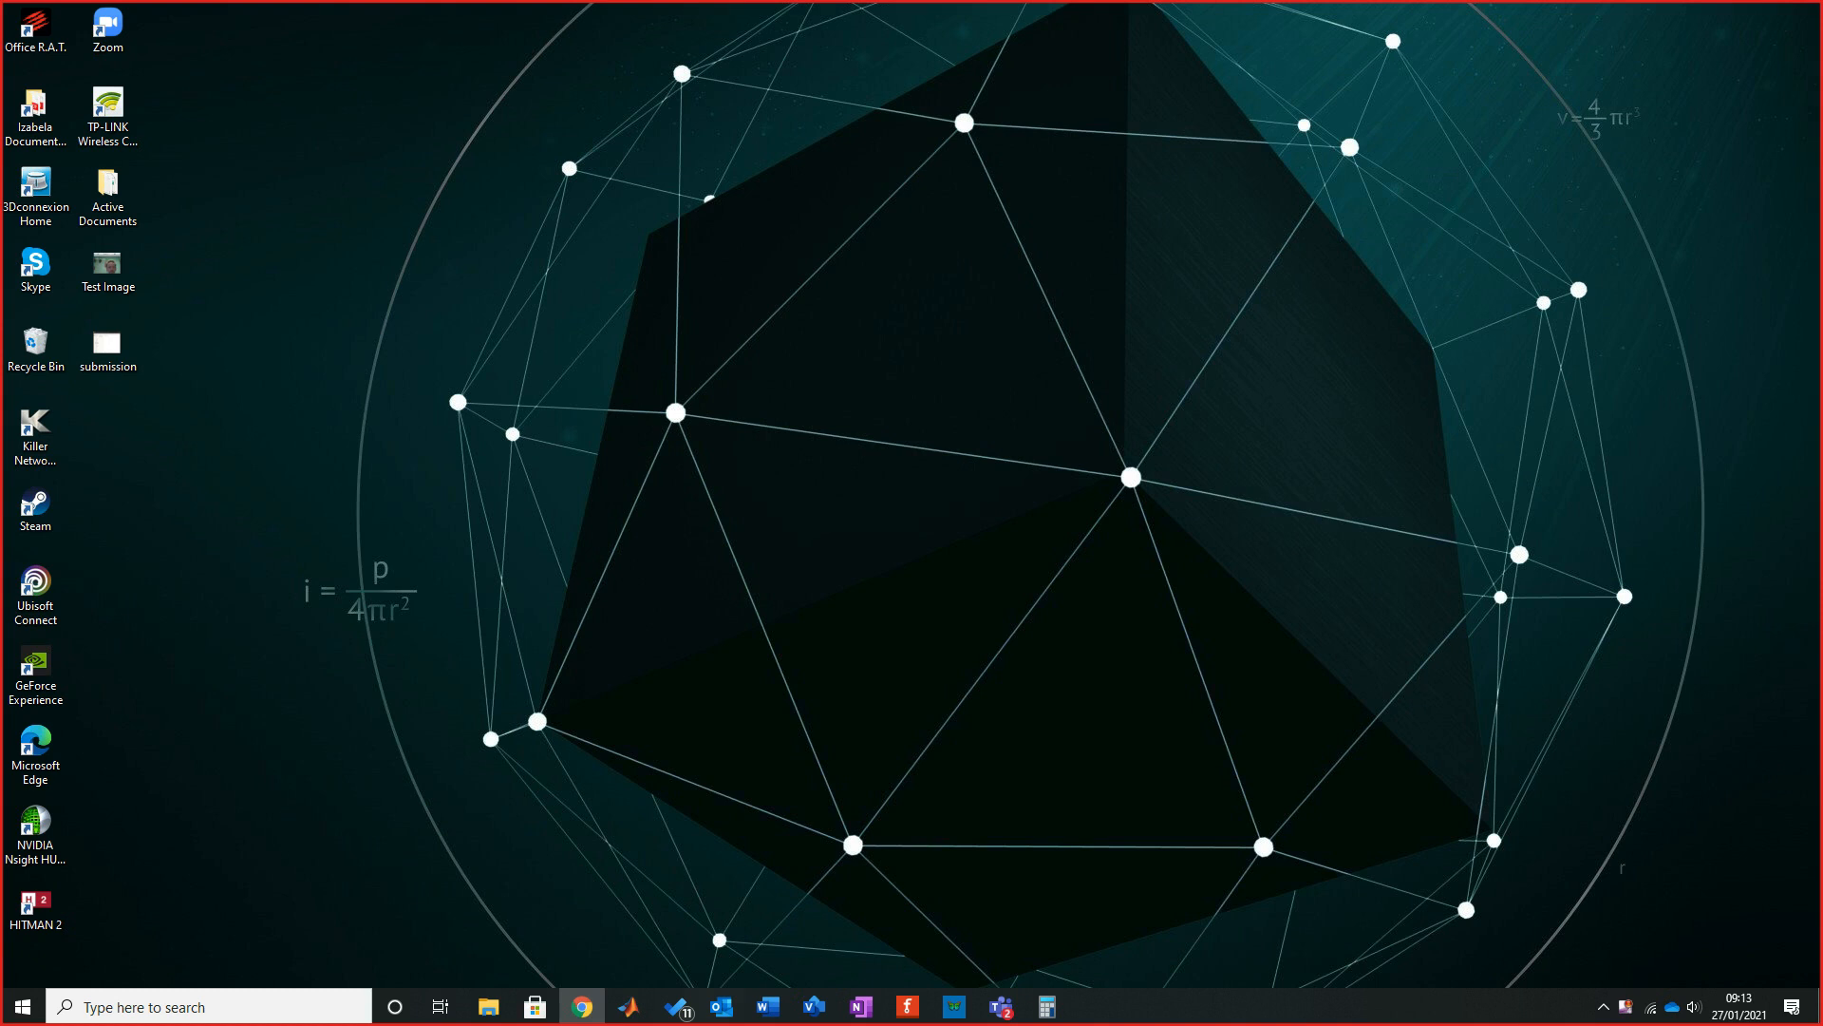
Switch to Chrome and examine the pliers mesh and the hexahedral, tetrahedral and pyramid examples in the "fea mesh" image results.
{"action": "left_click_drag", "start_coordinate": [3, 230], "coordinate": [855, 3]}
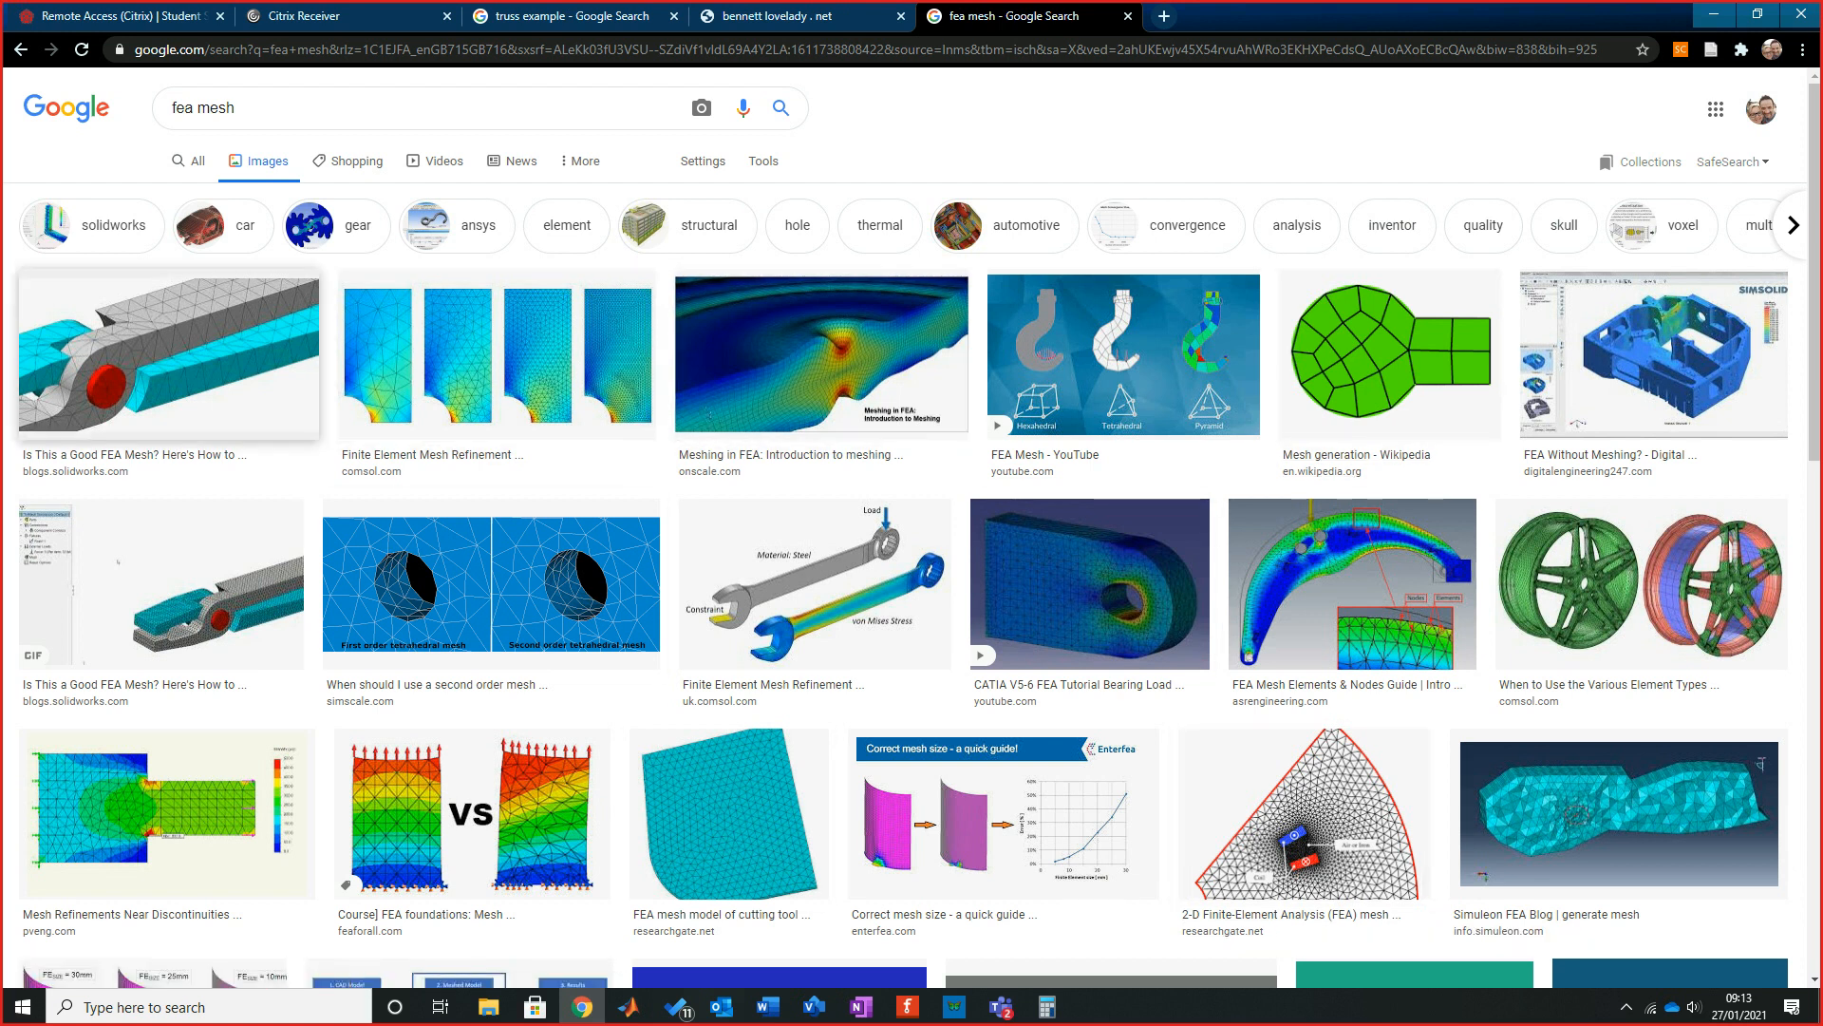
{"action": "left_click", "coordinate": [170, 322]}
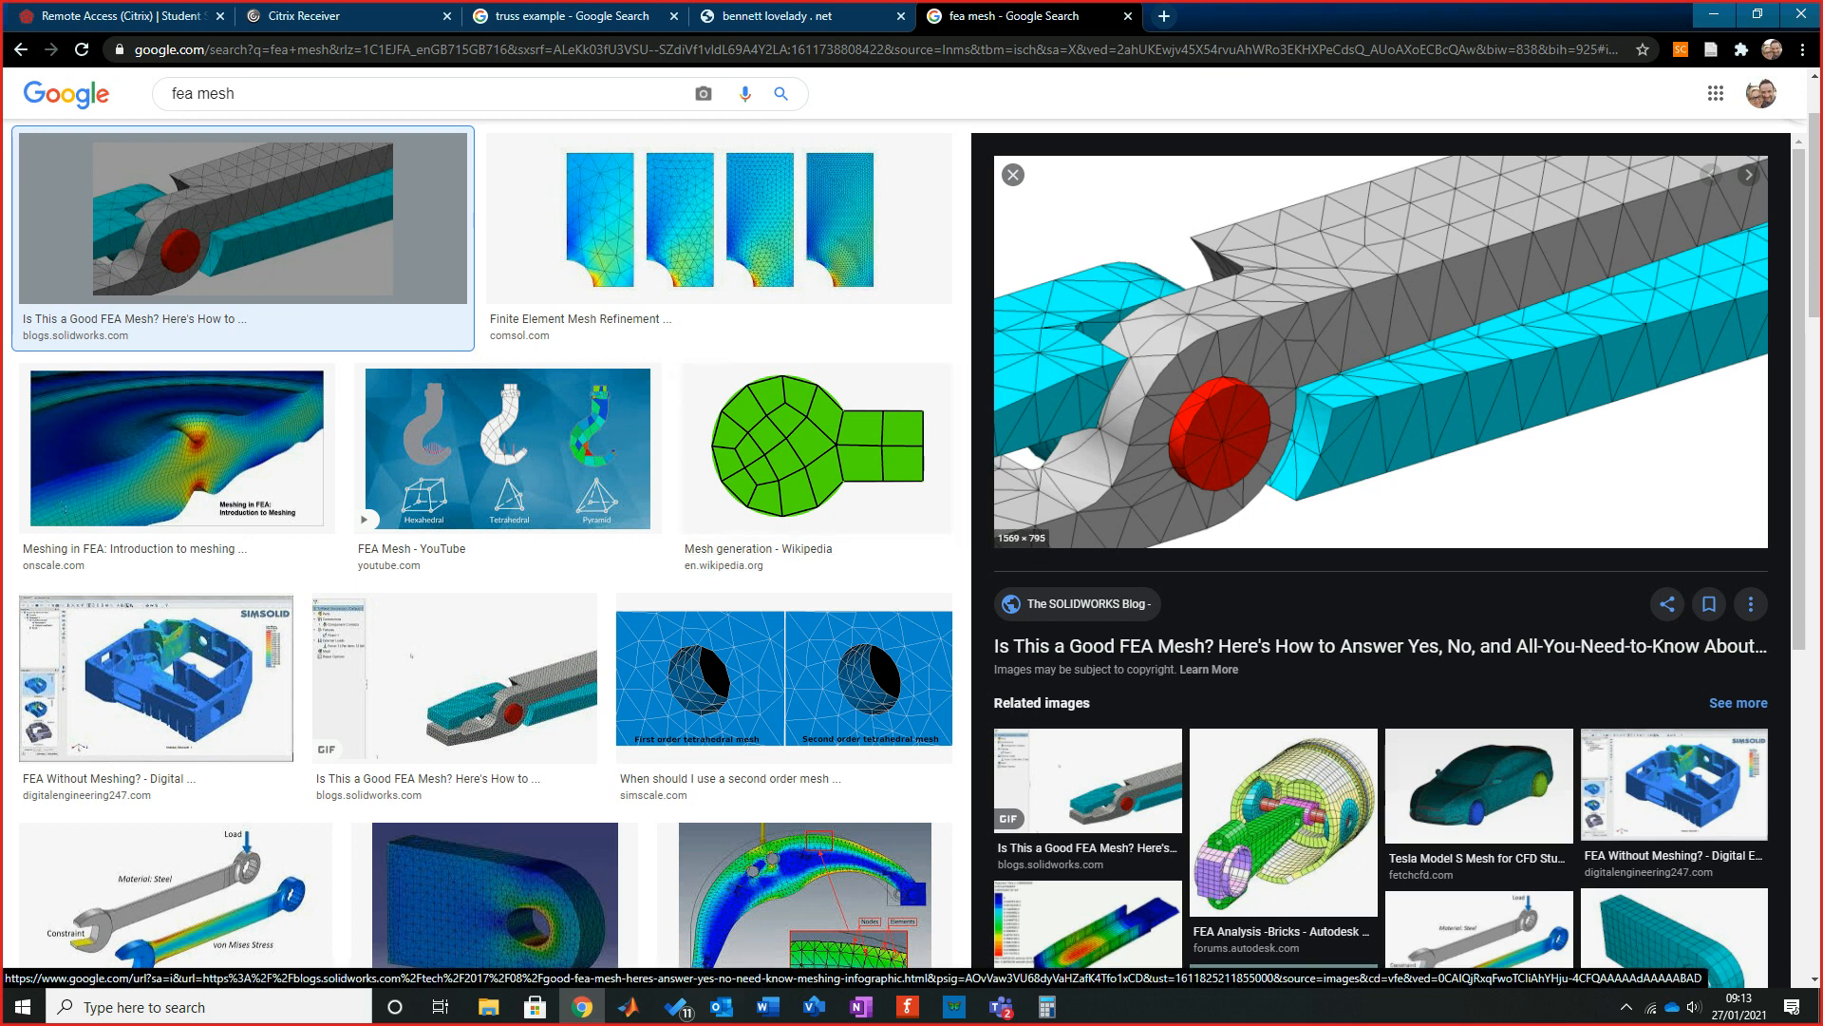
{"action": "scroll", "coordinate": [1381, 560], "scroll_direction": "down", "scroll_amount": 1}
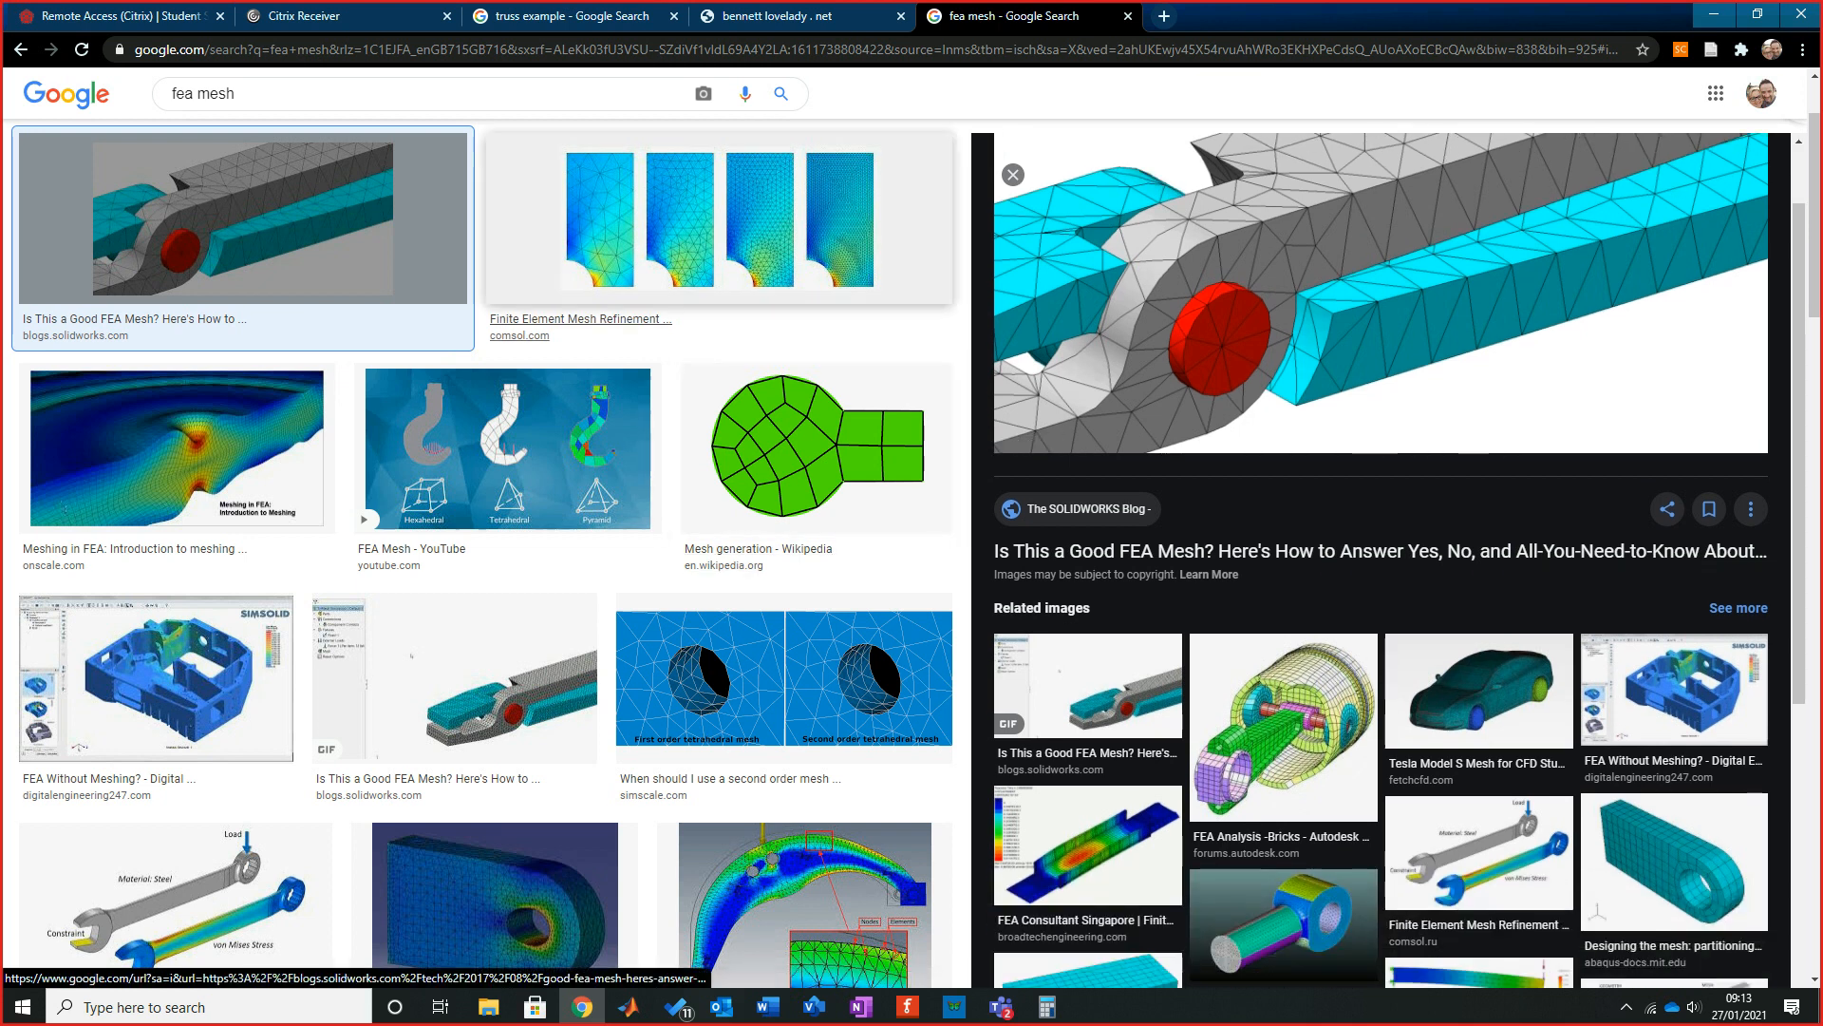
{"action": "left_click", "coordinate": [508, 447]}
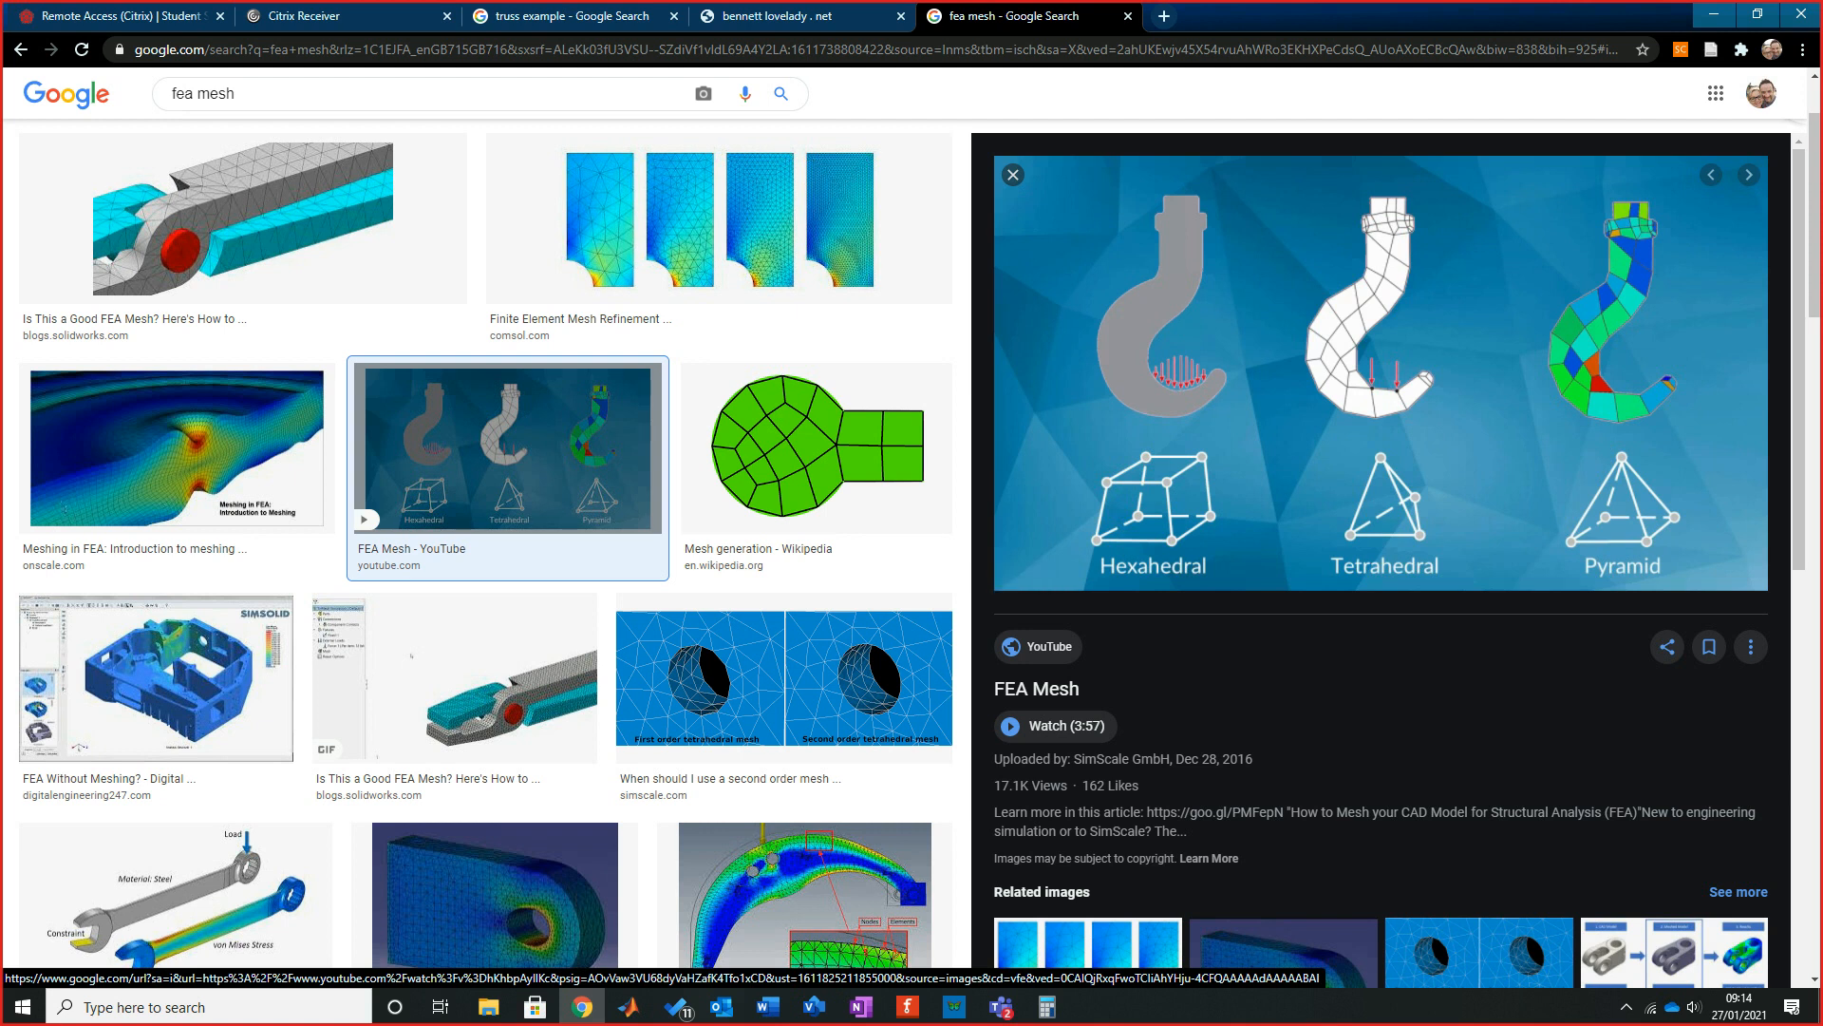
{"action": "key", "text": "super+Down"}
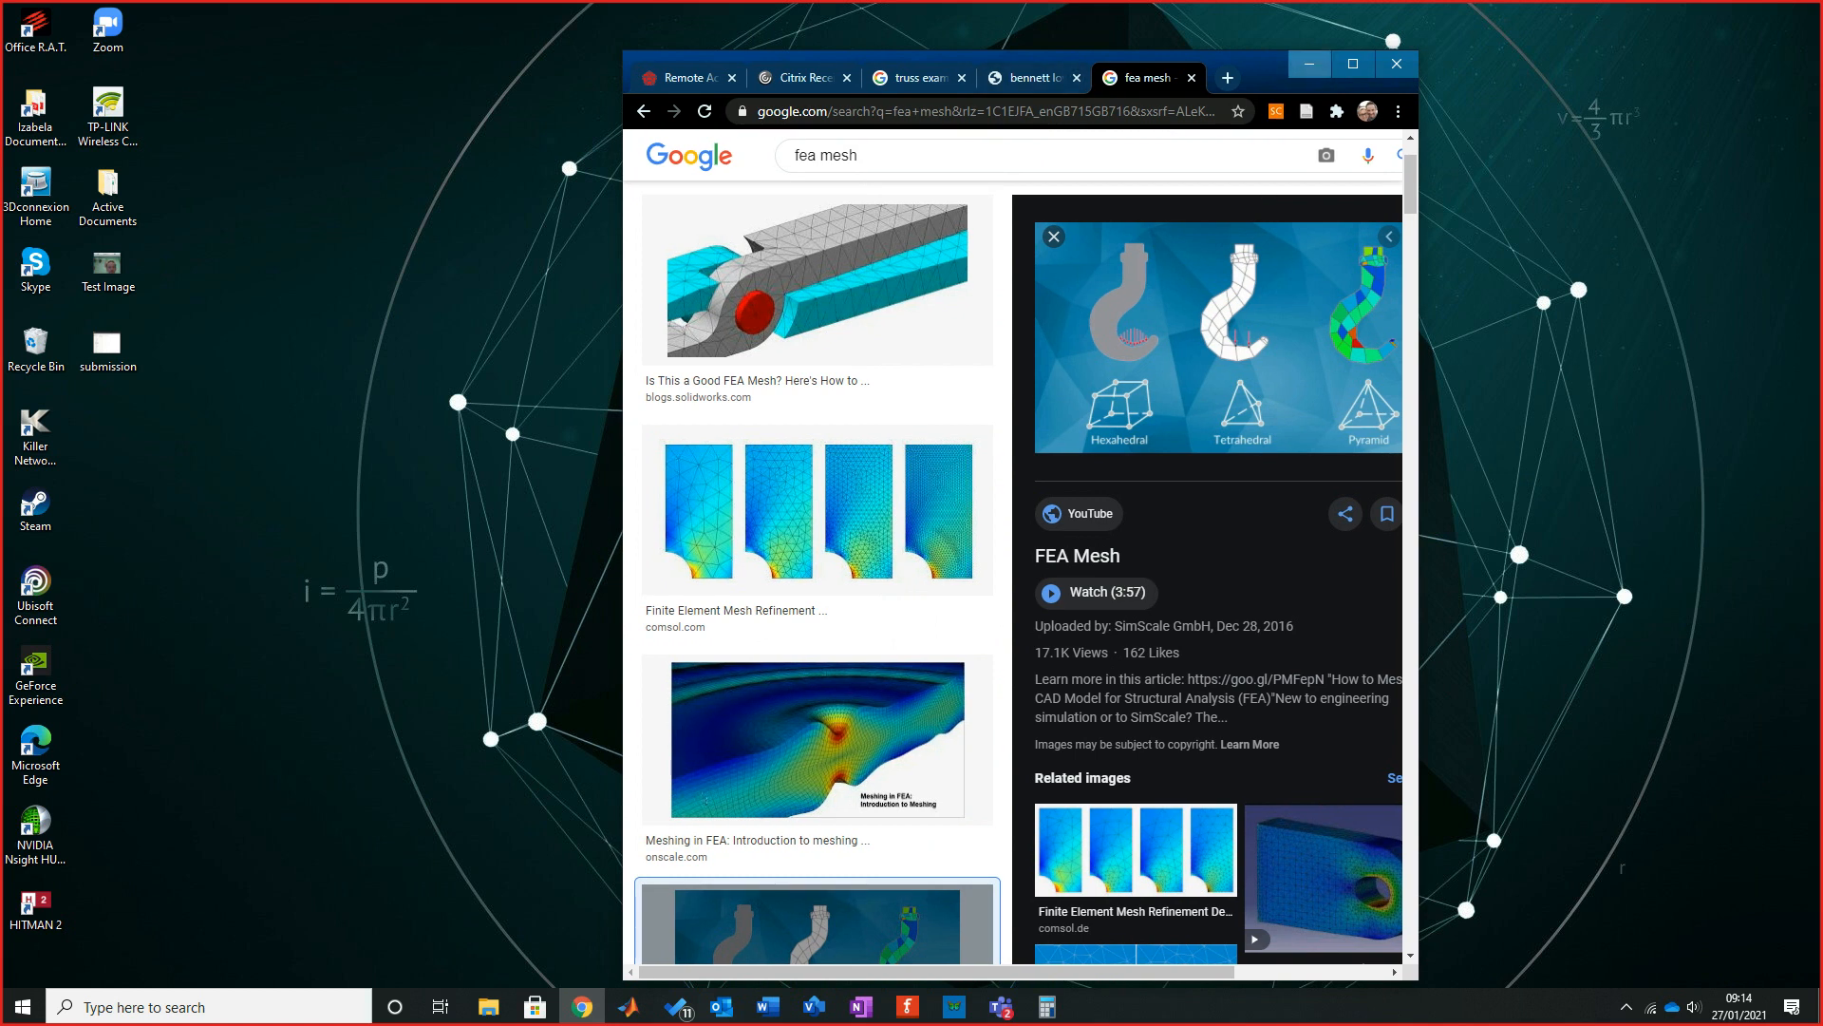
{"action": "left_click", "coordinate": [1353, 64]}
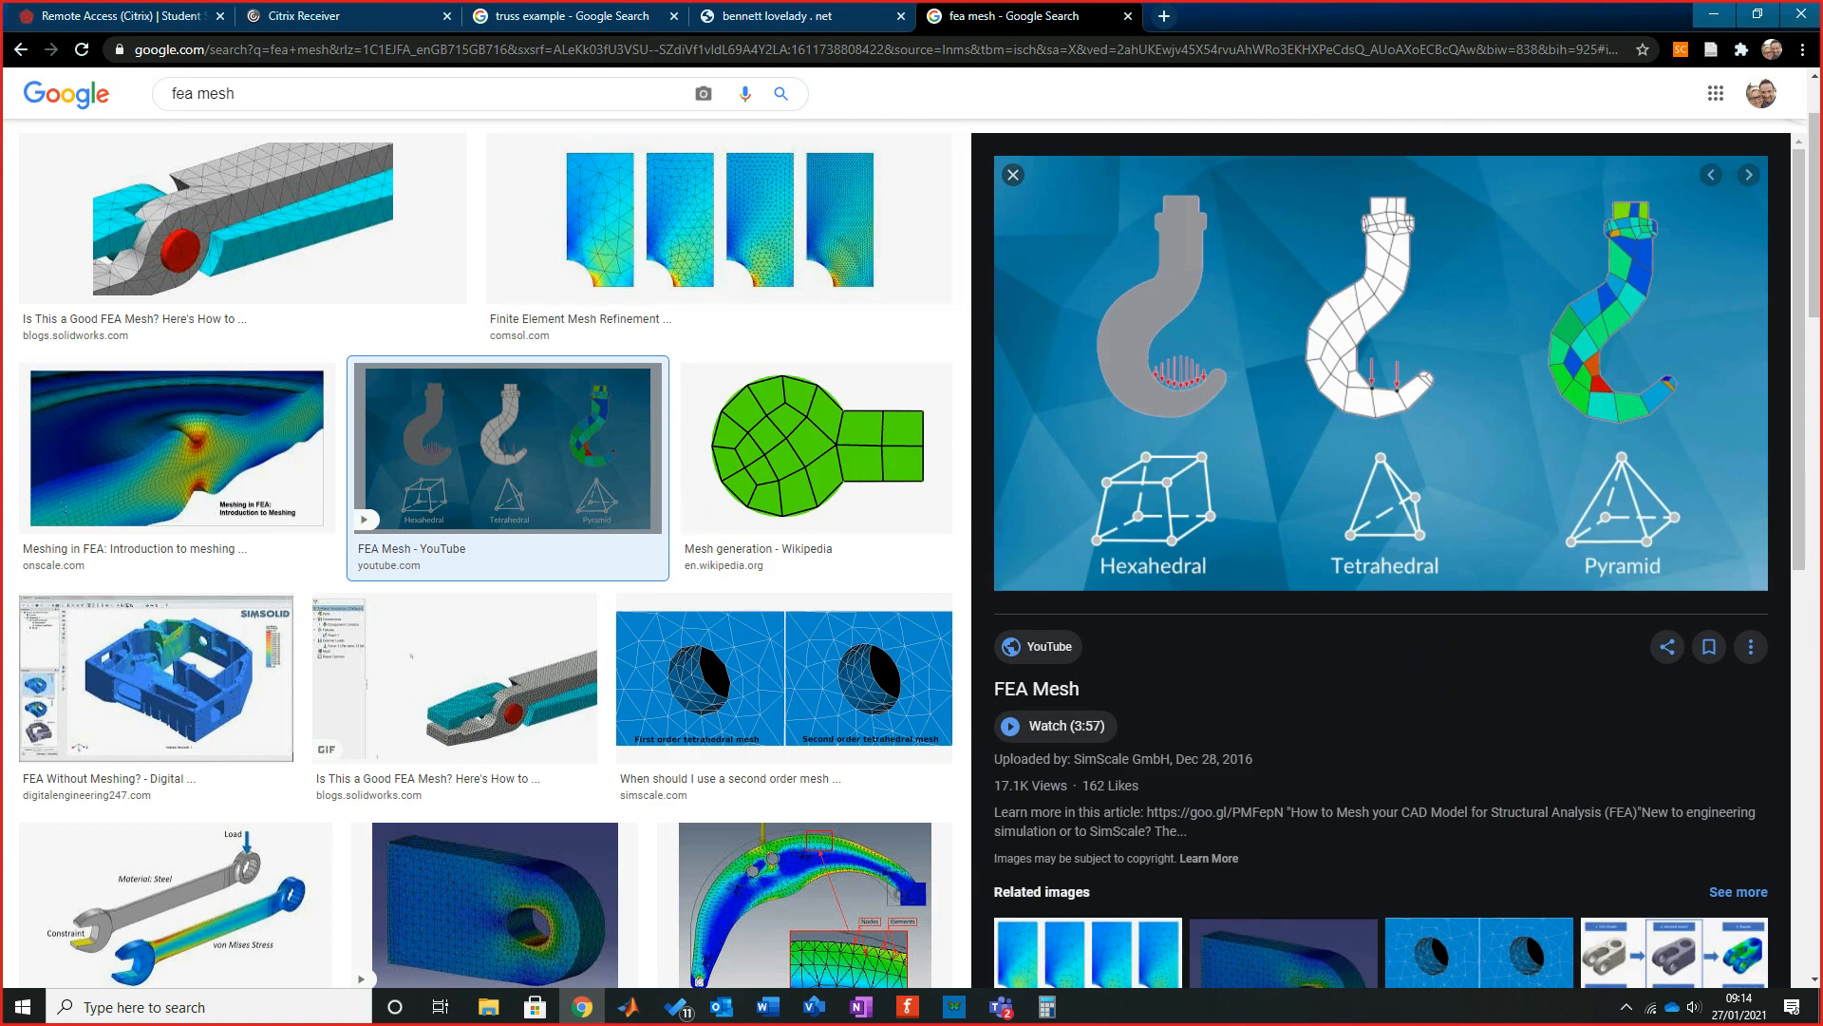
Copy the green "Mesh generation - Wikipedia" image and bring it onto Page-4 of the FEA princeples drawing in Visio.
{"action": "left_click", "coordinate": [817, 456]}
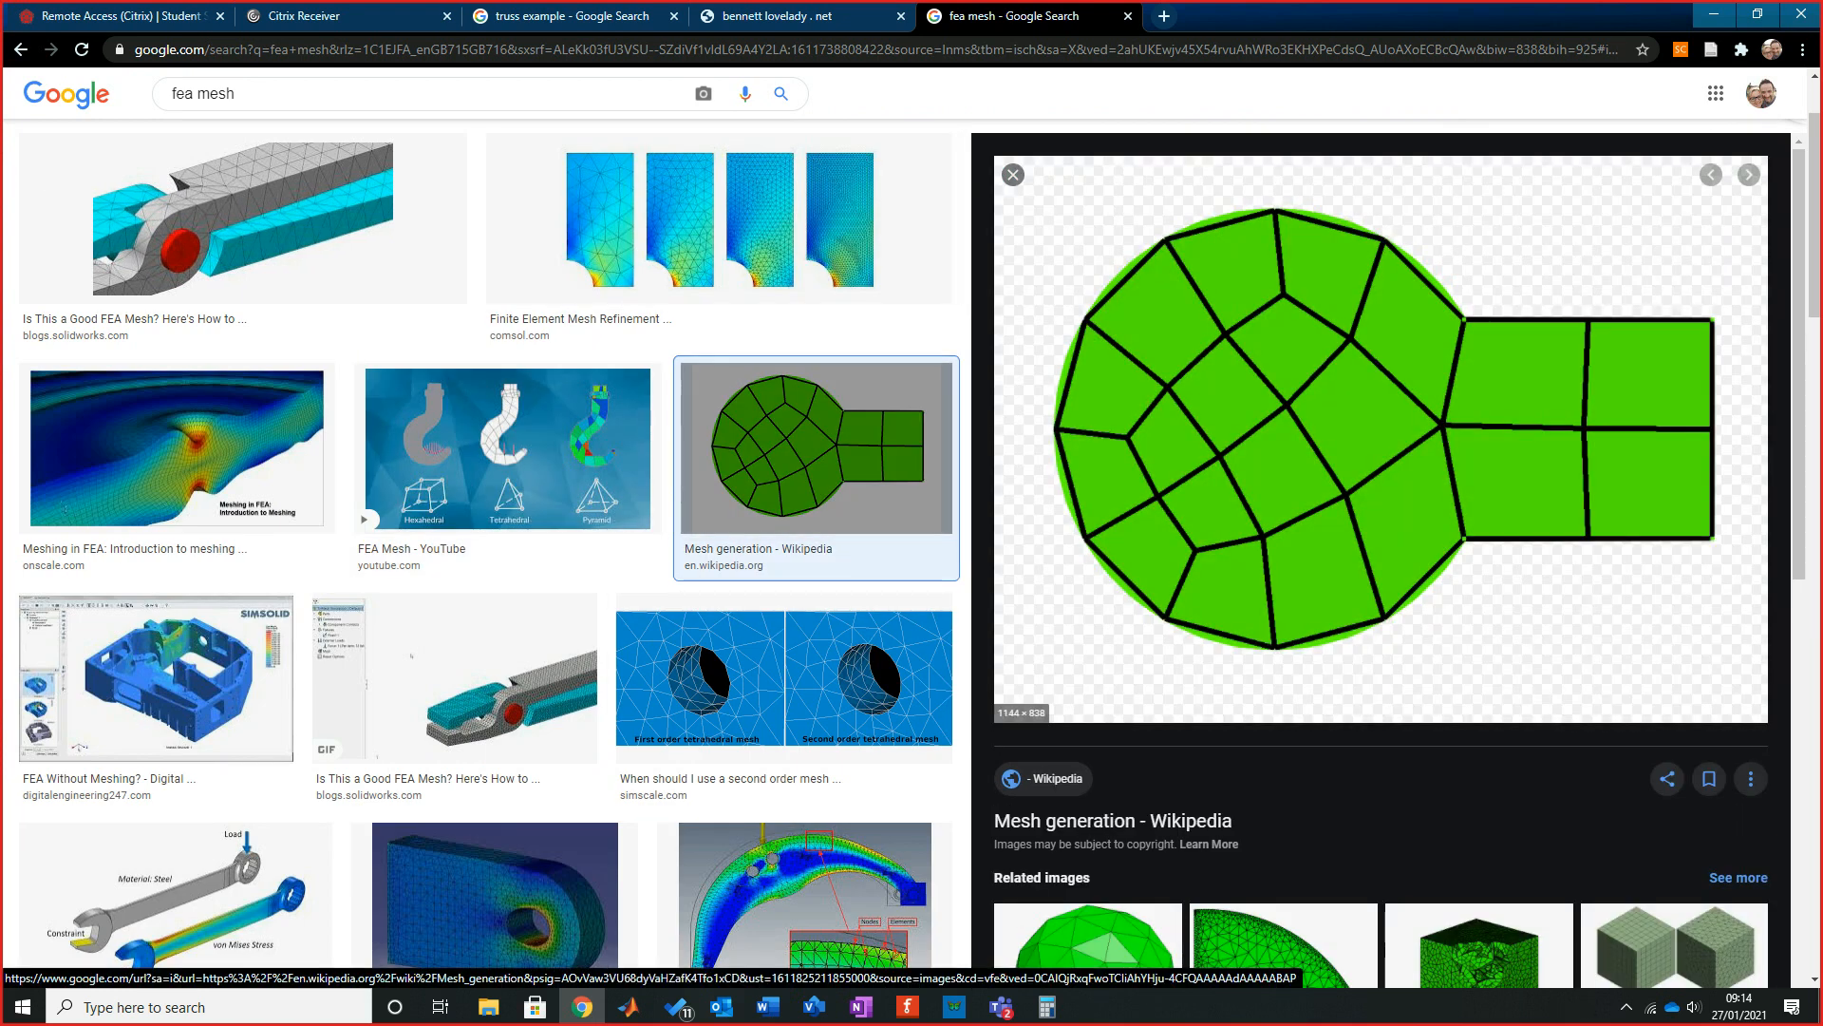
{"action": "right_click", "coordinate": [1333, 384]}
{"action": "left_click", "coordinate": [1397, 605]}
{"action": "left_click", "coordinate": [1714, 15]}
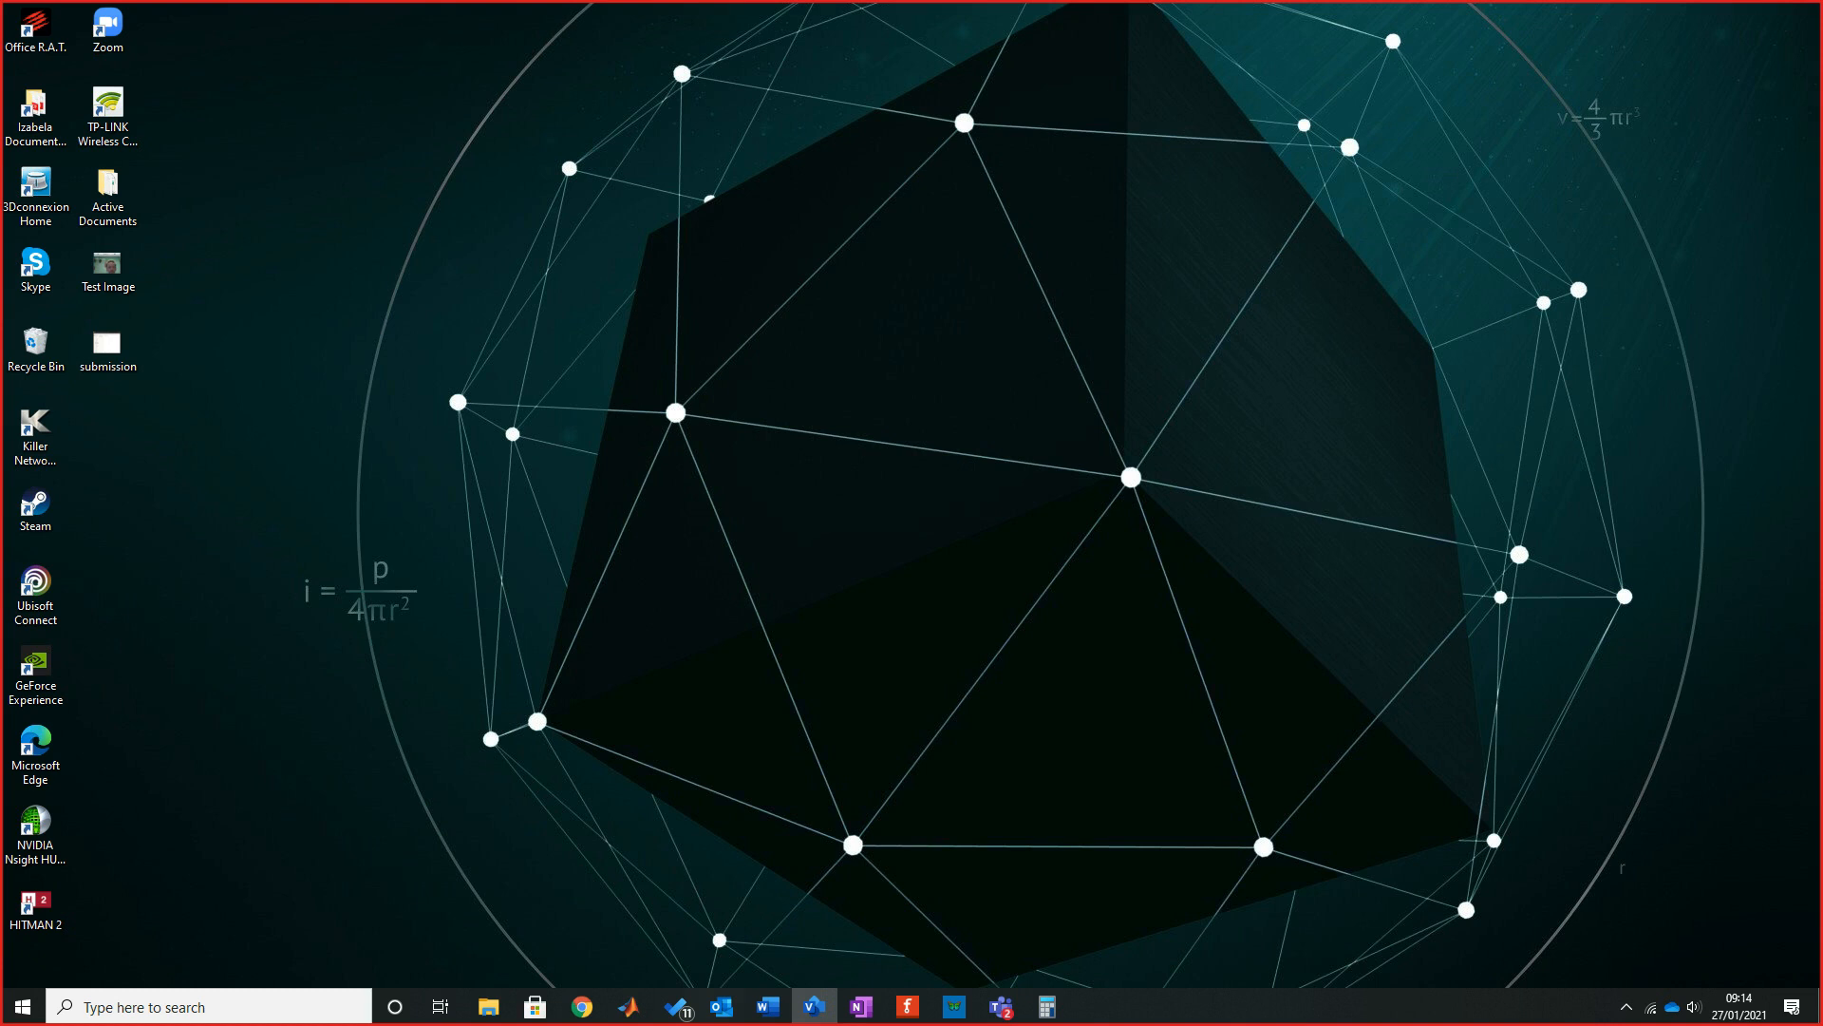
{"action": "left_click", "coordinate": [813, 1006]}
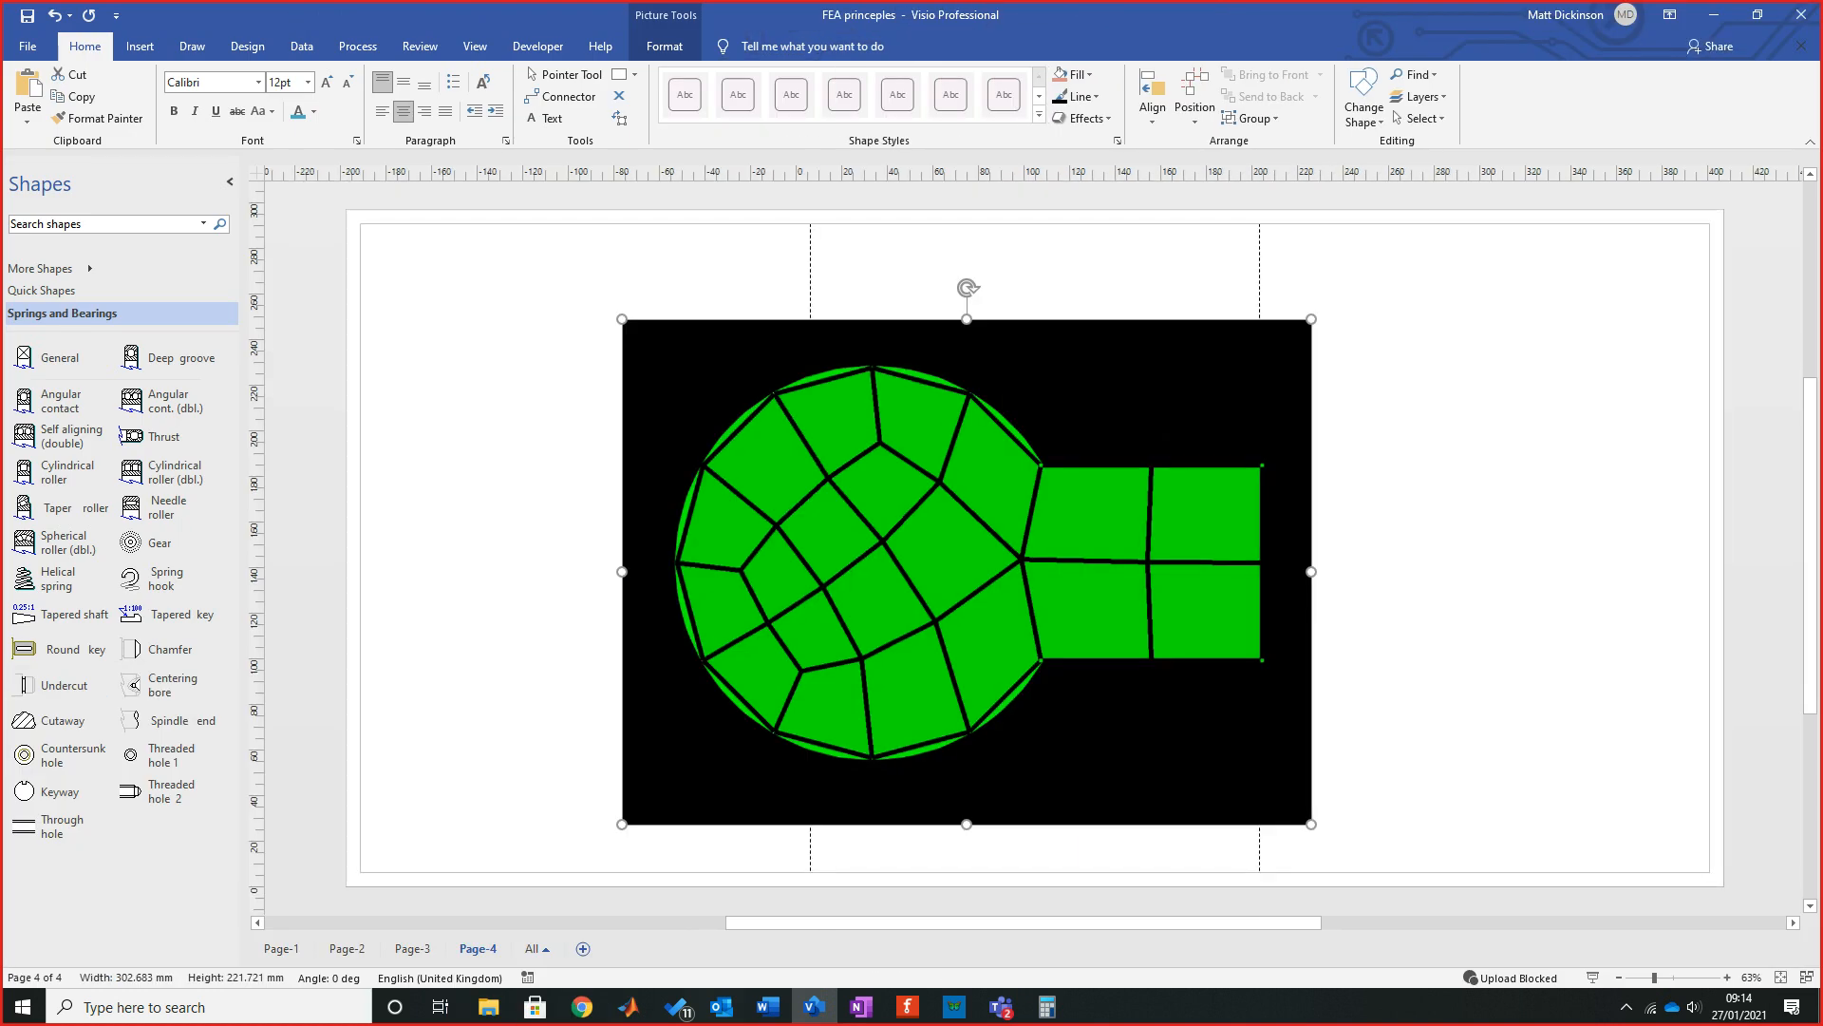
Try to ungroup the green mesh picture and reposition it on the page, and undo the moves.
{"action": "left_click_drag", "start_coordinate": [1014, 510], "coordinate": [1412, 400]}
{"action": "right_click", "coordinate": [1412, 400]}
{"action": "mouse_move", "coordinate": [1472, 506]}
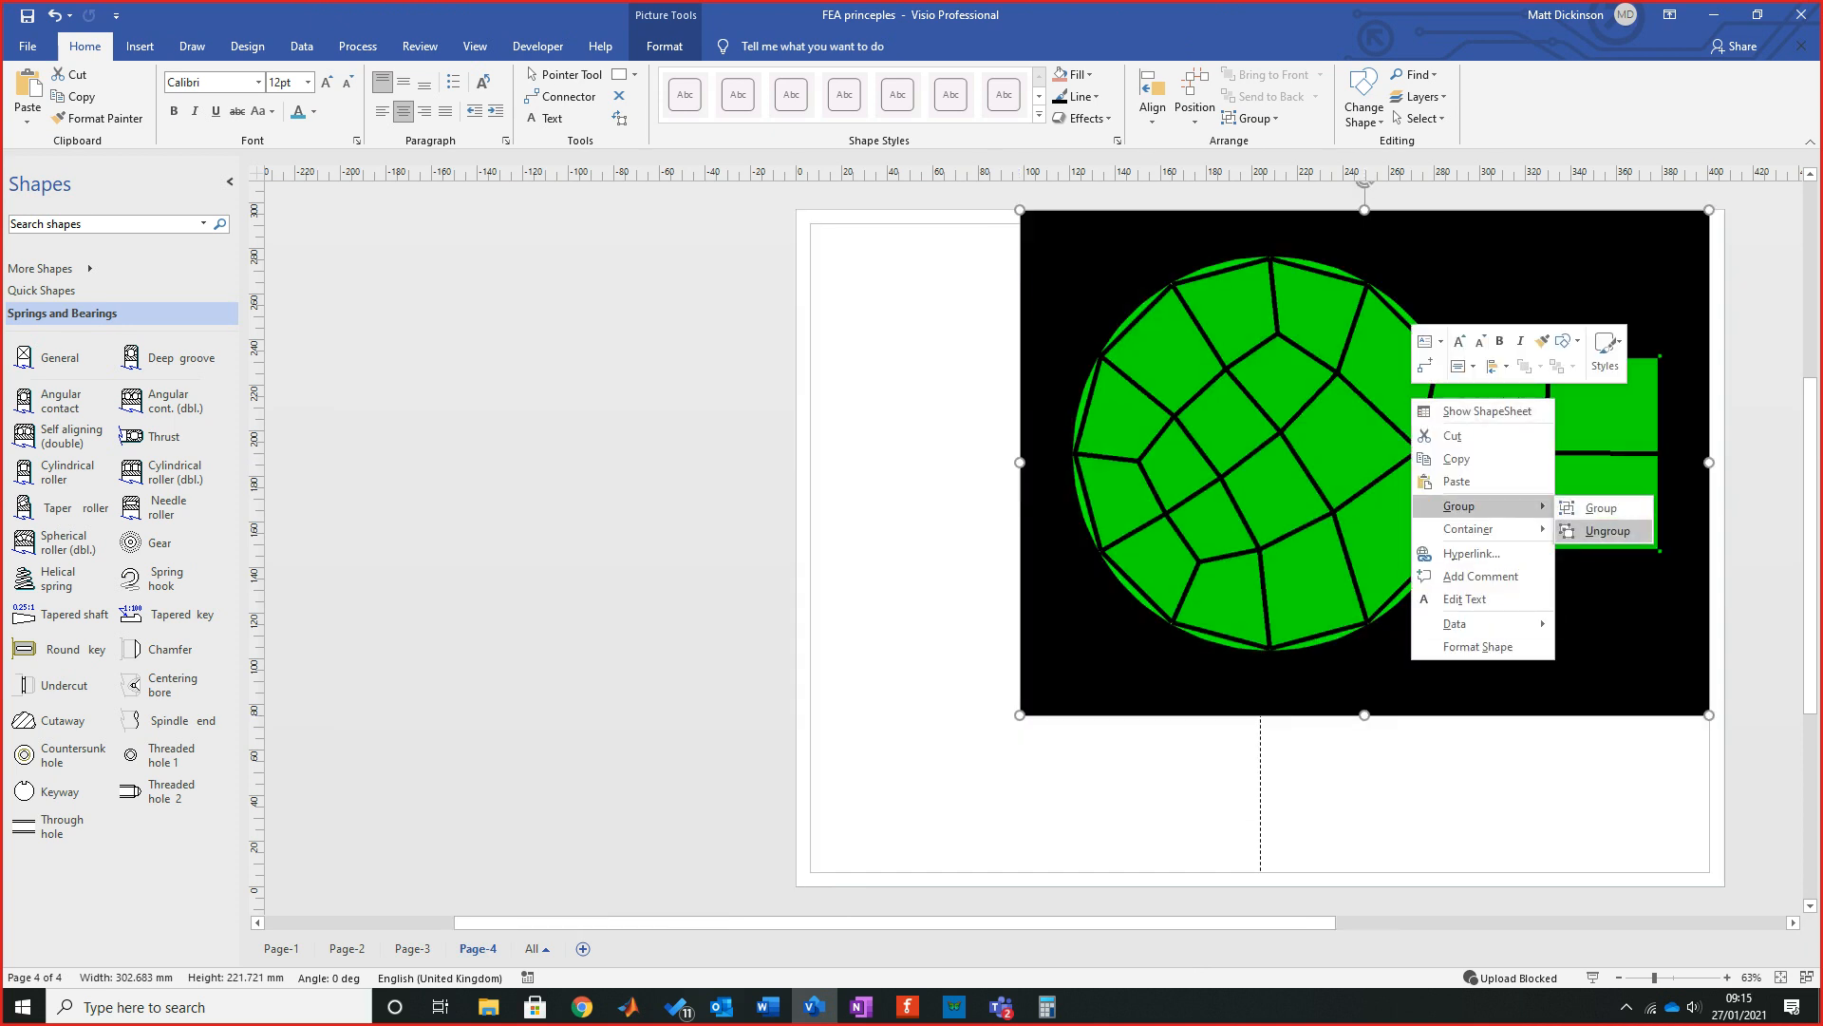
{"action": "left_click", "coordinate": [1605, 530]}
{"action": "left_click", "coordinate": [1482, 793]}
{"action": "left_click_drag", "start_coordinate": [1412, 531], "coordinate": [779, 638]}
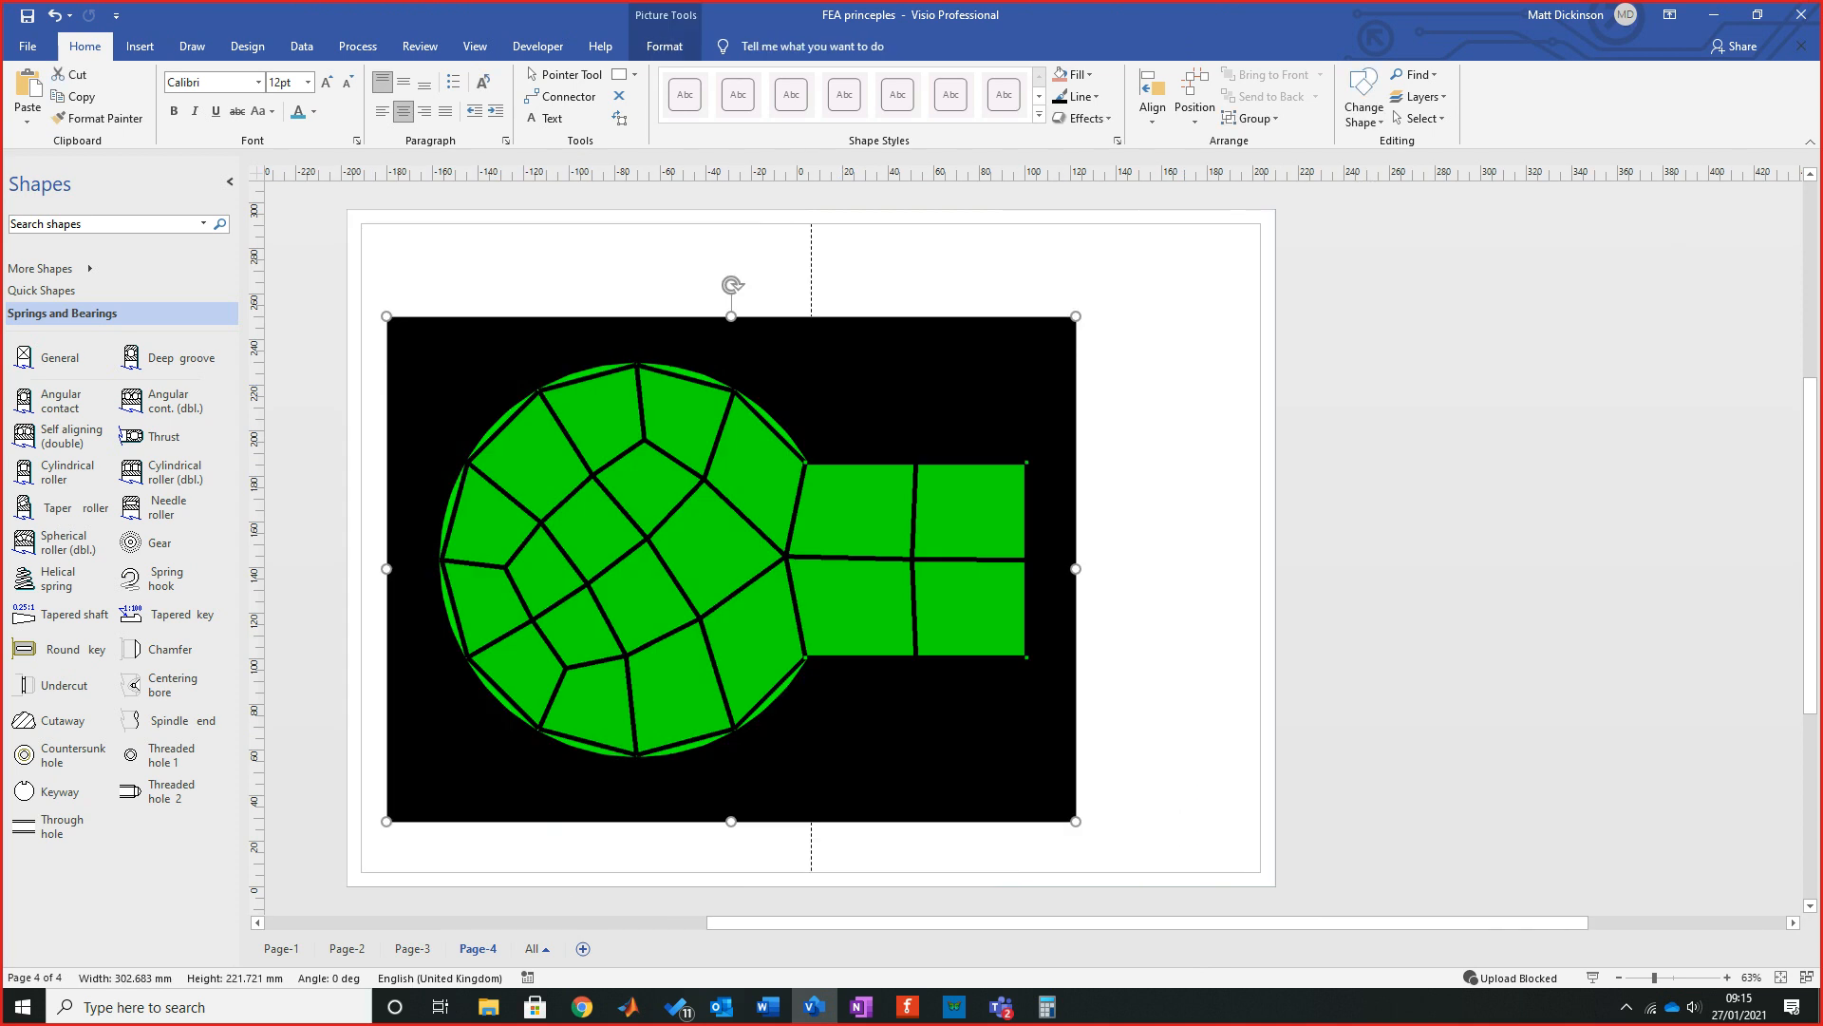
{"action": "key", "text": "ctrl+z"}
{"action": "key", "text": "ctrl+z"}
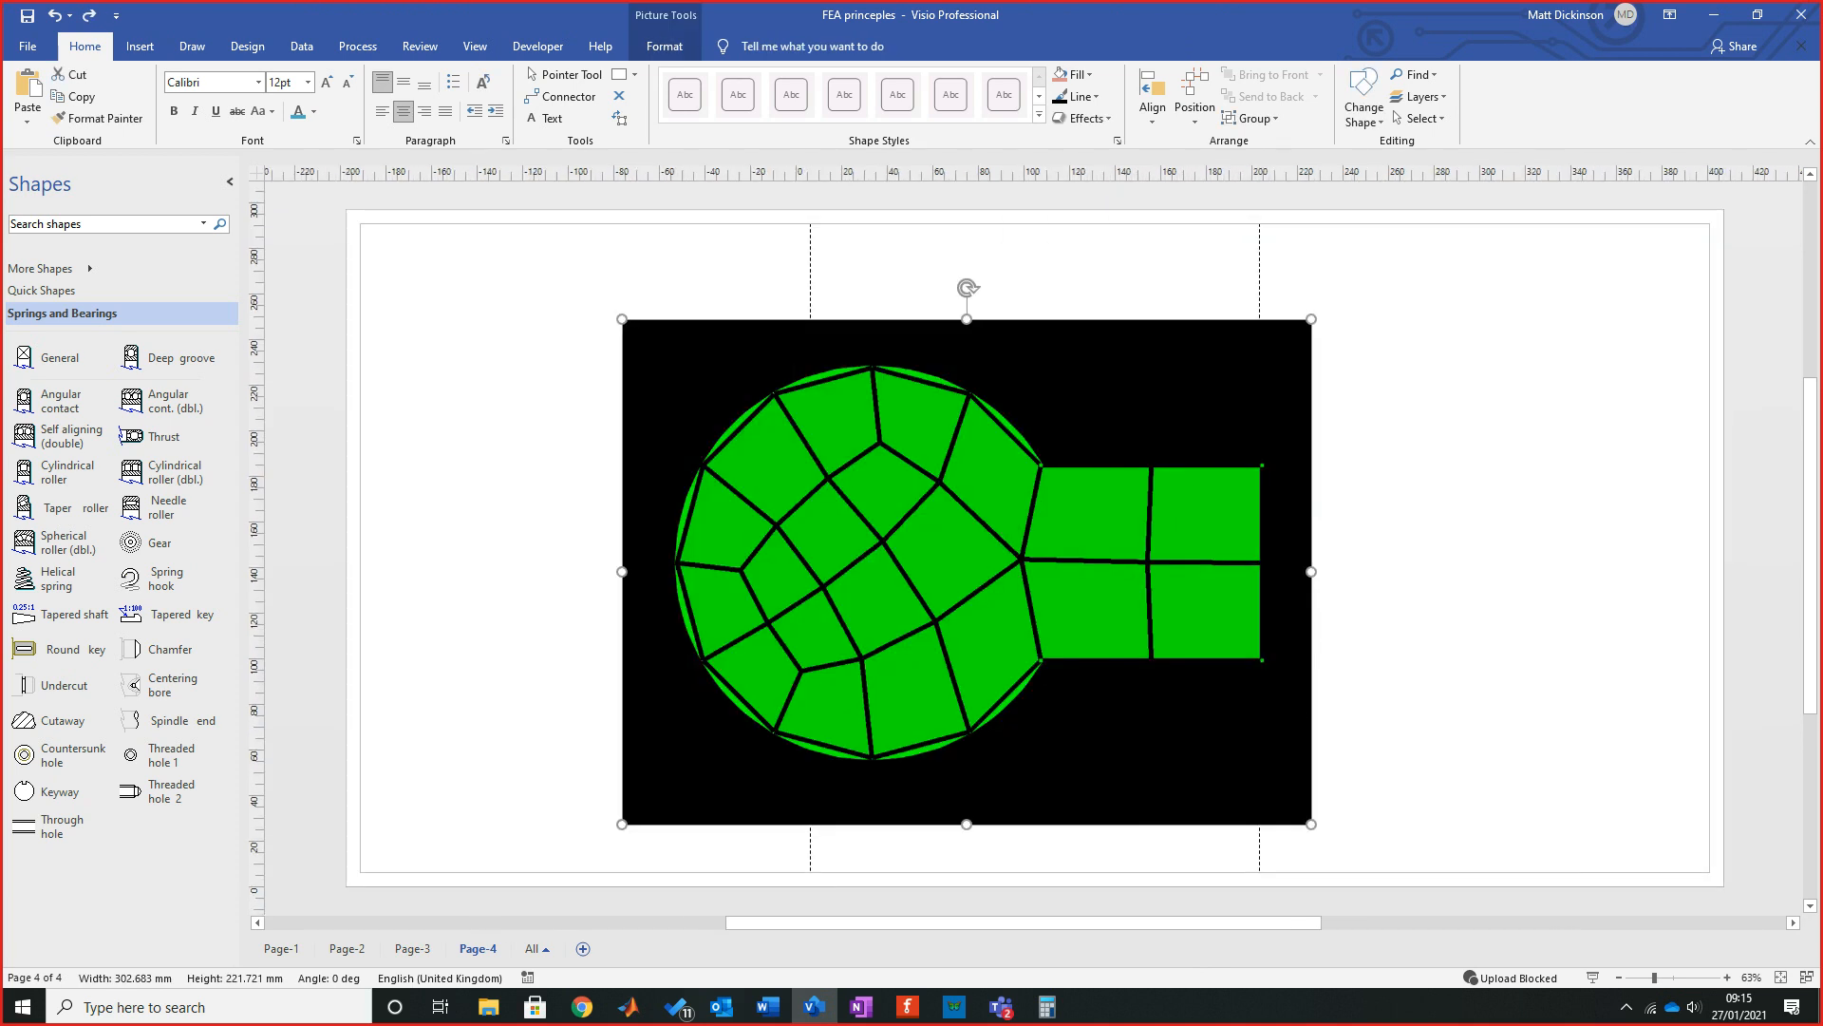
Cut and re-paste the green mesh picture on Page-4, and delete the pasted copy.
{"action": "key", "text": "ctrl+x"}
{"action": "right_click", "coordinate": [961, 496]}
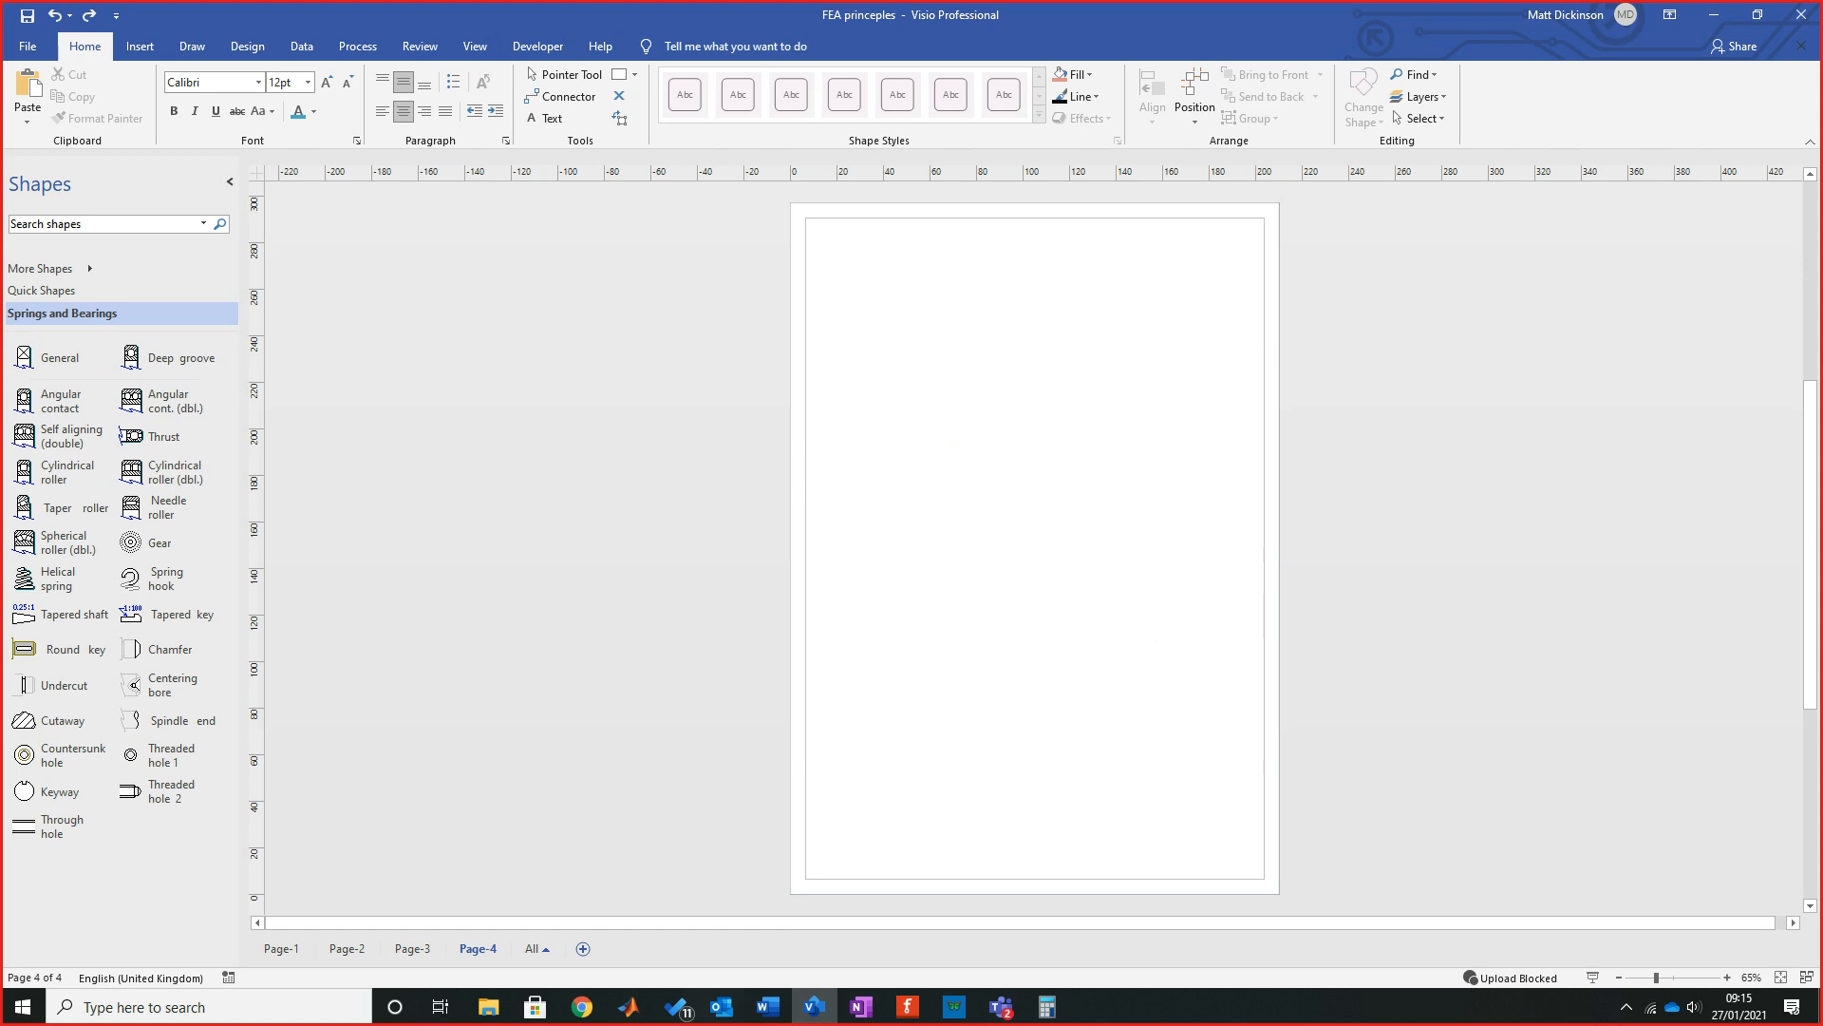
{"action": "left_click", "coordinate": [1025, 605]}
{"action": "left_click", "coordinate": [857, 445]}
{"action": "left_click", "coordinate": [1026, 614]}
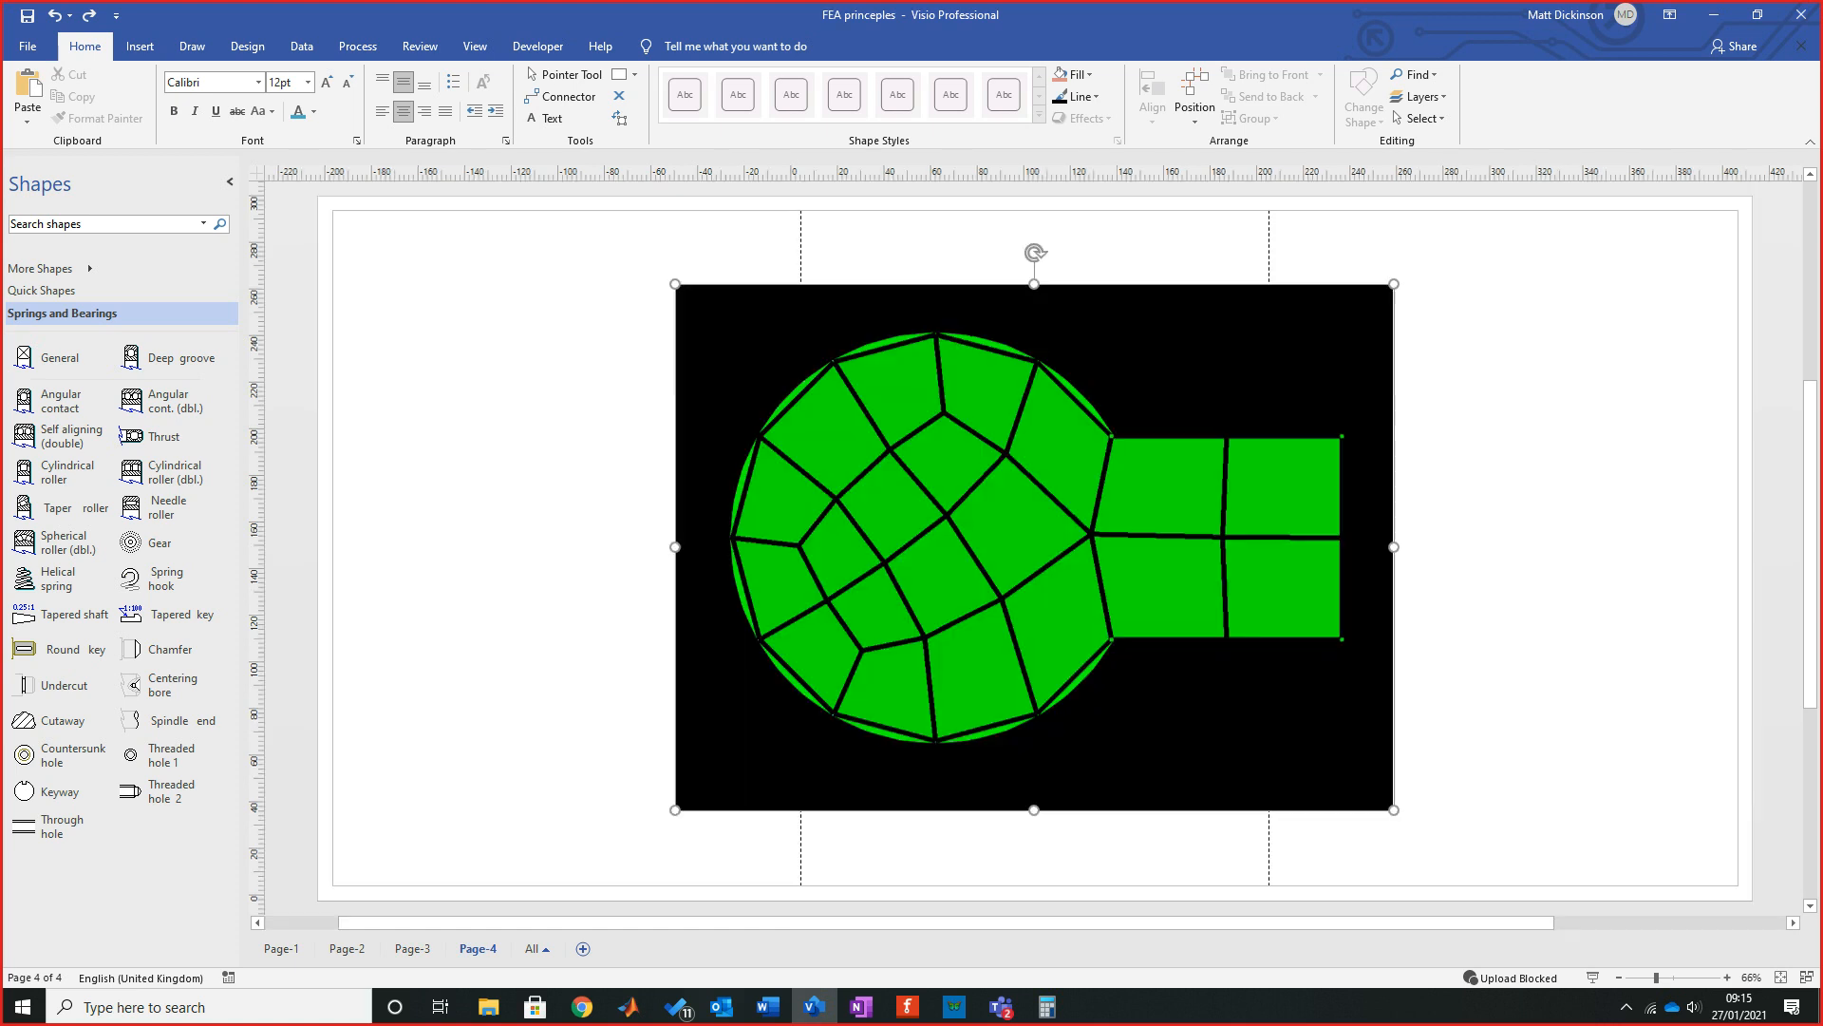
{"action": "key", "text": "Escape"}
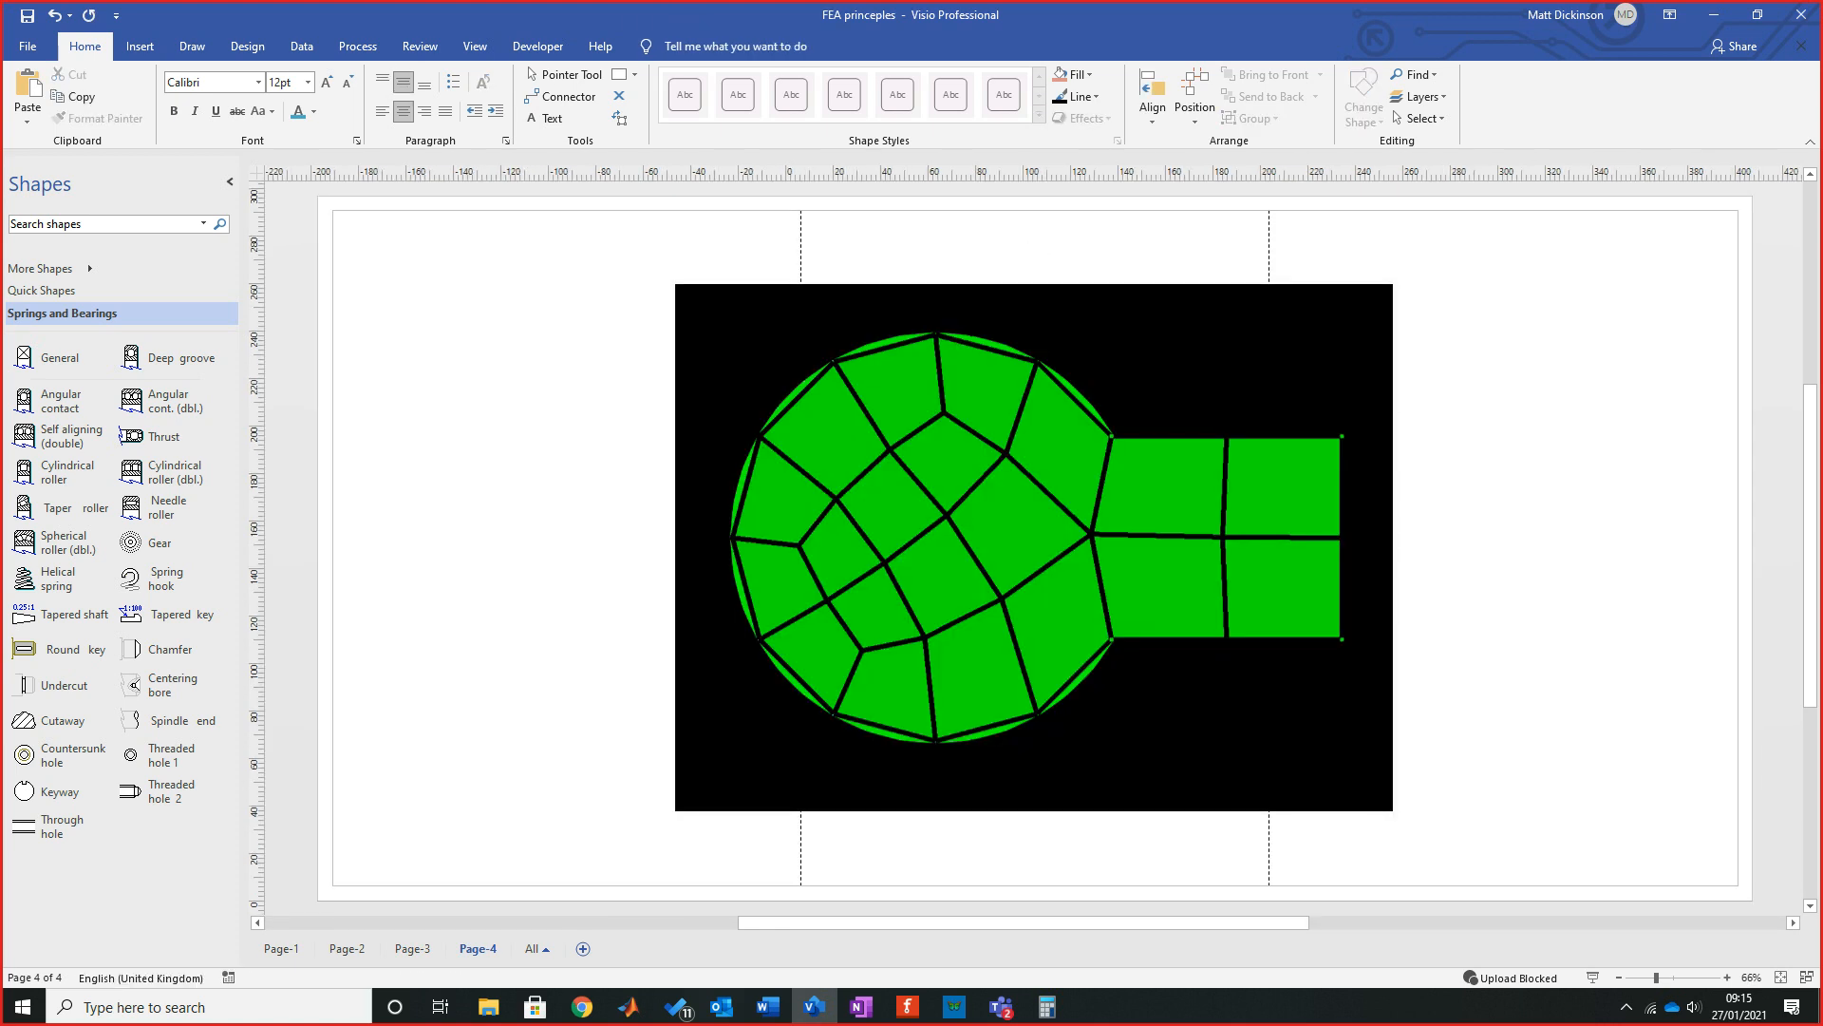
{"action": "left_click", "coordinate": [1034, 547]}
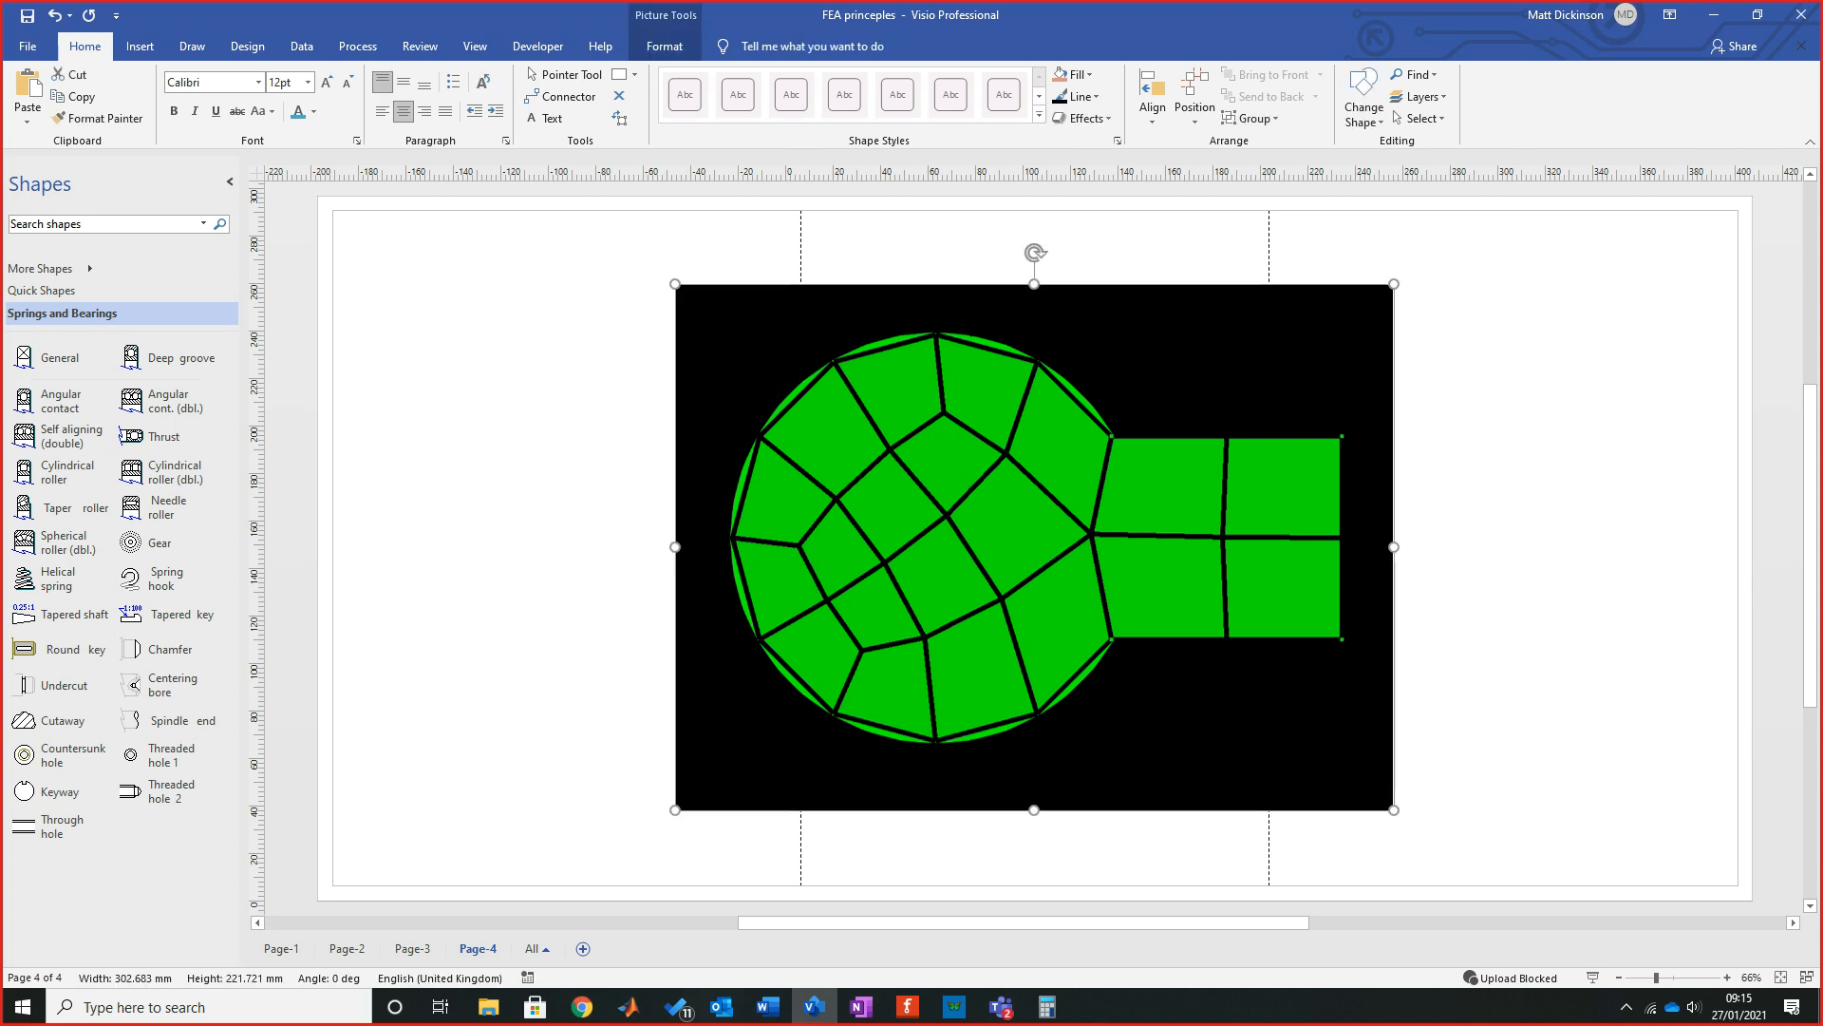
{"action": "key", "text": "Delete"}
Return to Chrome and look through the related and further "fea mesh" image results for another mesh example.
{"action": "left_click", "coordinate": [582, 1006]}
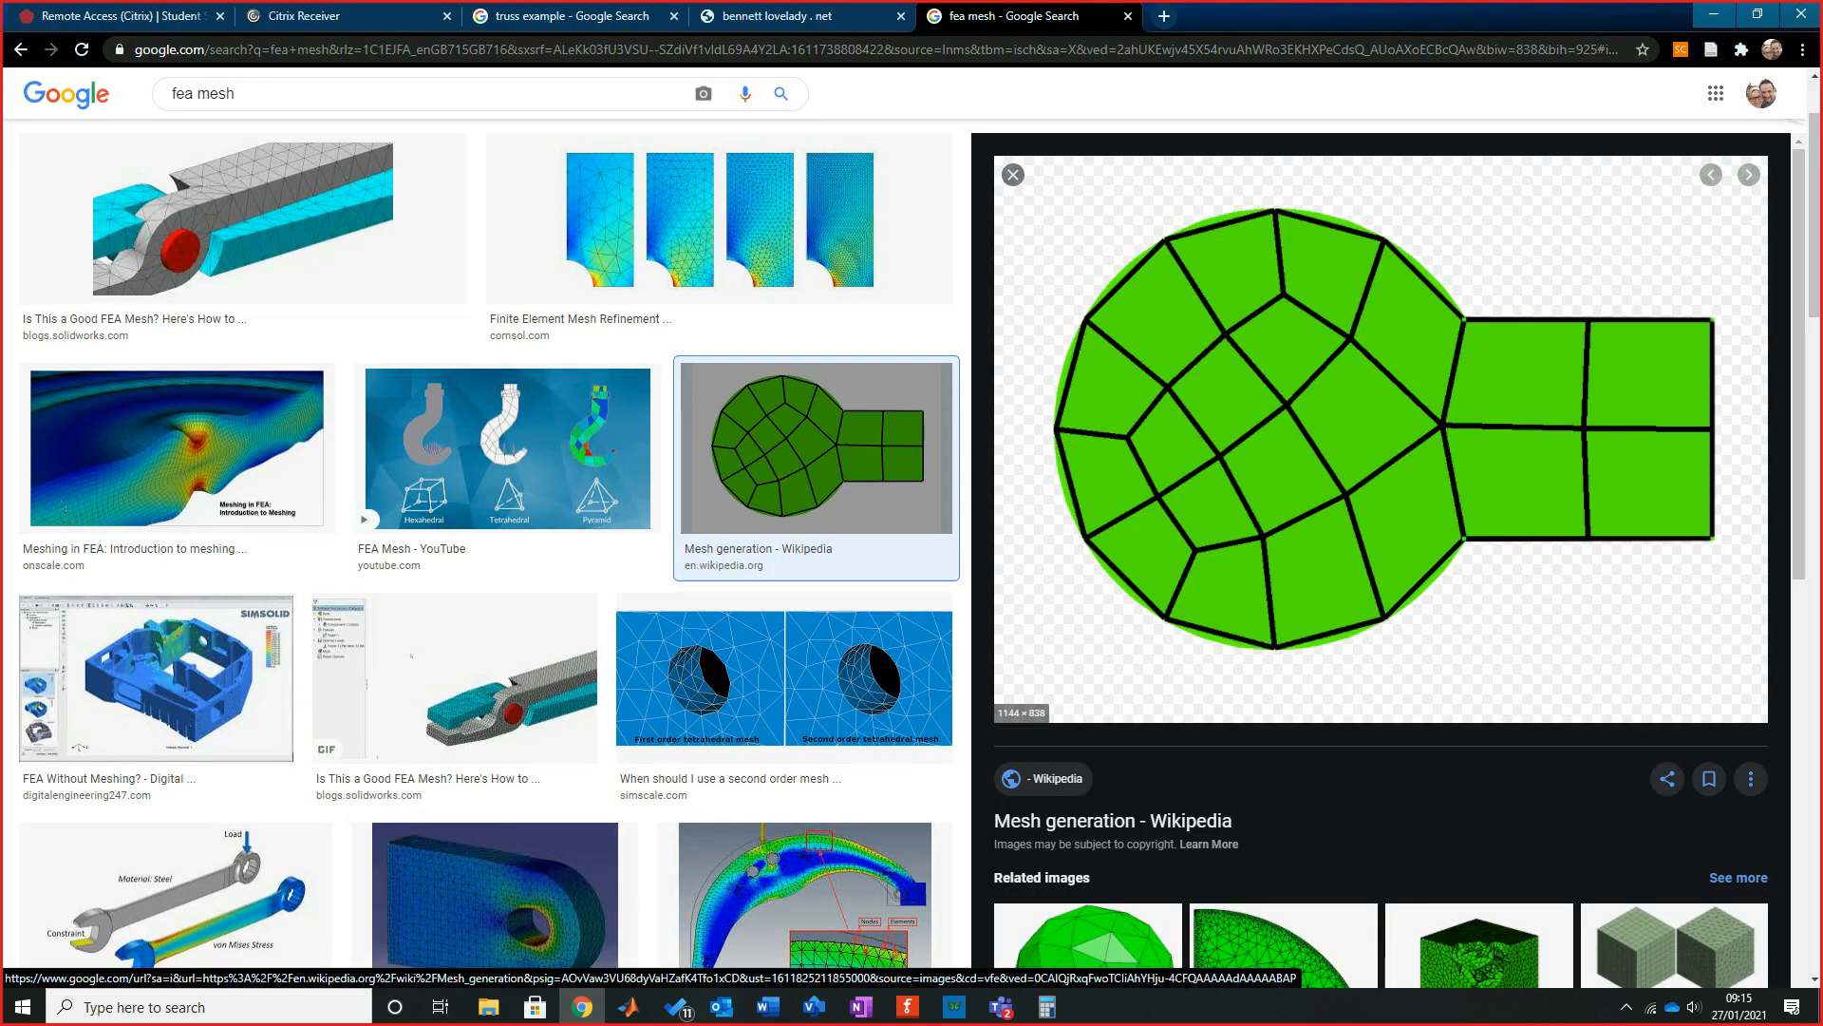
{"action": "scroll", "coordinate": [1382, 561], "scroll_direction": "down", "scroll_amount": 4}
{"action": "scroll", "coordinate": [1381, 560], "scroll_direction": "down", "scroll_amount": 1}
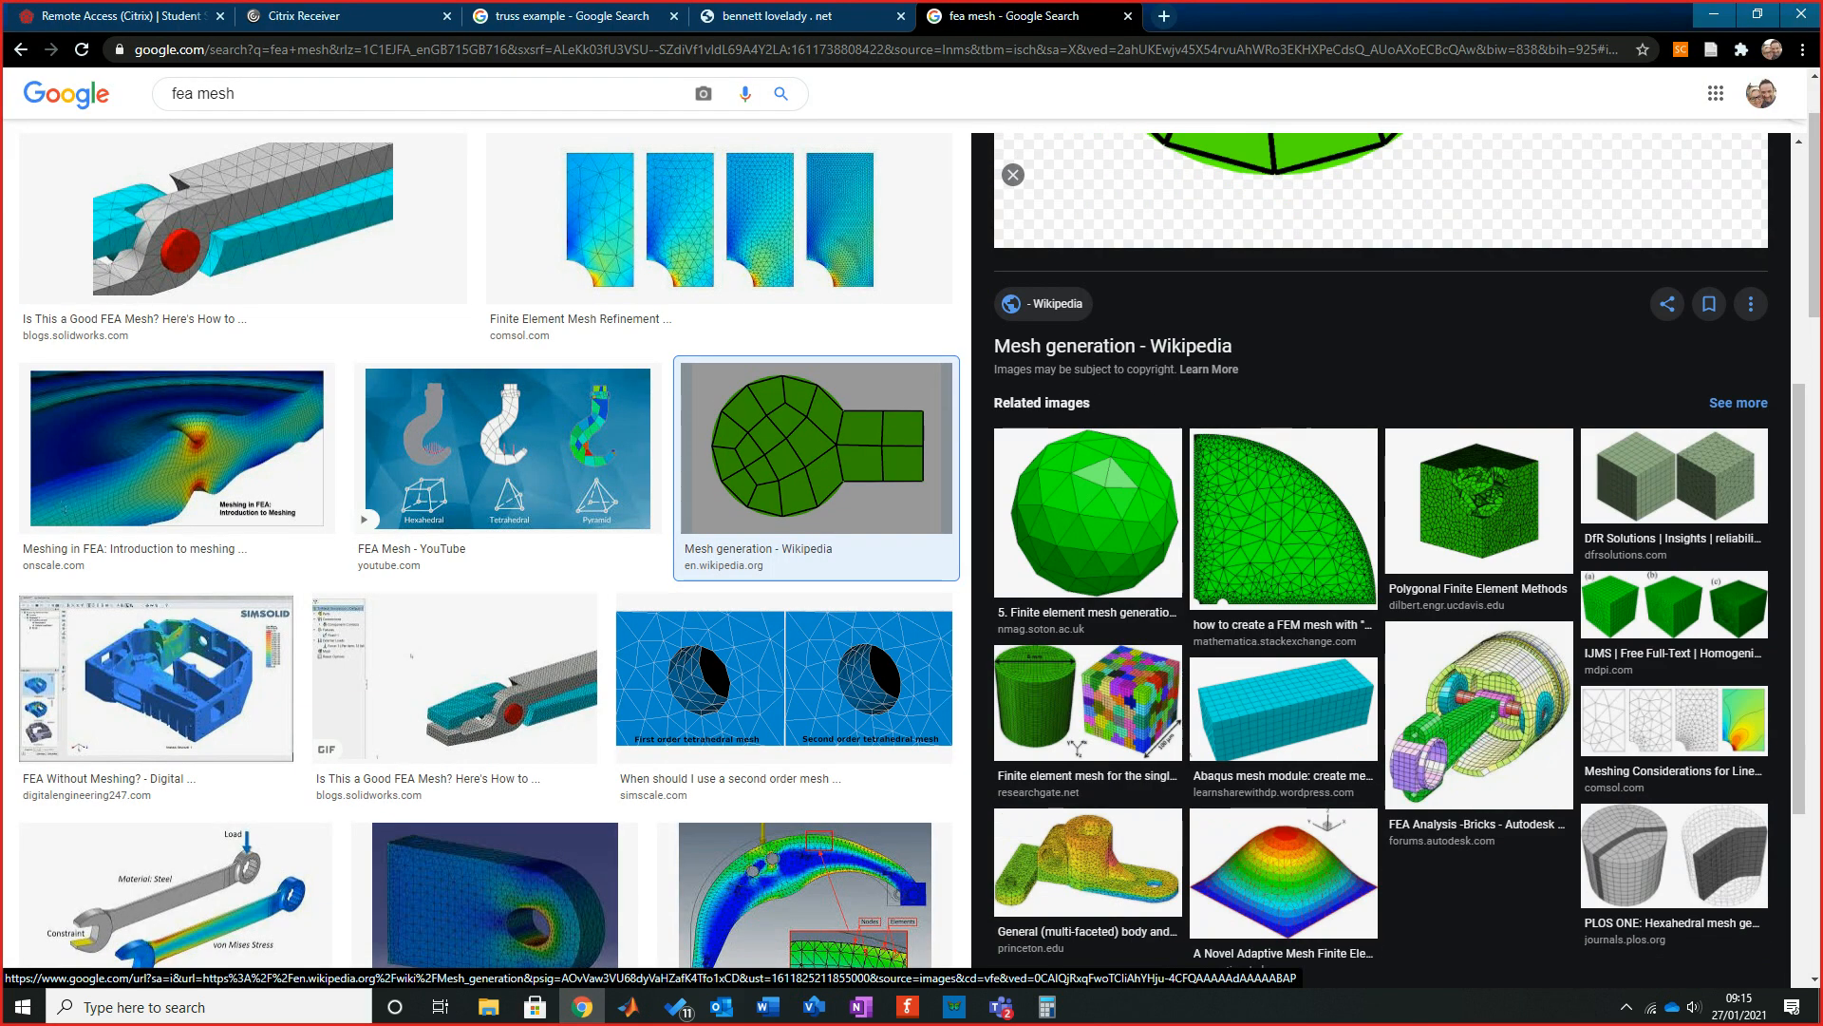
{"action": "scroll", "coordinate": [817, 456], "scroll_direction": "down", "scroll_amount": 15}
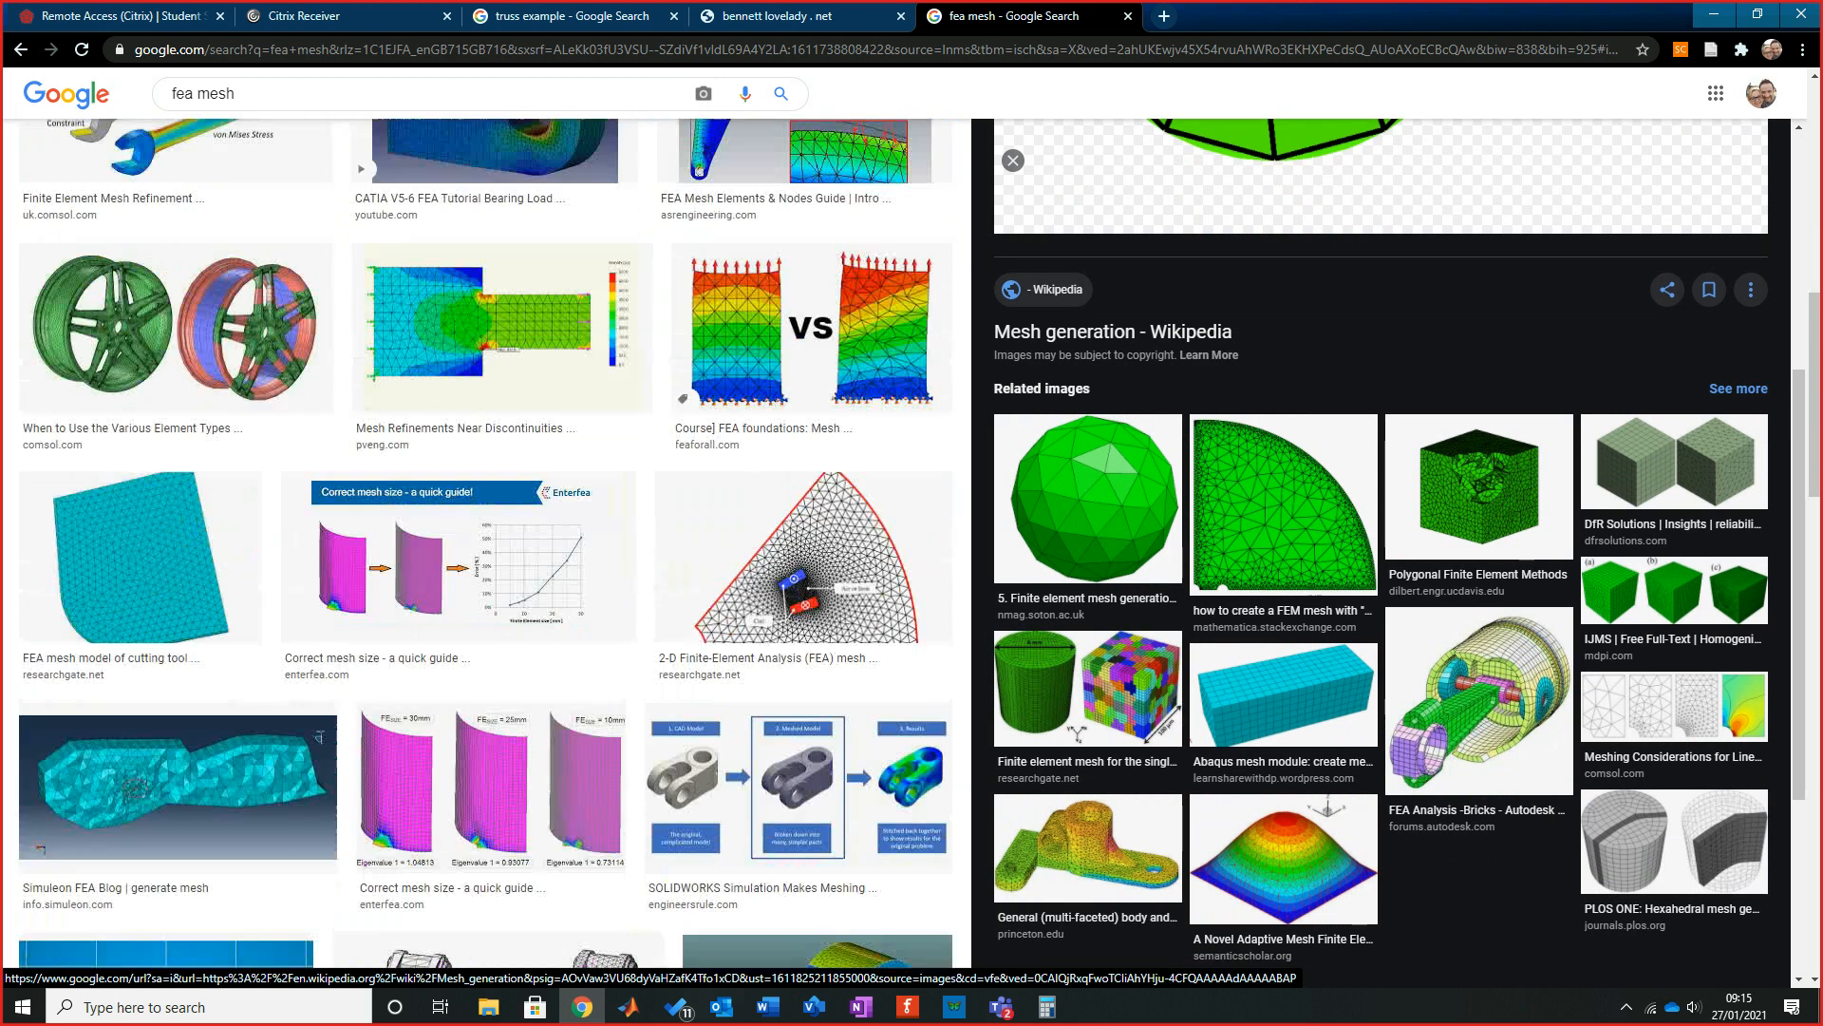
{"action": "scroll", "coordinate": [485, 541], "scroll_direction": "down", "scroll_amount": 10}
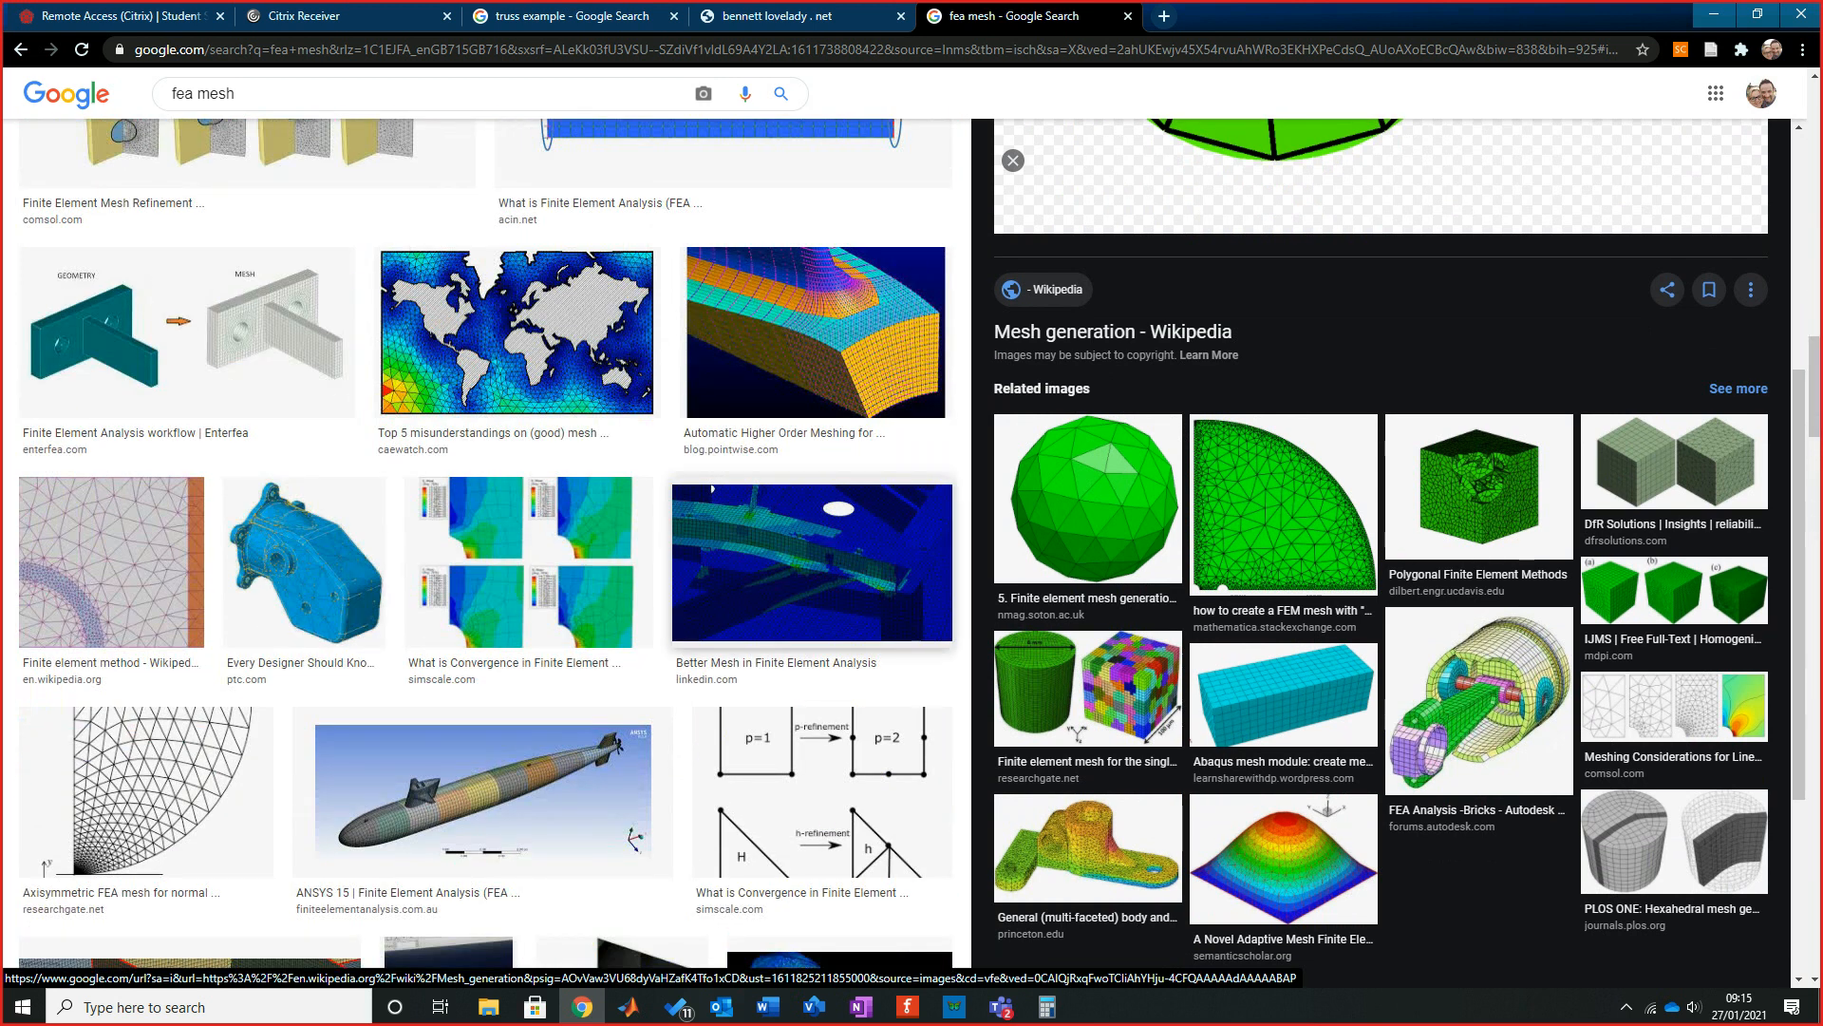
{"action": "scroll", "coordinate": [485, 541], "scroll_direction": "down", "scroll_amount": 5}
{"action": "scroll", "coordinate": [484, 541], "scroll_direction": "down", "scroll_amount": 2}
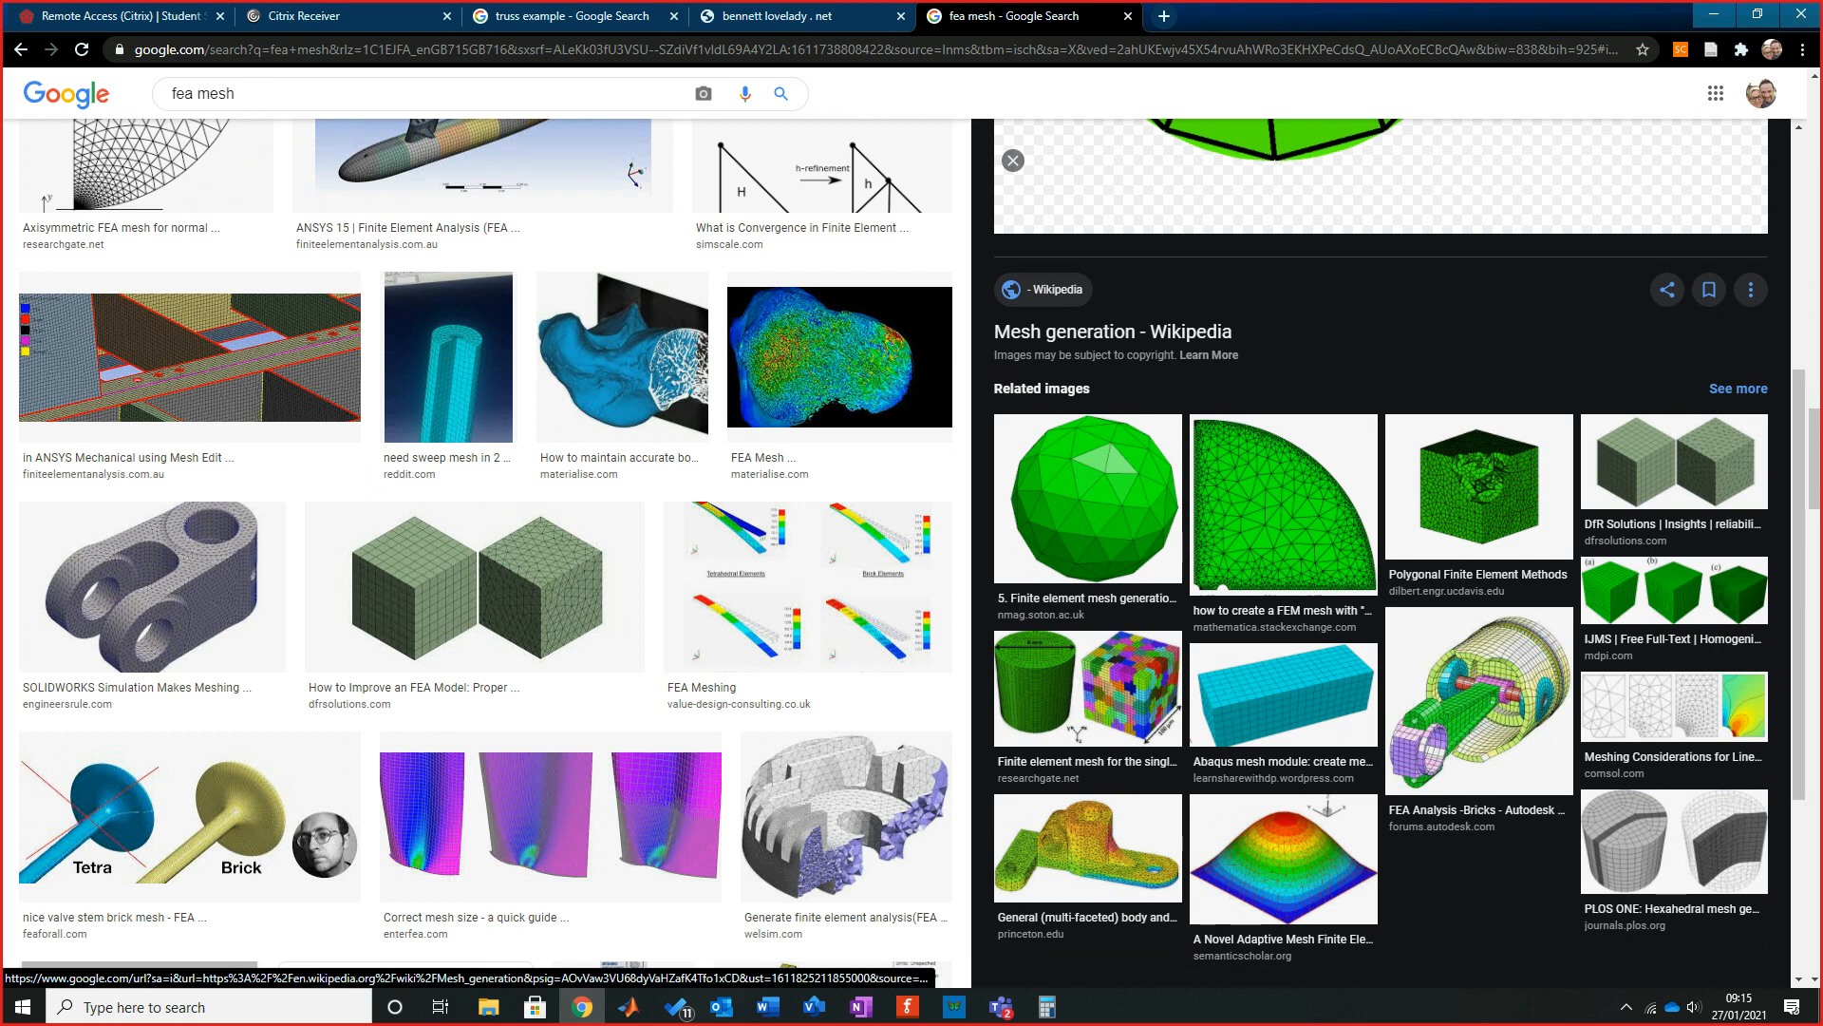
Switch back to Visio and paste the P(x,y) point picture onto the blank Page-4.
{"action": "key", "text": "alt+Tab"}
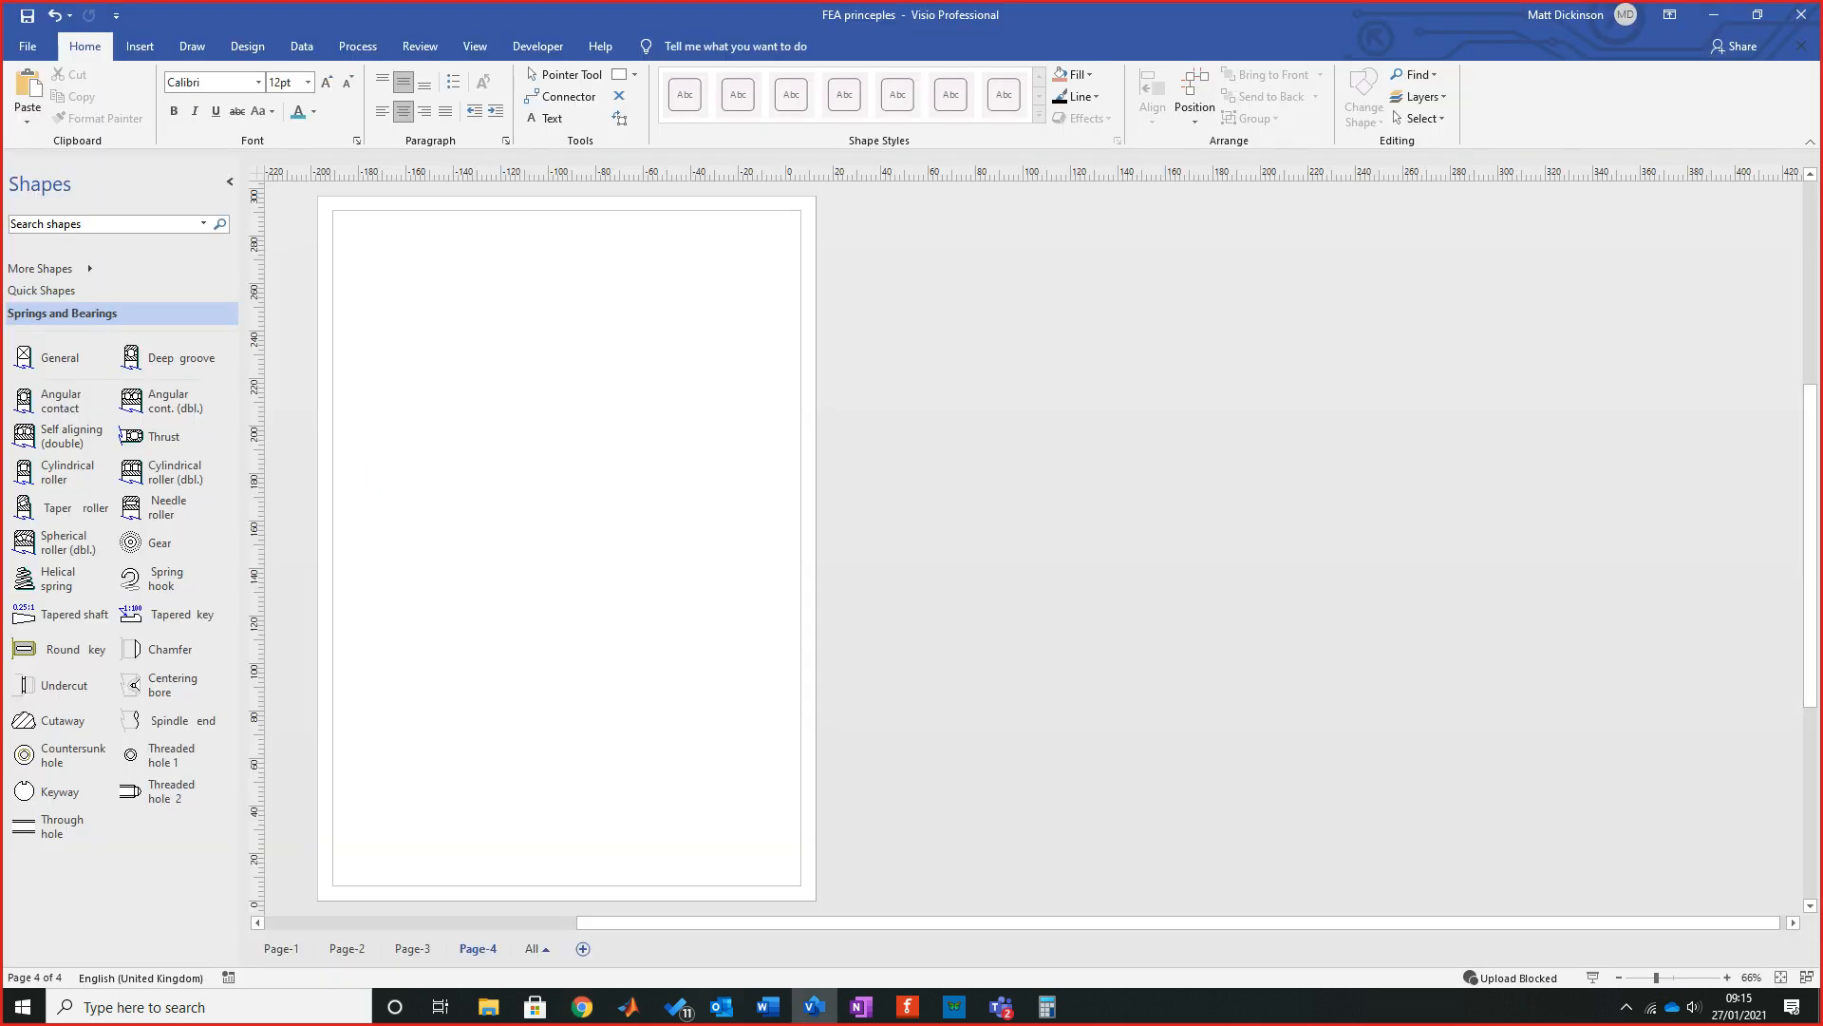
{"action": "left_click_drag", "start_coordinate": [950, 923], "coordinate": [724, 923]}
{"action": "left_click", "coordinate": [1728, 977]}
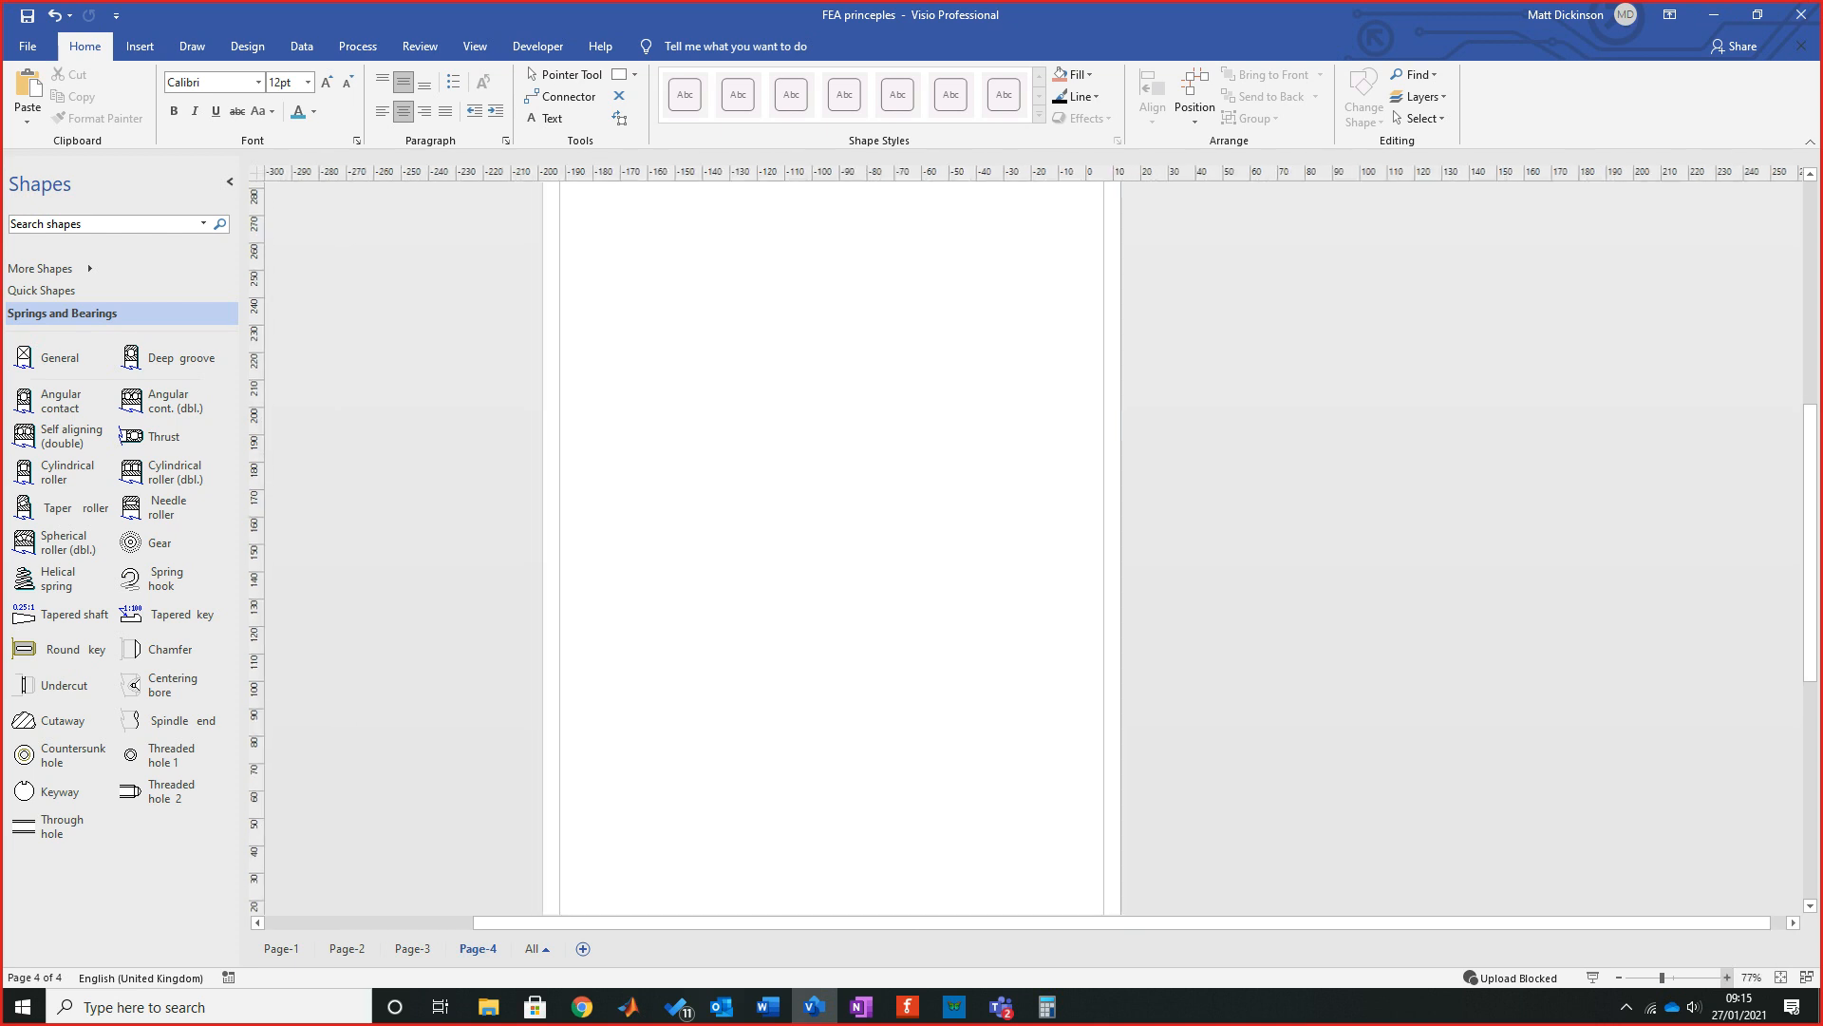
{"action": "left_click", "coordinate": [1728, 977]}
{"action": "left_click", "coordinate": [1729, 977]}
{"action": "left_click", "coordinate": [1733, 977]}
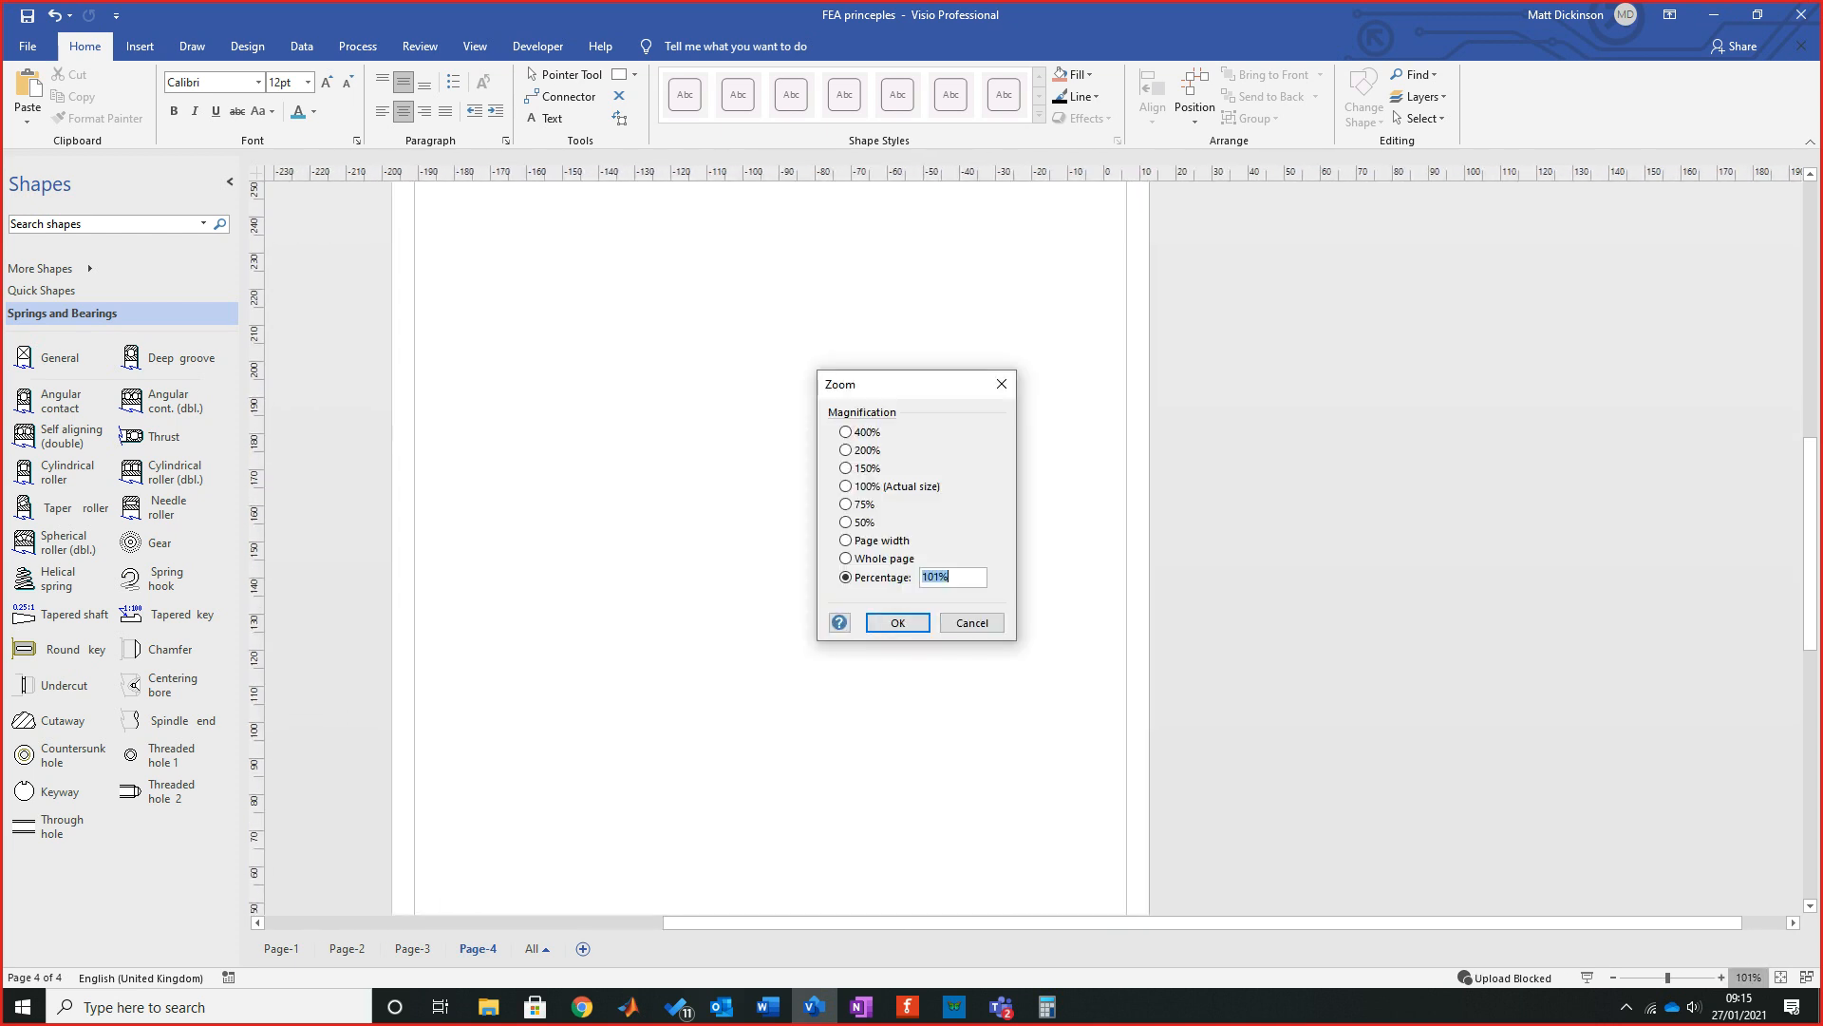
{"action": "key", "text": "Return"}
{"action": "left_click_drag", "start_coordinate": [950, 923], "coordinate": [822, 923]}
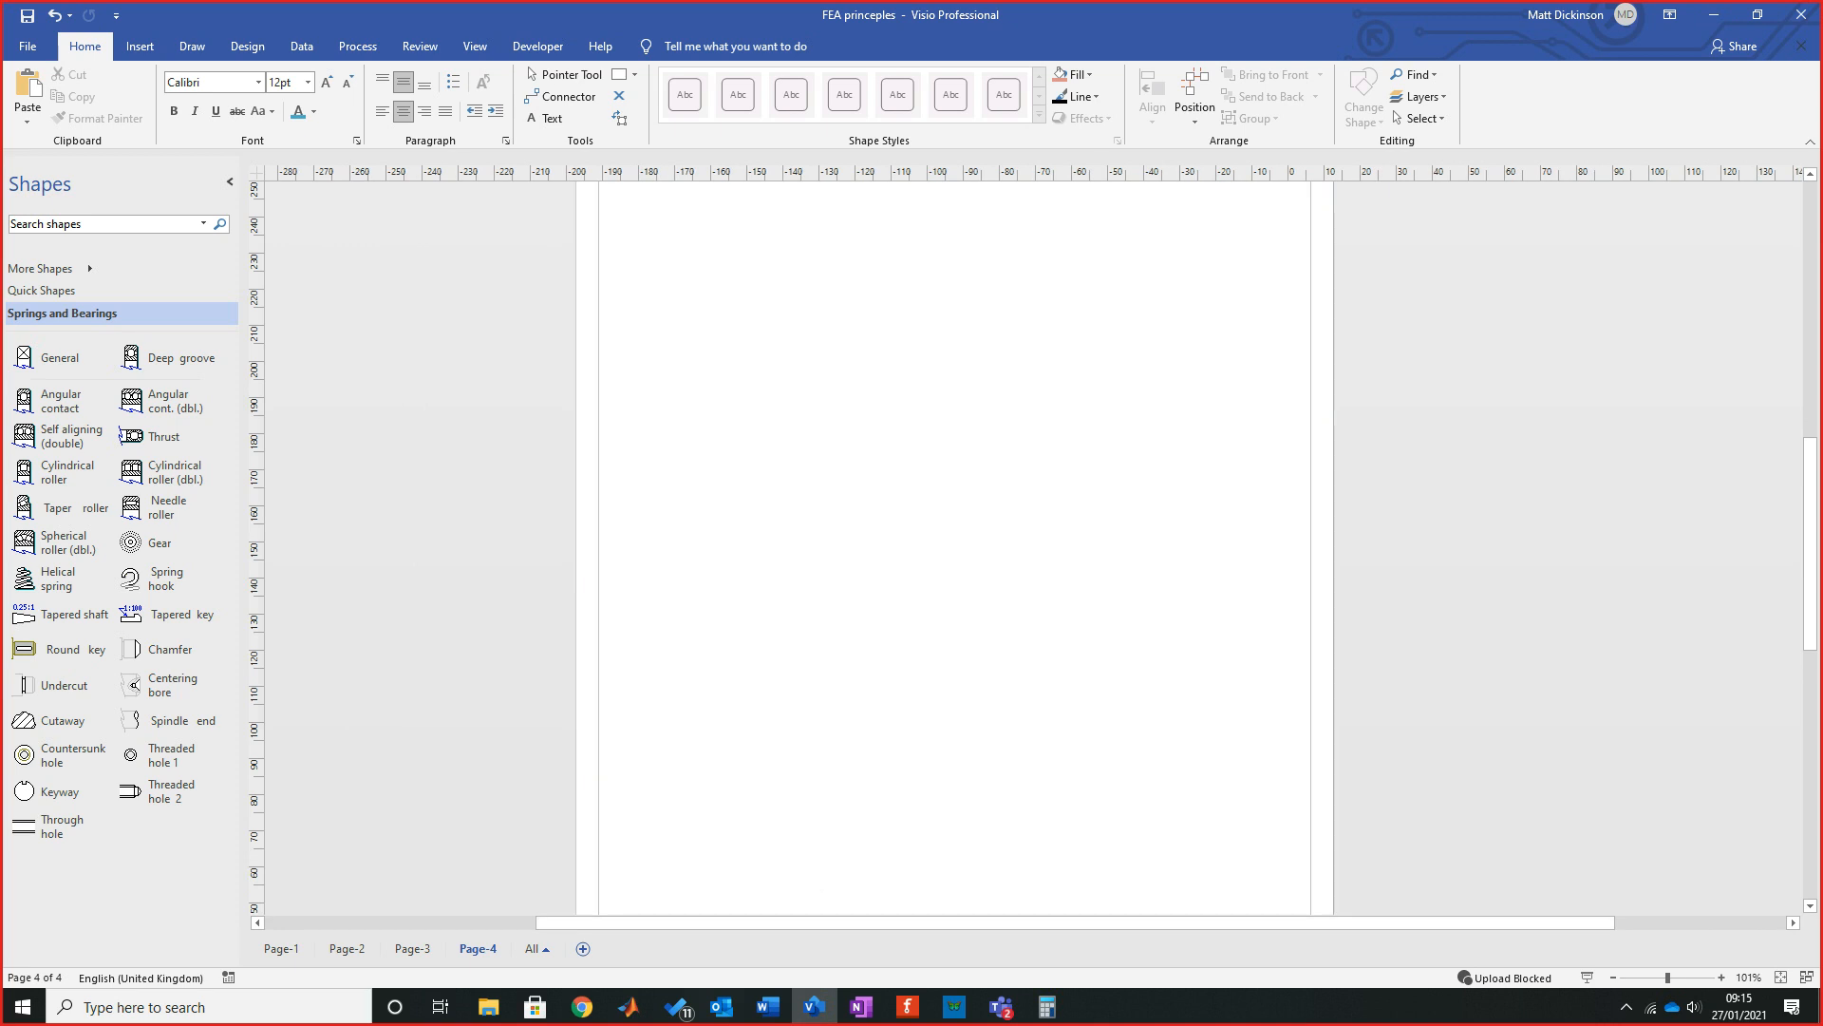
{"action": "left_click", "coordinate": [768, 1007]}
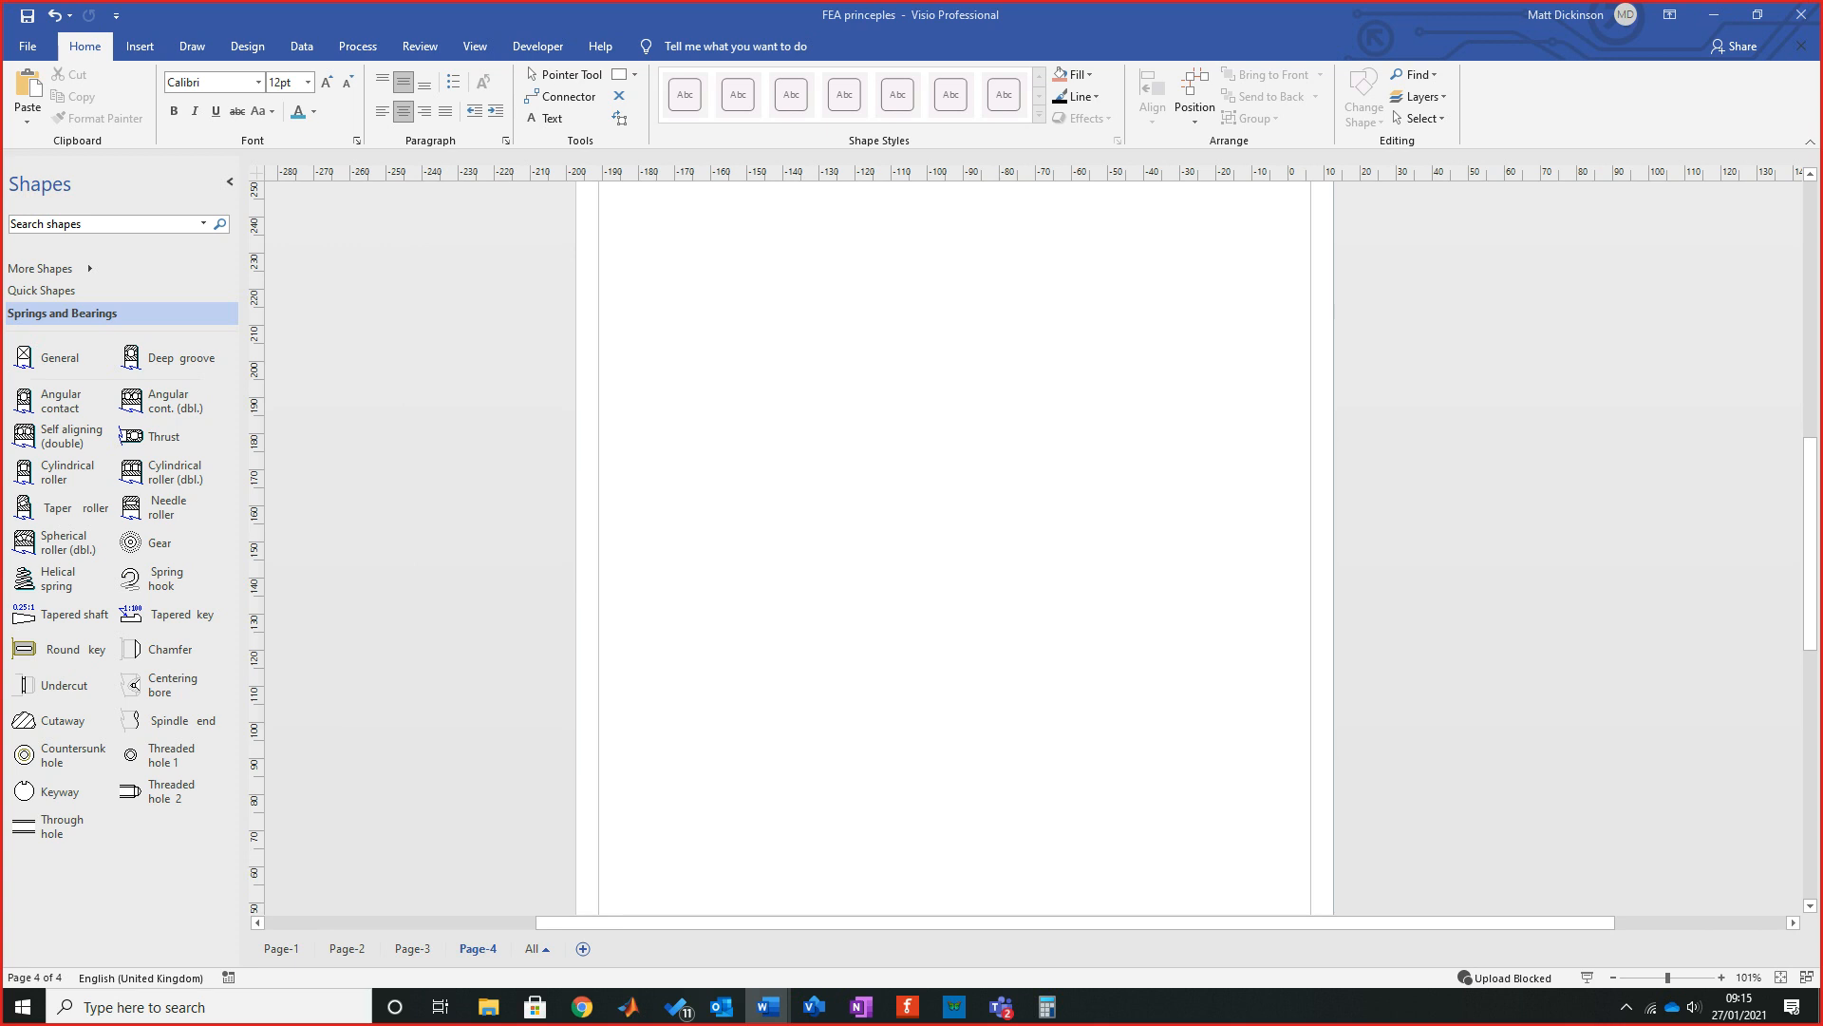
{"action": "left_click", "coordinate": [814, 1007]}
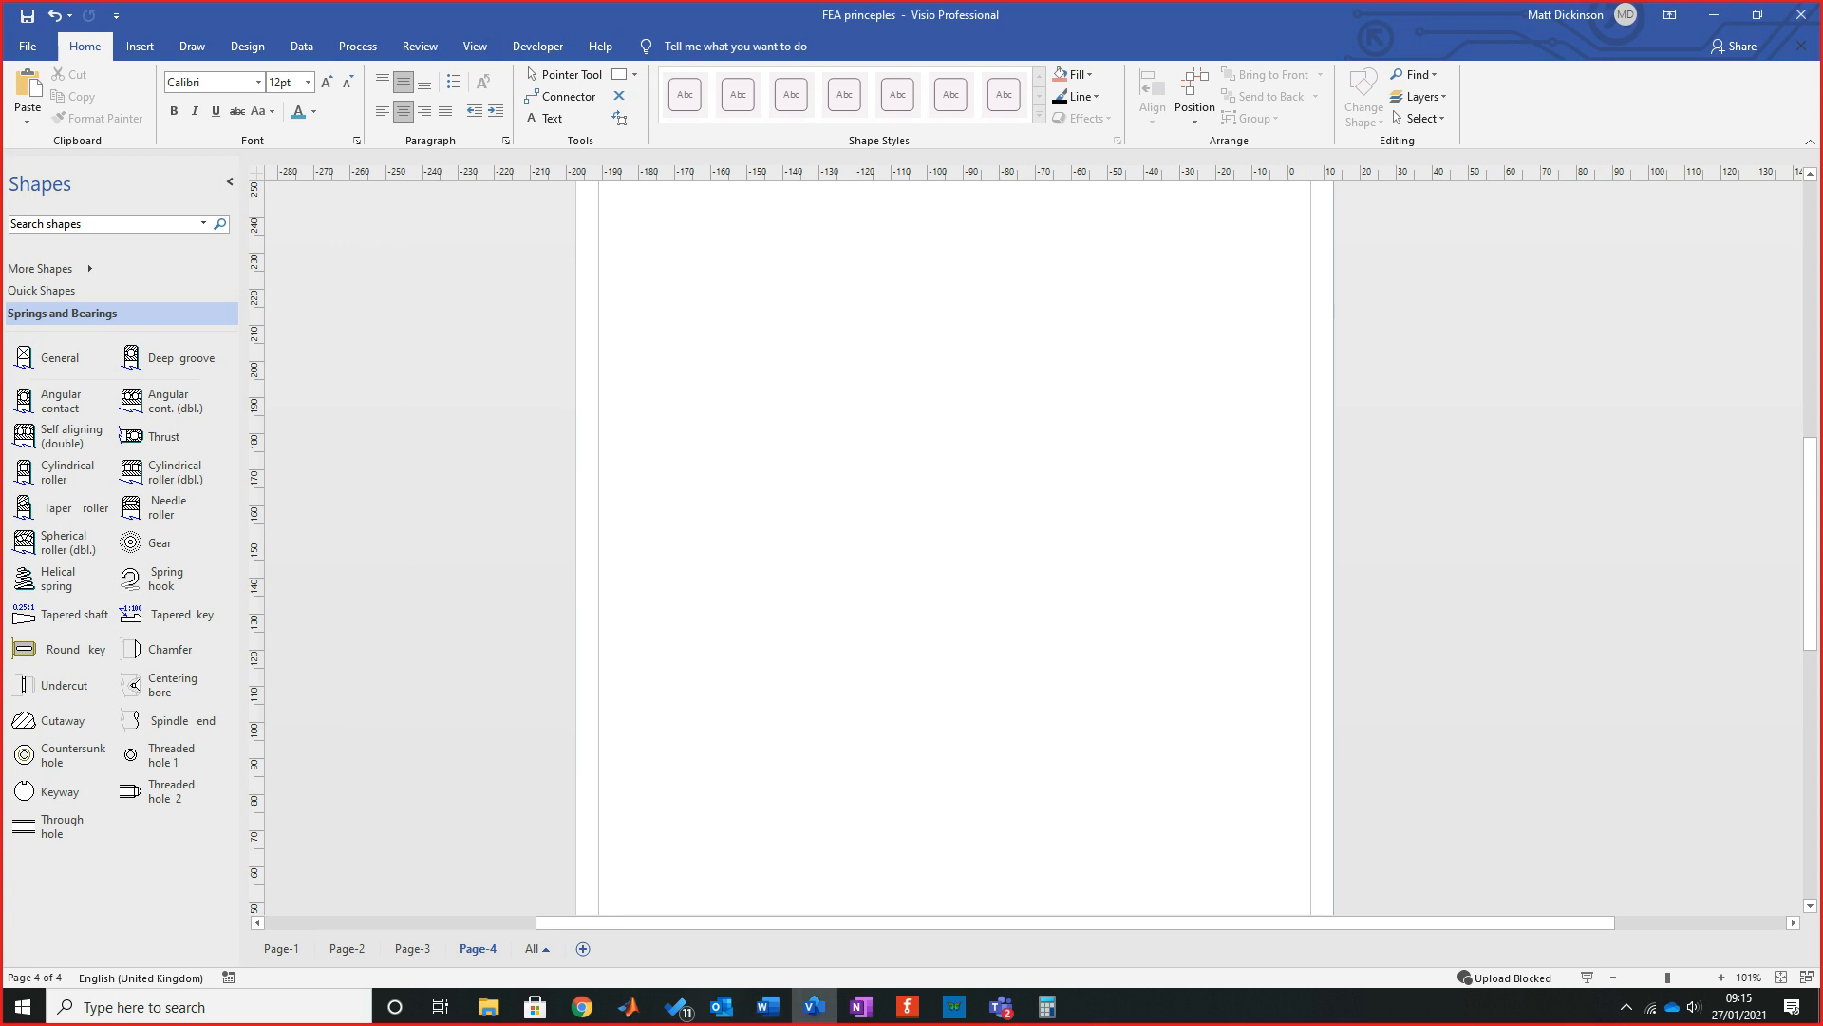
{"action": "right_click", "coordinate": [833, 410]}
{"action": "left_click", "coordinate": [859, 494]}
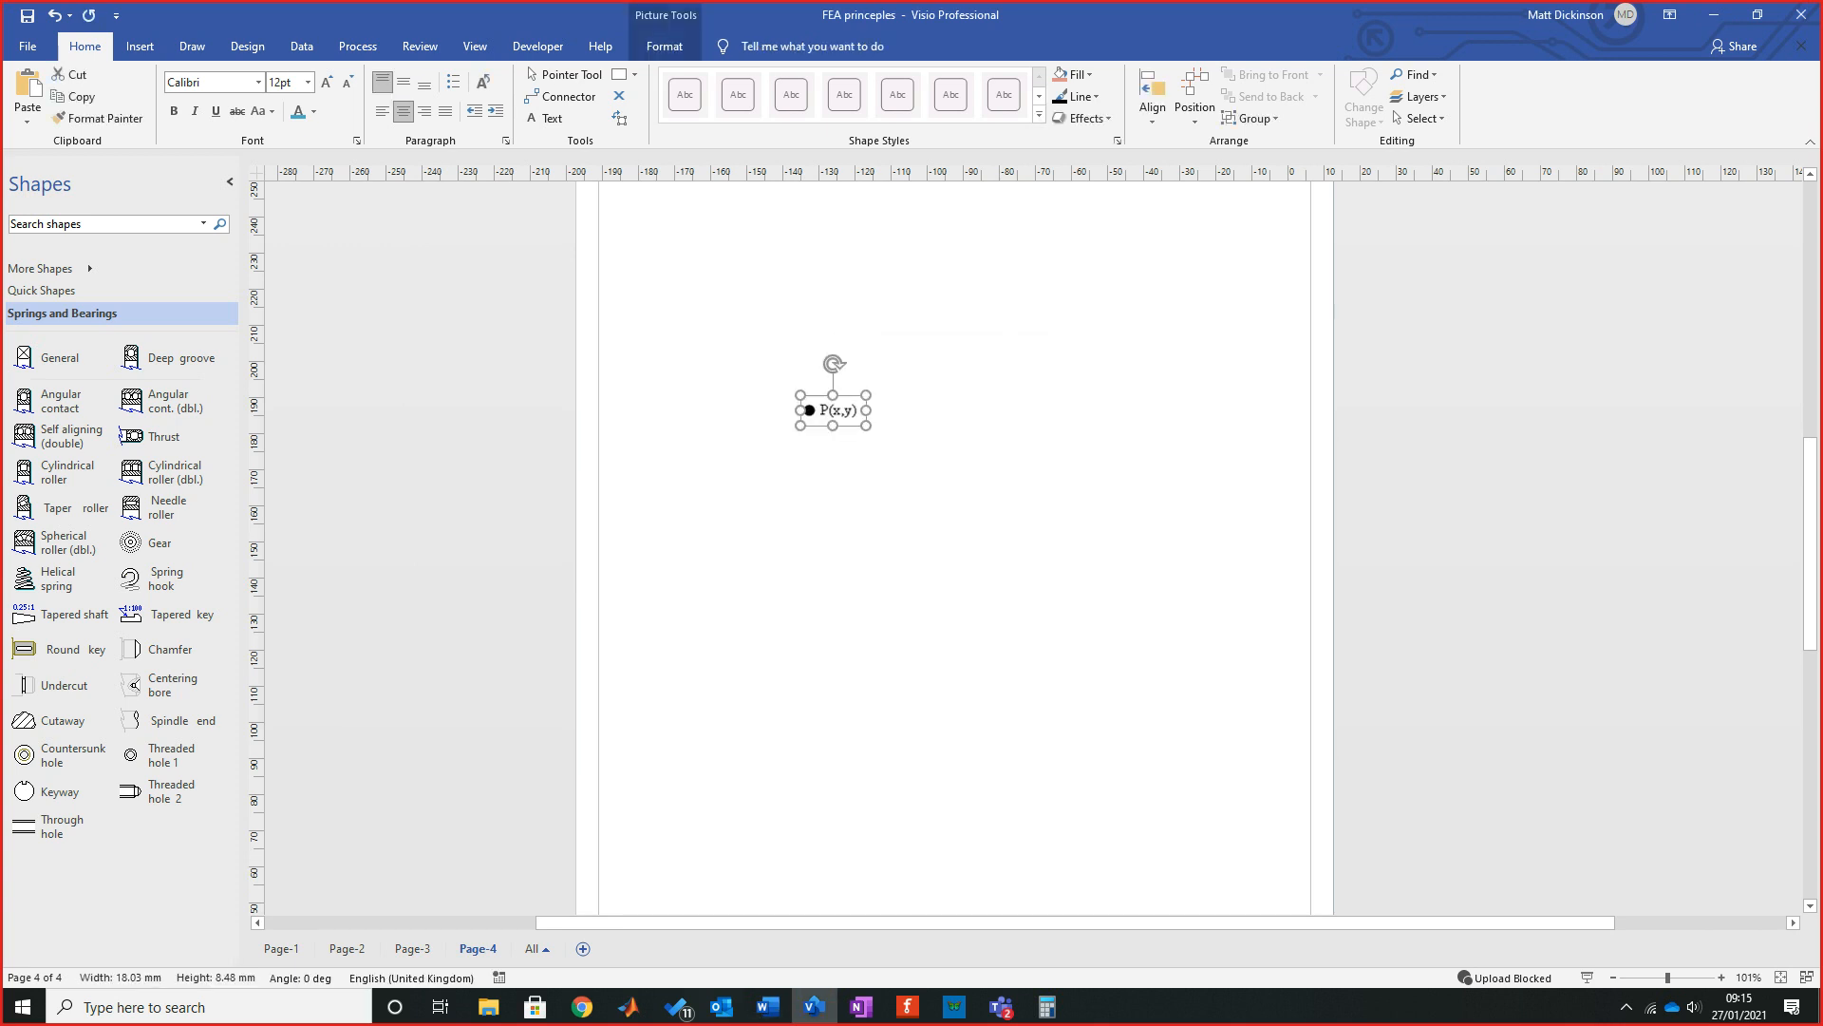
Enlarge the P(x,y) picture to about 50 mm by 23.5 mm and move it toward the page's left edge.
{"action": "left_click_drag", "start_coordinate": [866, 425], "coordinate": [981, 480]}
{"action": "left_click_drag", "start_coordinate": [893, 439], "coordinate": [875, 405]}
{"action": "left_click", "coordinate": [998, 531]}
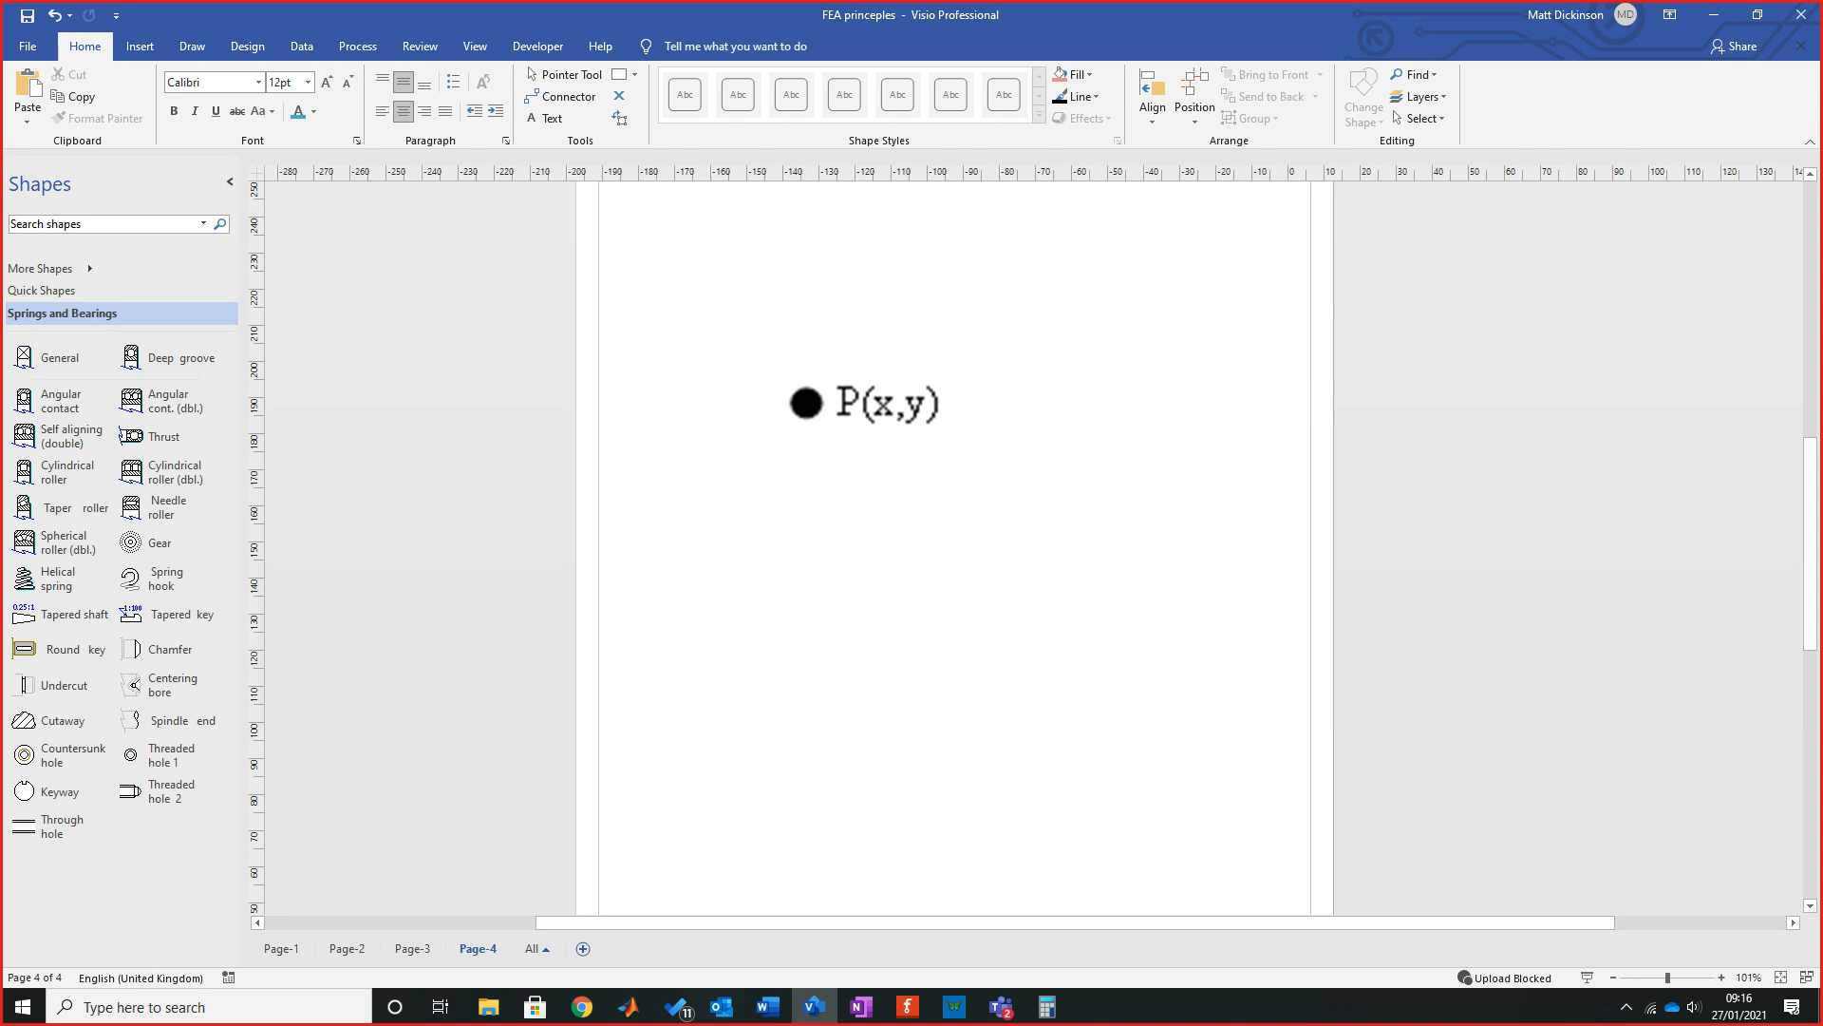
{"action": "left_click", "coordinate": [864, 403]}
{"action": "left_click_drag", "start_coordinate": [864, 404], "coordinate": [792, 439]}
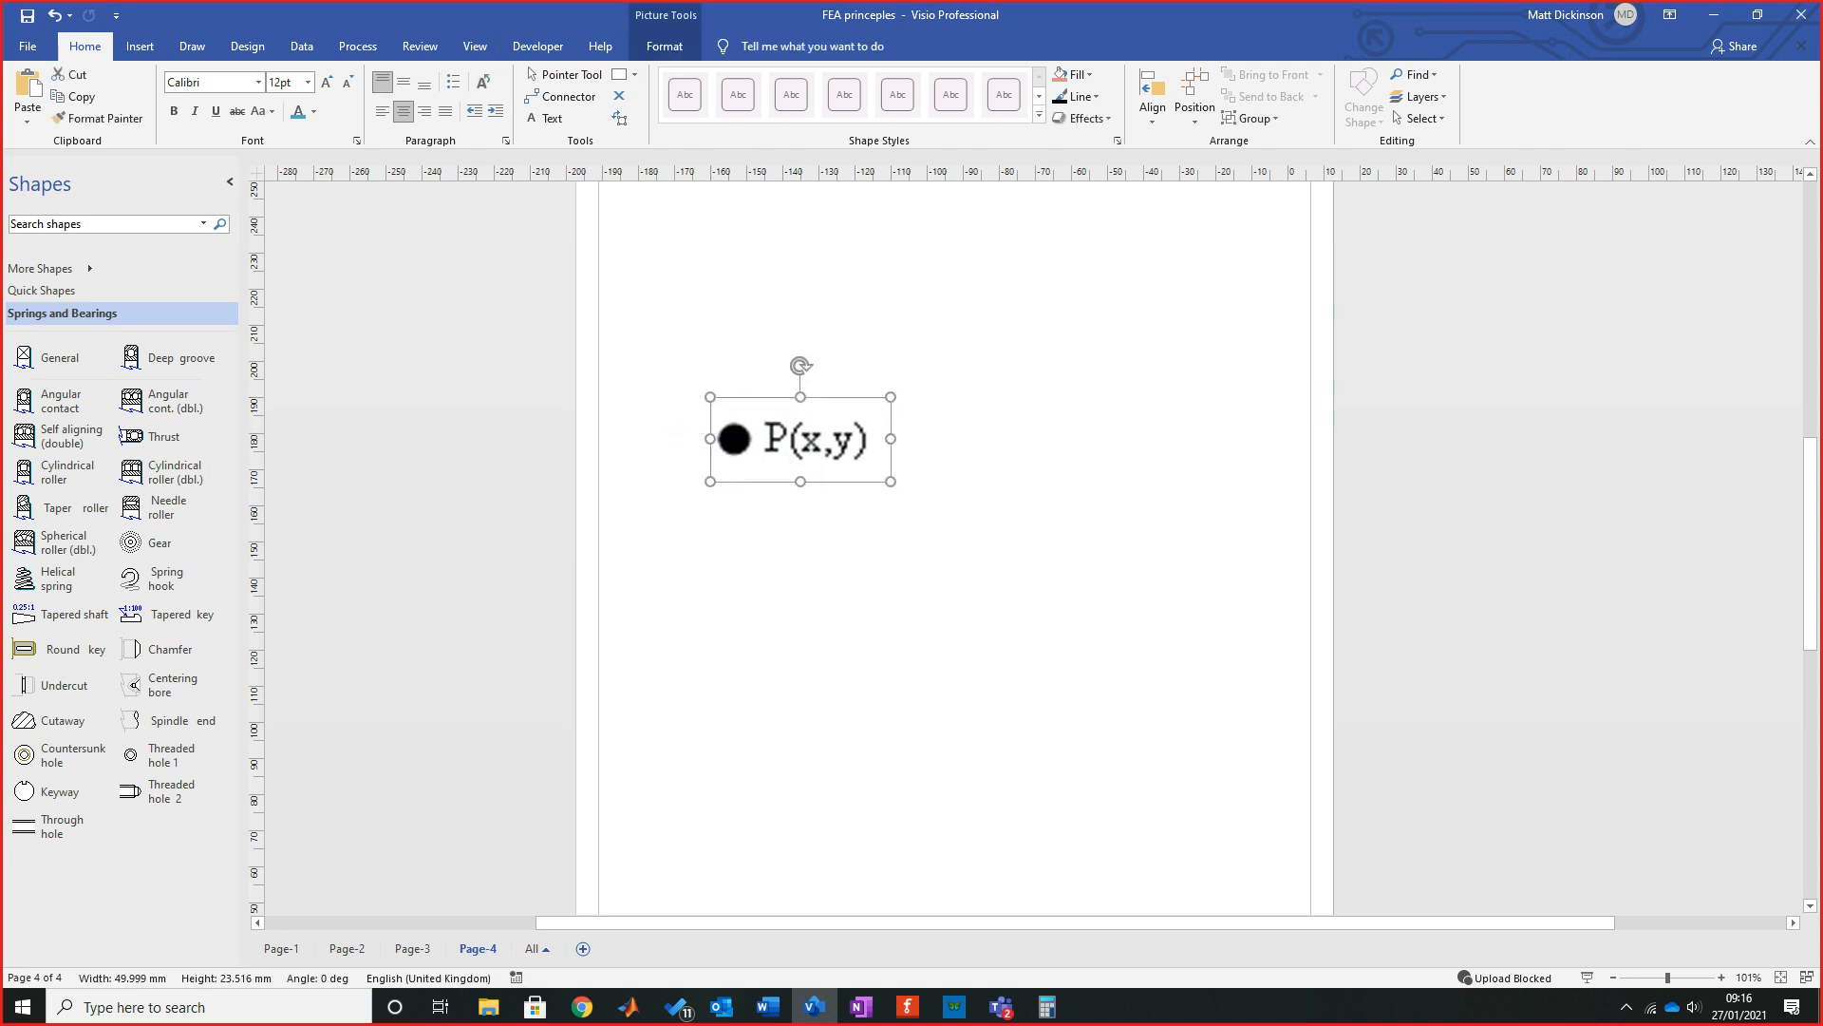
Duplicate the P(x,y) picture and place the copy level with the original, across the page's right margin.
{"action": "right_click", "coordinate": [895, 441]}
{"action": "left_click", "coordinate": [926, 502]}
{"action": "right_click", "coordinate": [1161, 496]}
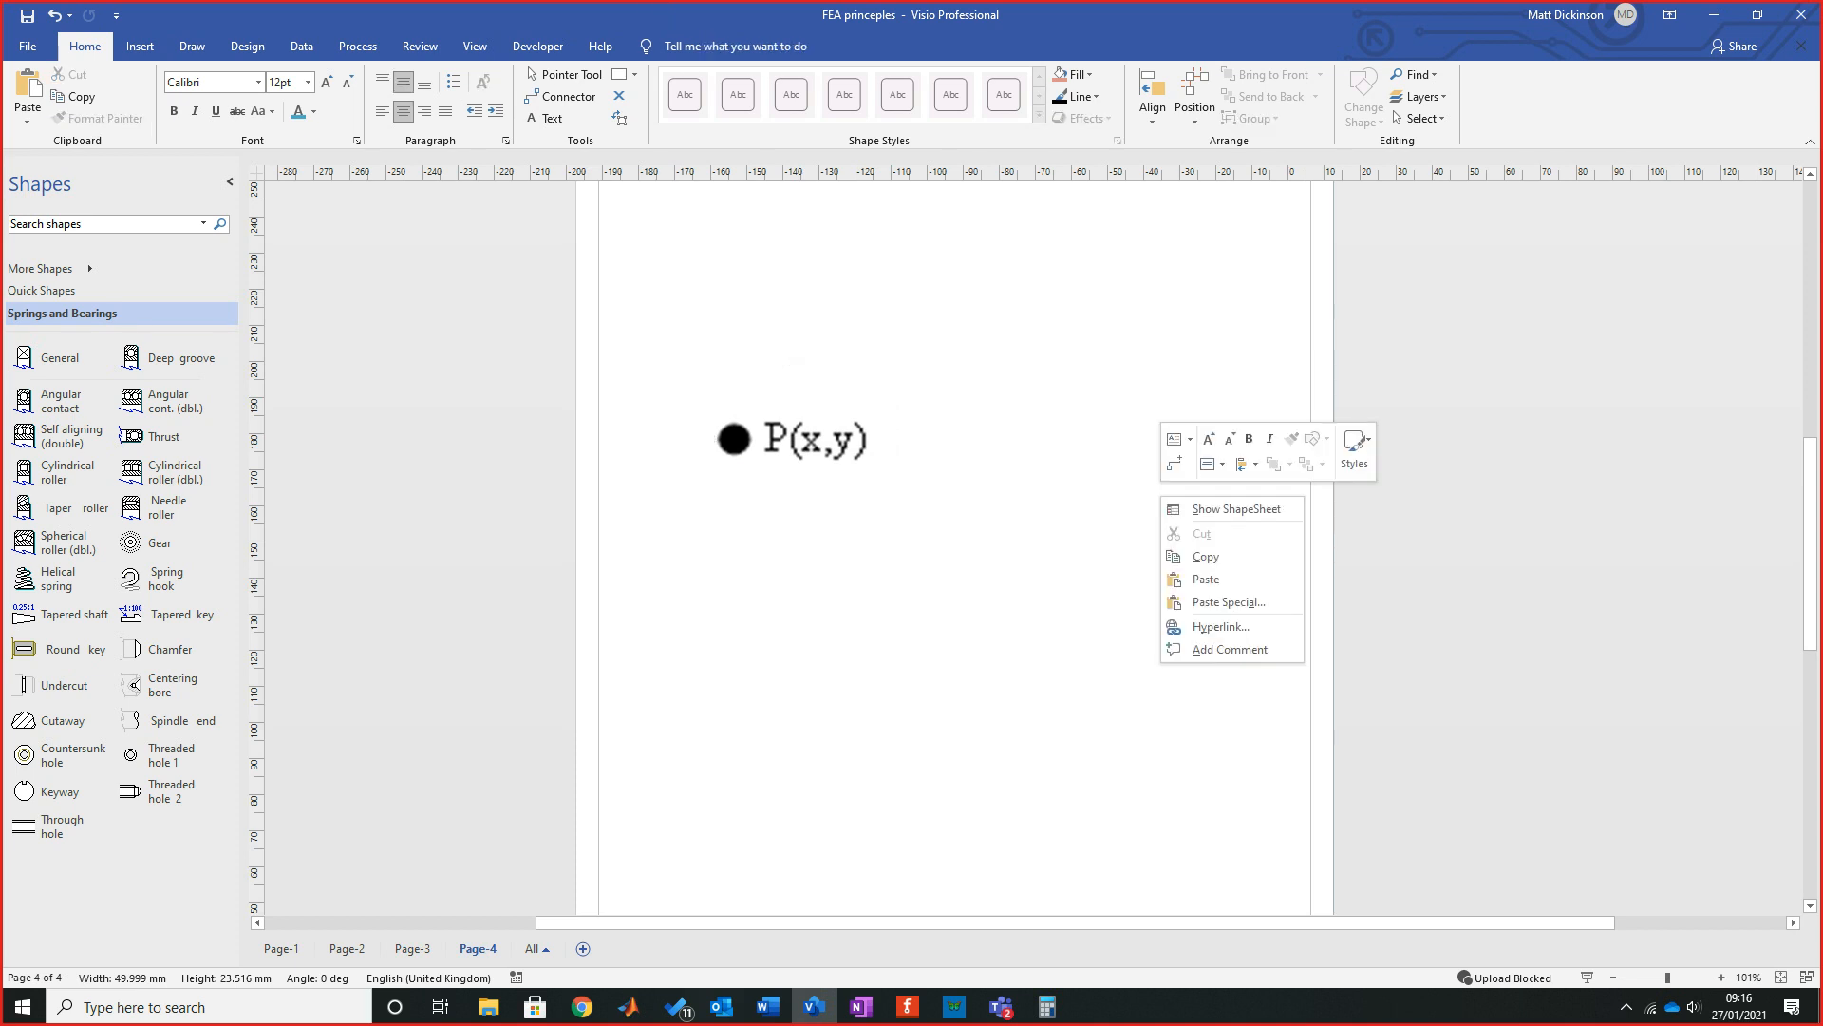
{"action": "left_click", "coordinate": [1206, 579]}
{"action": "left_click_drag", "start_coordinate": [1172, 495], "coordinate": [1266, 439]}
{"action": "key", "text": "Escape"}
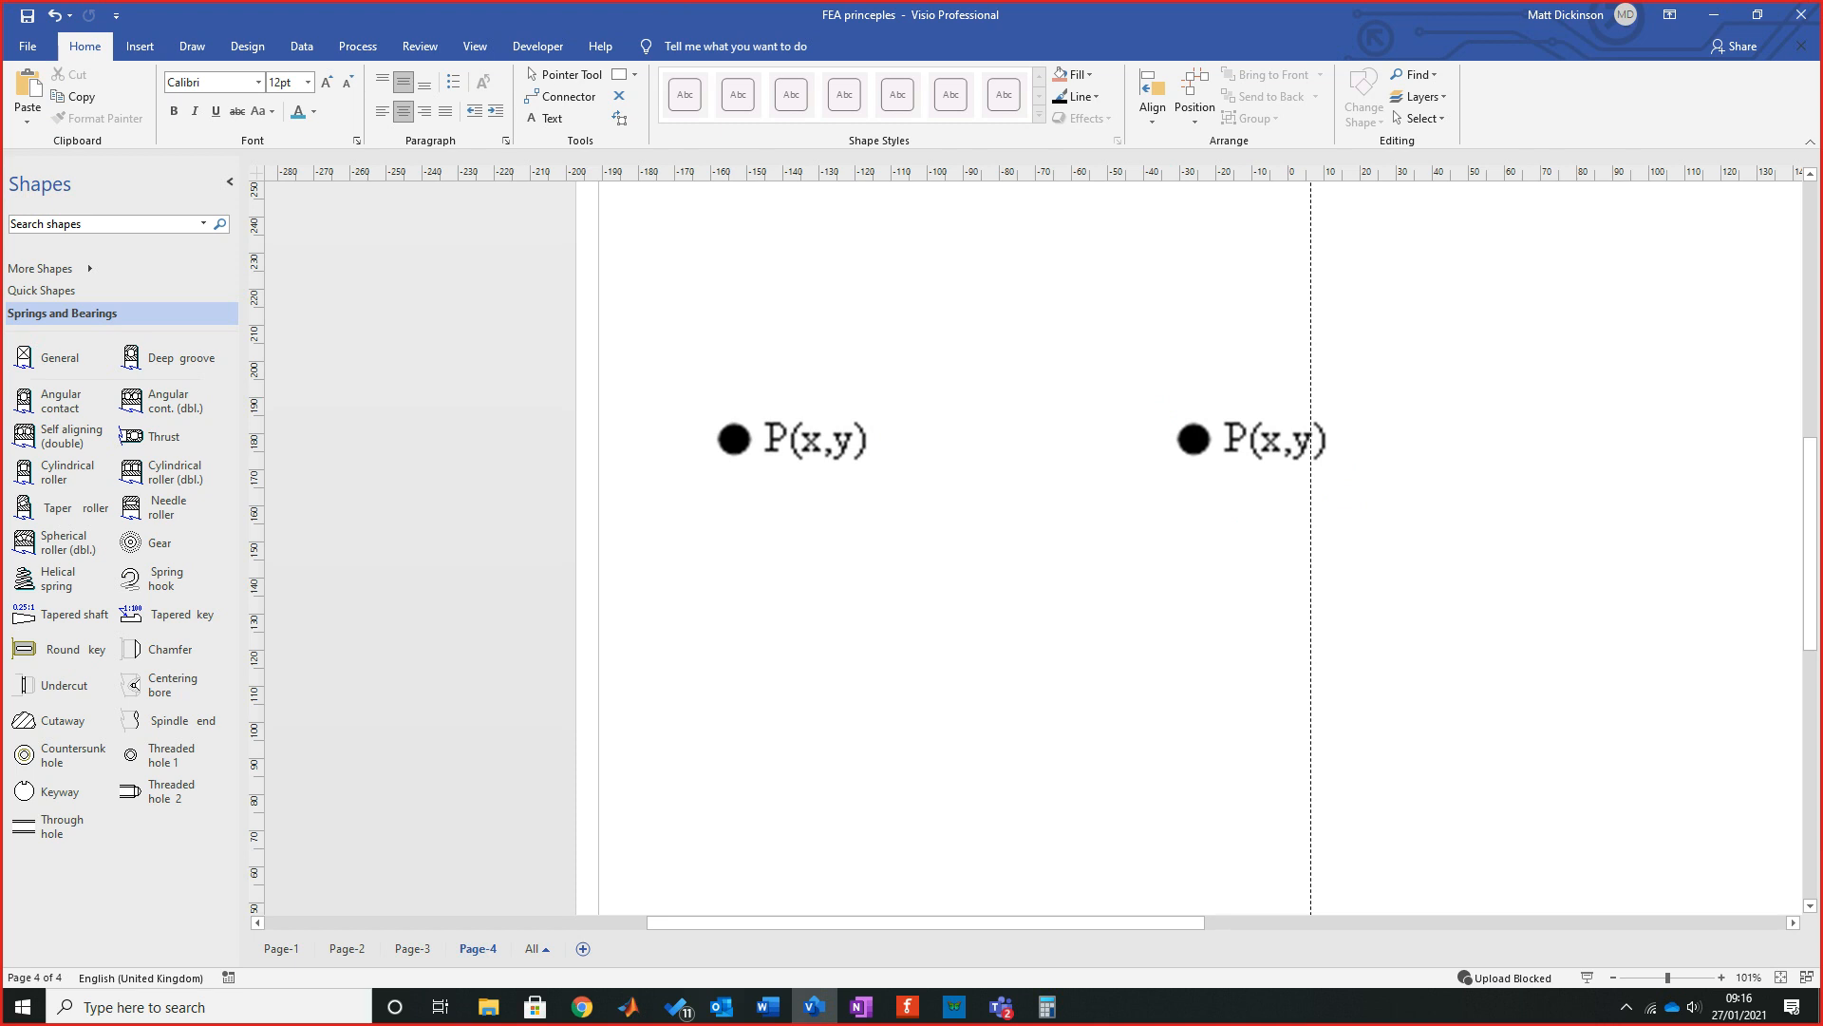
Draw a horizontal line about 126 mm long between the two black dots and select the left P(x,y) picture.
{"action": "left_click", "coordinate": [635, 74]}
{"action": "left_click", "coordinate": [652, 143]}
{"action": "left_click_drag", "start_coordinate": [734, 442], "coordinate": [1190, 443]}
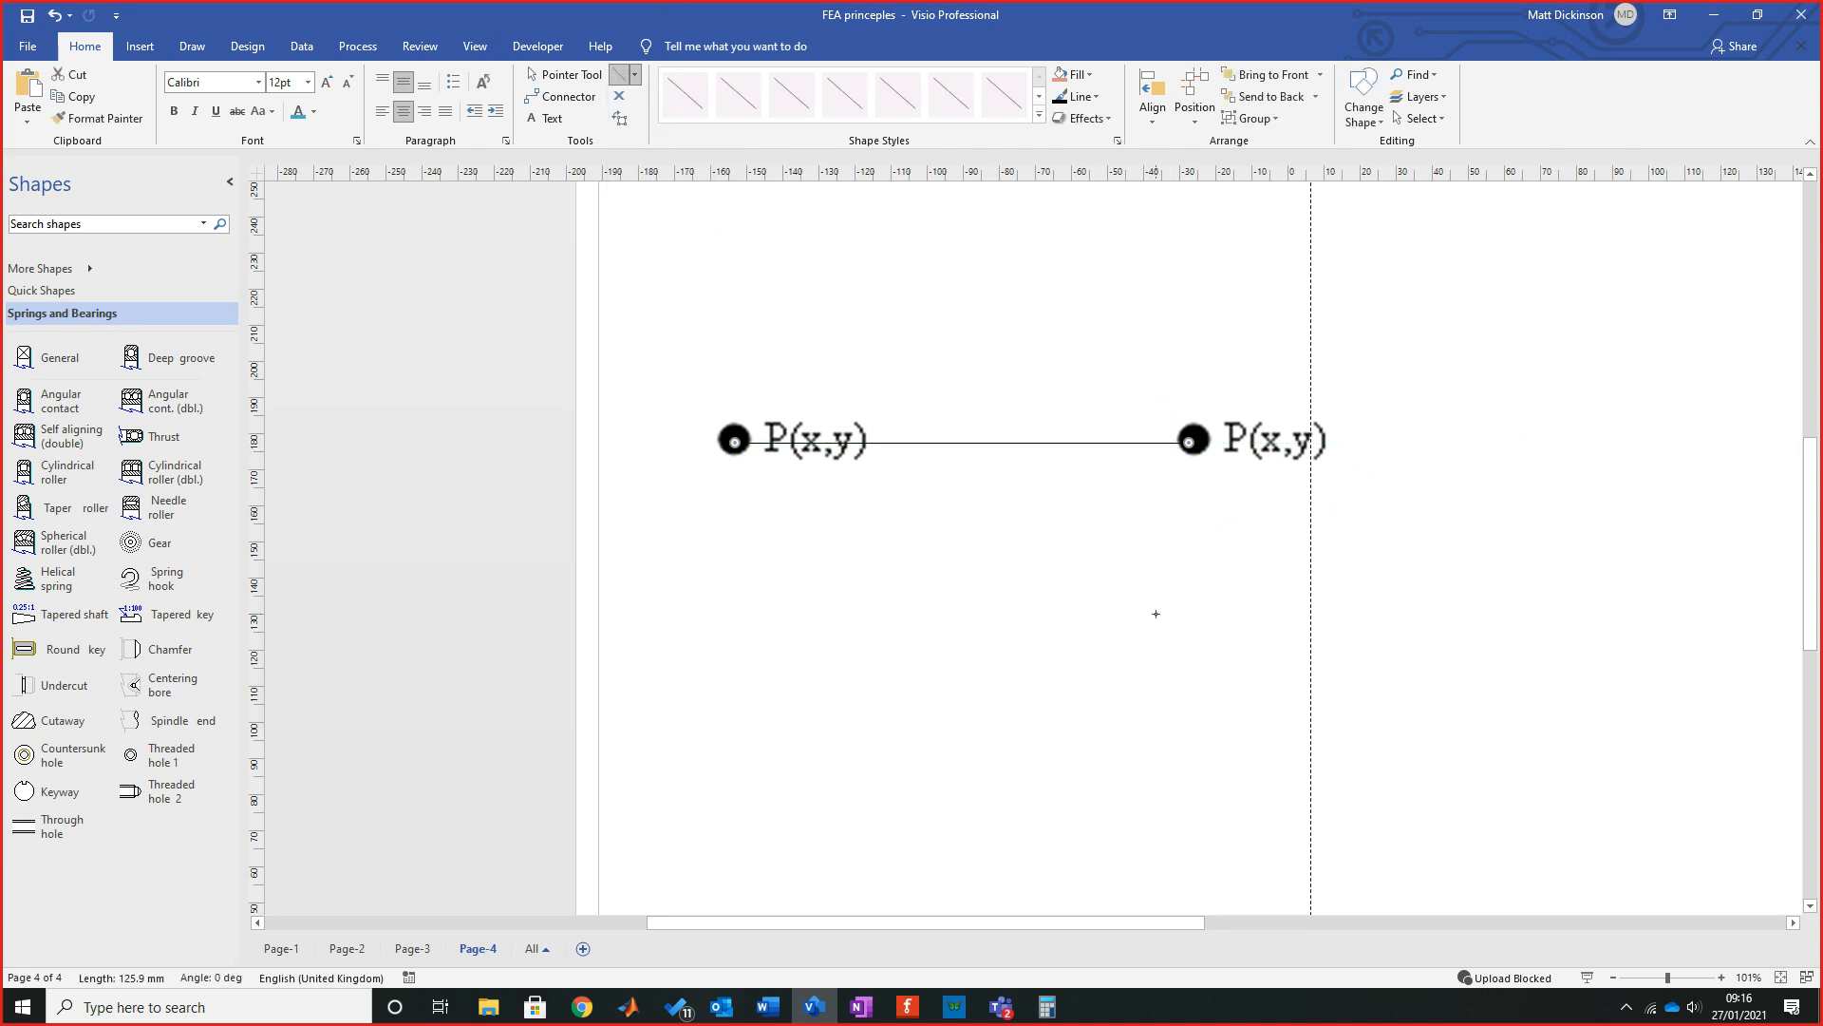
{"action": "key", "text": "Escape"}
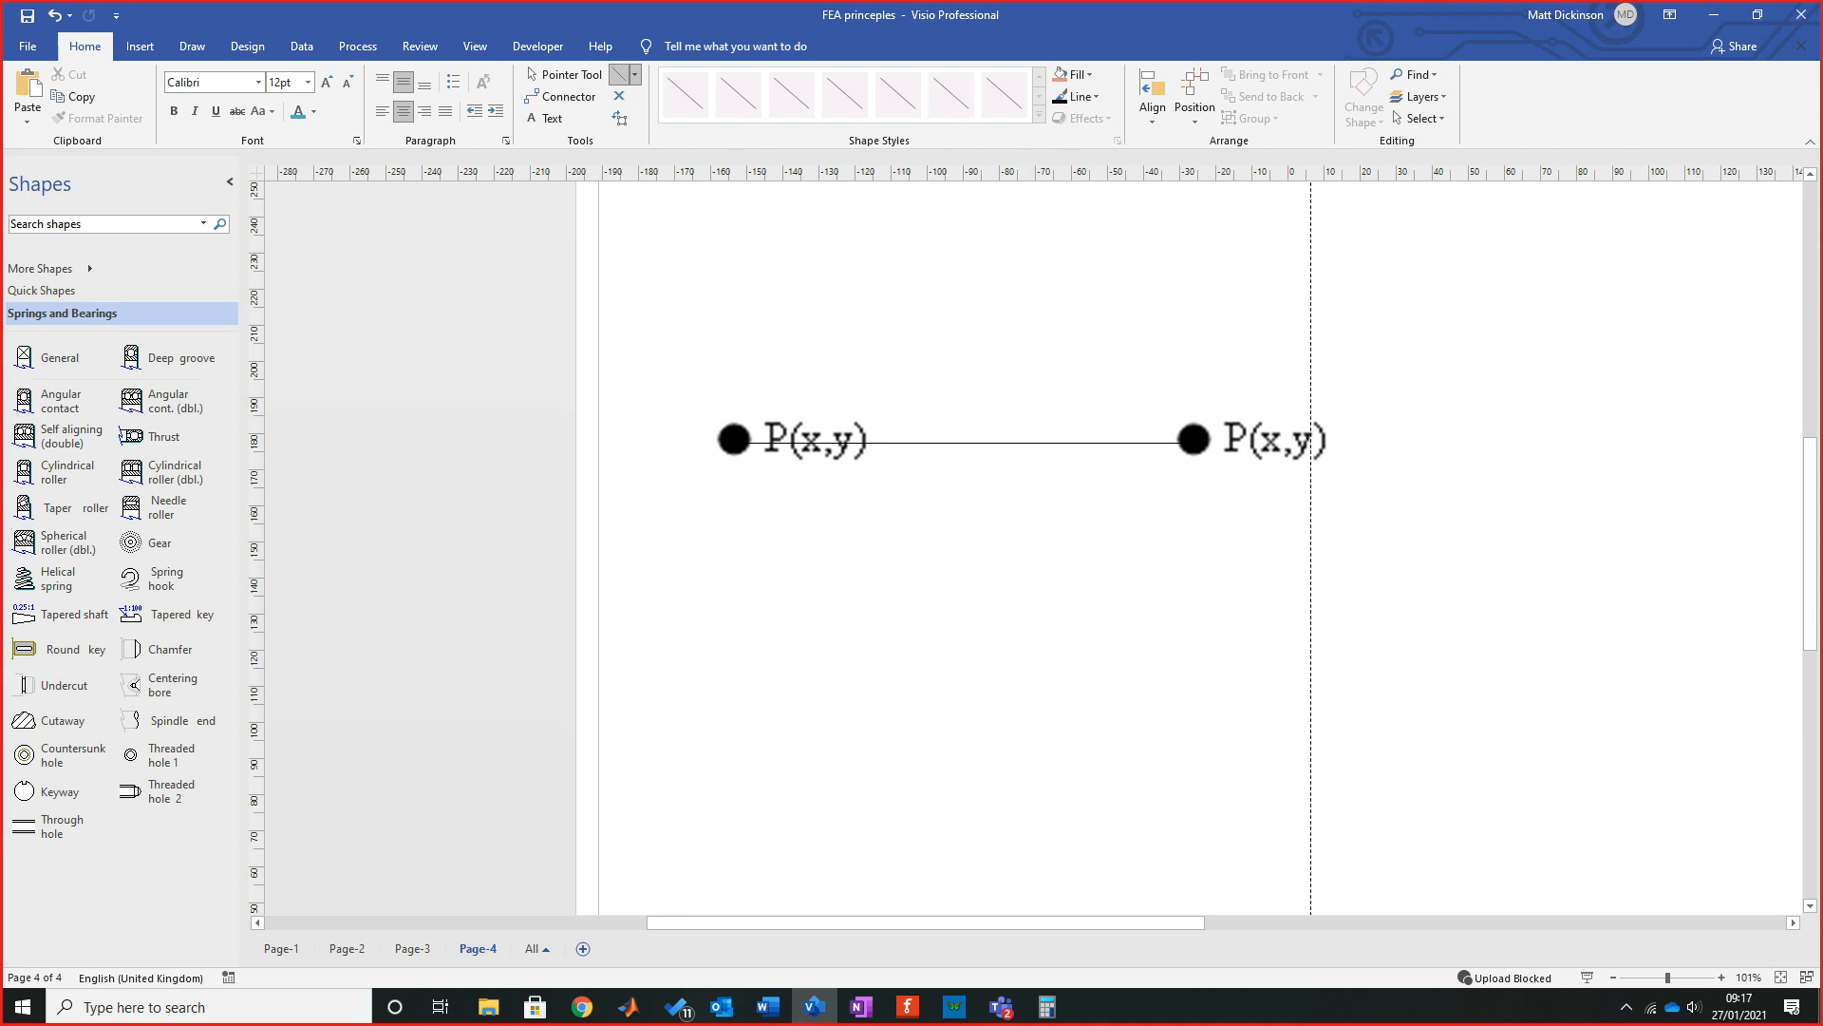
{"action": "key", "text": "ctrl+1"}
{"action": "left_click", "coordinate": [735, 442]}
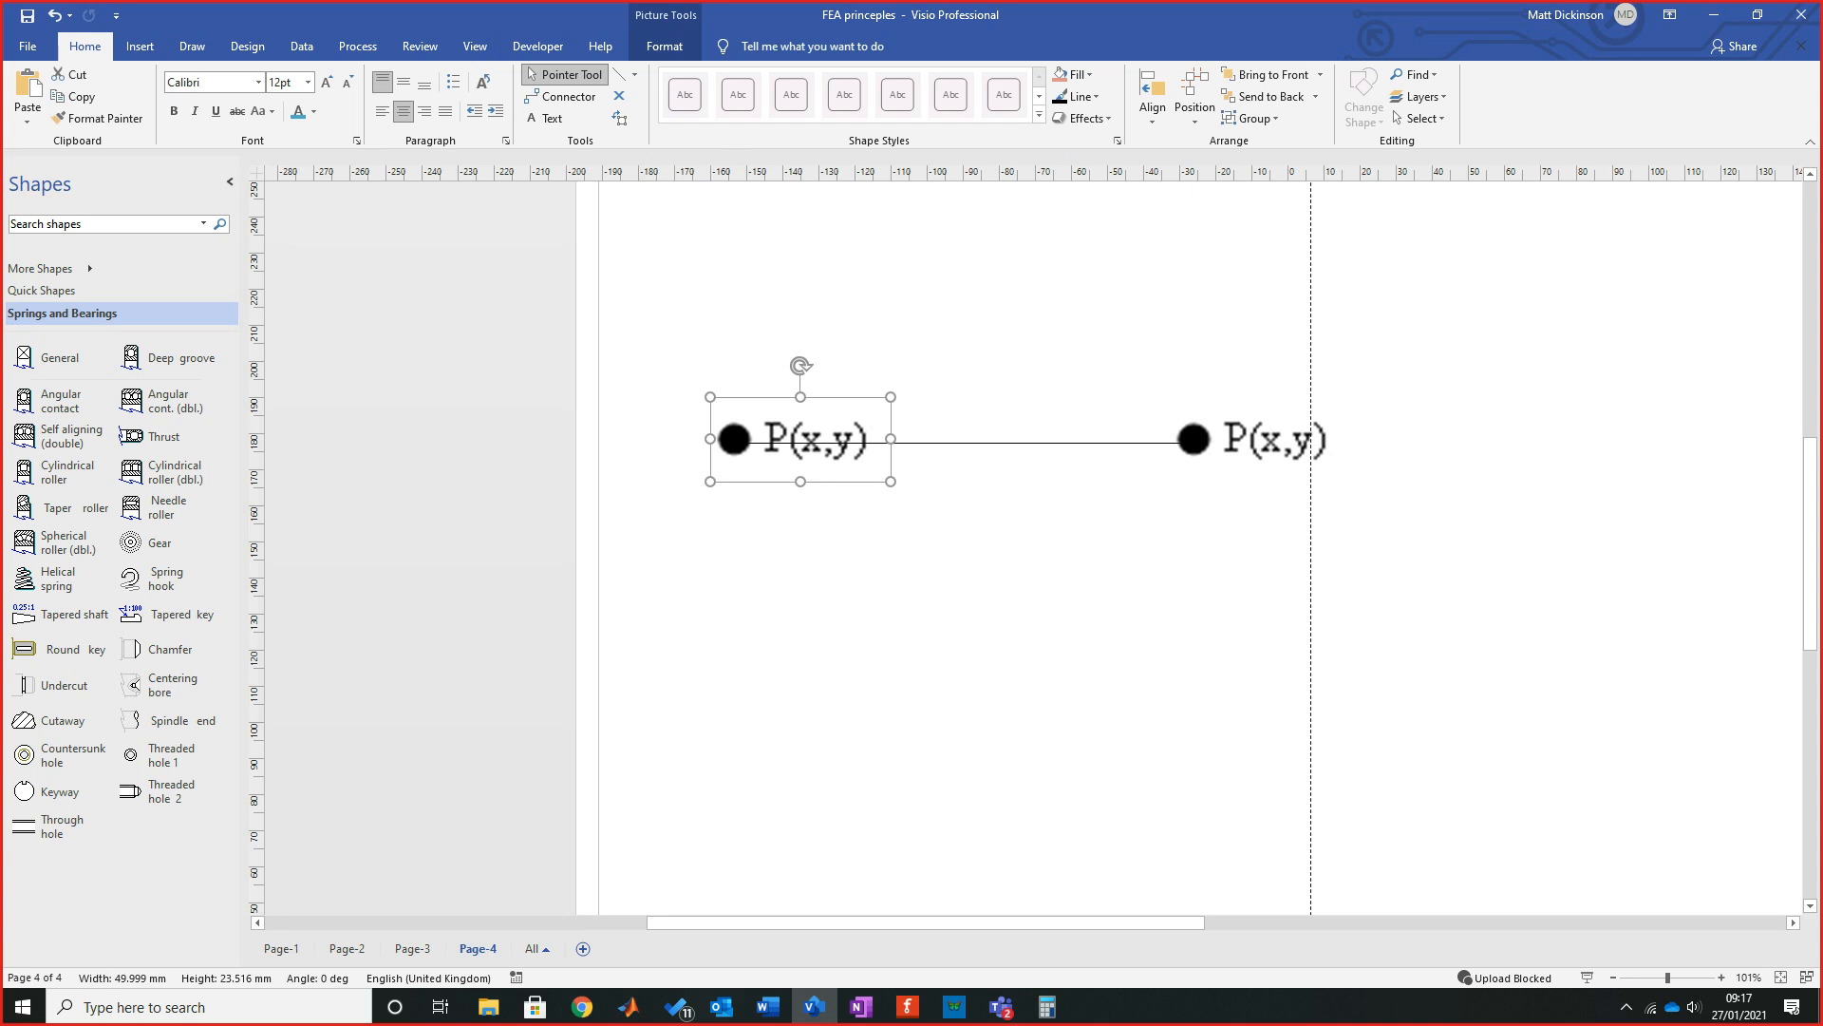
Delete both P(x,y) pictures from the page, keeping the horizontal line.
{"action": "key", "text": "Delete"}
{"action": "left_click", "coordinate": [1194, 438]}
{"action": "key", "text": "Delete"}
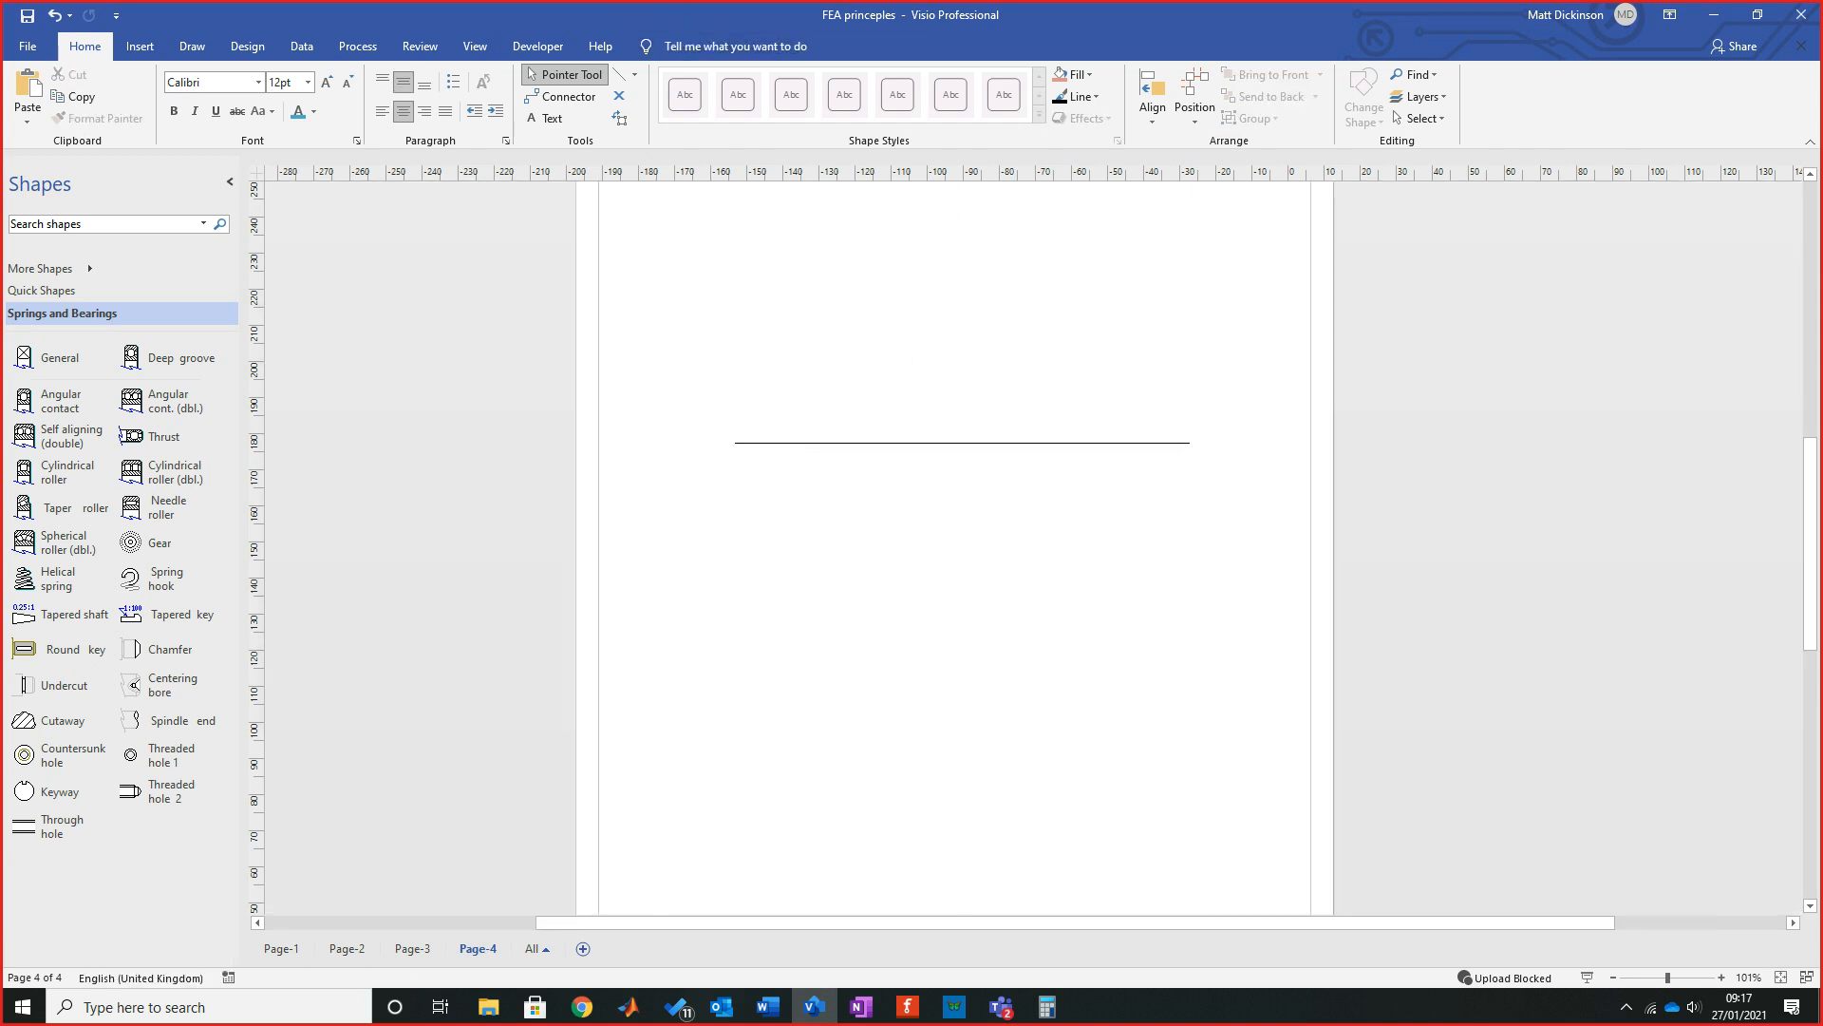
Draw a circle about 12 mm across and move it to the left end of the horizontal line.
{"action": "left_click", "coordinate": [634, 74]}
{"action": "left_click", "coordinate": [655, 120]}
{"action": "left_click_drag", "start_coordinate": [692, 443], "coordinate": [736, 486]}
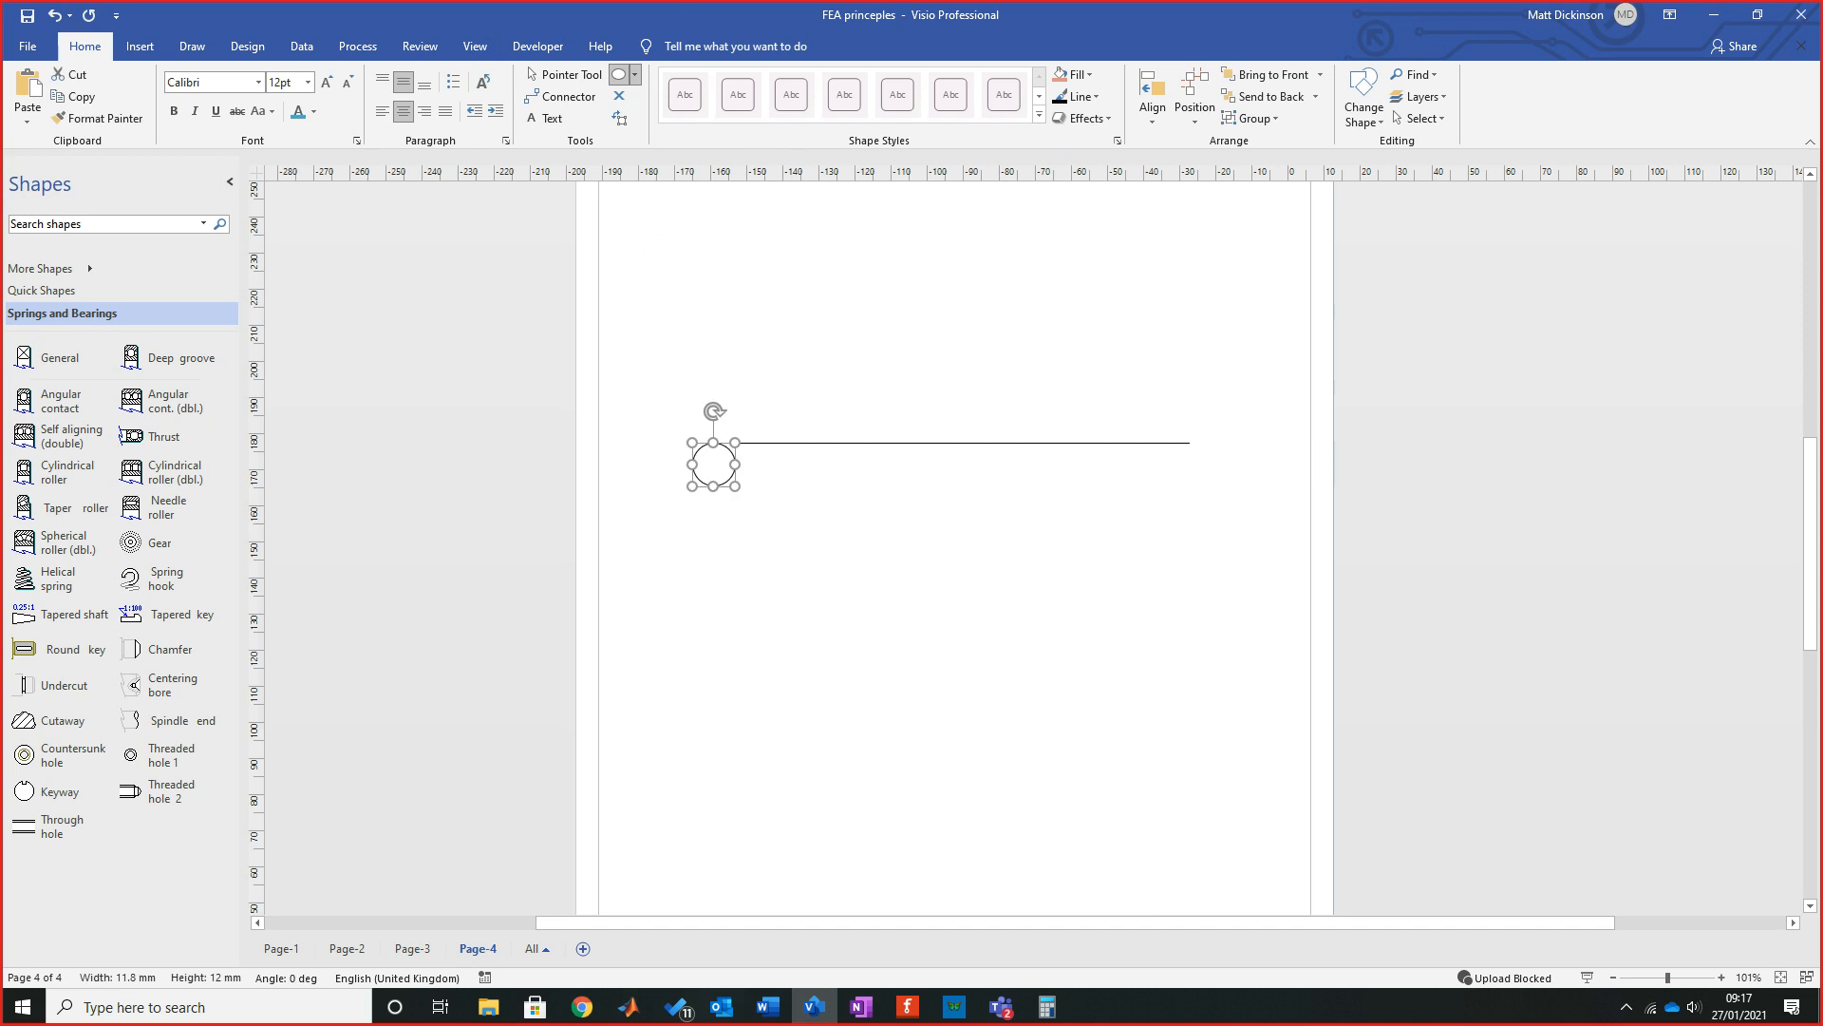
{"action": "key", "text": "Escape"}
{"action": "key", "text": "ctrl+1"}
{"action": "left_click_drag", "start_coordinate": [714, 464], "coordinate": [713, 448]}
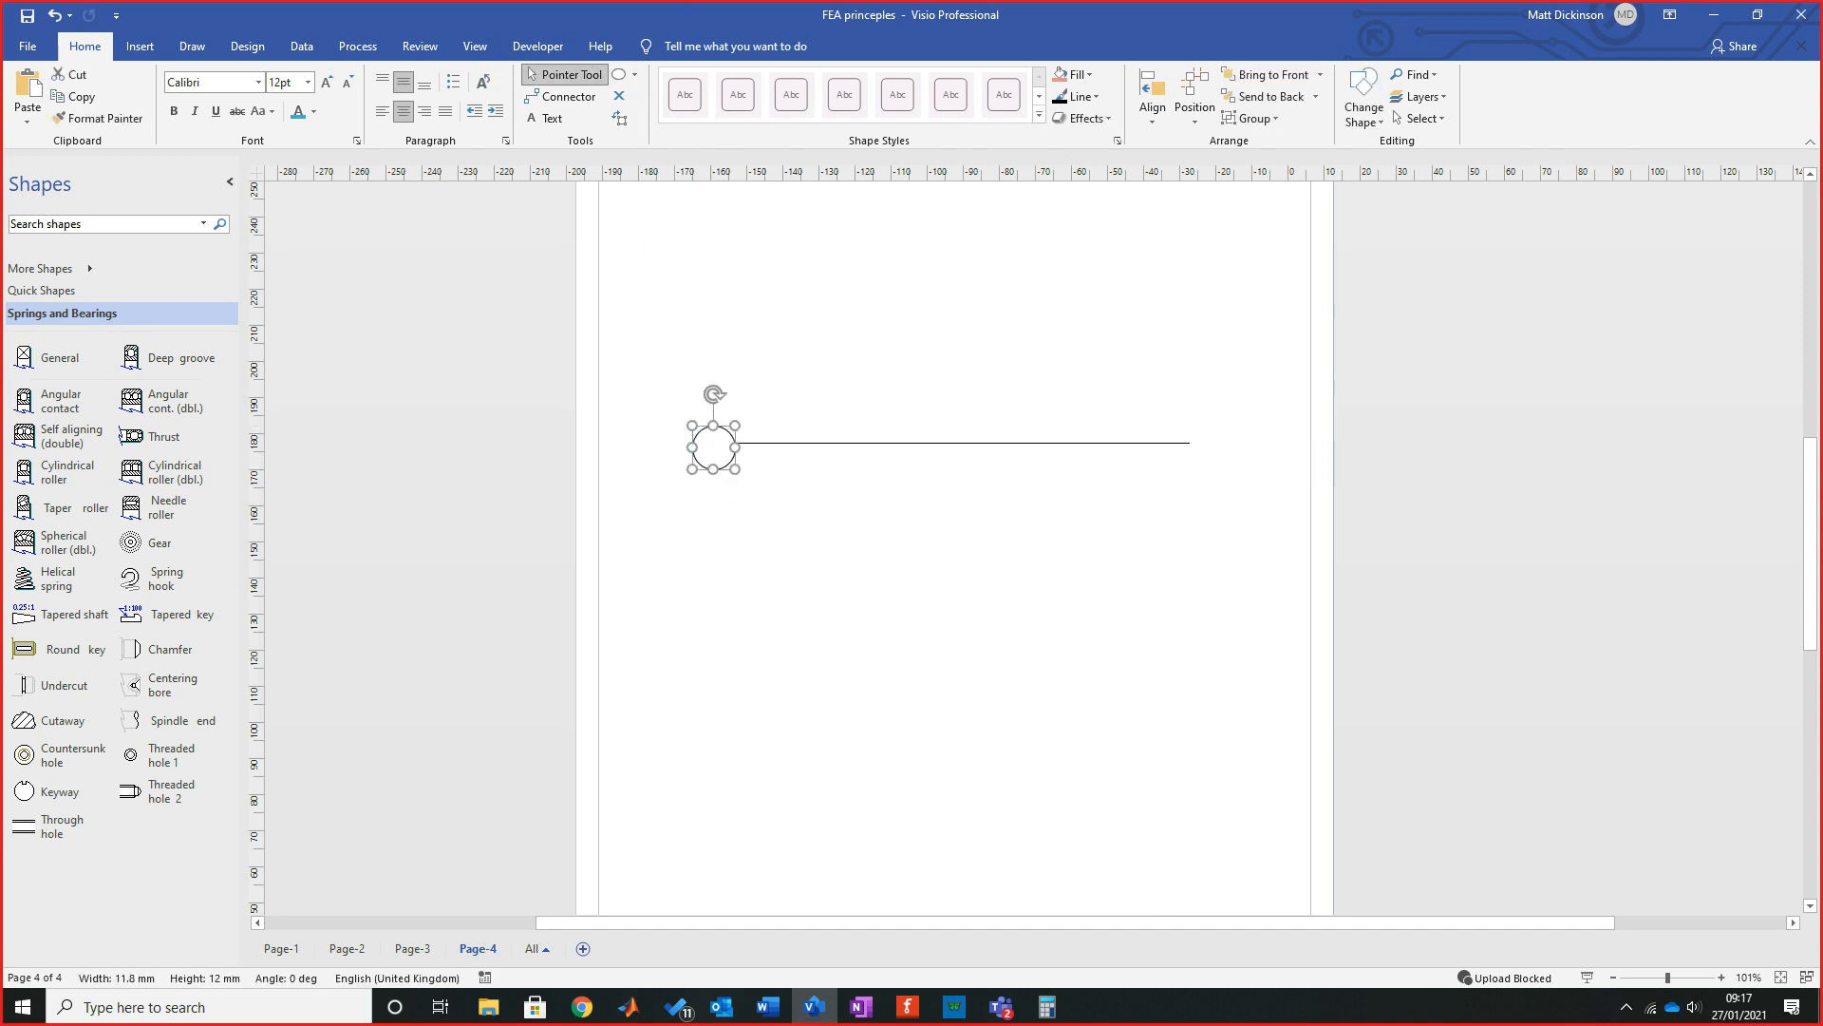
Duplicate the circle and place the copy at the right end of the line, level with the original.
{"action": "key", "text": "Escape"}
{"action": "key", "text": "ctrl+z"}
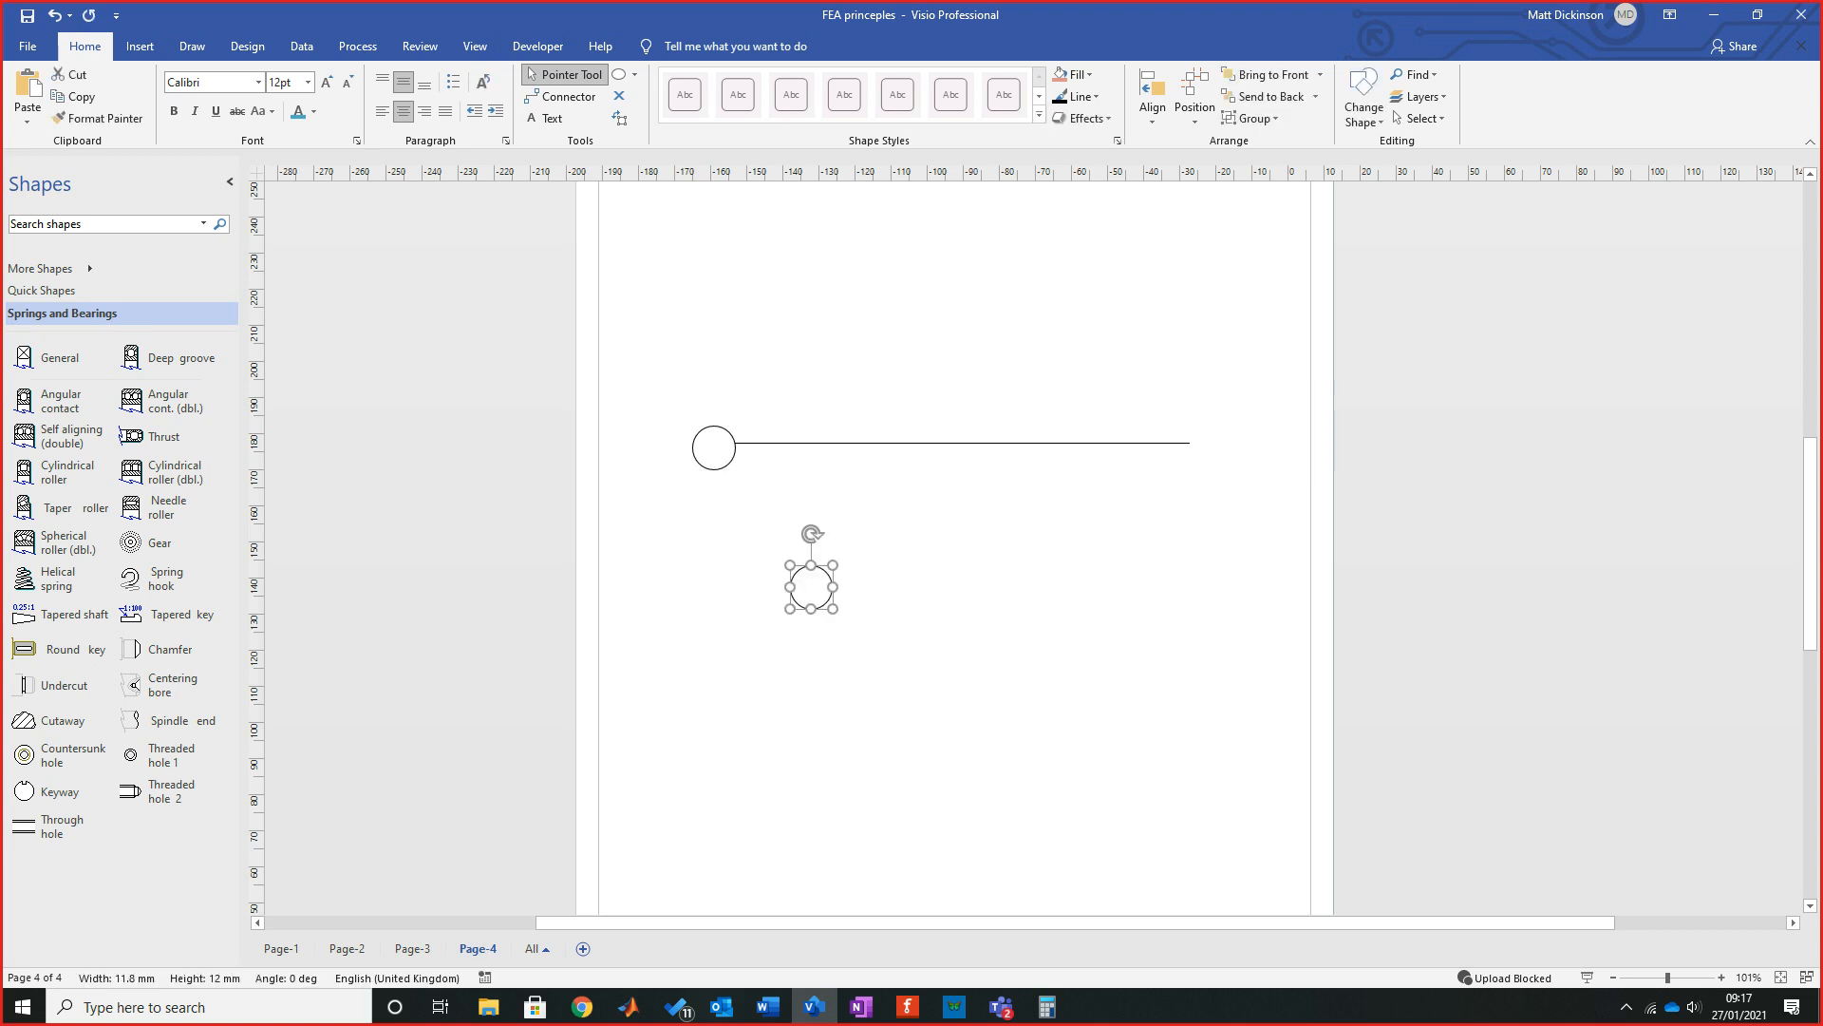
{"action": "left_click_drag", "start_coordinate": [811, 587], "coordinate": [1206, 447]}
{"action": "key", "text": "Escape"}
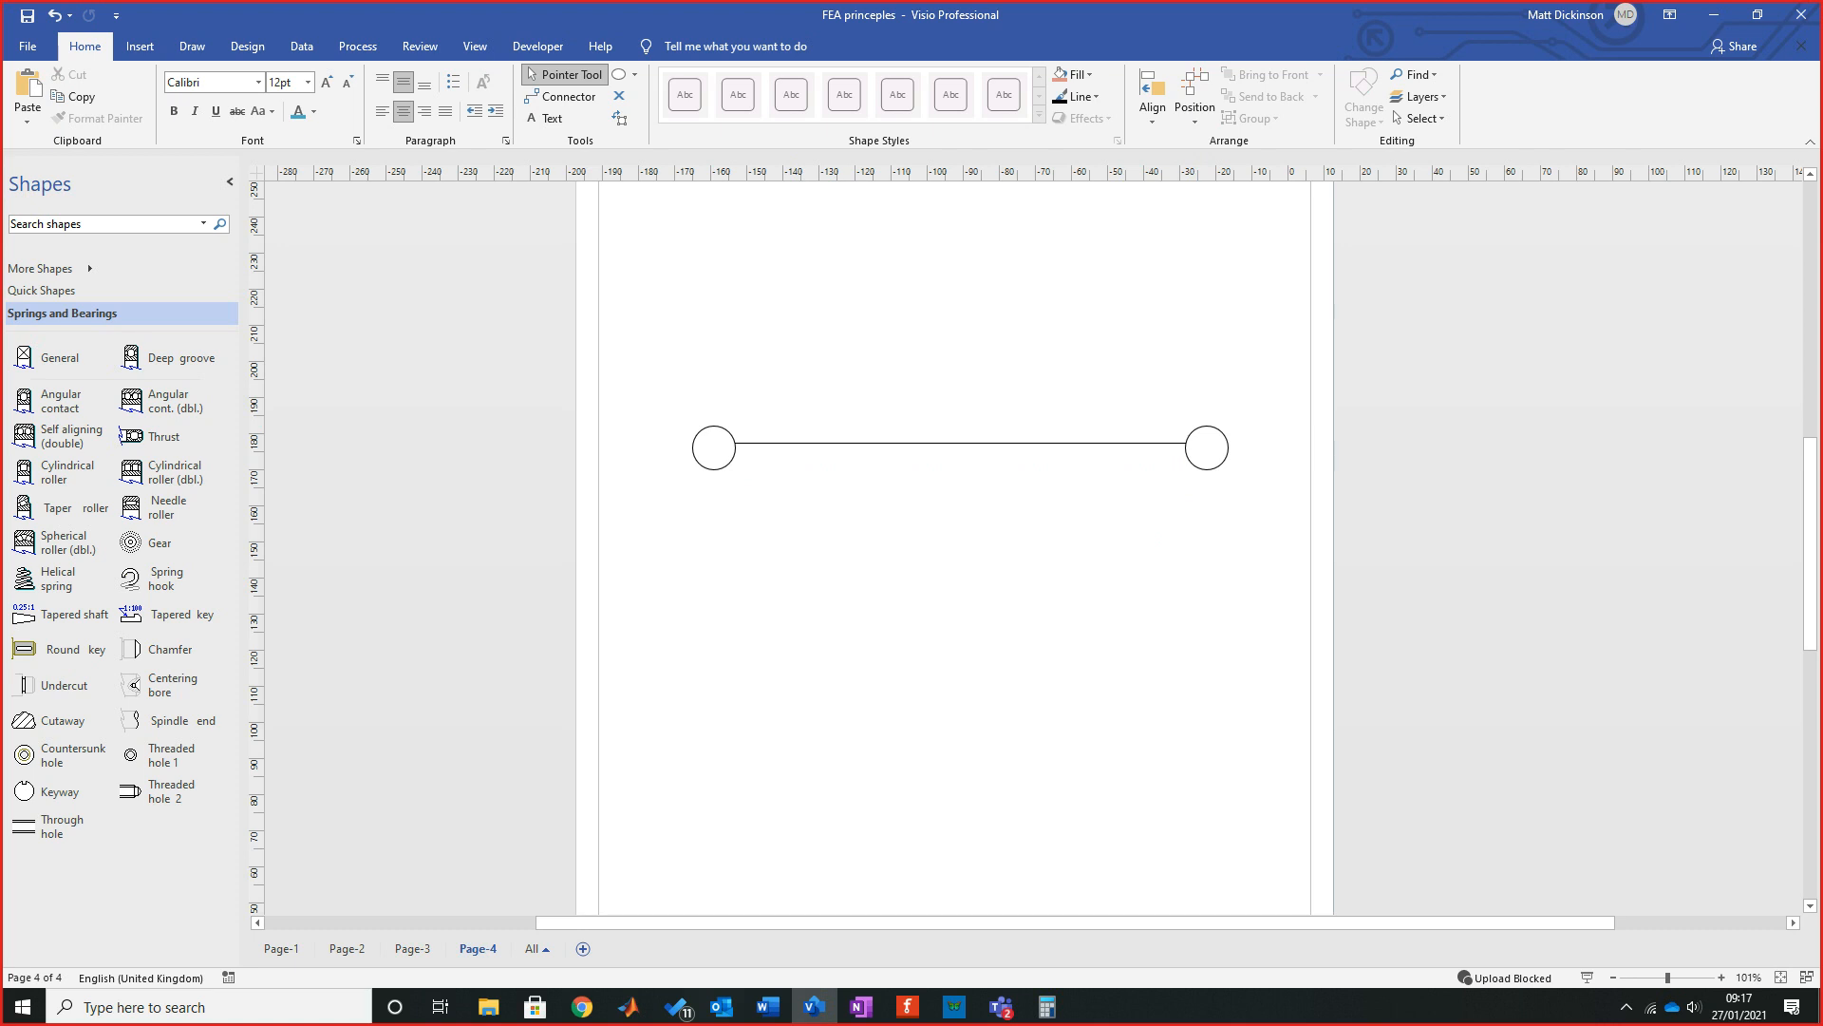
{"action": "left_click", "coordinate": [713, 449]}
{"action": "left_click", "coordinate": [1206, 447]}
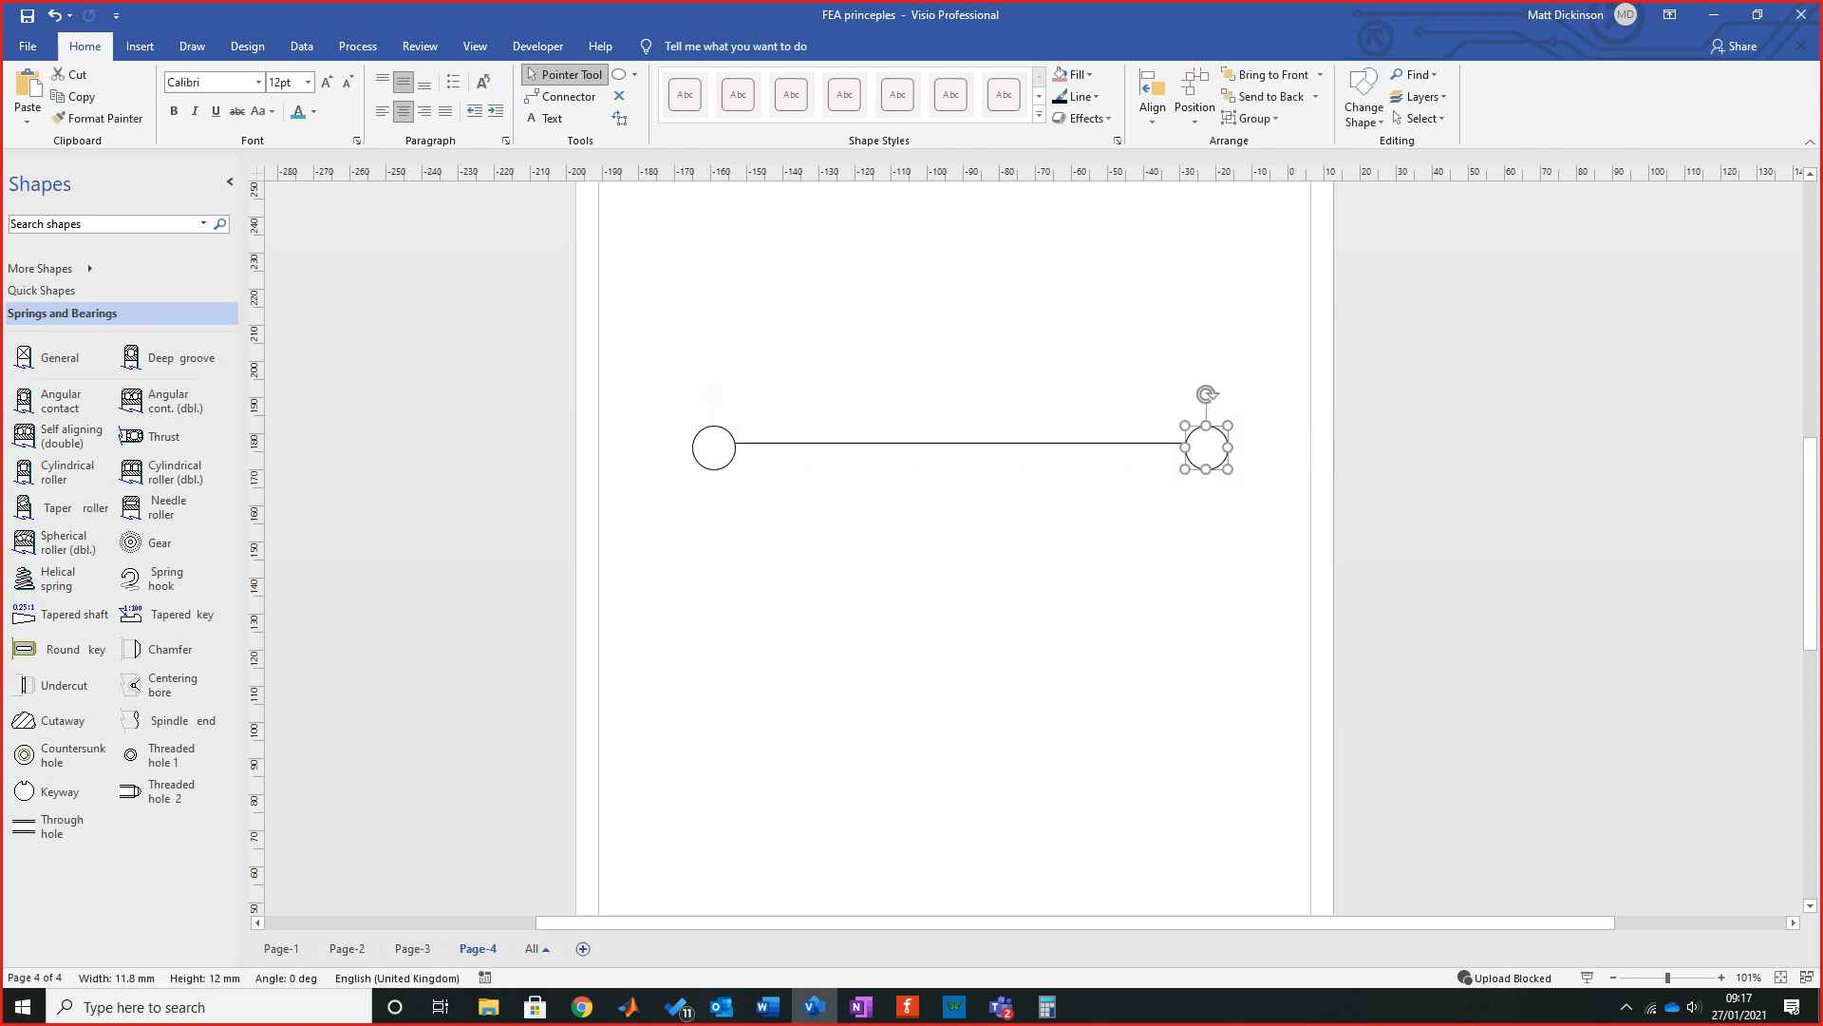
{"action": "key", "text": "Escape"}
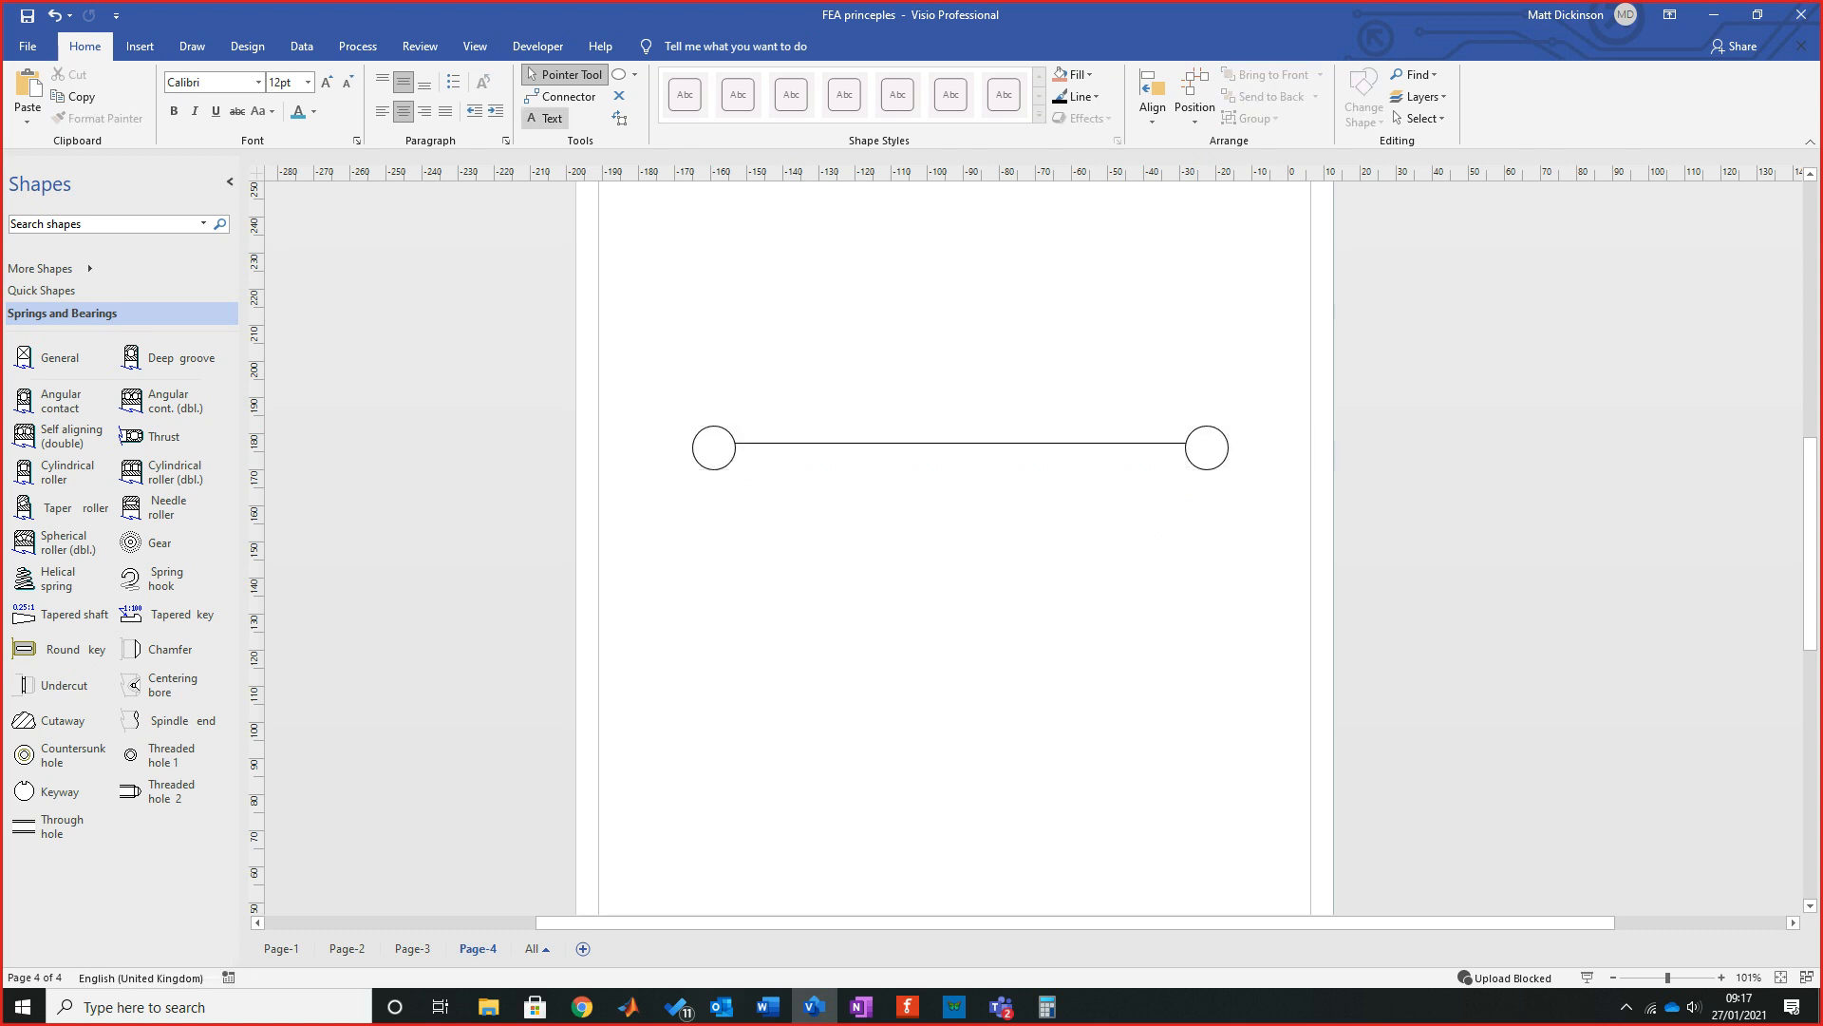
Add the text label N1=X just below the left circle.
{"action": "left_click", "coordinate": [546, 118]}
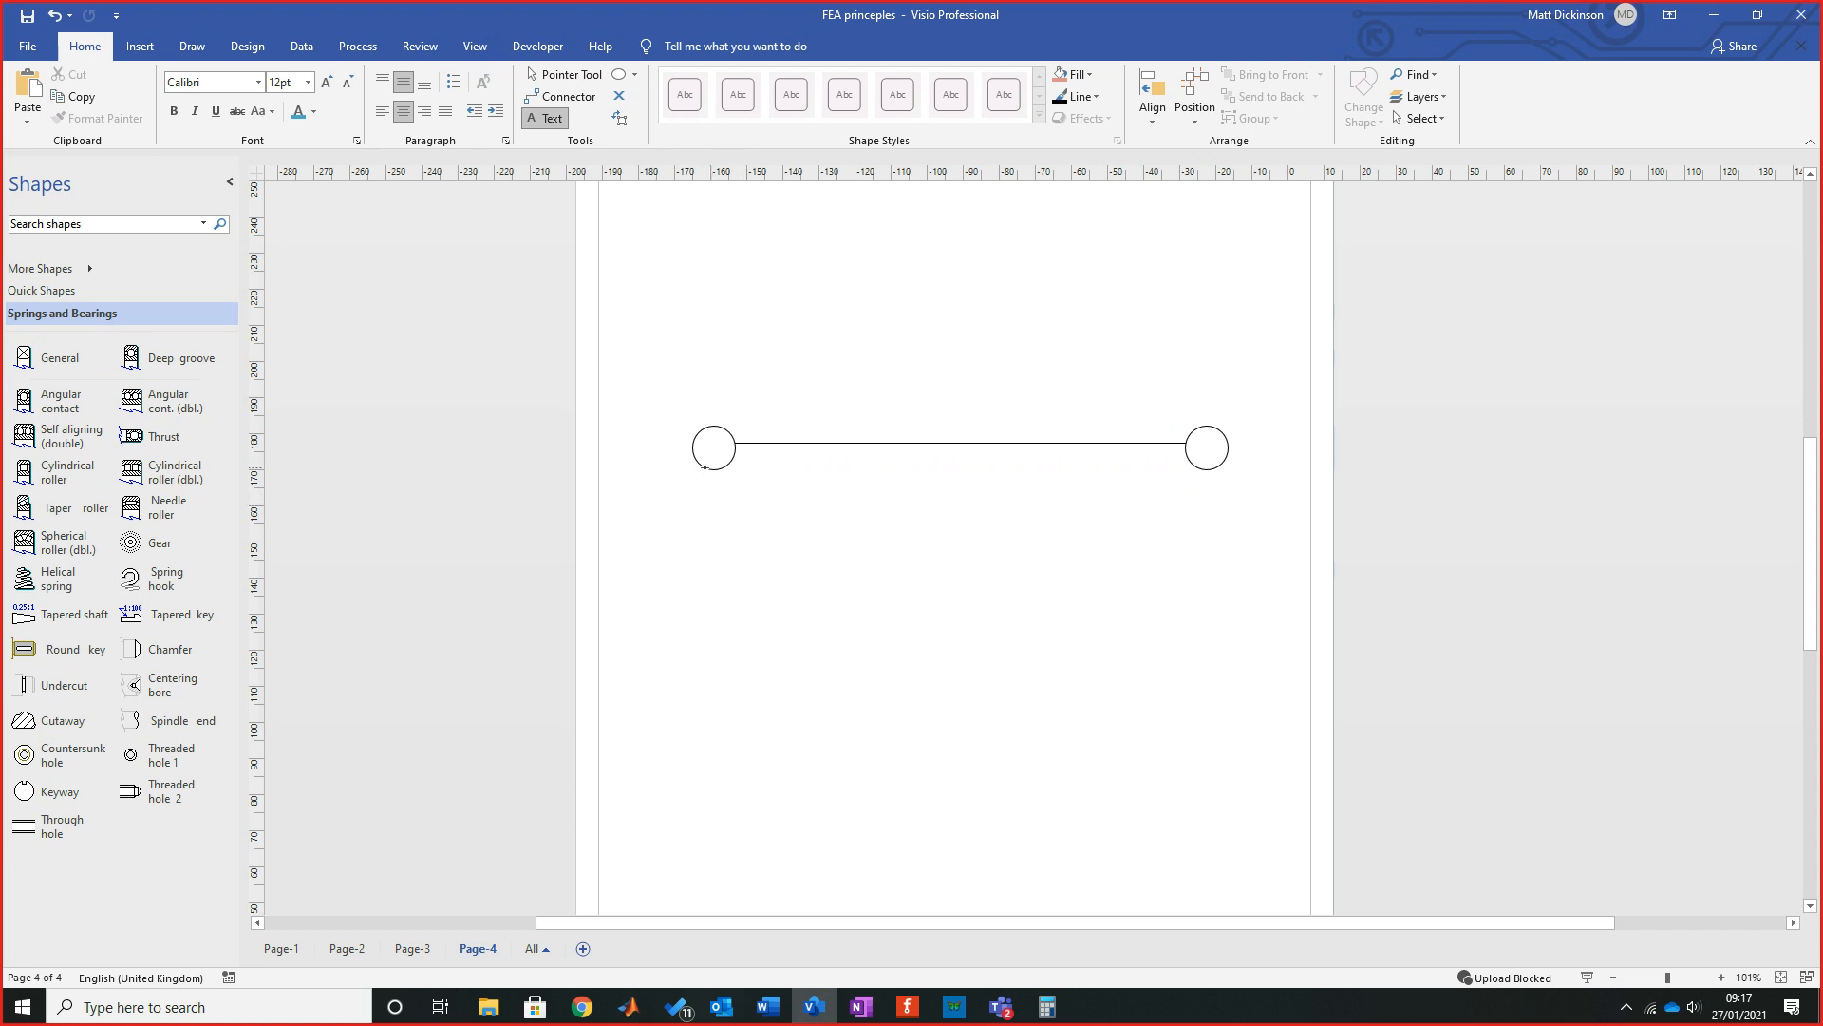
{"action": "left_click_drag", "start_coordinate": [706, 469], "coordinate": [760, 500]}
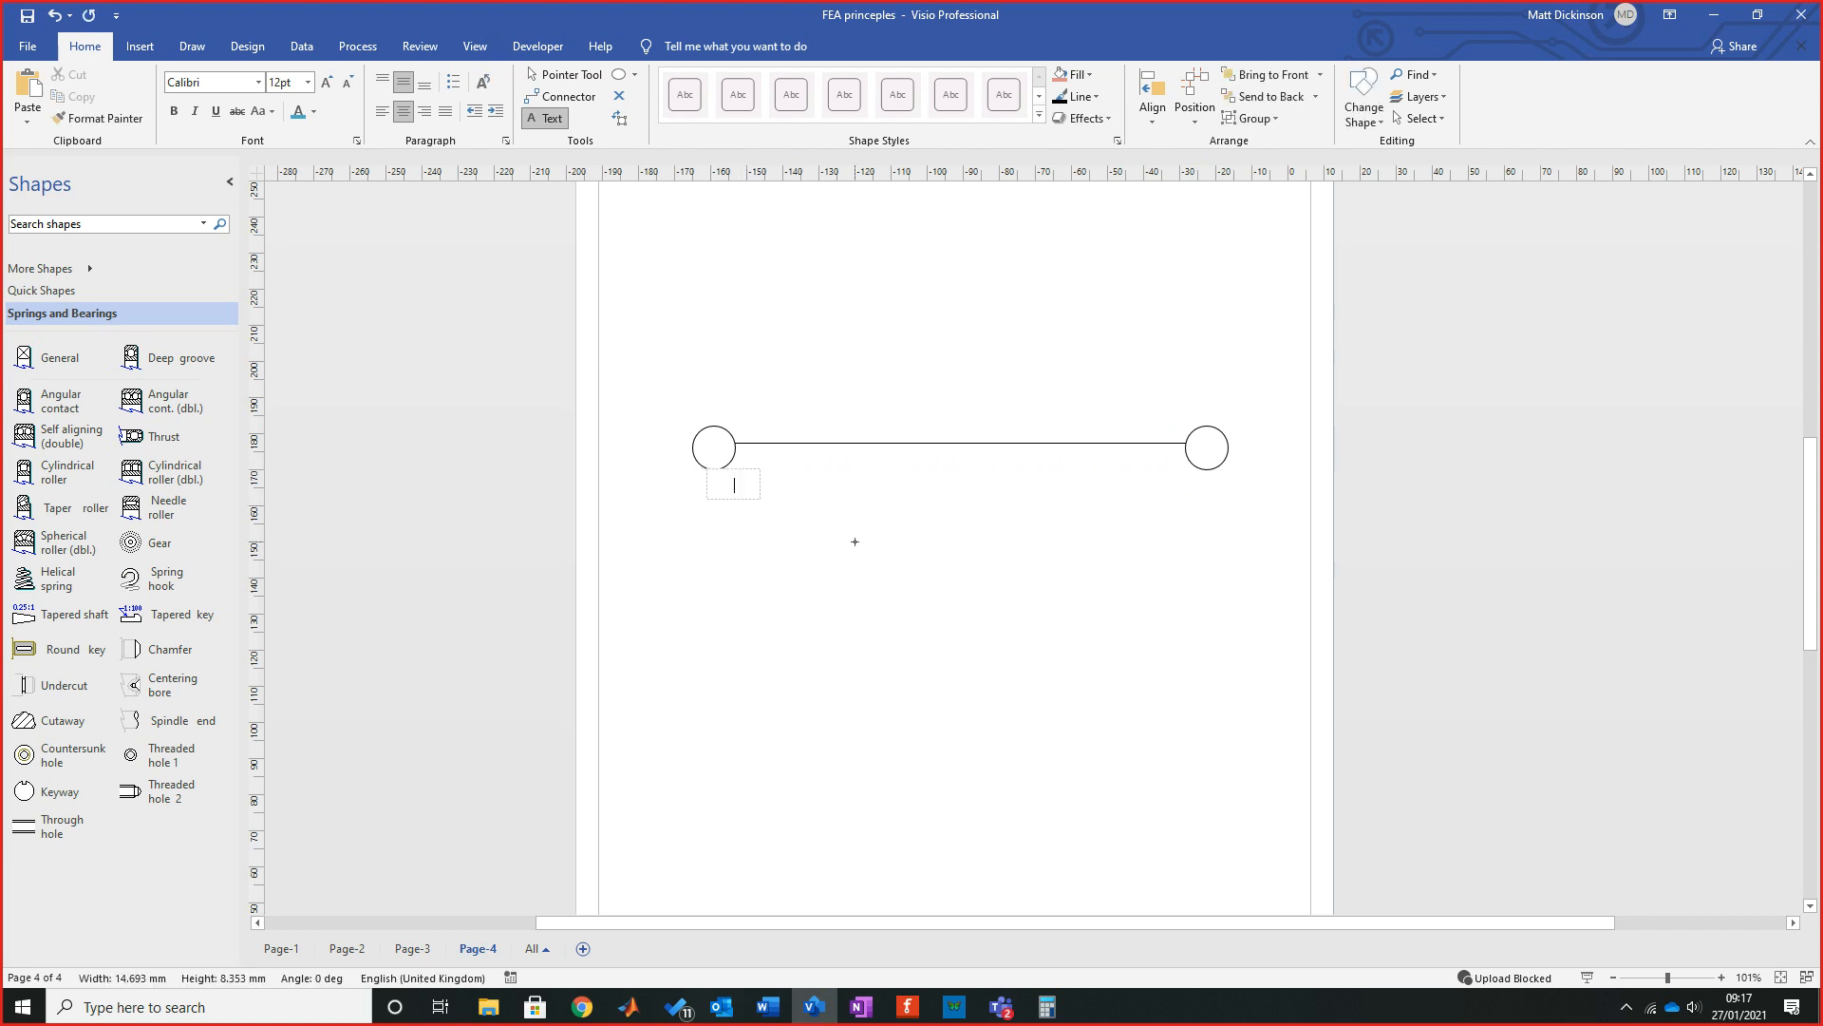
{"action": "type", "text": "x"}
{"action": "type", "text": "N1"}
{"action": "type", "text": "=X"}
{"action": "left_click", "coordinate": [855, 505]}
Duplicate the N1=X label and place the copy just below the right circle.
{"action": "scroll", "coordinate": [913, 569], "scroll_direction": "up", "scroll_amount": 2, "text": "ctrl"}
{"action": "scroll", "coordinate": [913, 570], "scroll_direction": "up", "scroll_amount": 3, "text": "ctrl"}
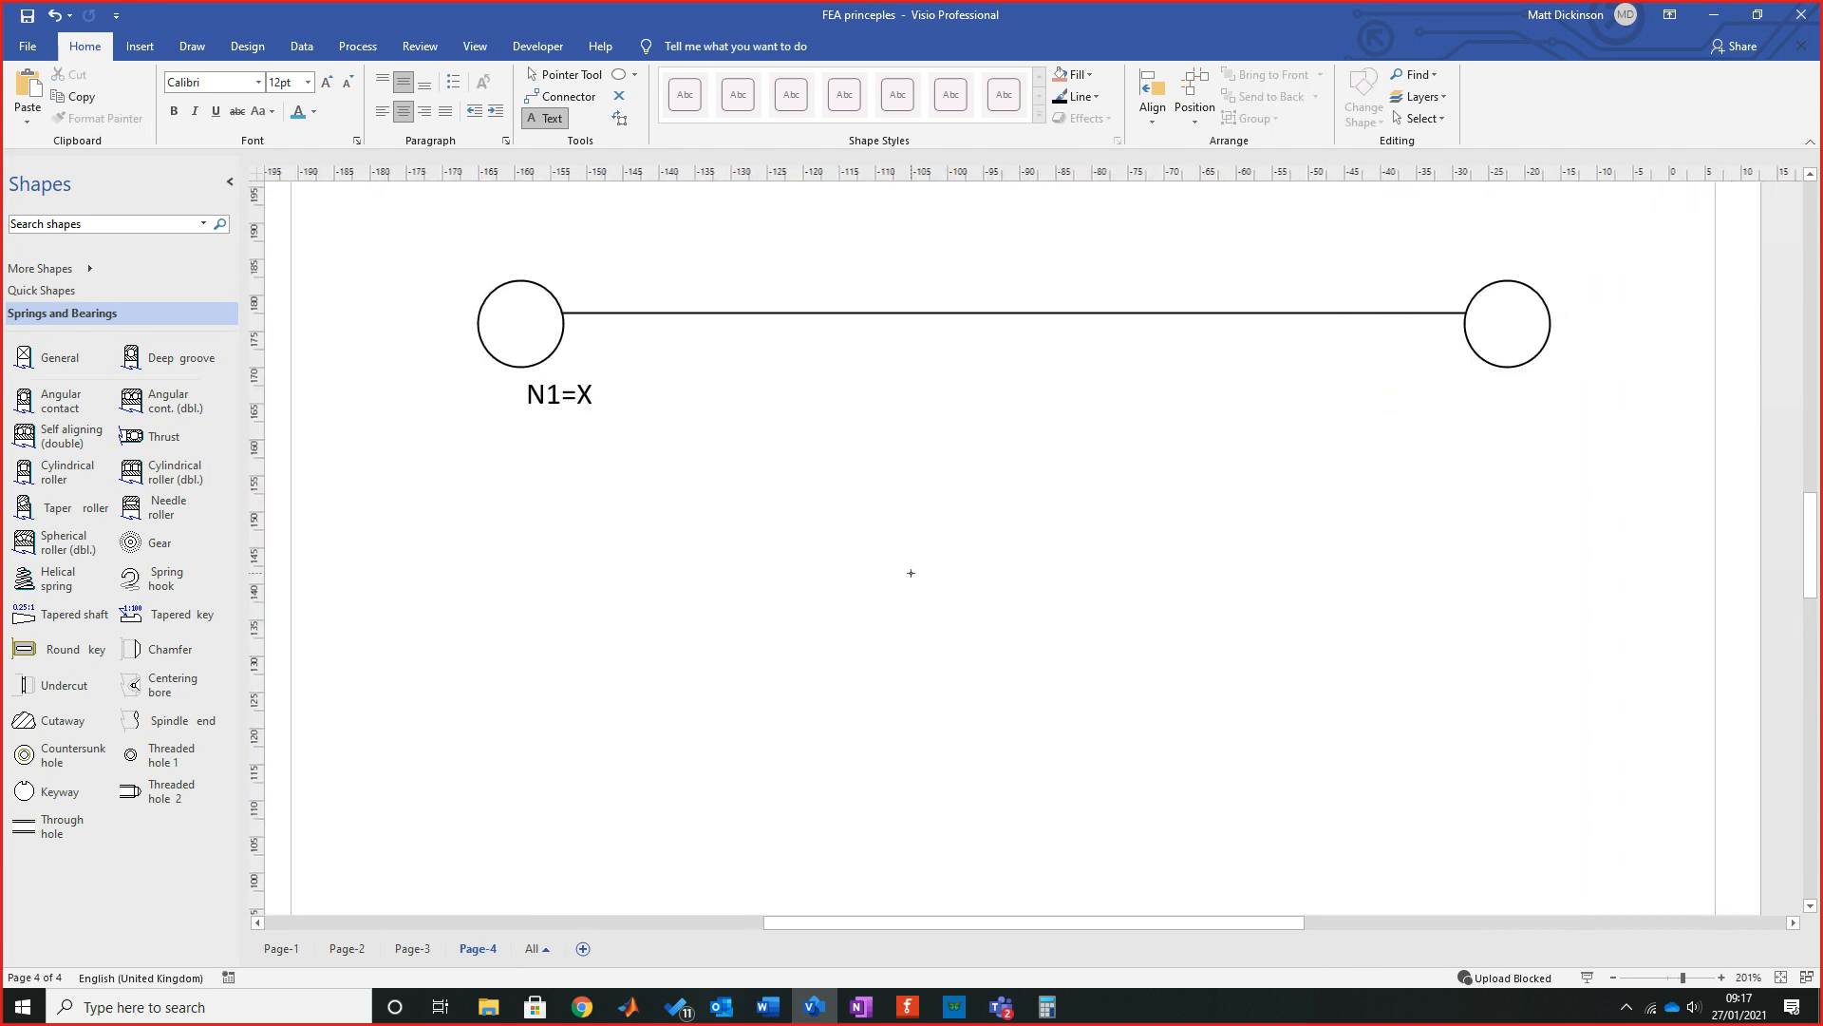
{"action": "scroll", "coordinate": [827, 573], "scroll_direction": "up", "scroll_amount": 2}
{"action": "key", "text": "ctrl+1"}
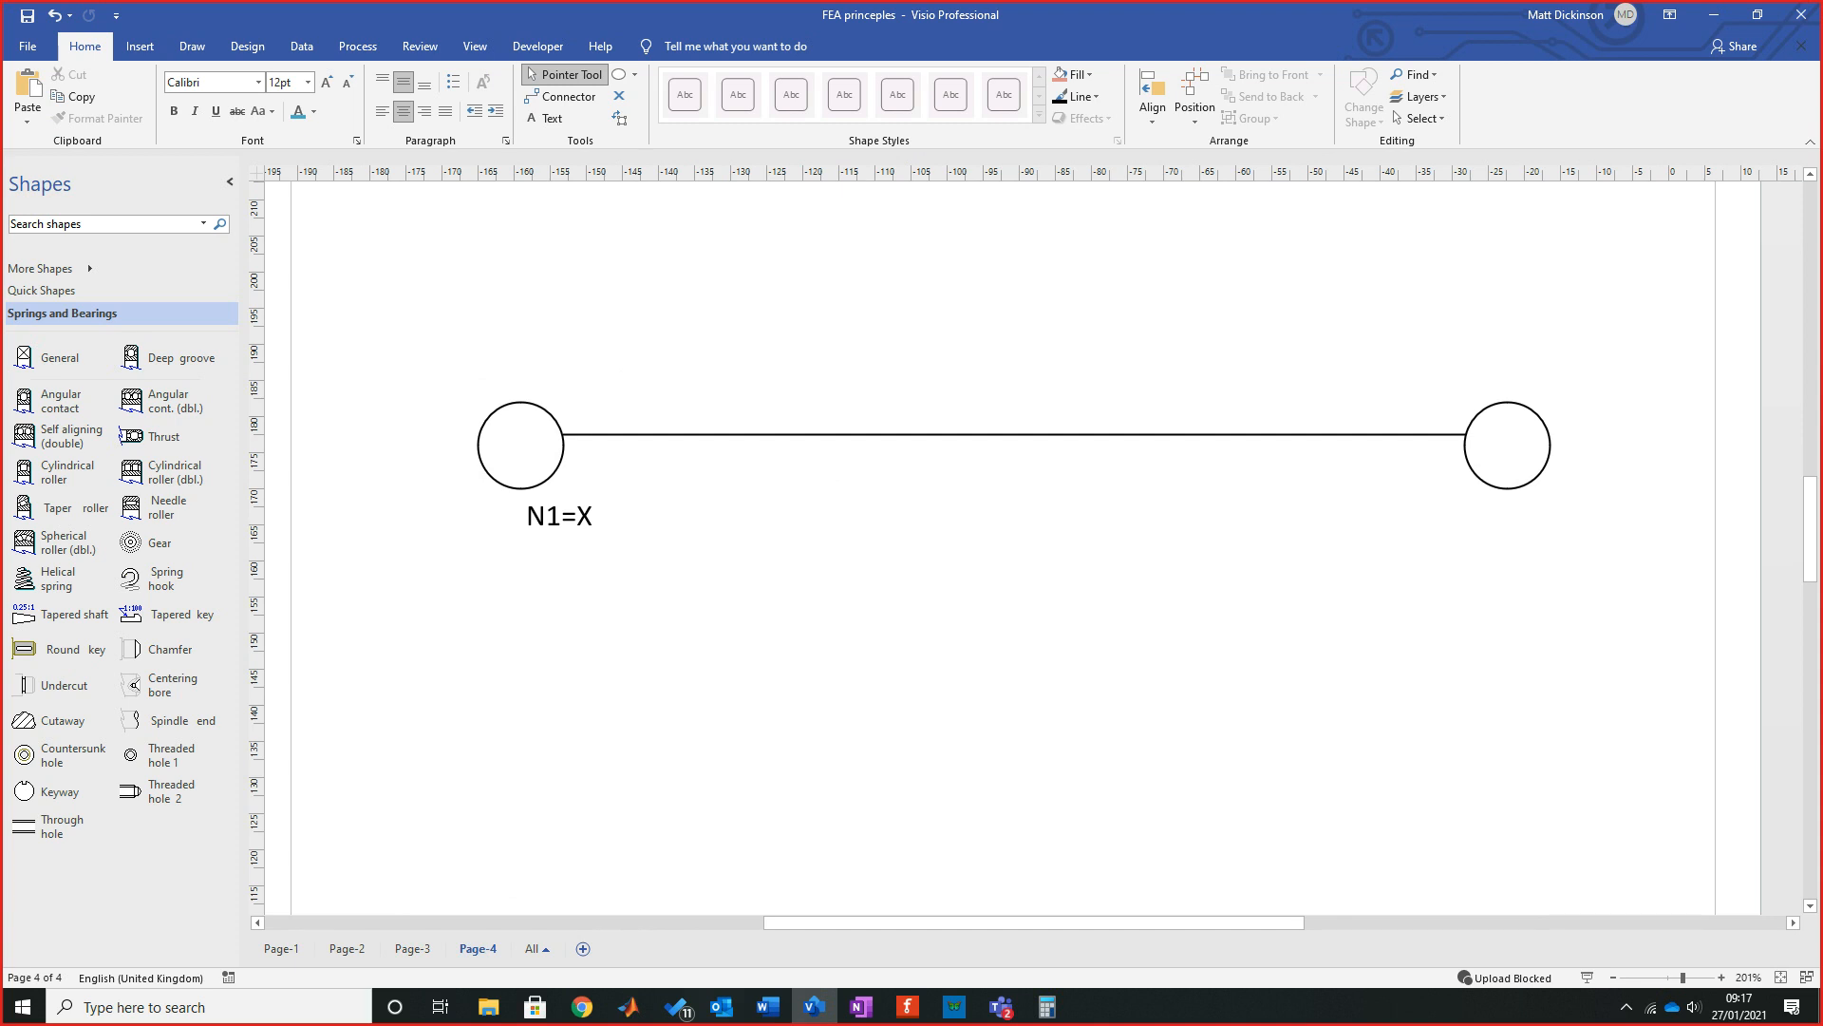
{"action": "left_click", "coordinate": [559, 516]}
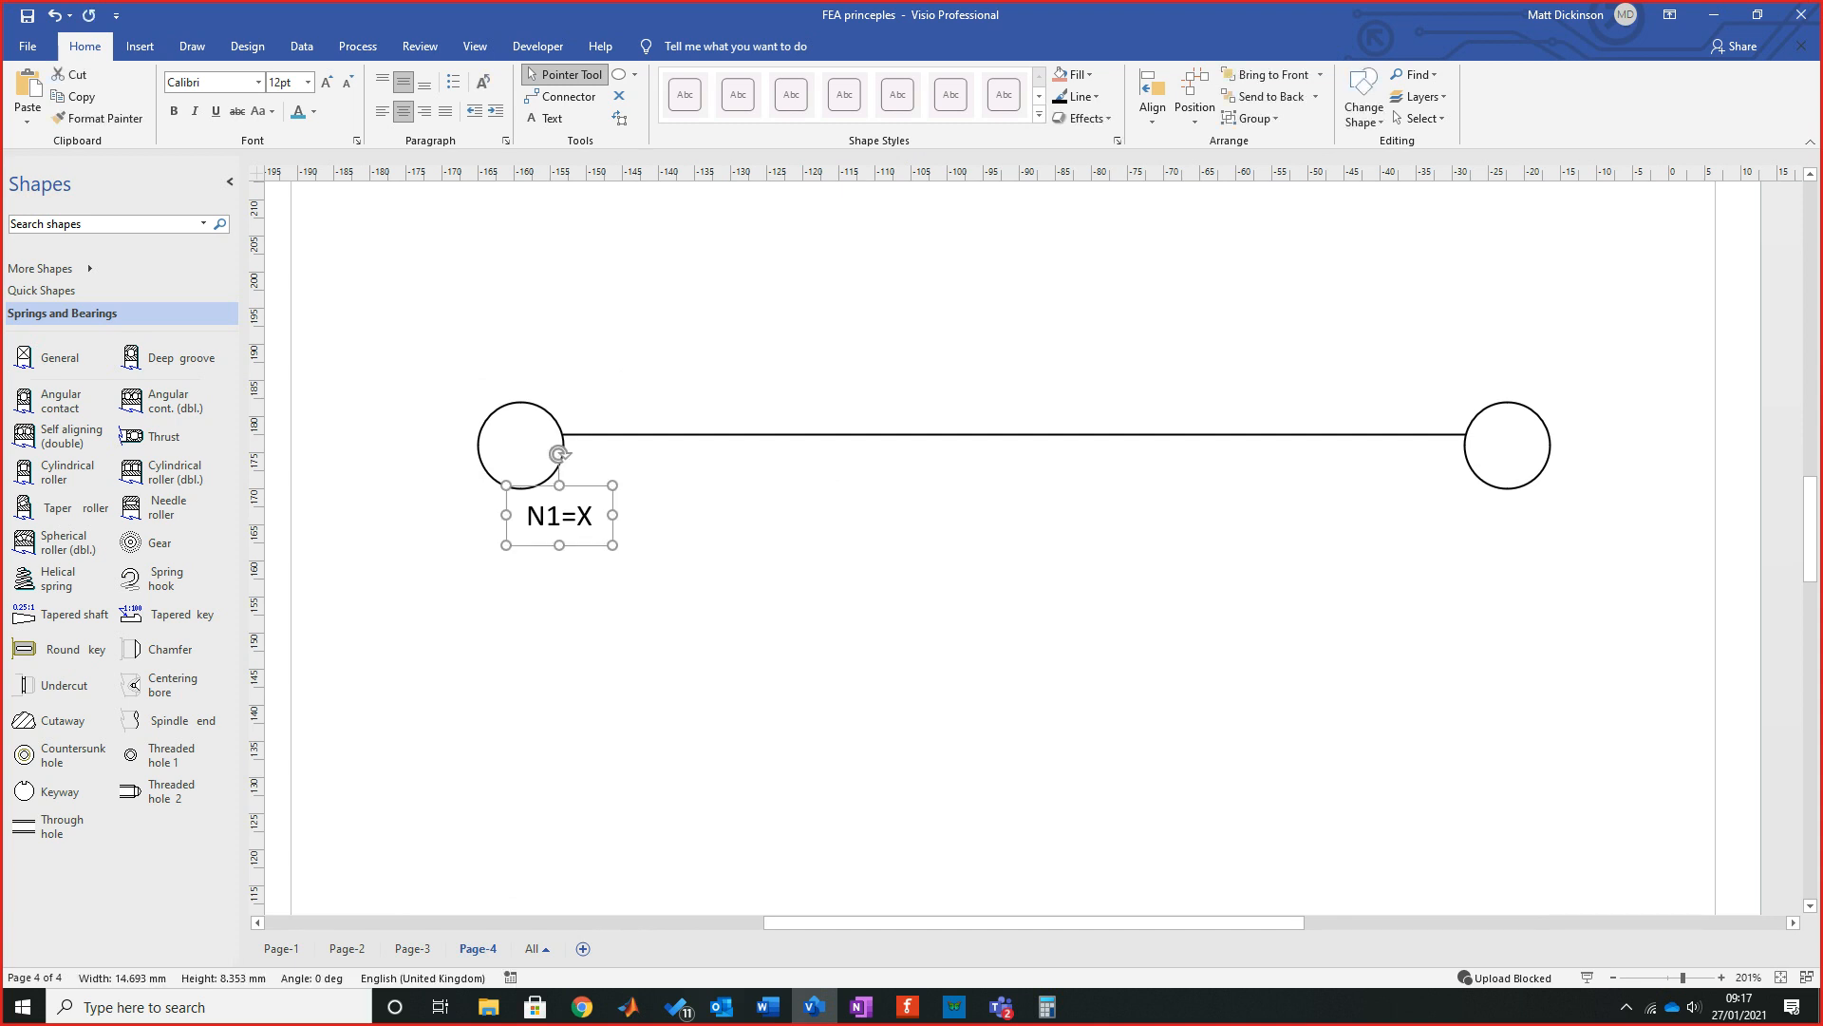
{"action": "left_click", "coordinate": [1184, 555]}
{"action": "key", "text": "ctrl+v"}
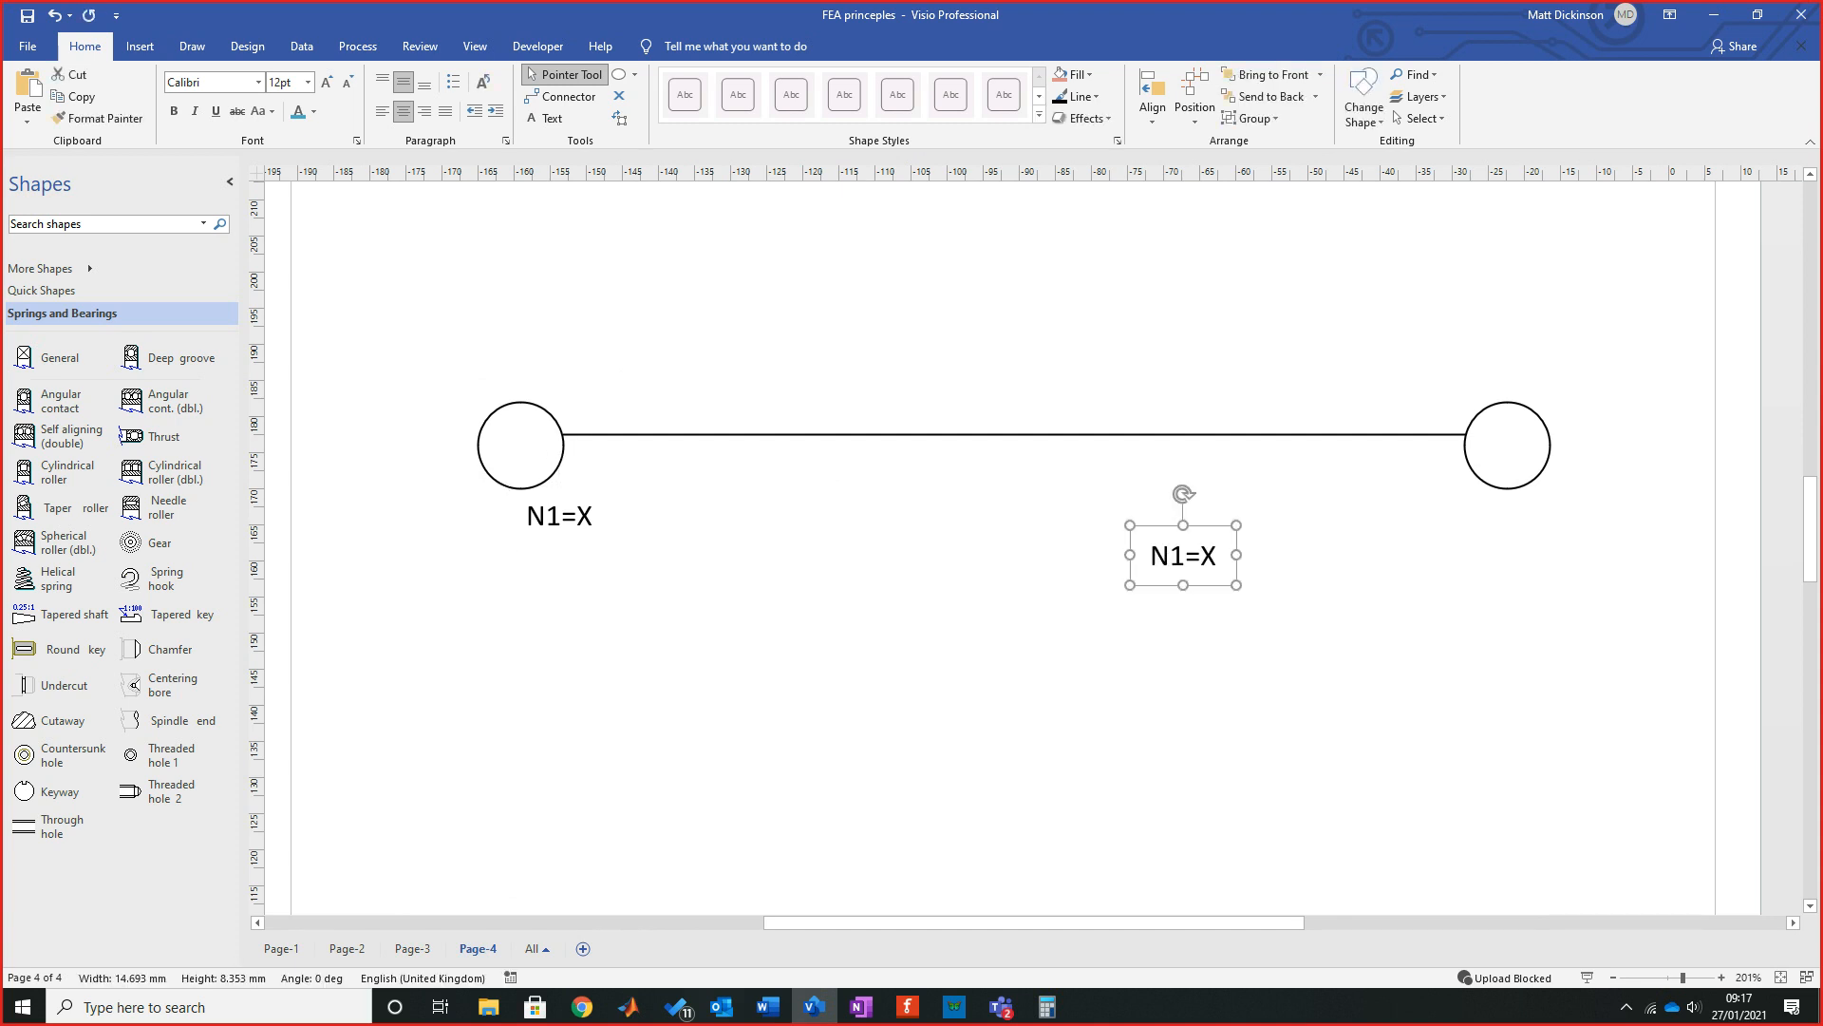
{"action": "left_click_drag", "start_coordinate": [1183, 555], "coordinate": [1517, 513]}
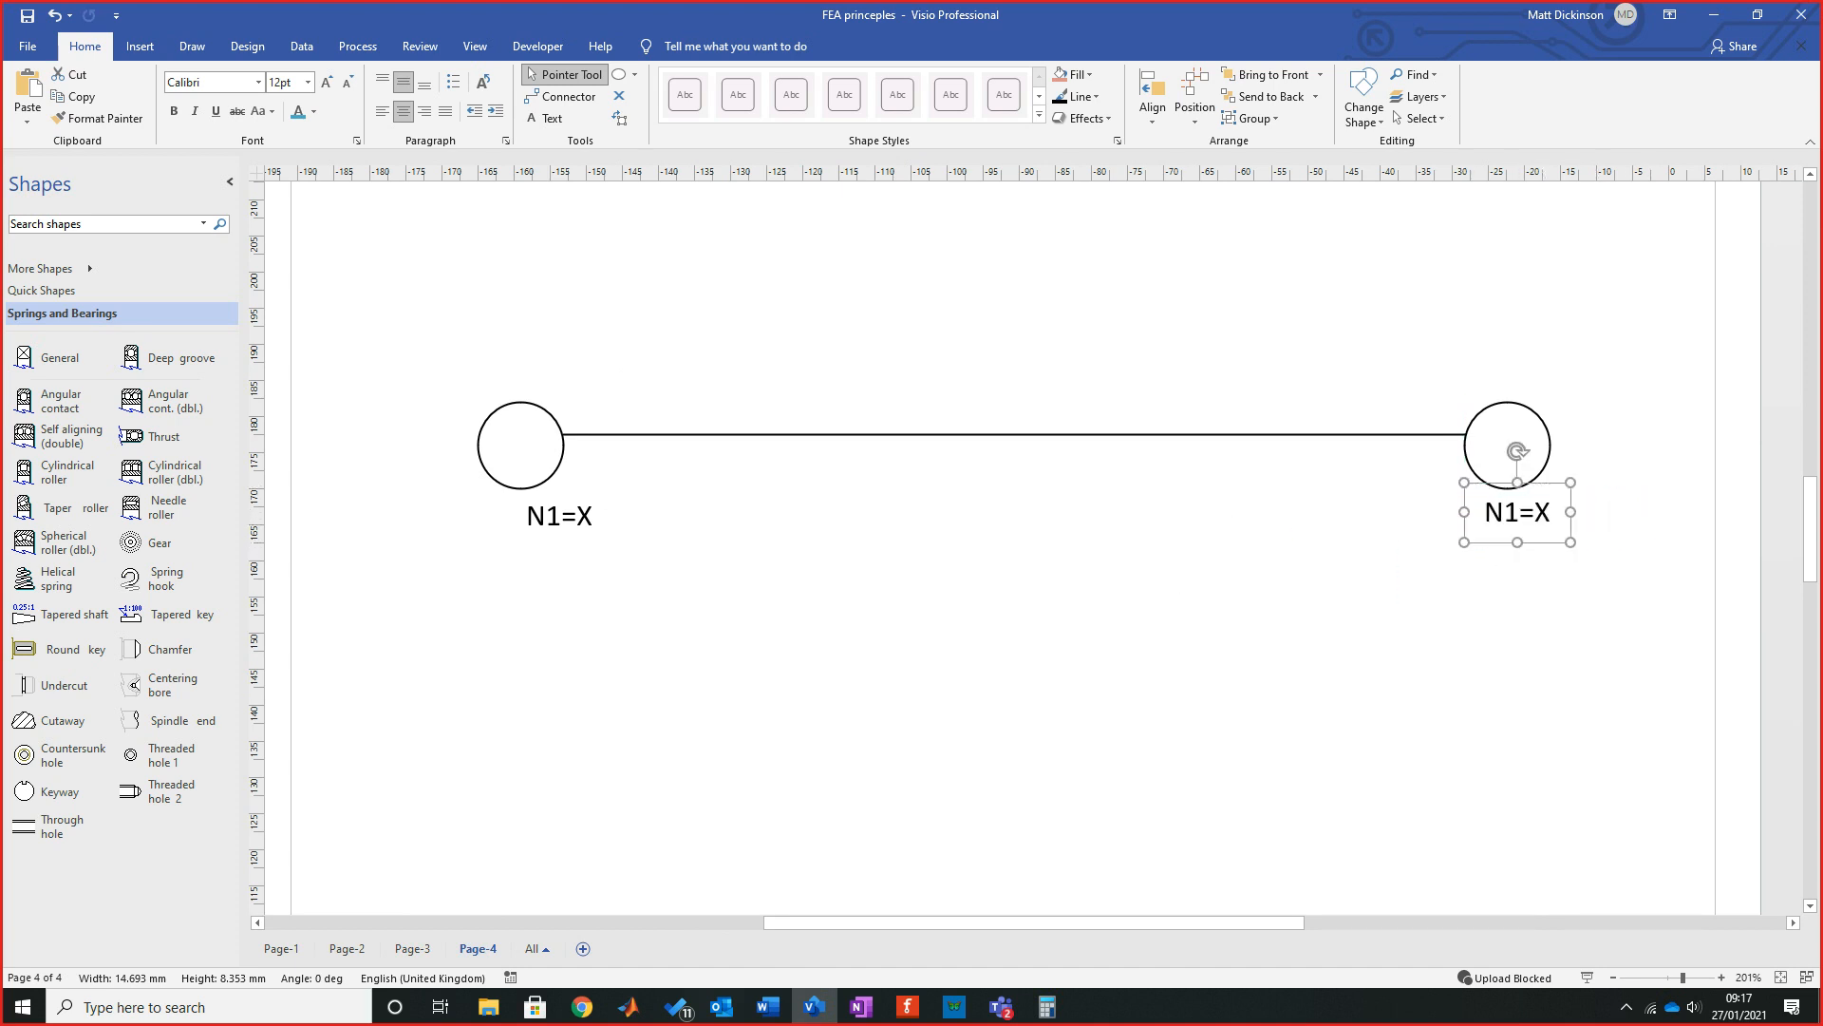
Change the label under the right circle to N2=X.
{"action": "double_click", "coordinate": [1517, 513]}
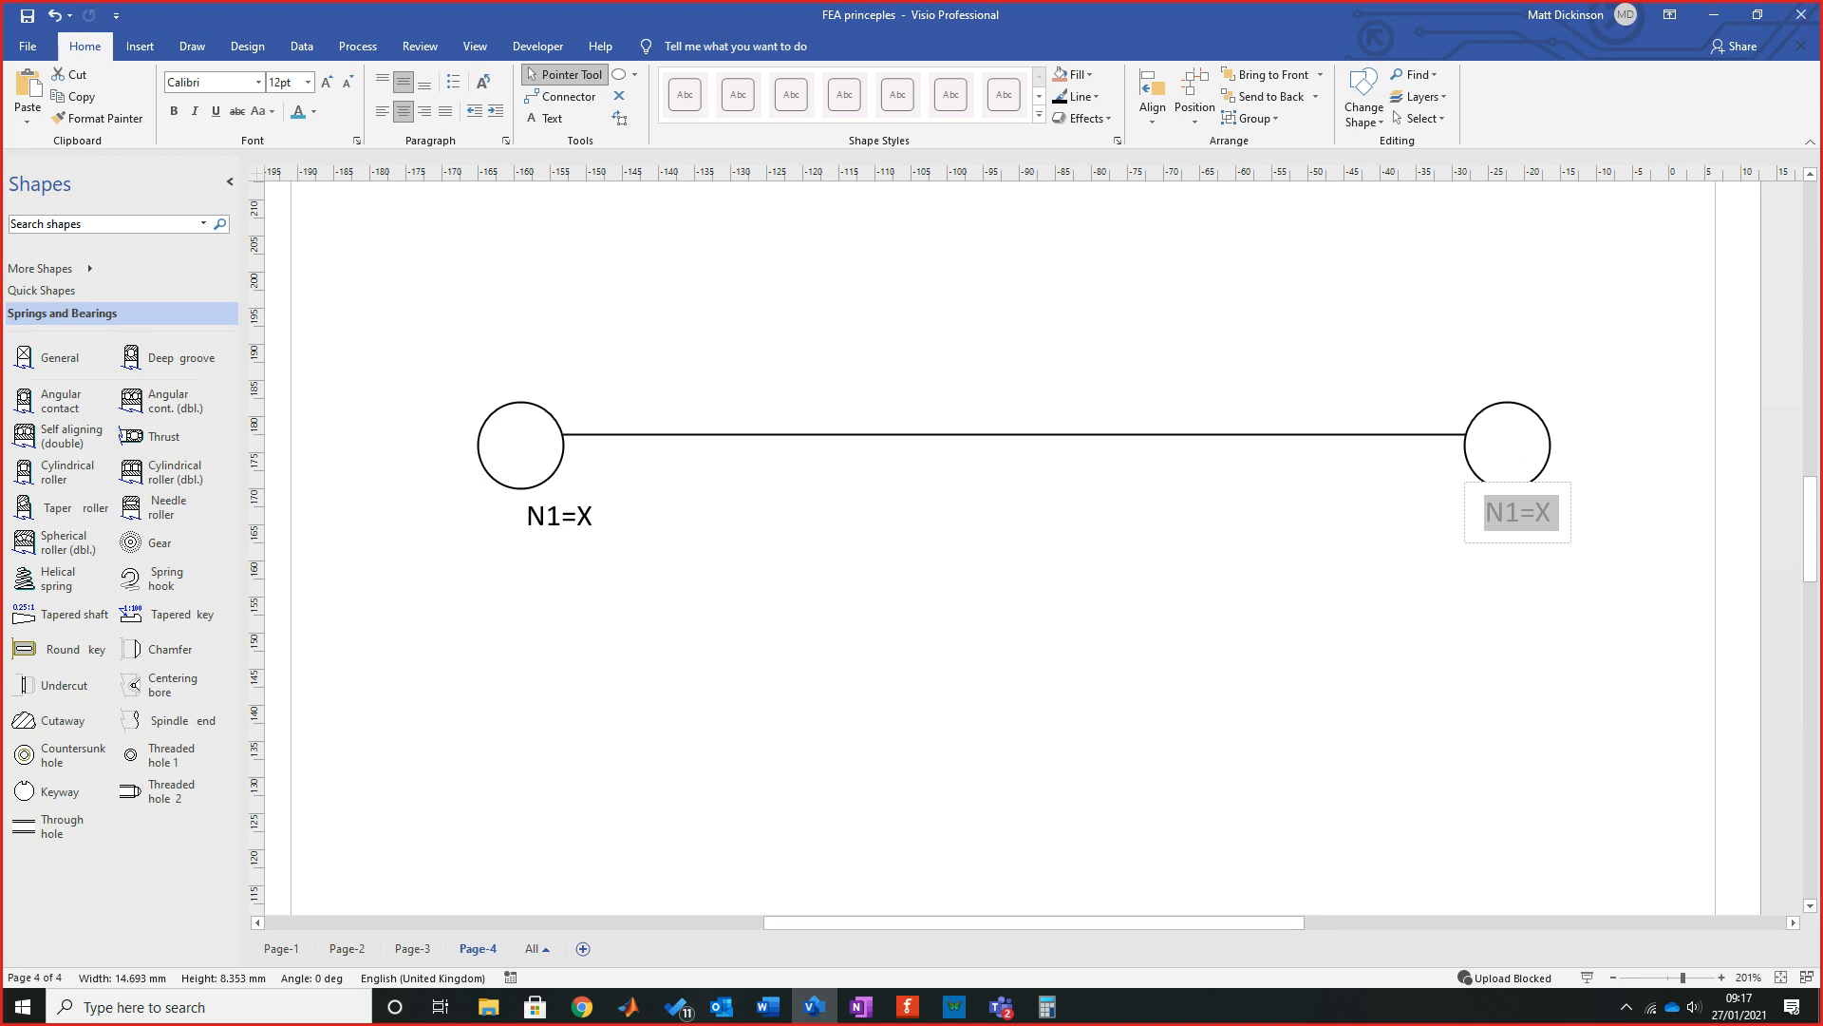
{"action": "left_click", "coordinate": [1506, 513]}
{"action": "type", "text": "2"}
{"action": "key", "text": "Delete"}
{"action": "key", "text": "Delete"}
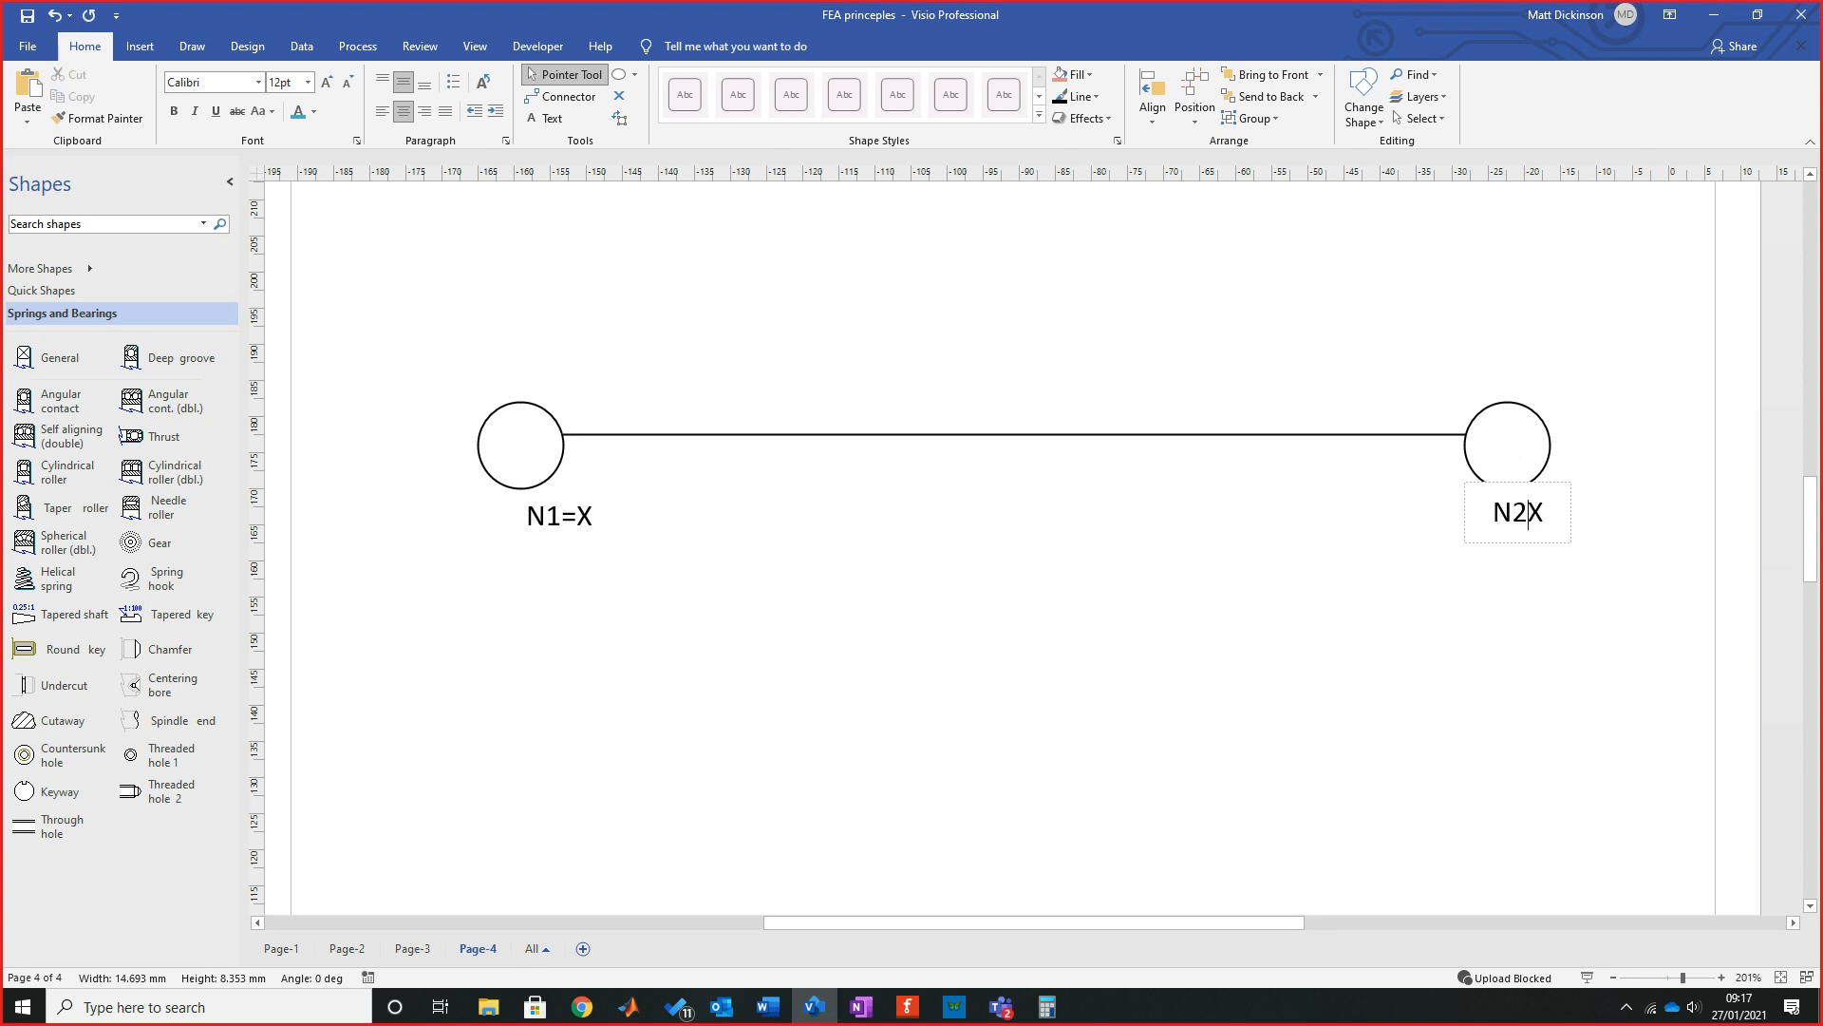
{"action": "type", "text": "="}
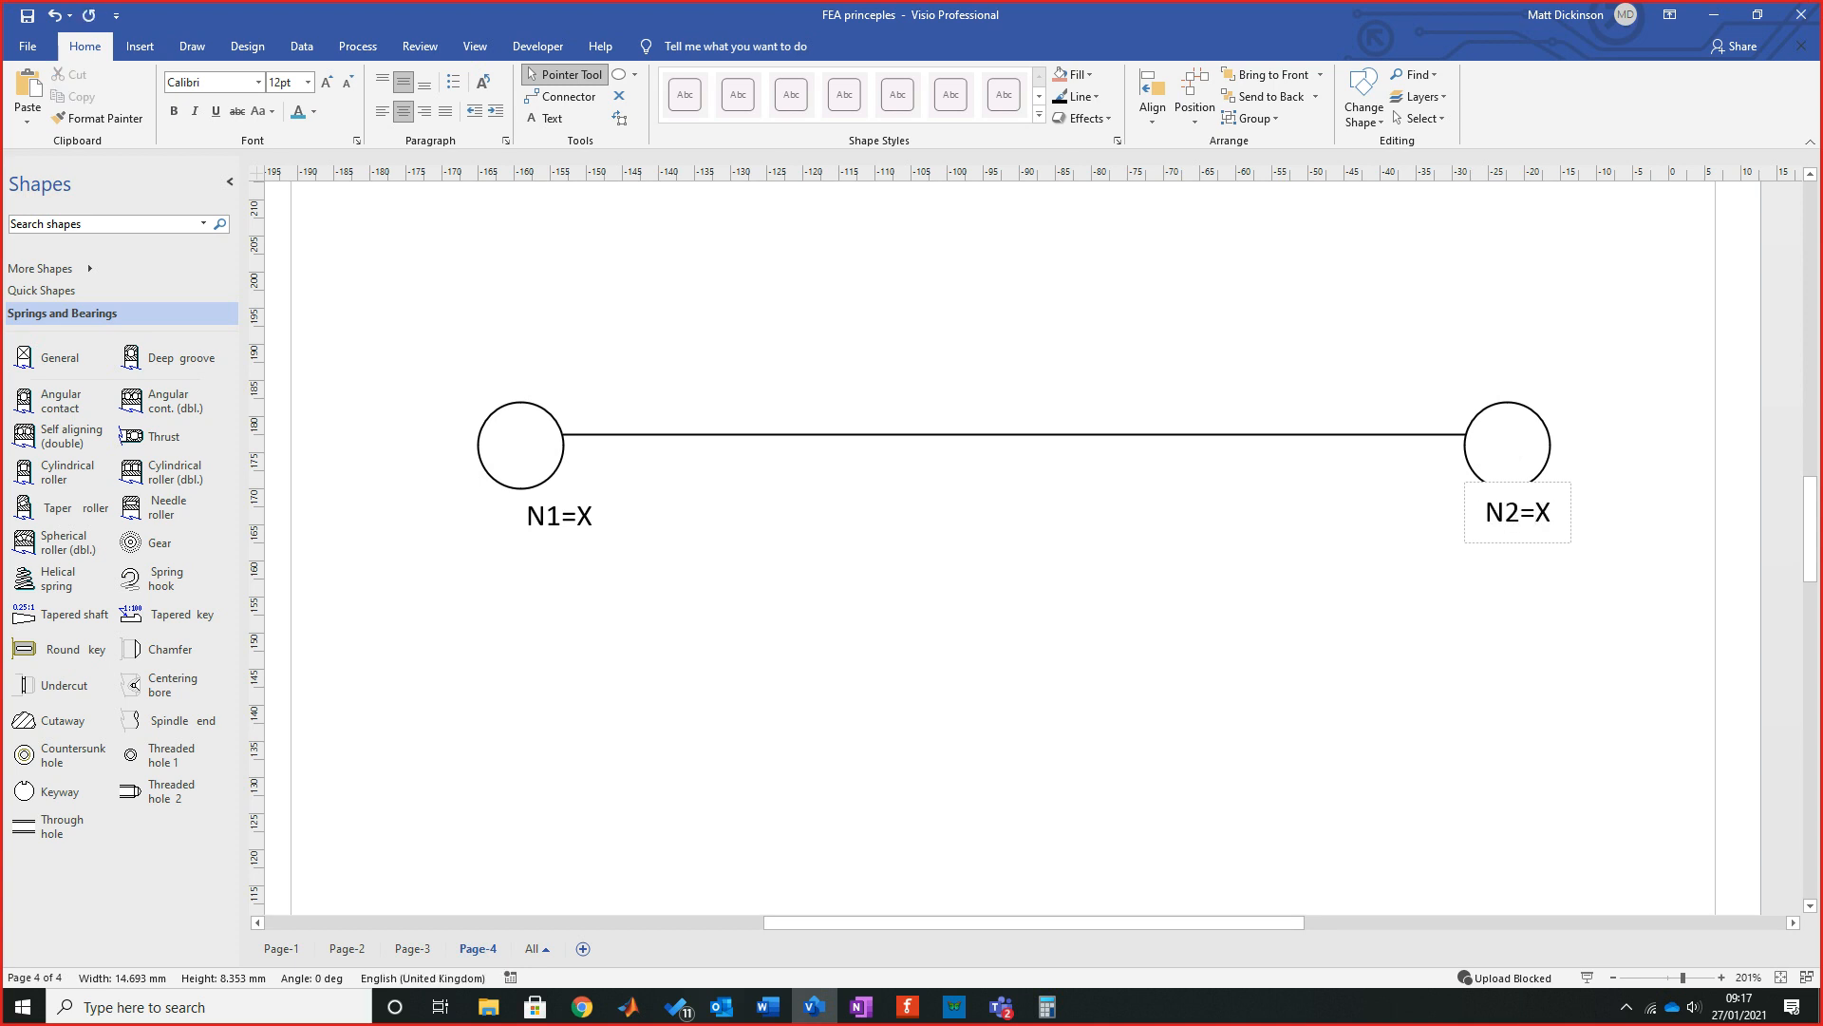
{"action": "key", "text": "Escape"}
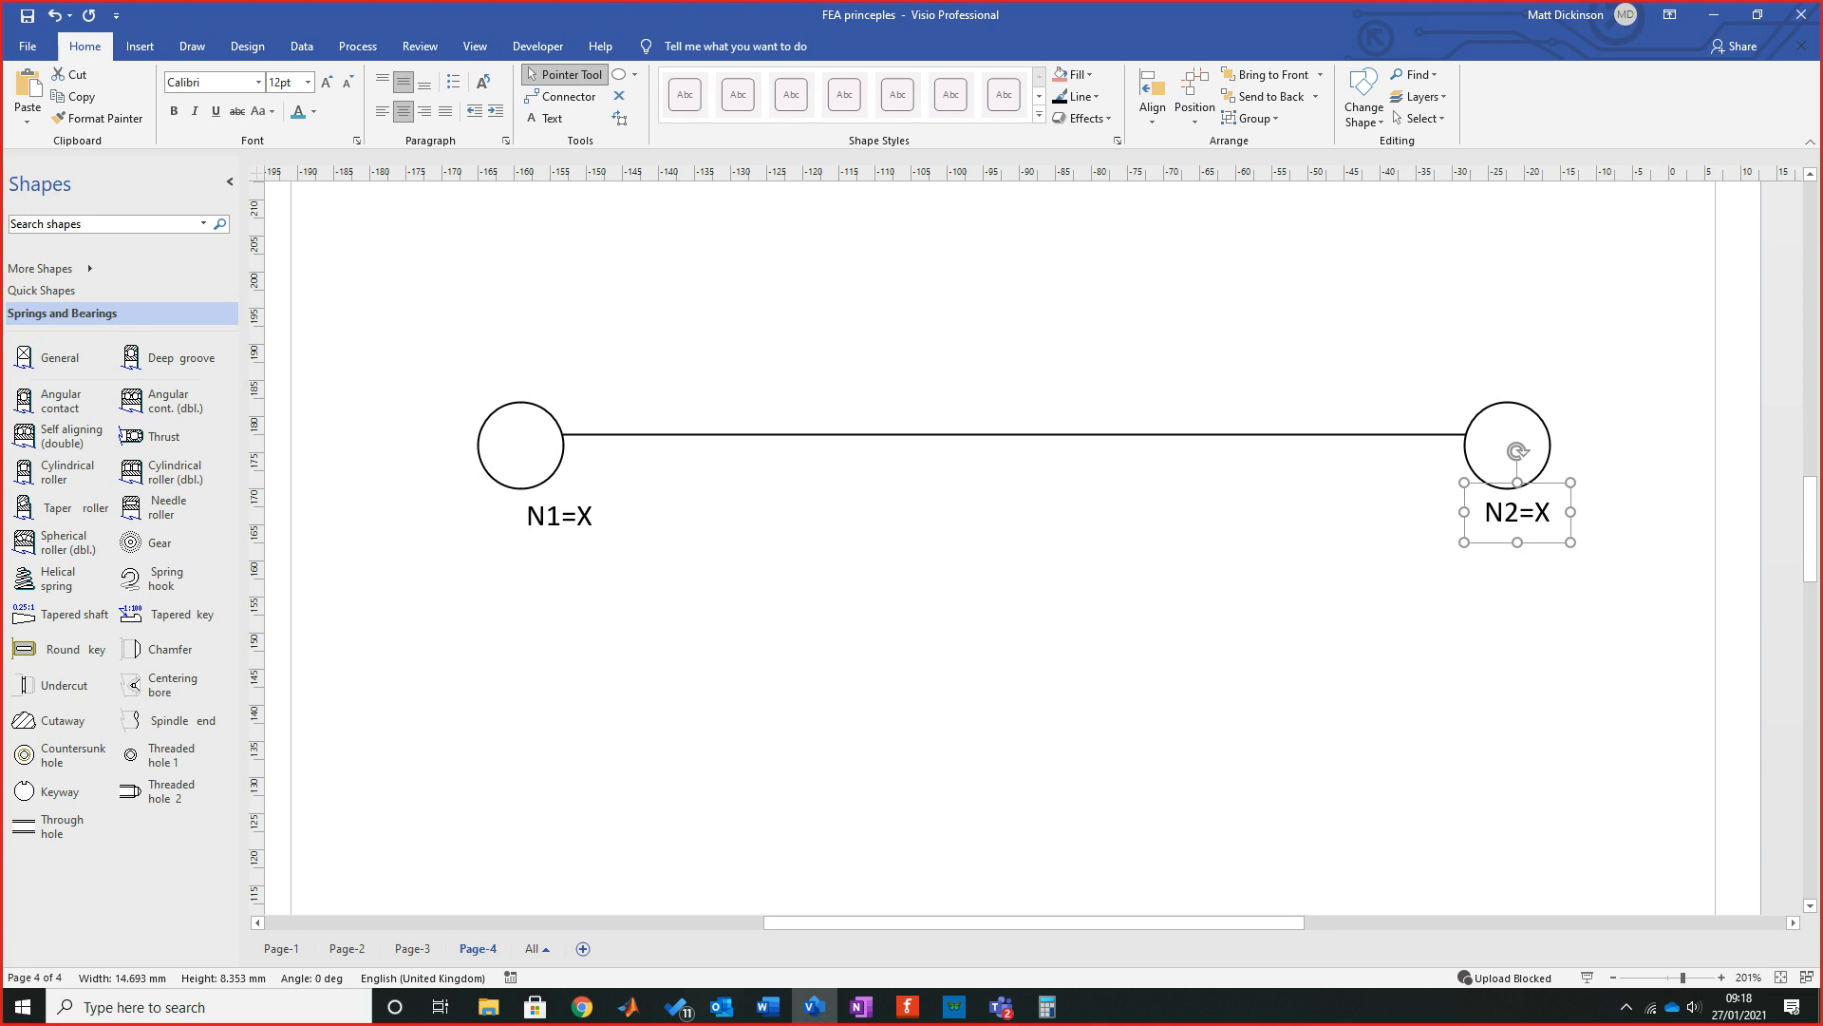
Add a text box about 35 mm by 11.4 mm above the middle of the line, reading E.
{"action": "scroll", "coordinate": [1030, 544], "scroll_direction": "up", "scroll_amount": 3}
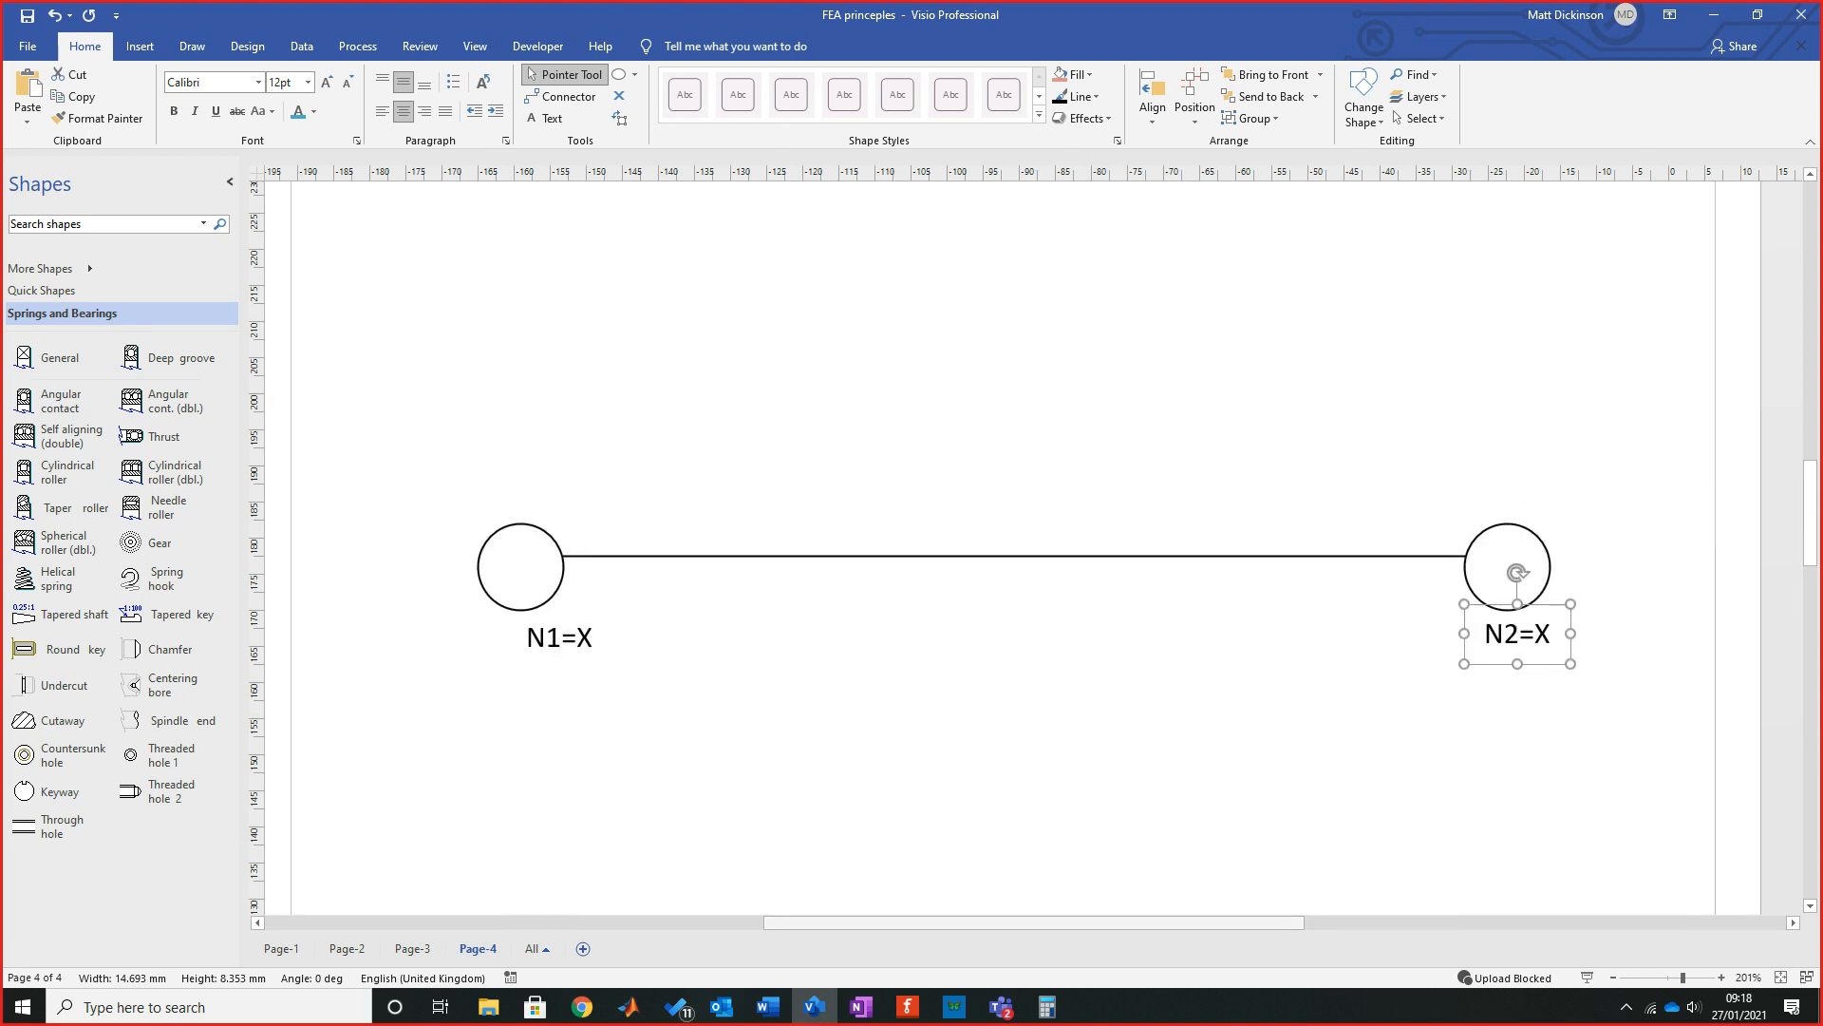
{"action": "scroll", "coordinate": [1030, 544], "scroll_direction": "right", "scroll_amount": 2}
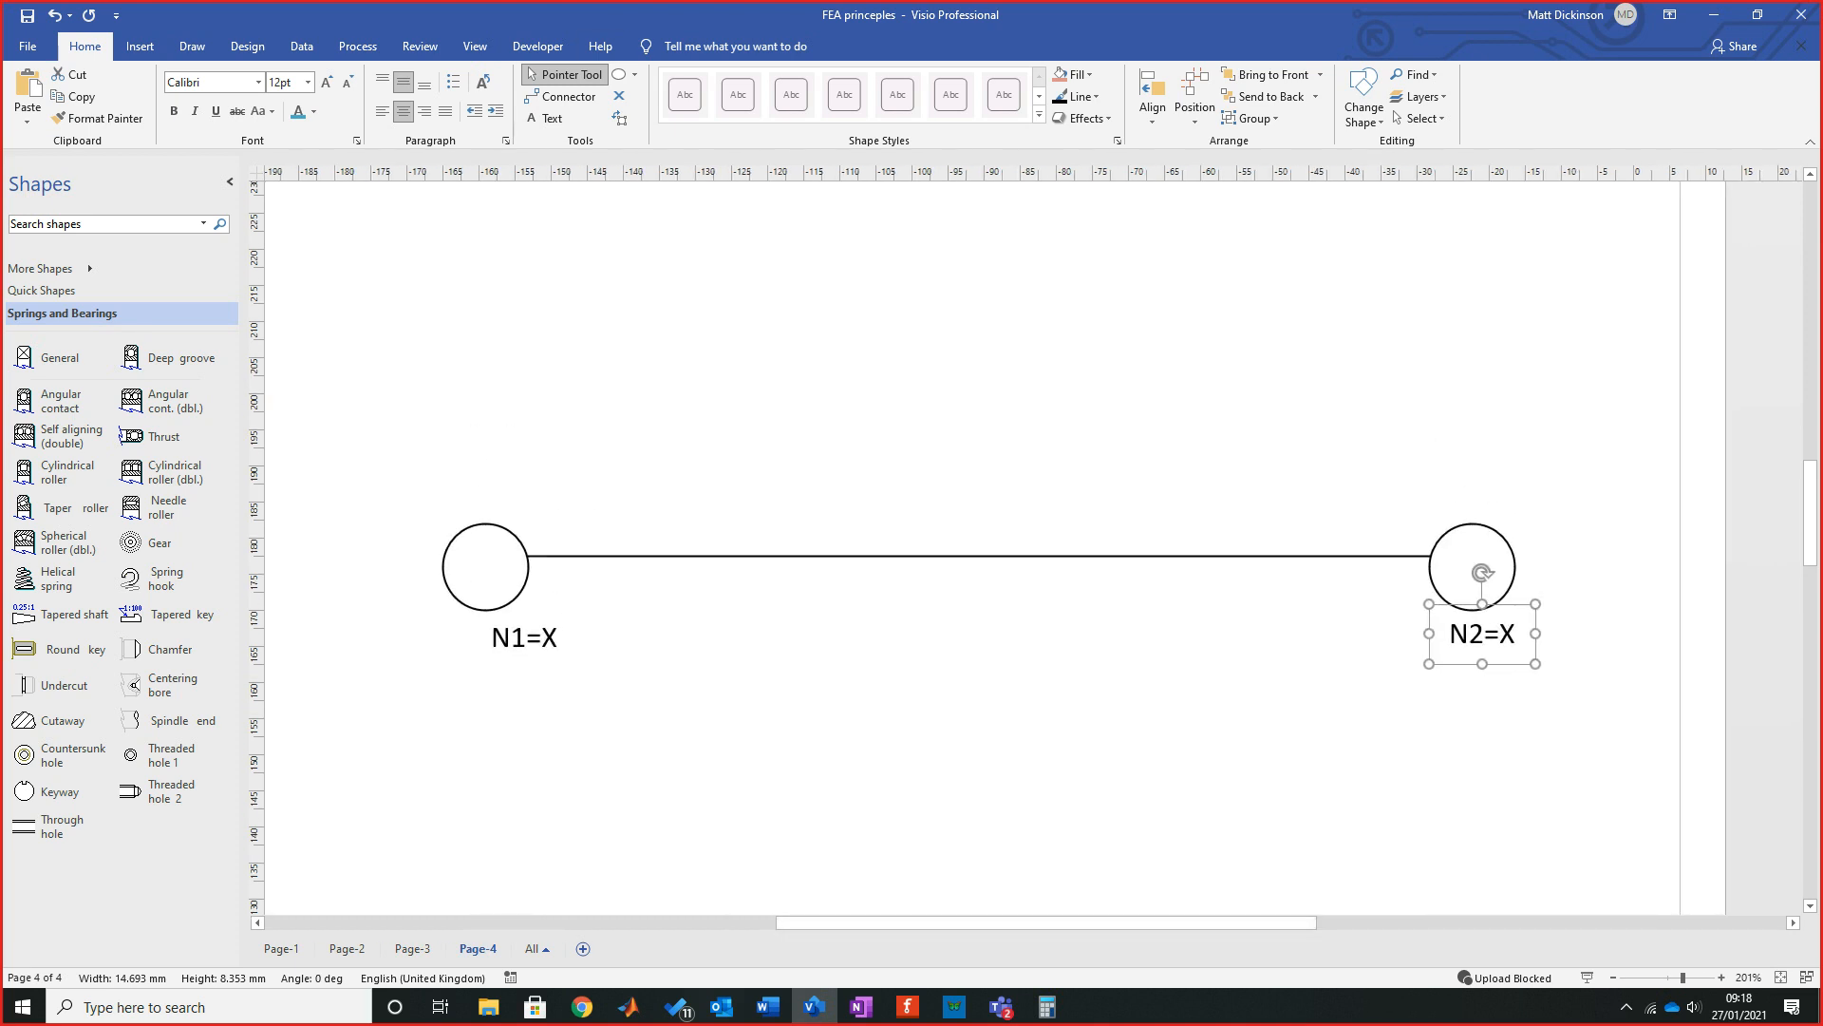
{"action": "key", "text": "ctrl+2"}
{"action": "mouse_move", "coordinate": [821, 456]}
{"action": "left_mouse_down"}
{"action": "mouse_move", "coordinate": [912, 517]}
{"action": "mouse_move", "coordinate": [1074, 537]}
{"action": "left_mouse_up"}
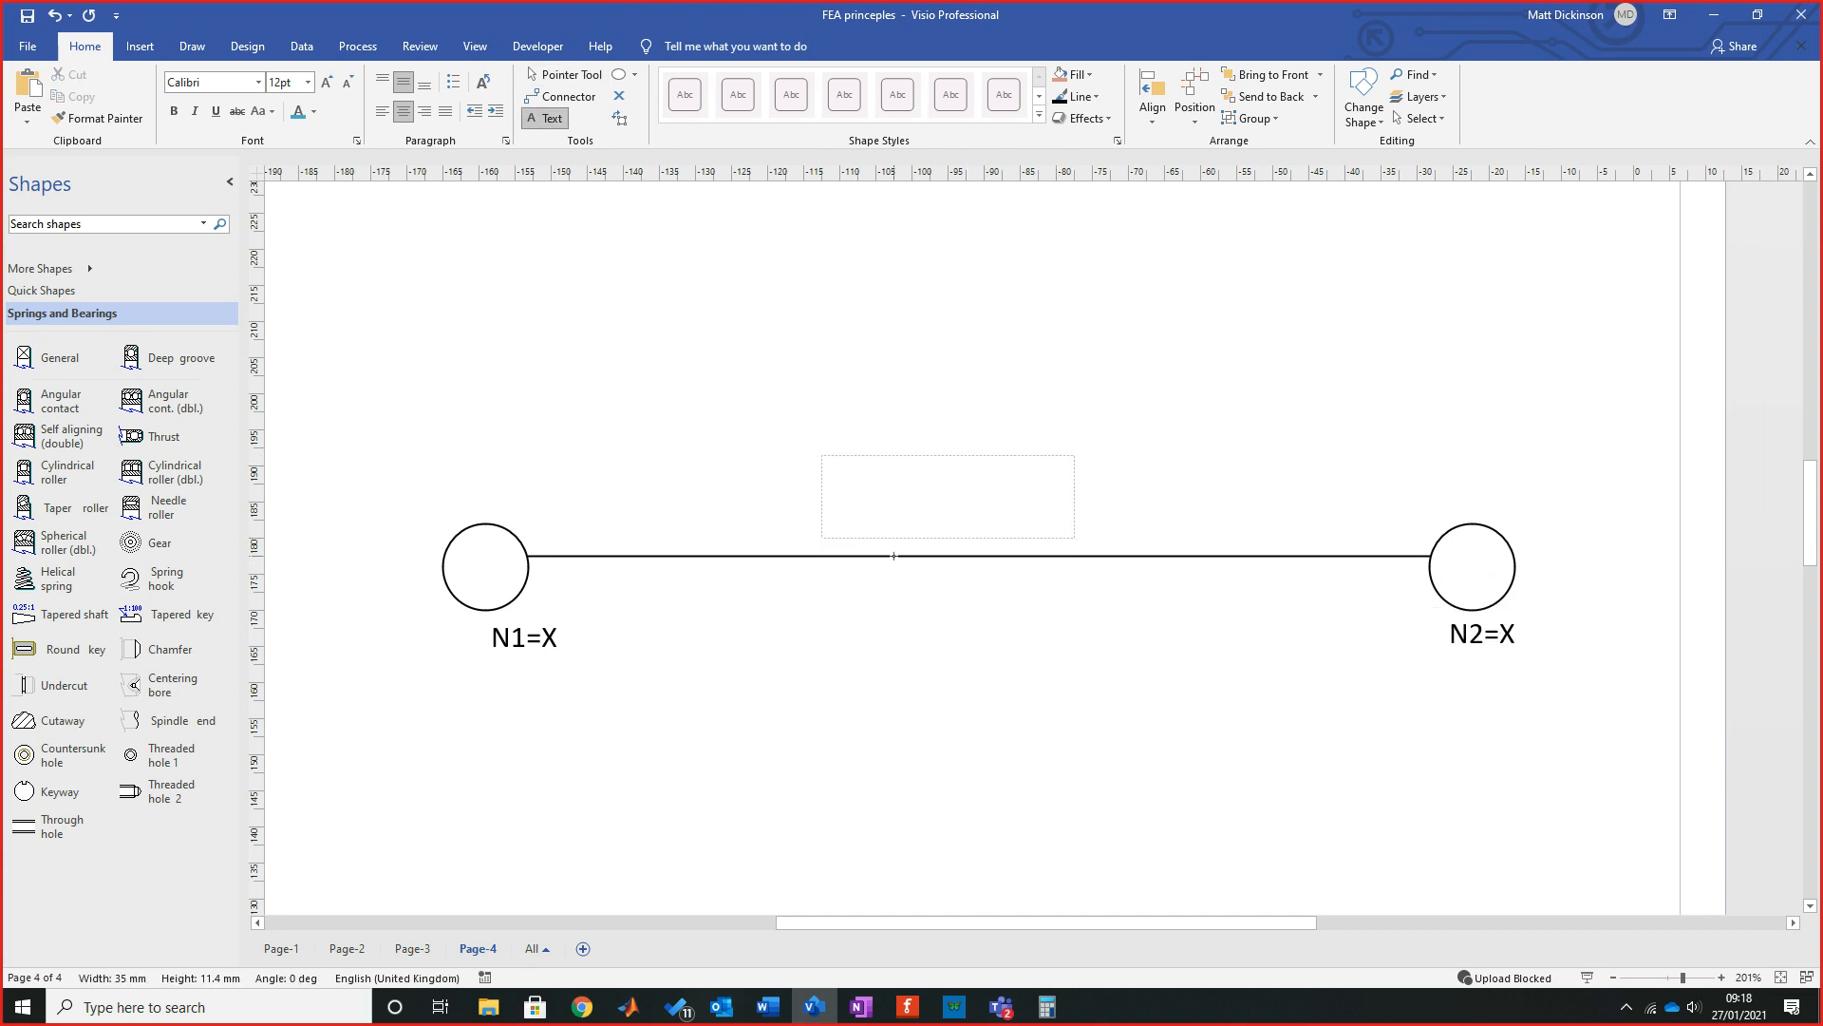
{"action": "type", "text": "E"}
{"action": "key", "text": "Escape"}
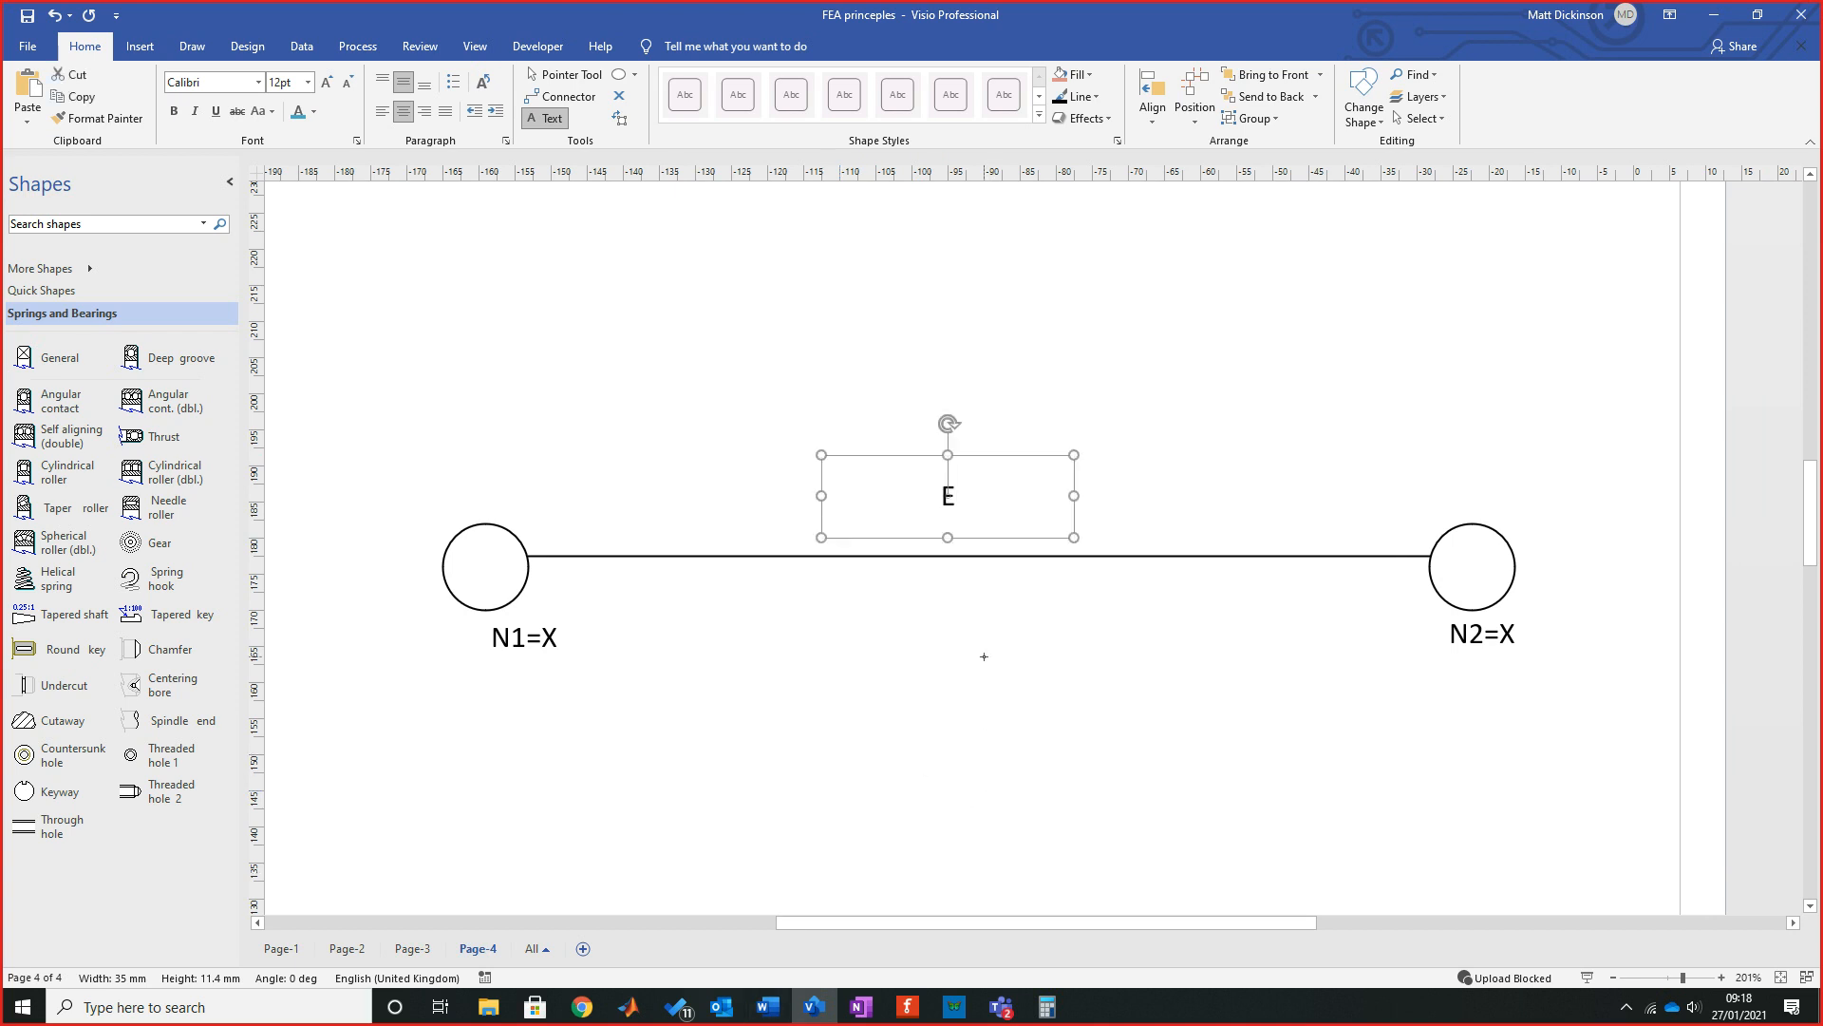
Move the E label straight down to just below the middle of the line and select the line.
{"action": "key", "text": "Escape"}
{"action": "key", "text": "ctrl+1"}
{"action": "left_click_drag", "start_coordinate": [948, 495], "coordinate": [948, 591]}
{"action": "key", "text": "Escape"}
{"action": "left_click", "coordinate": [953, 555]}
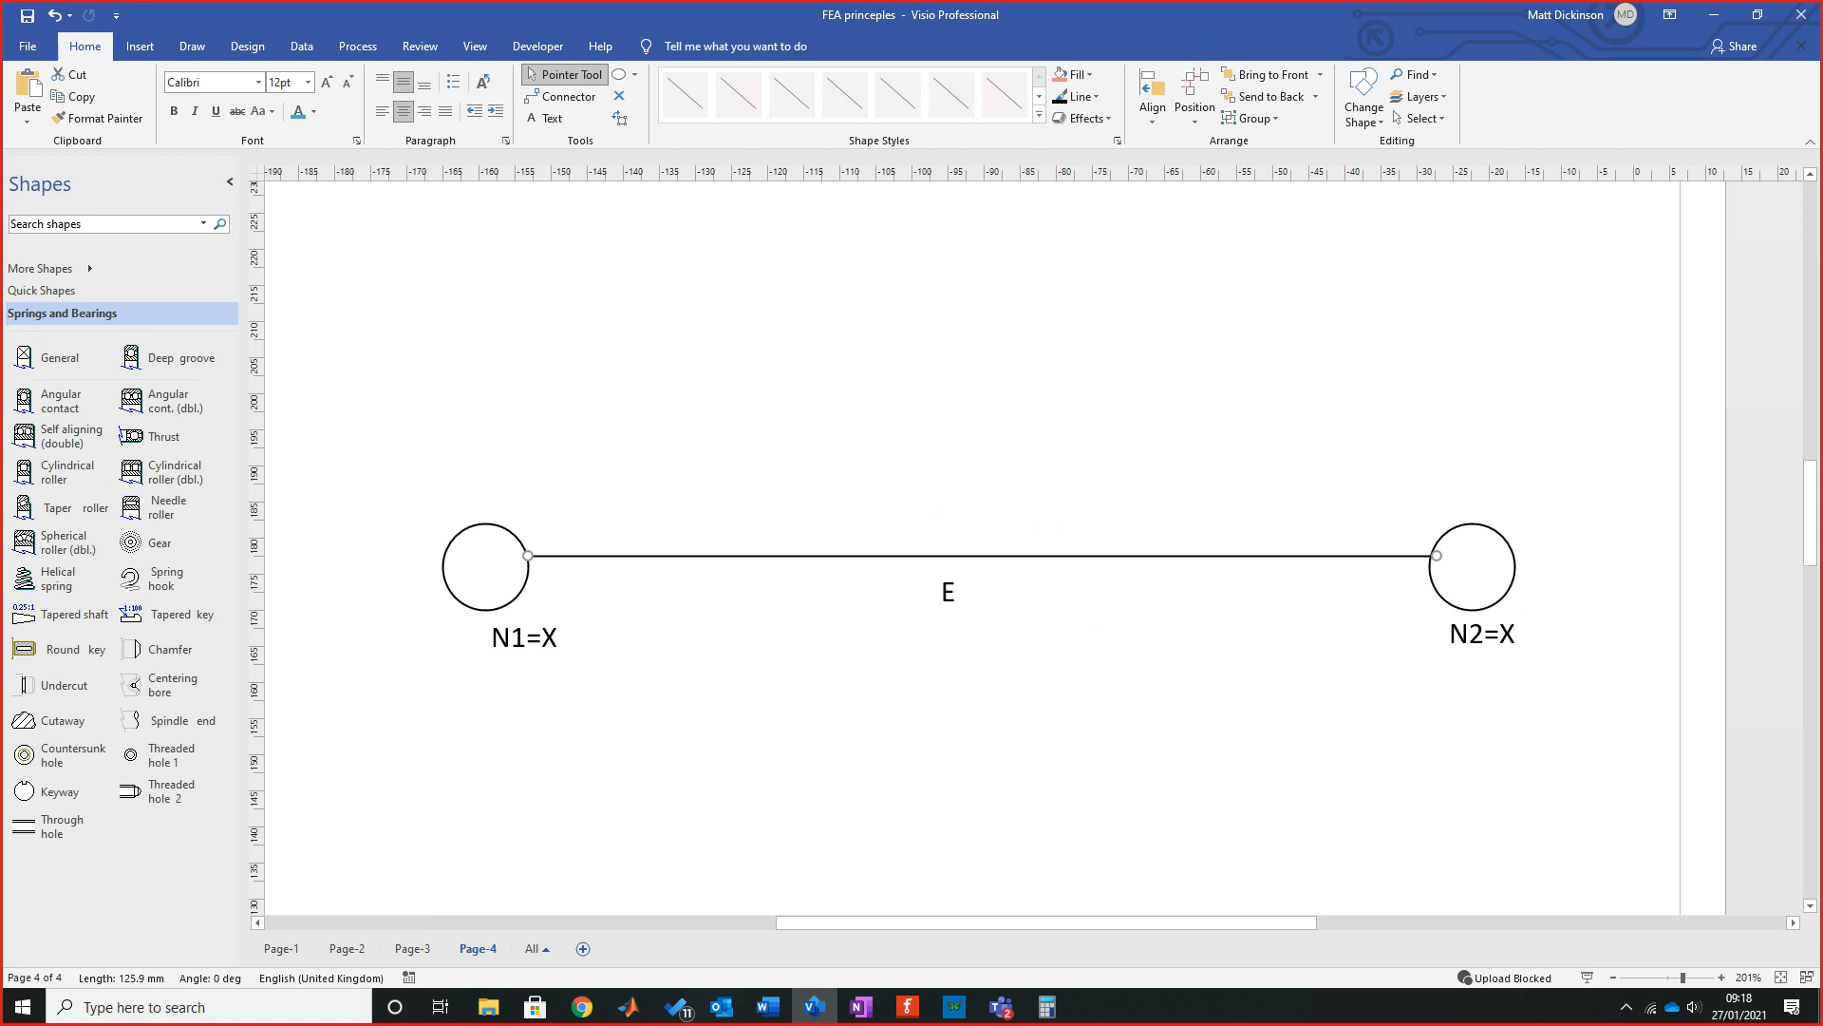
Search the shapes for "spring" and place the Fluid Power valve-assembly Spring along the line, stretched across its middle part.
{"action": "left_click", "coordinate": [104, 224]}
{"action": "type", "text": "spring"}
{"action": "key", "text": "Return"}
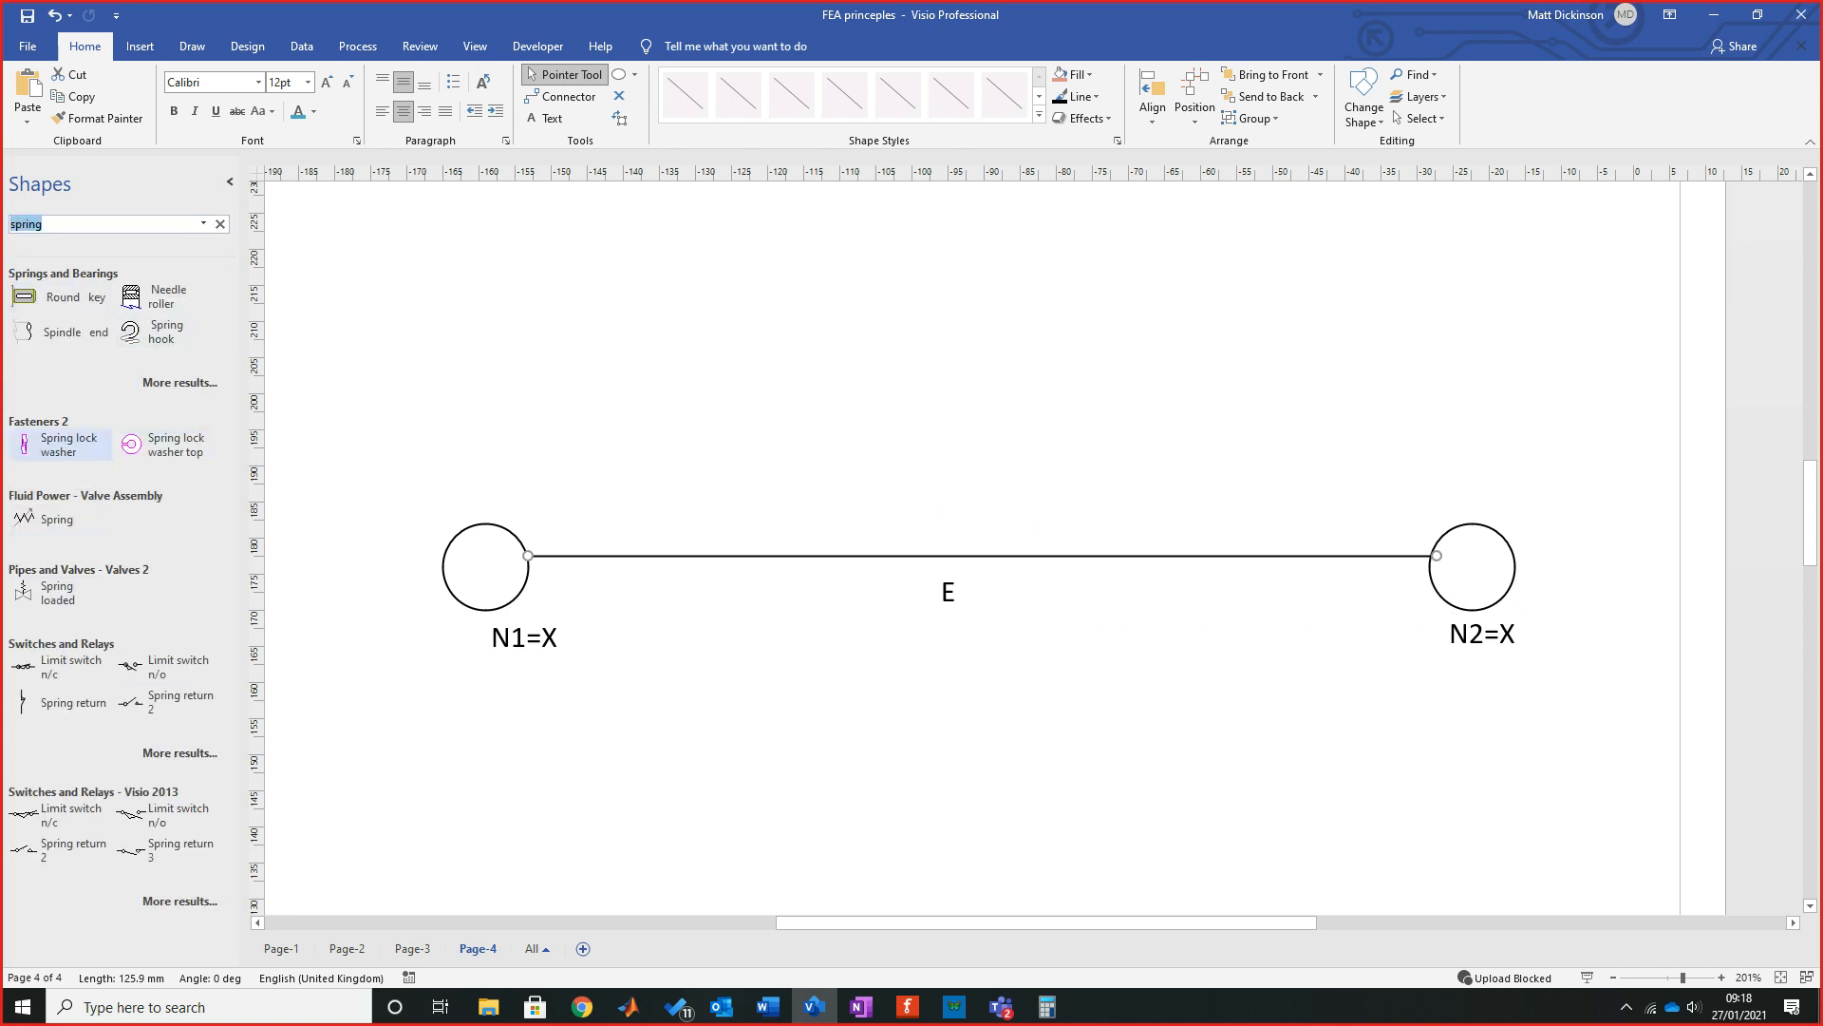
{"action": "left_click_drag", "start_coordinate": [23, 518], "coordinate": [1272, 556]}
{"action": "key", "text": "Escape"}
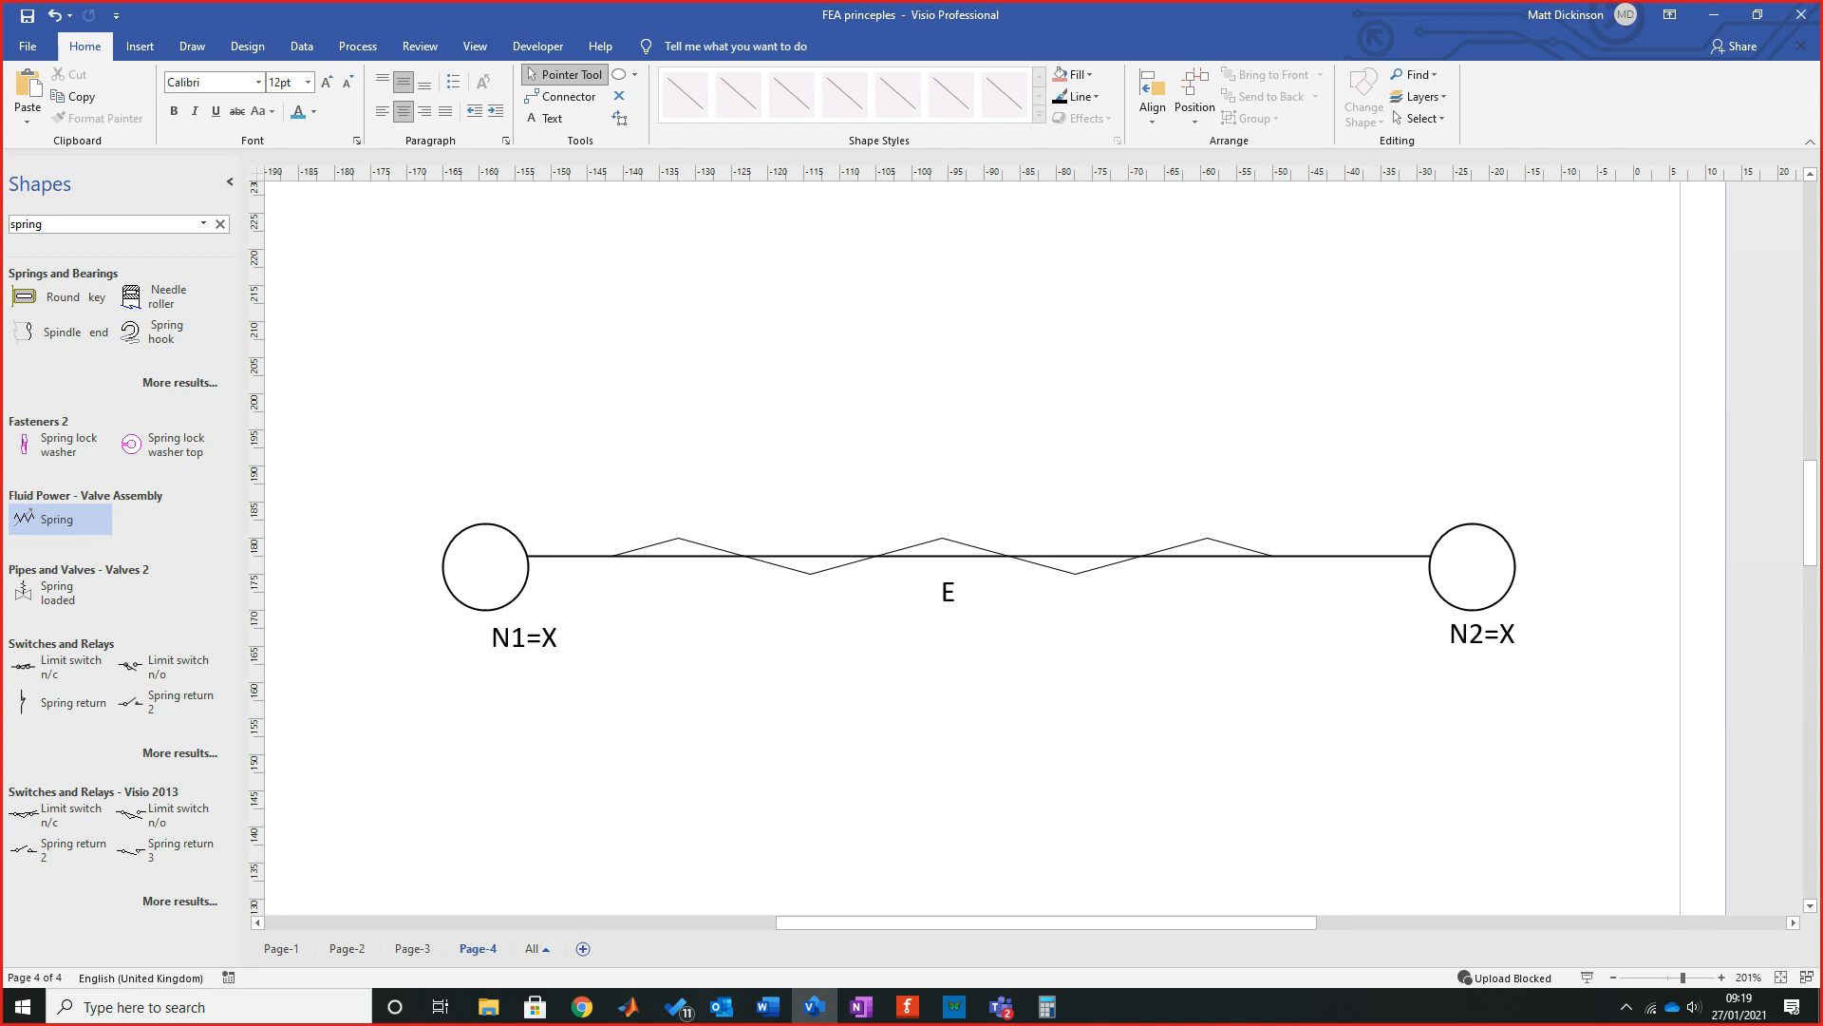
Replace the E label under the spring with K.
{"action": "double_click", "coordinate": [948, 592]}
{"action": "type", "text": "K"}
{"action": "key", "text": "Escape"}
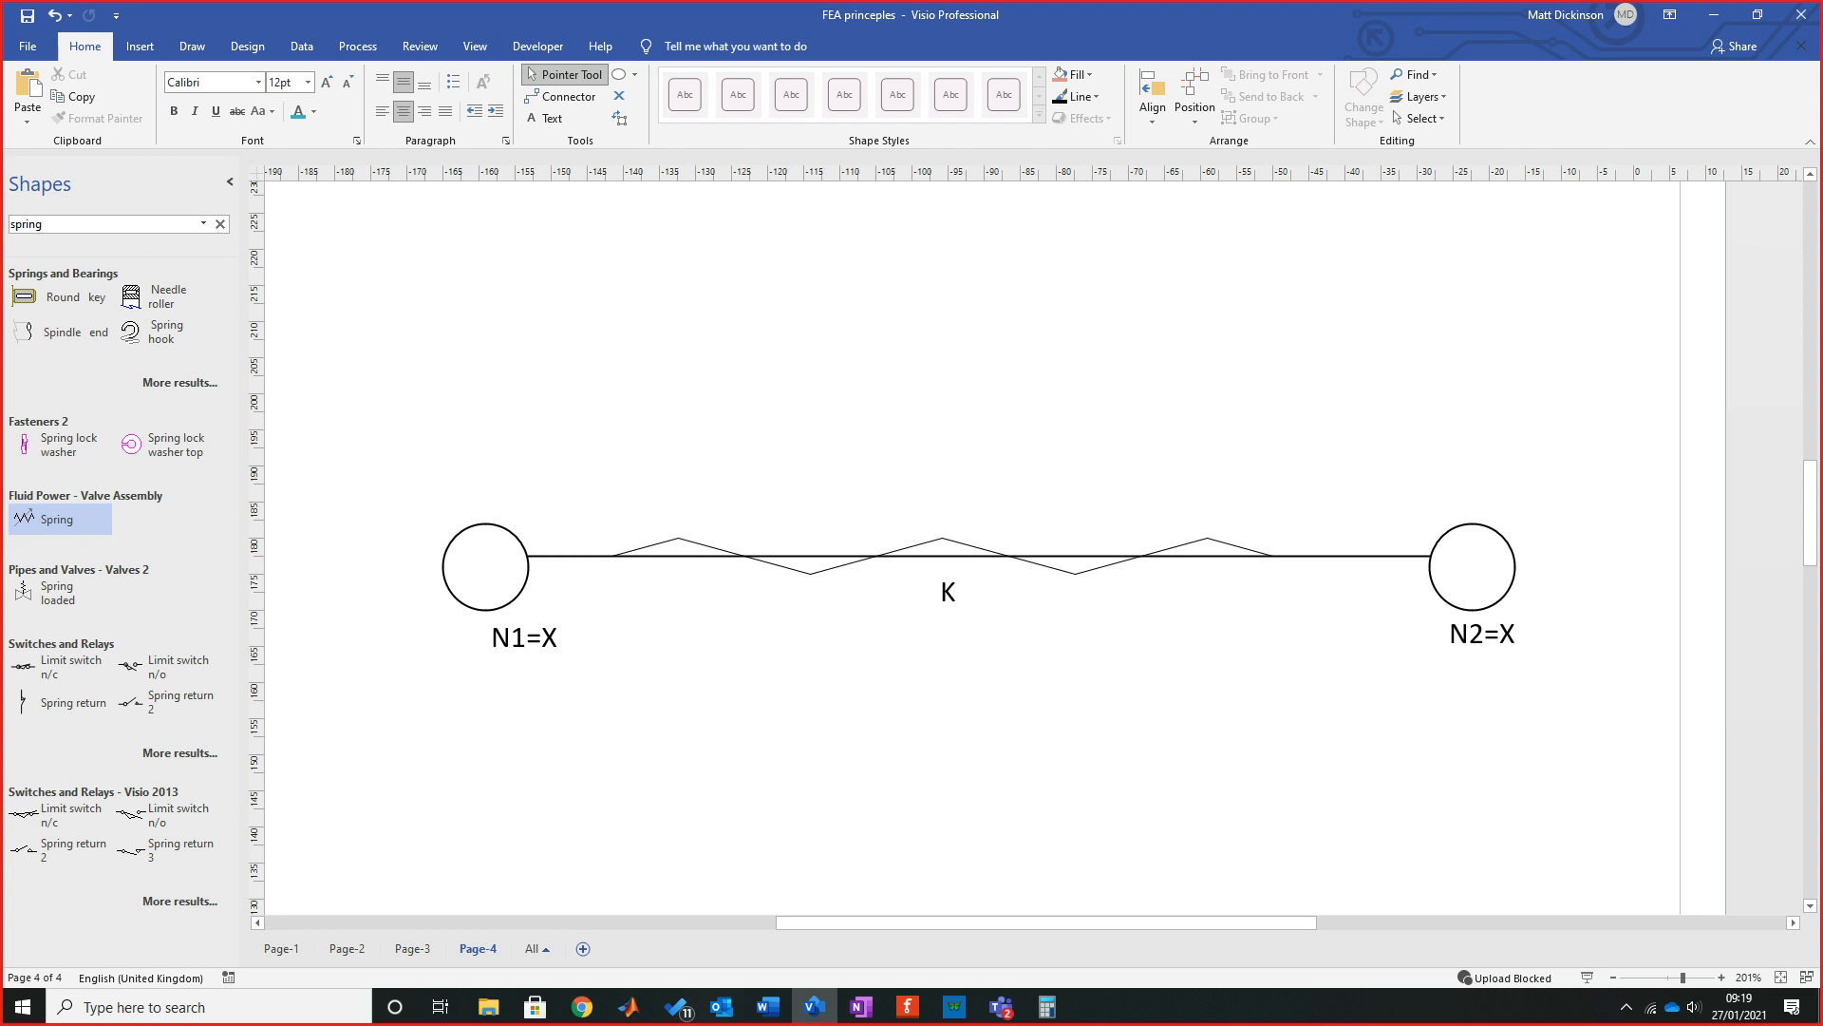
Draw a short horizontal line above the N2 circle.
{"action": "left_click", "coordinate": [635, 75]}
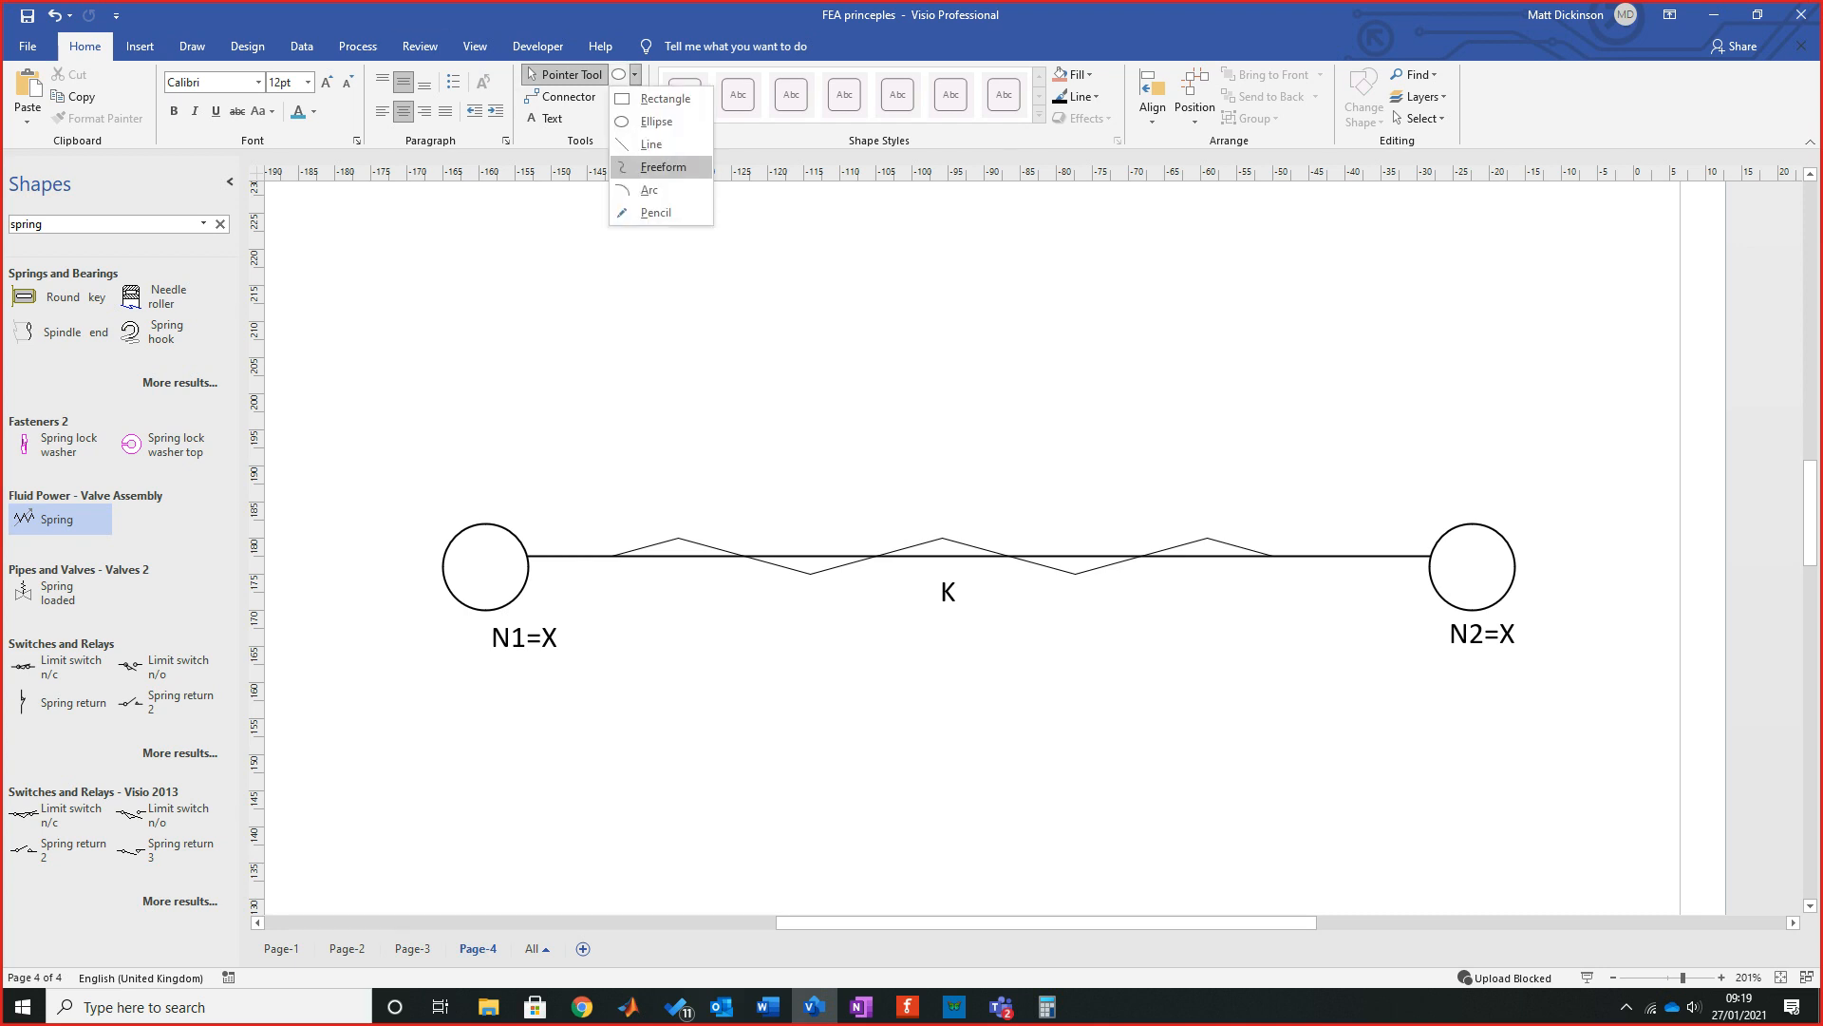
{"action": "left_click", "coordinate": [655, 144]}
{"action": "mouse_move", "coordinate": [1392, 465]}
{"action": "left_mouse_down"}
{"action": "mouse_move", "coordinate": [1771, 465]}
{"action": "mouse_move", "coordinate": [1514, 466]}
{"action": "left_mouse_up"}
{"action": "key", "text": "Escape"}
{"action": "key", "text": "Escape"}
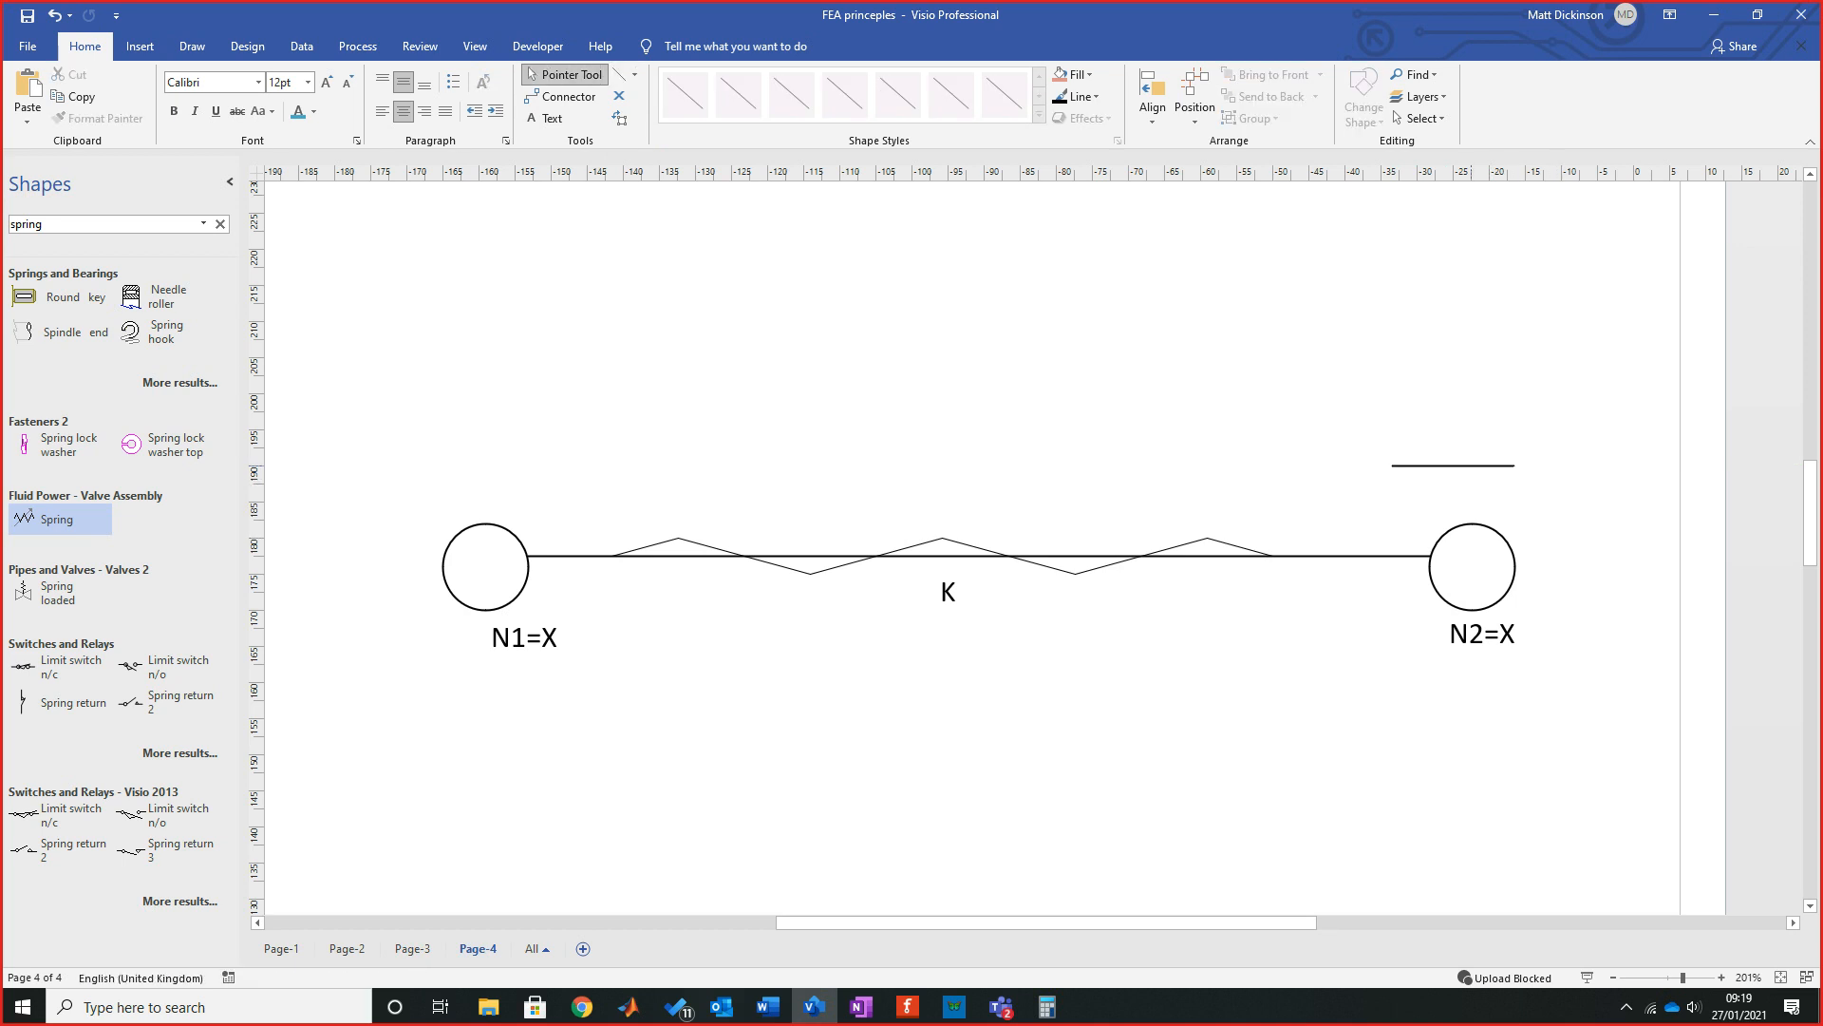
Lengthen the short line above the N2 circle to about 40 mm, extending both ends horizontally.
{"action": "double_click", "coordinate": [1454, 465]}
{"action": "key", "text": "Escape"}
{"action": "key", "text": "Escape"}
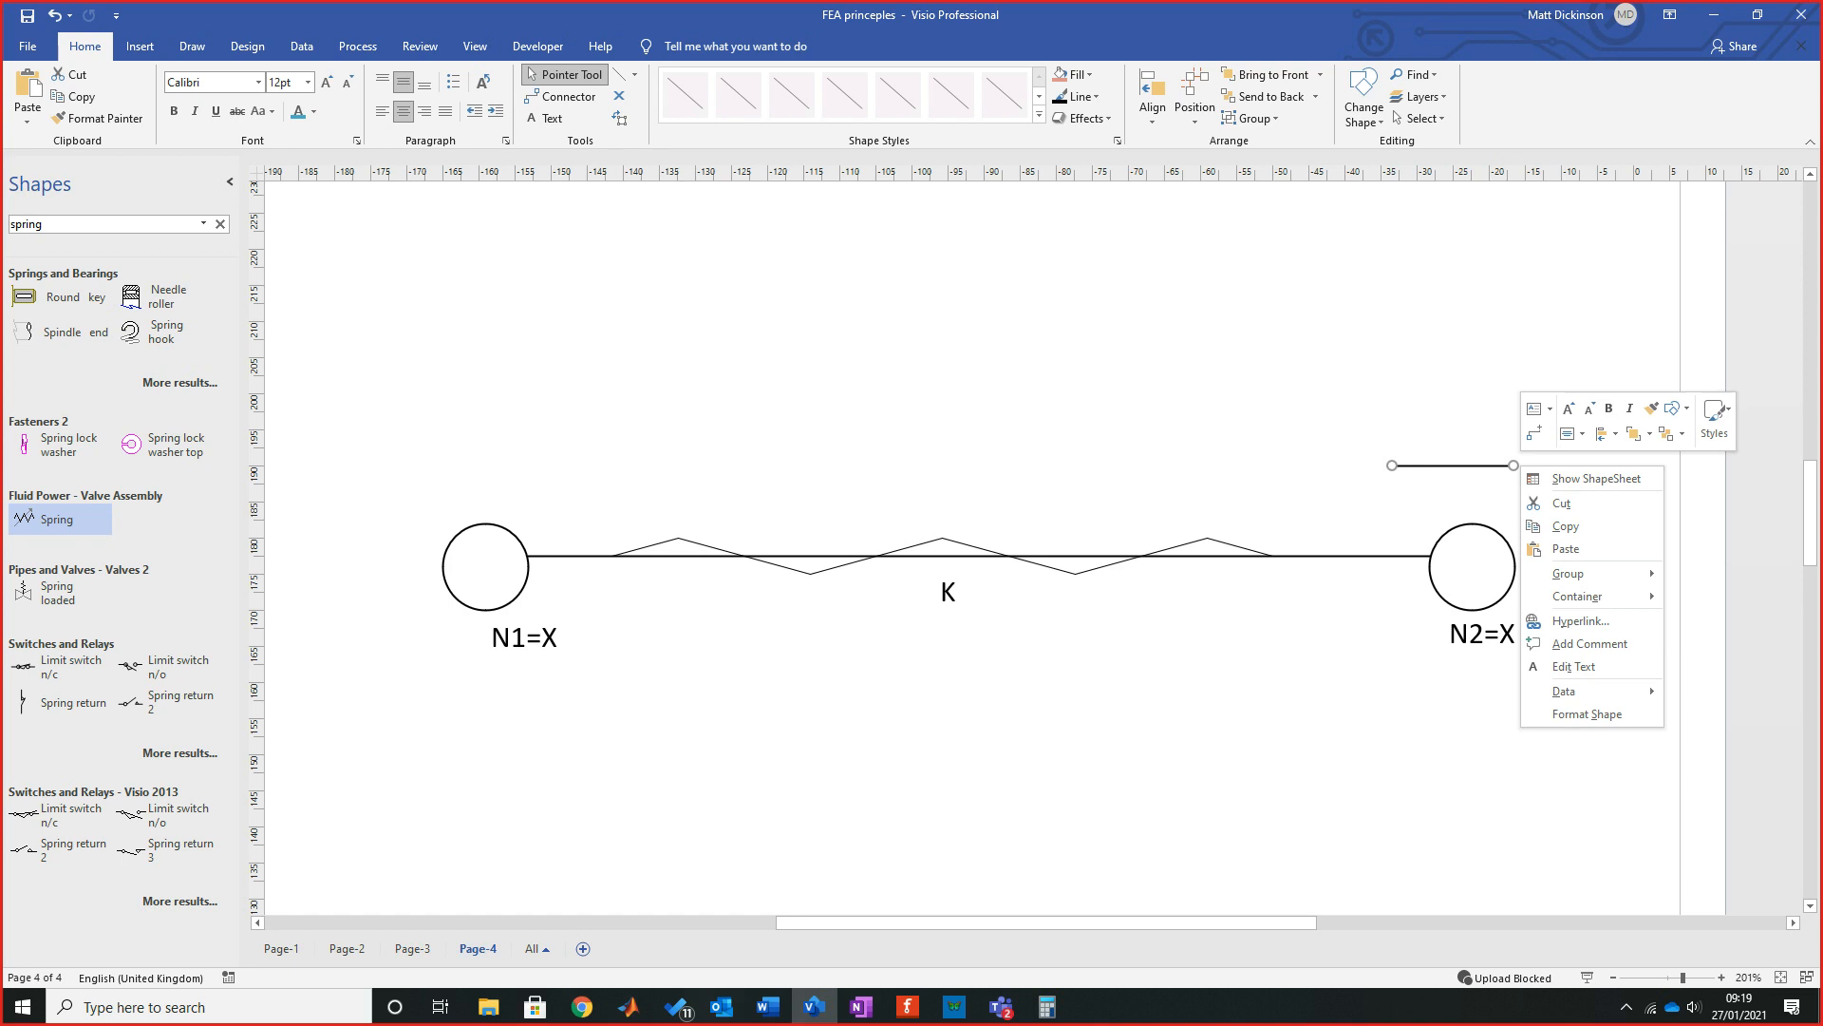
{"action": "key", "text": "Escape"}
{"action": "left_click_drag", "start_coordinate": [1453, 465], "coordinate": [1543, 465]}
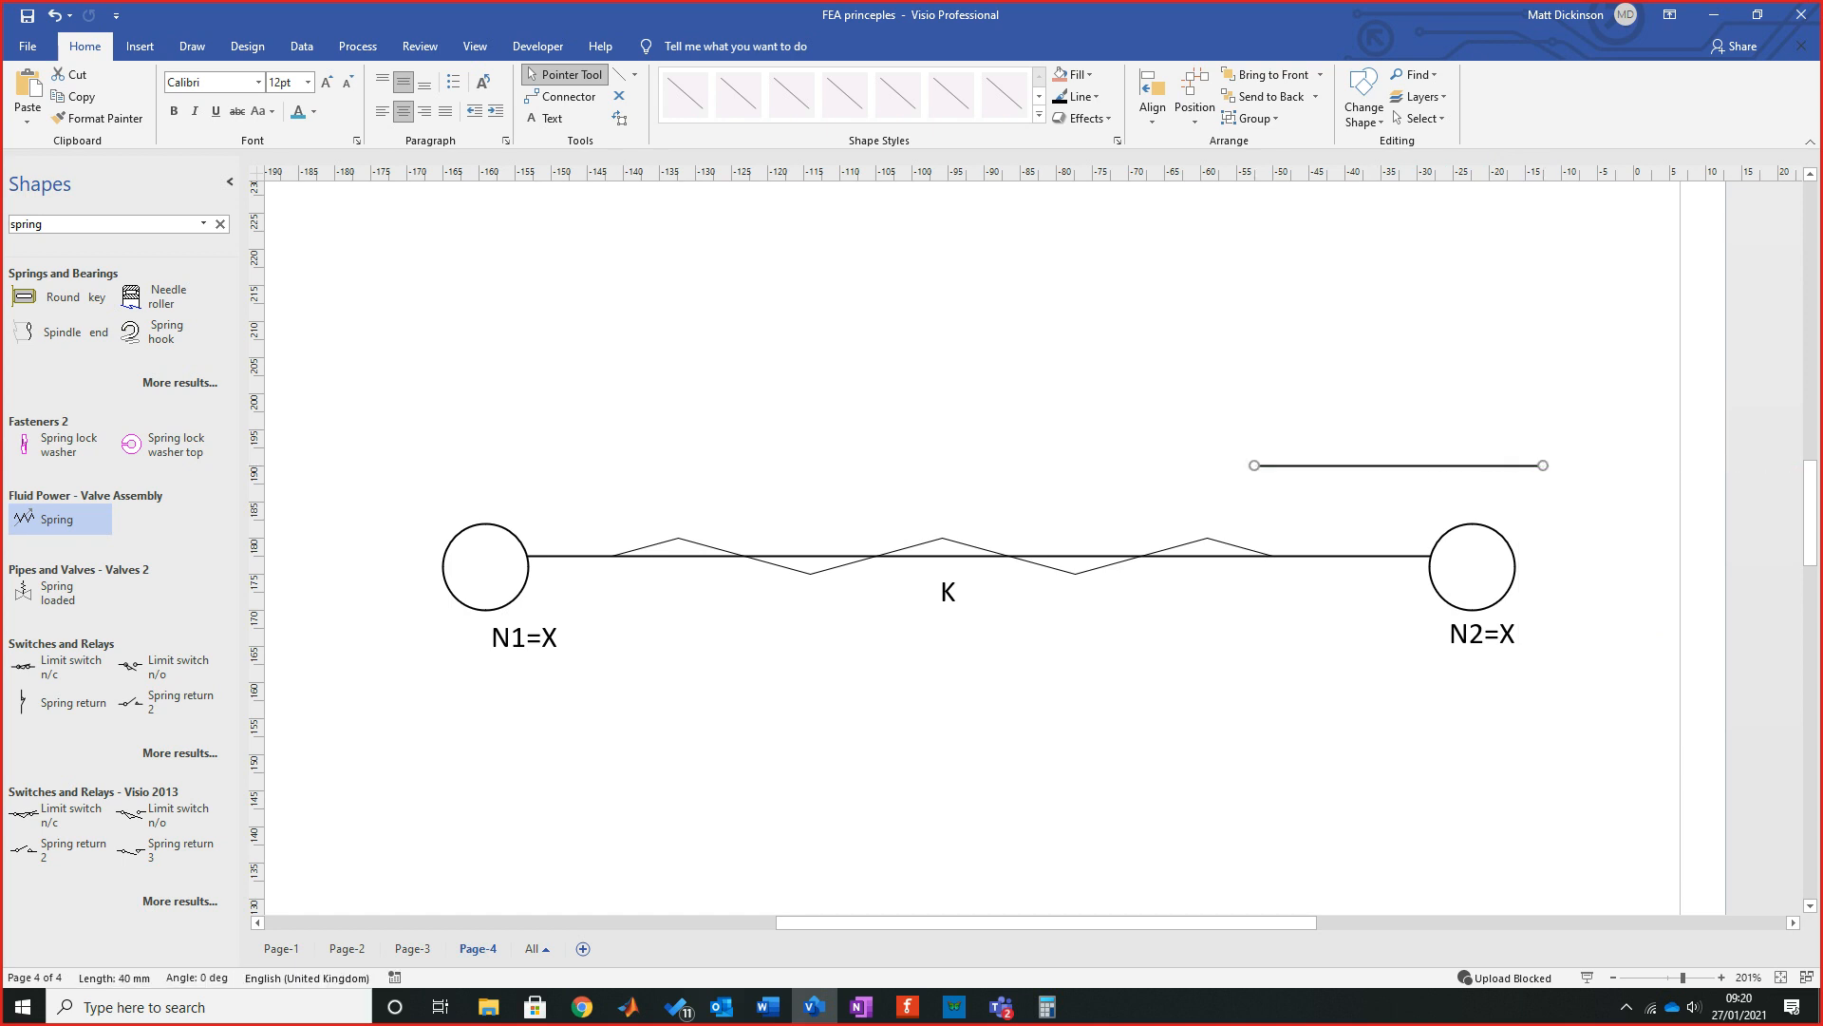
{"action": "left_click", "coordinate": [634, 74]}
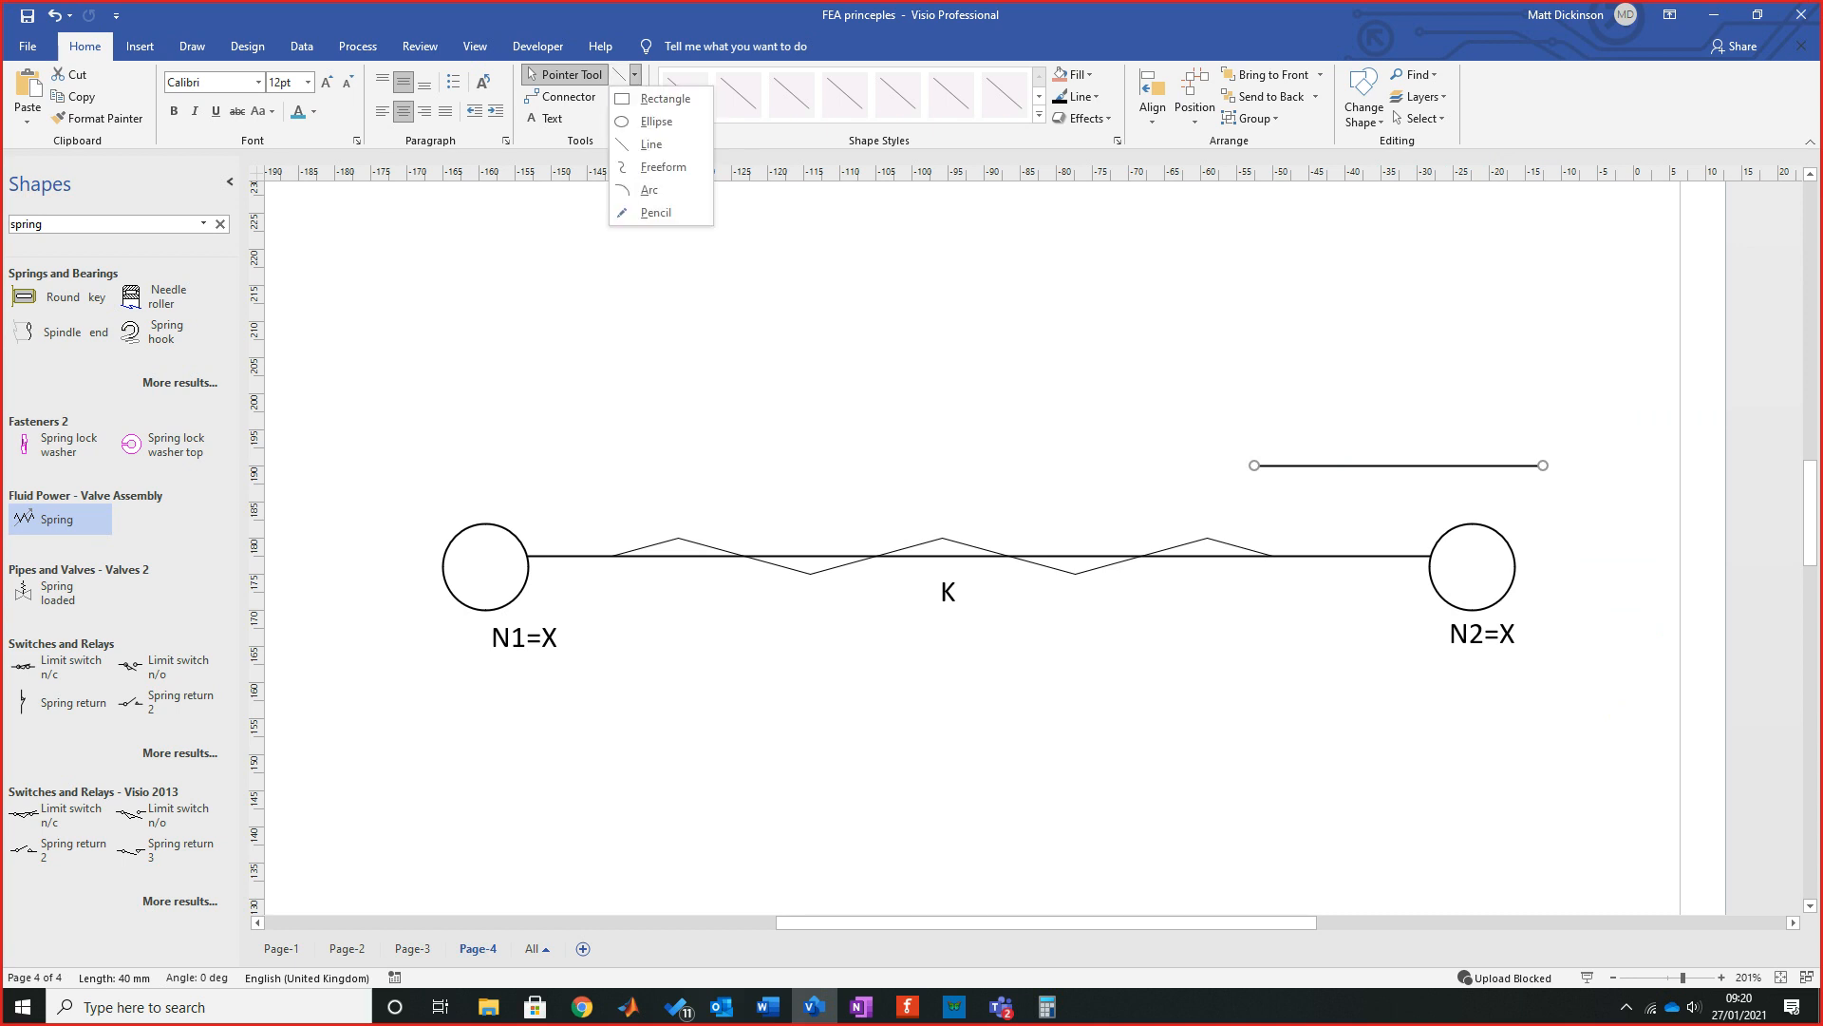
{"action": "key", "text": "Escape"}
{"action": "key", "text": "ctrl+6"}
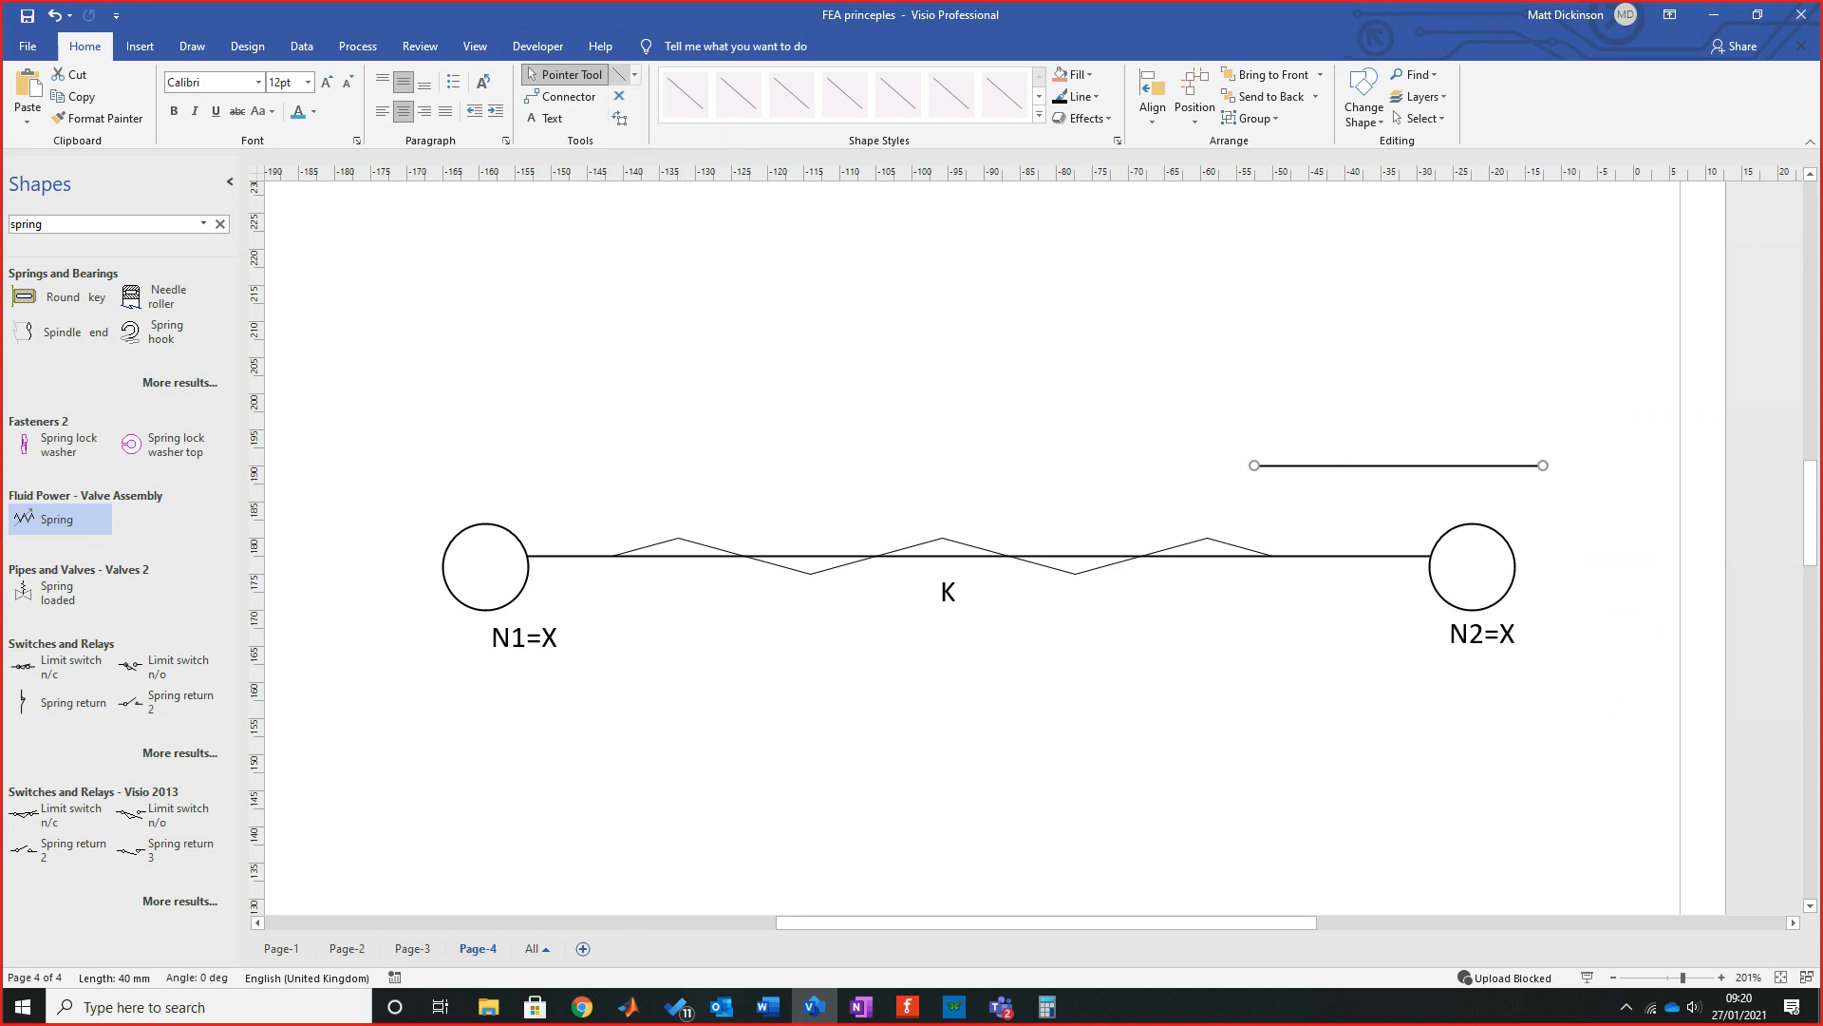
{"action": "key", "text": "Escape"}
{"action": "left_click", "coordinate": [1543, 465]}
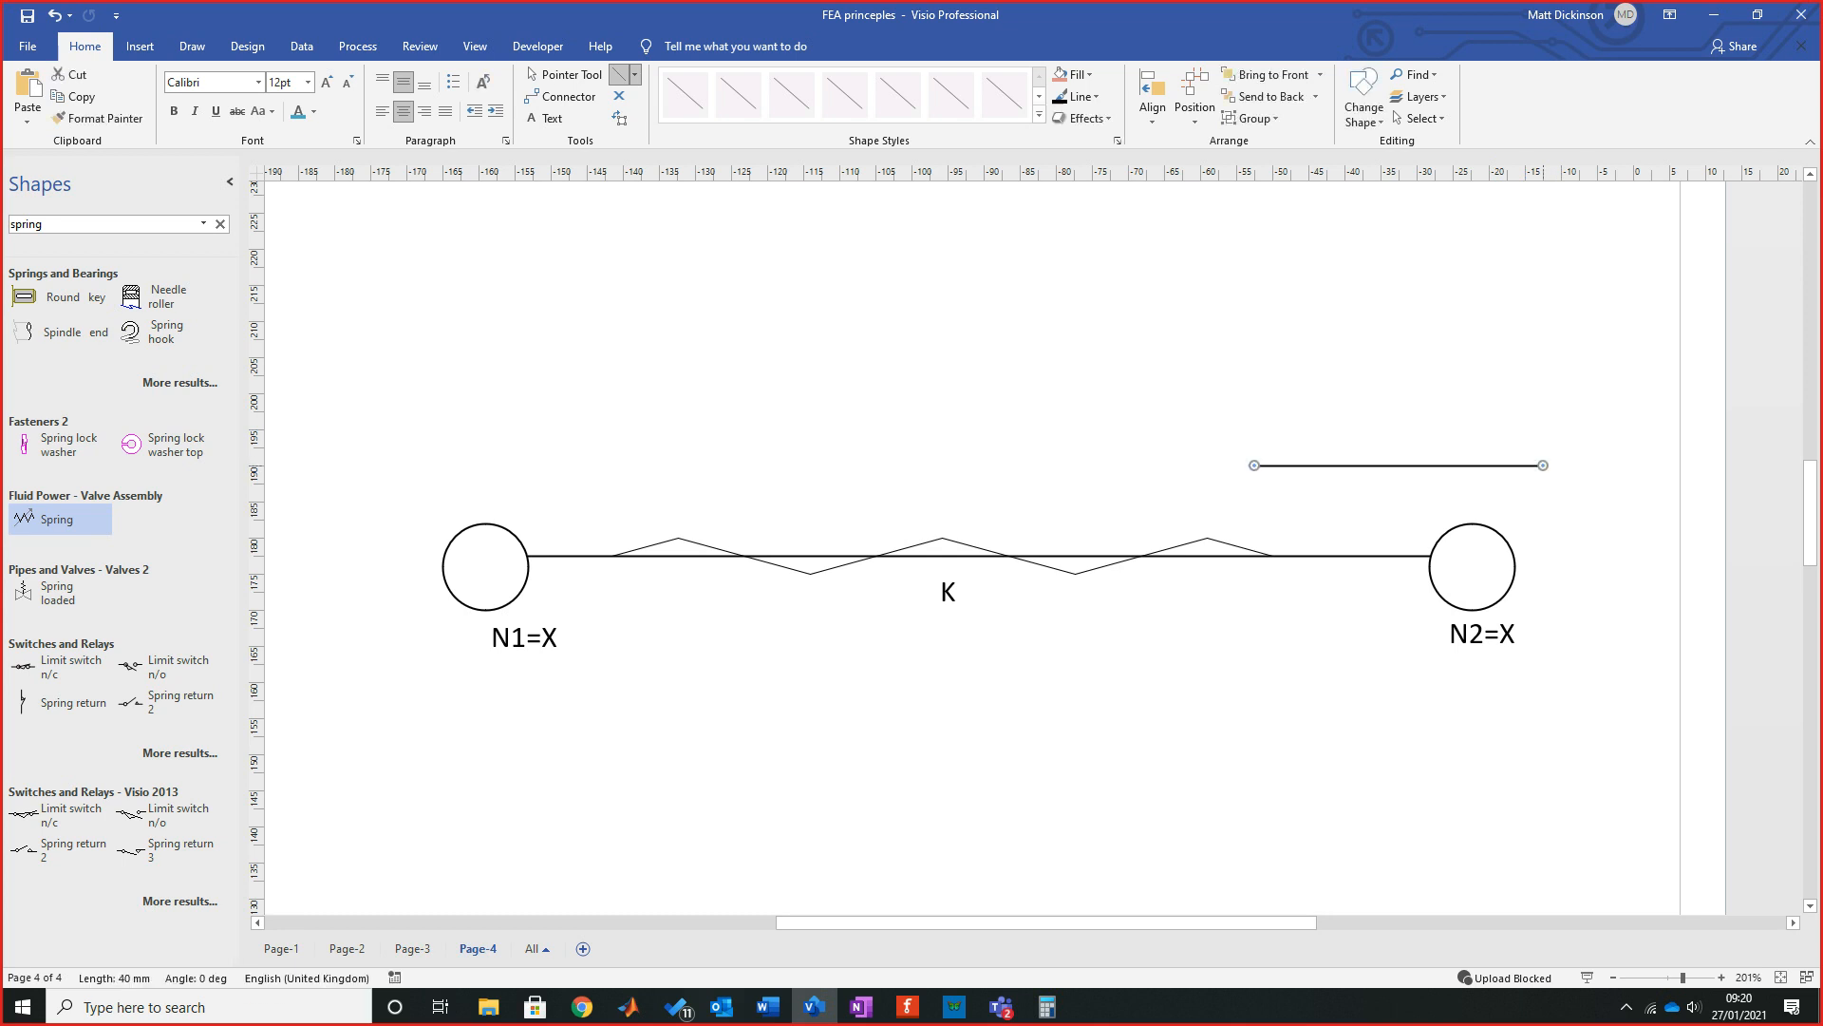
{"action": "left_click", "coordinate": [1489, 501]}
{"action": "left_click", "coordinate": [567, 75]}
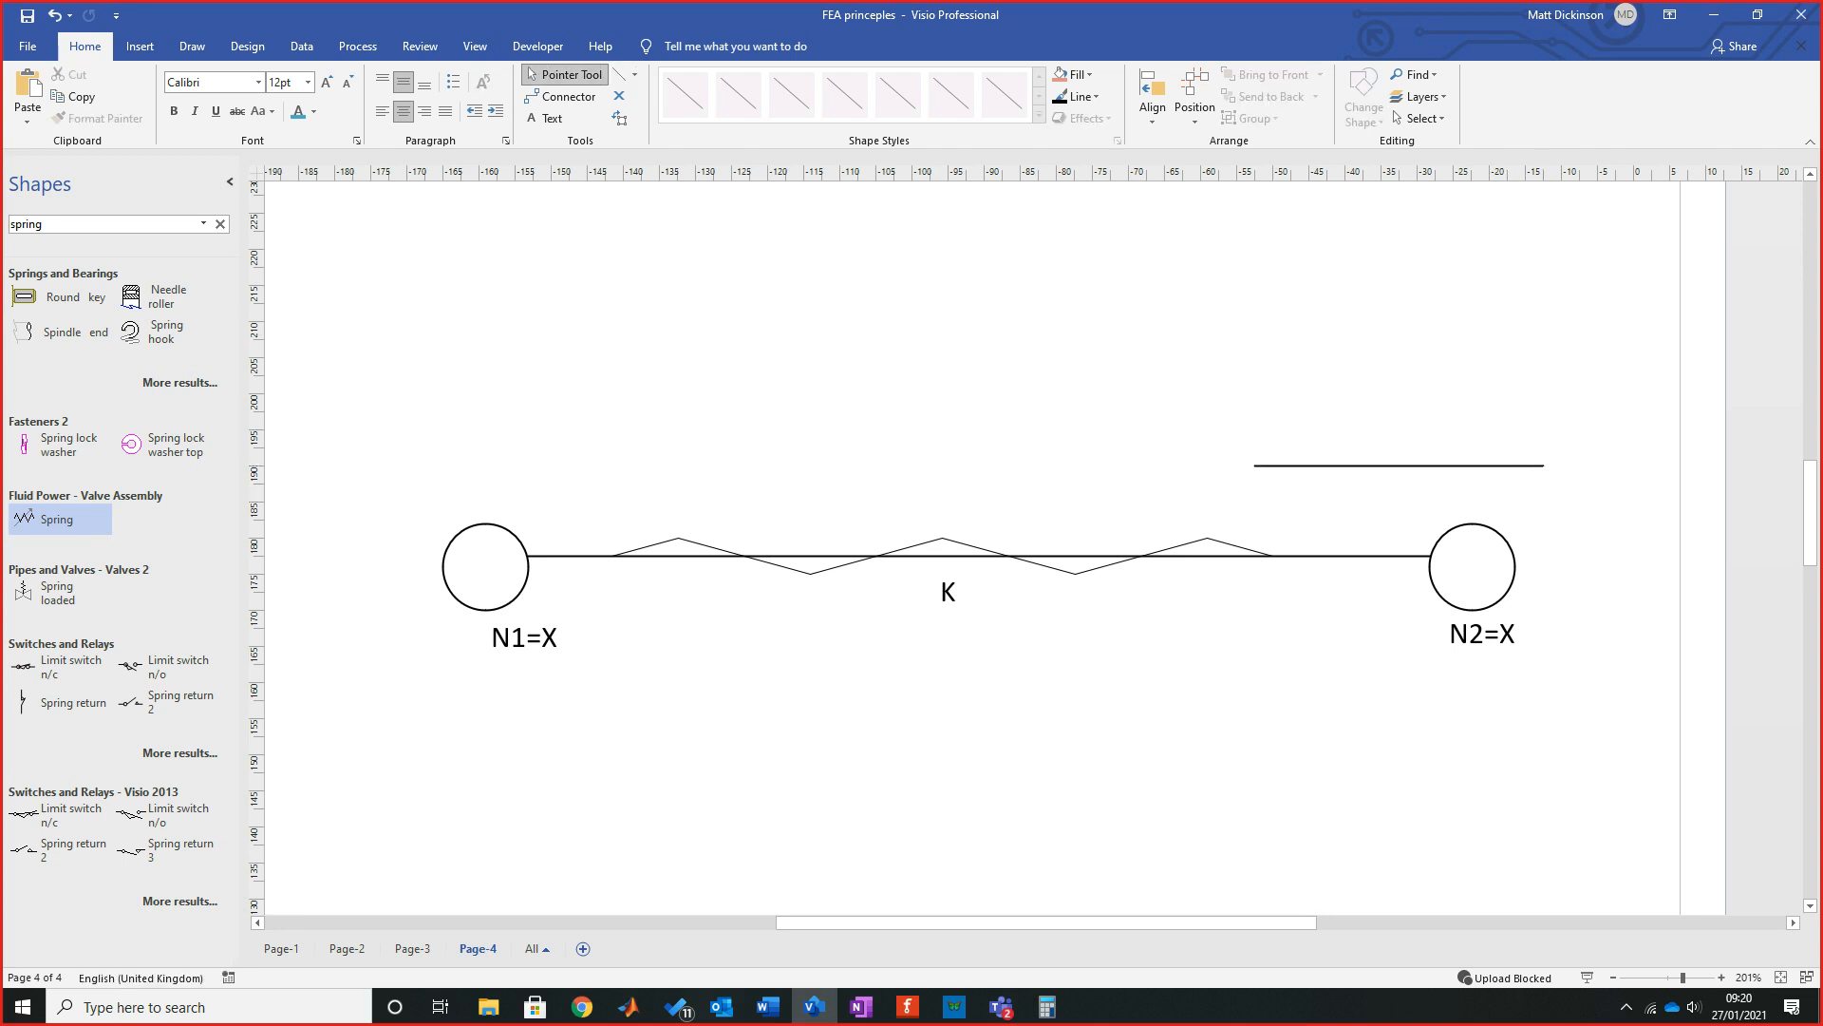
{"action": "left_click", "coordinate": [618, 75]}
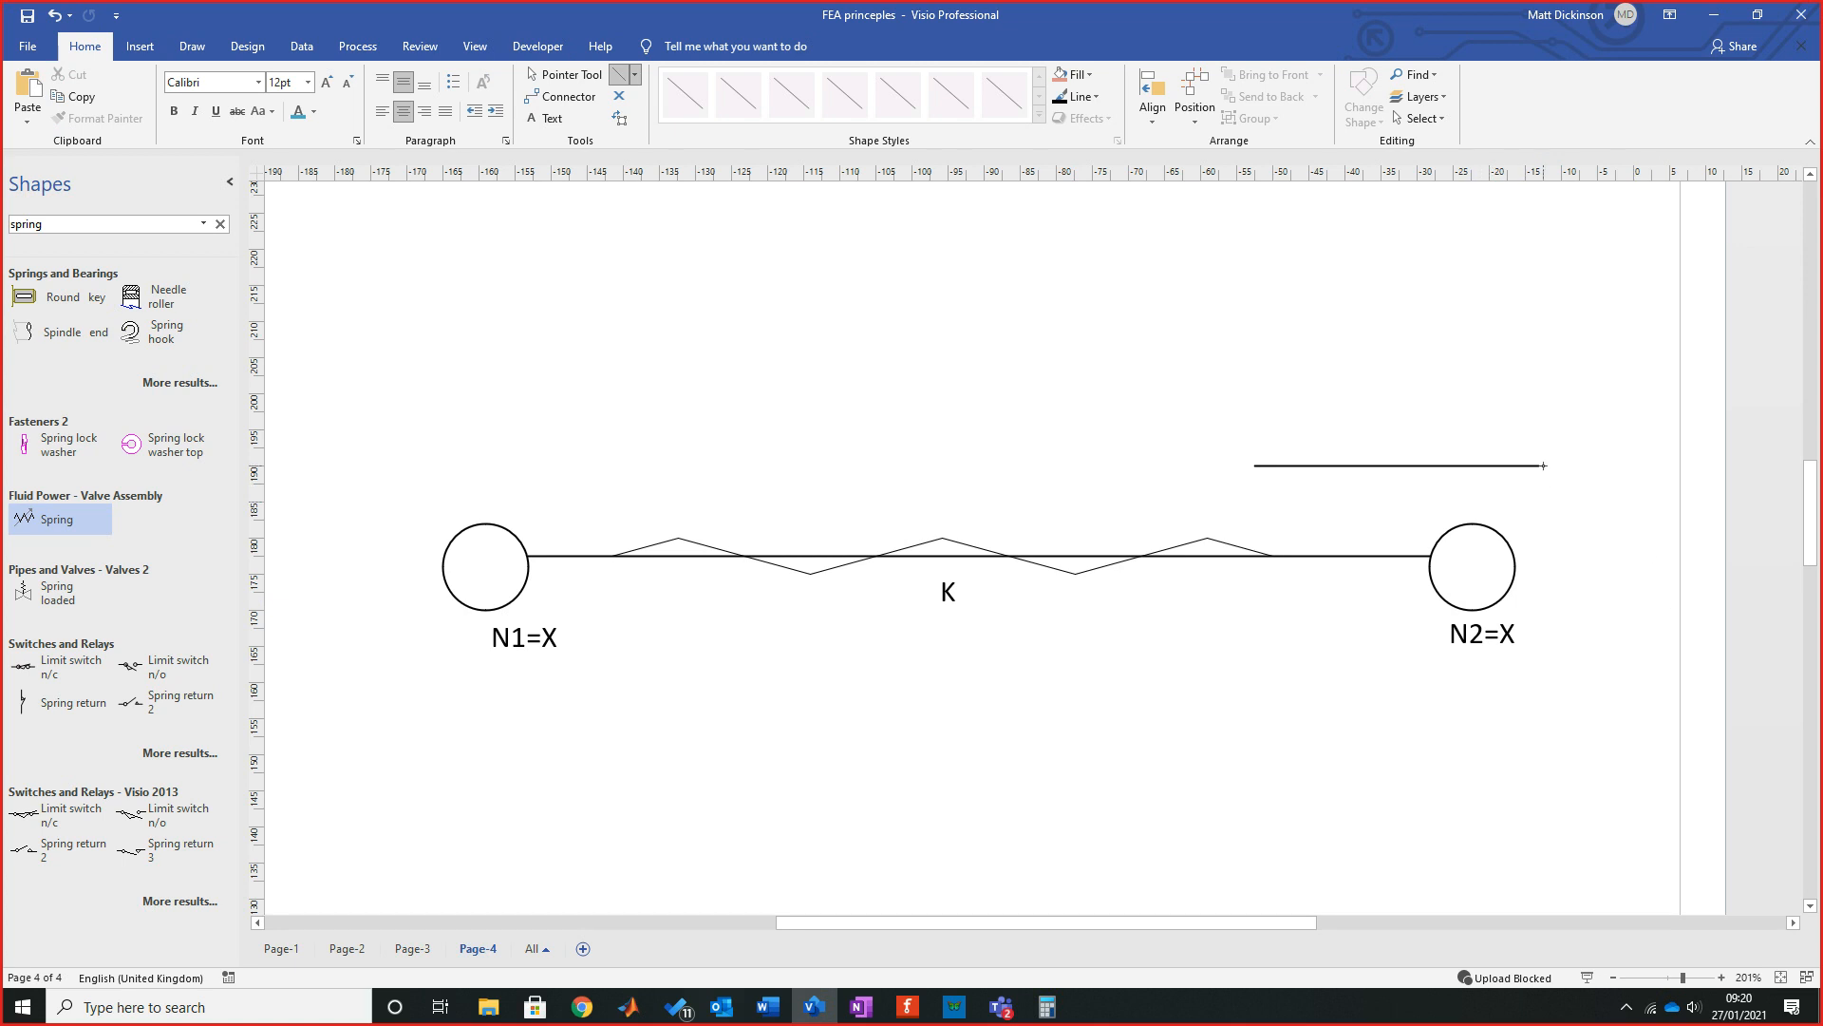
{"action": "left_click", "coordinate": [568, 75]}
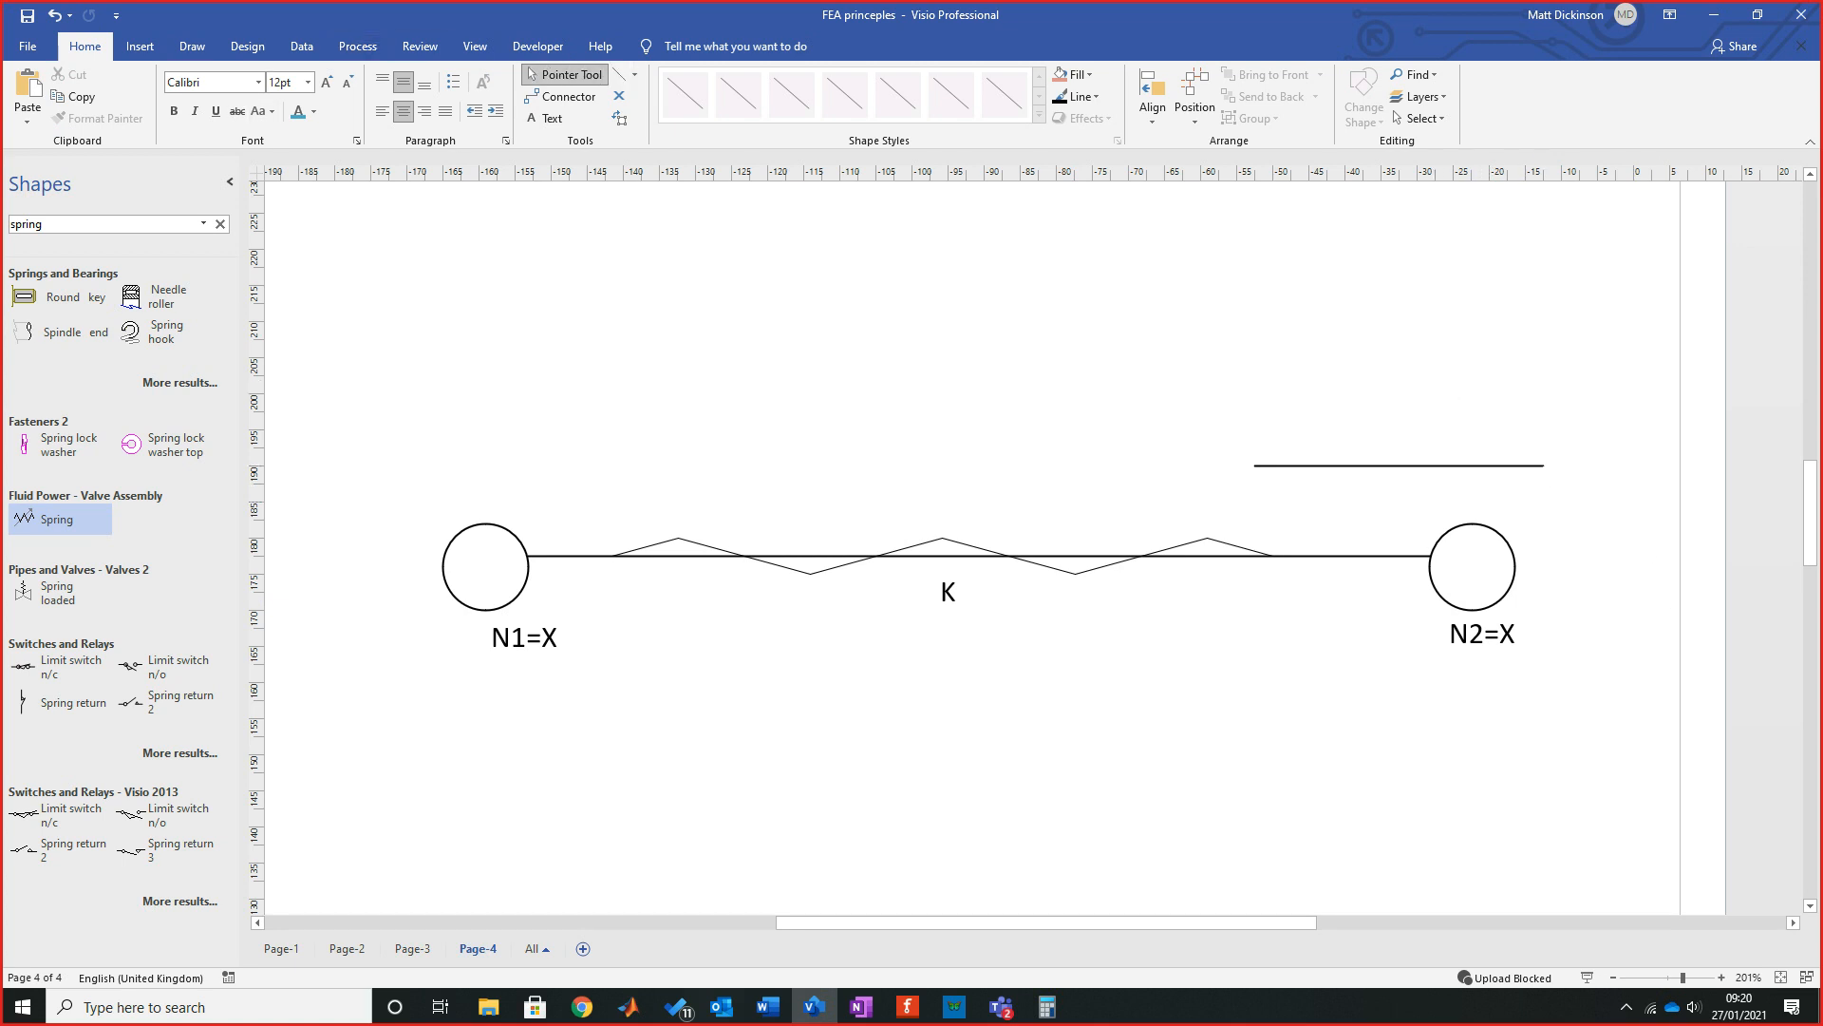
{"action": "left_click", "coordinate": [1399, 465]}
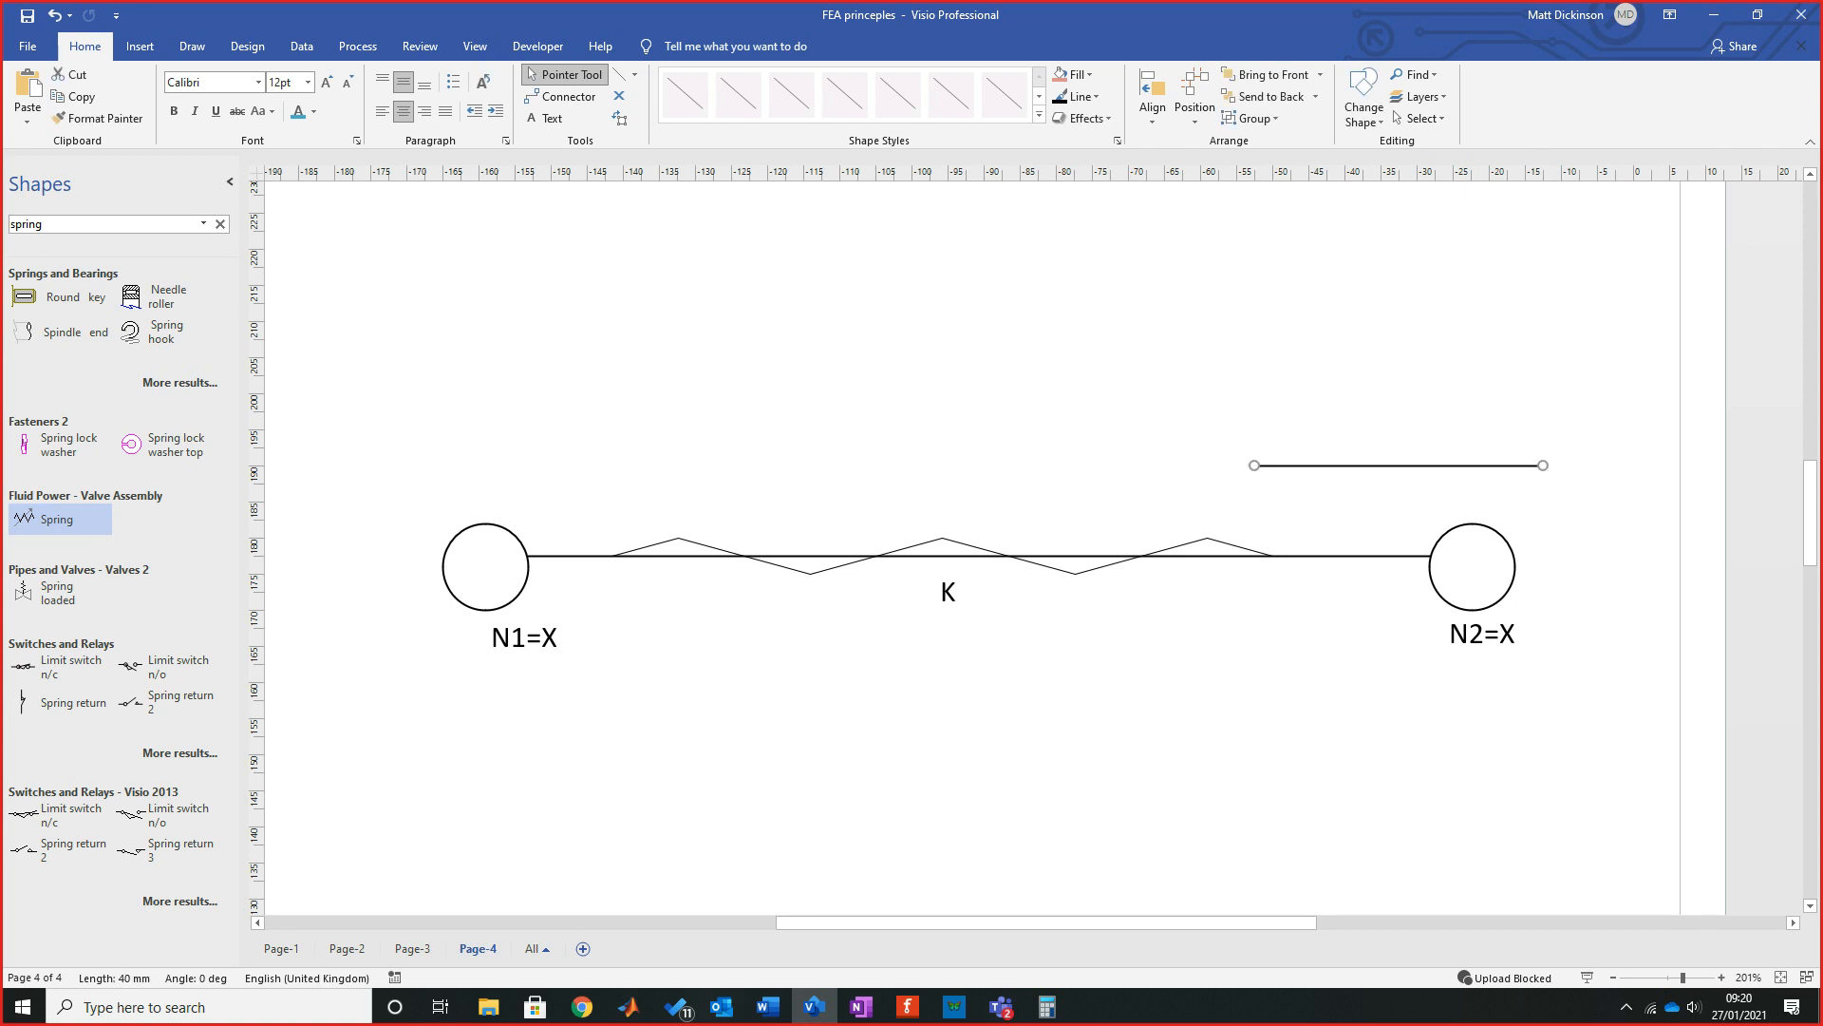
{"action": "key", "text": "Escape"}
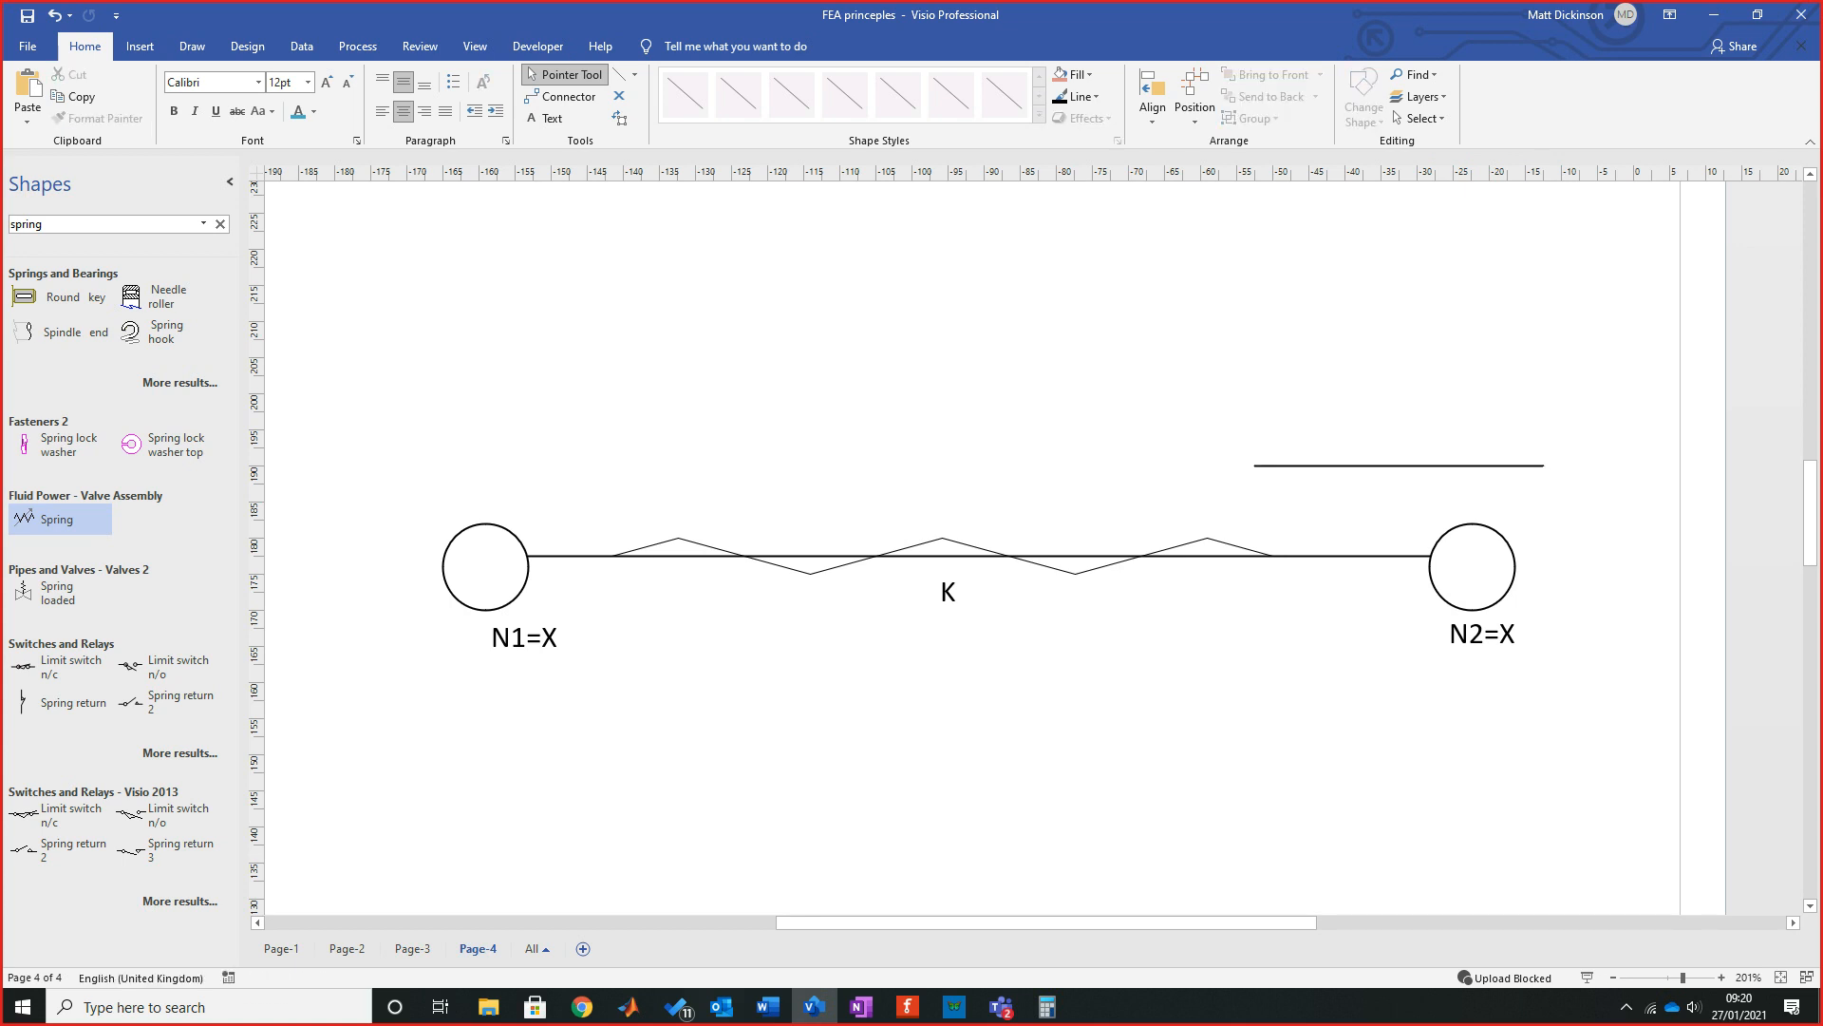
{"action": "left_click", "coordinate": [1398, 465]}
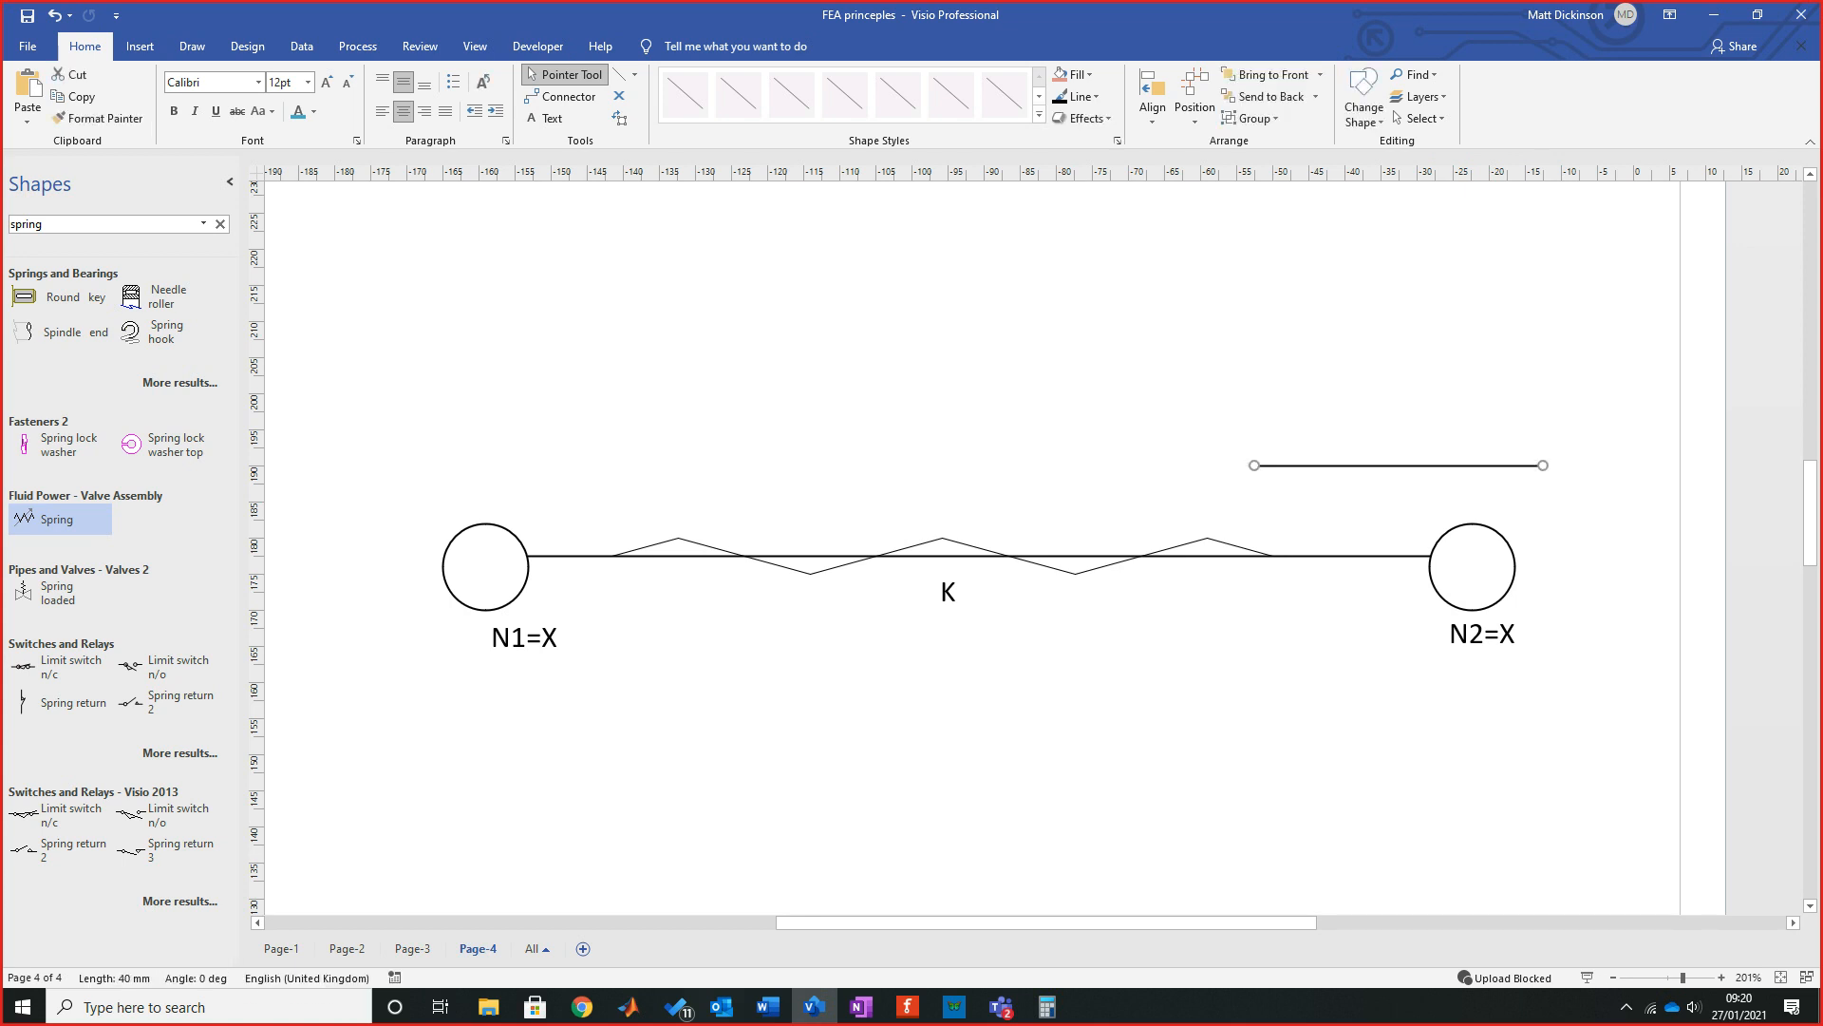
Search the shapes for "arrow".
{"action": "double_click", "coordinate": [28, 224]}
{"action": "type", "text": "arrow"}
{"action": "key", "text": "Return"}
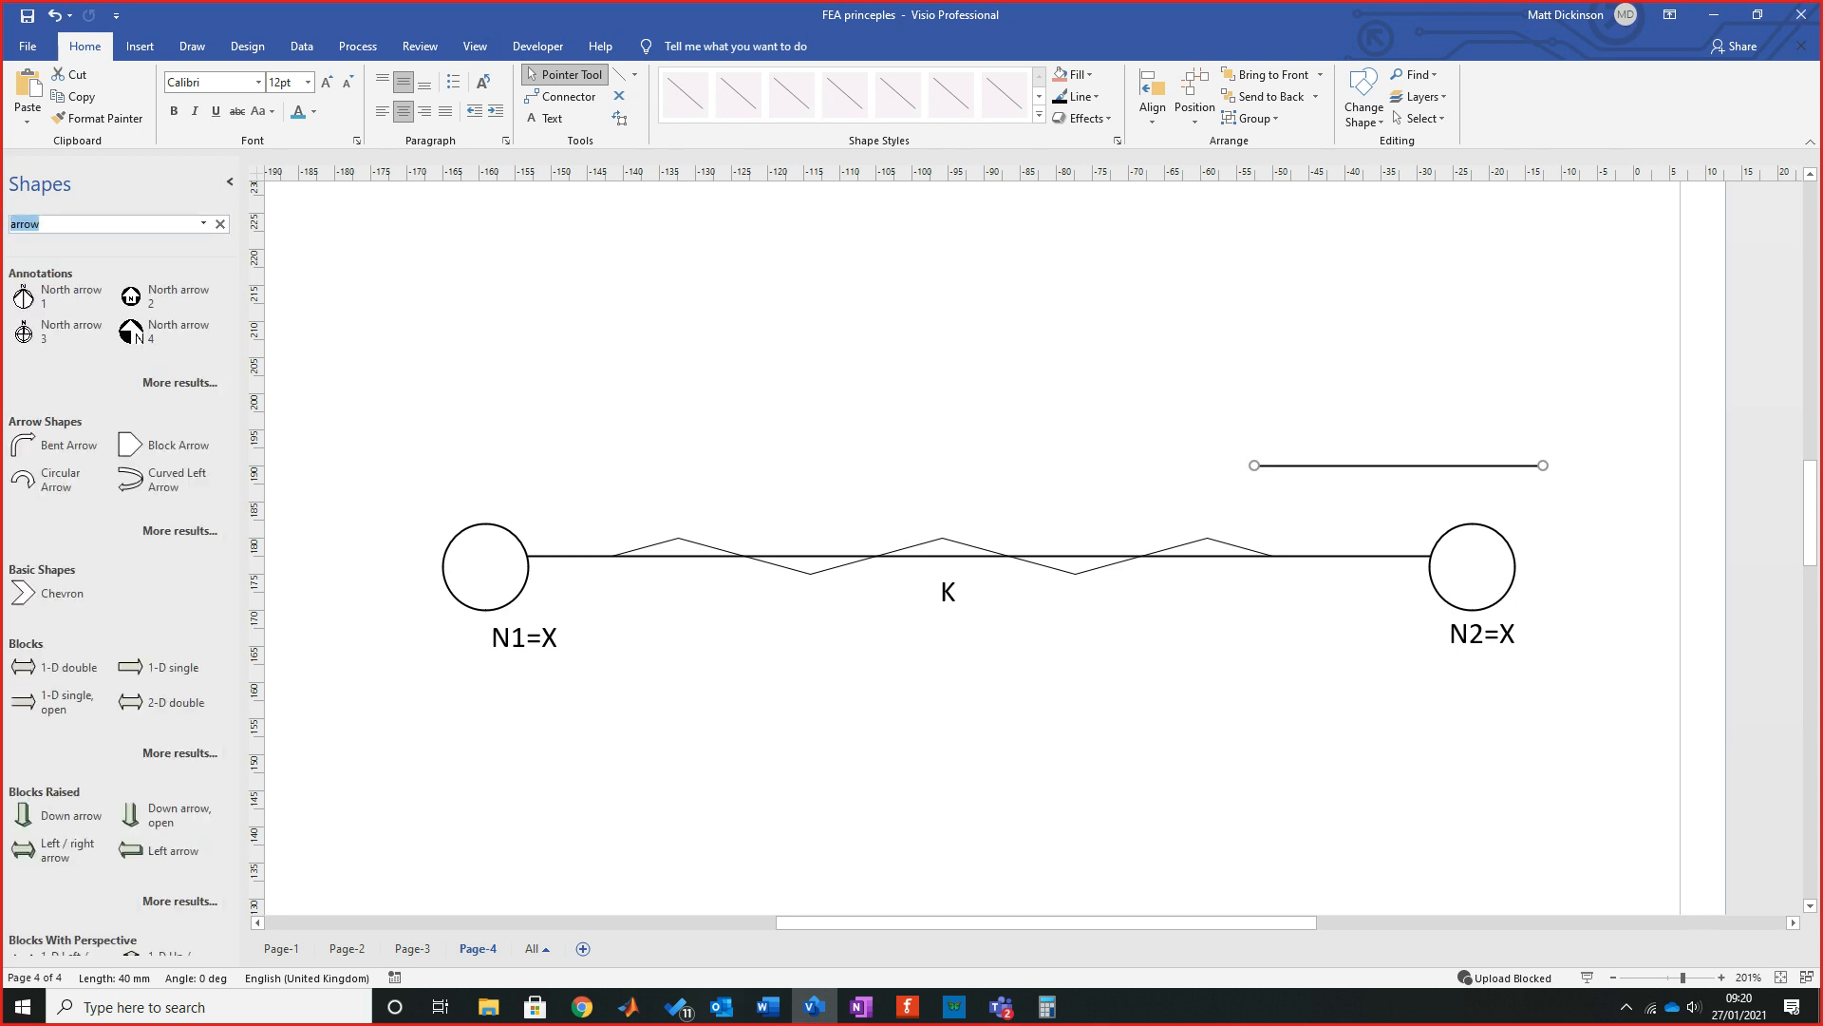
Duplicate the N2 circle and place the copy to its right, level with the original.
{"action": "left_click", "coordinate": [1472, 567]}
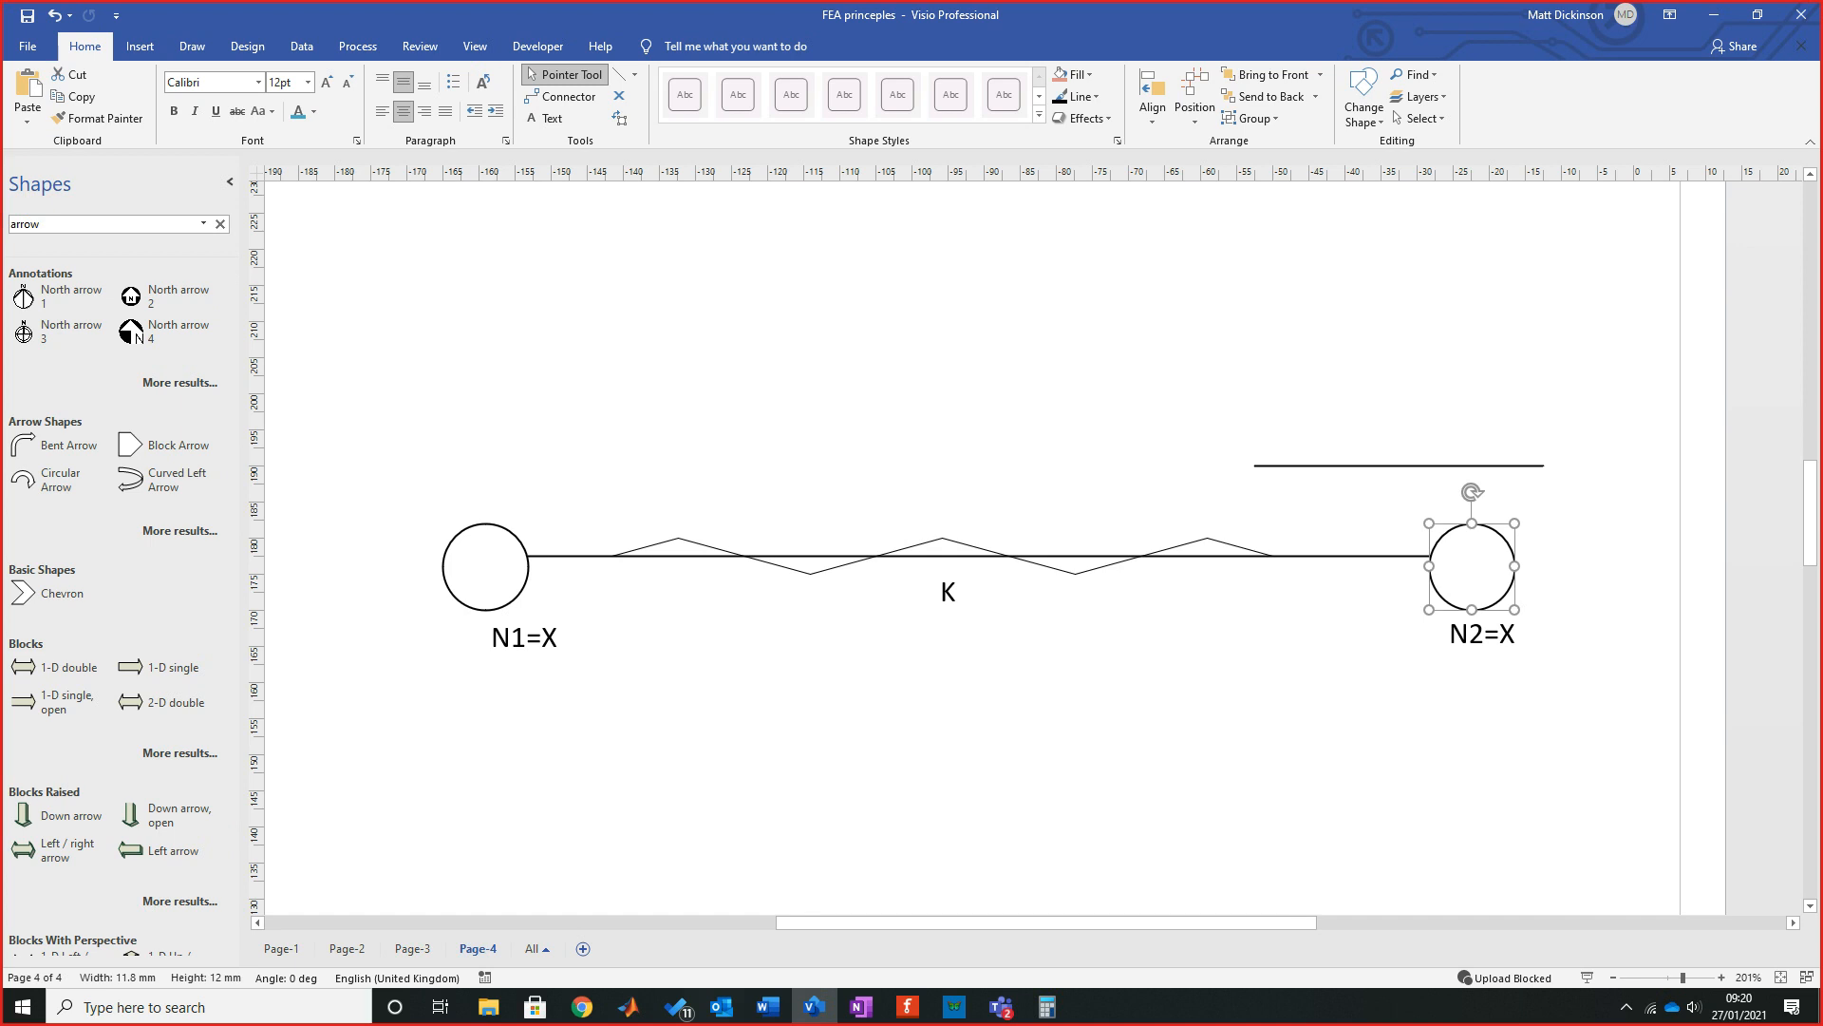
{"action": "right_click", "coordinate": [1506, 542]}
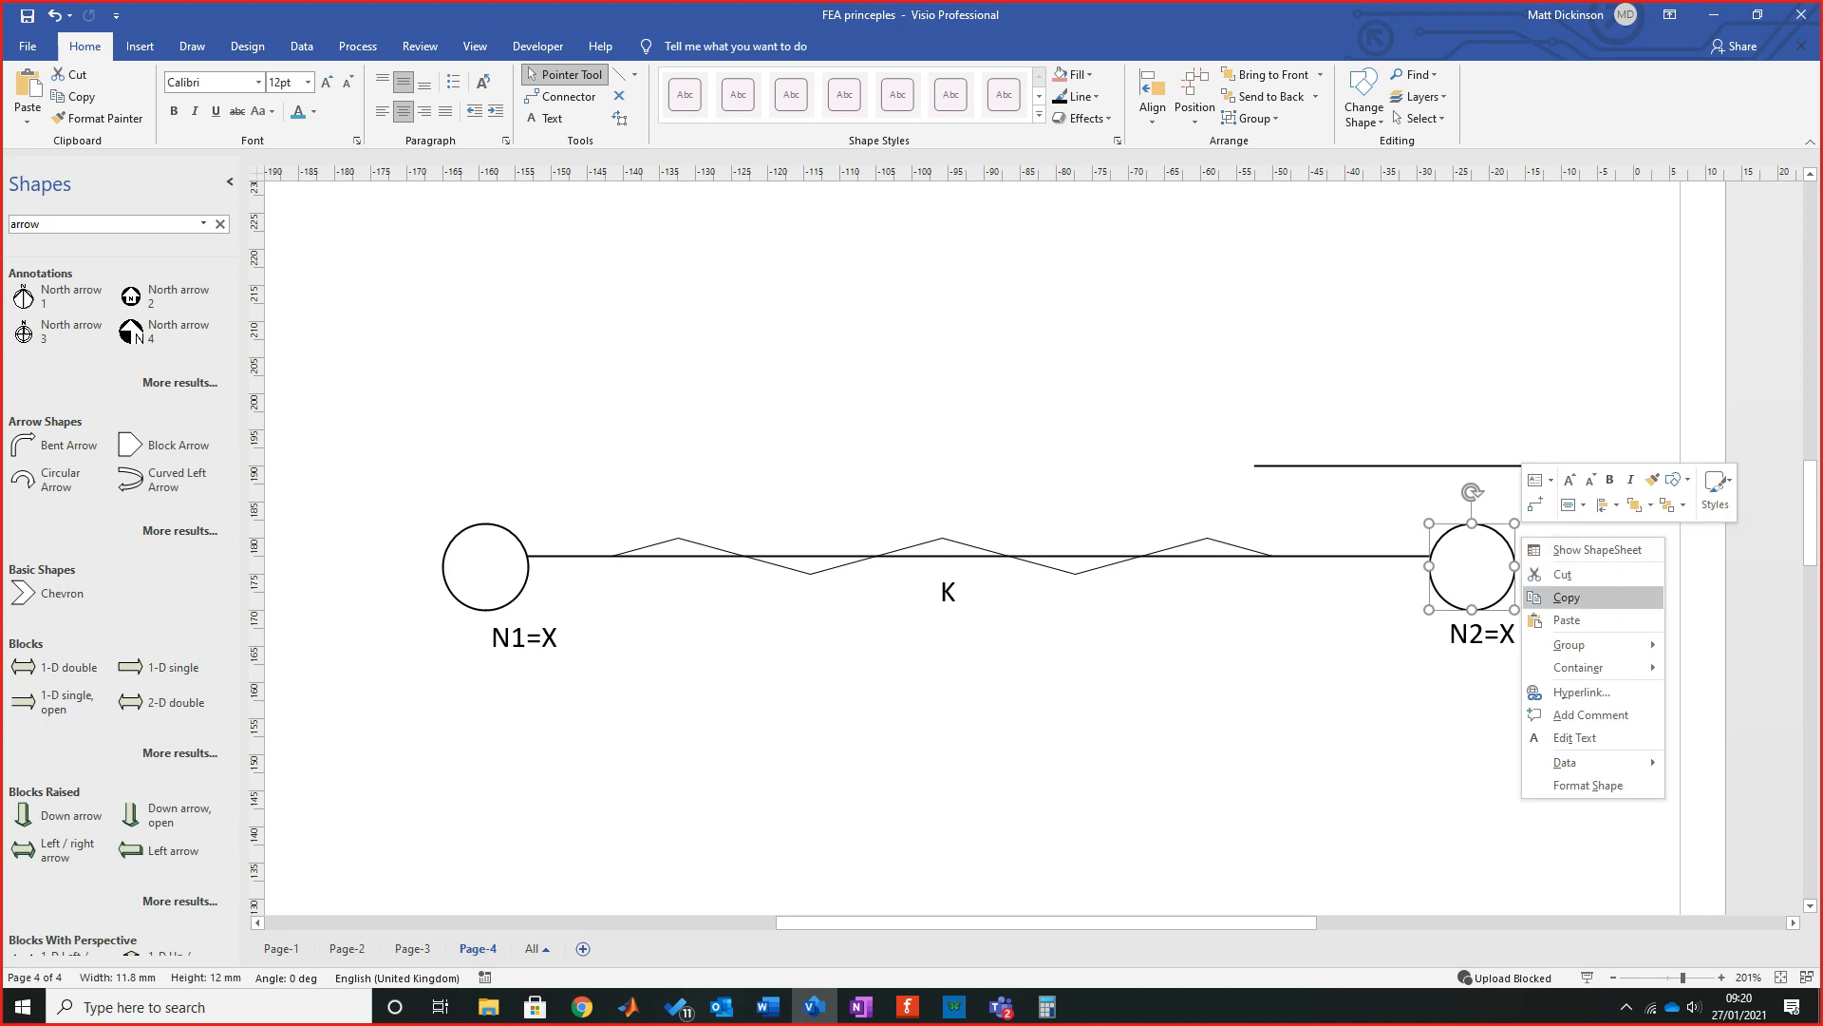
{"action": "left_click", "coordinate": [1565, 599]}
{"action": "right_click", "coordinate": [1614, 548]}
{"action": "left_click", "coordinate": [1660, 631]}
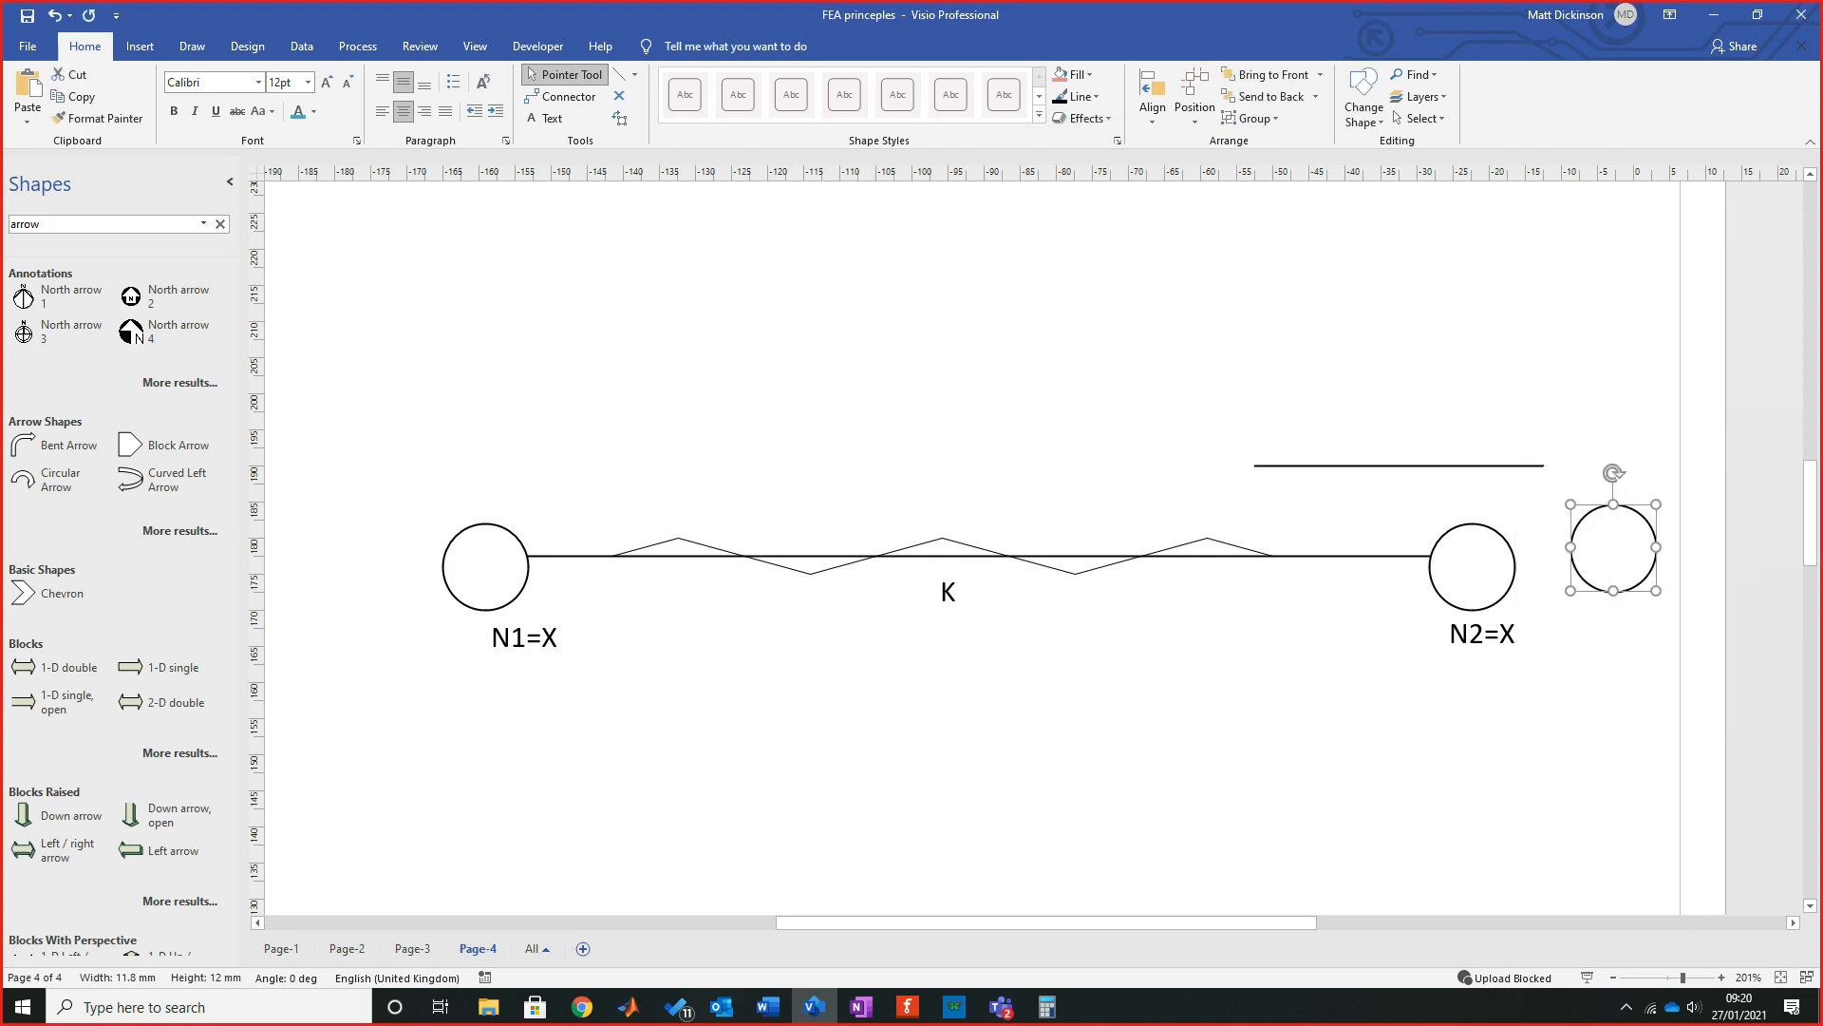
{"action": "left_click_drag", "start_coordinate": [1613, 547], "coordinate": [1622, 567]}
{"action": "key", "text": "Escape"}
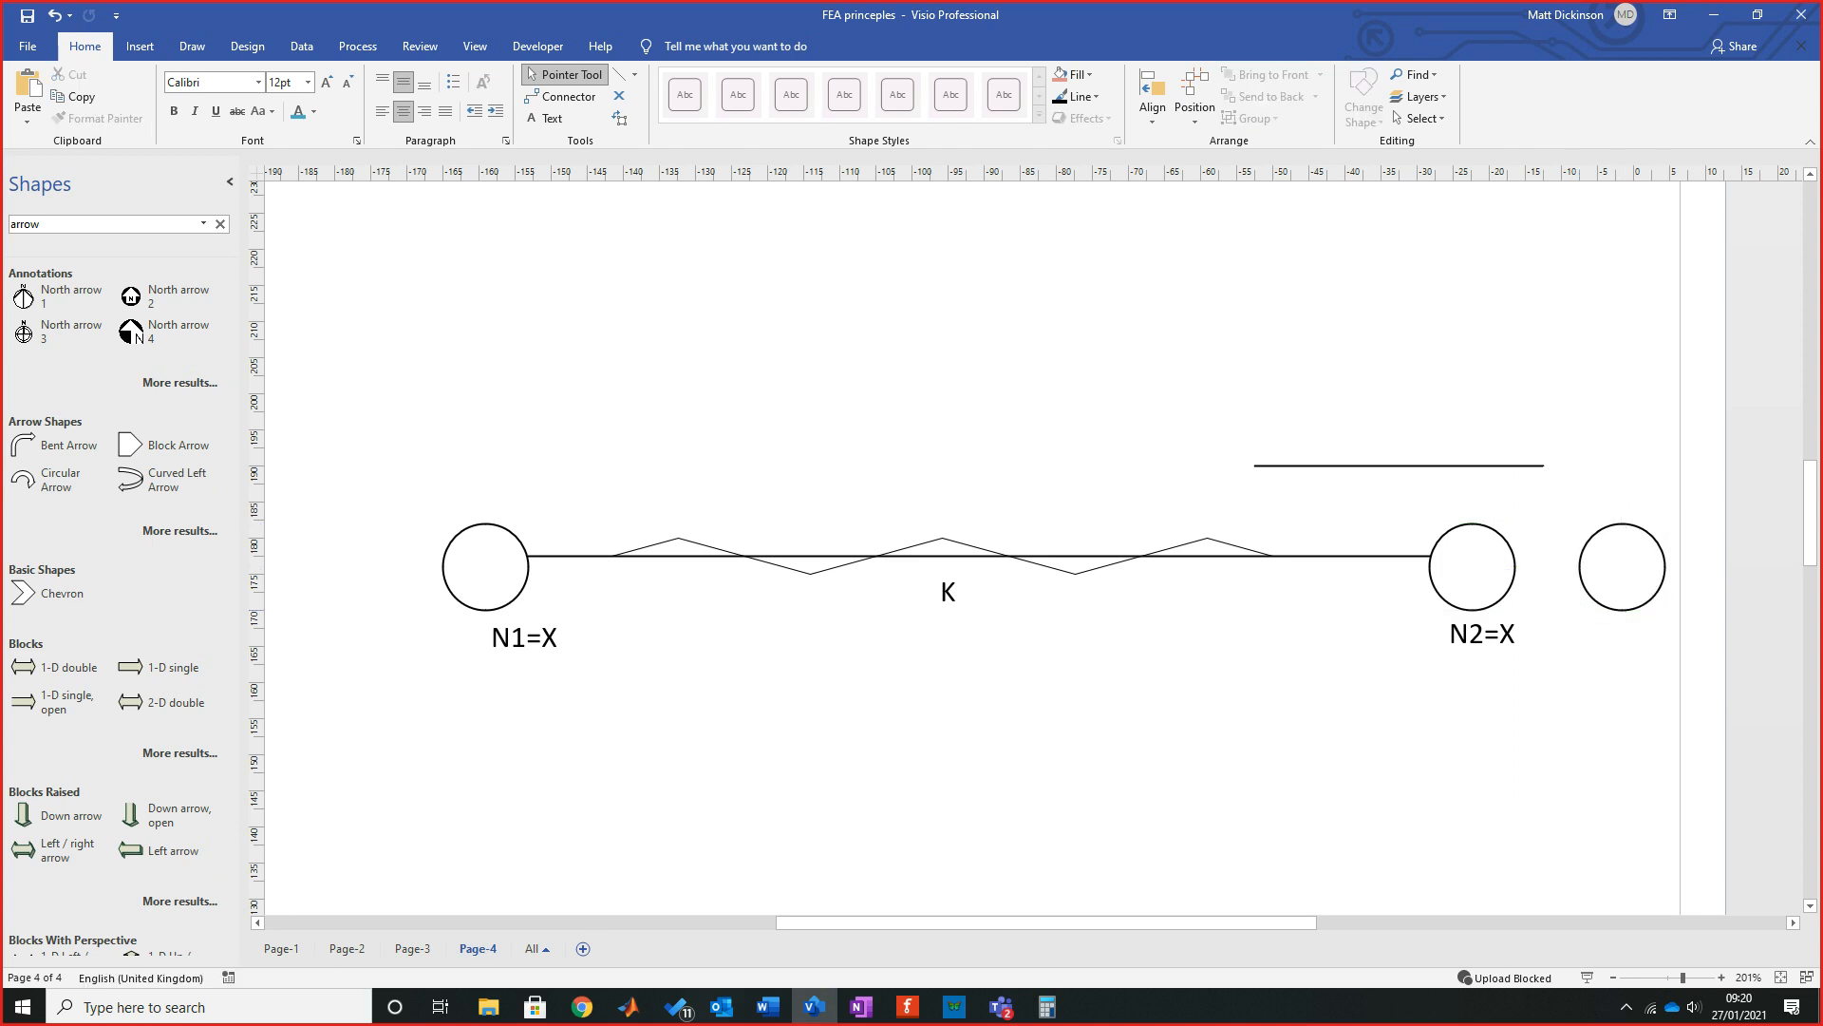
Extend the connecting line to the duplicate circle, about 146 mm long, and stretch the spring towards N2 to about 111 mm.
{"action": "left_click", "coordinate": [1358, 556]}
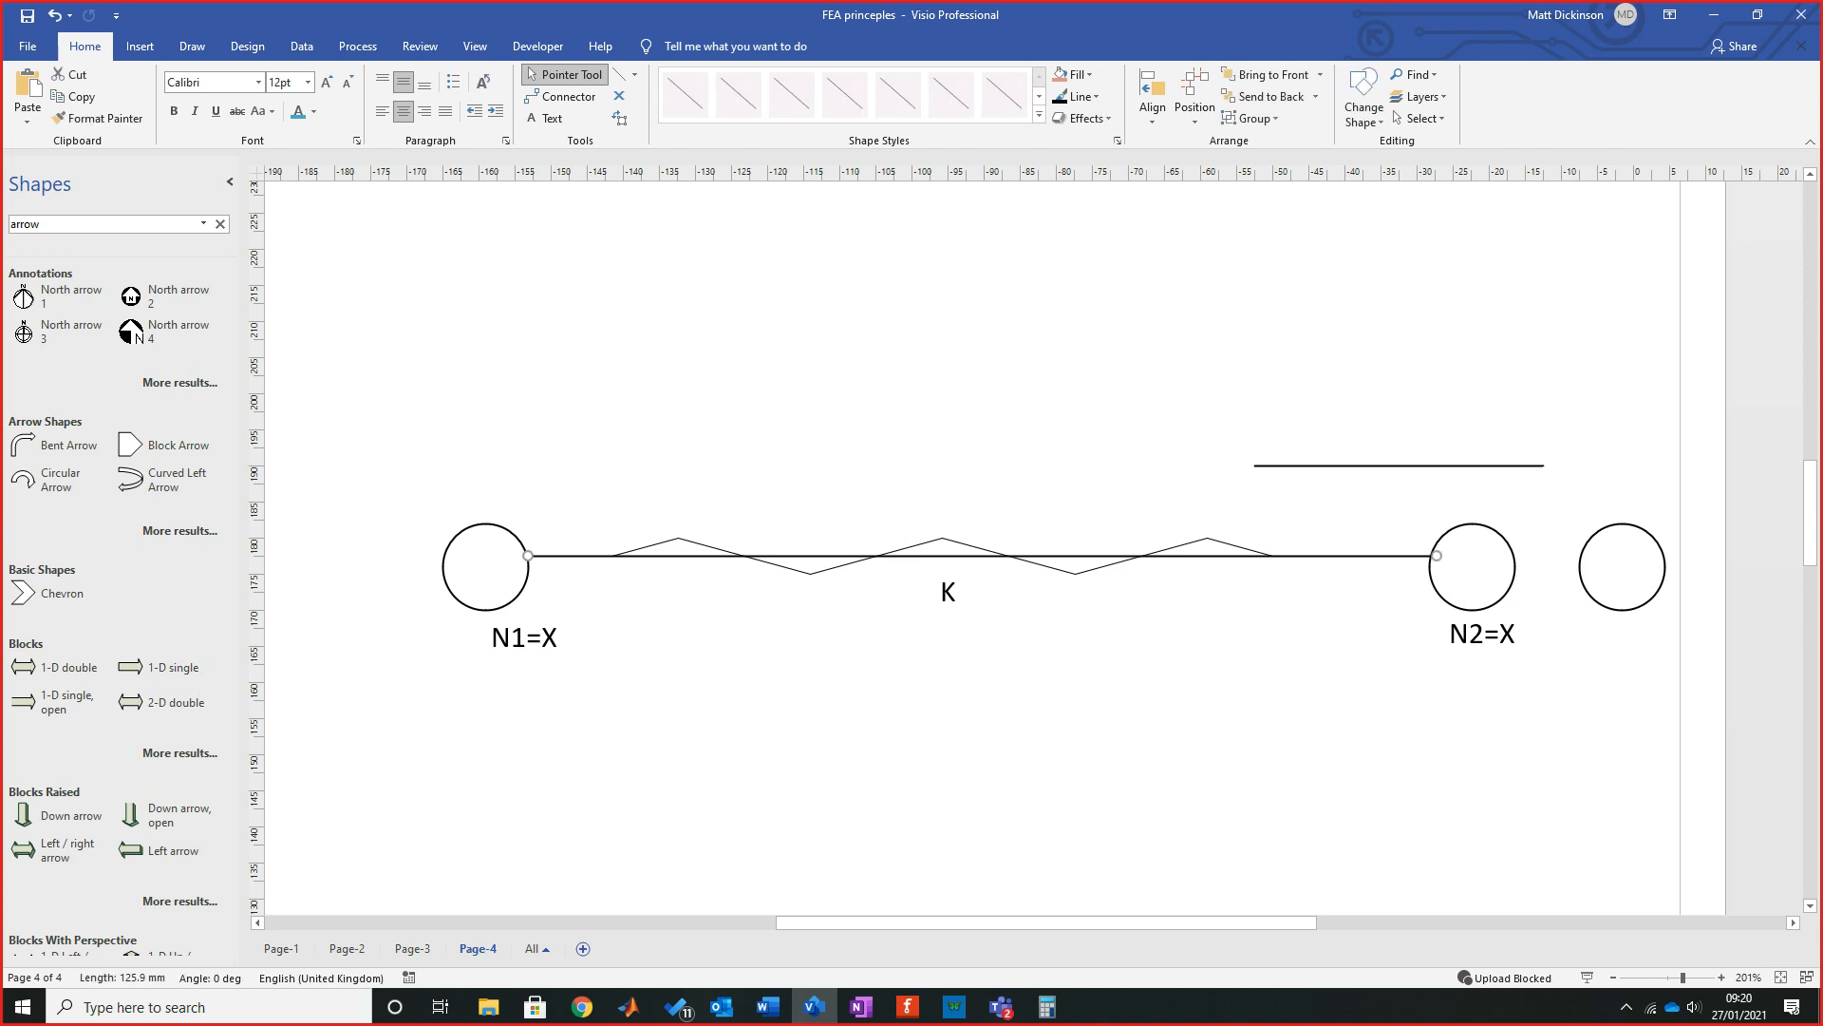
{"action": "left_click_drag", "start_coordinate": [1436, 555], "coordinate": [1580, 556]}
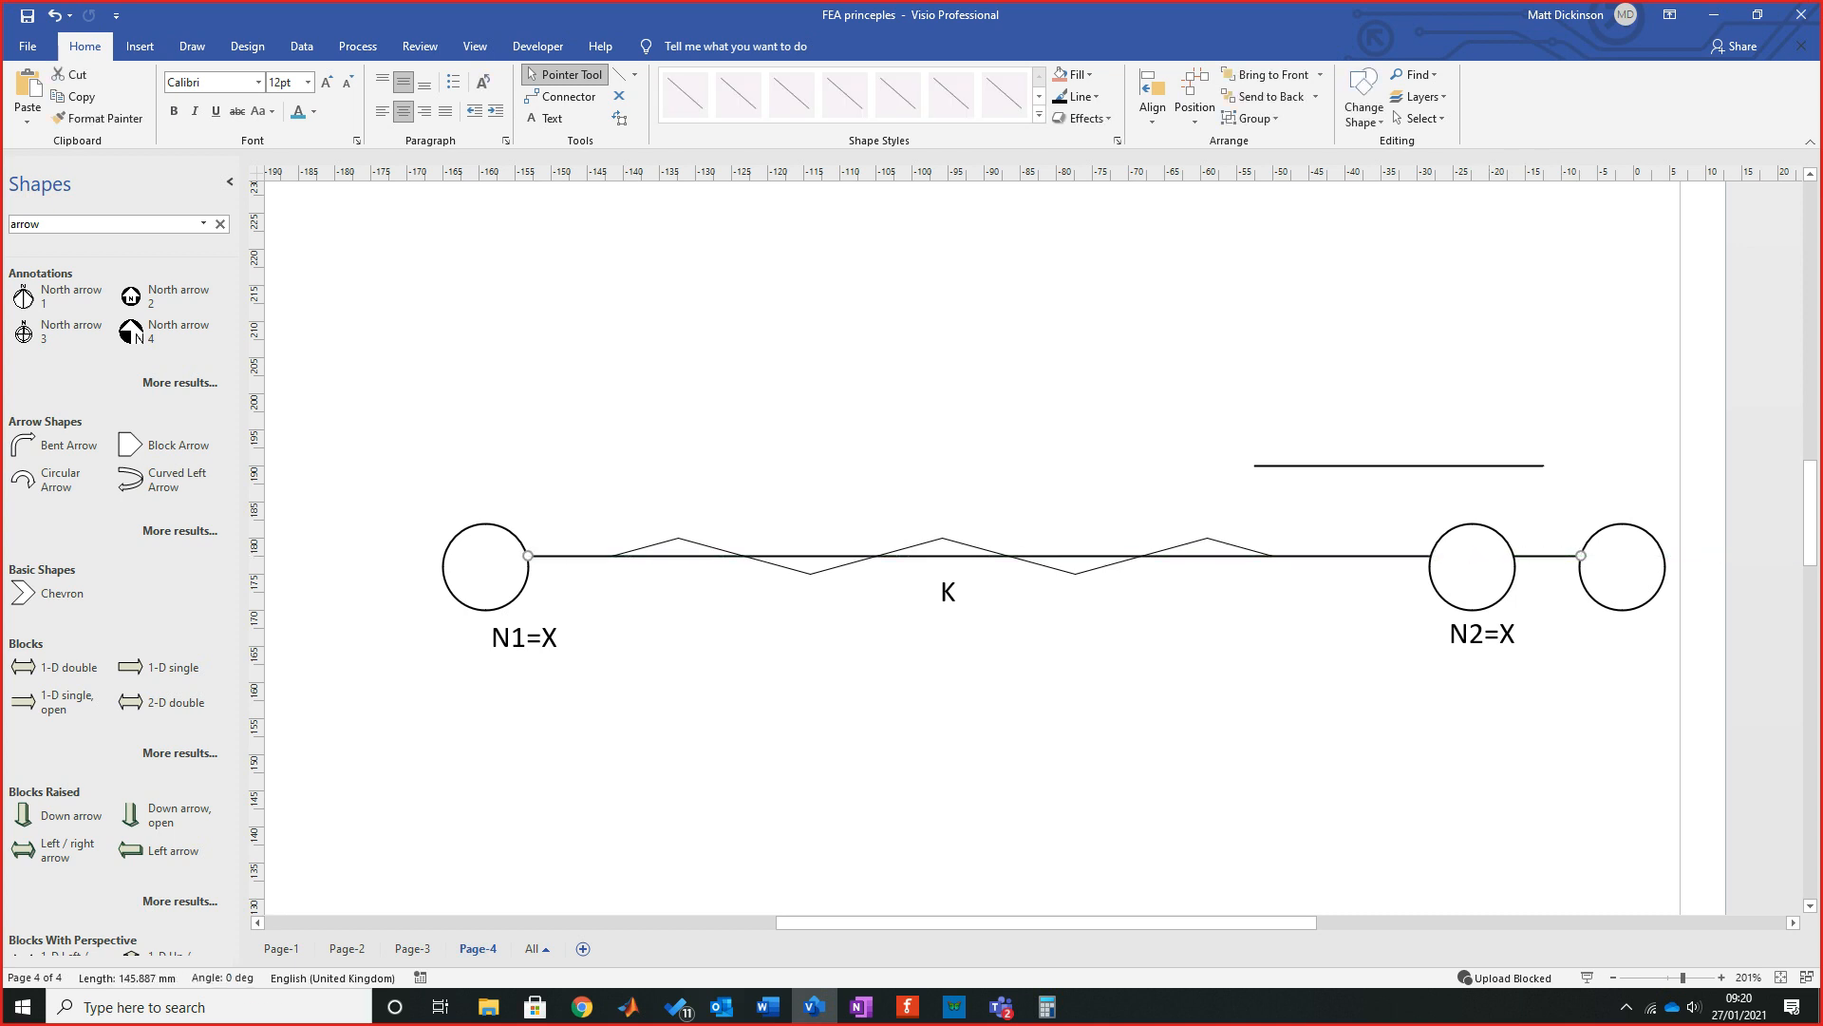
{"action": "left_click", "coordinate": [1207, 539]}
{"action": "left_click_drag", "start_coordinate": [1272, 555], "coordinate": [1412, 555]}
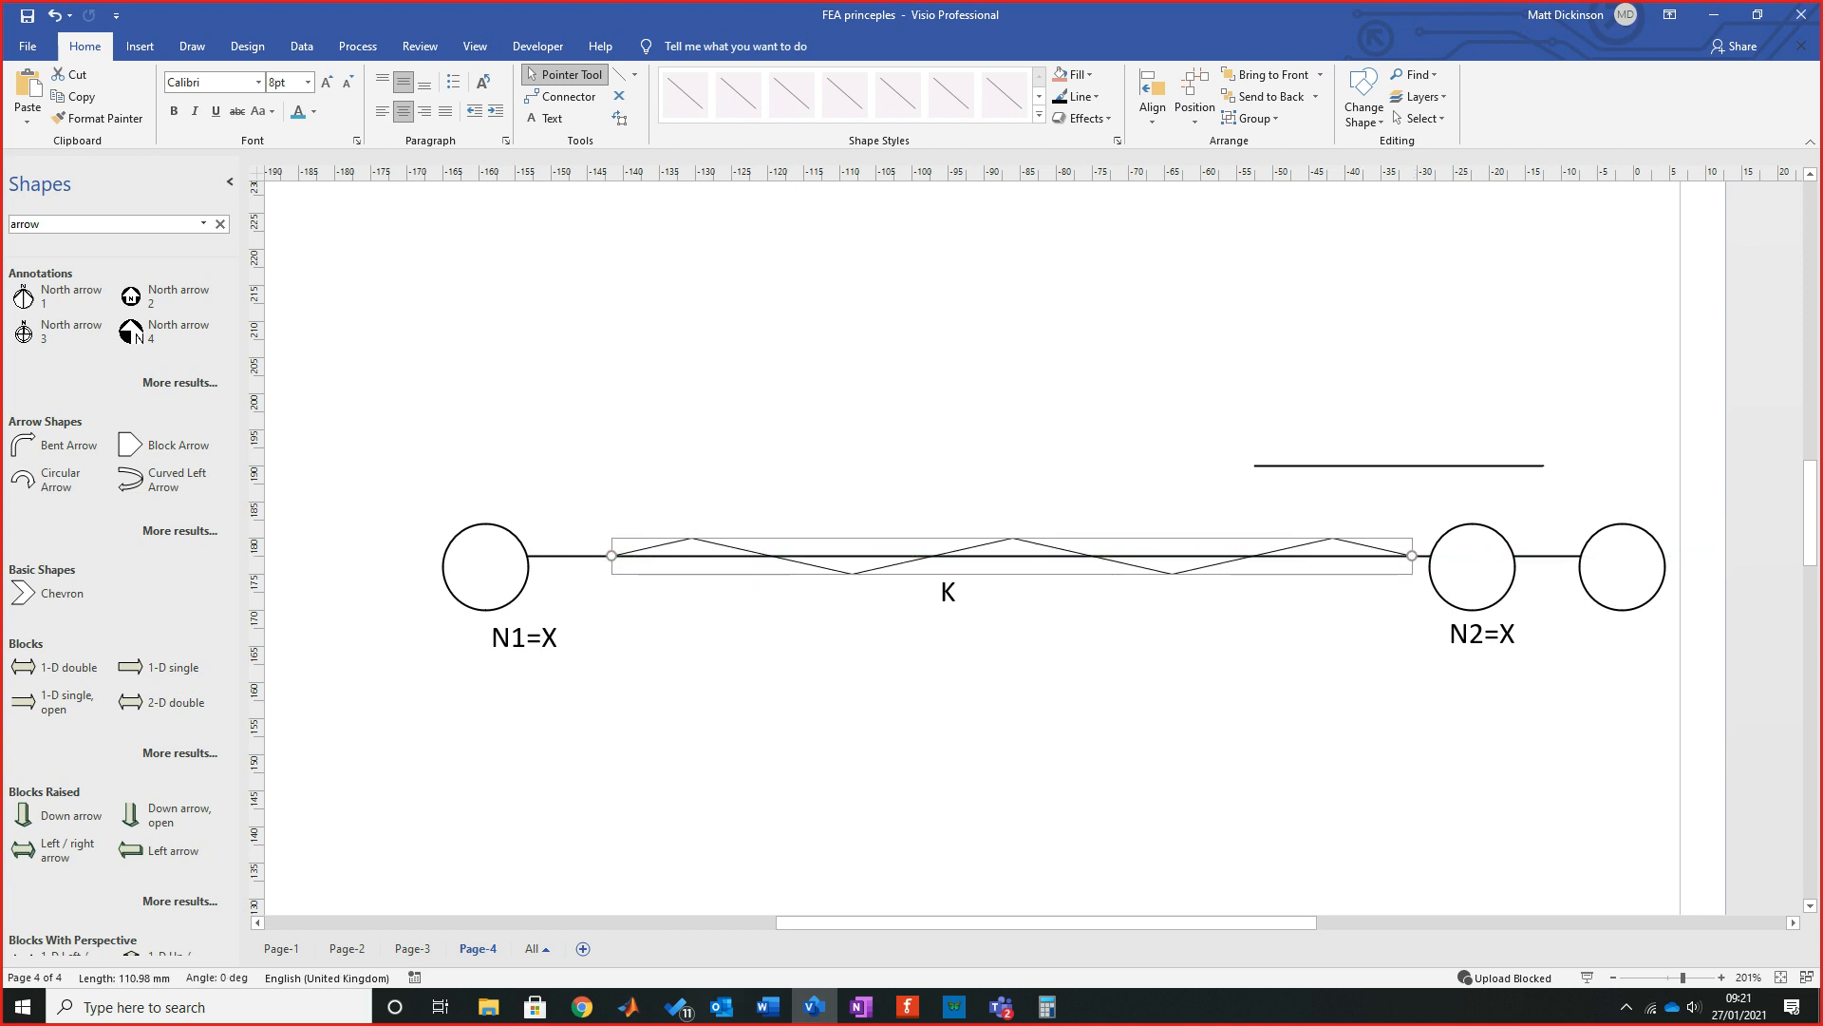
{"action": "key", "text": "Escape"}
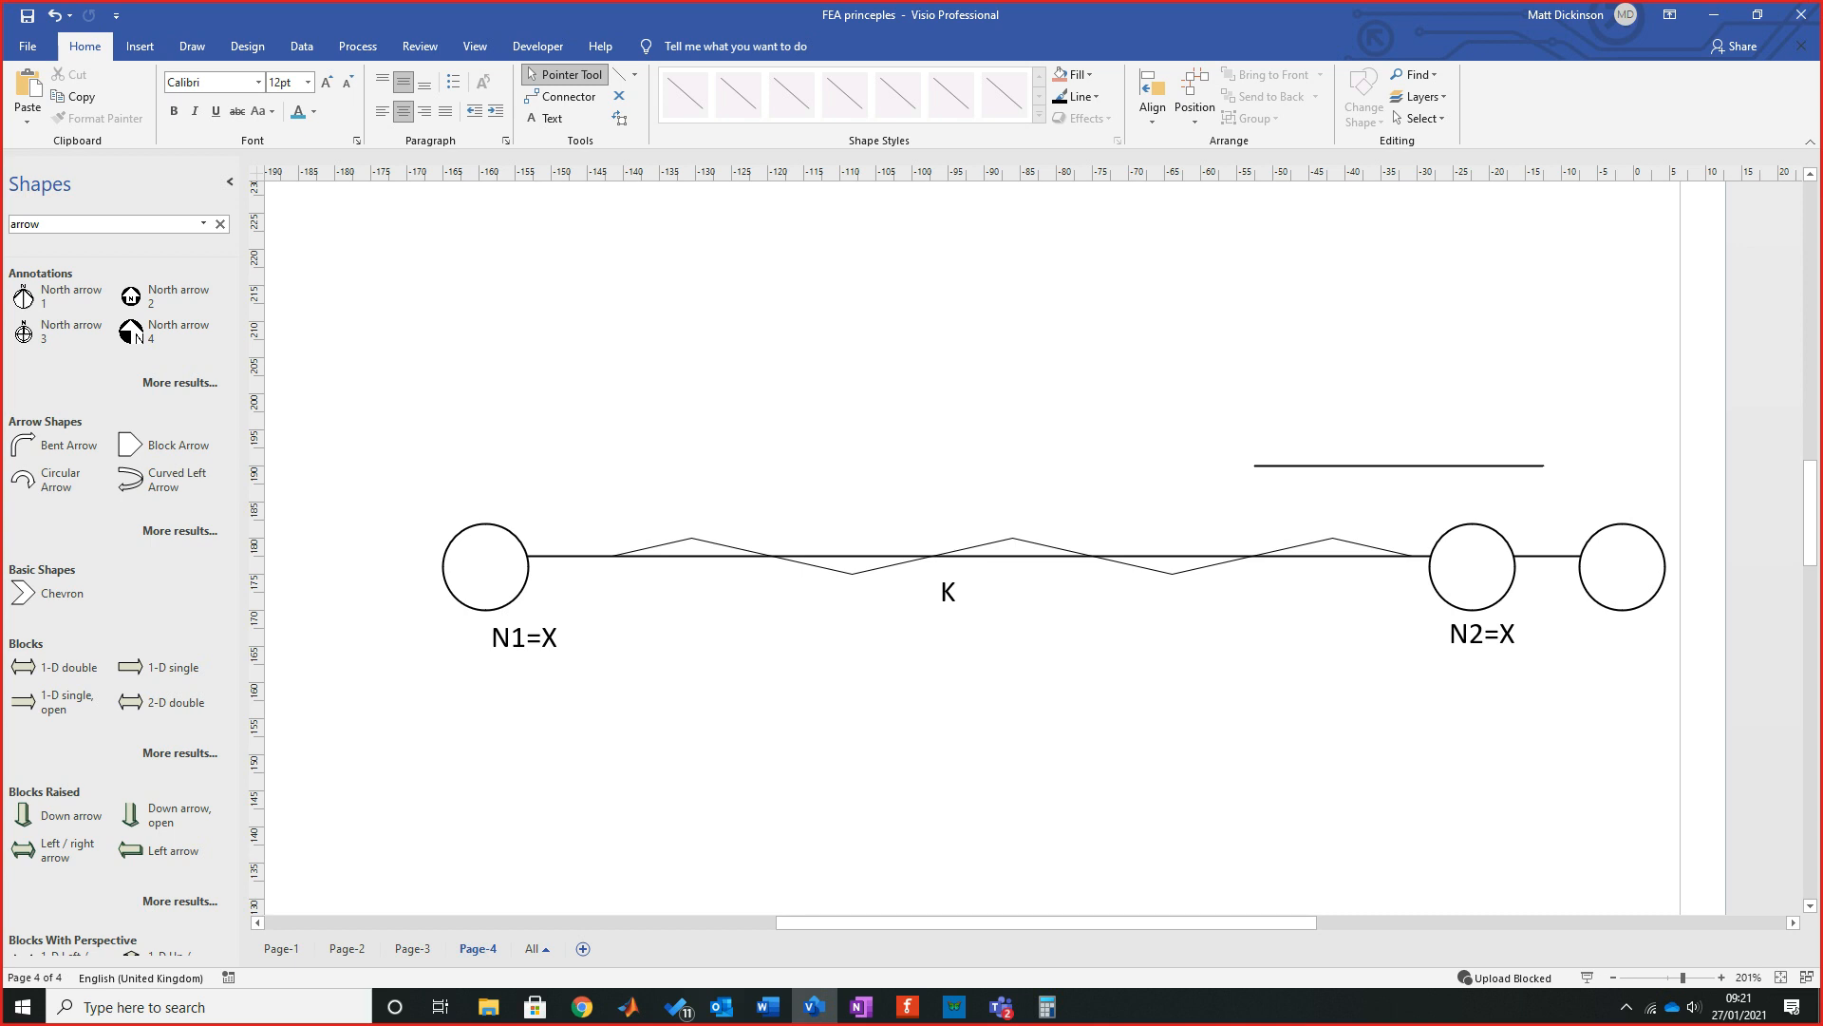
{"action": "left_click", "coordinate": [948, 592]}
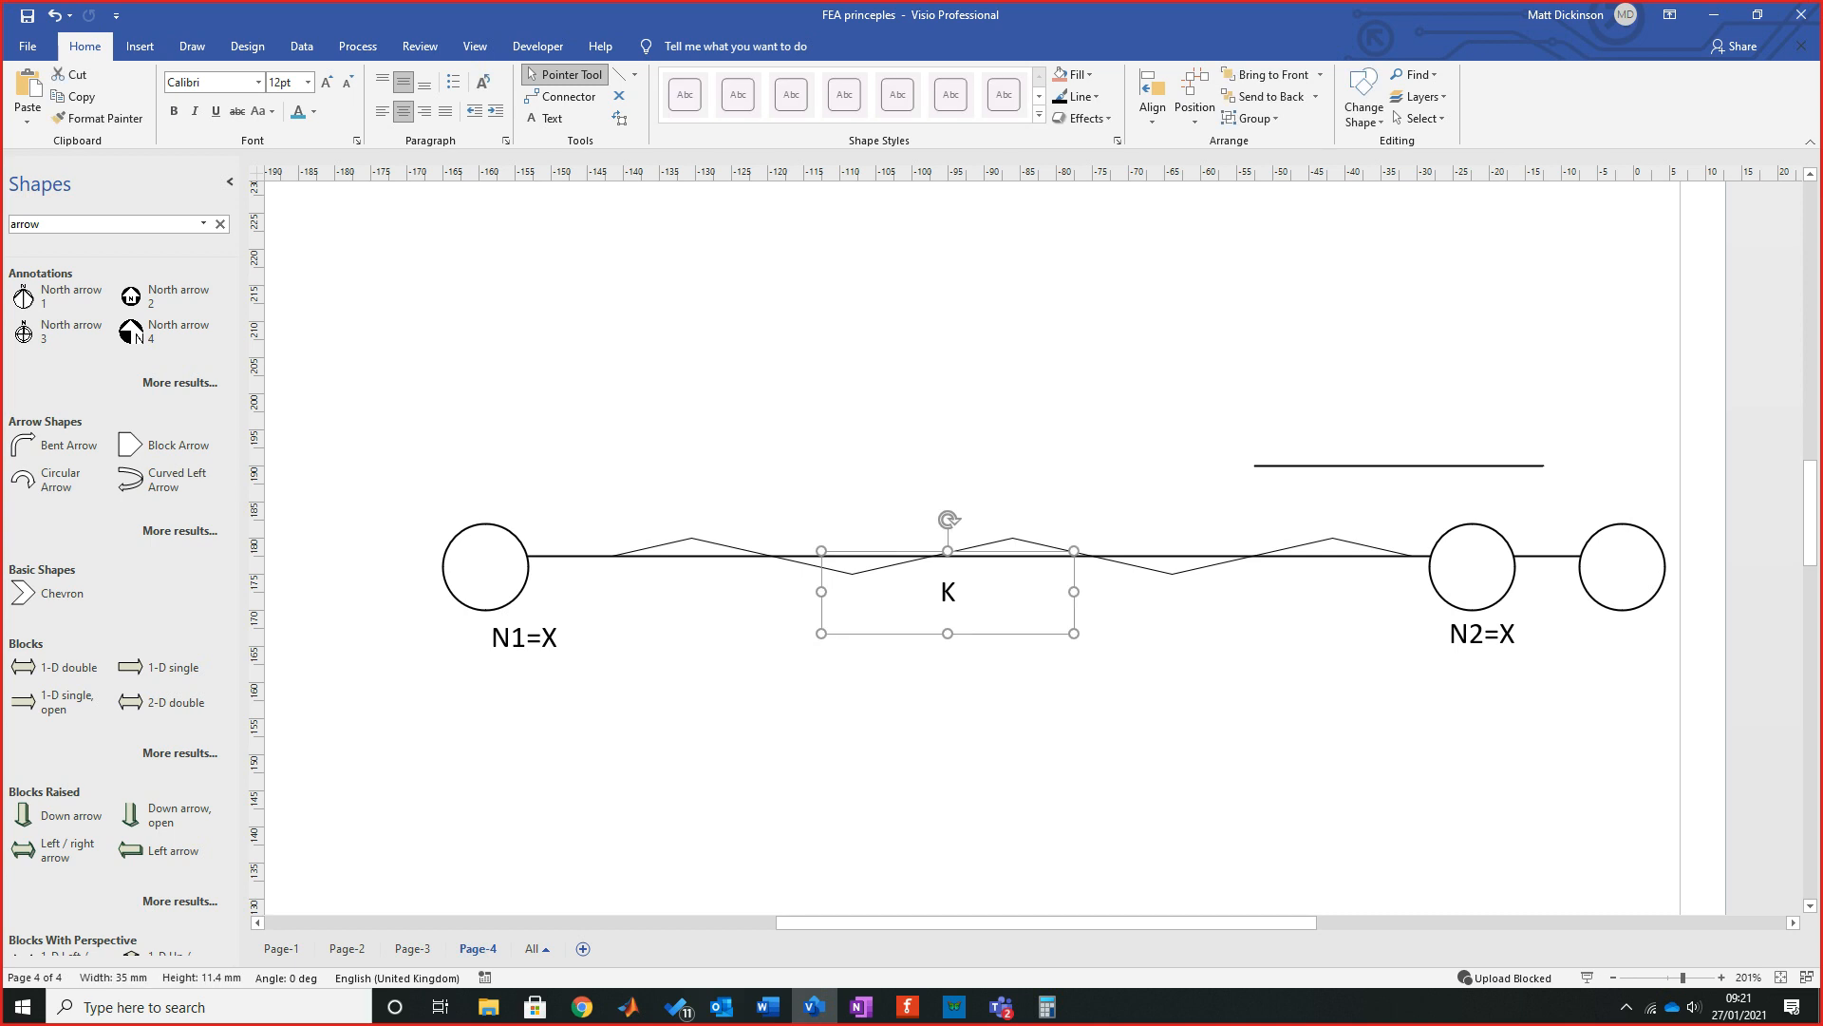
{"action": "key", "text": "Escape"}
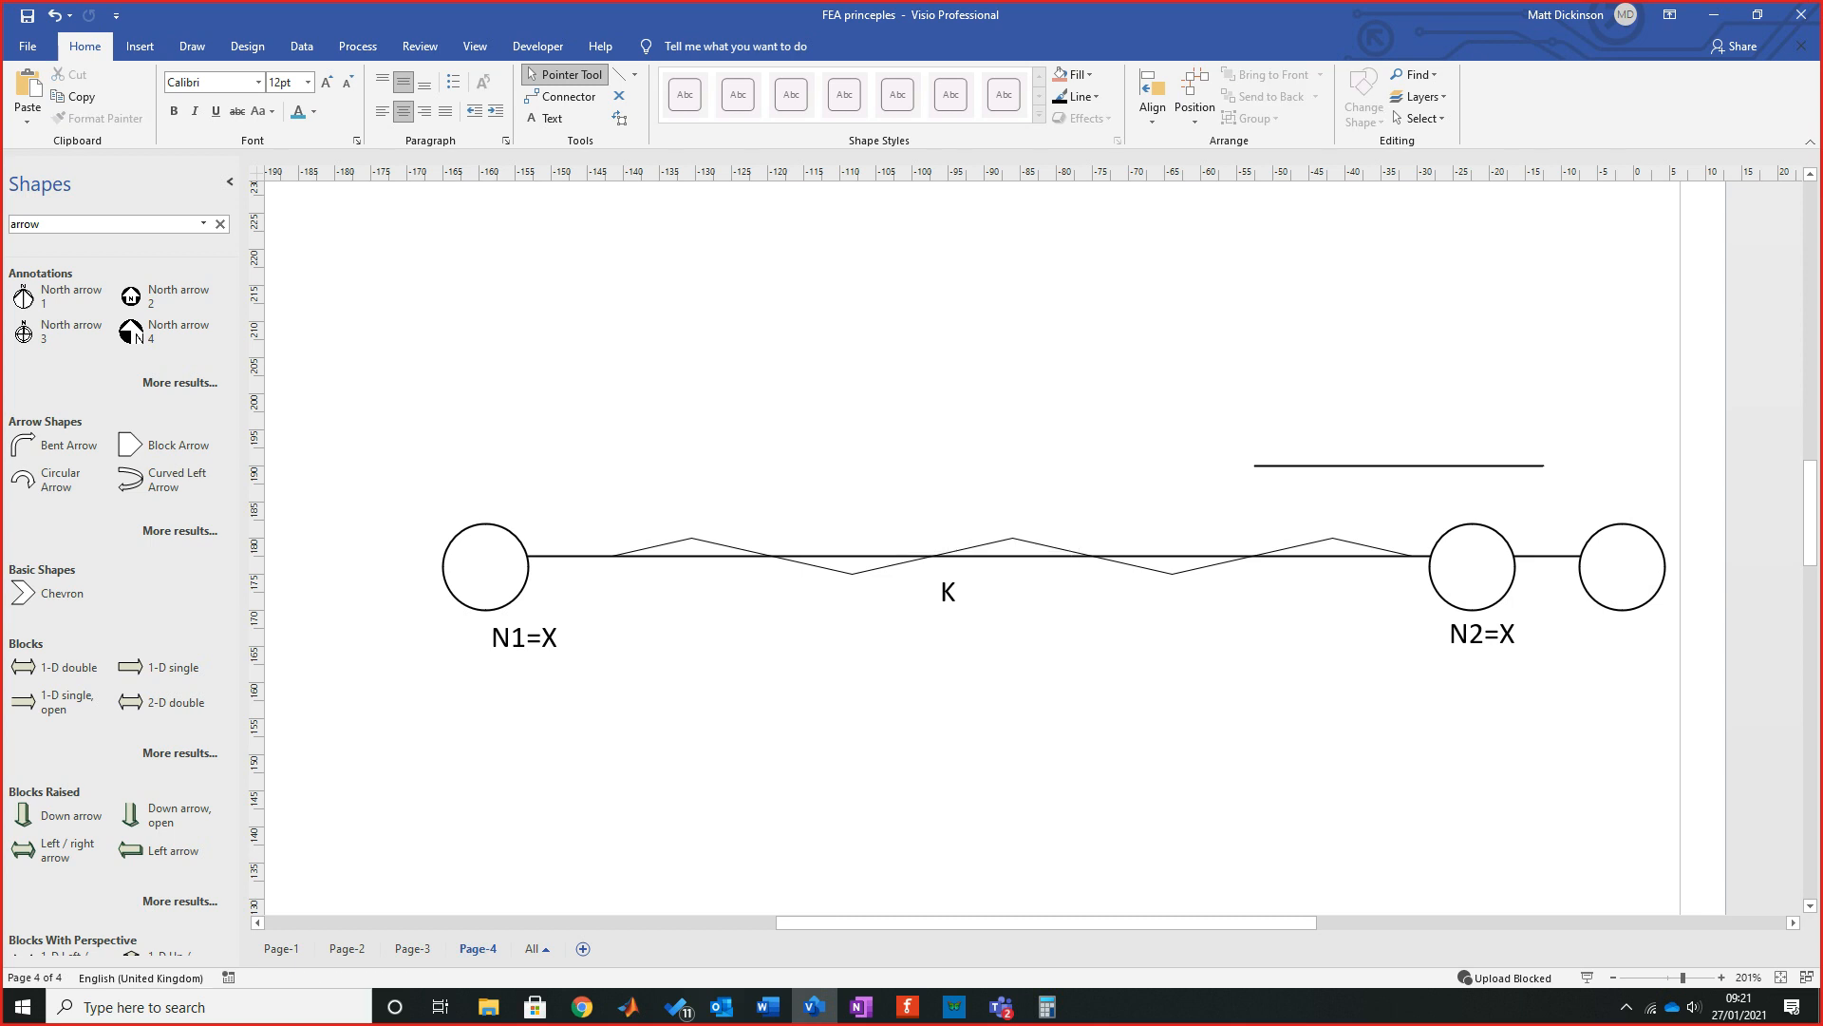
Draw two short vertical lines, one below the N2 label and one below the duplicate circle.
{"action": "left_click", "coordinate": [619, 74]}
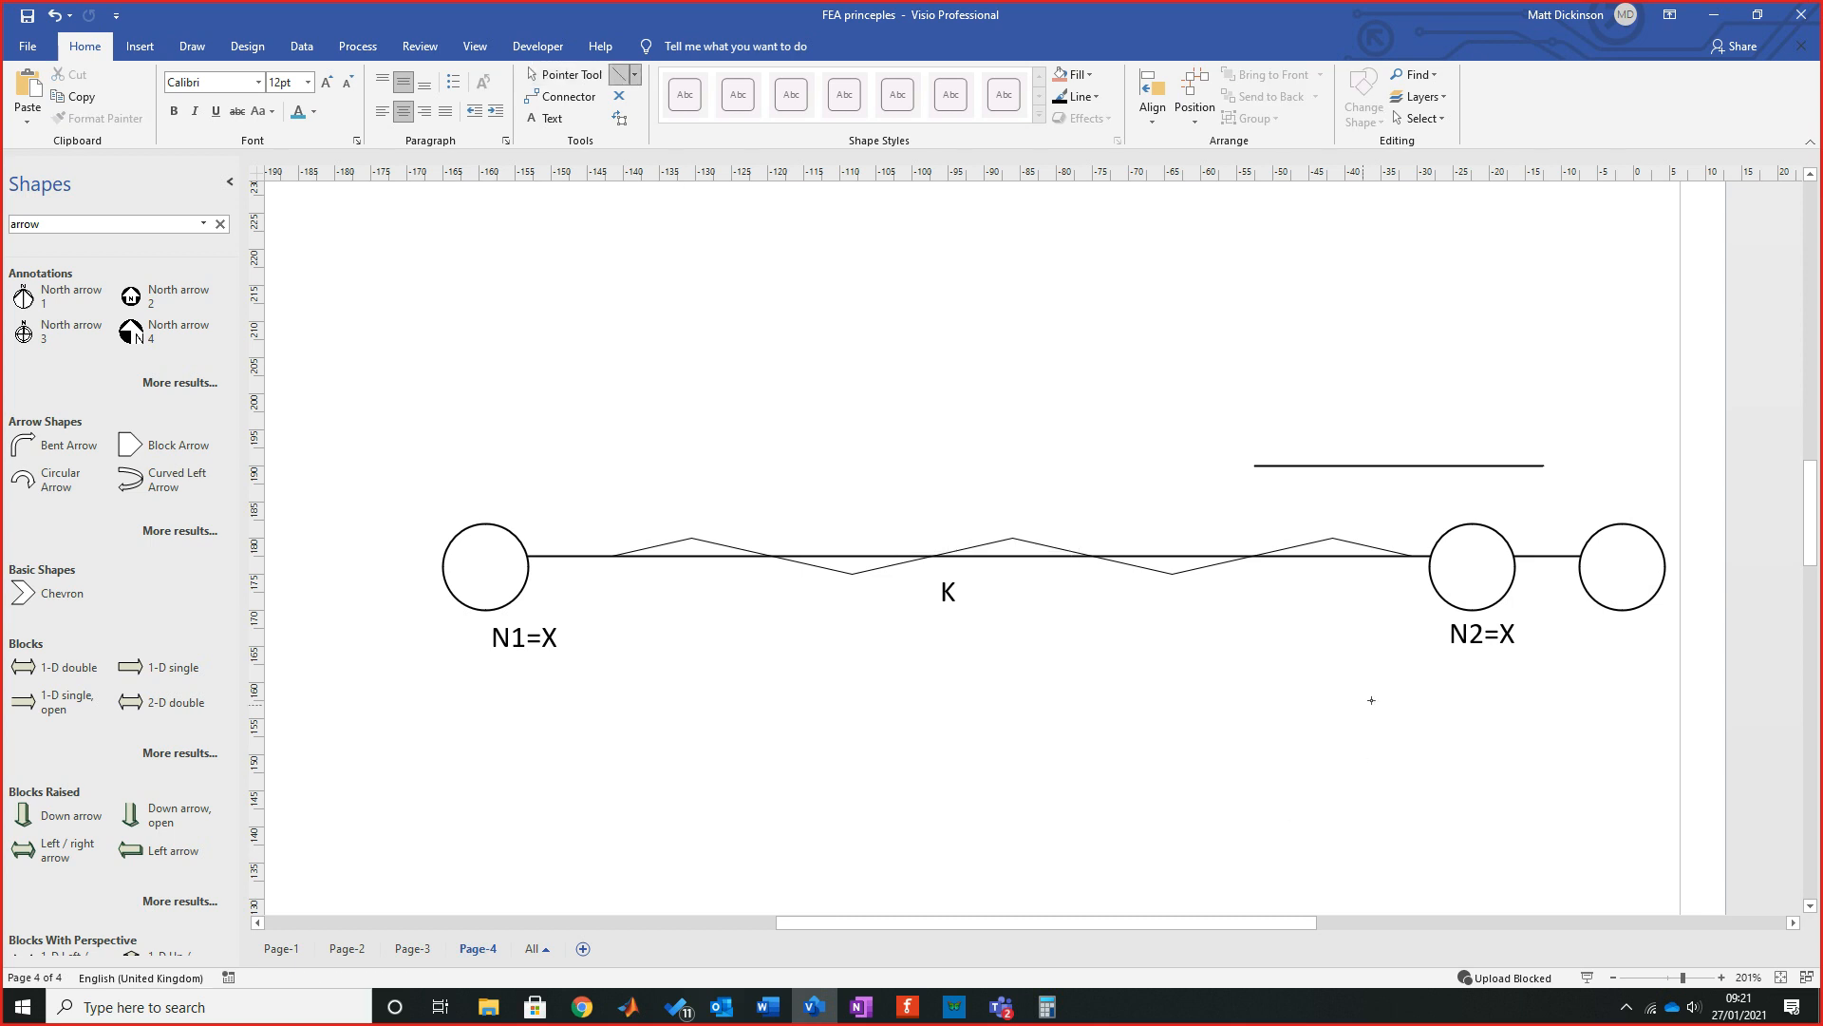
{"action": "left_click_drag", "start_coordinate": [1471, 663], "coordinate": [1470, 772]}
{"action": "left_click_drag", "start_coordinate": [1634, 664], "coordinate": [1633, 772]}
{"action": "left_click", "coordinate": [1146, 767]}
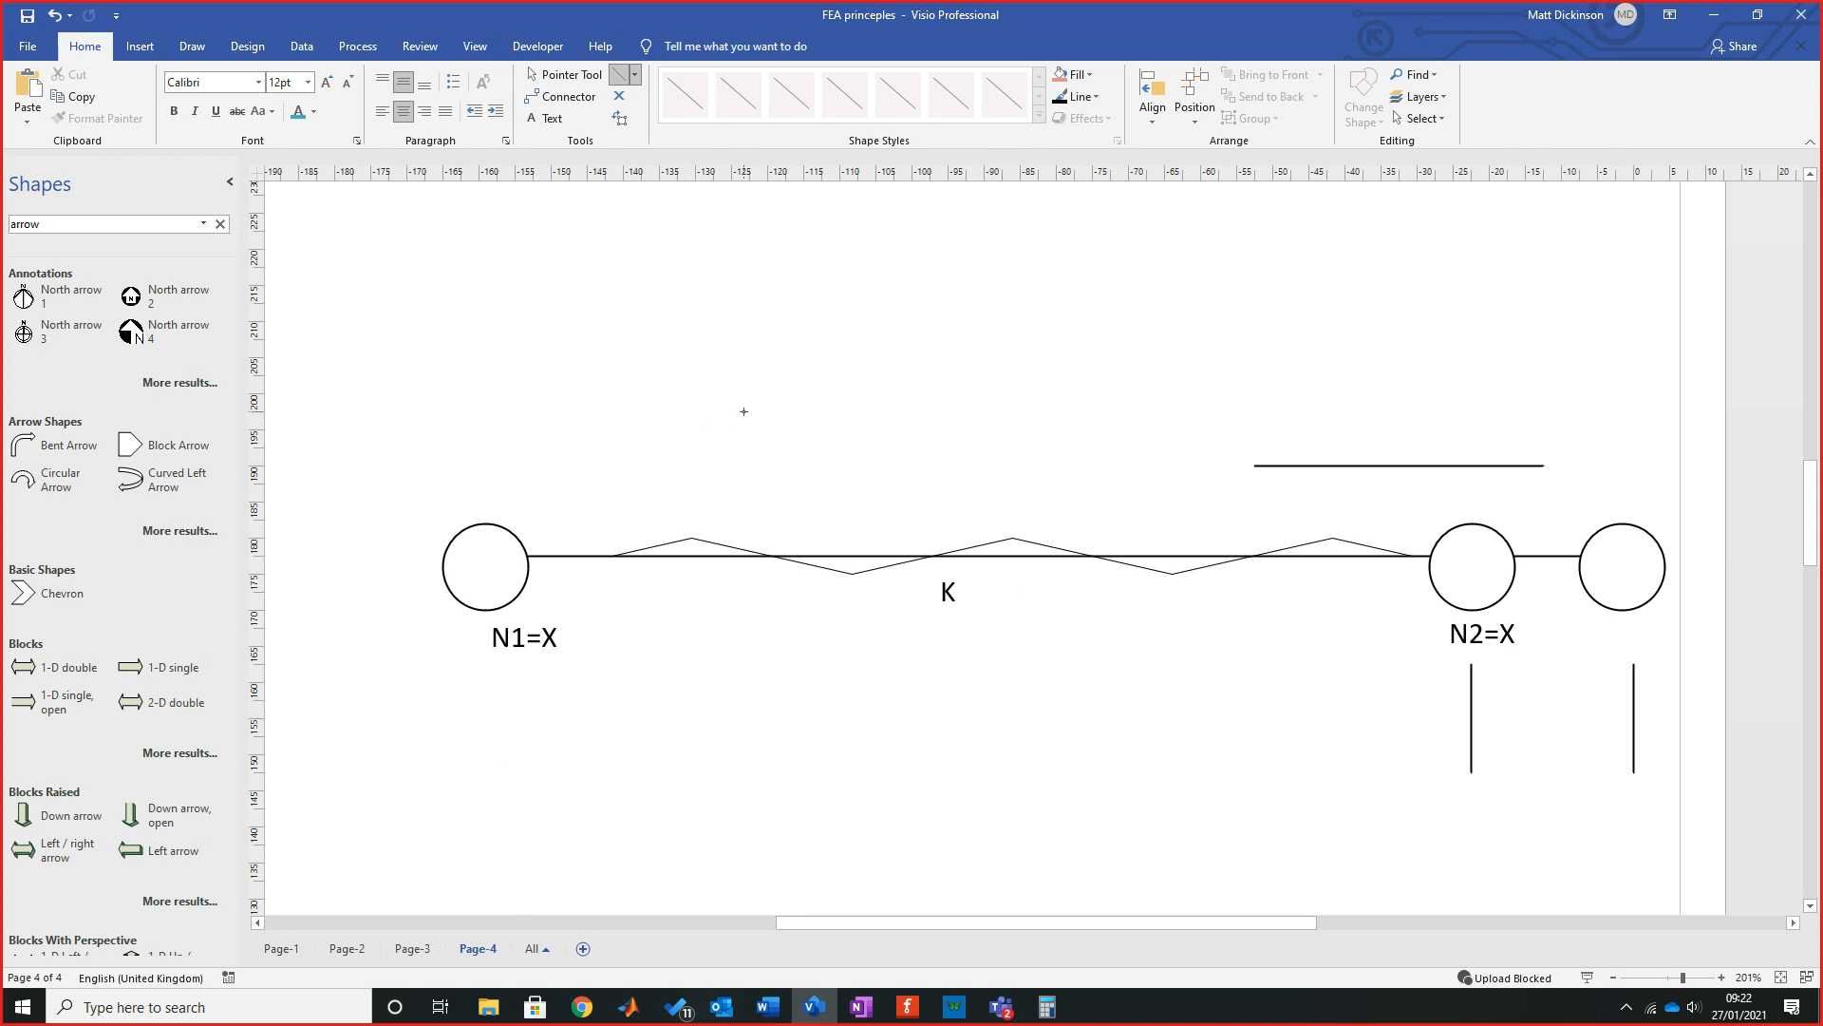
{"action": "key", "text": "ctrl+1"}
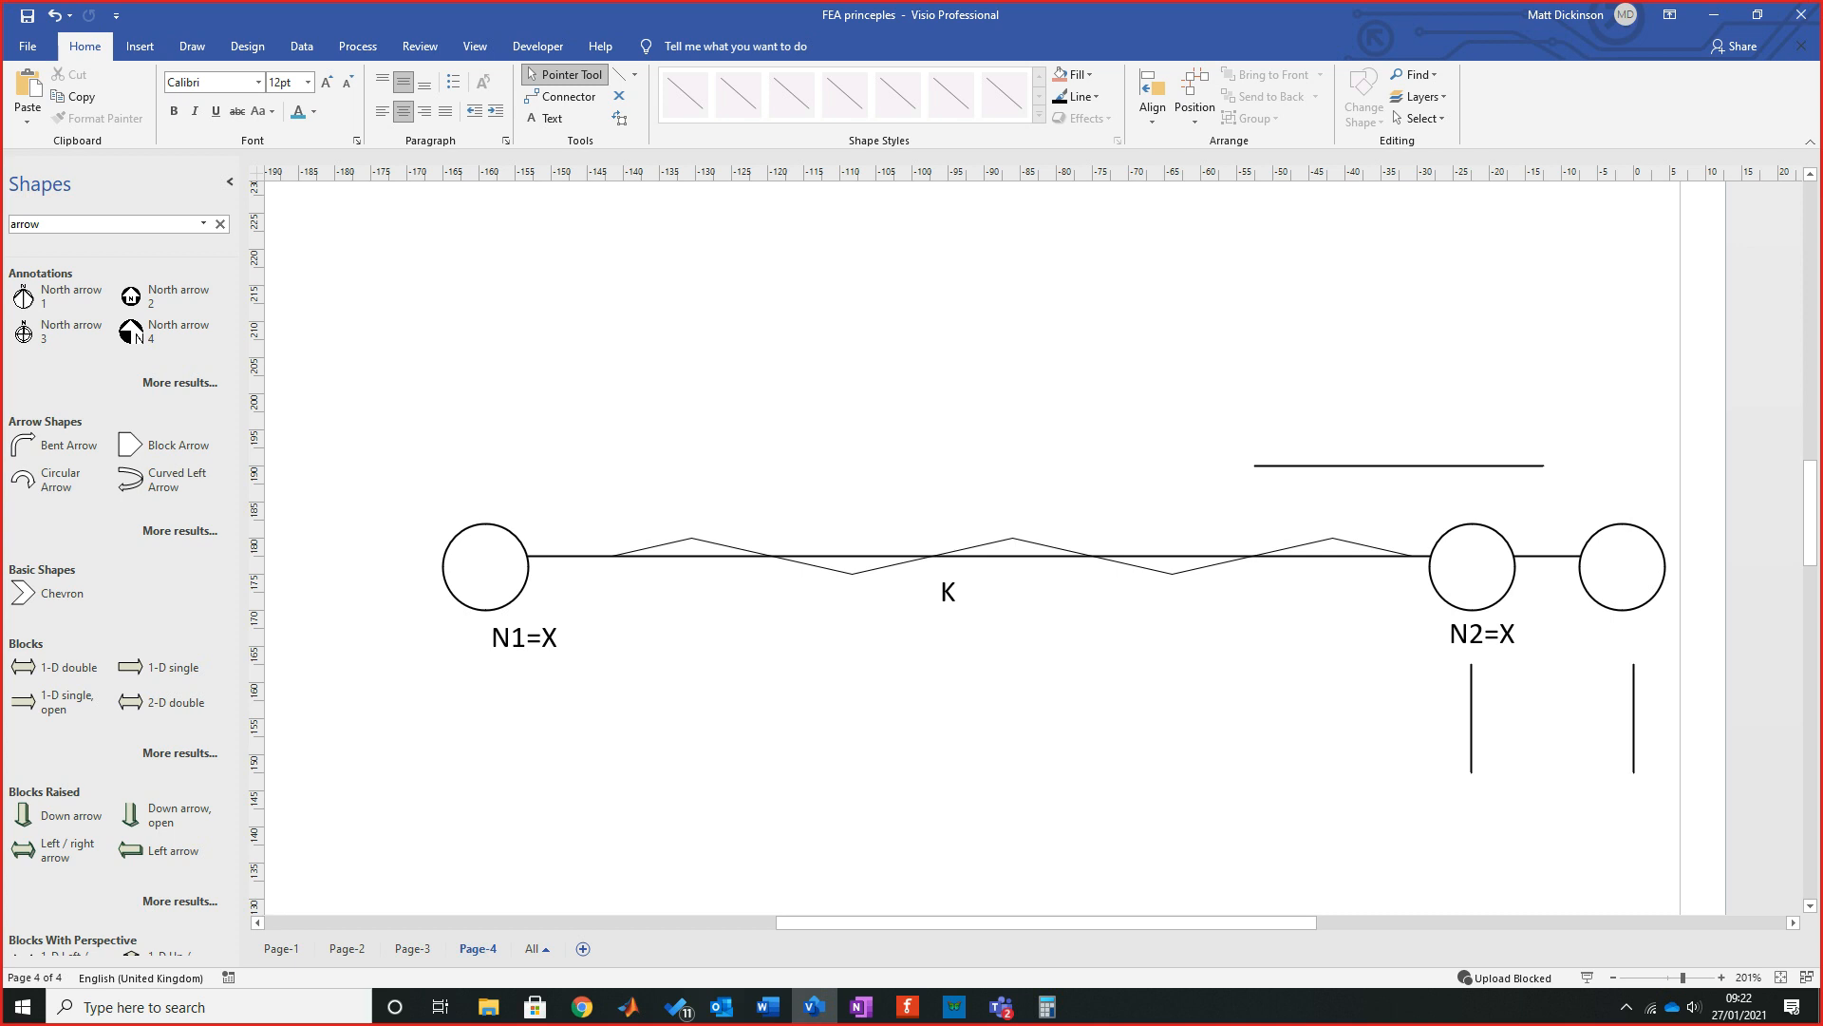
Delete the two vertical lines and the duplicate circle beside N2.
{"action": "left_click", "coordinate": [1471, 719]}
{"action": "key", "text": "Delete"}
{"action": "key", "text": "Delete"}
{"action": "left_click", "coordinate": [1622, 570]}
{"action": "key", "text": "Delete"}
Shorten the connecting line so it ends at the N2 circle, and delete the horizontal line above that circle.
{"action": "left_click", "coordinate": [1553, 556]}
{"action": "key", "text": "Delete"}
{"action": "key", "text": "ctrl+z"}
{"action": "left_click_drag", "start_coordinate": [1581, 555], "coordinate": [1430, 555]}
{"action": "left_click", "coordinate": [1383, 631]}
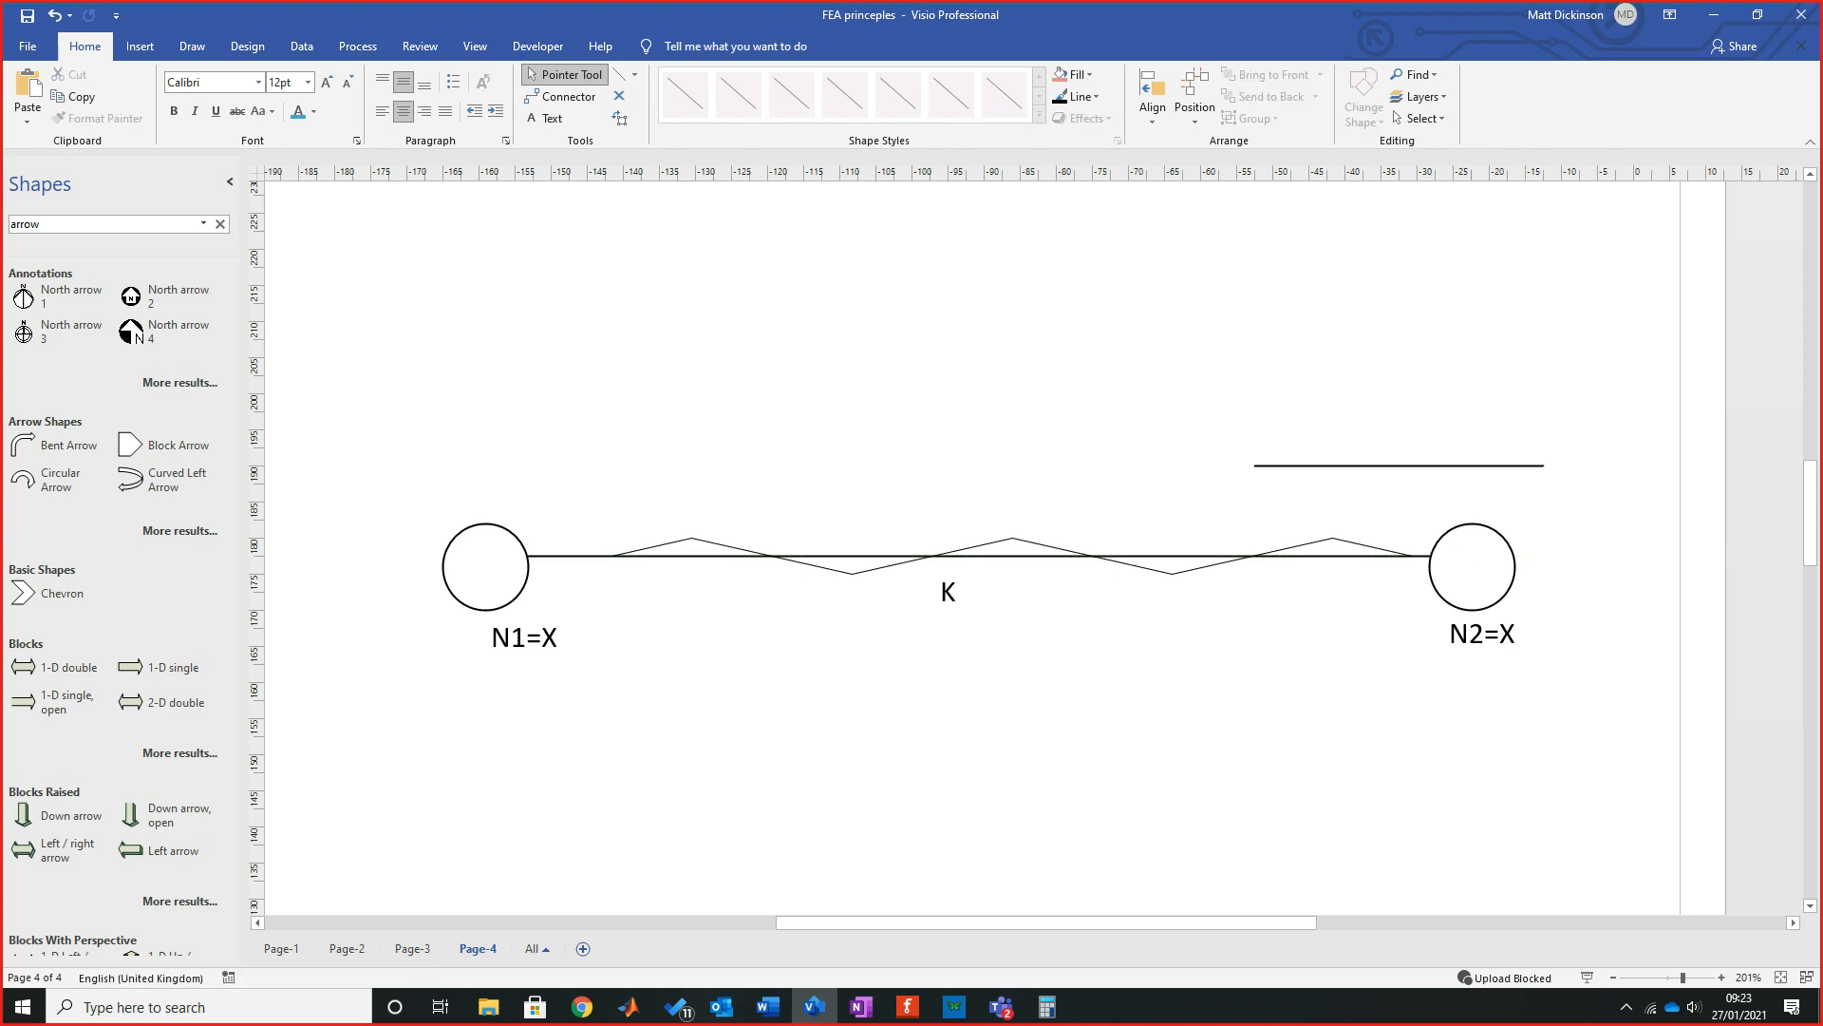
{"action": "left_click", "coordinate": [1399, 465]}
{"action": "key", "text": "Delete"}
Change the N1 label to N1=X,Y and widen its text box so the text fits on one line.
{"action": "left_click", "coordinate": [525, 638]}
{"action": "left_click", "coordinate": [607, 698]}
{"action": "key", "text": "F2"}
{"action": "key", "text": "End"}
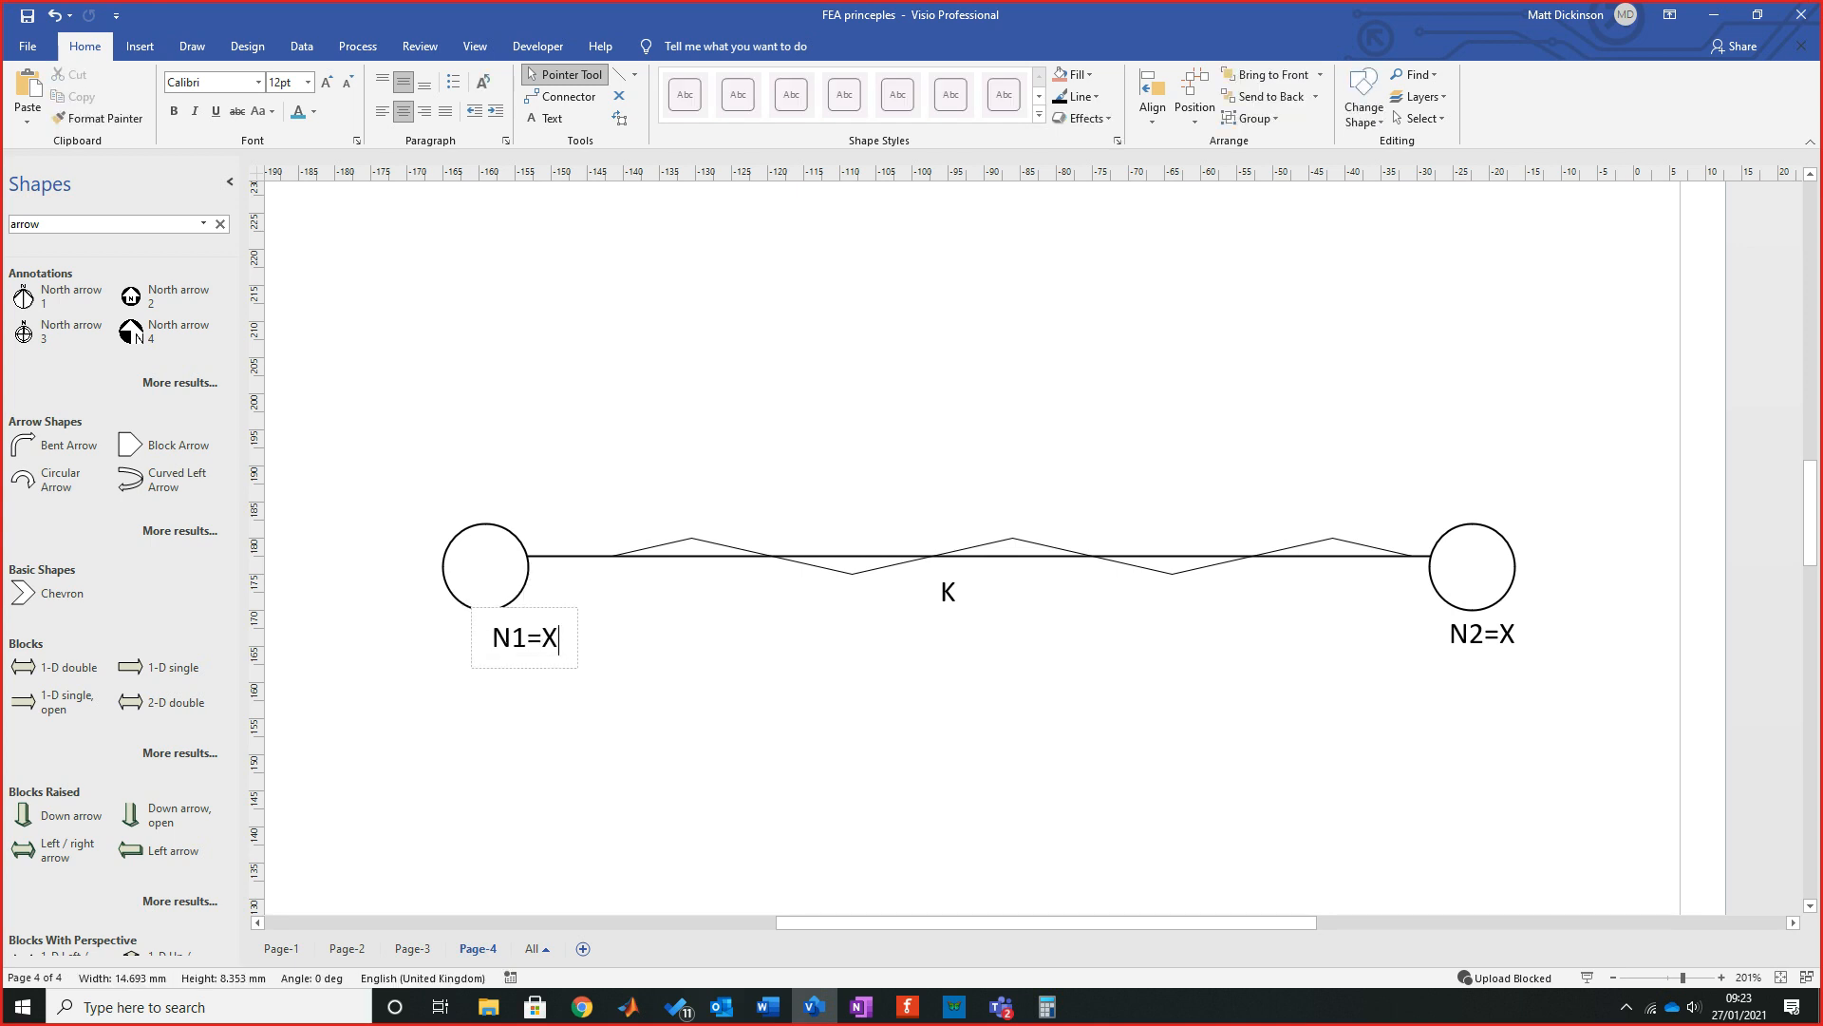
{"action": "type", "text": "Y"}
{"action": "key", "text": "Escape"}
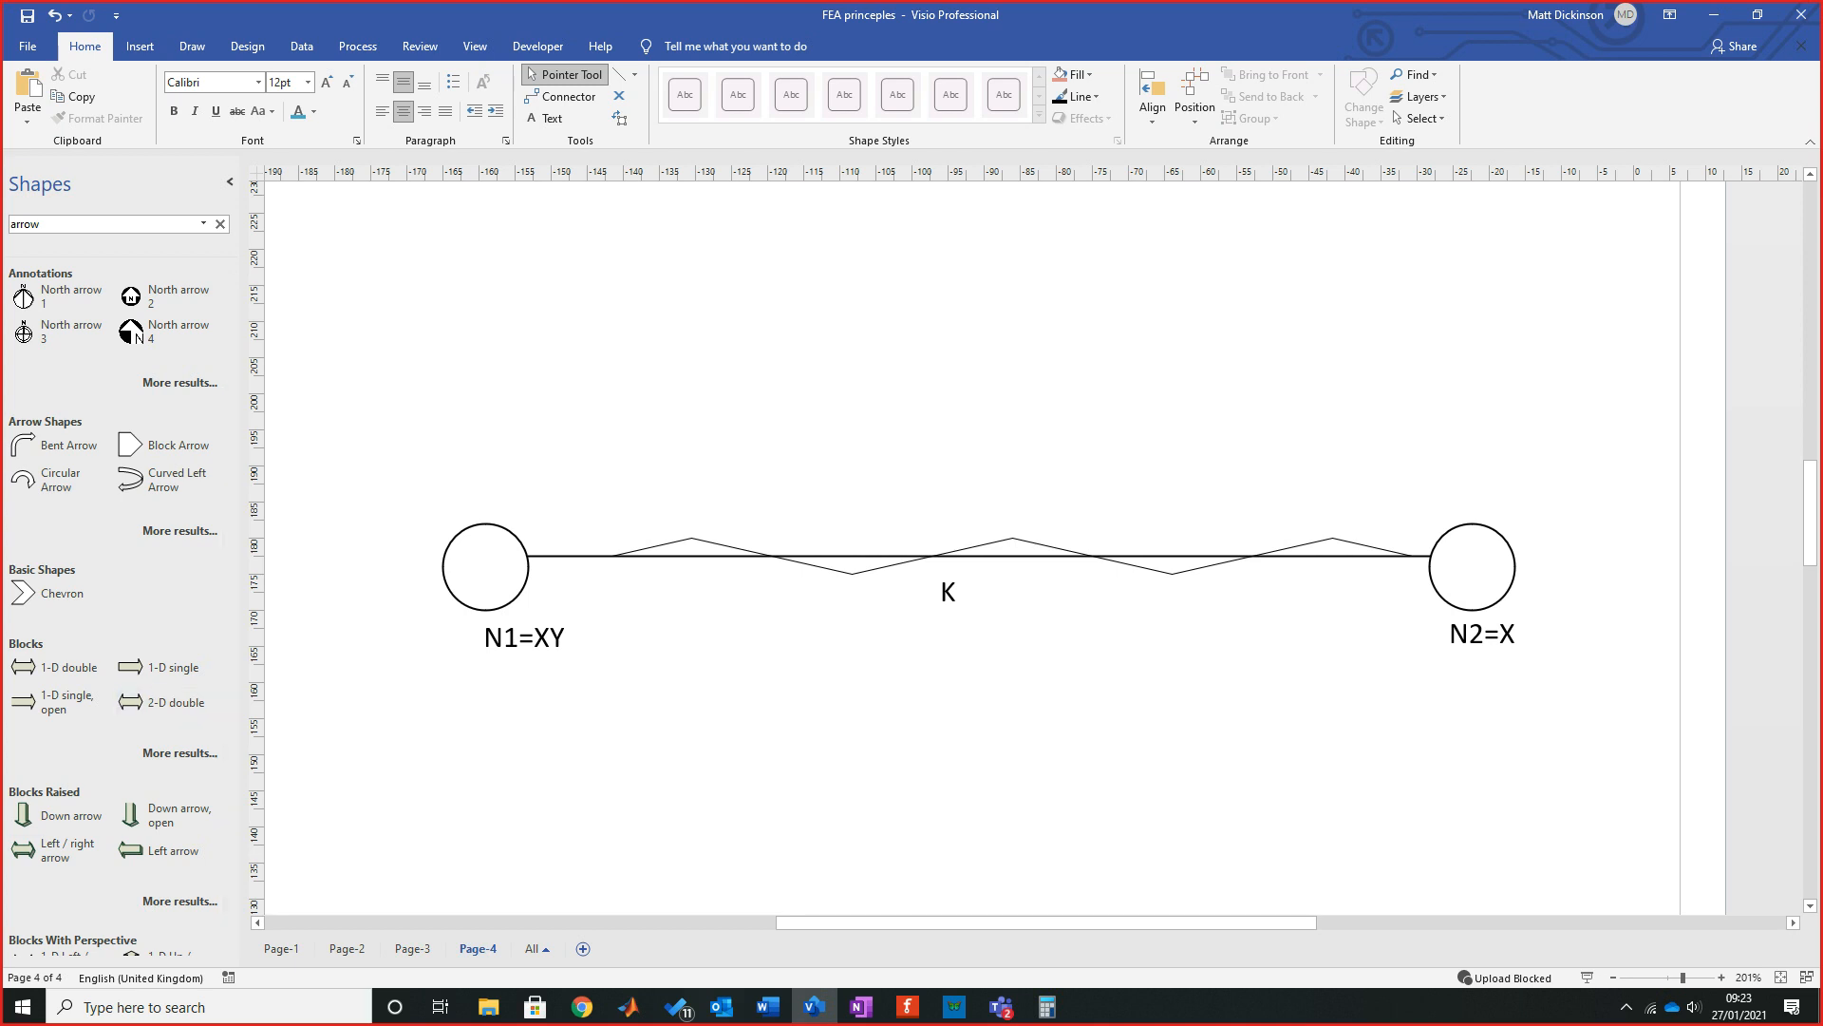
{"action": "double_click", "coordinate": [525, 638]}
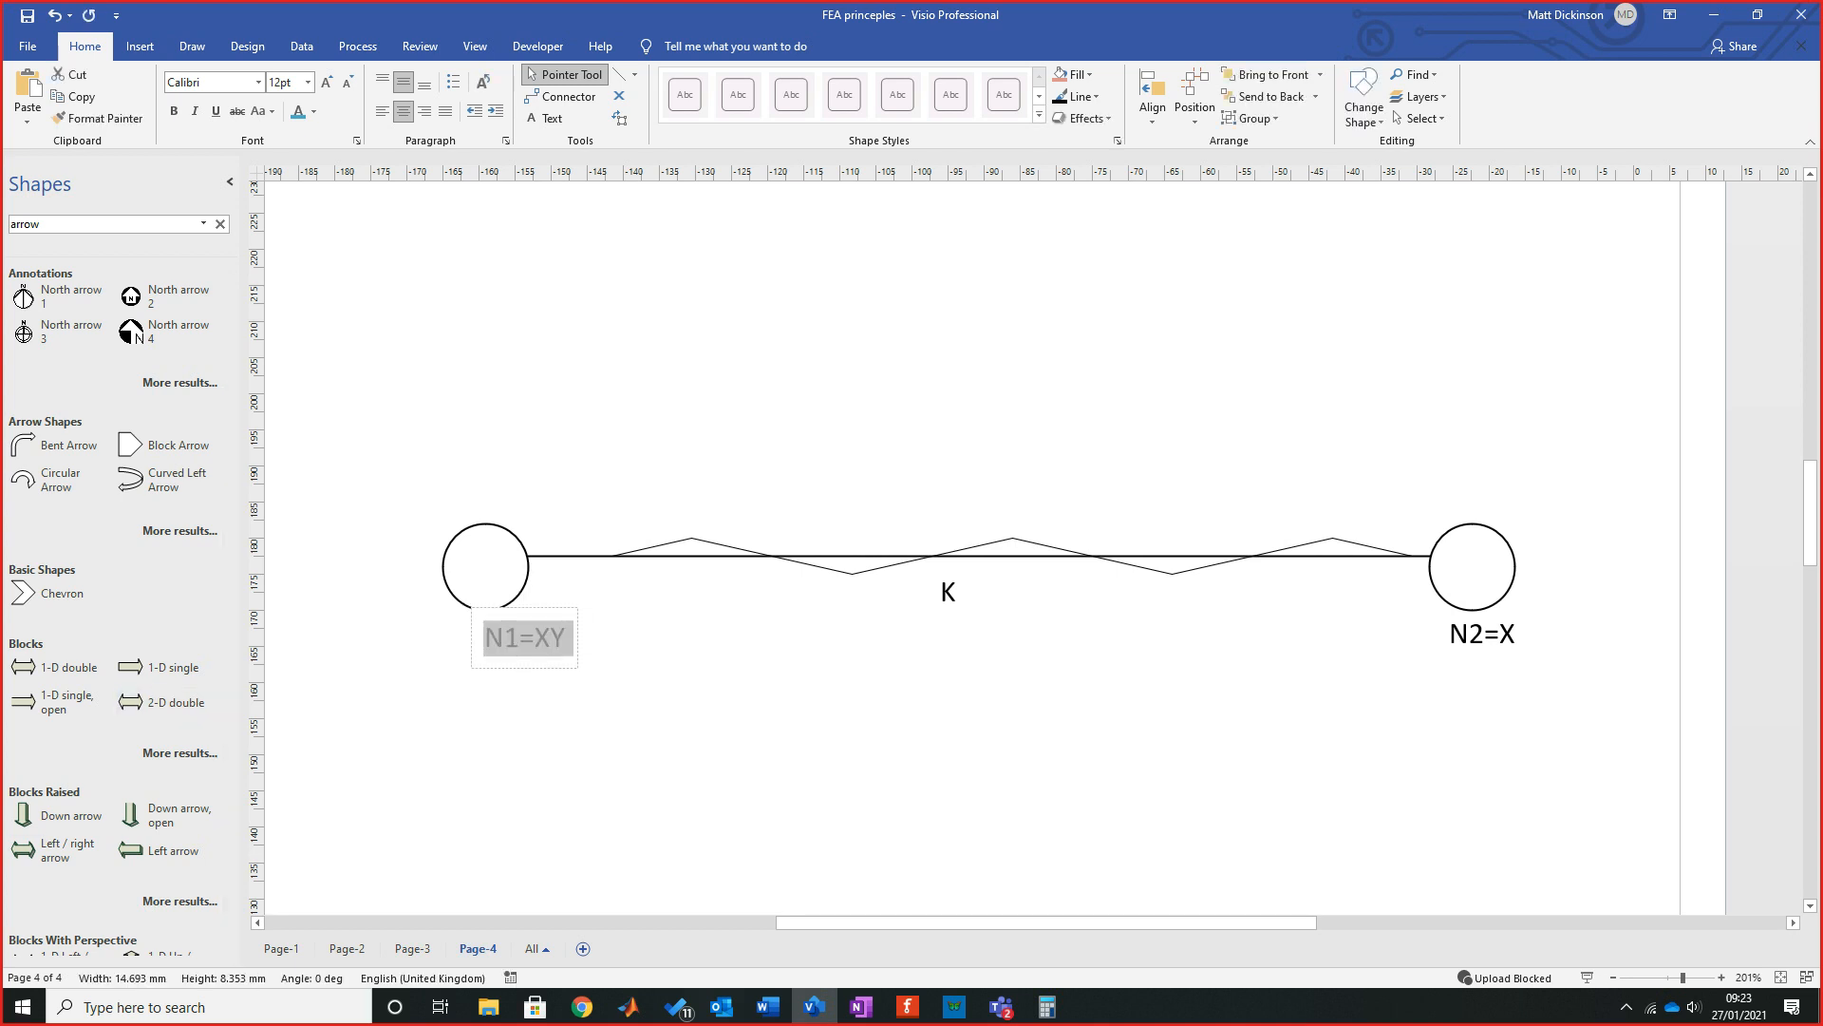
{"action": "left_click", "coordinate": [550, 637]}
{"action": "type", "text": ","}
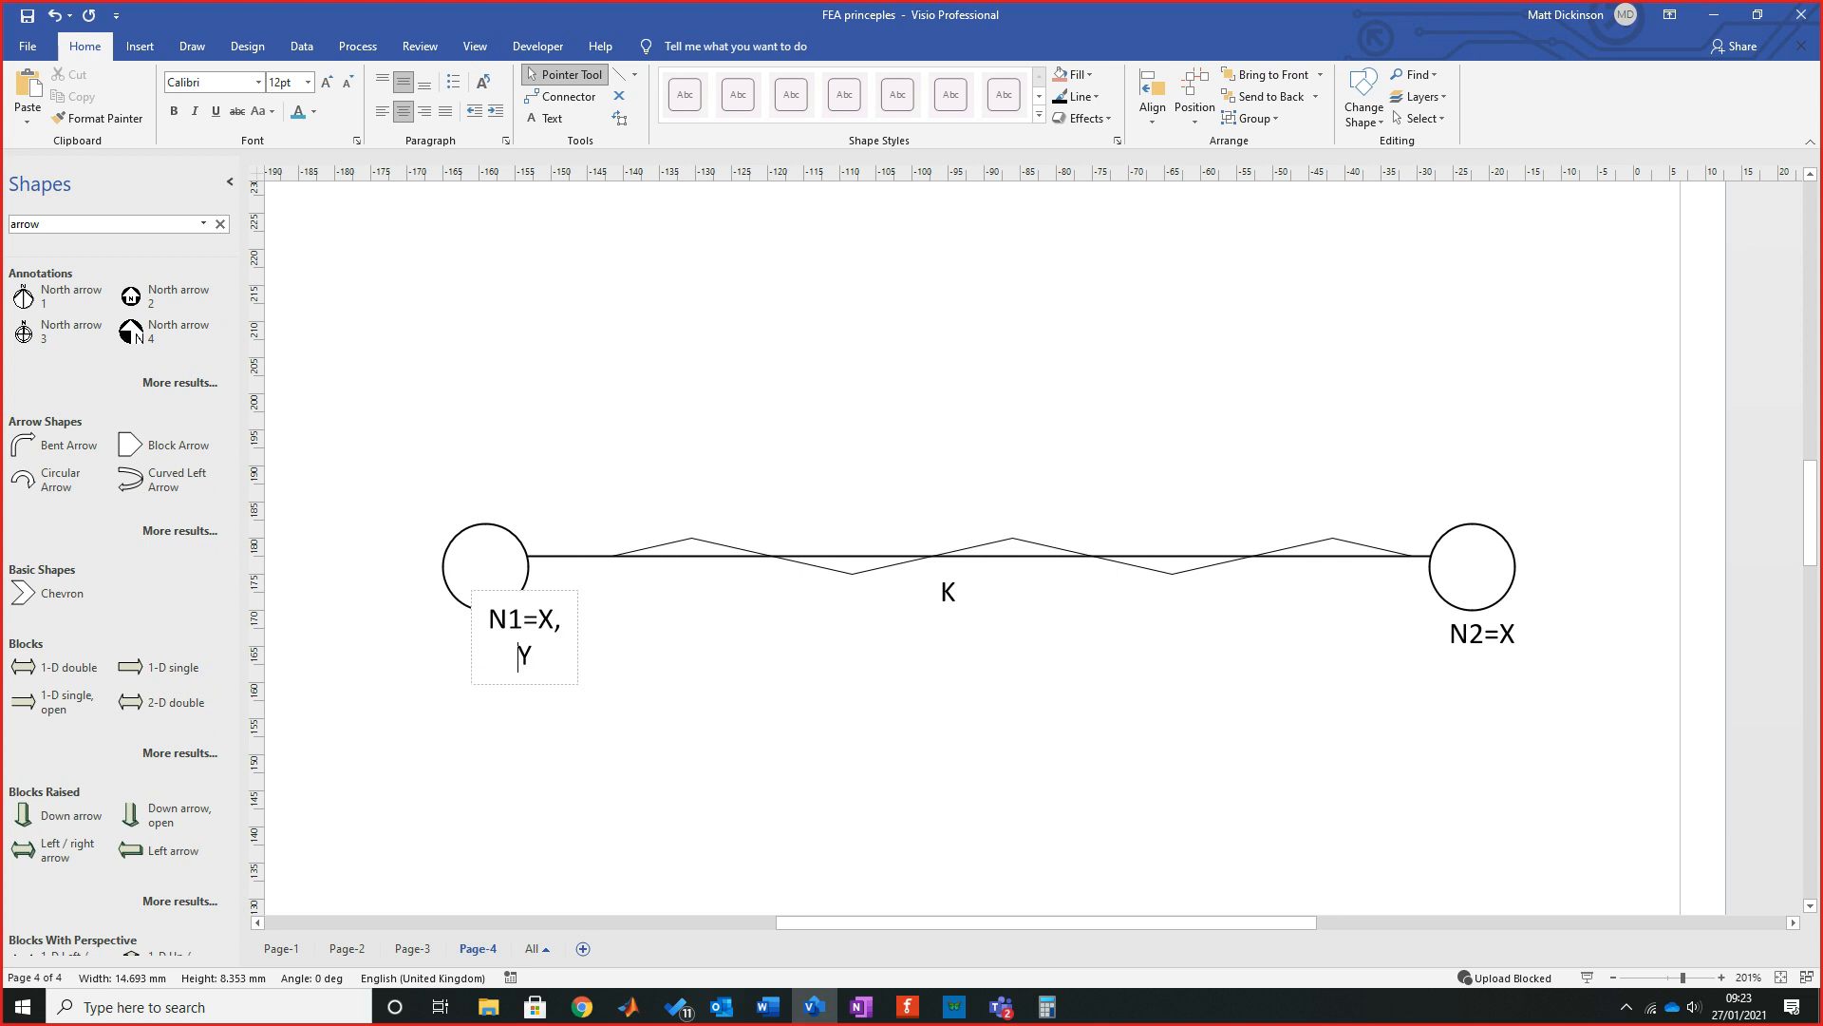
{"action": "key", "text": "Escape"}
{"action": "left_click", "coordinate": [525, 622]}
{"action": "left_click_drag", "start_coordinate": [577, 636], "coordinate": [610, 637]}
Change the N2 label to N2=X,Y and widen its text box to about 23 mm to keep it on one line.
{"action": "double_click", "coordinate": [1483, 634]}
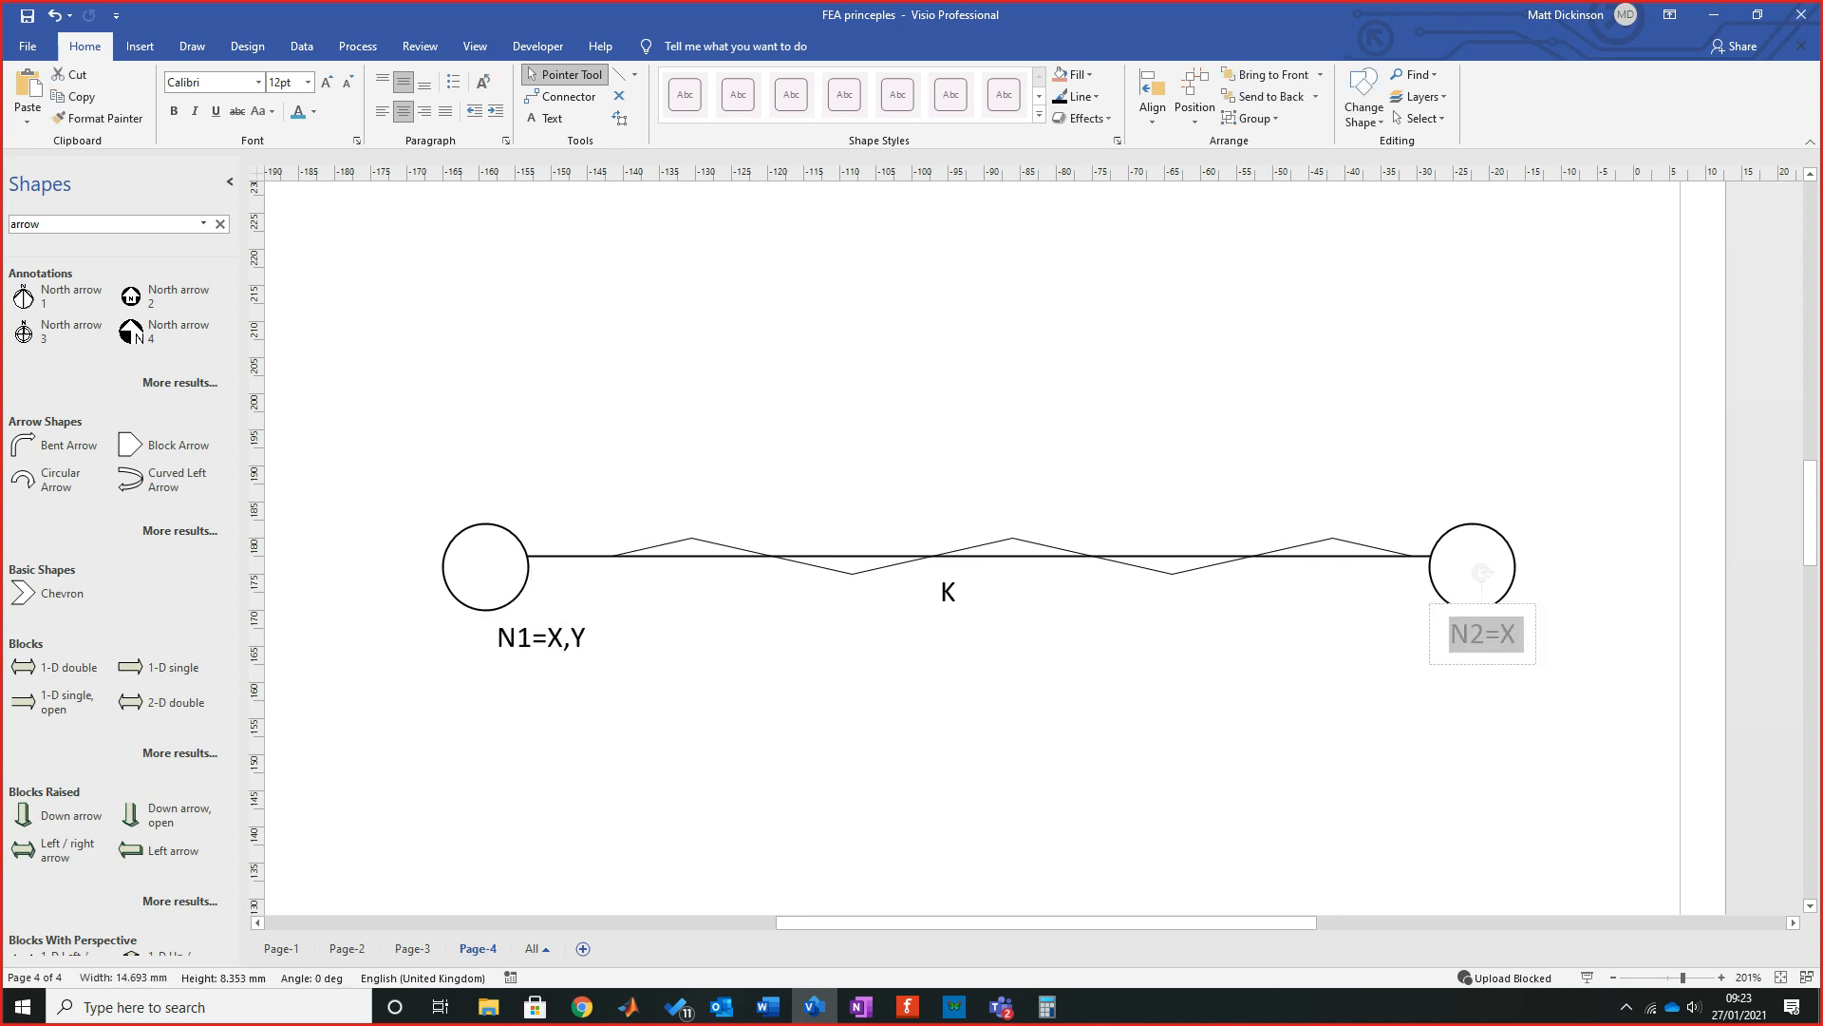
{"action": "left_click", "coordinate": [1516, 635]}
{"action": "type", "text": ","}
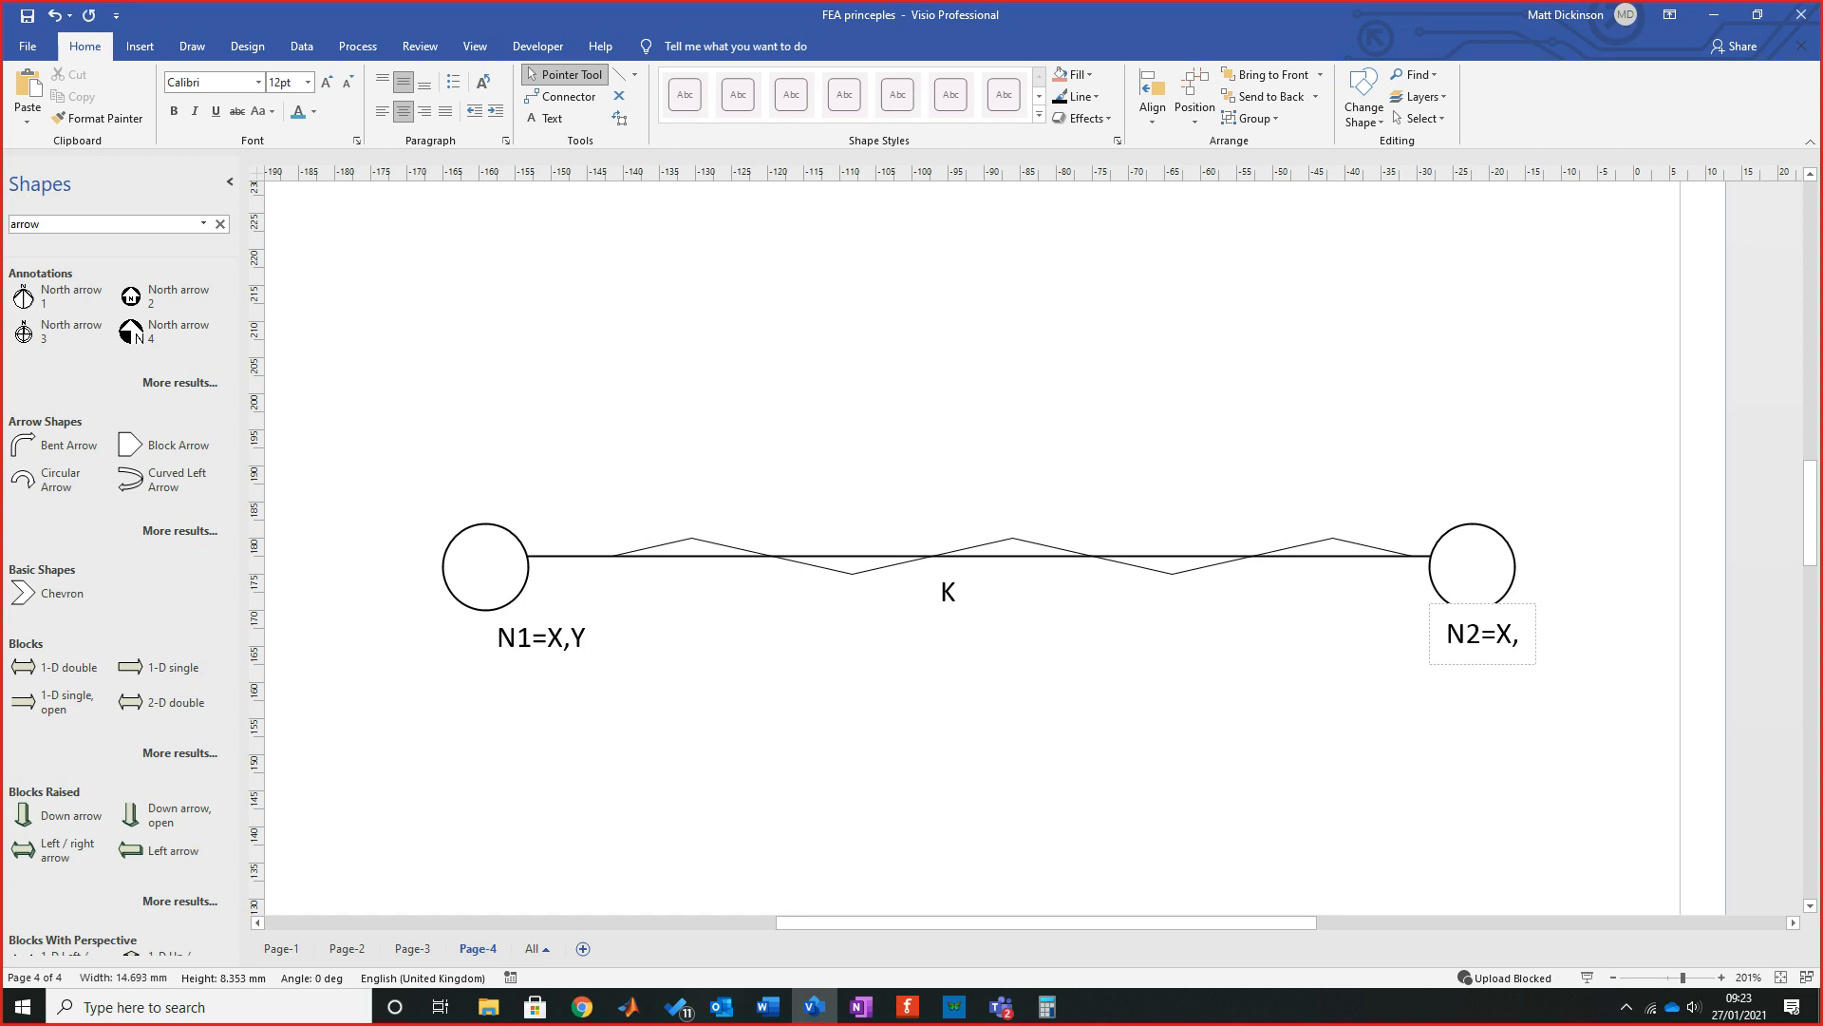
{"action": "type", "text": "Y"}
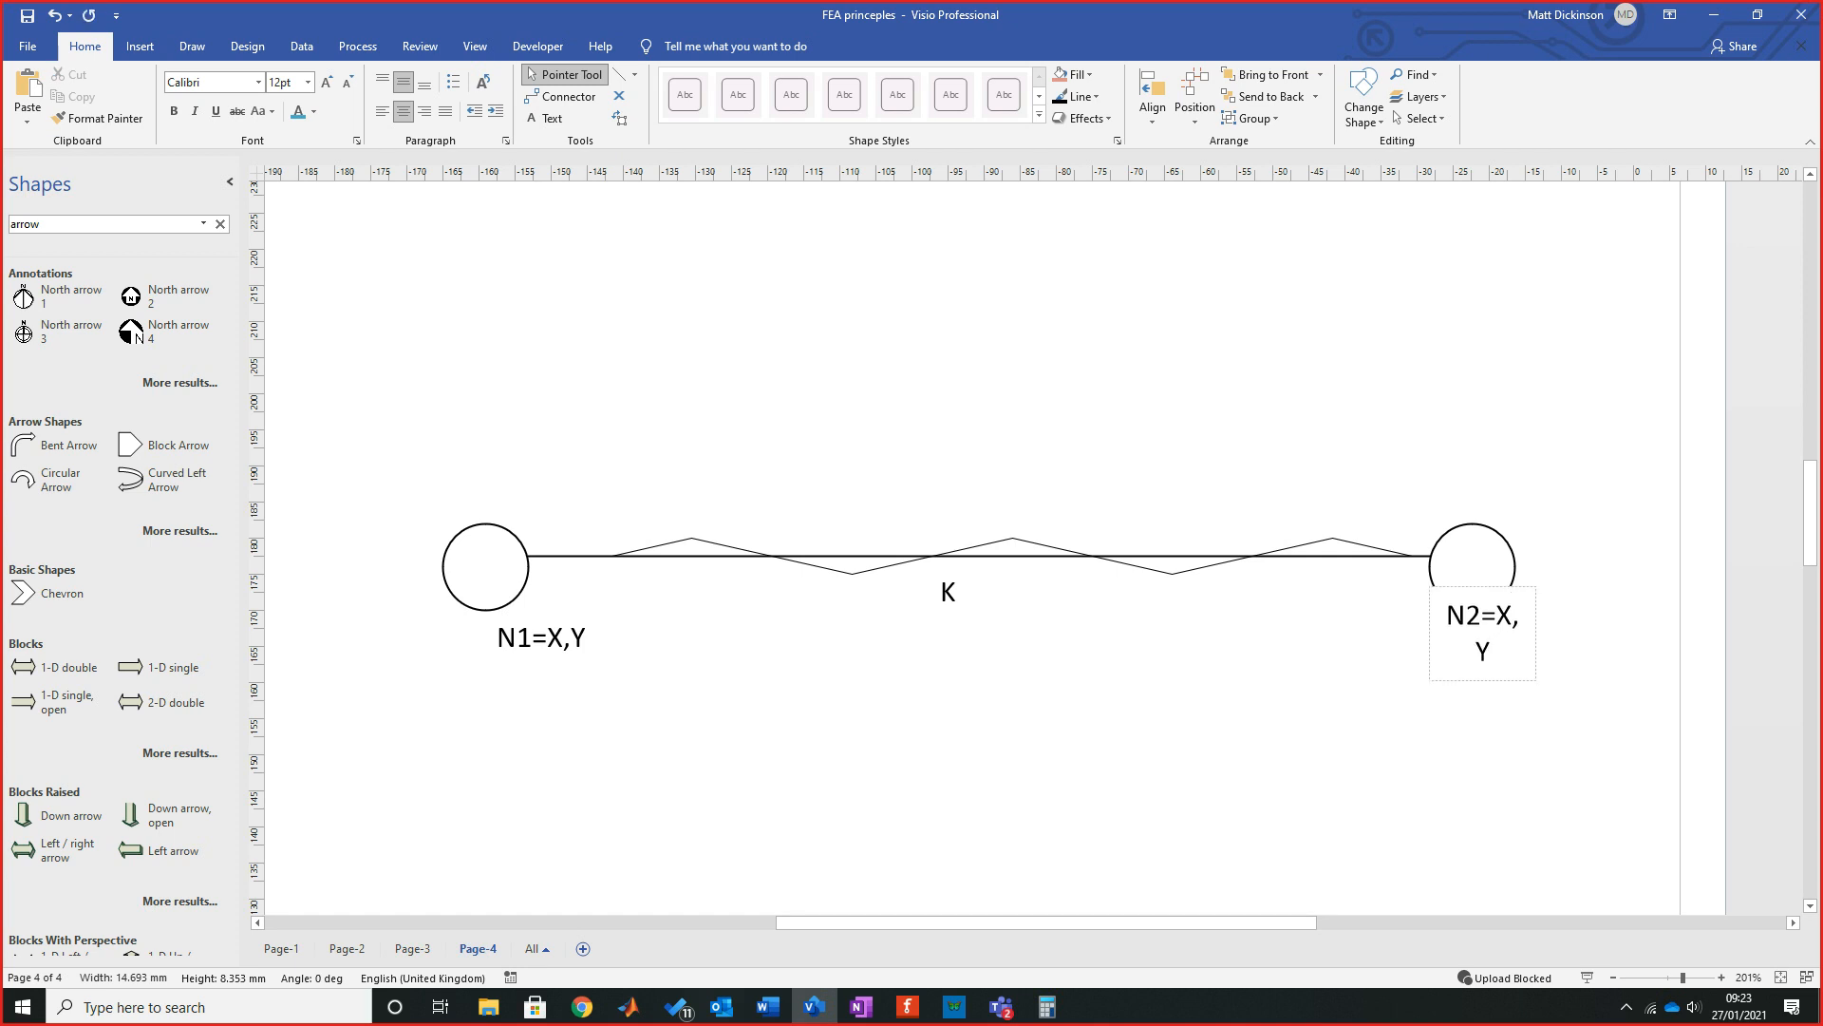
{"action": "left_click", "coordinate": [1605, 697]}
{"action": "left_click", "coordinate": [1500, 635]}
{"action": "left_click_drag", "start_coordinate": [1535, 634], "coordinate": [1598, 633]}
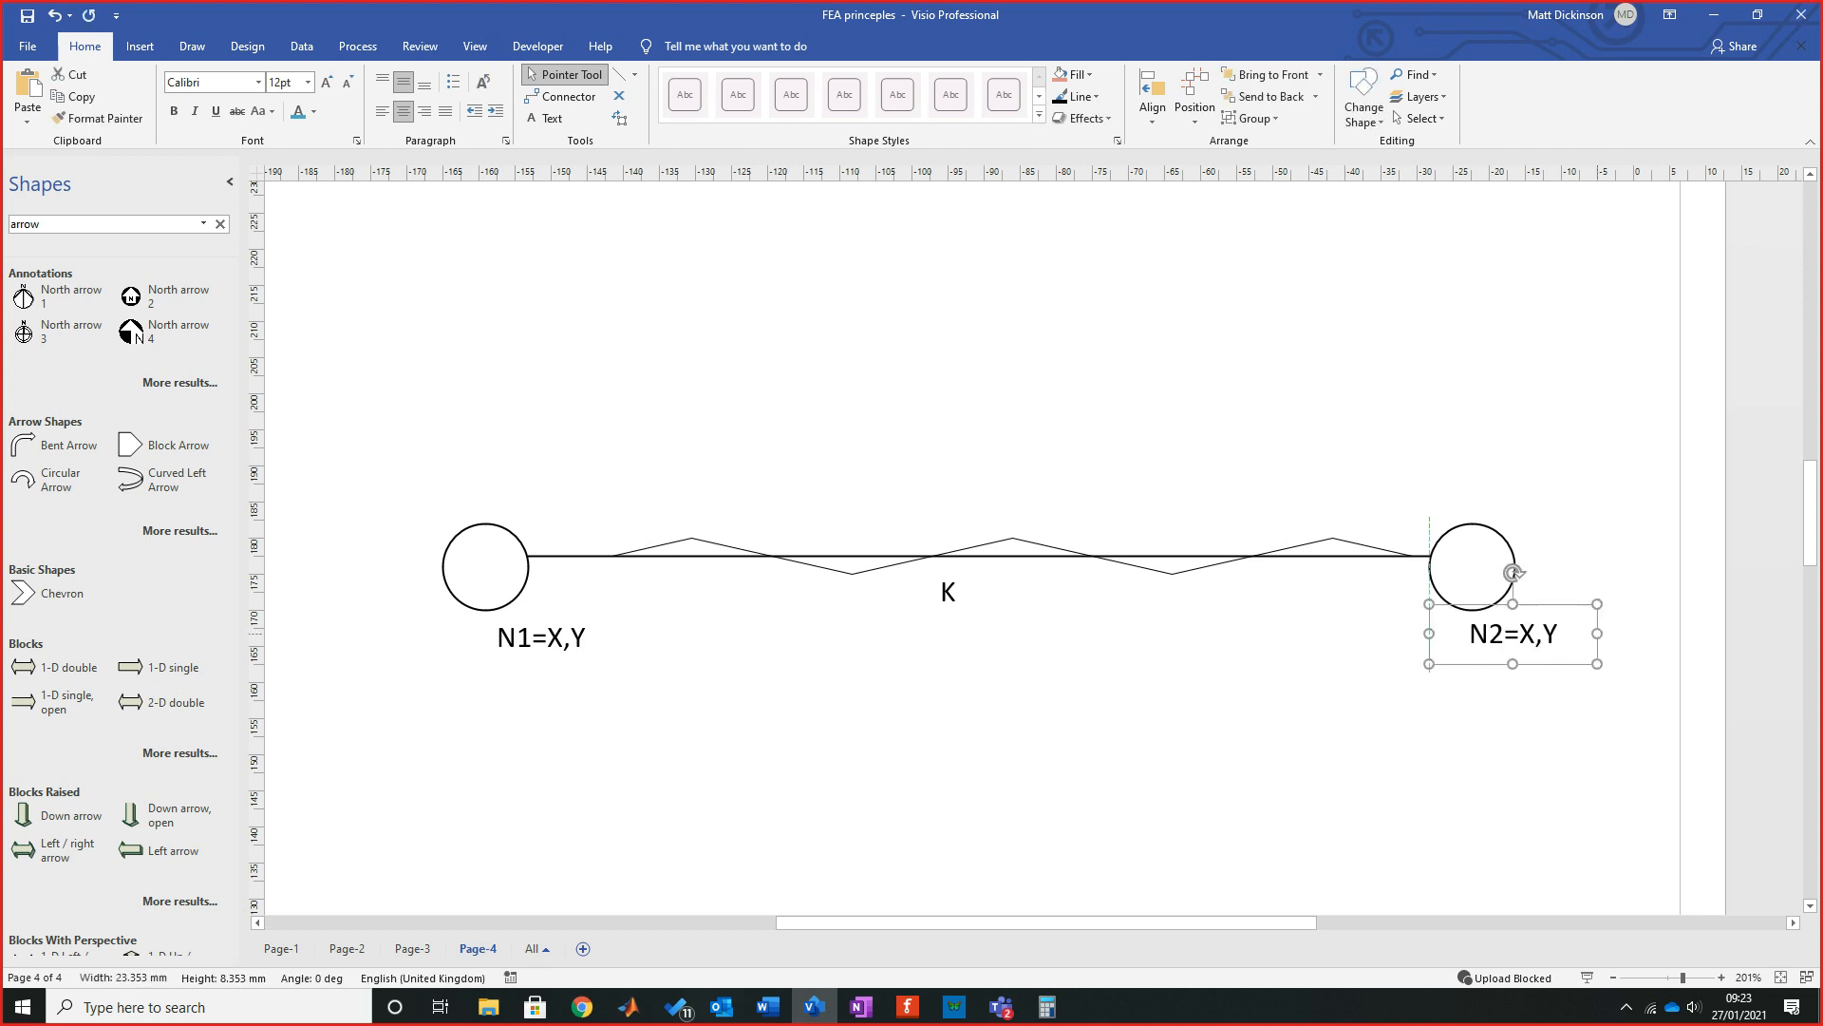
{"action": "key", "text": "Escape"}
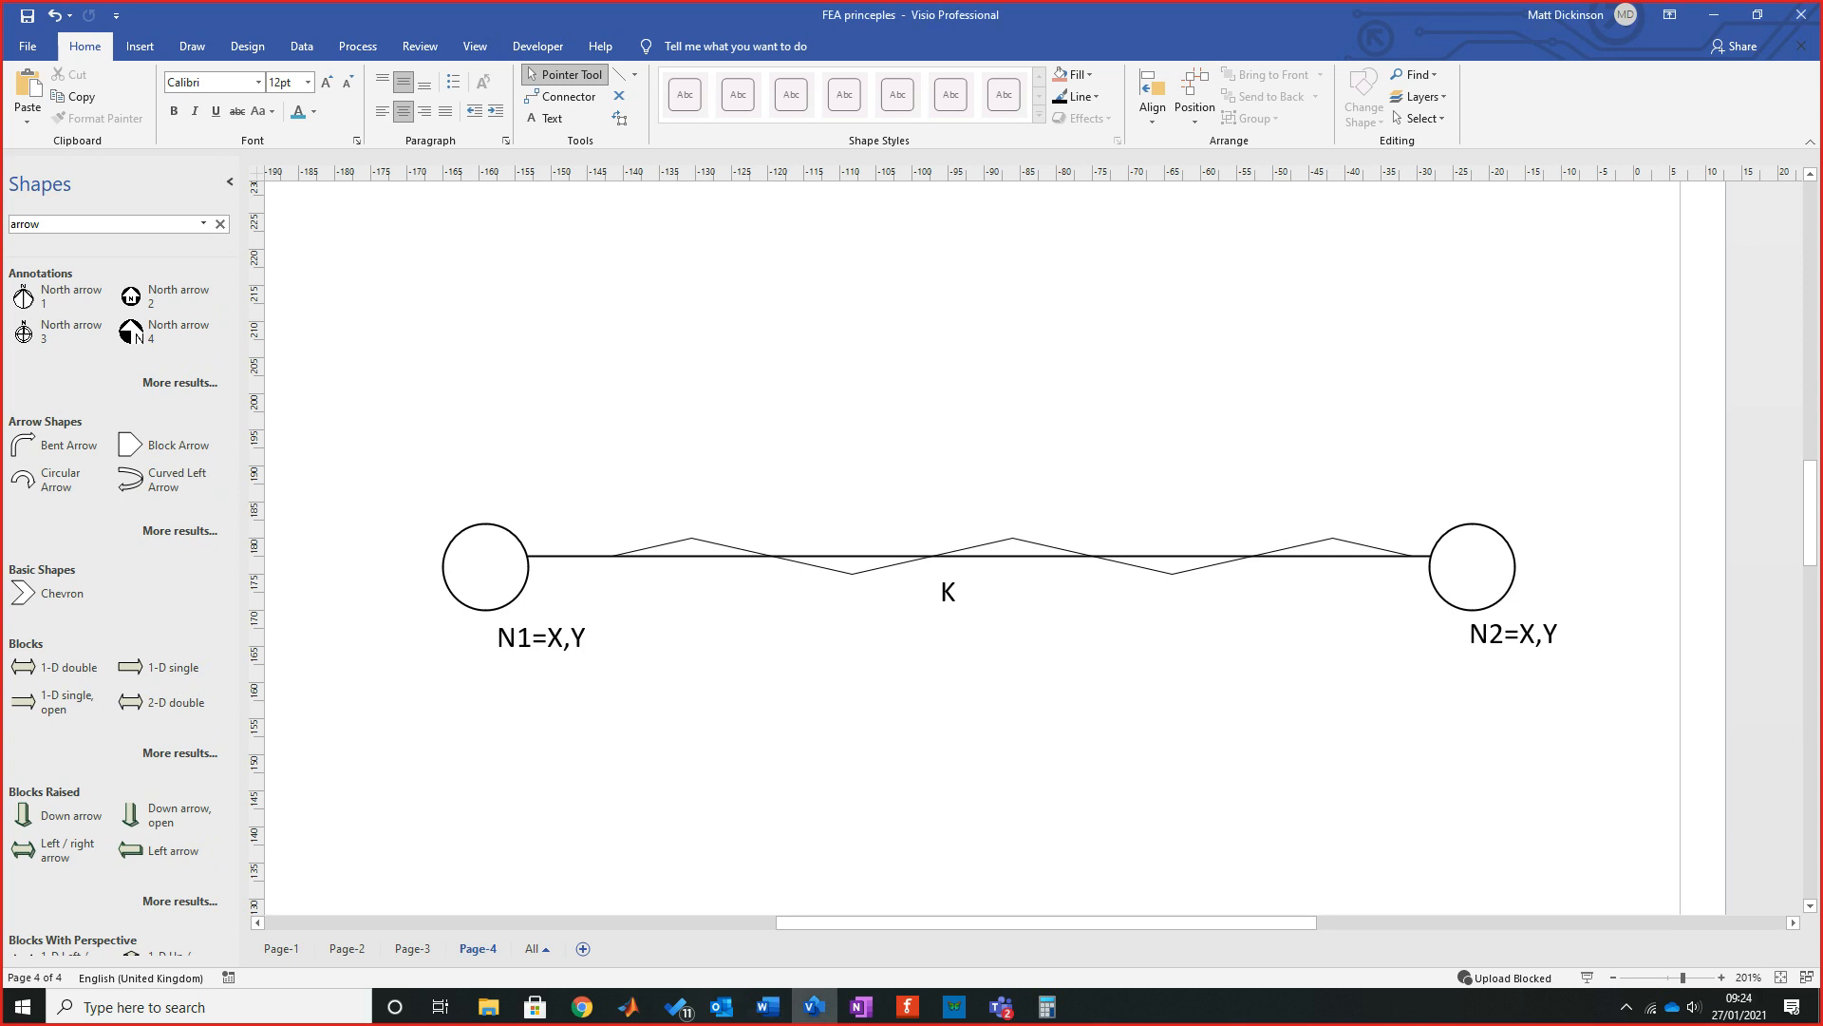
Try pasting the equation copied from Word as a Picture, reposition it above the spring diagram, and delete it.
{"action": "right_click", "coordinate": [882, 313]}
{"action": "left_click", "coordinate": [935, 422]}
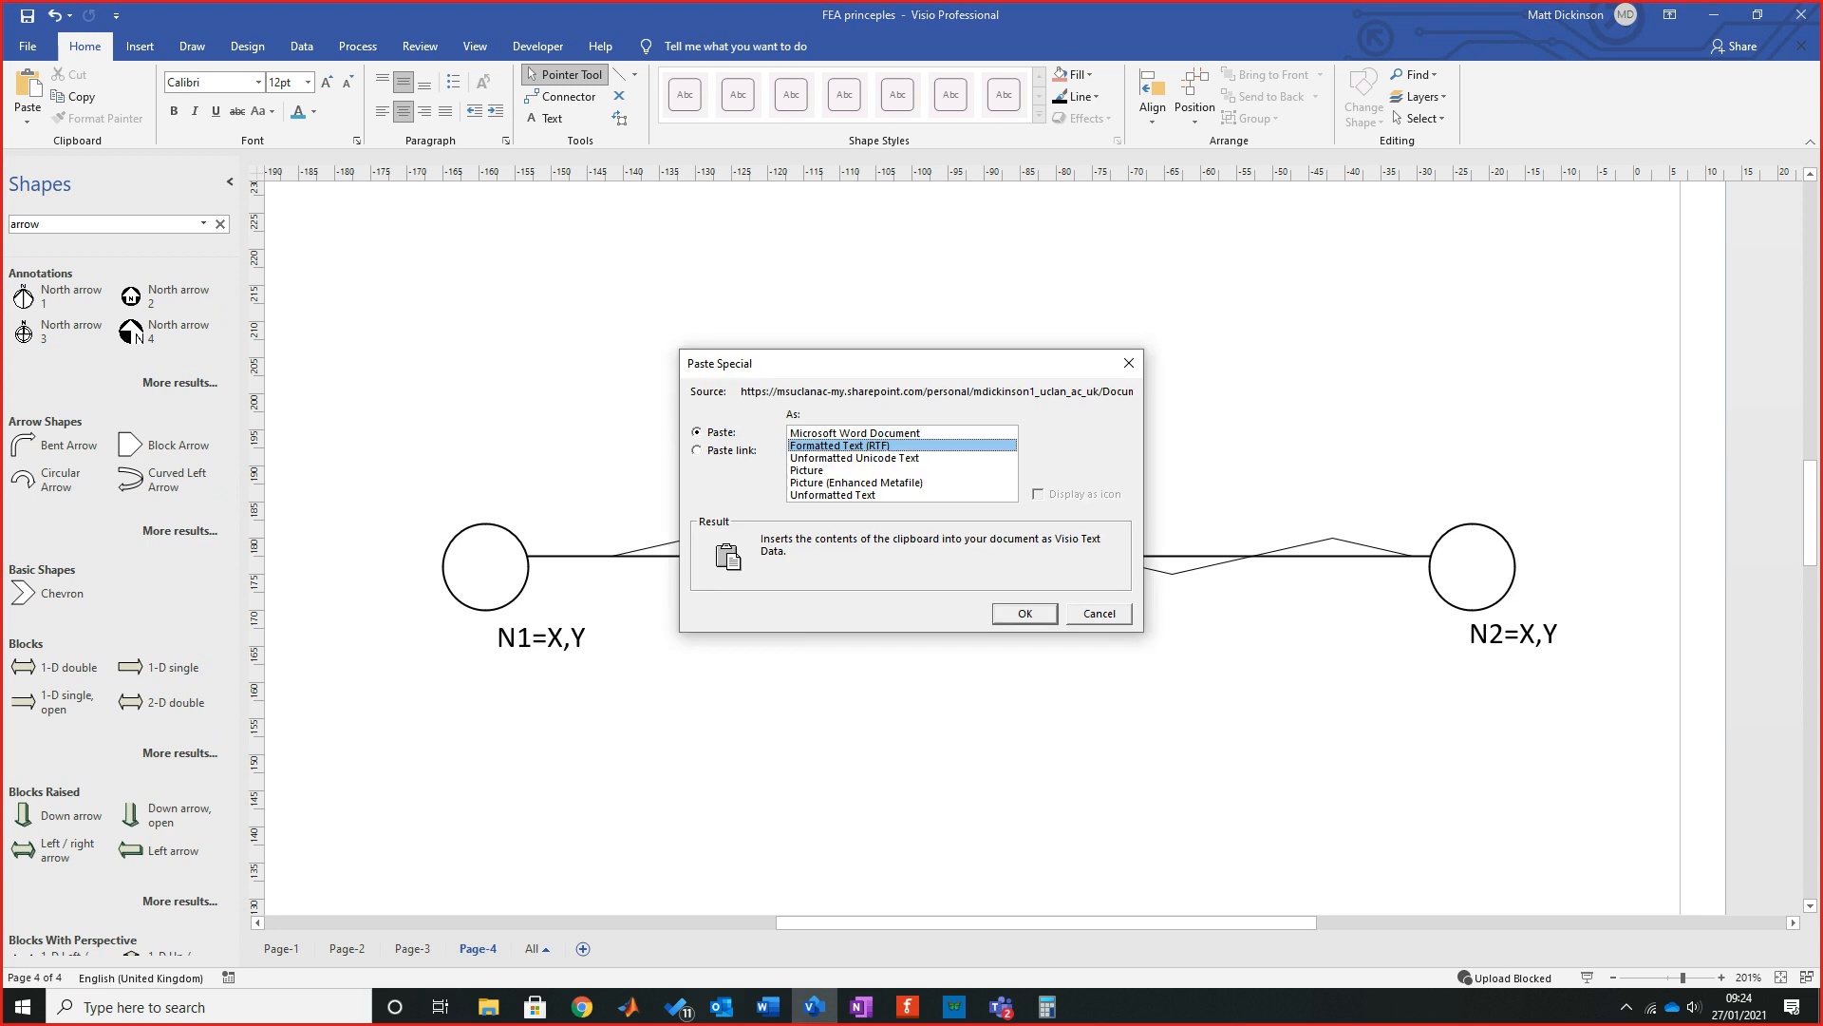
{"action": "left_click", "coordinate": [855, 433]}
{"action": "left_click", "coordinate": [808, 470]}
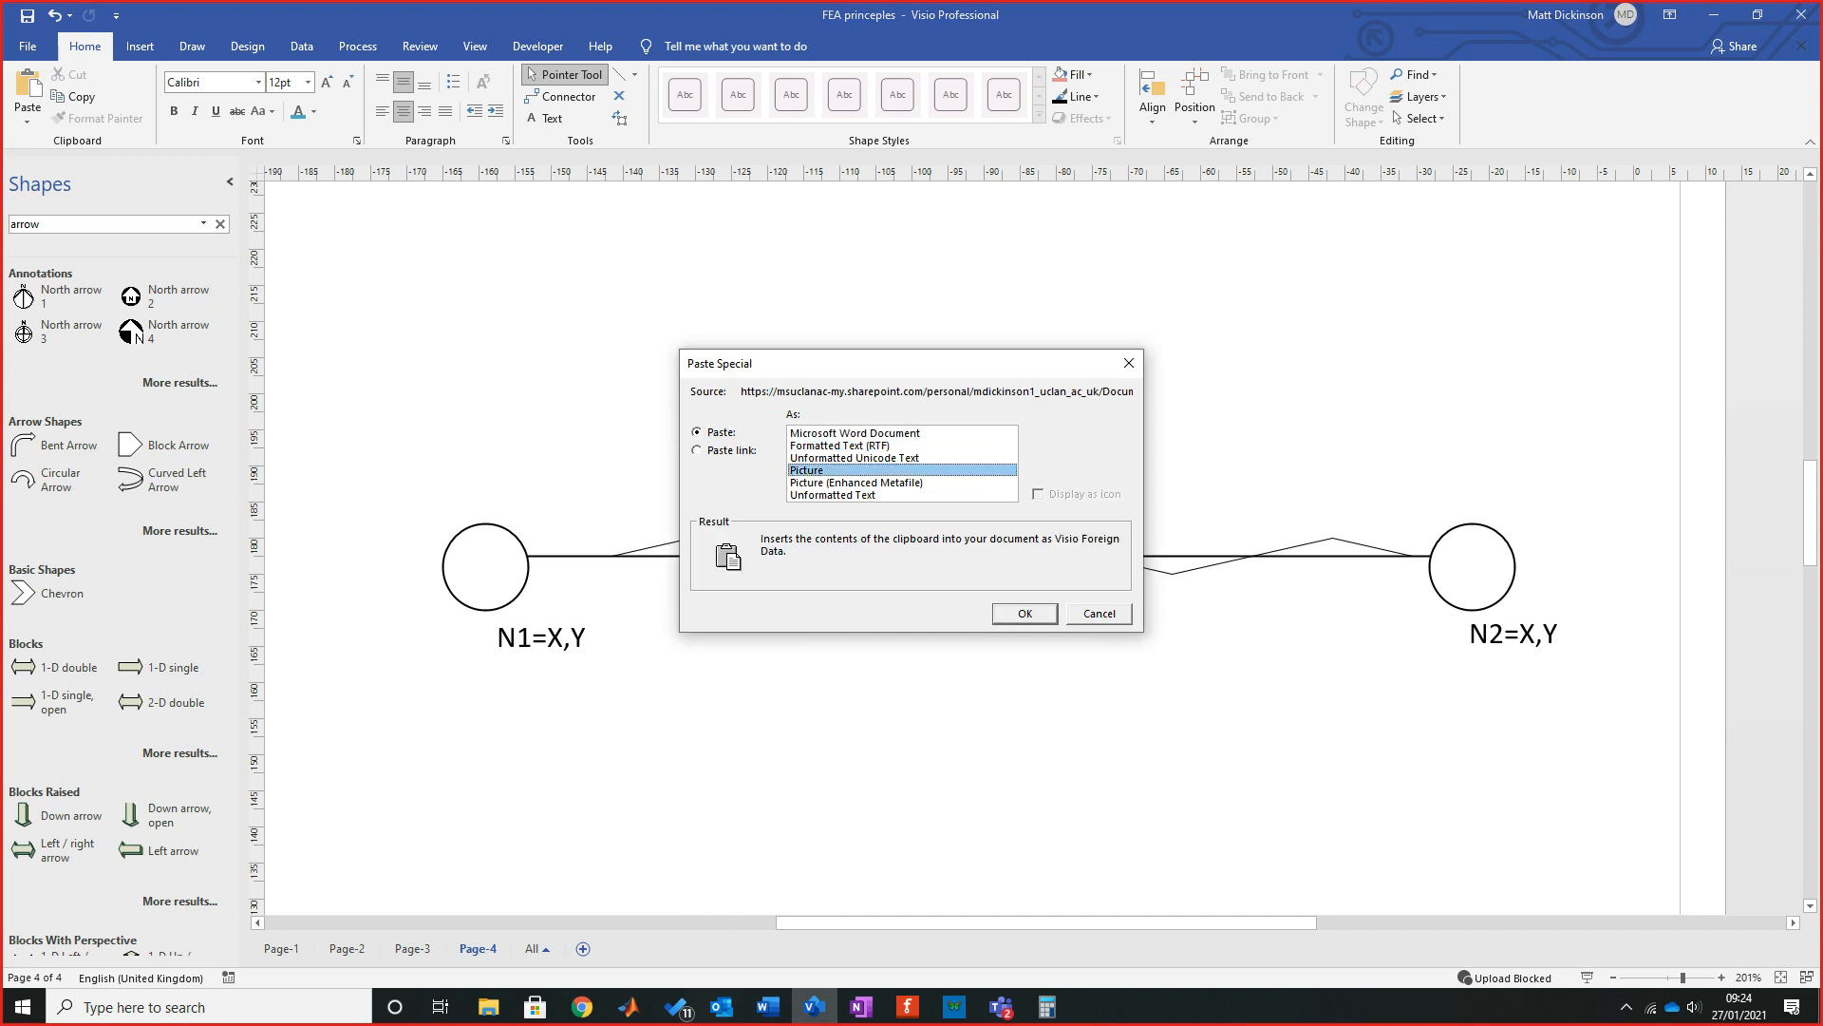
{"action": "left_click", "coordinate": [1024, 614]}
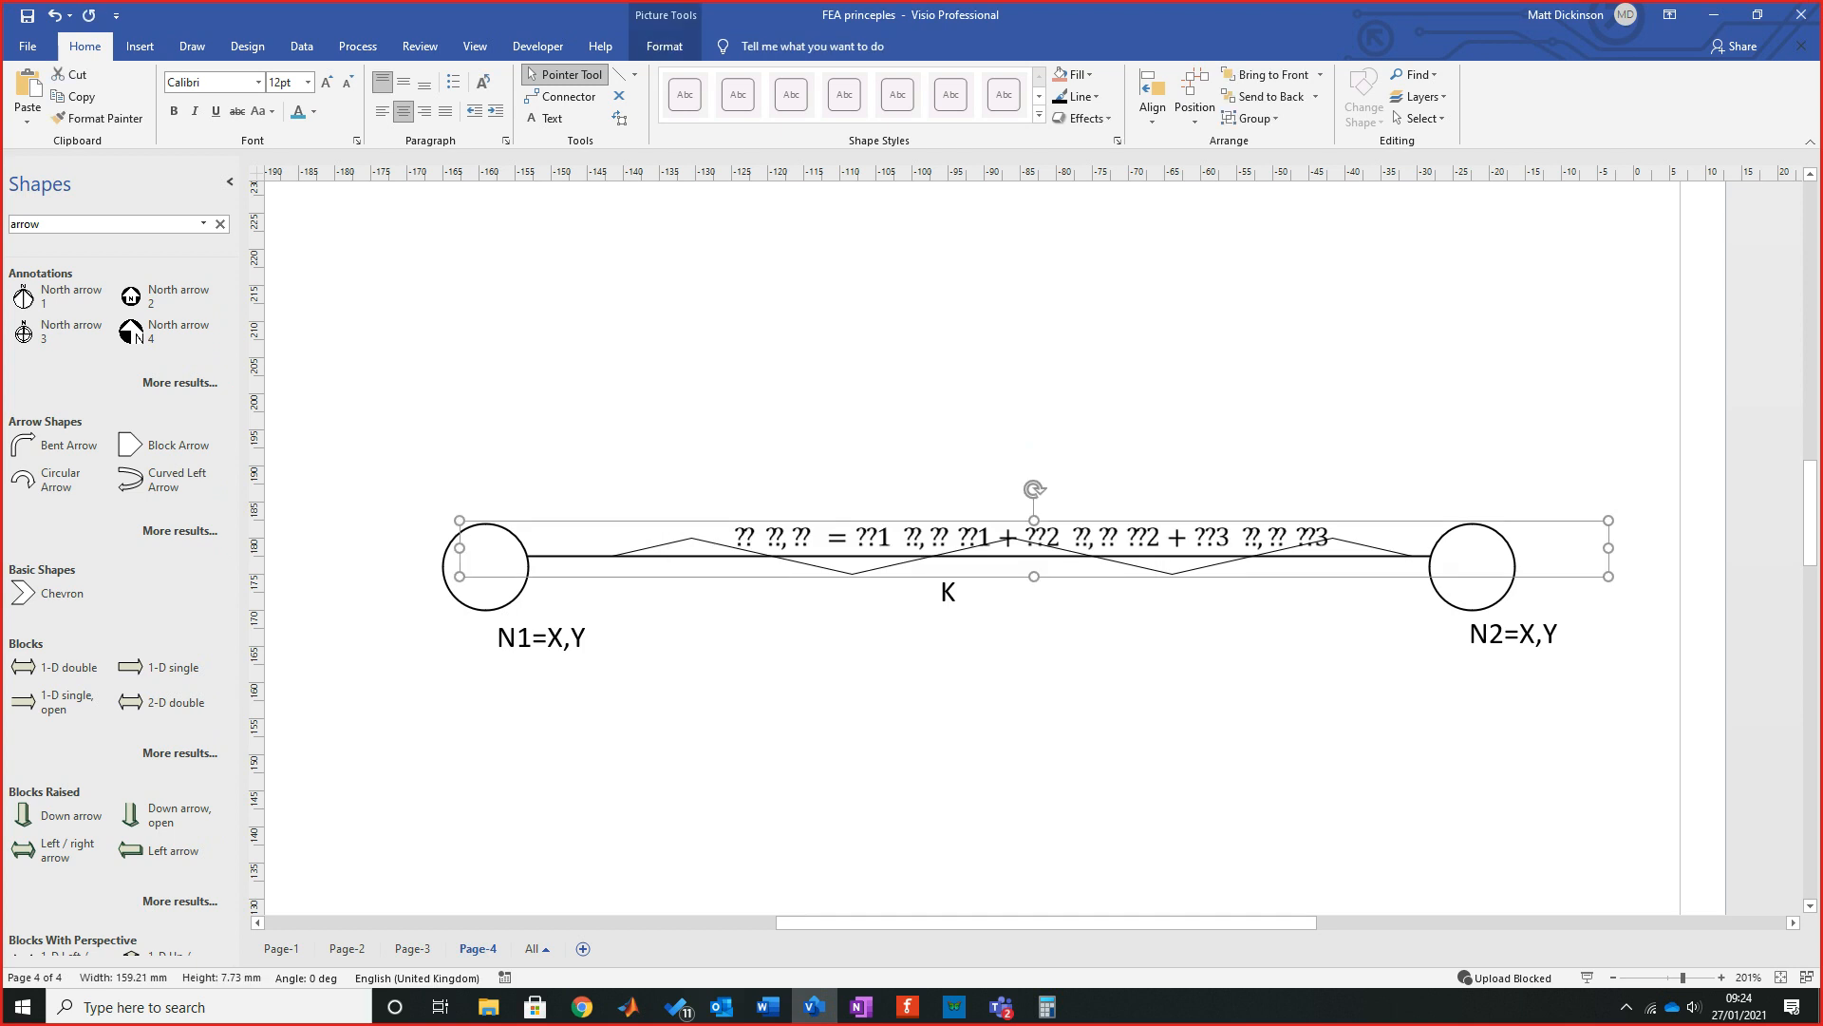
{"action": "left_click_drag", "start_coordinate": [1028, 551], "coordinate": [926, 412]}
{"action": "key", "text": "Delete"}
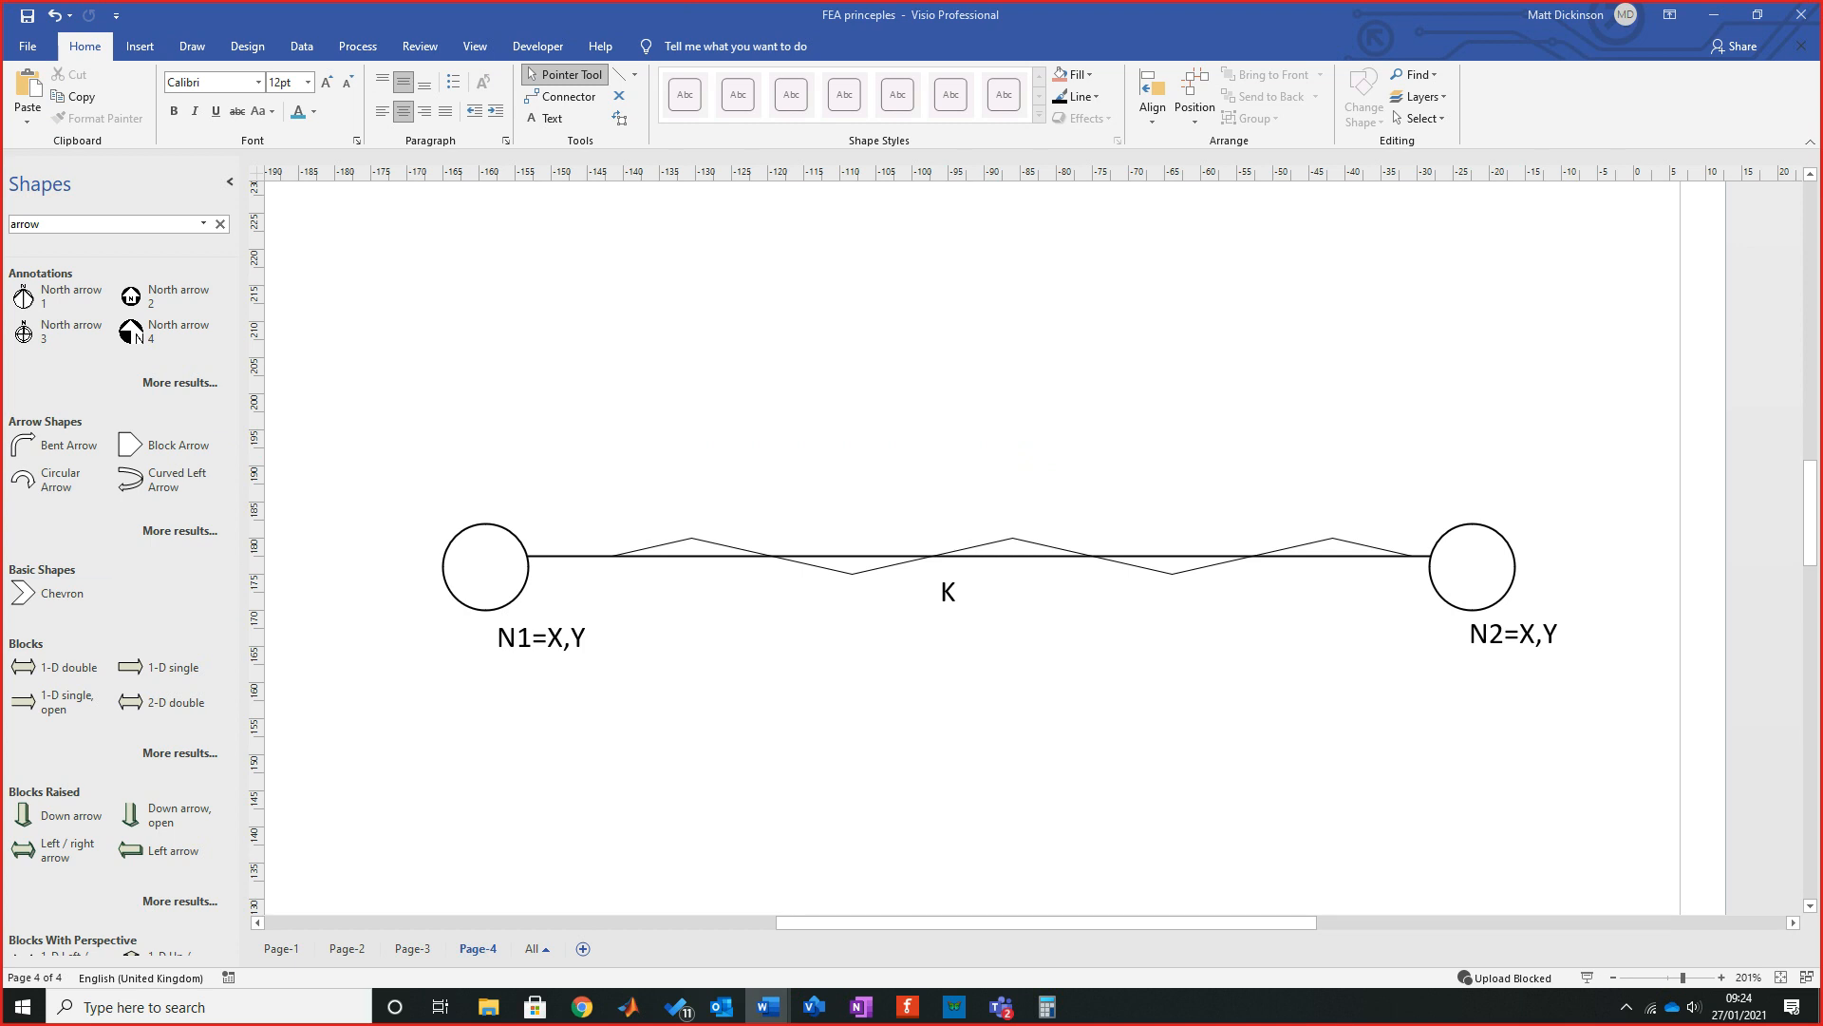
Try pasting the copied equation as a Microsoft Word Document object on the drawing, and delete it.
{"action": "left_click", "coordinate": [759, 339]}
{"action": "right_click", "coordinate": [759, 339]}
{"action": "left_click", "coordinate": [807, 446]}
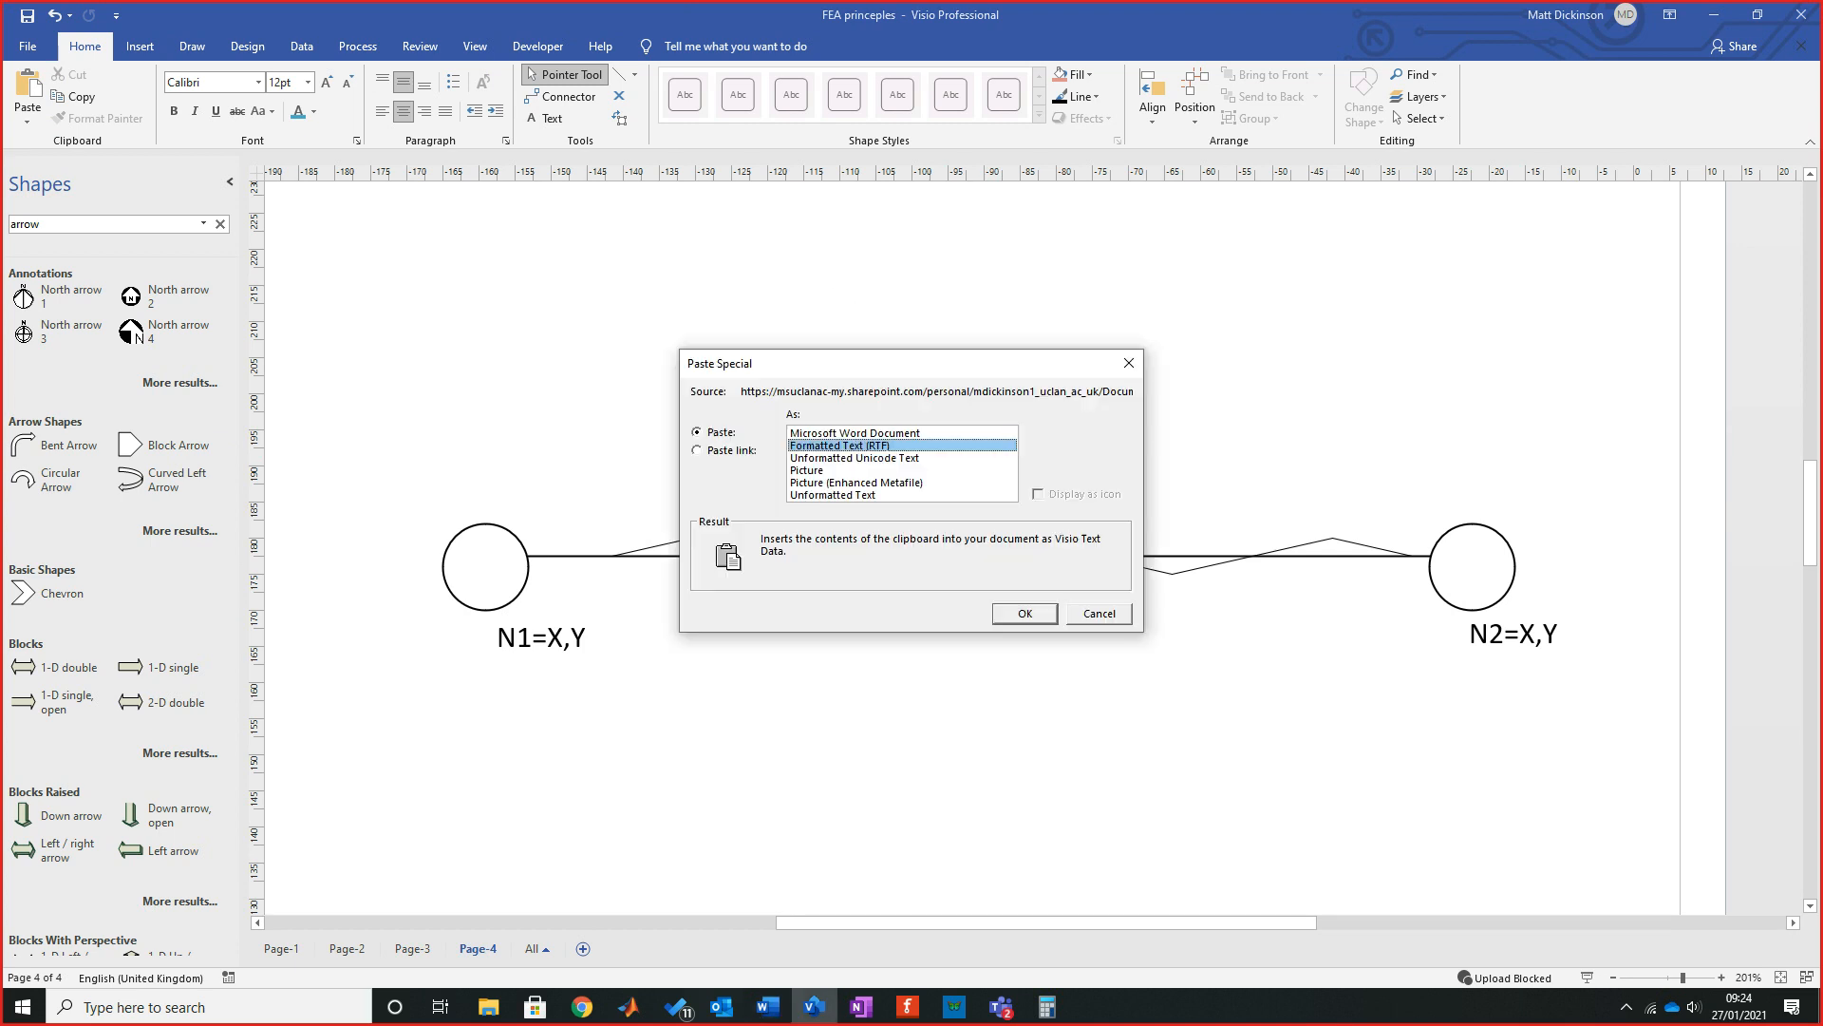
{"action": "left_click", "coordinate": [855, 433]}
{"action": "left_click", "coordinate": [1025, 614]}
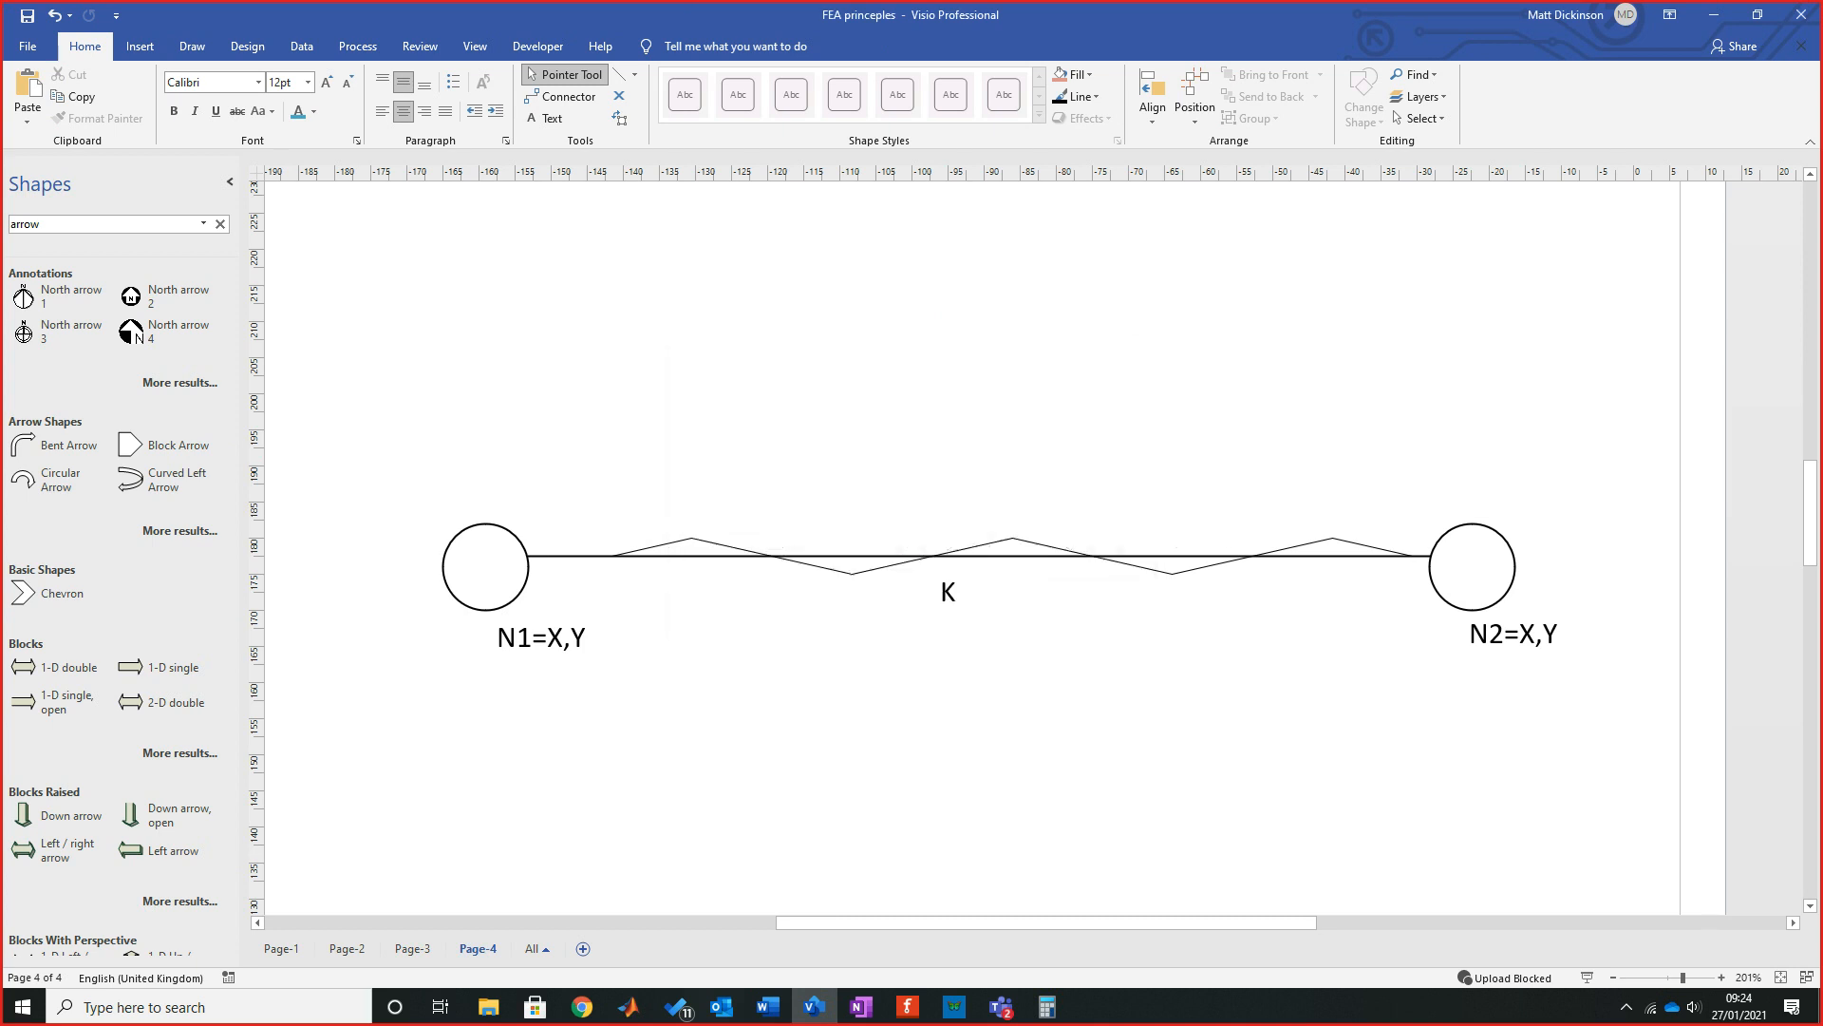
{"action": "key", "text": "Escape"}
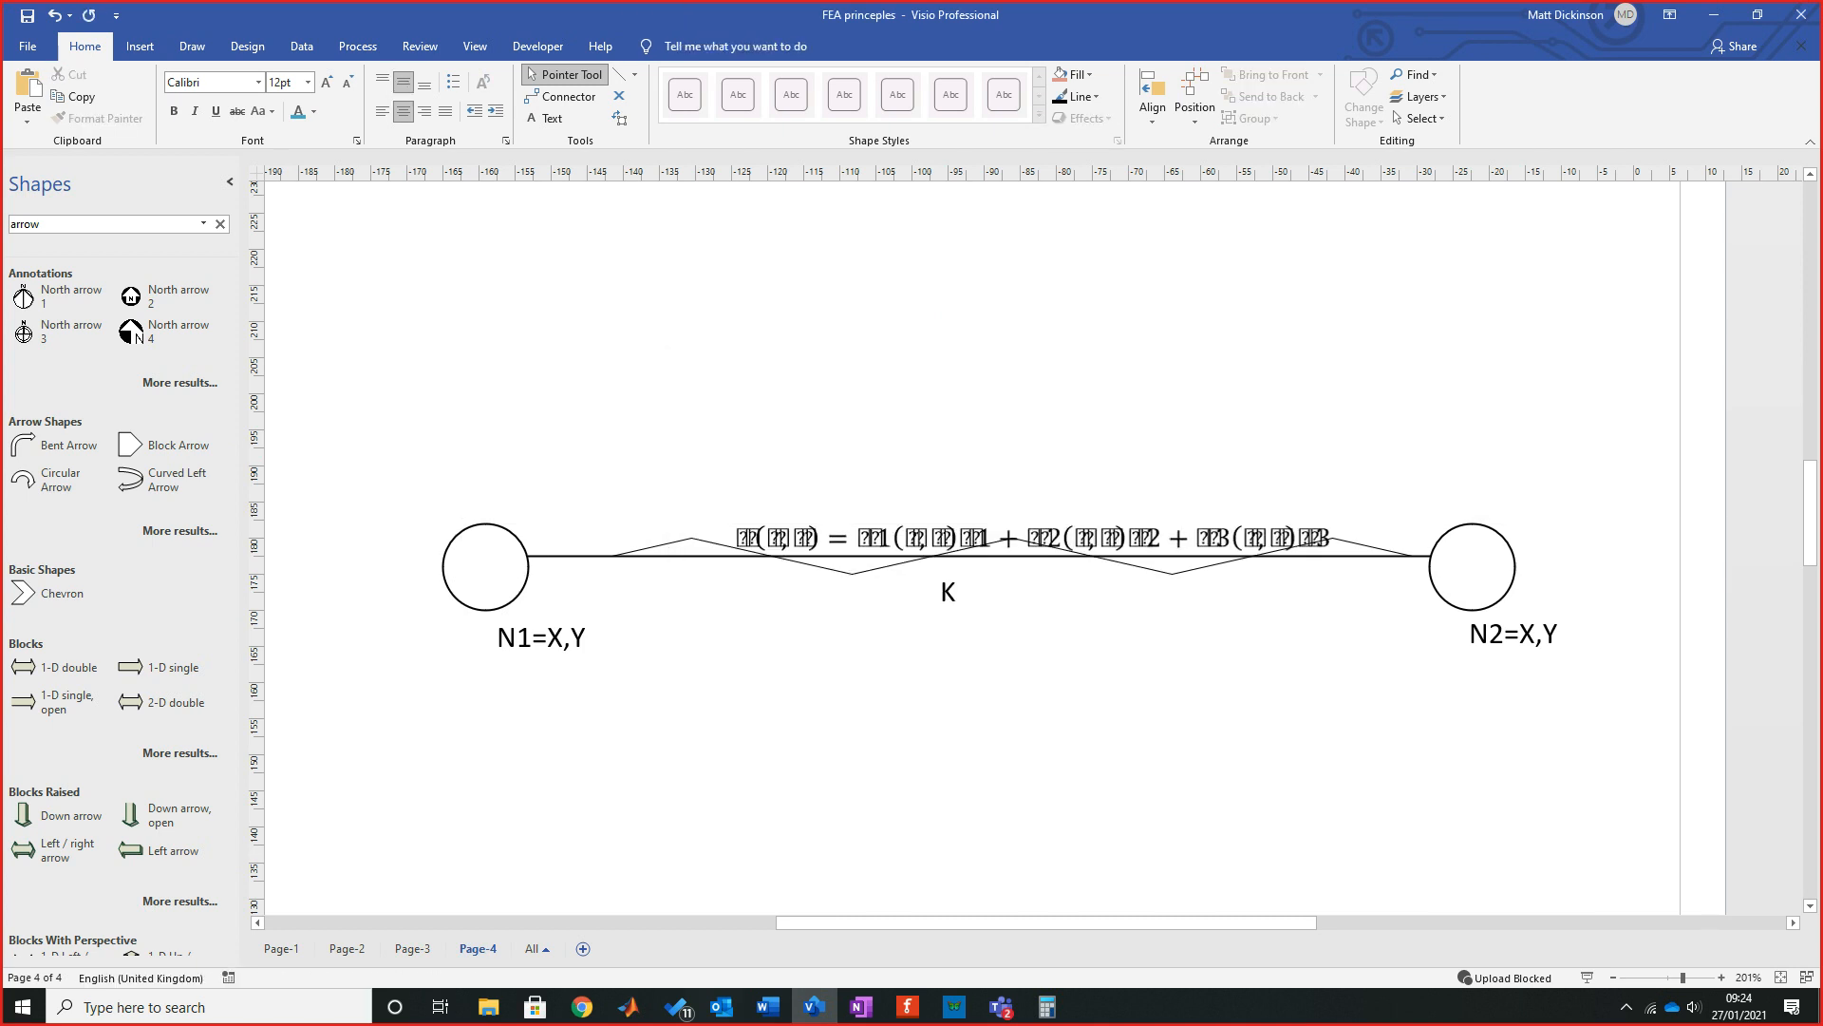
{"action": "left_click", "coordinate": [1033, 539]}
{"action": "left_click", "coordinate": [1034, 418]}
{"action": "left_click", "coordinate": [1033, 539]}
{"action": "key", "text": "Delete"}
Try pasting the copied equation as a Picture (Enhanced Metafile) on the drawing, and delete it.
{"action": "right_click", "coordinate": [1017, 300]}
{"action": "left_click", "coordinate": [1064, 410]}
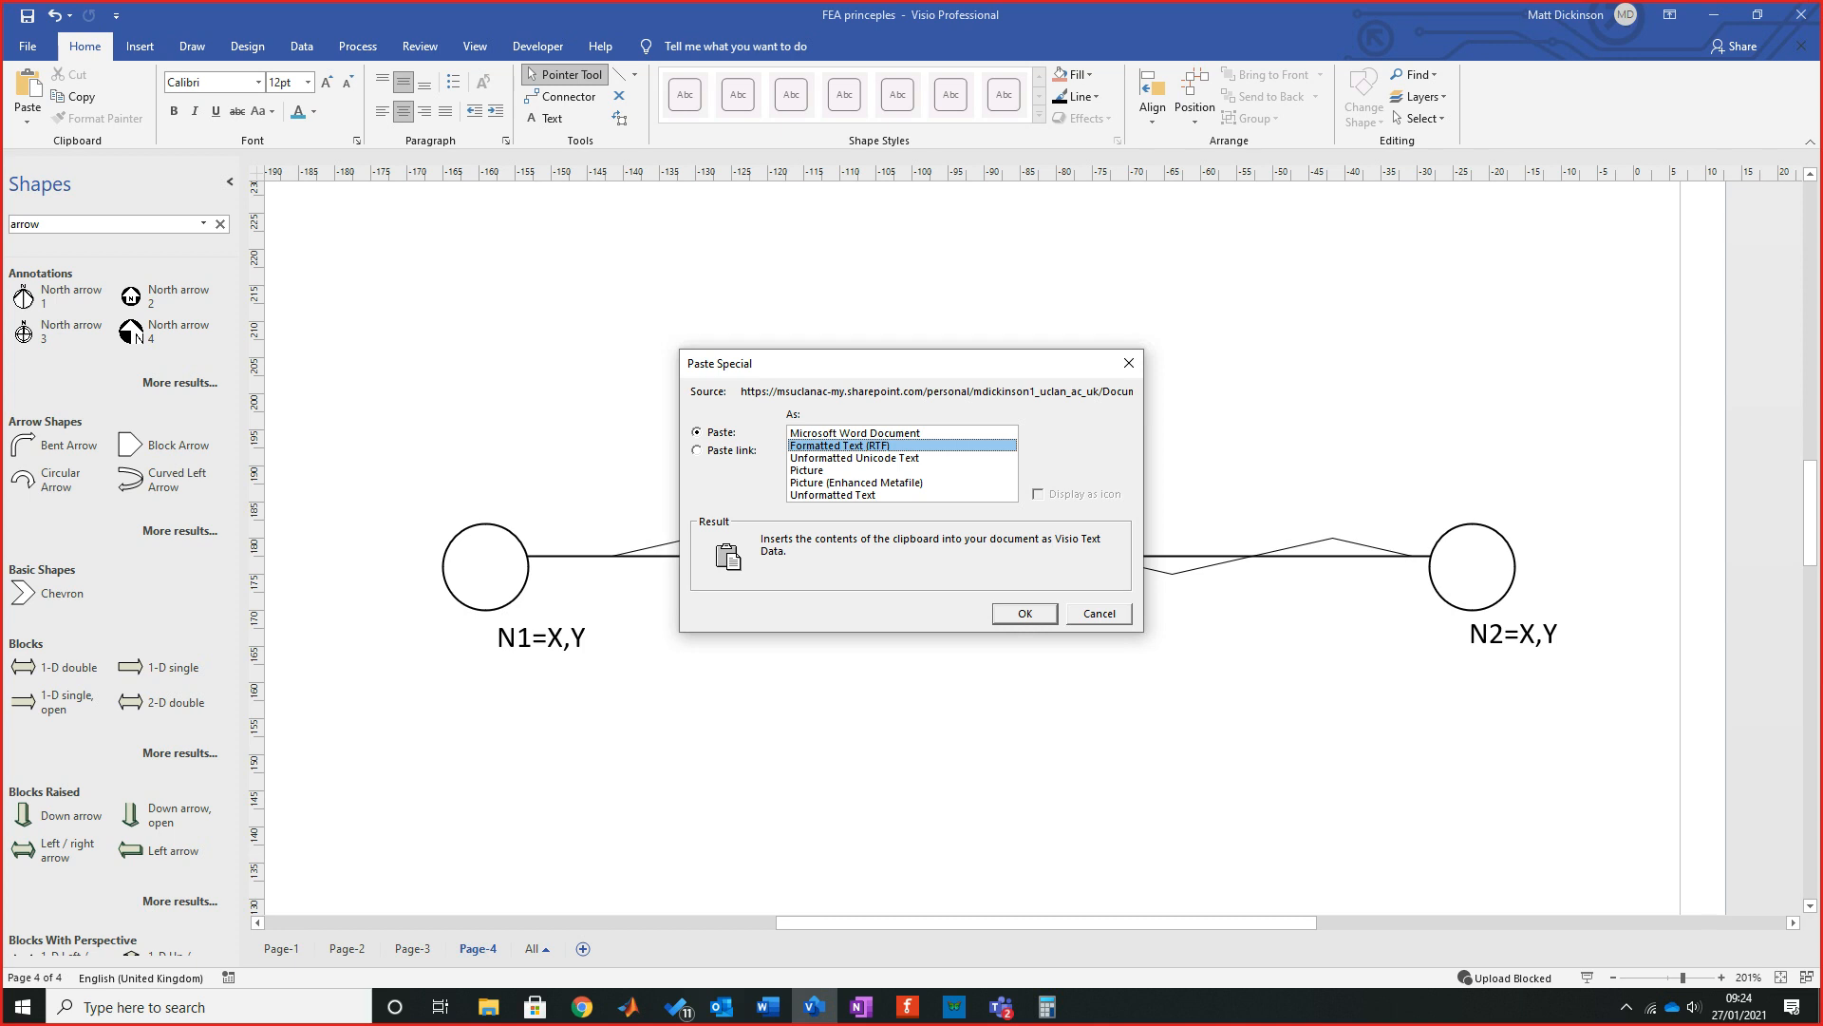
{"action": "left_click", "coordinate": [845, 470]}
{"action": "left_click", "coordinate": [856, 482]}
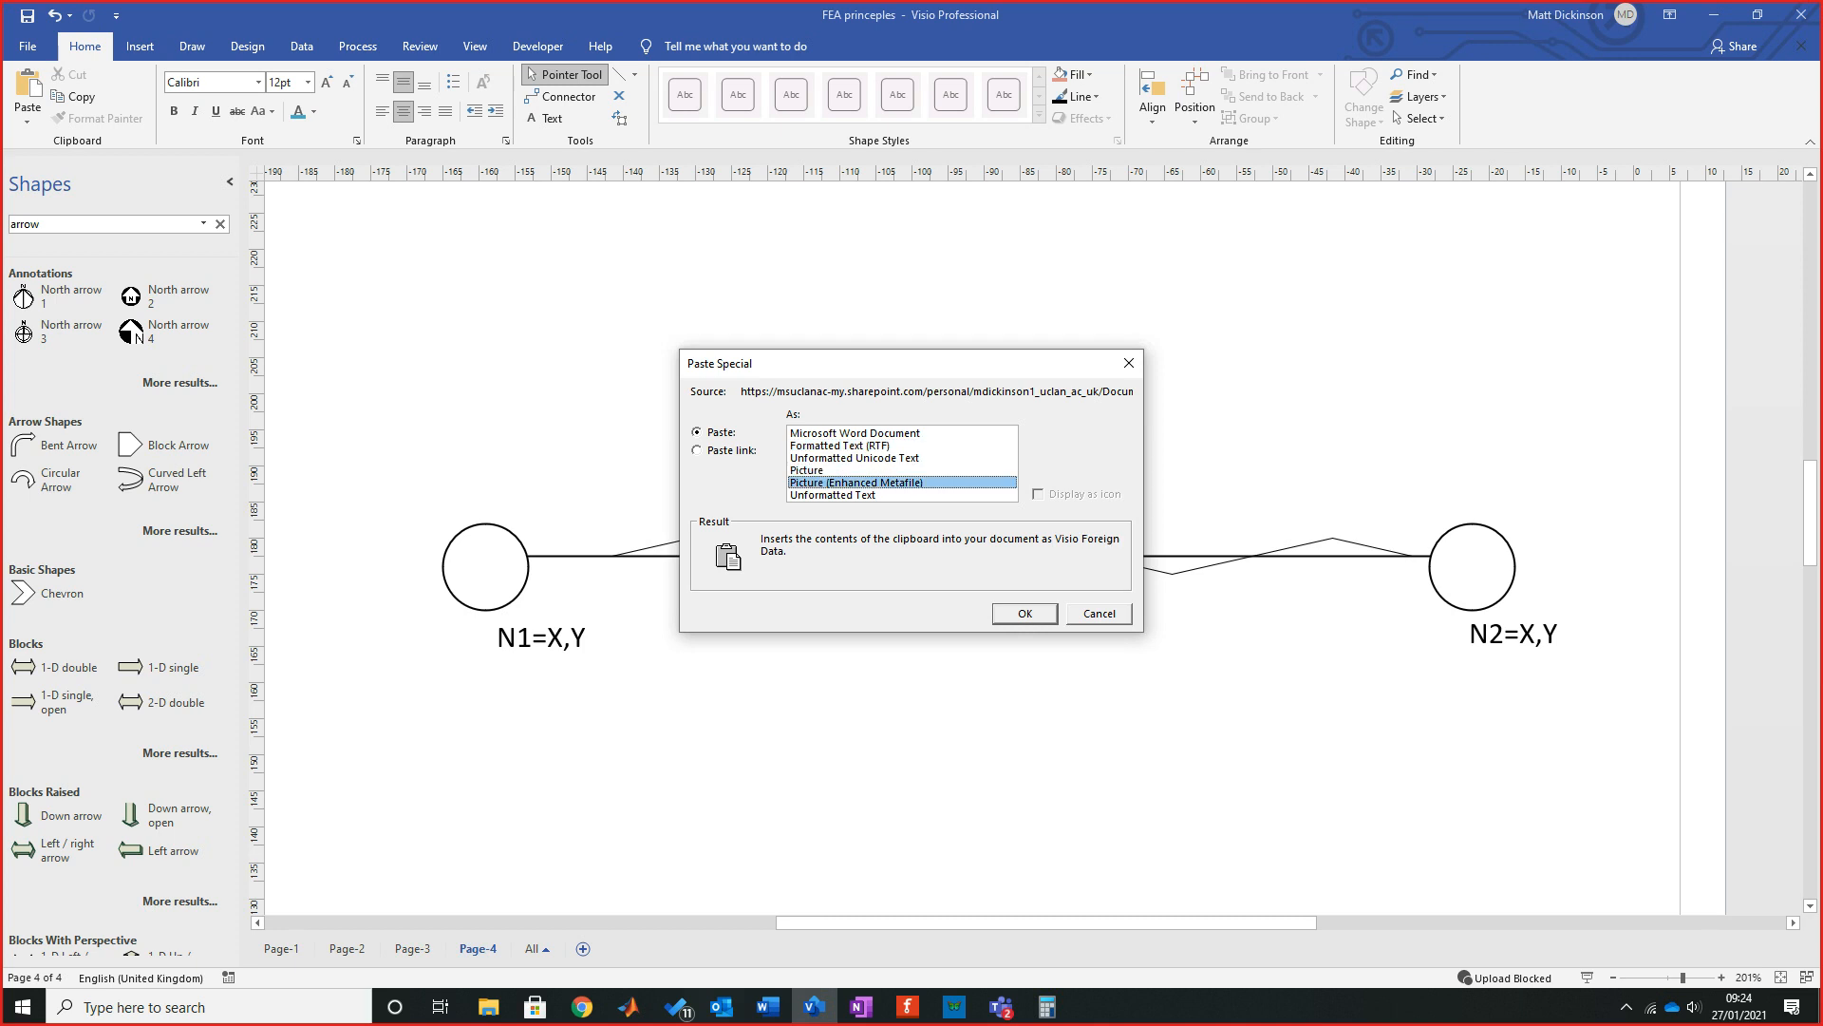
{"action": "key", "text": "Return"}
{"action": "key", "text": "Escape"}
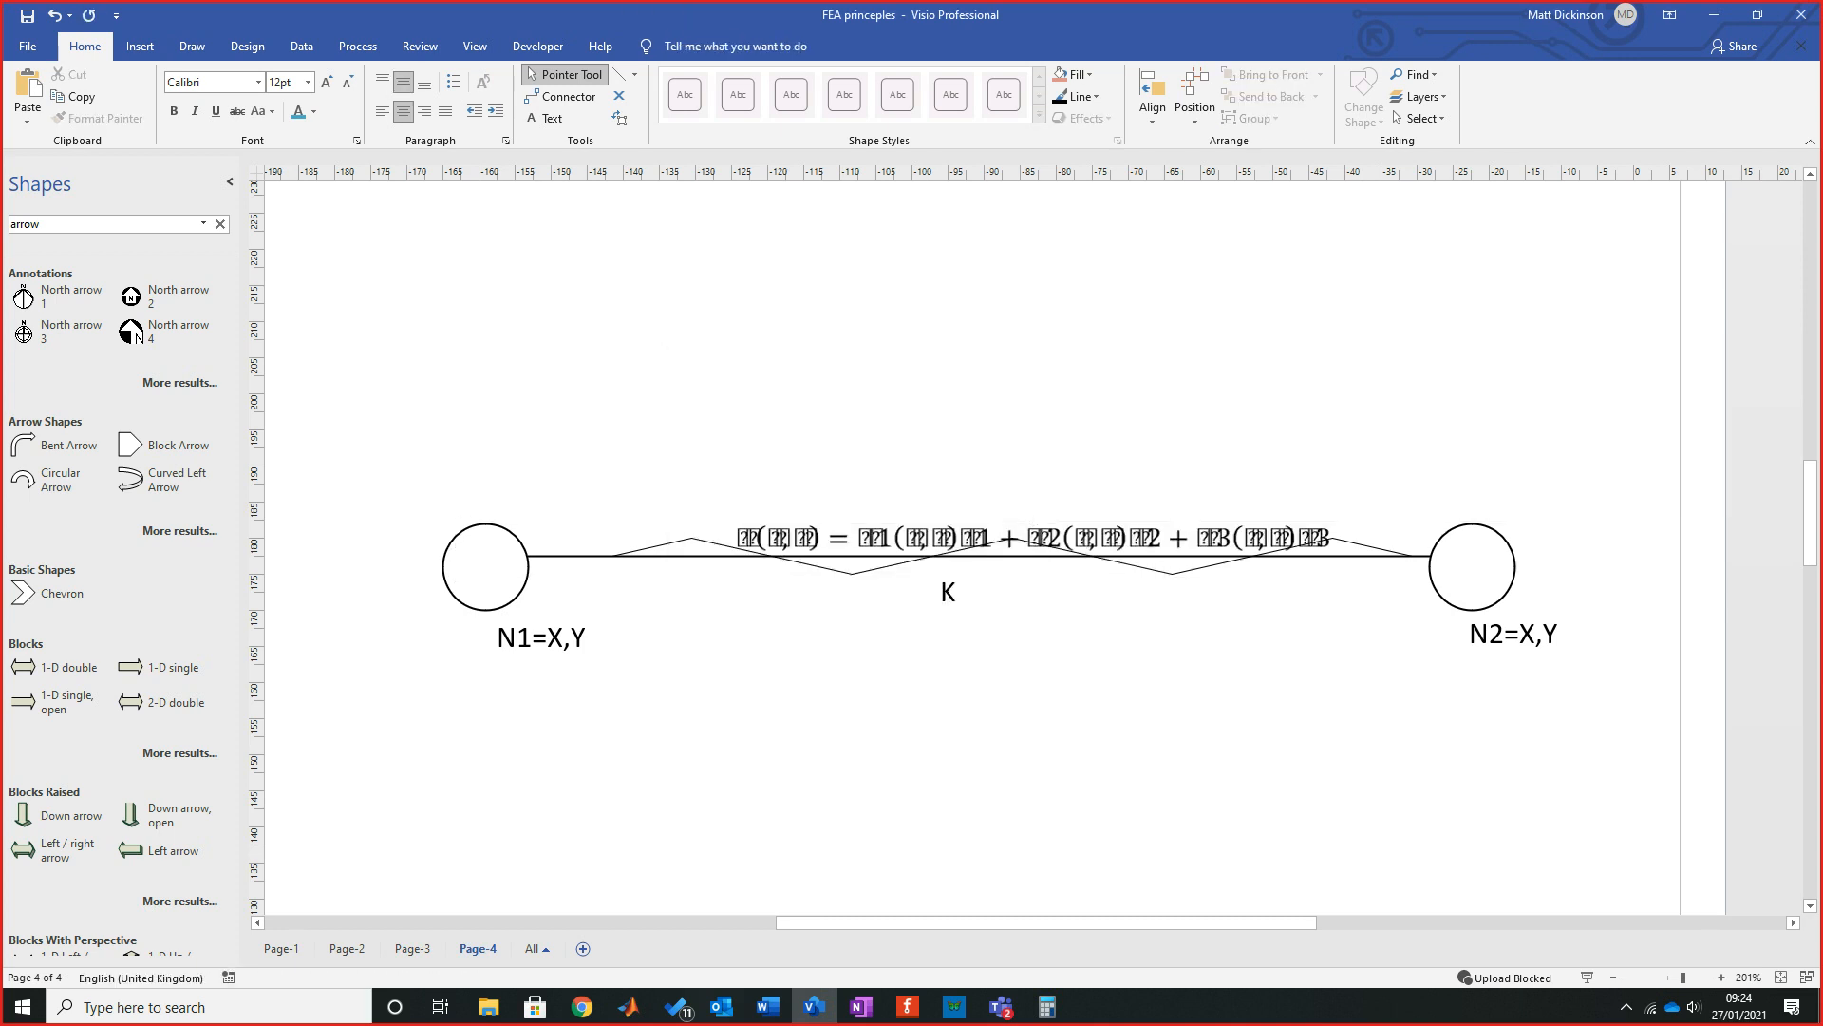
{"action": "left_click", "coordinate": [1034, 538]}
{"action": "left_click", "coordinate": [1007, 427]}
{"action": "left_click", "coordinate": [1034, 539]}
{"action": "key", "text": "Delete"}
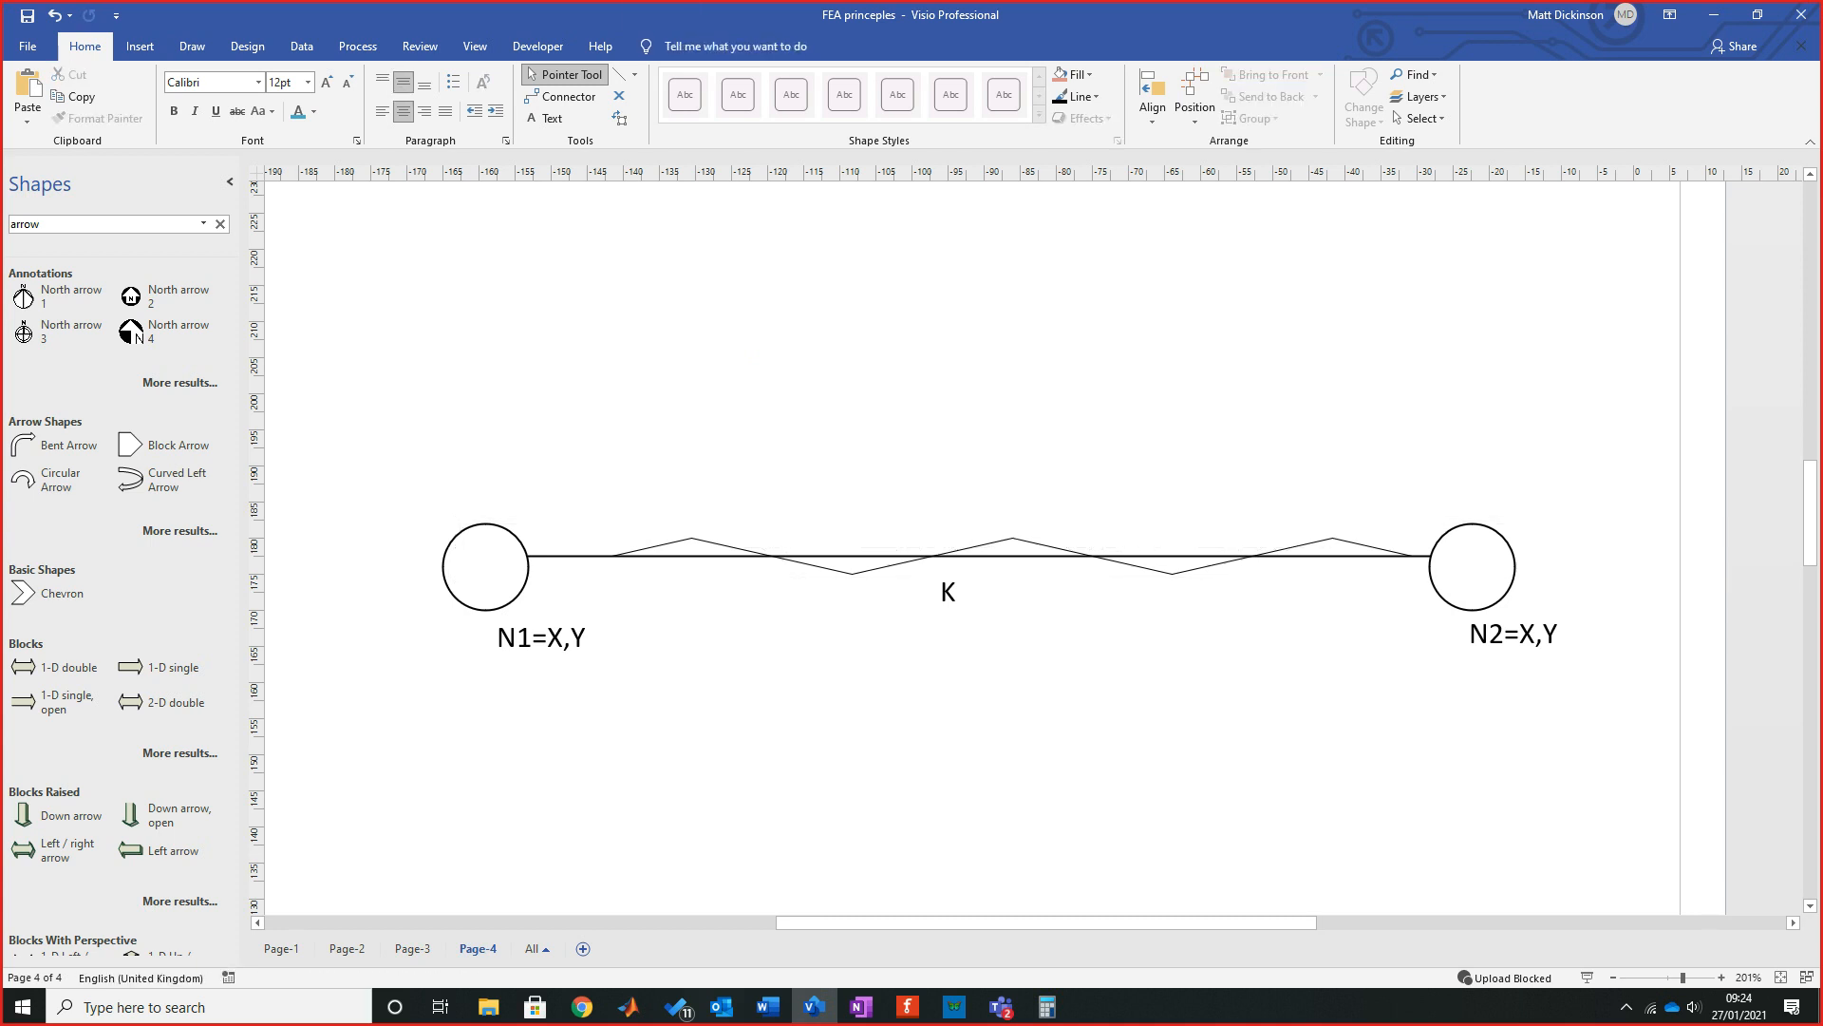
Duplicate the N1 circle and place the copy well above the middle of the line joining N1 and N2.
{"action": "scroll", "coordinate": [968, 546], "scroll_direction": "down", "scroll_amount": 1}
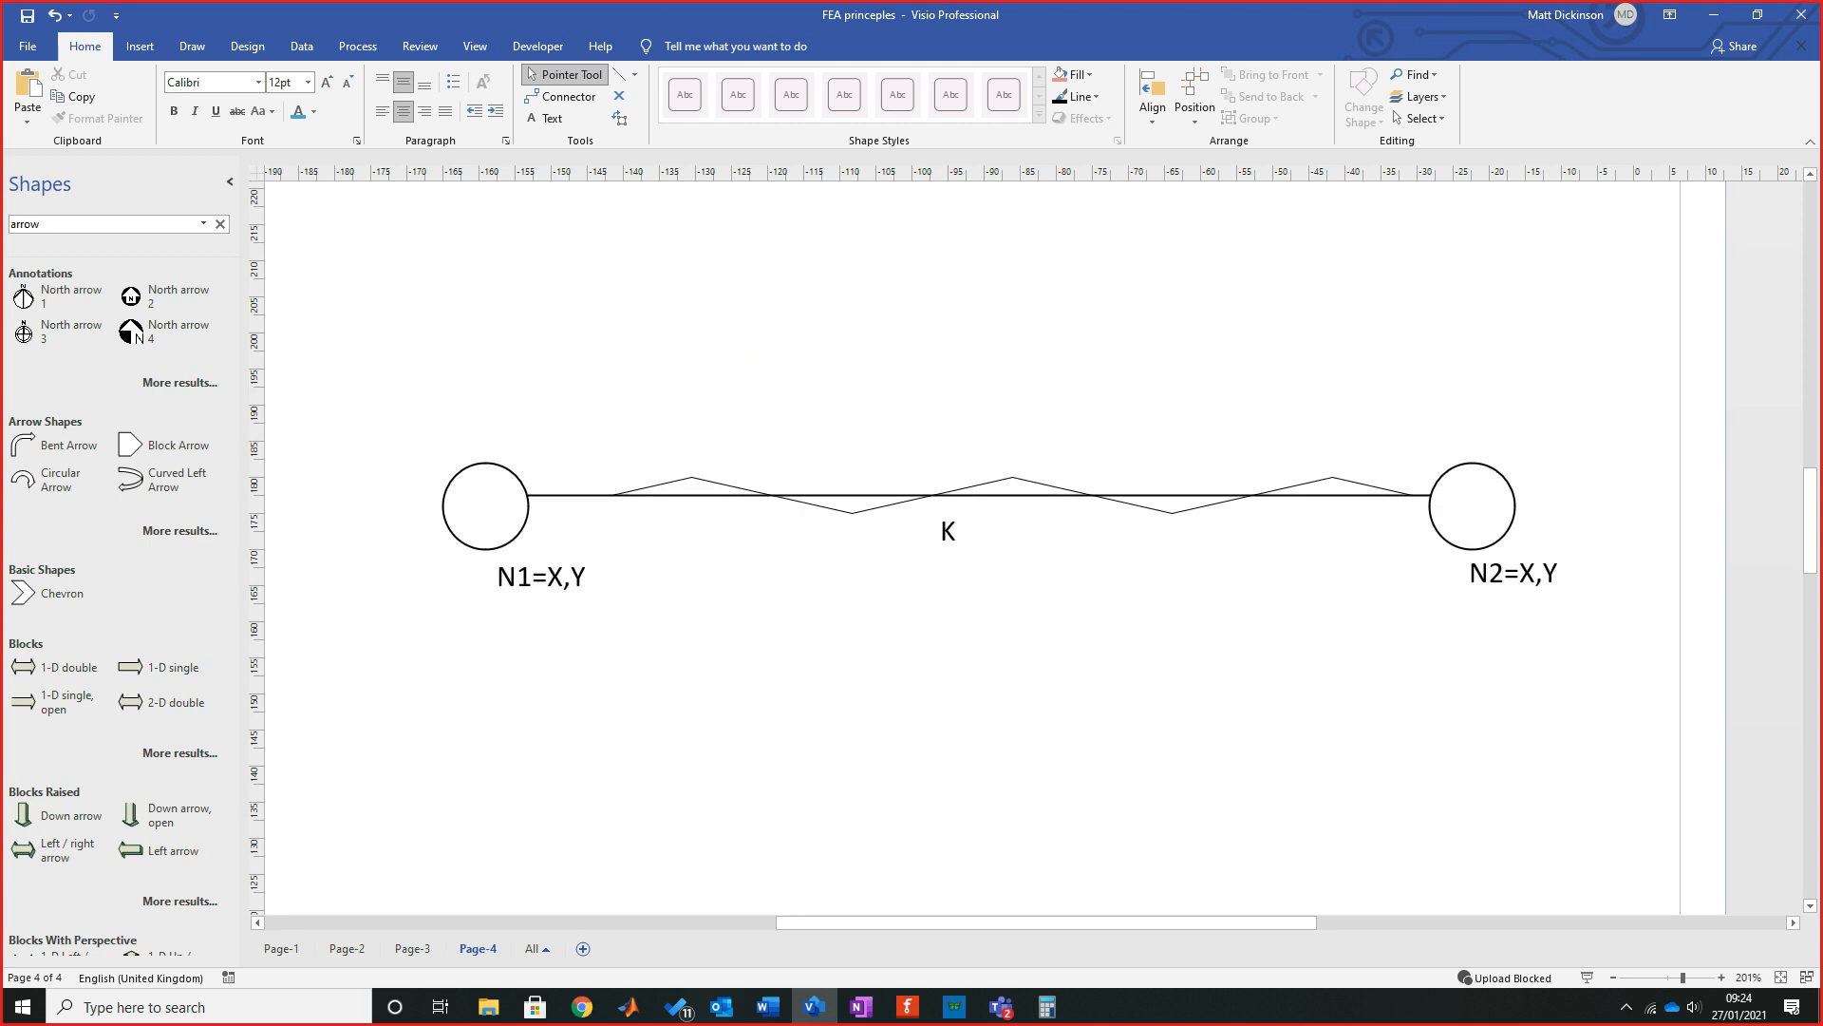
{"action": "scroll", "coordinate": [988, 548], "scroll_direction": "up", "scroll_amount": 2}
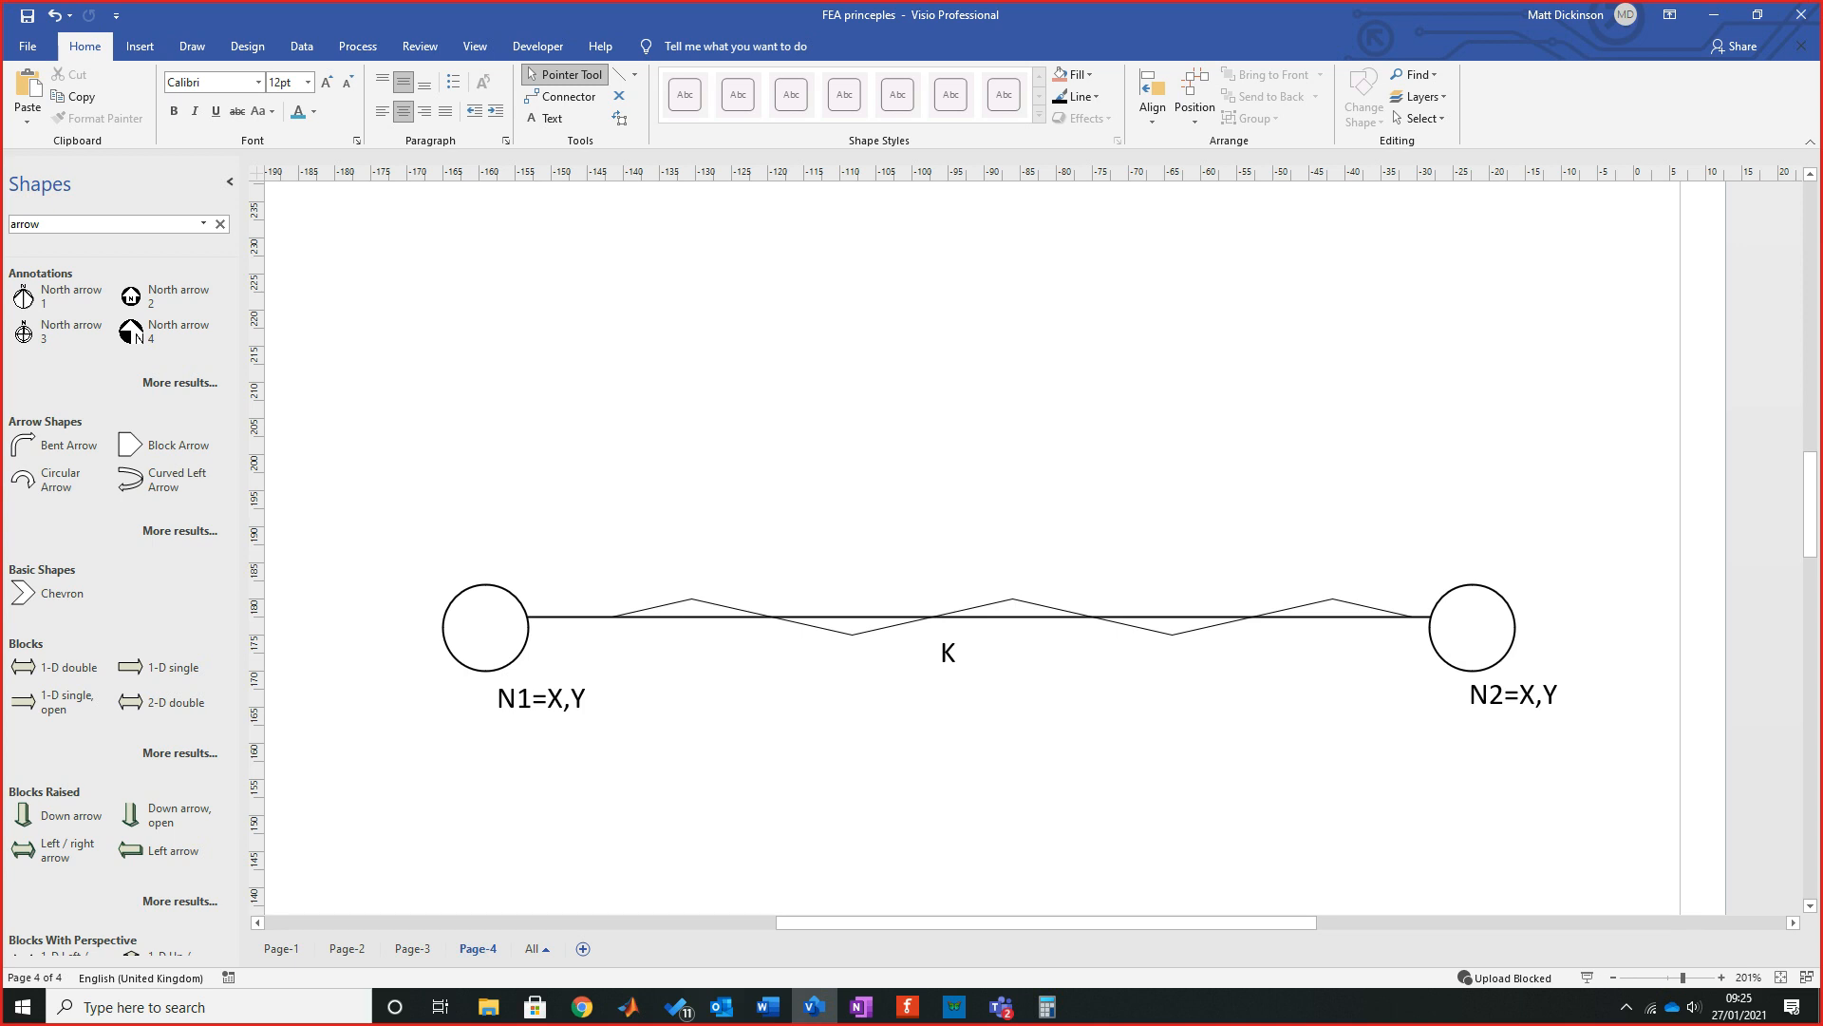
{"action": "scroll", "coordinate": [969, 546], "scroll_direction": "up", "scroll_amount": 3}
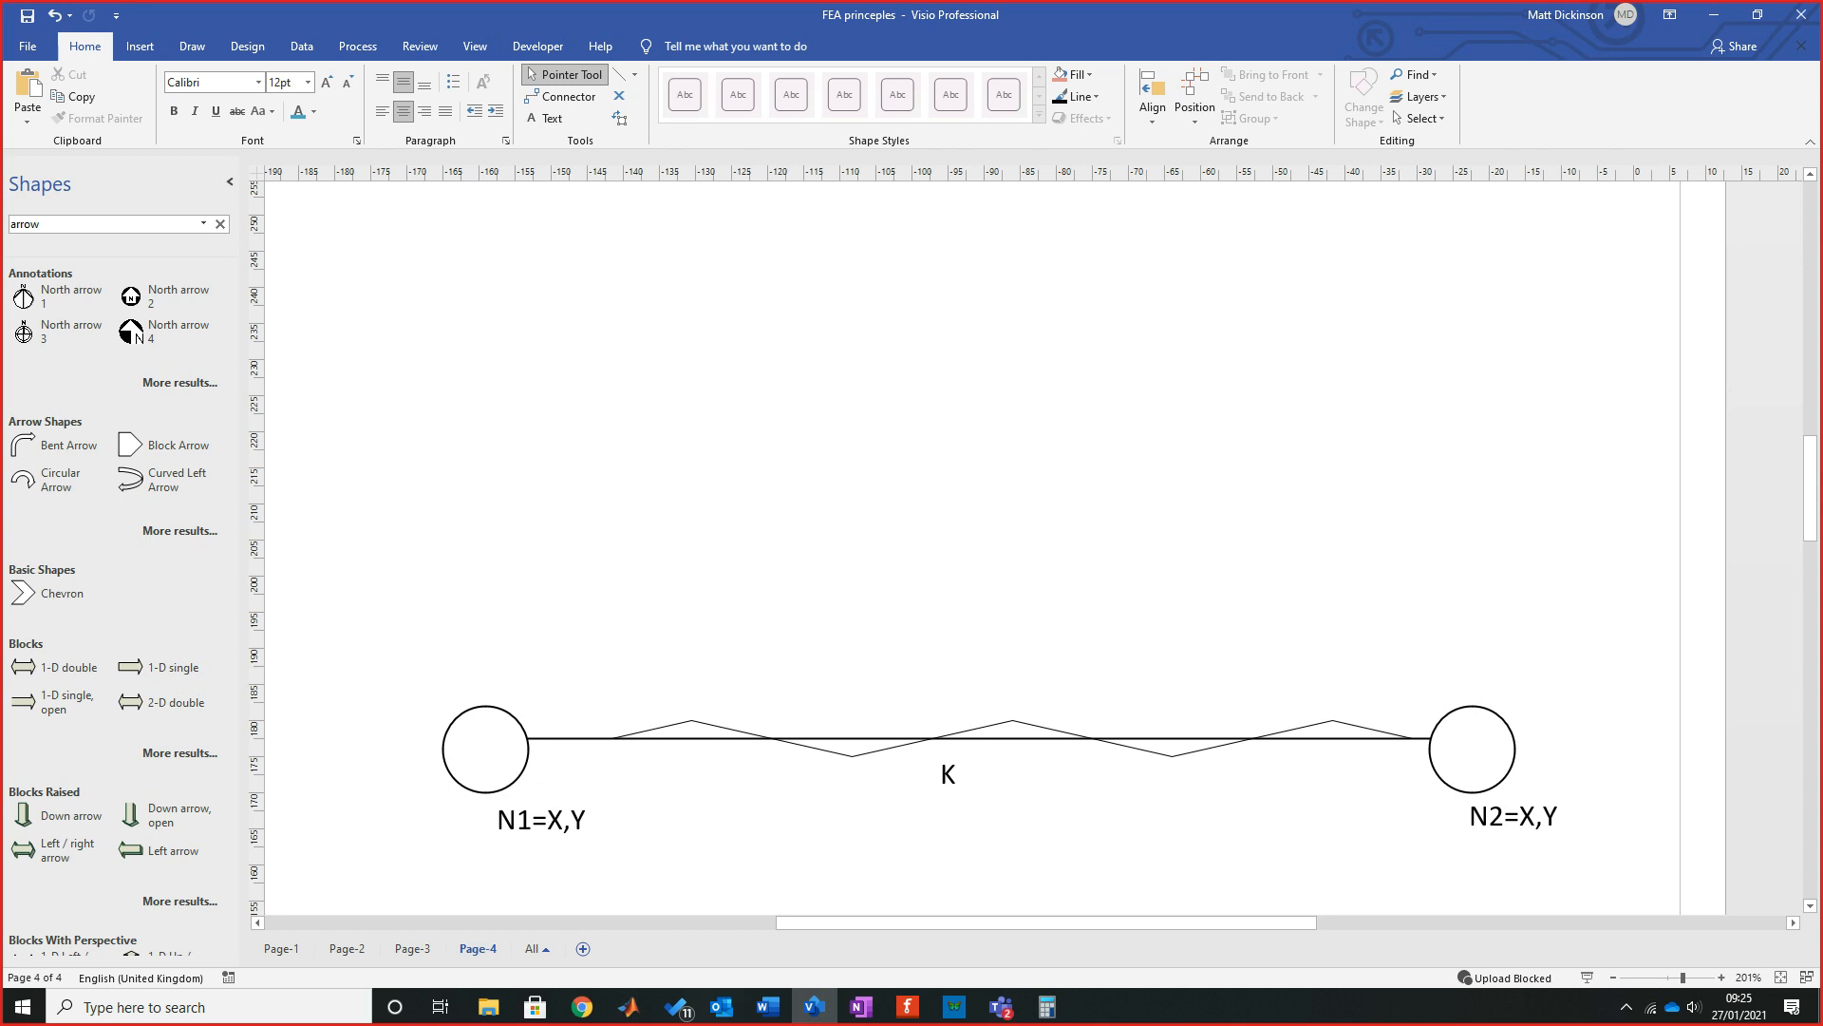
{"action": "left_click", "coordinate": [485, 750]}
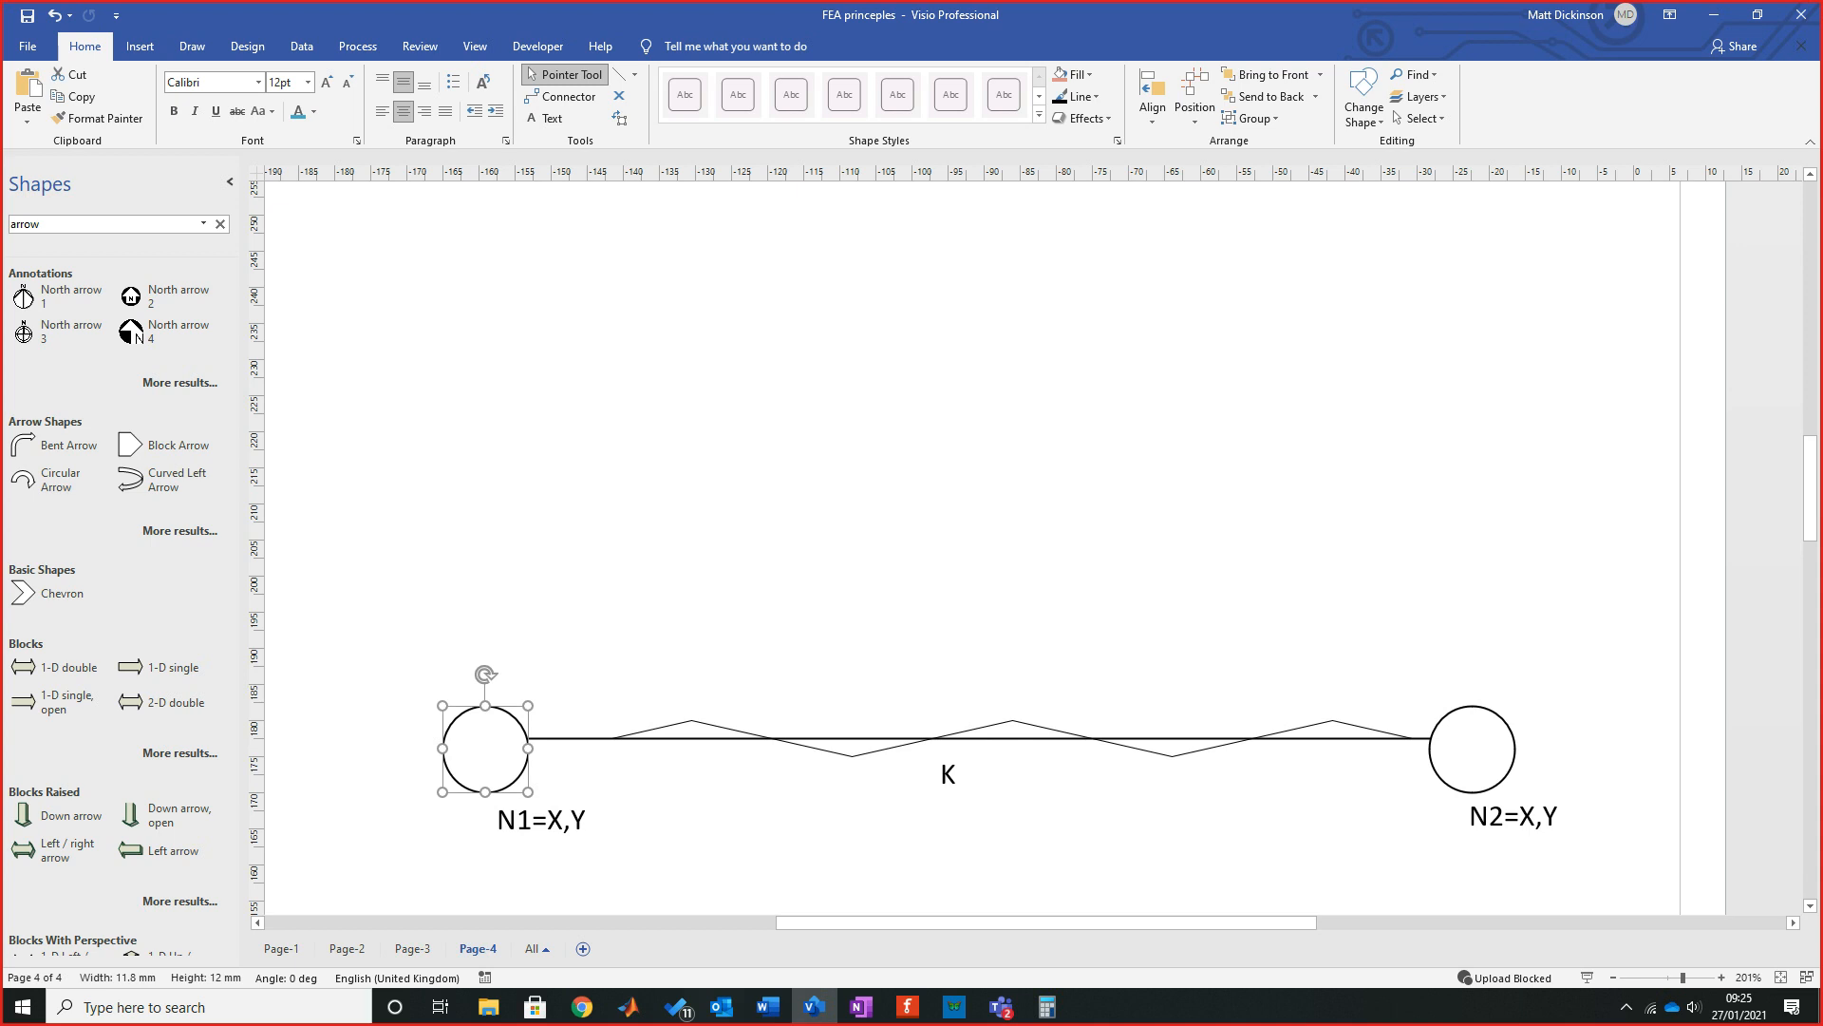
{"action": "key", "text": "ctrl+z"}
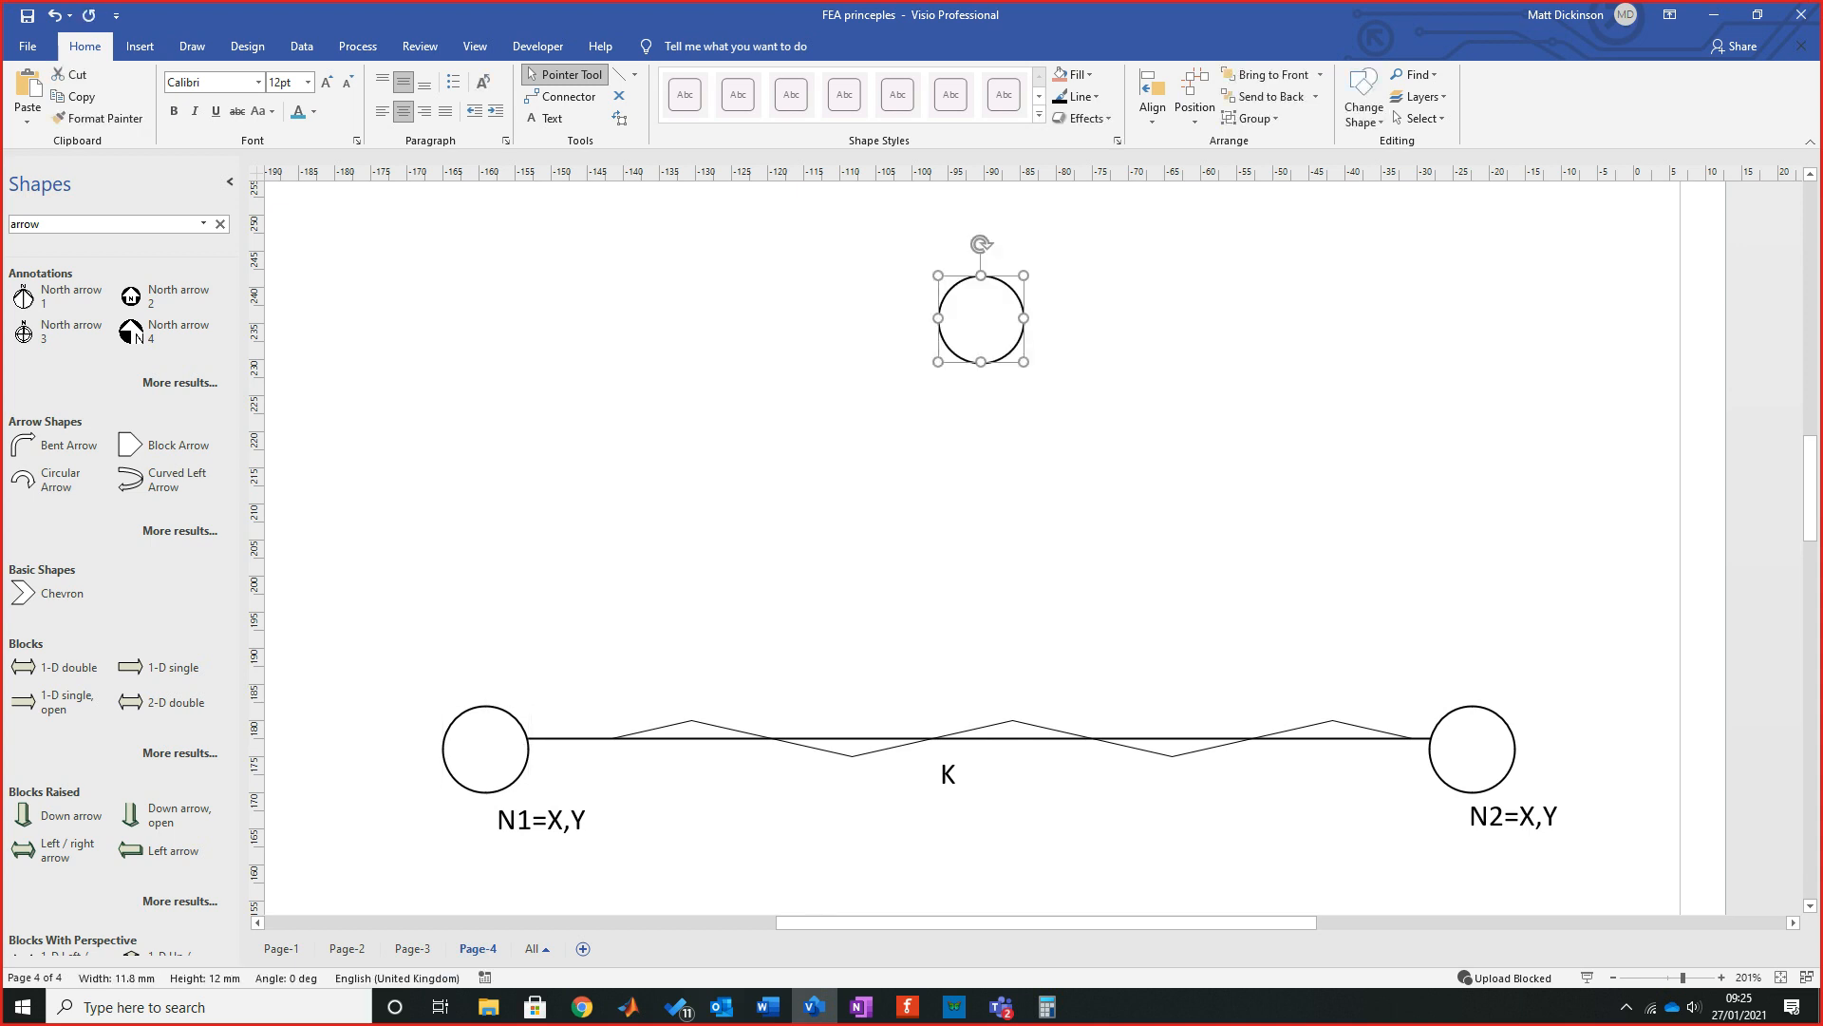
{"action": "left_click_drag", "start_coordinate": [981, 318], "coordinate": [942, 268]}
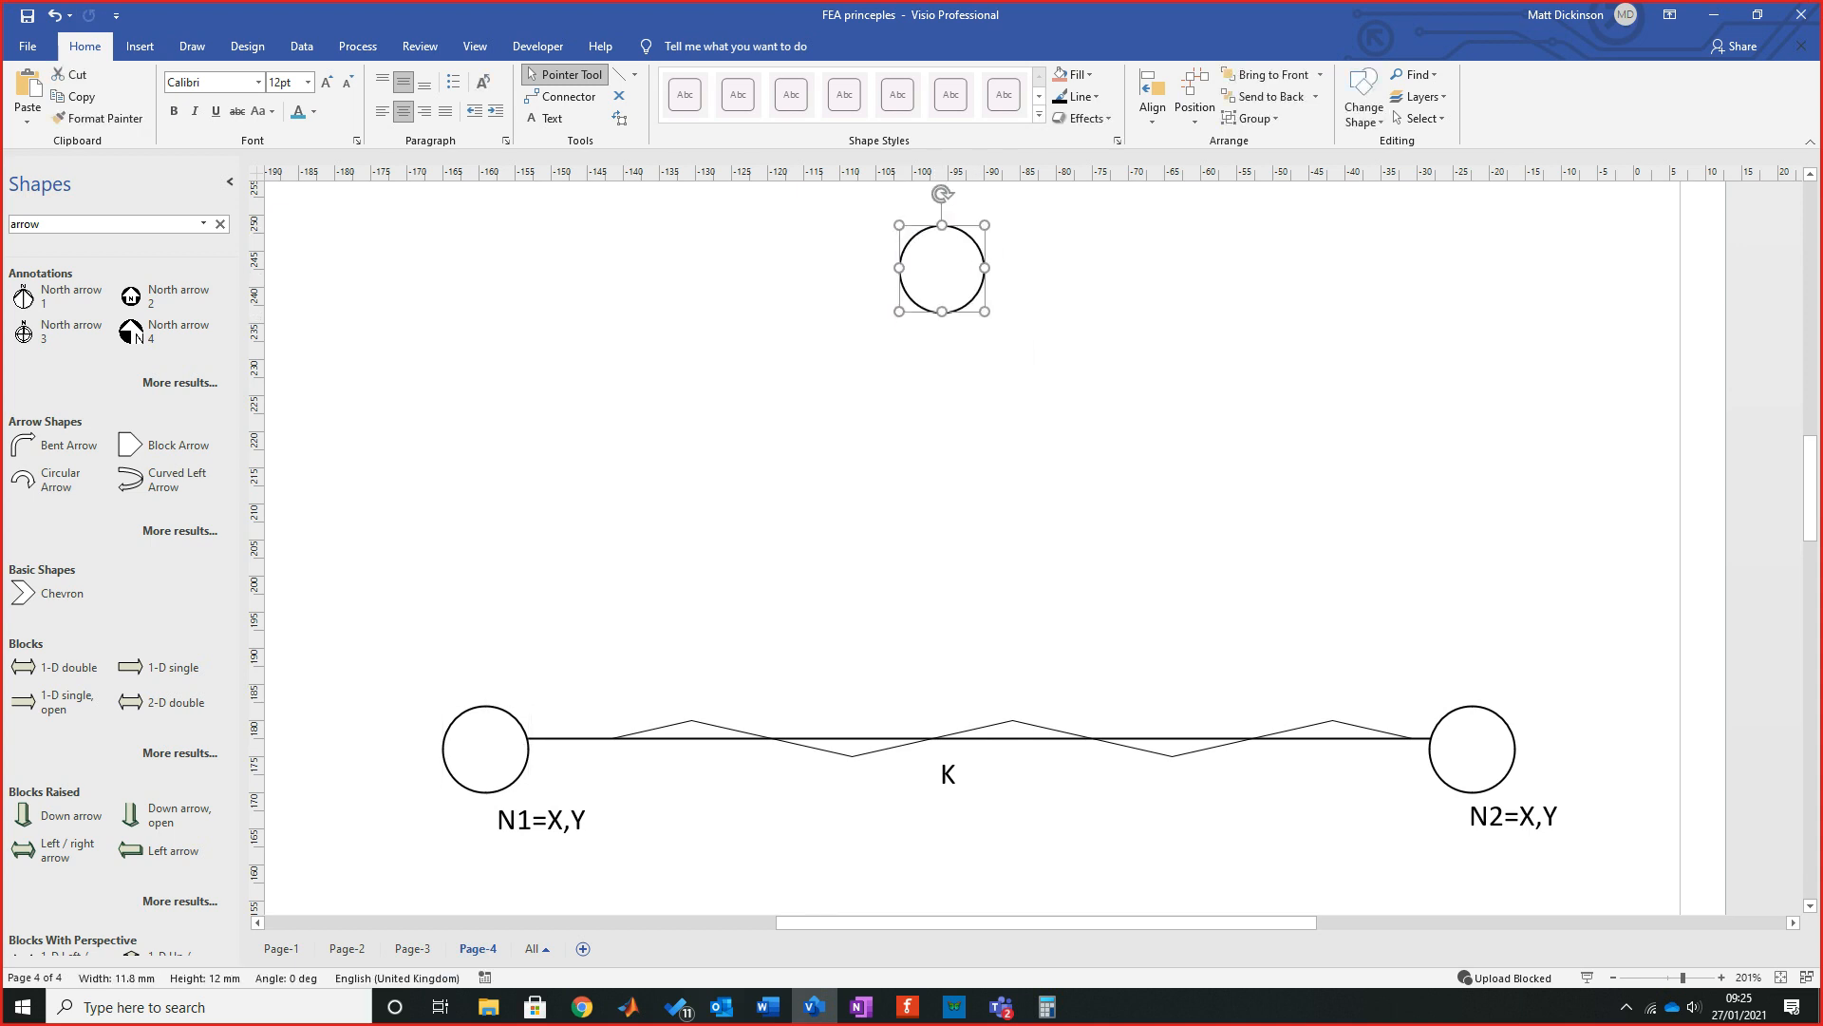
Delete the zigzag spring line and add a copy of the straight line joining the N1 circle to the upper circle.
{"action": "left_click", "coordinate": [1012, 721]}
{"action": "key", "text": "Delete"}
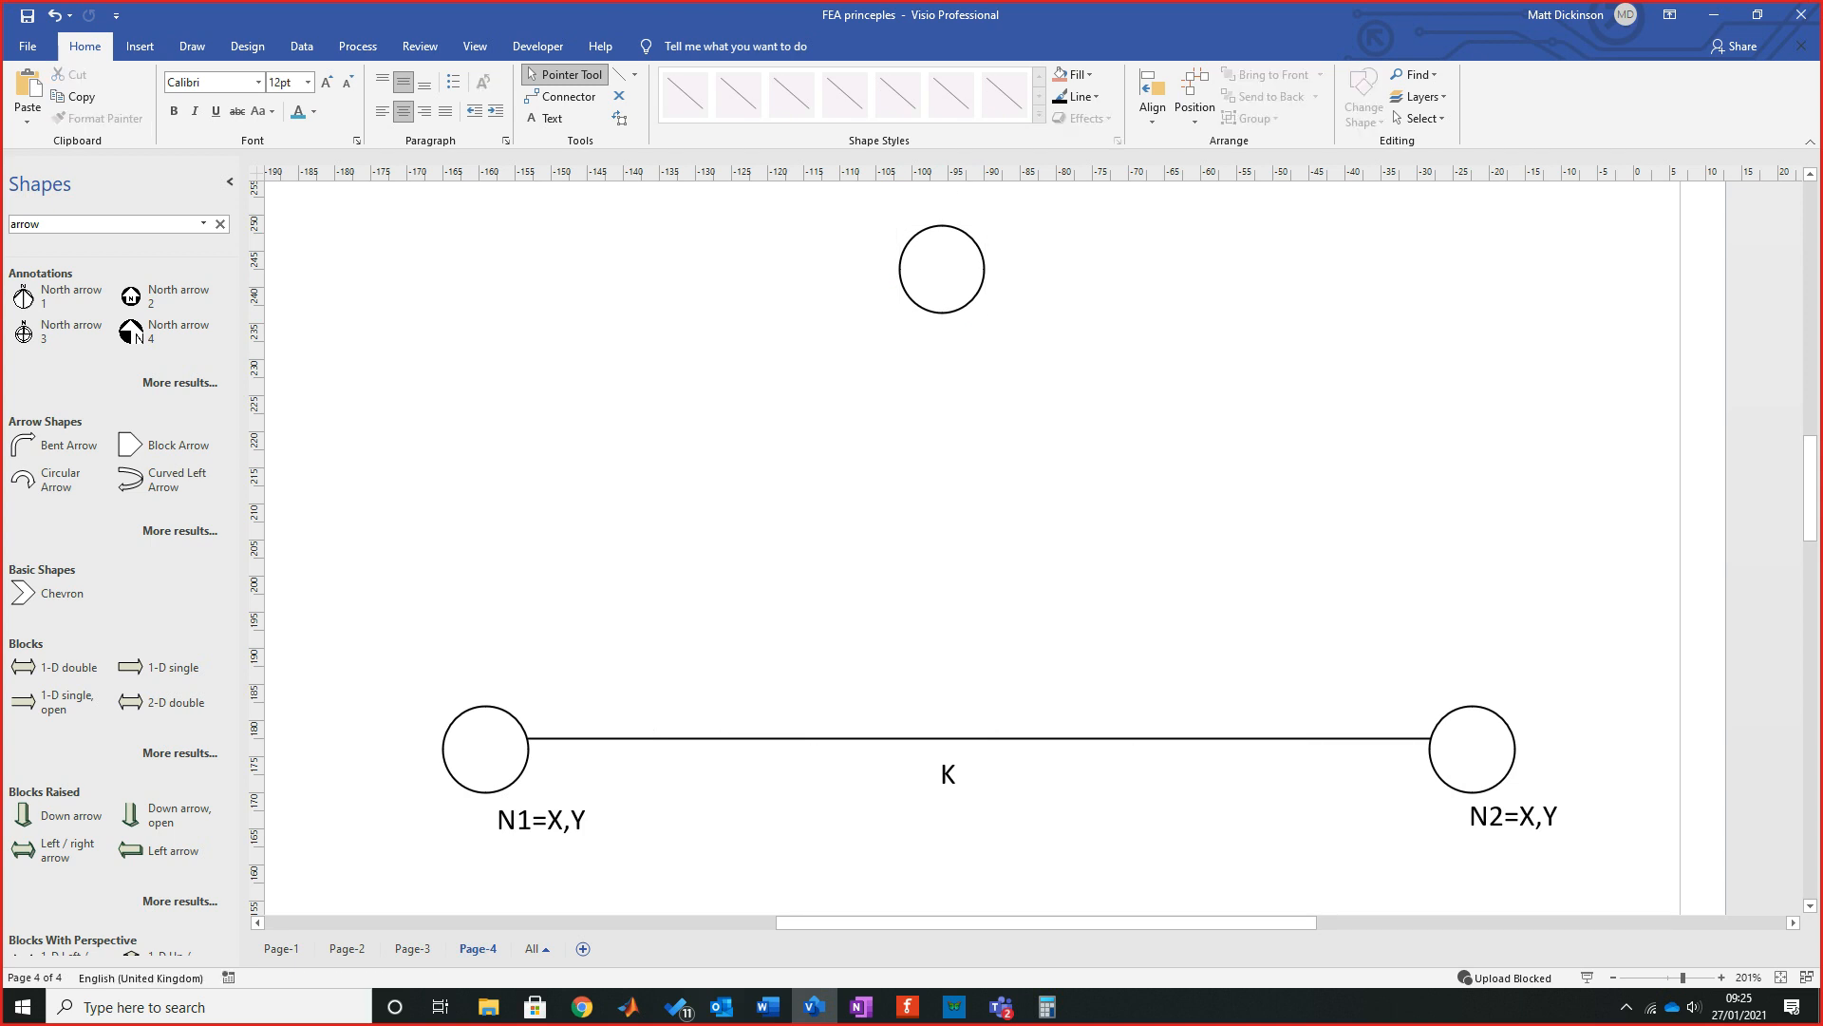
{"action": "left_click", "coordinate": [979, 738]}
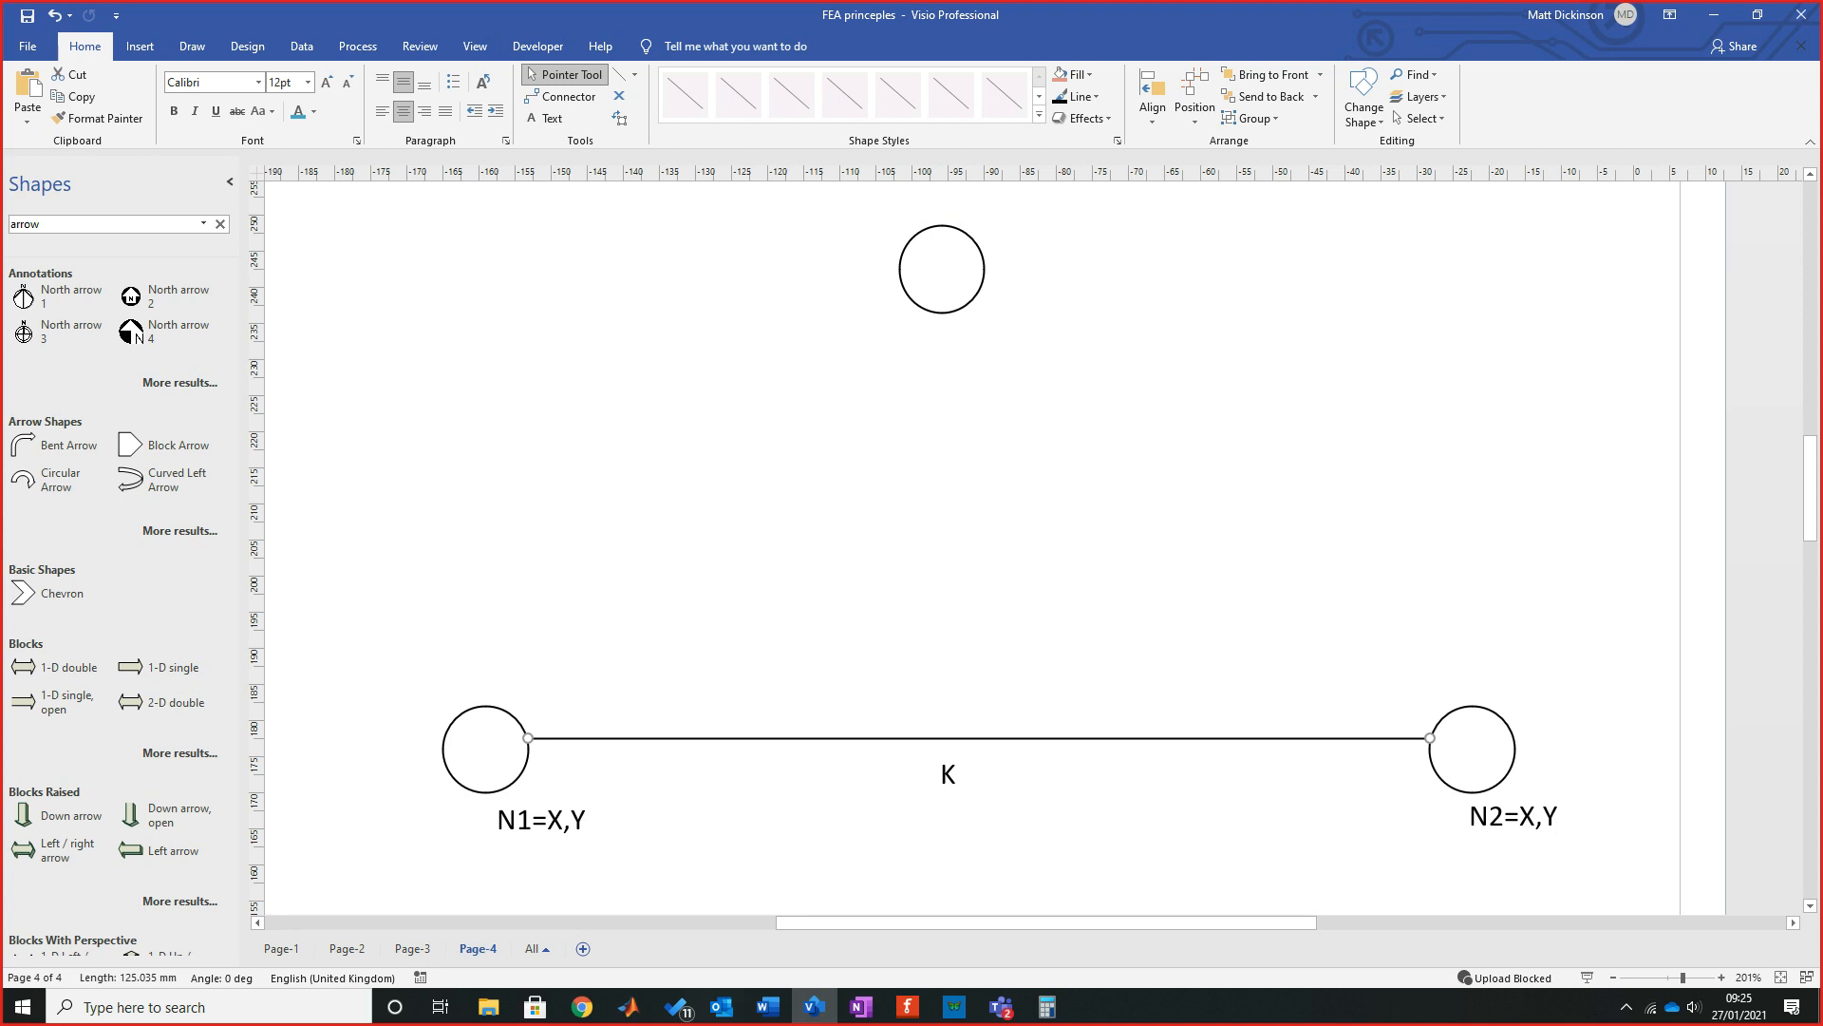
{"action": "key", "text": "ctrl+v"}
{"action": "left_click_drag", "start_coordinate": [484, 517], "coordinate": [510, 712]}
{"action": "left_click_drag", "start_coordinate": [1386, 518], "coordinate": [908, 296]}
Add another copy of the line, about 88 mm long, joining the upper circle to the N2 circle, and select the K label.
{"action": "left_click", "coordinate": [968, 590]}
{"action": "key", "text": "ctrl+z"}
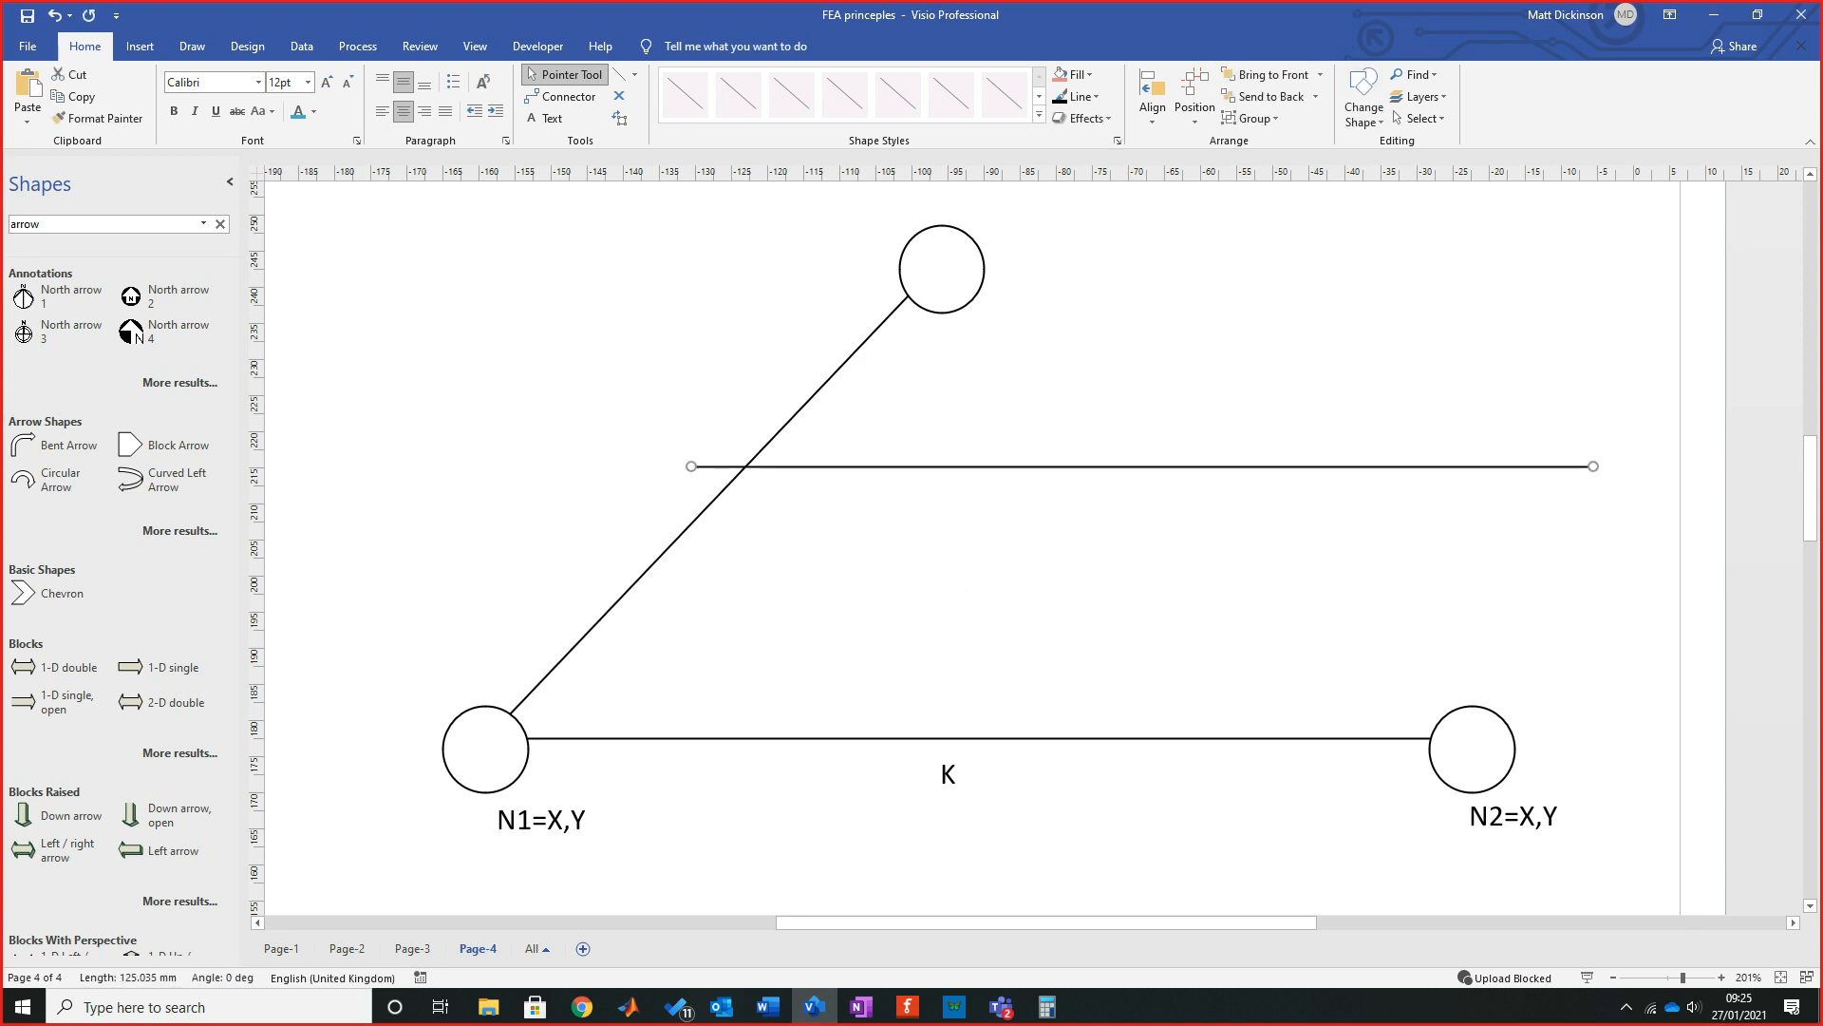
{"action": "left_click_drag", "start_coordinate": [691, 466], "coordinate": [976, 295]}
{"action": "left_click_drag", "start_coordinate": [1594, 467], "coordinate": [1451, 710]}
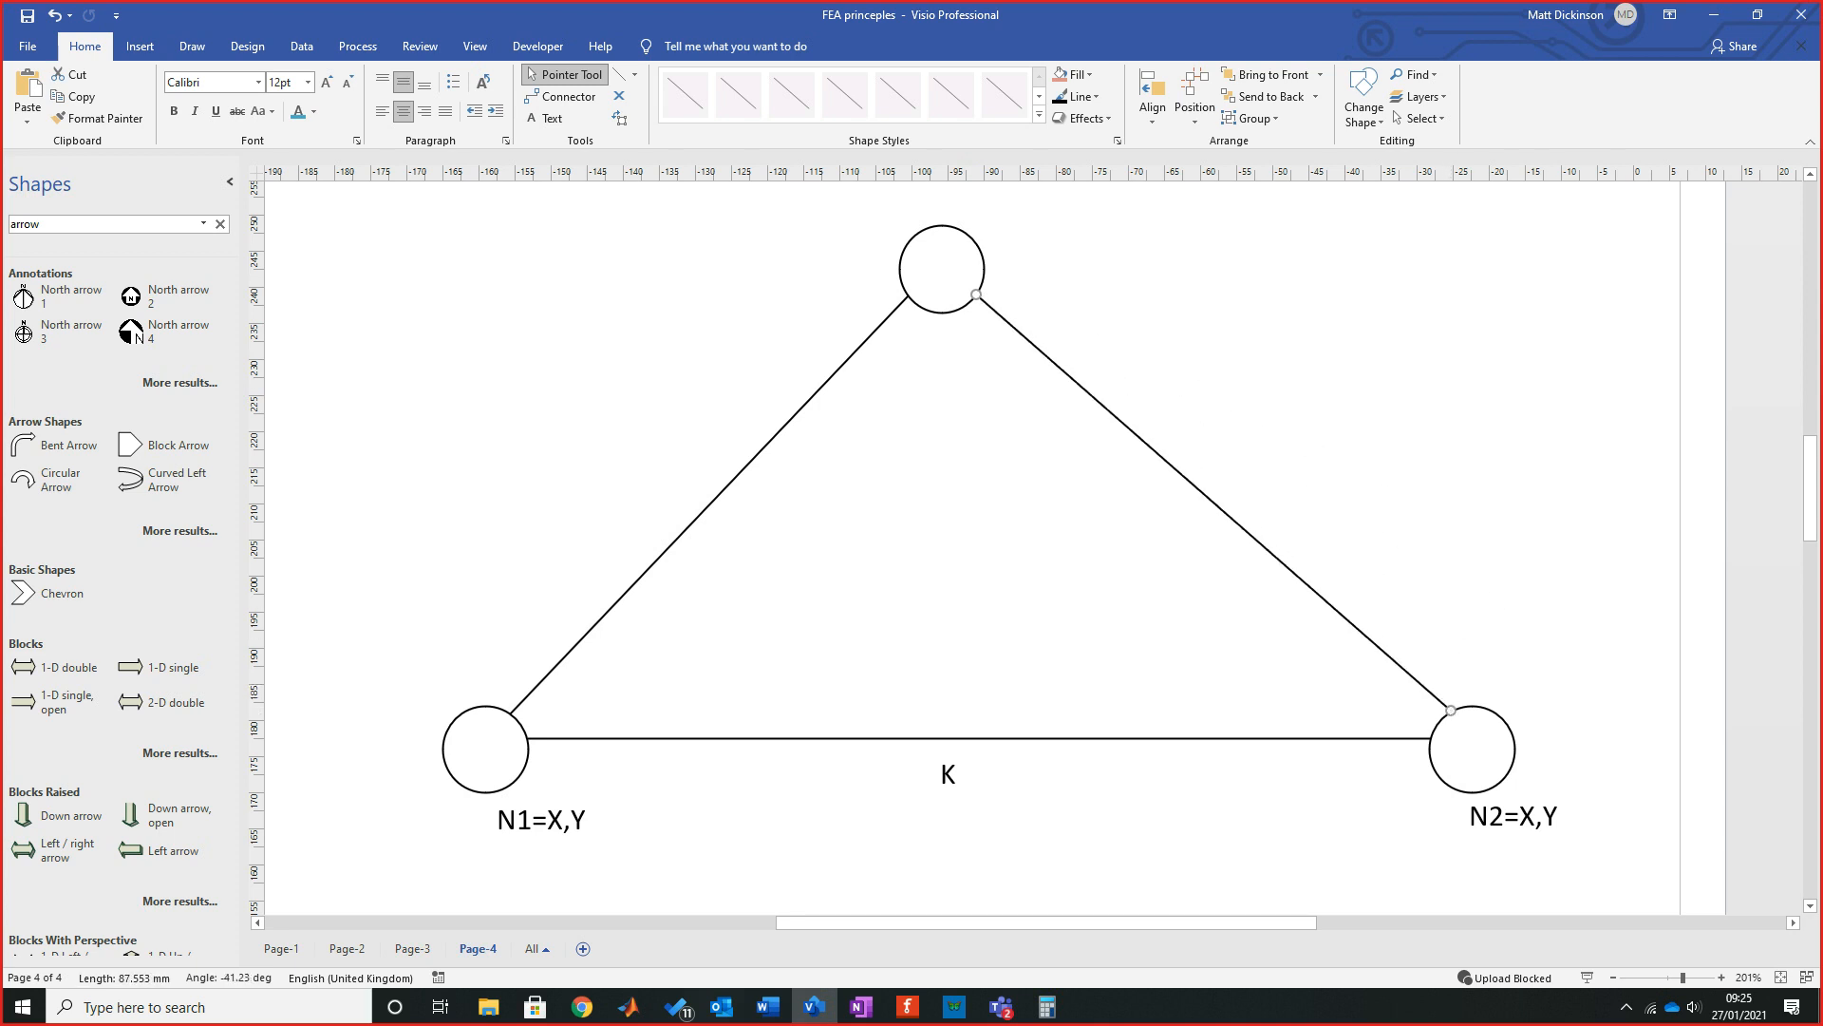
{"action": "left_click", "coordinate": [947, 775]}
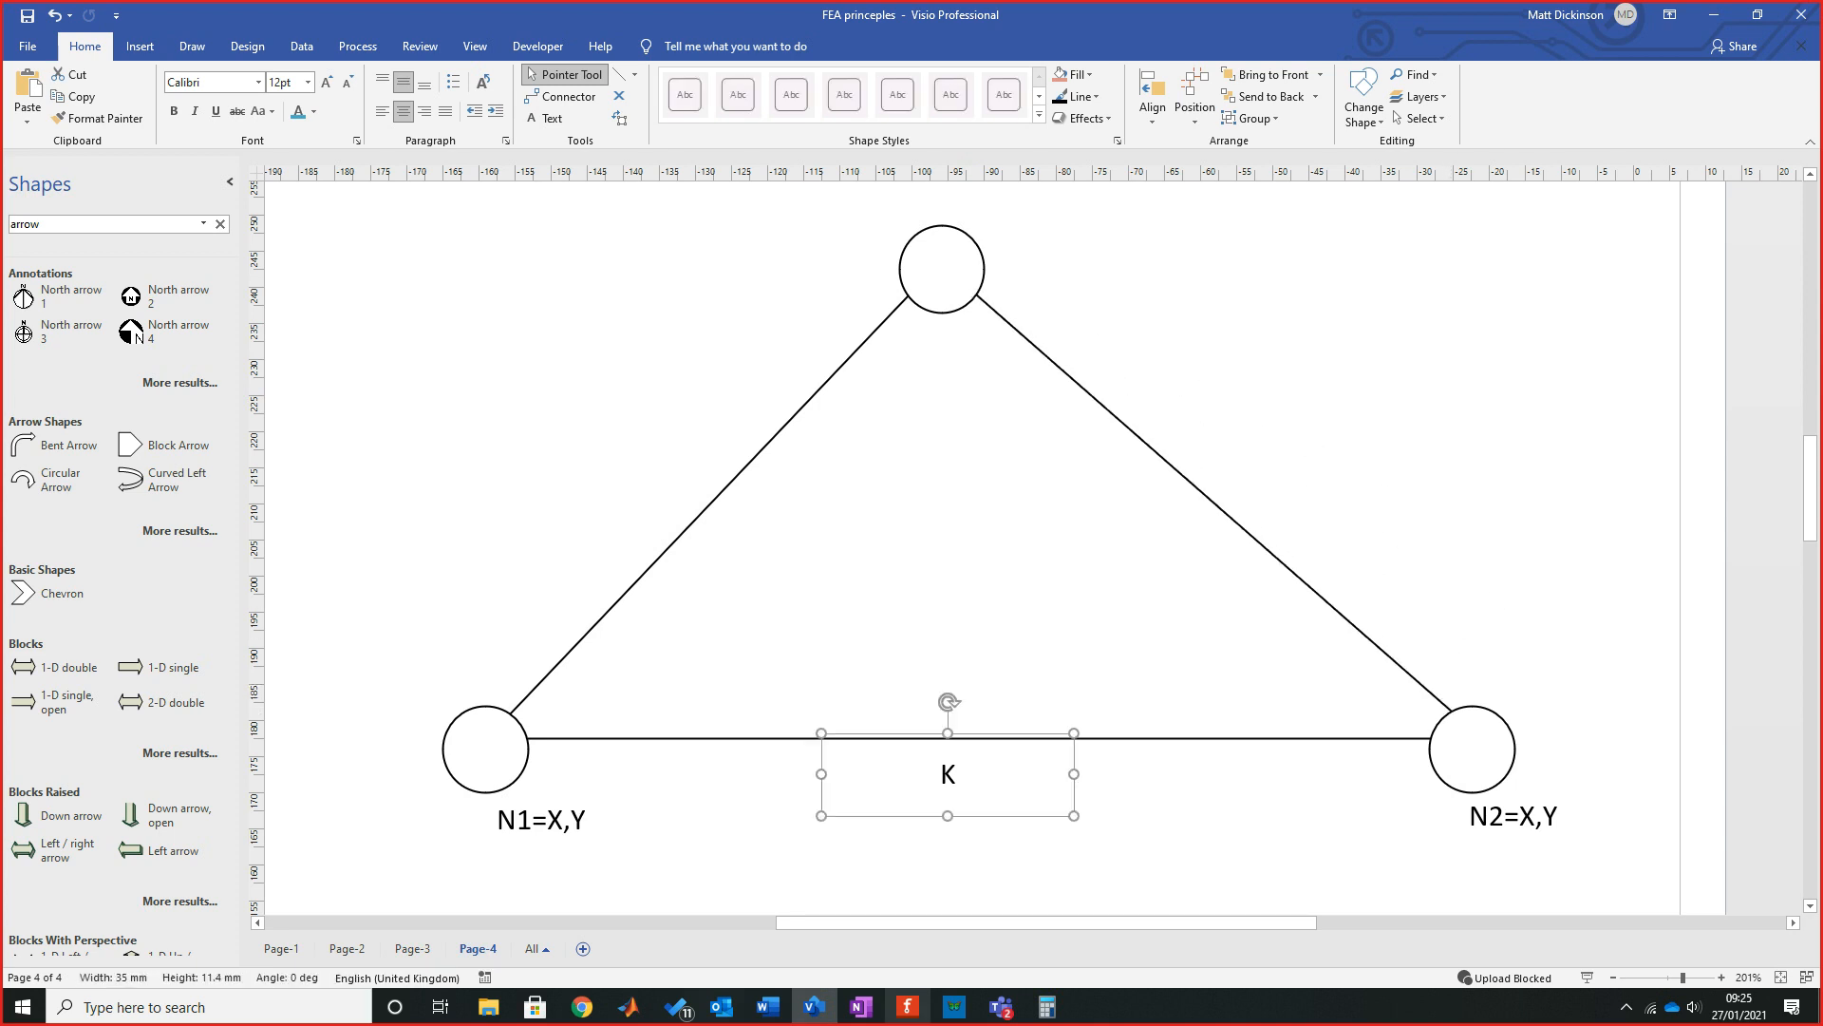
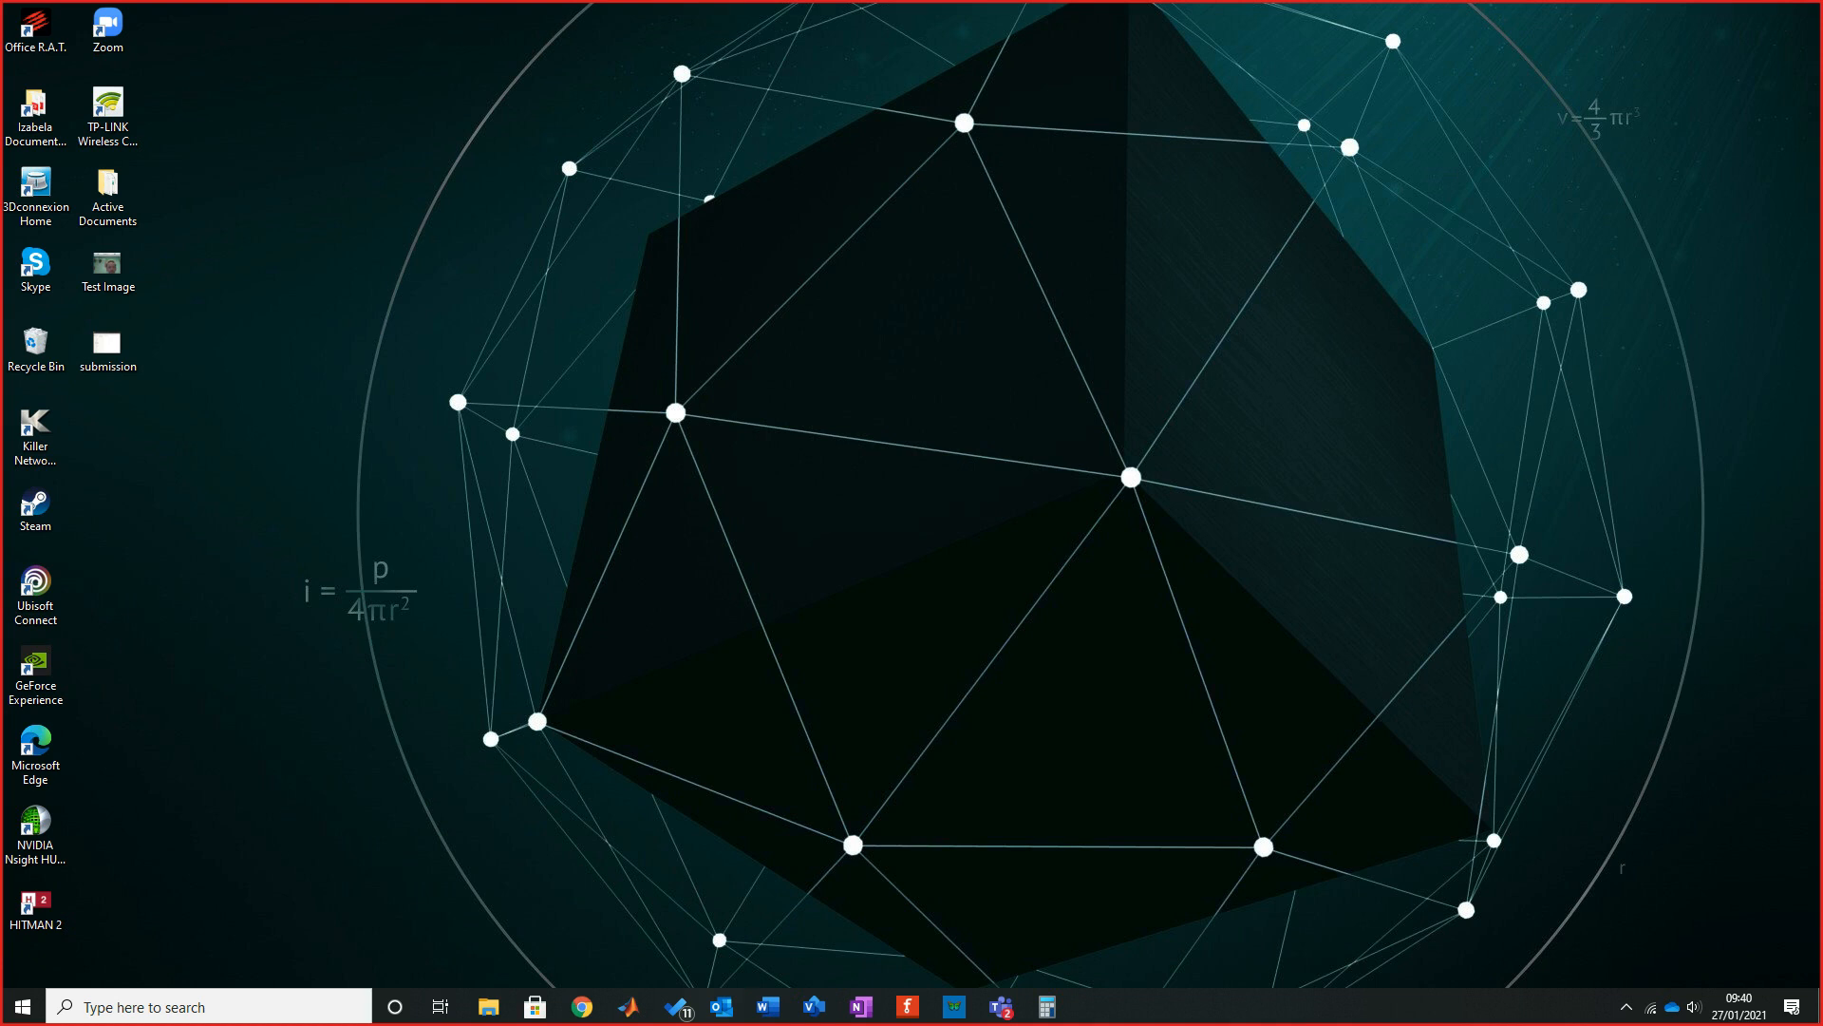
Switch to Chrome, close the Meshing-in-FEA.png image, and minimise the browser window.
{"action": "left_click", "coordinate": [582, 1007]}
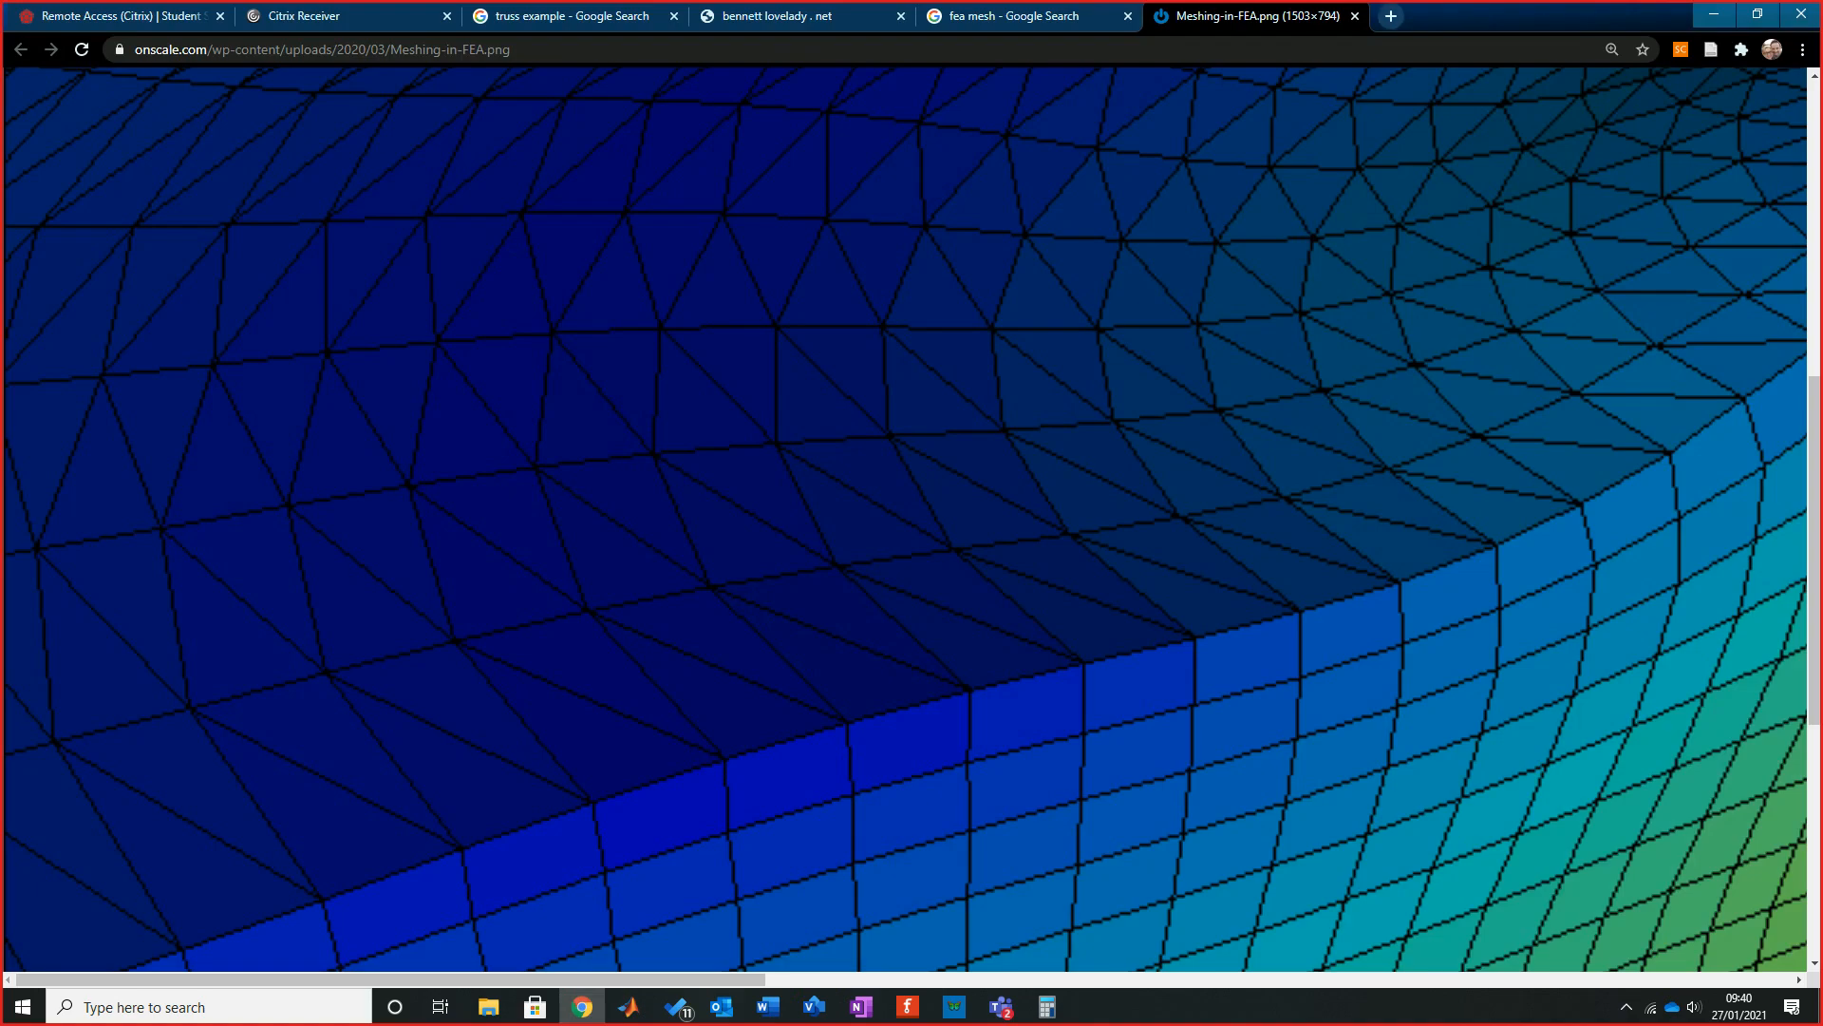
{"action": "left_click", "coordinate": [1356, 16]}
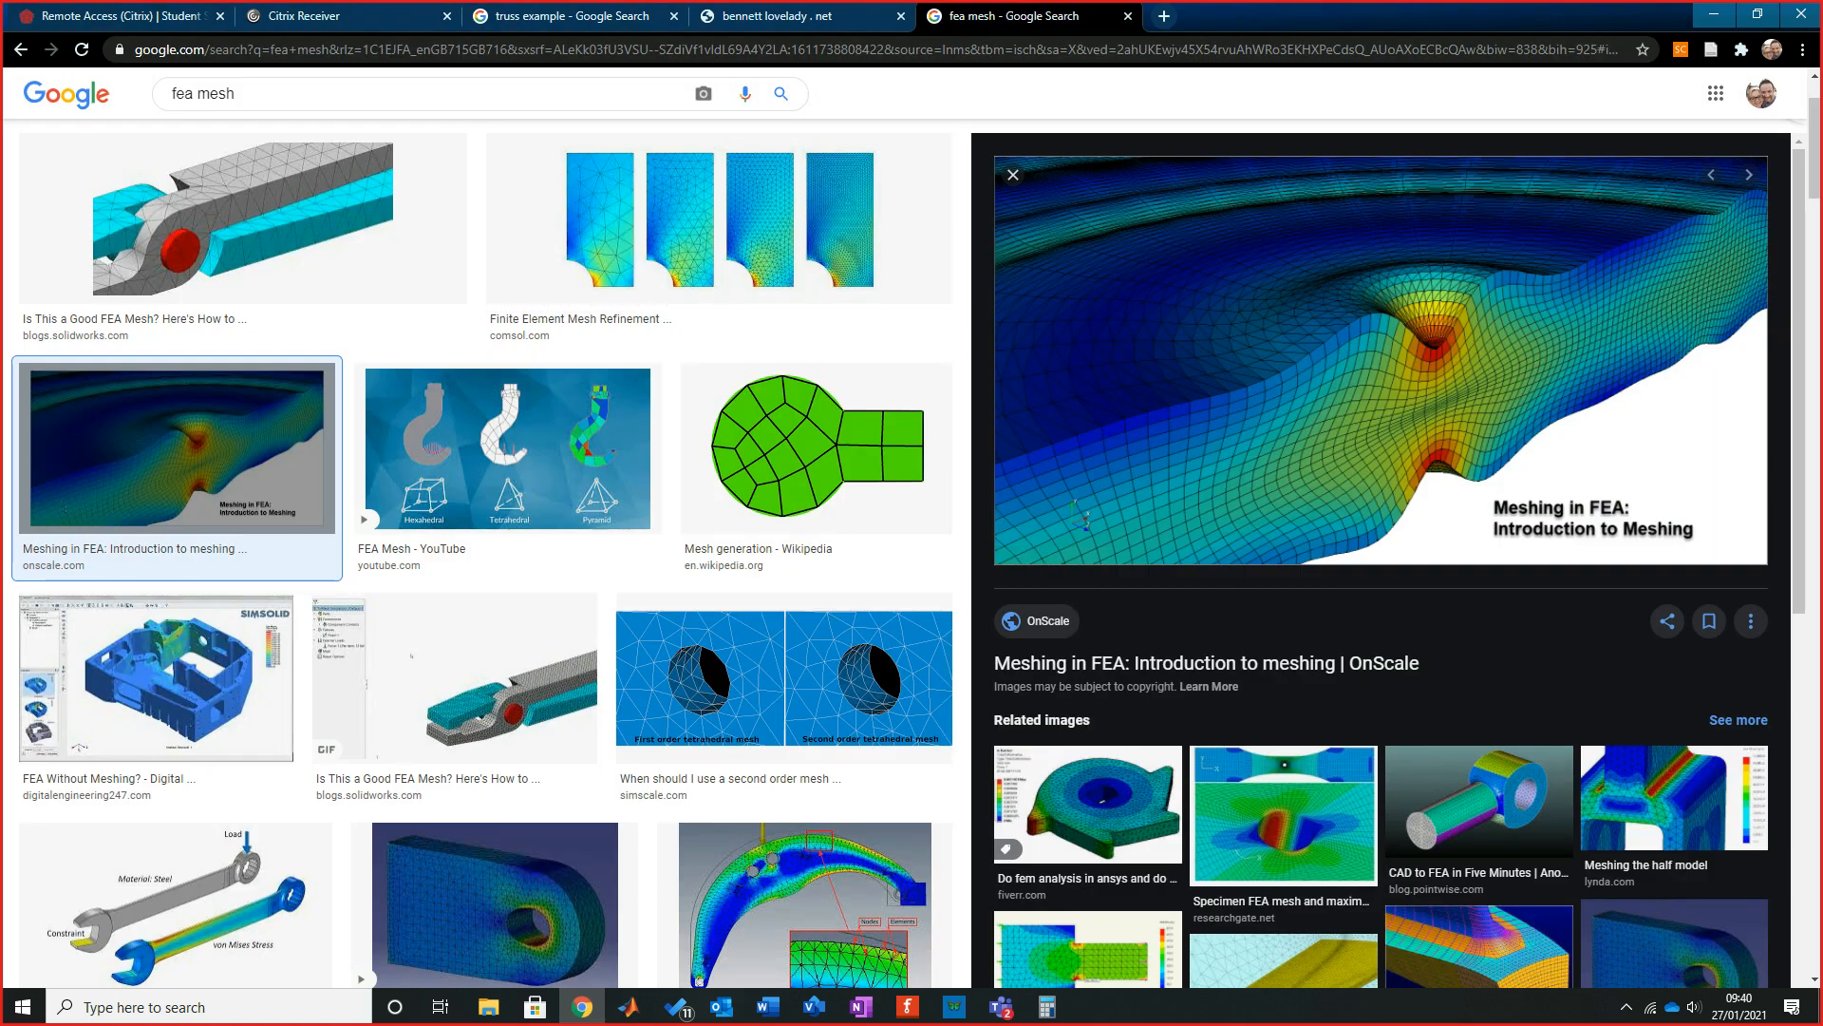
{"action": "left_click", "coordinate": [1714, 15]}
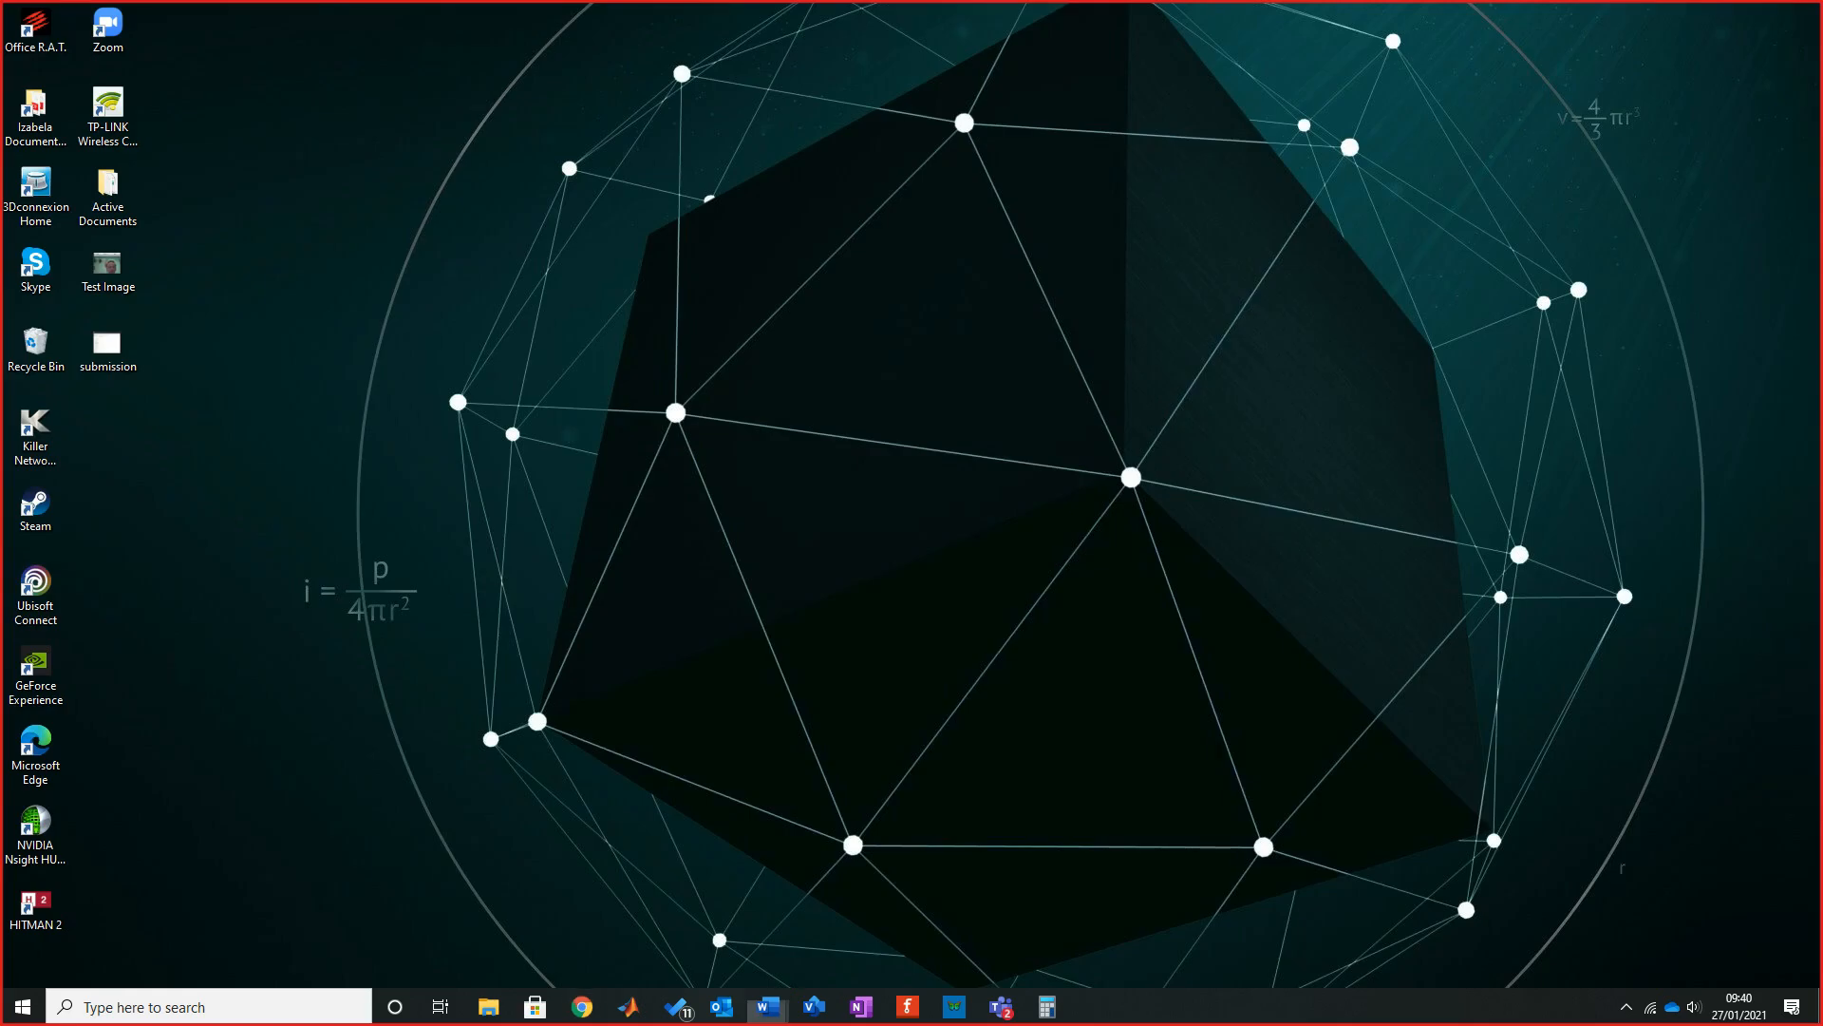
Bring up a fresh Chrome page and search Google for "uclan remote access".
{"action": "left_click", "coordinate": [582, 1007]}
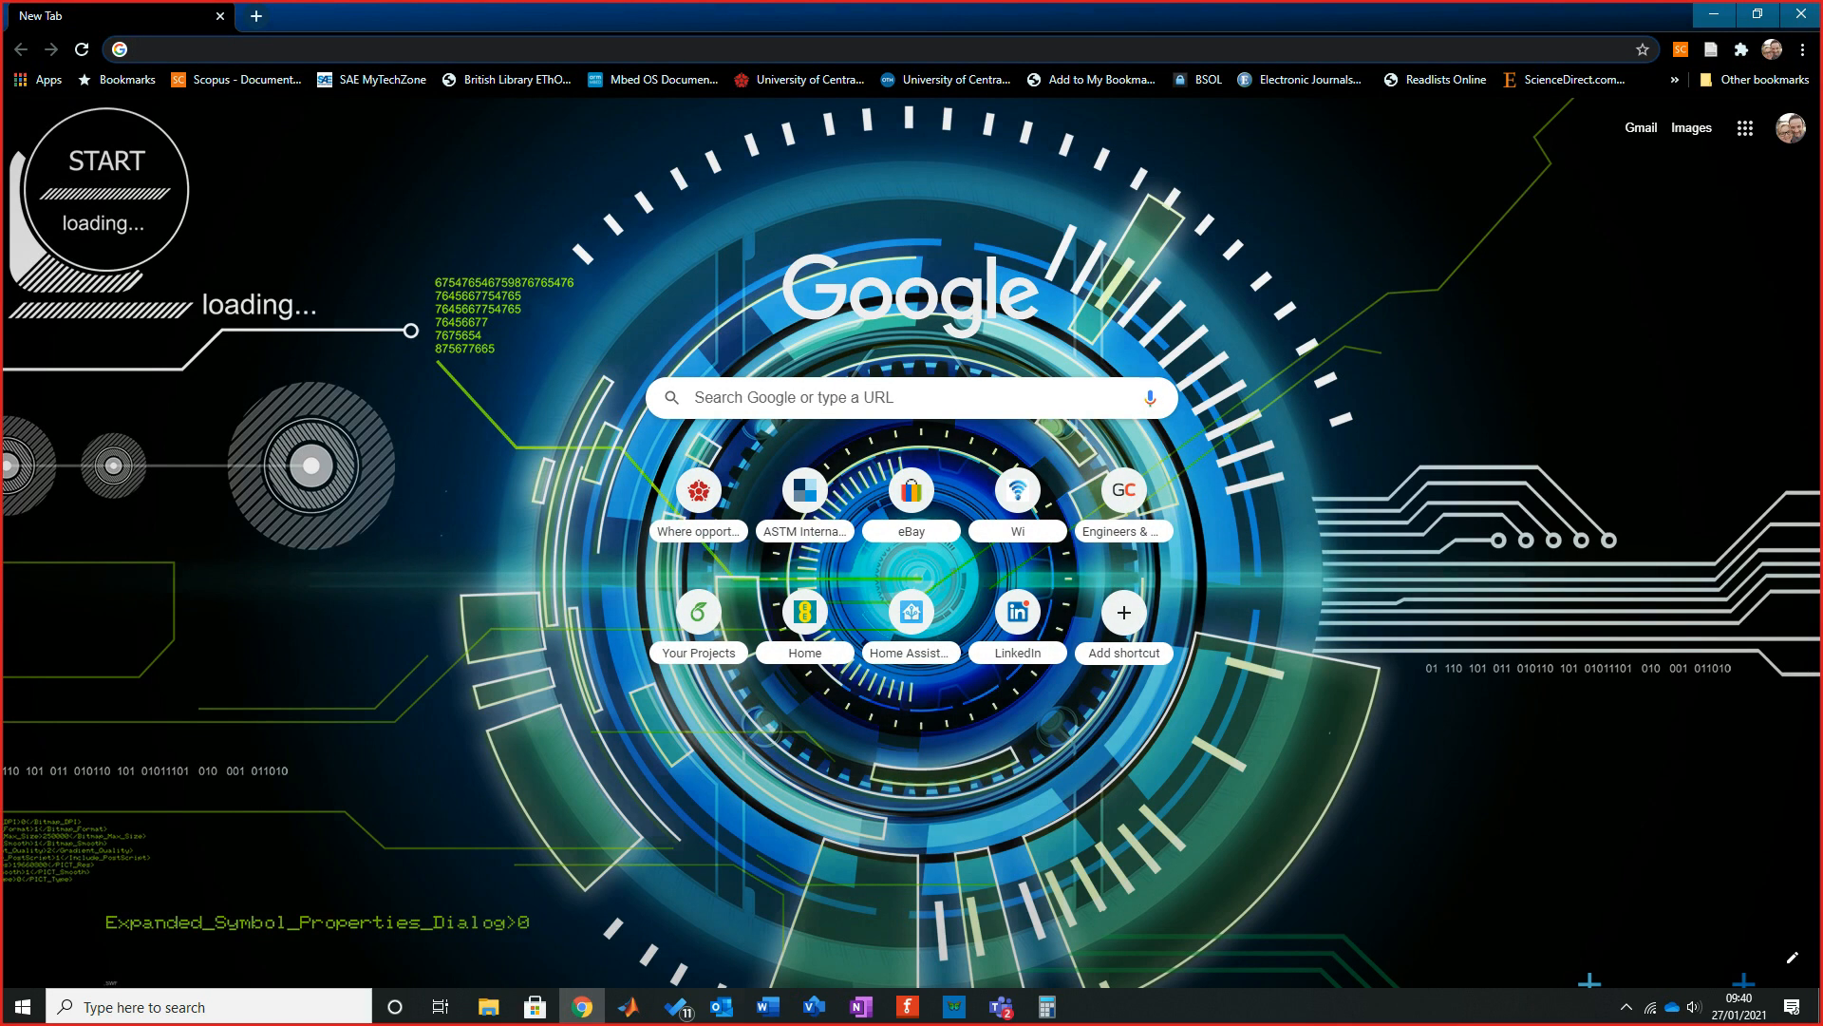
{"action": "type", "text": "uclan "}
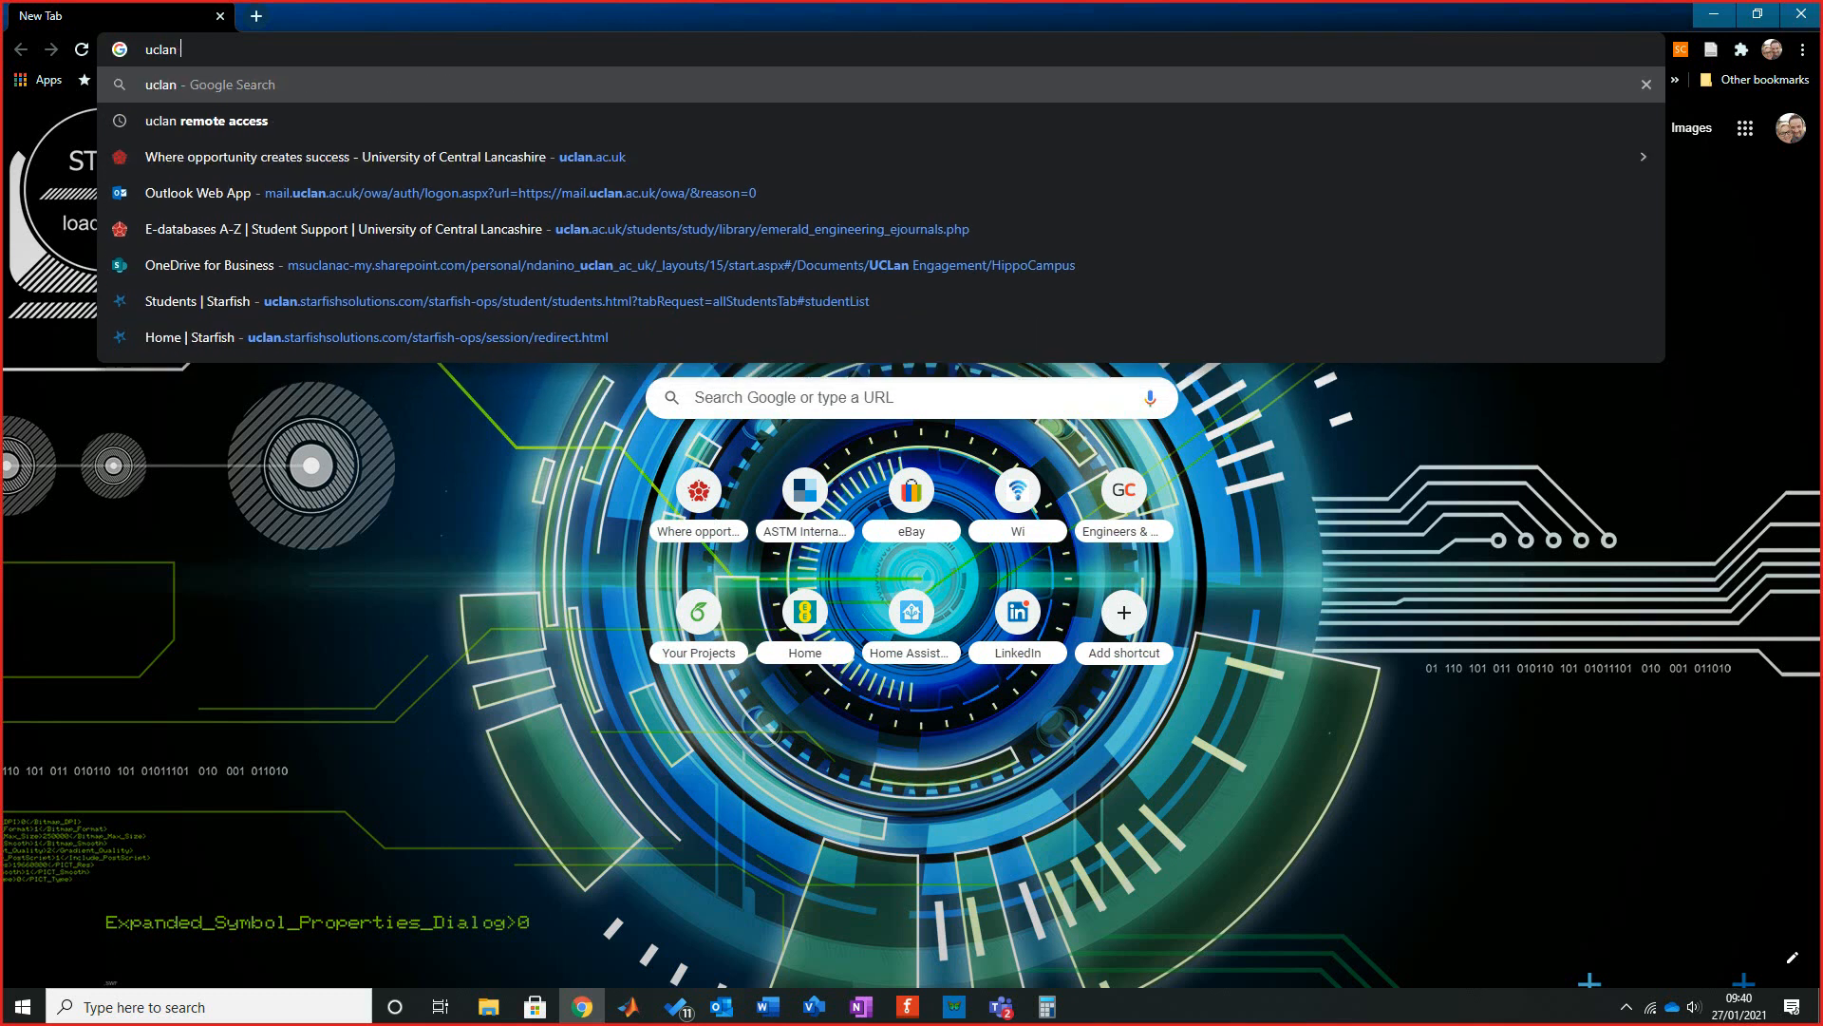
{"action": "type", "text": "remote access"}
{"action": "key", "text": "Return"}
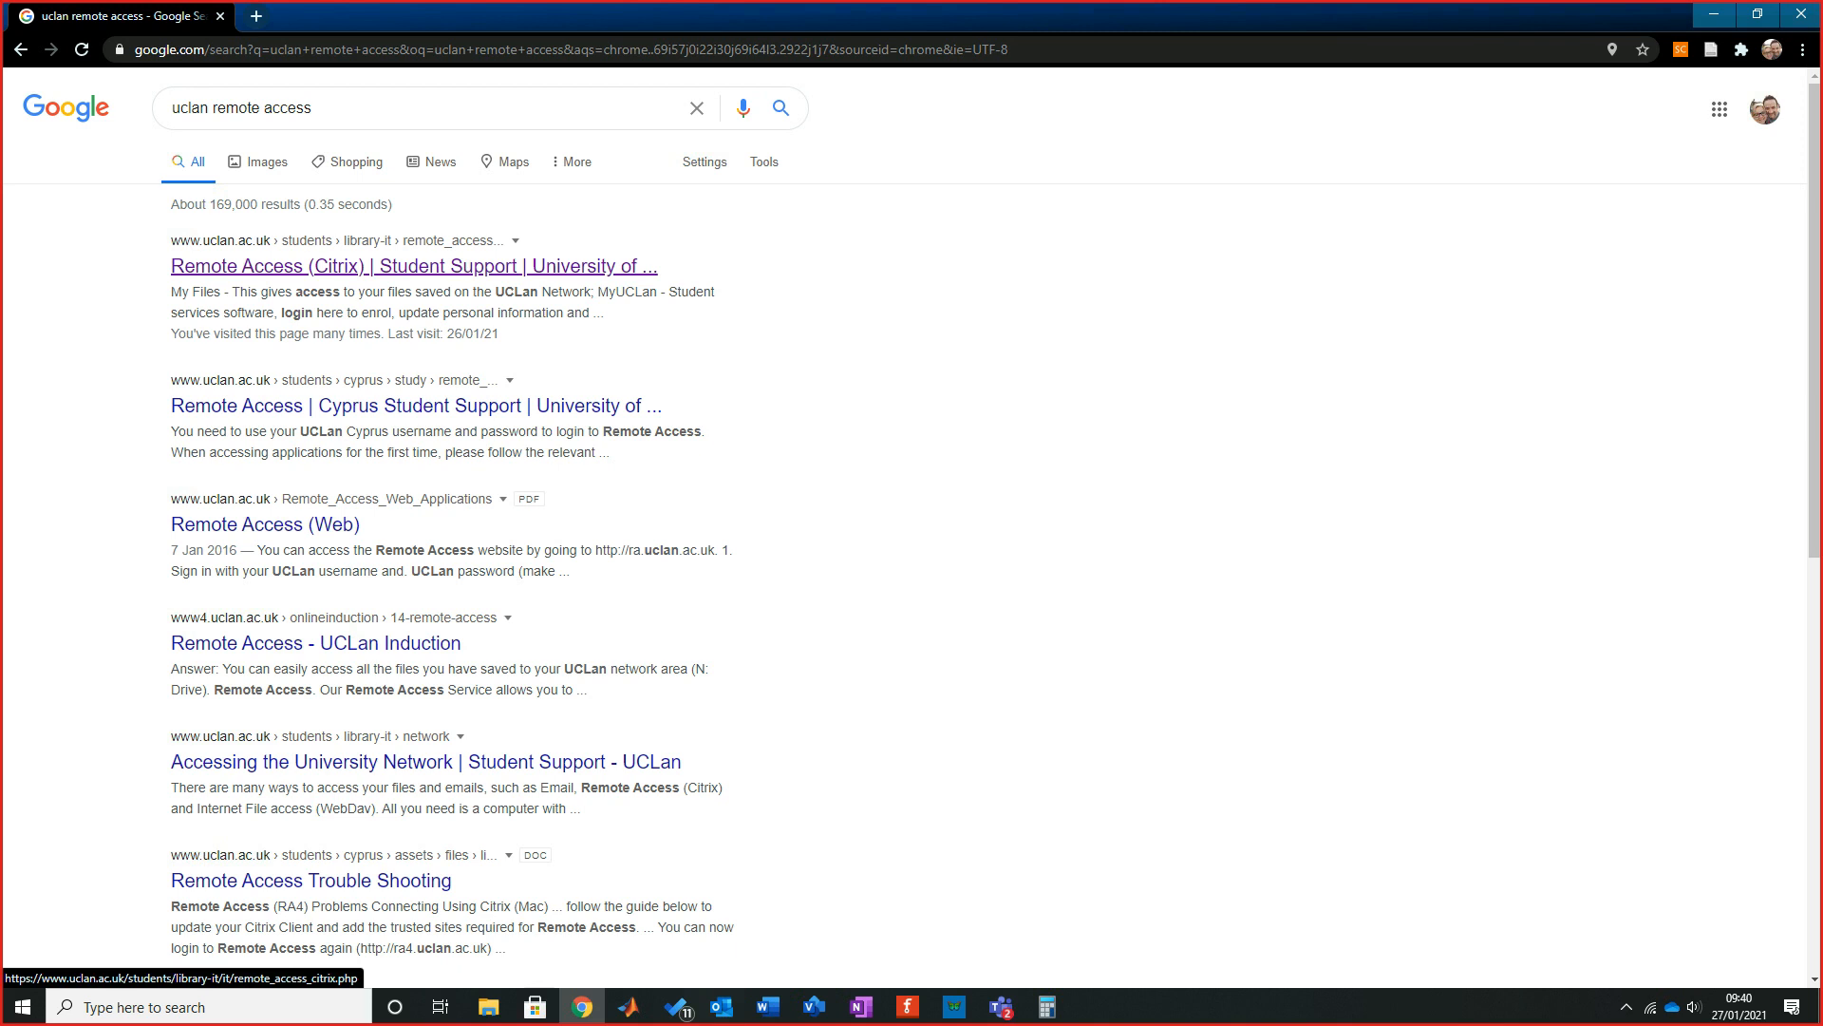
Open the UCLan Remote Access (Citrix) student support page and go on to its remote access login.
{"action": "left_click", "coordinate": [414, 266]}
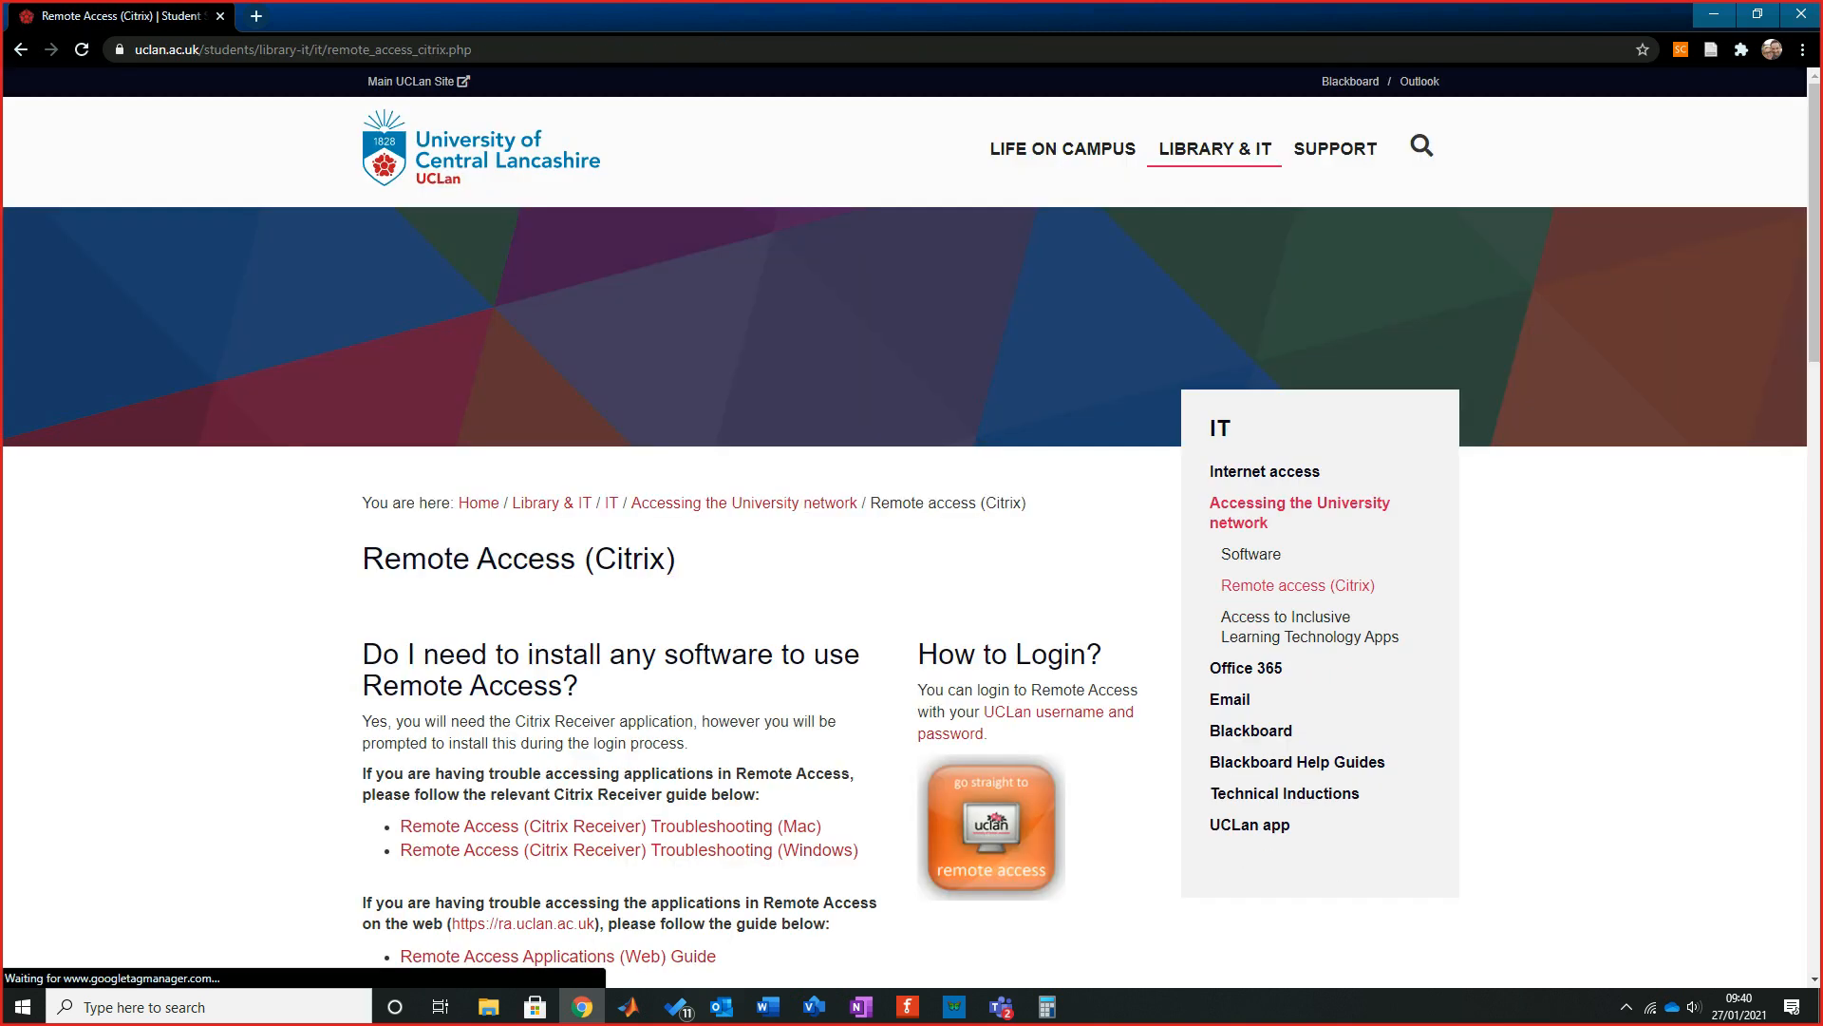
{"action": "scroll", "coordinate": [911, 570], "scroll_direction": "down", "scroll_amount": 3}
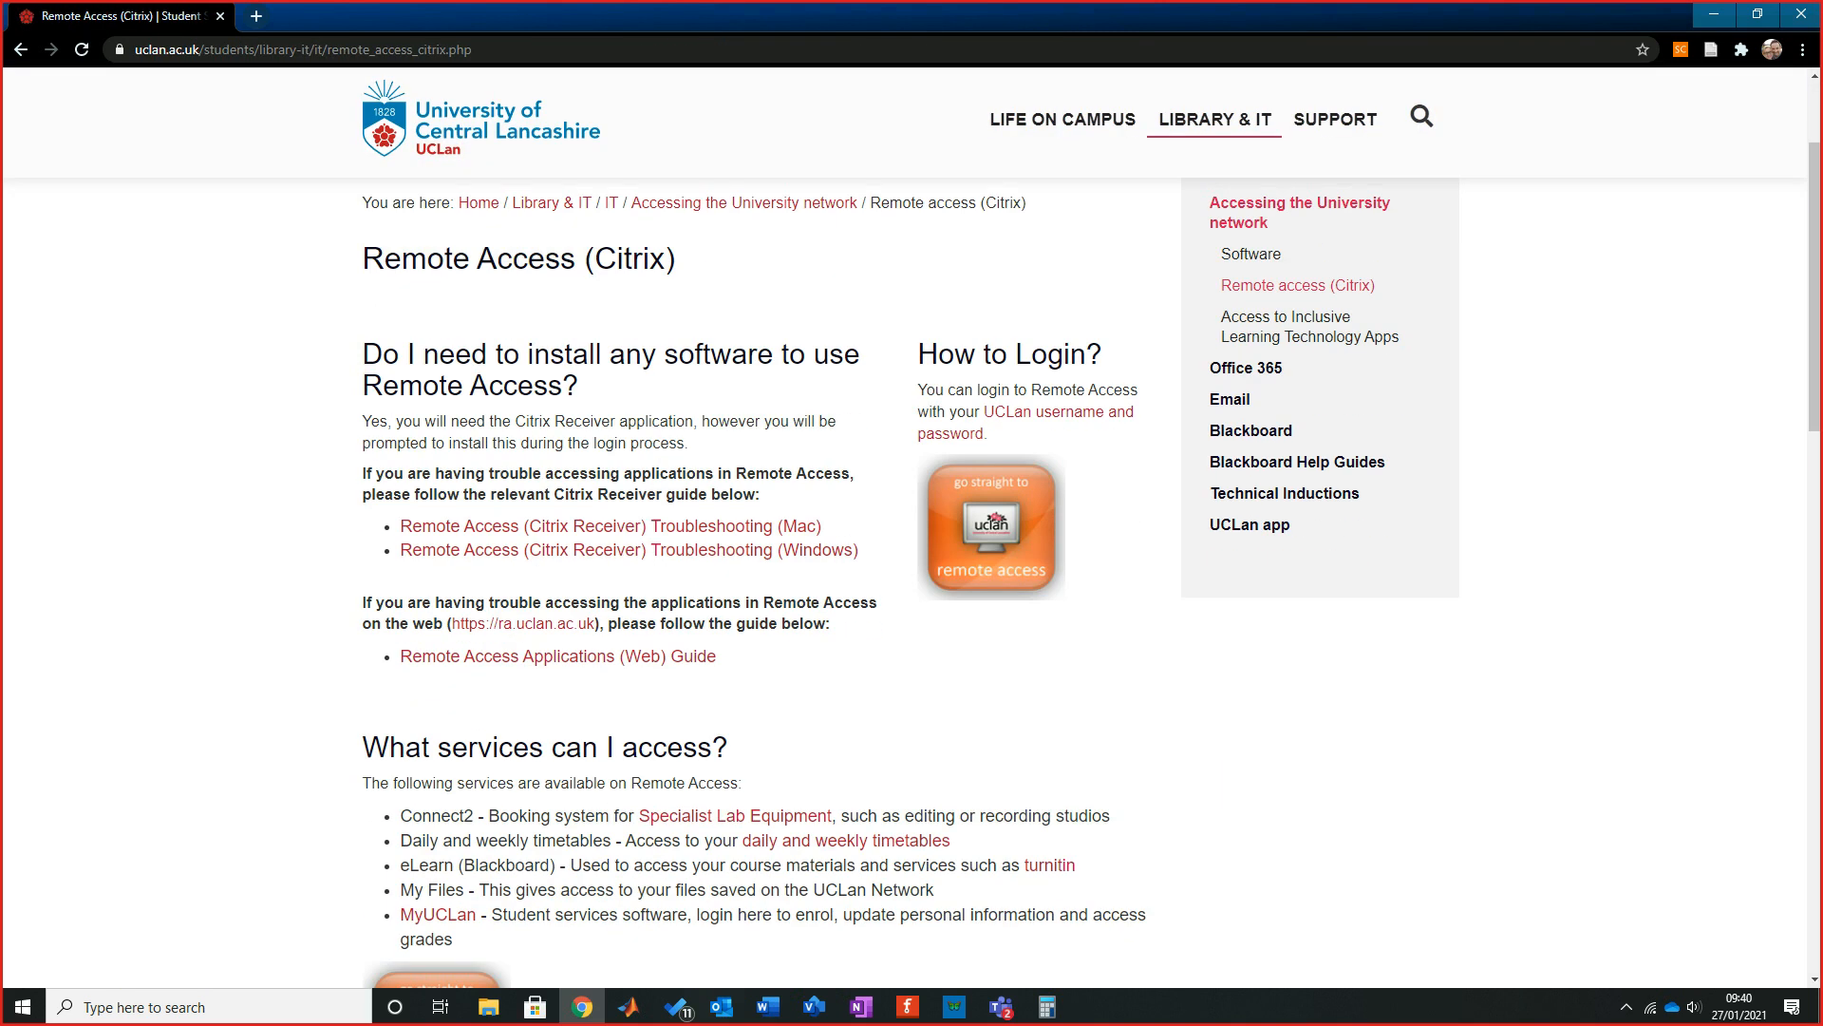
{"action": "left_click", "coordinate": [991, 527]}
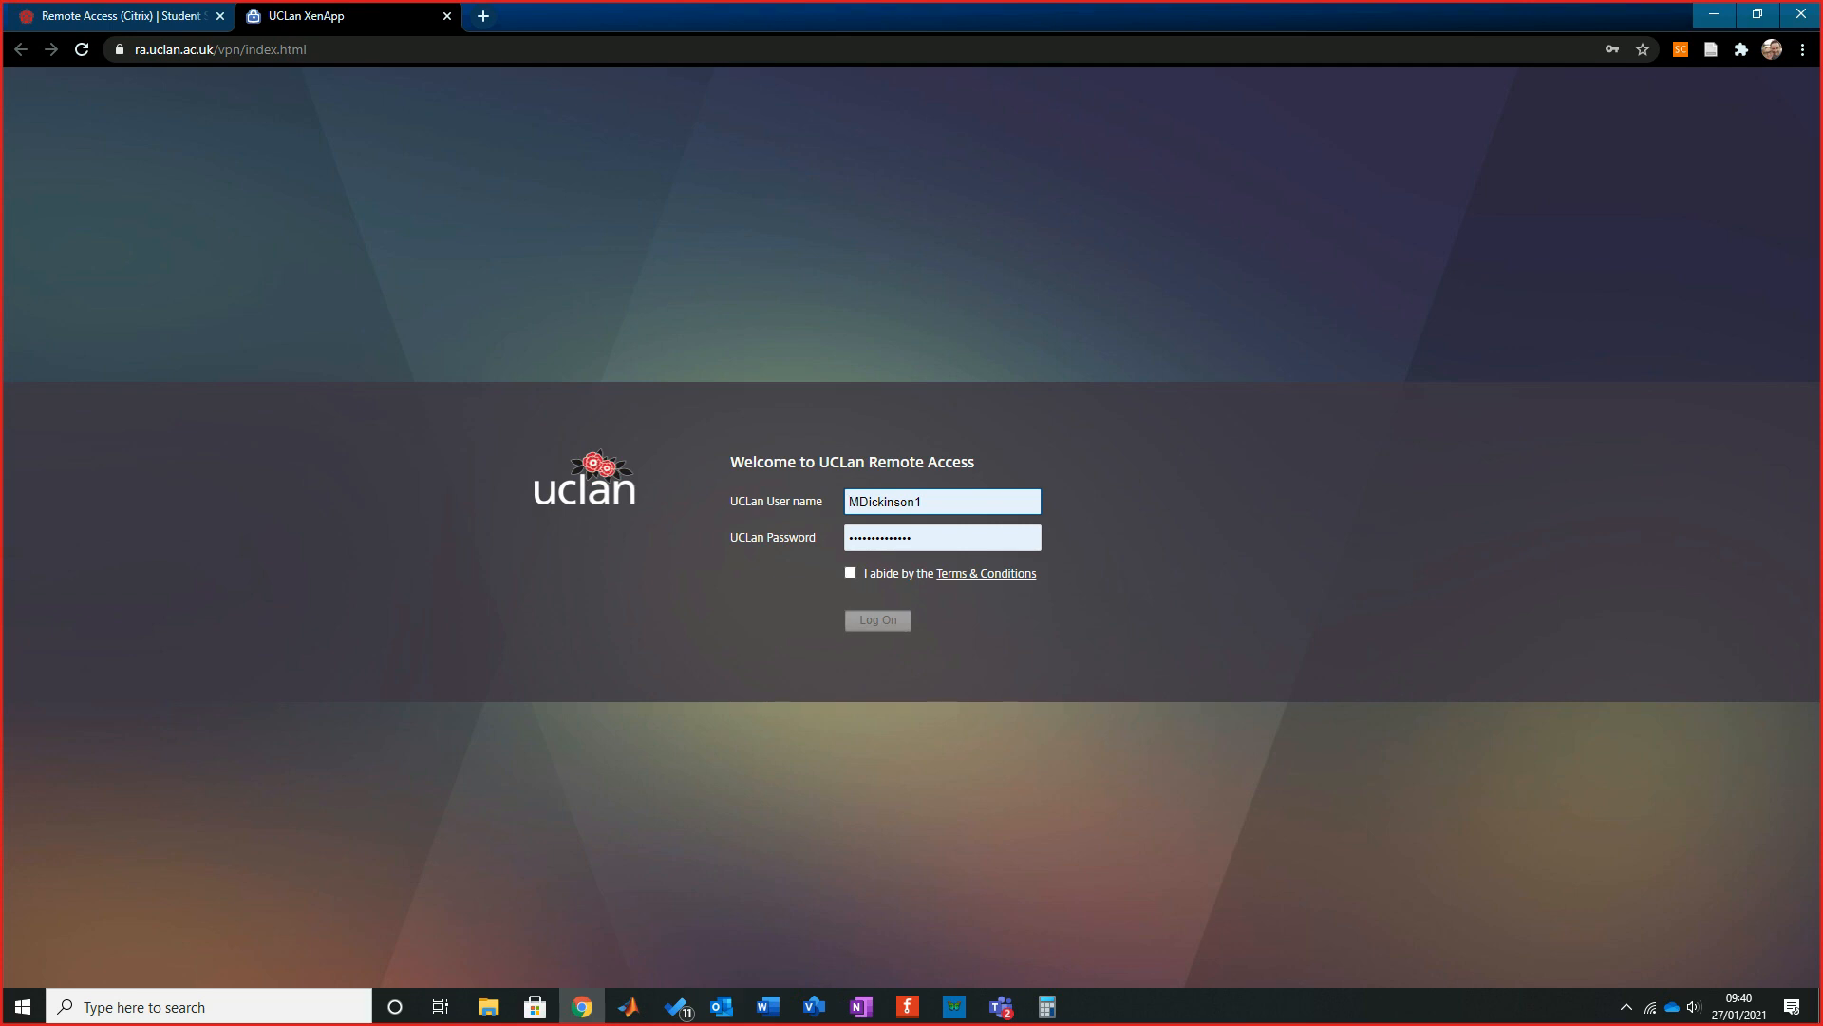
Agree to the Terms & Conditions, log on to UCLan Remote Access with the prefilled credentials, and look through the available apps.
{"action": "left_click", "coordinate": [851, 572]}
{"action": "left_click", "coordinate": [877, 620]}
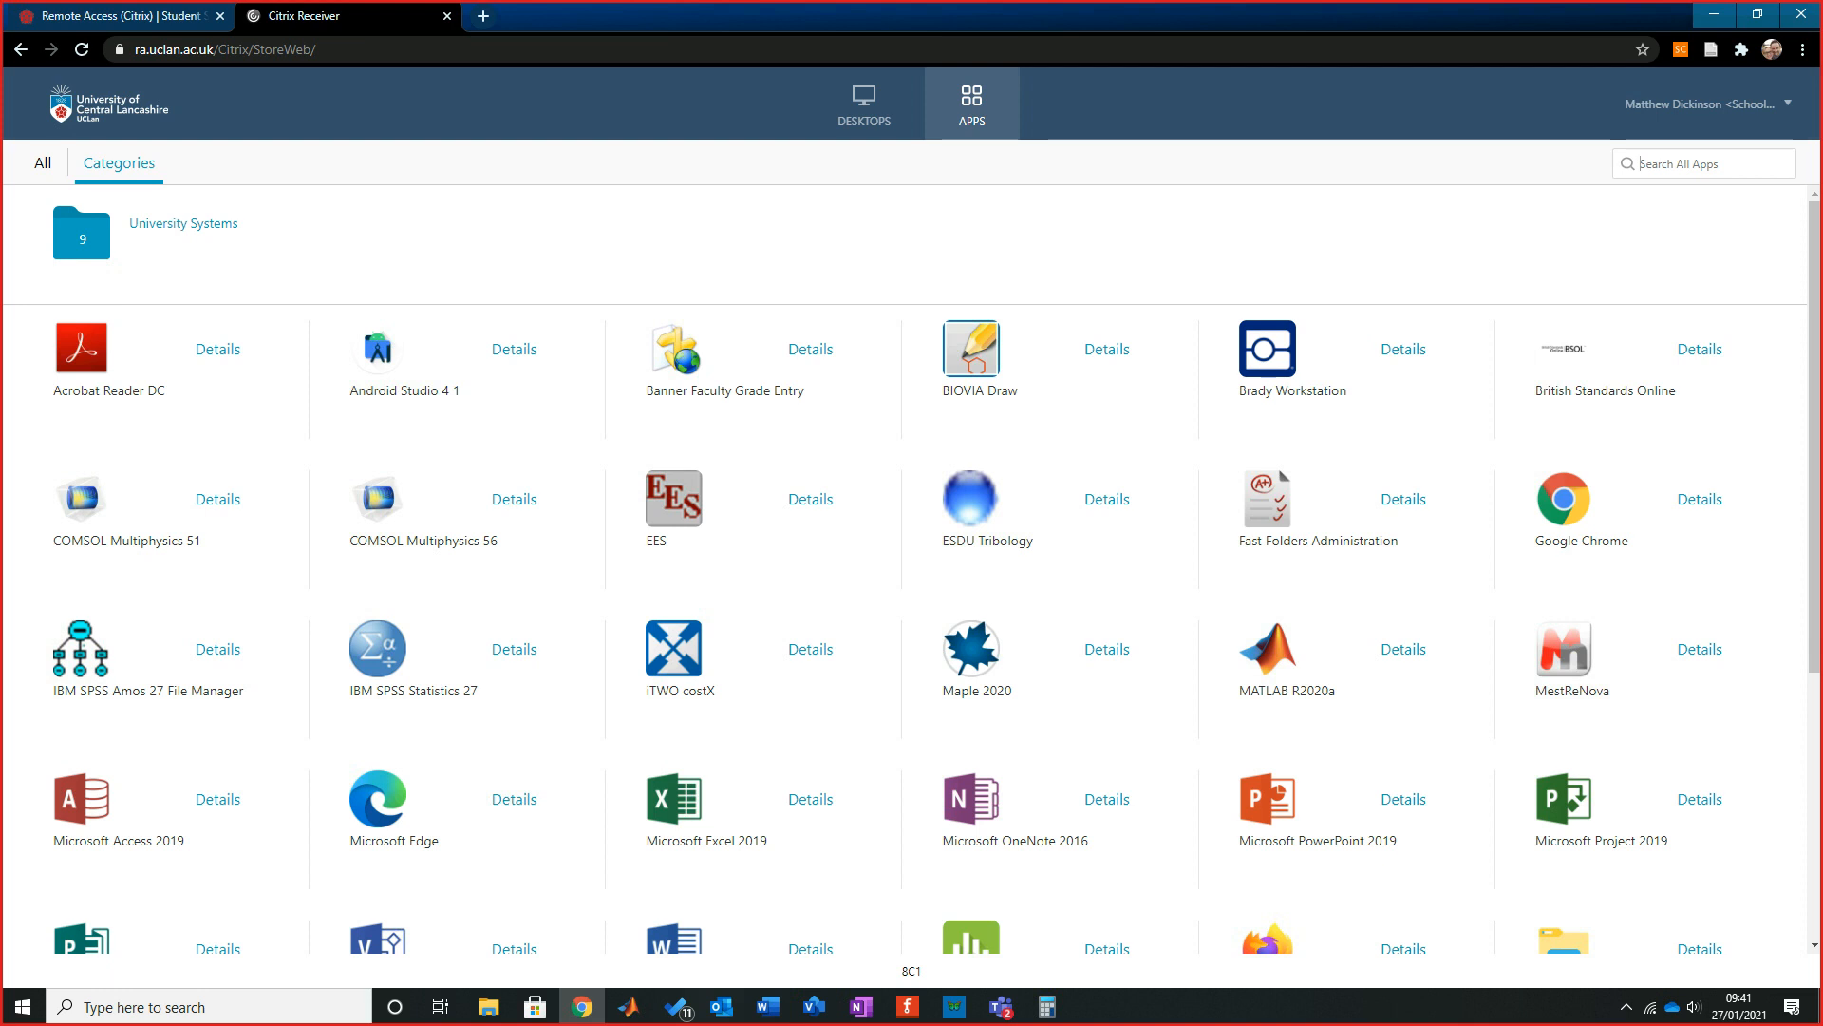
{"action": "scroll", "coordinate": [912, 569], "scroll_direction": "down", "scroll_amount": 1}
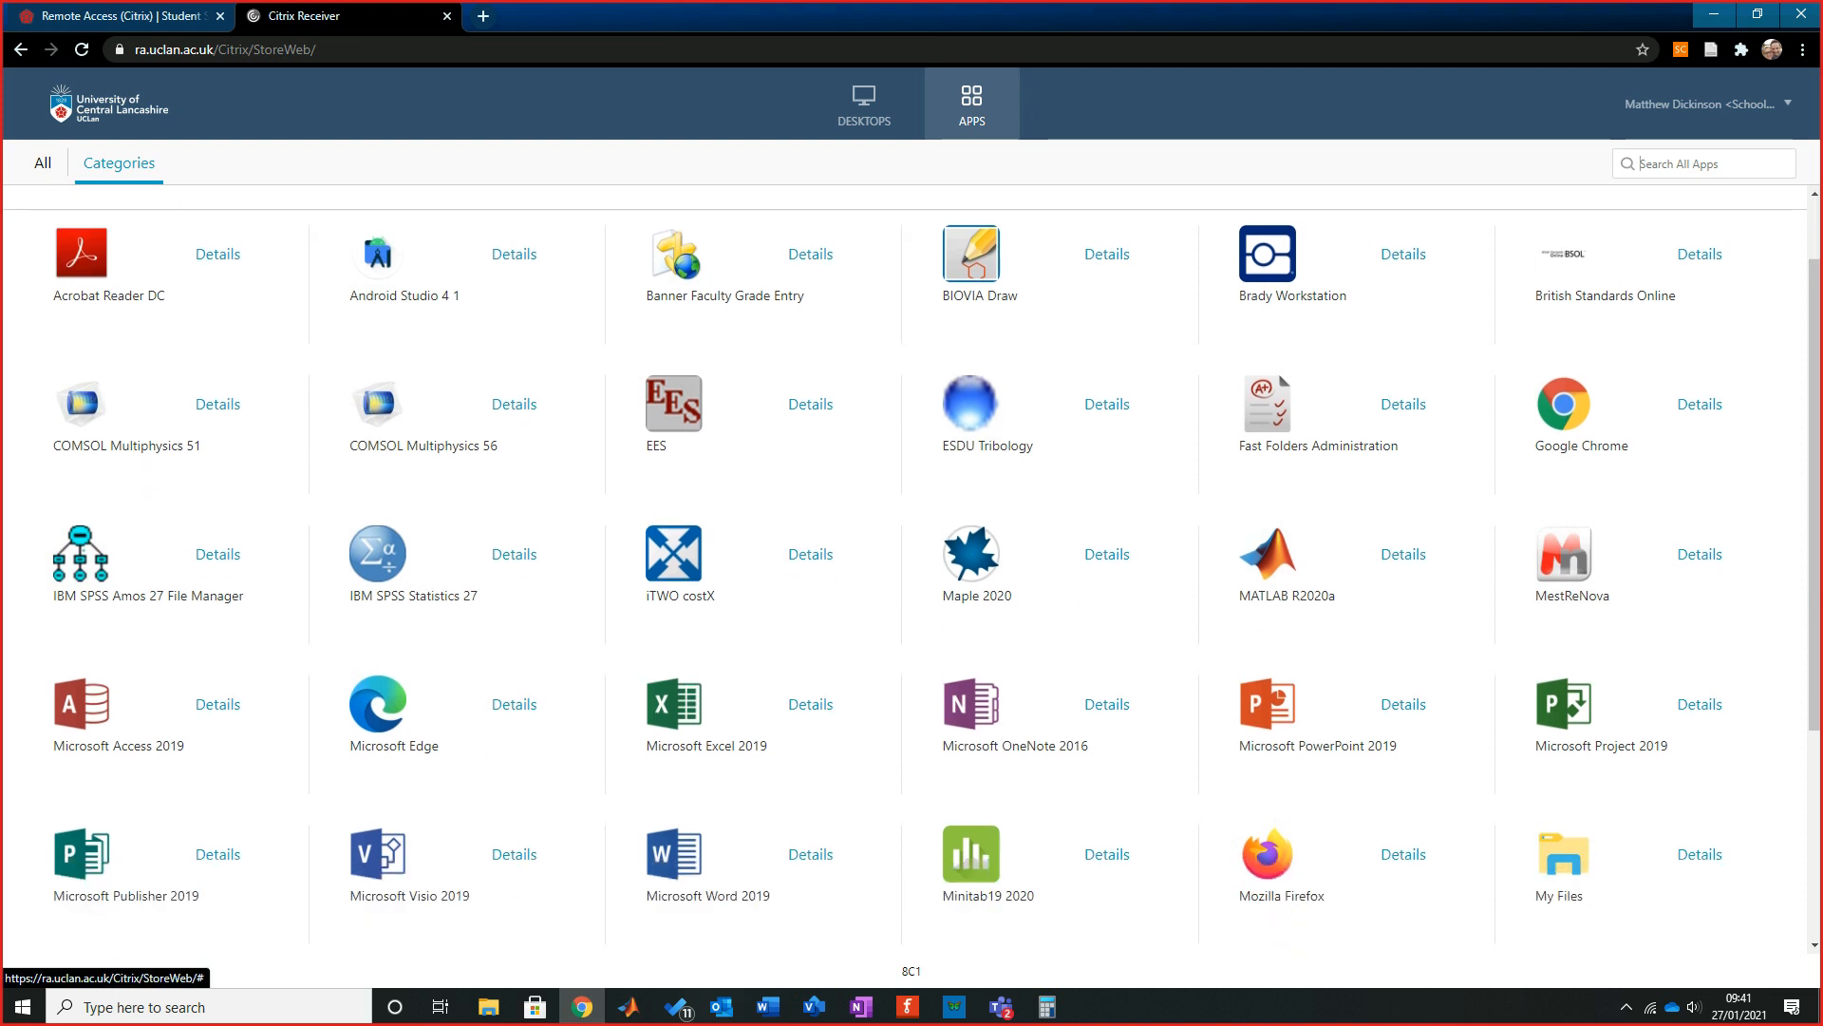
{"action": "scroll", "coordinate": [912, 570], "scroll_direction": "up", "scroll_amount": 1}
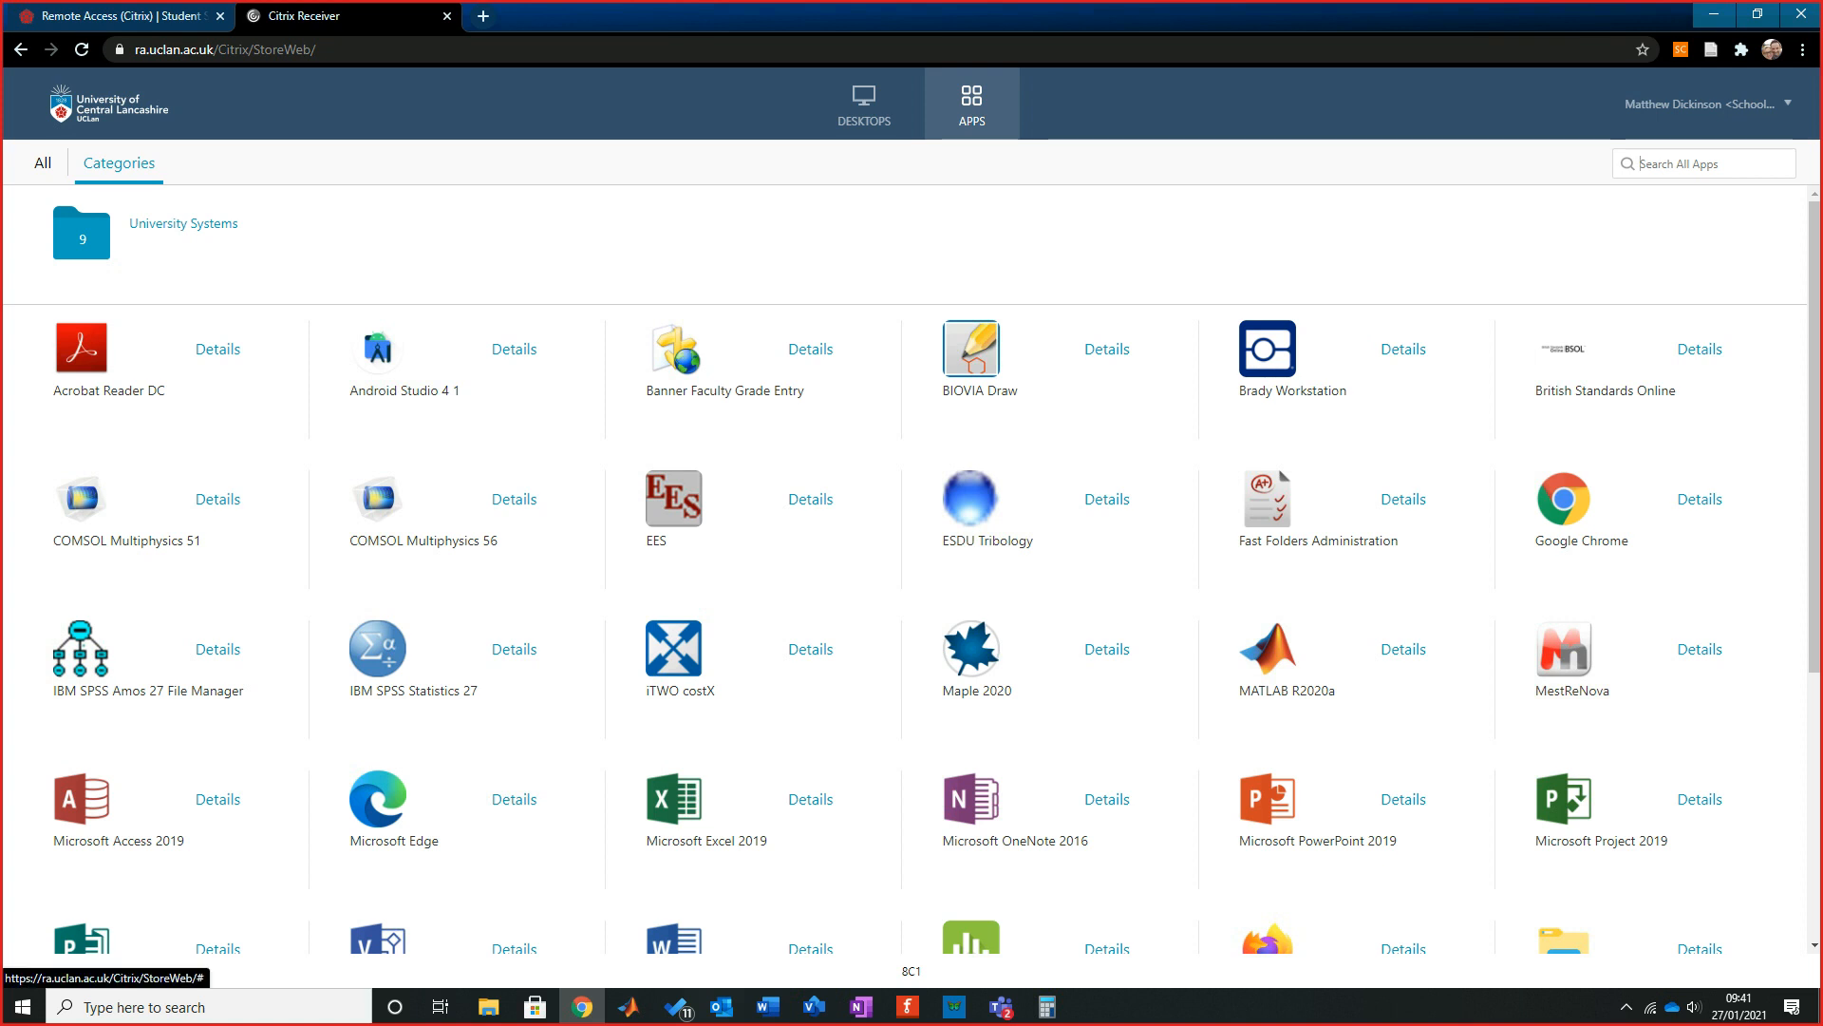
Launch COMSOL Multiphysics 51 from the remote apps through Citrix Receiver Launcher and maximise its window.
{"action": "left_click", "coordinate": [81, 499]}
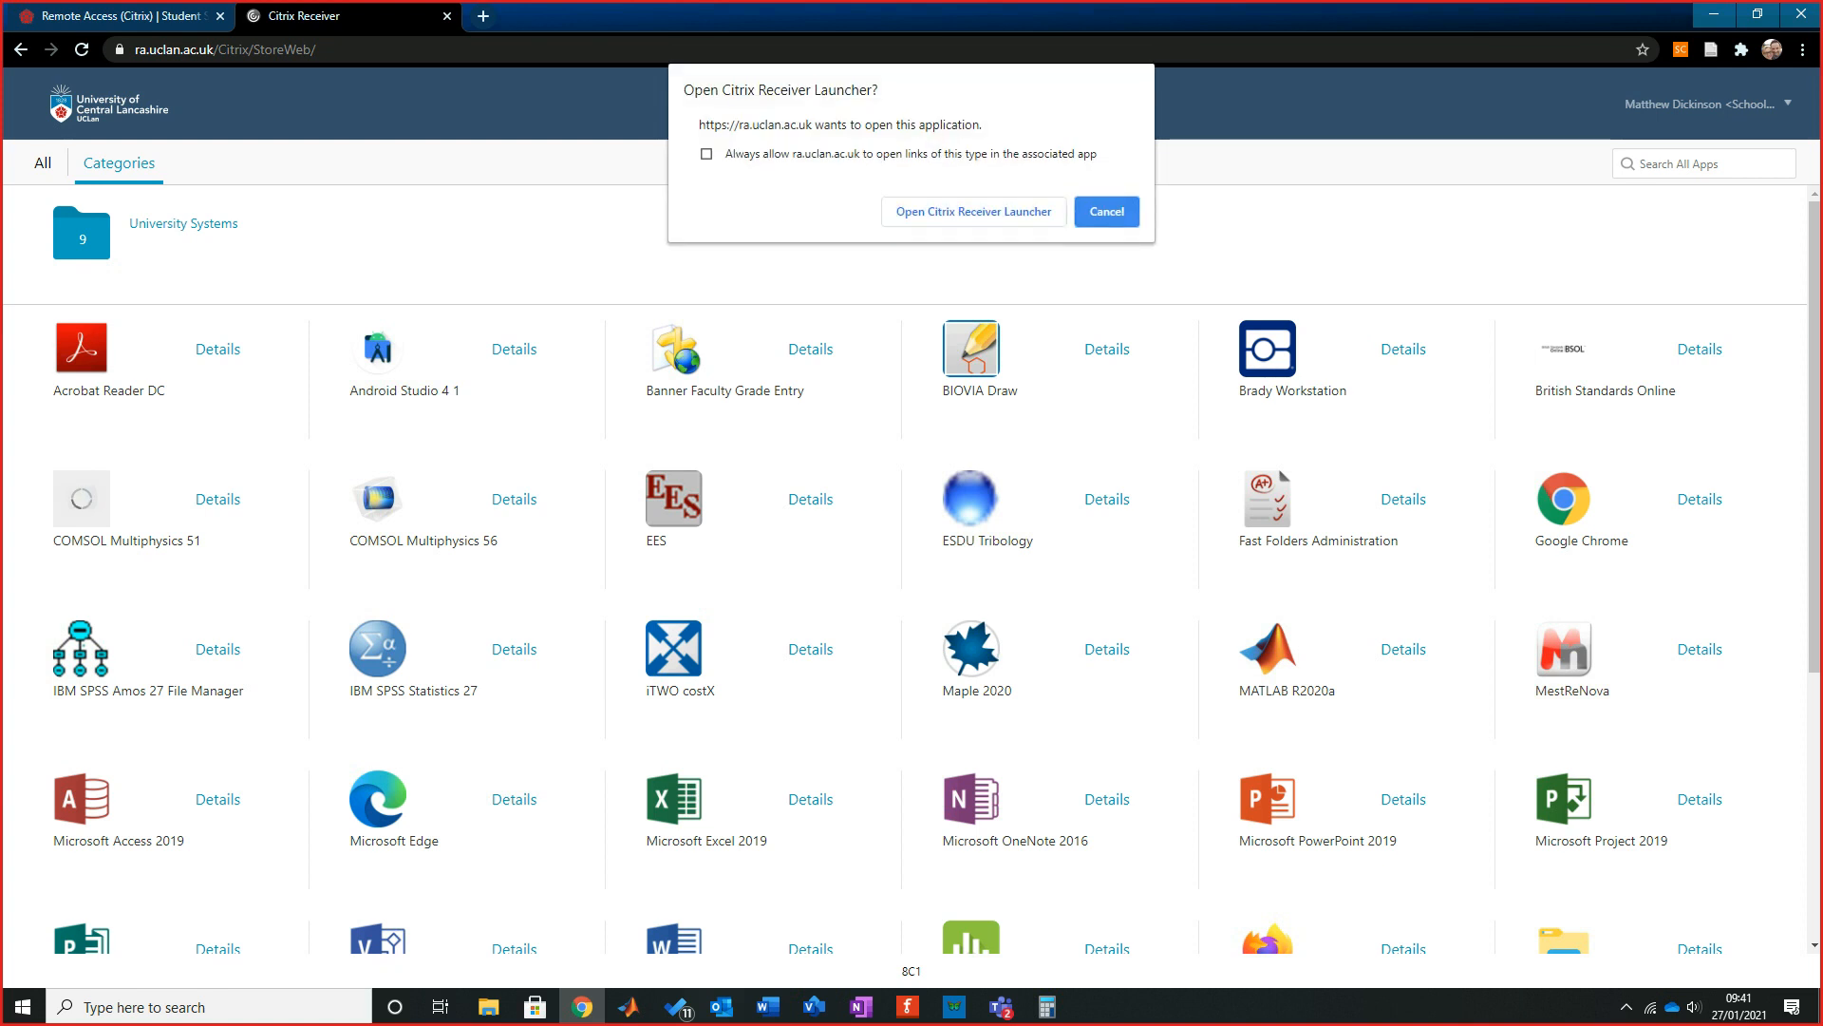
{"action": "left_click", "coordinate": [966, 213]}
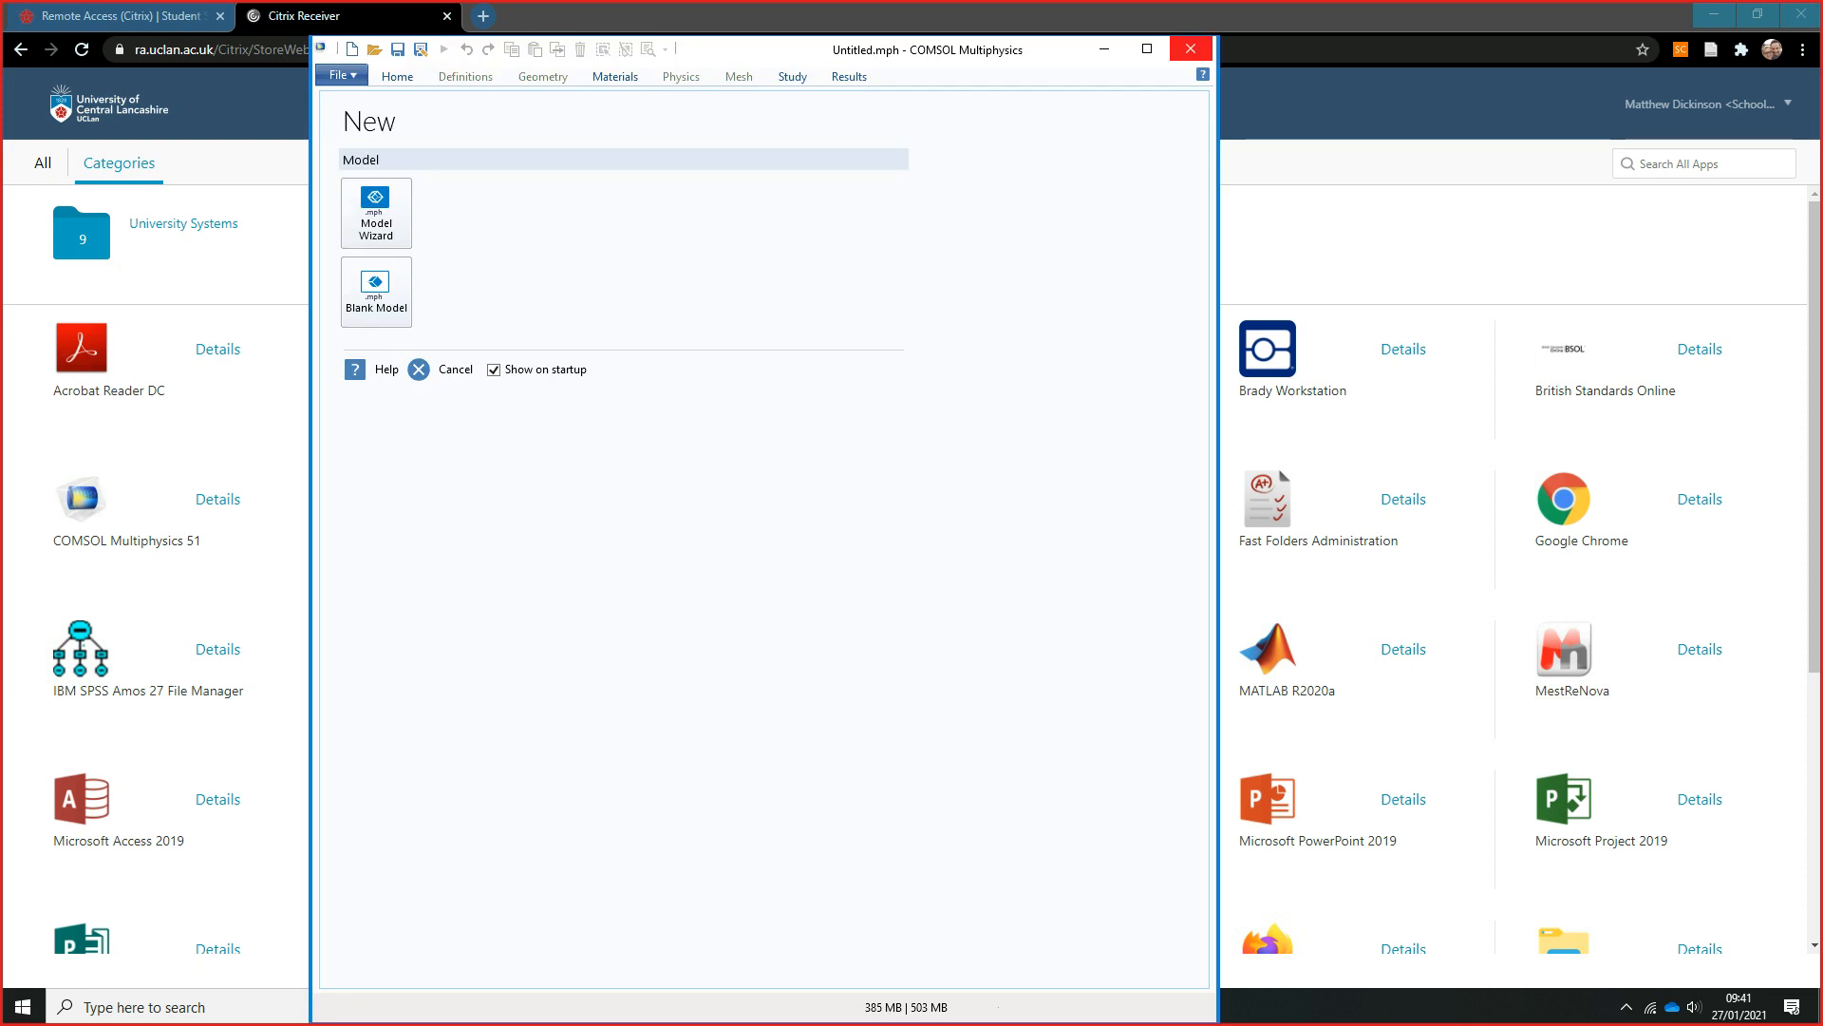
{"action": "left_click", "coordinate": [1147, 49]}
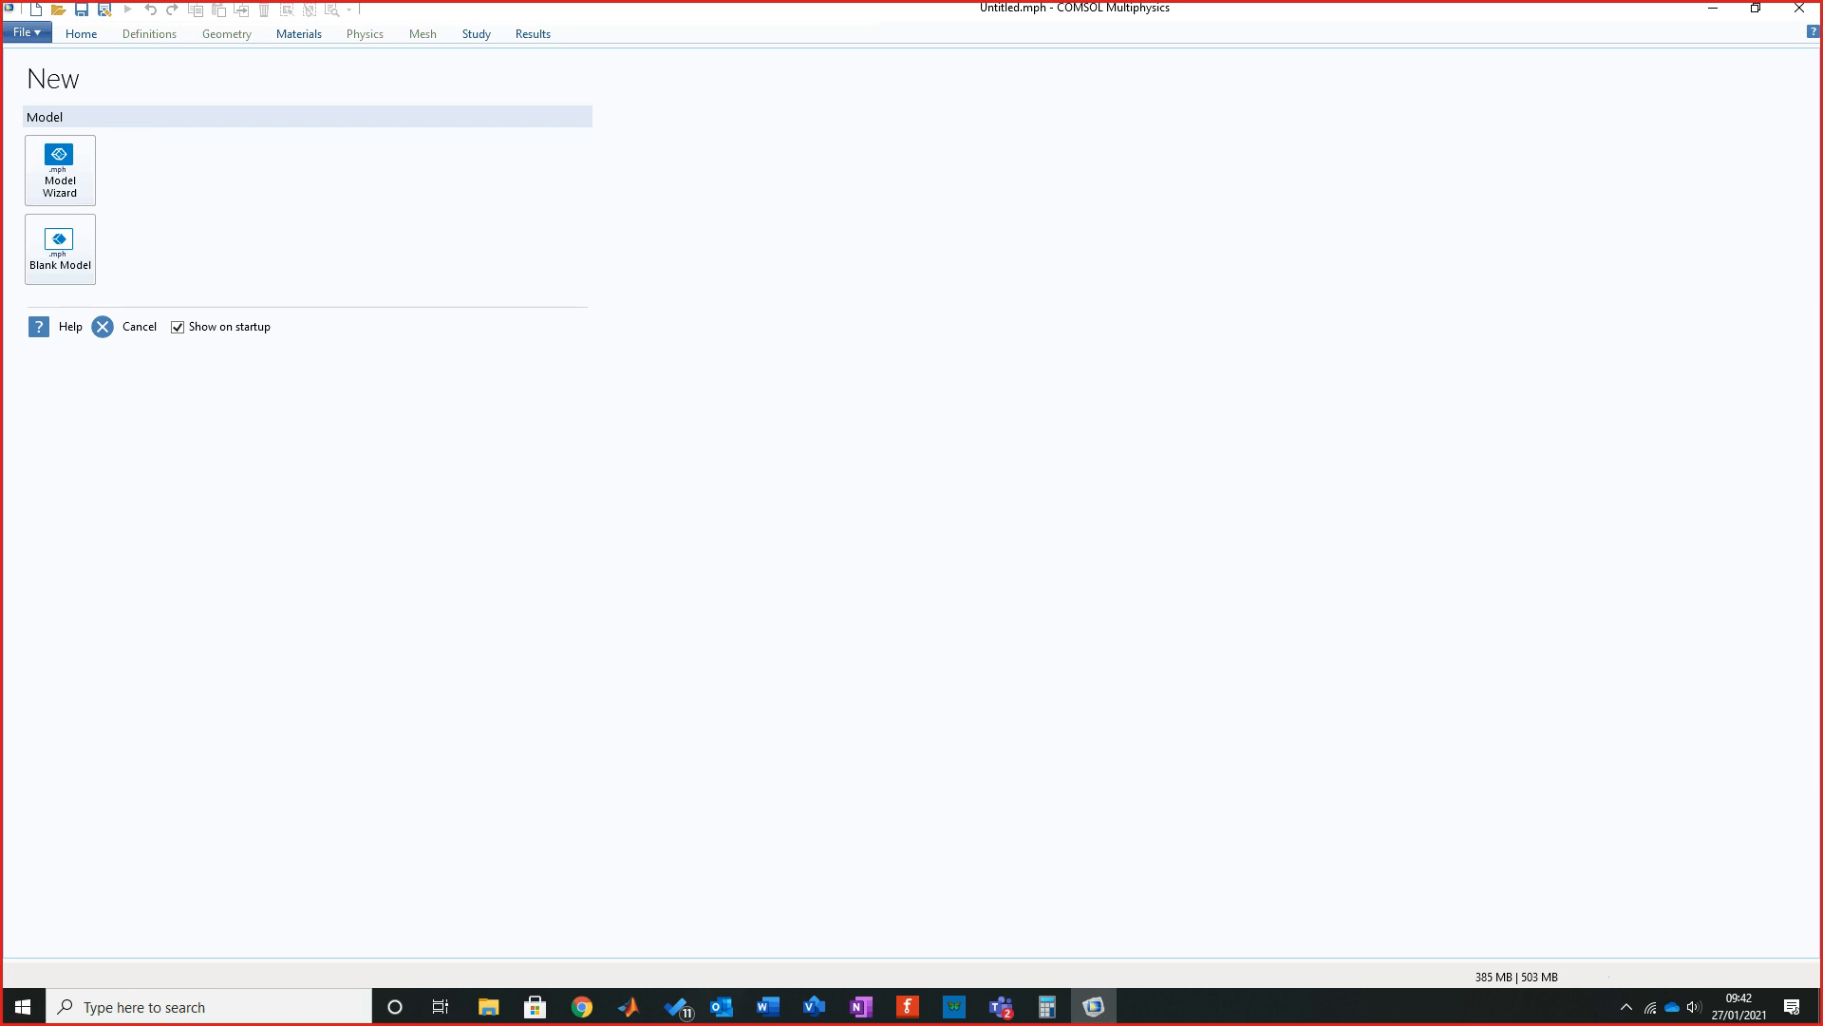
Bring the FEA Visio drawing in front of COMSOL, restore its window down and minimise it.
{"action": "key", "text": "alt+Tab"}
{"action": "key", "text": "super+Down"}
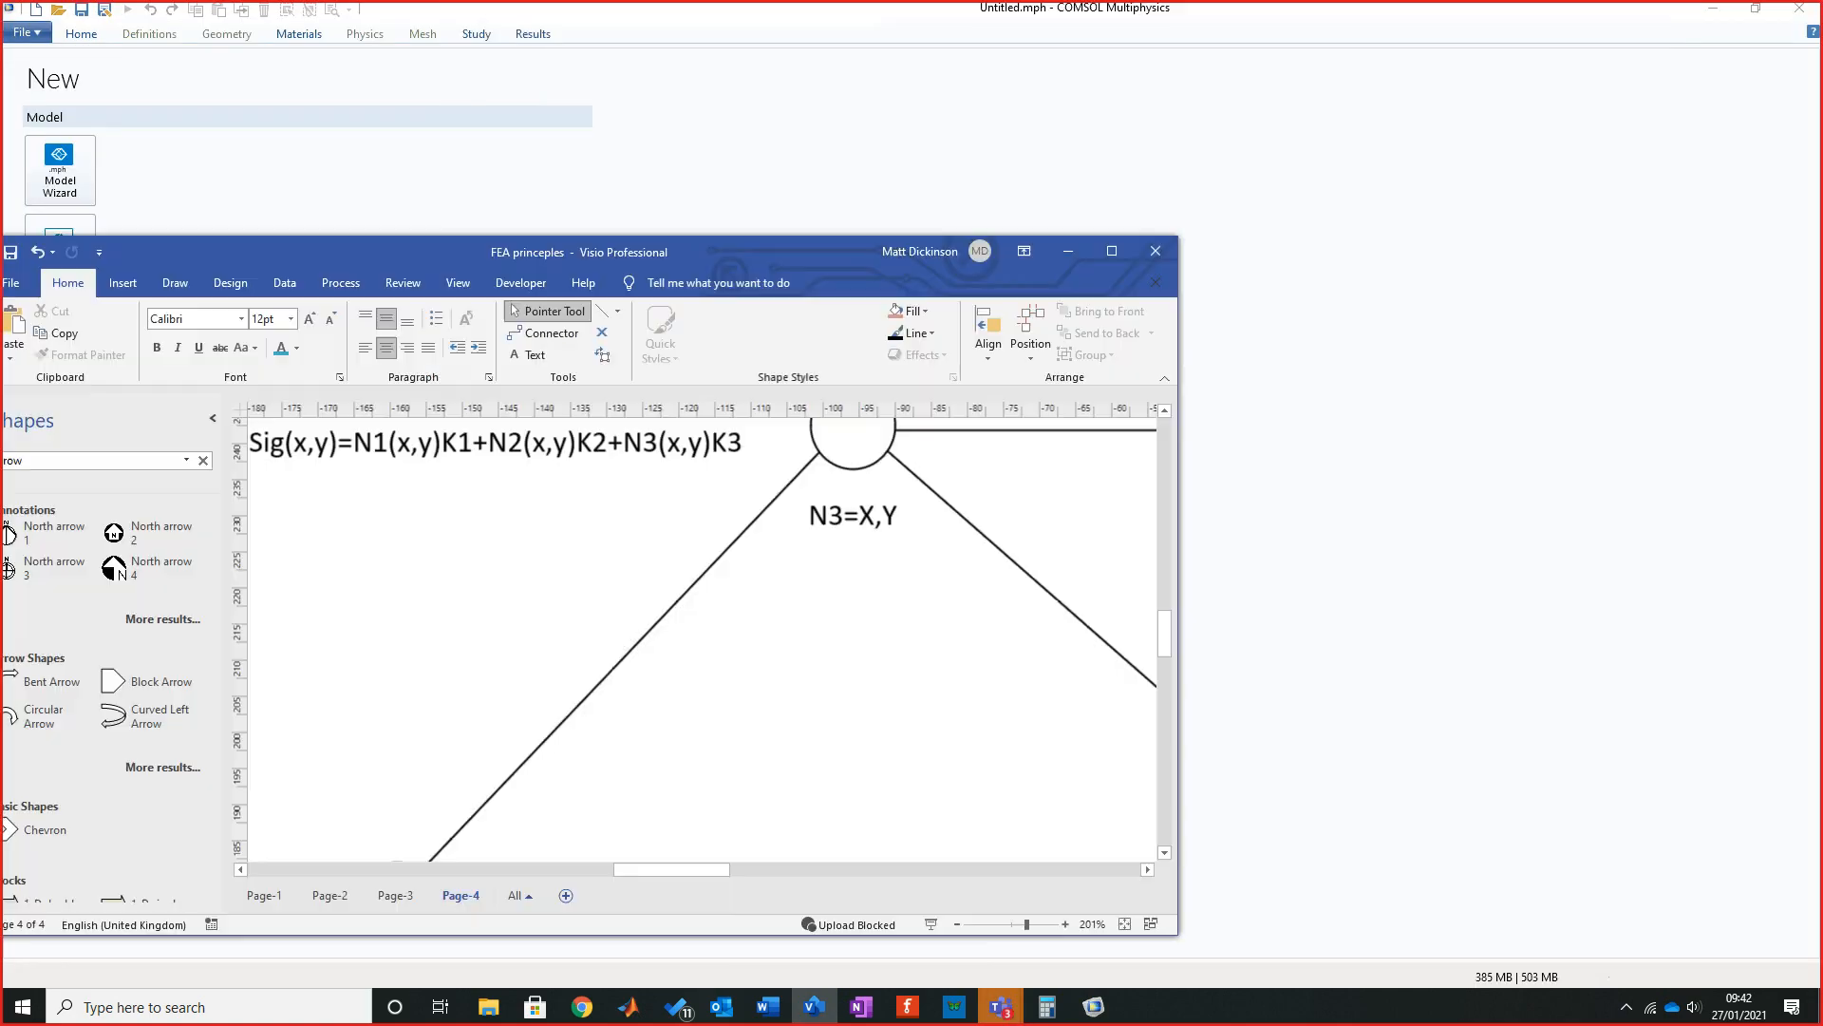
{"action": "key", "text": "super+Down"}
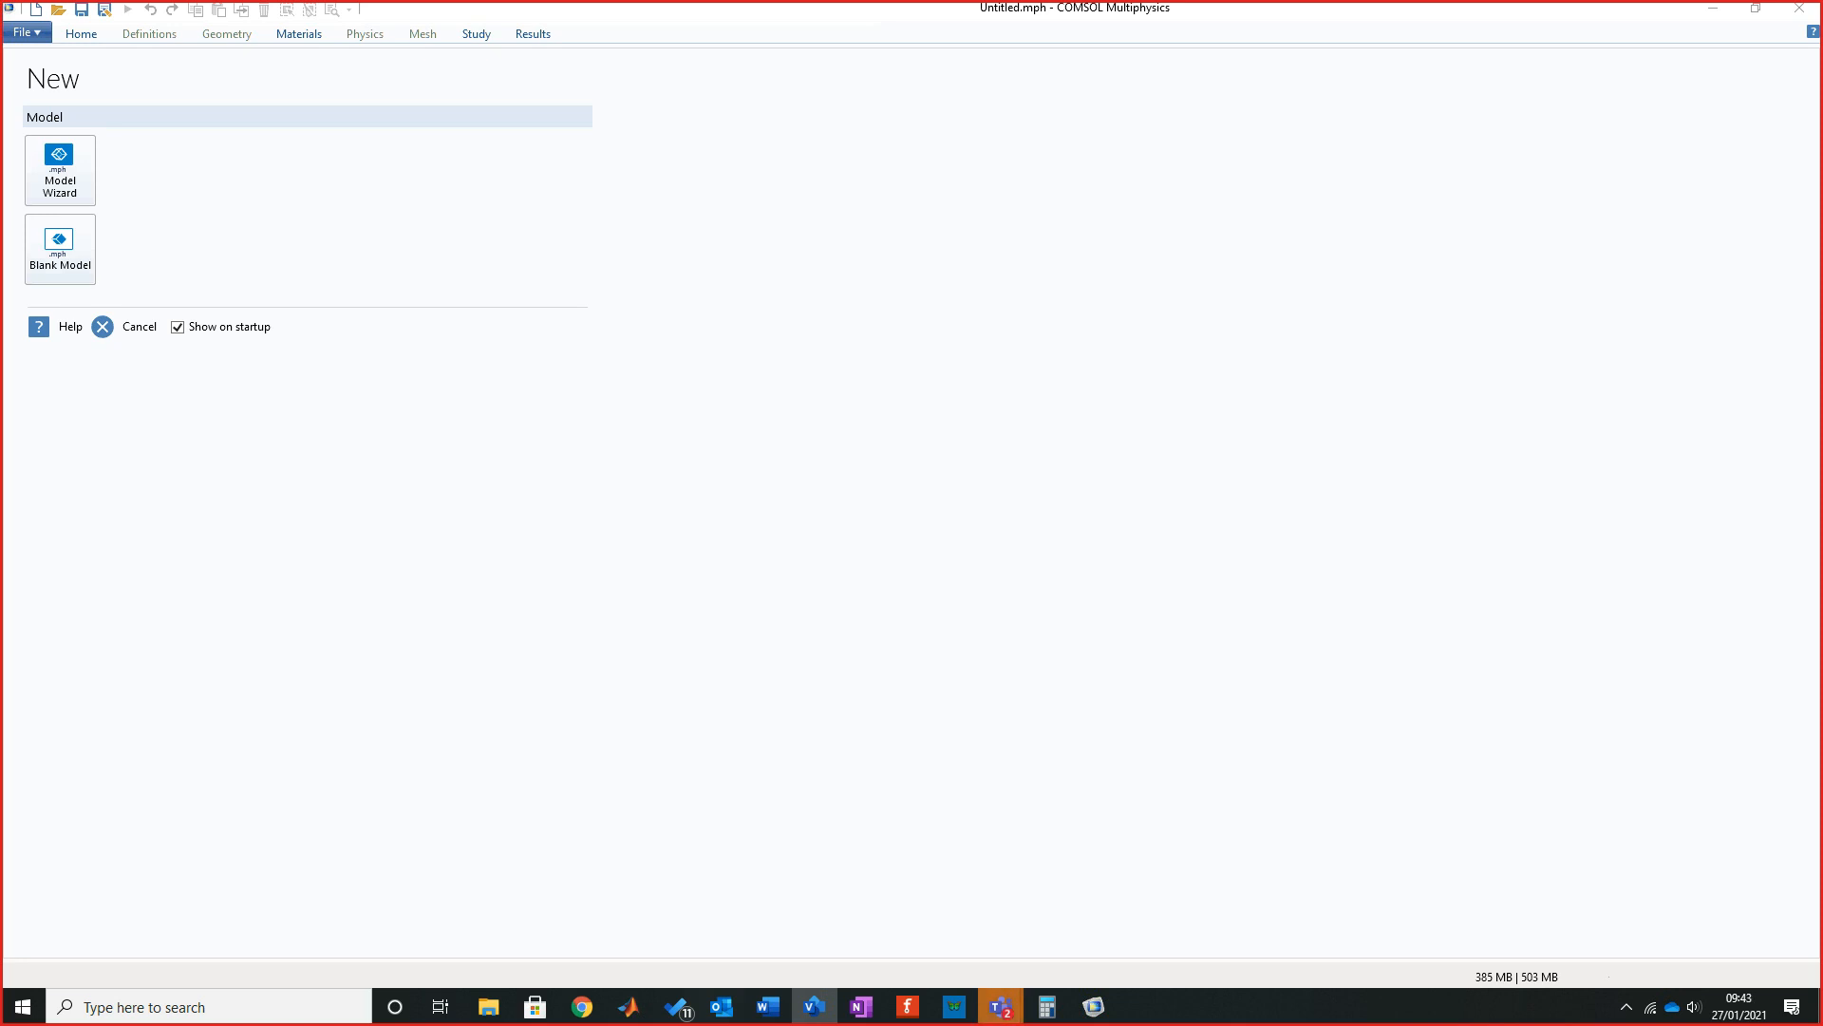
Close COMSOL and the Citrix Receiver page, and minimise the remaining browser window.
{"action": "left_click", "coordinate": [1800, 8]}
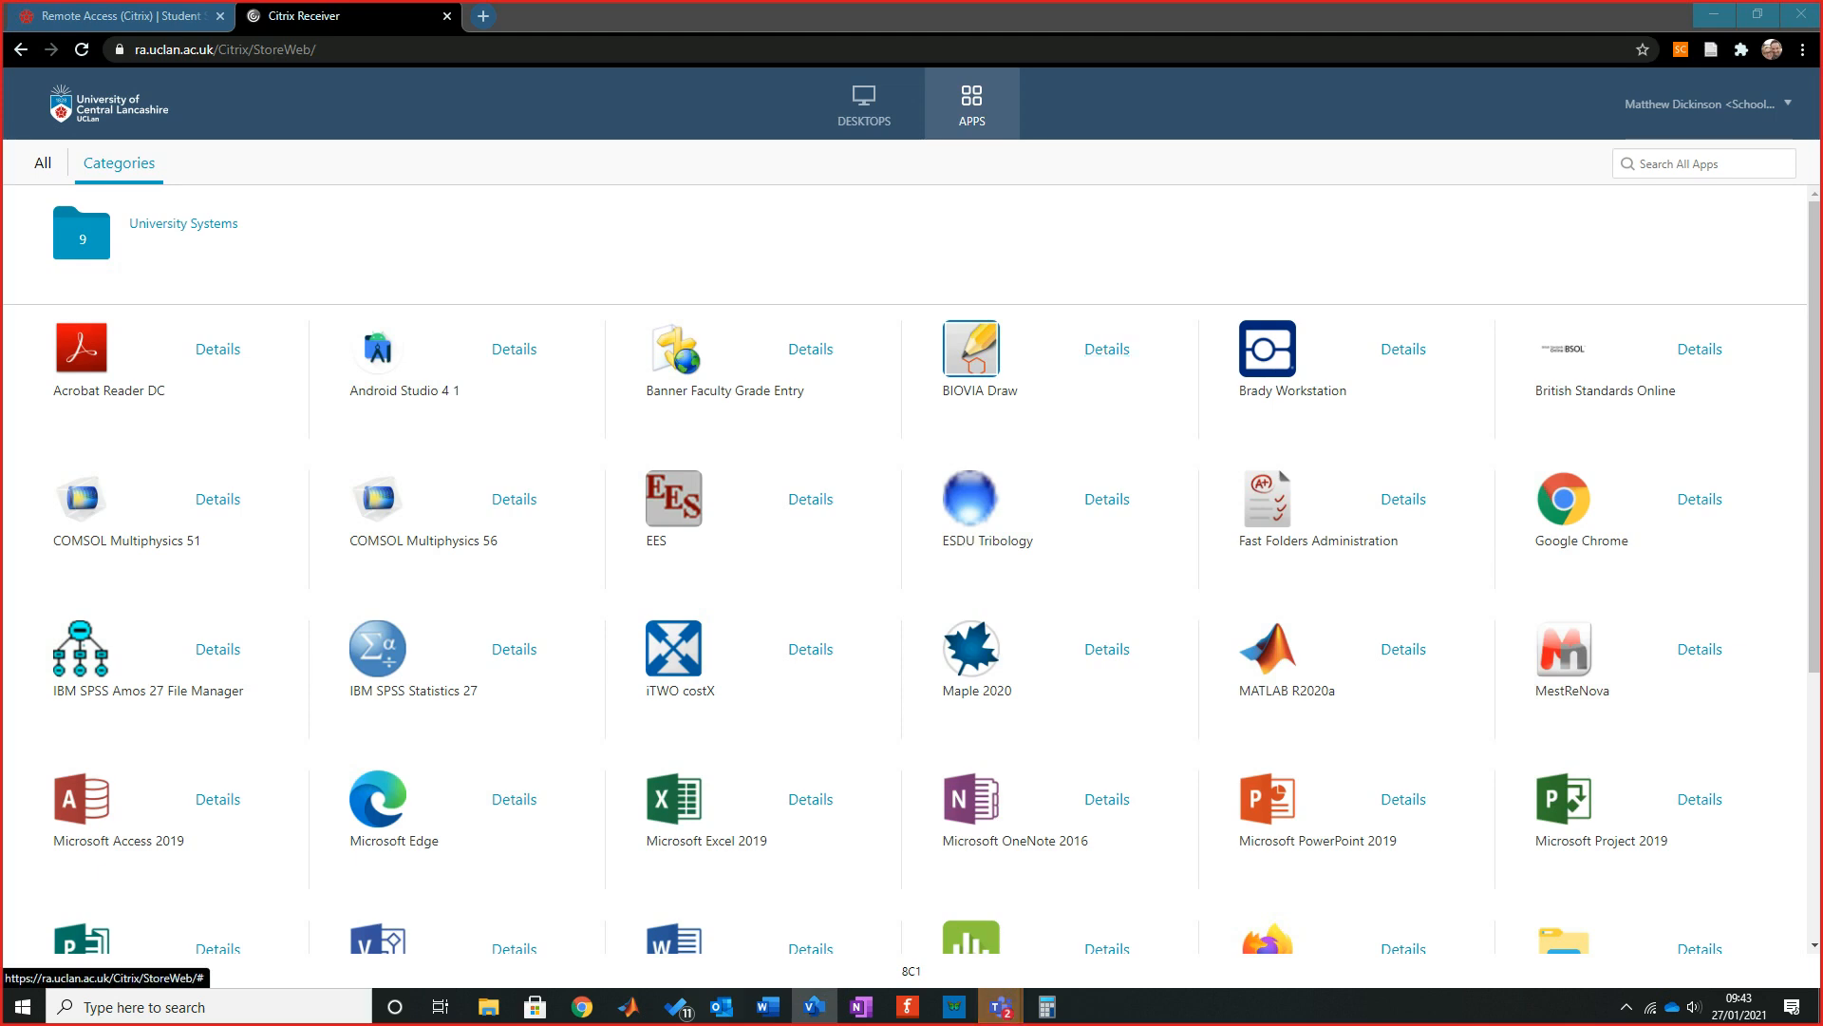
{"action": "key", "text": "ctrl+w"}
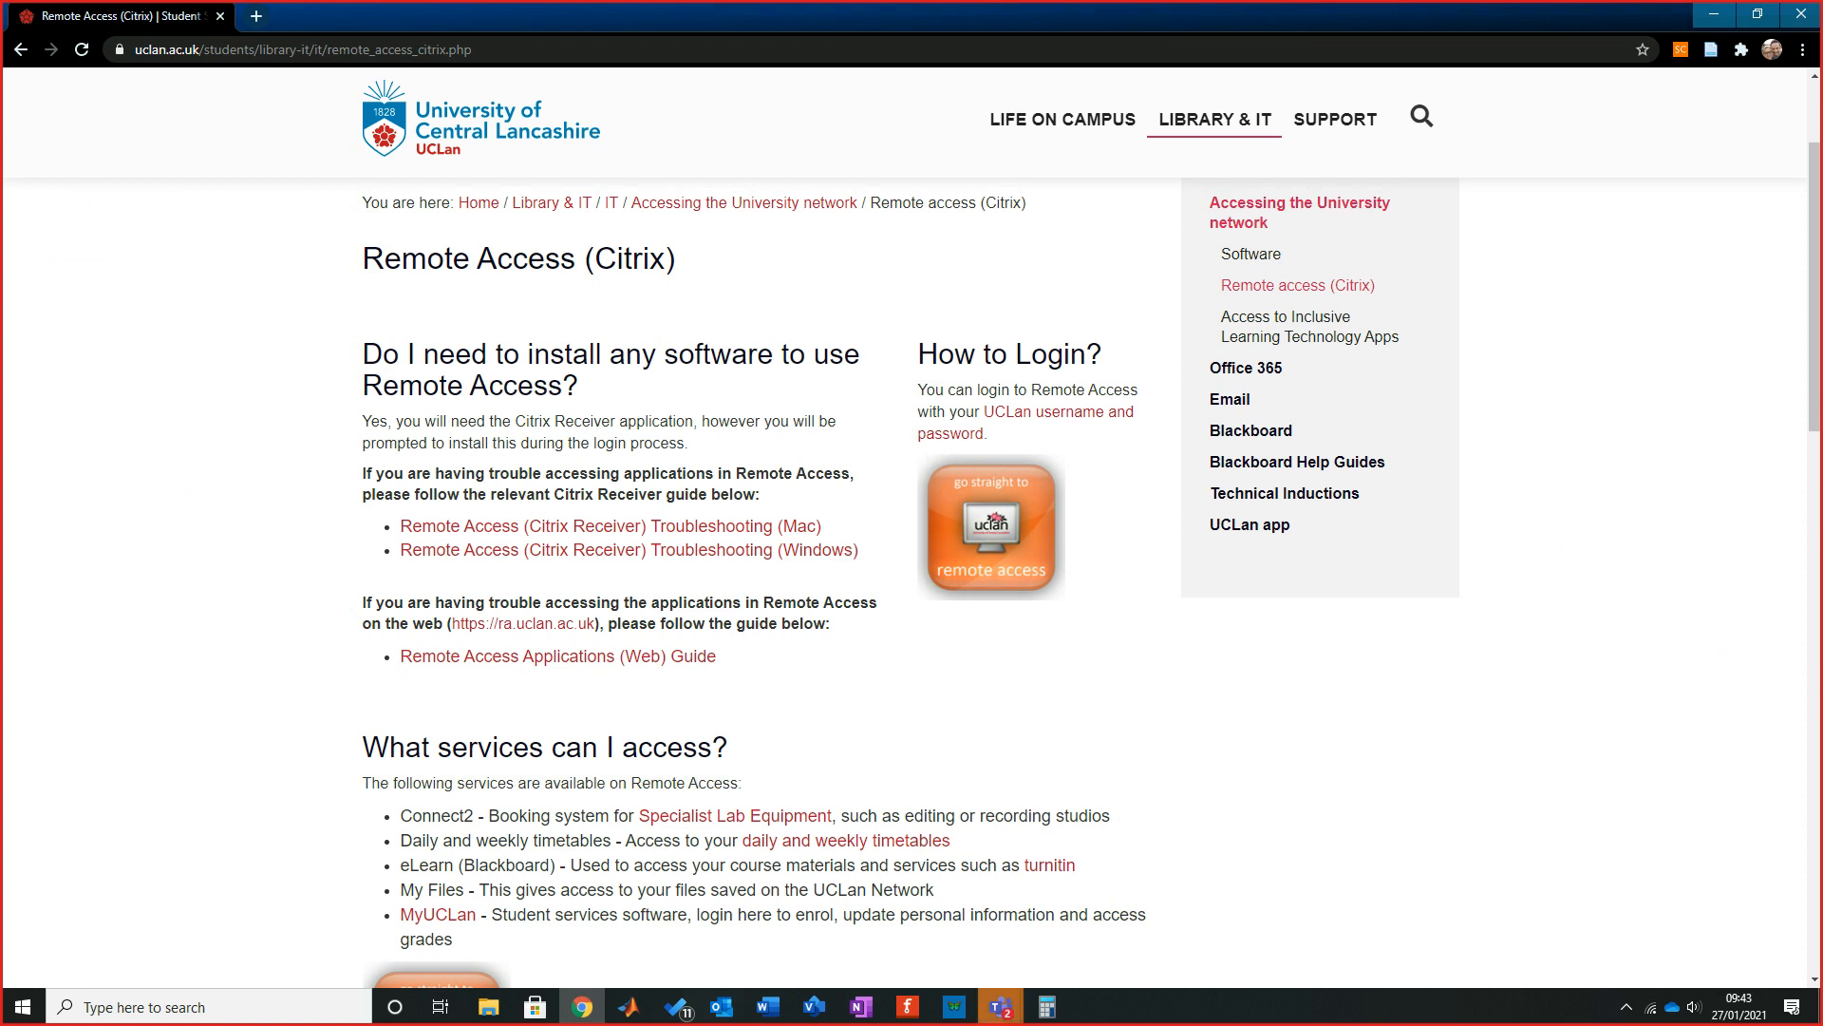
{"action": "left_click", "coordinate": [1714, 14]}
Switch to Chrome, search Google for "uclan remote access", and follow the Remote Access (Citrix) student support page to its login.
{"action": "left_click", "coordinate": [581, 1006]}
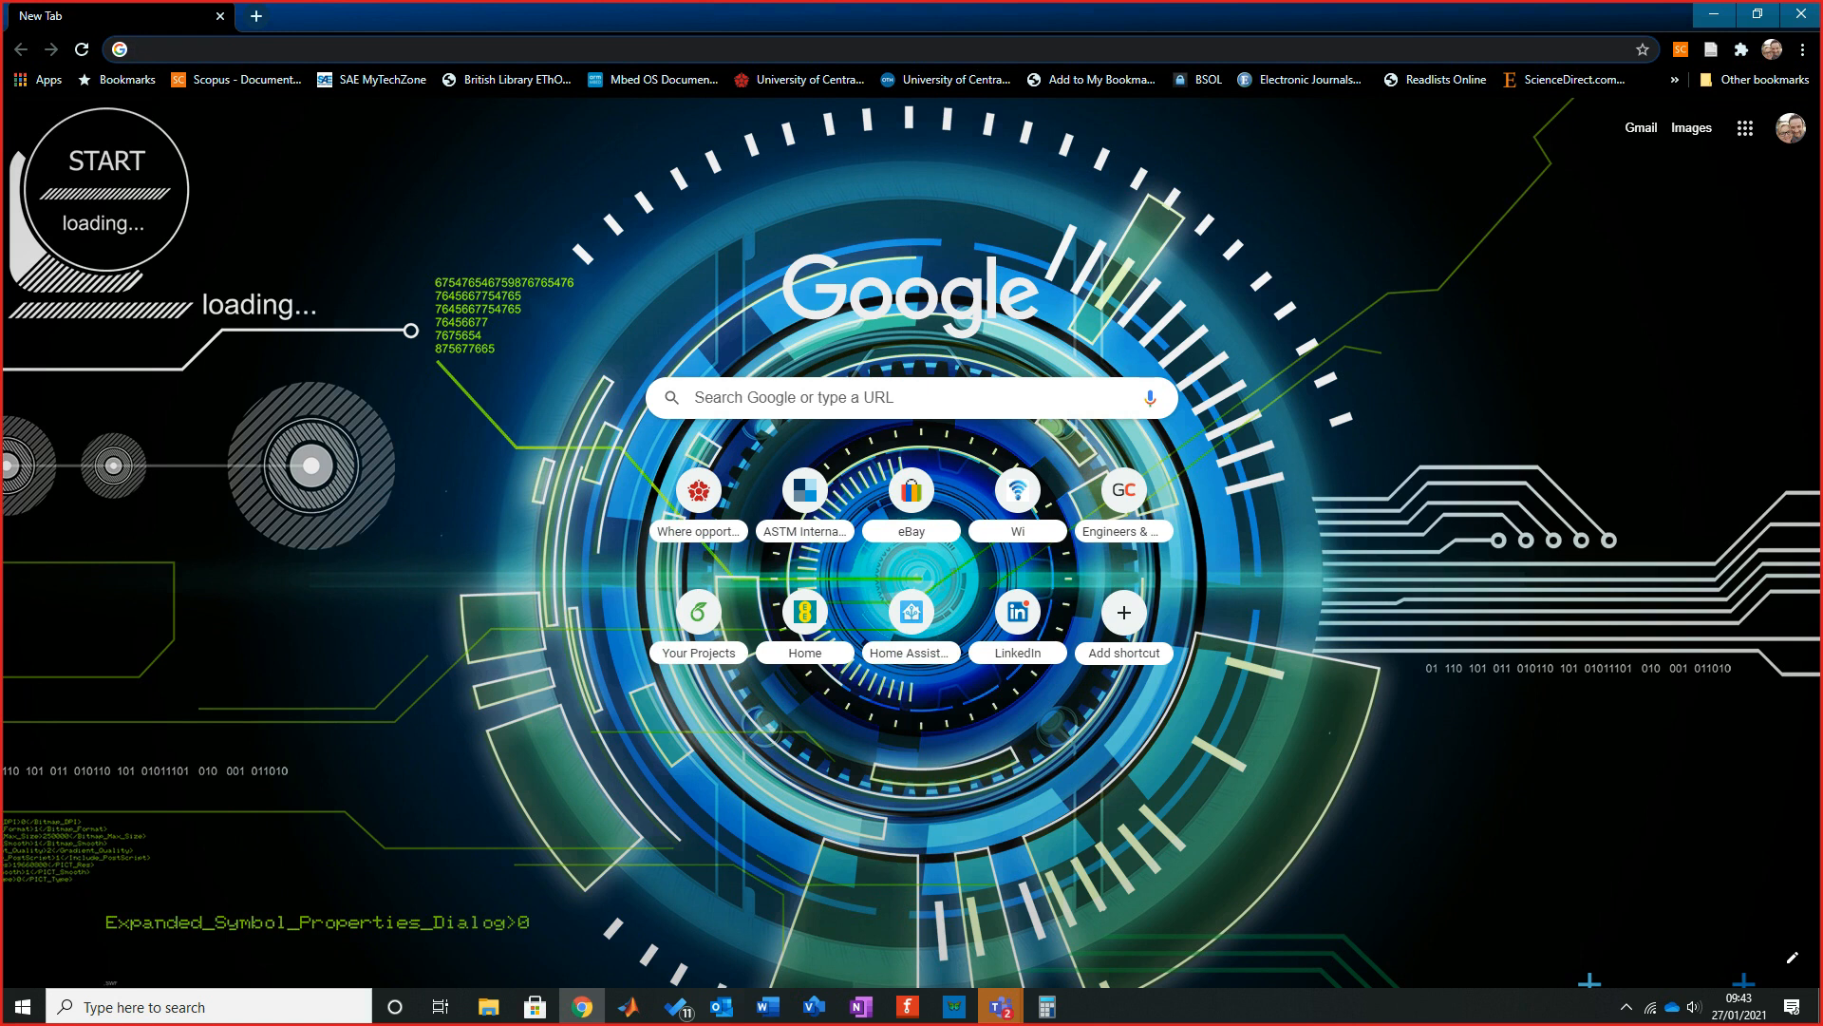
{"action": "type", "text": "uclan"}
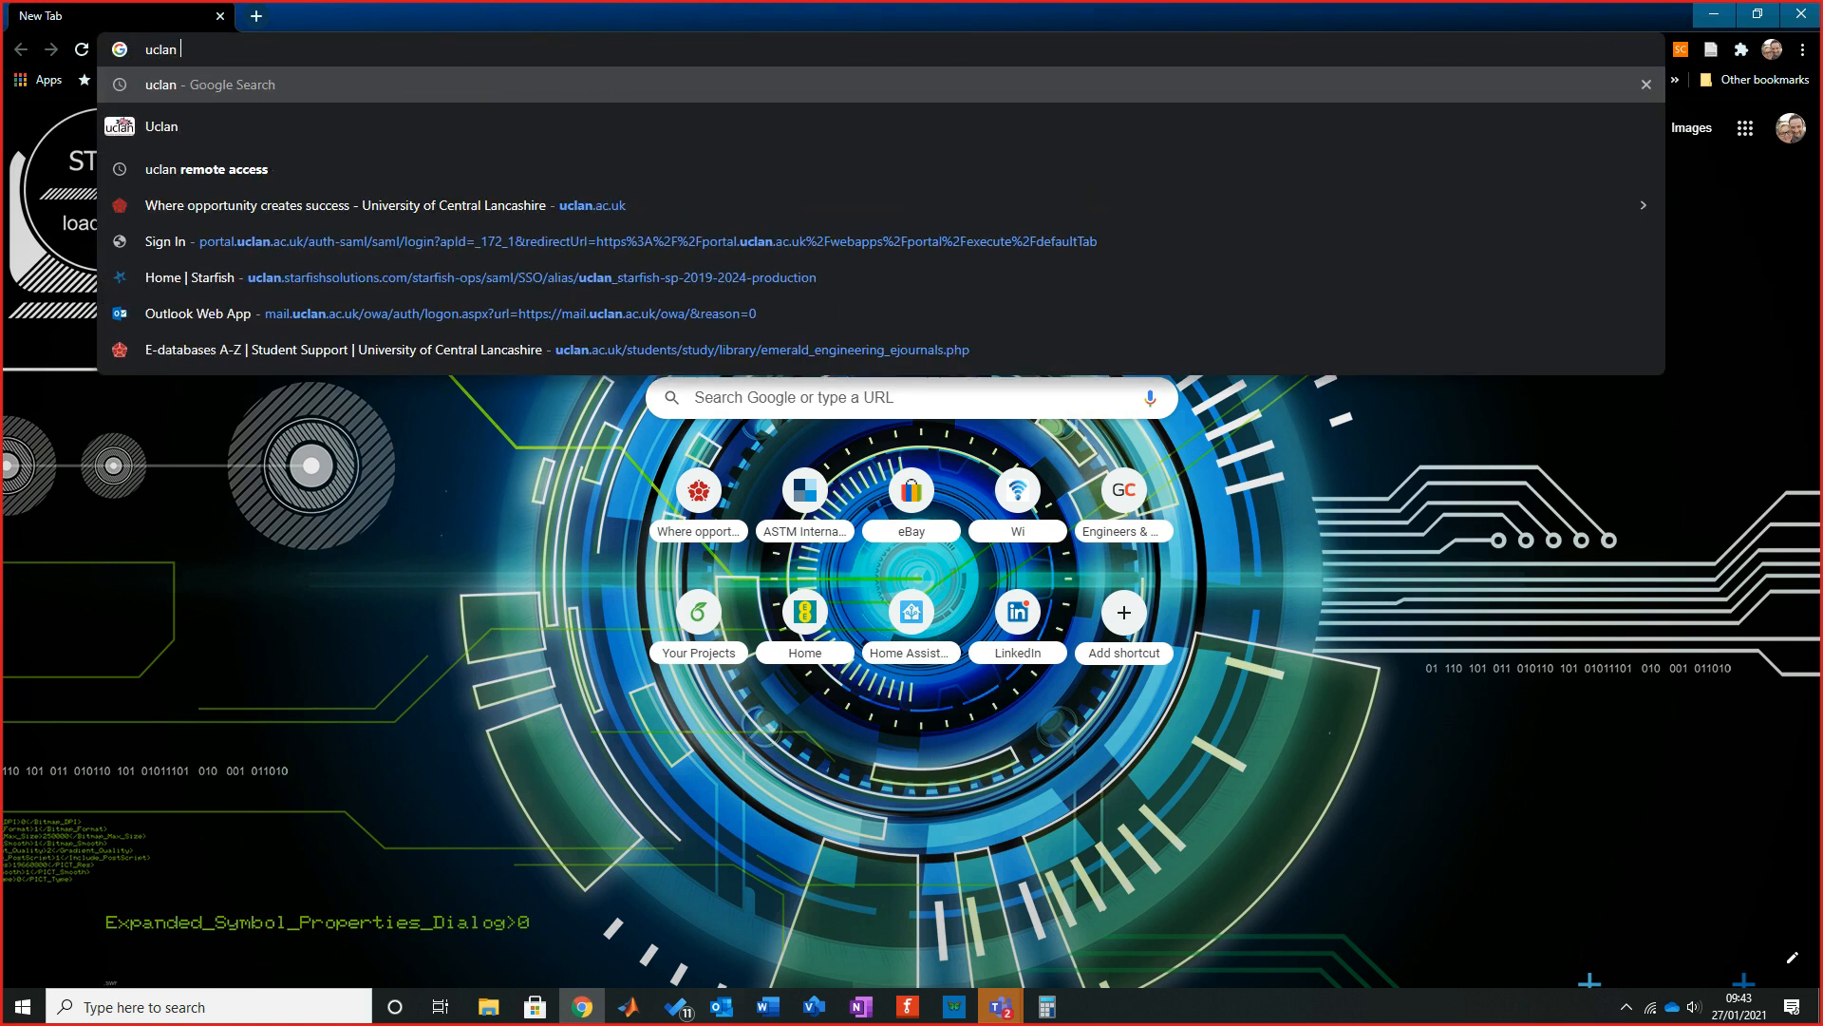
{"action": "key", "text": "Right"}
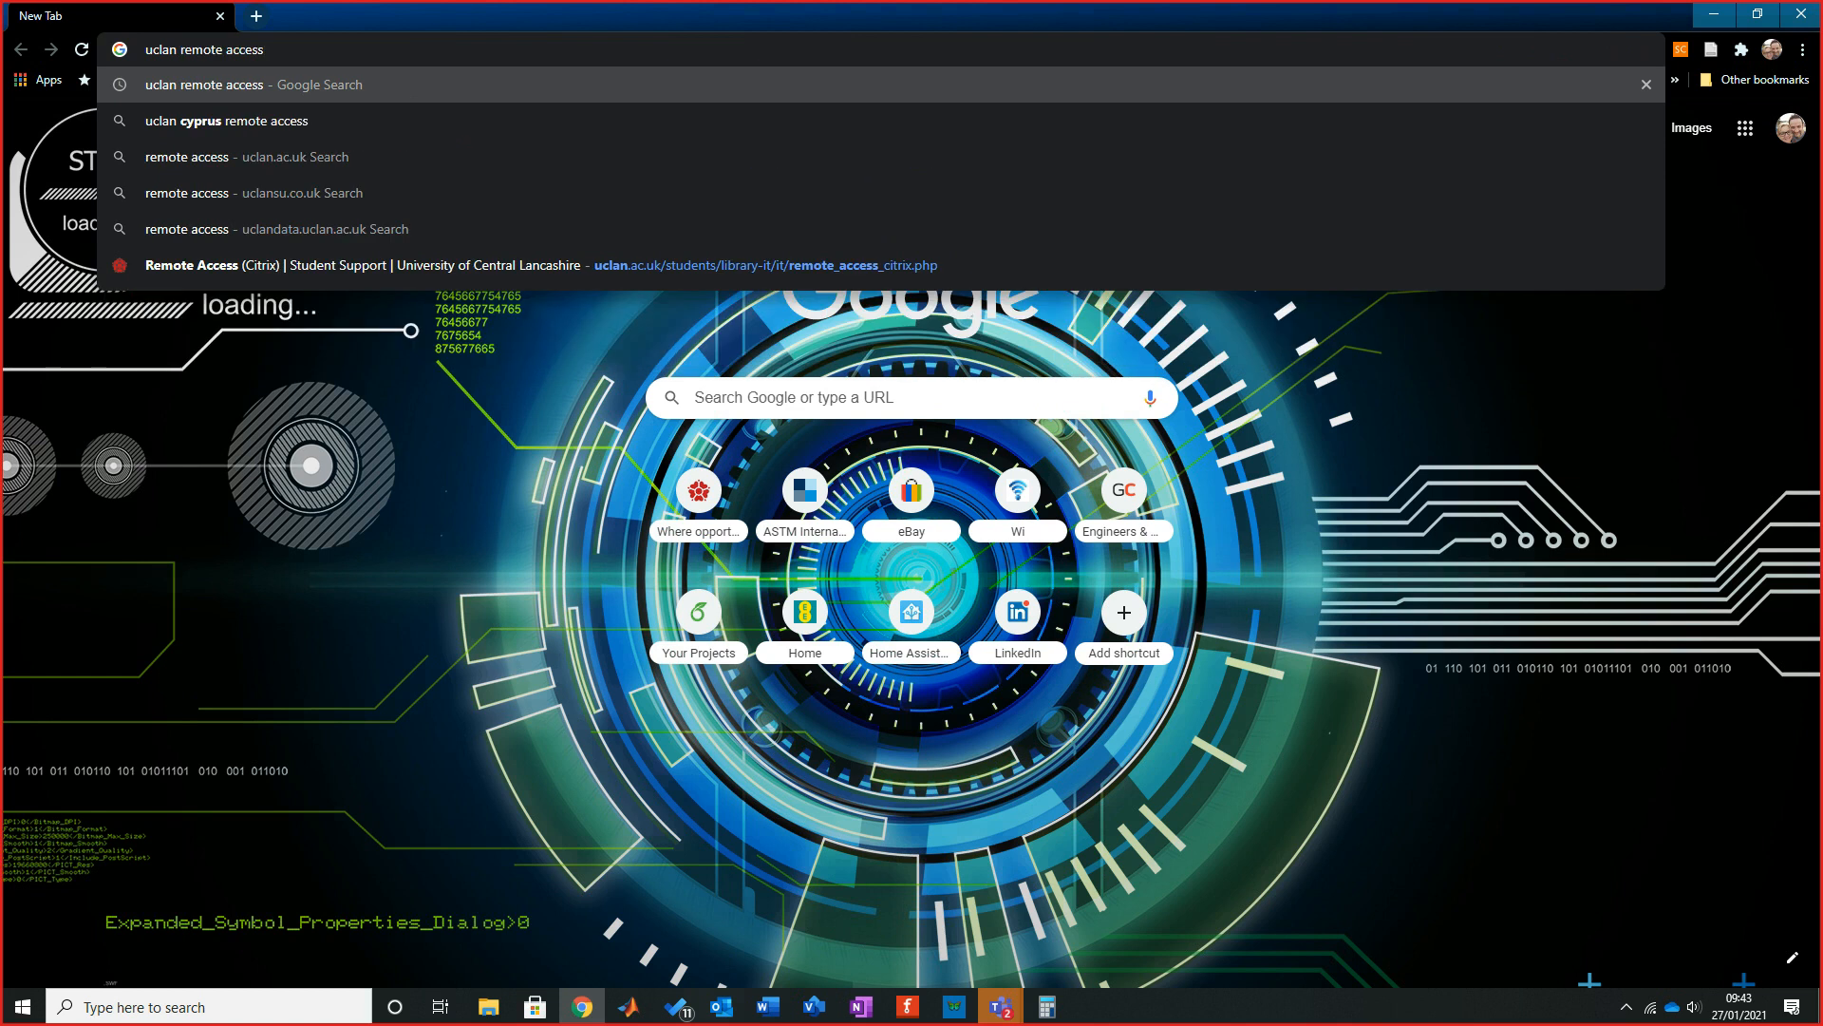
{"action": "key", "text": "Return"}
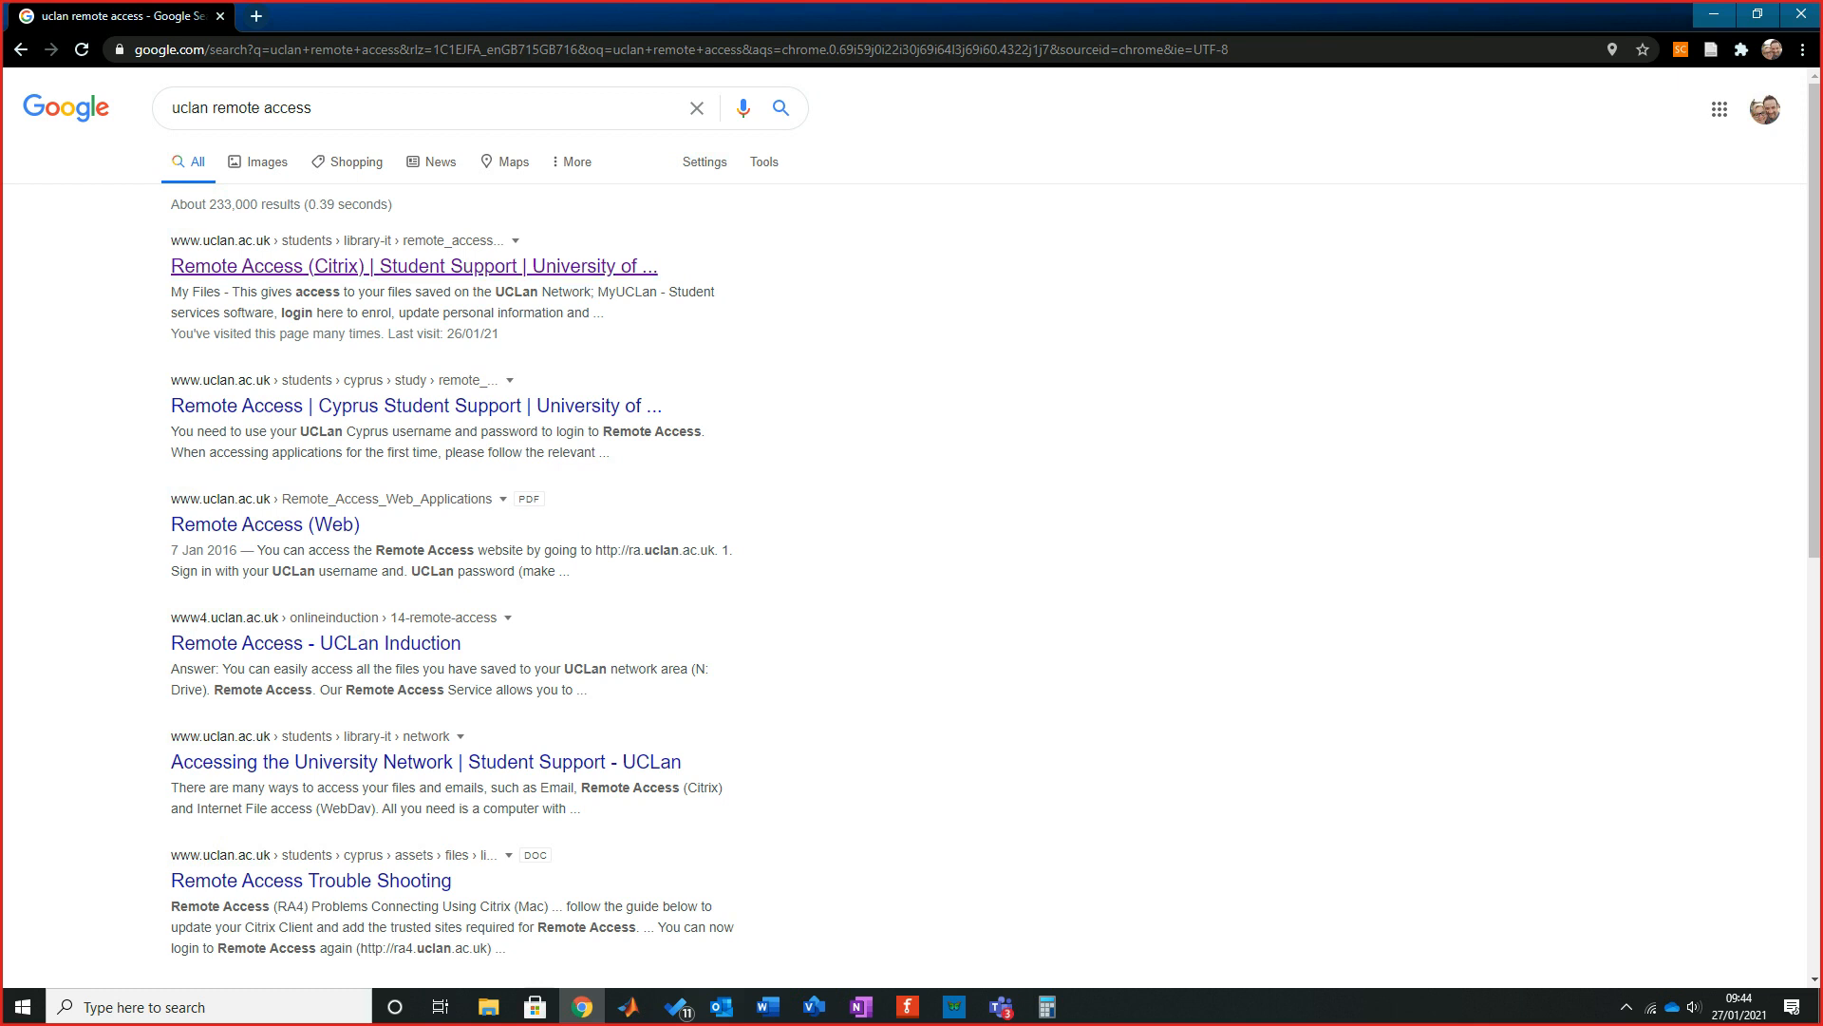
{"action": "left_click", "coordinate": [342, 267]}
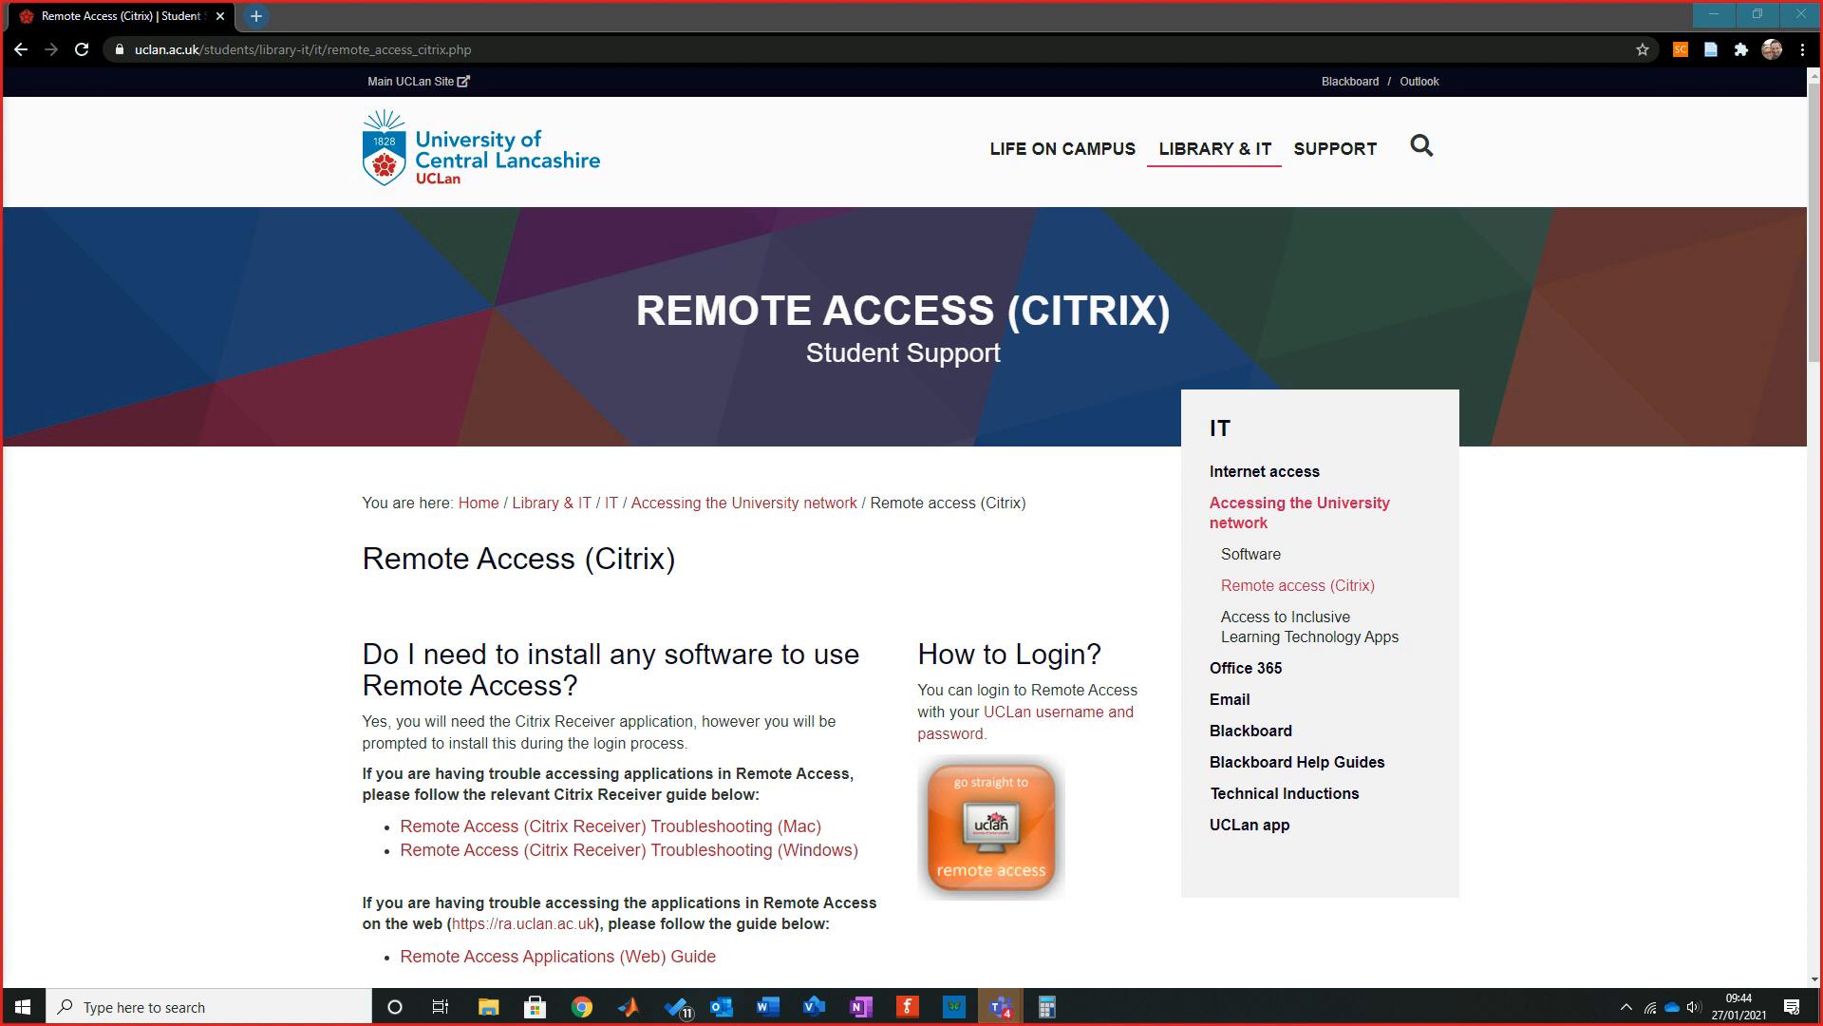
{"action": "left_click", "coordinate": [991, 827]}
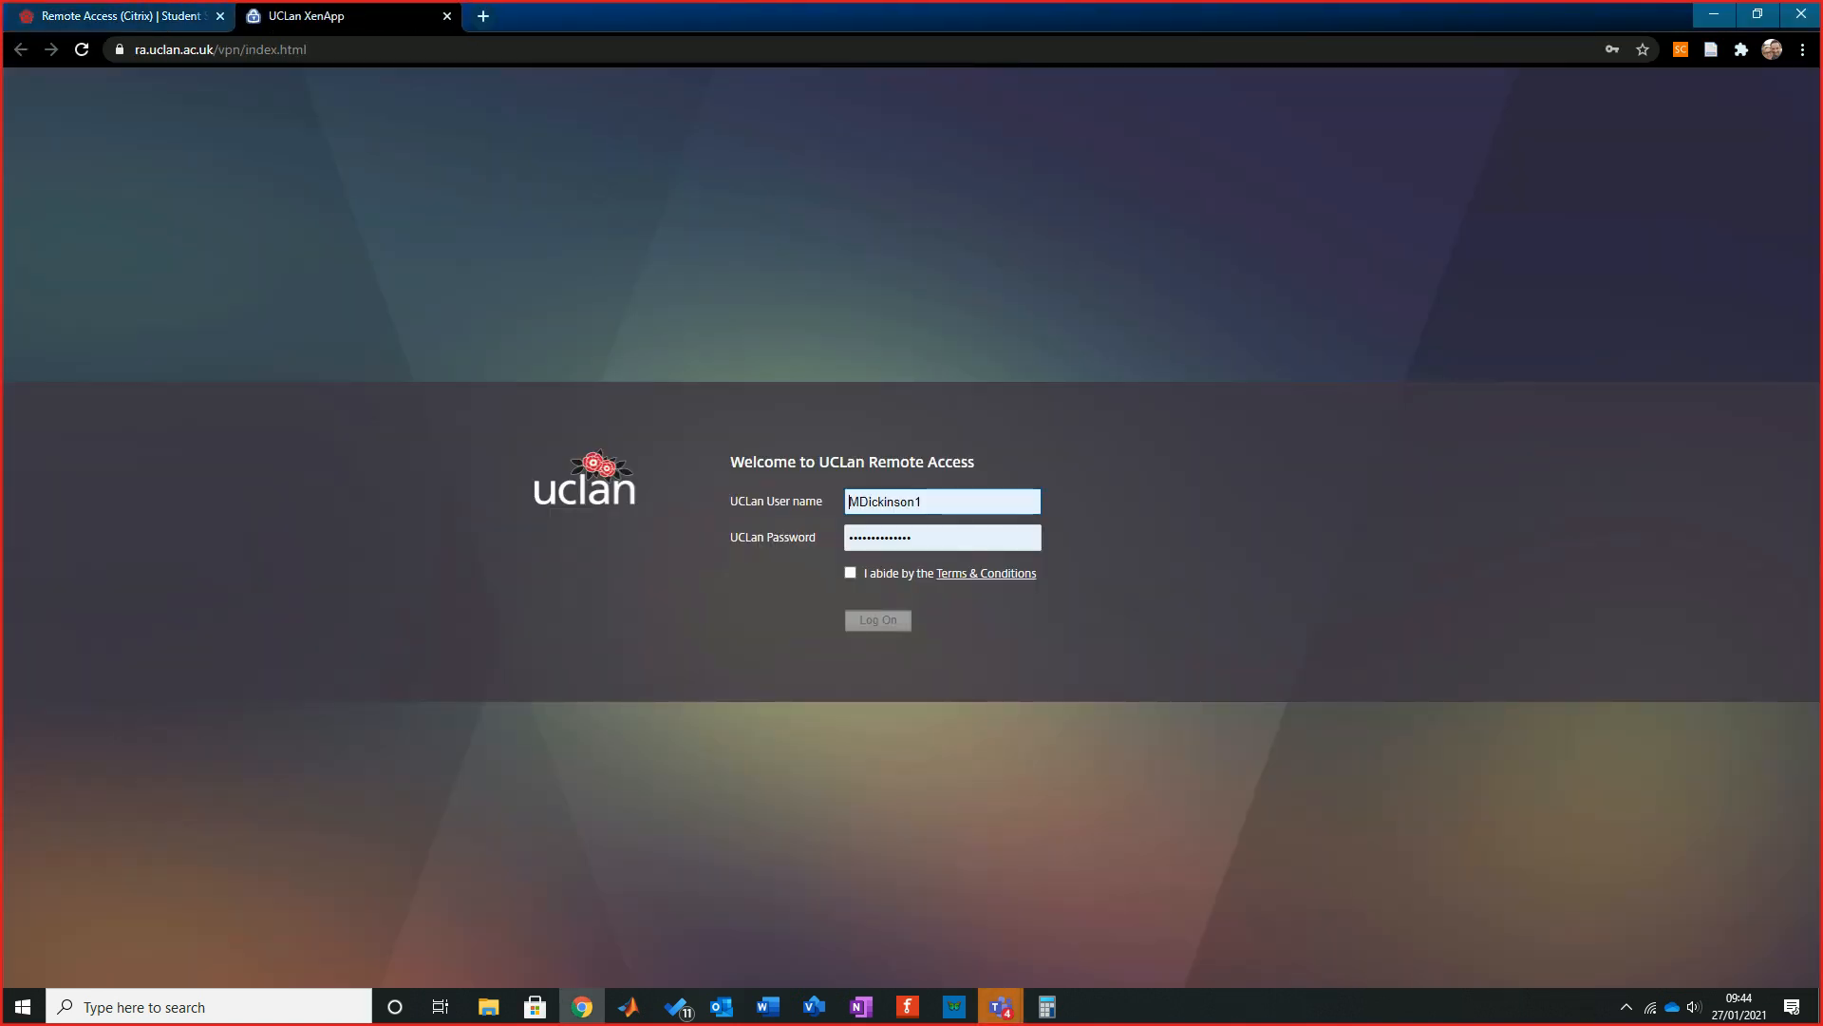
Accept the Terms & Conditions, log on with the prefilled credentials, and launch COMSOL Multiphysics 51 through Citrix Receiver Launcher.
{"action": "left_click", "coordinate": [851, 573]}
{"action": "left_click", "coordinate": [878, 620]}
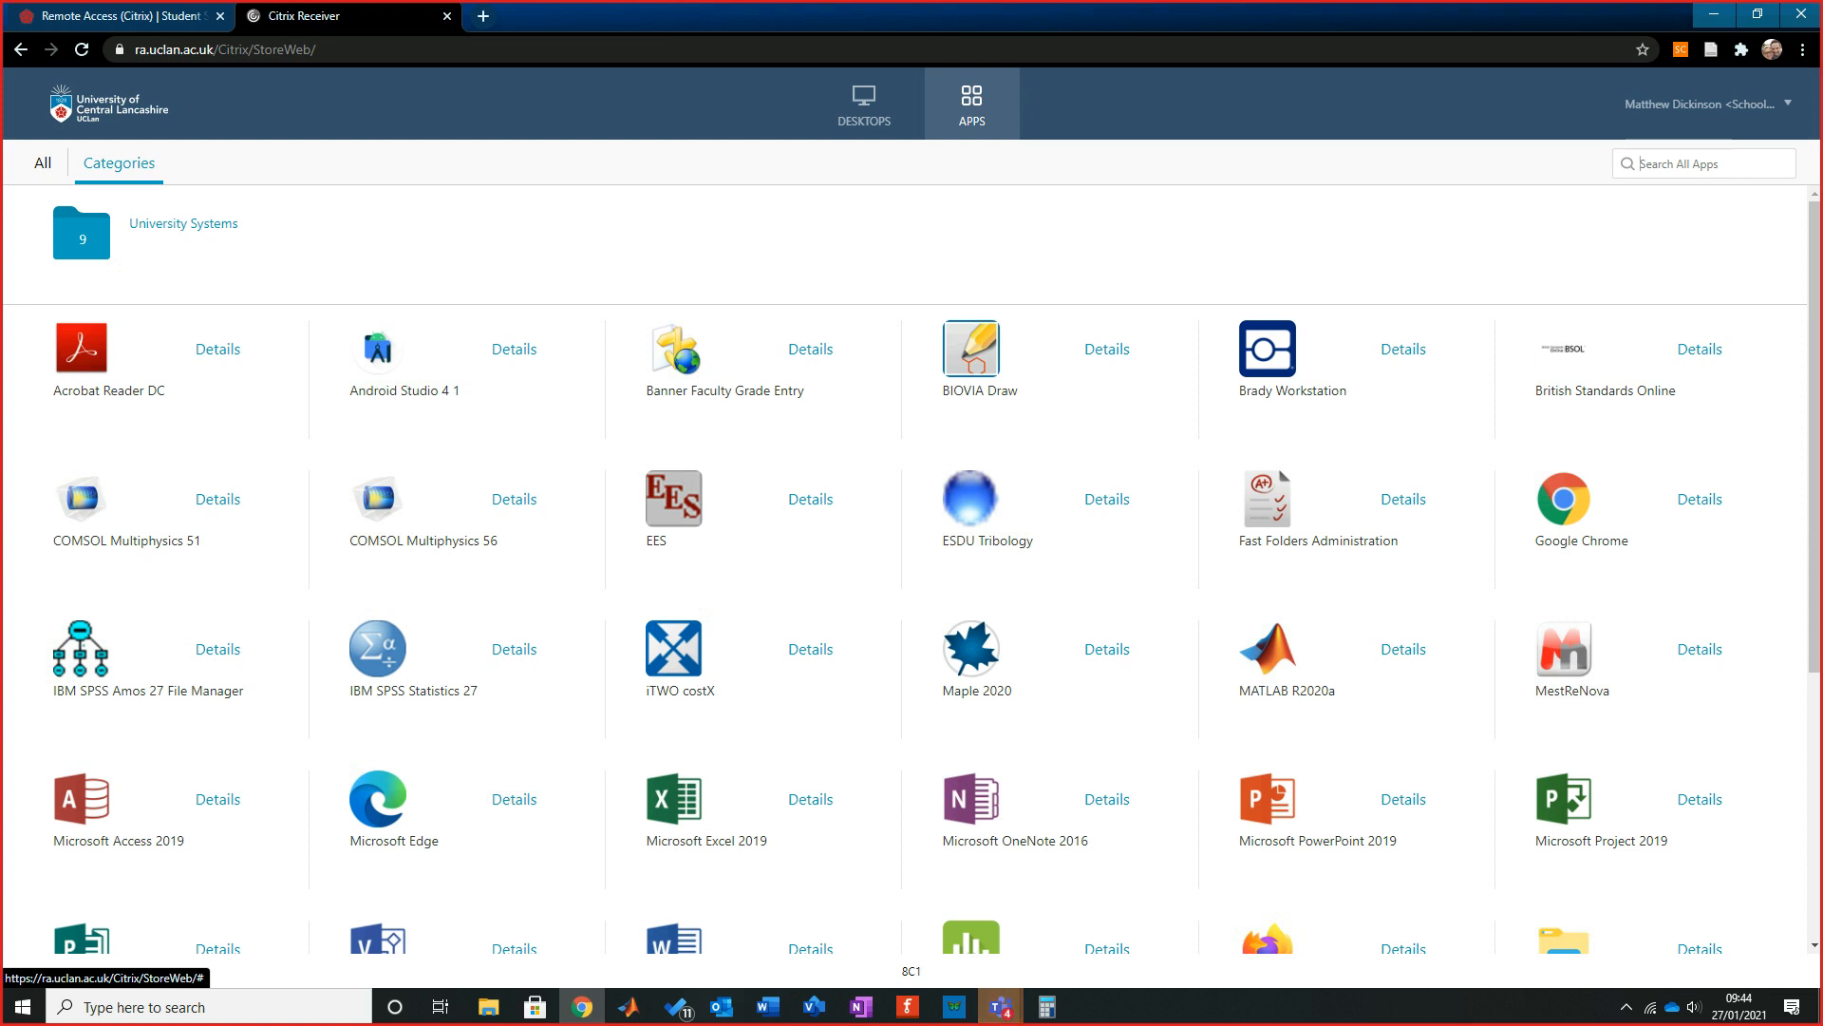
{"action": "left_click", "coordinate": [82, 499]}
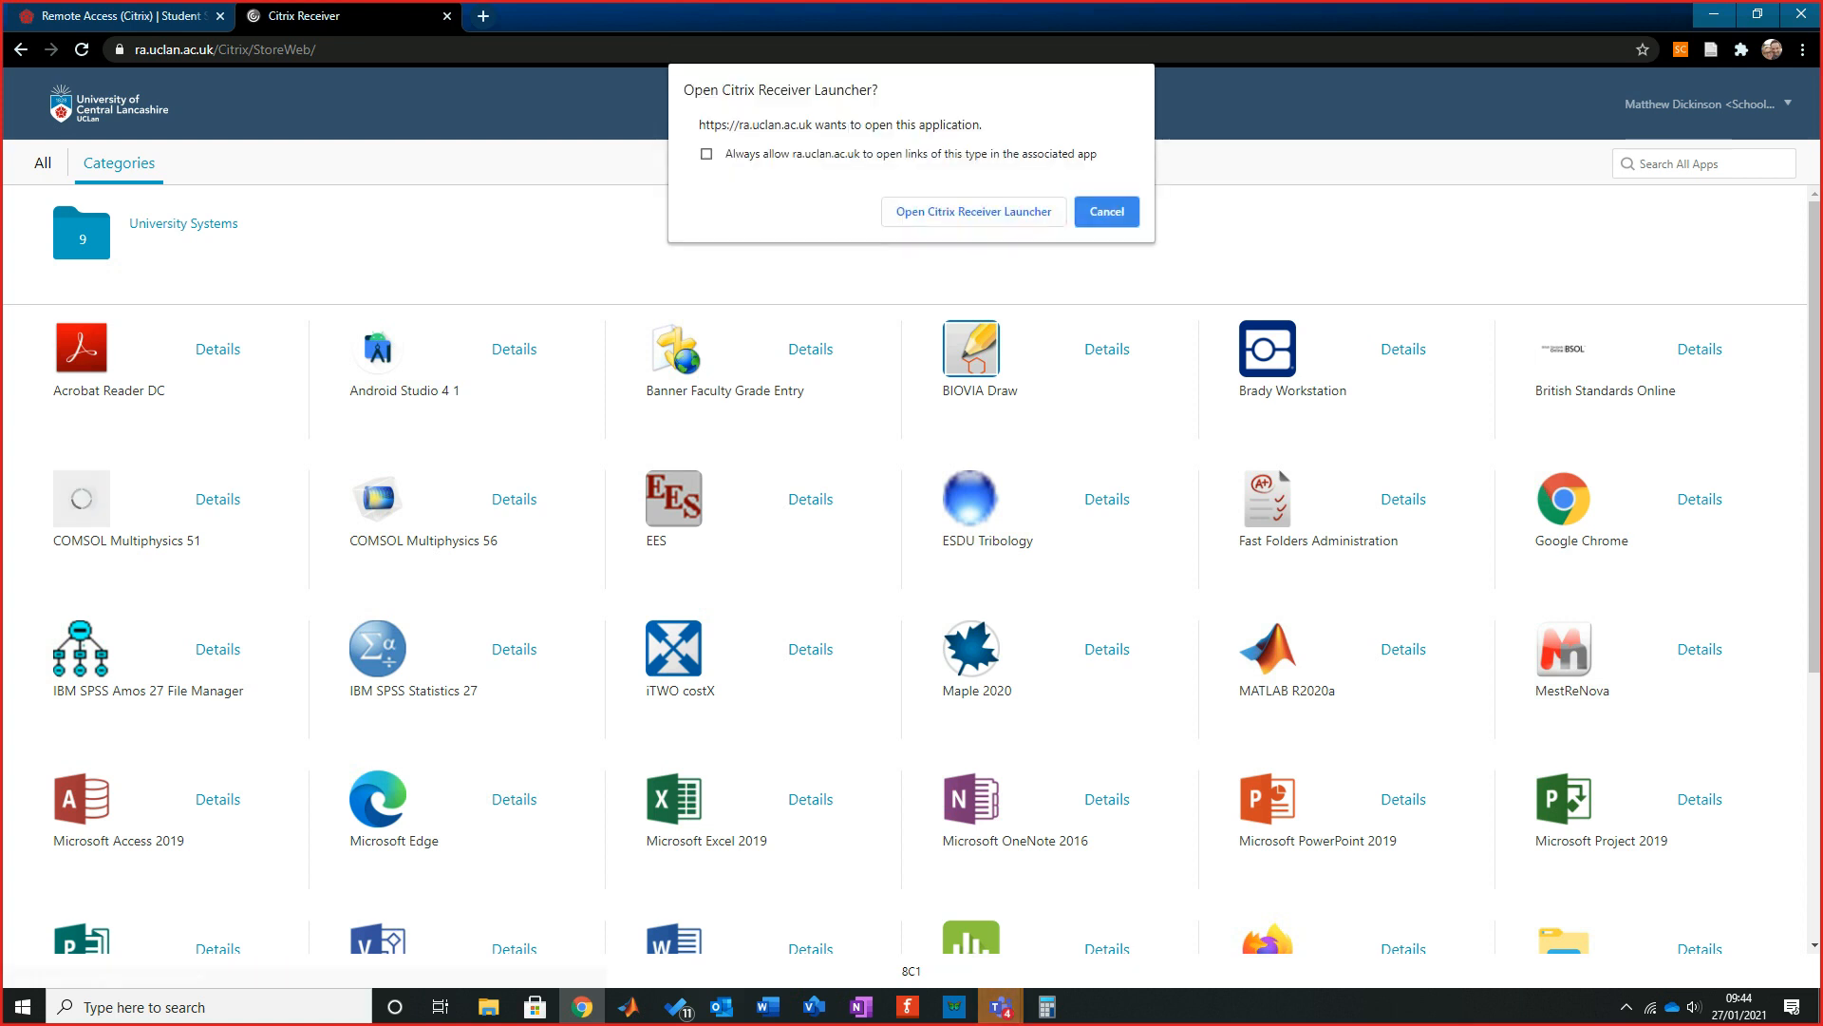
{"action": "left_click", "coordinate": [992, 209]}
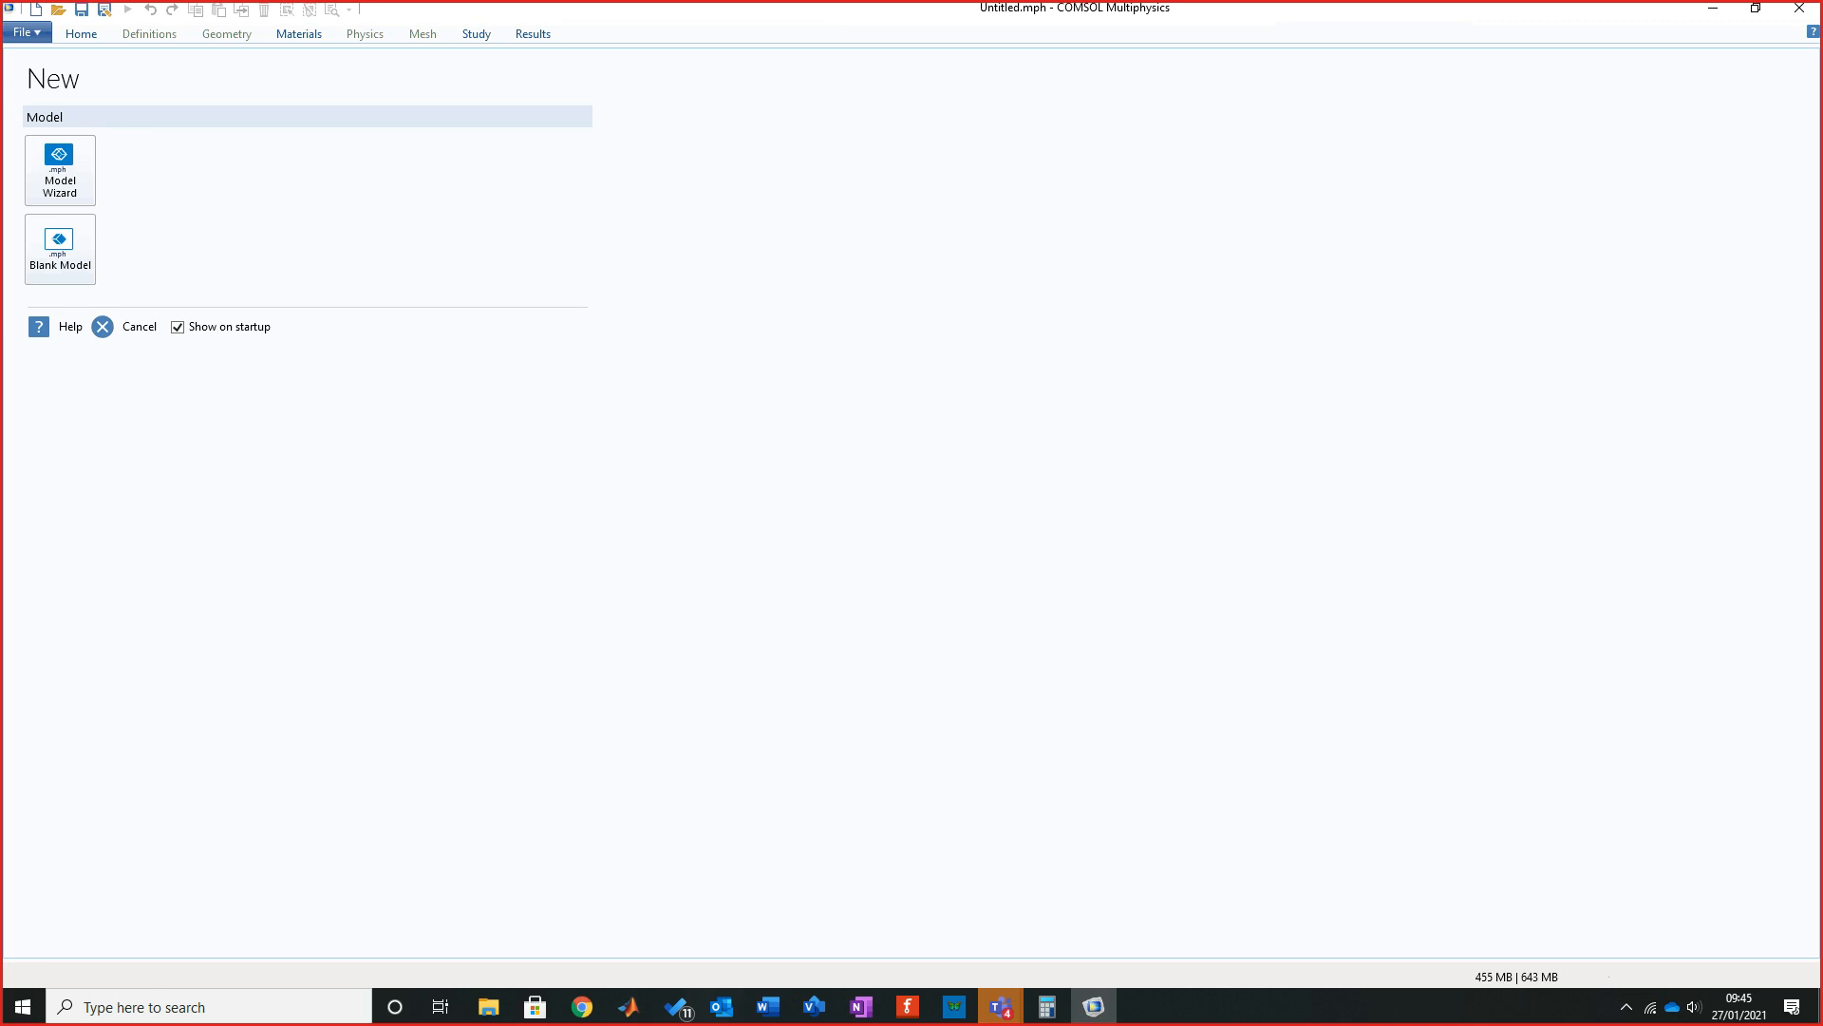
Switch to Visio and examine an enlarged view of the truss diagram with nodes A to G on Page-3.
{"action": "left_click", "coordinate": [815, 1006]}
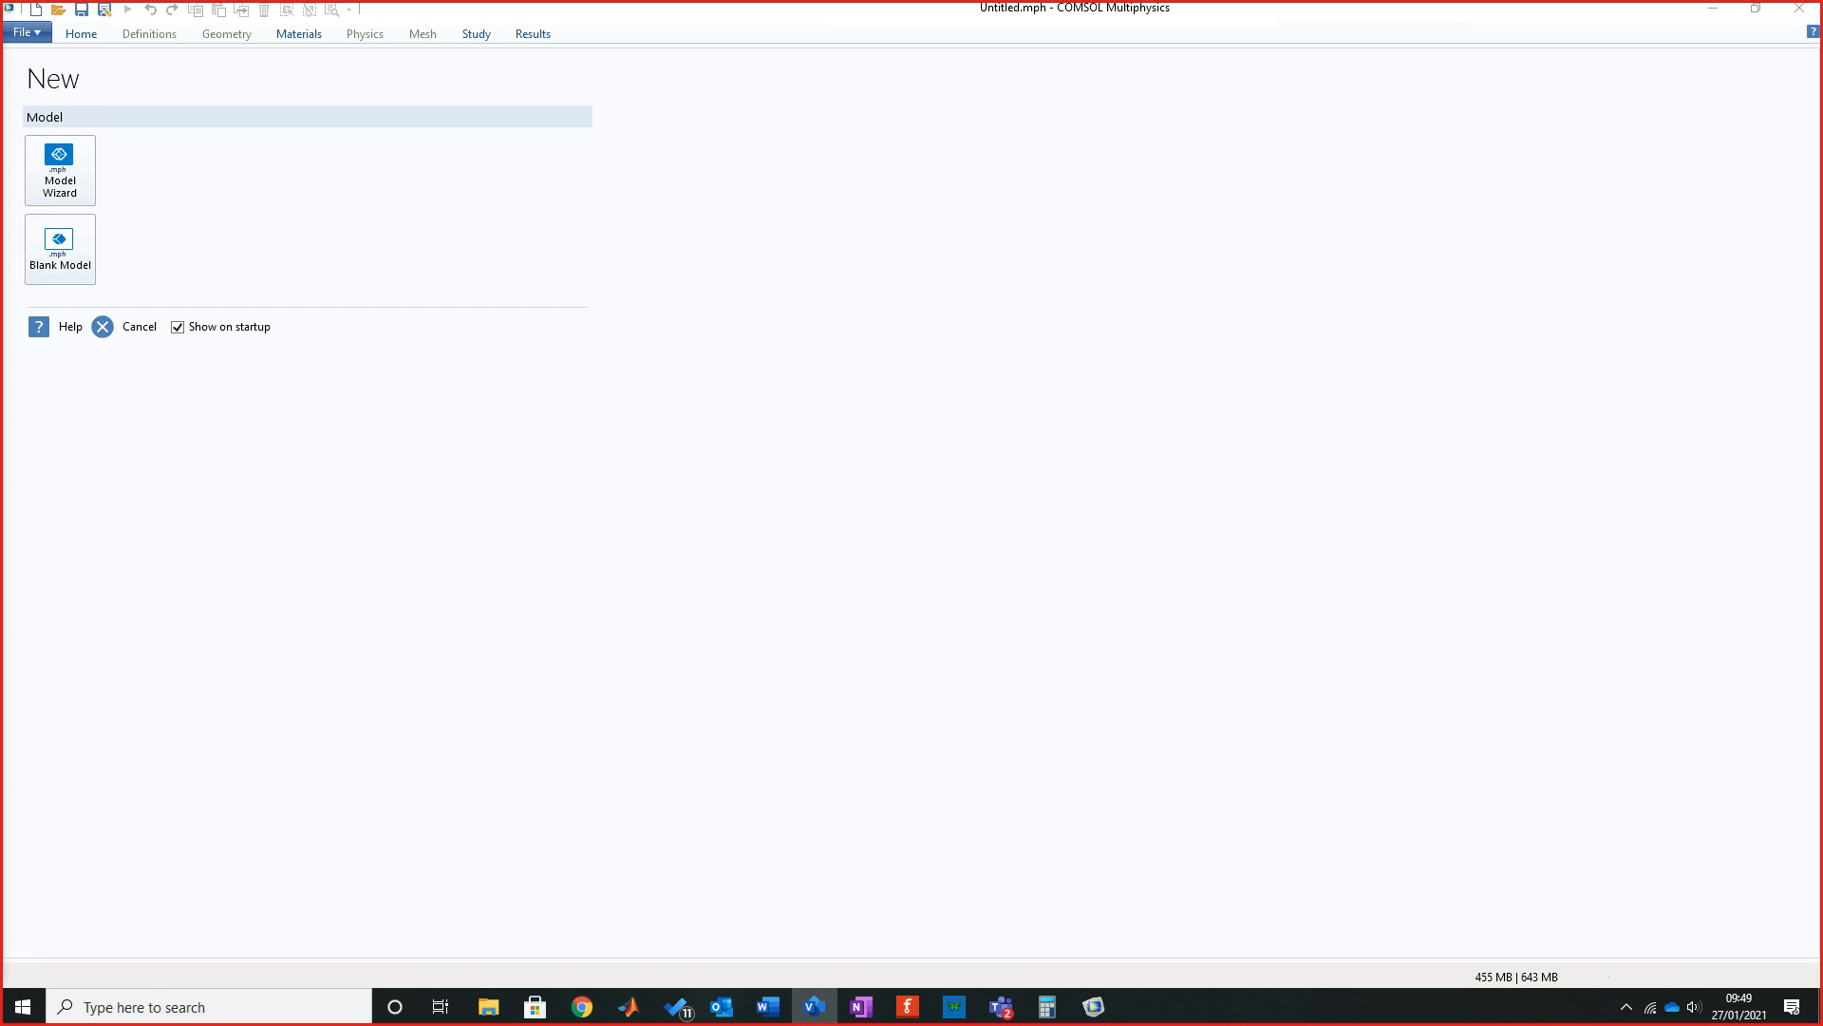
{"action": "left_click", "coordinate": [814, 1006]}
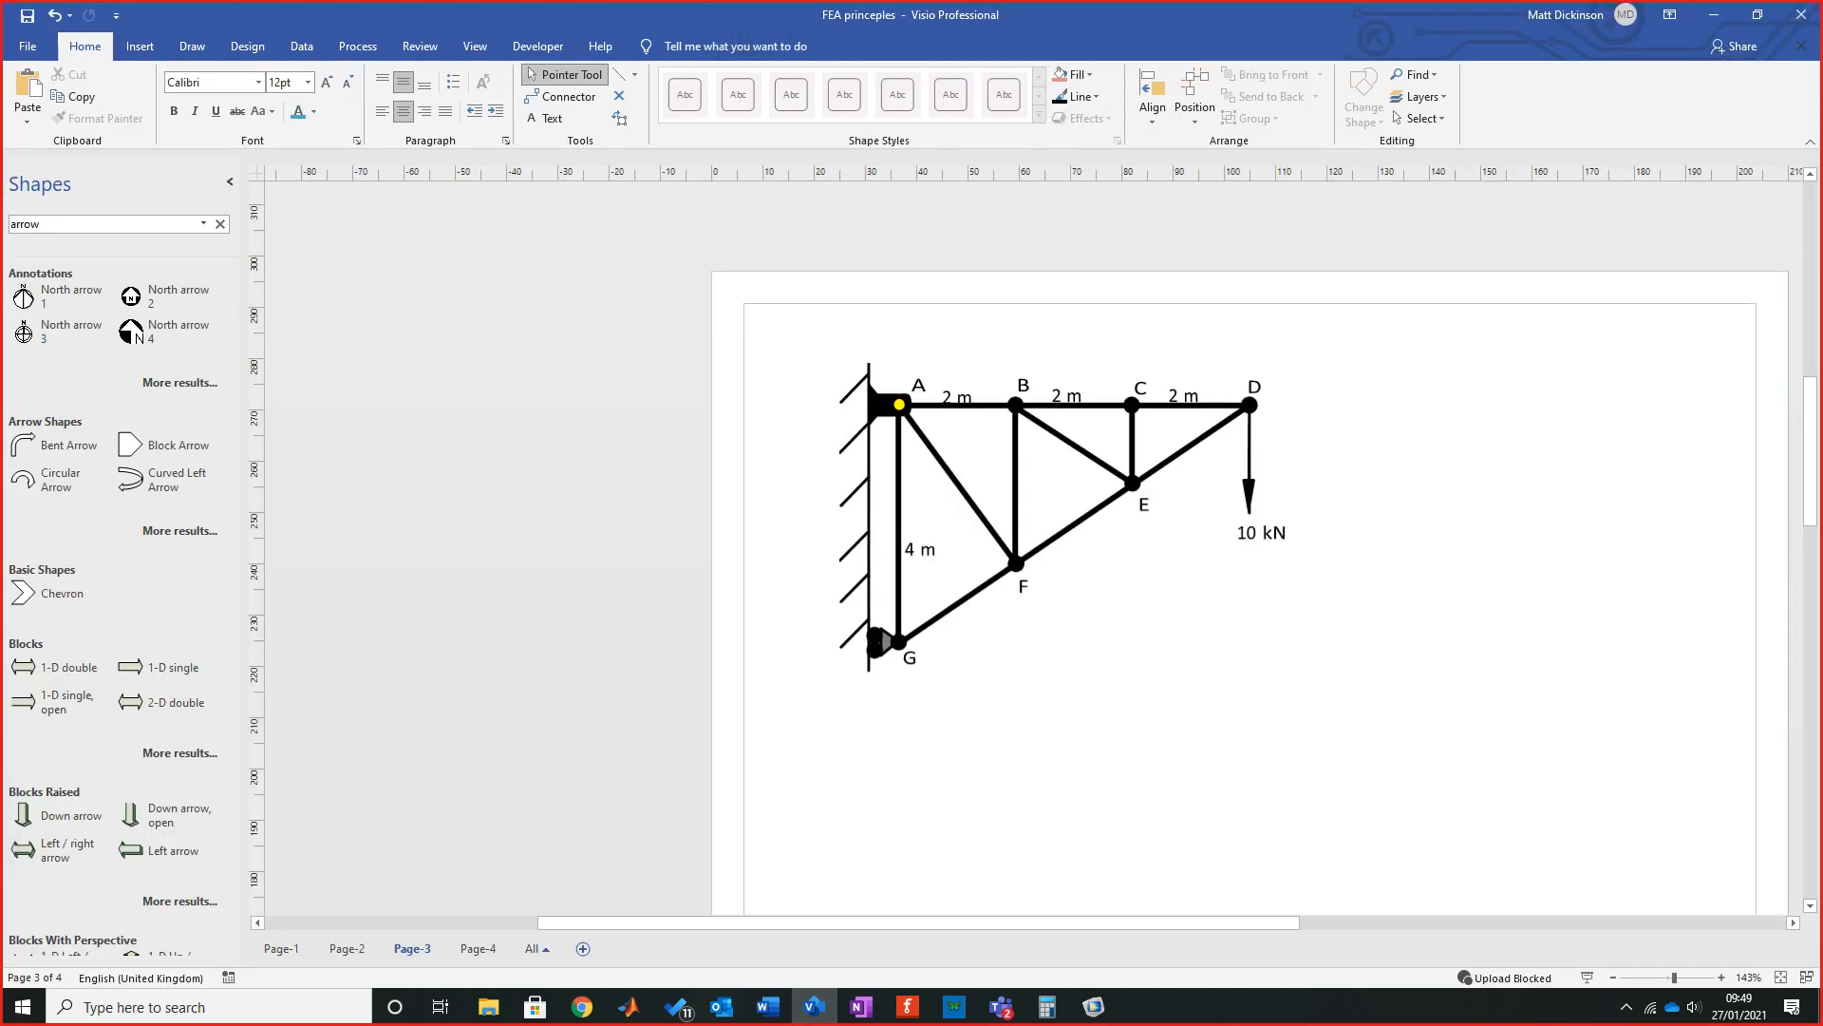
{"action": "left_click", "coordinate": [1720, 977]}
{"action": "left_click", "coordinate": [1721, 978]}
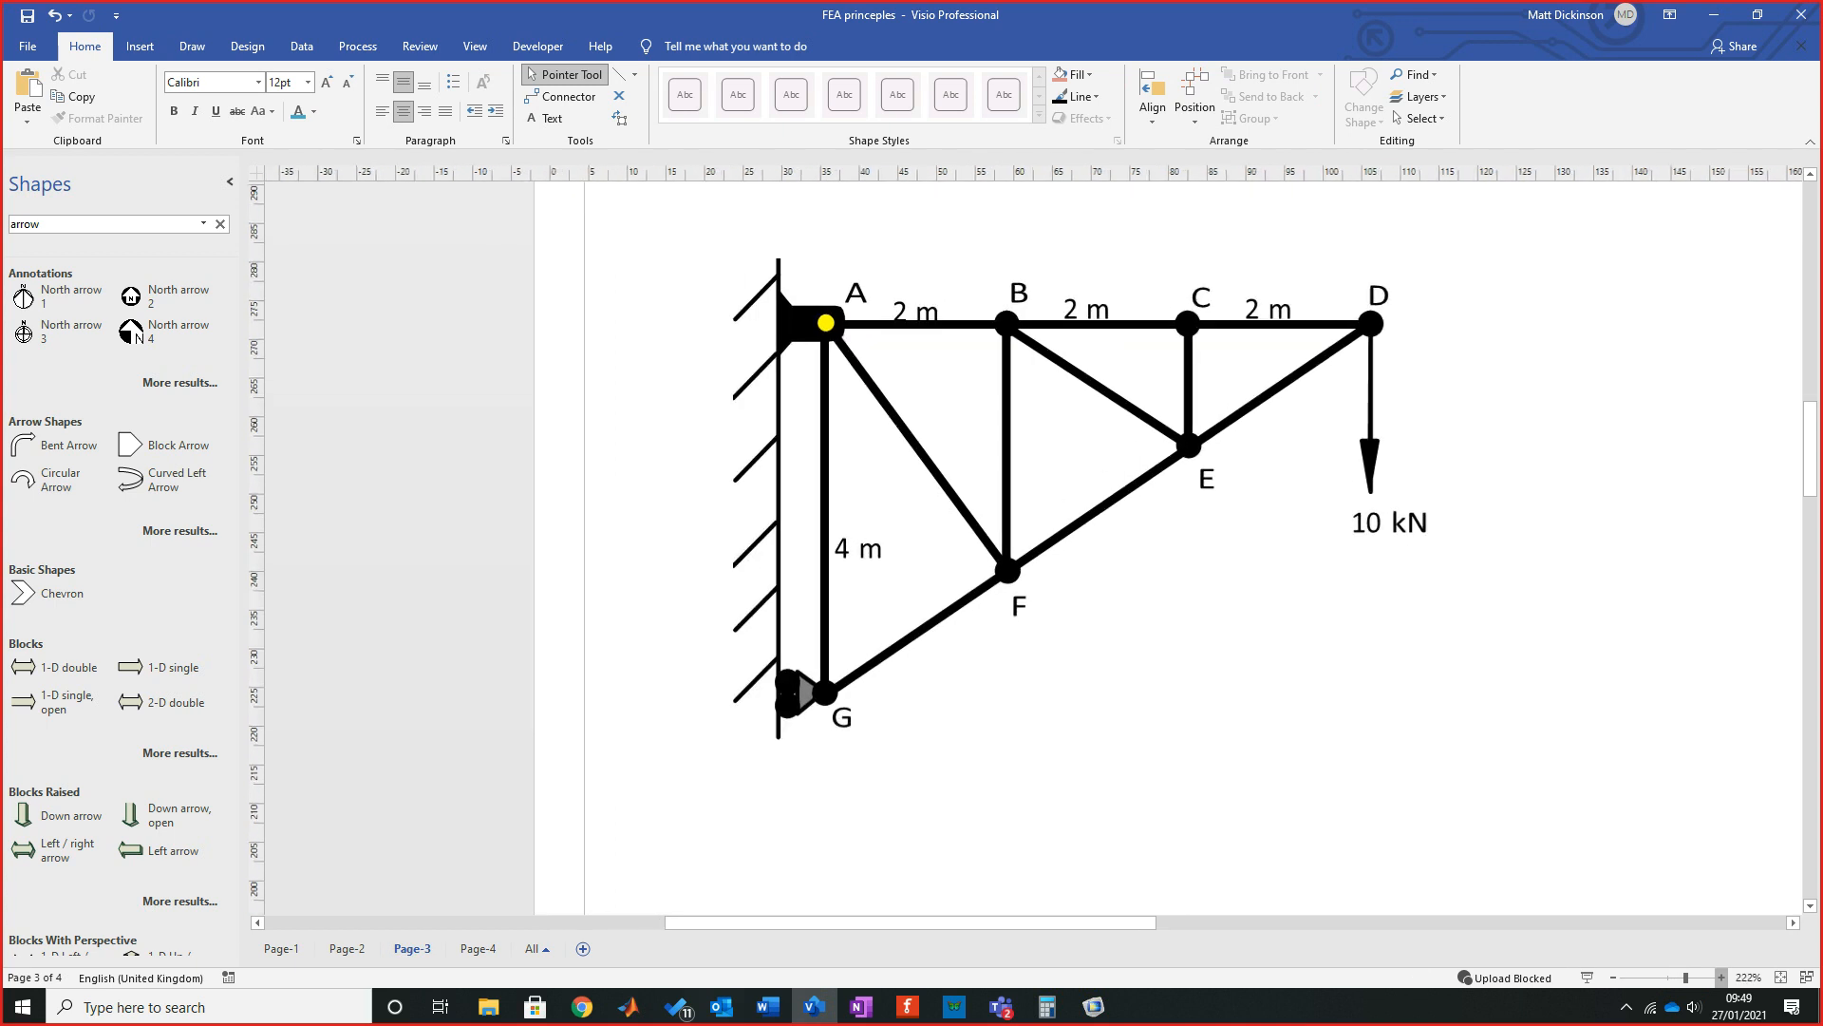
{"action": "left_click", "coordinate": [1721, 978]}
{"action": "left_click", "coordinate": [1720, 977]}
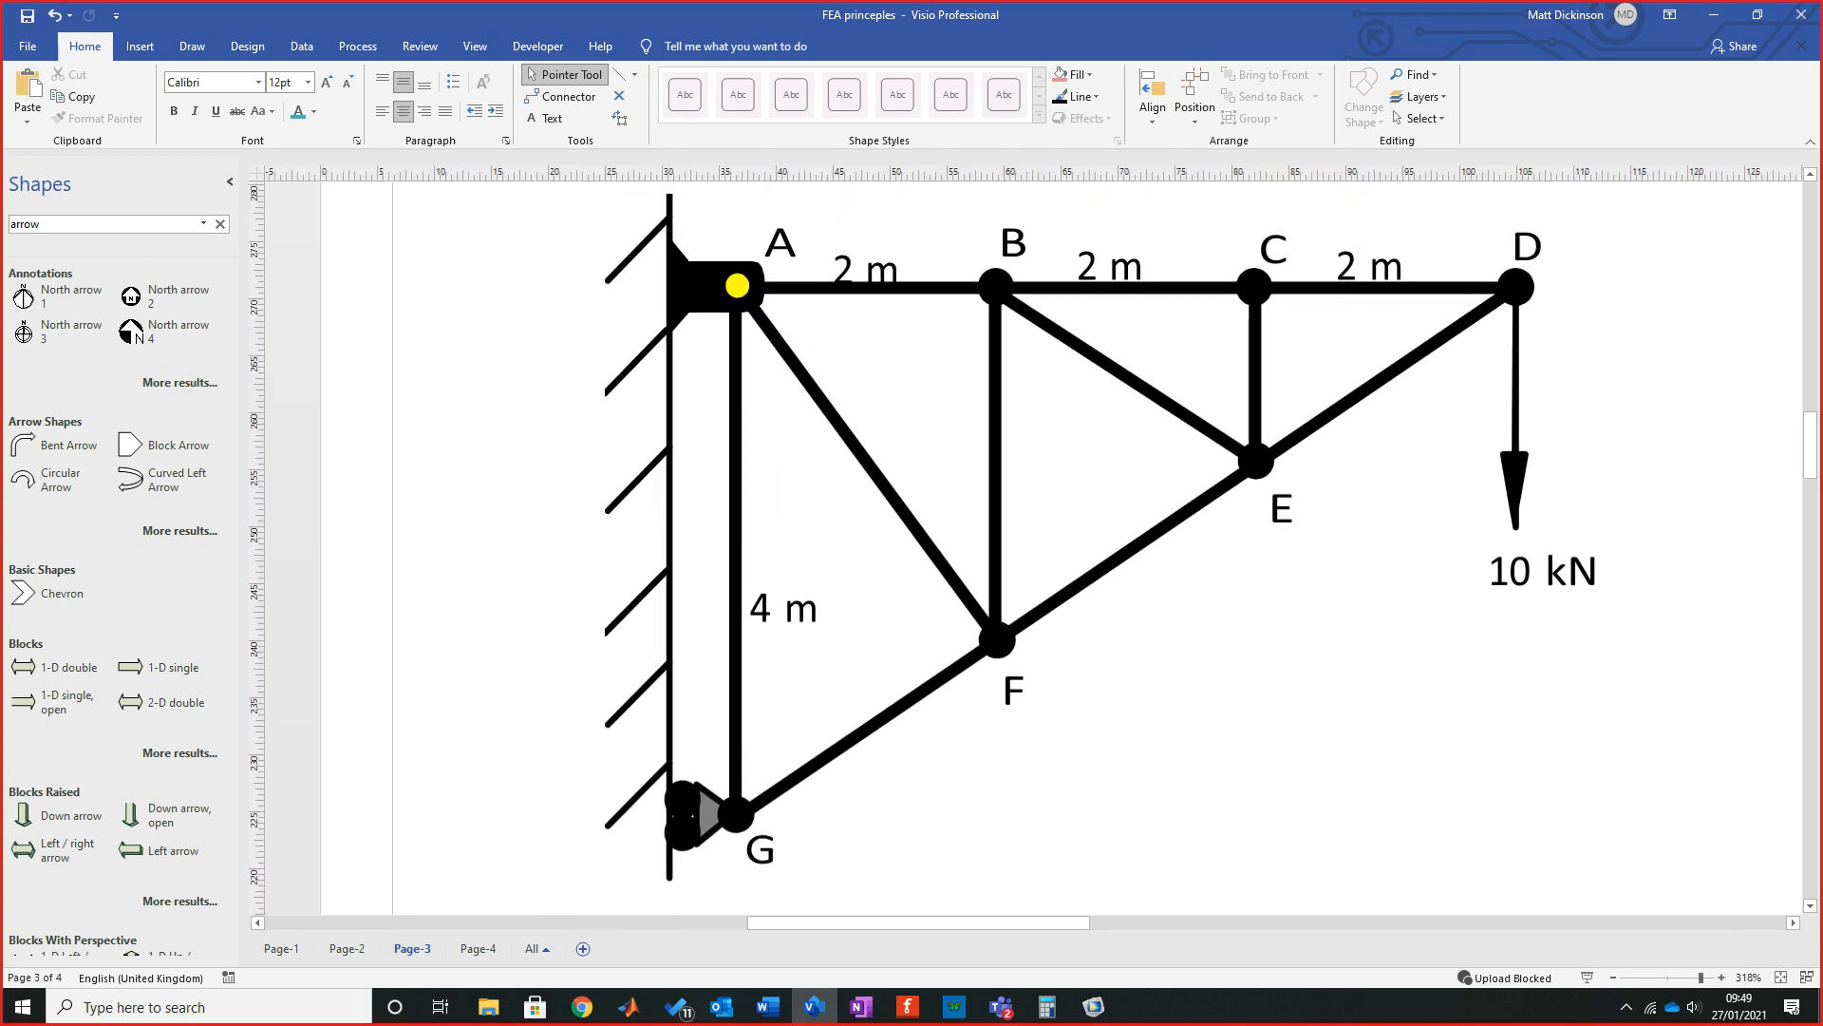
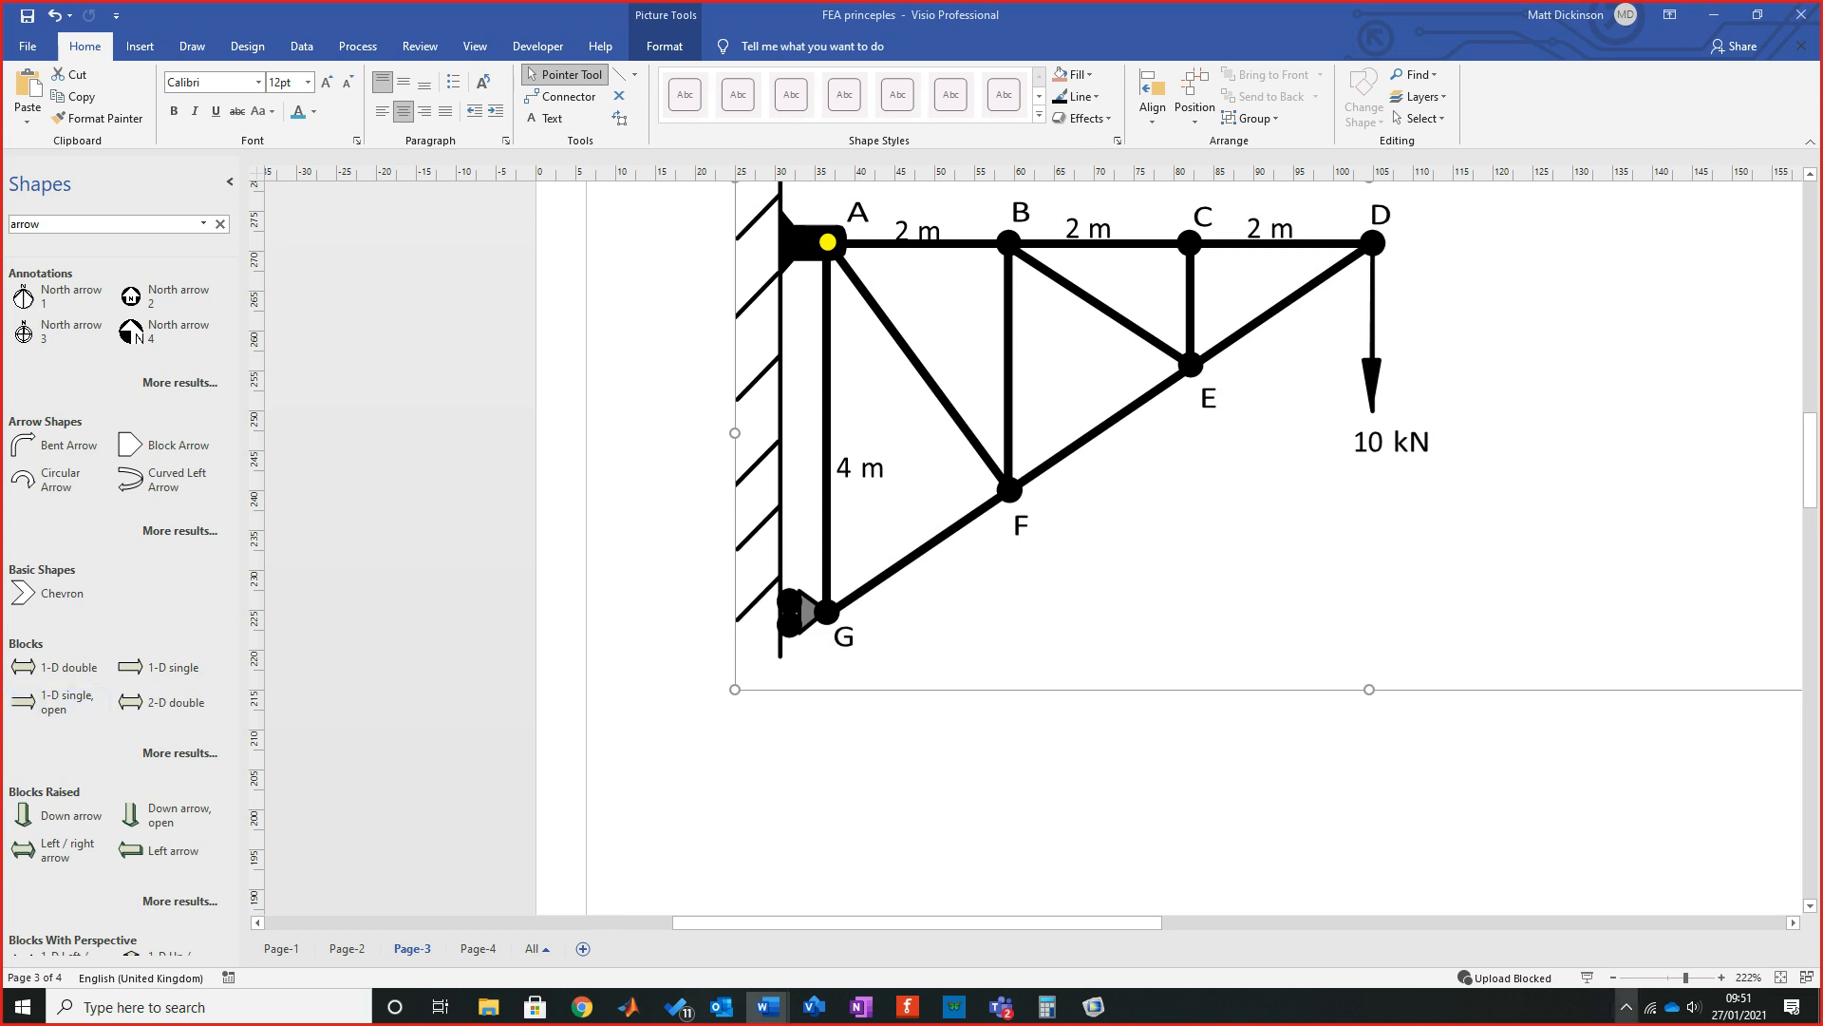
Pause the Microsoft Expression Encoder screen capture.
{"action": "left_click", "coordinate": [1626, 1006]}
{"action": "right_click", "coordinate": [1568, 968]}
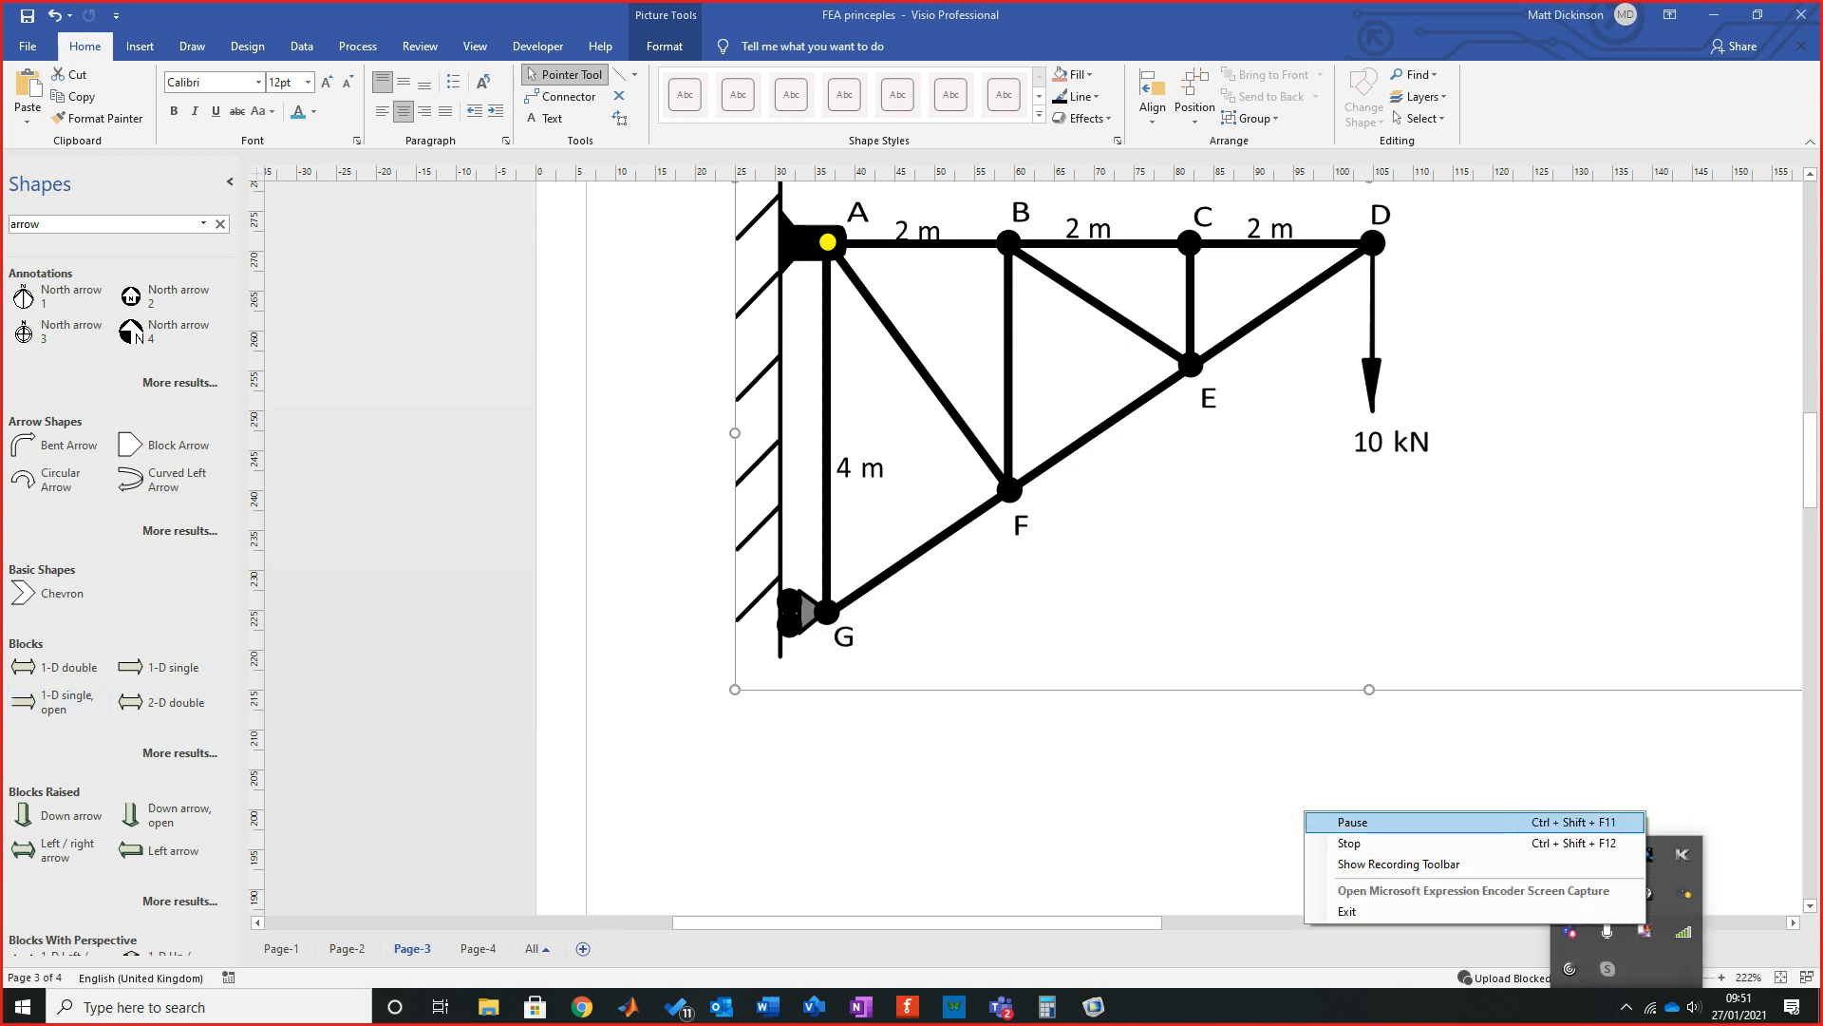
{"action": "left_click", "coordinate": [1353, 821]}
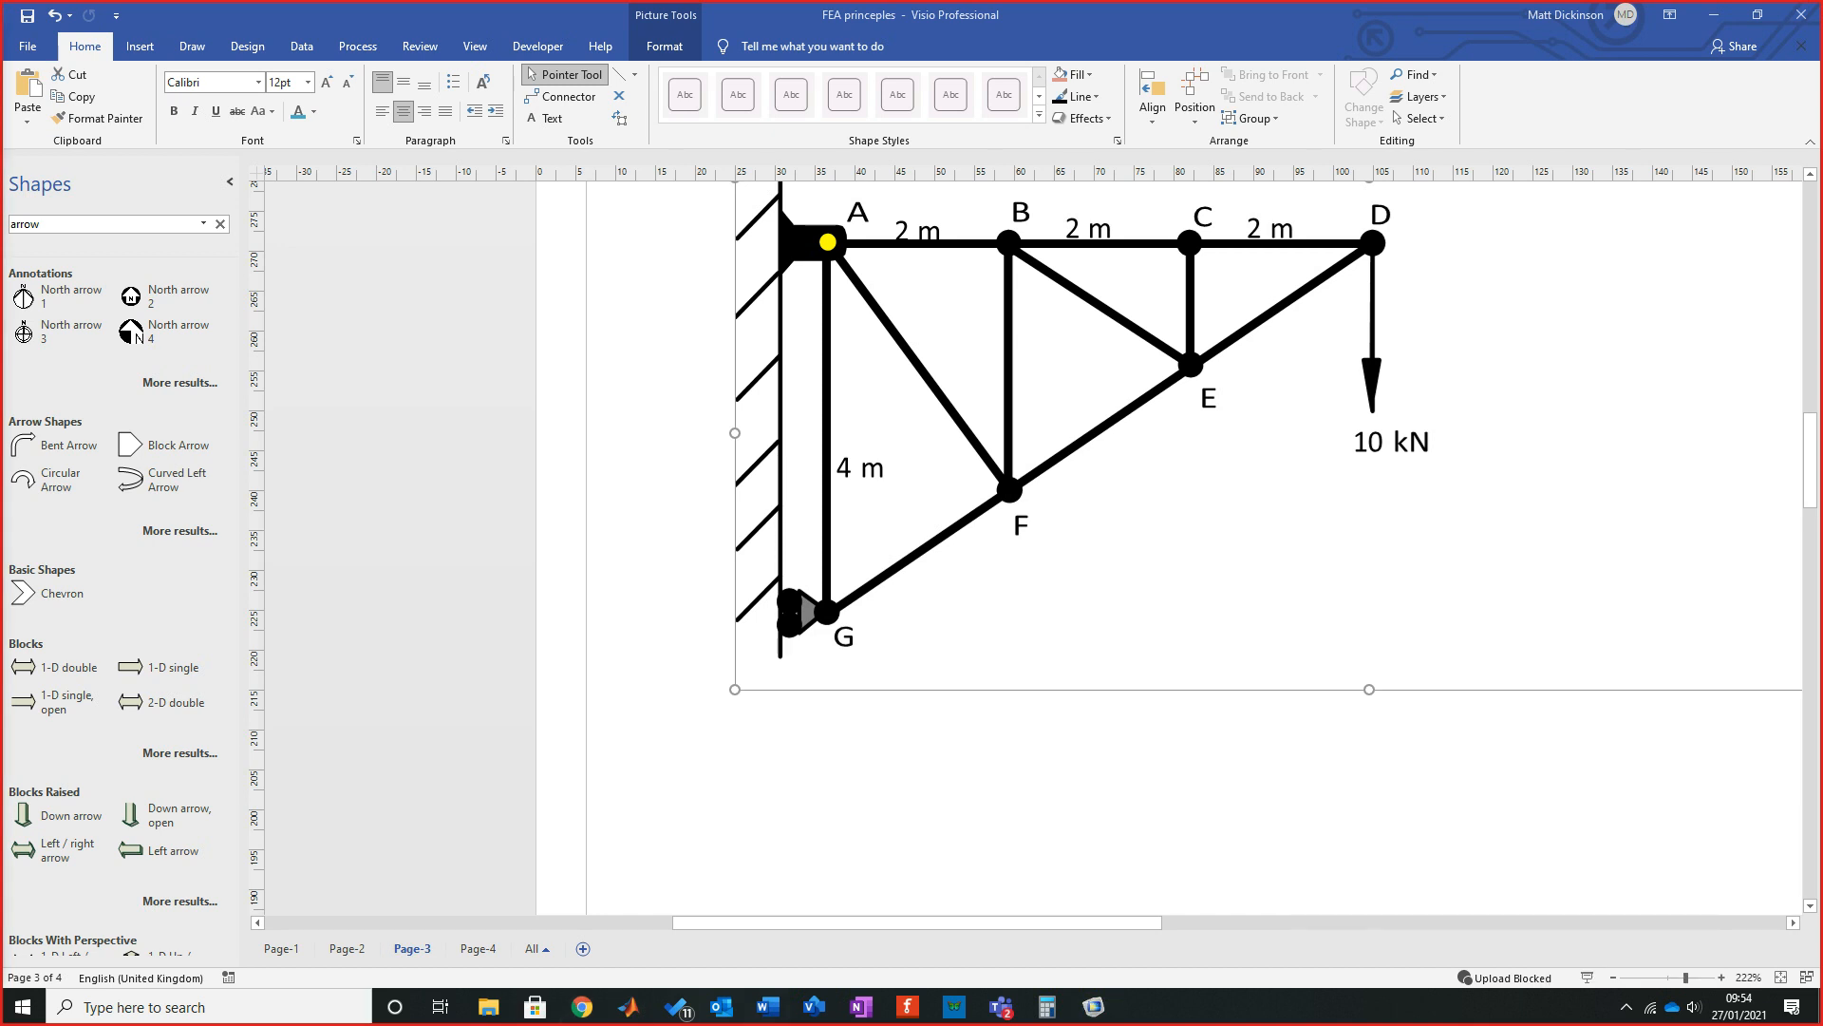
Switch to the Tutorial 1 Truss document in Word and examine Equation 1 for the force in member DE.
{"action": "mouse_move", "coordinate": [768, 1006]}
{"action": "key", "text": "alt+Tab"}
{"action": "scroll", "coordinate": [902, 561], "scroll_direction": "up", "scroll_amount": 4}
{"action": "scroll", "coordinate": [902, 561], "scroll_direction": "down", "scroll_amount": 1}
{"action": "scroll", "coordinate": [902, 561], "scroll_direction": "down", "scroll_amount": 3}
{"action": "left_click", "coordinate": [1175, 642]}
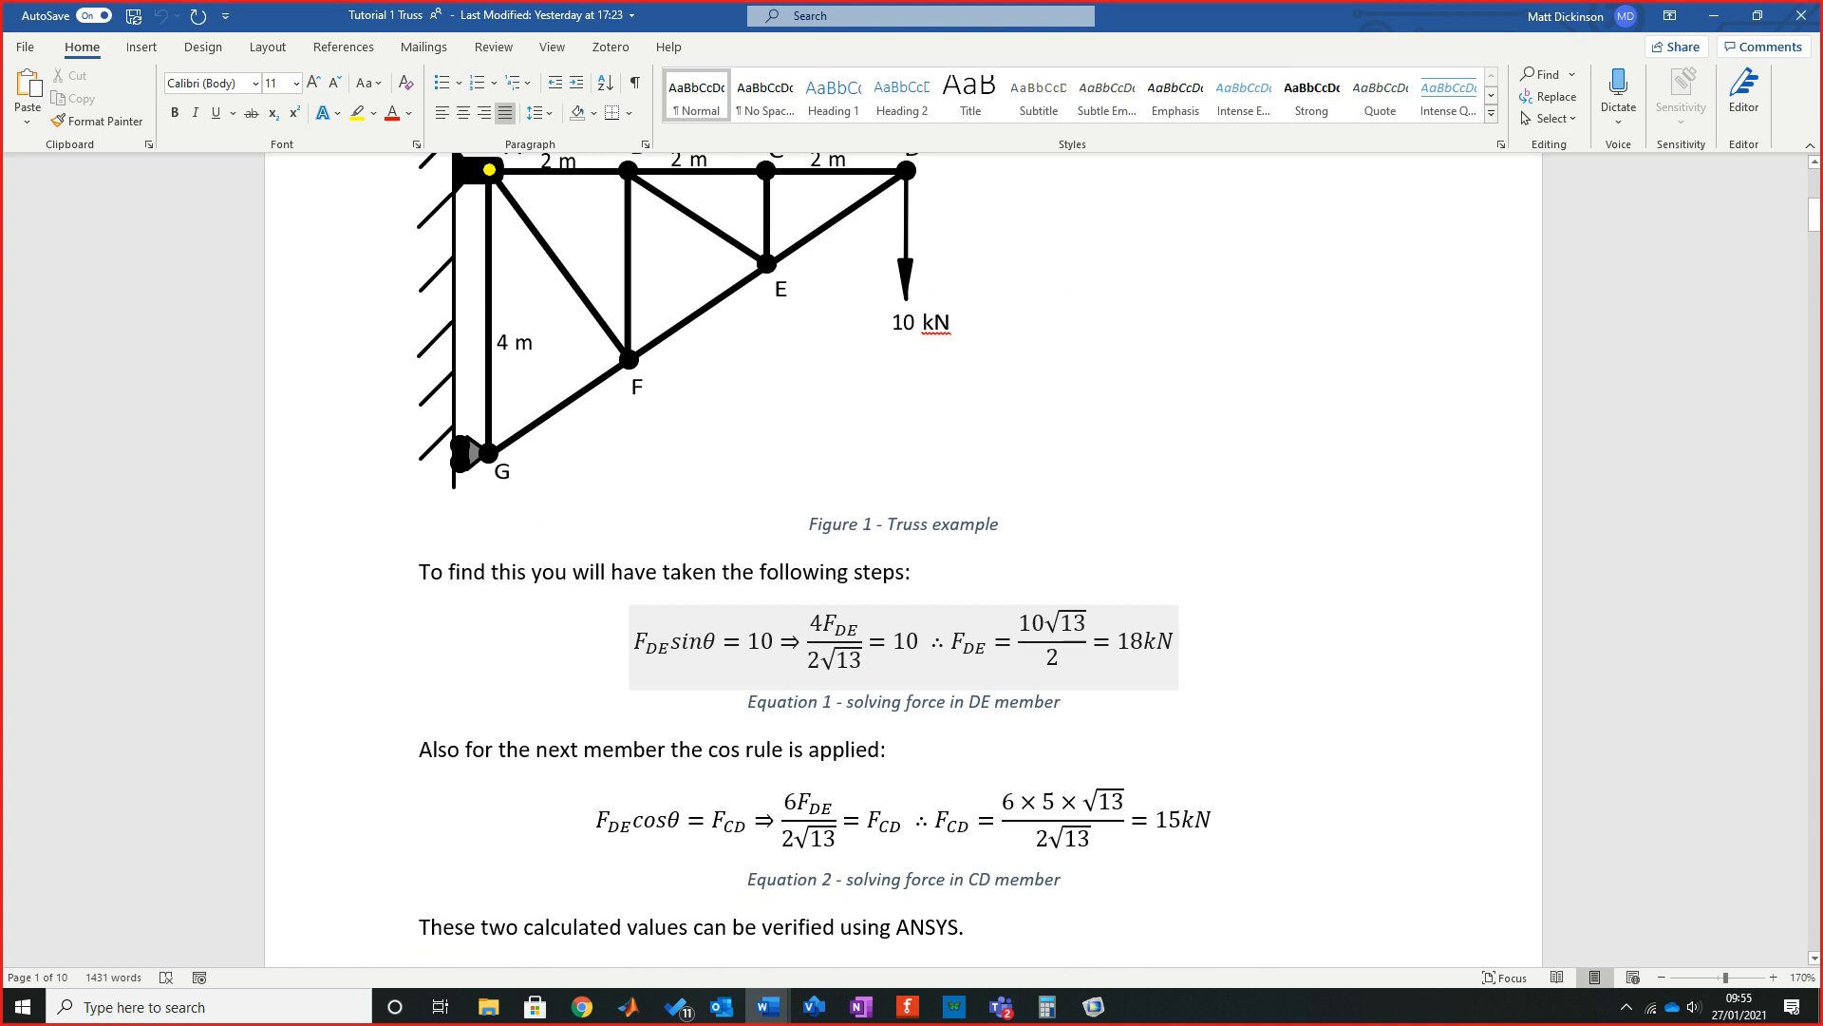
{"action": "left_click", "coordinate": [1057, 656]}
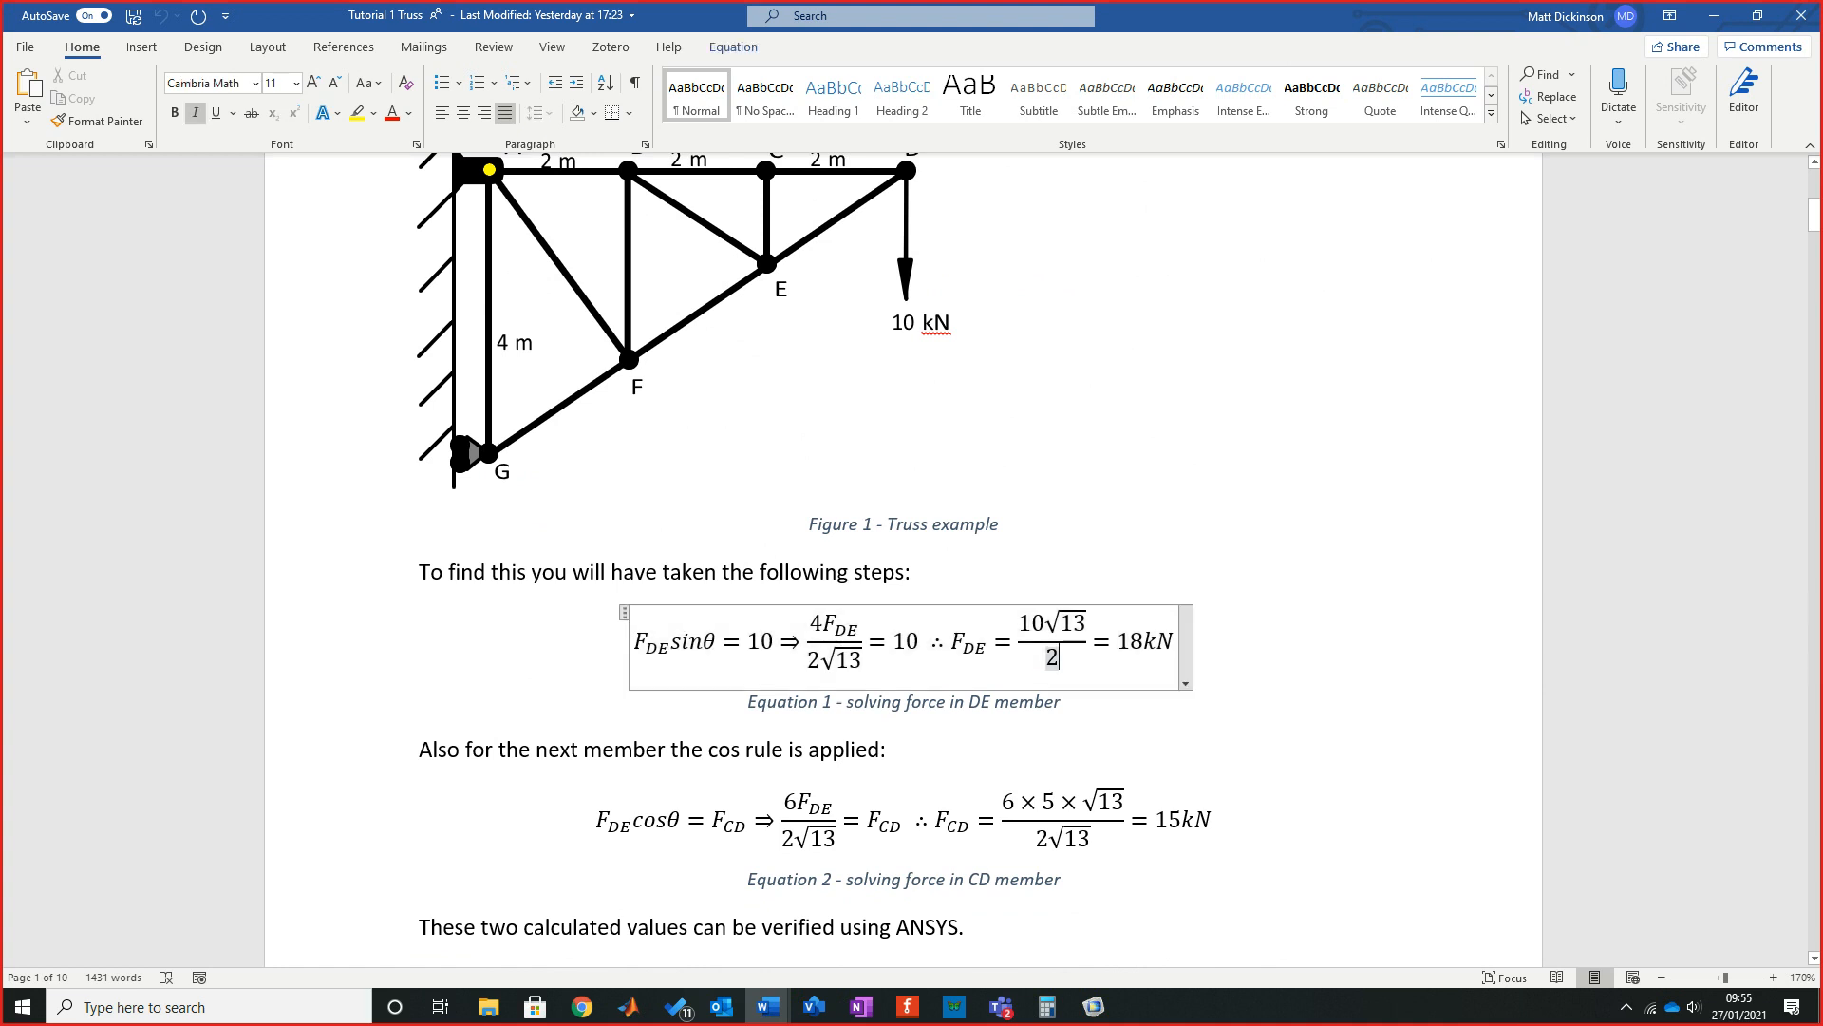
{"action": "left_click", "coordinate": [1032, 623]}
{"action": "left_click_drag", "start_coordinate": [1130, 642], "coordinate": [1175, 644]}
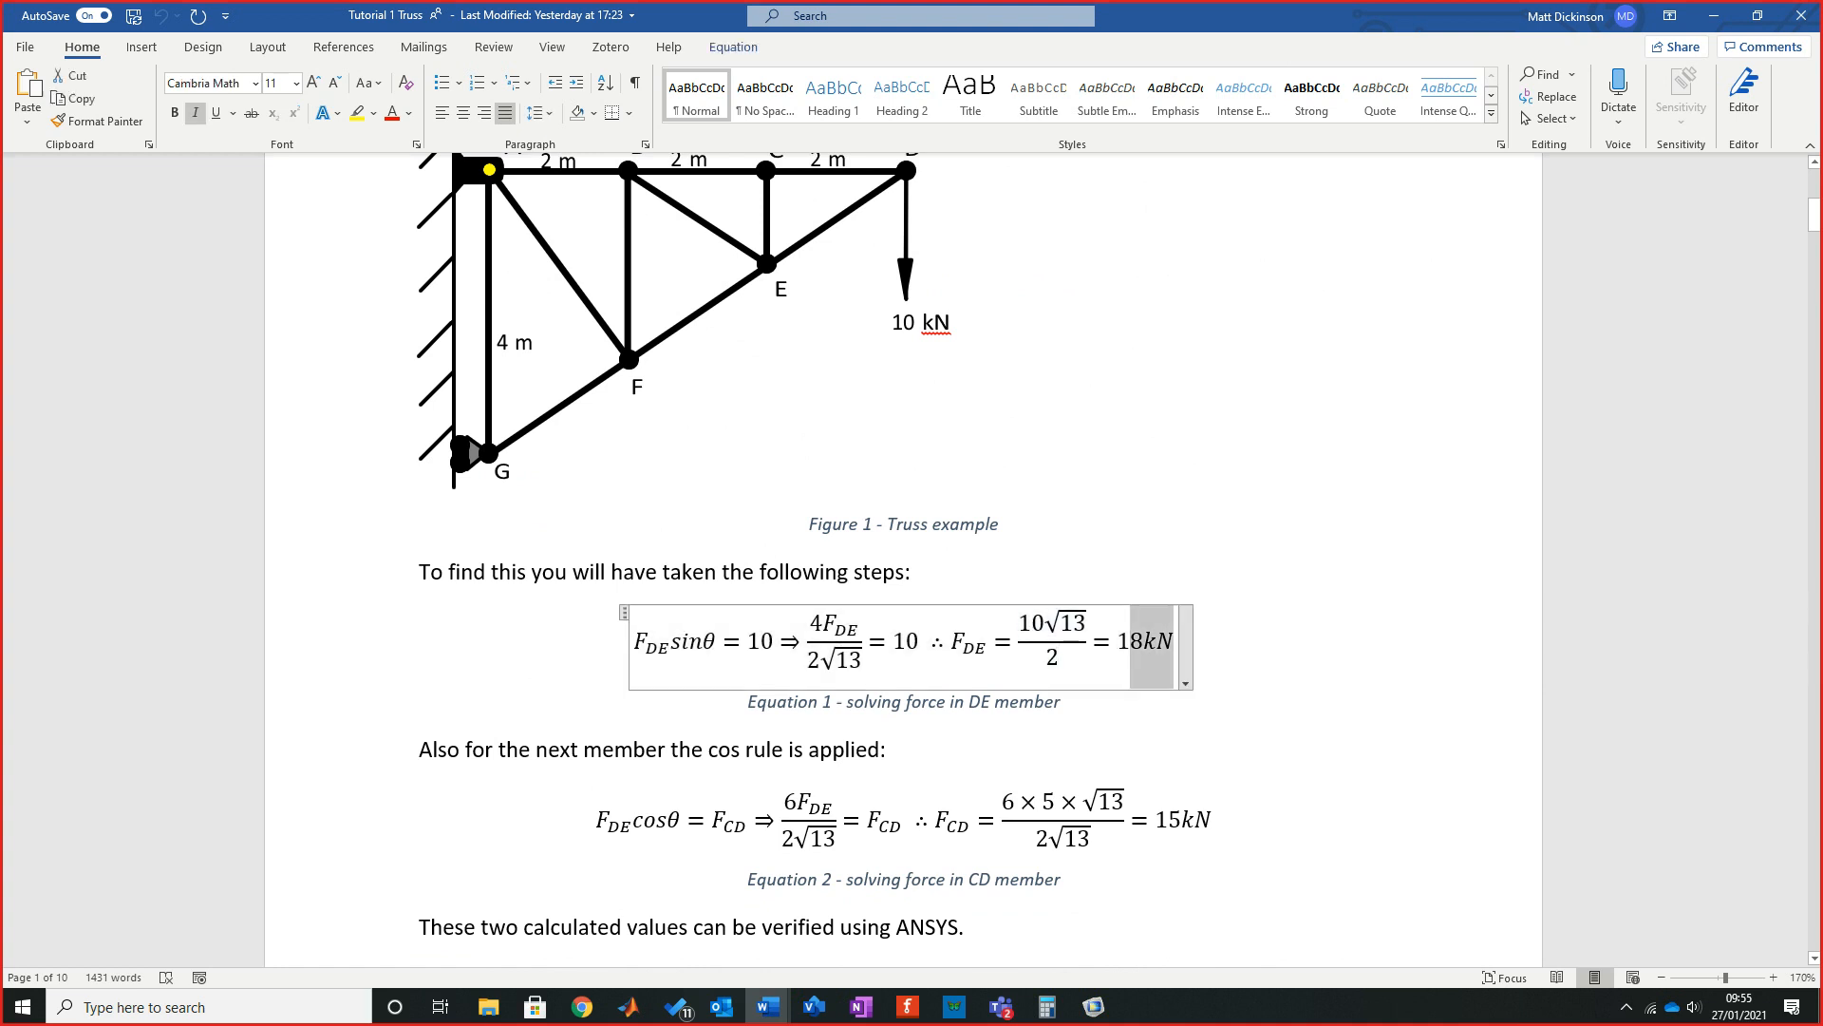
Compare the Figure 1 truss with the member force equations, and examine Equation 2 for member CD and the ANSYS introduction.
{"action": "scroll", "coordinate": [1174, 644], "scroll_direction": "down", "scroll_amount": 2}
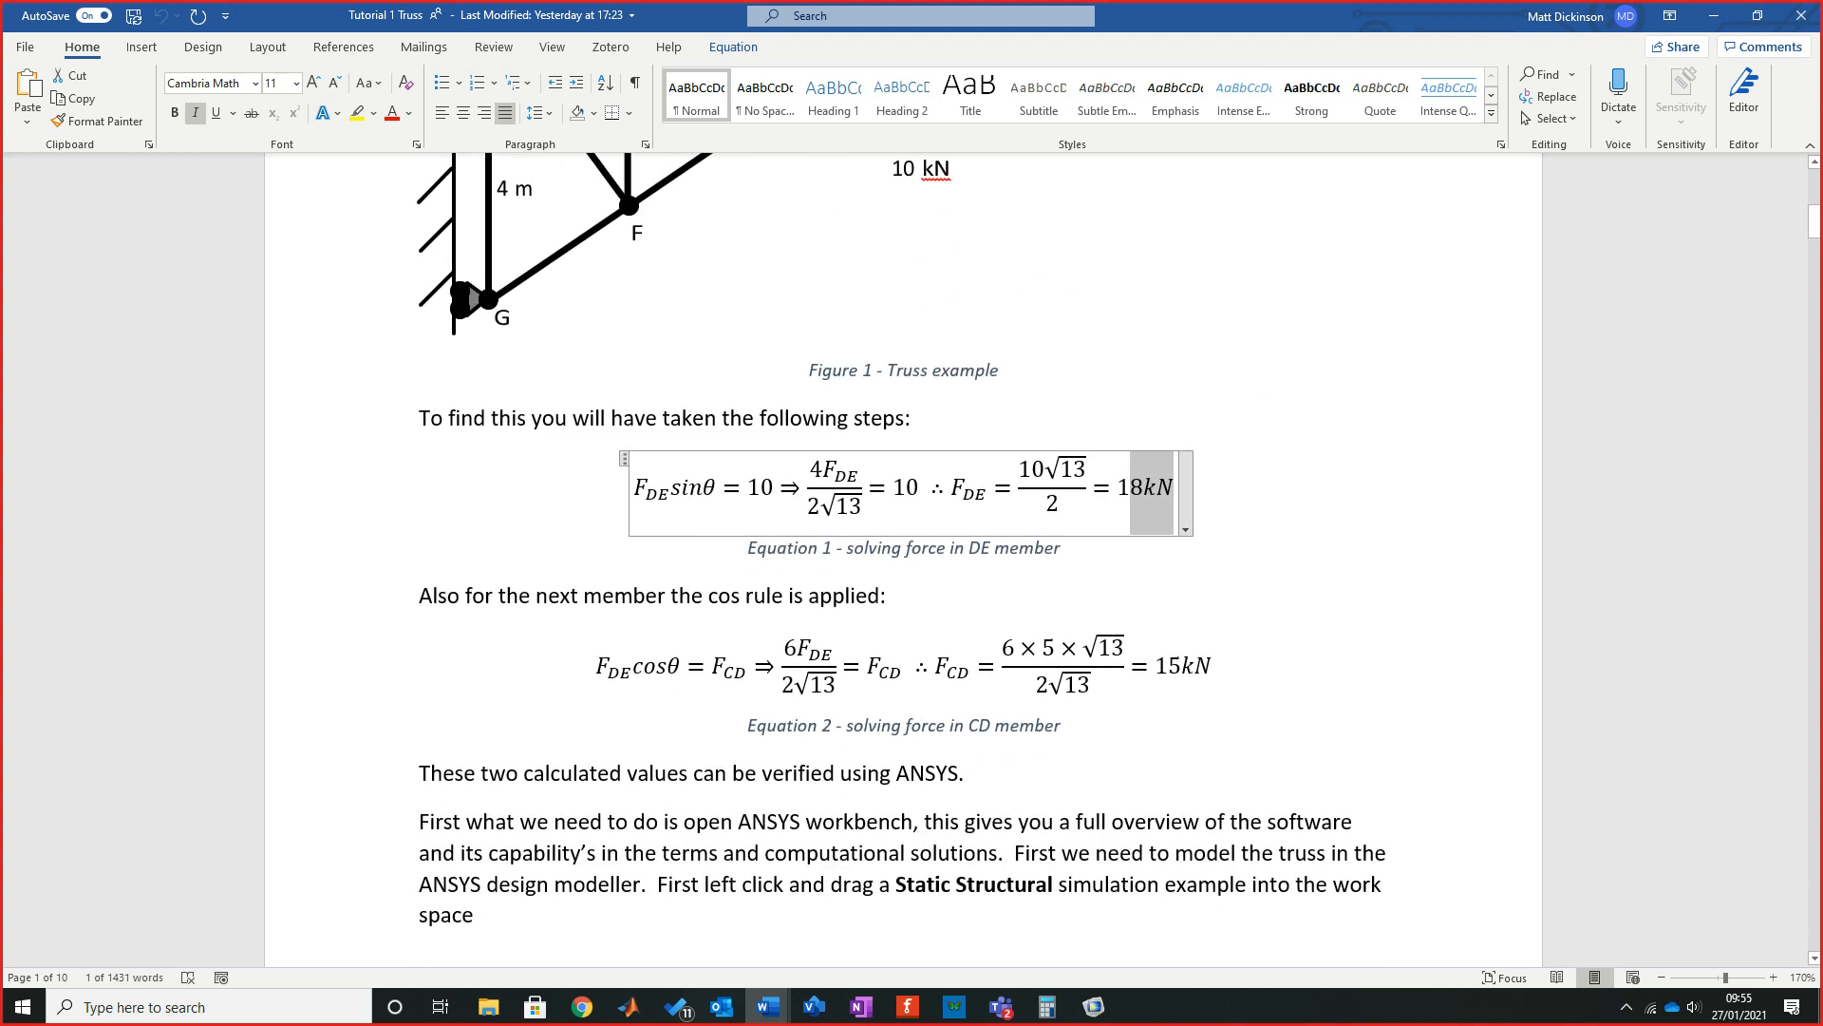
{"action": "scroll", "coordinate": [489, 323], "scroll_direction": "up", "scroll_amount": 4}
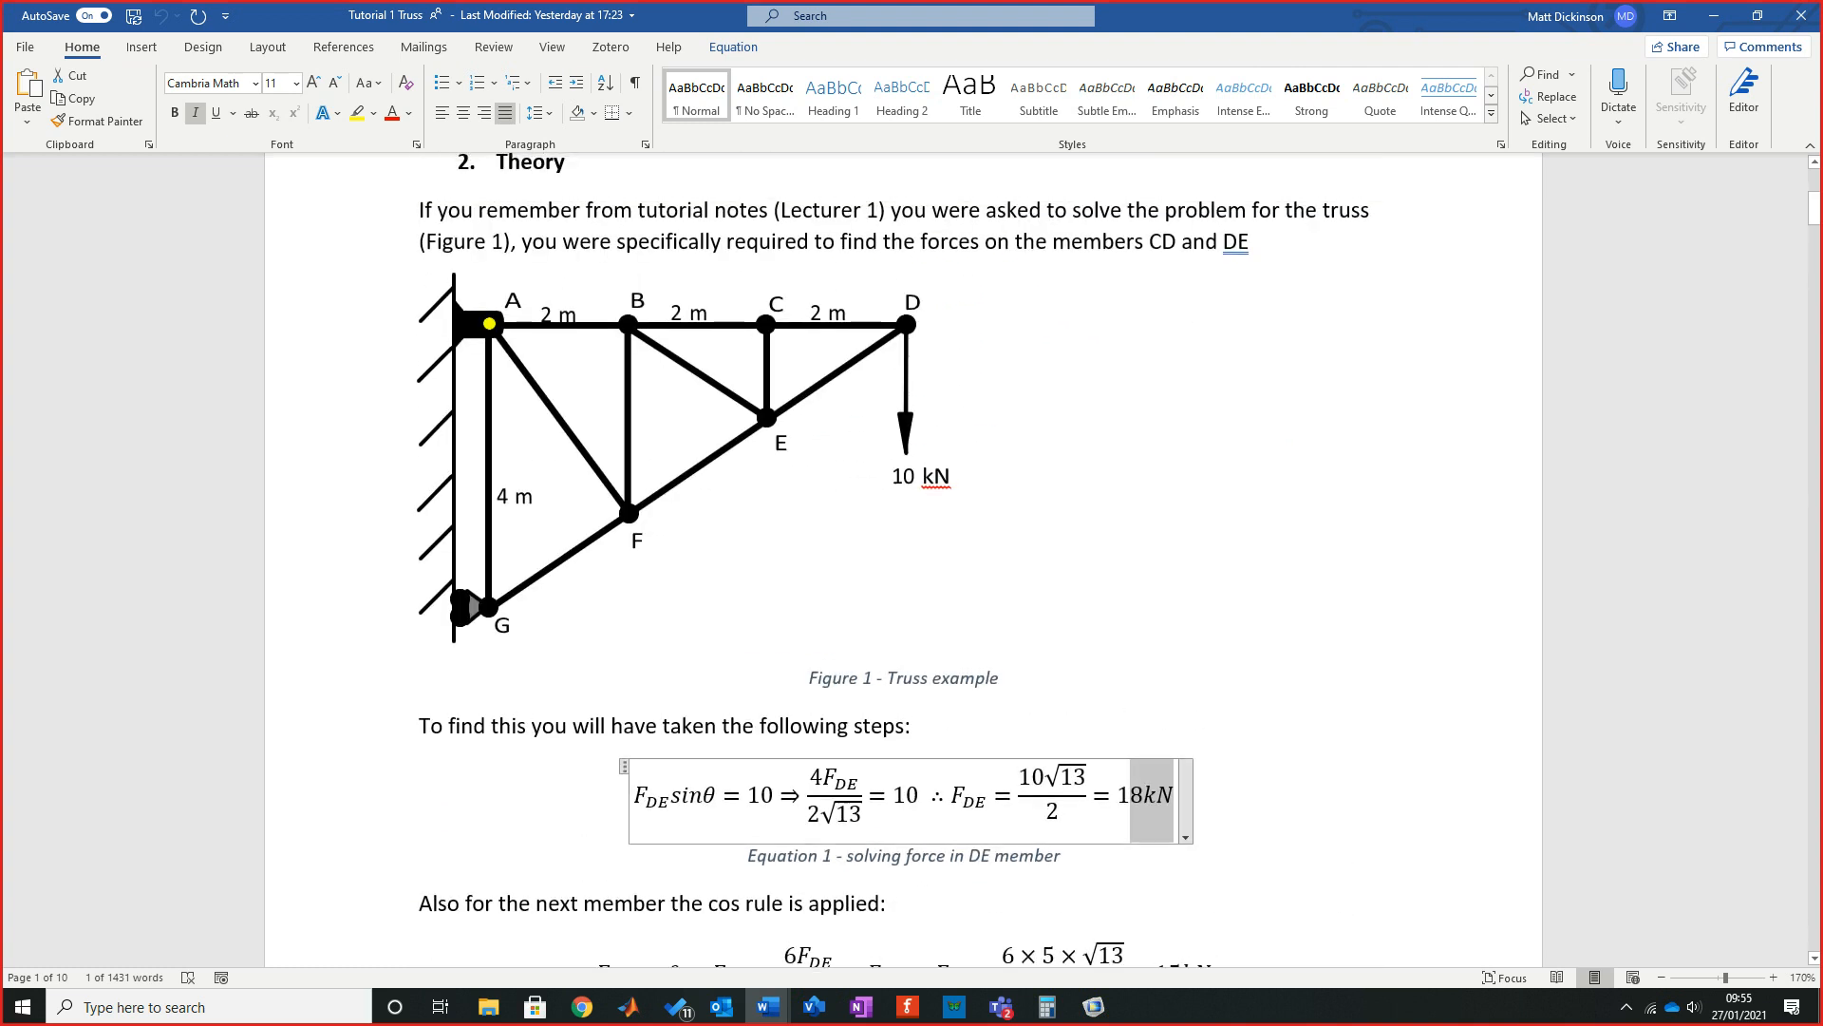
{"action": "scroll", "coordinate": [489, 324], "scroll_direction": "down", "scroll_amount": 5}
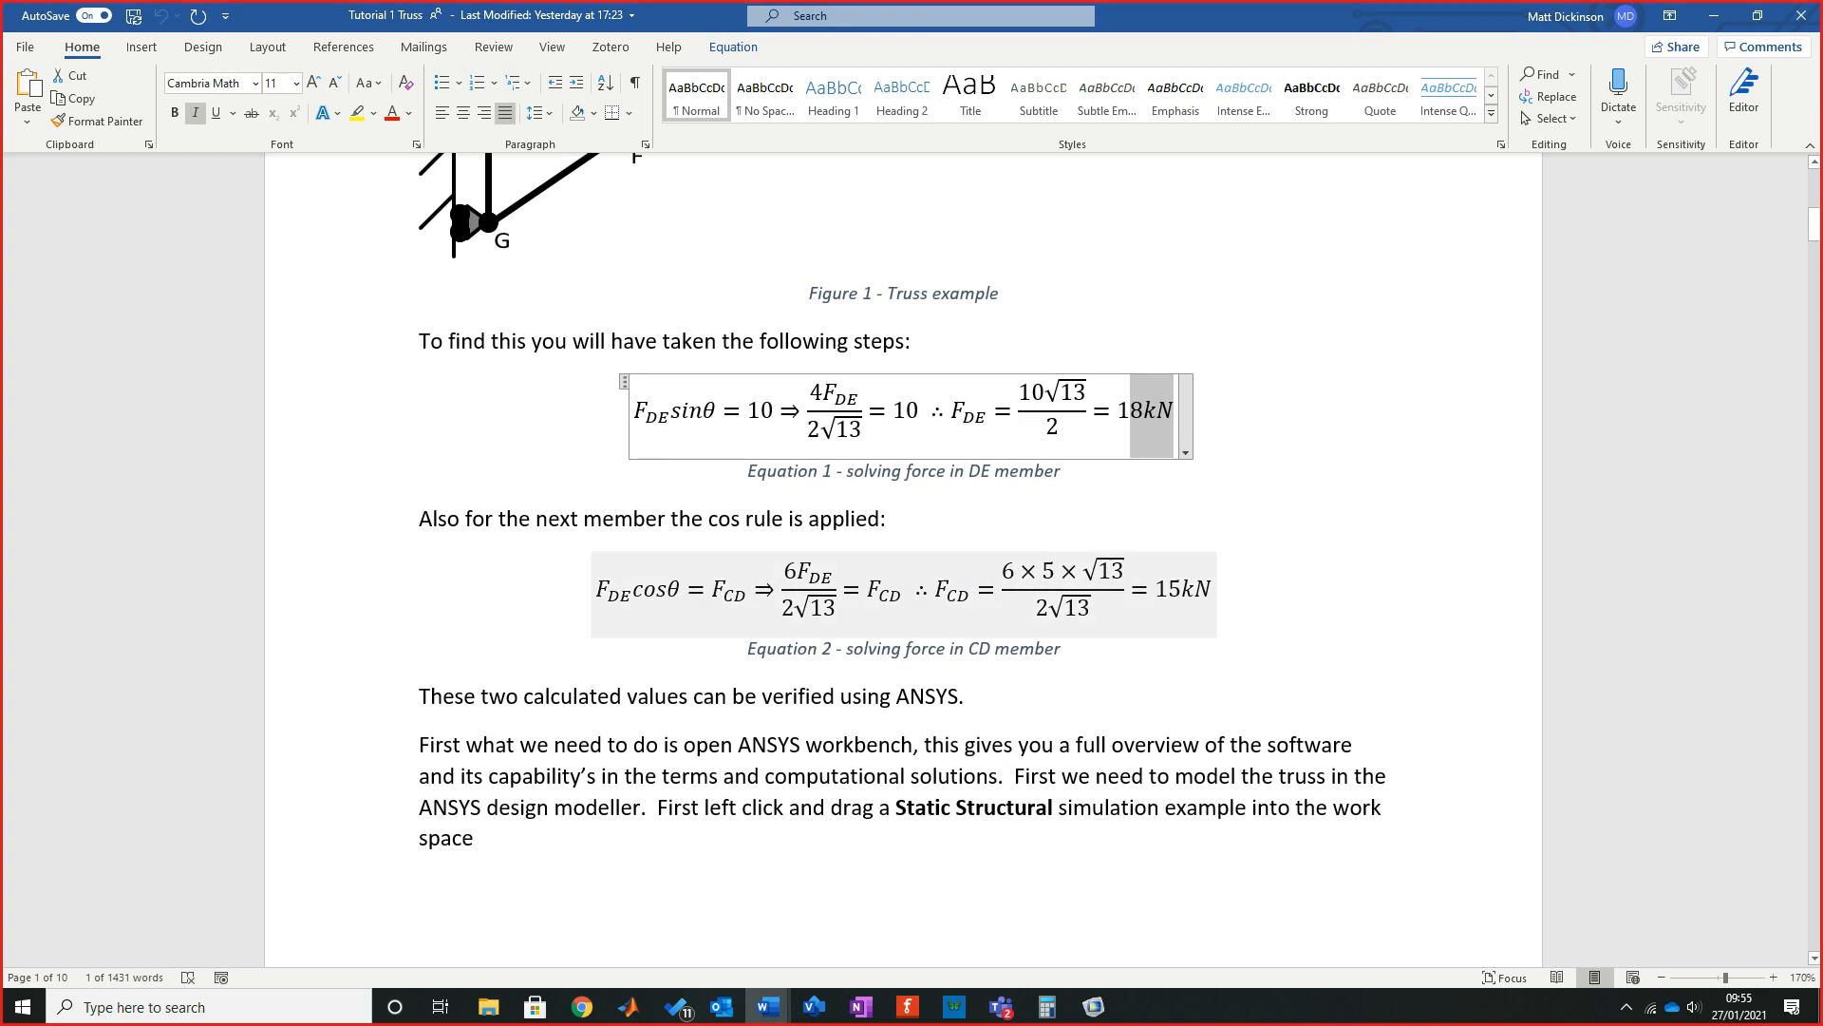
{"action": "scroll", "coordinate": [489, 324], "scroll_direction": "up", "scroll_amount": 5}
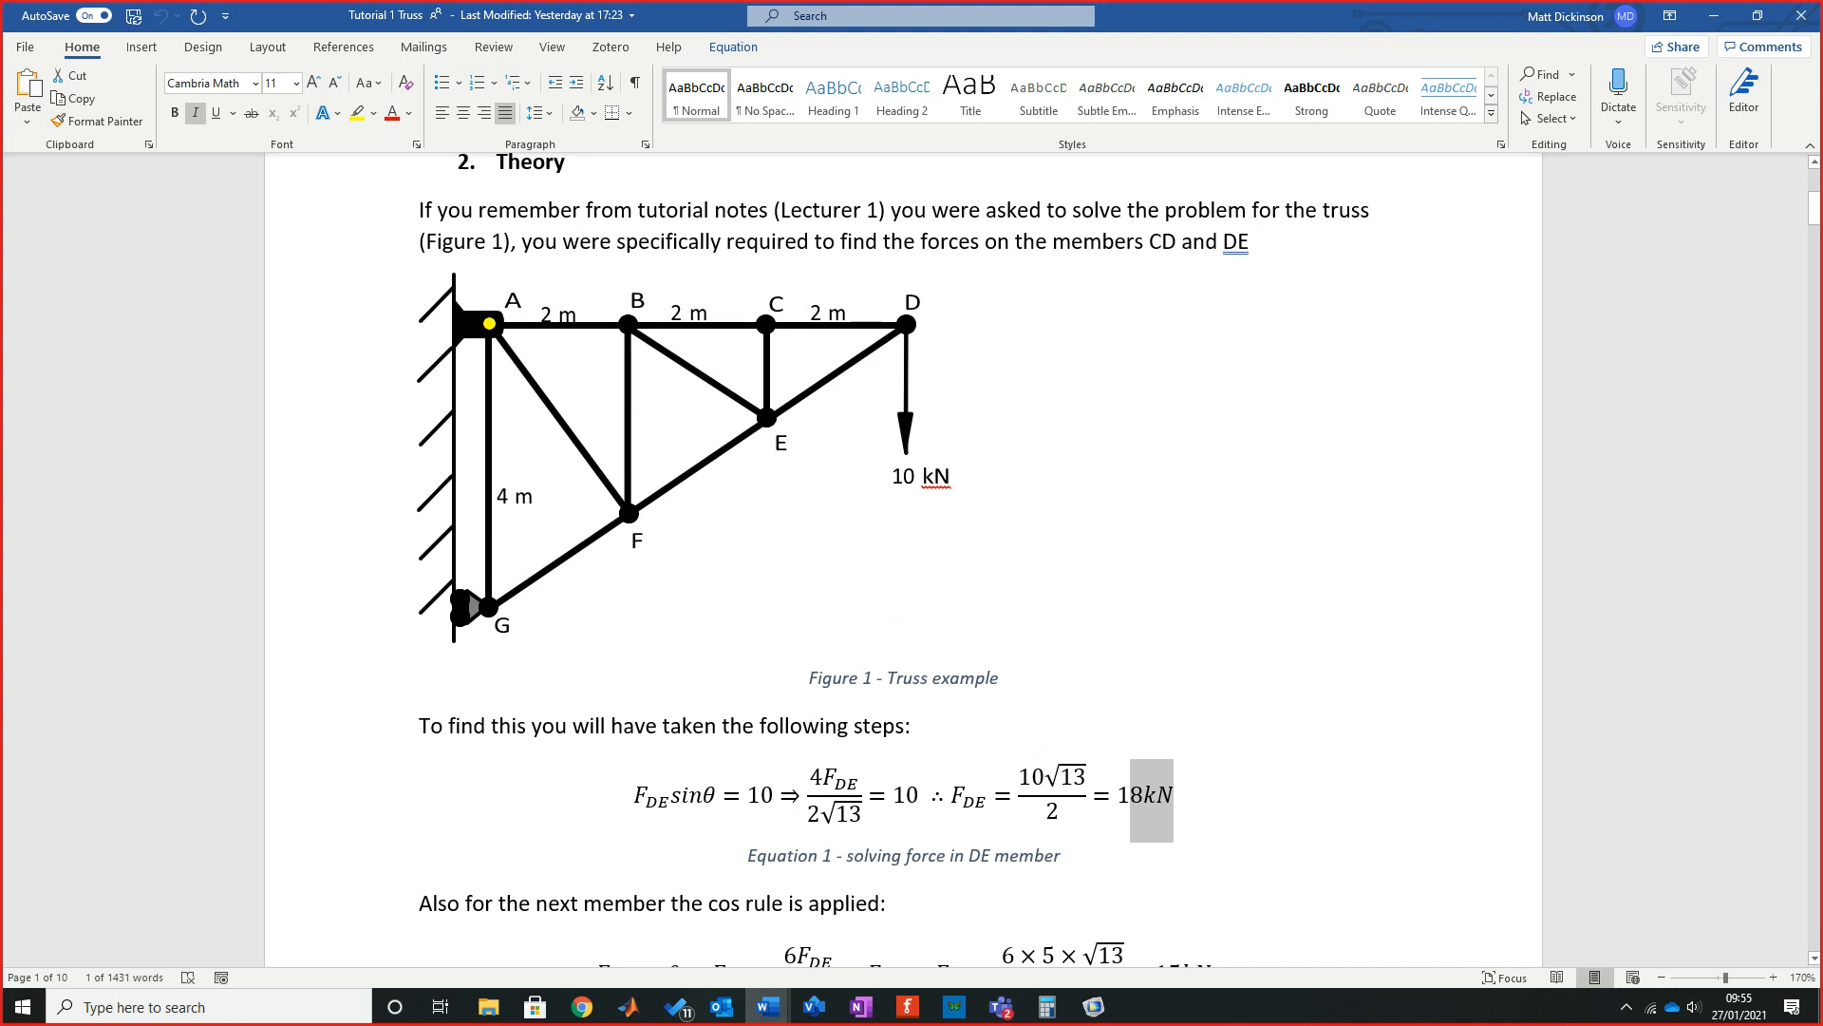
{"action": "scroll", "coordinate": [489, 323], "scroll_direction": "down", "scroll_amount": 6}
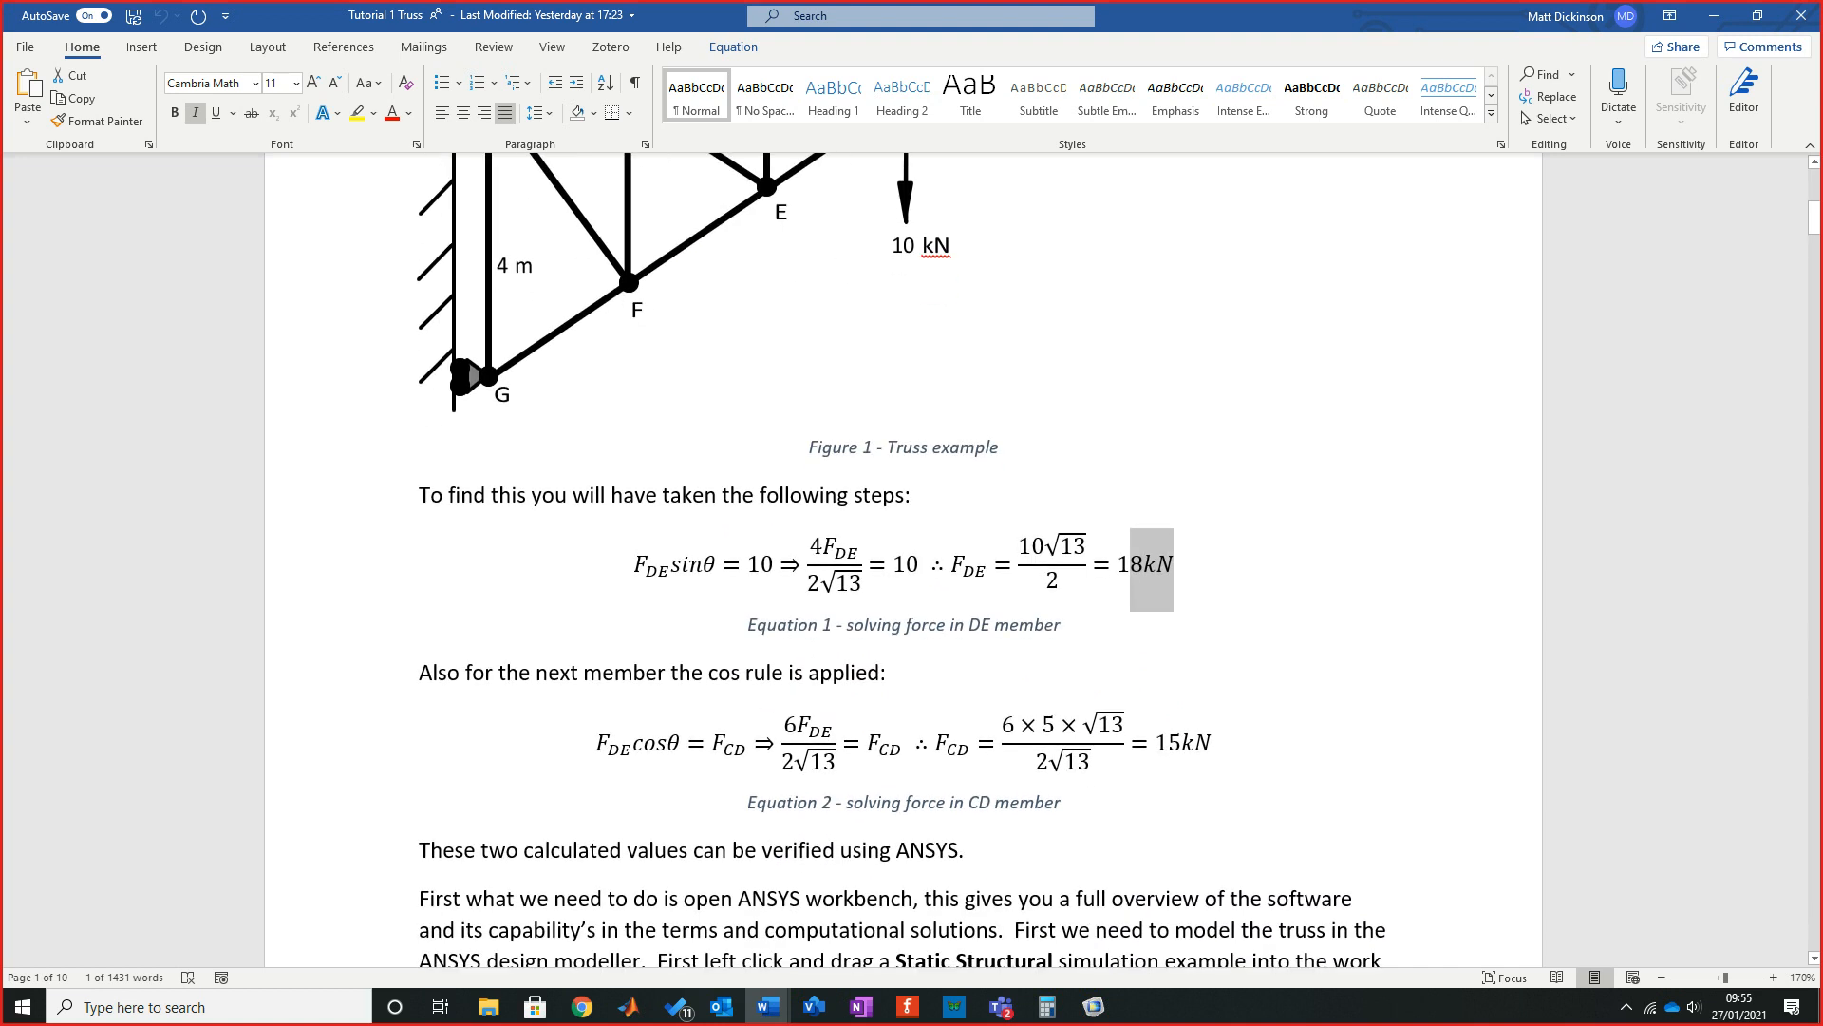
{"action": "left_click_drag", "start_coordinate": [430, 443], "coordinate": [616, 442]}
{"action": "left_click", "coordinate": [697, 668]}
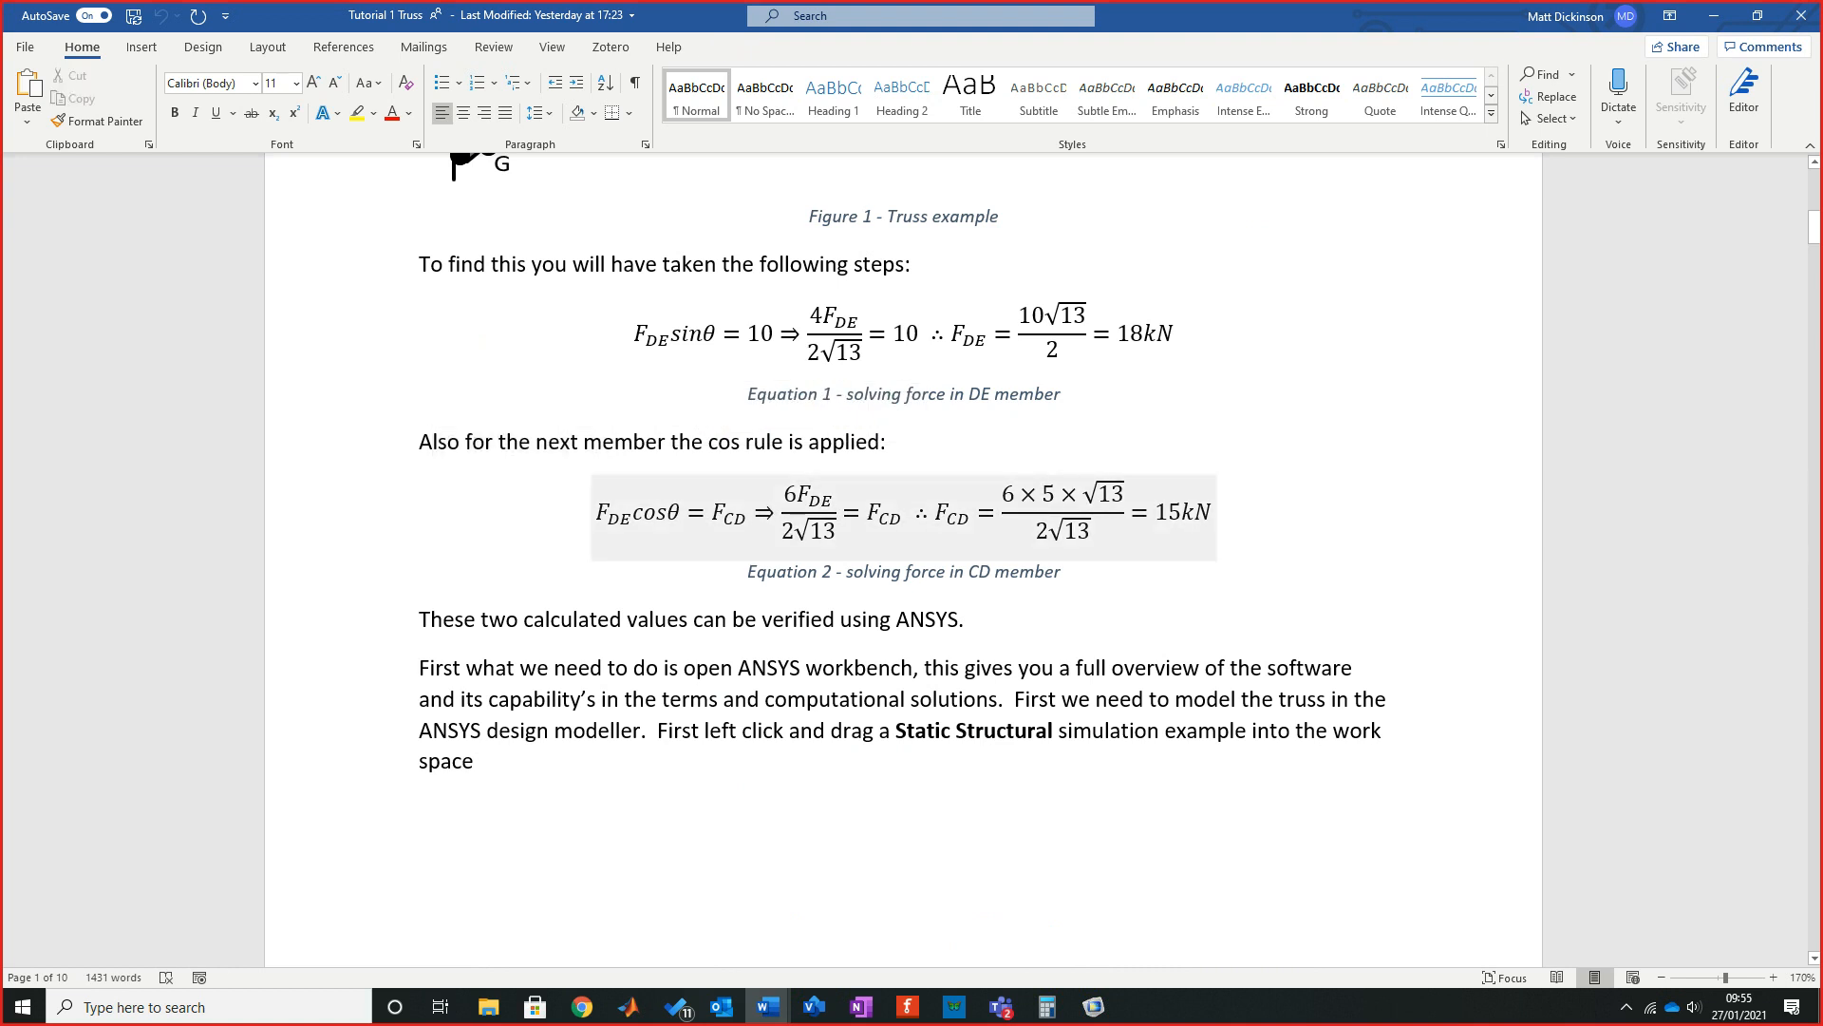
{"action": "left_click", "coordinate": [598, 513]}
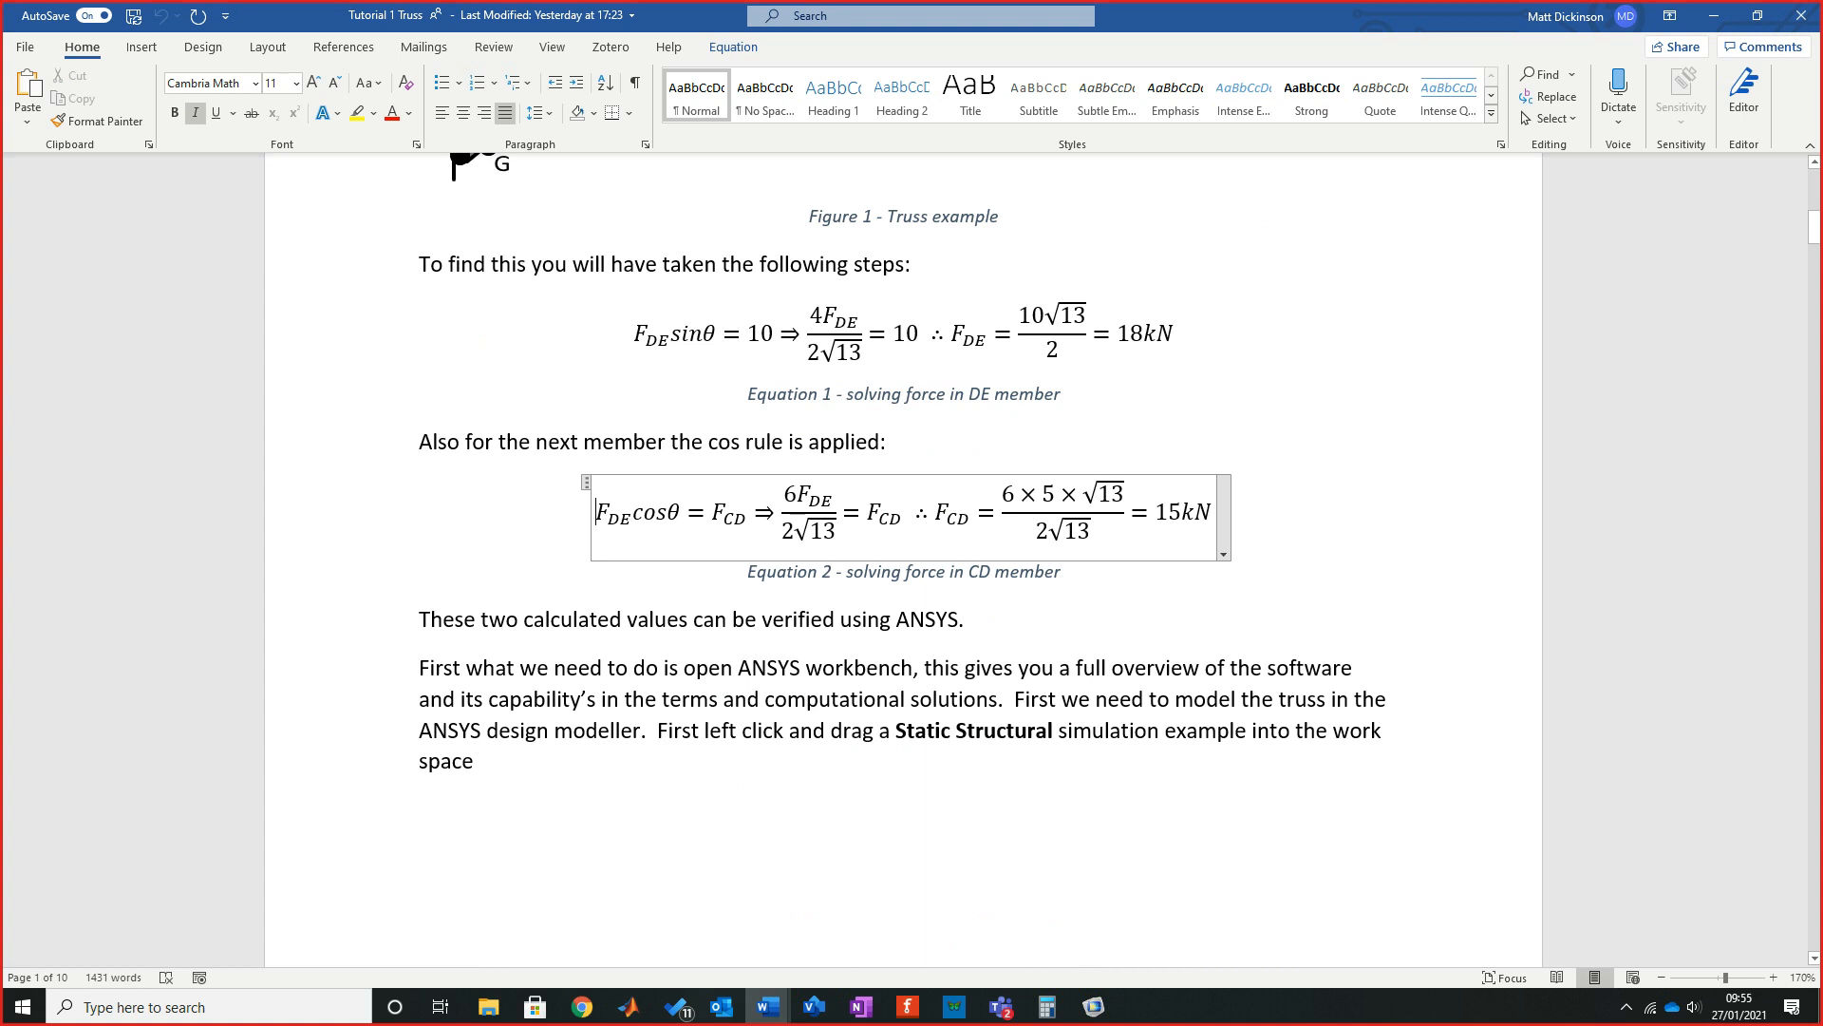
{"action": "scroll", "coordinate": [902, 560], "scroll_direction": "down", "scroll_amount": 1}
{"action": "scroll", "coordinate": [903, 560], "scroll_direction": "up", "scroll_amount": 3}
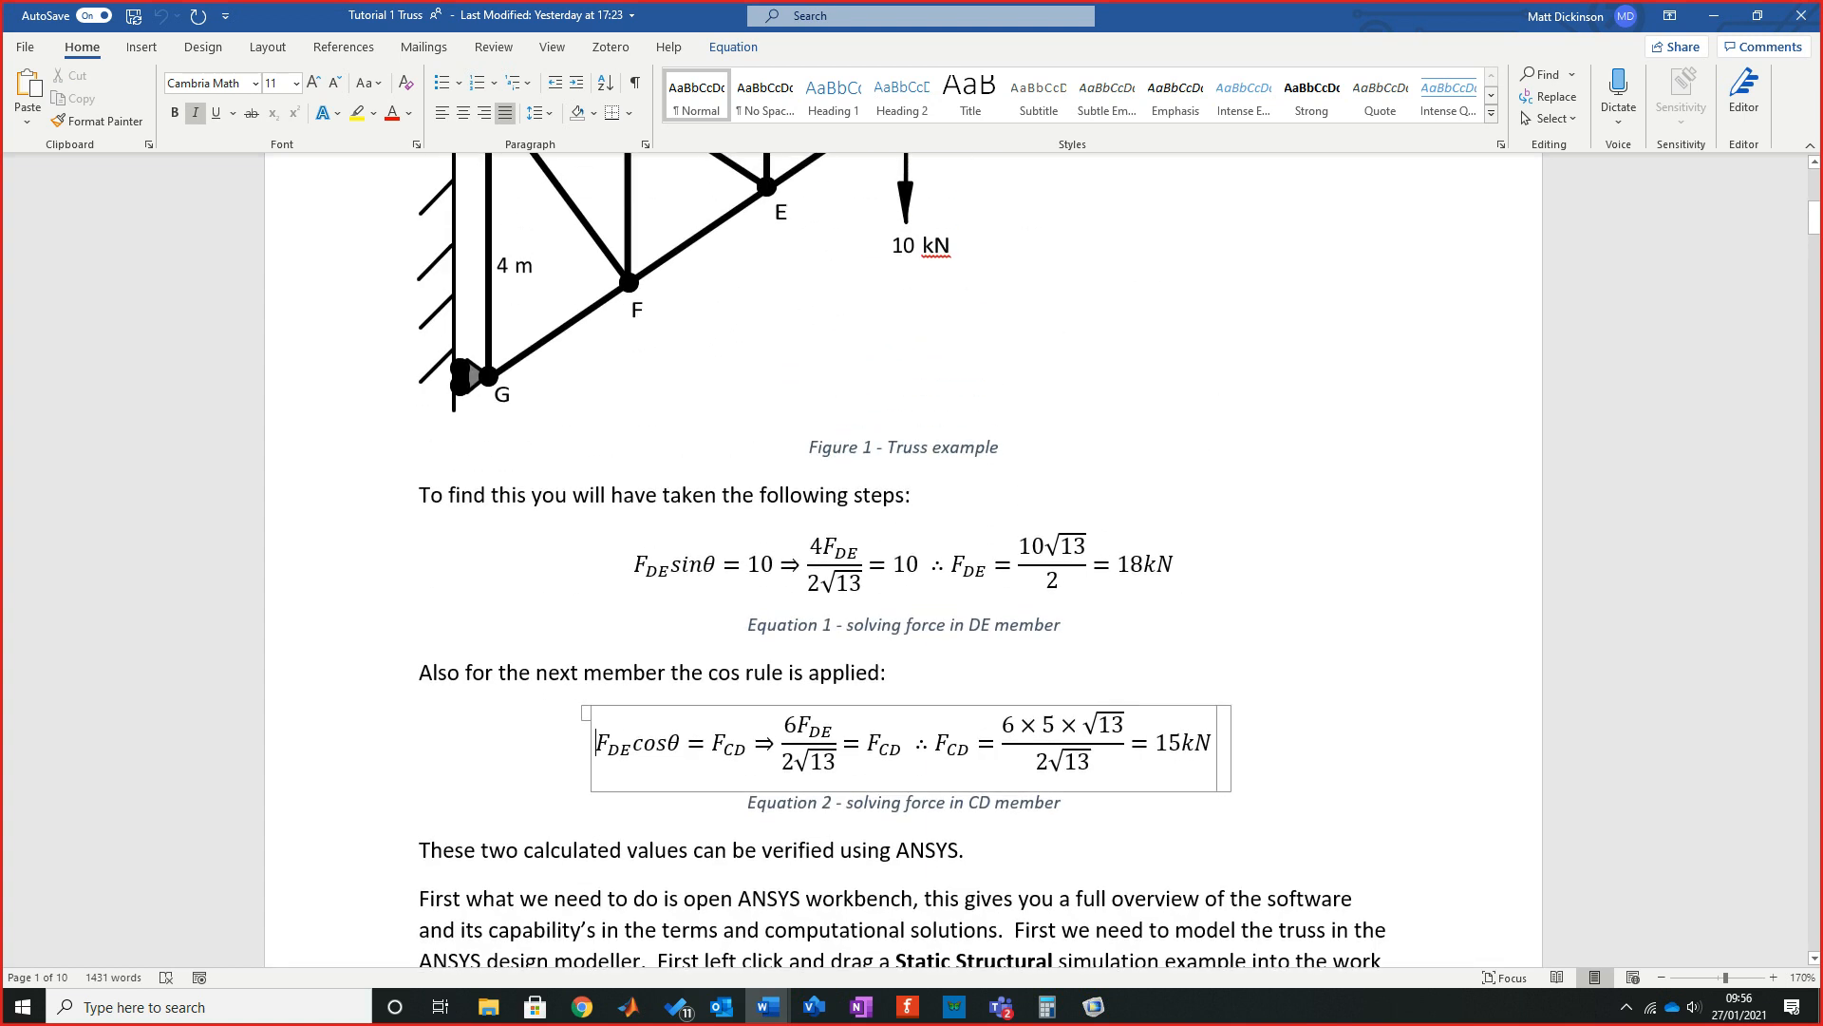
{"action": "scroll", "coordinate": [902, 560], "scroll_direction": "up", "scroll_amount": 3}
{"action": "scroll", "coordinate": [902, 560], "scroll_direction": "down", "scroll_amount": 3}
{"action": "scroll", "coordinate": [902, 560], "scroll_direction": "down", "scroll_amount": 2}
{"action": "left_click_drag", "start_coordinate": [1329, 15], "coordinate": [1164, 2]}
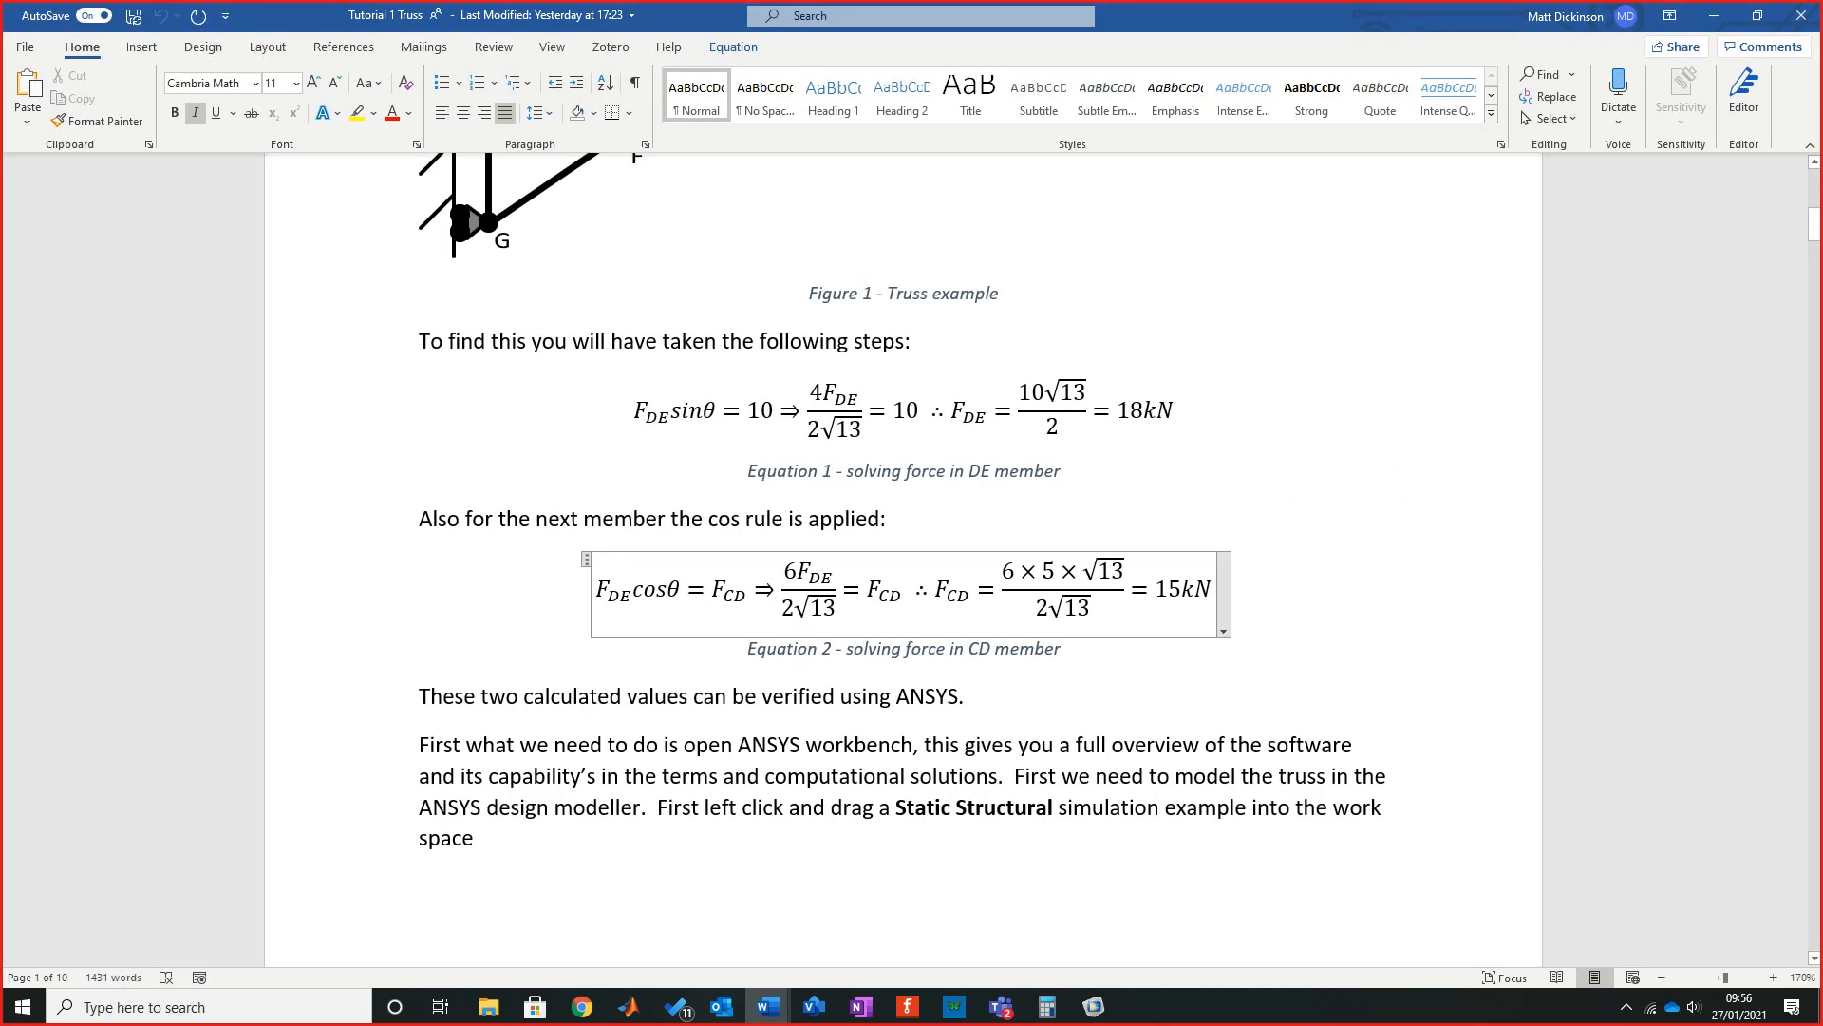
Switch to COMSOL Multiphysics and start a 2D model with the Model Wizard, checking the truss diagram in Visio.
{"action": "left_click", "coordinate": [1234, 414]}
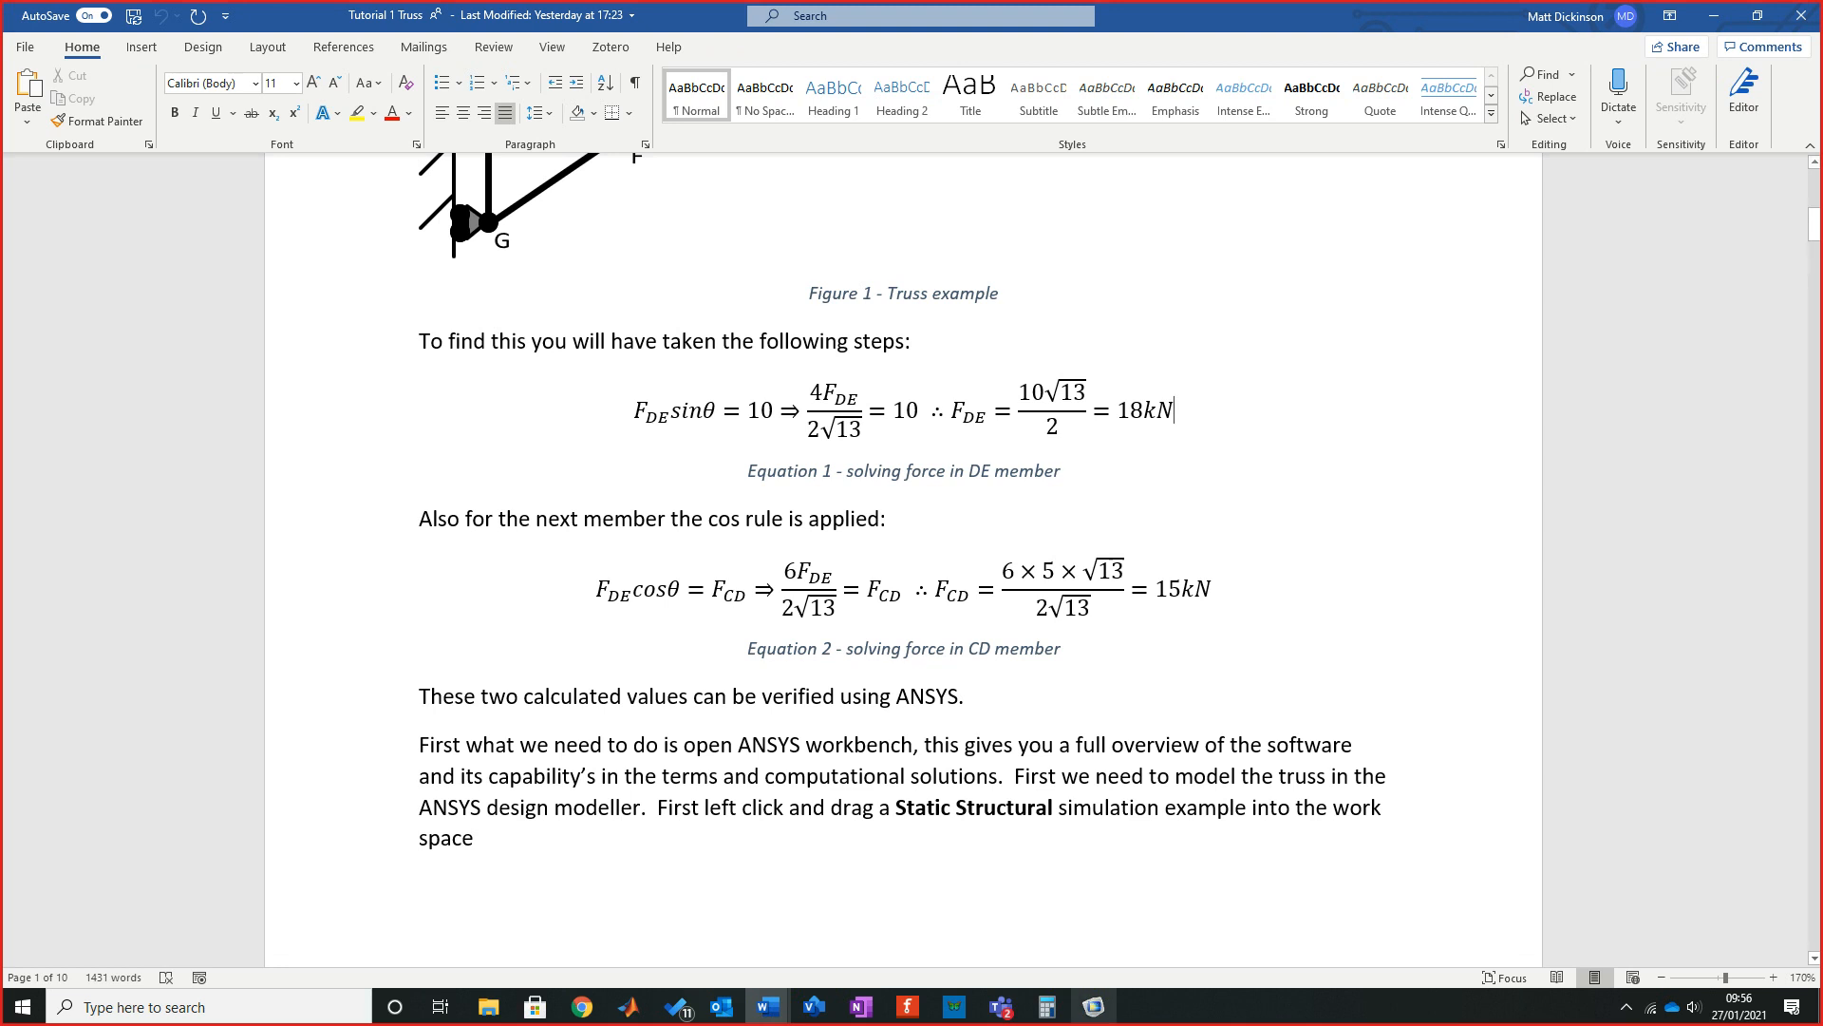
{"action": "left_click", "coordinate": [1093, 1006]}
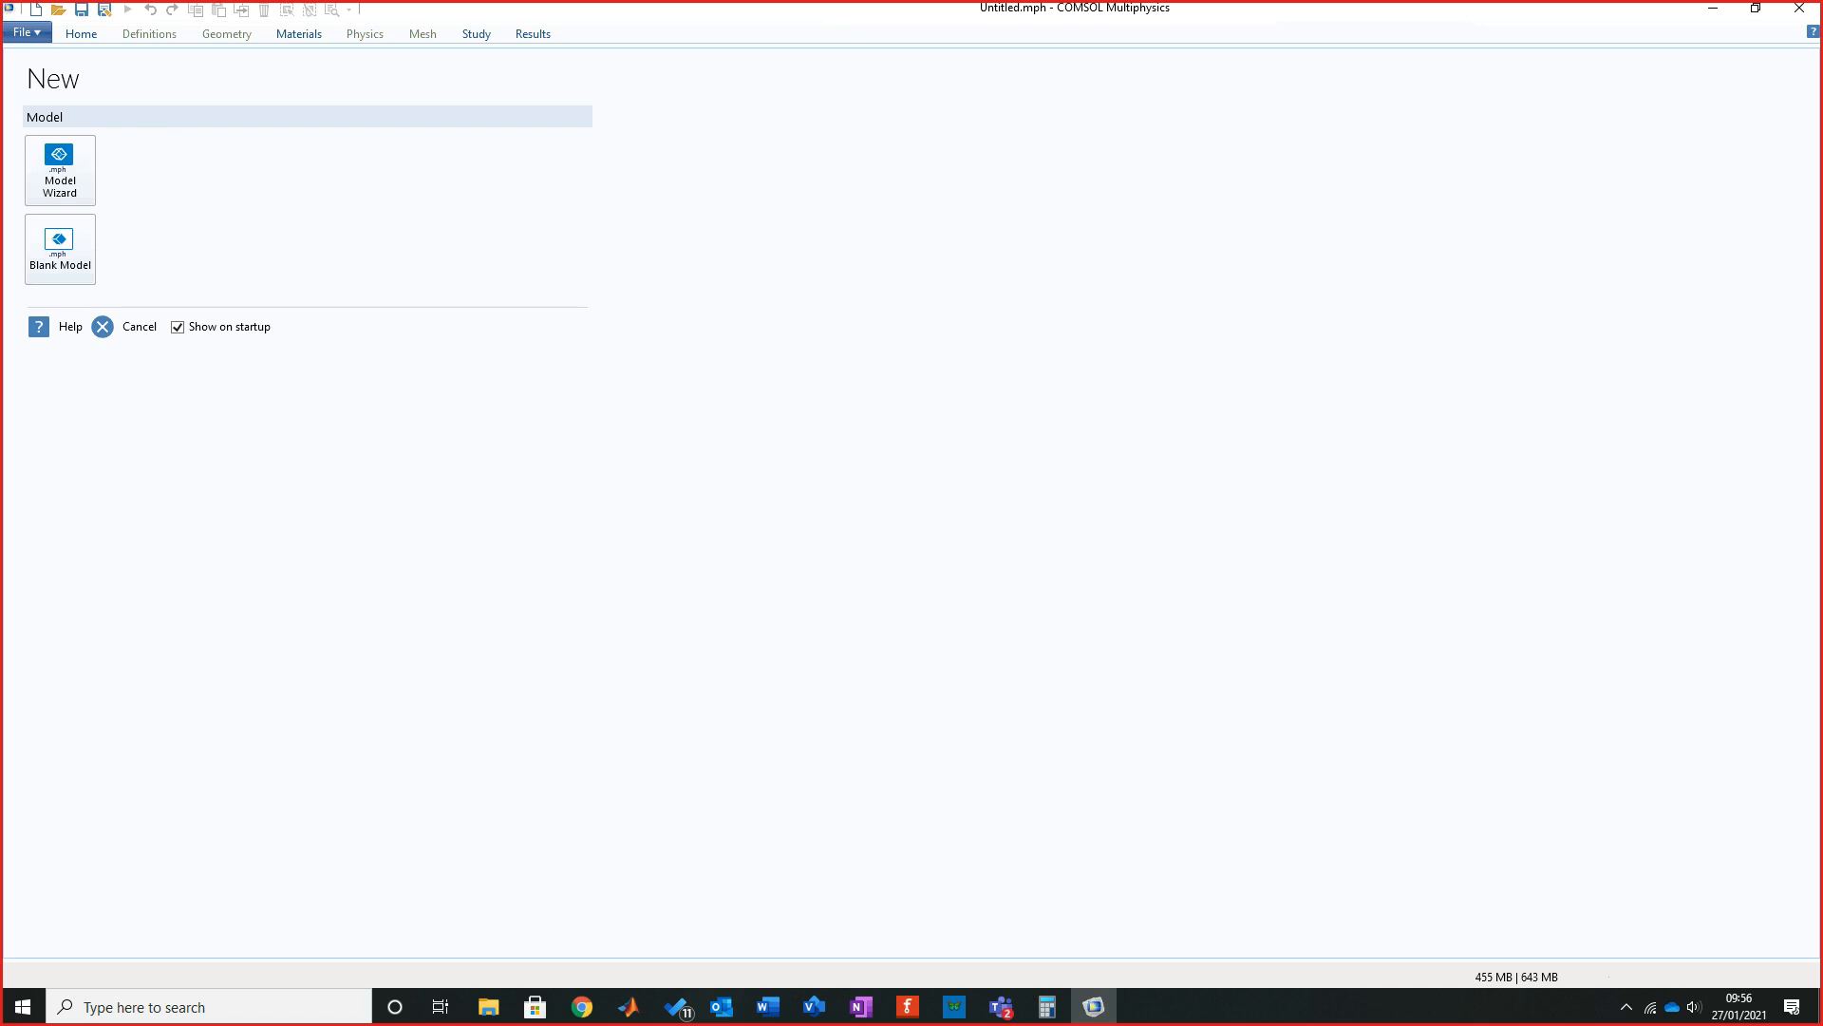
{"action": "left_click", "coordinate": [59, 169]}
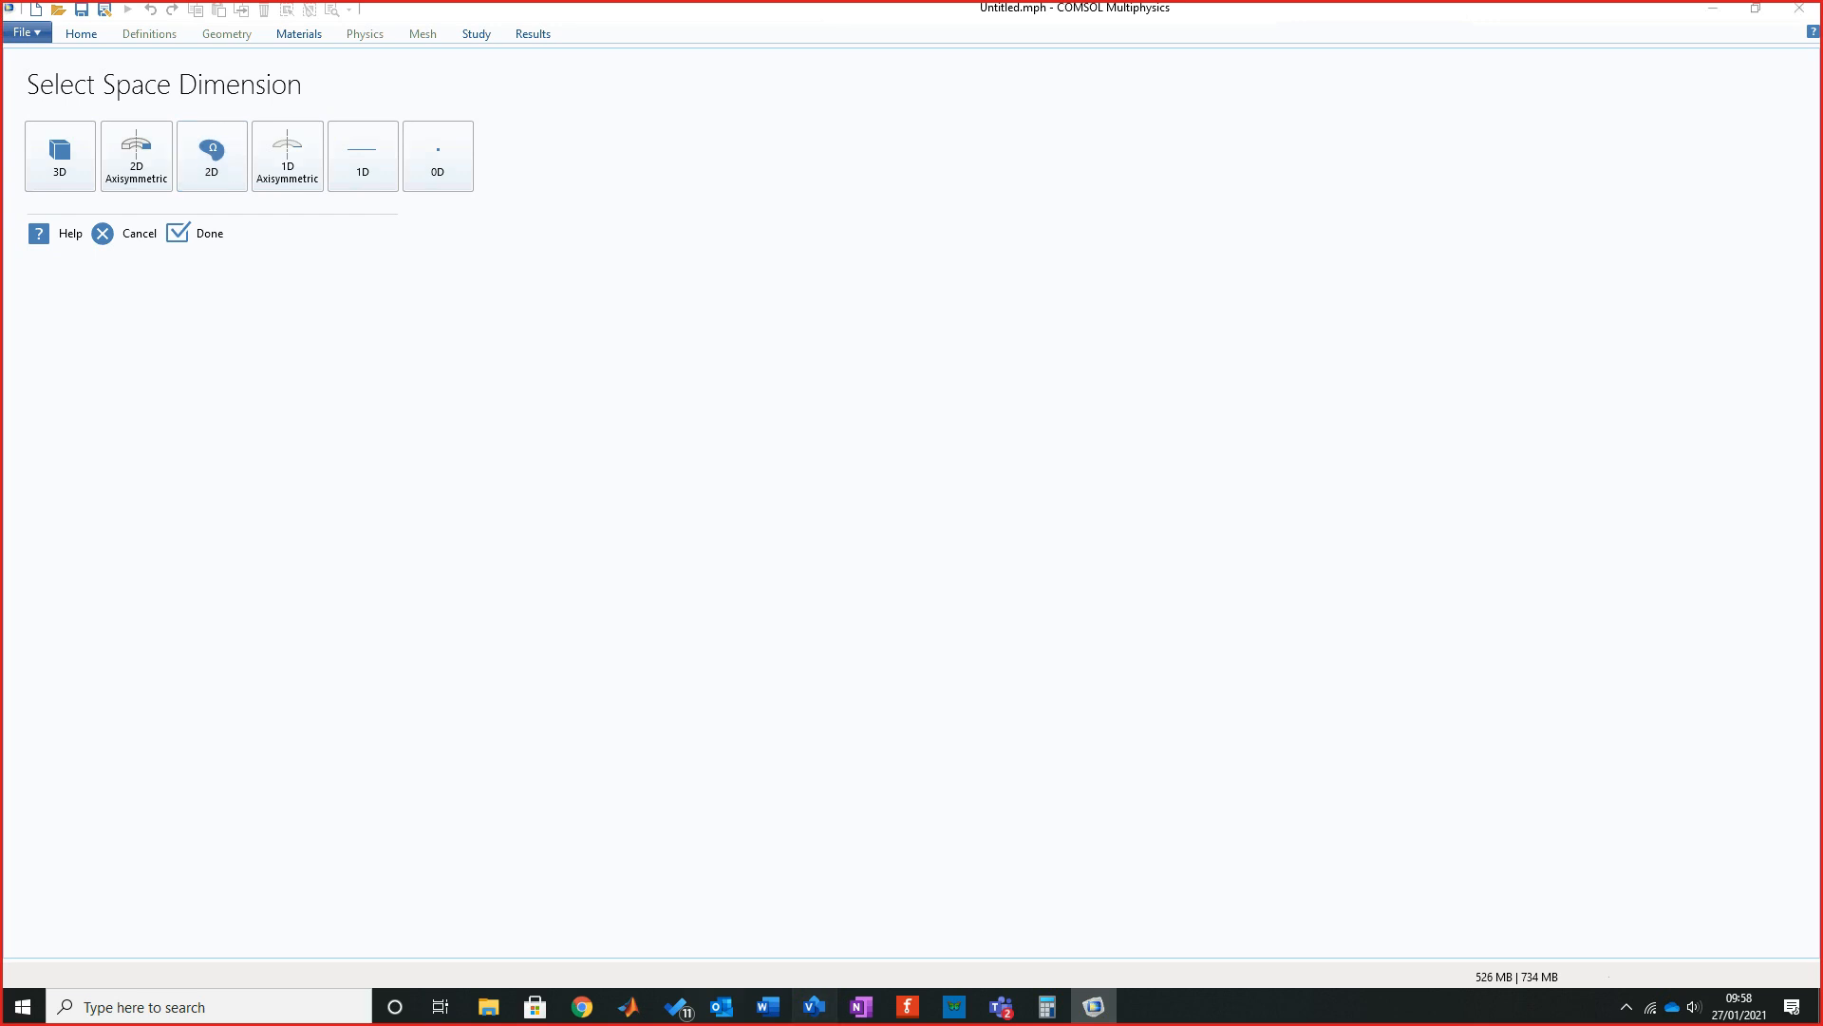
{"action": "left_click", "coordinate": [813, 1006]}
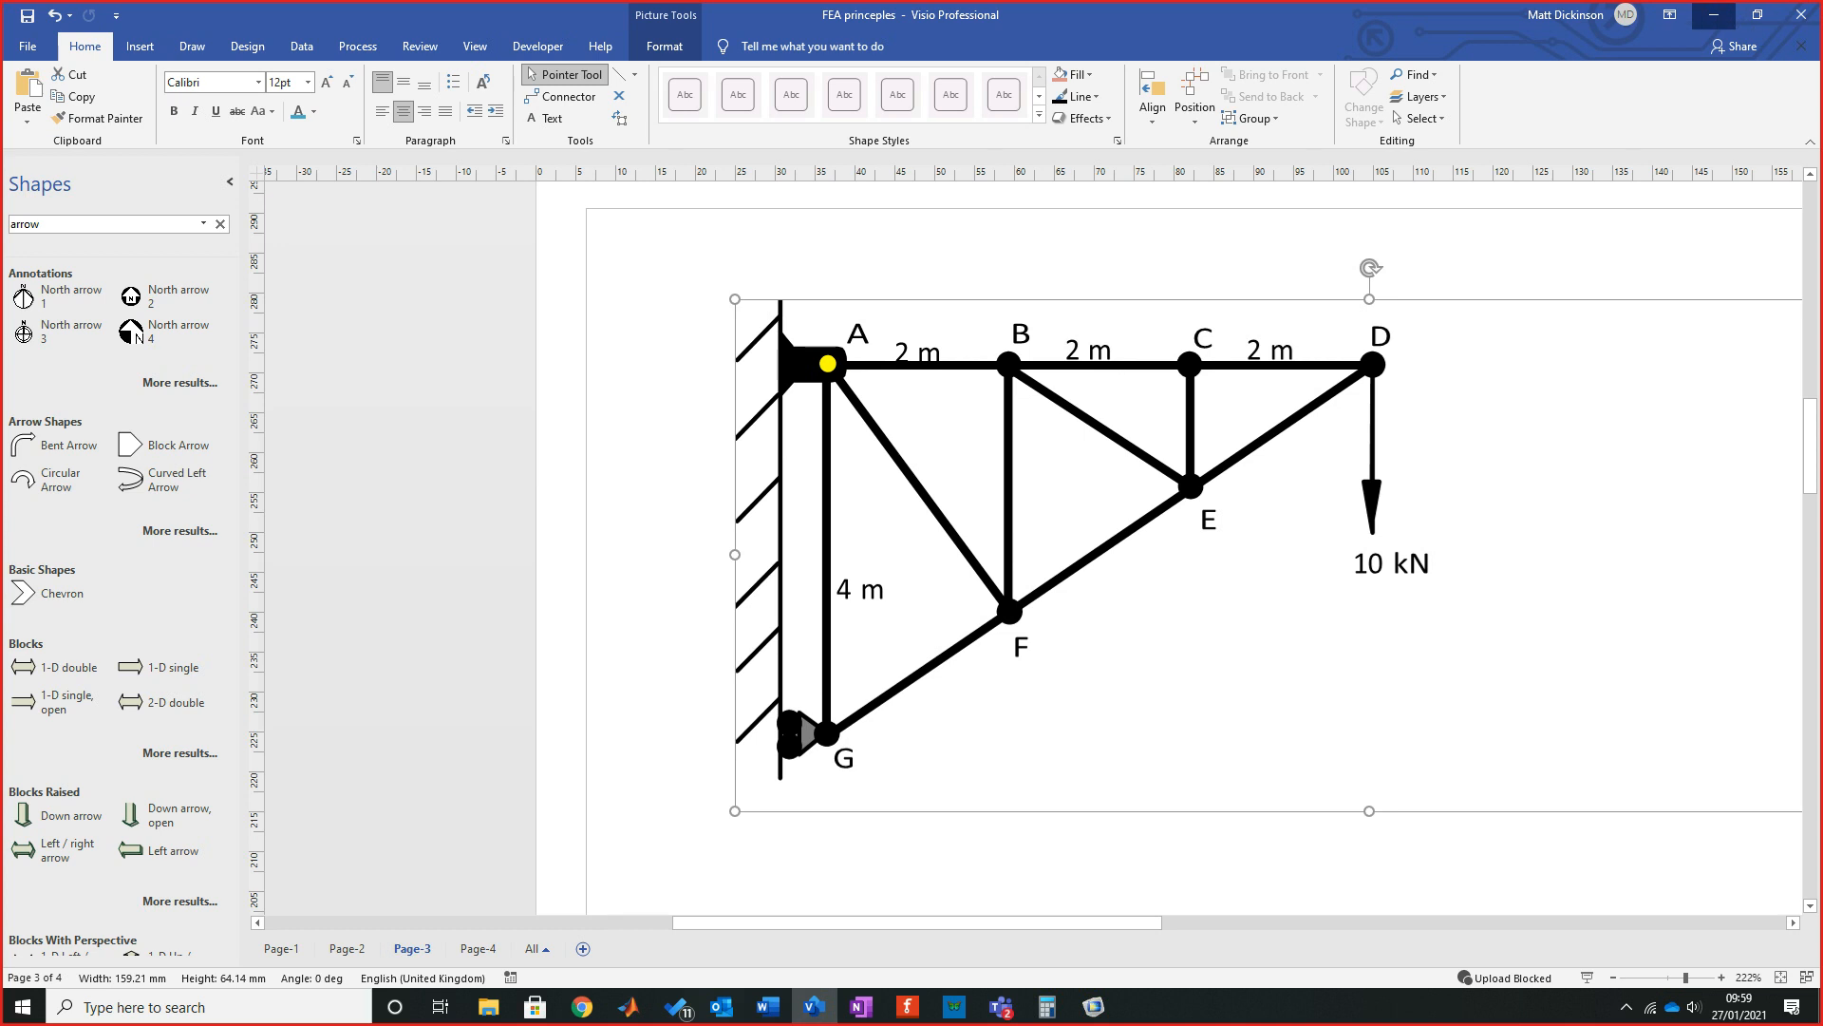
{"action": "left_click", "coordinate": [1714, 15]}
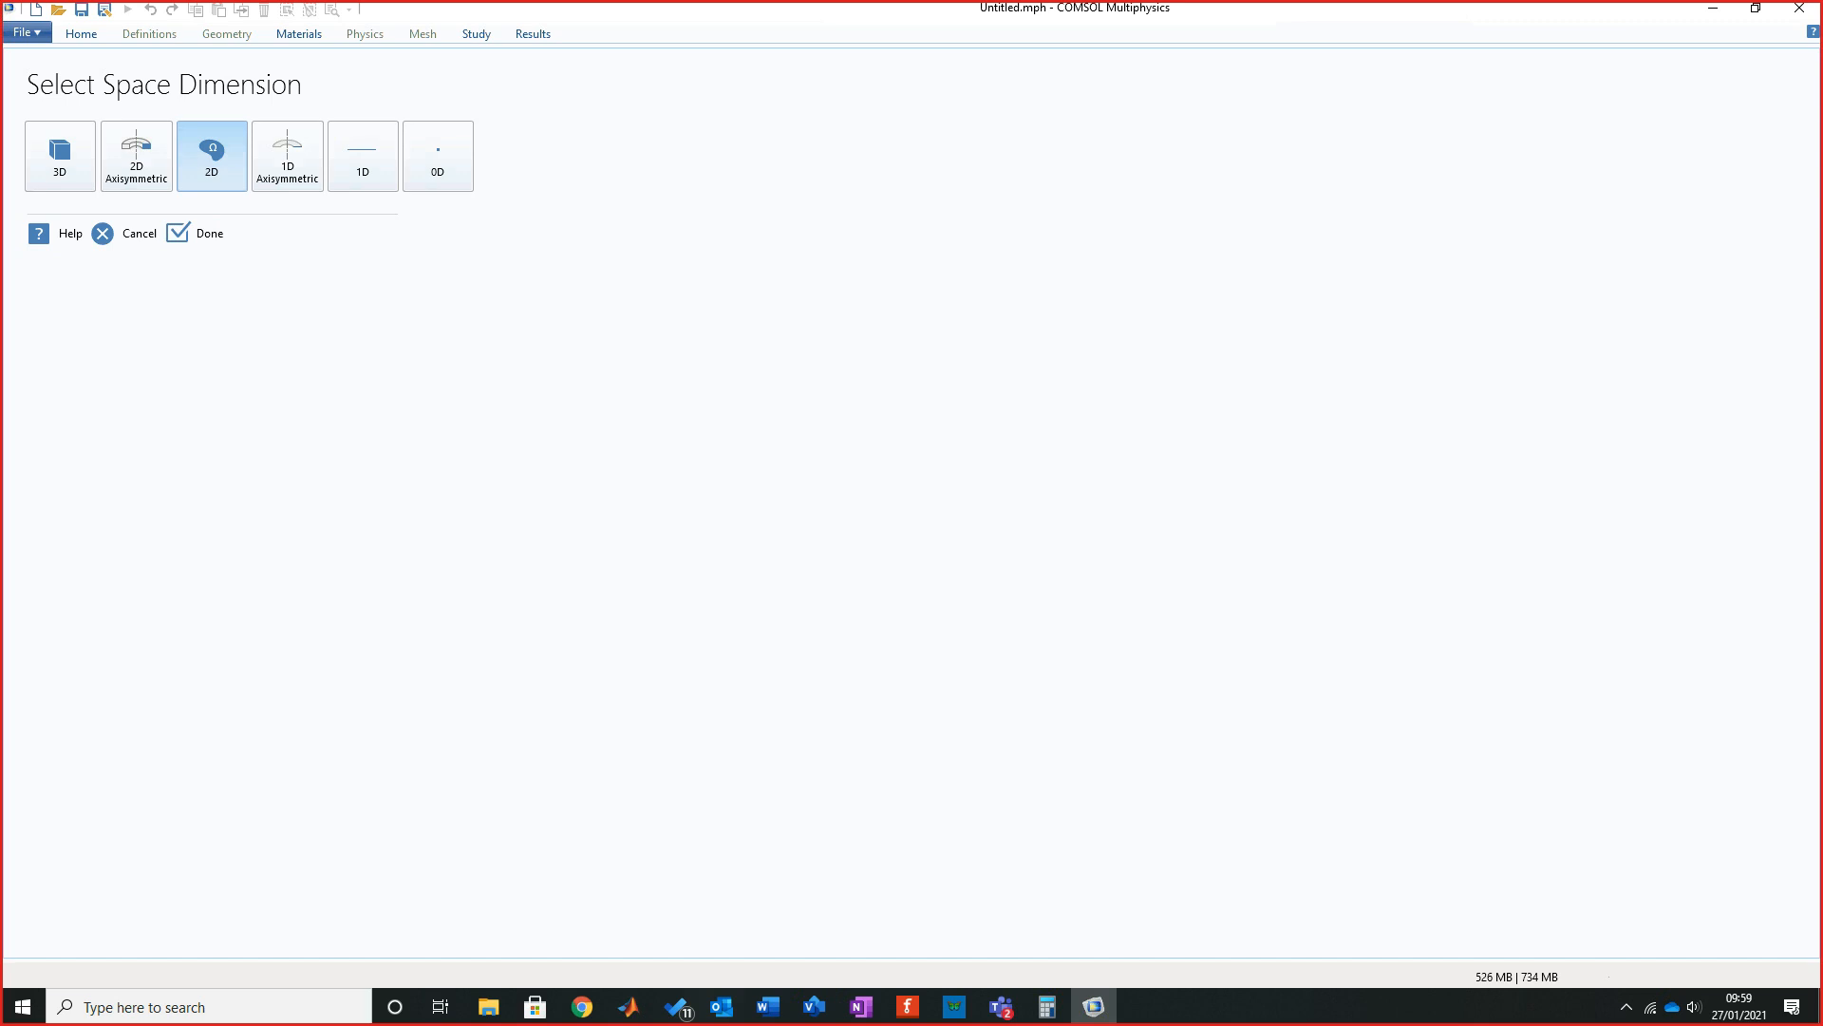
{"action": "left_click", "coordinate": [211, 156]}
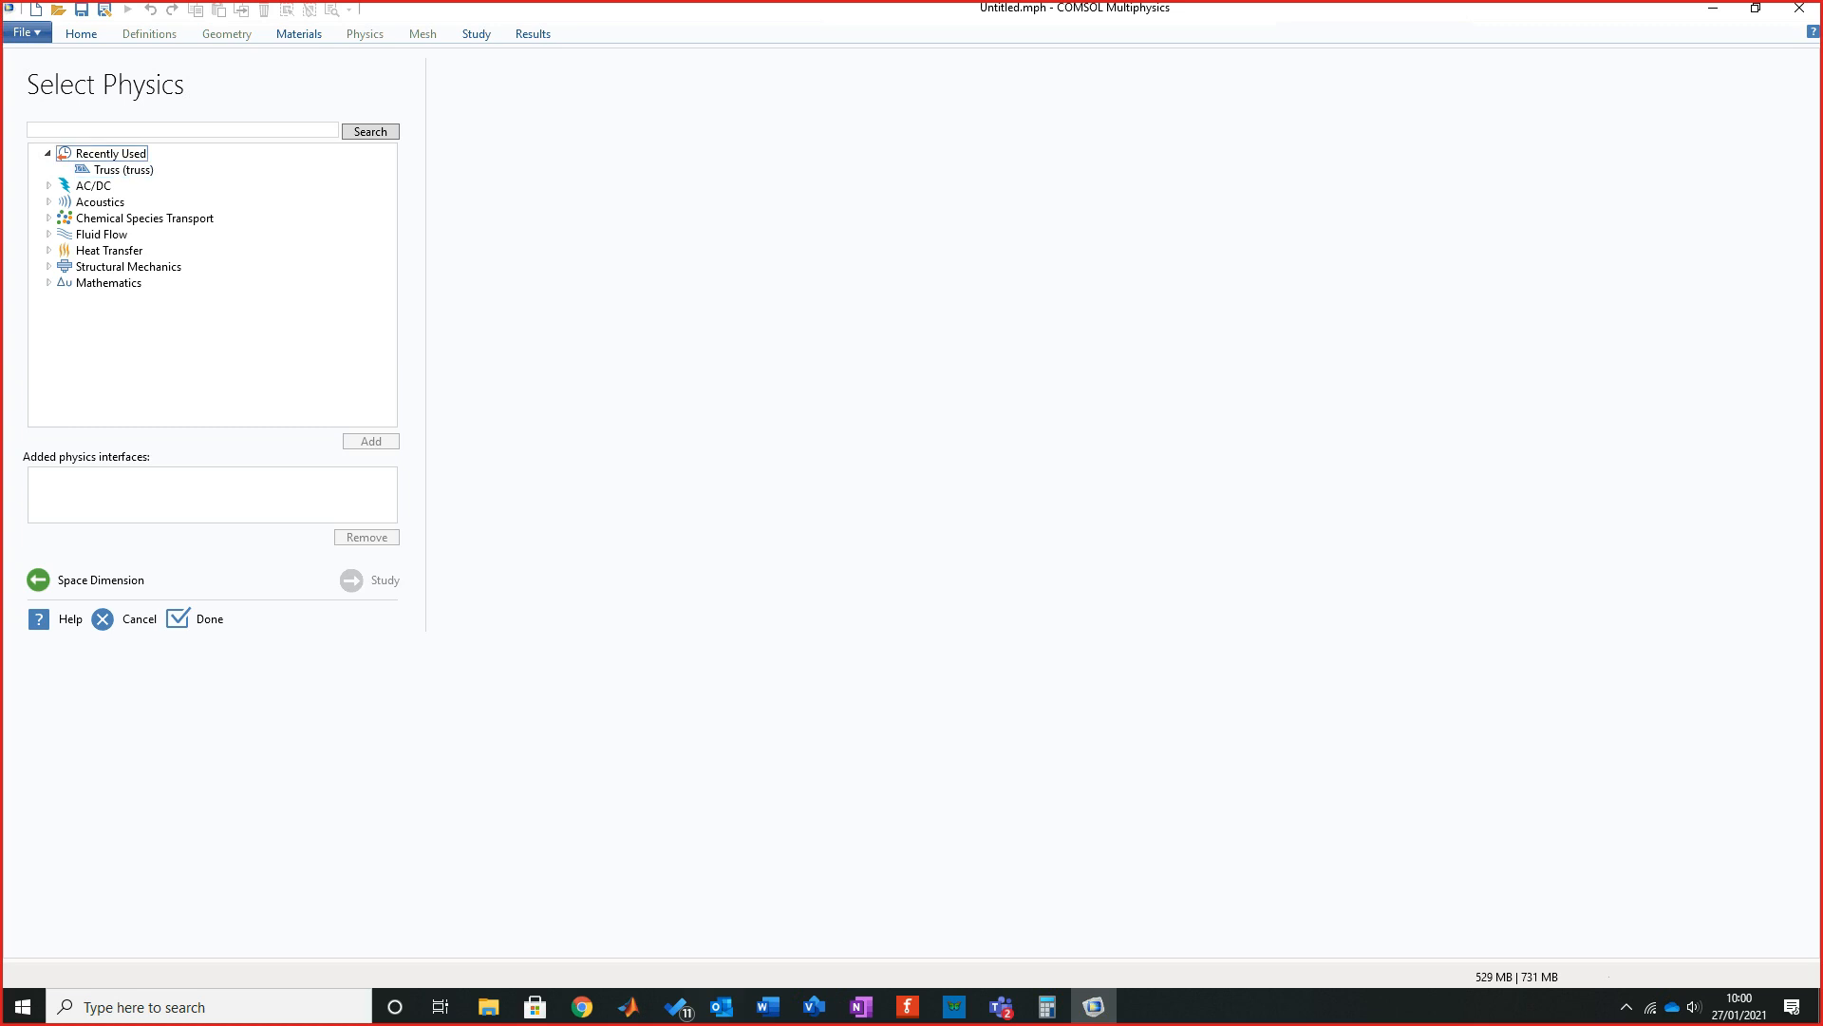
Examine the physics interfaces offered under AC/DC, Acoustics and Chemical Species Transport.
{"action": "left_click", "coordinate": [48, 153]}
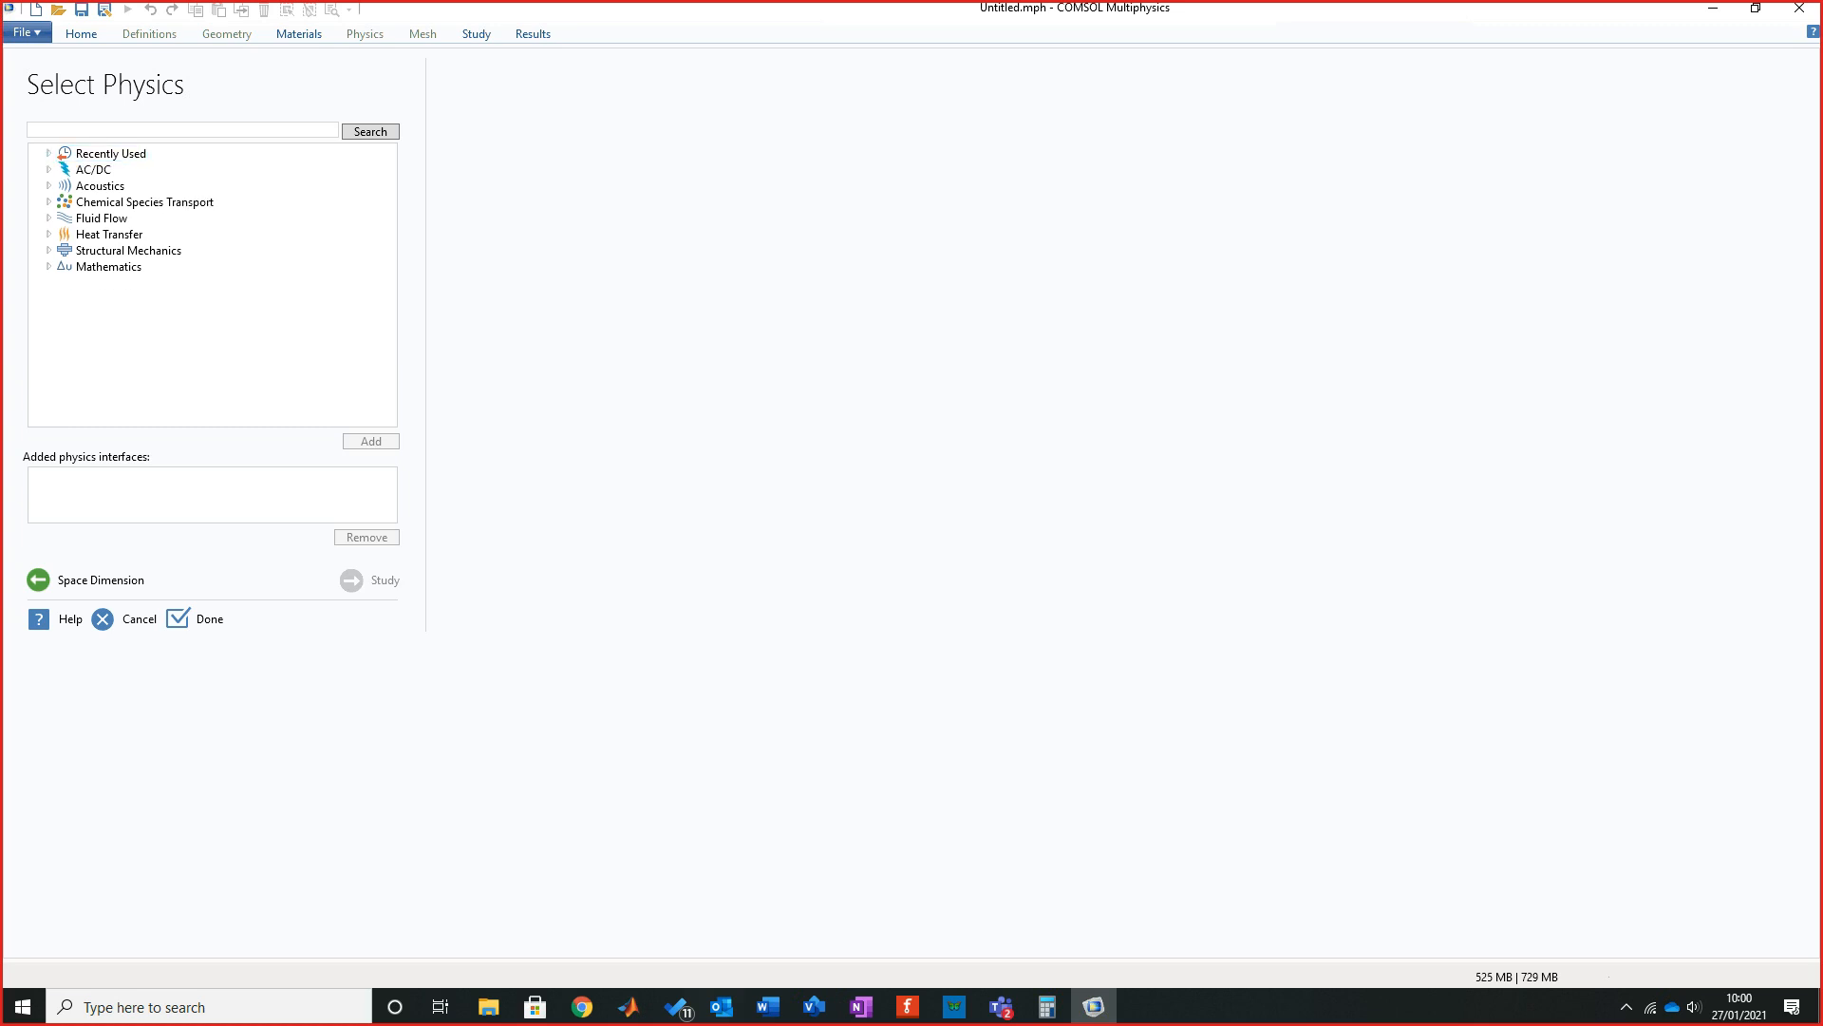
{"action": "left_click", "coordinate": [48, 169]}
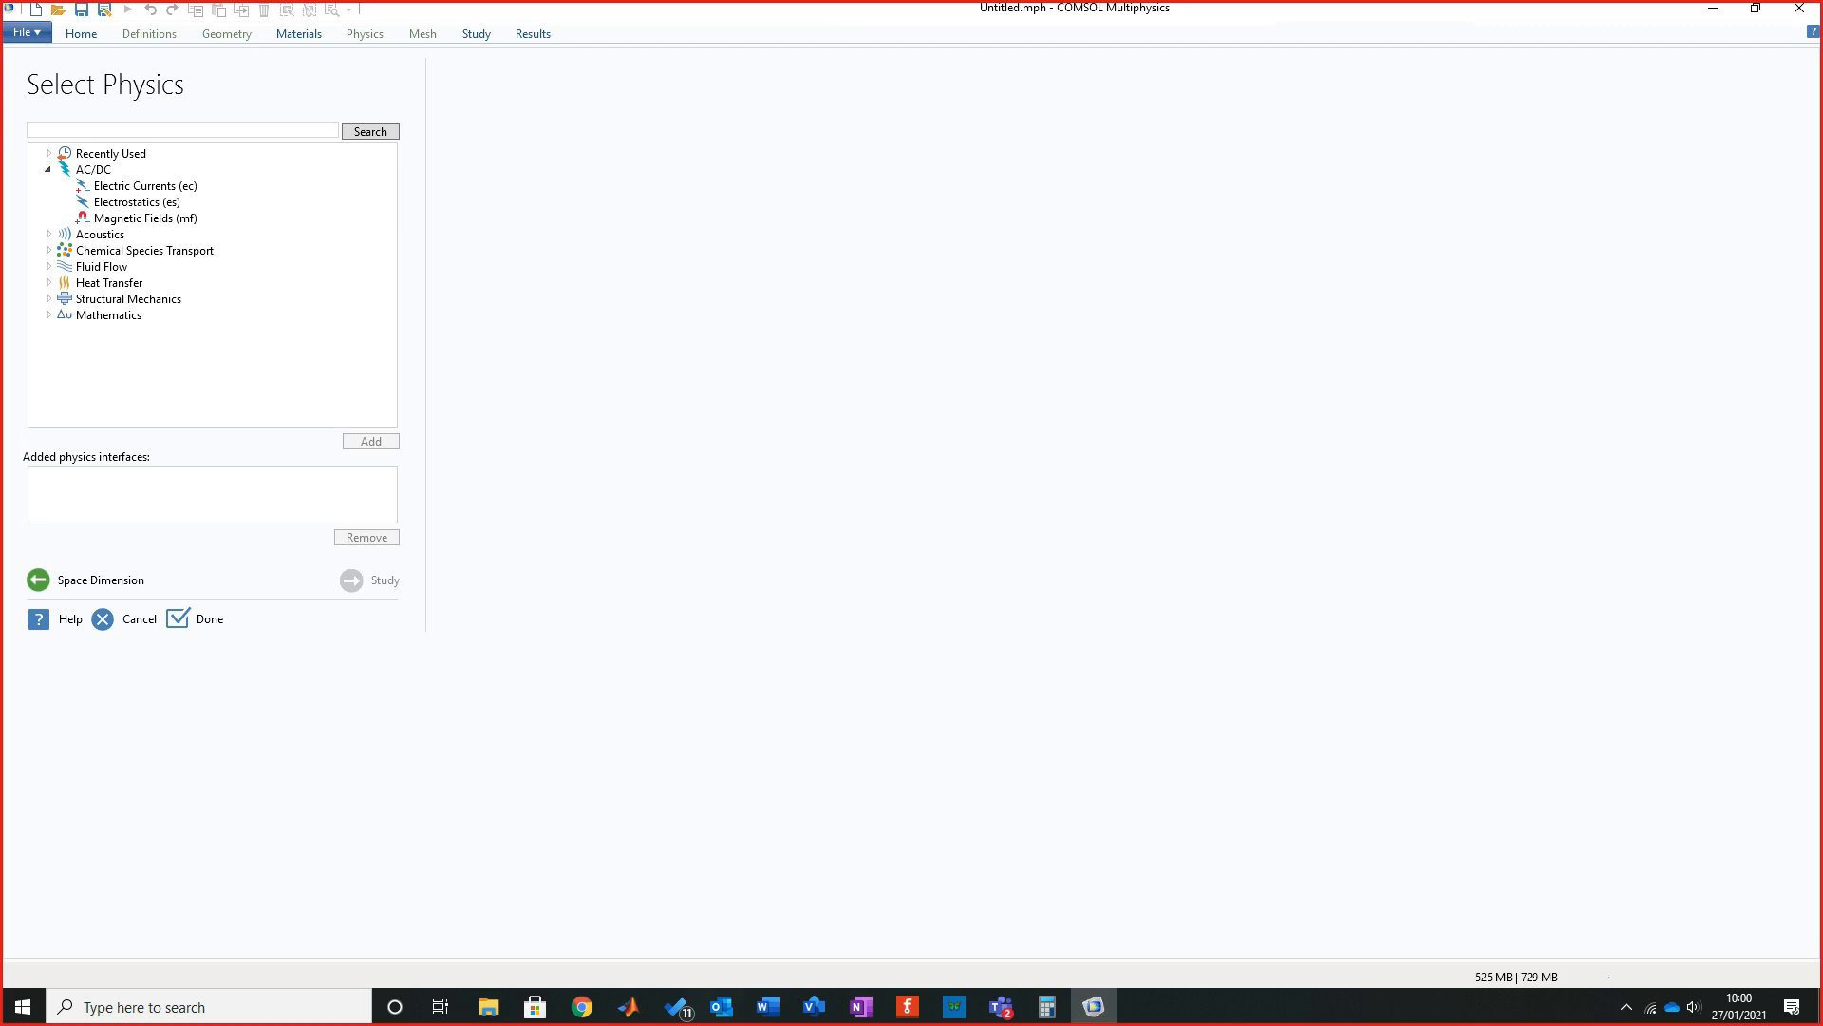
{"action": "left_click", "coordinate": [49, 233]}
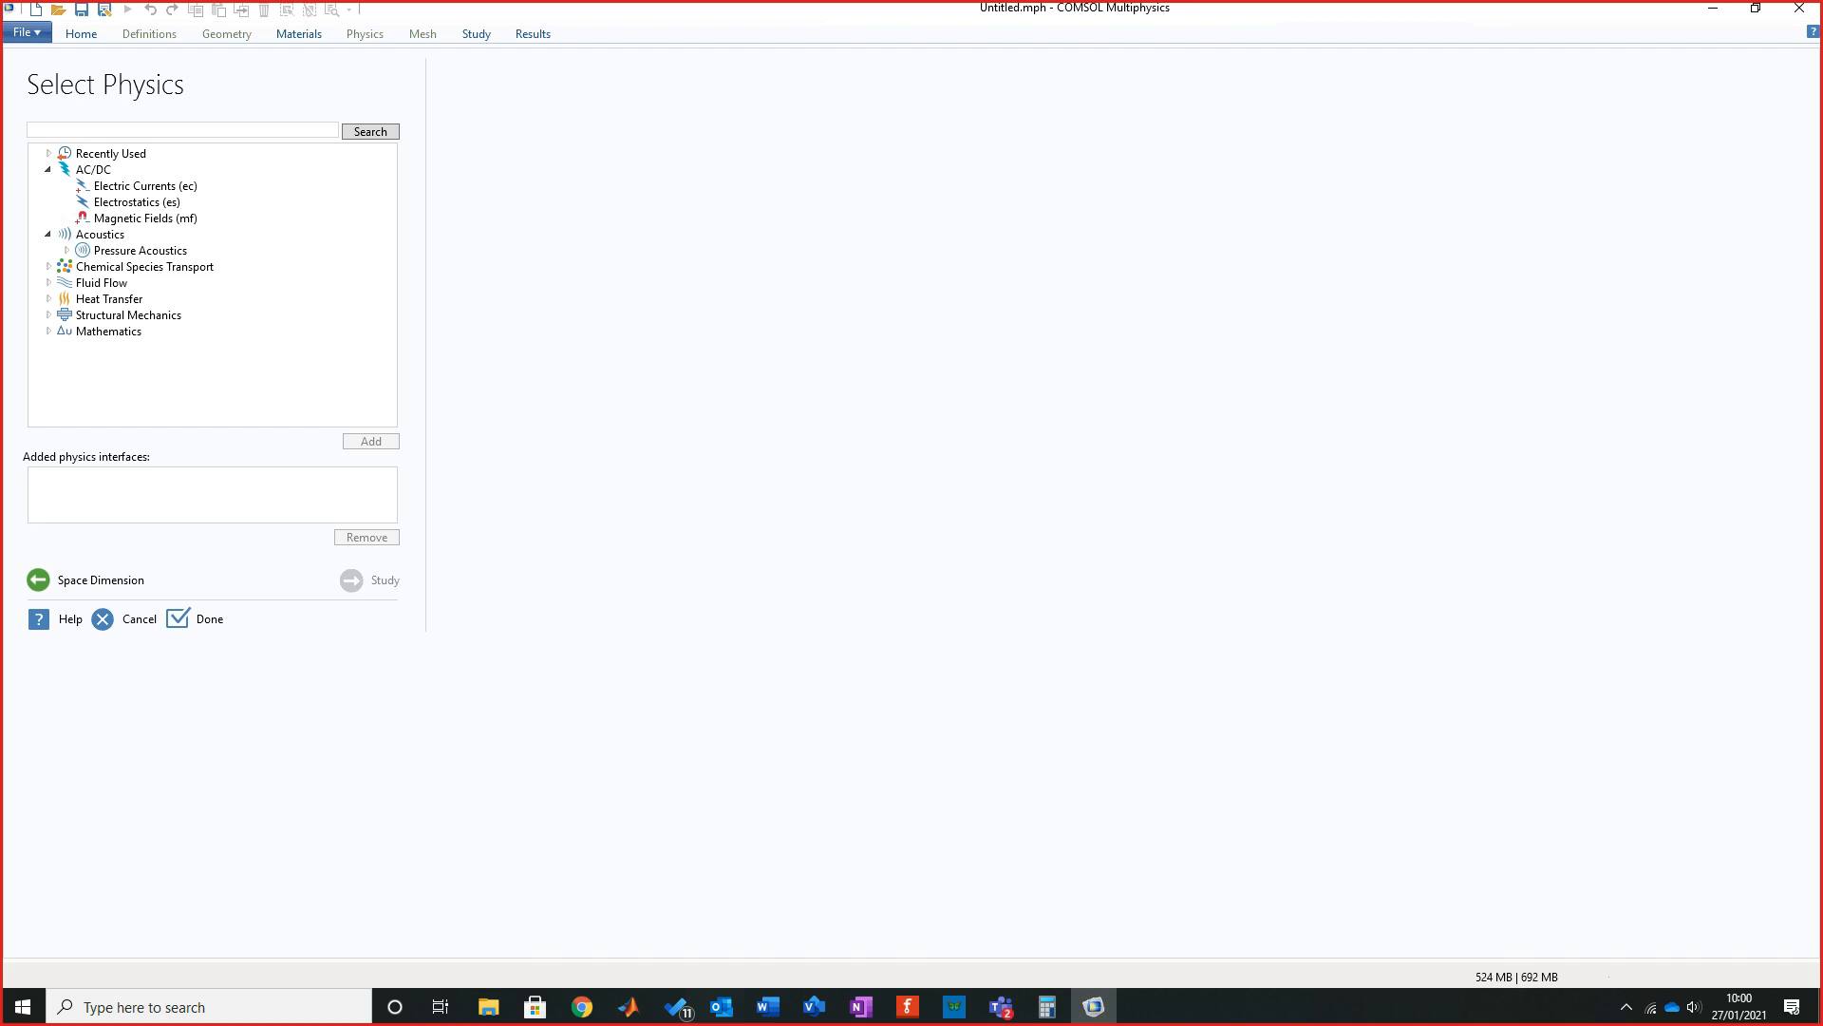
{"action": "left_click", "coordinate": [67, 250]}
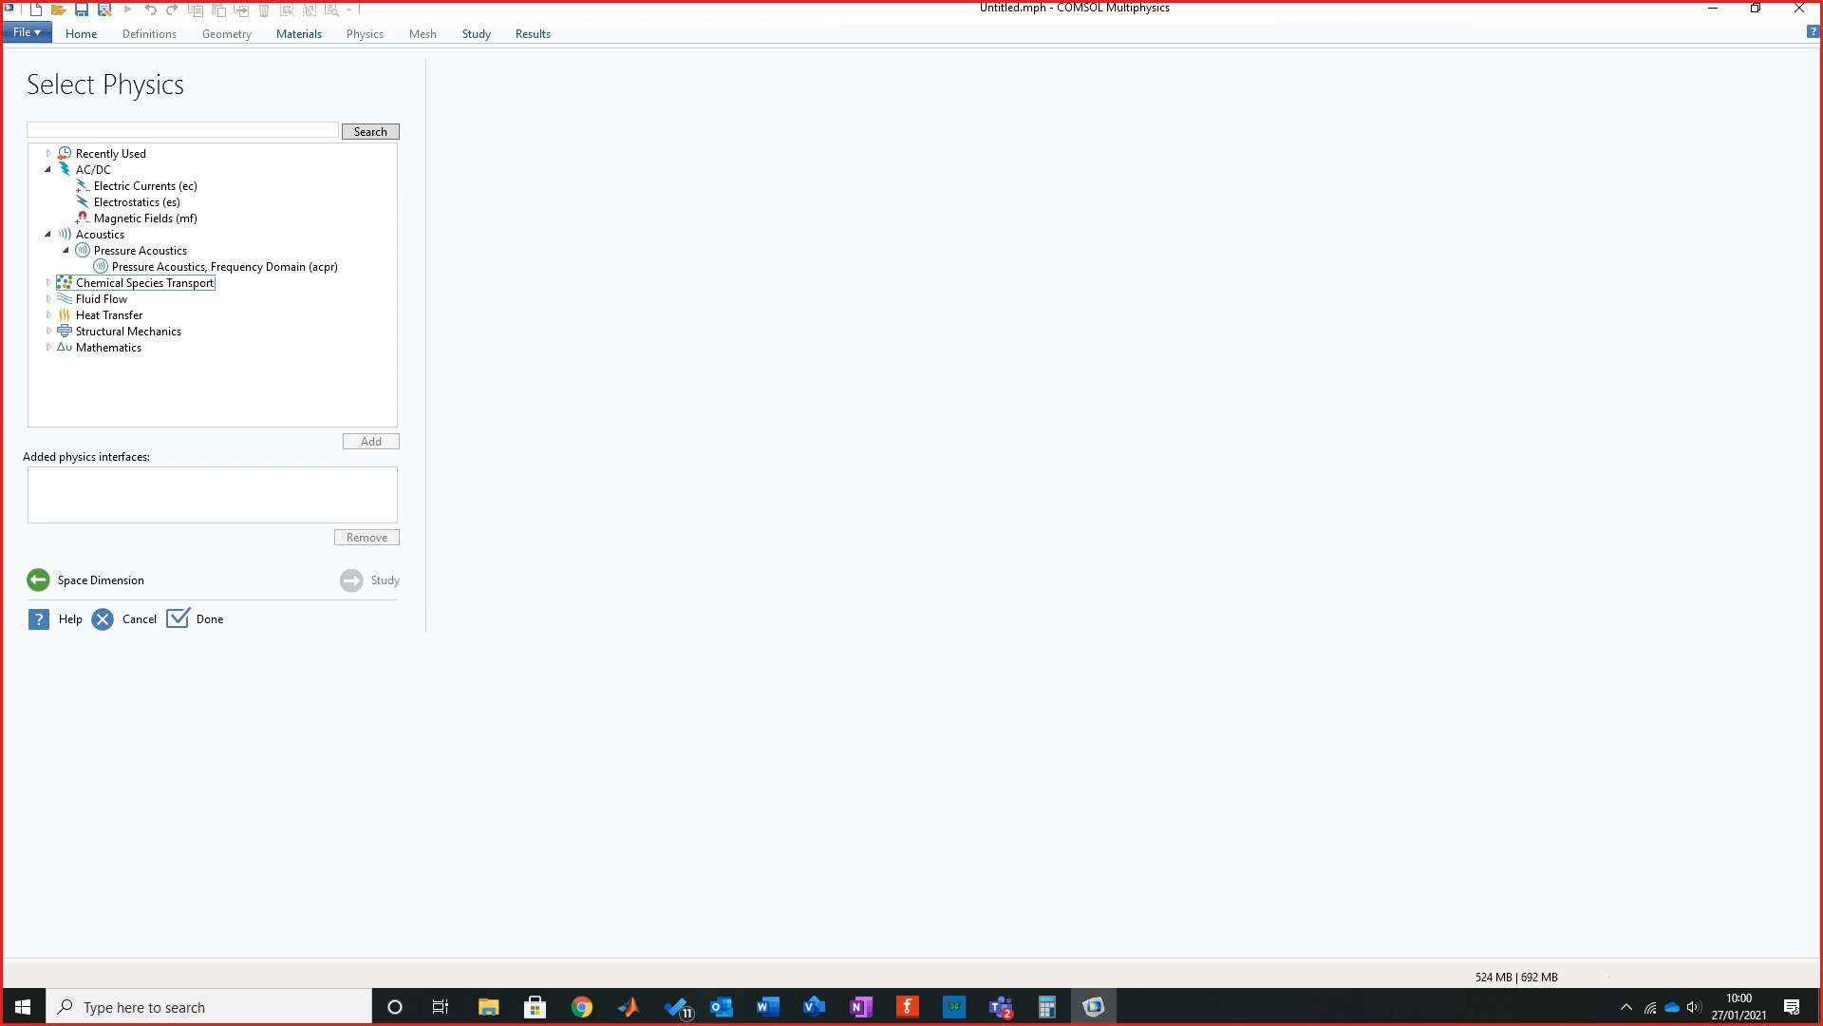
{"action": "left_click", "coordinate": [48, 283]}
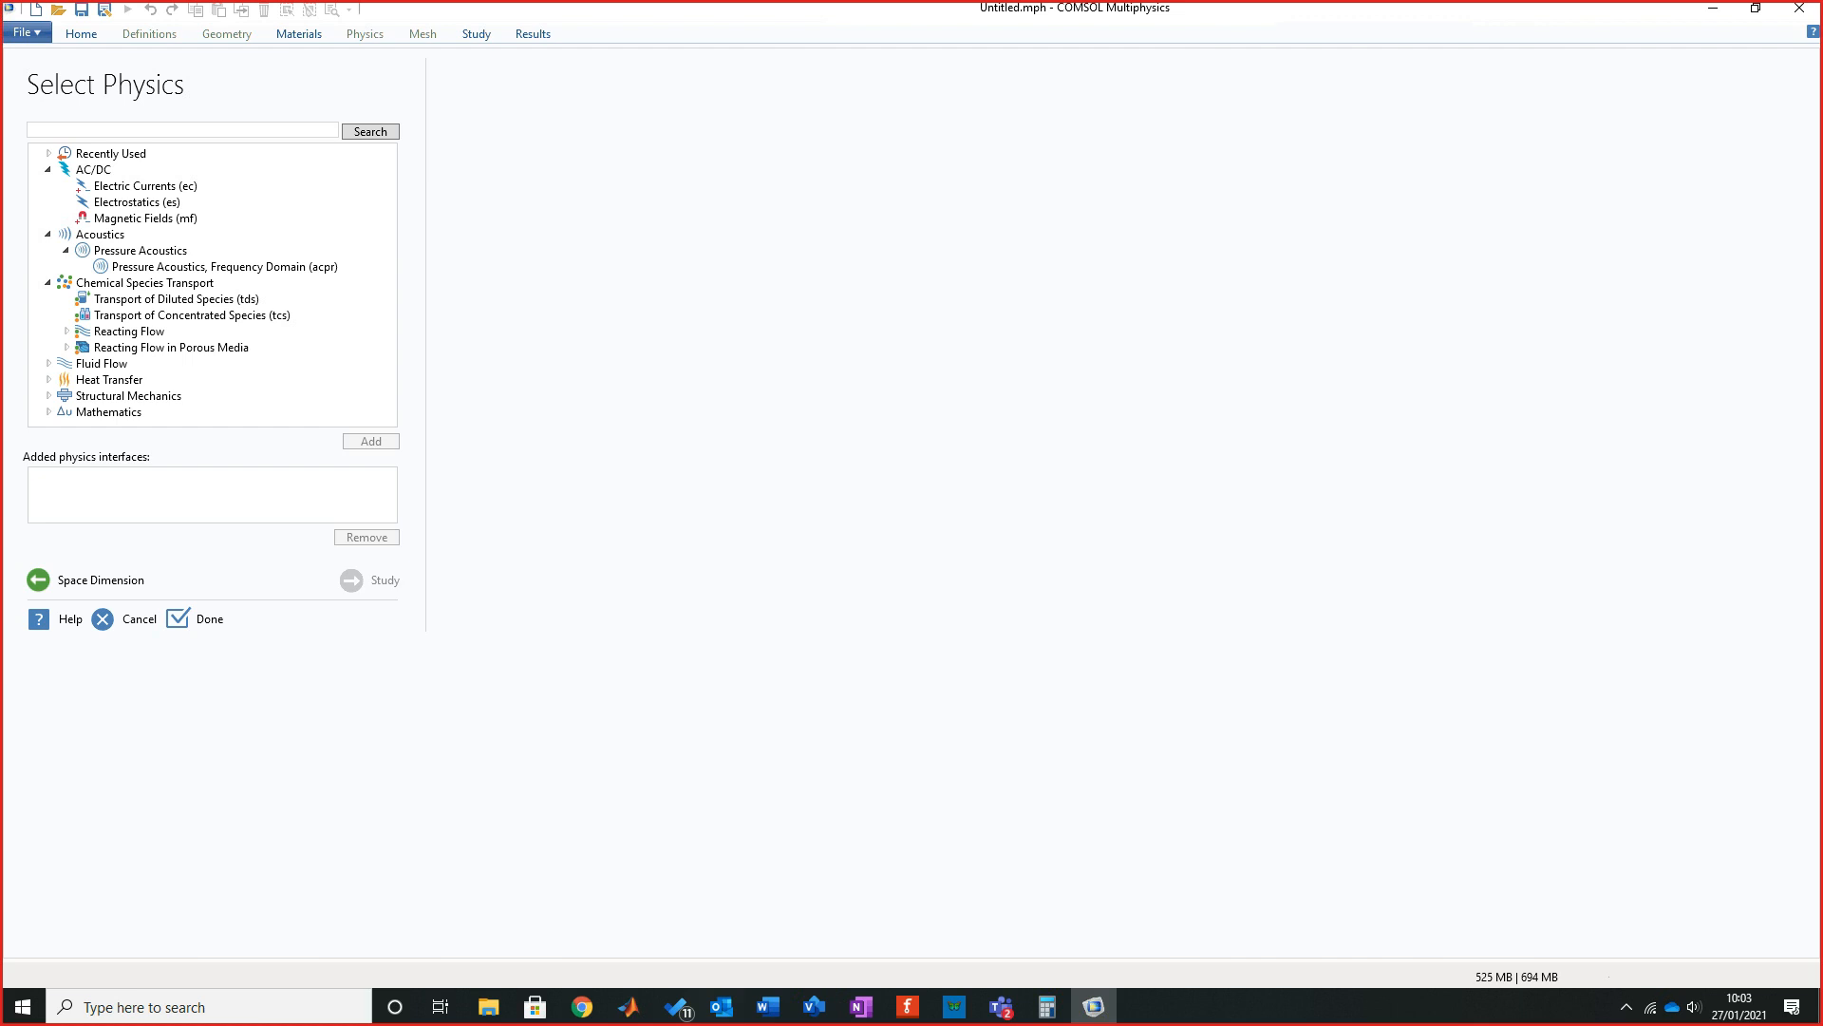
{"action": "left_click", "coordinate": [144, 283]}
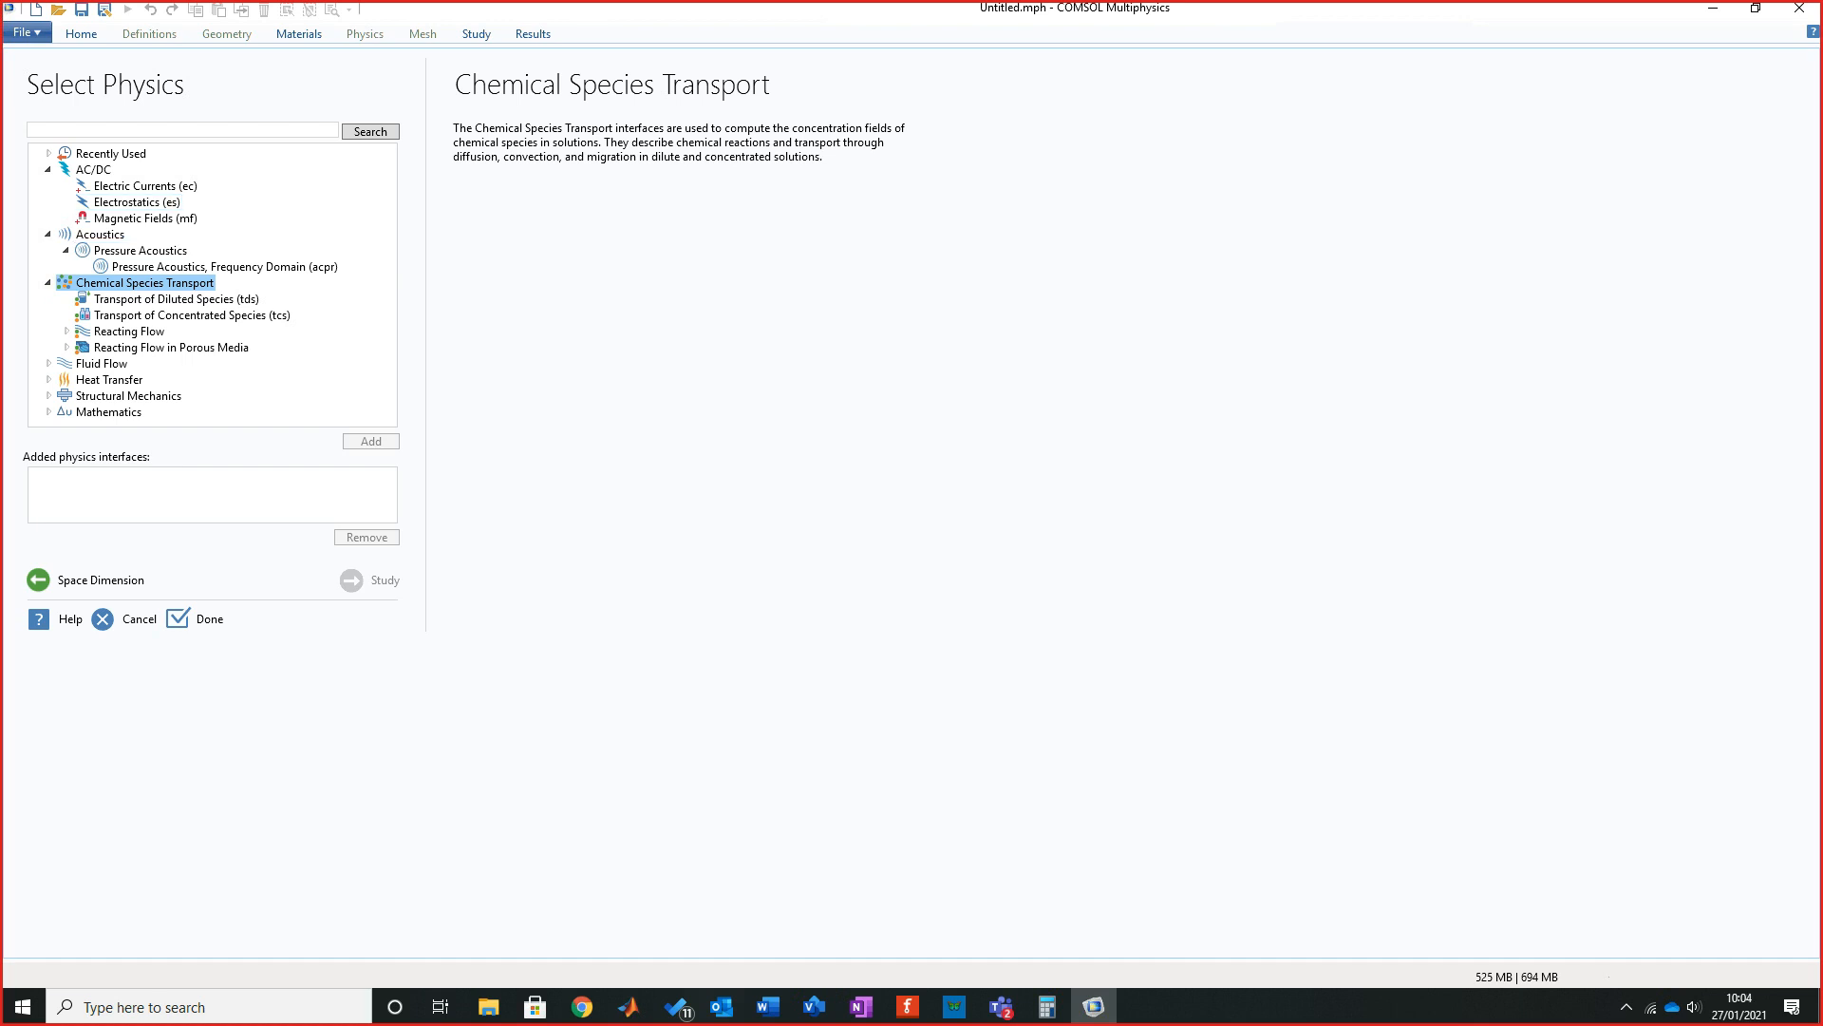
{"action": "left_click", "coordinate": [49, 170]}
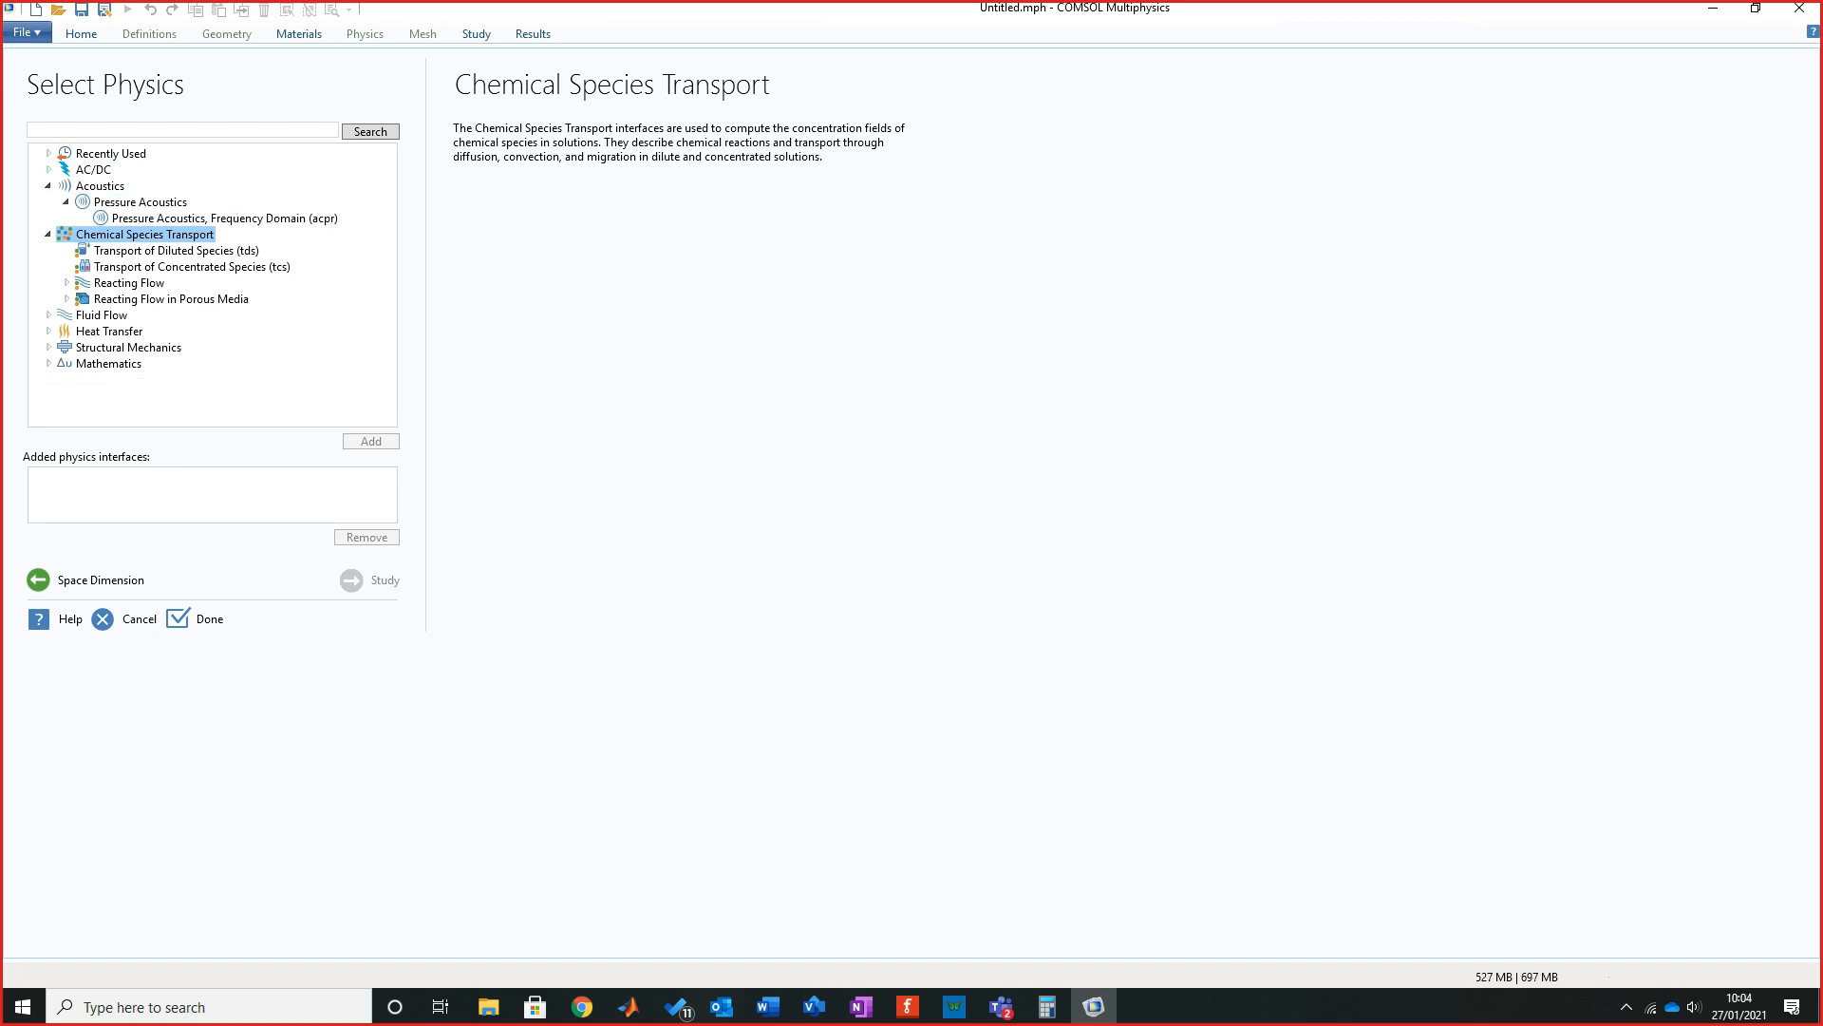
{"action": "left_click", "coordinate": [49, 185]}
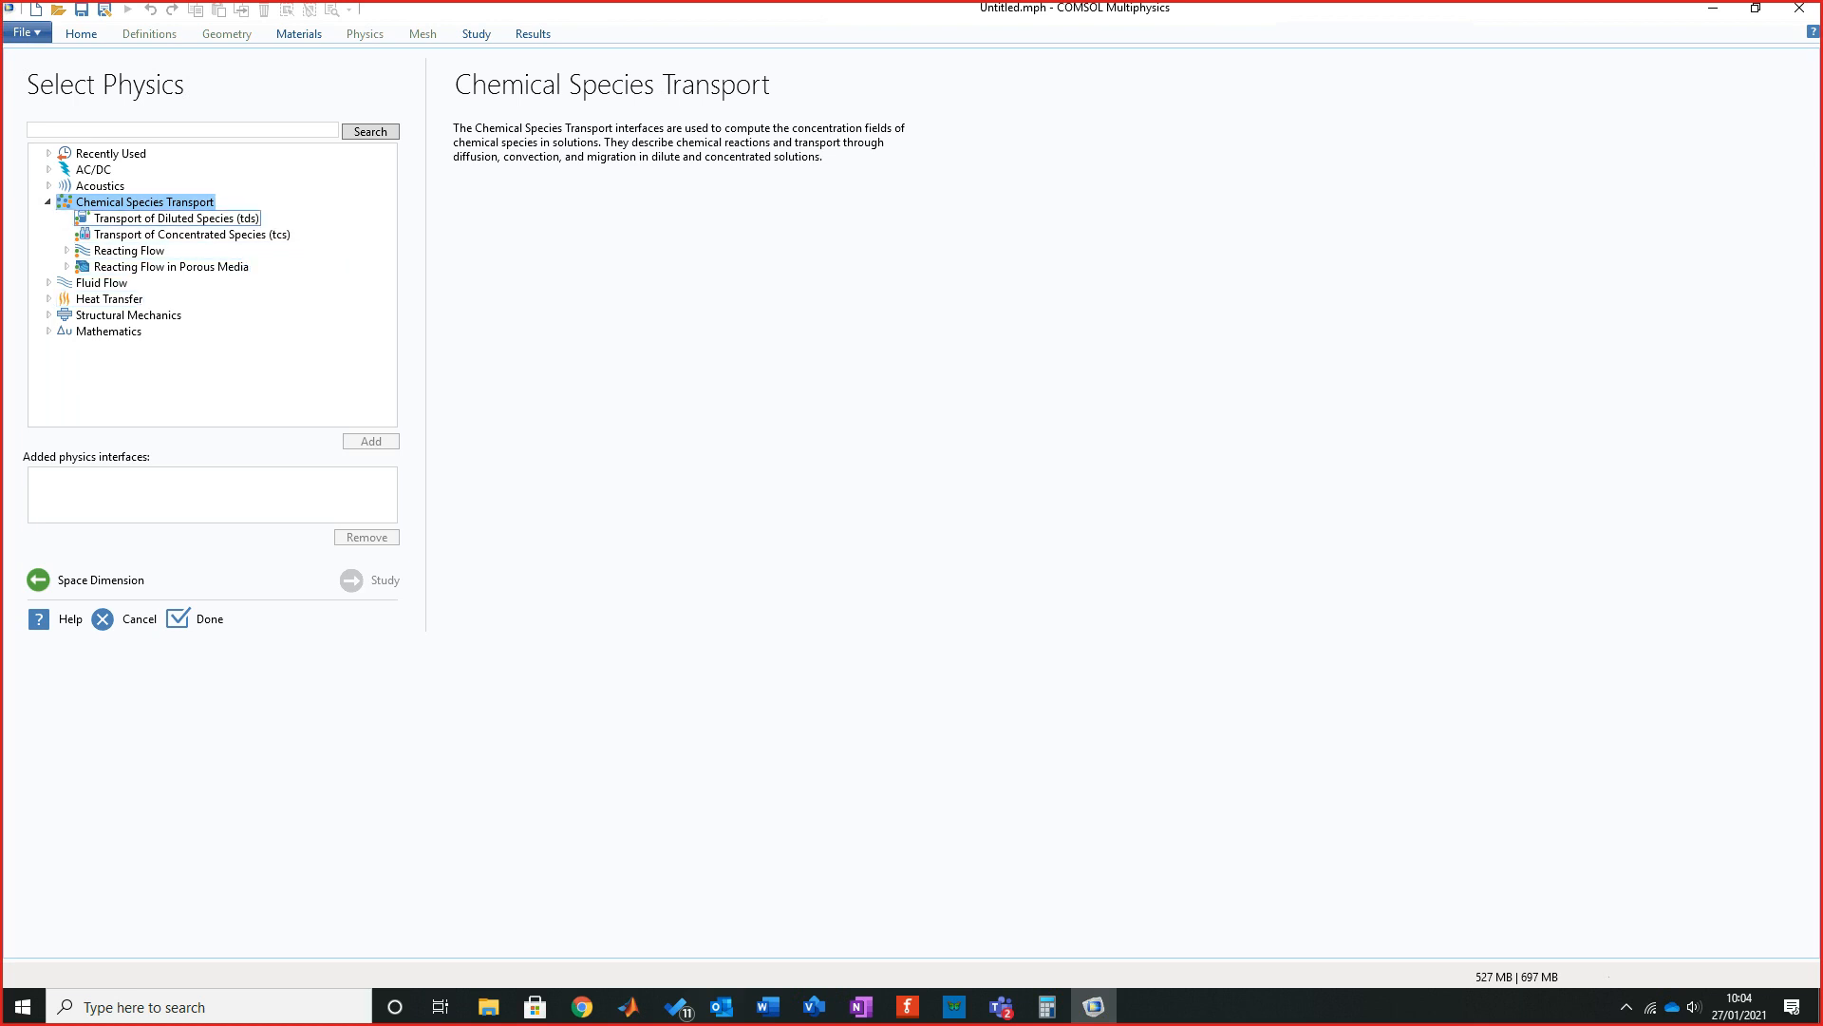
{"action": "left_click", "coordinate": [48, 202]}
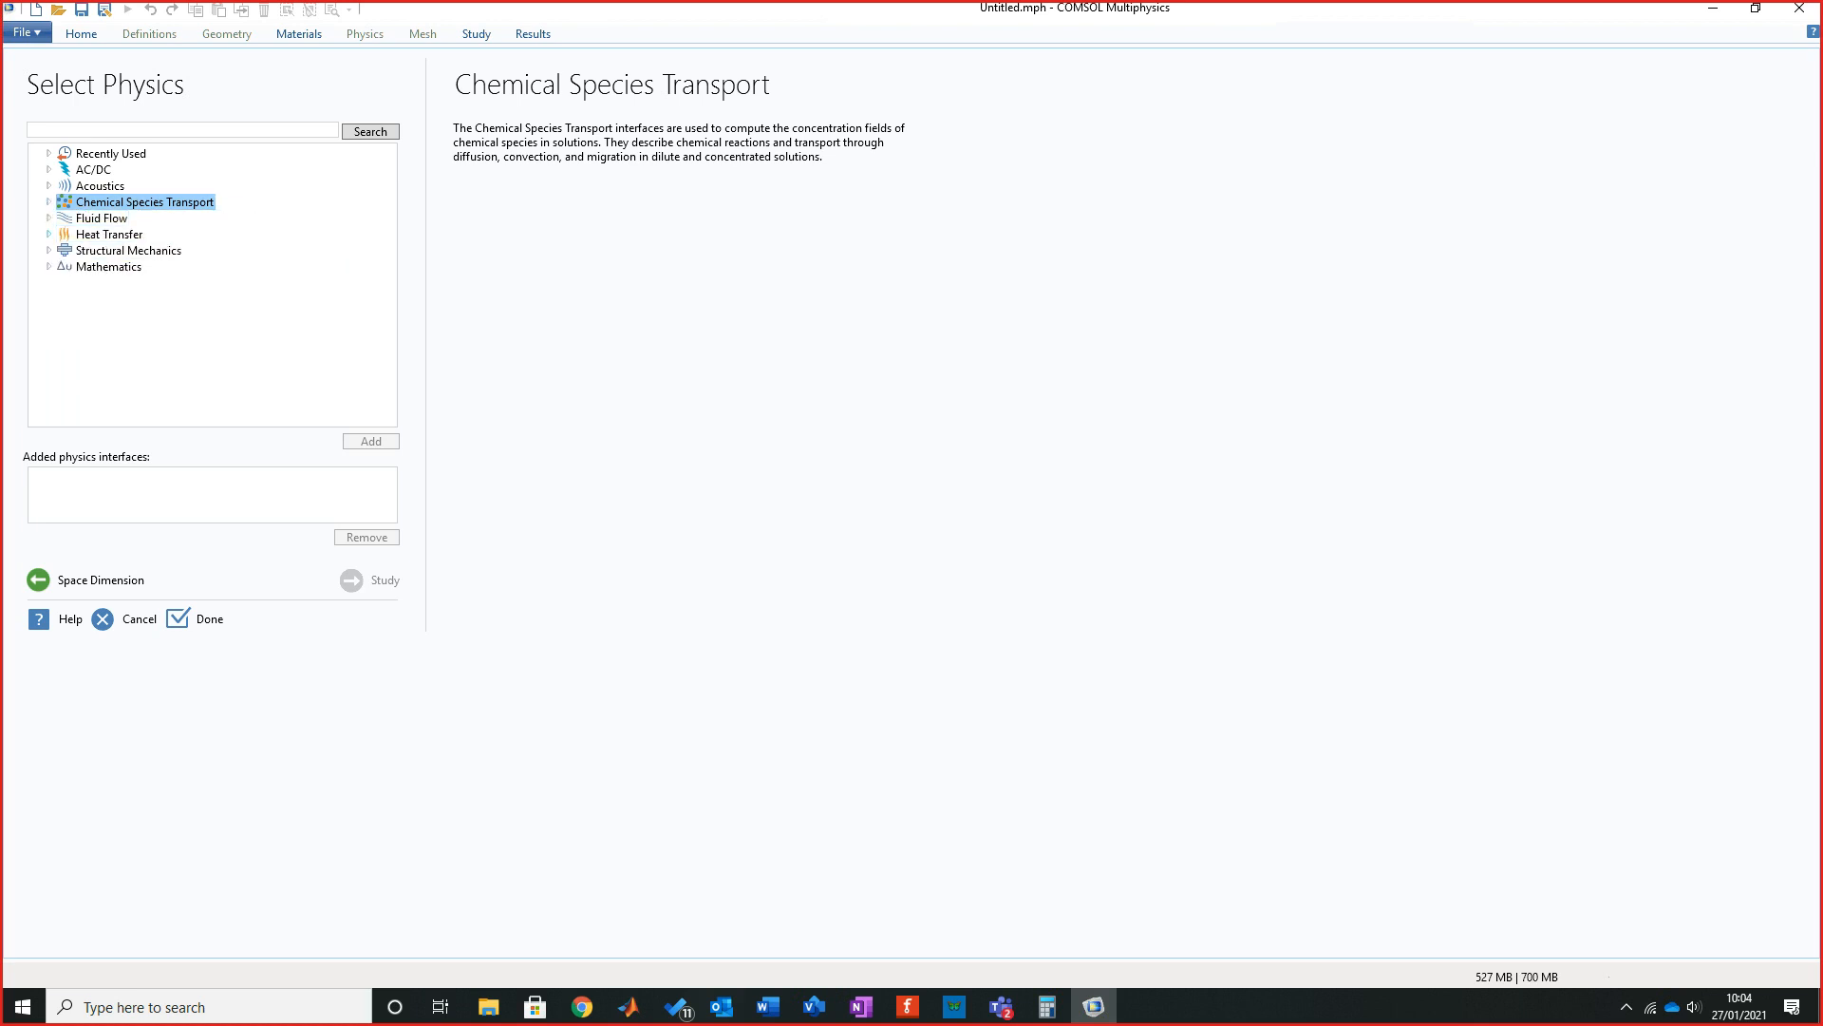
Examine the physics interfaces offered under Fluid Flow, Heat Transfer and Mathematics.
{"action": "left_click", "coordinate": [48, 218]}
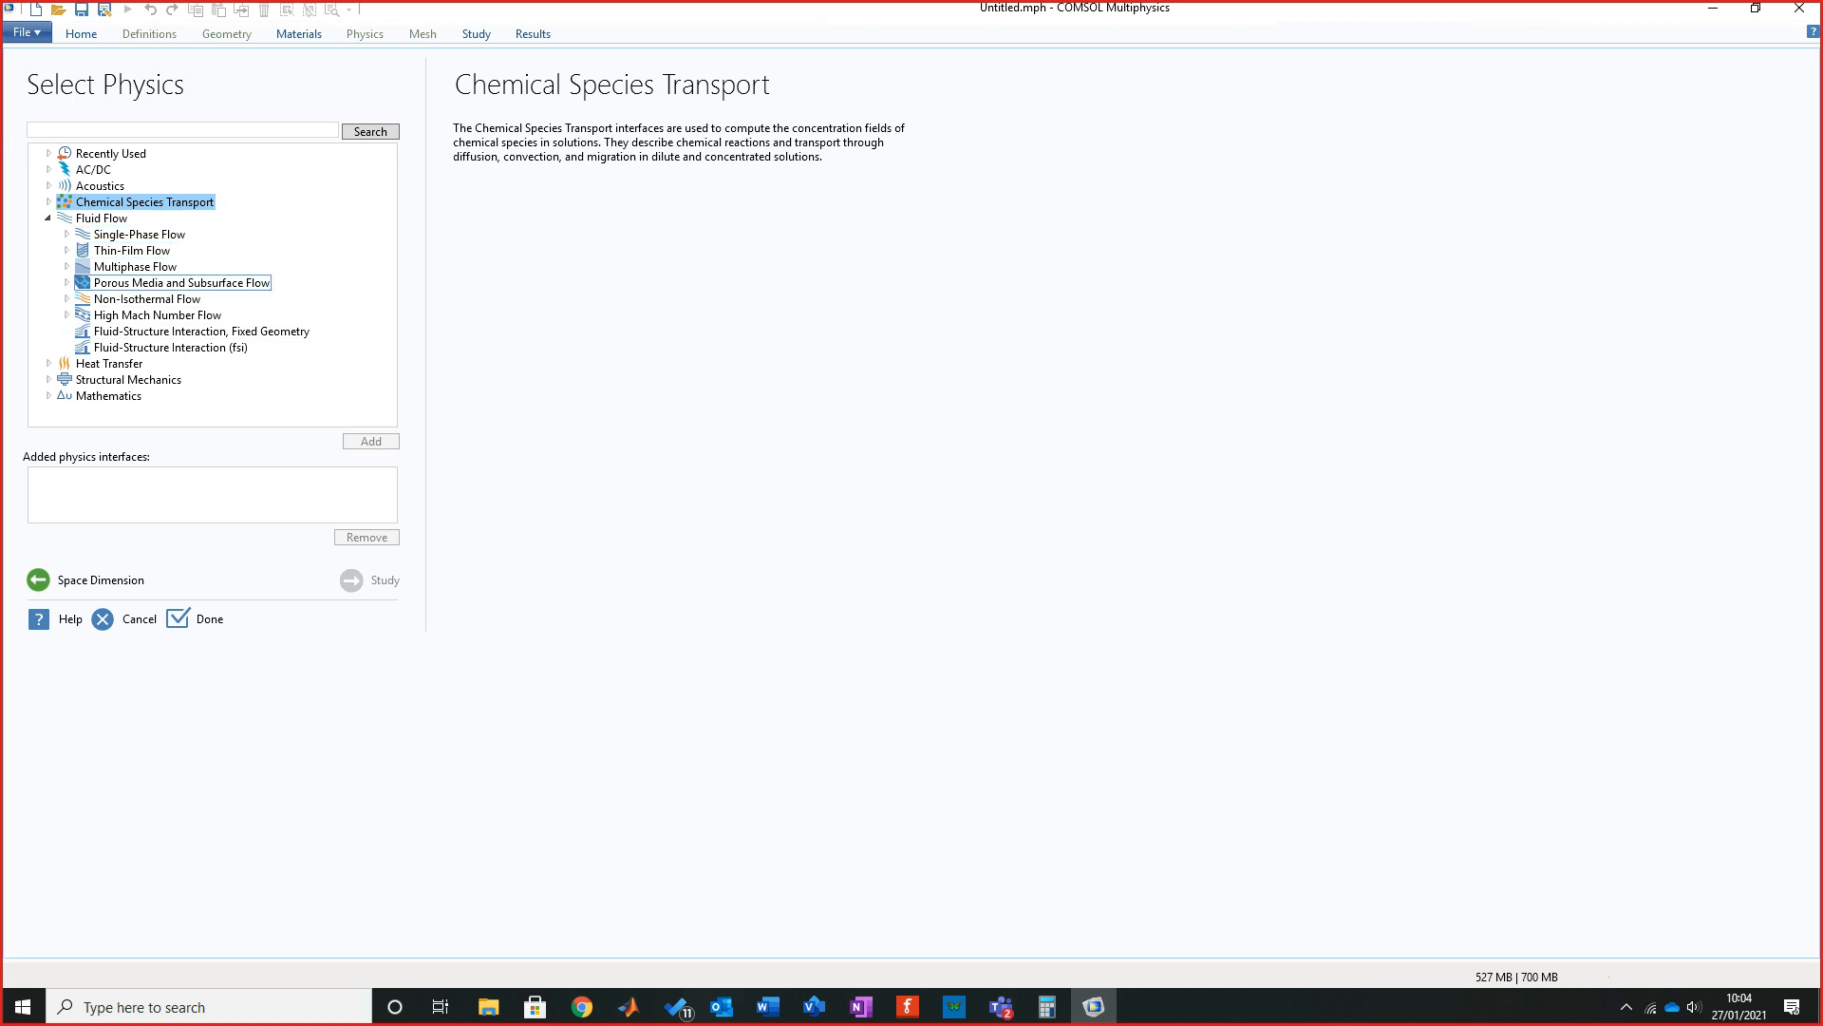
{"action": "left_click", "coordinate": [47, 218]}
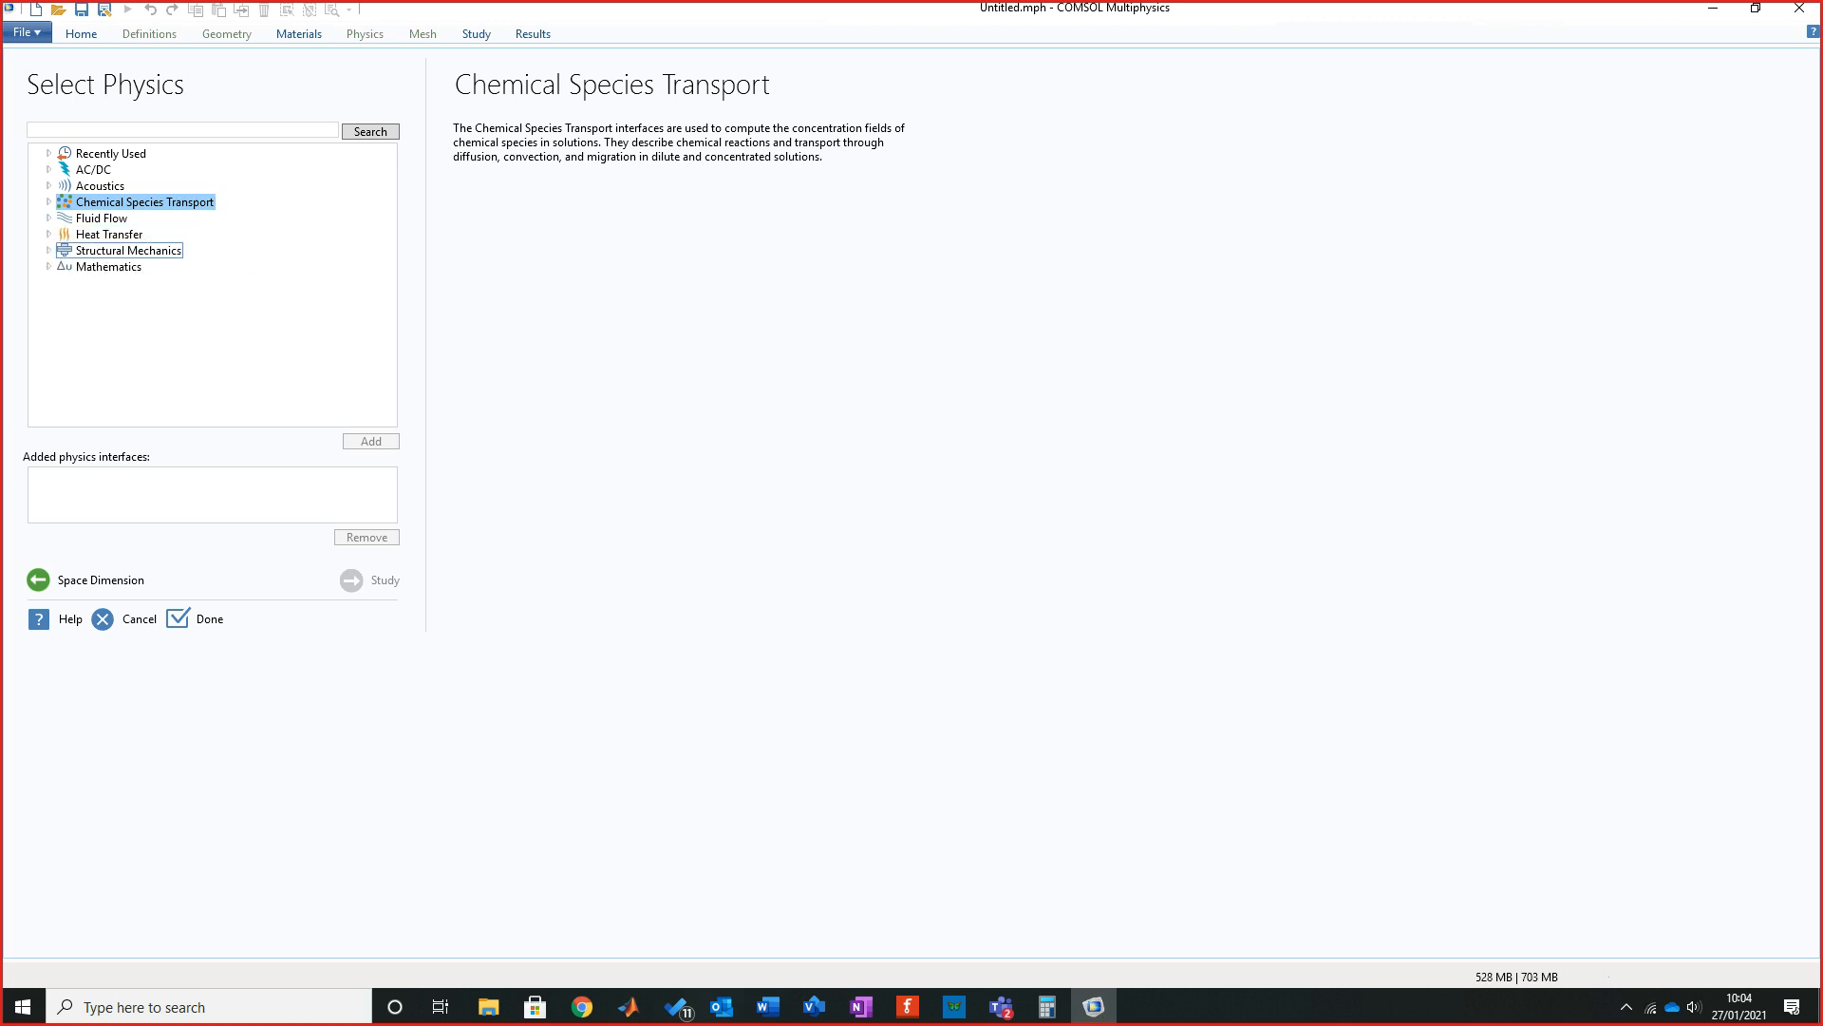
{"action": "left_click", "coordinate": [48, 234]}
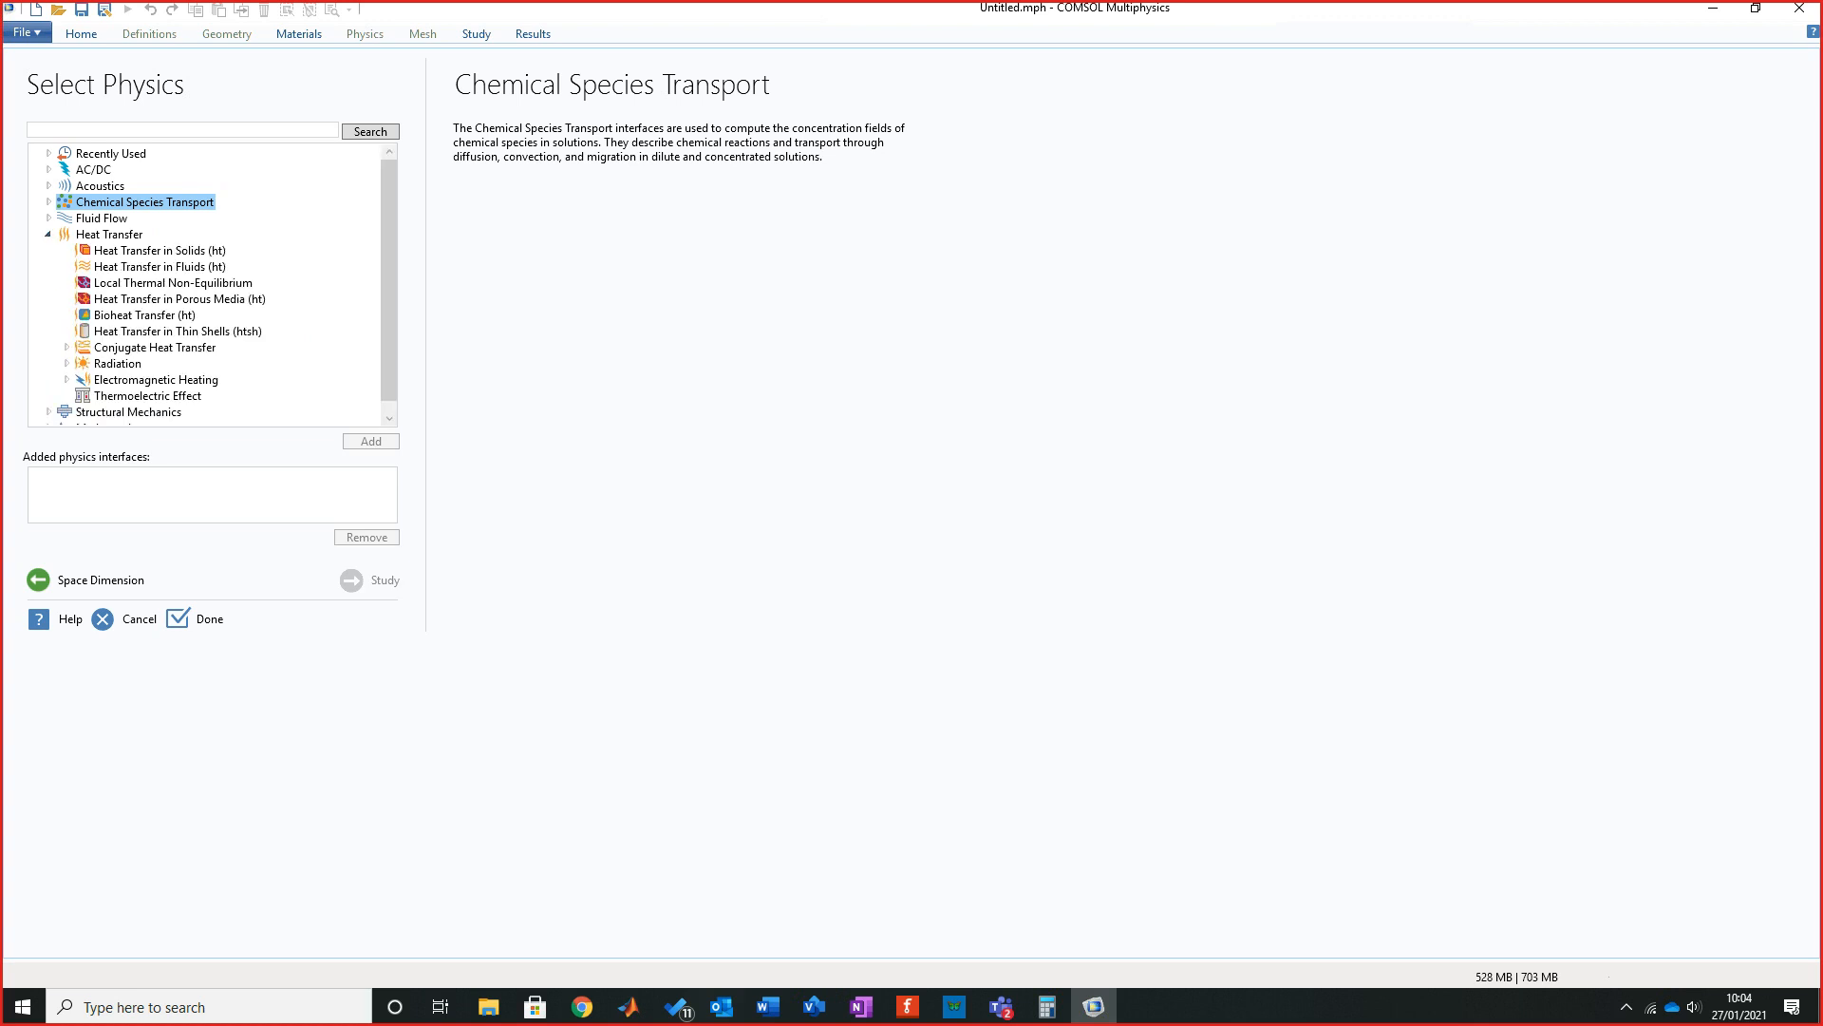
{"action": "scroll", "coordinate": [212, 285], "scroll_direction": "down", "scroll_amount": 1}
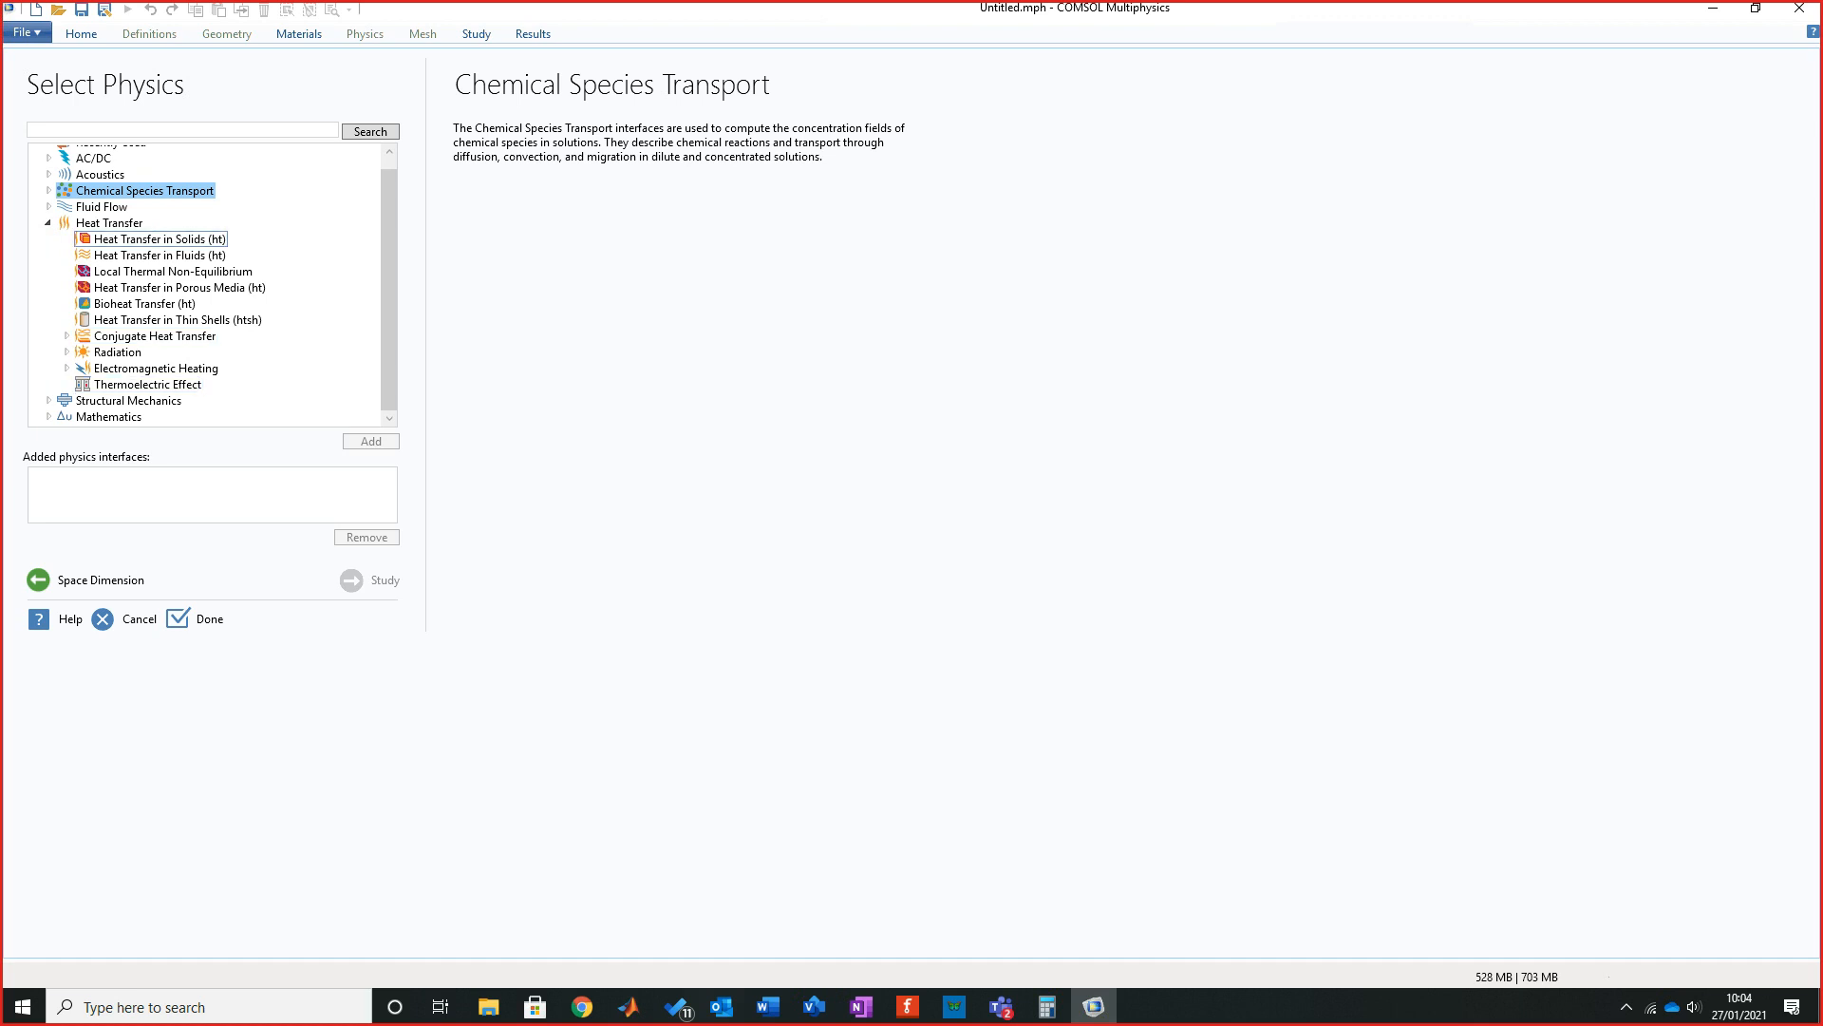
{"action": "left_click", "coordinate": [47, 223]}
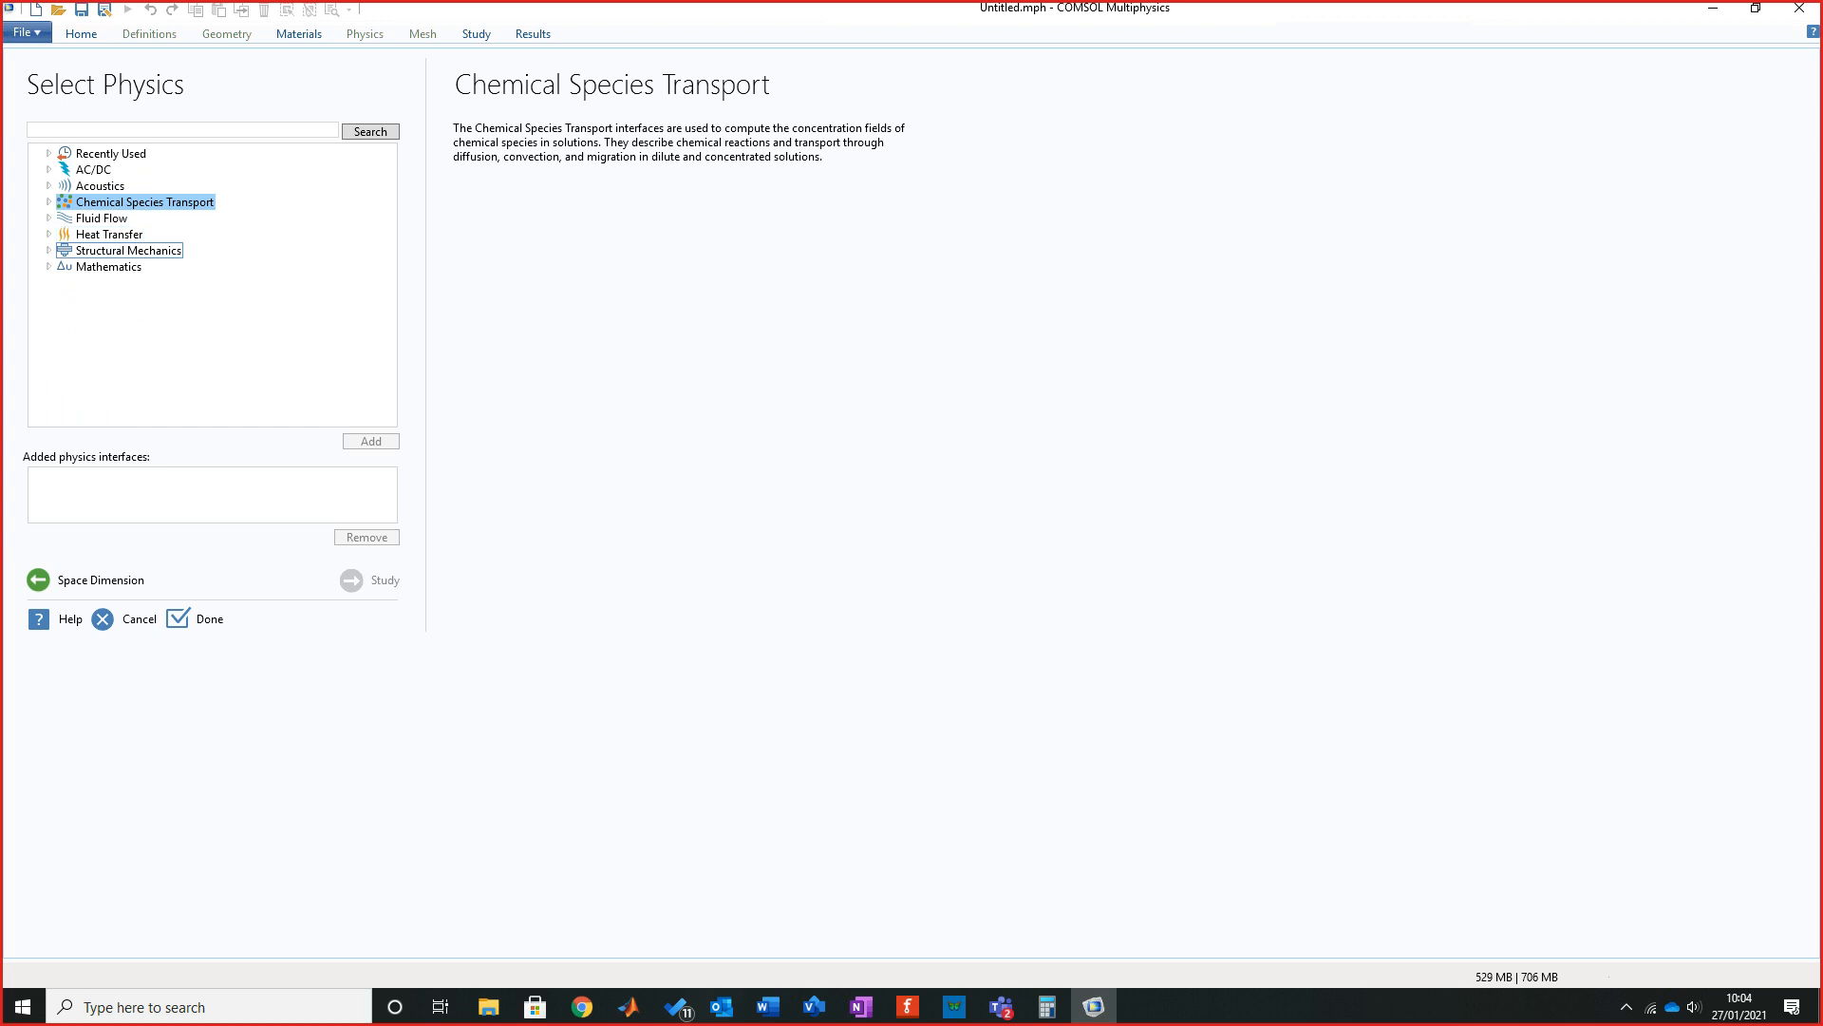
{"action": "left_click", "coordinate": [48, 267]}
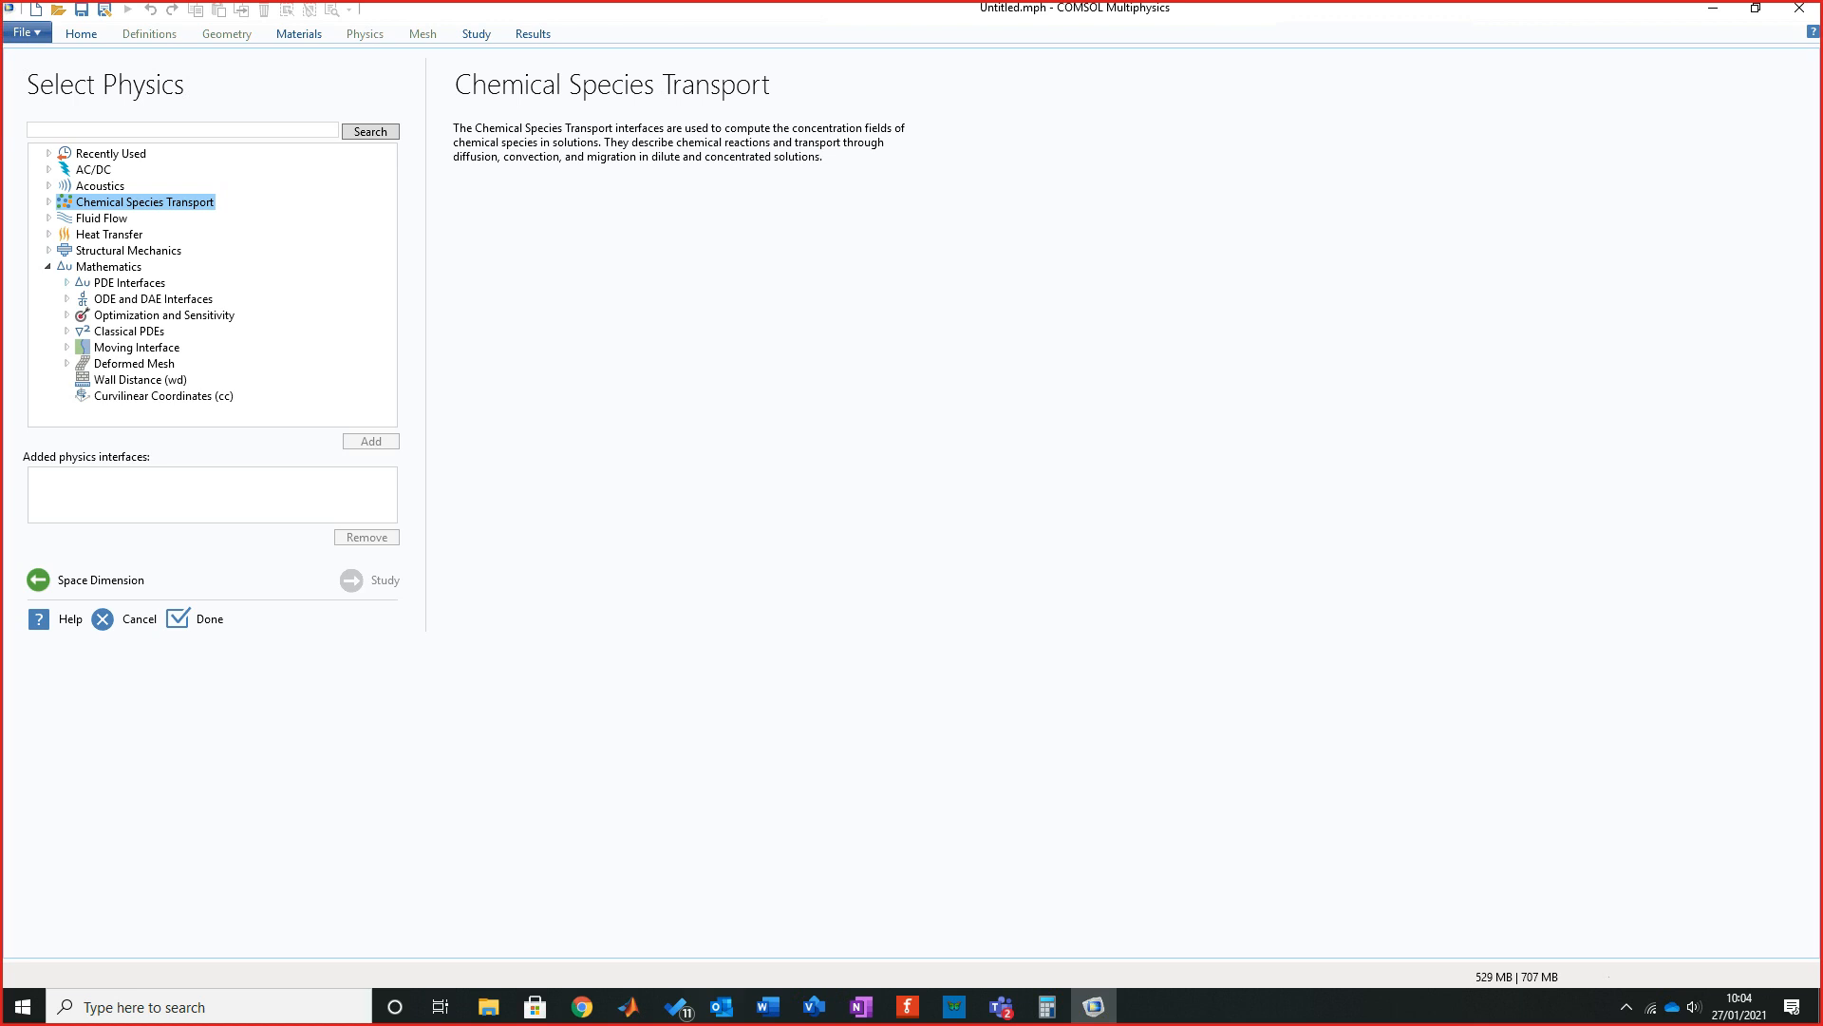
{"action": "left_click", "coordinate": [49, 267]}
{"action": "left_click", "coordinate": [183, 130]}
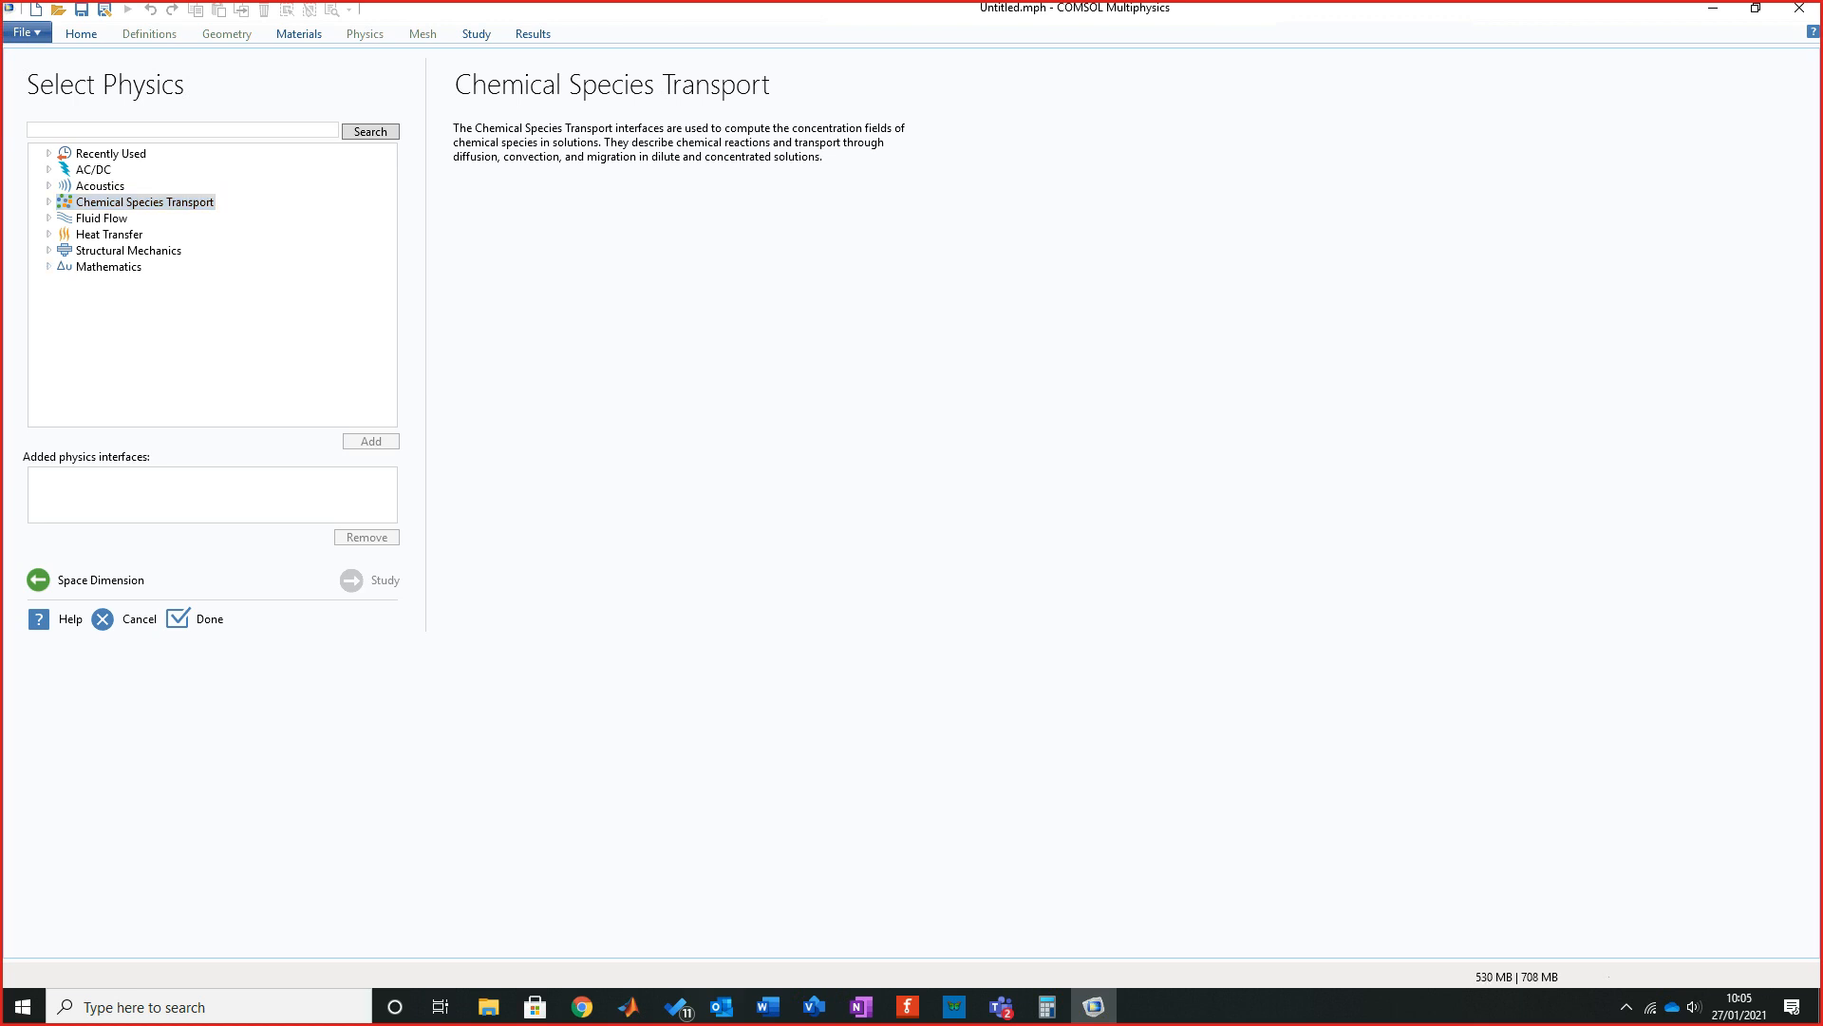
Add the Truss (truss) interface from Structural Mechanics to the model.
{"action": "left_click", "coordinate": [49, 251]}
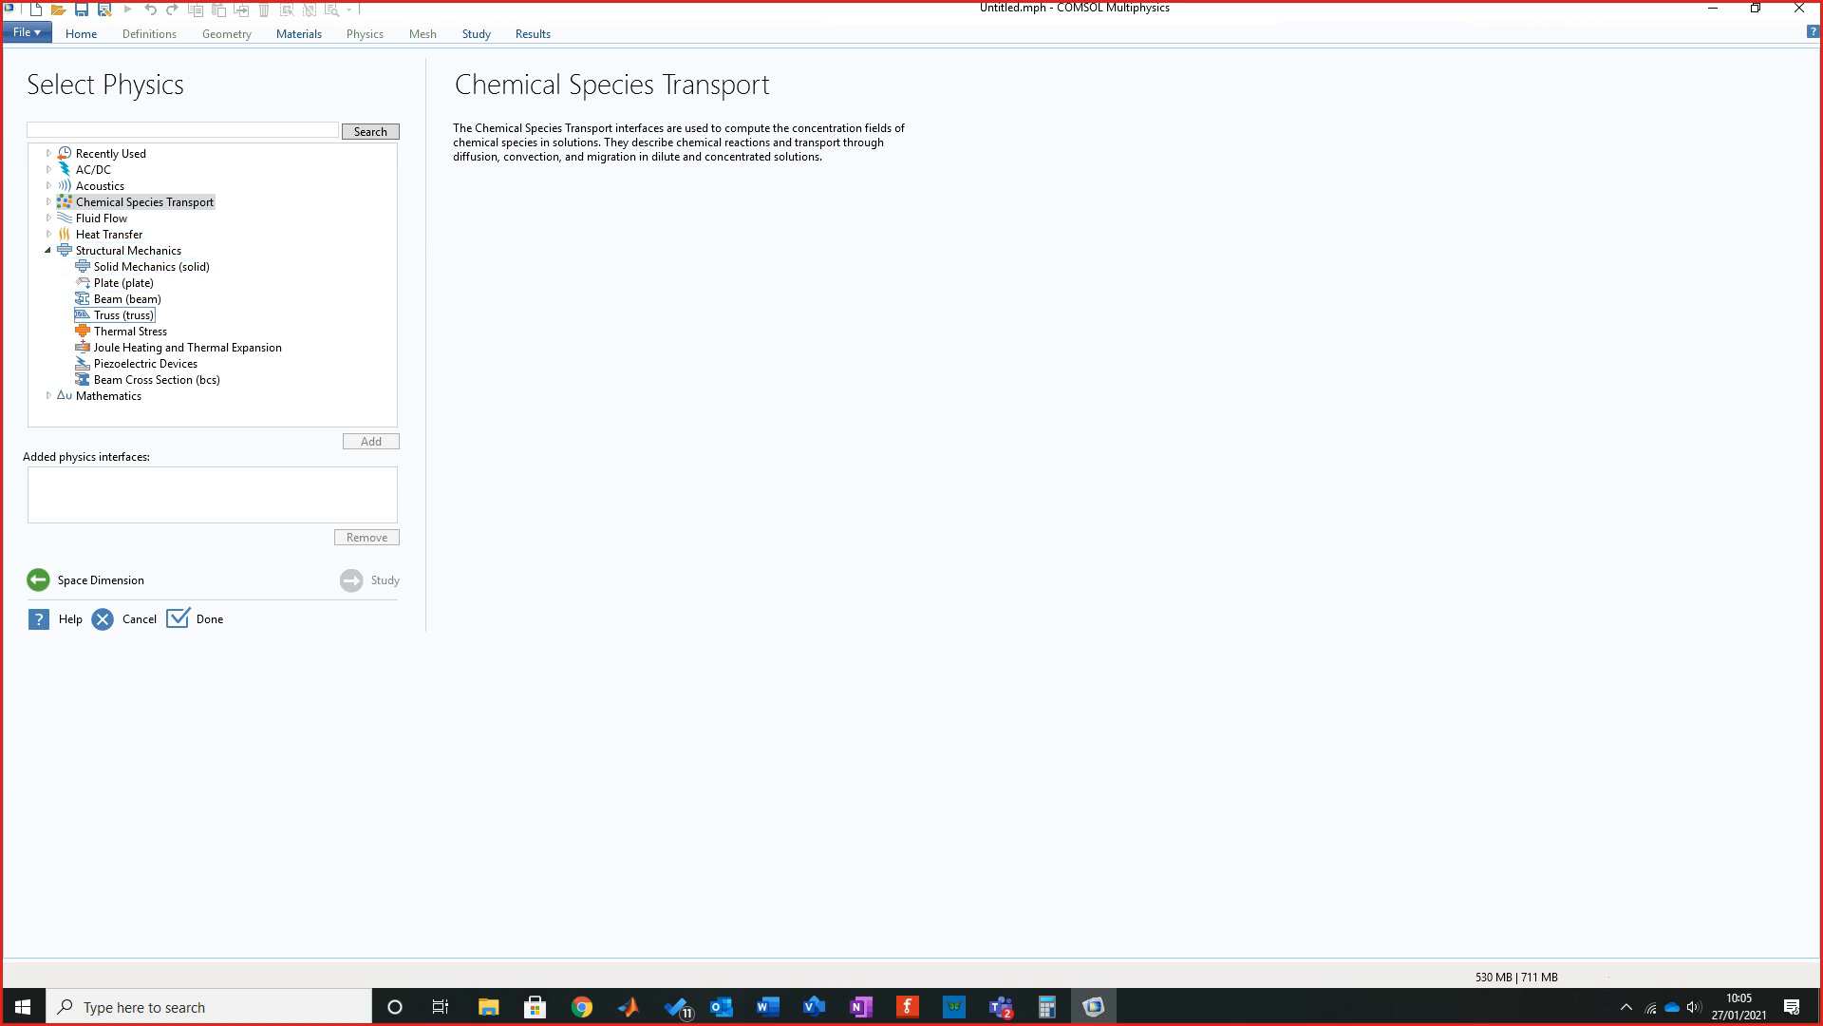
{"action": "left_click", "coordinate": [124, 315]}
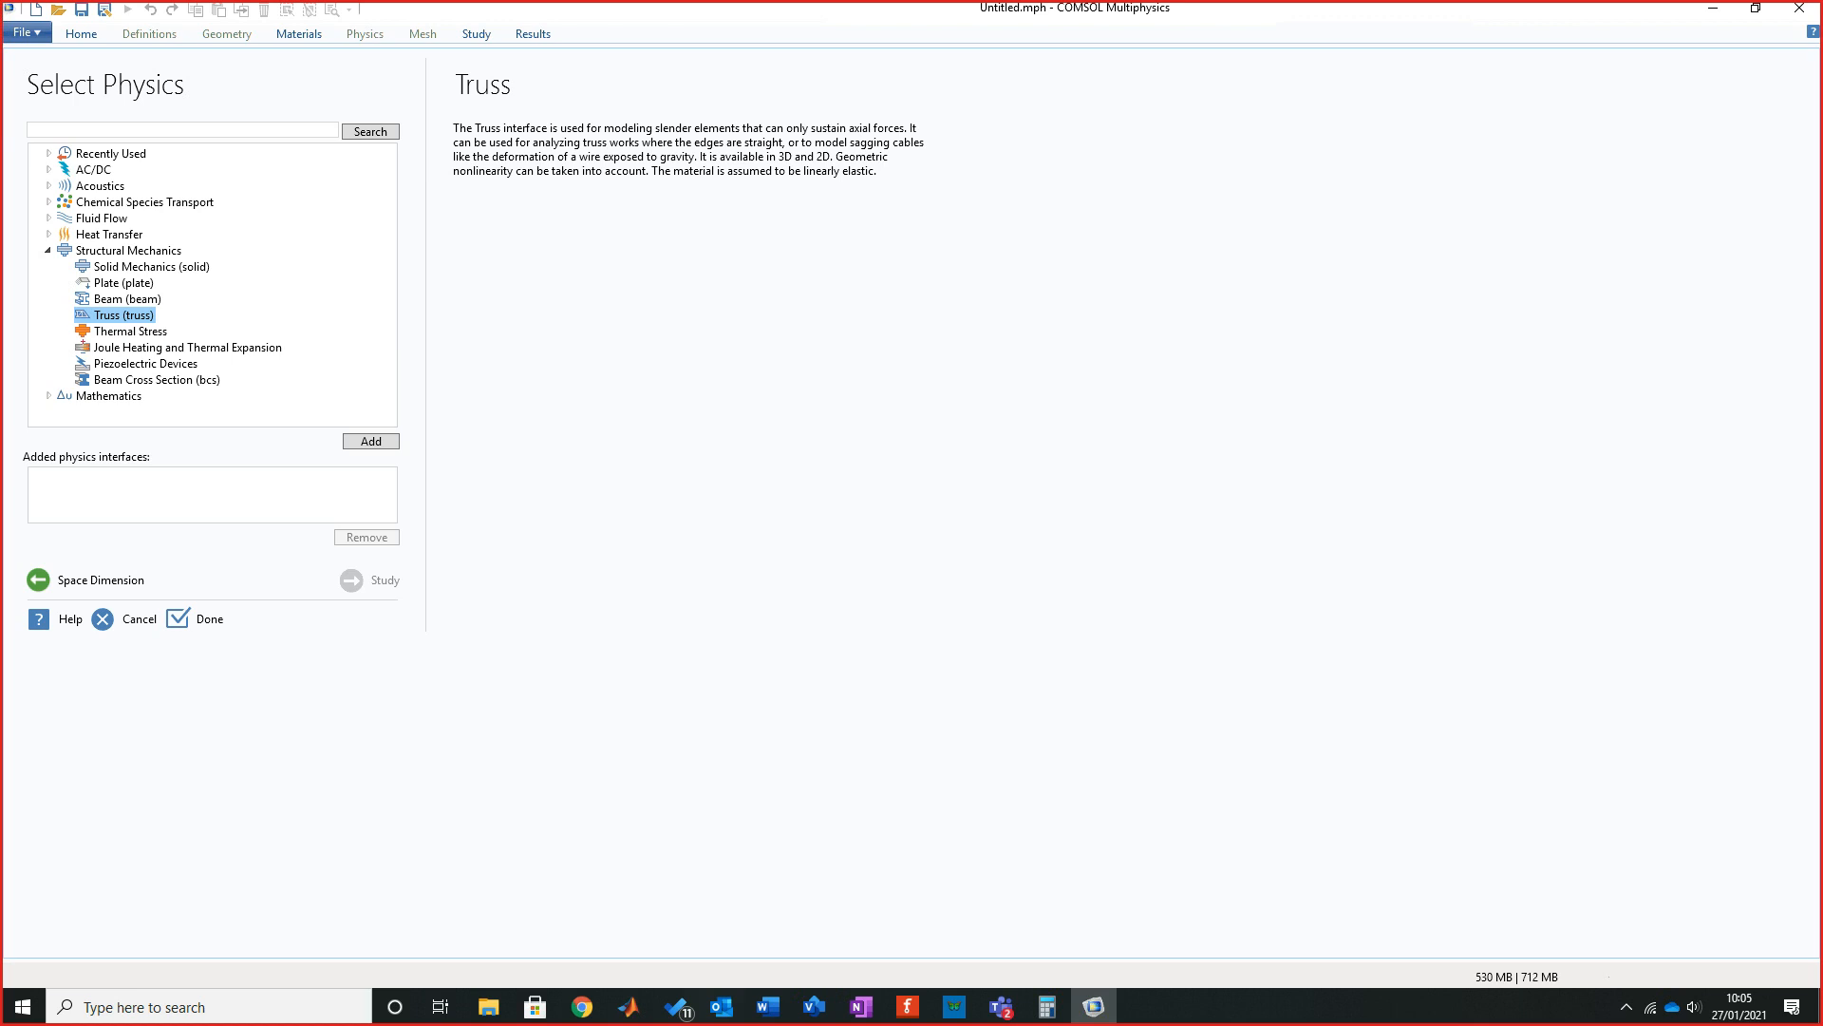
{"action": "left_click", "coordinate": [371, 442]}
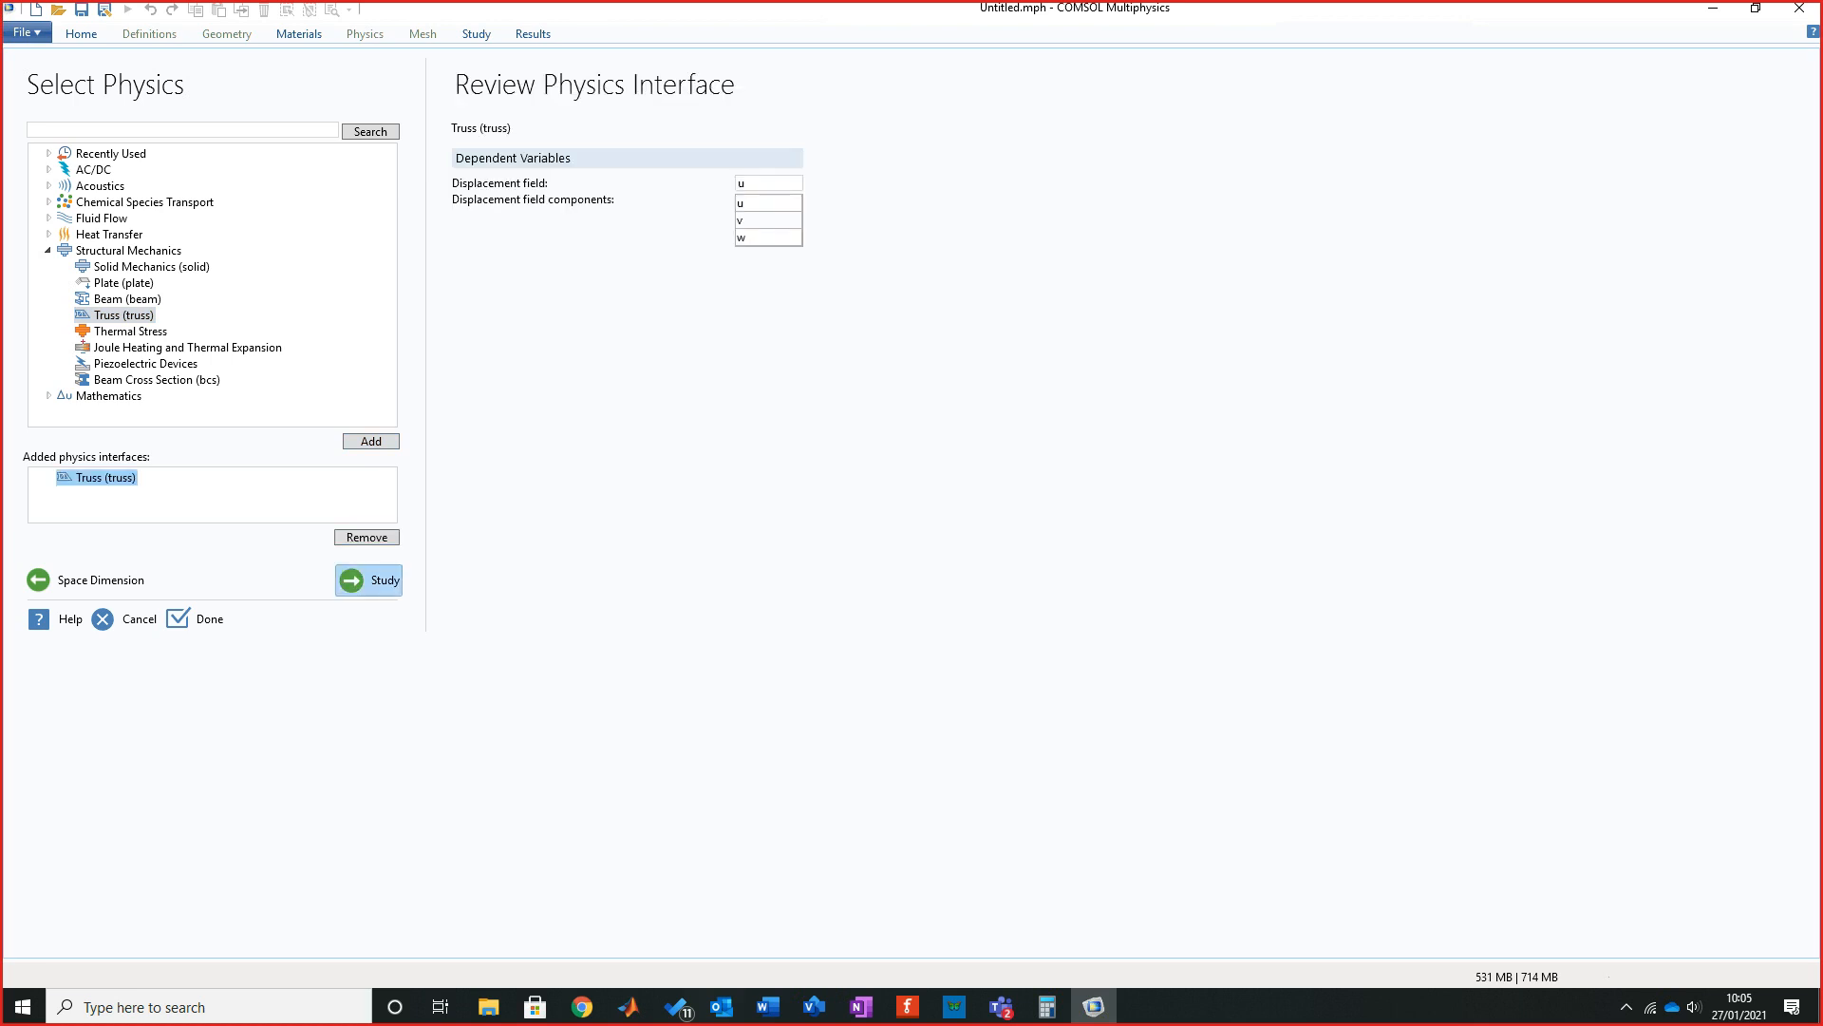
Choose the preset Stationary study for the Truss physics and finish the Model Wizard.
{"action": "left_click", "coordinate": [371, 579]}
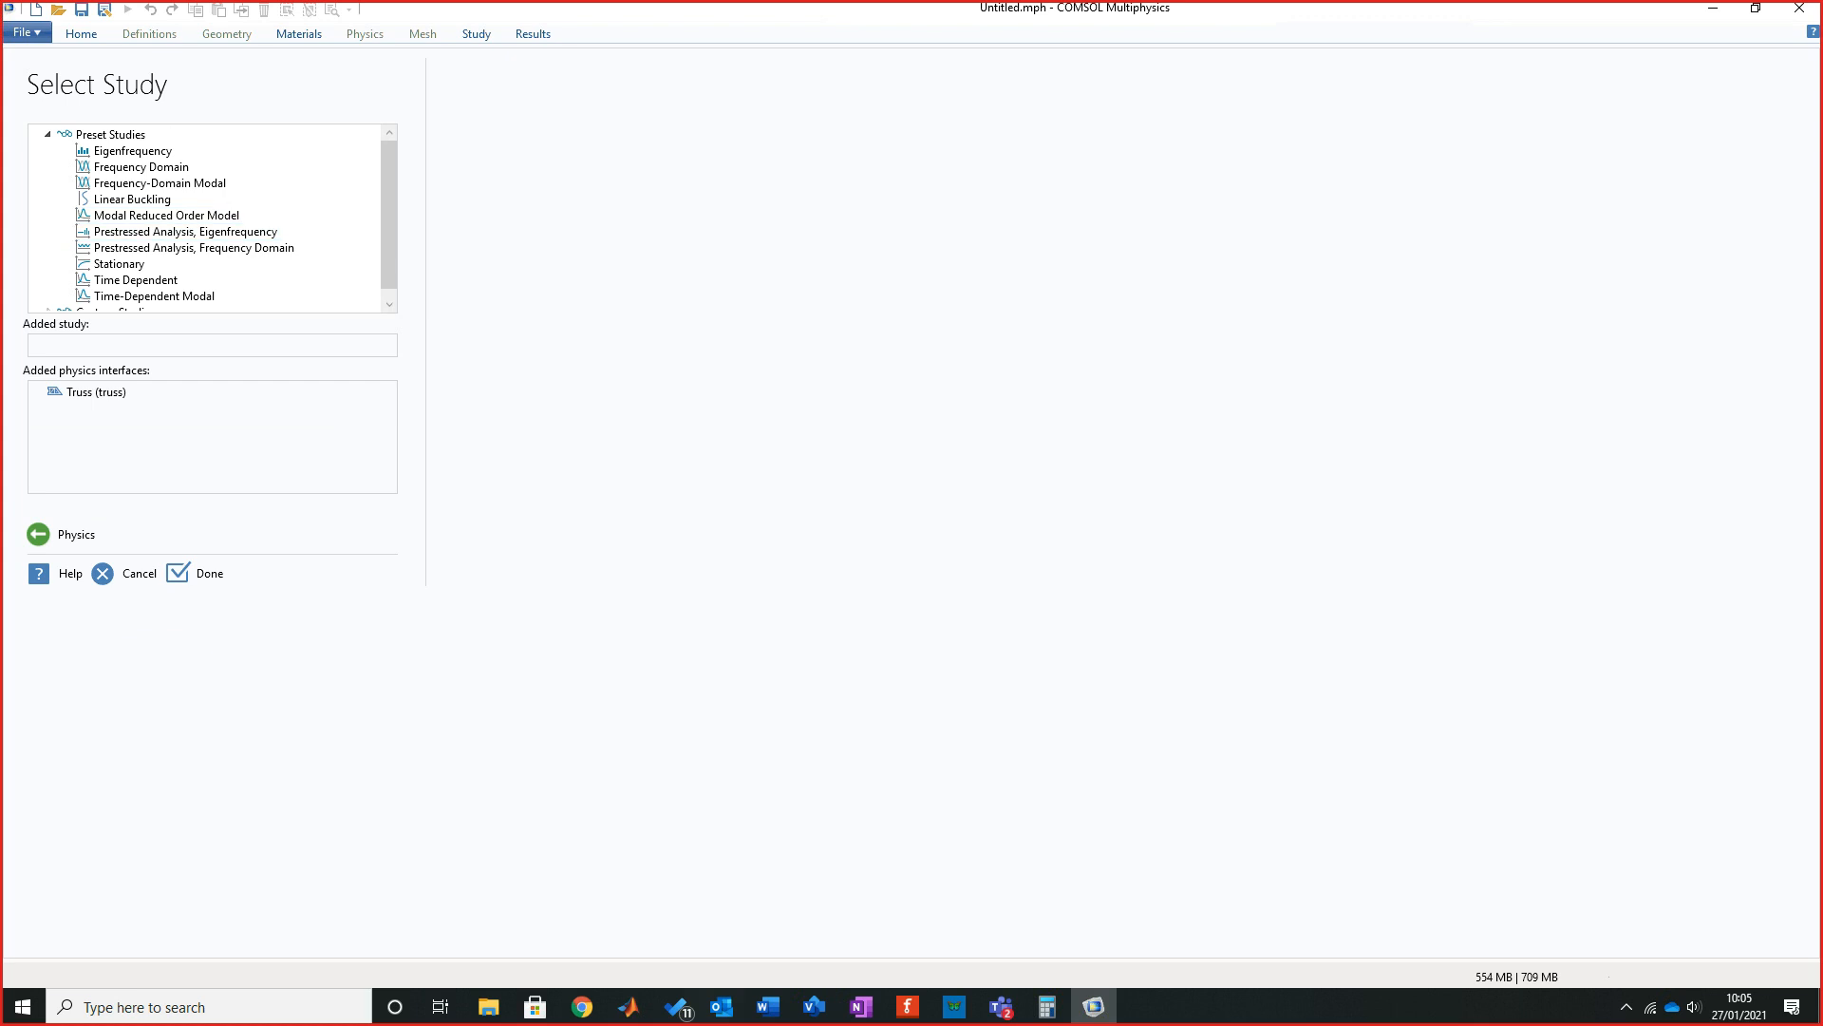
{"action": "scroll", "coordinate": [209, 218], "scroll_direction": "down", "scroll_amount": 1}
{"action": "scroll", "coordinate": [209, 219], "scroll_direction": "up", "scroll_amount": 1}
{"action": "left_click", "coordinate": [119, 263]}
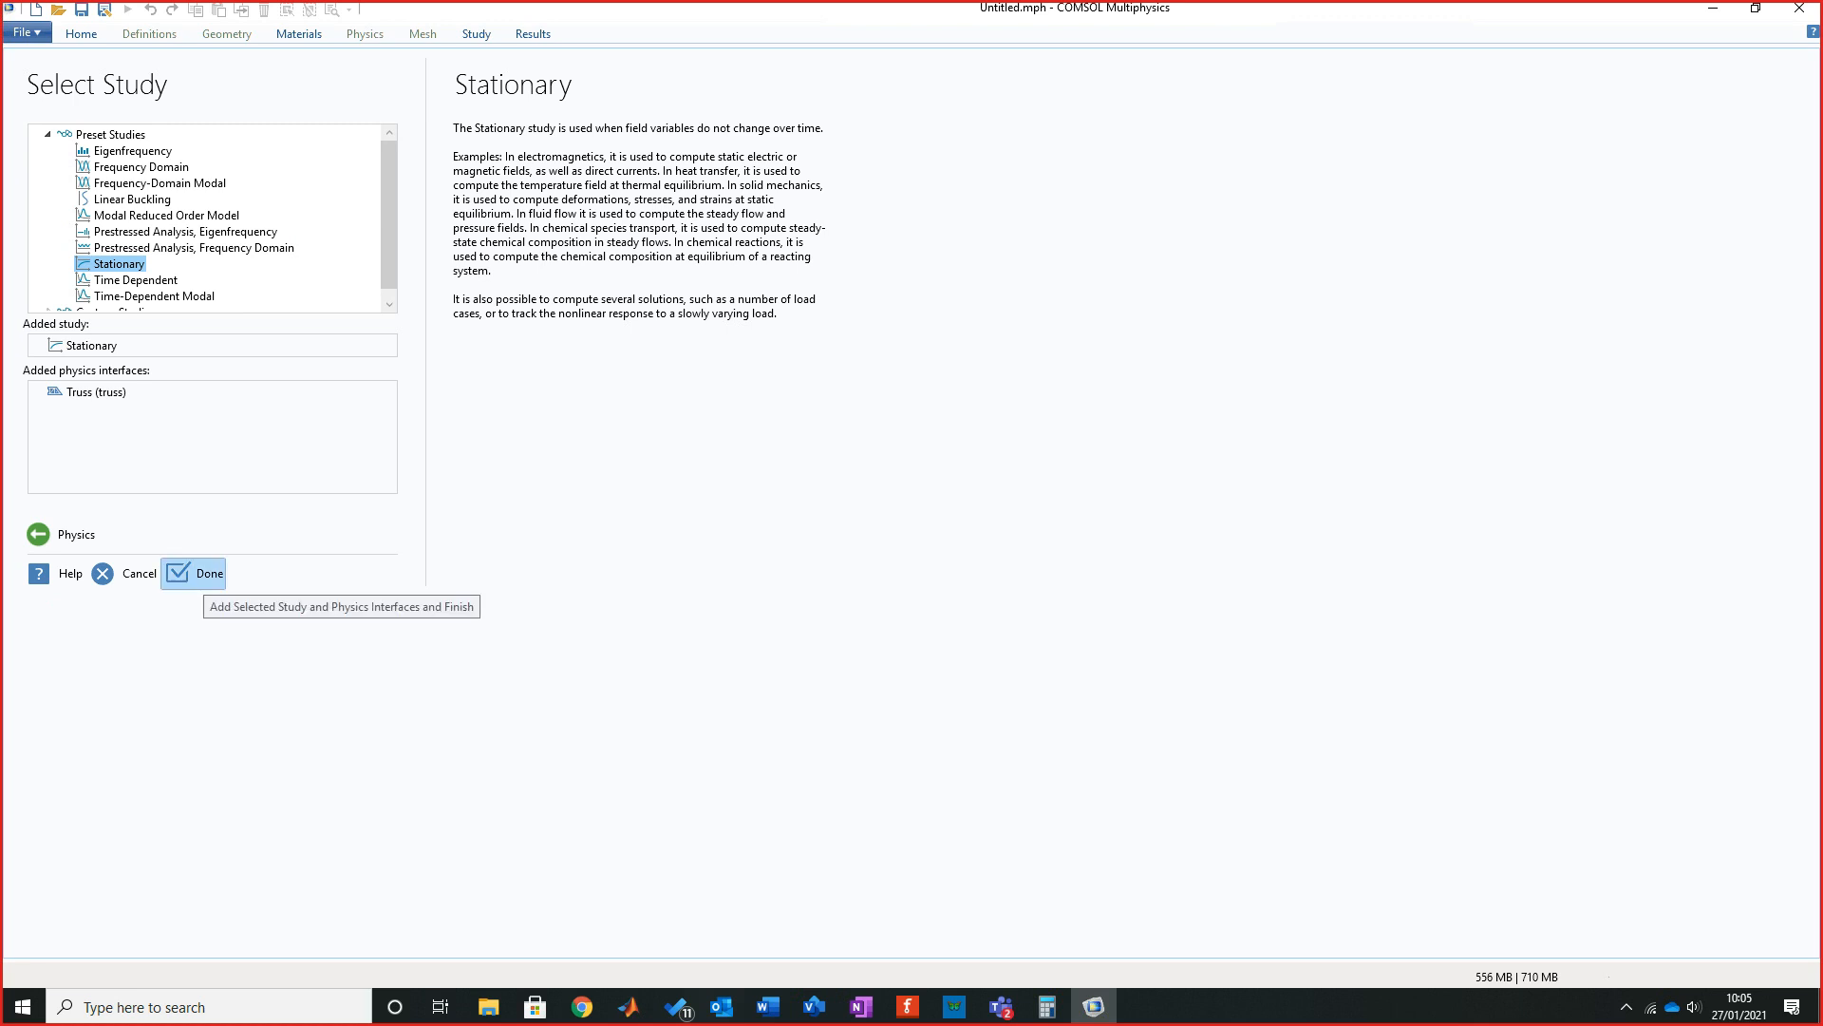
{"action": "left_click", "coordinate": [195, 573]}
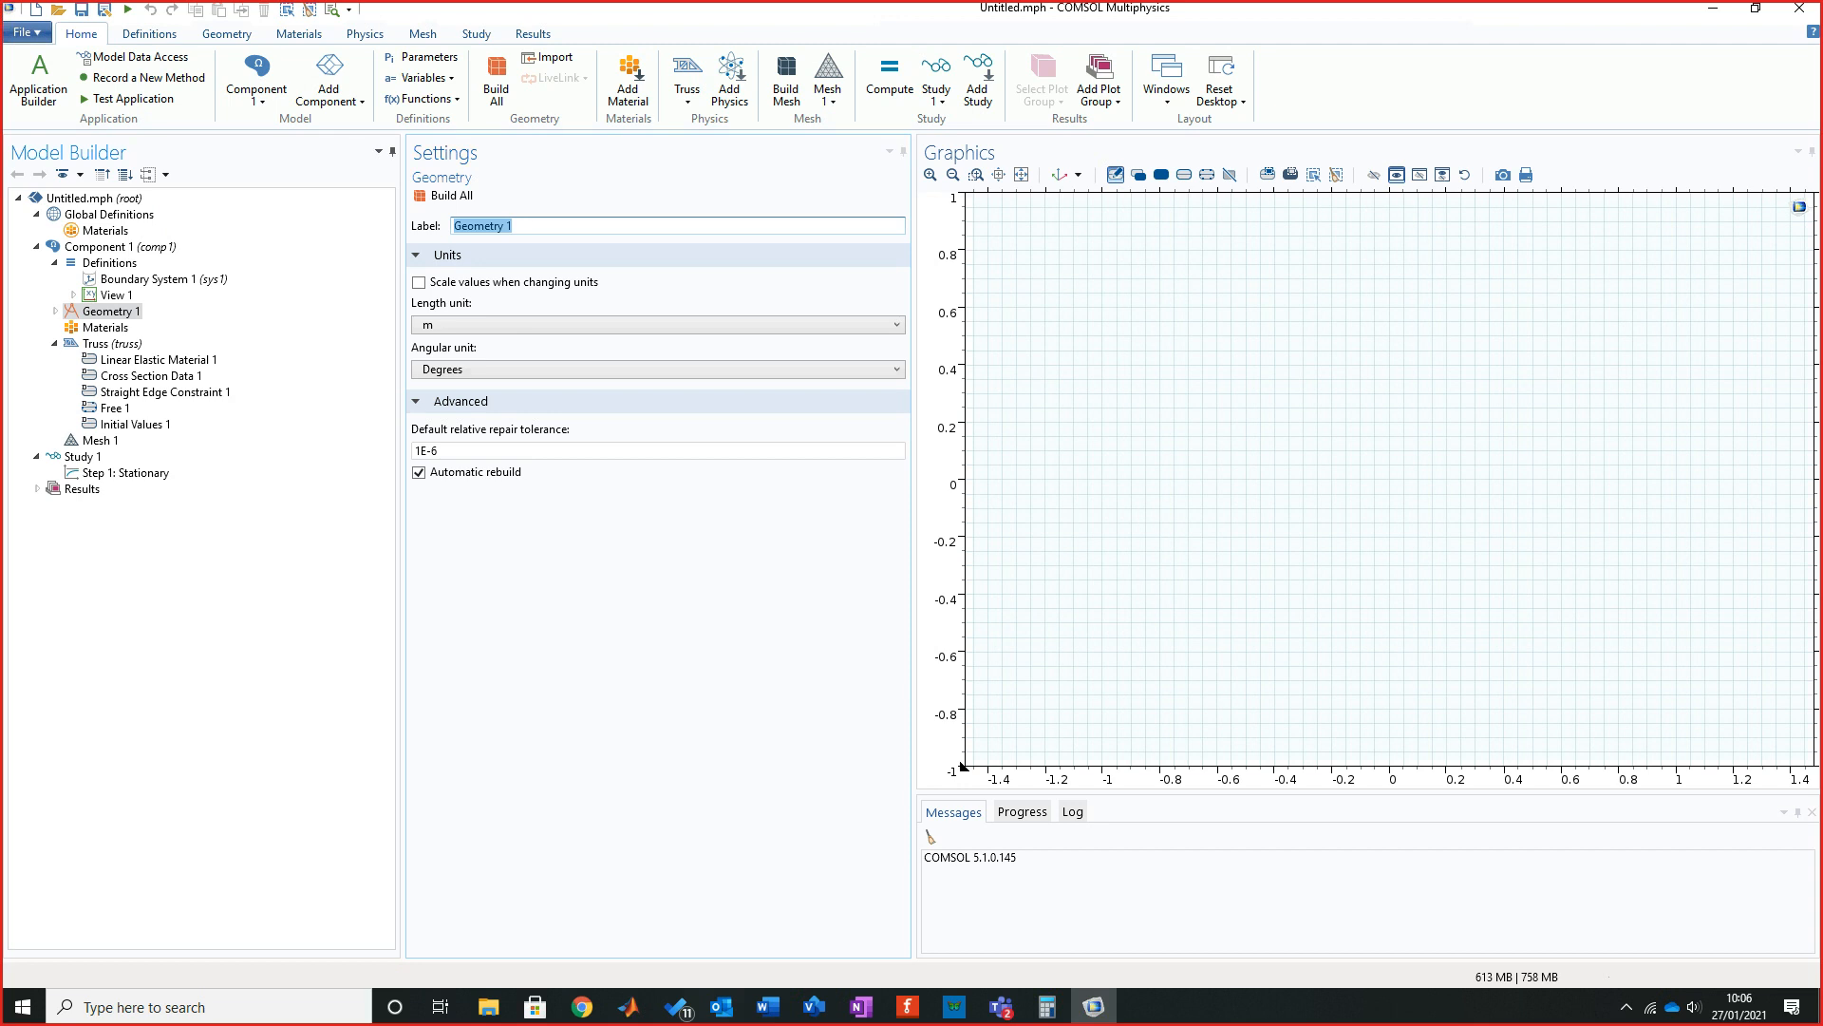
Examine the settings of Global Definitions and Component 1 in the model tree.
{"action": "left_click", "coordinate": [108, 215]}
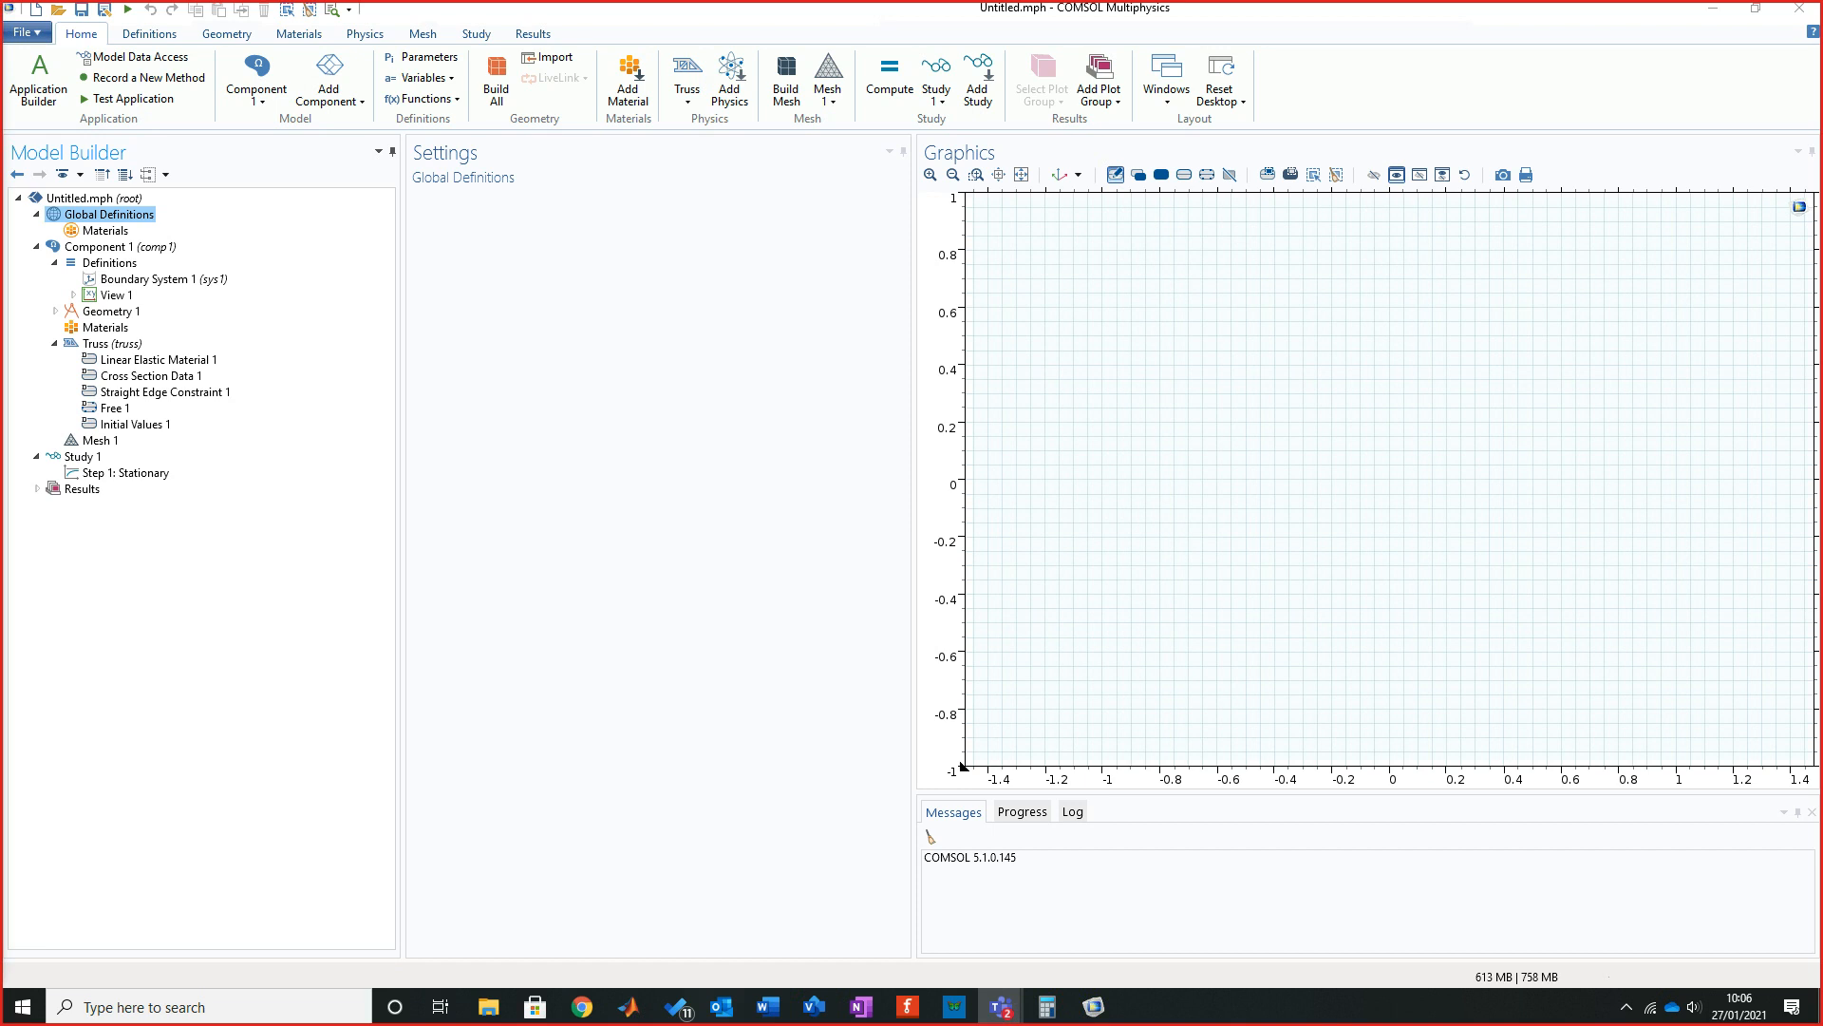
{"action": "left_click", "coordinate": [589, 427]}
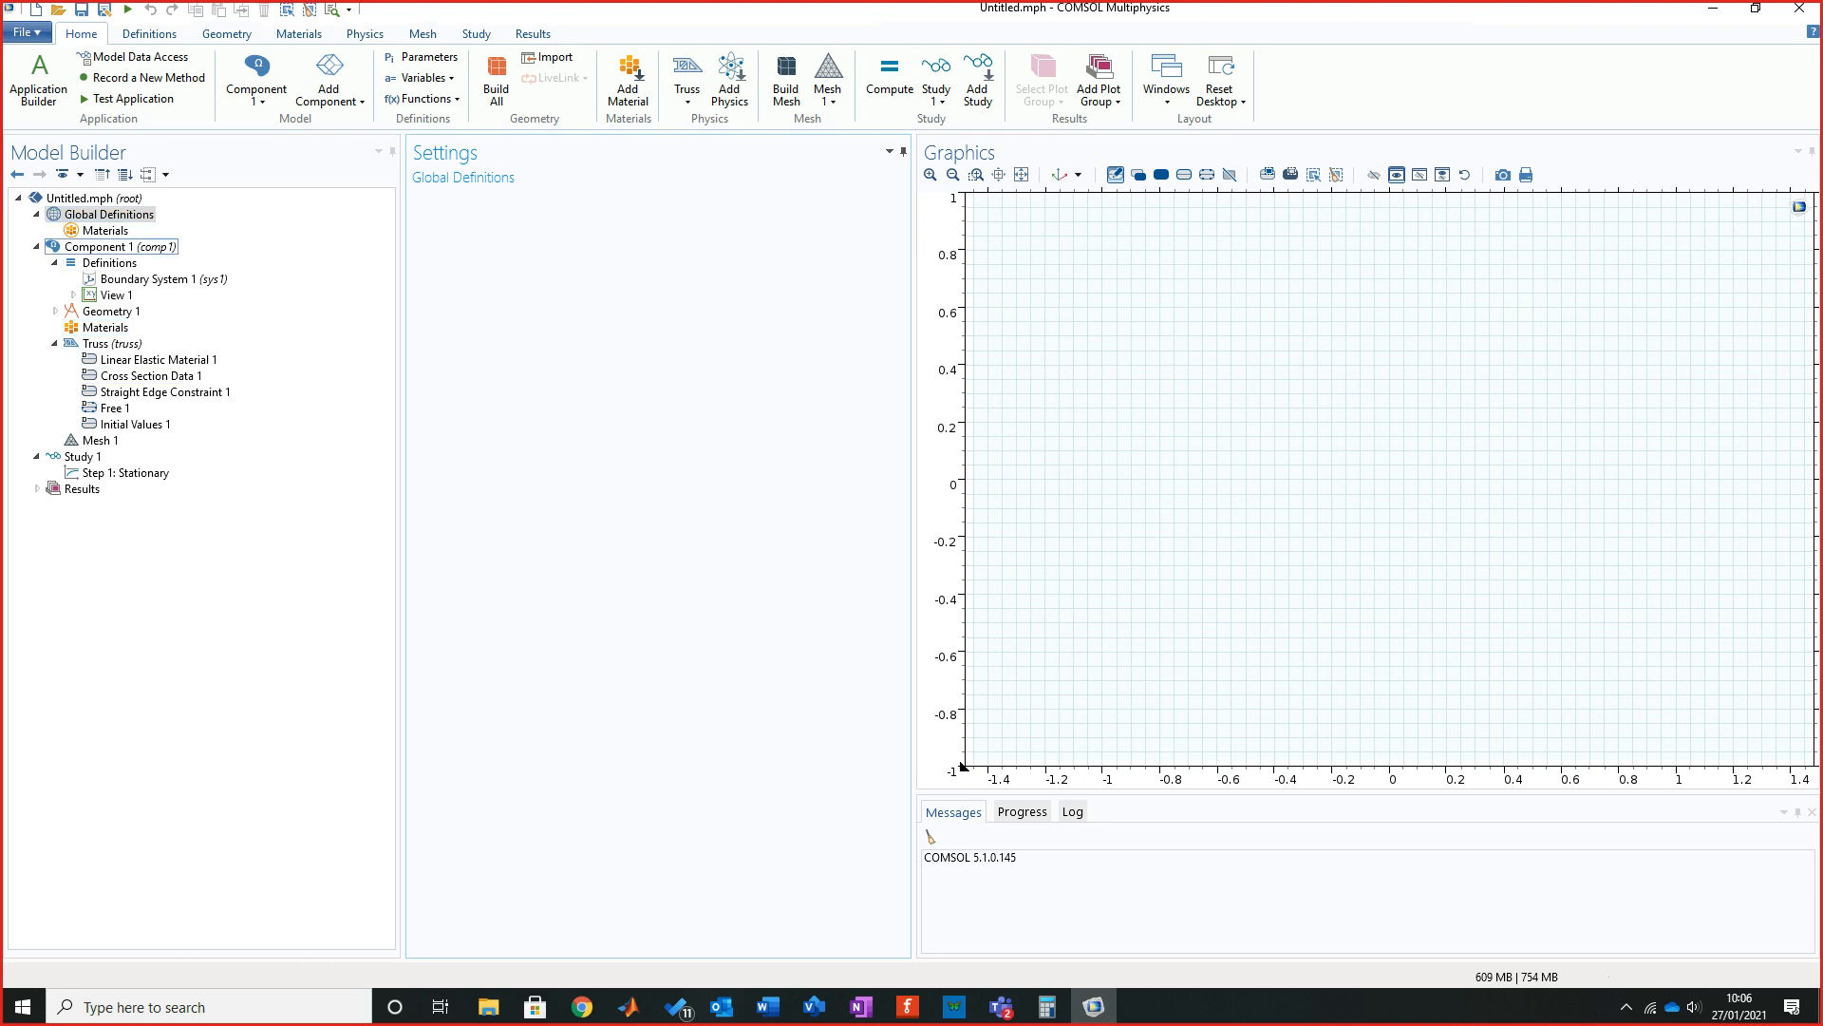
{"action": "left_click", "coordinate": [120, 247]}
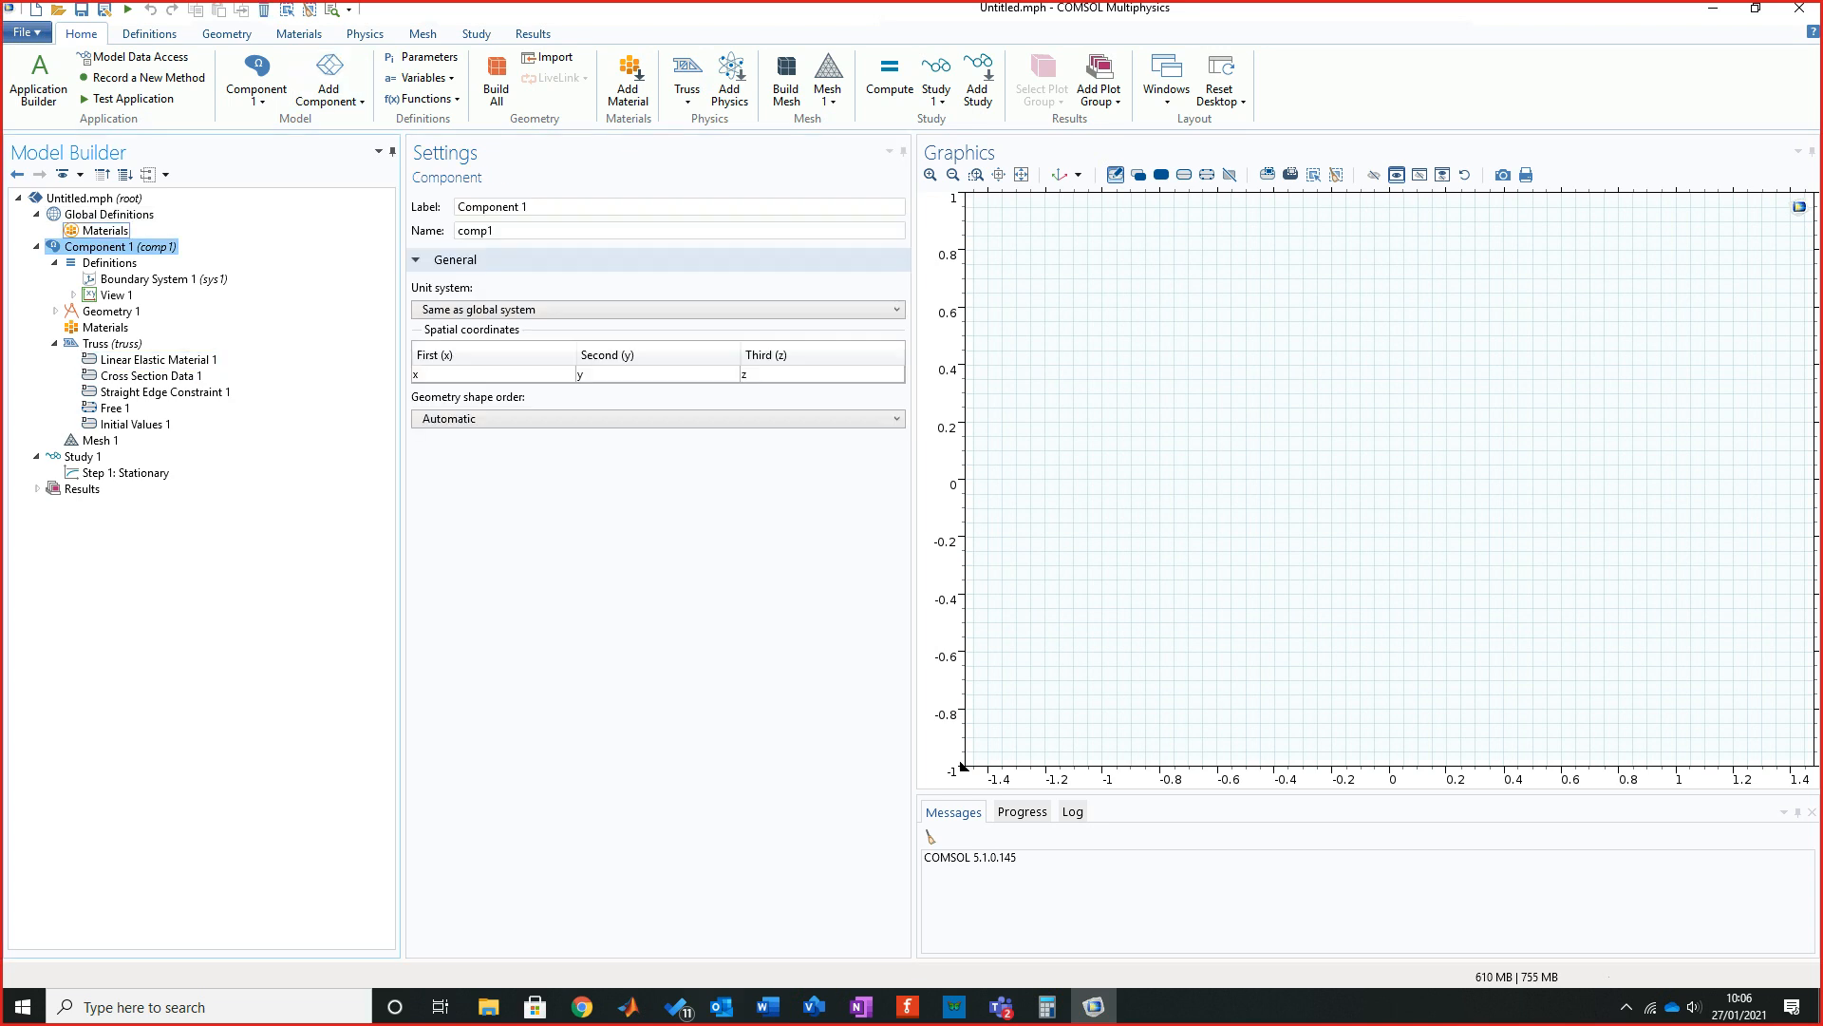
Choose SI as the model's unit system in the root node settings.
{"action": "left_click", "coordinate": [93, 199]}
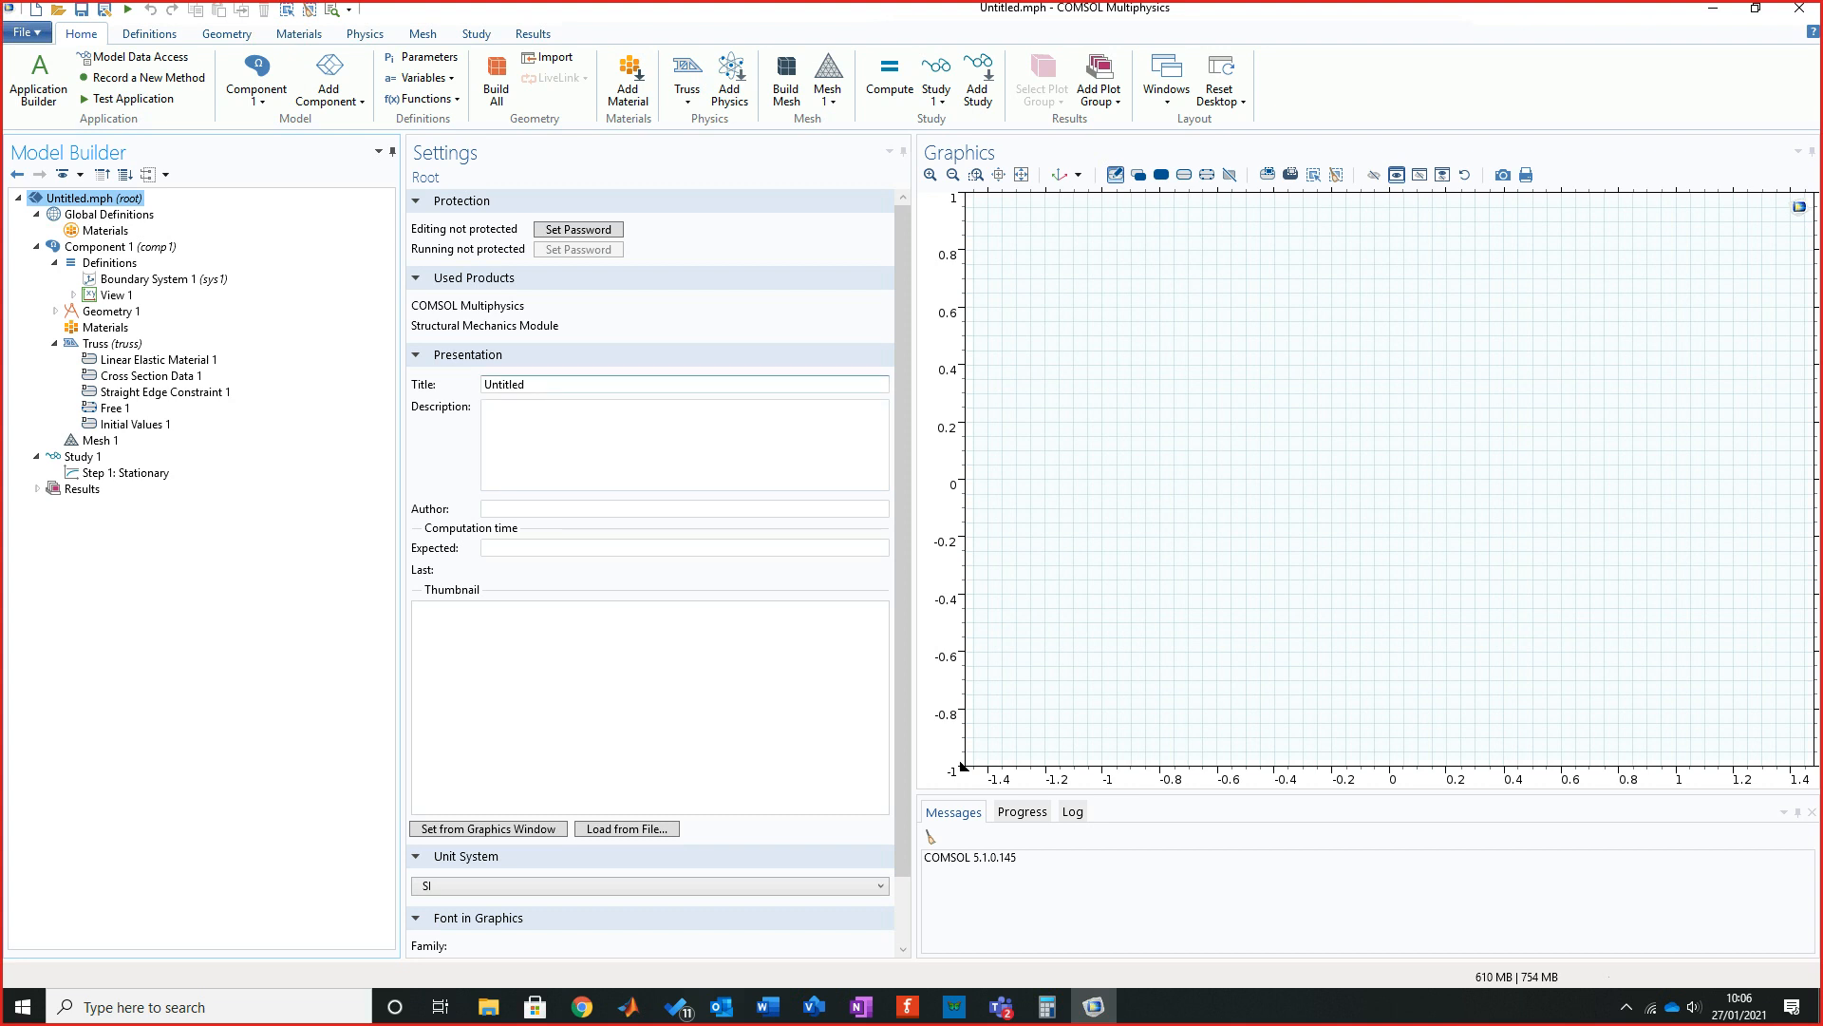
{"action": "double_click", "coordinate": [504, 385]}
{"action": "scroll", "coordinate": [613, 655], "scroll_direction": "down", "scroll_amount": 1}
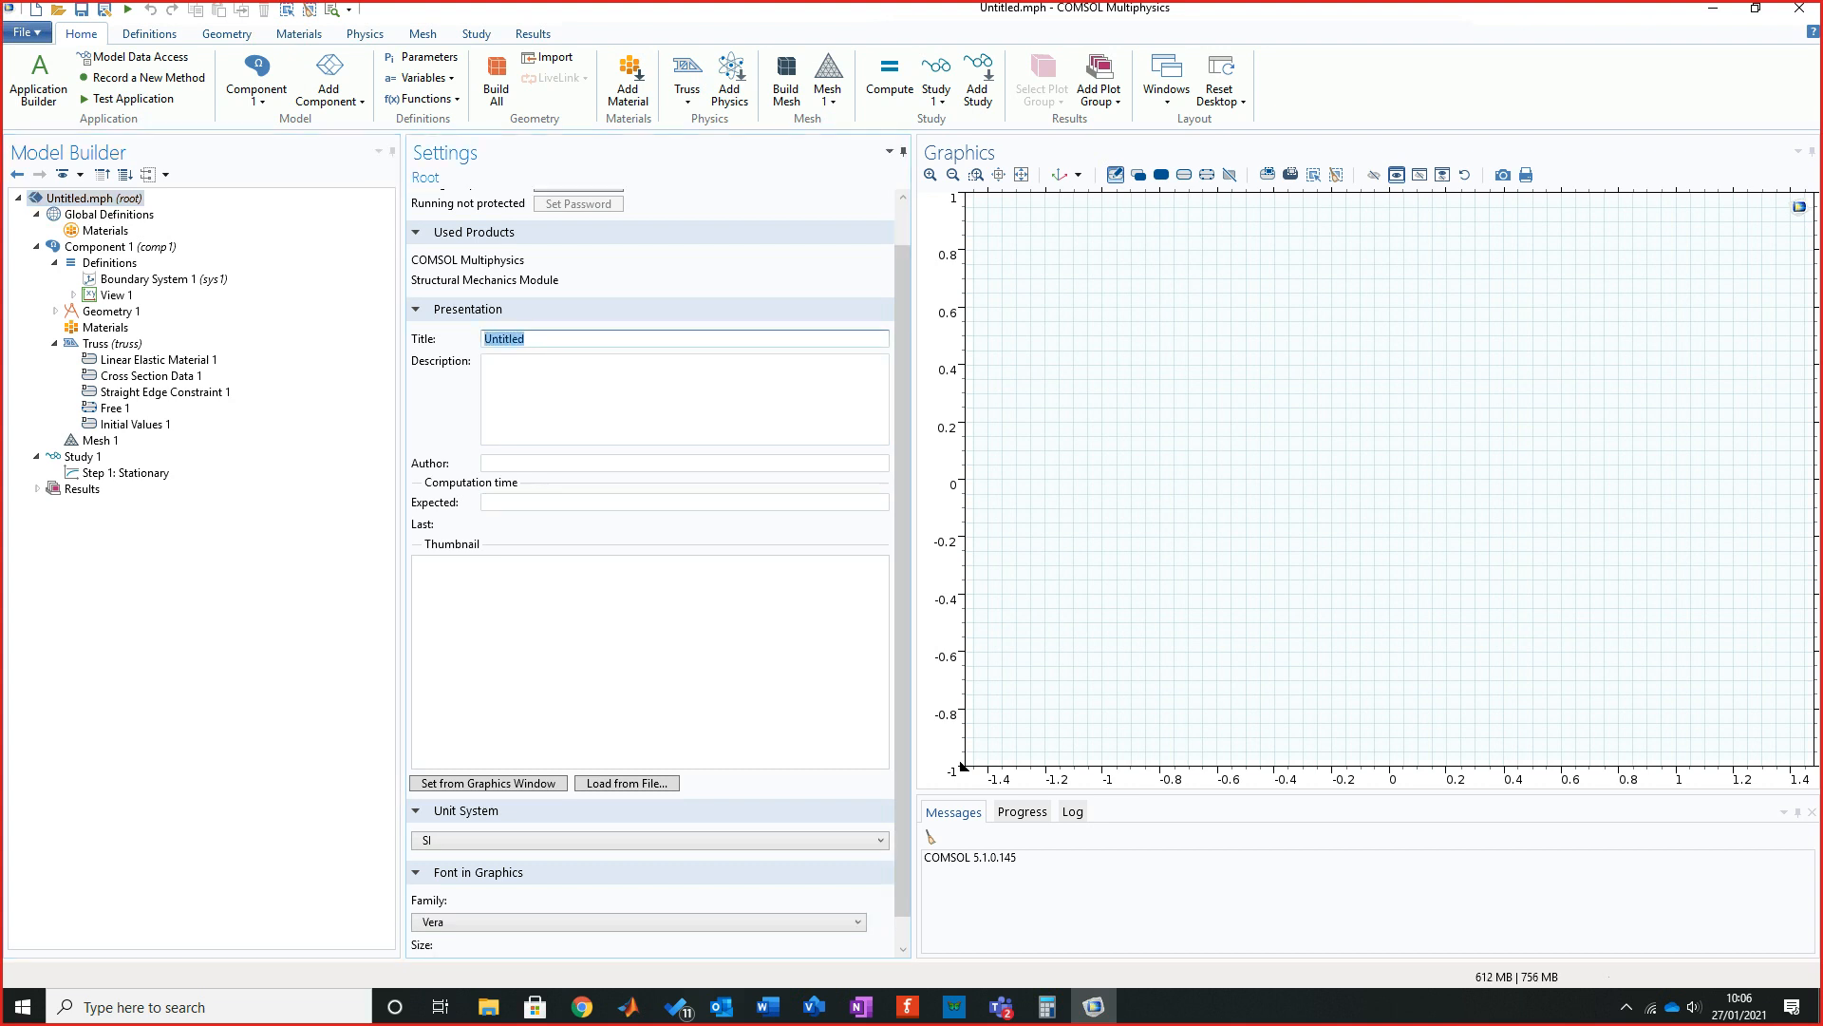
{"action": "scroll", "coordinate": [613, 655], "scroll_direction": "down", "scroll_amount": 1}
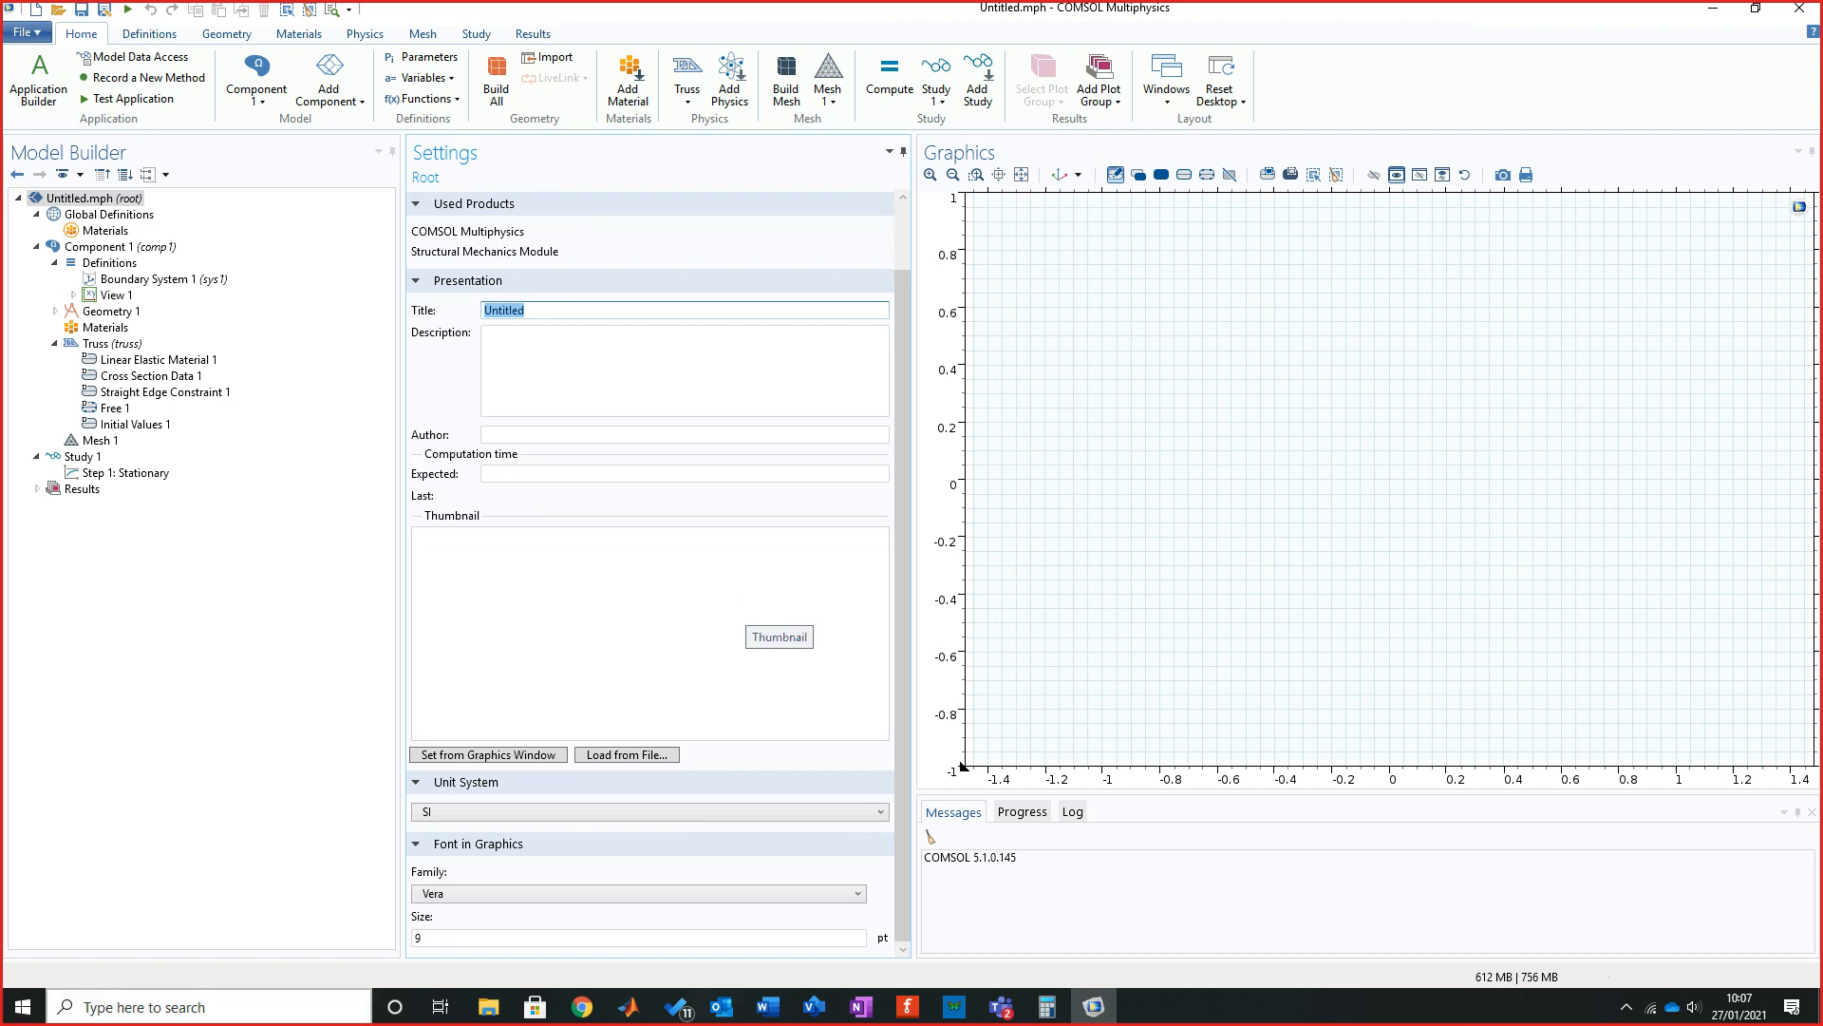
{"action": "left_click", "coordinate": [650, 811]}
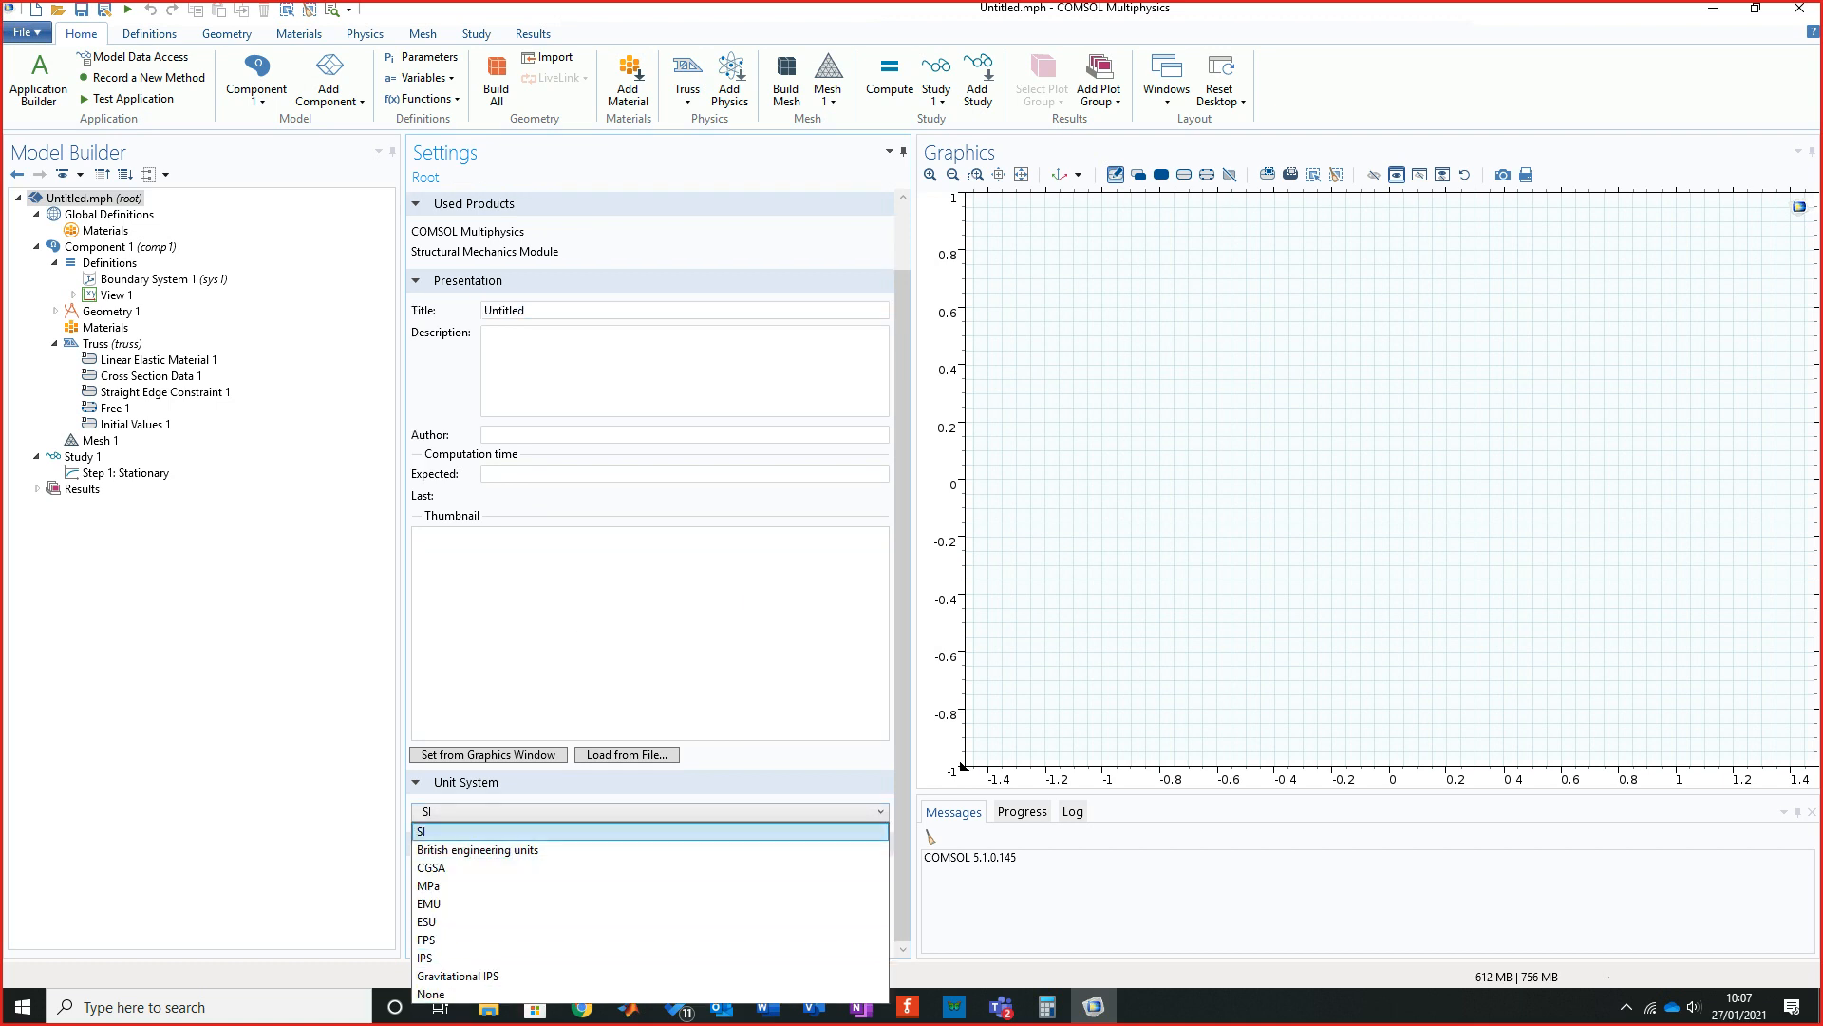
{"action": "left_click", "coordinate": [650, 831]}
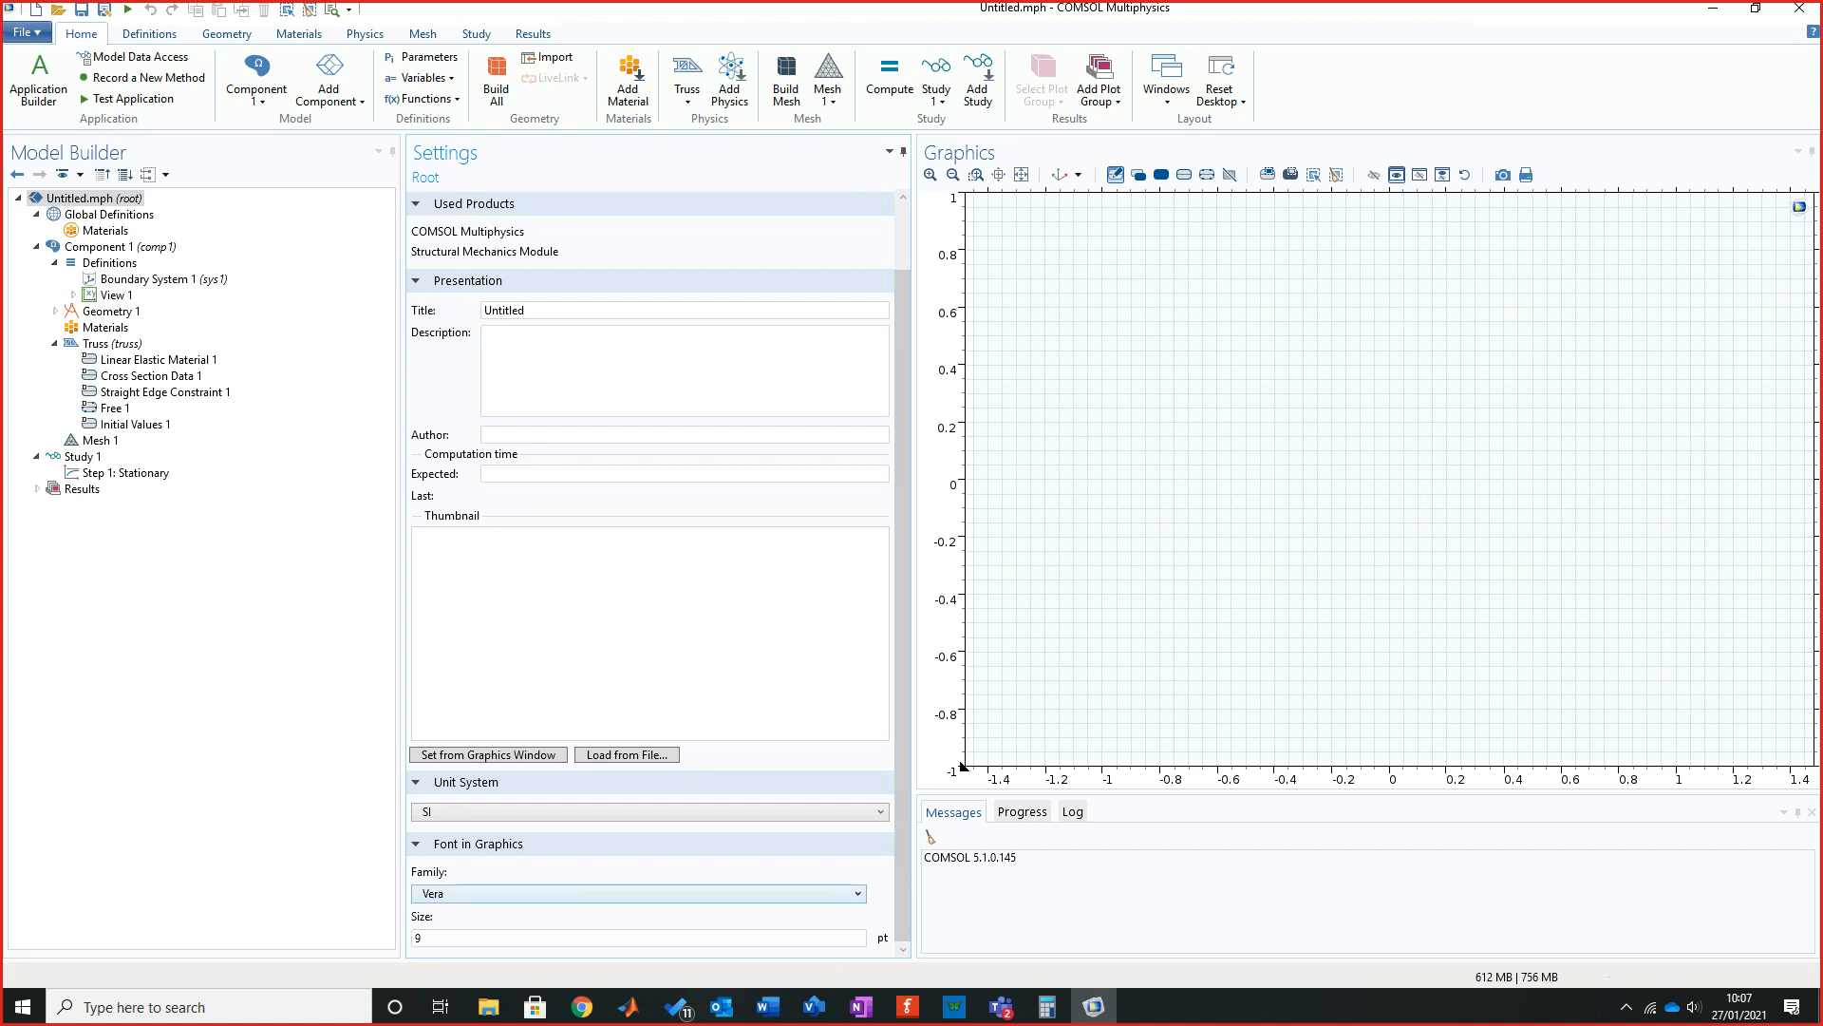
Set the graphics font to Times New Roman with a size of 12 pt.
{"action": "left_click", "coordinate": [638, 893]}
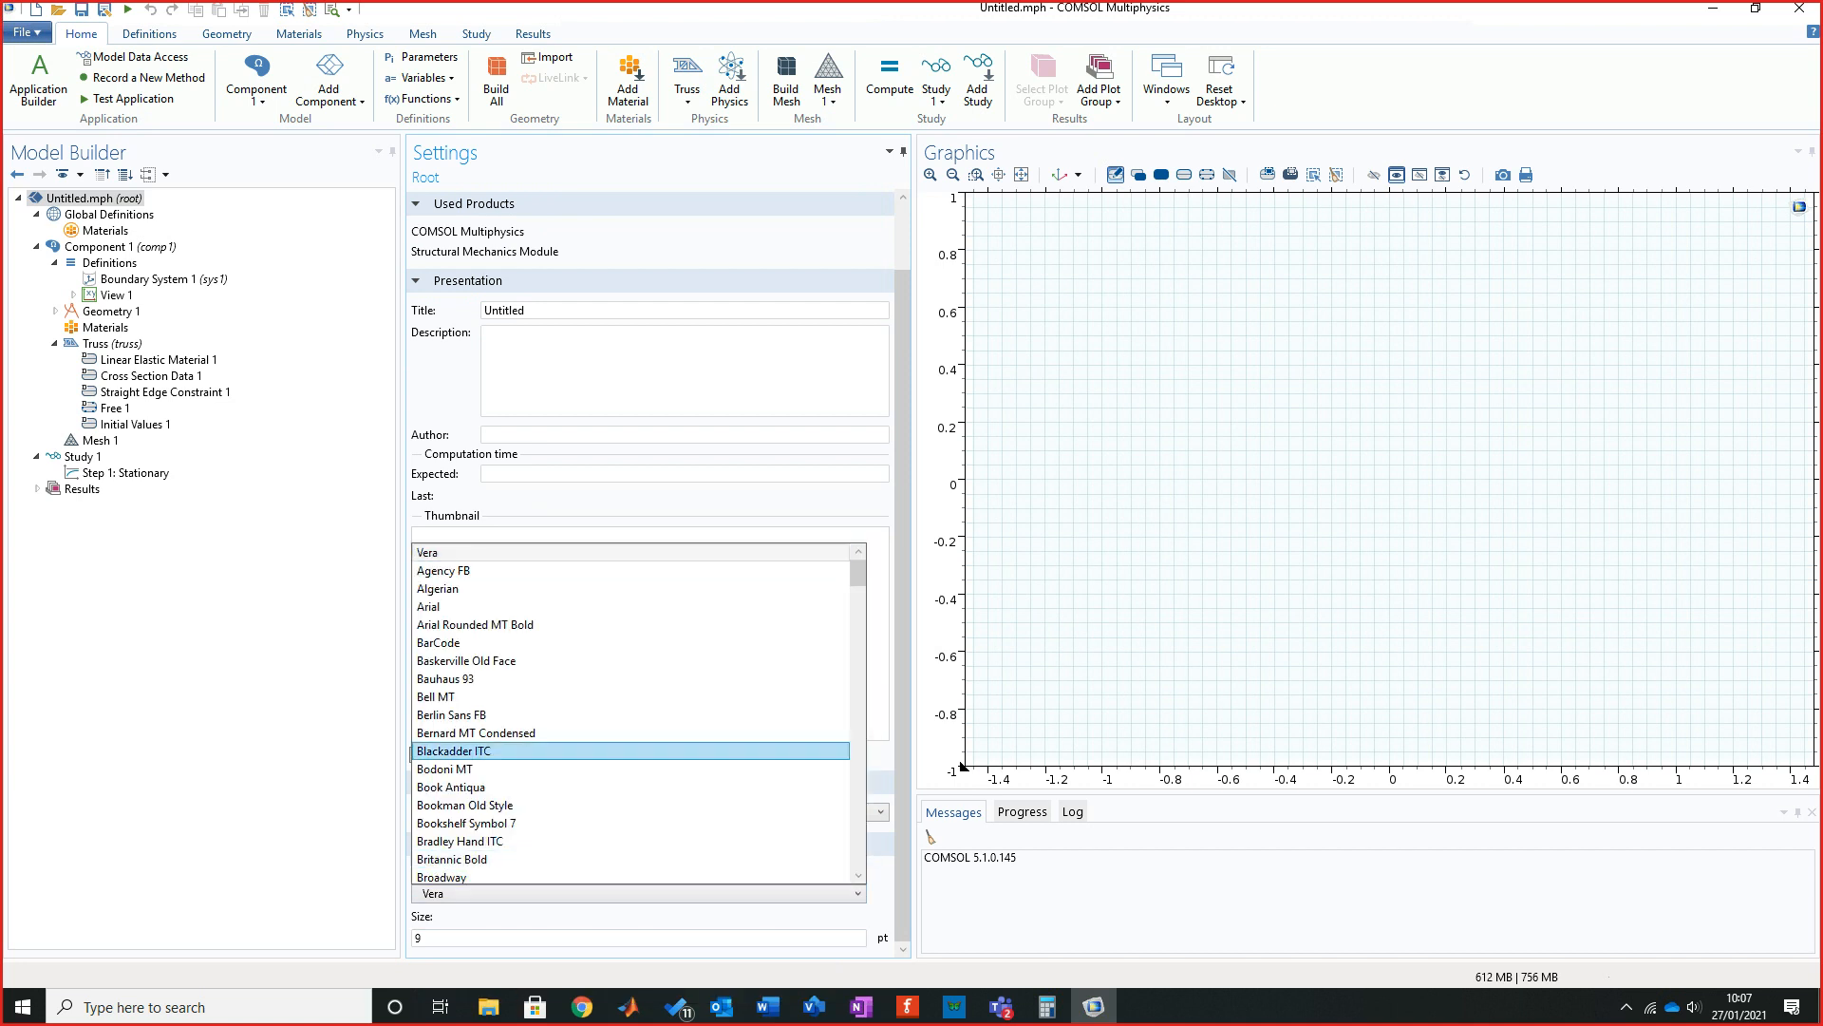
{"action": "type", "text": "ti"}
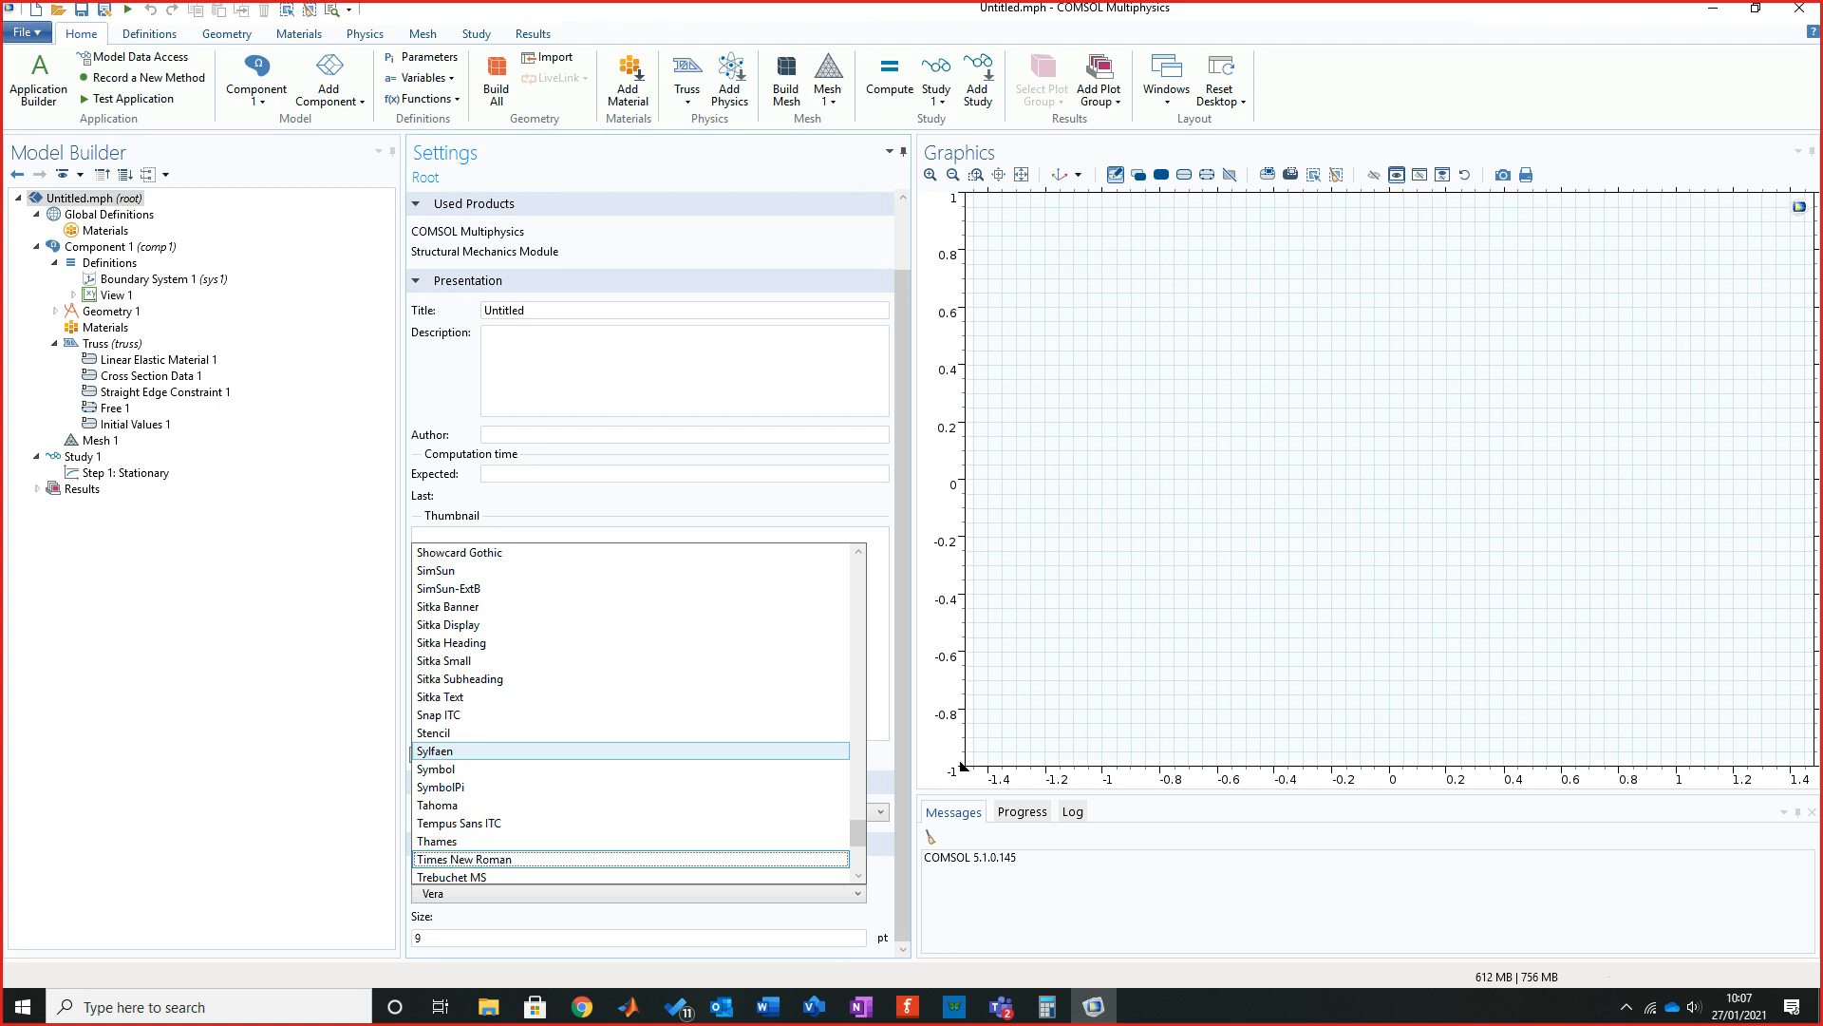
{"action": "key", "text": "Up"}
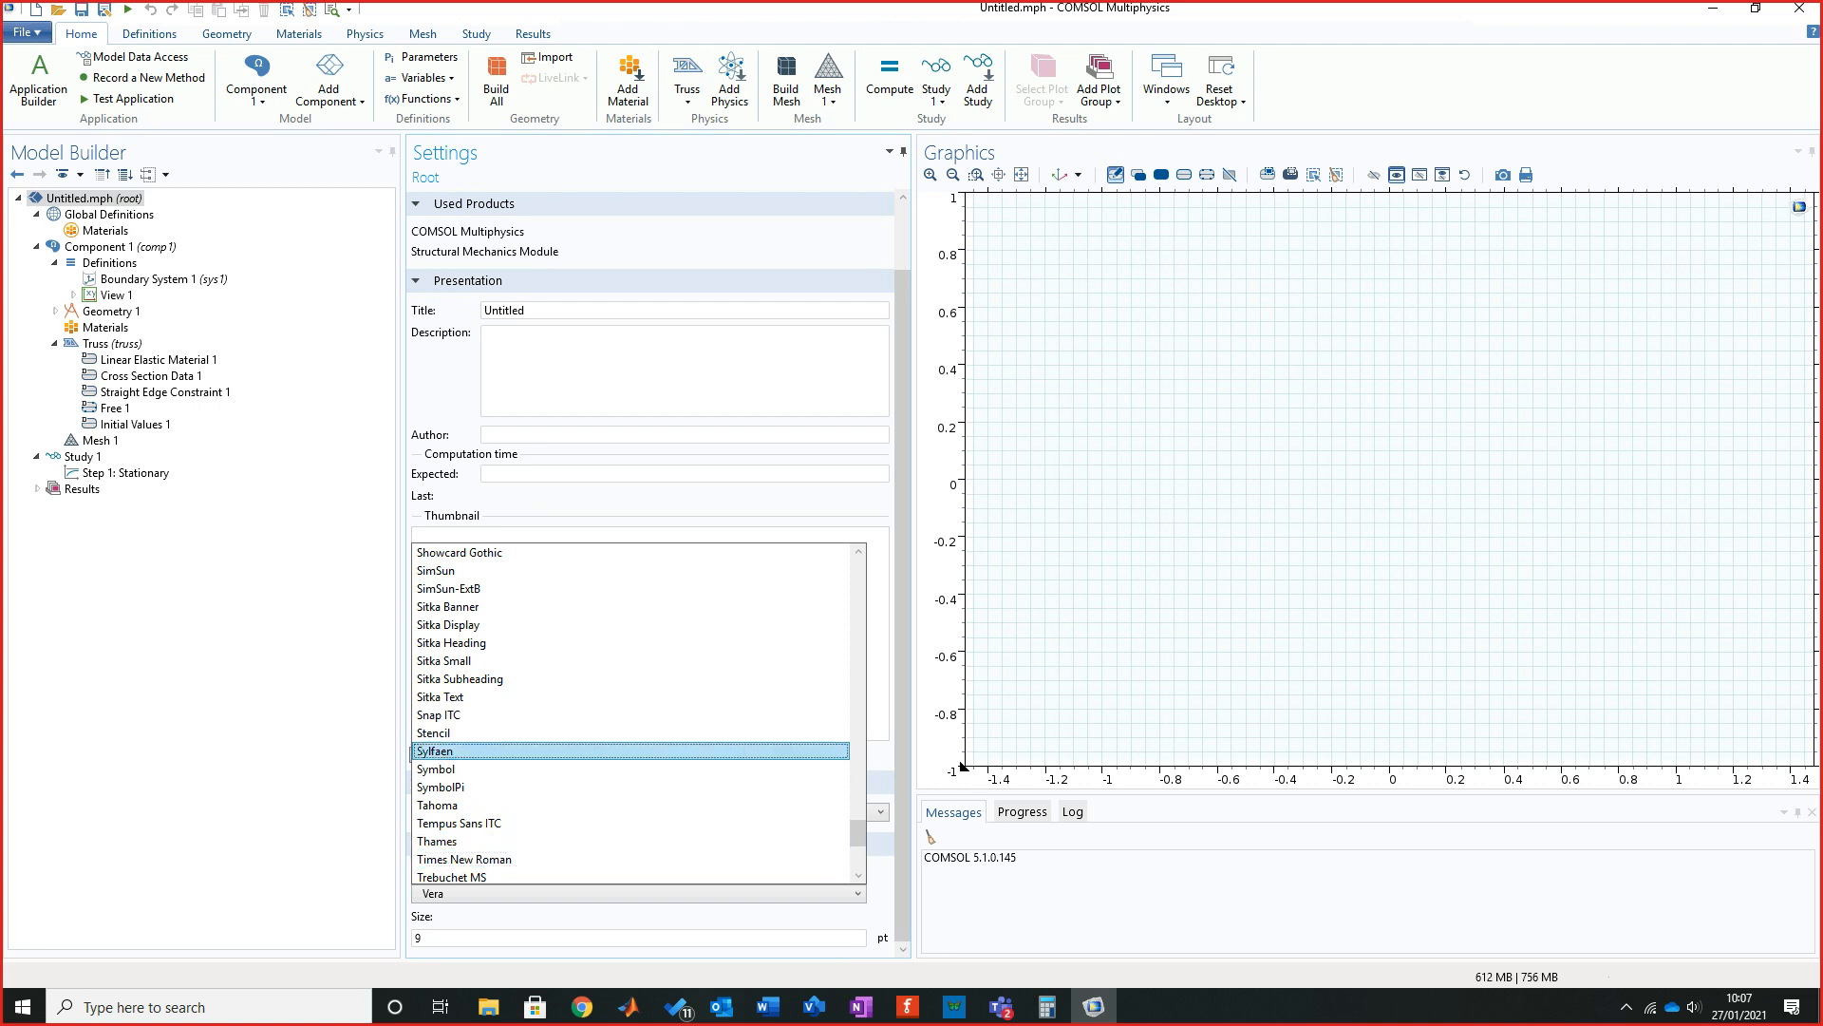
{"action": "key", "text": "Return"}
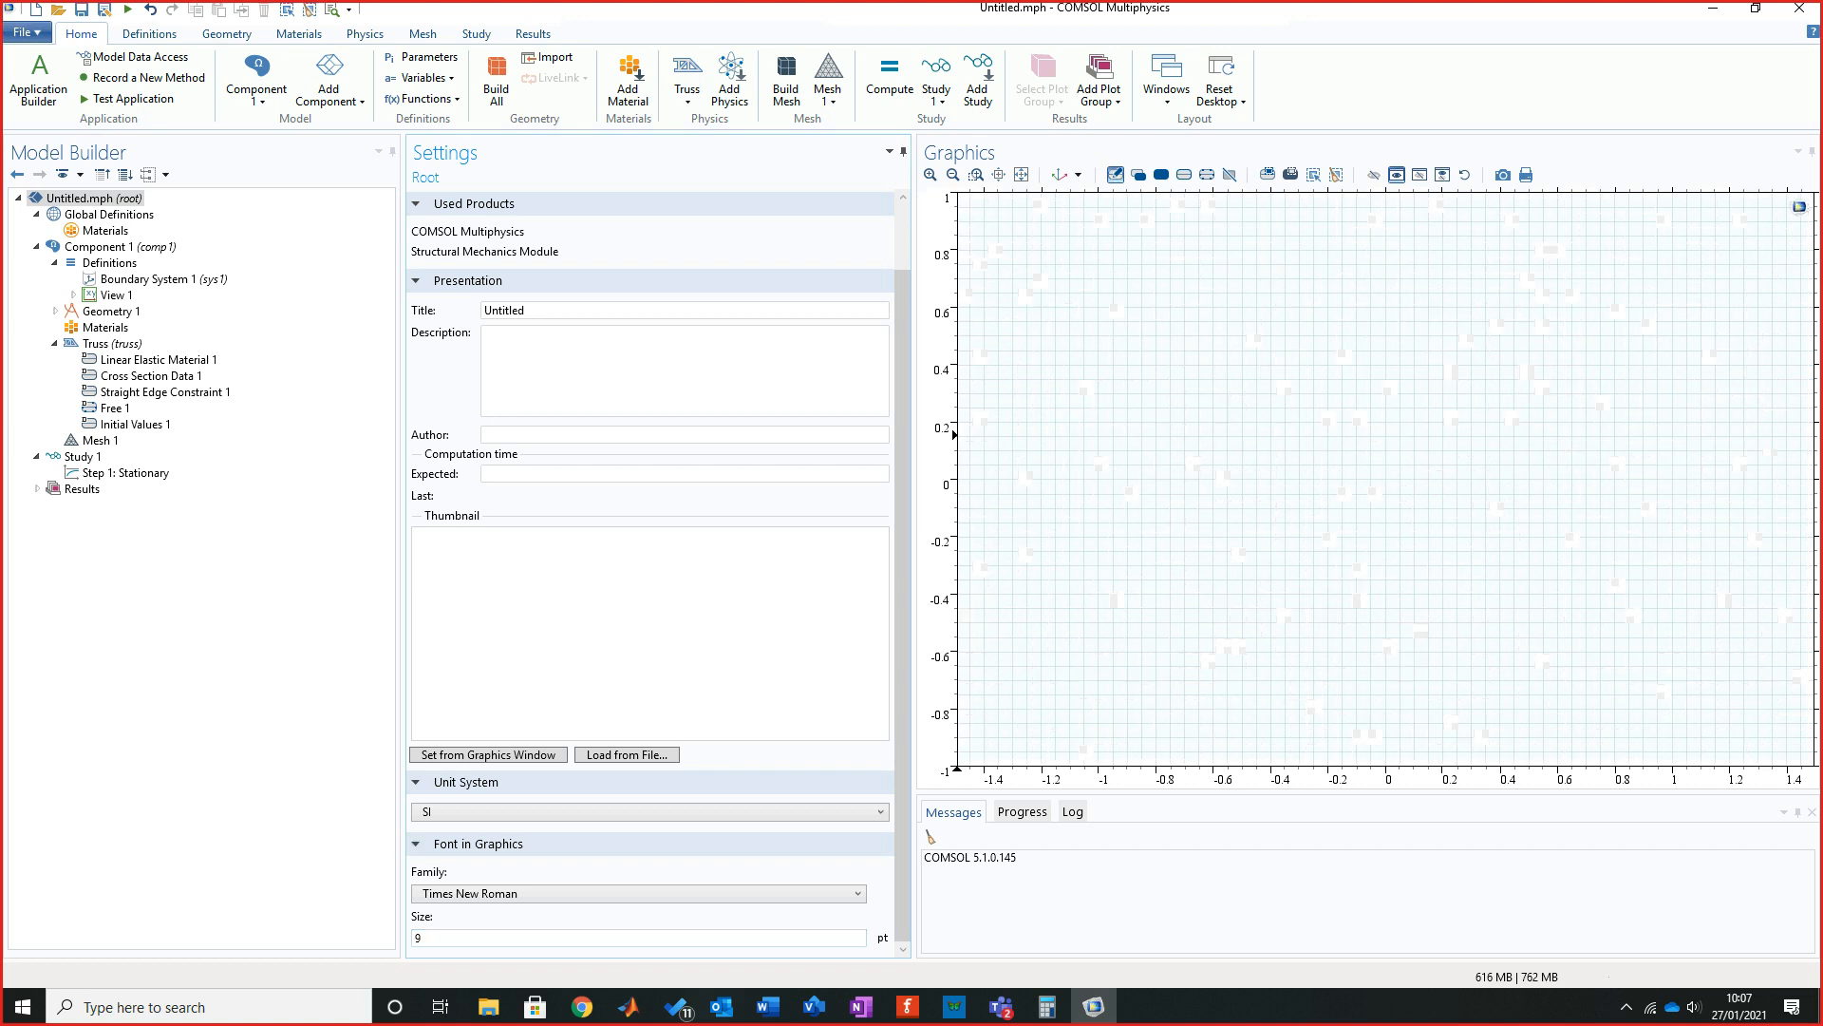
{"action": "double_click", "coordinate": [419, 938]}
{"action": "type", "text": "12"}
{"action": "key", "text": "Return"}
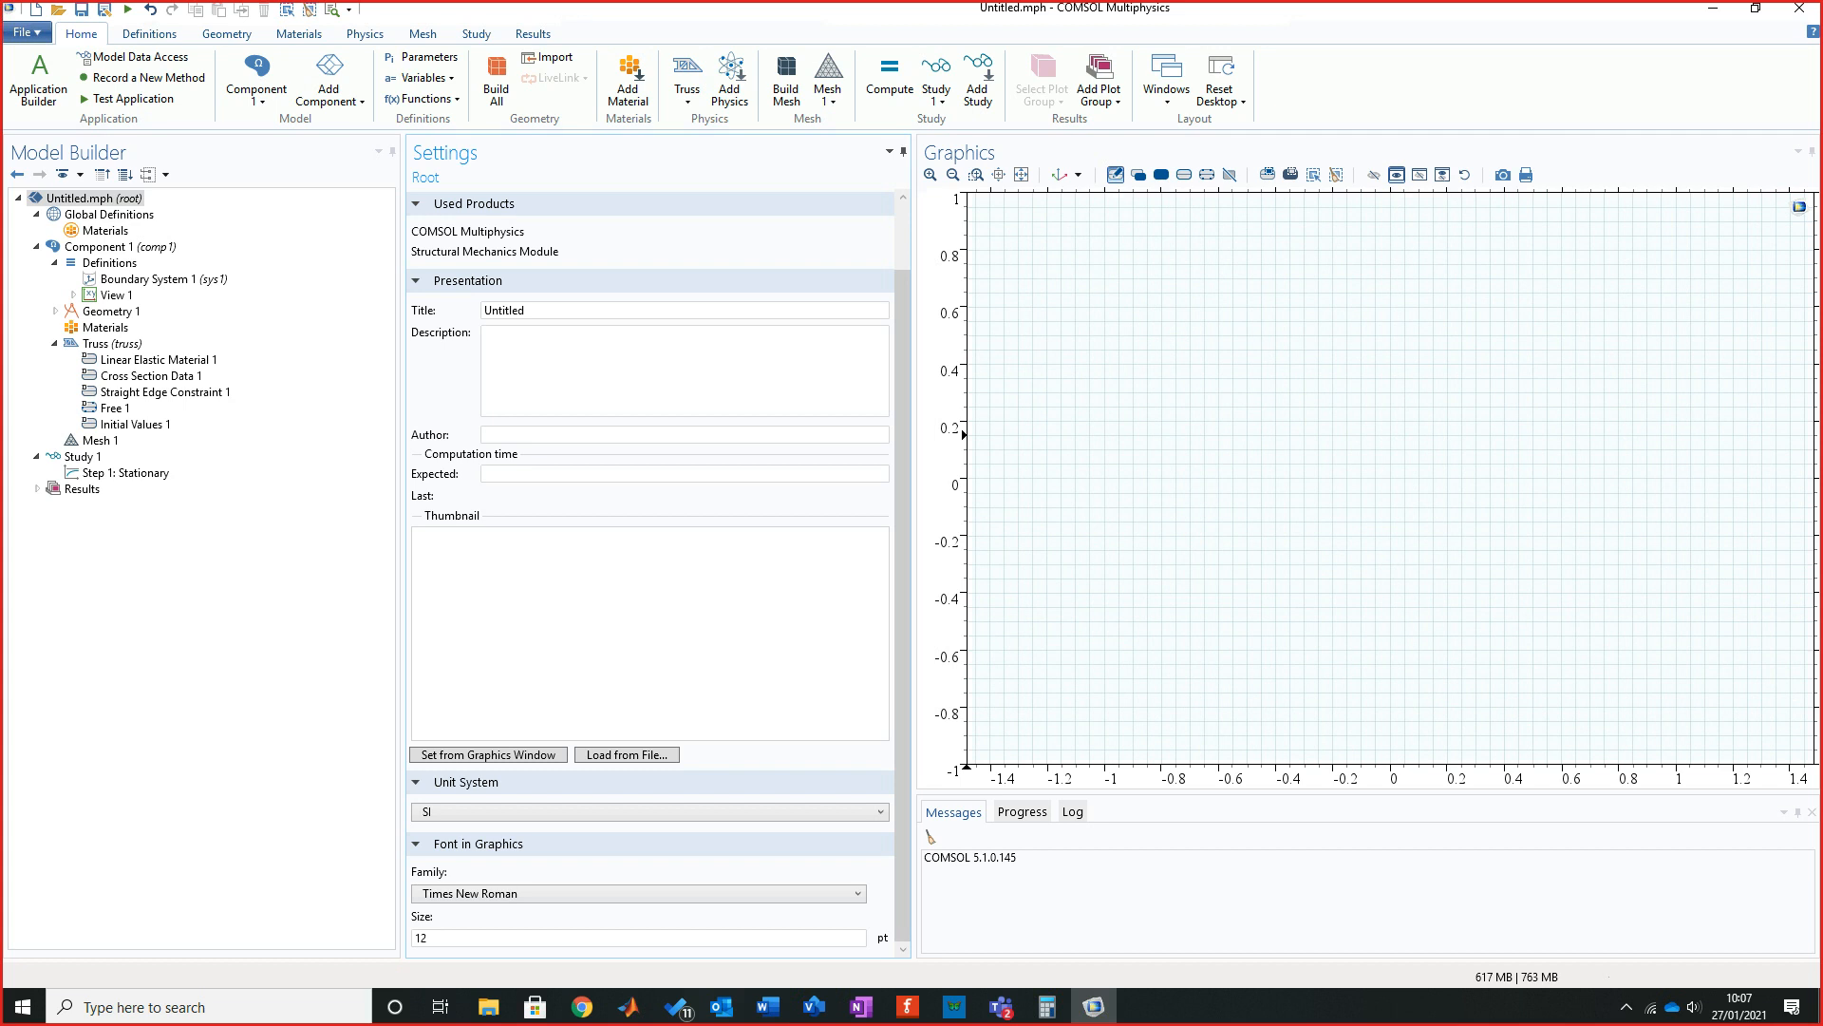
Examine the Component 1, Definitions and Geometry 1 settings, including the geometry's length unit.
{"action": "left_click", "coordinate": [93, 199]}
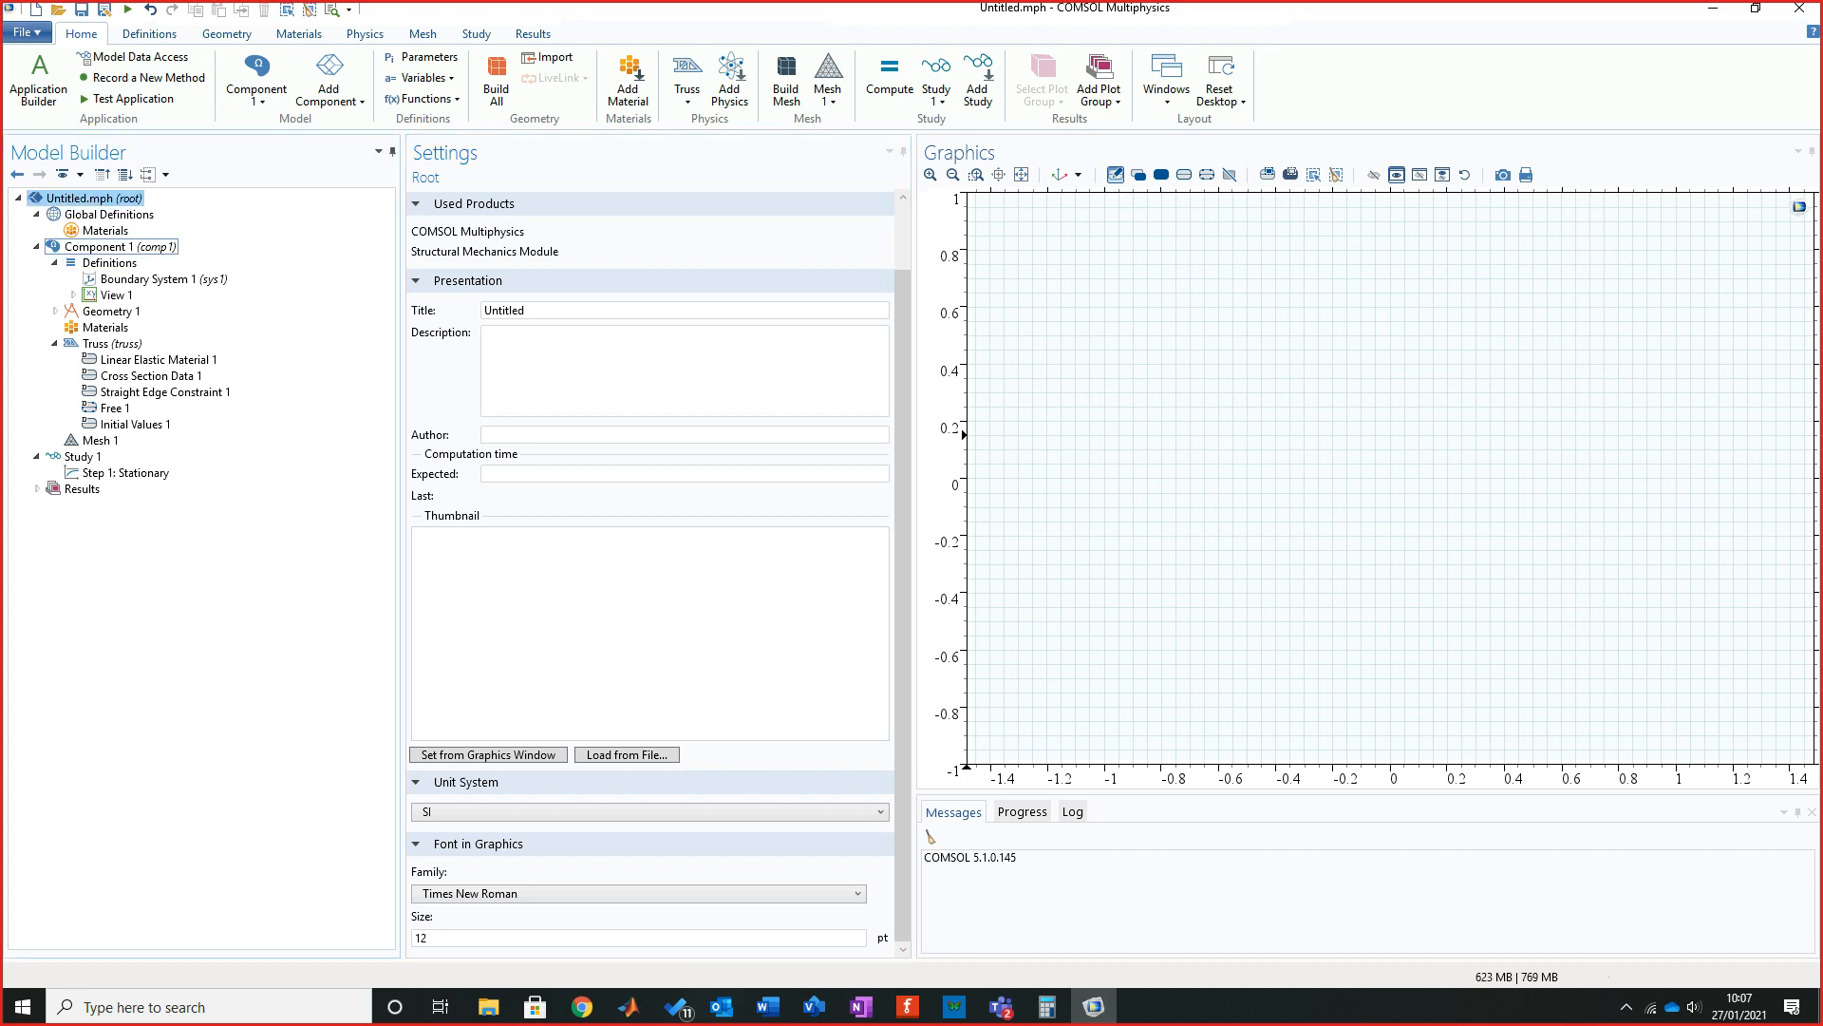
{"action": "left_click", "coordinate": [104, 247]}
{"action": "left_click", "coordinate": [110, 263]}
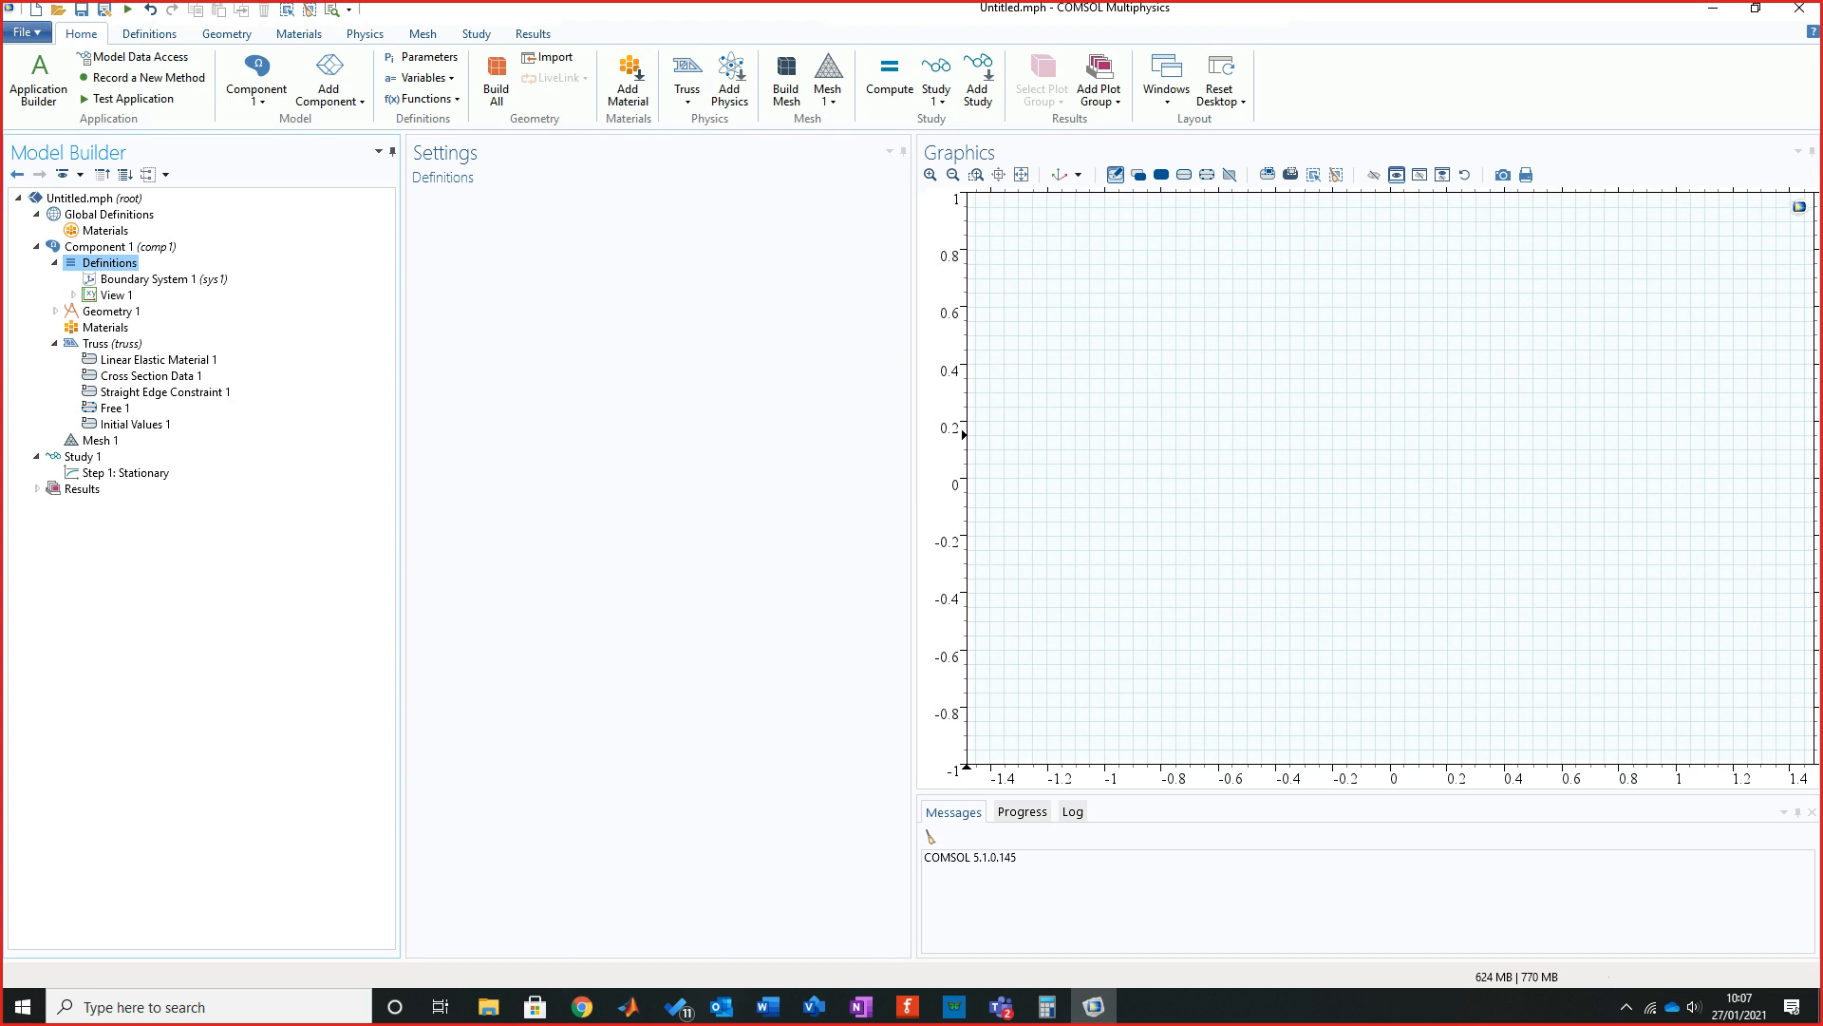
{"action": "left_click", "coordinate": [55, 312]}
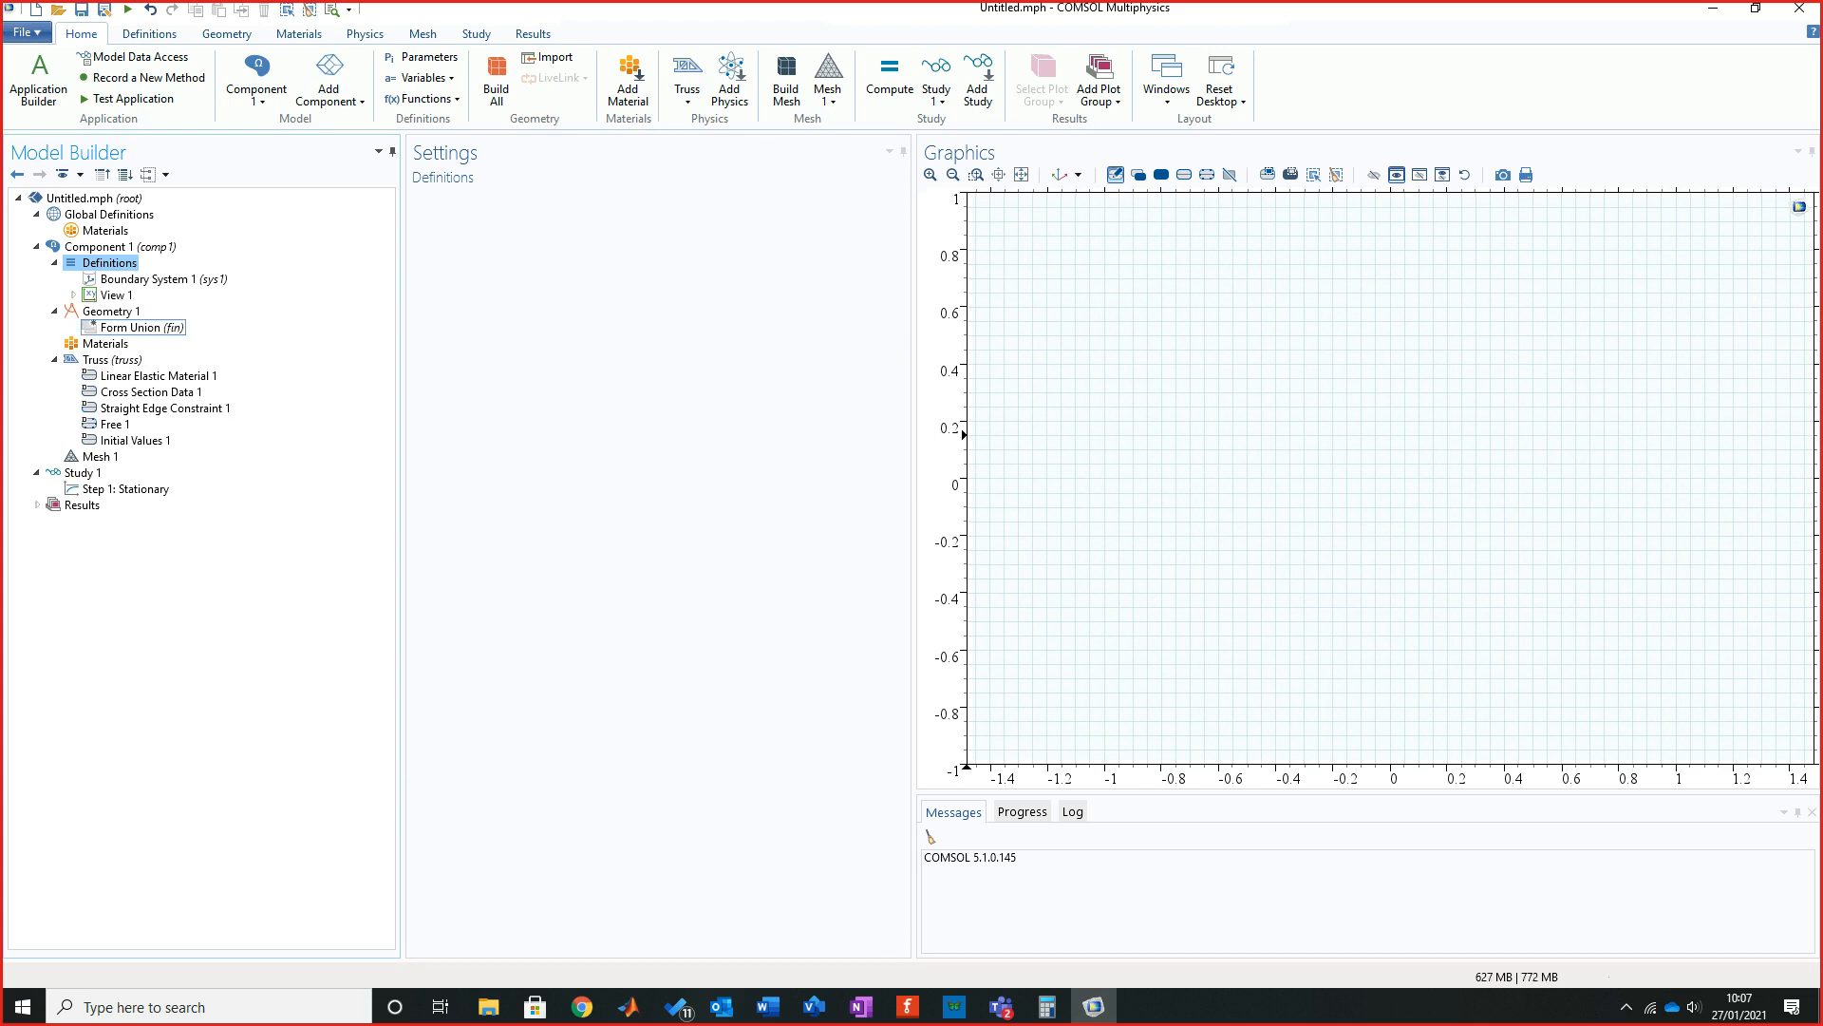
{"action": "left_click", "coordinate": [111, 312]}
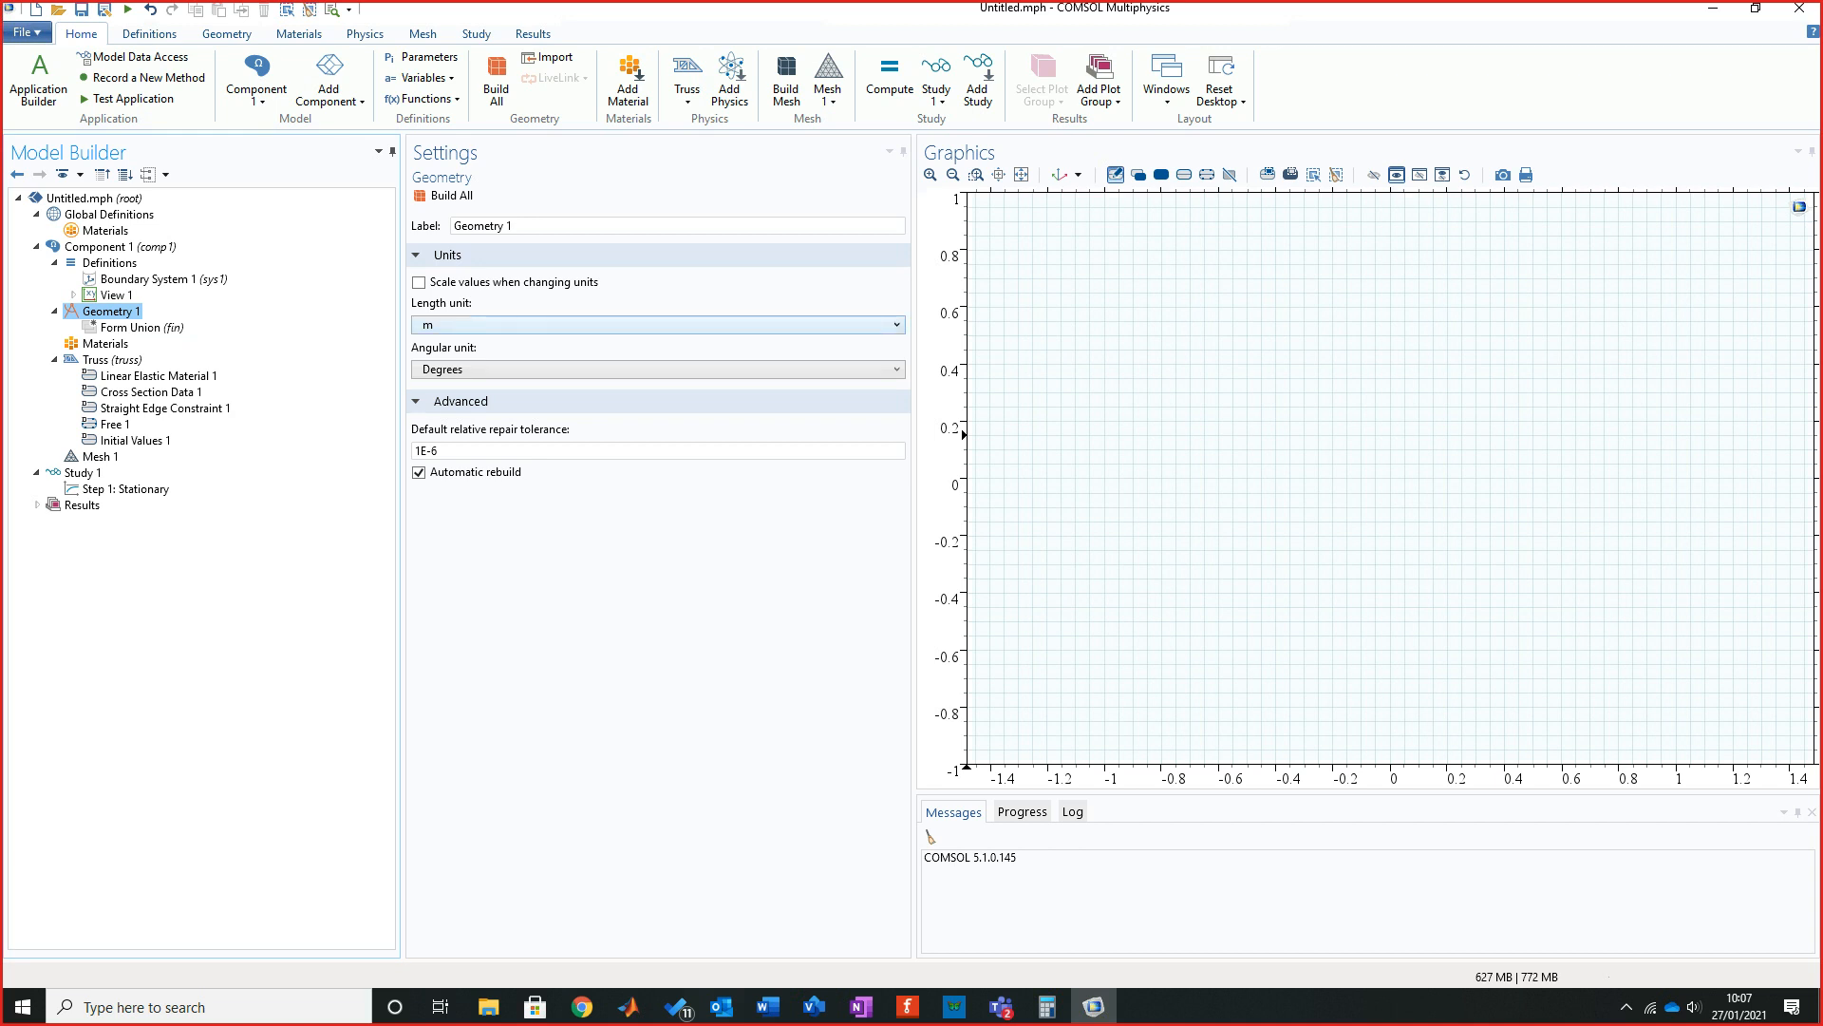
{"action": "left_click", "coordinate": [656, 325]}
{"action": "left_click", "coordinate": [656, 325]}
Check the truss layout and dimensions in Figure 1 of the Word tutorial document and return to COMSOL.
{"action": "key", "text": "super+Down"}
{"action": "left_click_drag", "start_coordinate": [679, 150], "coordinate": [1819, 410]}
{"action": "key", "text": "alt+Tab"}
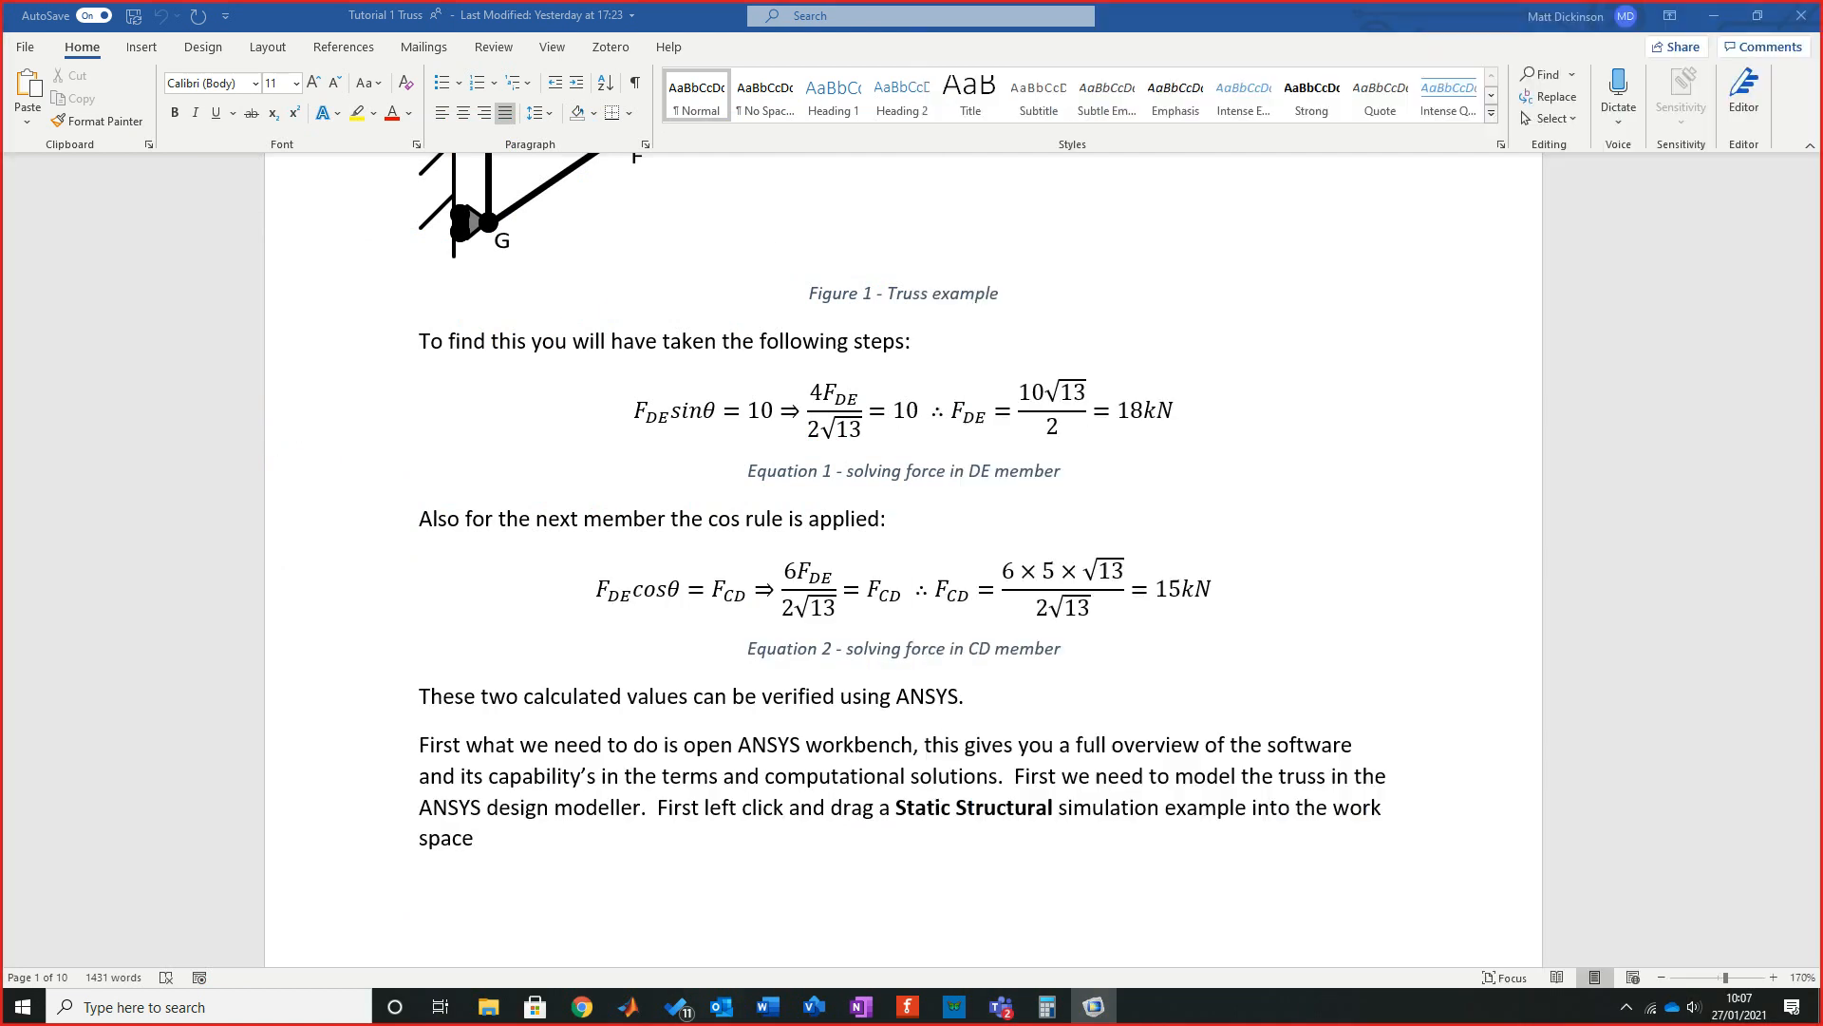
{"action": "scroll", "coordinate": [489, 400], "scroll_direction": "up", "scroll_amount": 5}
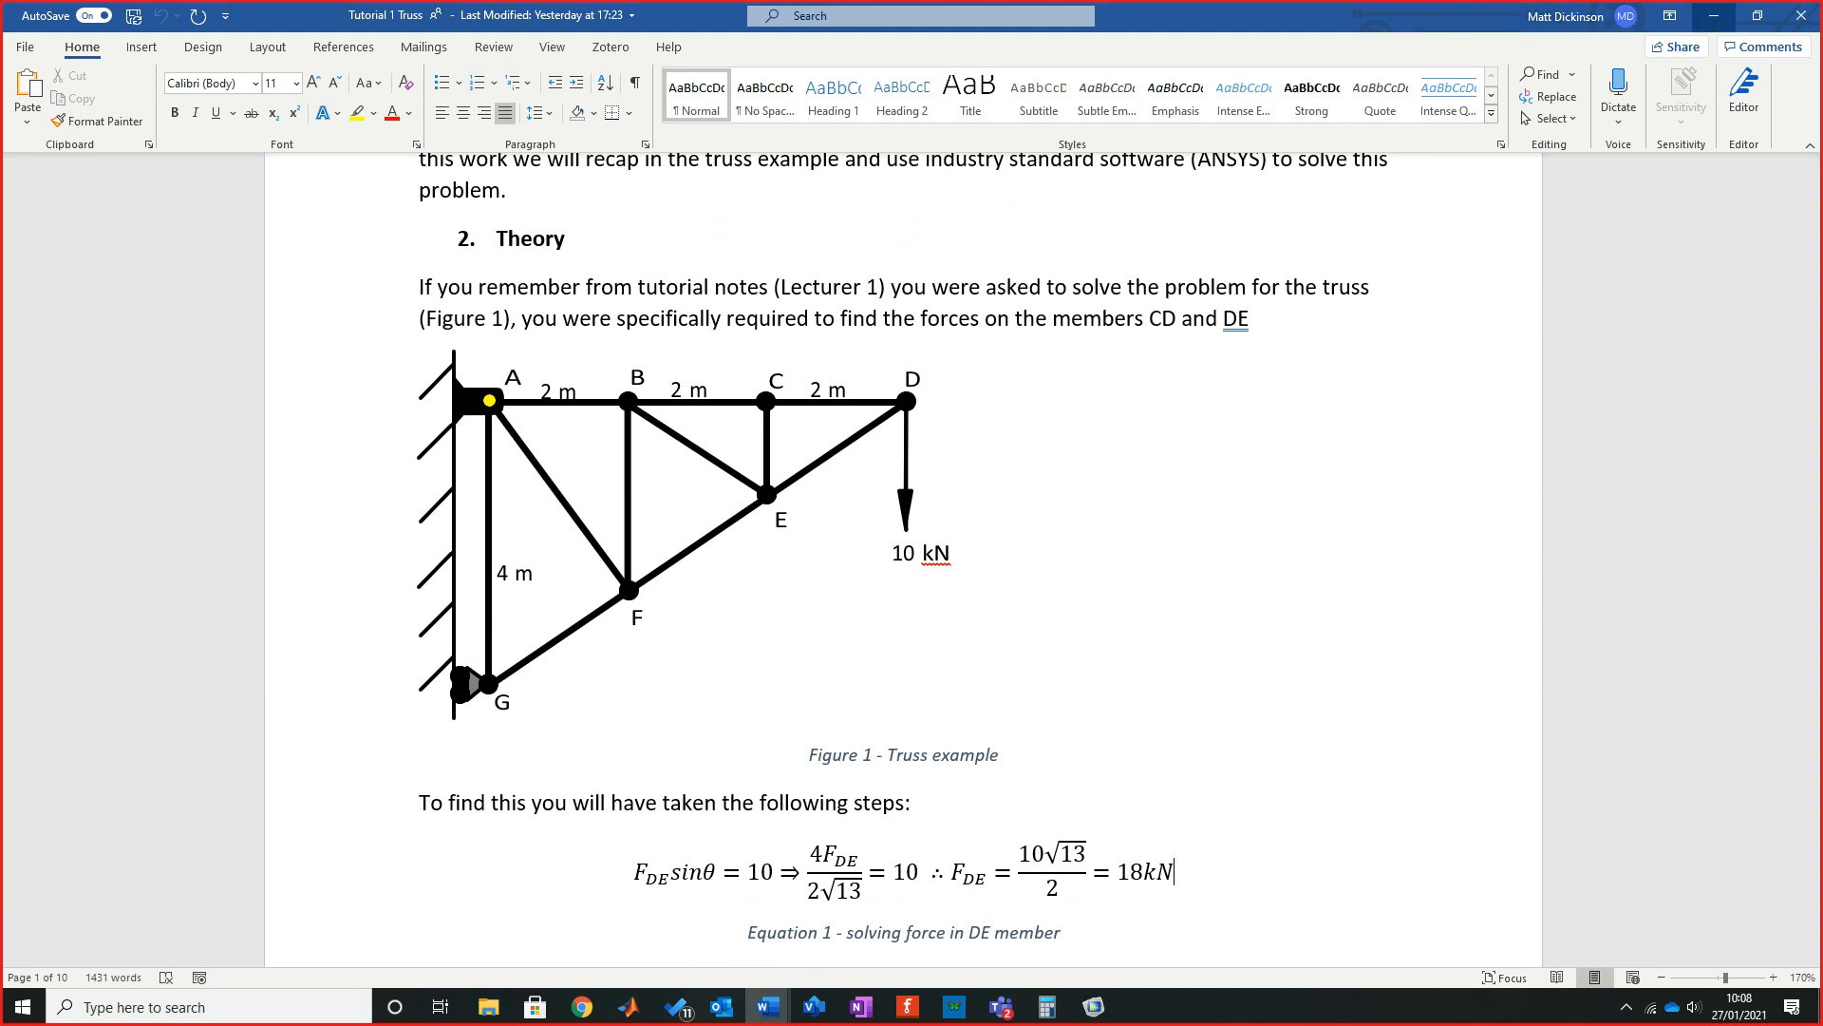
{"action": "key", "text": "alt+Tab"}
{"action": "left_click", "coordinate": [1750, 14]}
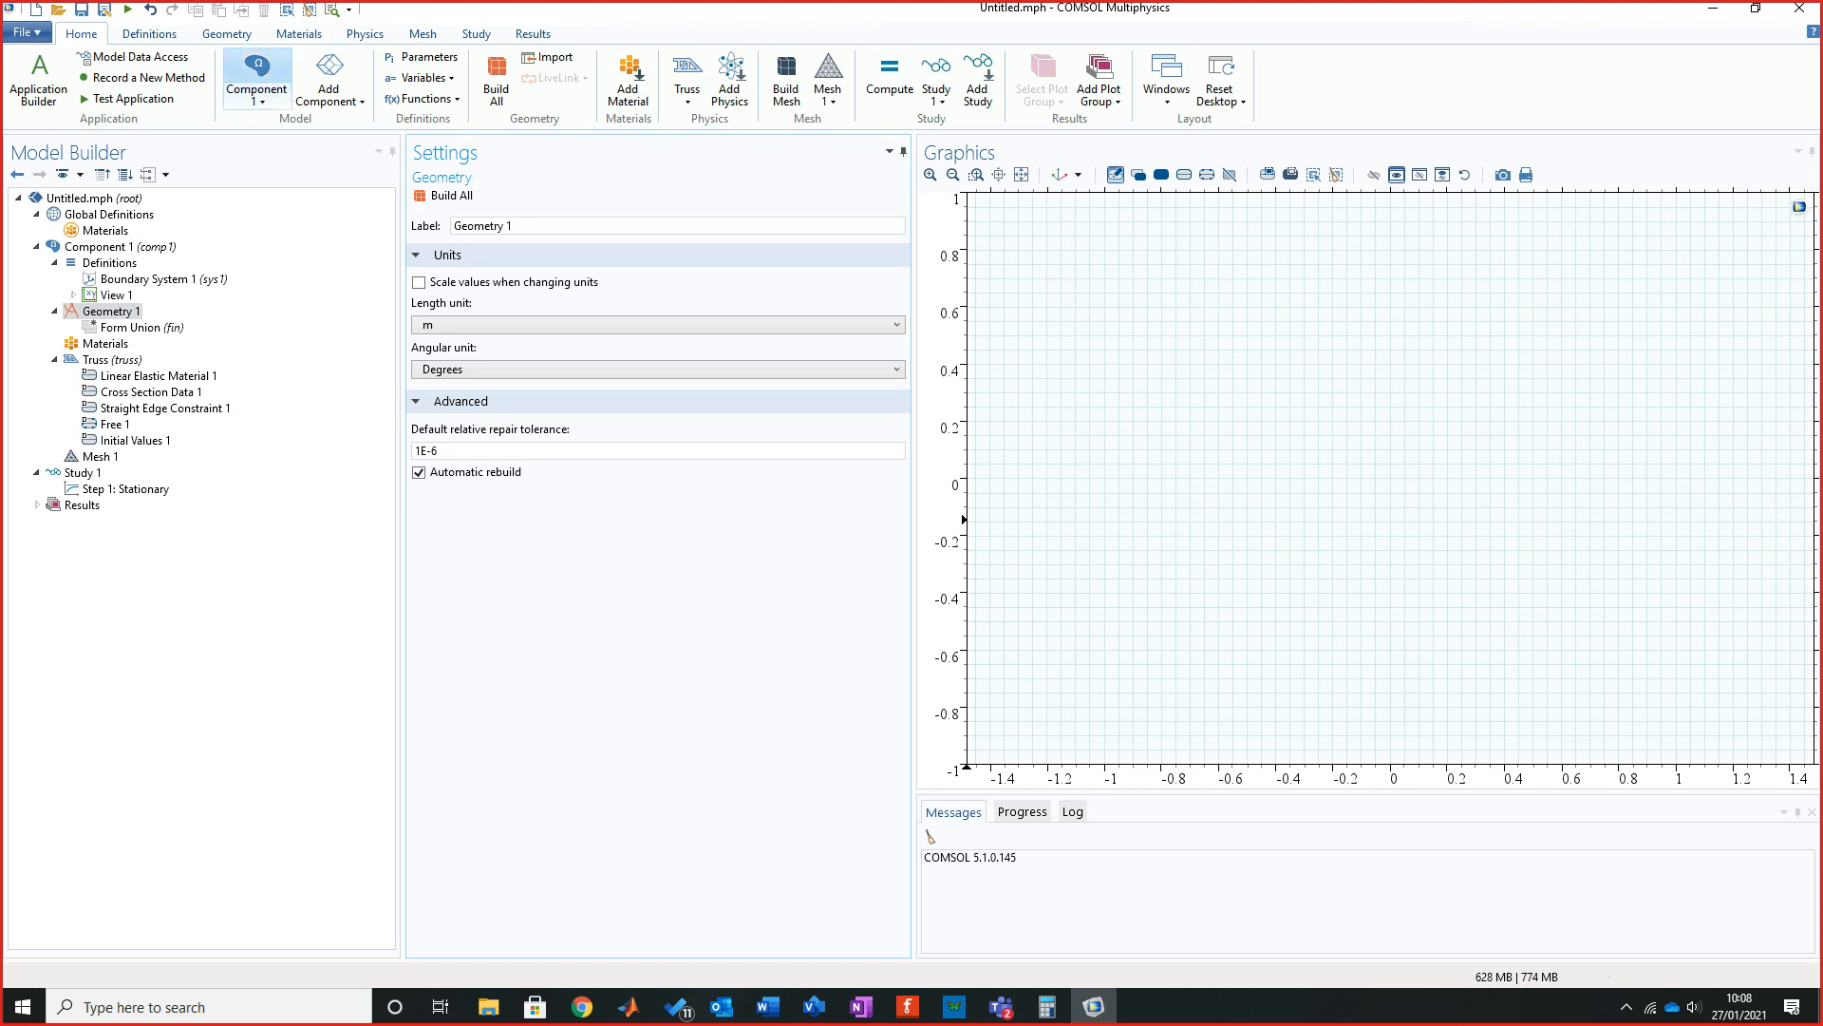
Draw a closed triangle with the Line tool, with corners at about (0.2, 0), (6, 0) and (0.2, -4) m.
{"action": "left_click", "coordinate": [226, 33]}
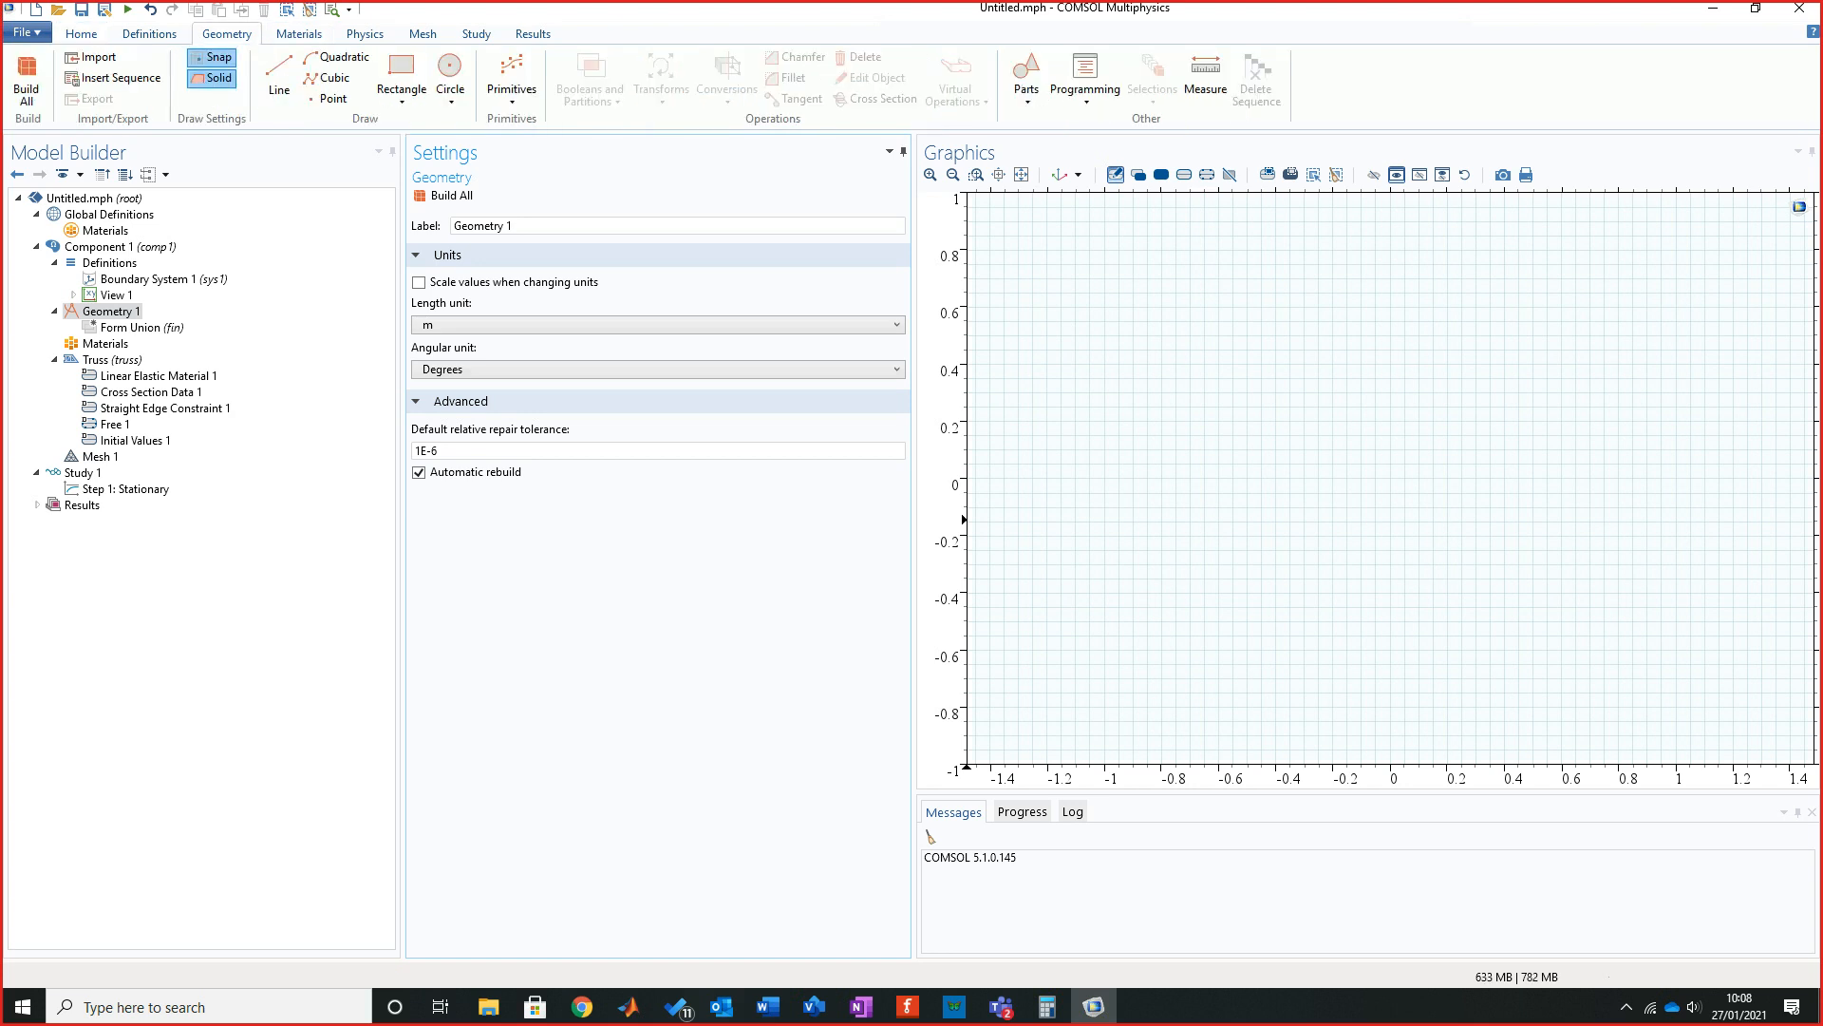
{"action": "left_click", "coordinate": [279, 81]}
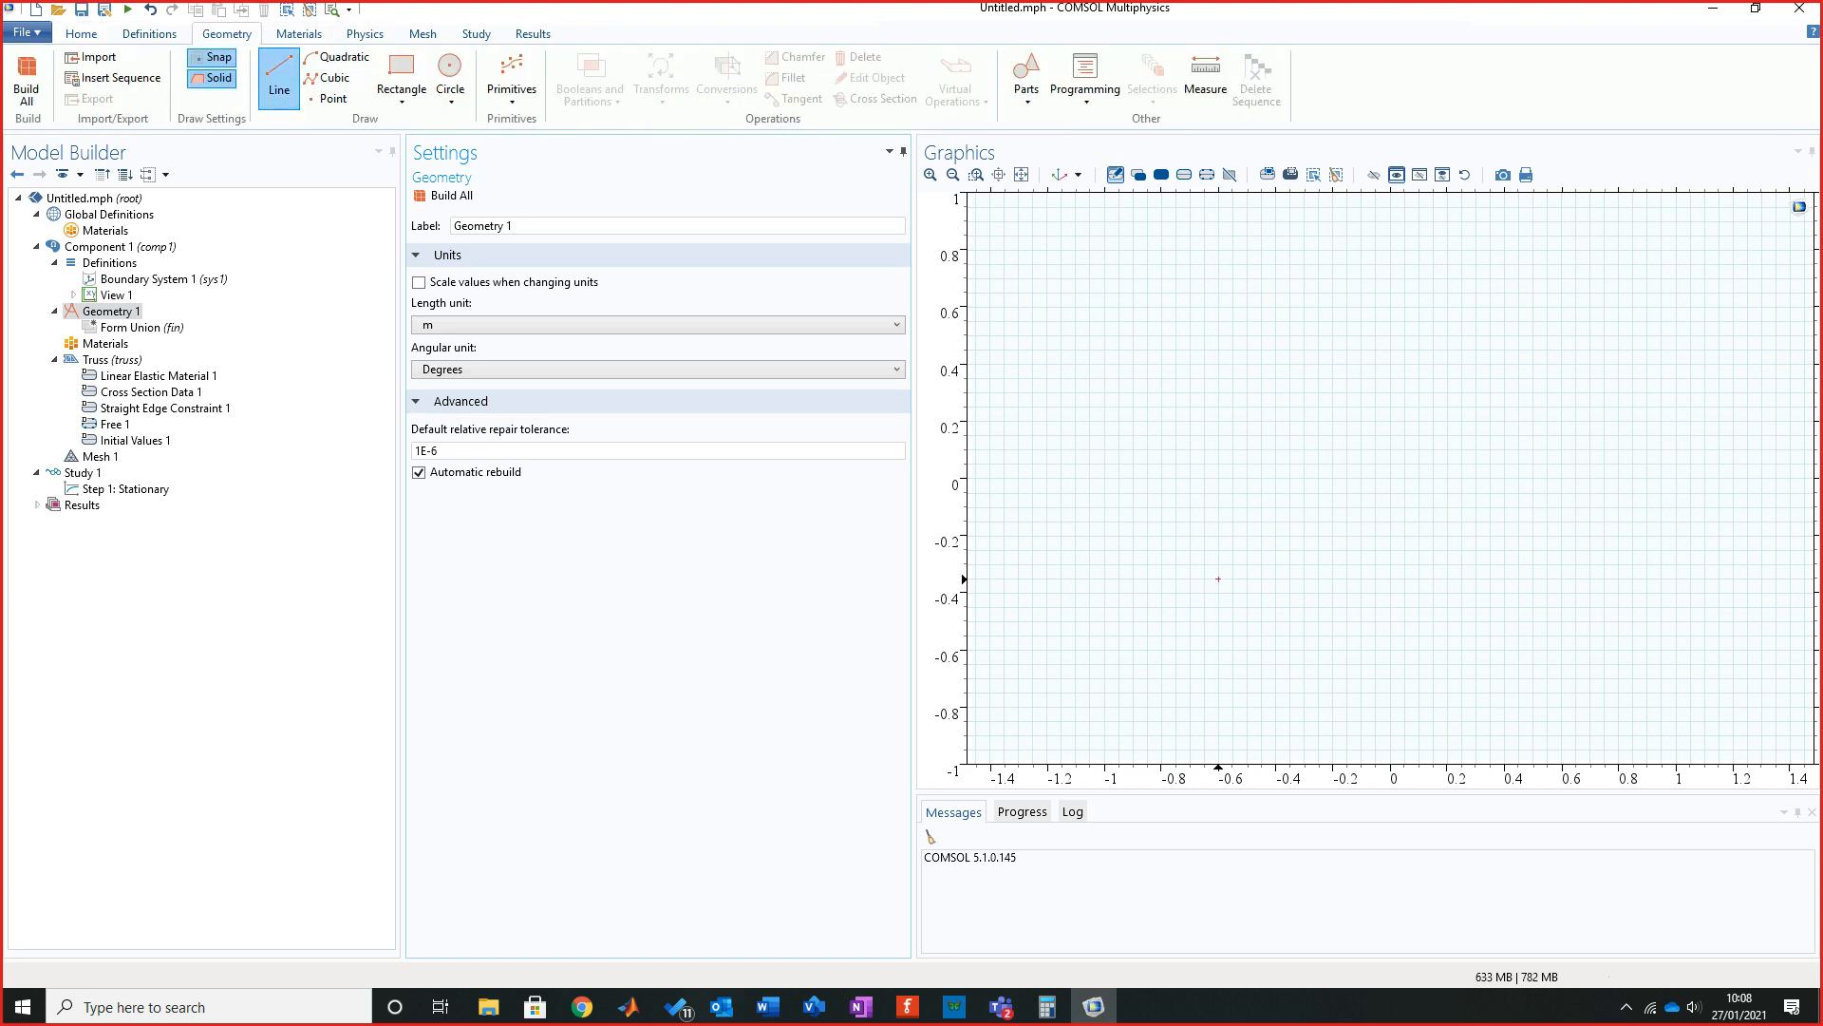
{"action": "scroll", "coordinate": [1301, 607], "scroll_direction": "down", "scroll_amount": 3}
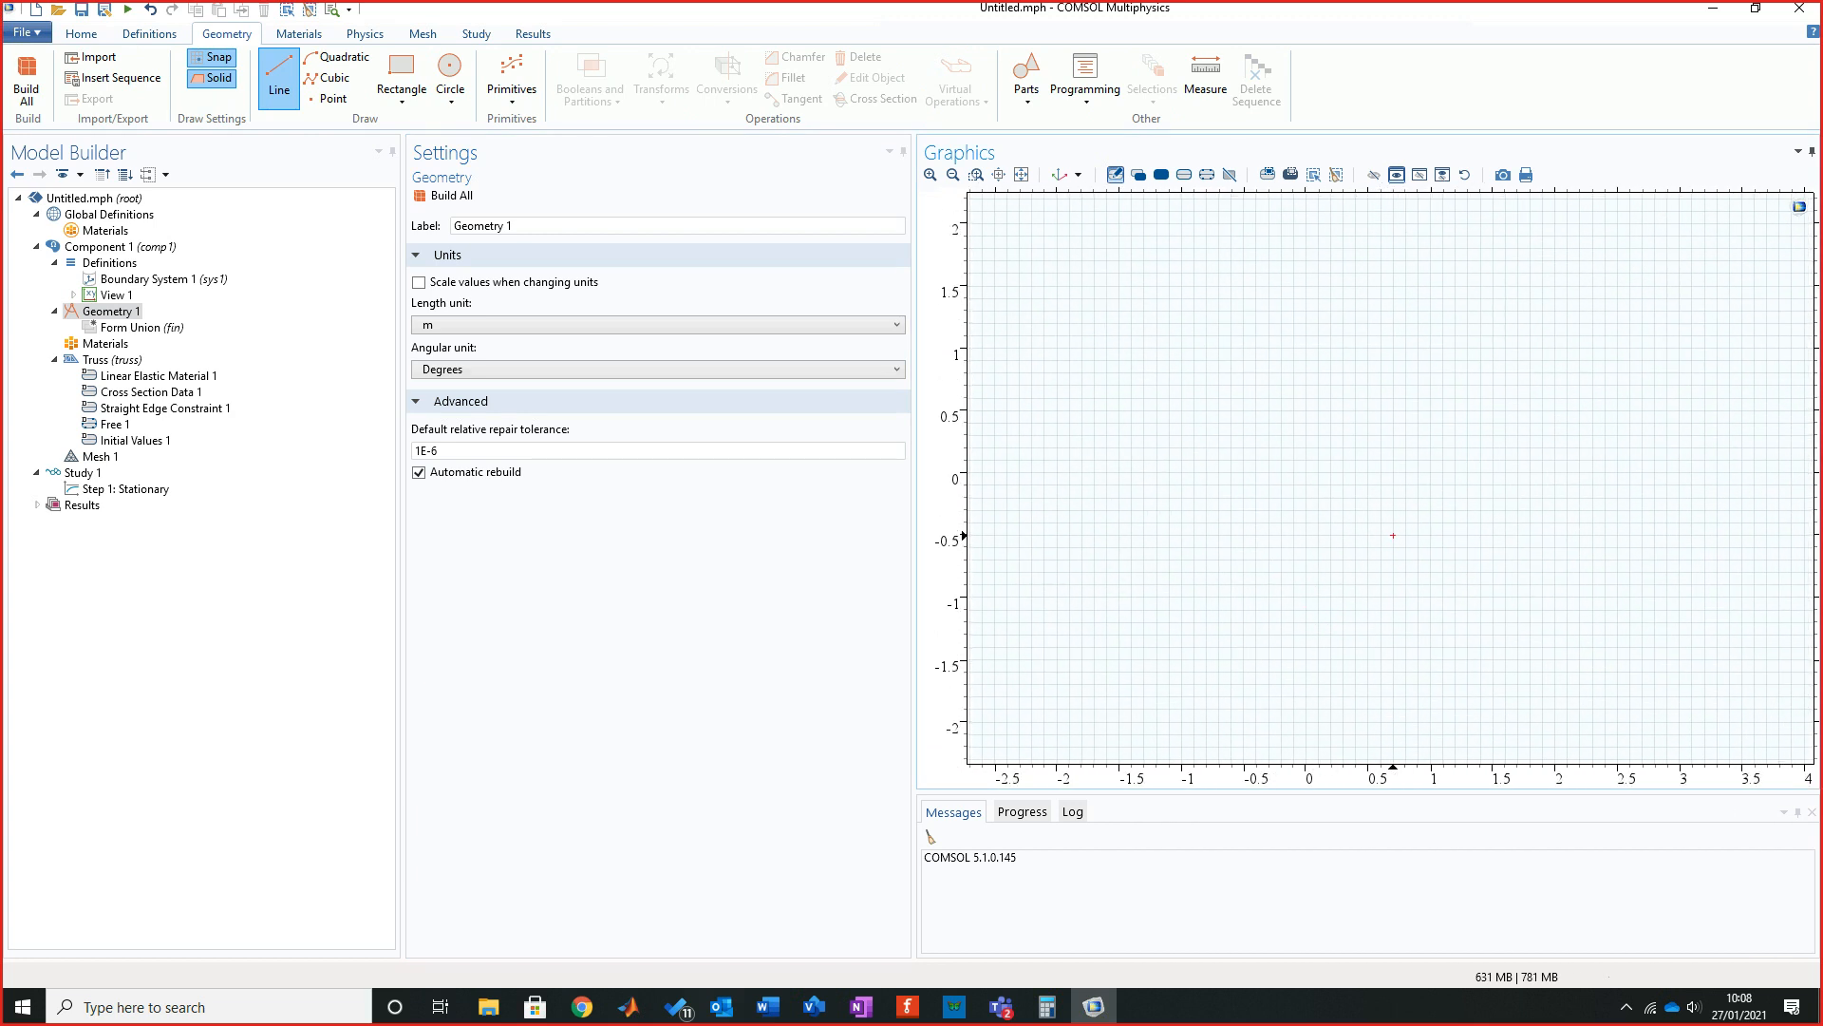
{"action": "scroll", "coordinate": [1457, 625], "scroll_direction": "down", "scroll_amount": 2}
{"action": "right_click_drag", "start_coordinate": [1578, 603], "coordinate": [1421, 539]}
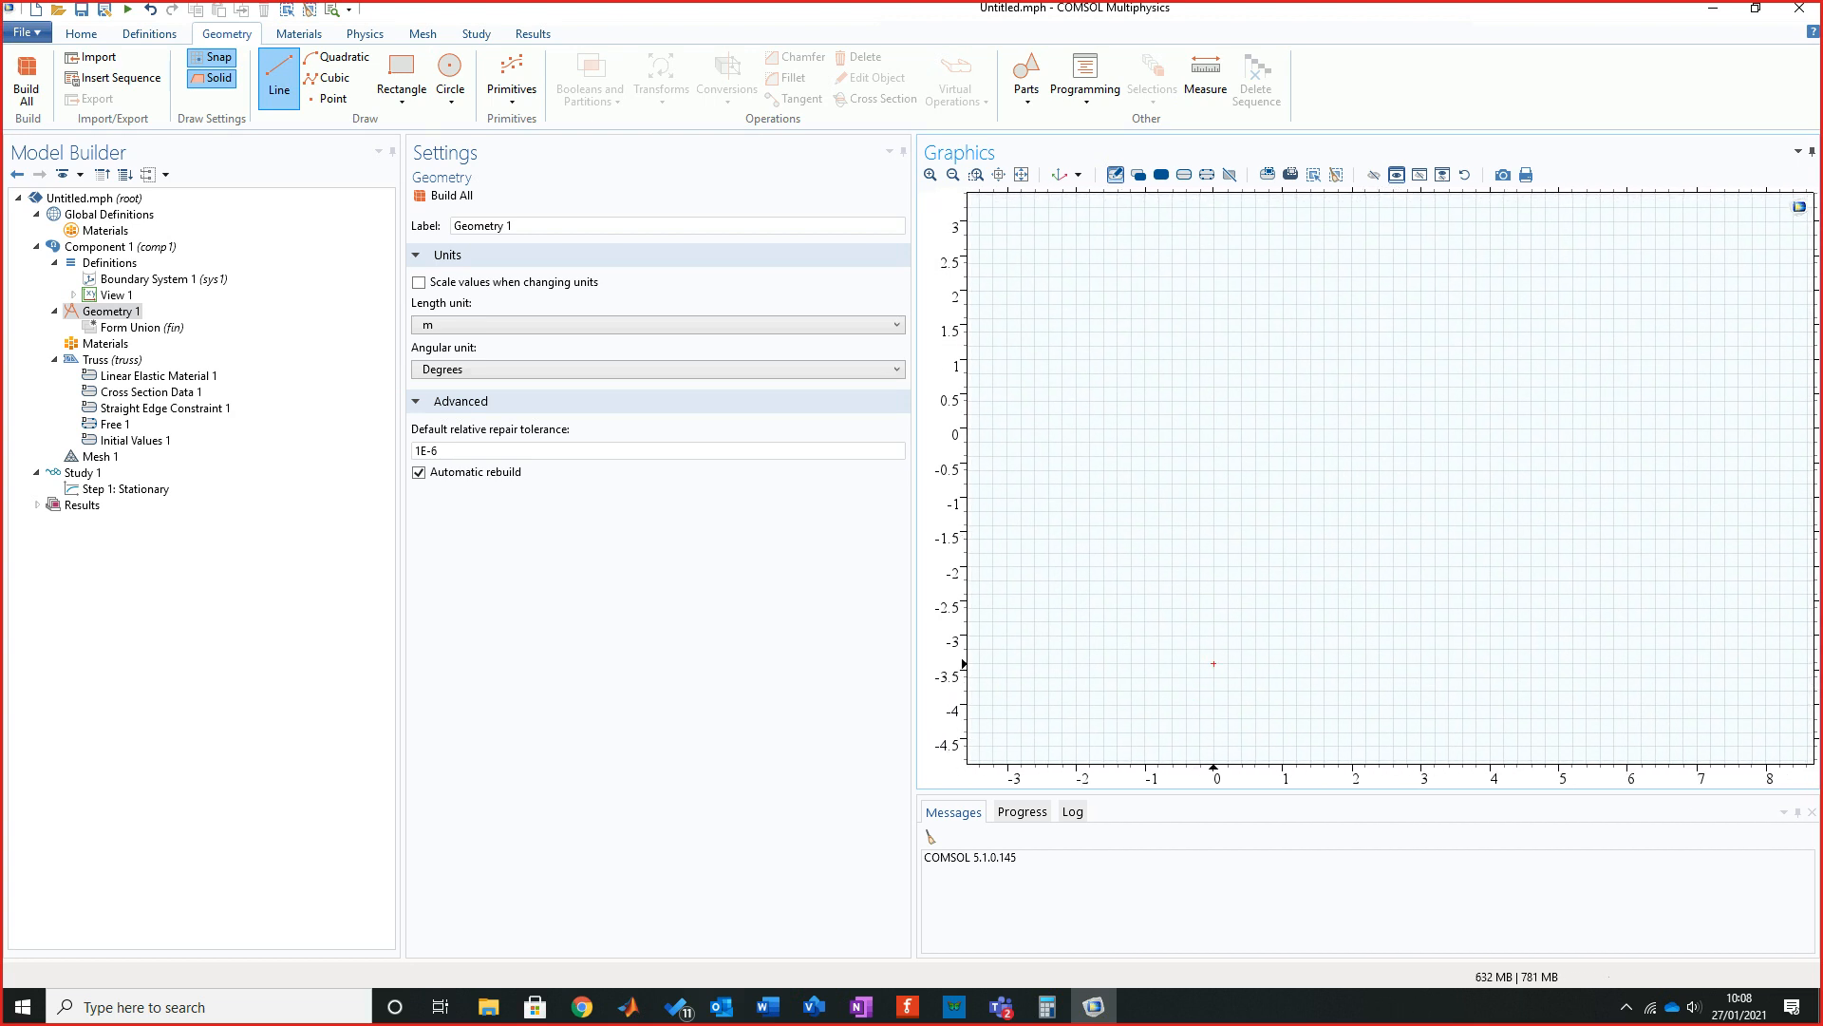
{"action": "left_click", "coordinate": [1228, 428]}
{"action": "left_click", "coordinate": [1628, 429]}
{"action": "left_click", "coordinate": [1227, 704]}
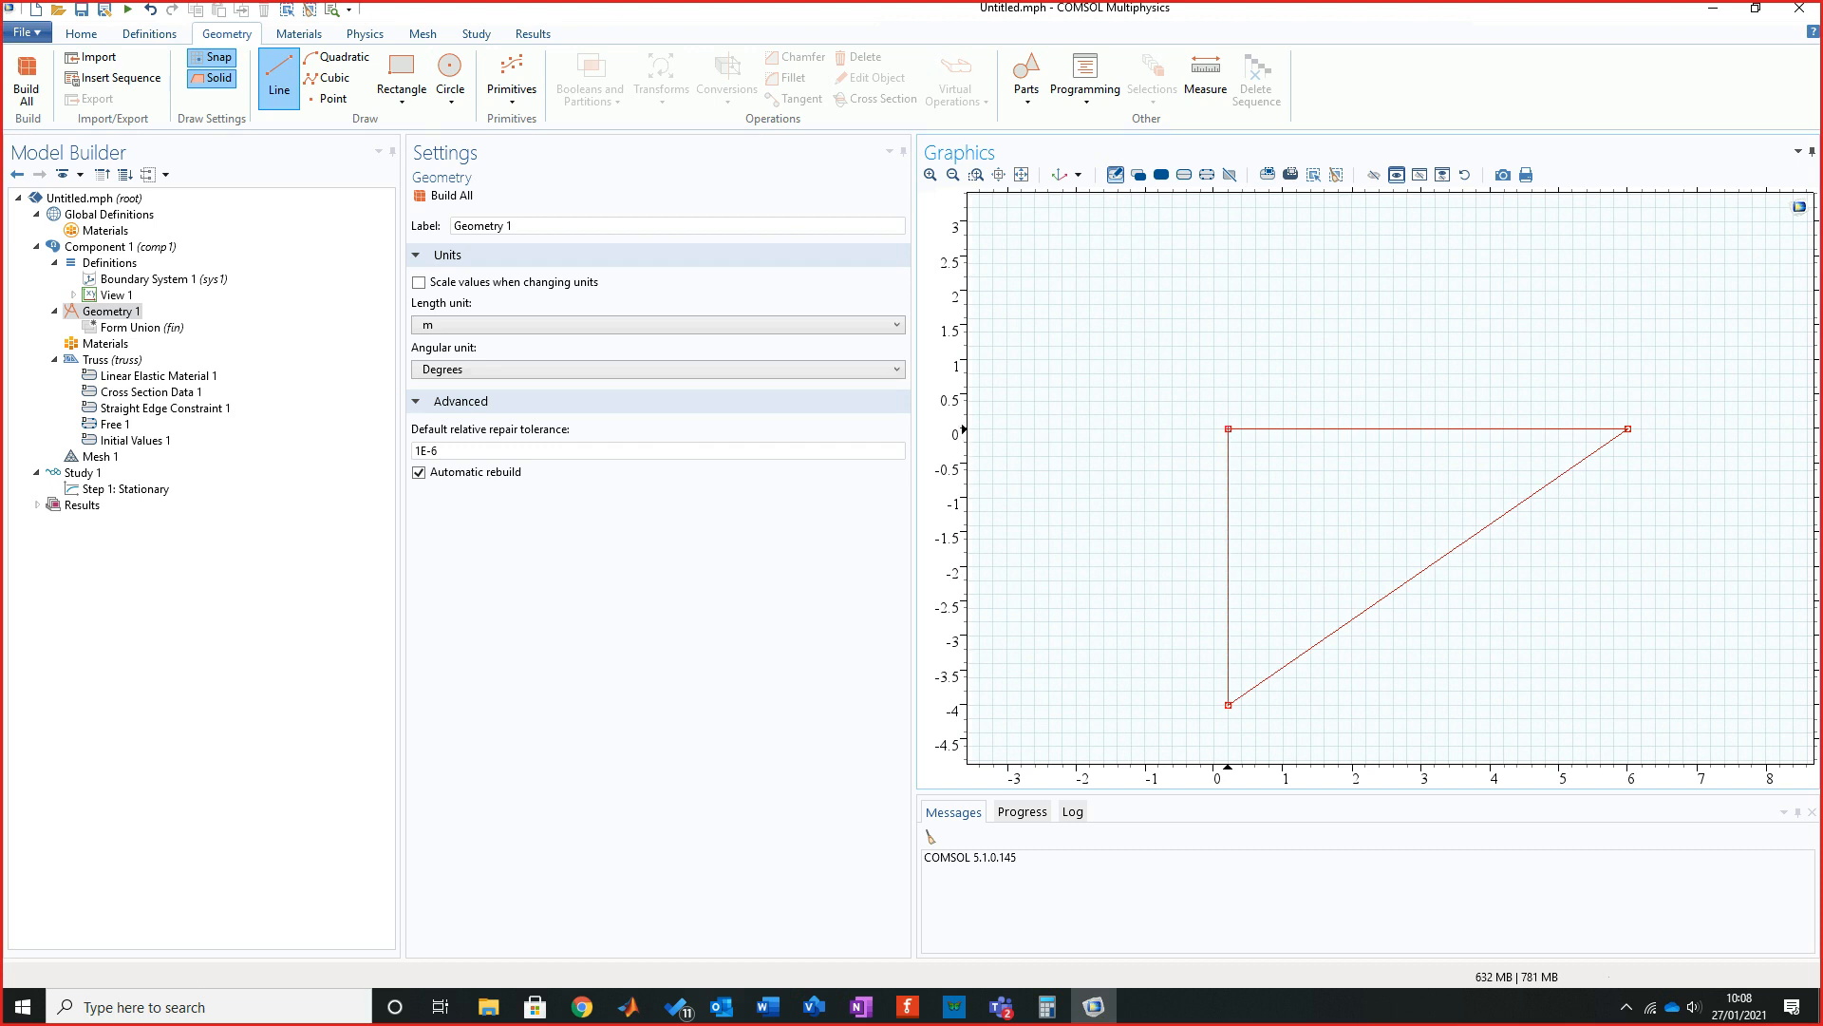
{"action": "left_click", "coordinate": [1228, 428]}
{"action": "right_click", "coordinate": [1338, 373]}
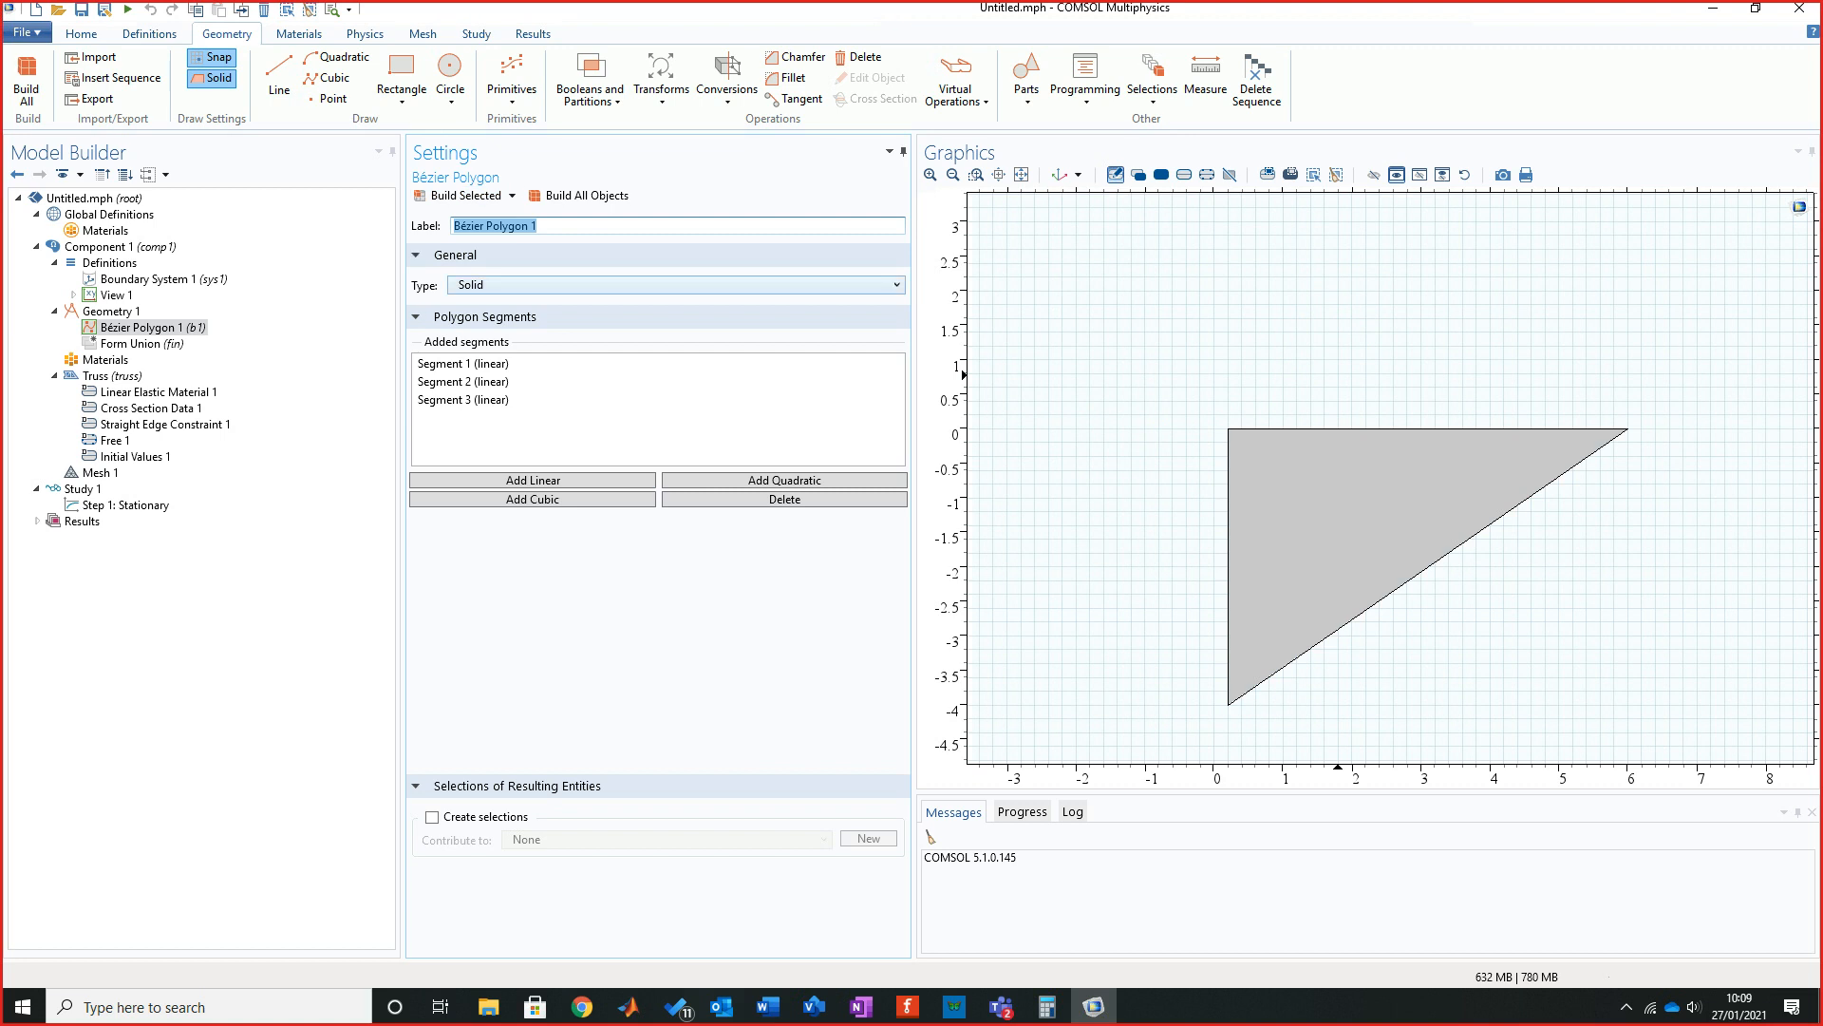
Change the triangle polygon's type to Open curve and build it.
{"action": "left_click", "coordinate": [674, 285]}
{"action": "left_click", "coordinate": [675, 341]}
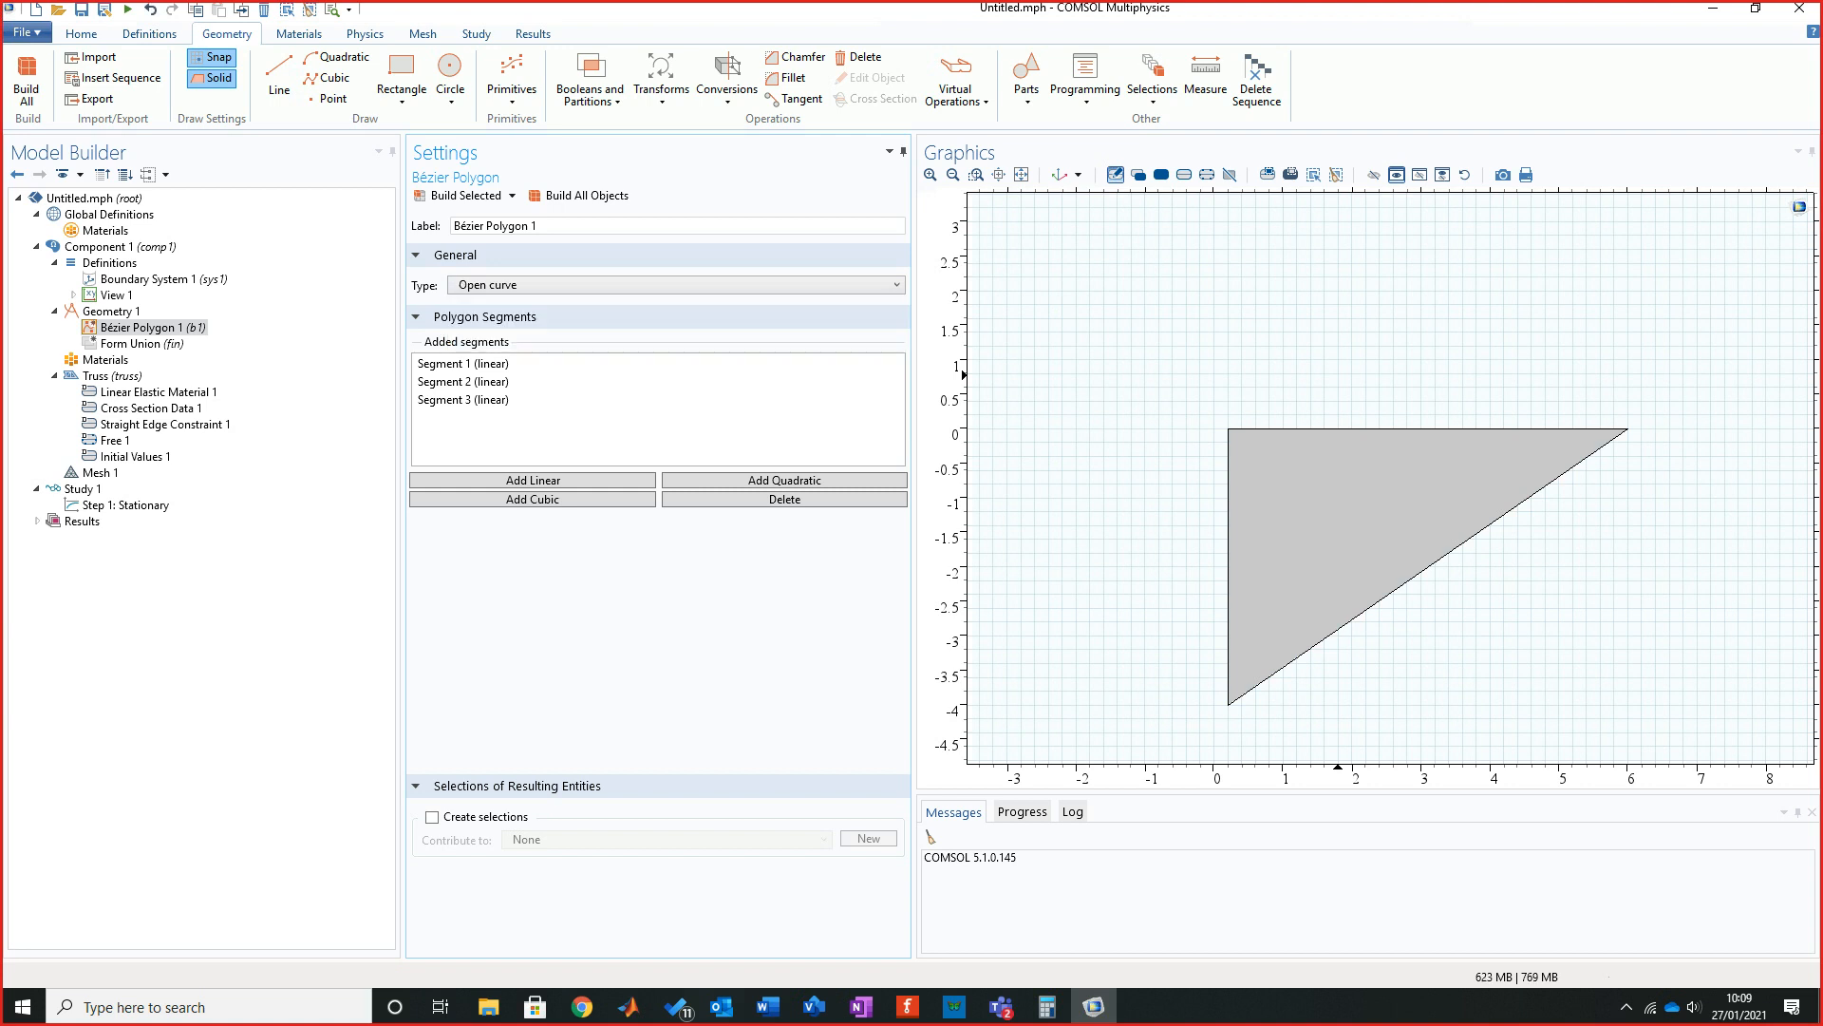
{"action": "left_click", "coordinate": [459, 194]}
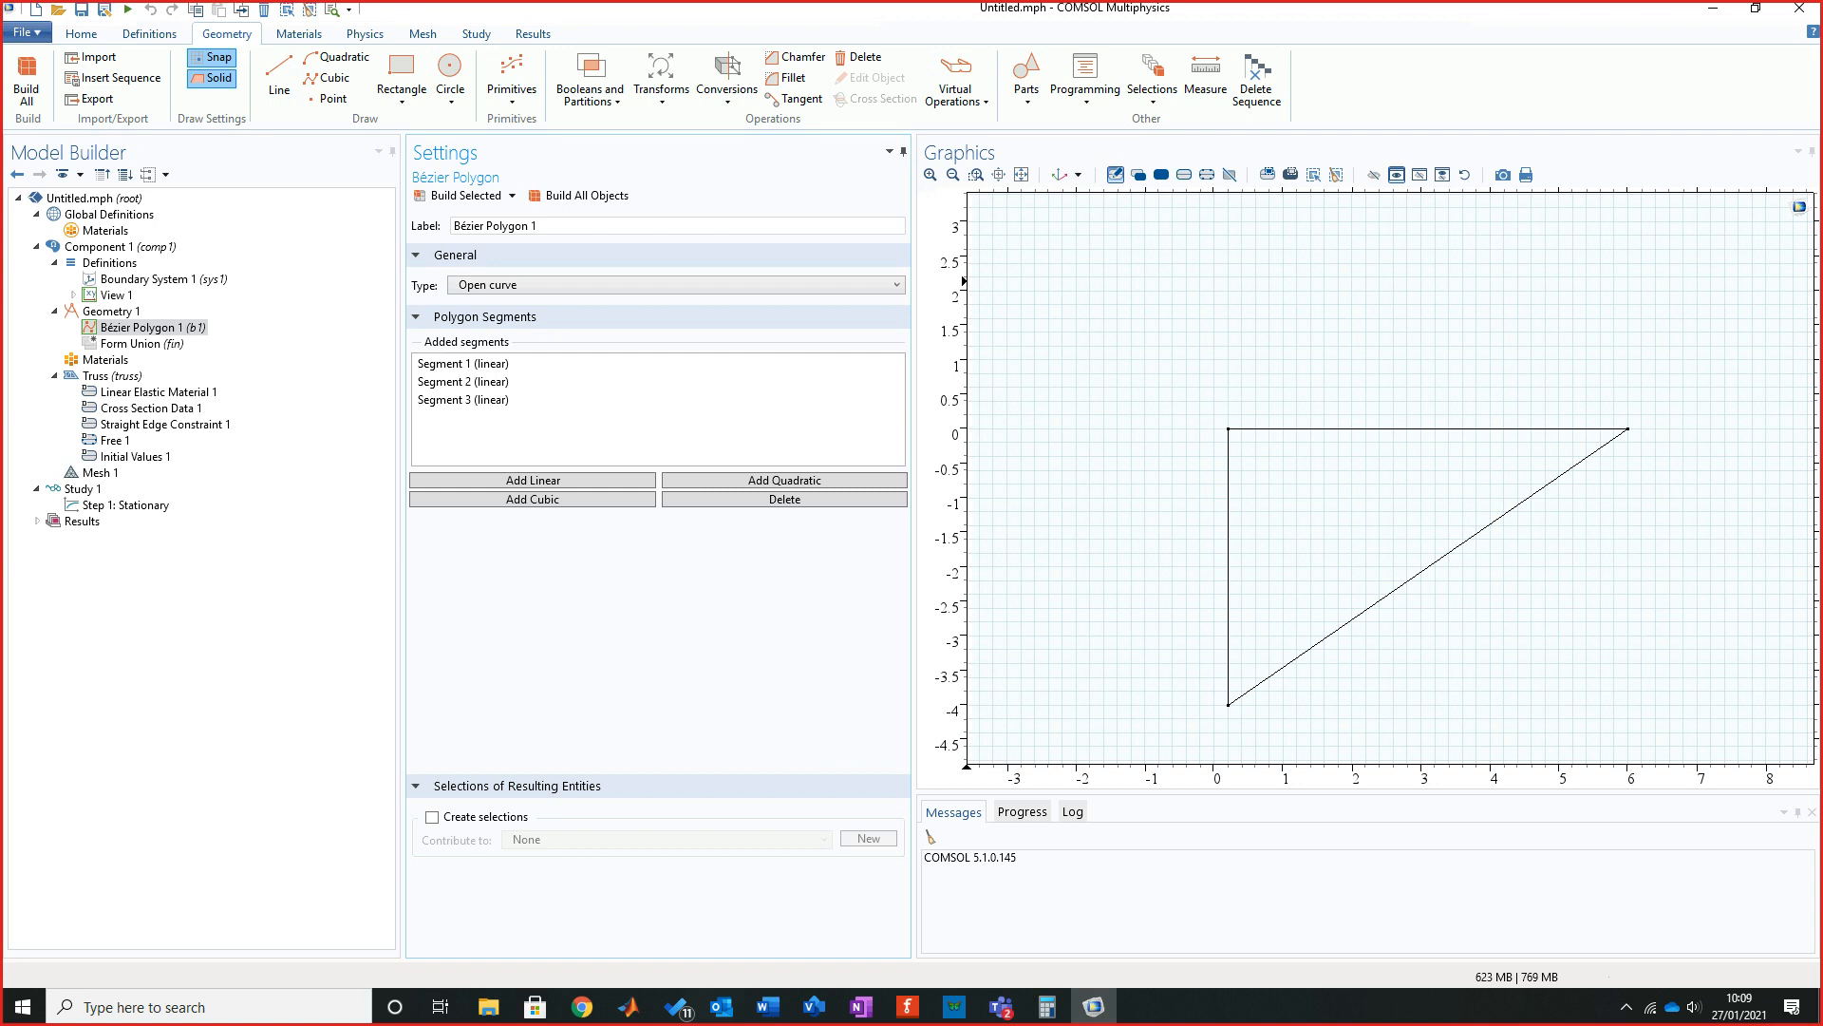
Draw a vertical line at x of about 1.2 m from the triangle's horizontal member down to y of about -3.3 m.
{"action": "scroll", "coordinate": [1282, 656], "scroll_direction": "up", "scroll_amount": 3}
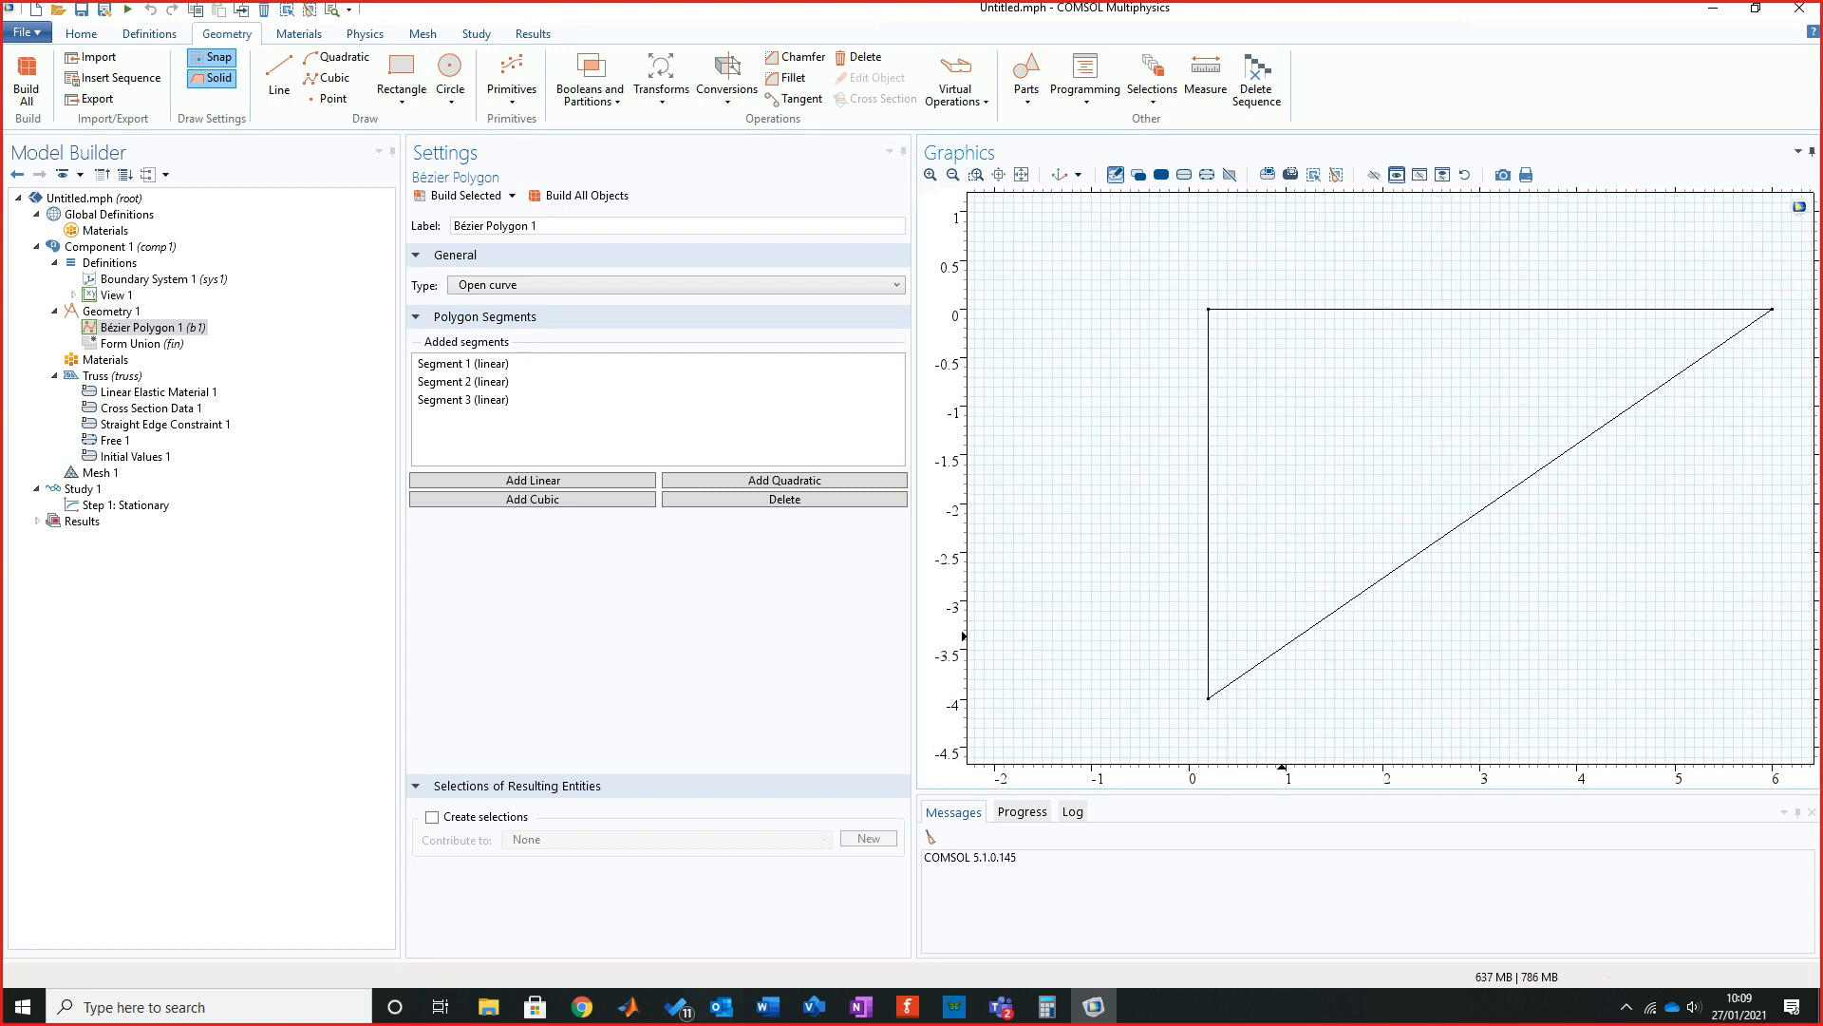
{"action": "left_click", "coordinate": [279, 78]}
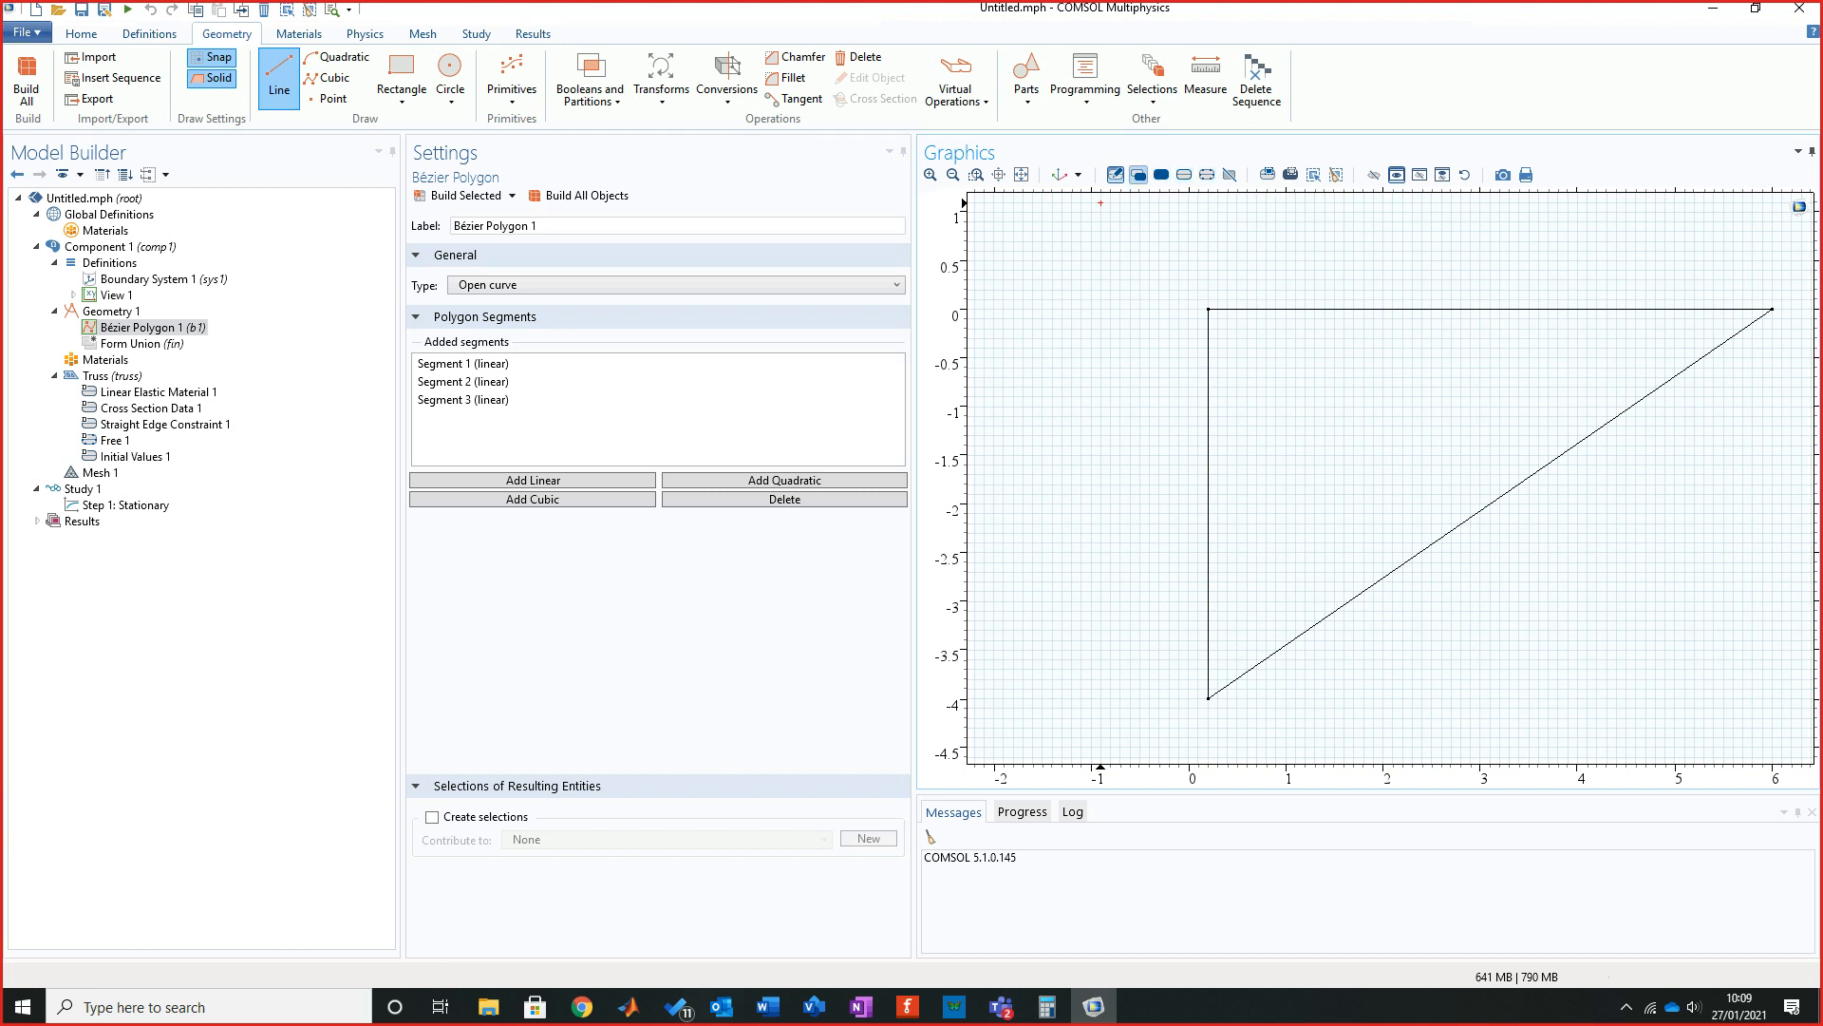
{"action": "left_click", "coordinate": [1138, 175]}
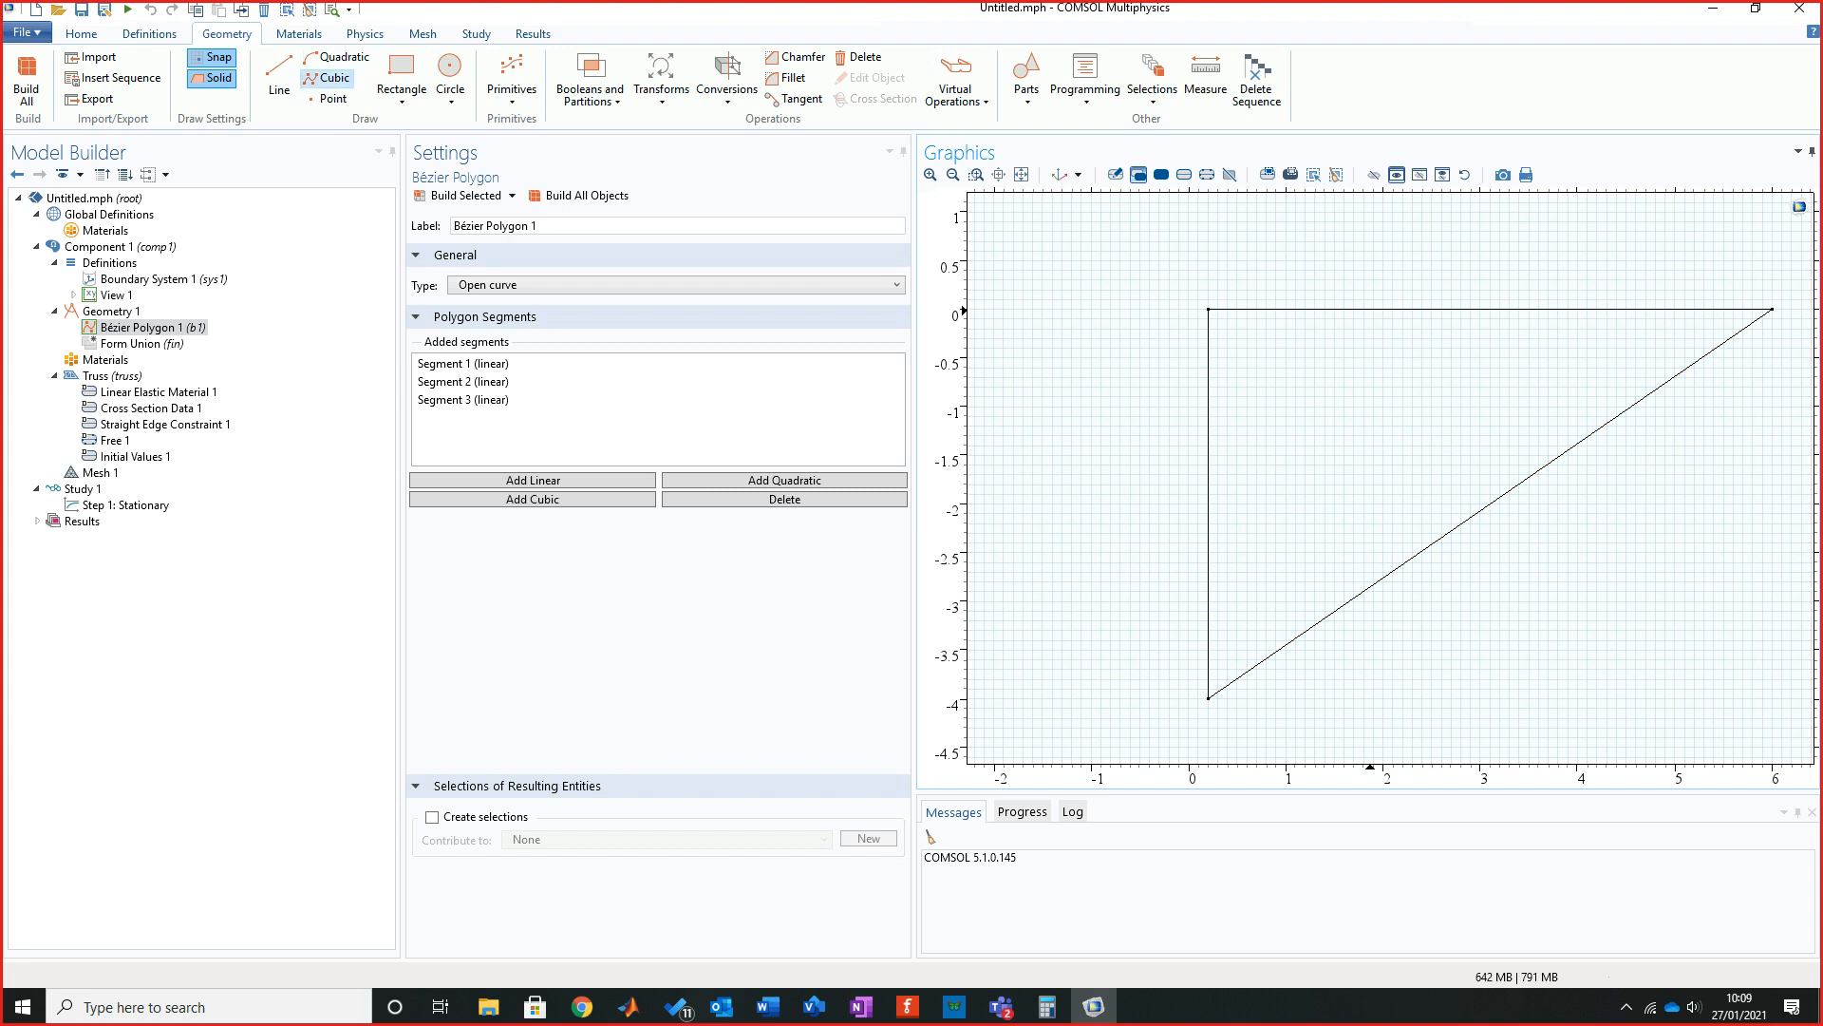
{"action": "left_click", "coordinate": [279, 76]}
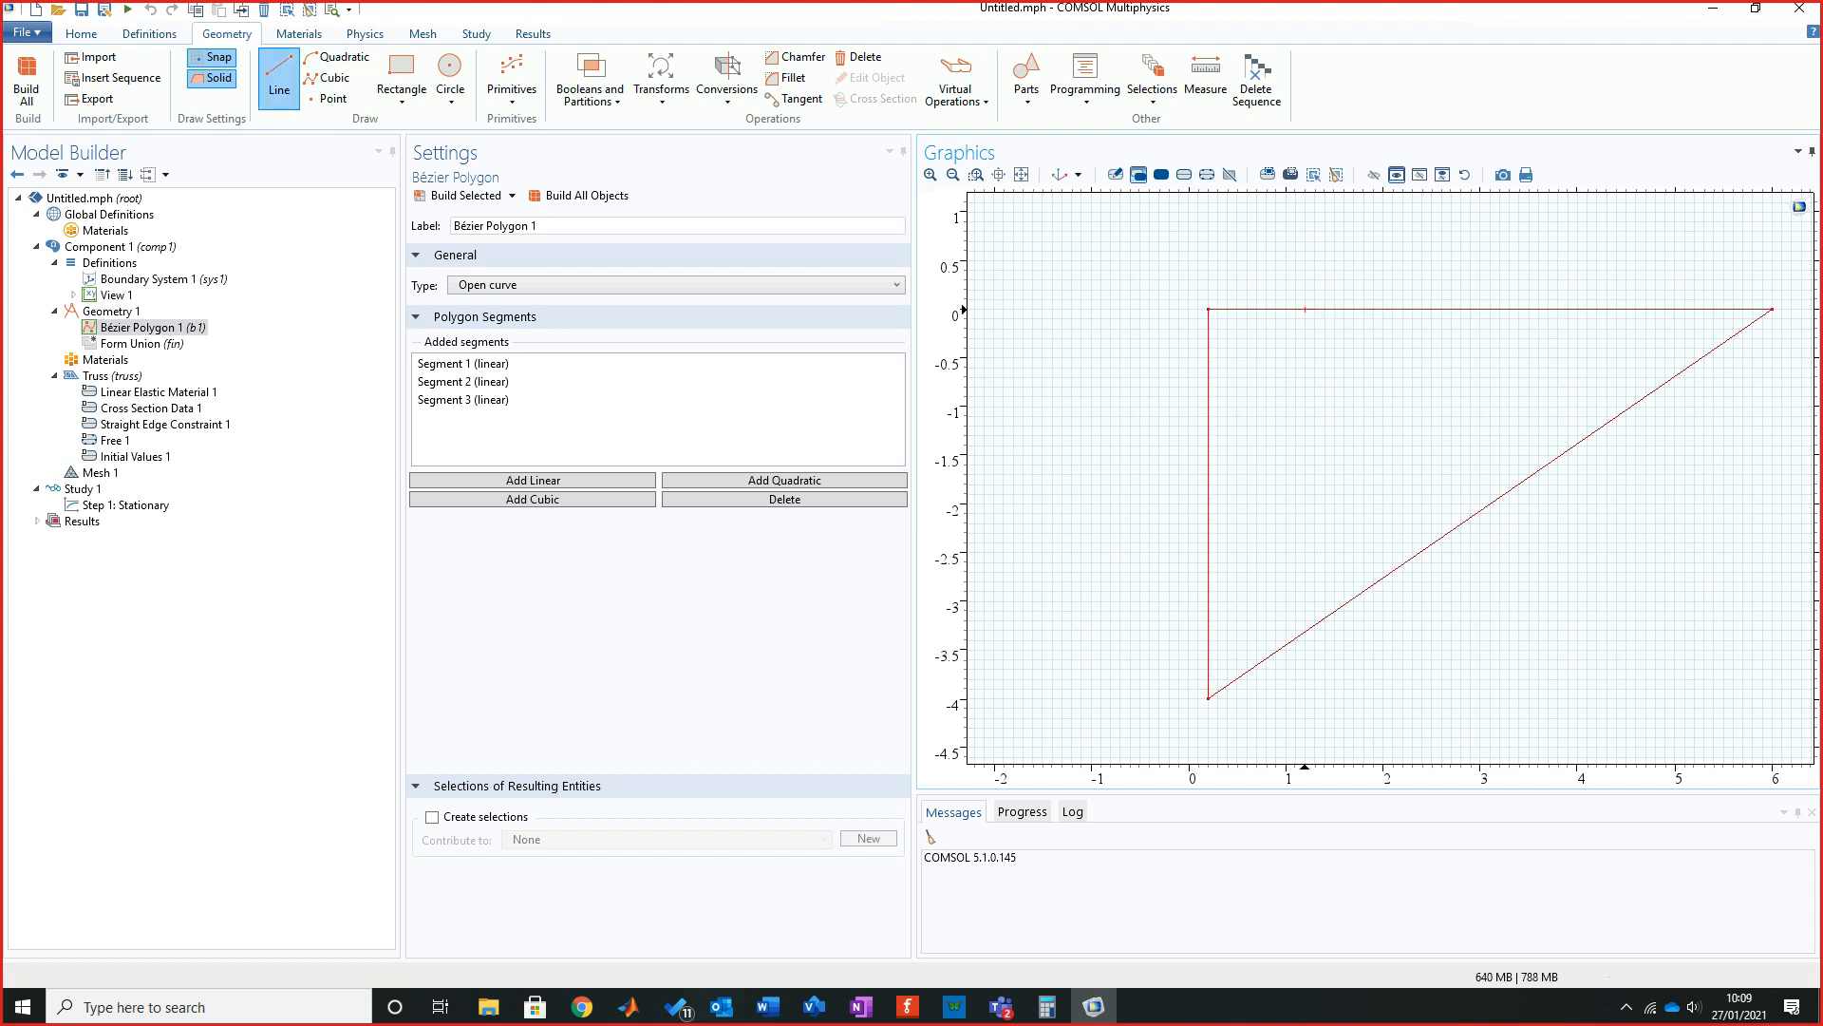
{"action": "left_click", "coordinate": [1305, 309]}
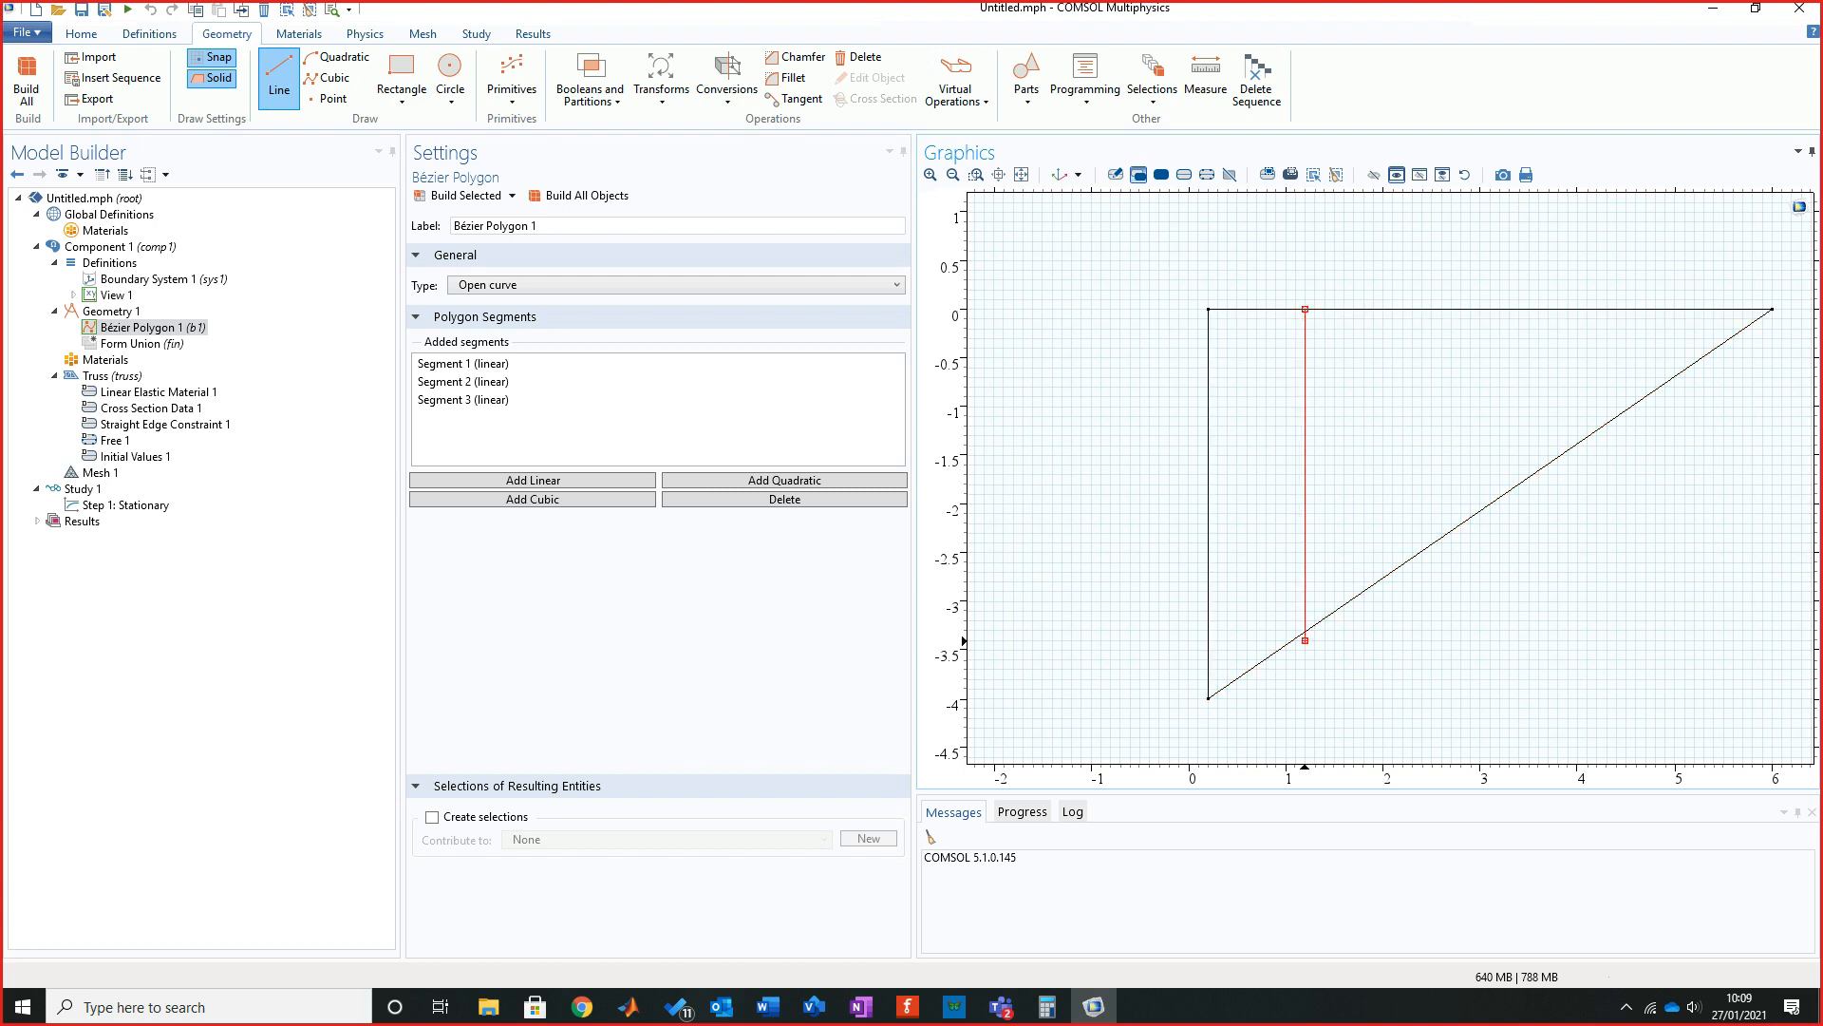
{"action": "left_click", "coordinate": [1305, 631]}
{"action": "right_click", "coordinate": [1441, 640]}
Inspect closely whether the new vertical line's lower end meets the triangle's diagonal member.
{"action": "scroll", "coordinate": [1313, 641], "scroll_direction": "up", "scroll_amount": 5}
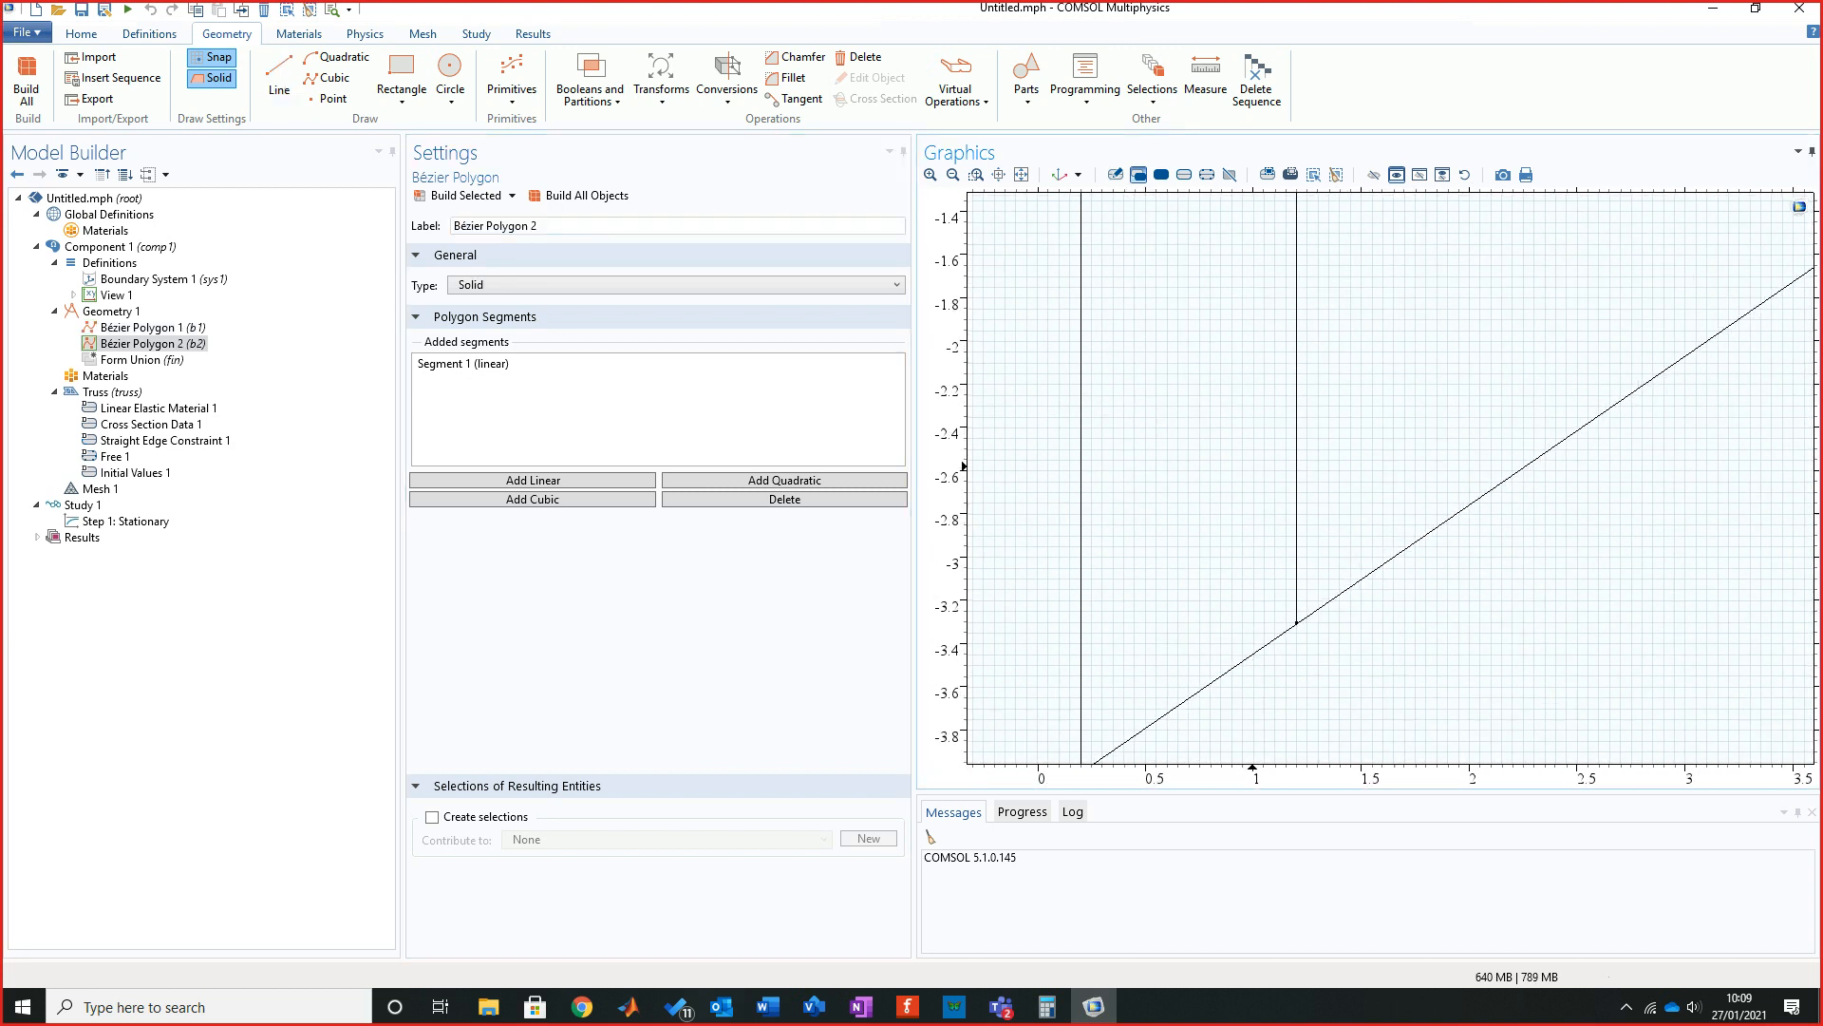
{"action": "scroll", "coordinate": [1320, 602], "scroll_direction": "up", "scroll_amount": 4}
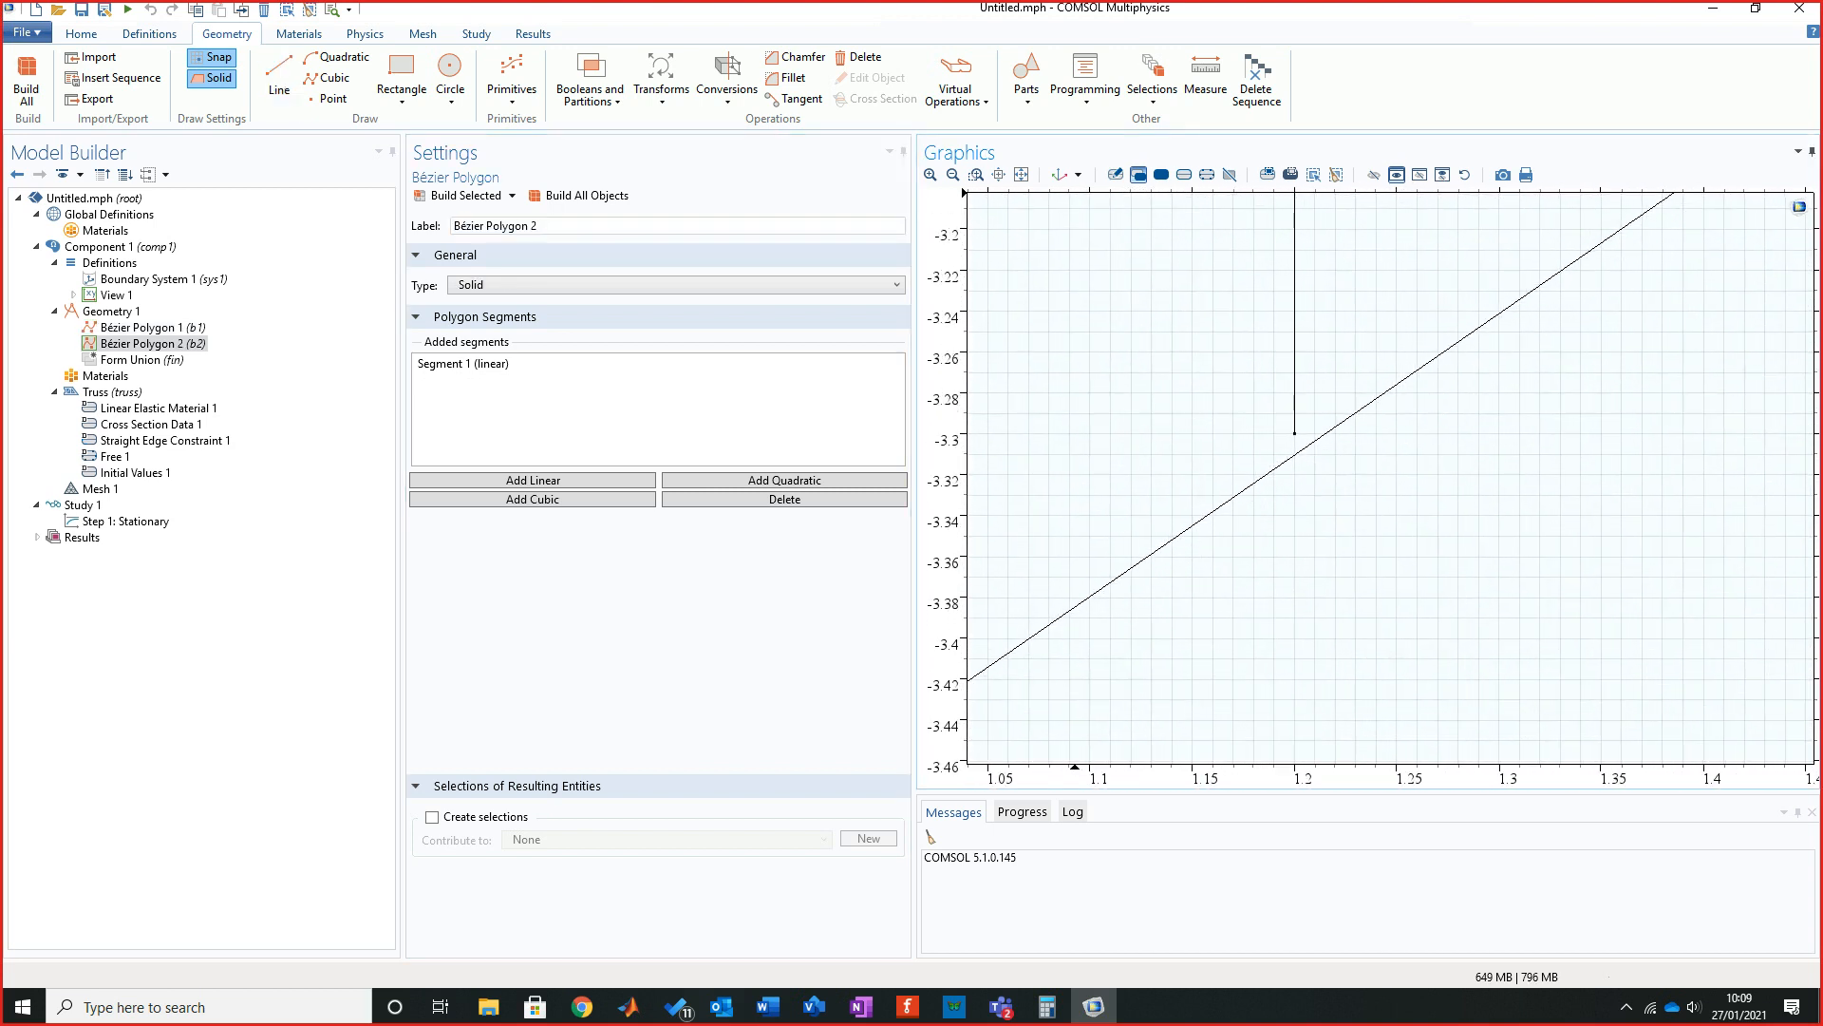
{"action": "scroll", "coordinate": [1312, 459], "scroll_direction": "up", "scroll_amount": 5}
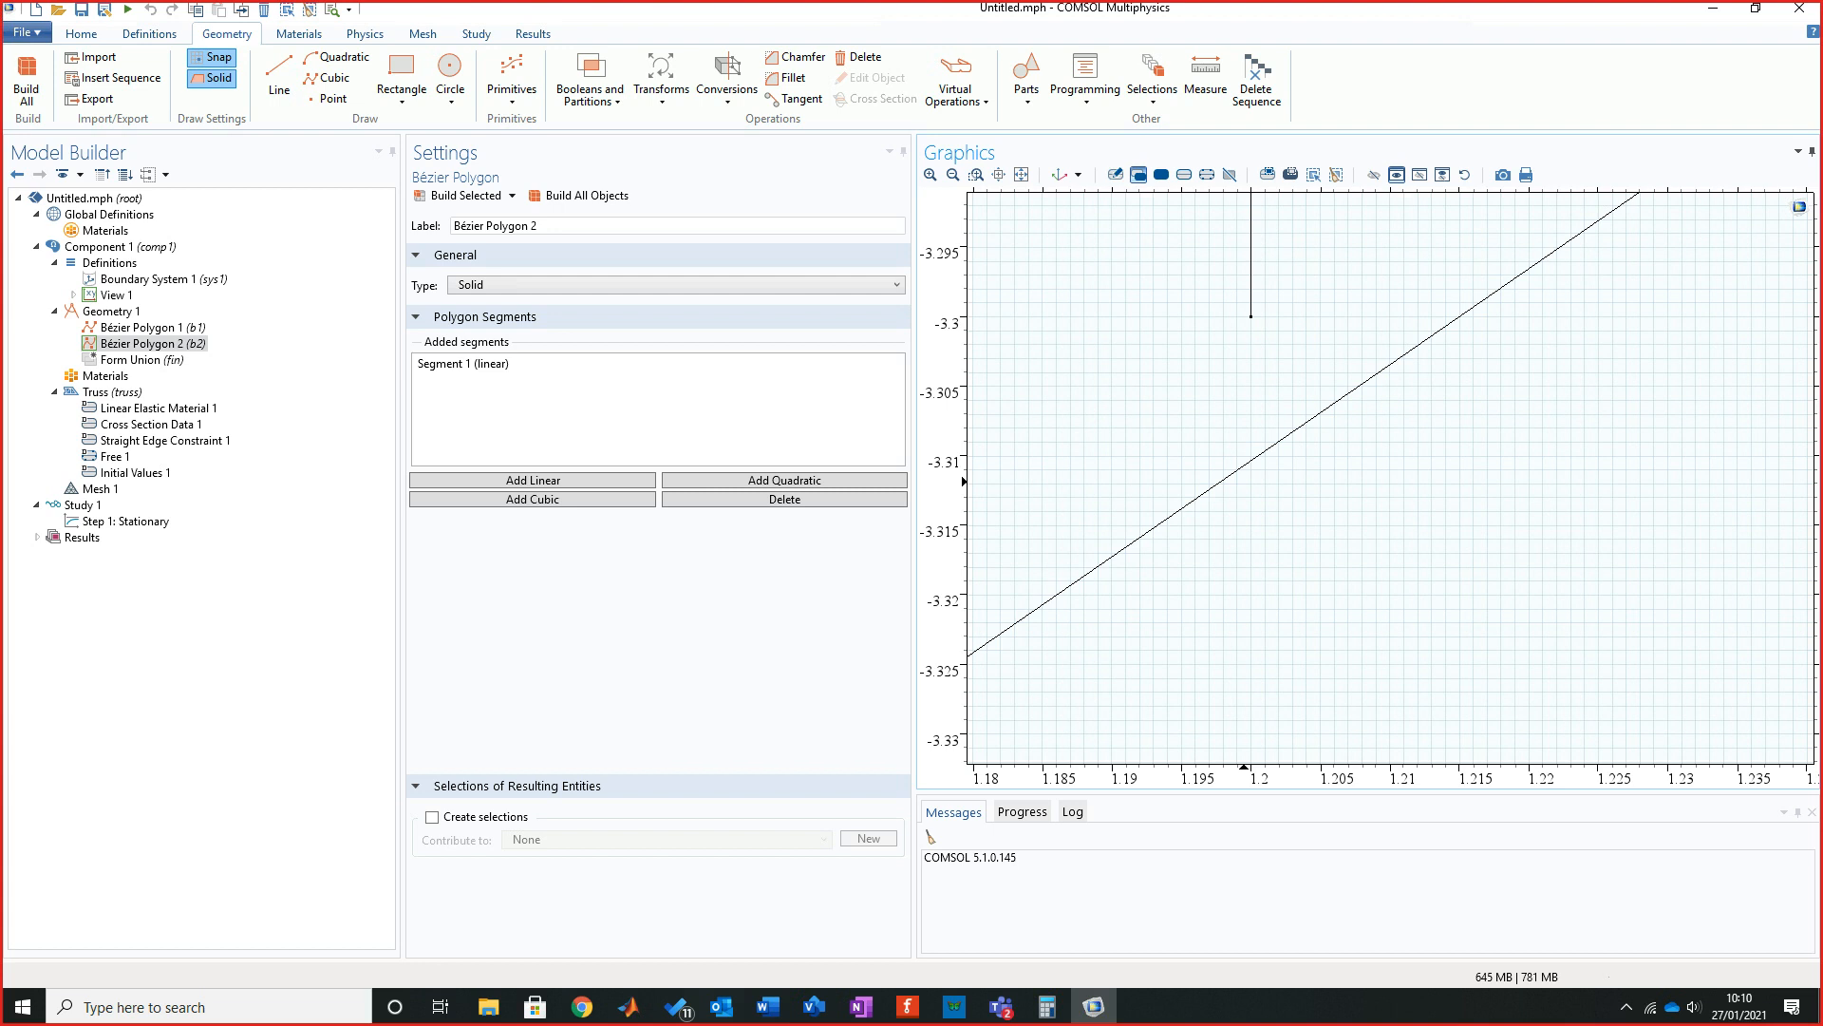
{"action": "scroll", "coordinate": [1213, 464], "scroll_direction": "down", "scroll_amount": 6}
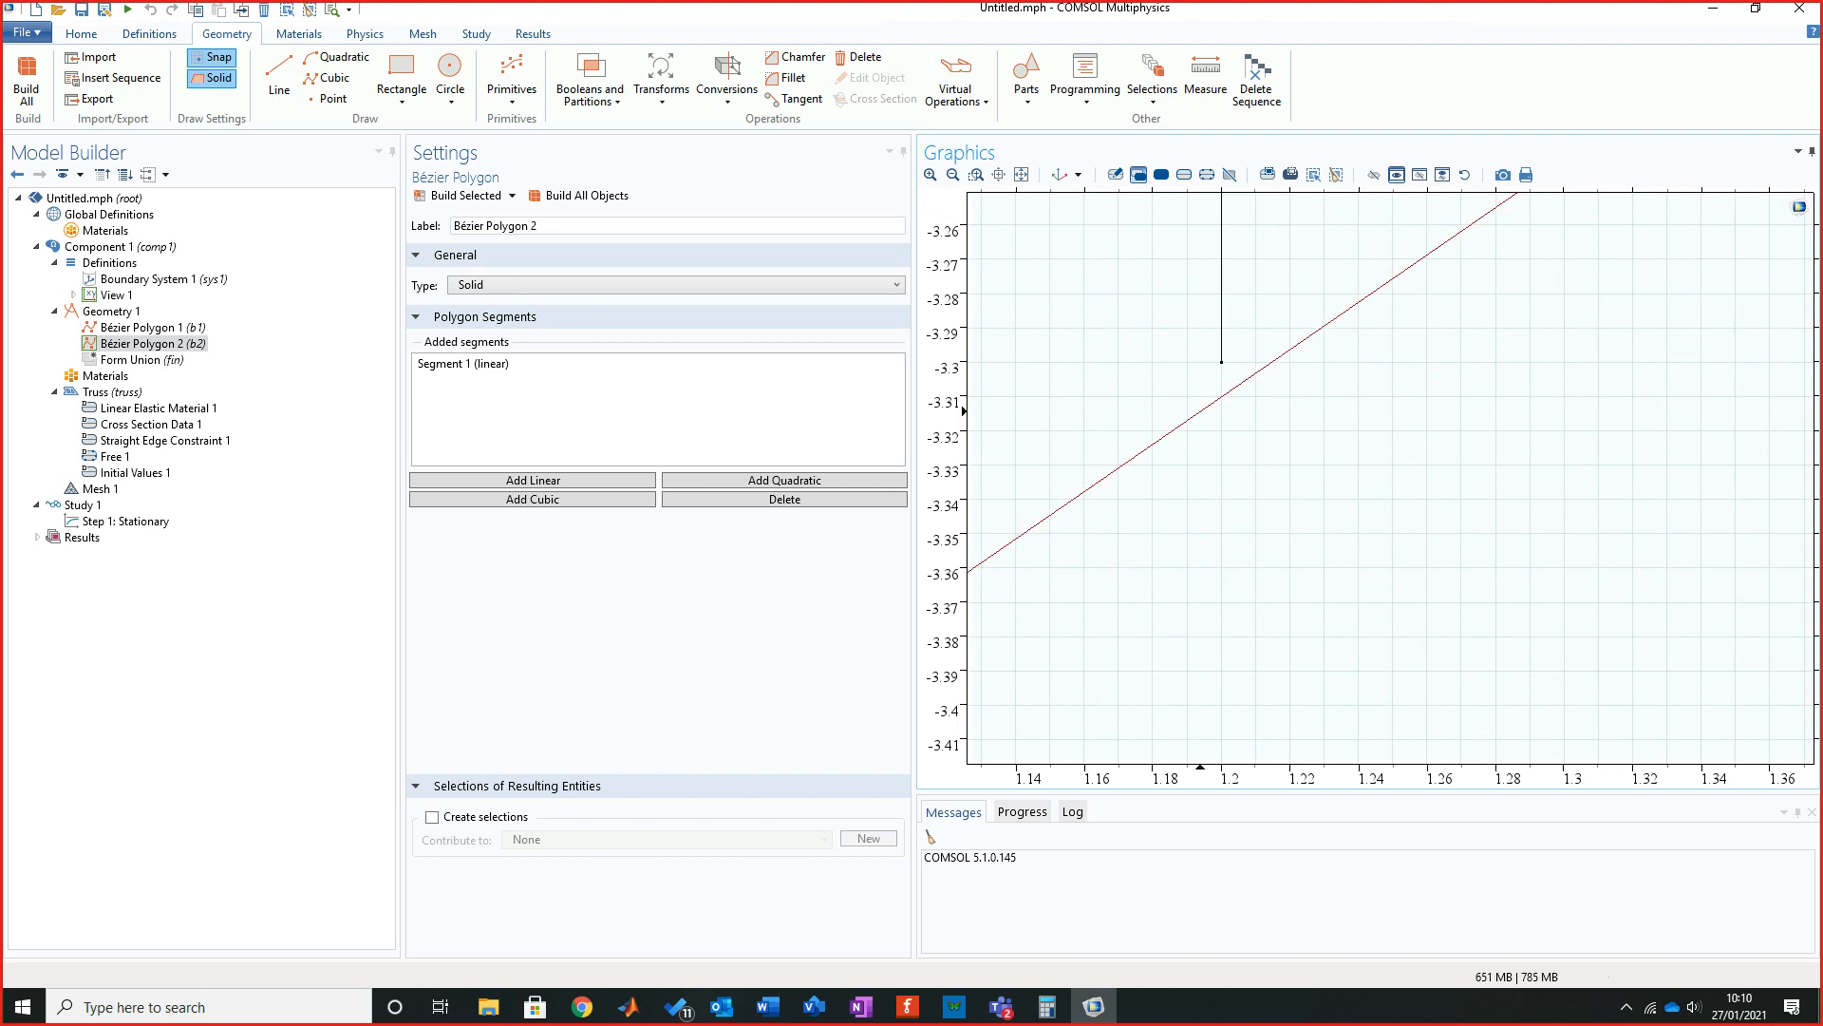
{"action": "scroll", "coordinate": [1223, 543], "scroll_direction": "down", "scroll_amount": 3}
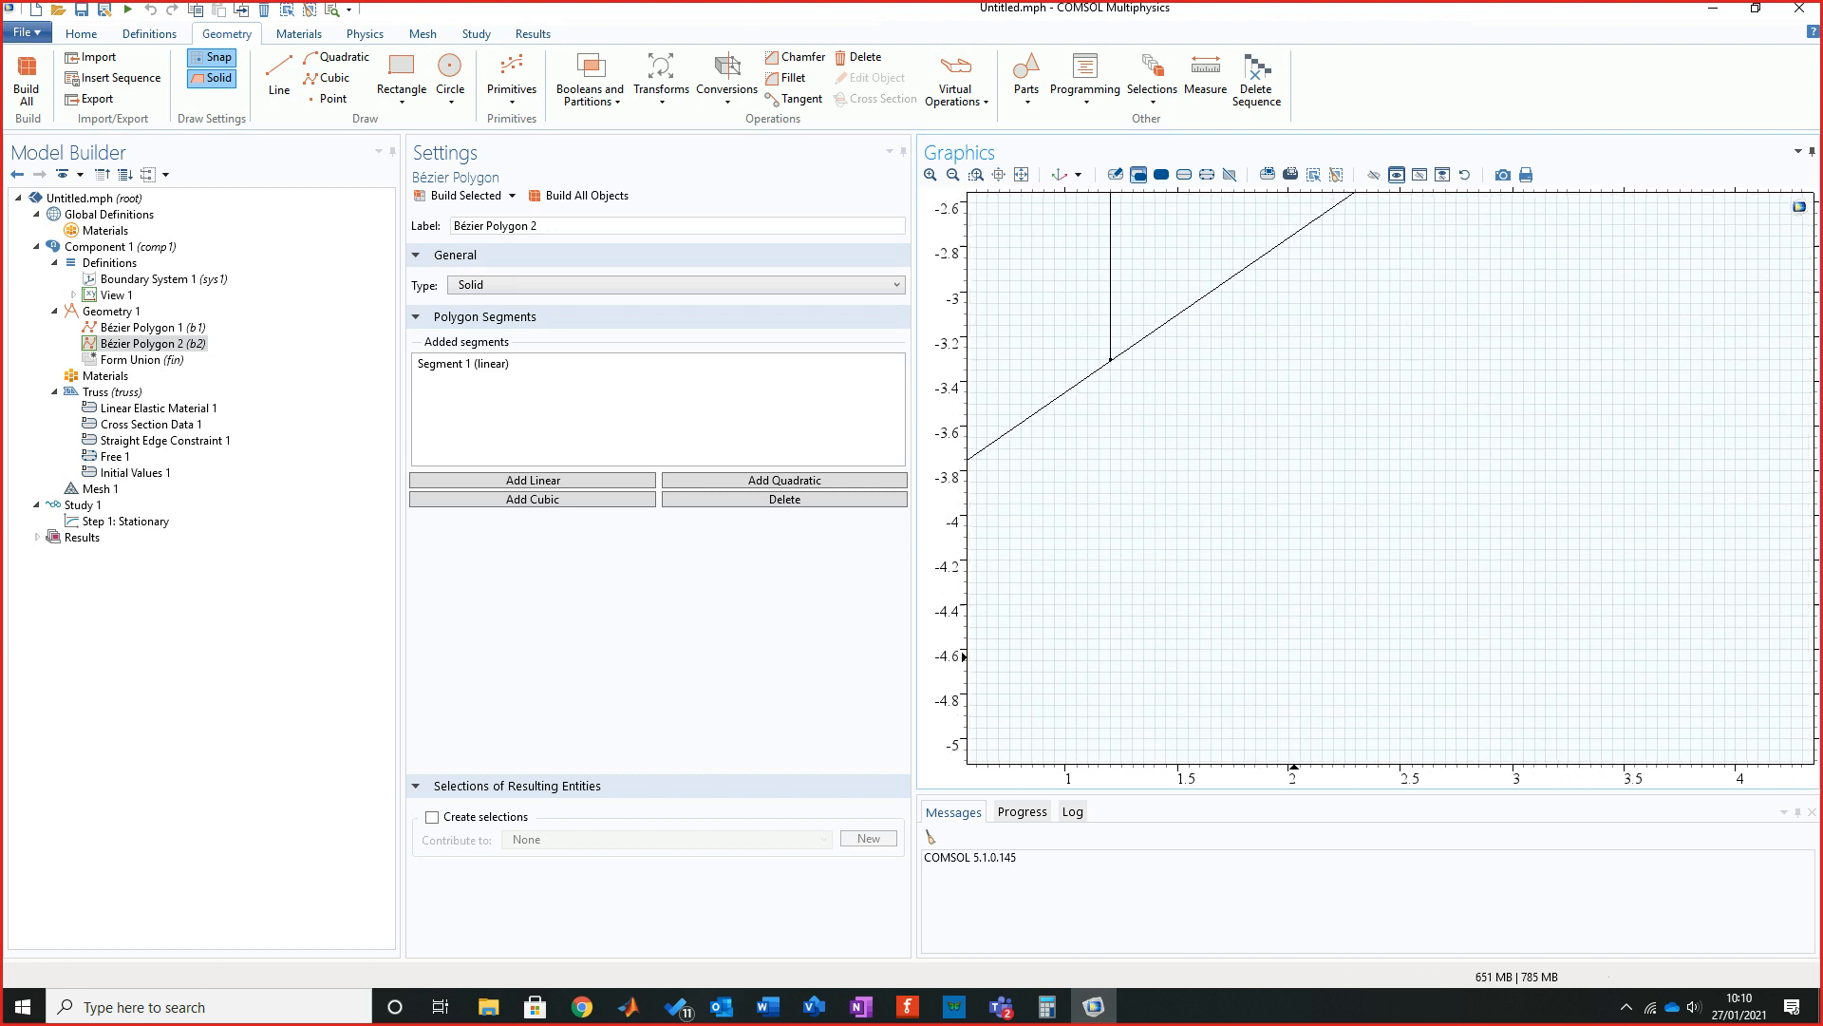
Delete both Bézier polygons, the open-curve triangle and the vertical line, from the geometry.
{"action": "scroll", "coordinate": [1365, 476], "scroll_direction": "down", "scroll_amount": 3}
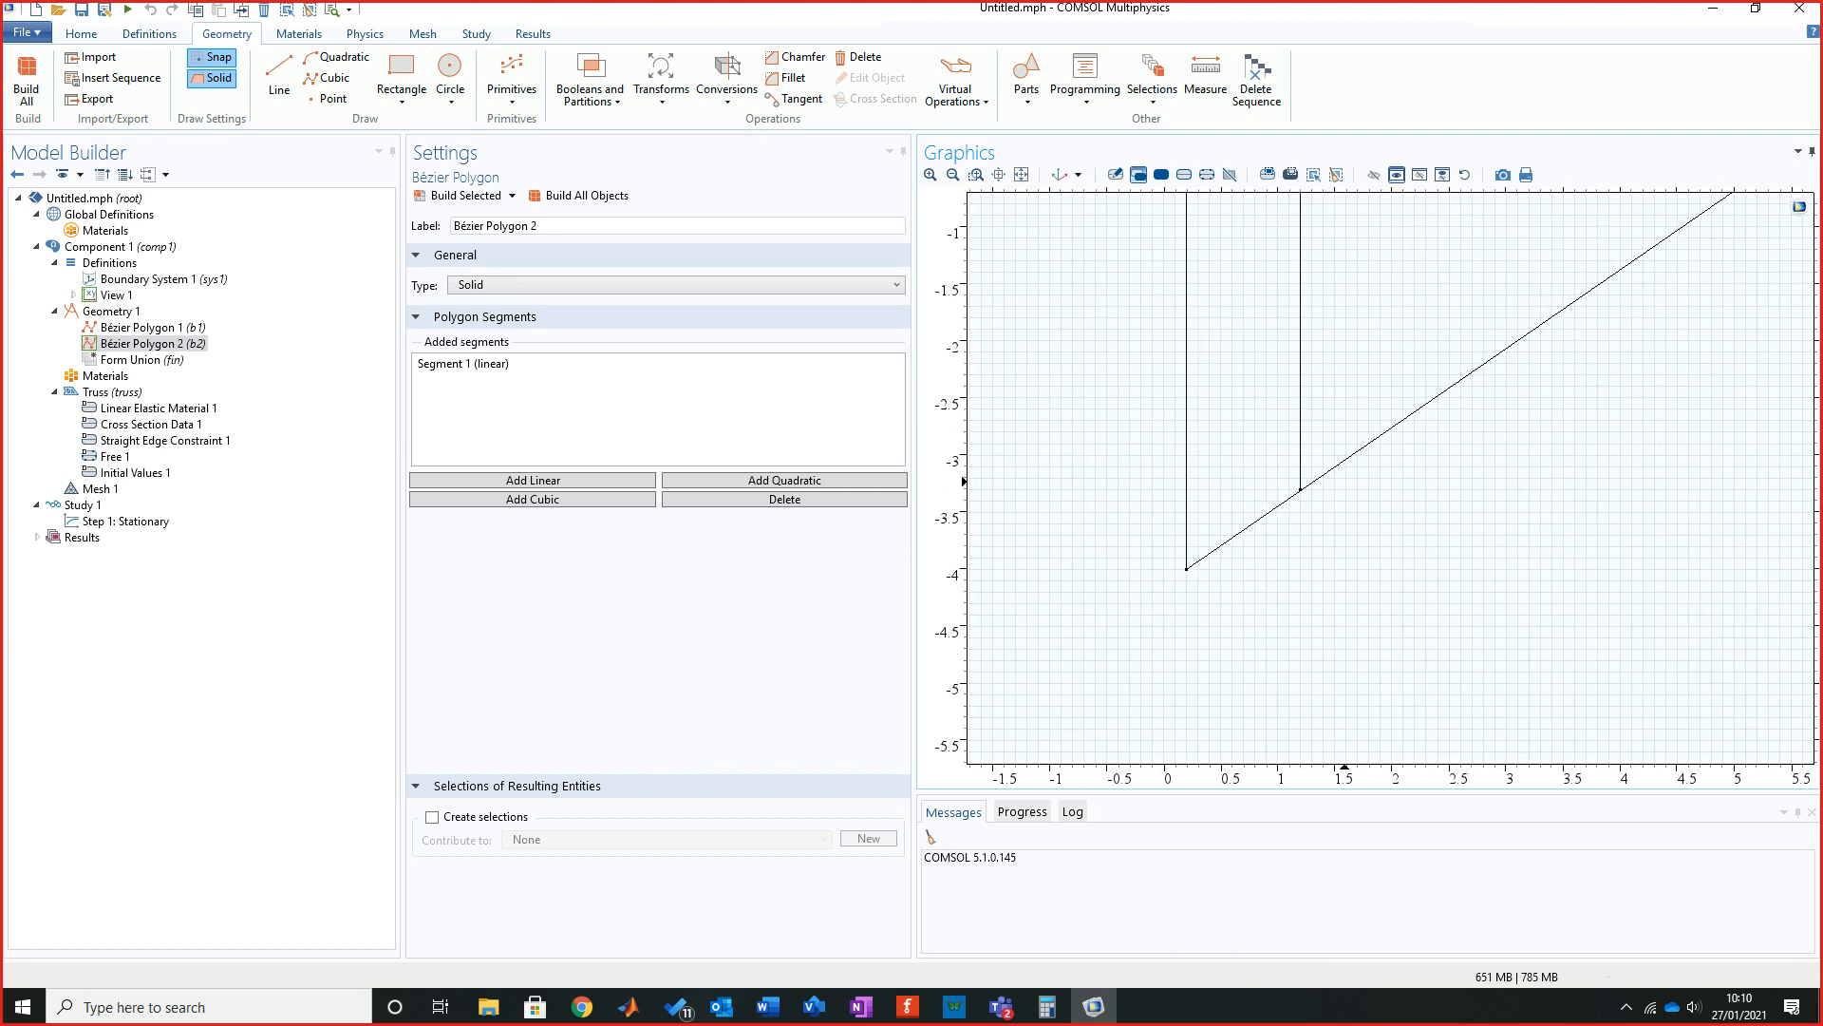
{"action": "right_click_drag", "start_coordinate": [1417, 328], "coordinate": [1298, 456]}
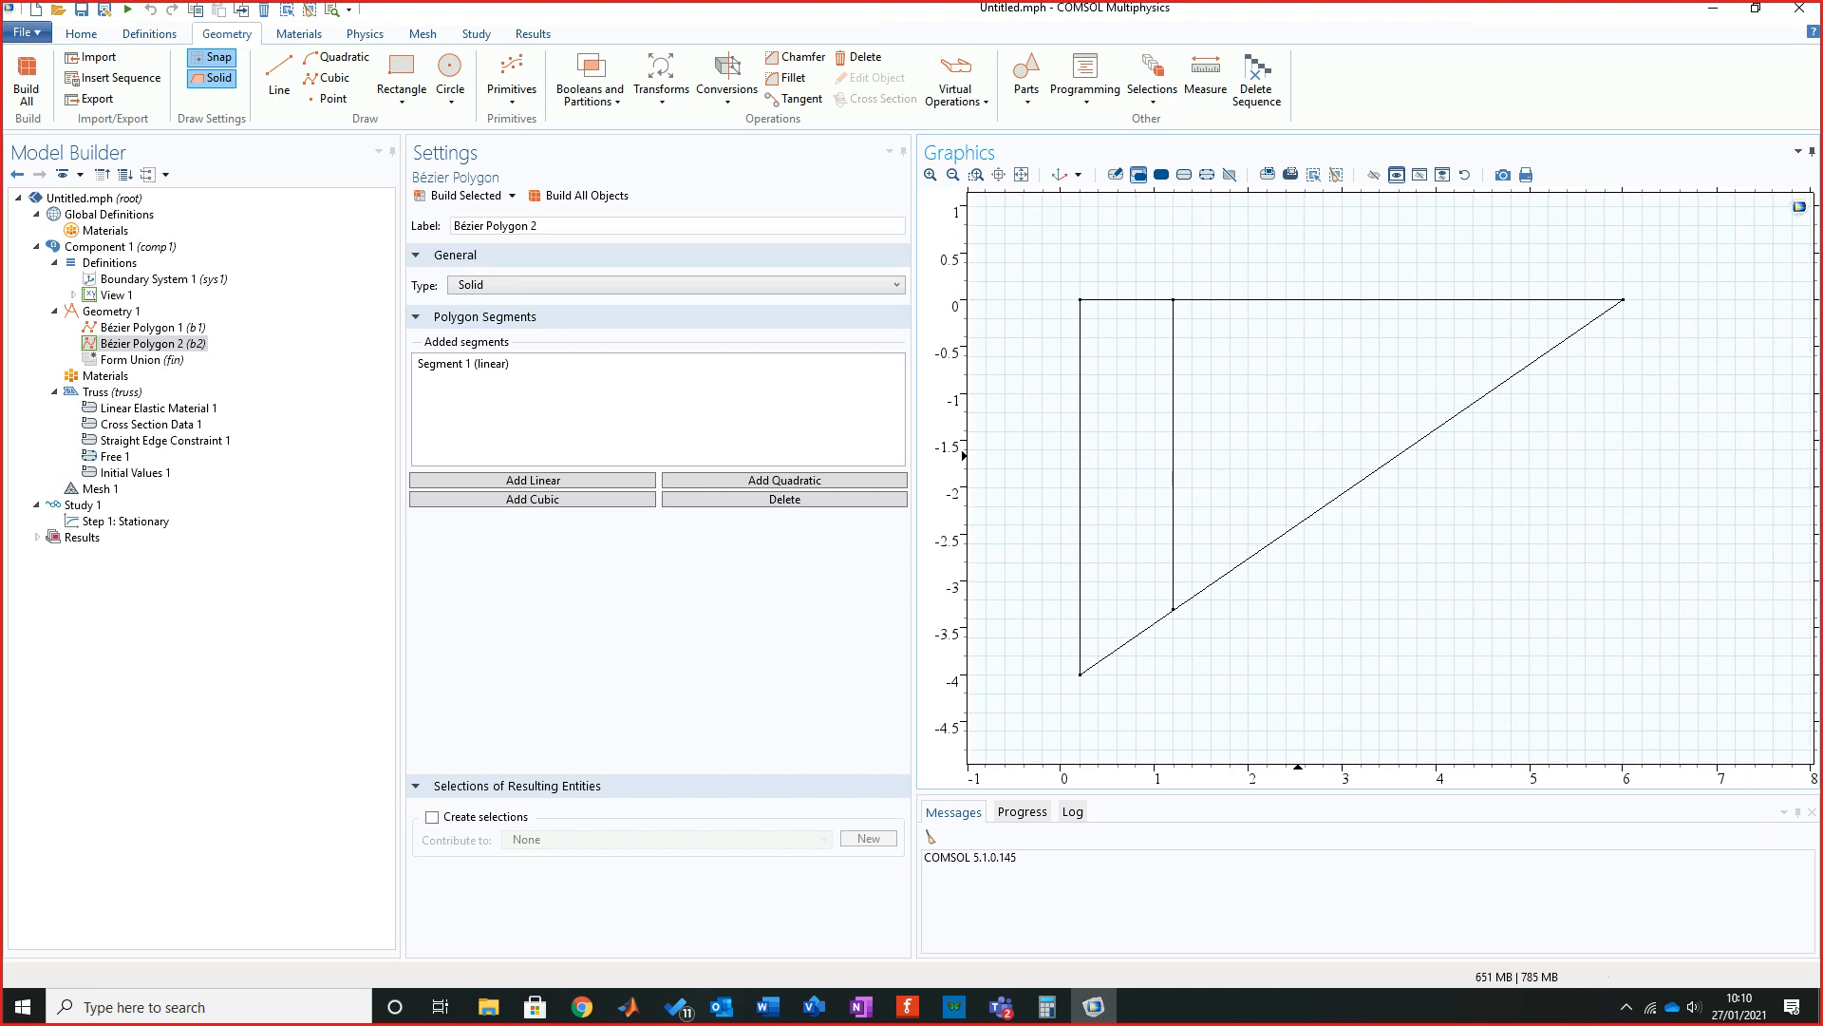
{"action": "left_click", "coordinate": [152, 328]}
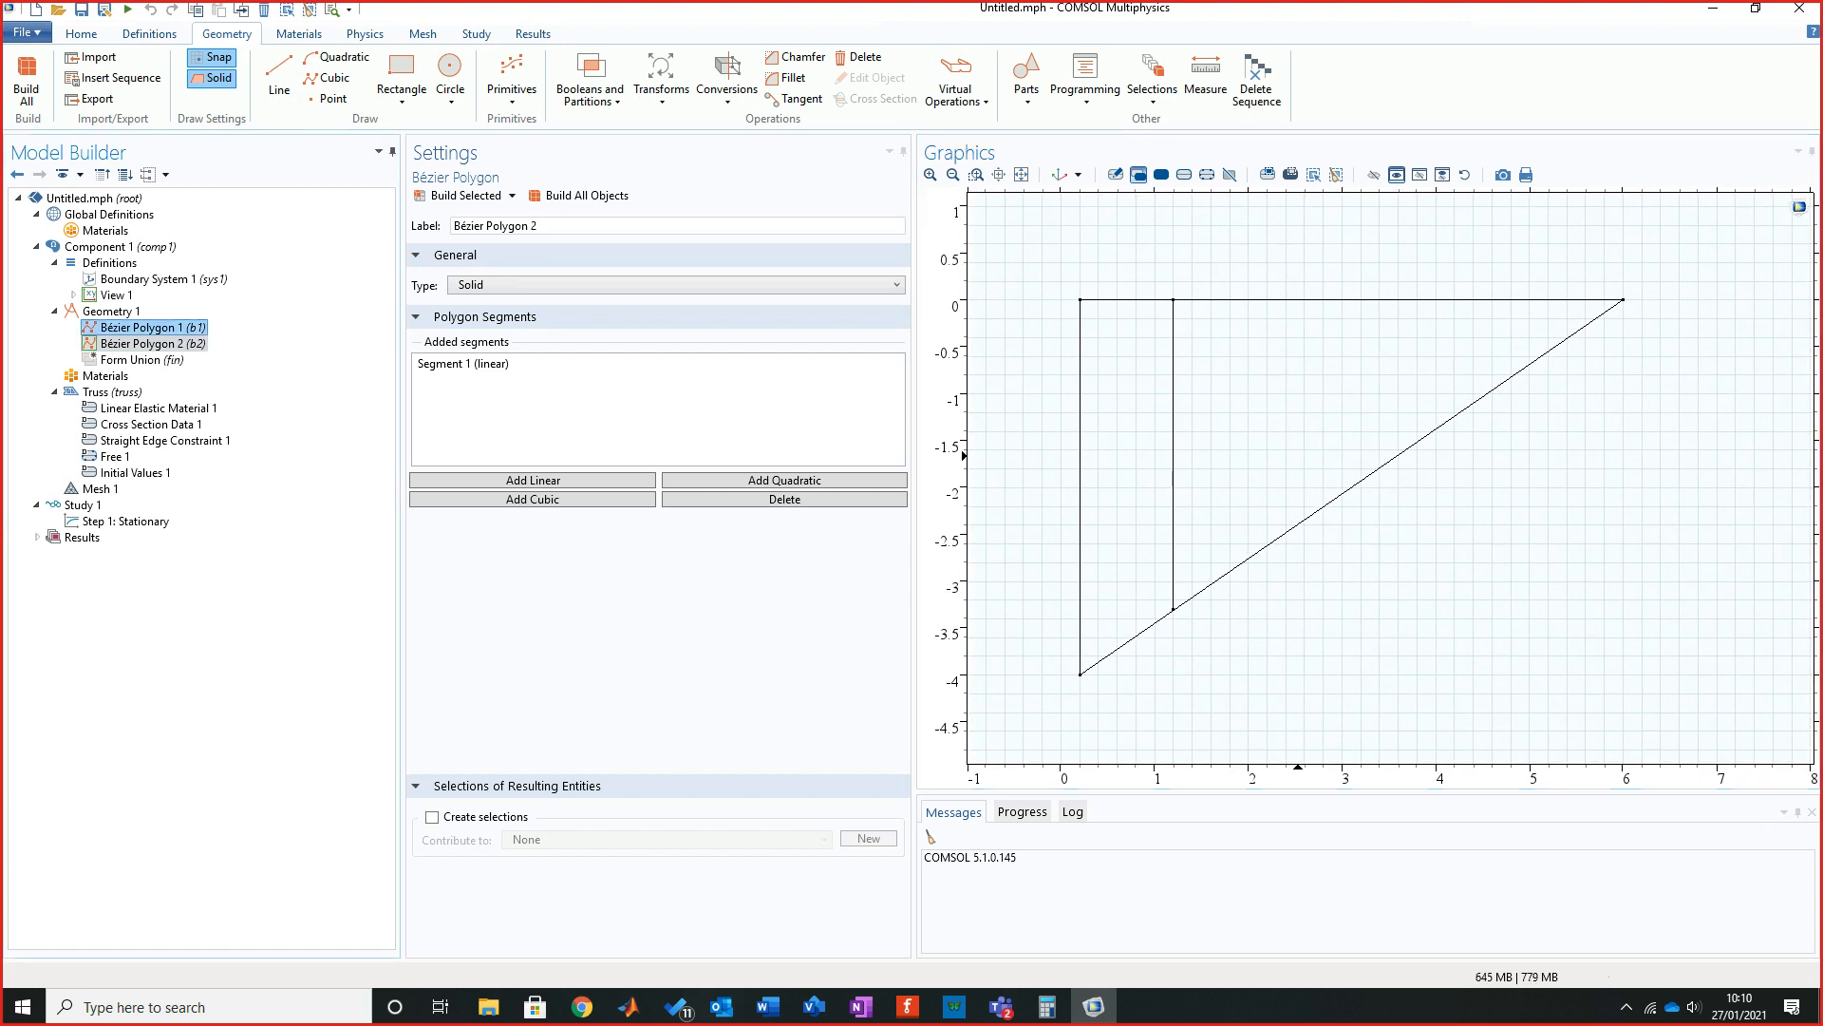
{"action": "right_click", "coordinate": [186, 330]}
{"action": "left_click", "coordinate": [238, 389]}
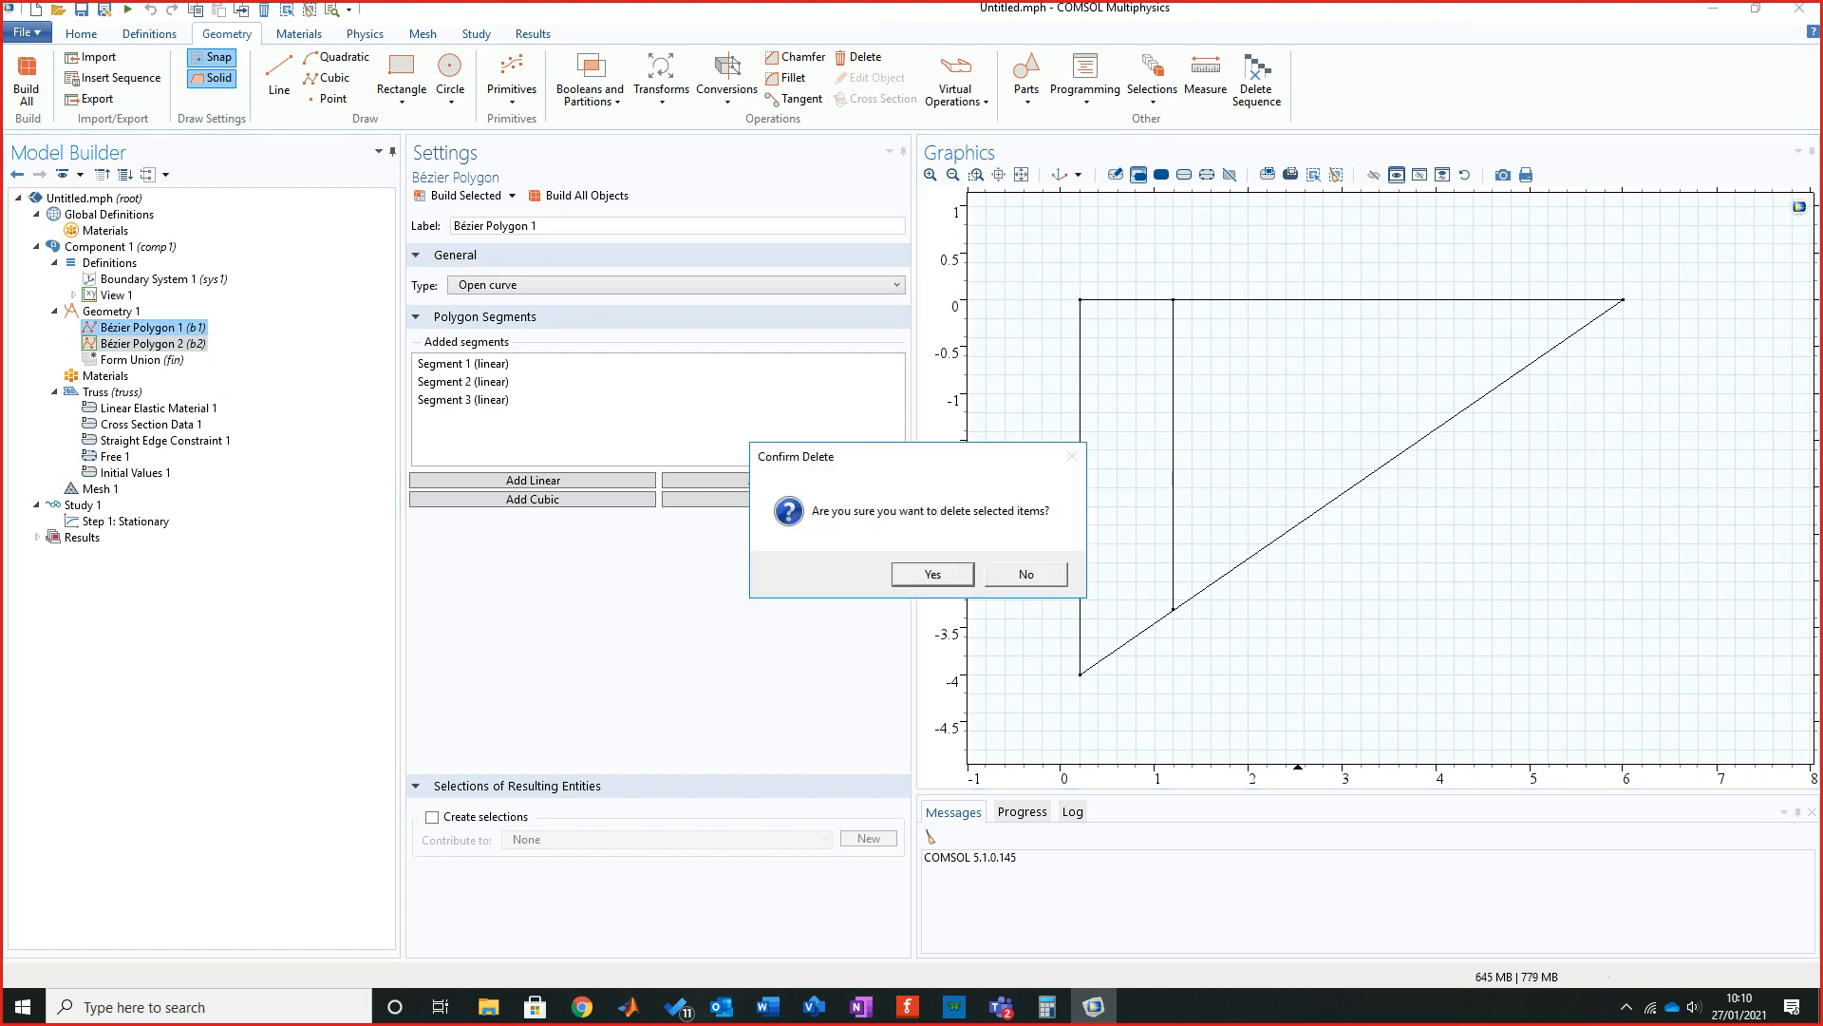
{"action": "key", "text": "Return"}
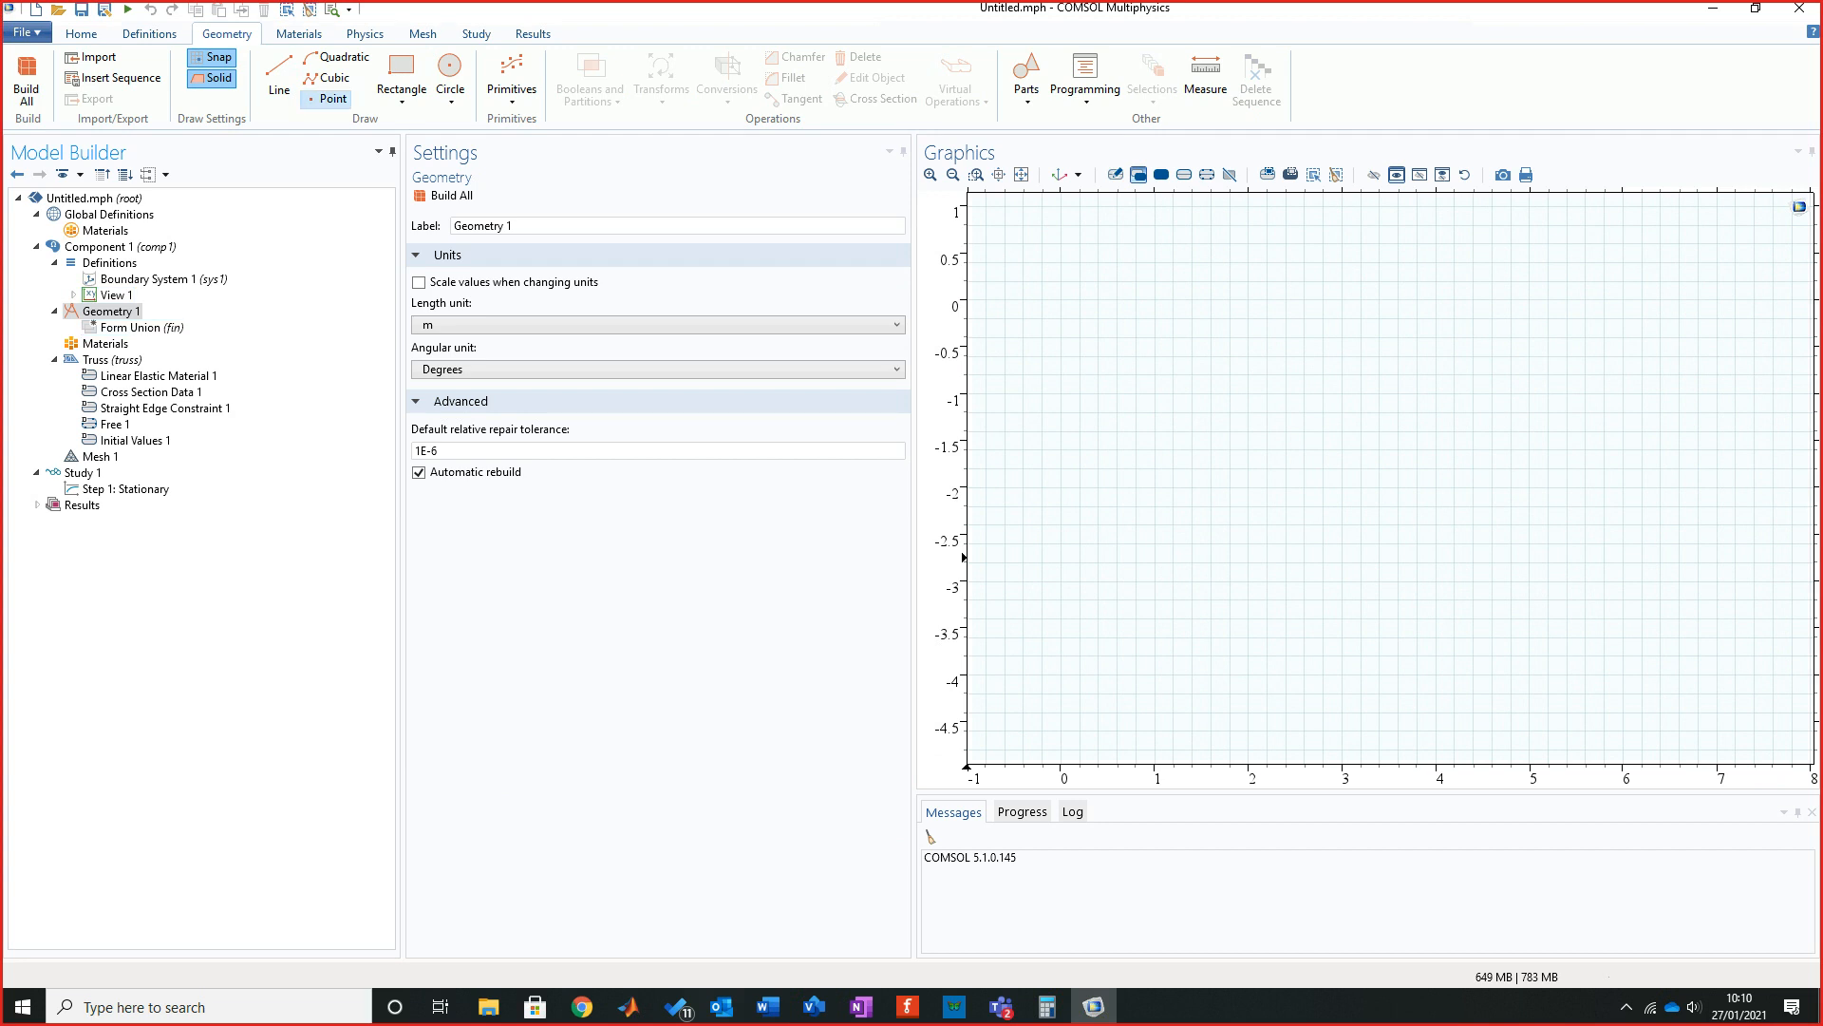
Check the truss dimensions in the Visio drawing, then add and build a geometry point at (0, 0) m in COMSOL.
{"action": "left_click", "coordinate": [328, 99]}
{"action": "key", "text": "alt+Tab"}
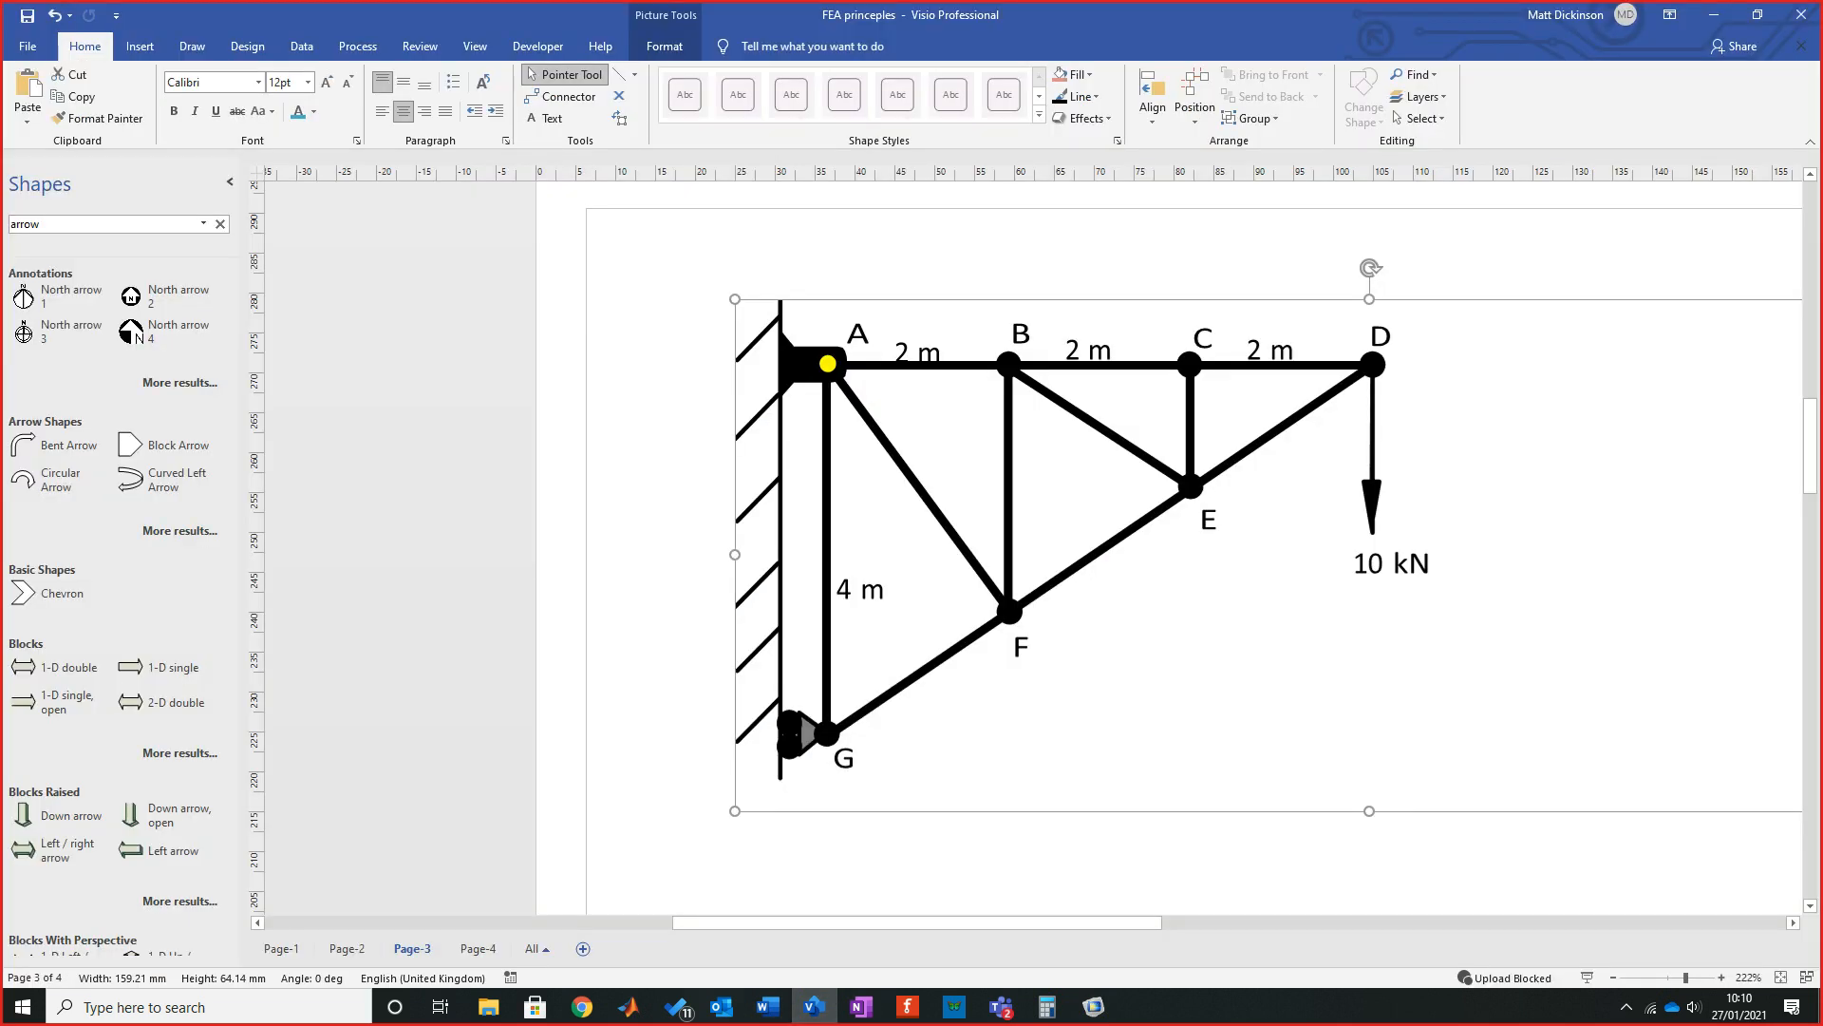
{"action": "key", "text": "alt+Tab"}
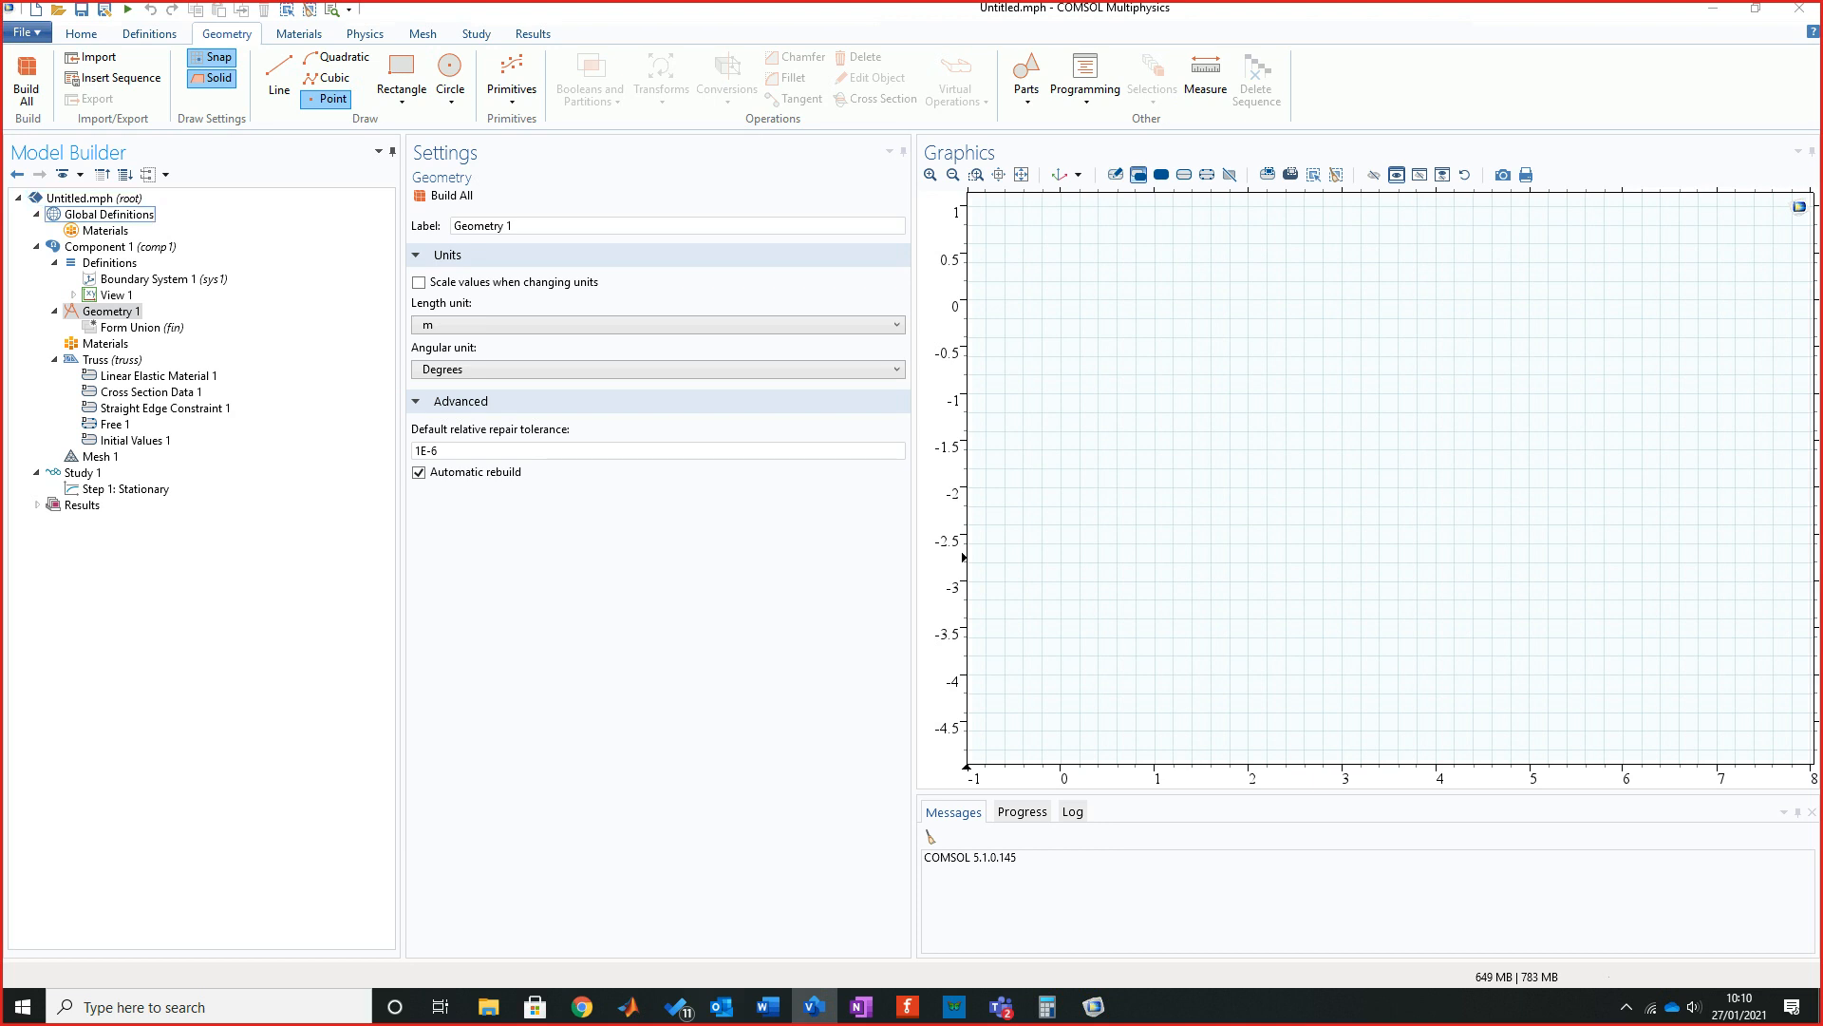
{"action": "right_click", "coordinate": [115, 310]}
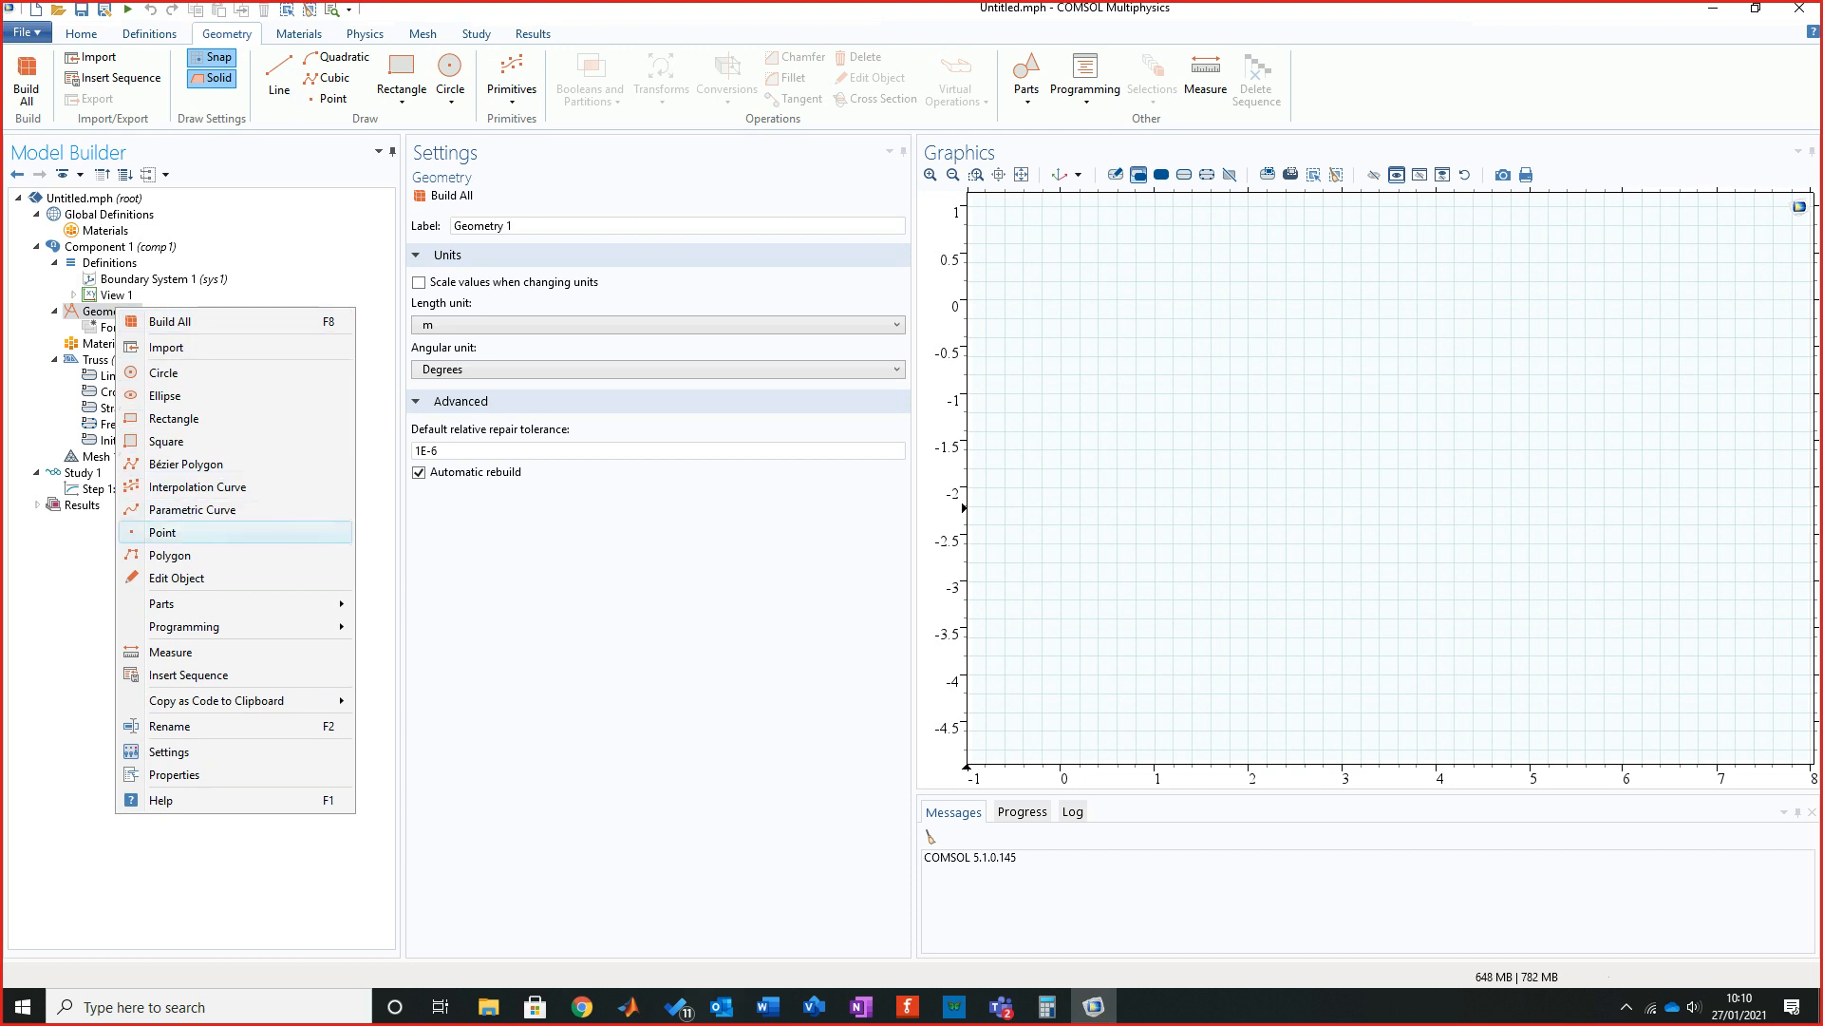
{"action": "left_click", "coordinate": [161, 532]}
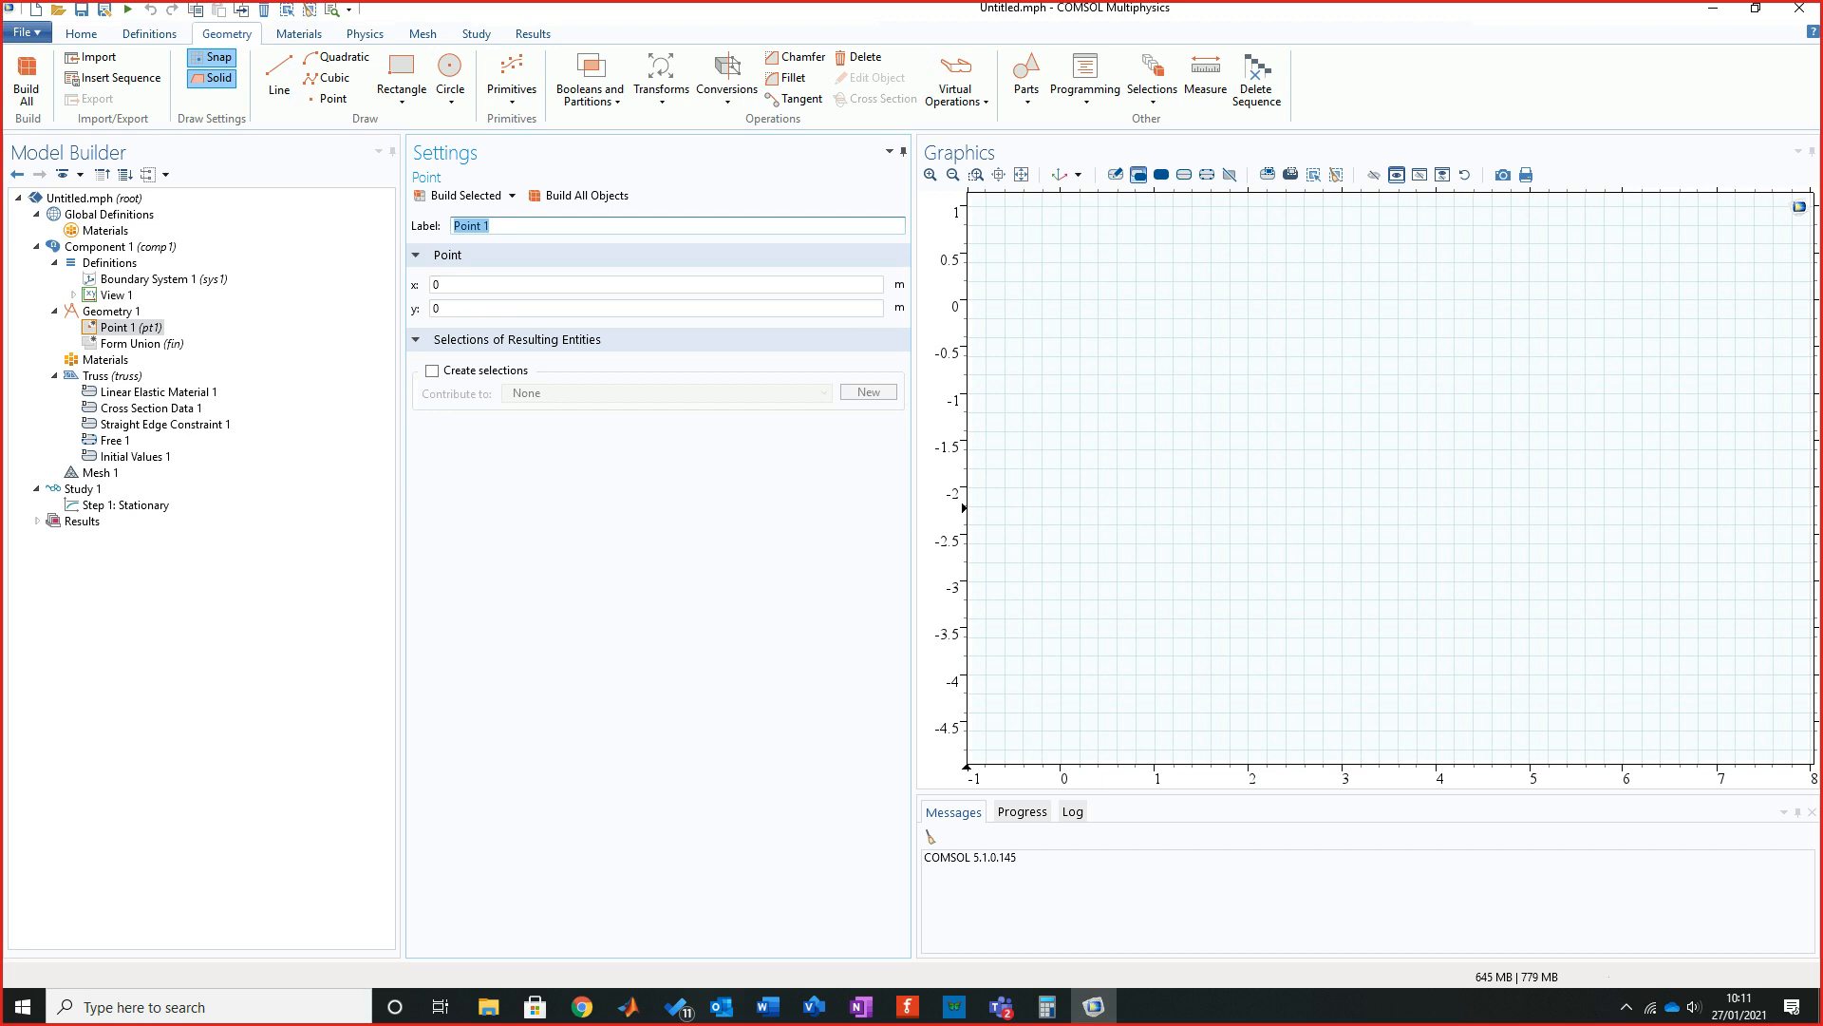
{"action": "left_click", "coordinate": [465, 195]}
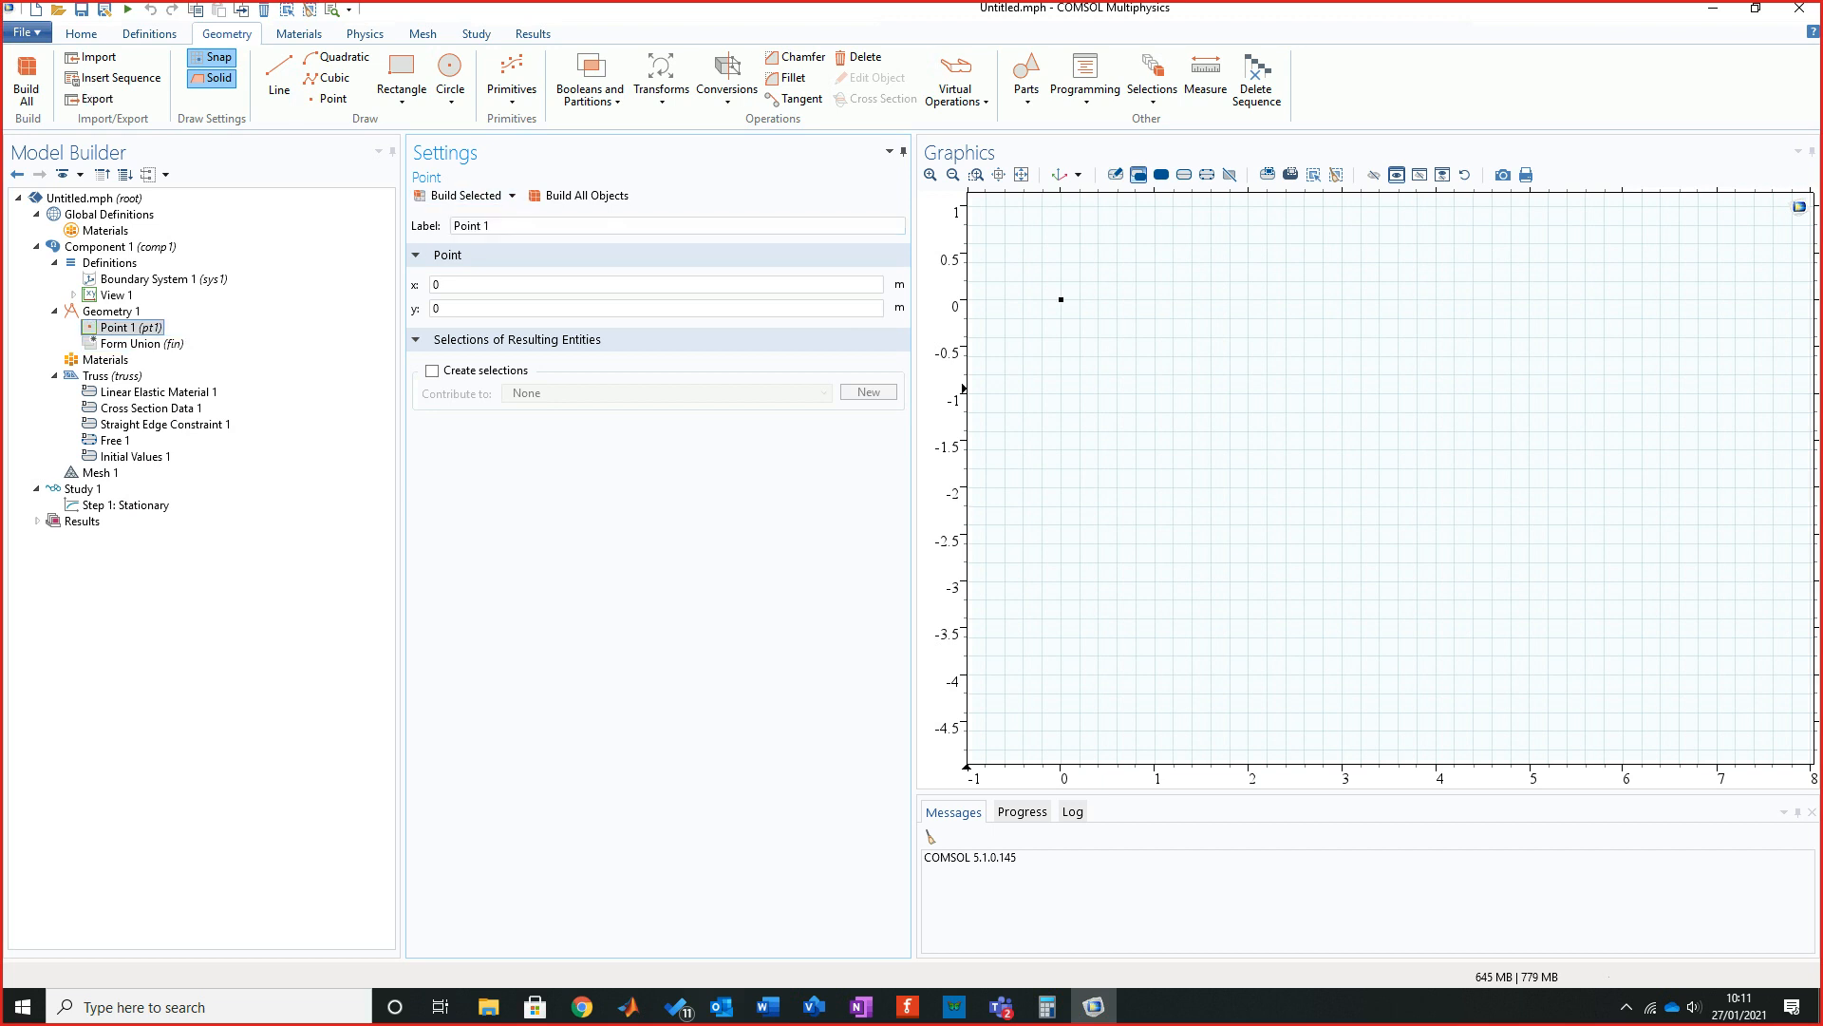
Add a second geometry point at x = 2 m, y = 0 m and build it.
{"action": "right_click", "coordinate": [105, 311]}
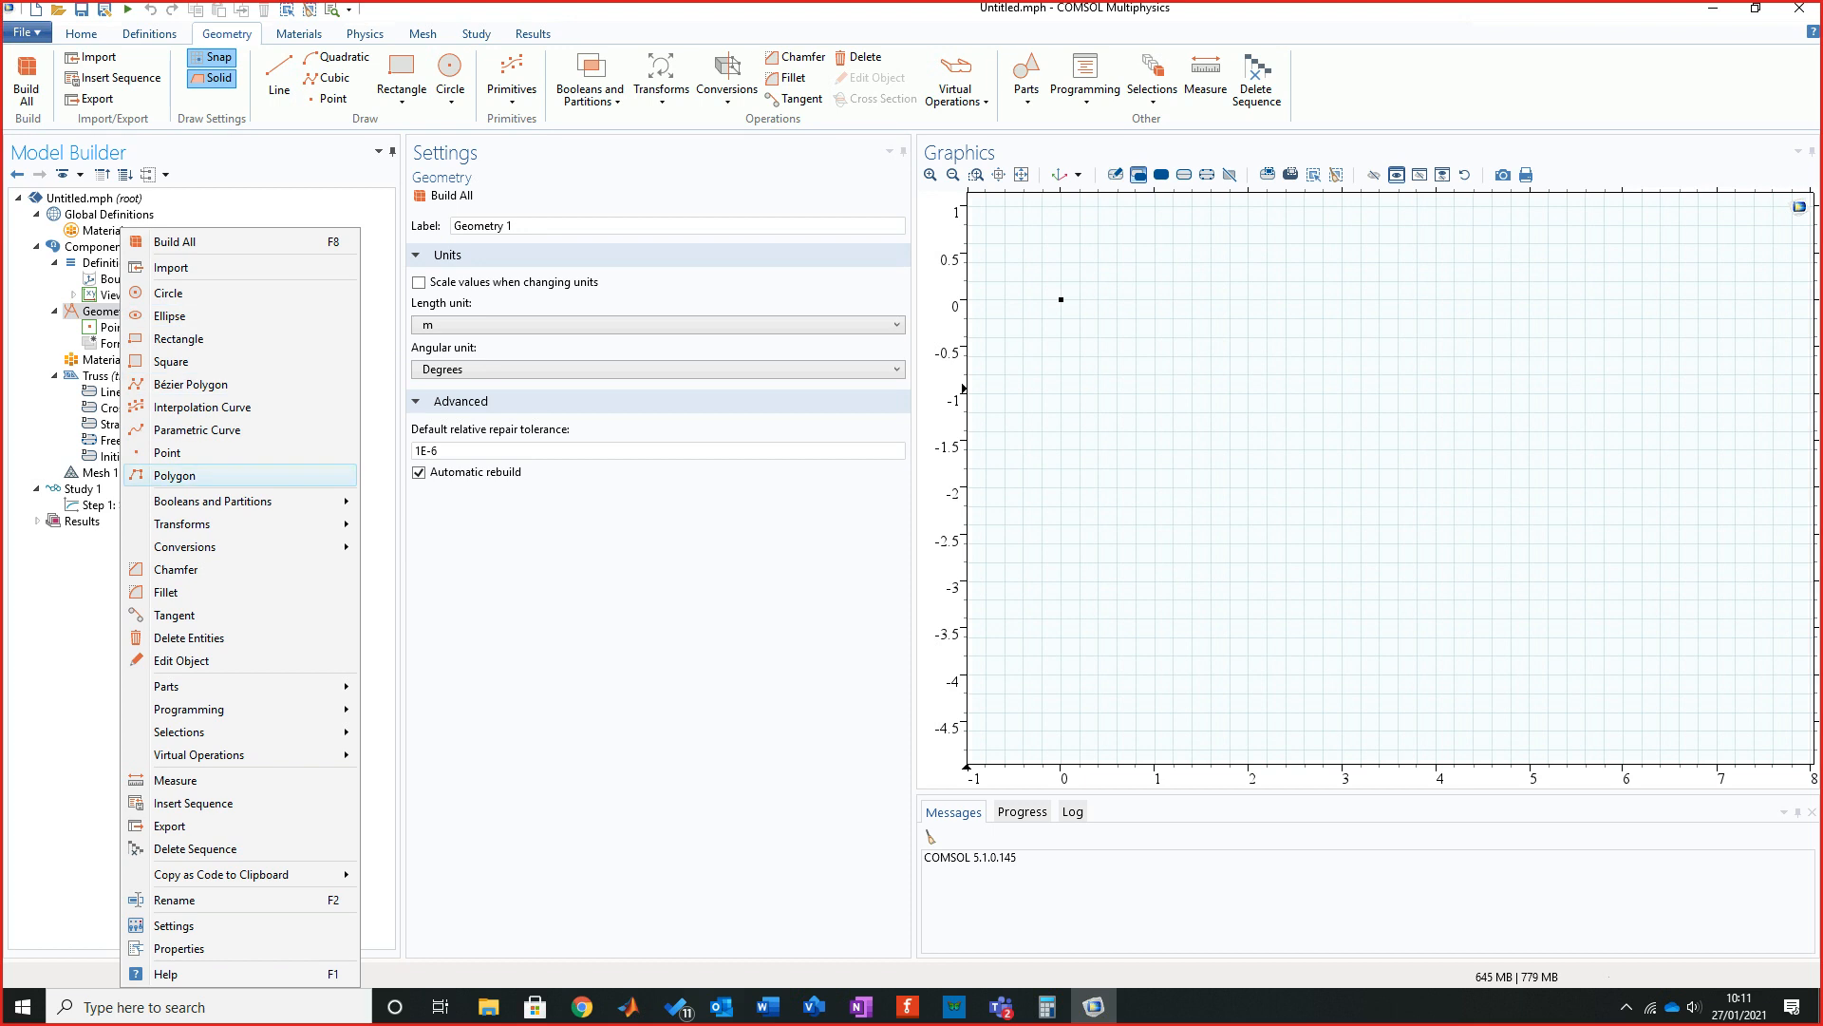
{"action": "left_click", "coordinate": [167, 452]}
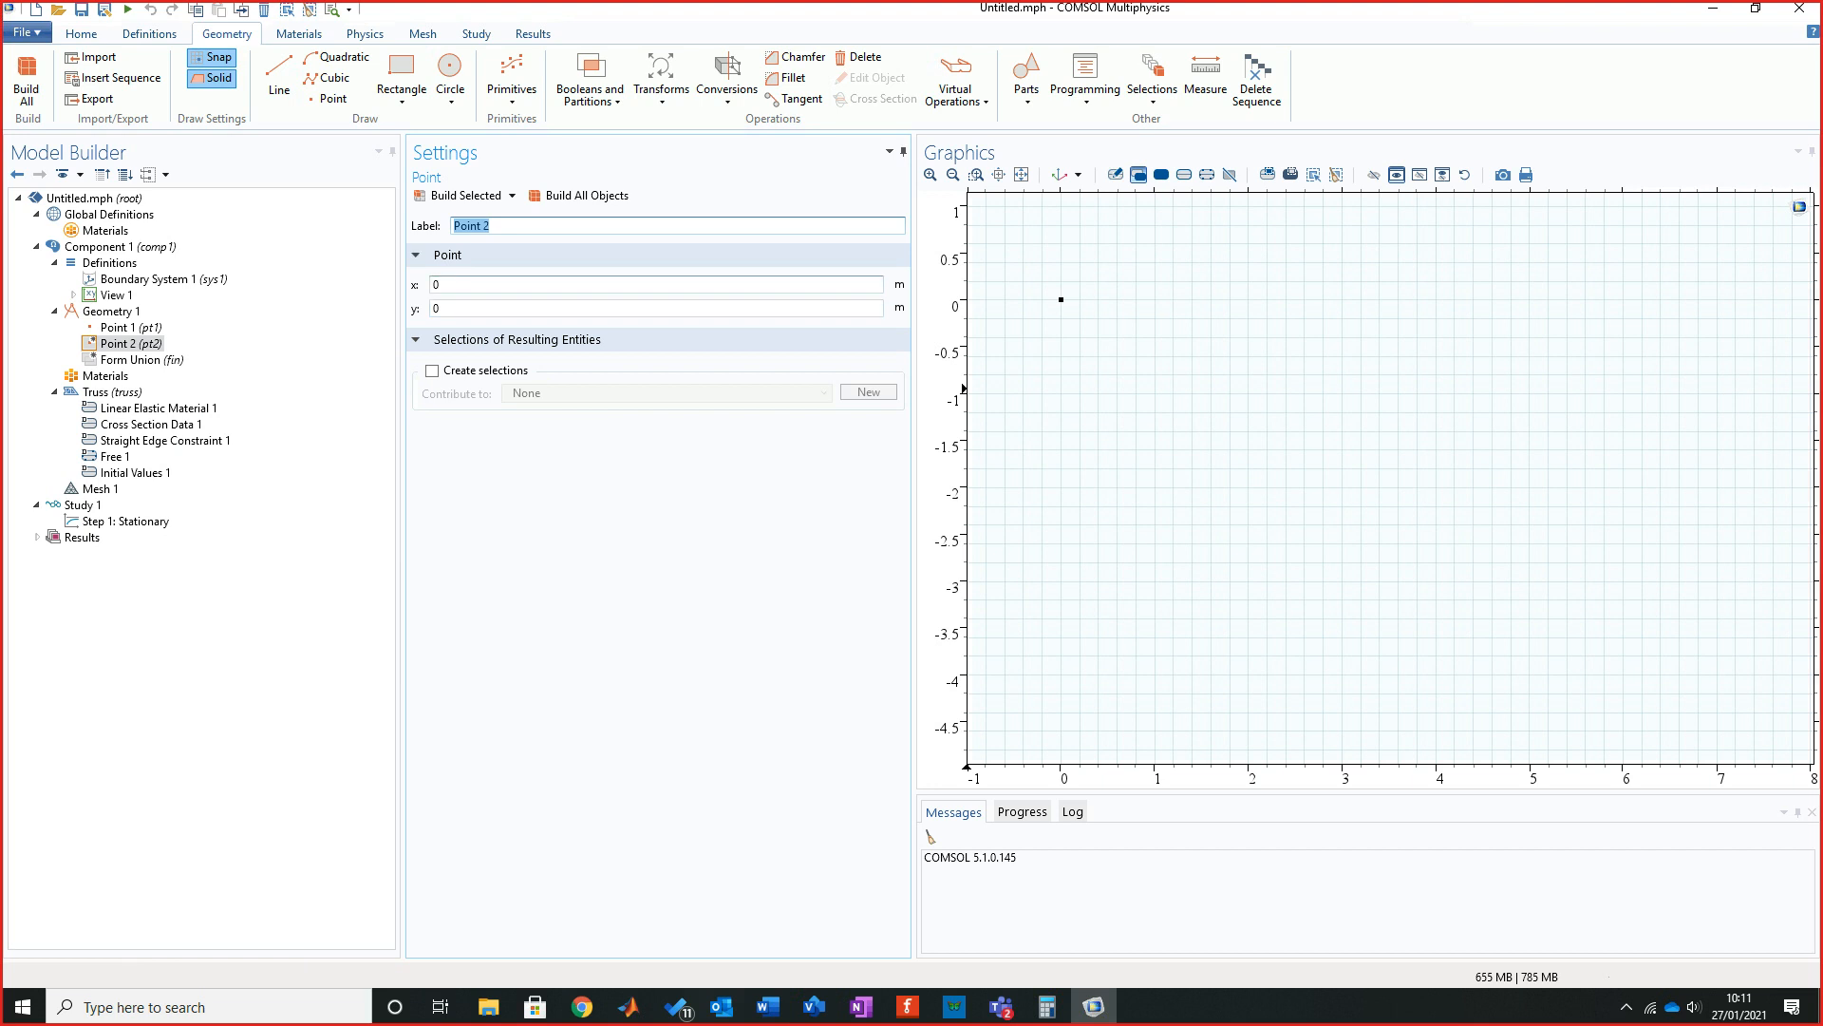
{"action": "key", "text": "Tab"}
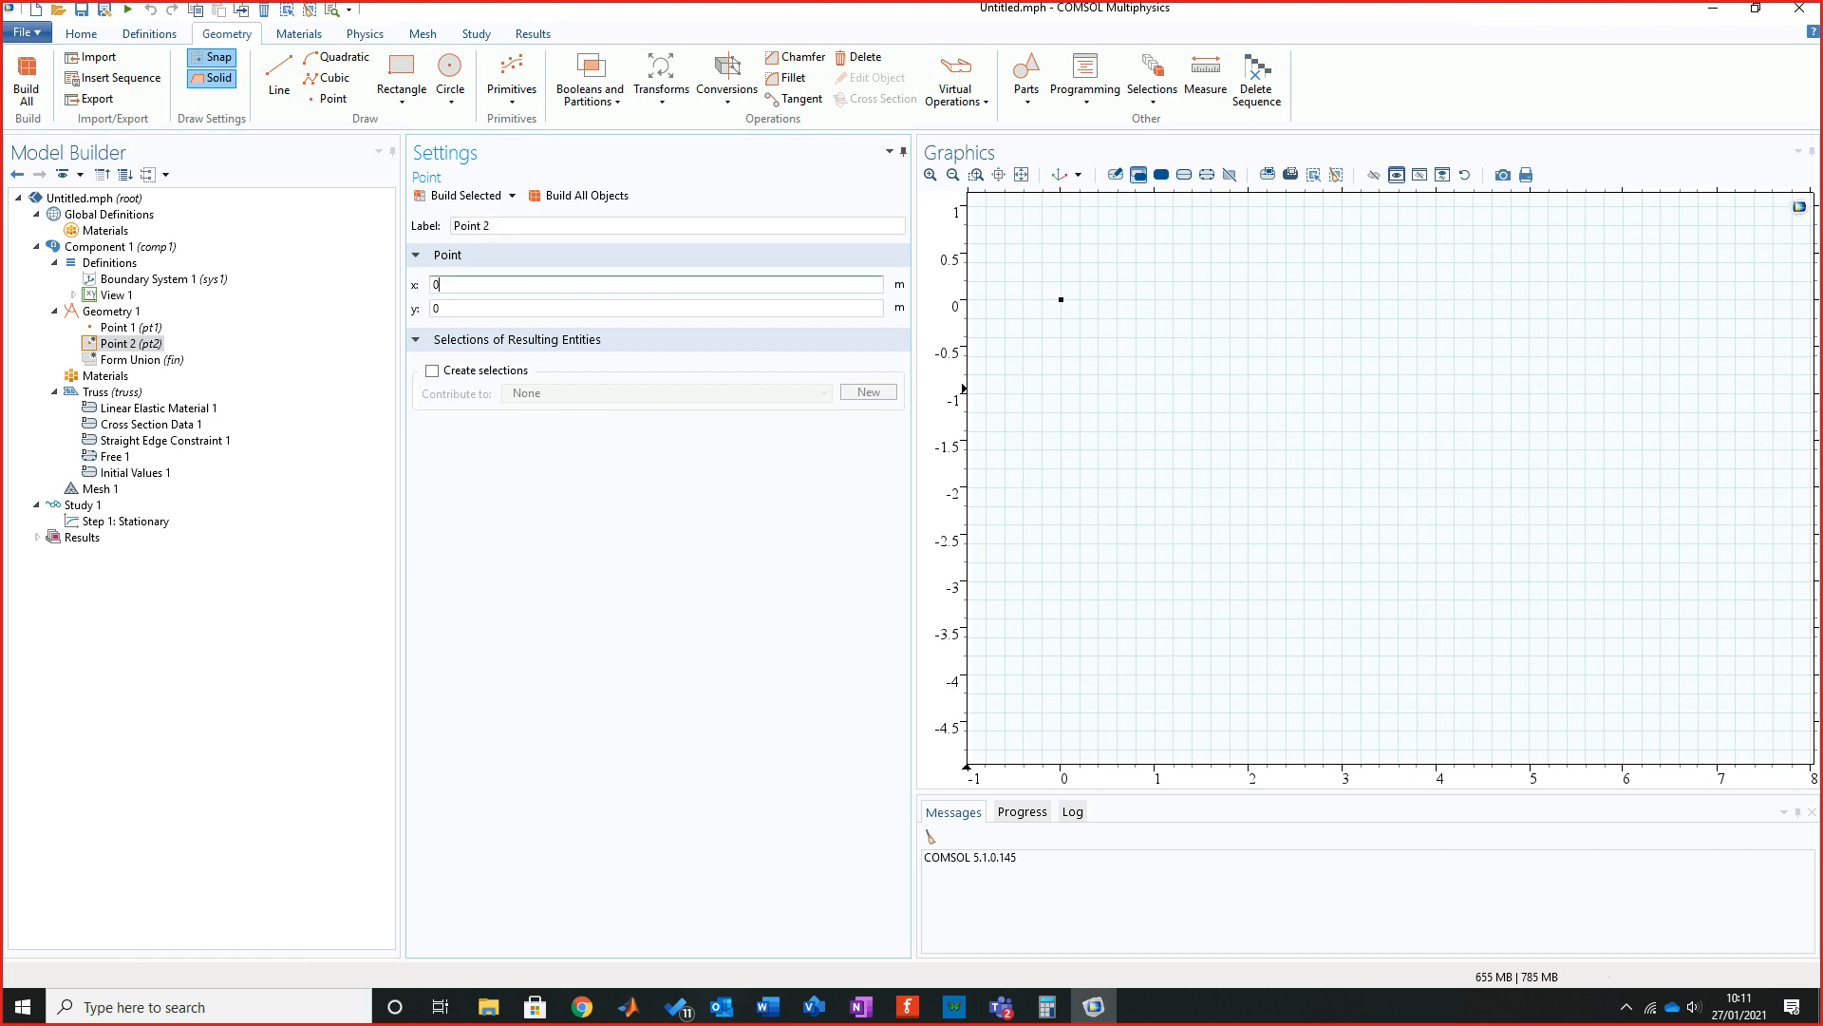
{"action": "type", "text": "2"}
{"action": "key", "text": "F8"}
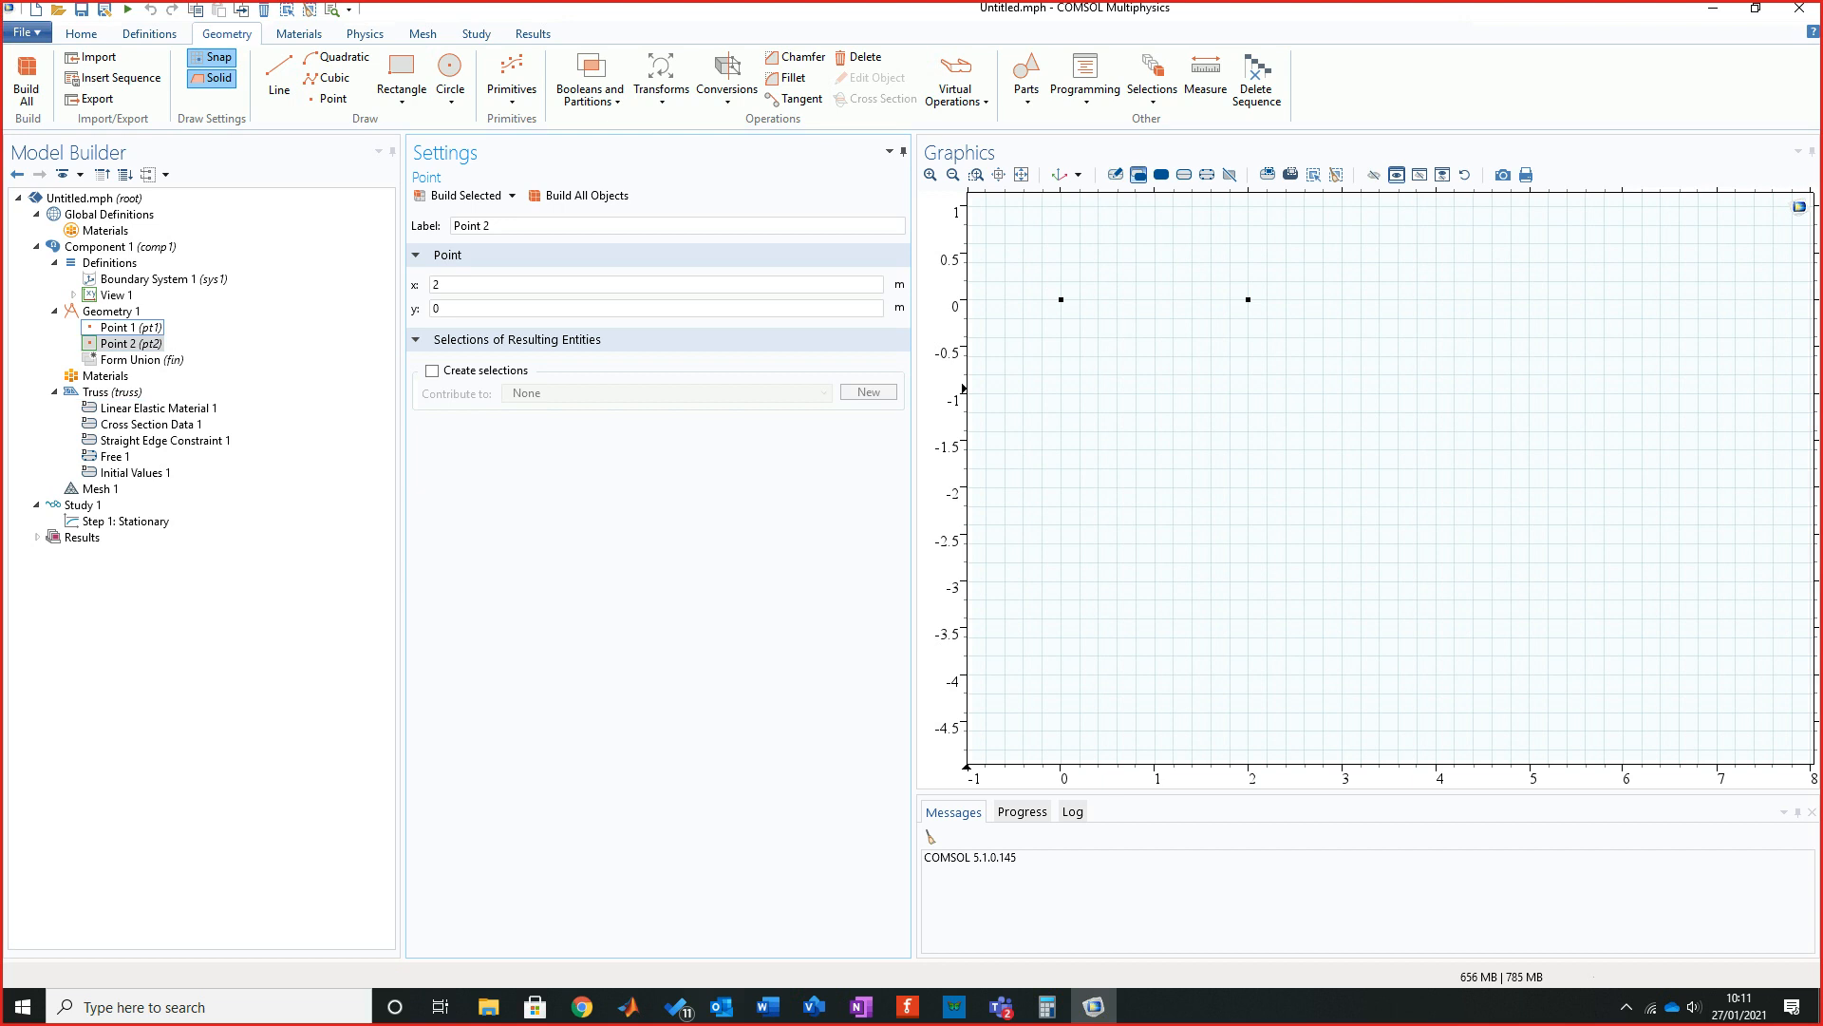
Add a third geometry point at x = 4 m, y = 0 m and build it.
{"action": "right_click", "coordinate": [109, 311]}
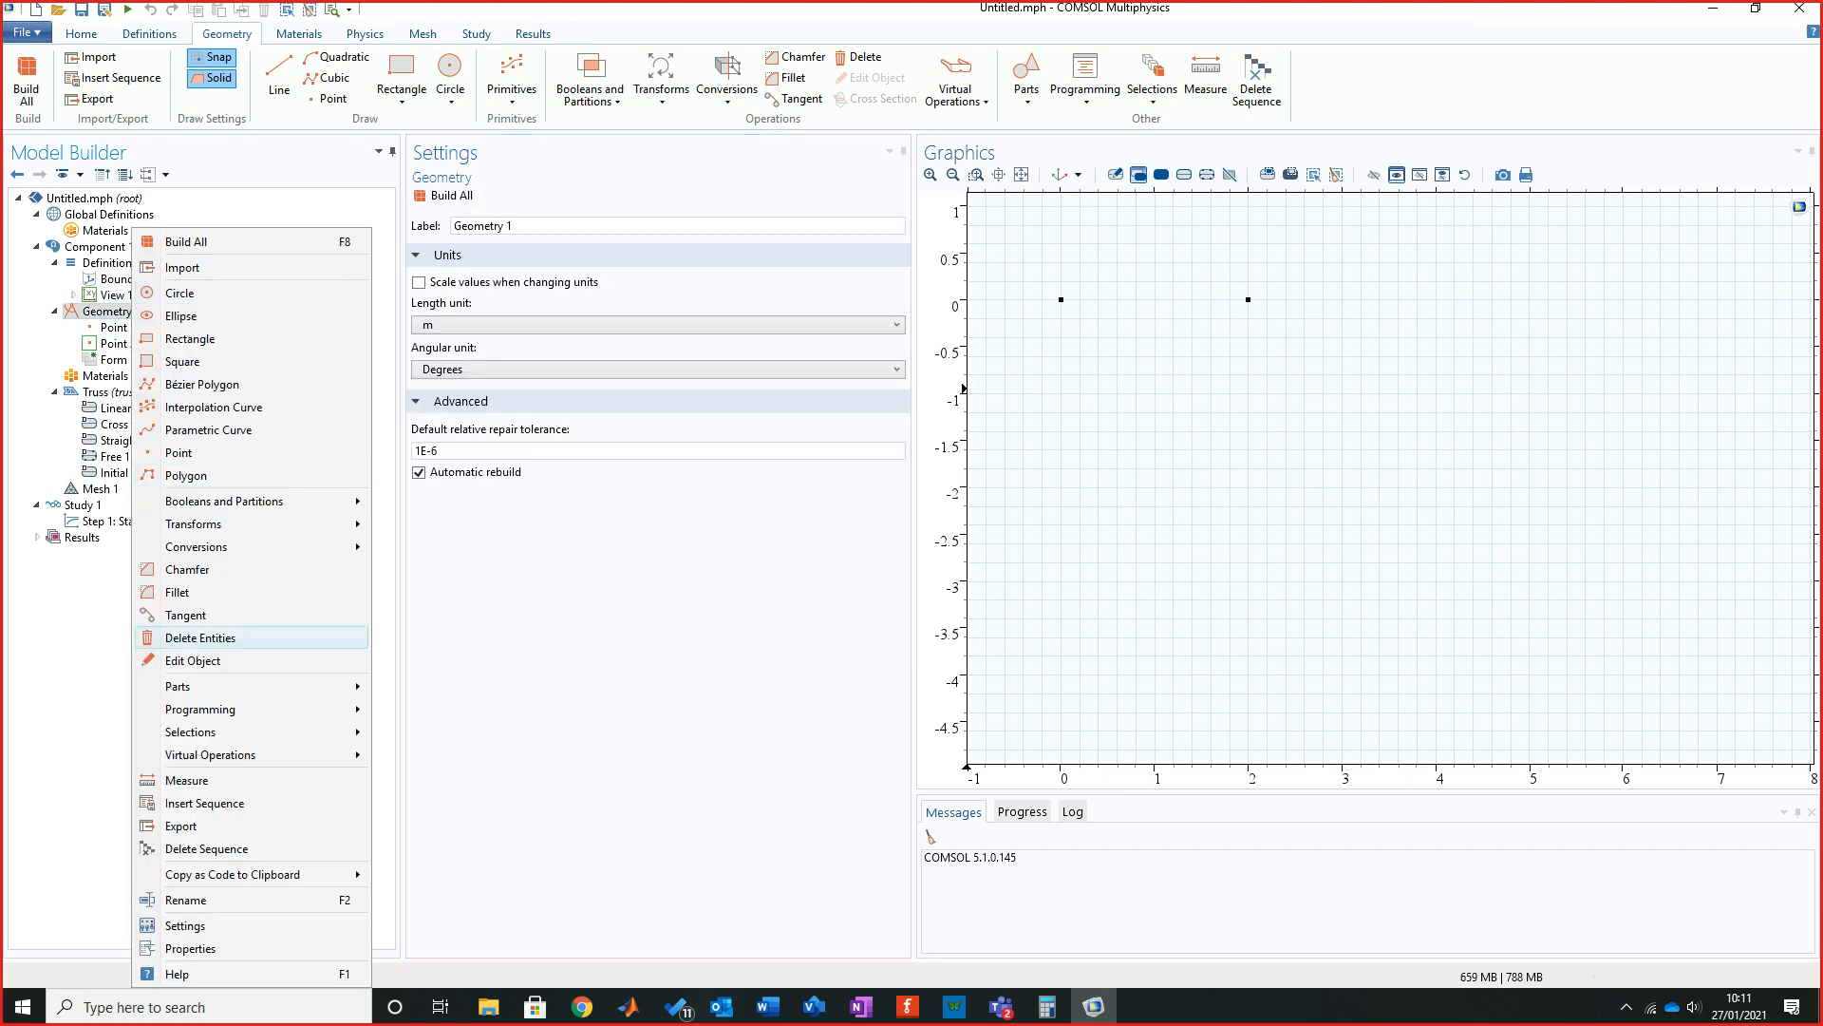
{"action": "left_click", "coordinate": [178, 452]}
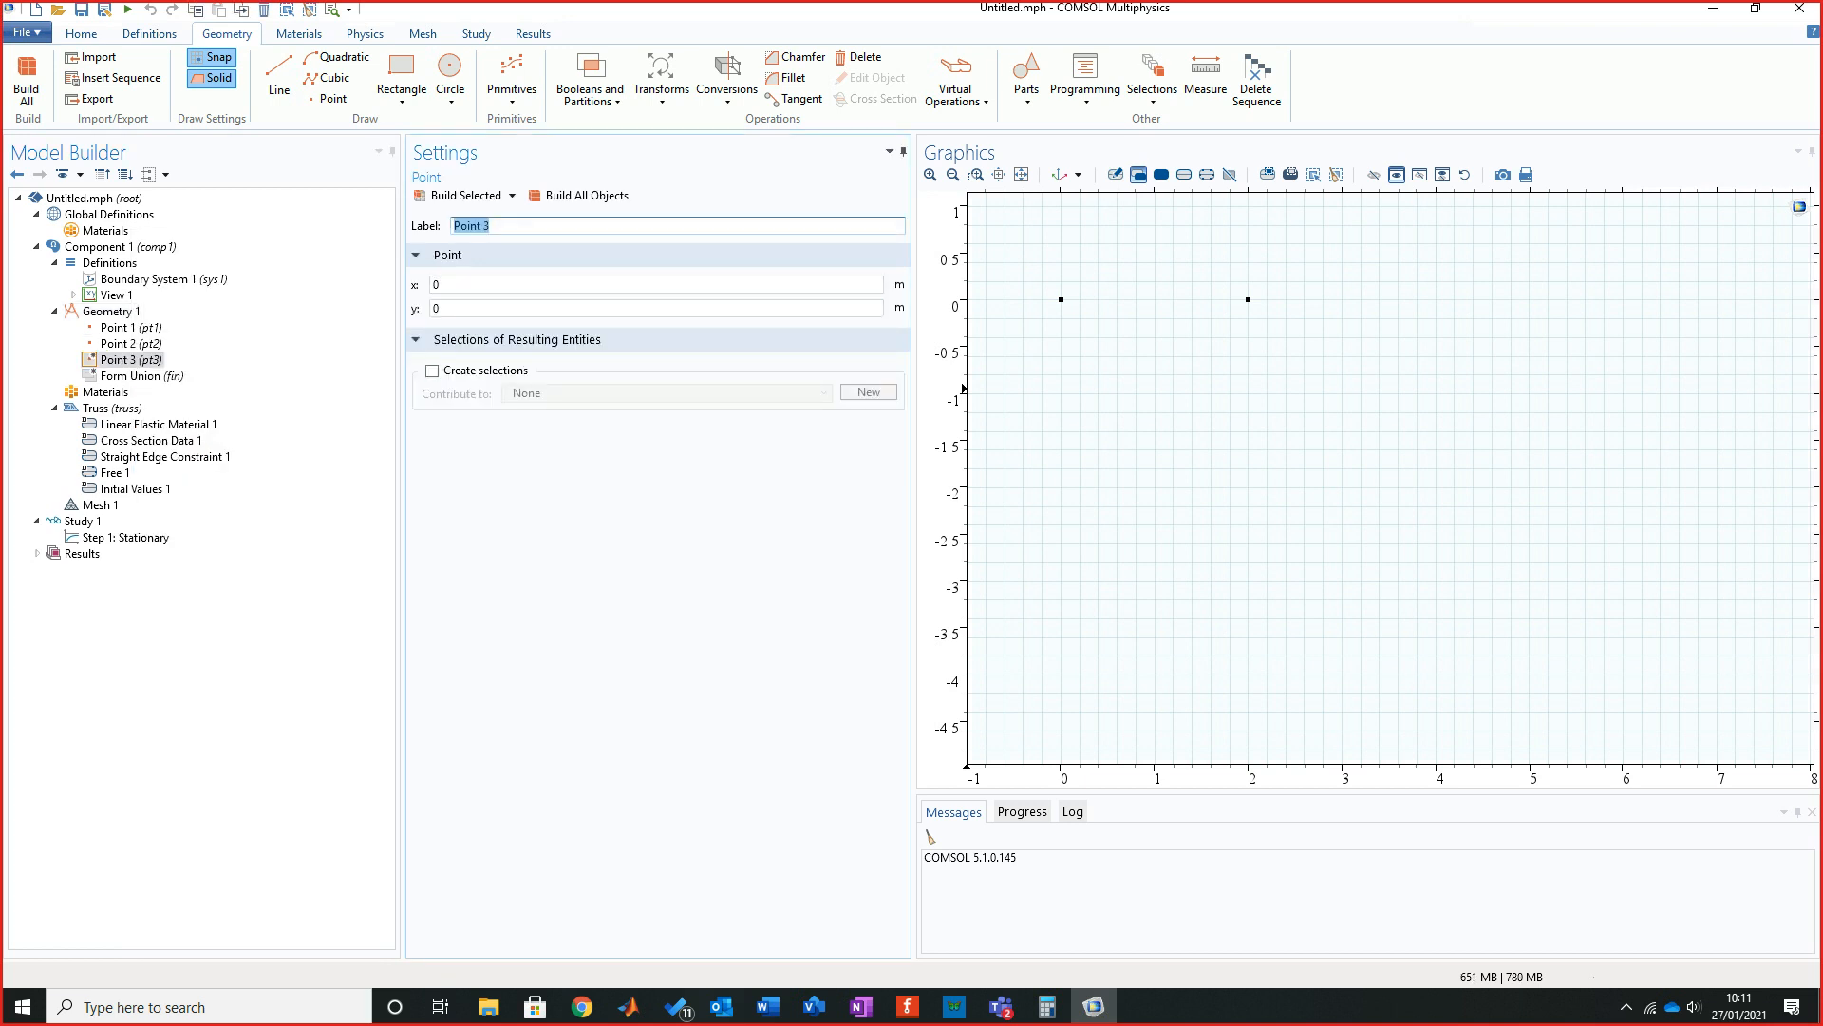
{"action": "key", "text": "Tab"}
{"action": "key", "text": "Tab"}
{"action": "type", "text": "4"}
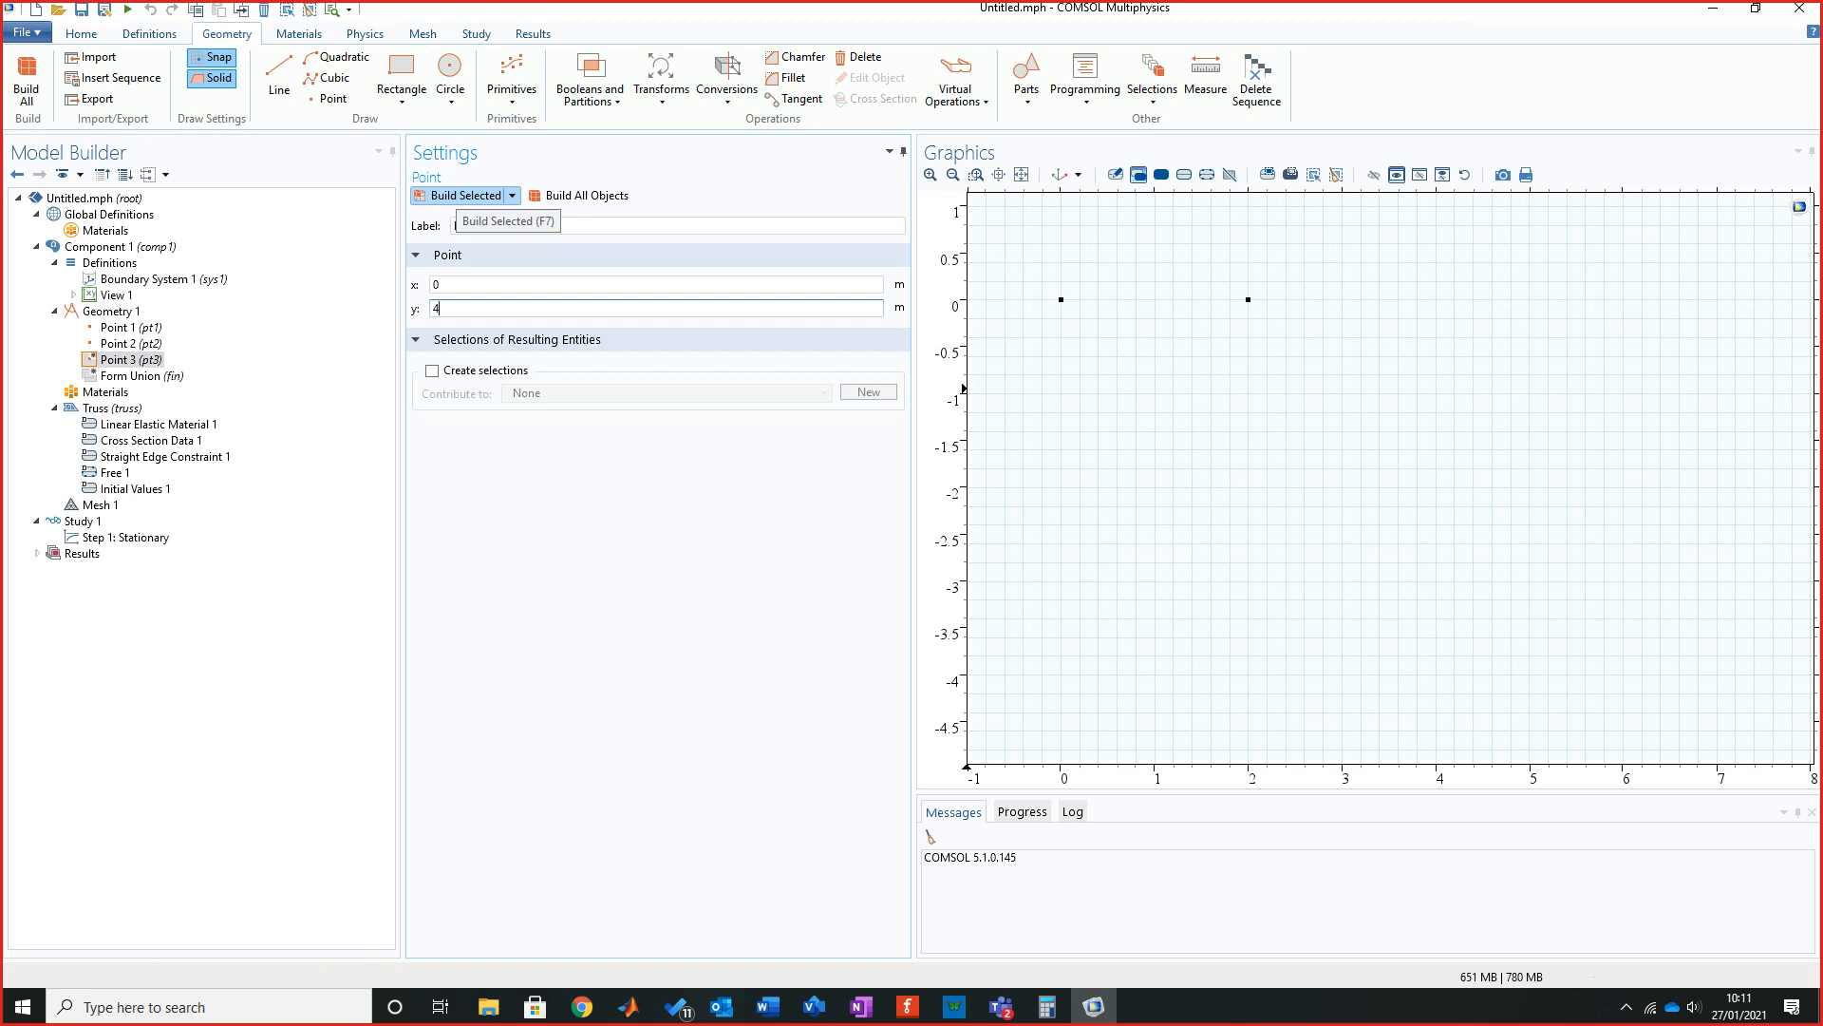
{"action": "key", "text": "BackSpace"}
{"action": "type", "text": "0"}
{"action": "key", "text": "shift+Tab"}
{"action": "type", "text": "4"}
{"action": "key", "text": "F7"}
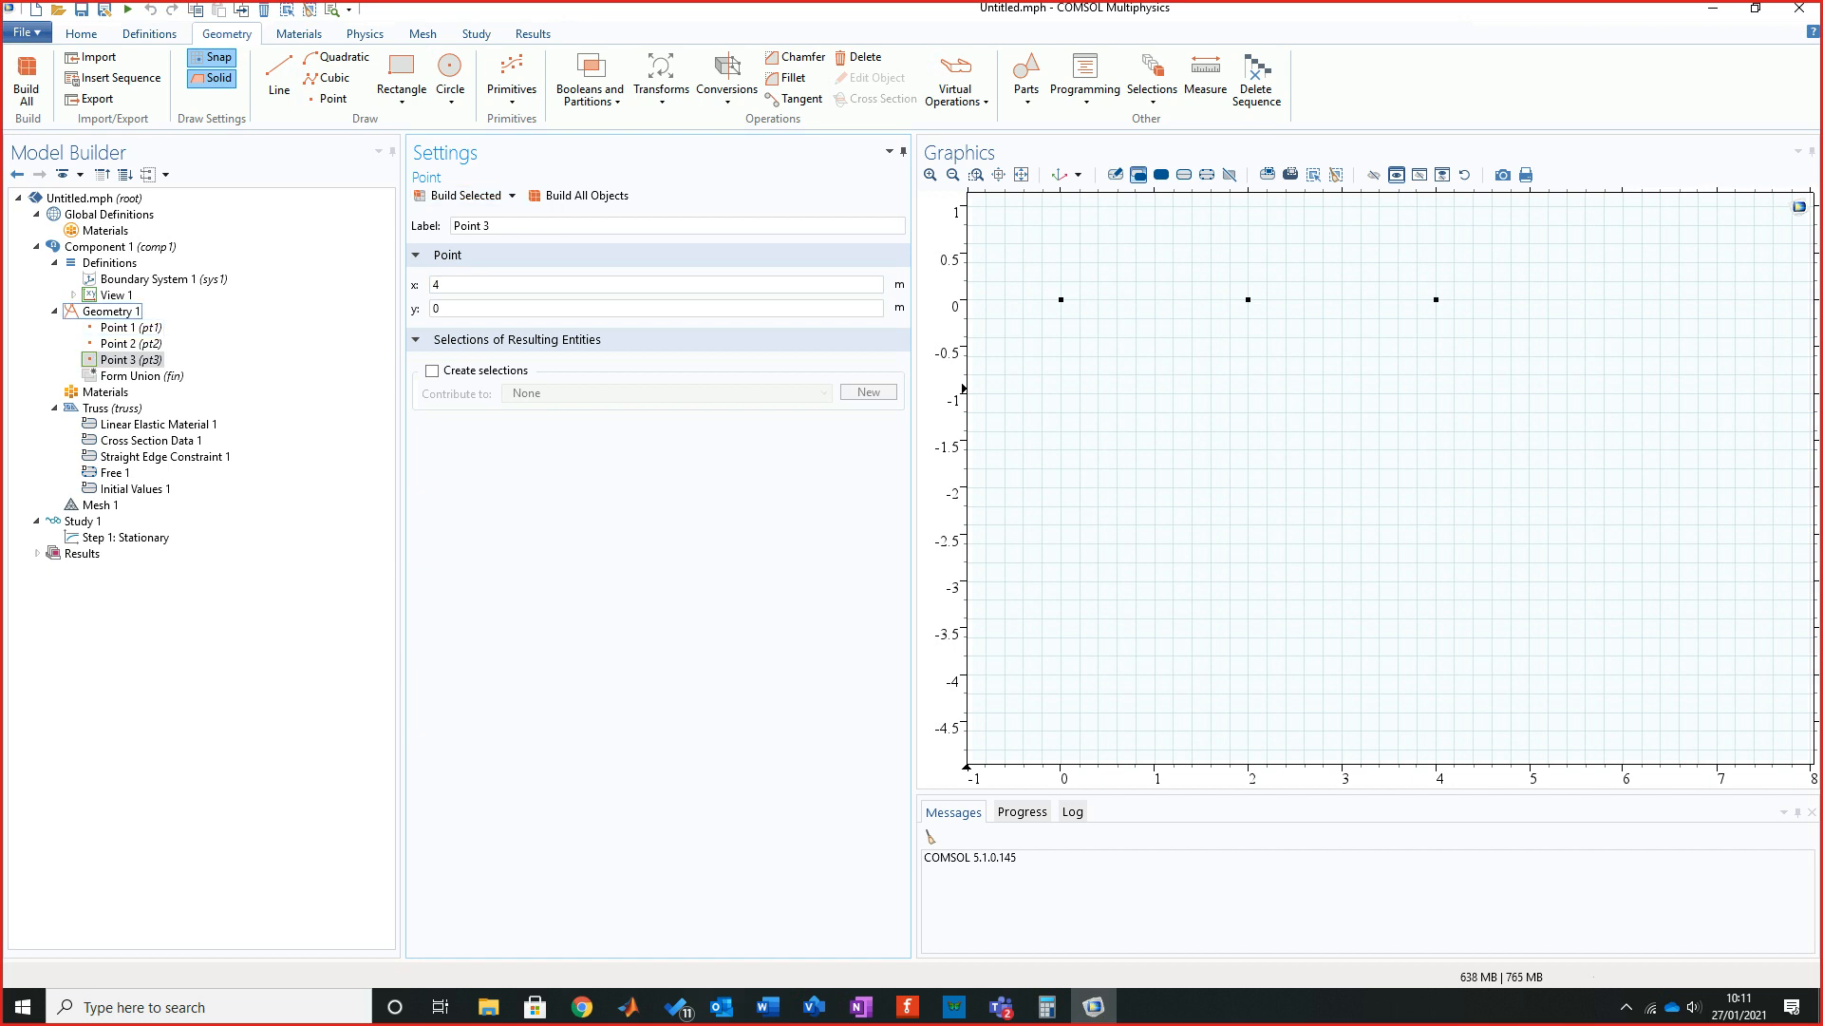
Add a geometry point at x = 6 m, y = 0 m and build it.
{"action": "right_click", "coordinate": [127, 312]}
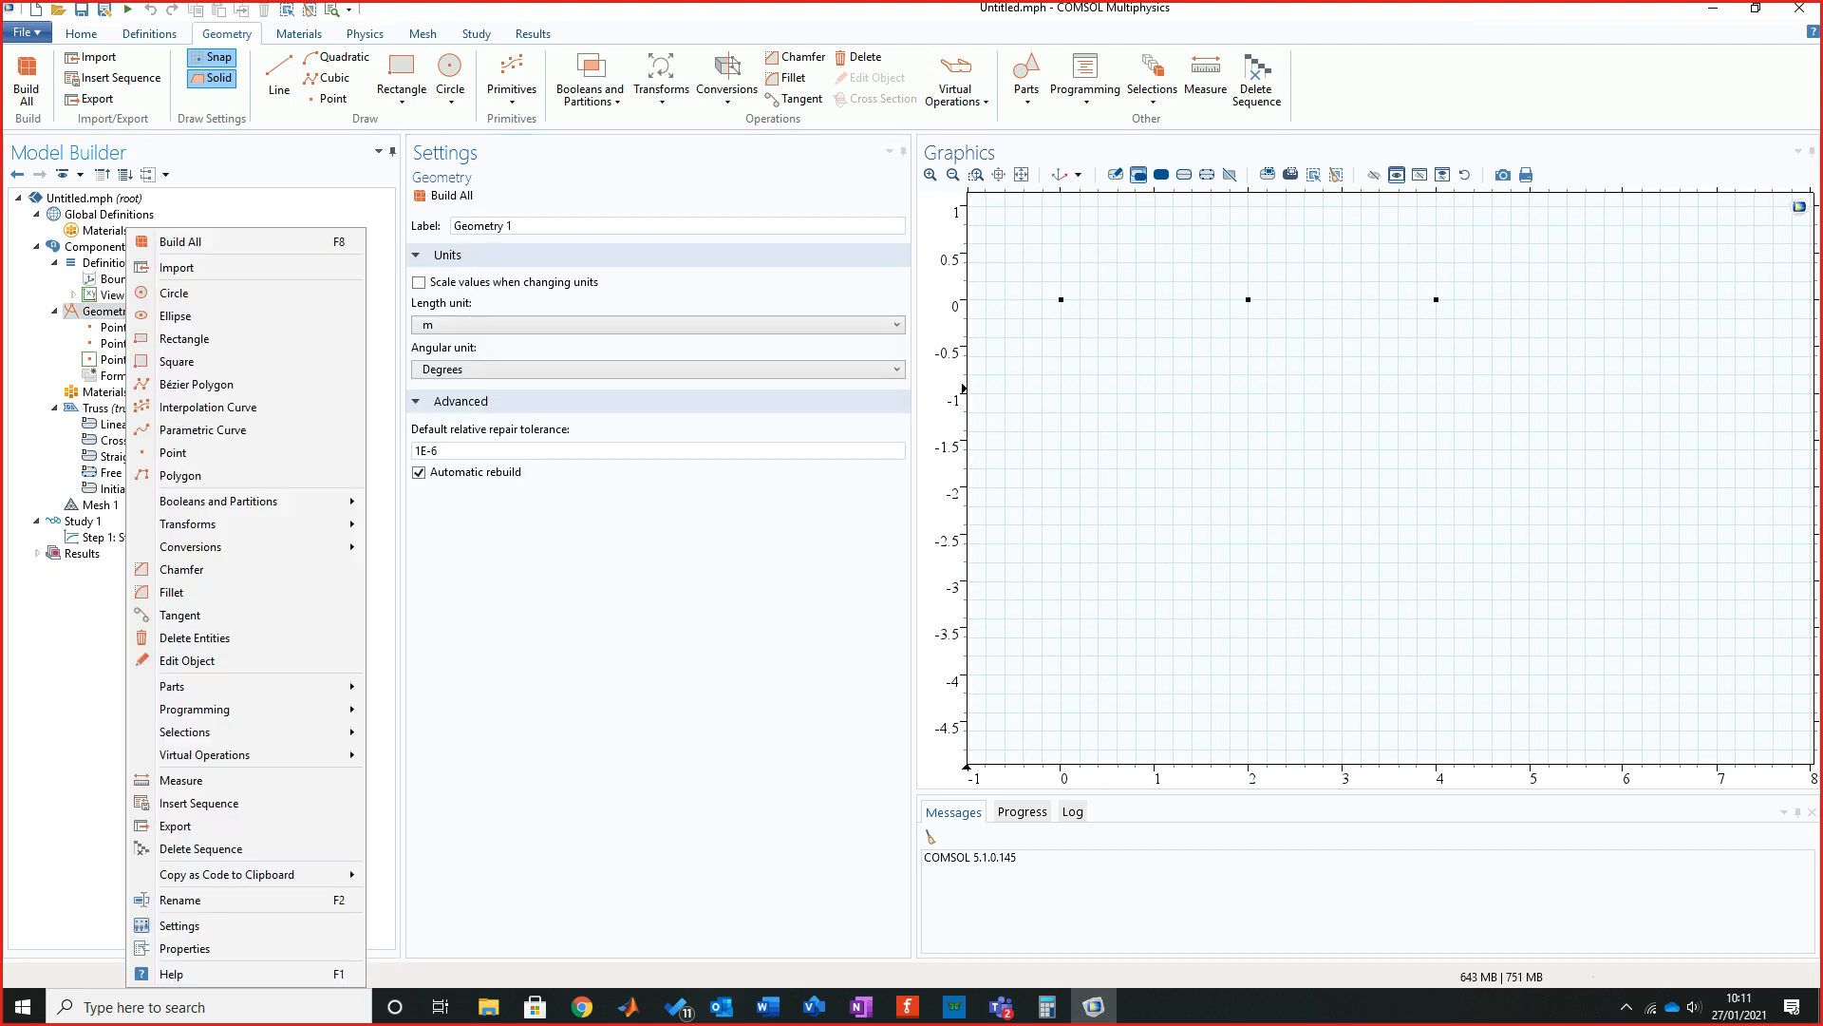
{"action": "left_click", "coordinate": [172, 452]}
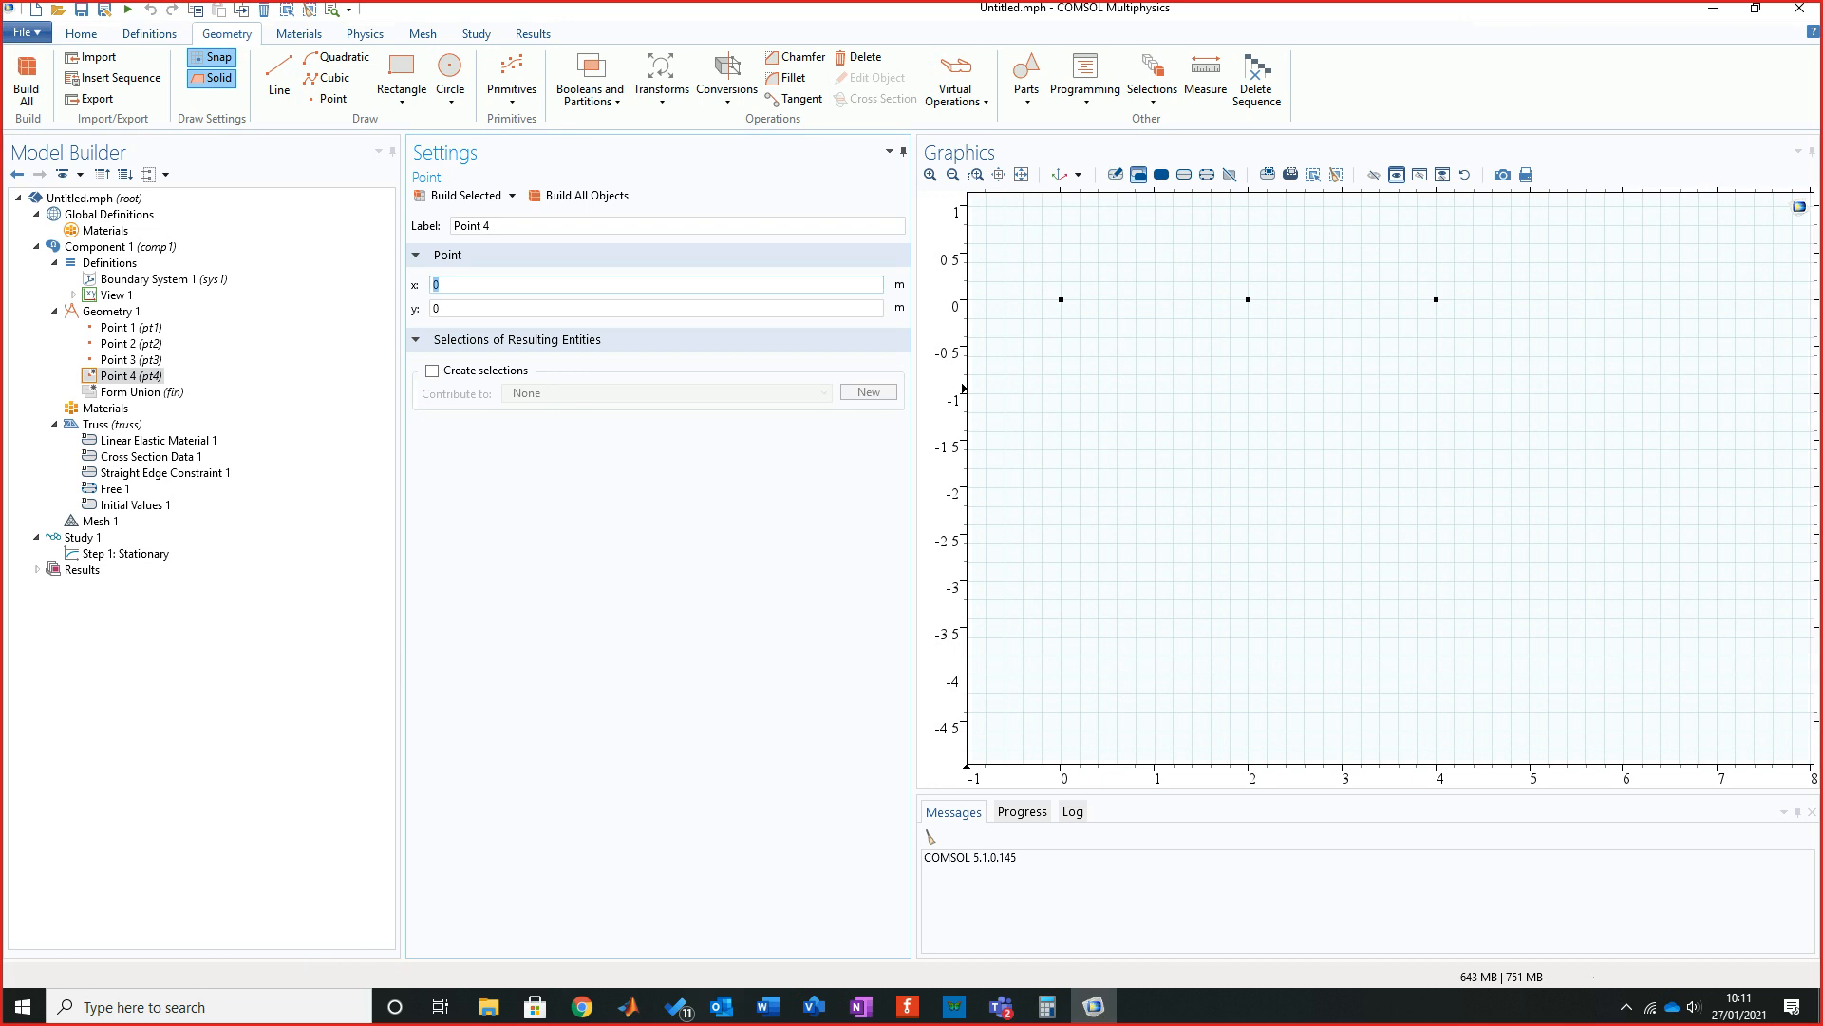
{"action": "type", "text": "6"}
{"action": "left_click", "coordinate": [465, 195]}
Add a geometry point at x = 0 m, y = -4 m and build it.
{"action": "right_click", "coordinate": [110, 311]}
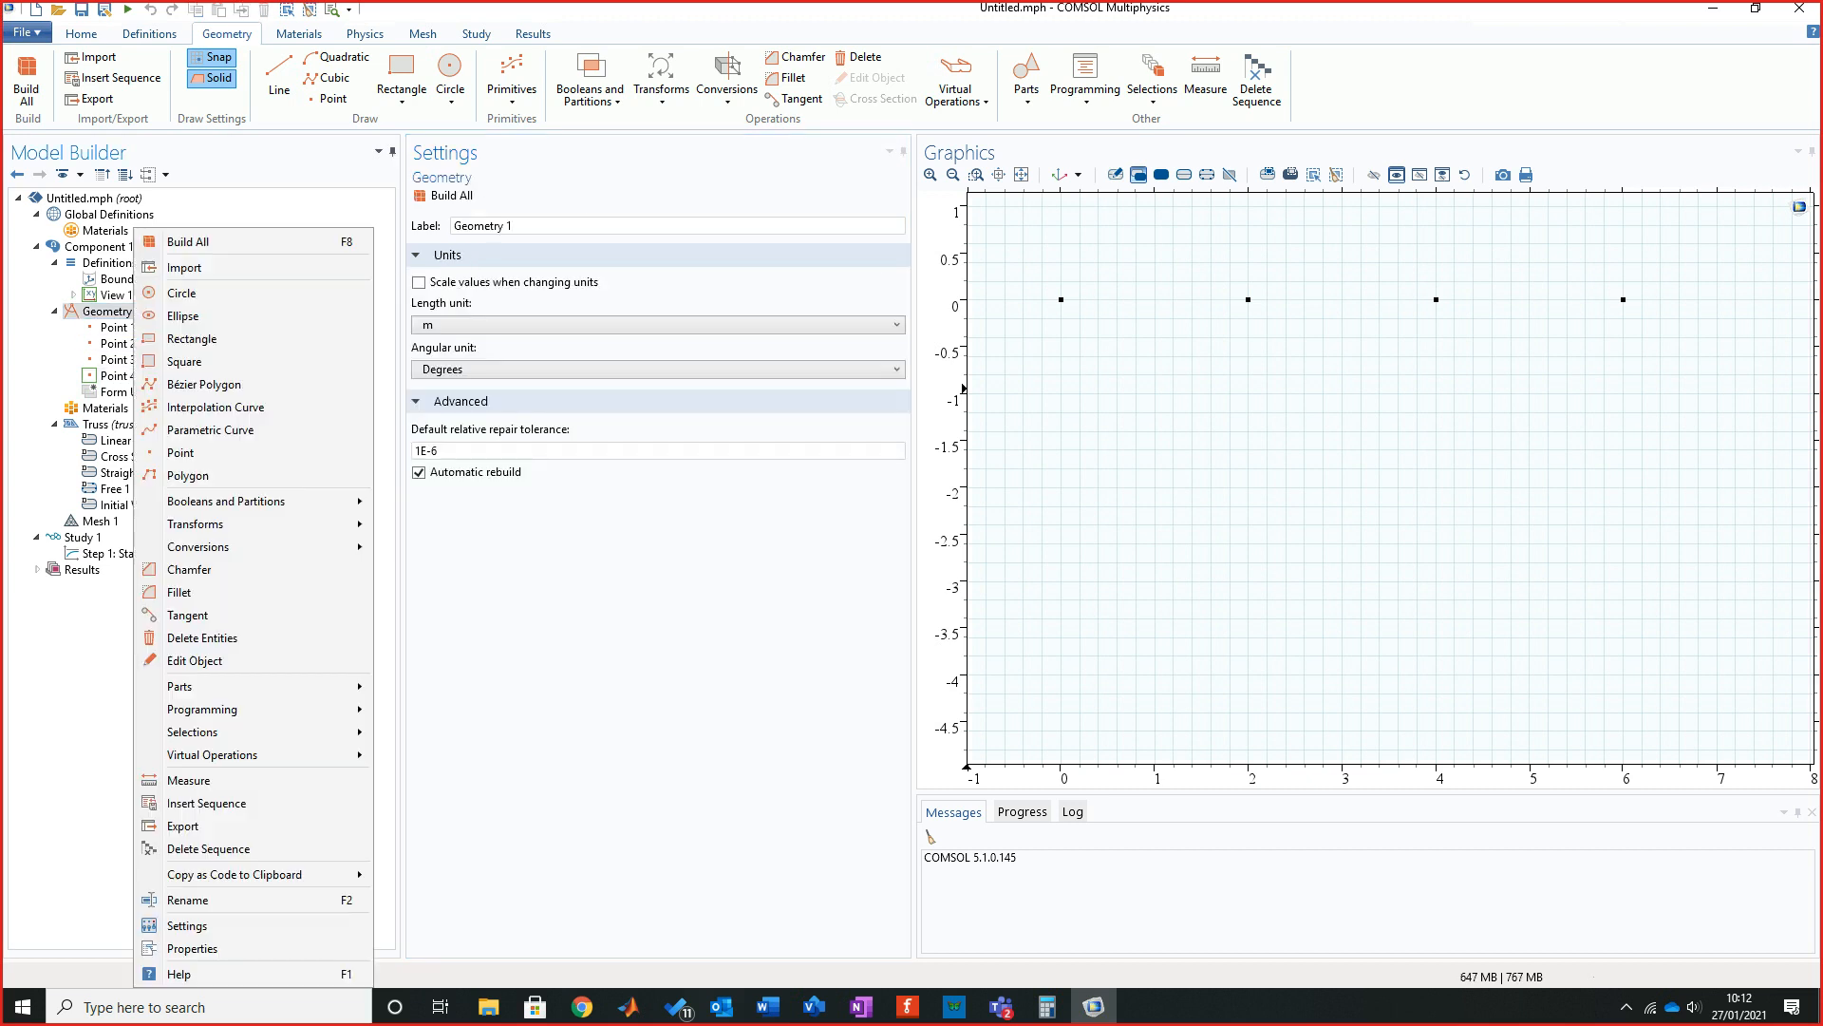
{"action": "left_click", "coordinate": [180, 452]}
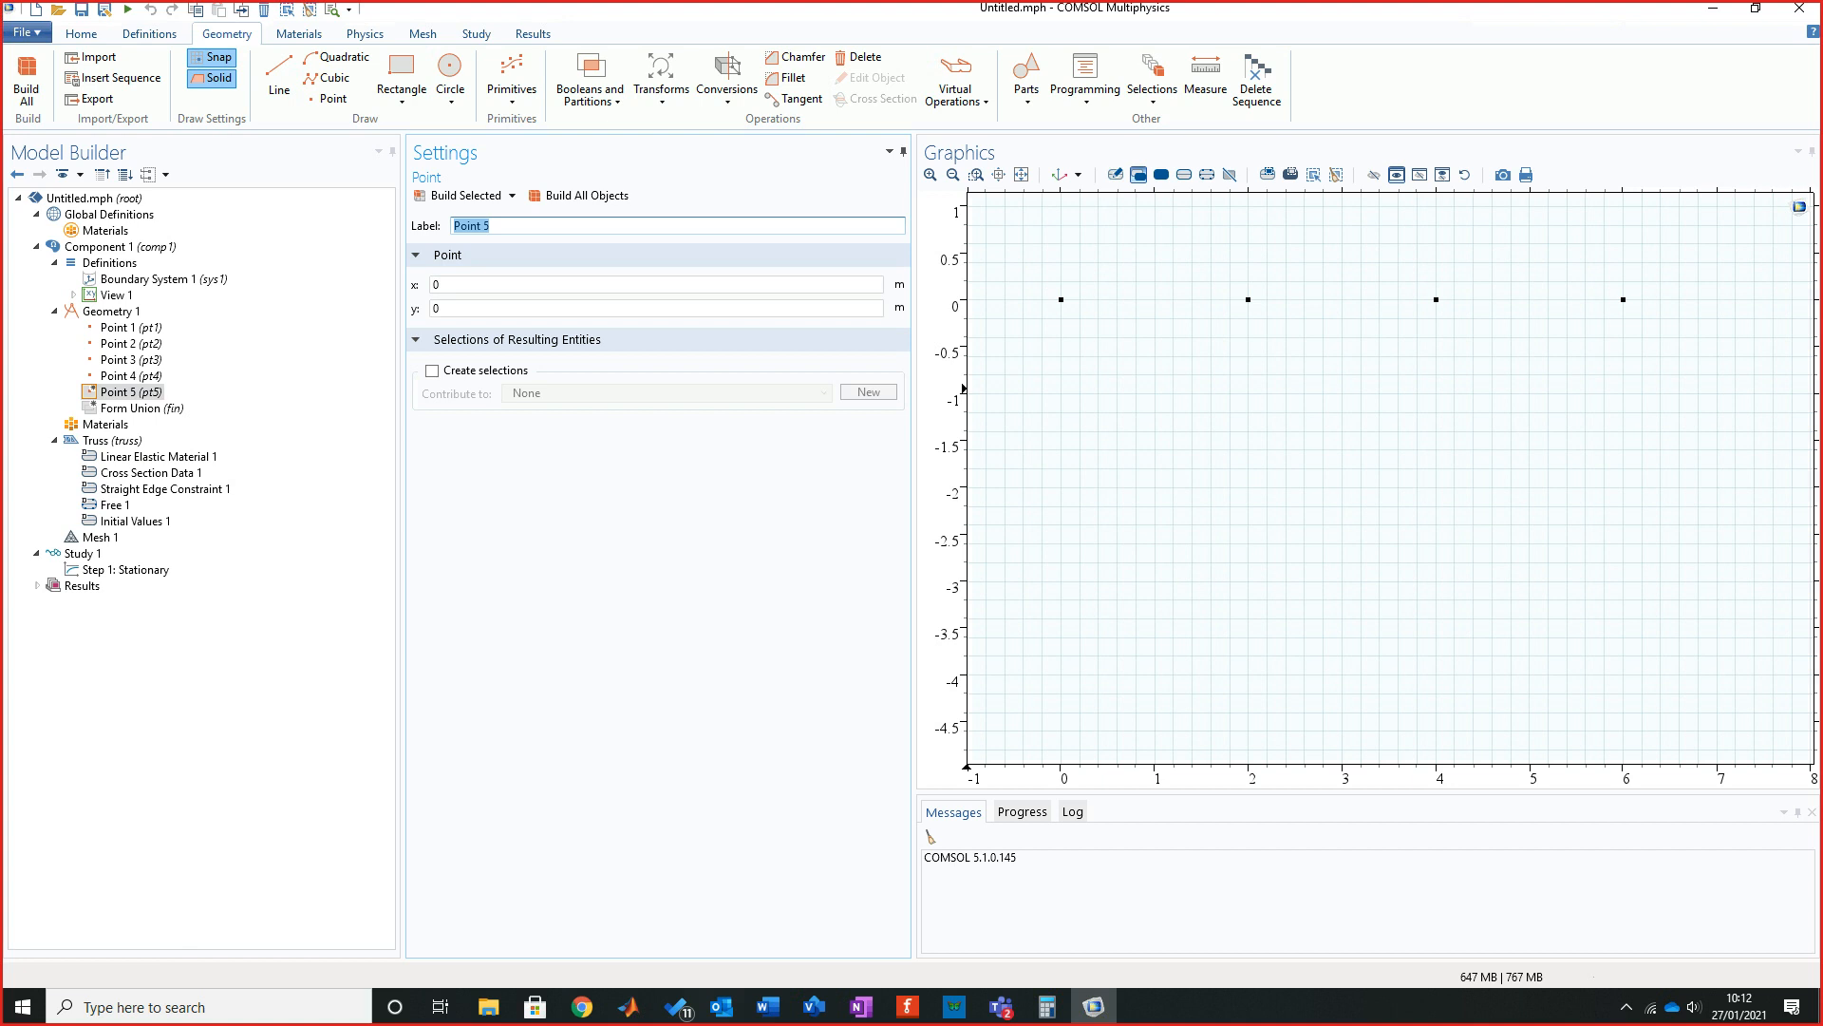
{"action": "double_click", "coordinate": [437, 309]}
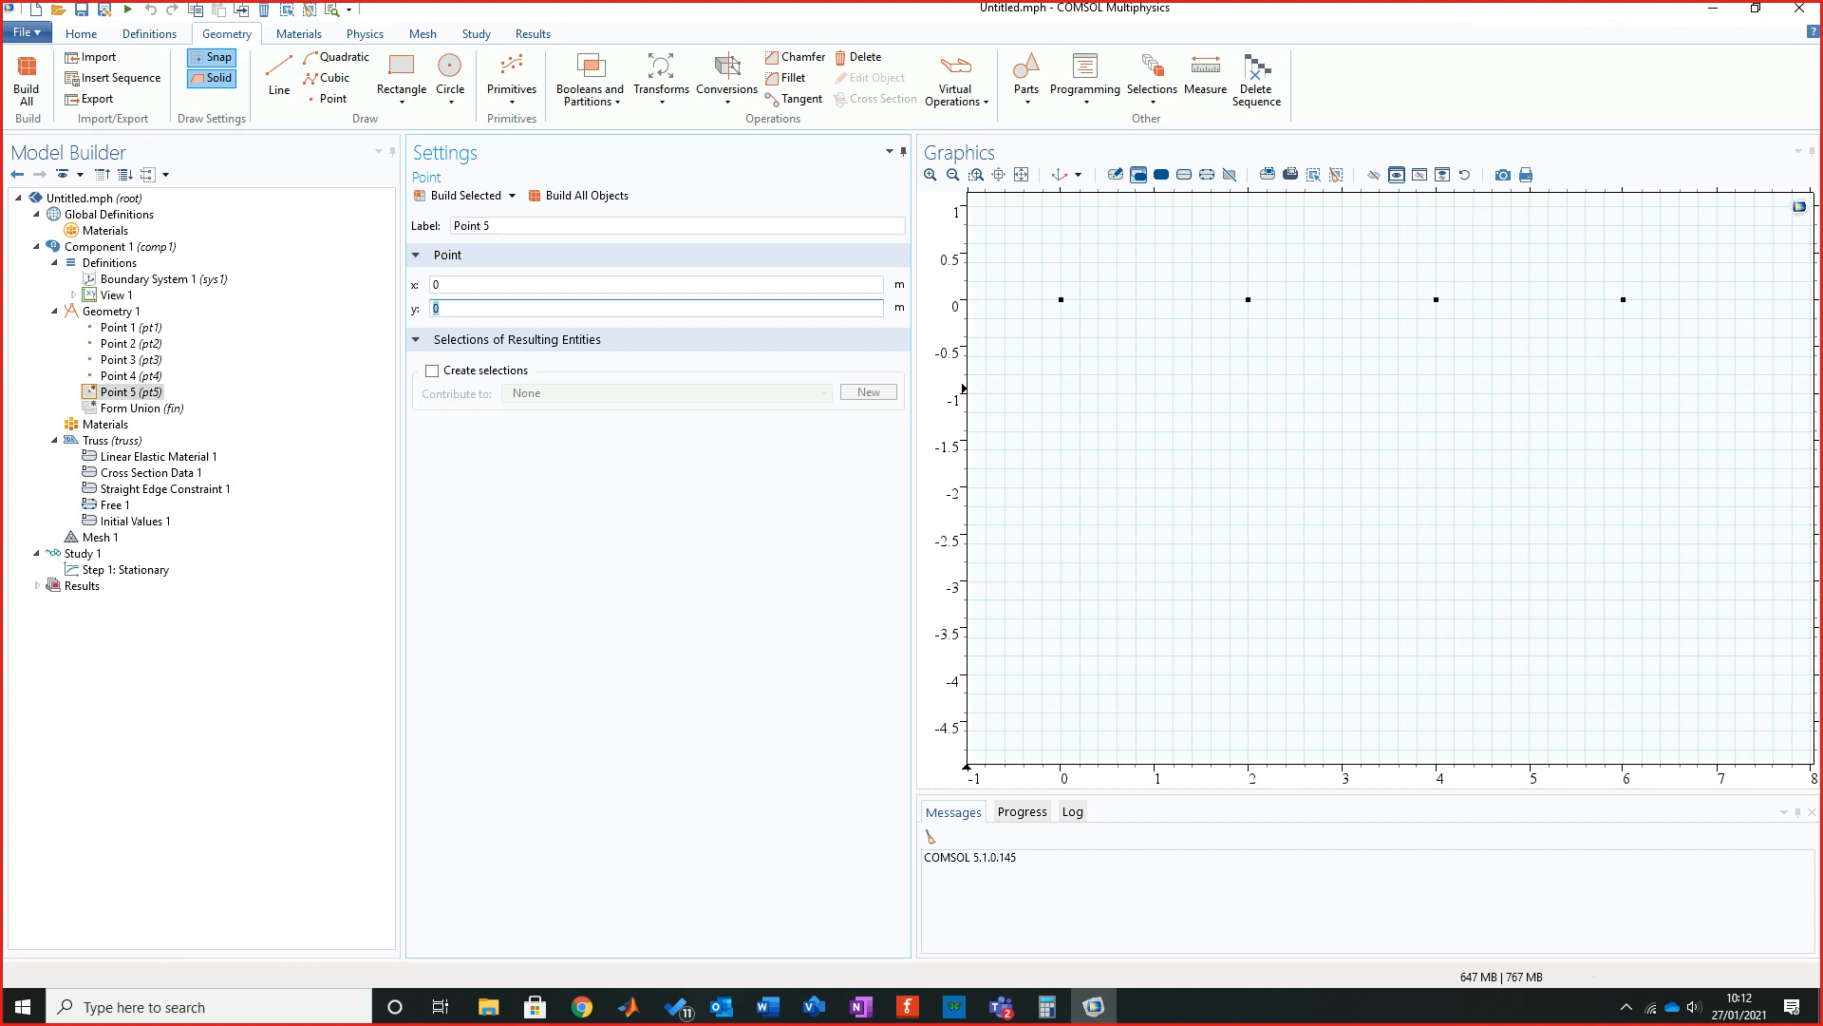
{"action": "type", "text": "-4"}
{"action": "key", "text": "F6"}
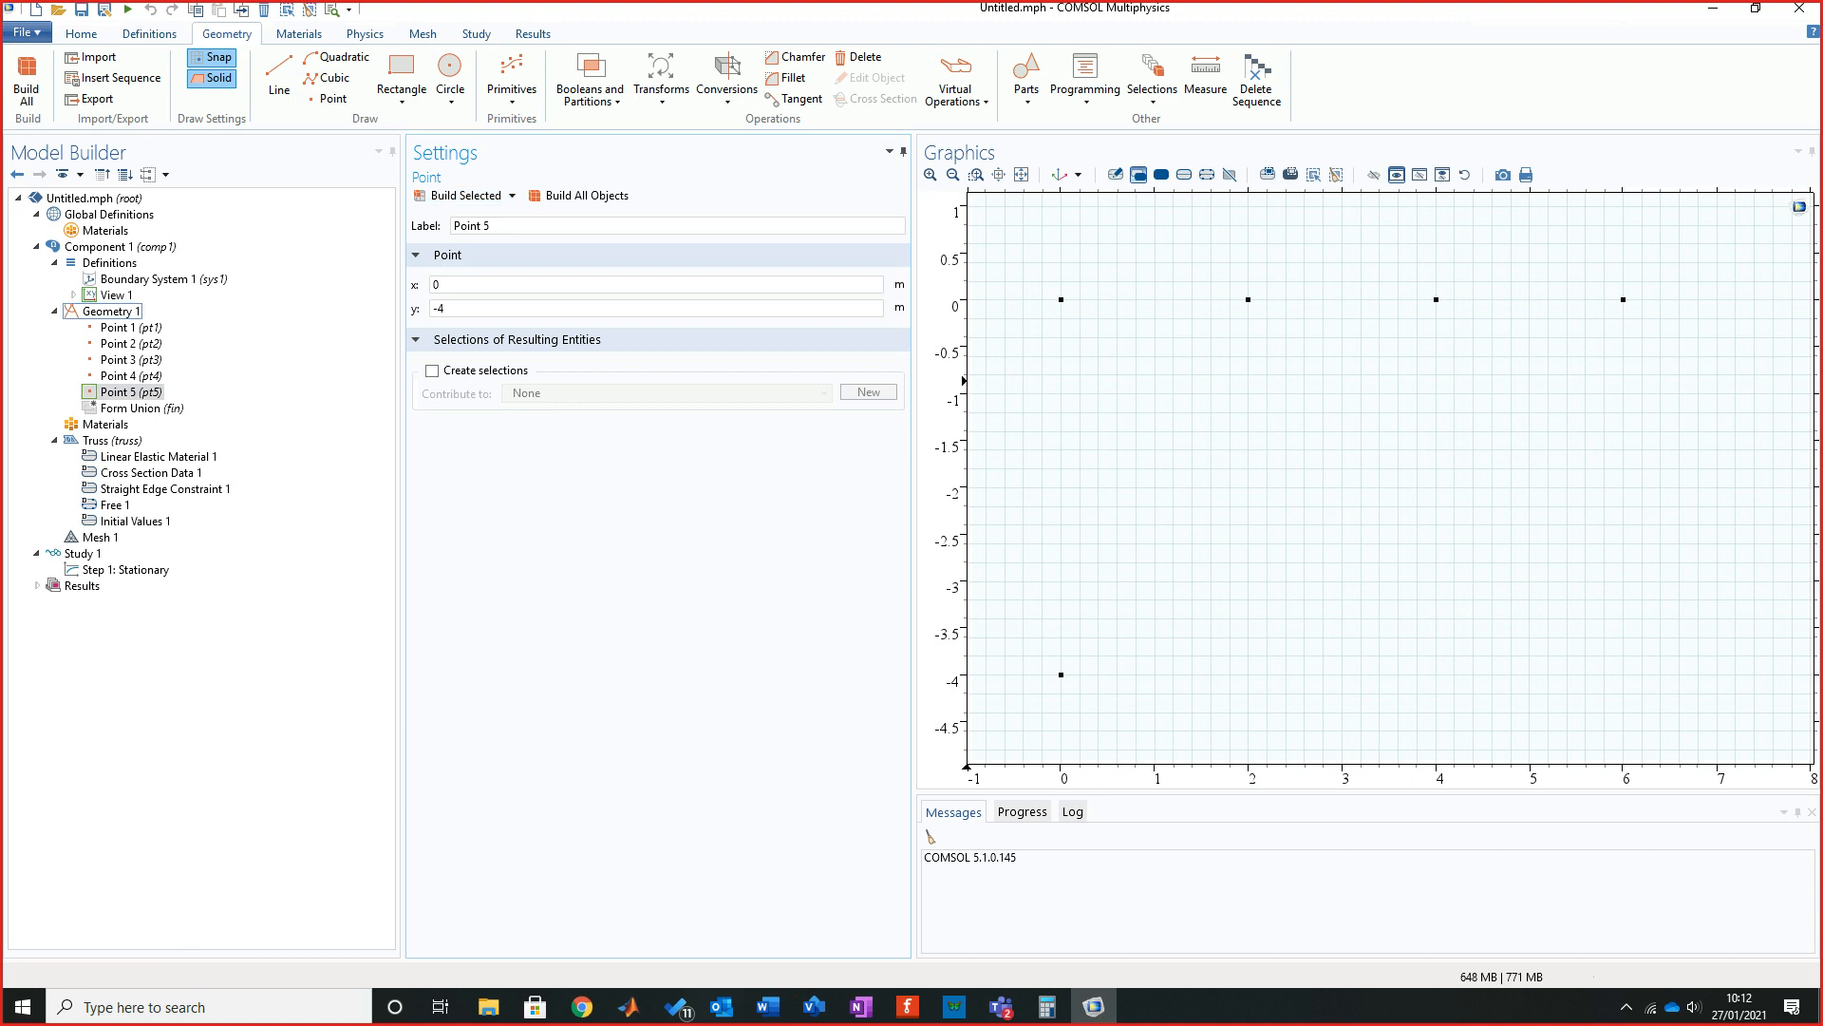
Add a sixth geometry point at x = 2 m with y given as -1.3*2, and build it.
{"action": "right_click", "coordinate": [110, 312]}
{"action": "left_click", "coordinate": [159, 448]}
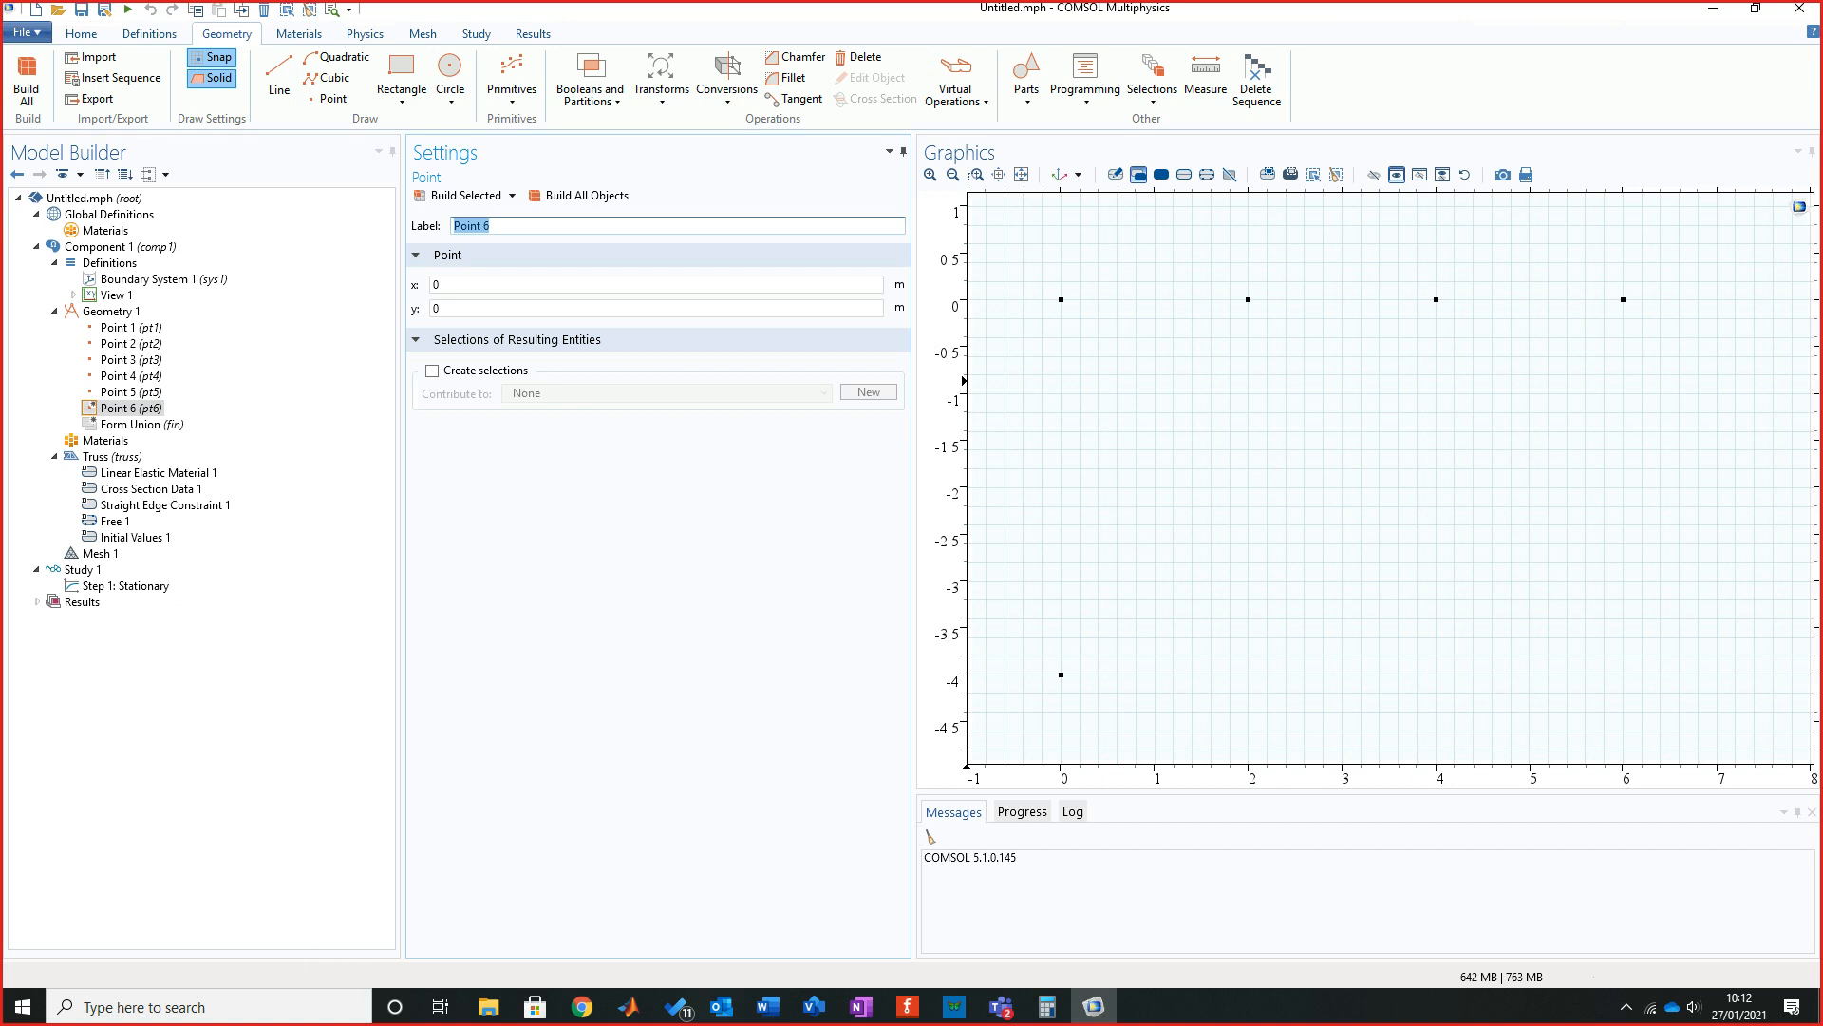
{"action": "left_click_drag", "start_coordinate": [456, 285], "coordinate": [430, 285]}
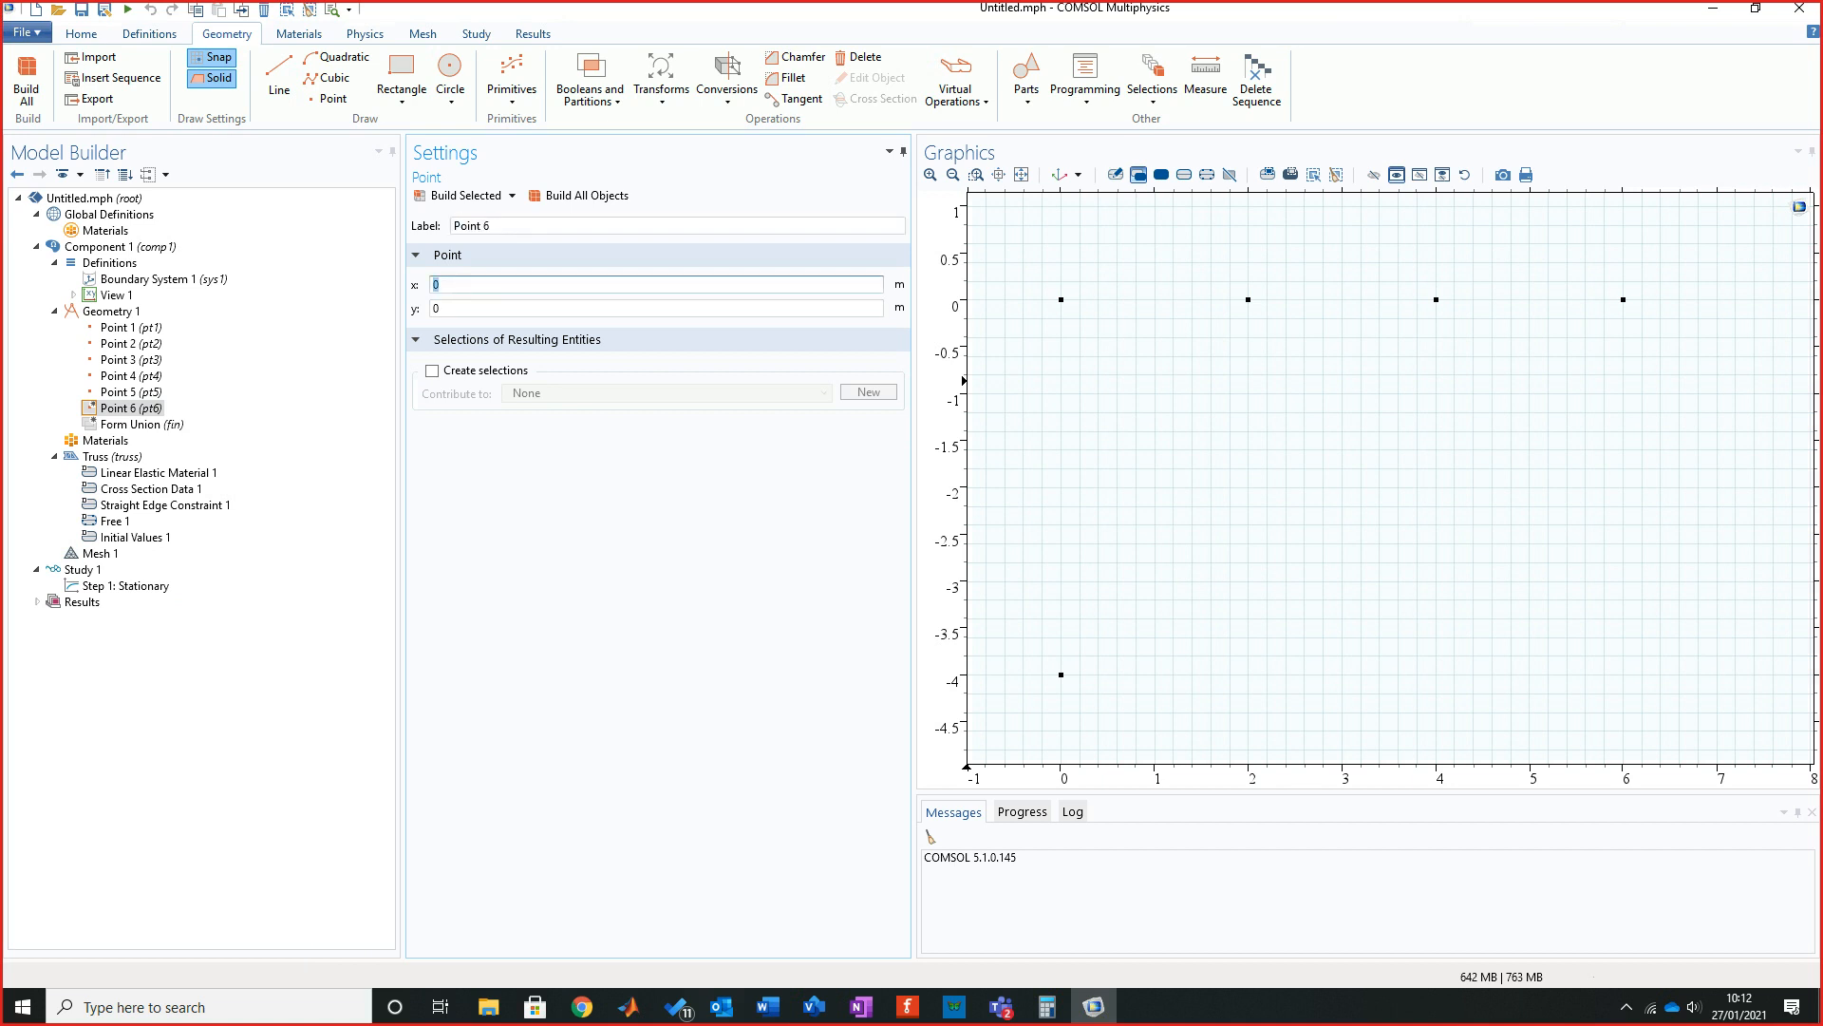
{"action": "type", "text": "2"}
{"action": "key", "text": "Tab"}
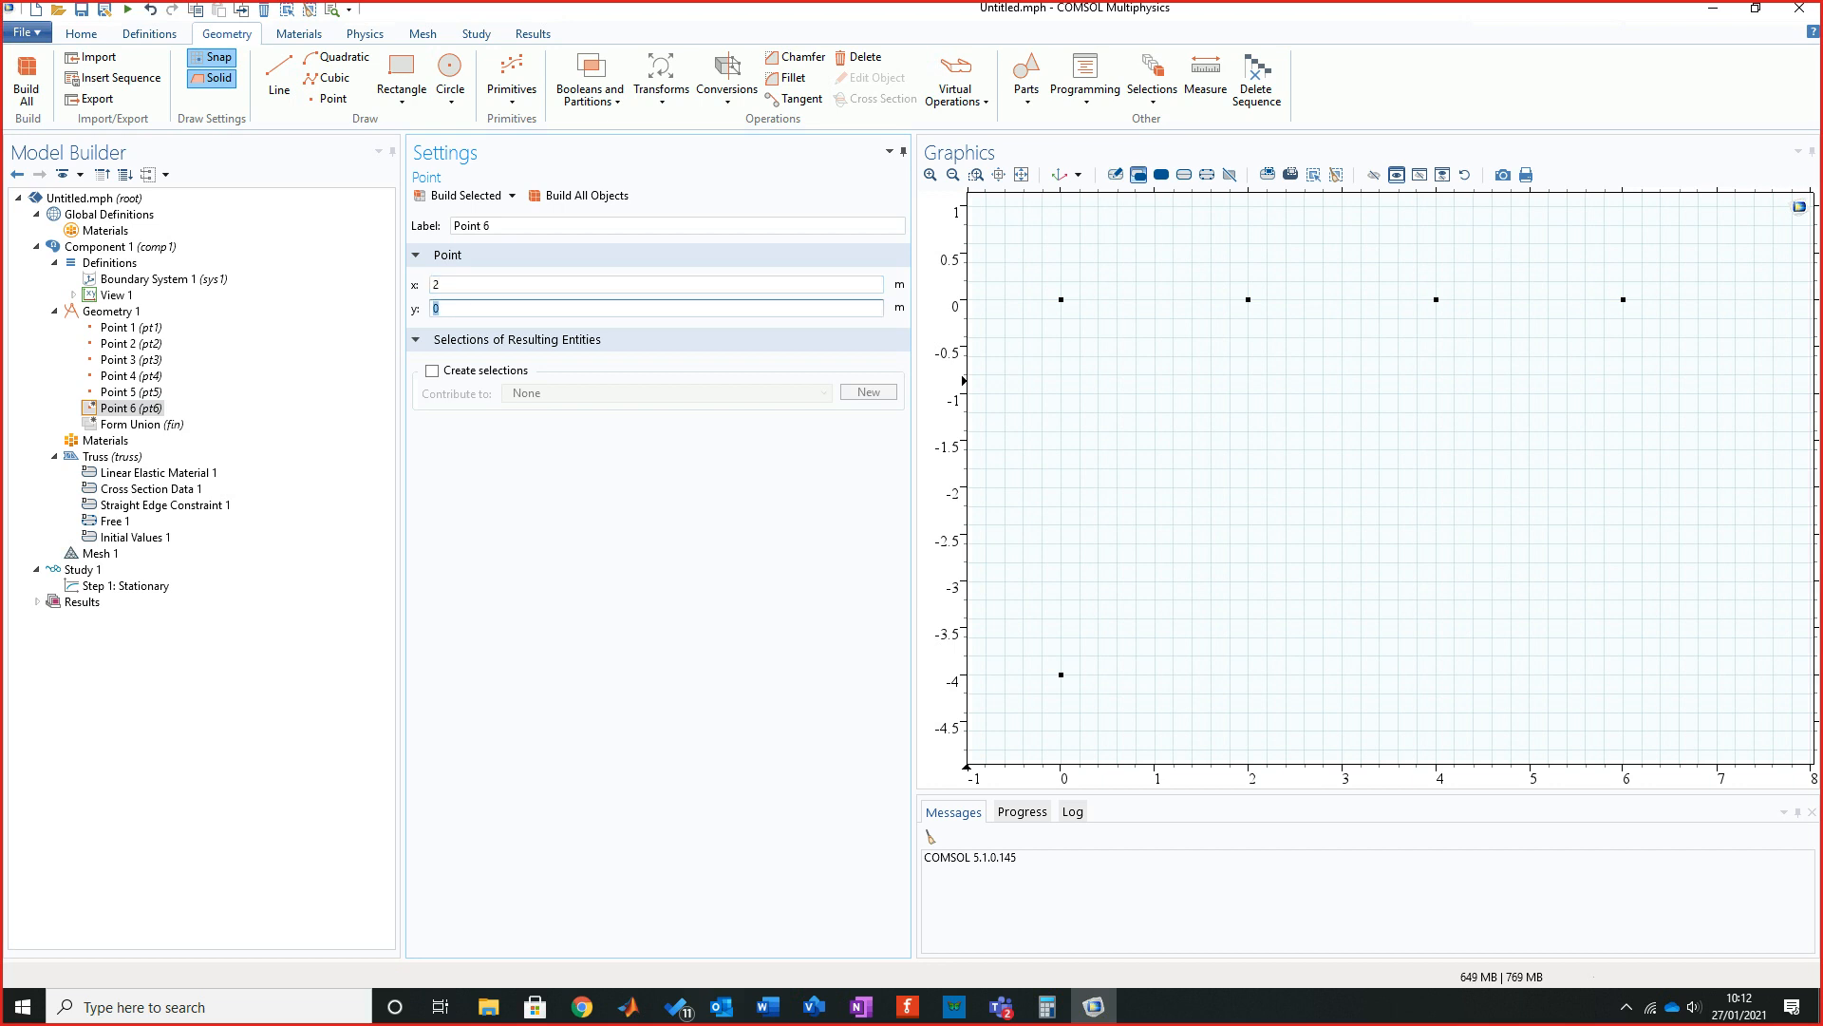
{"action": "key", "text": "alt+Tab"}
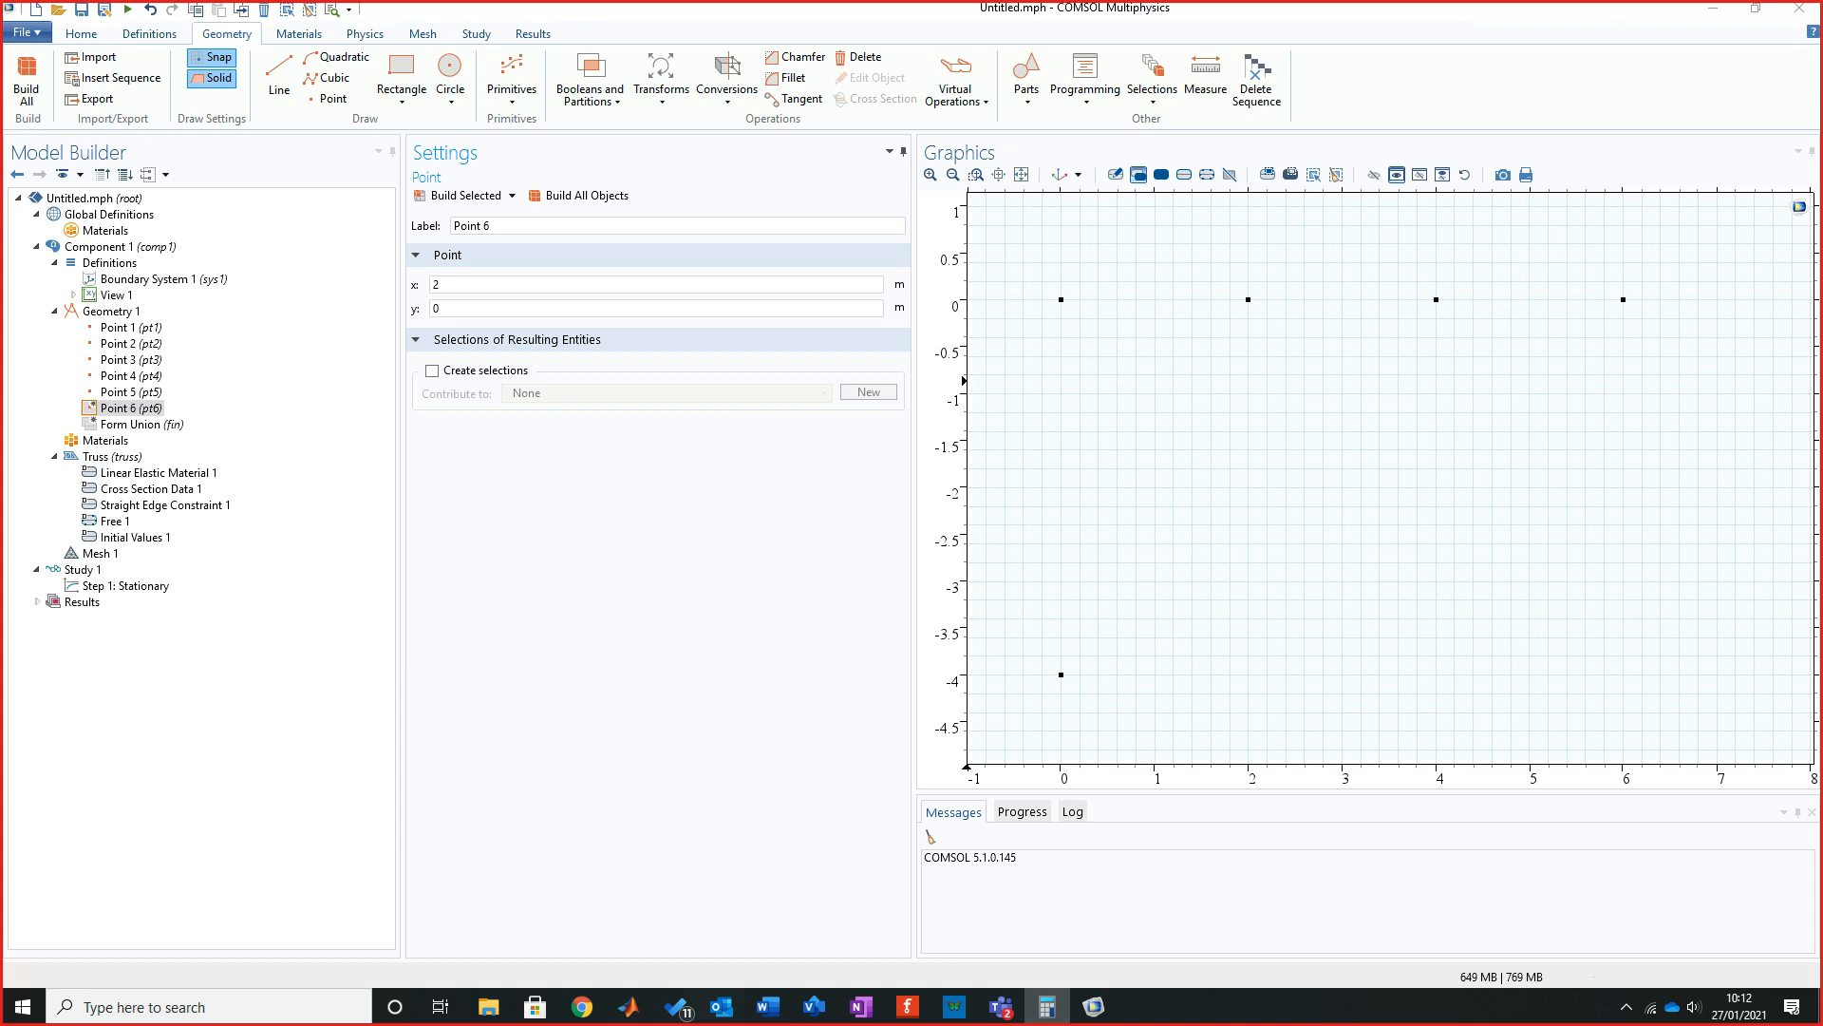
{"action": "left_click_drag", "start_coordinate": [471, 308], "coordinate": [430, 309]}
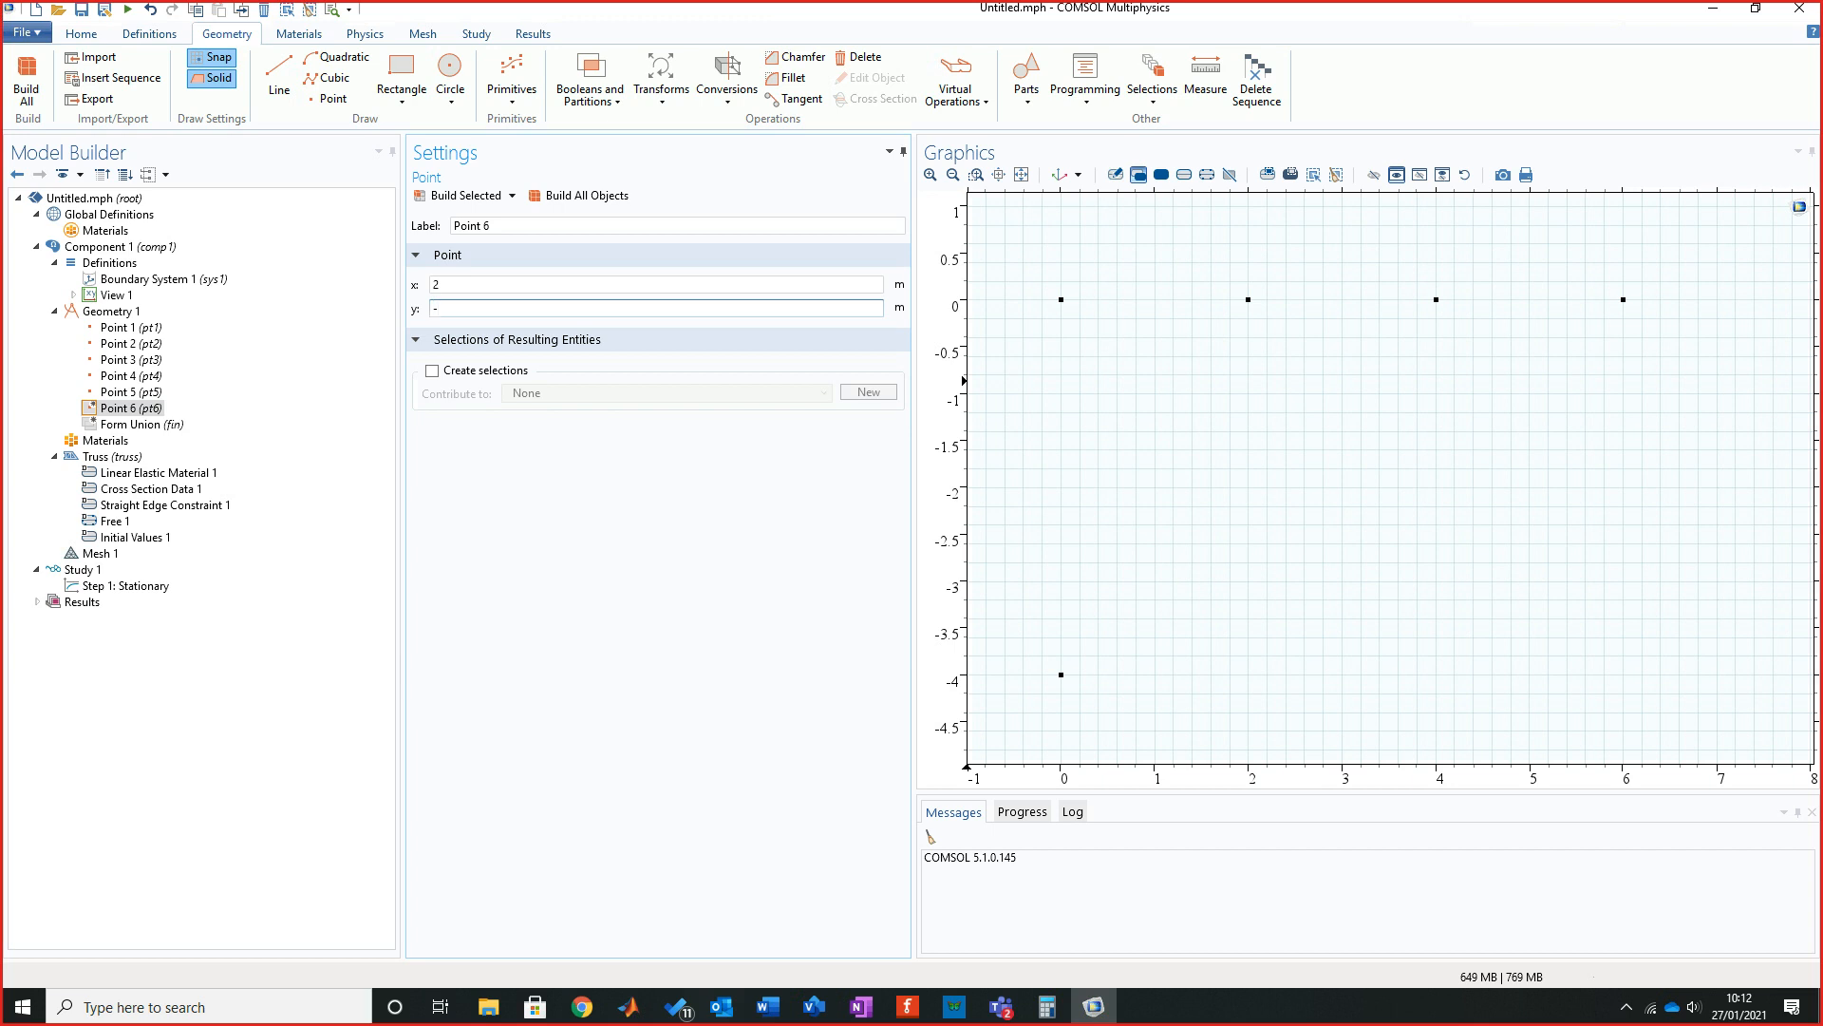
{"action": "type", "text": "-1.3*2"}
{"action": "key", "text": "F7"}
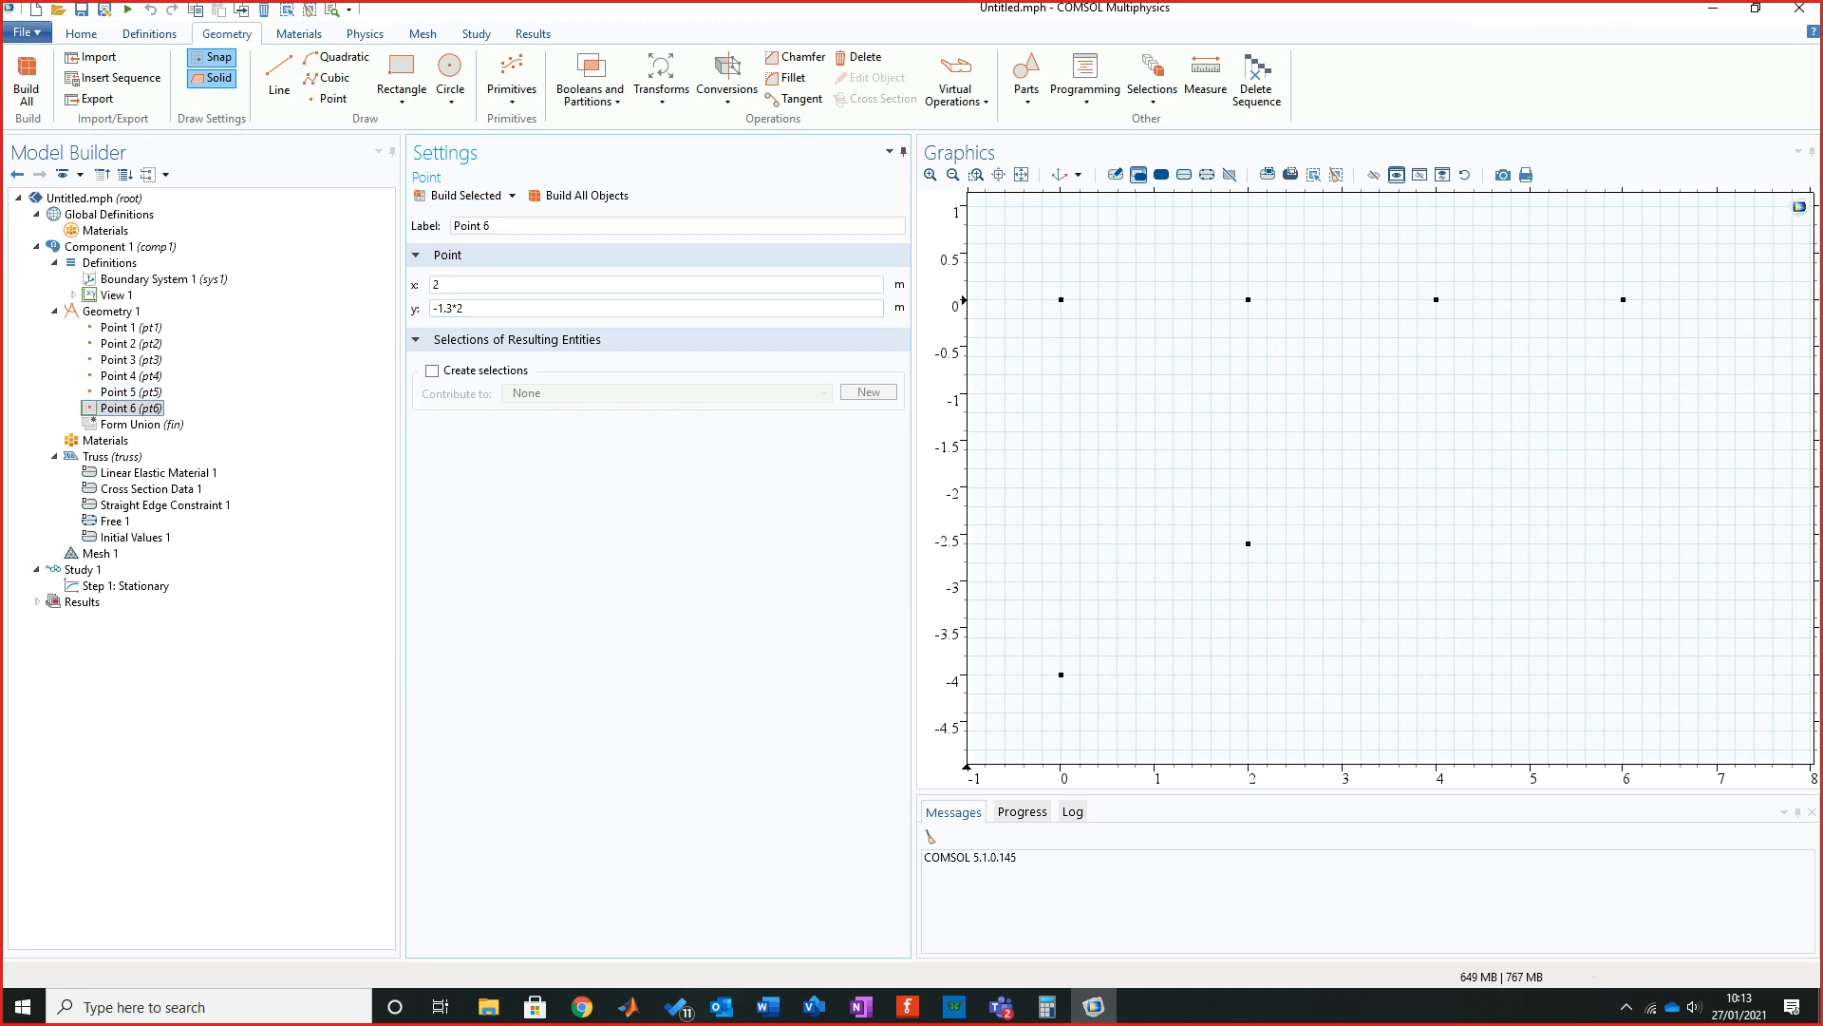
Duplicate Point 6, set the copy's coordinates to x = 4 m and y = -1.3 m, and build it.
{"action": "right_click", "coordinate": [122, 409]}
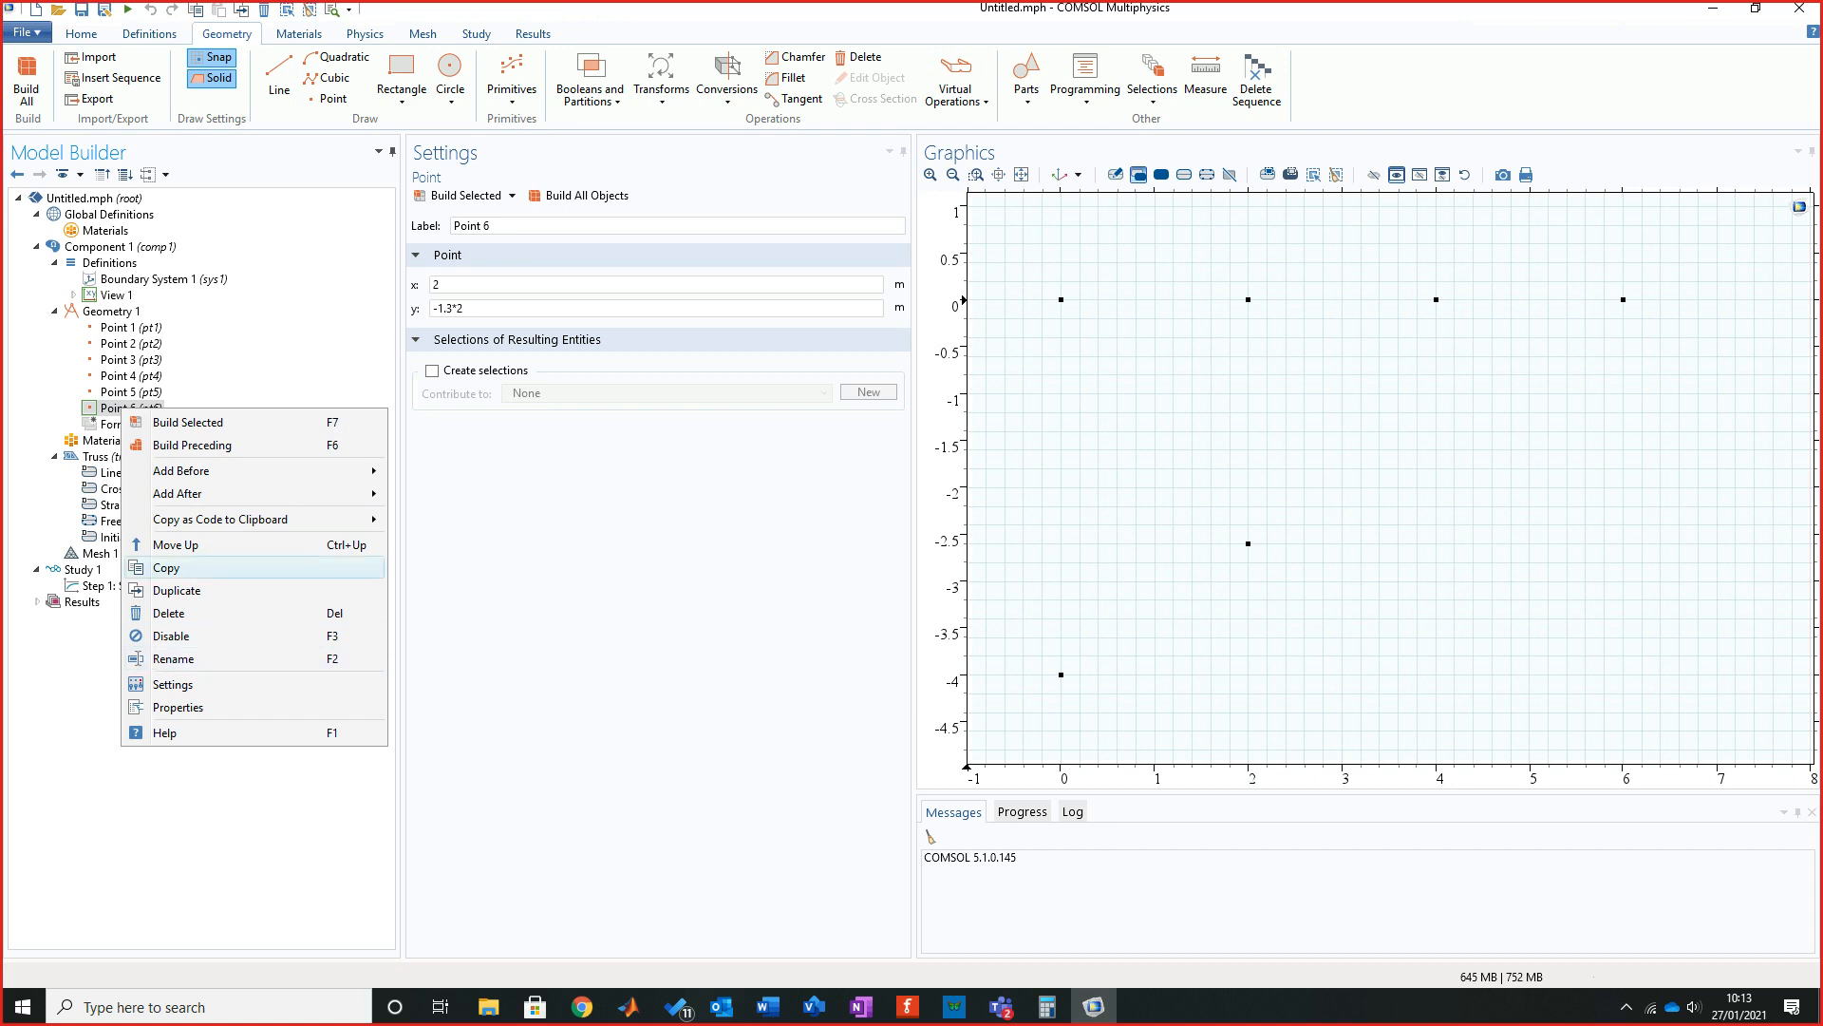
{"action": "left_click", "coordinate": [177, 590]}
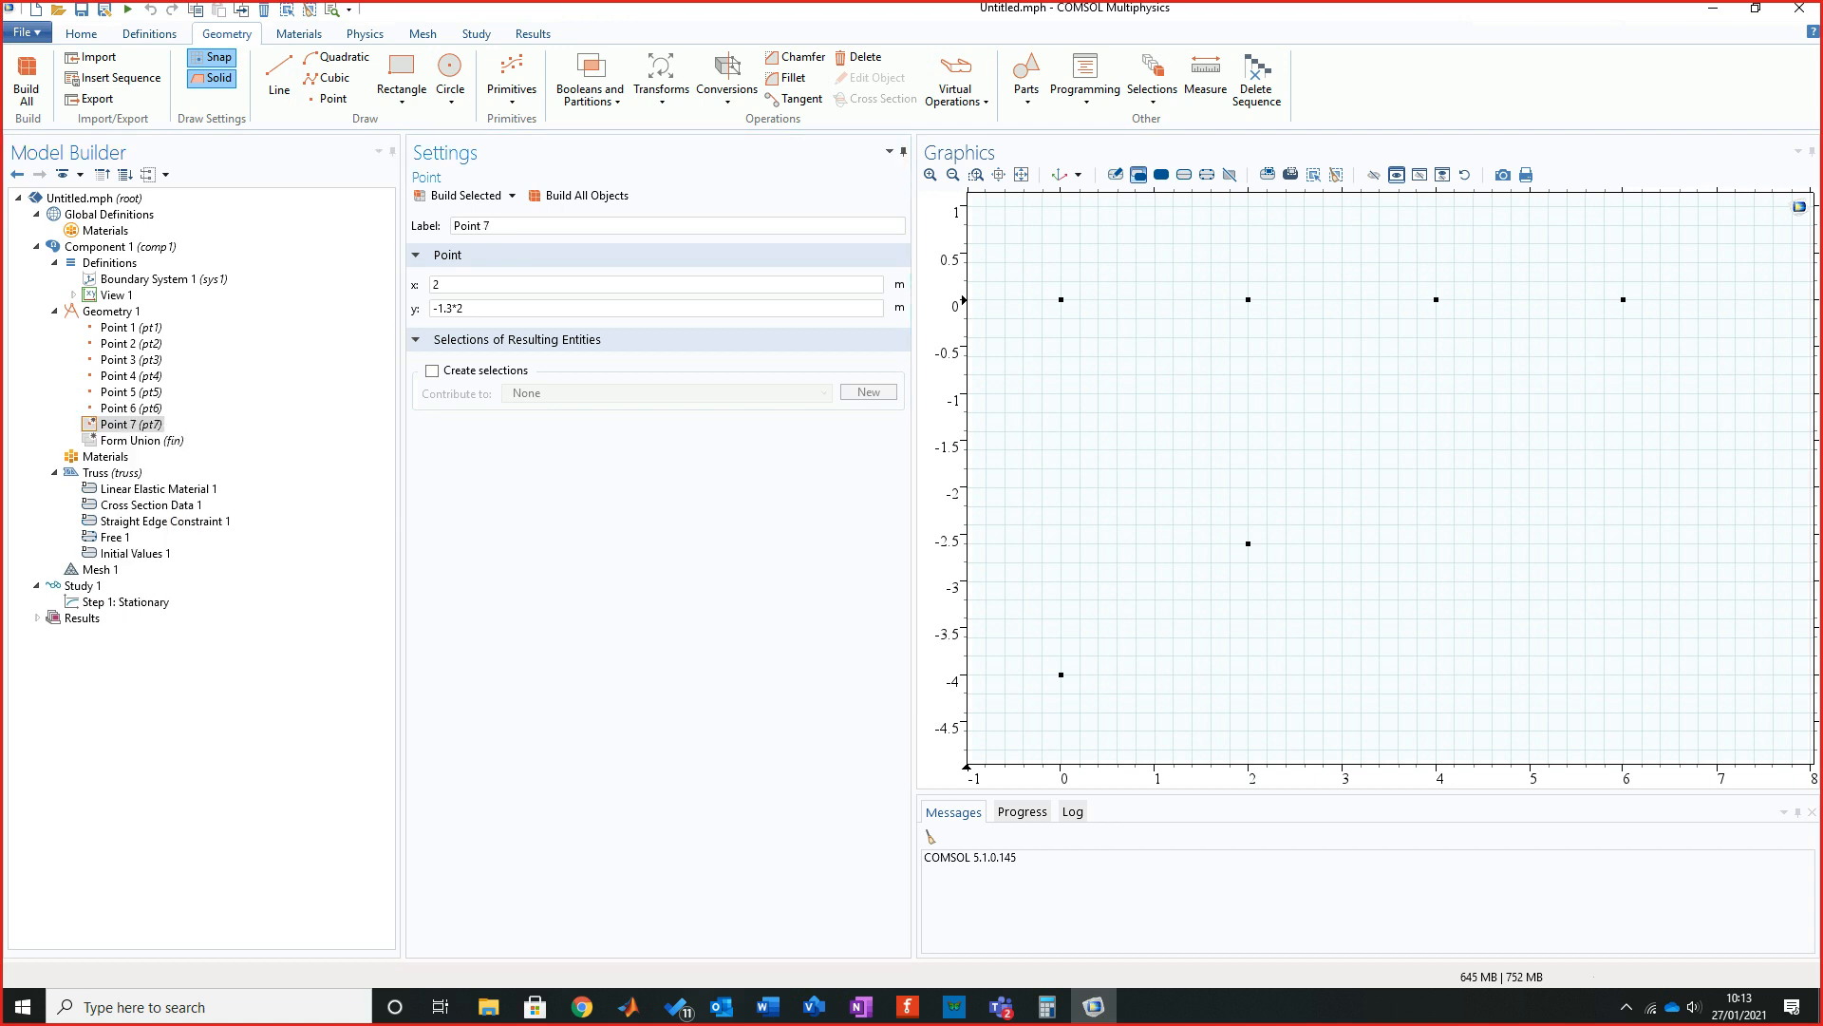
{"action": "left_click_drag", "start_coordinate": [444, 284], "coordinate": [430, 285]}
{"action": "type", "text": "4"}
{"action": "left_click", "coordinate": [464, 308]}
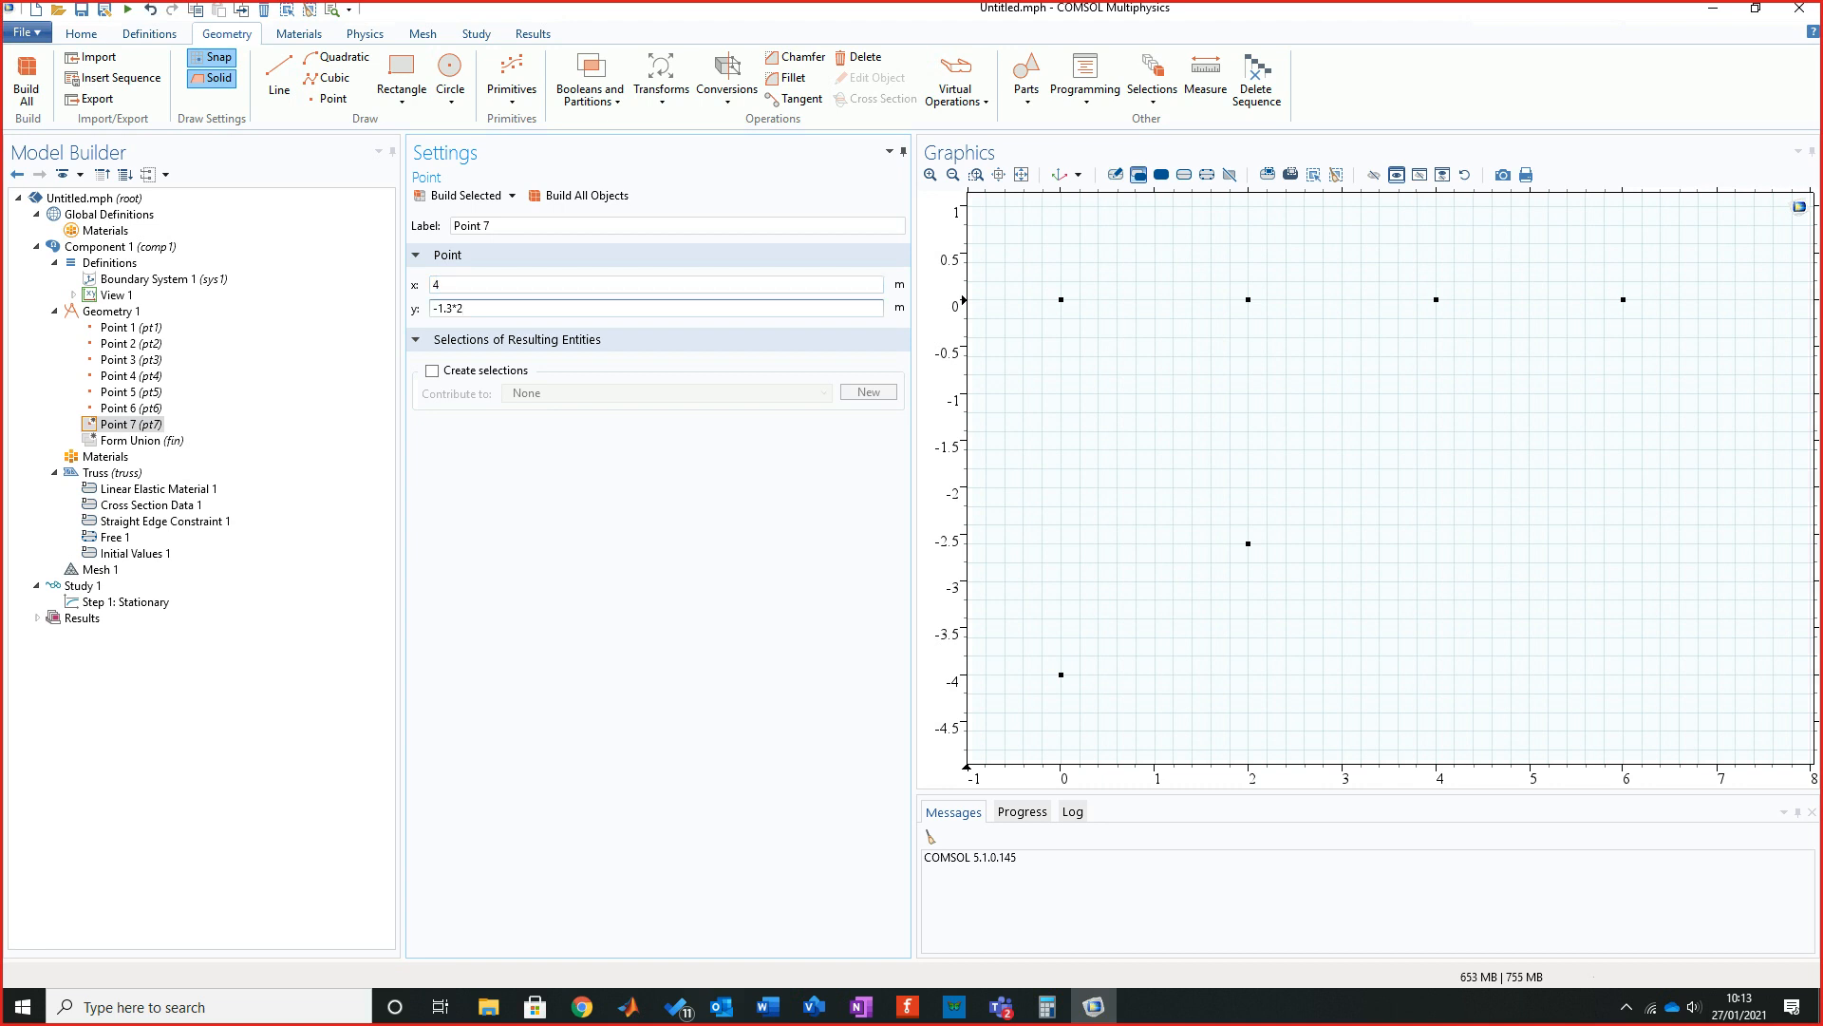
{"action": "left_click", "coordinate": [465, 196]}
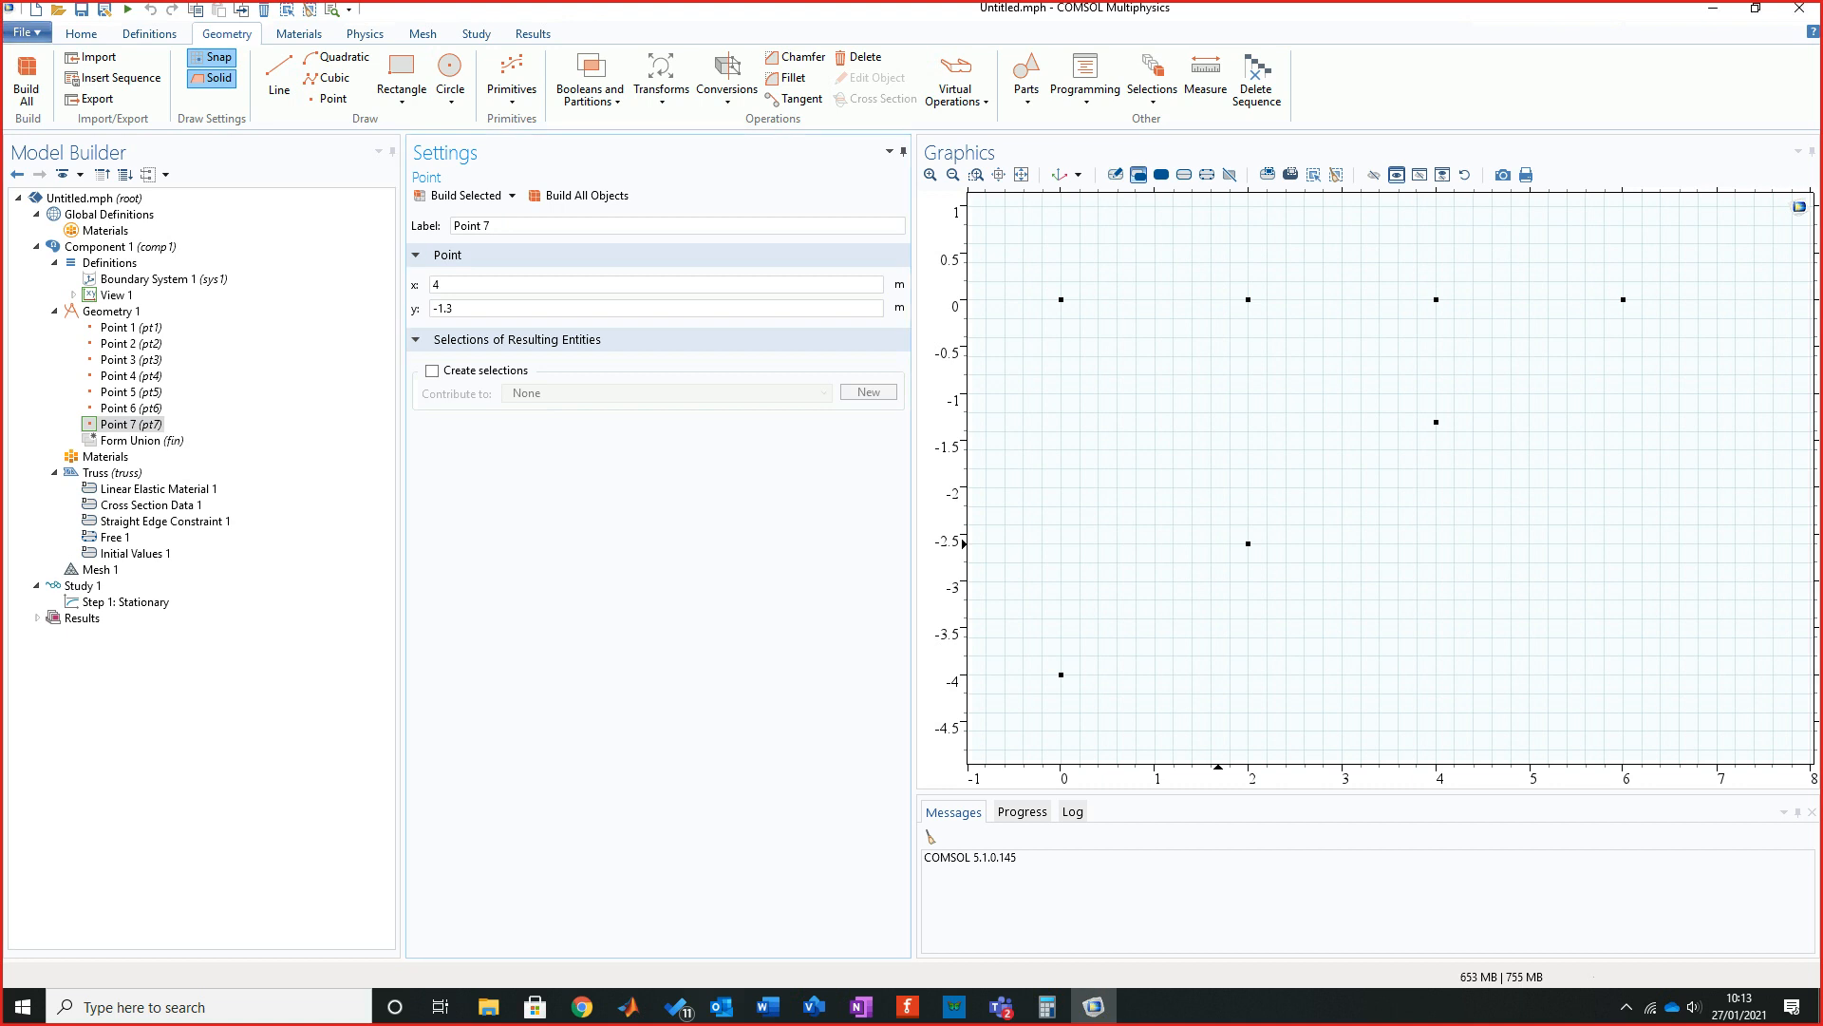
Following the Visio truss sketch, draw connected lines through the points (0, 0), (0, -4), (2, -2.6), (0, 0), (2, 0) and (2, -2.6).
{"action": "key", "text": "alt+Tab"}
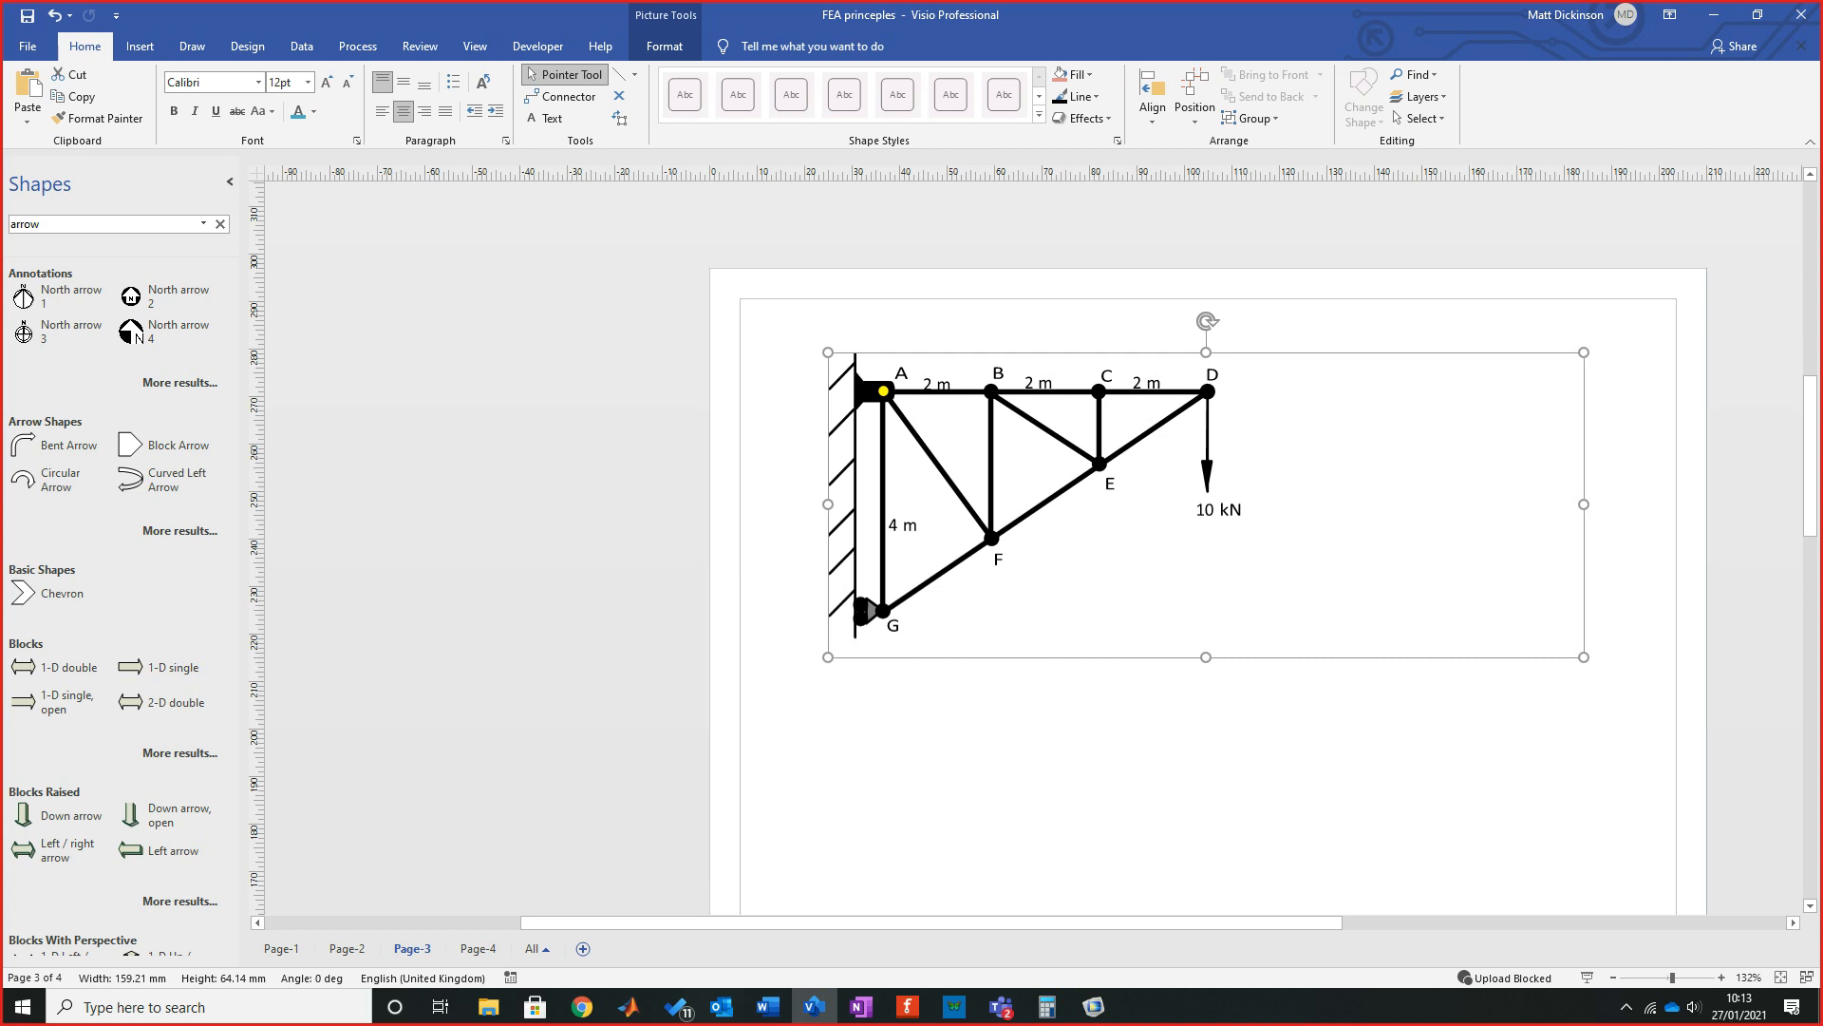
{"action": "key", "text": "alt+Tab"}
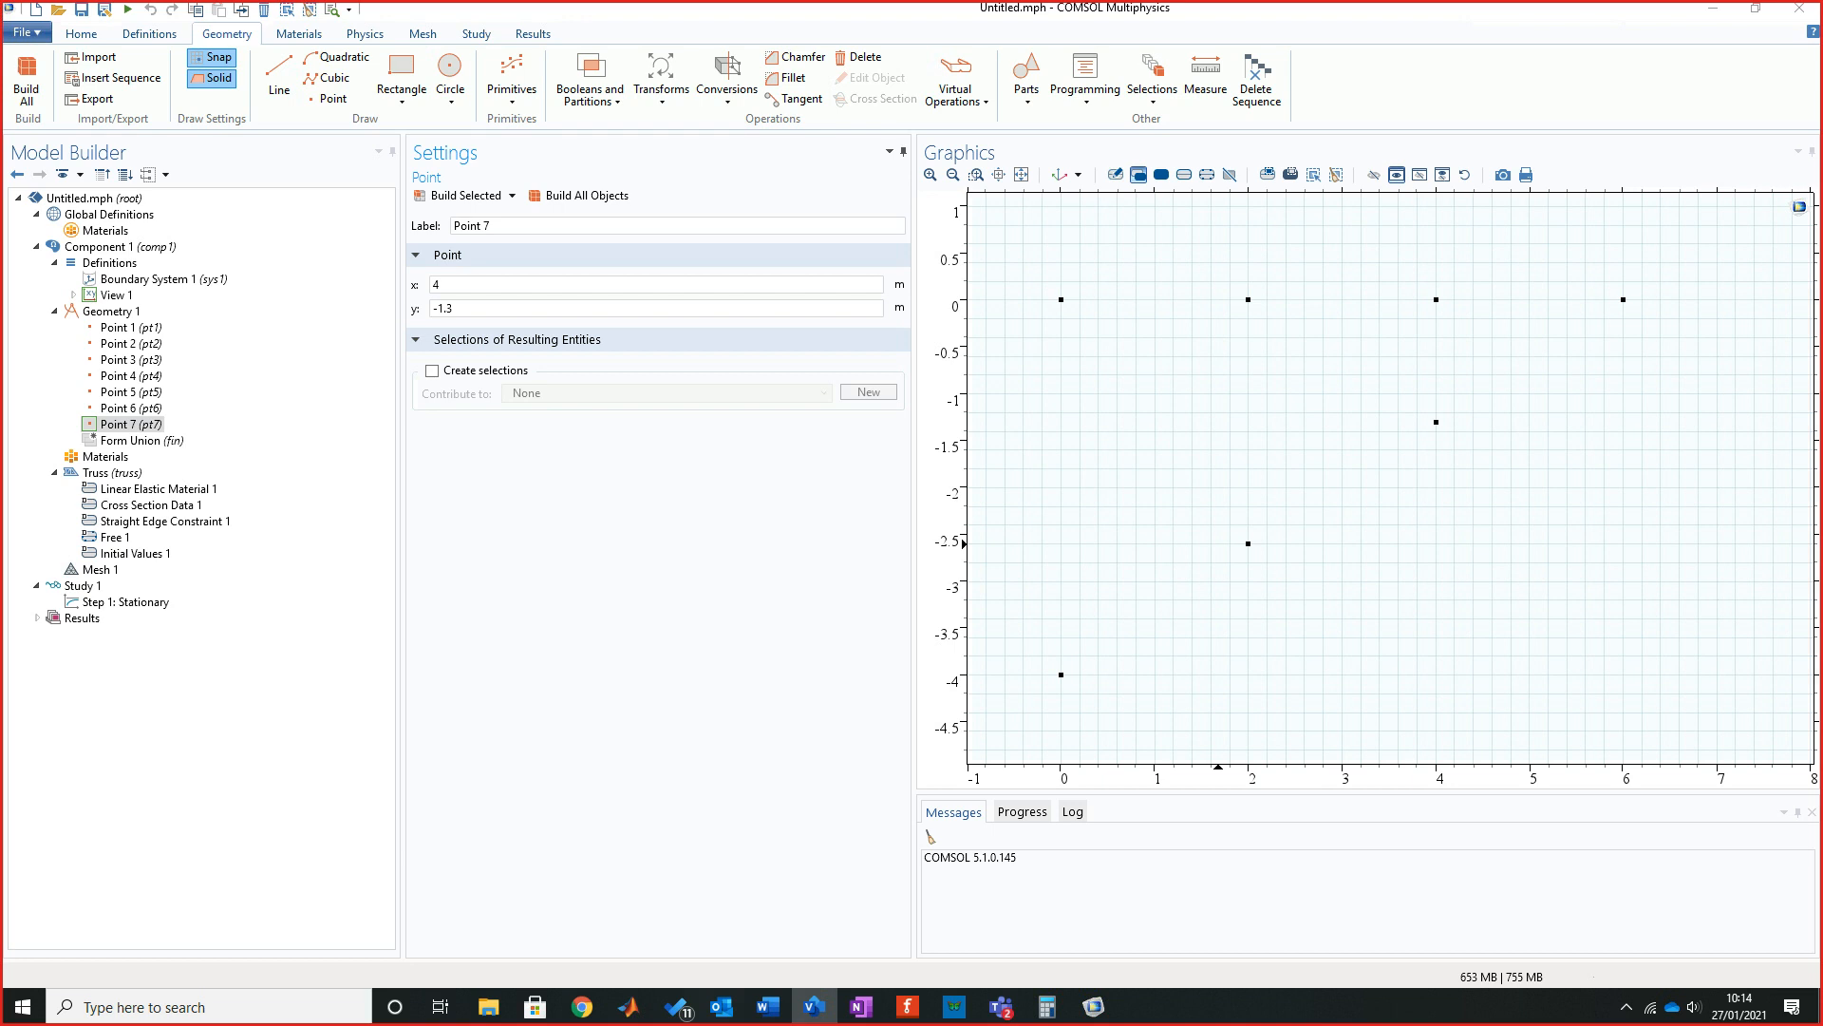
{"action": "left_click", "coordinate": [279, 76]}
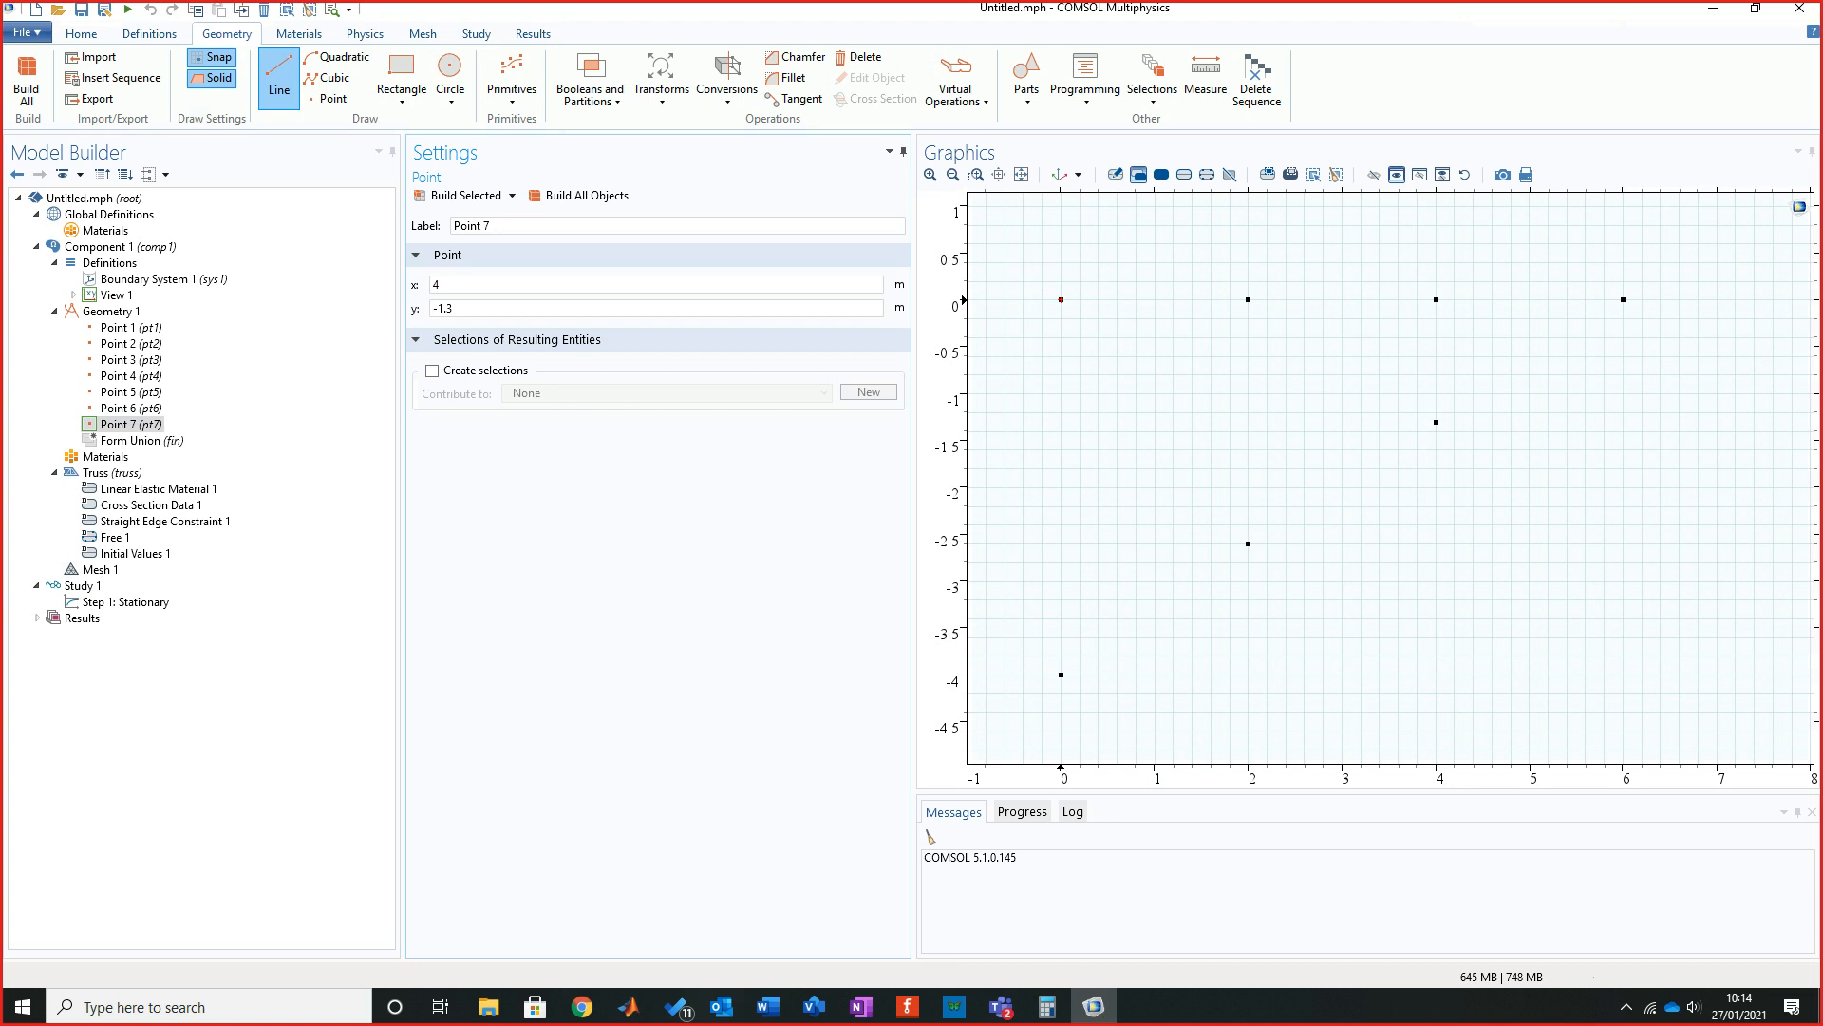
{"action": "left_click", "coordinate": [1060, 299]}
{"action": "left_click", "coordinate": [1061, 674]}
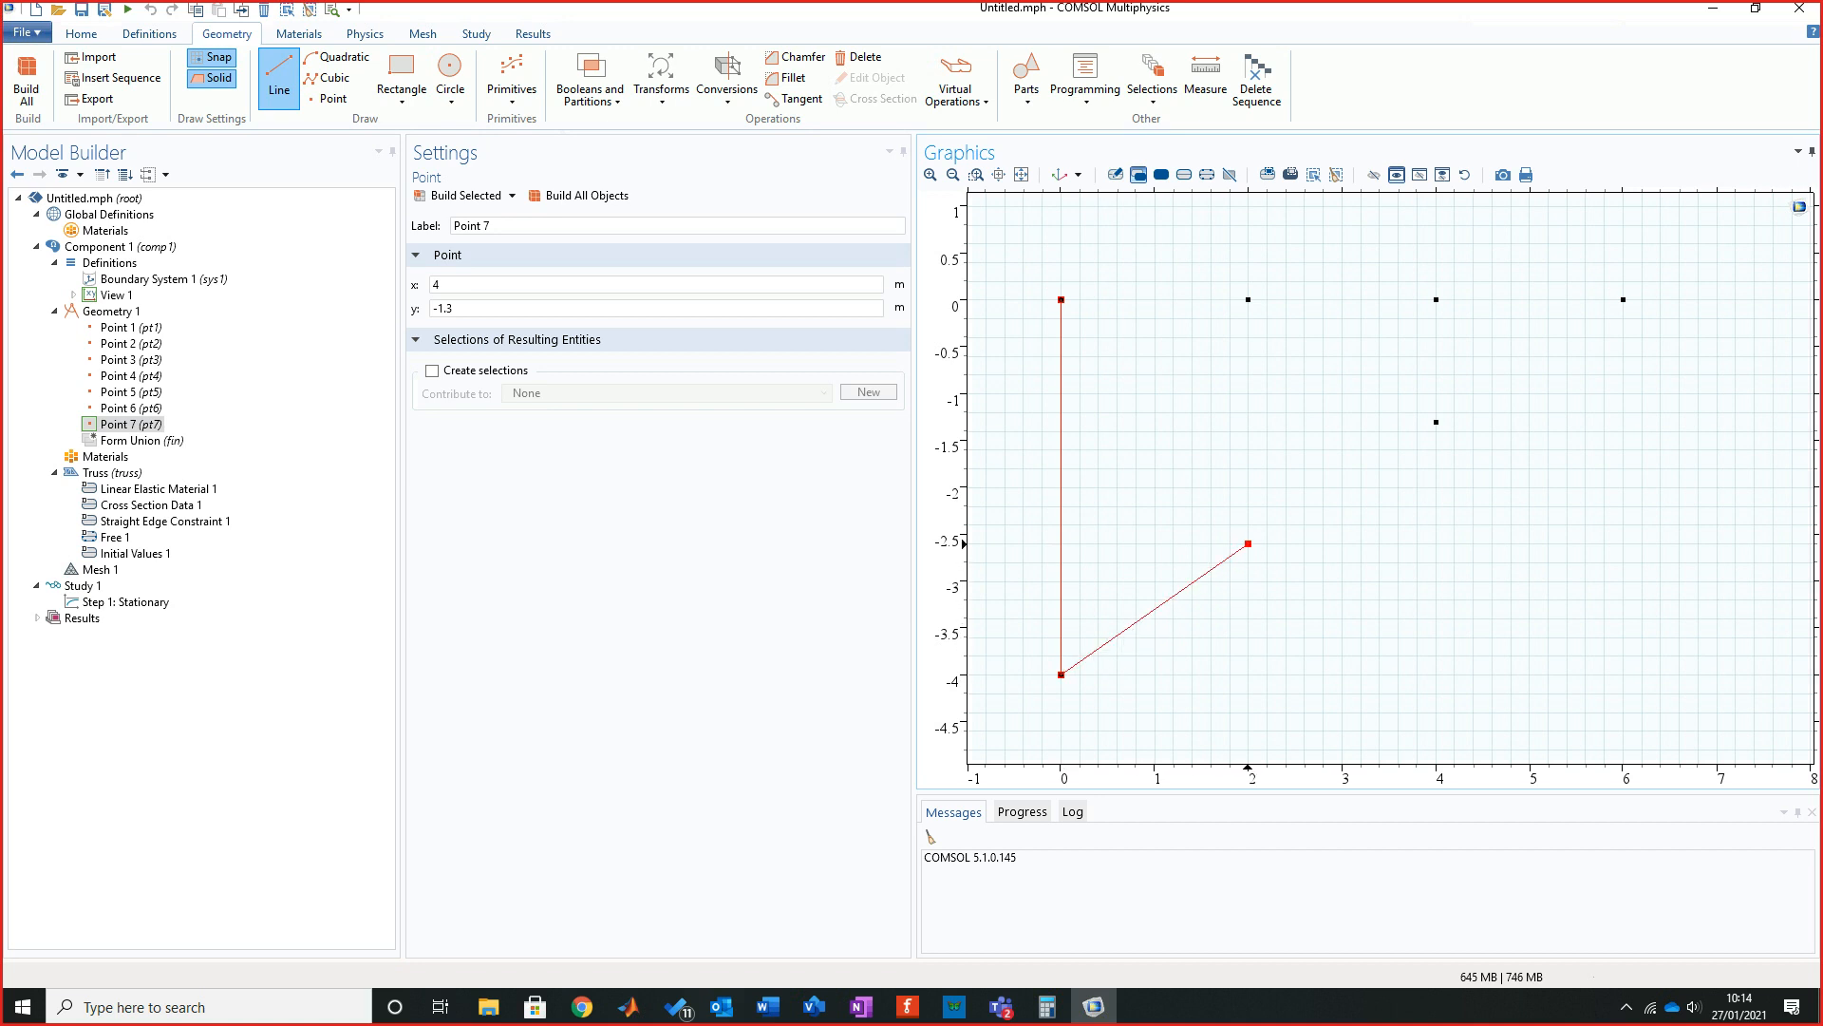
{"action": "left_click", "coordinate": [1248, 543]}
{"action": "left_click", "coordinate": [1061, 300]}
{"action": "left_click", "coordinate": [1248, 300]}
{"action": "left_click", "coordinate": [1248, 543]}
Continue the line chain through (4, -1.3), (2, 0), (4, 0), (4, -1.3), (6, 0) and (4, 0), and finish the polygon.
{"action": "left_click", "coordinate": [1435, 421]}
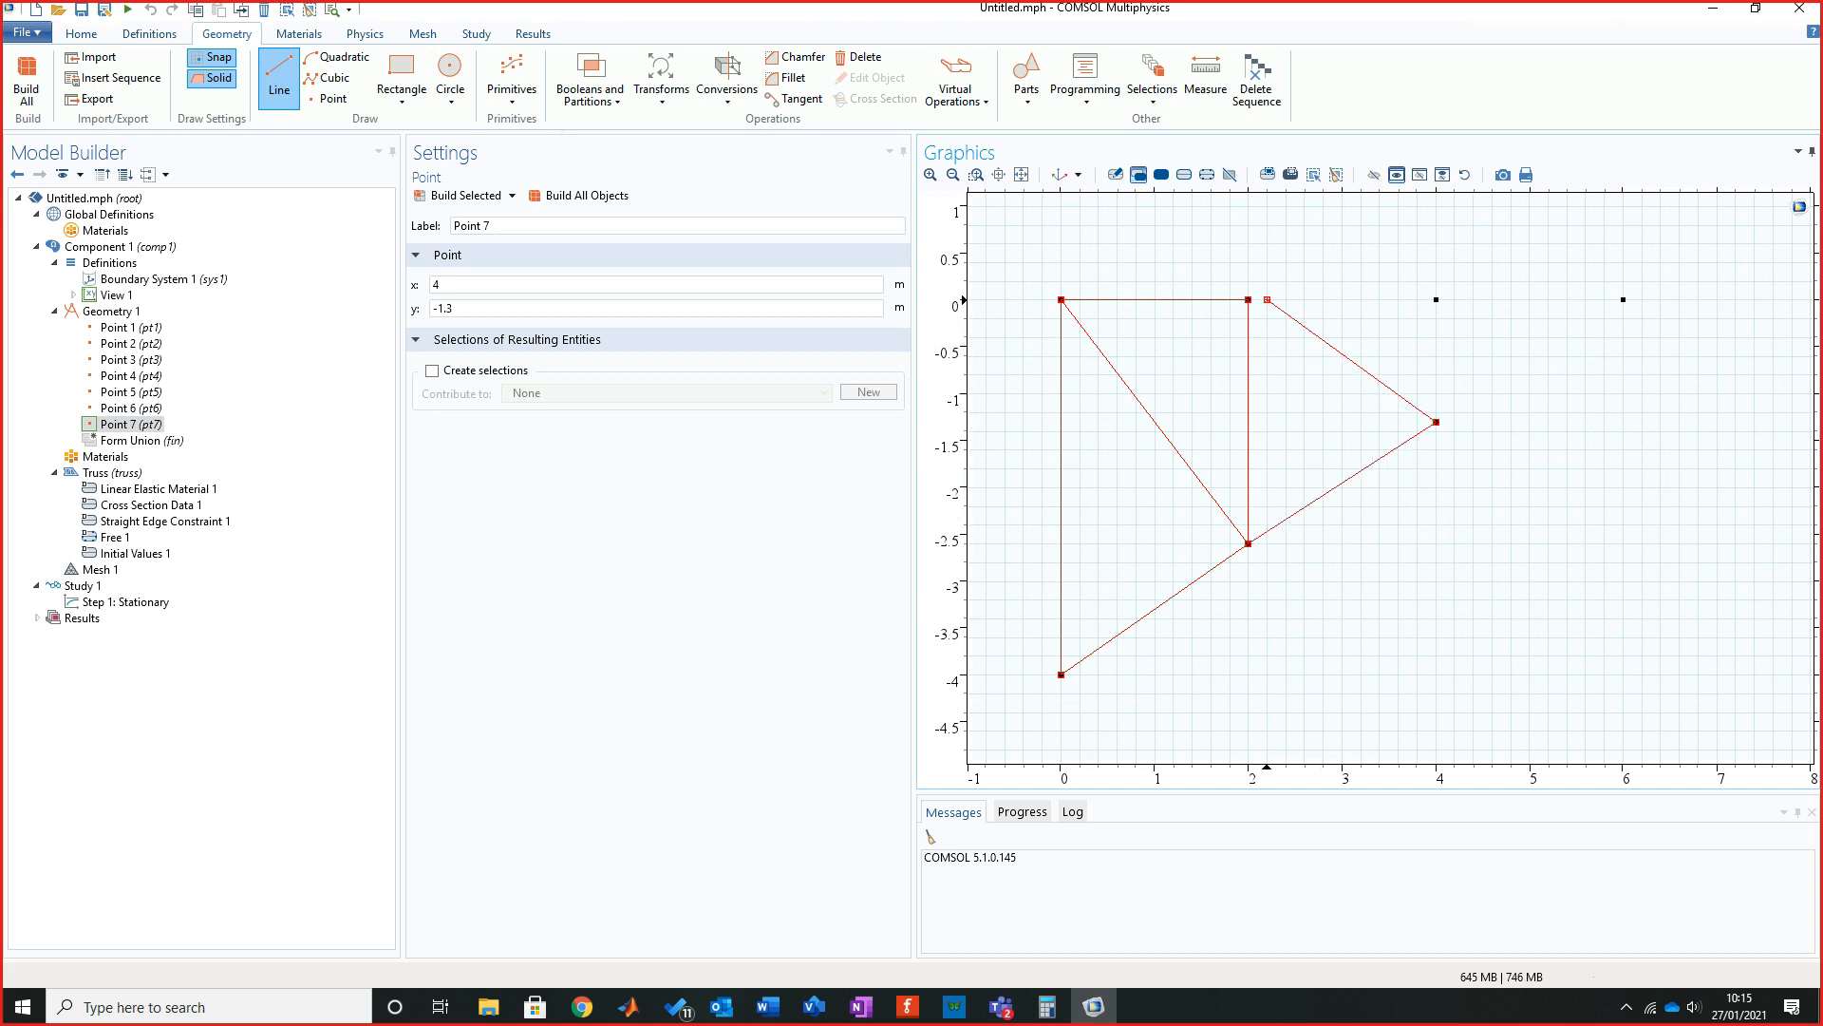
{"action": "left_click", "coordinate": [1248, 301]}
{"action": "left_click", "coordinate": [1436, 300]}
{"action": "left_click", "coordinate": [1436, 422]}
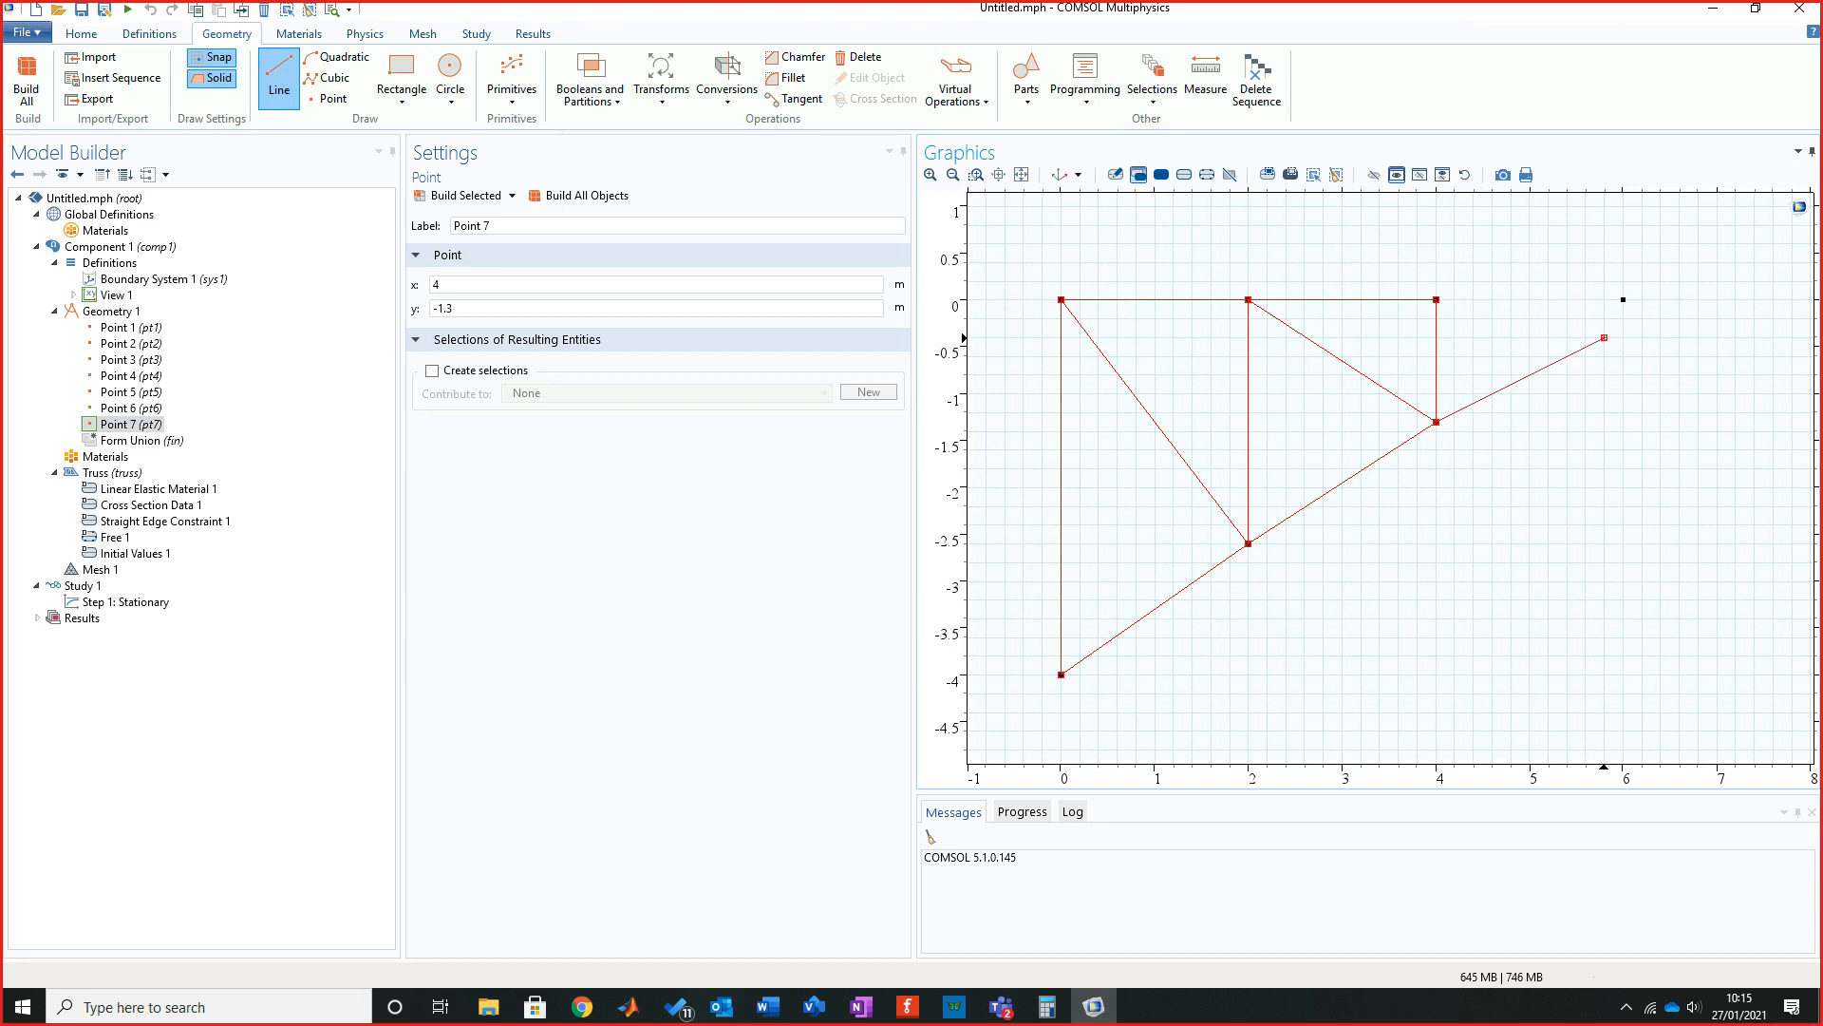
{"action": "left_click", "coordinate": [1623, 300]}
{"action": "left_click", "coordinate": [1436, 300]}
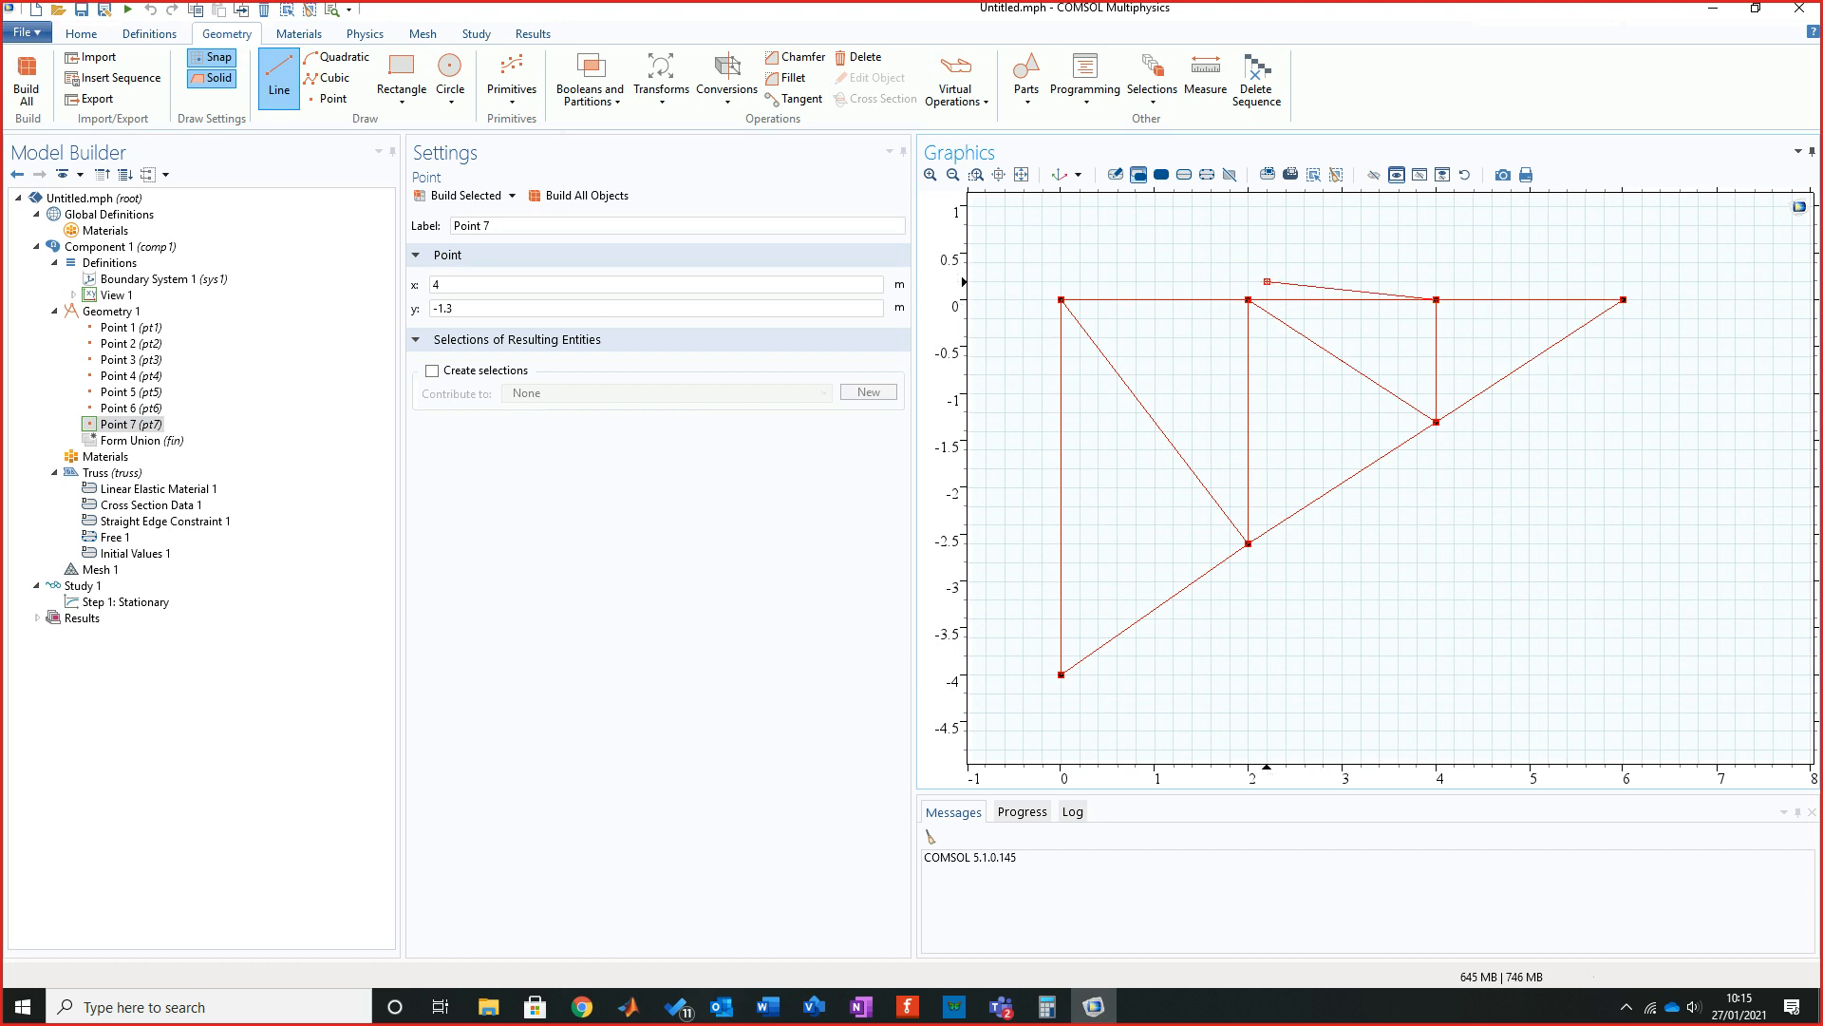
{"action": "right_click", "coordinate": [1267, 262]}
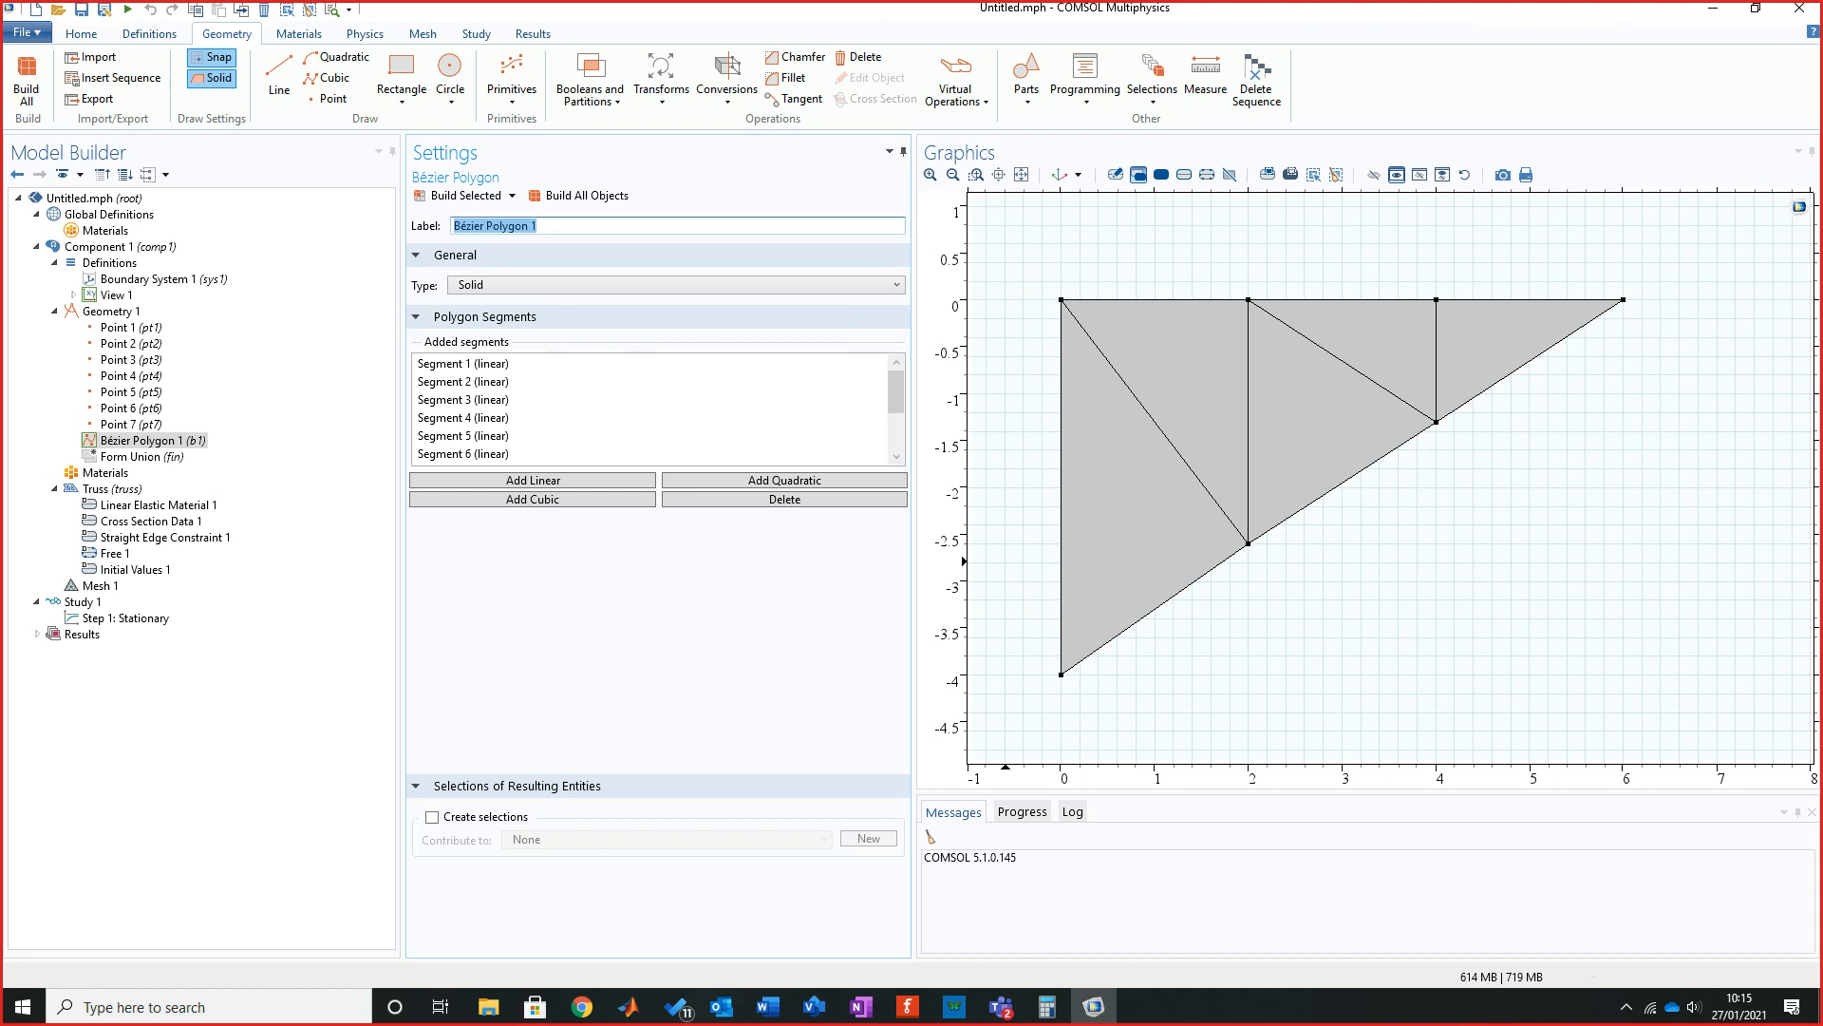
Change the Bézier polygon's type from solid to Closed curve and build all geometry objects.
{"action": "left_click", "coordinate": [676, 284]}
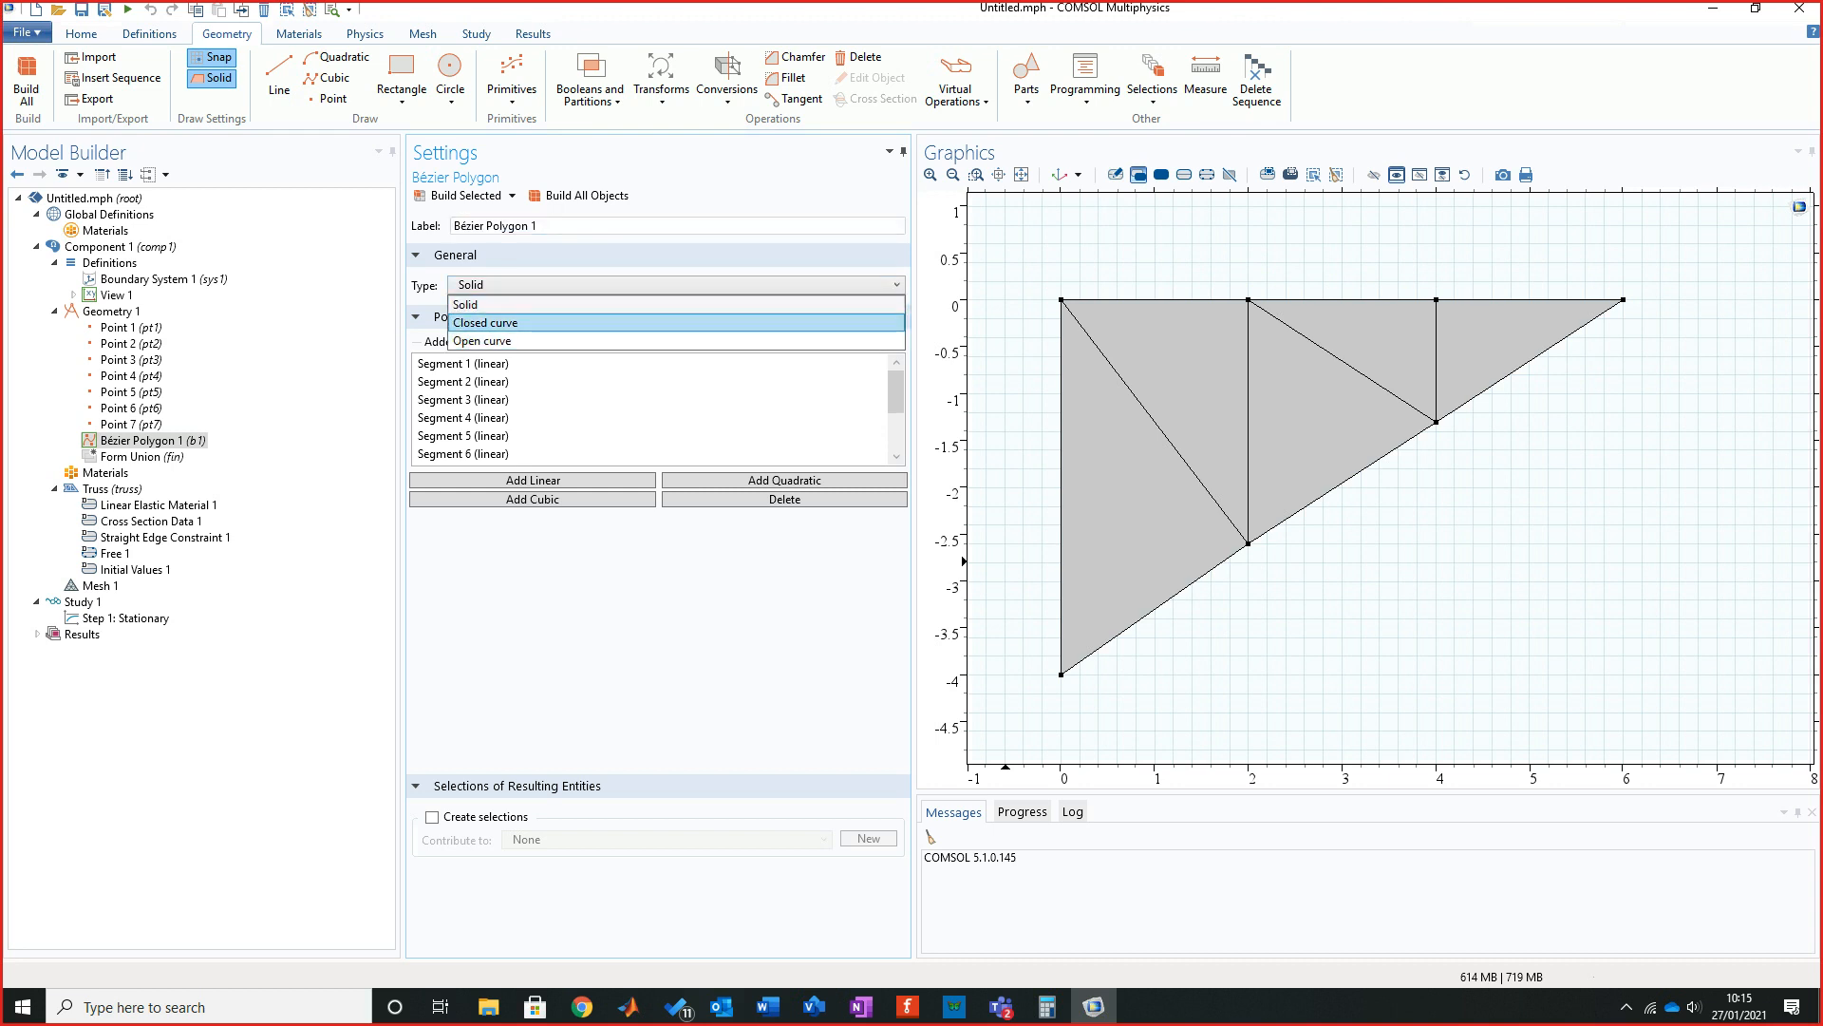
{"action": "left_click", "coordinate": [486, 322]}
{"action": "left_click", "coordinate": [586, 195]}
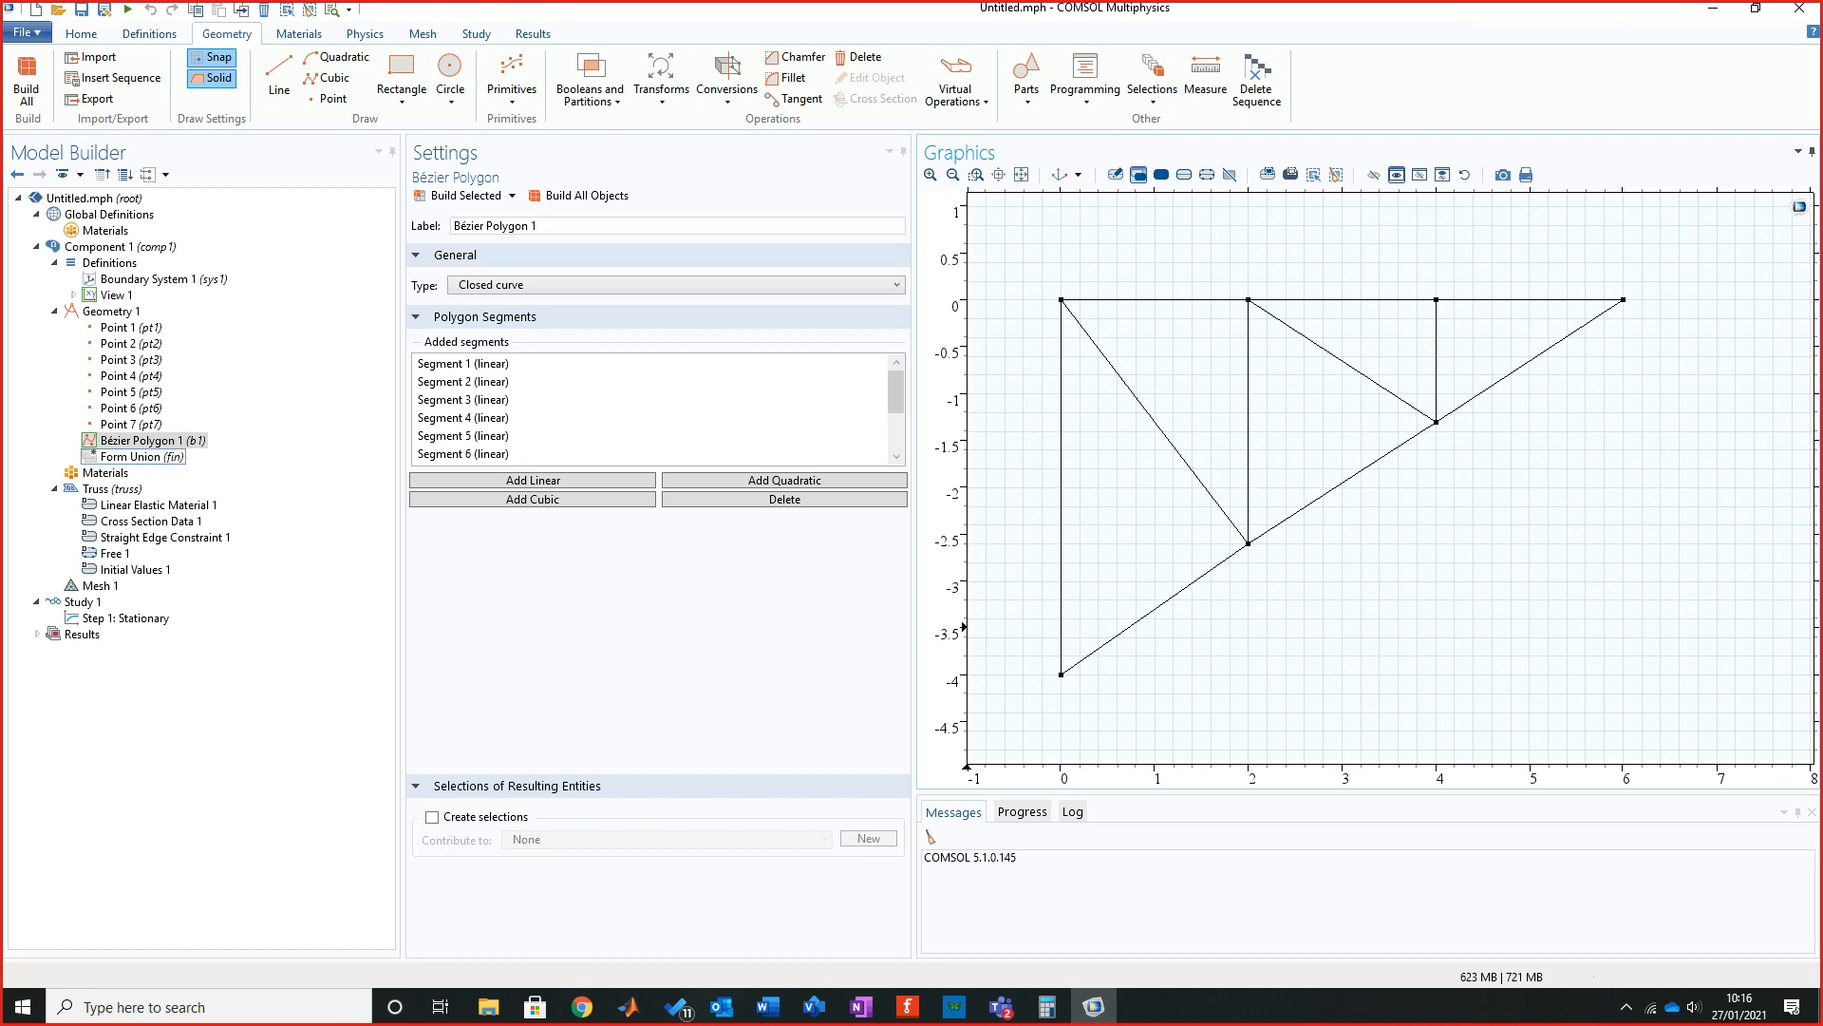
Finalize the geometry with the Form a union action, and collapse the Definitions and Geometry 1 branches of the model tree.
{"action": "left_click", "coordinate": [141, 456]}
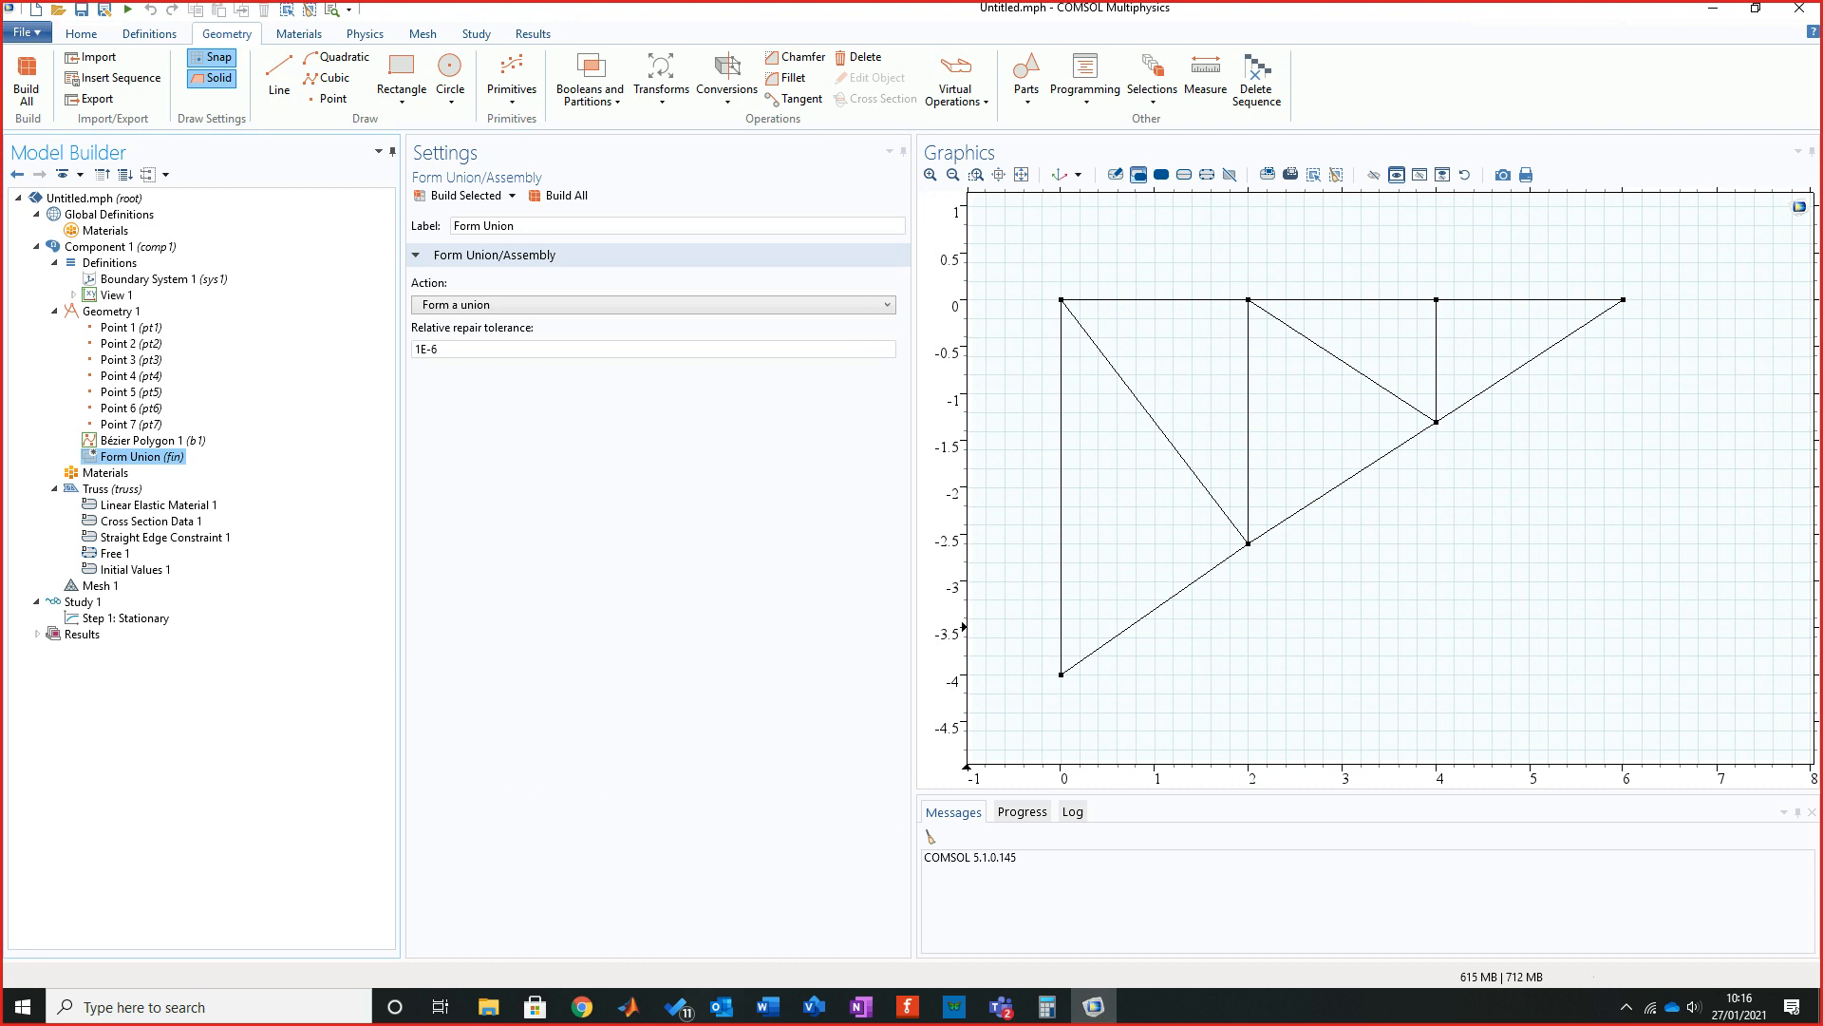
{"action": "left_click", "coordinate": [653, 305]}
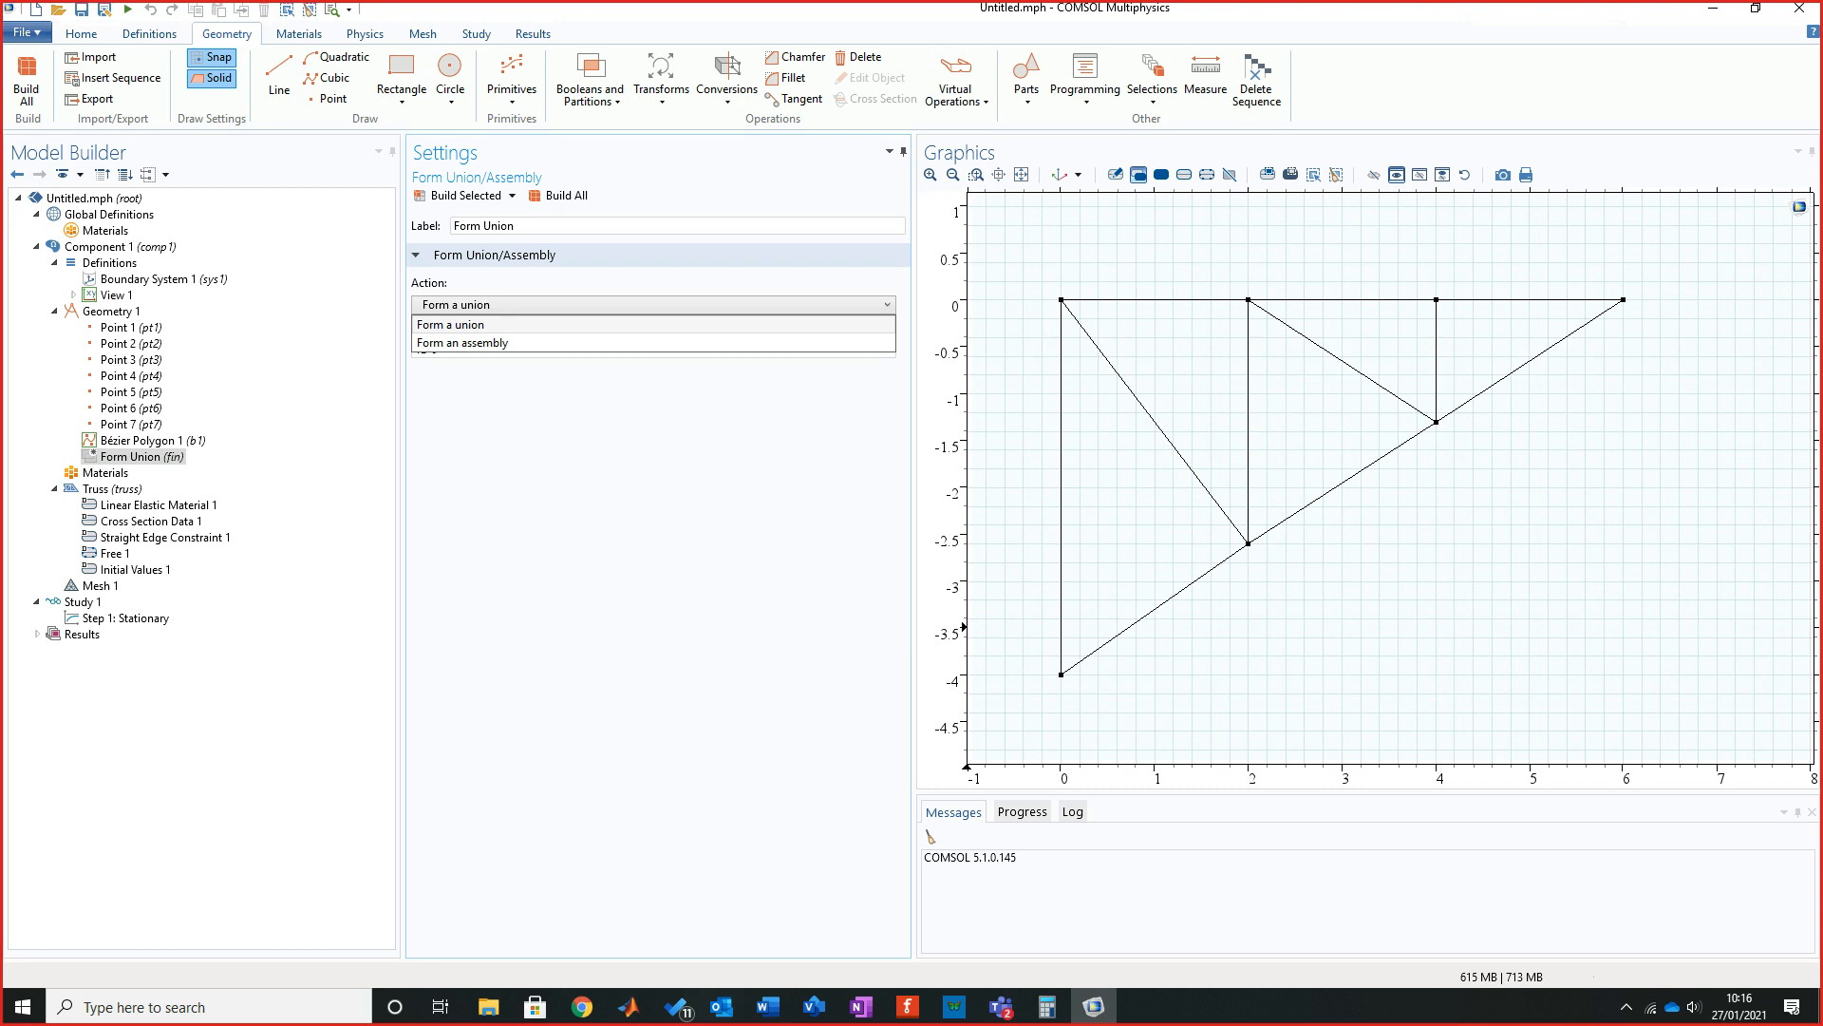
{"action": "key", "text": "Down"}
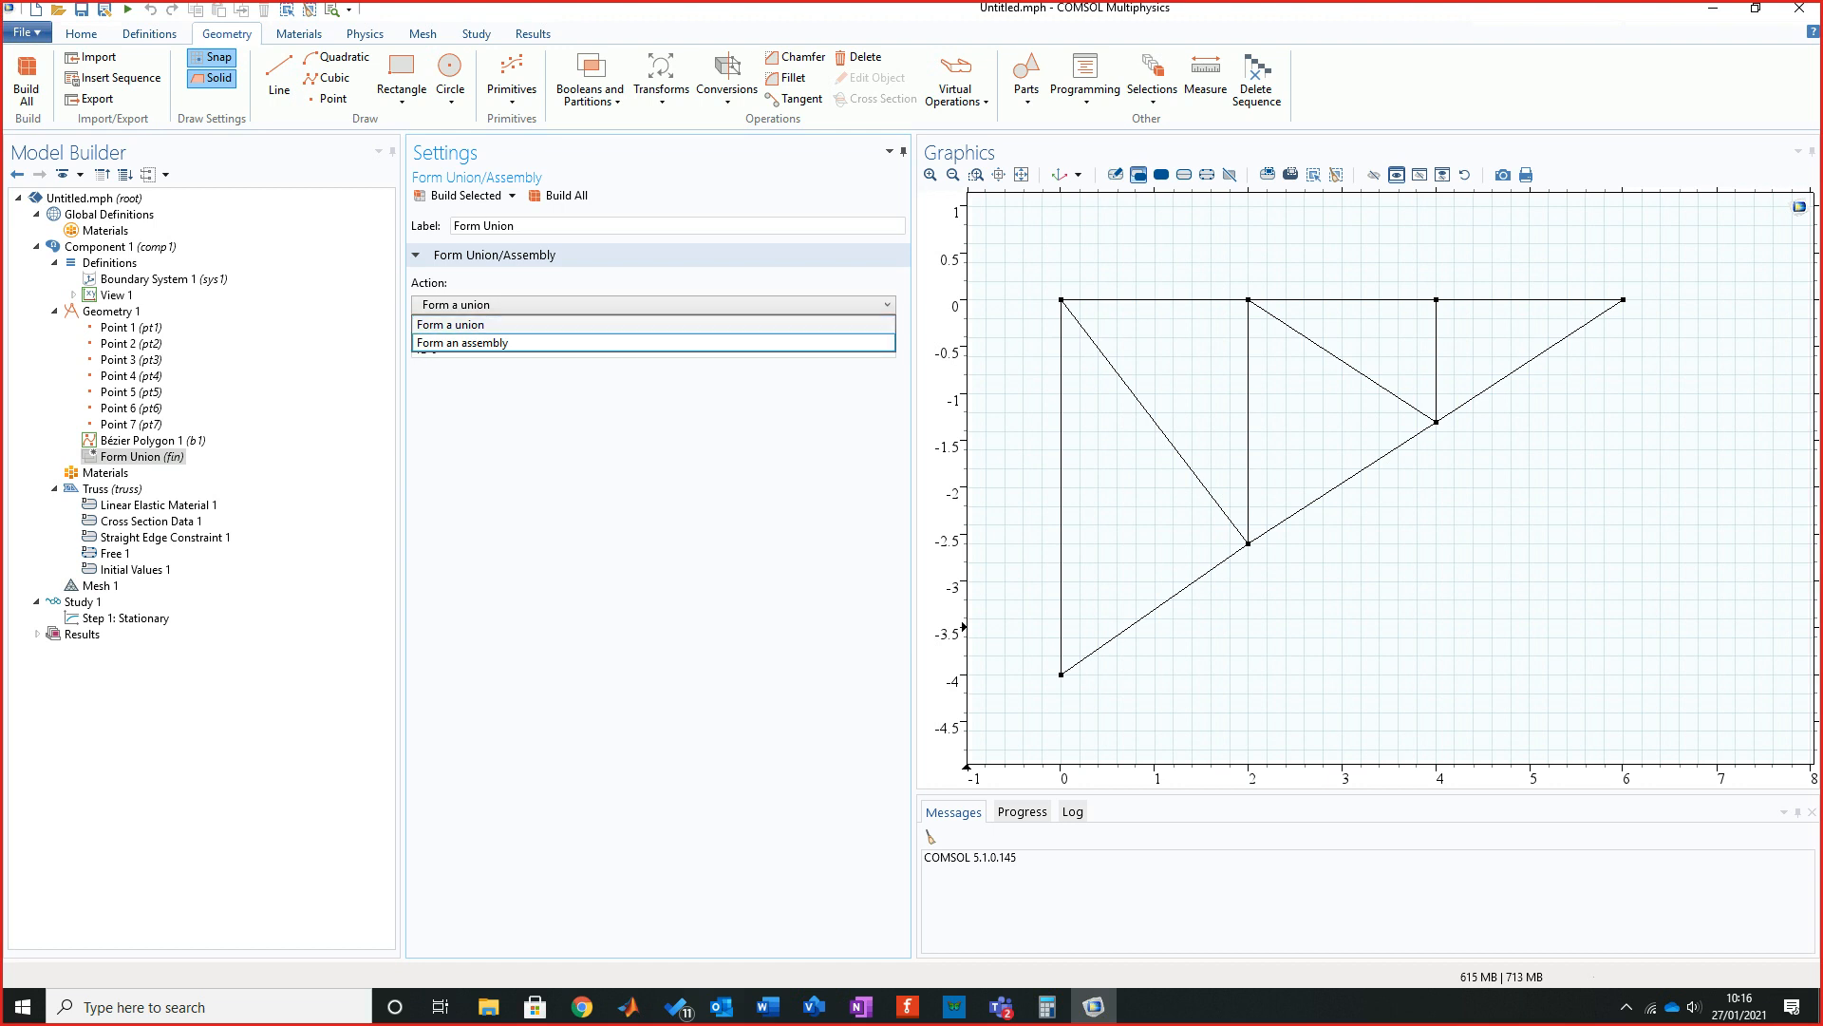
{"action": "key", "text": "Up"}
{"action": "key", "text": "Return"}
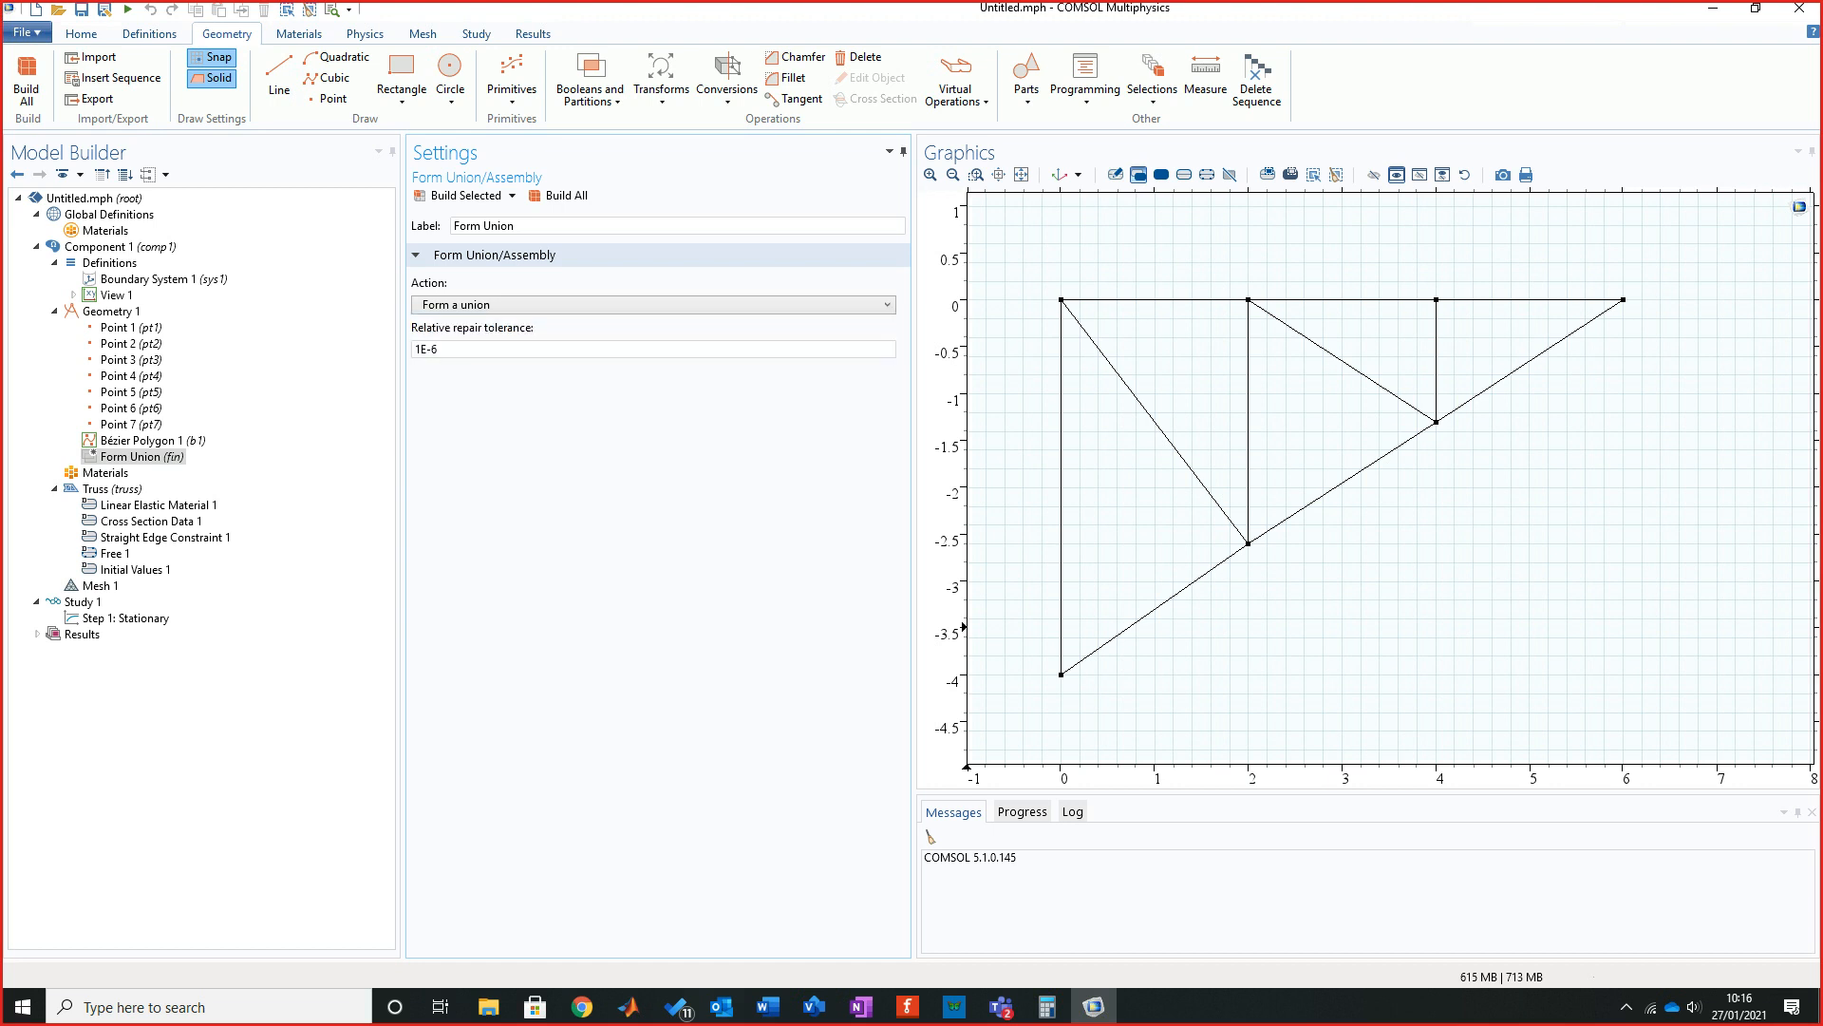
{"action": "left_click", "coordinate": [813, 1007]}
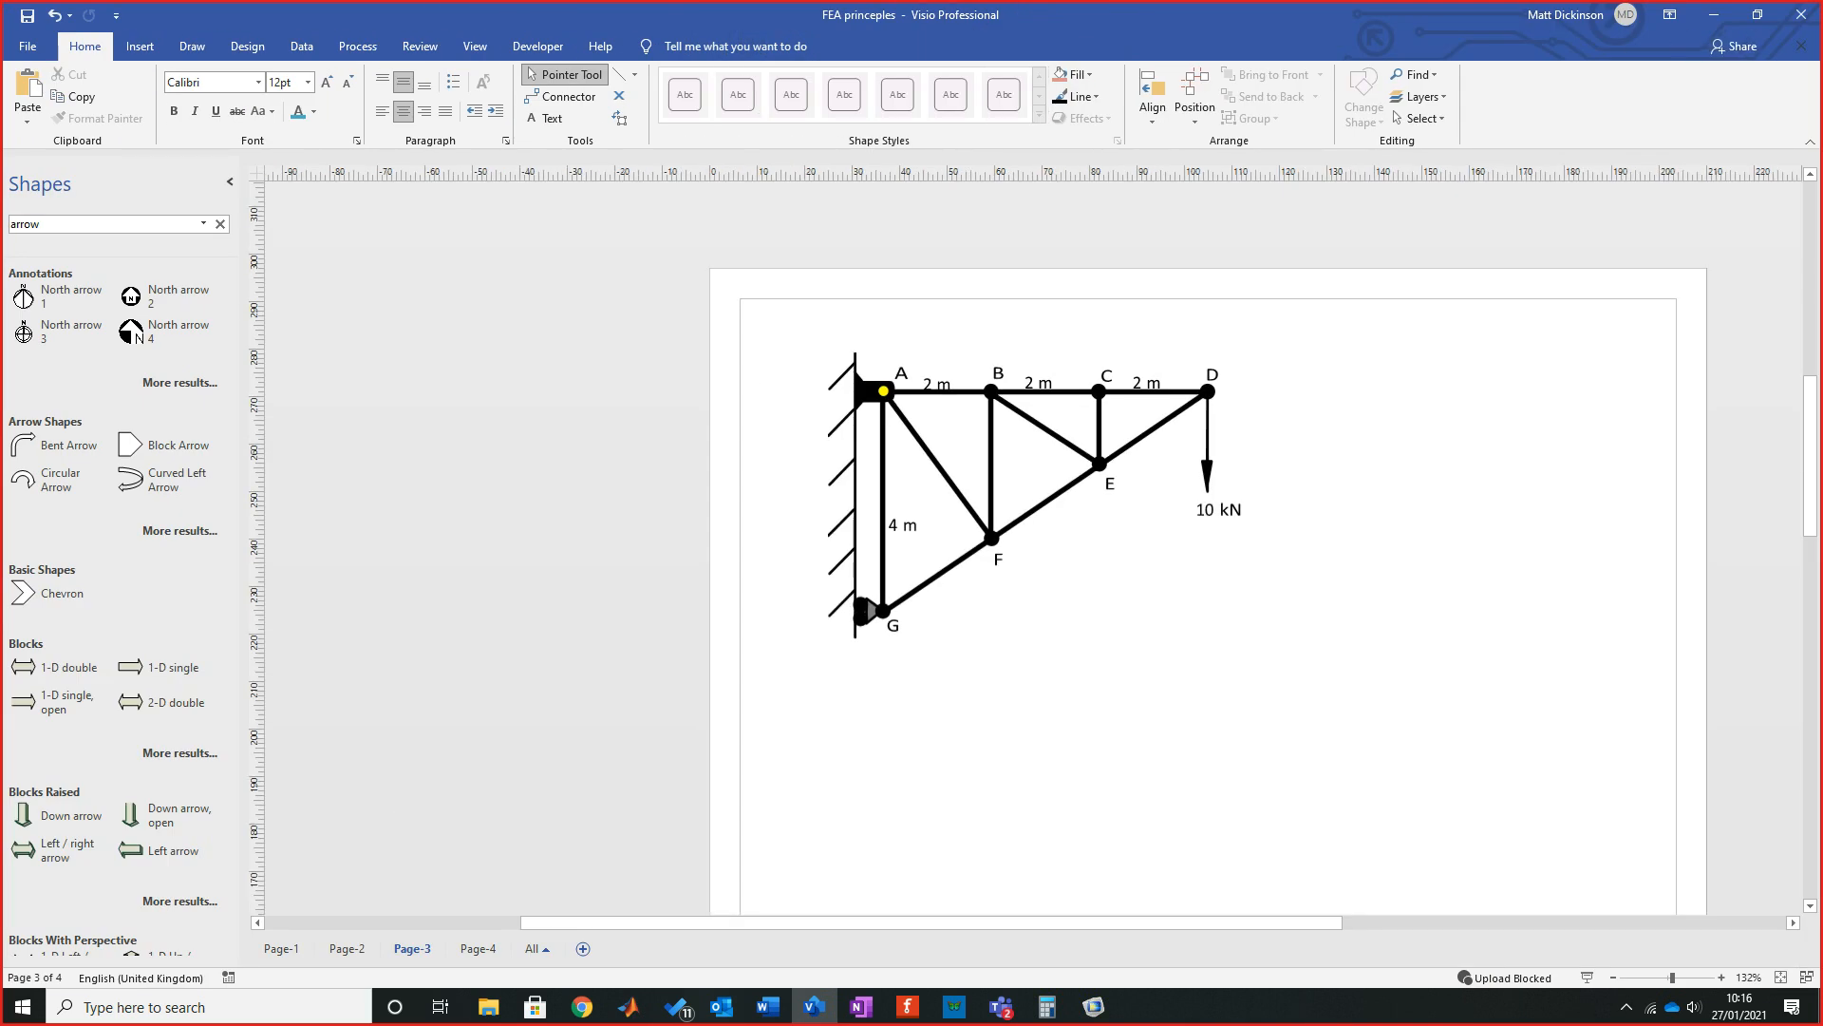
{"action": "left_click", "coordinate": [813, 1007]}
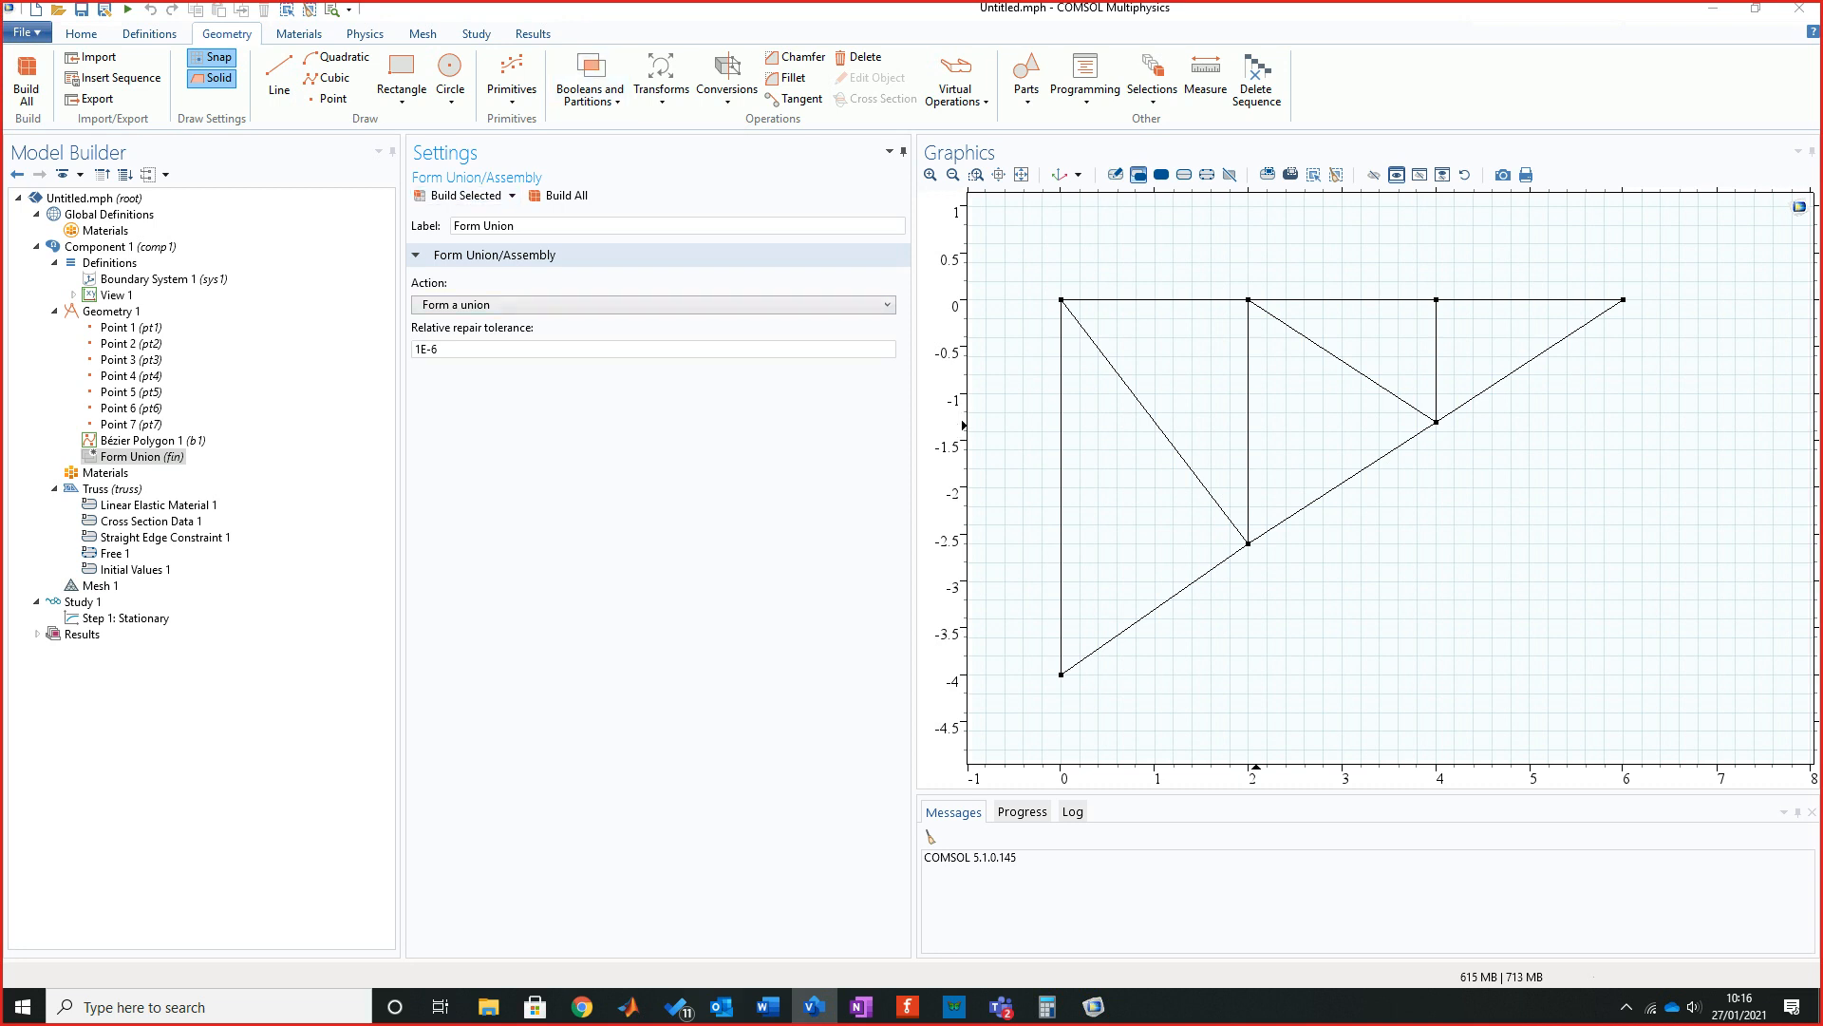
{"action": "left_click", "coordinate": [560, 196]}
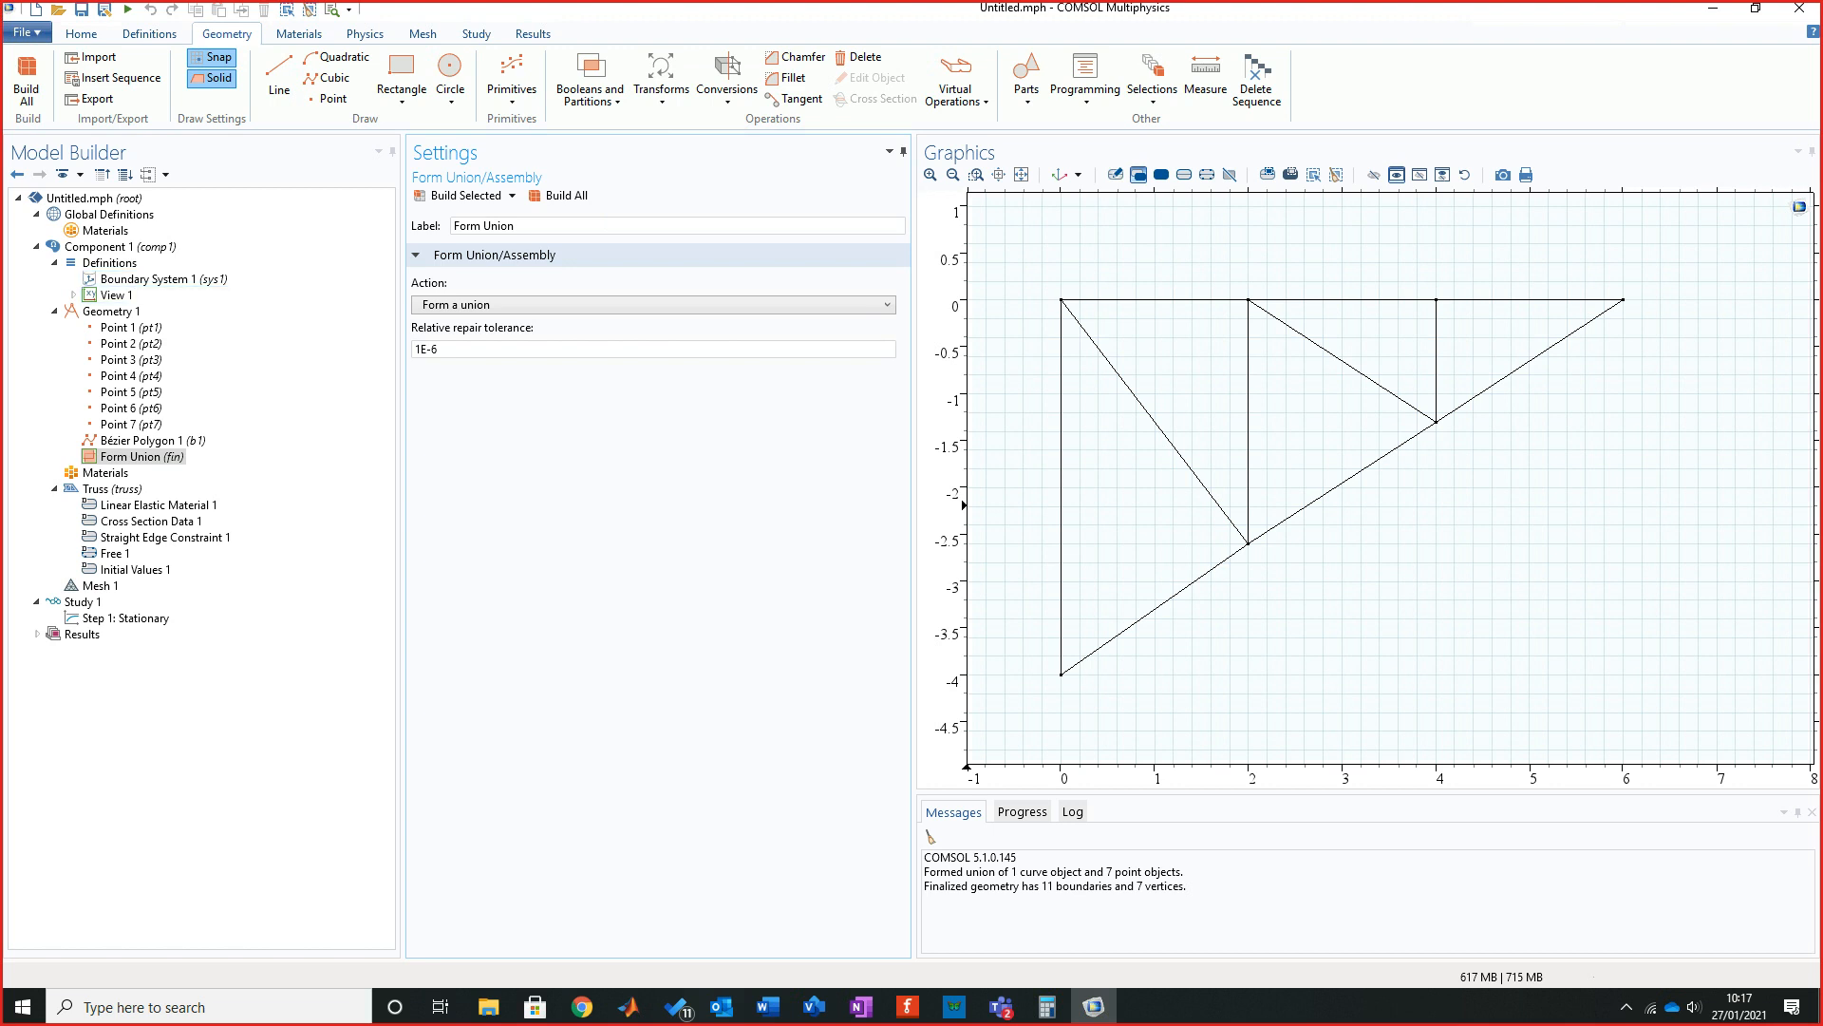
{"action": "left_click", "coordinate": [55, 311]}
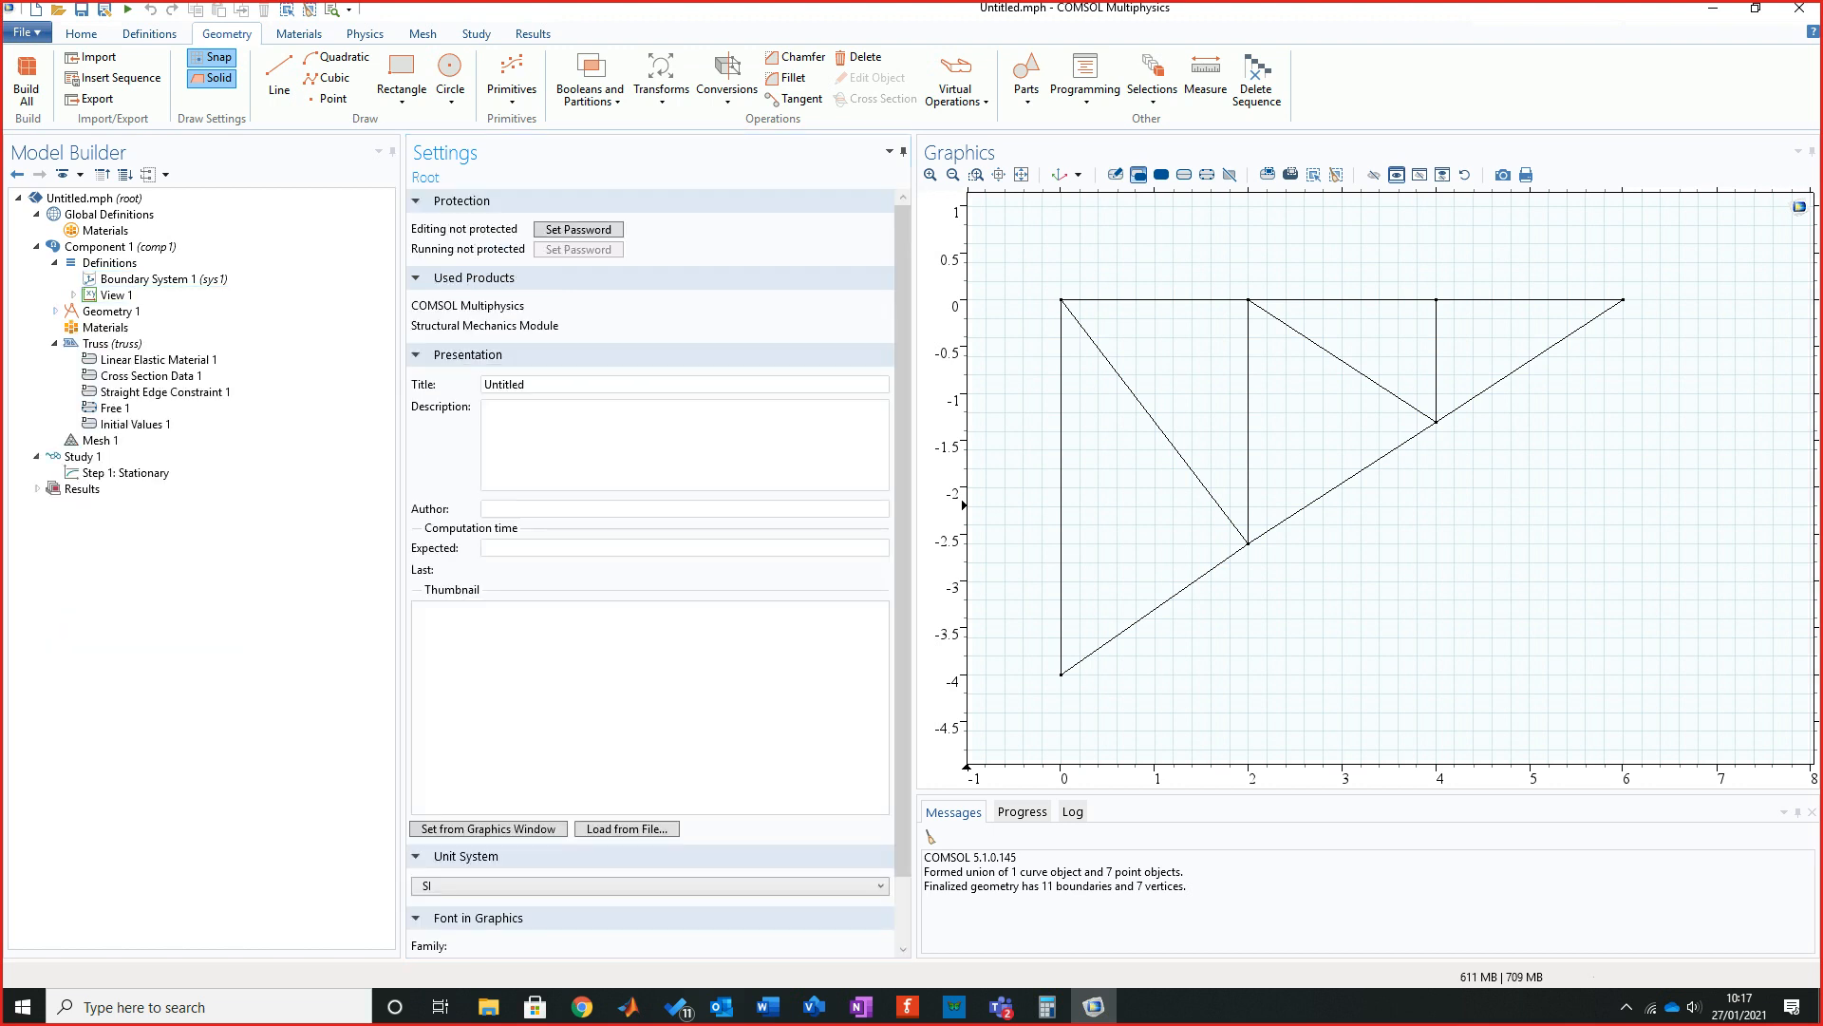
{"action": "left_click", "coordinate": [55, 263]}
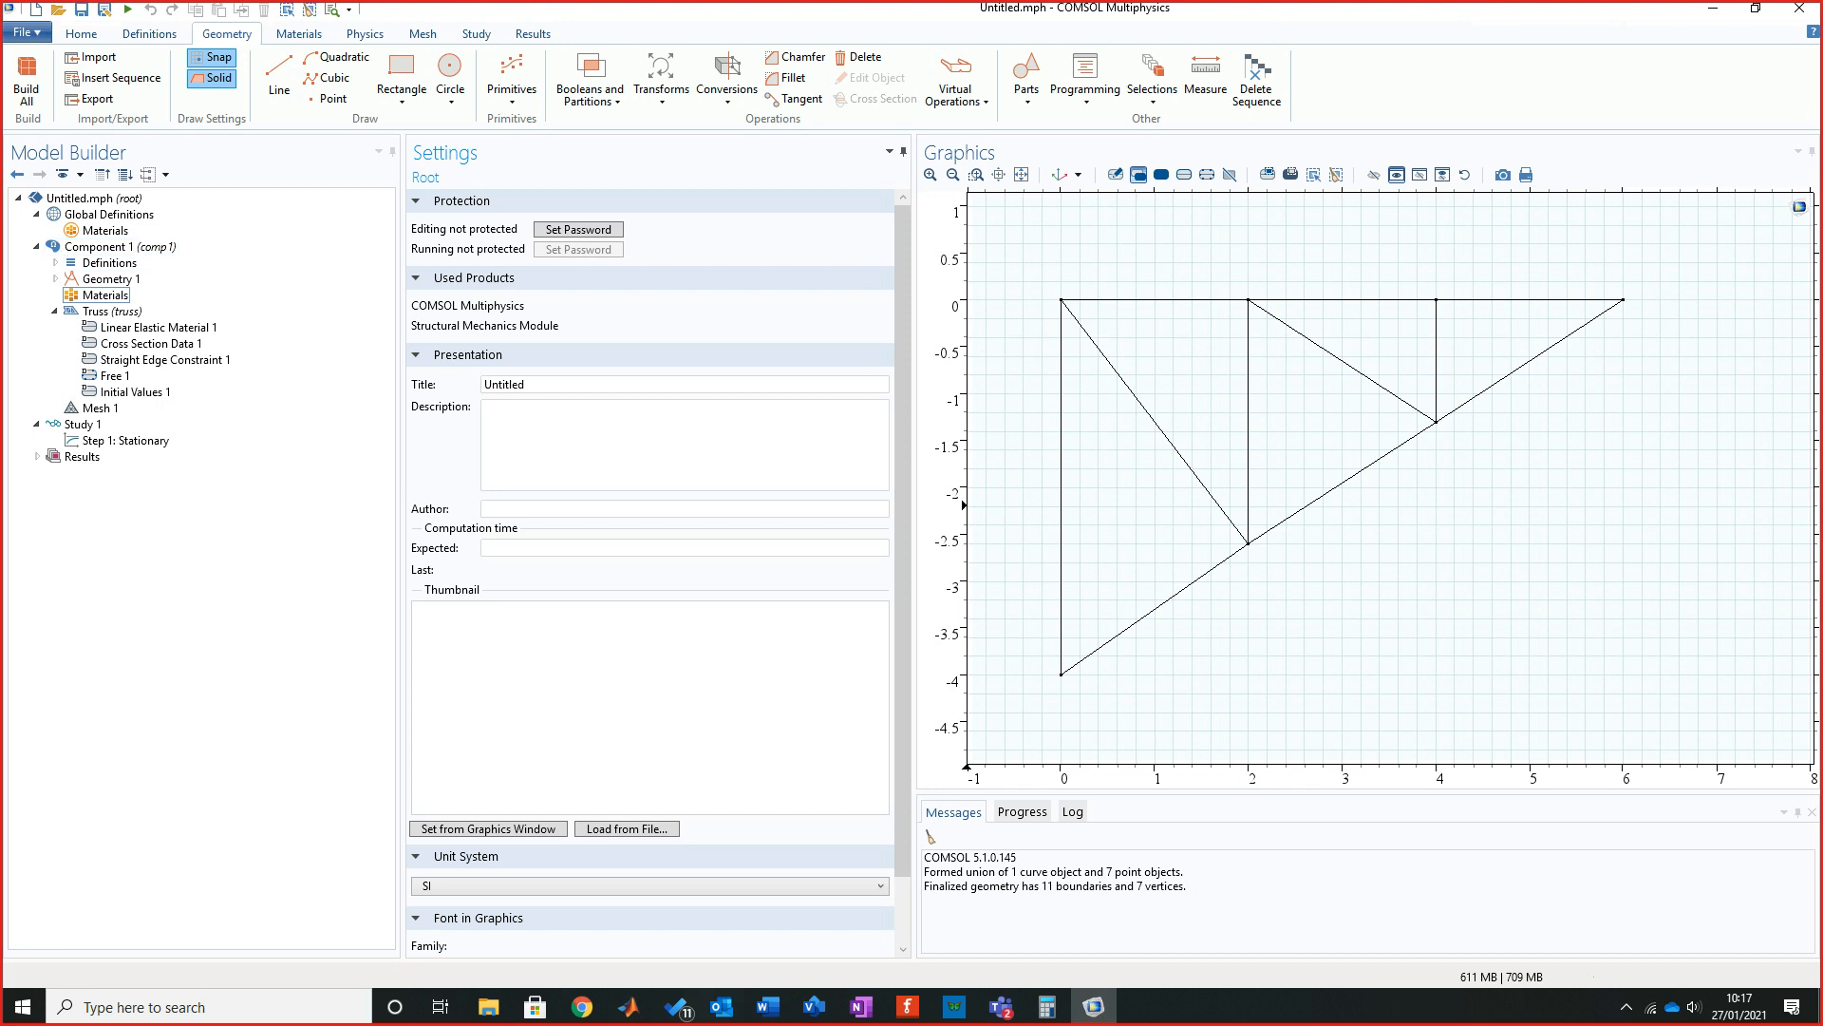
Add Structural steel from the Built-In material library to Component 1, and close the material library.
{"action": "left_click", "coordinate": [105, 296]}
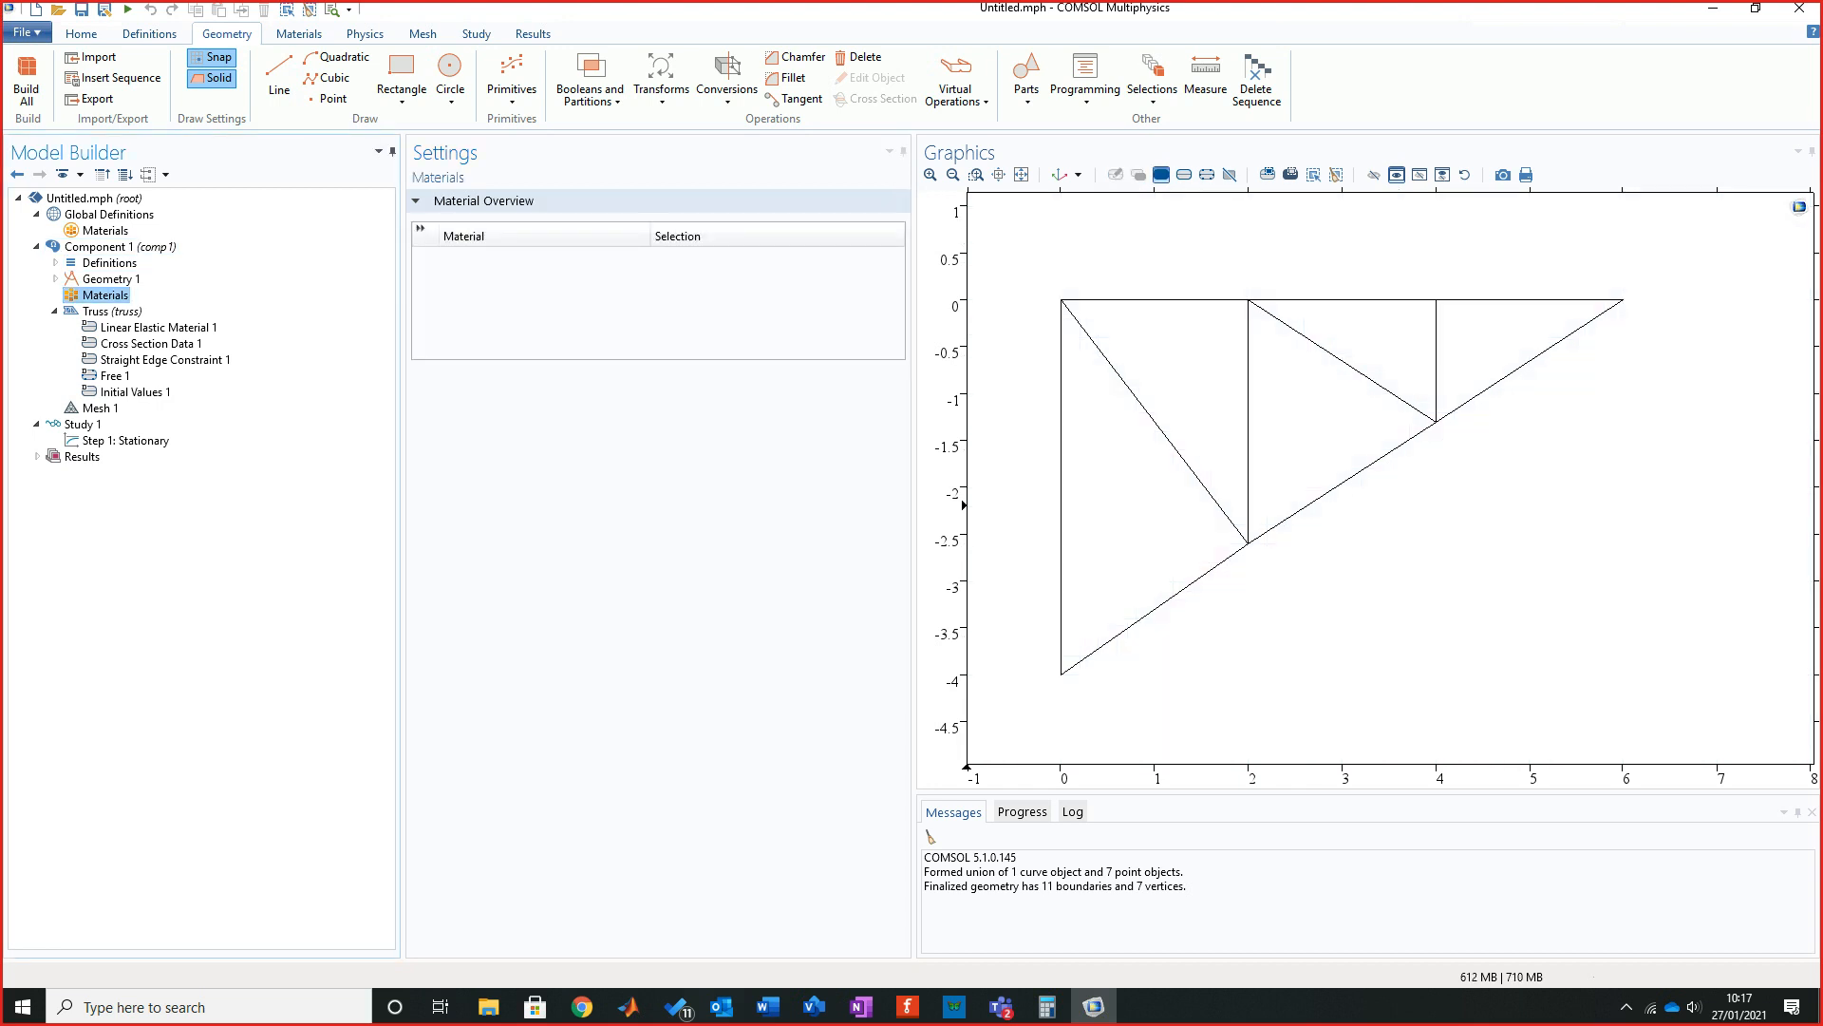
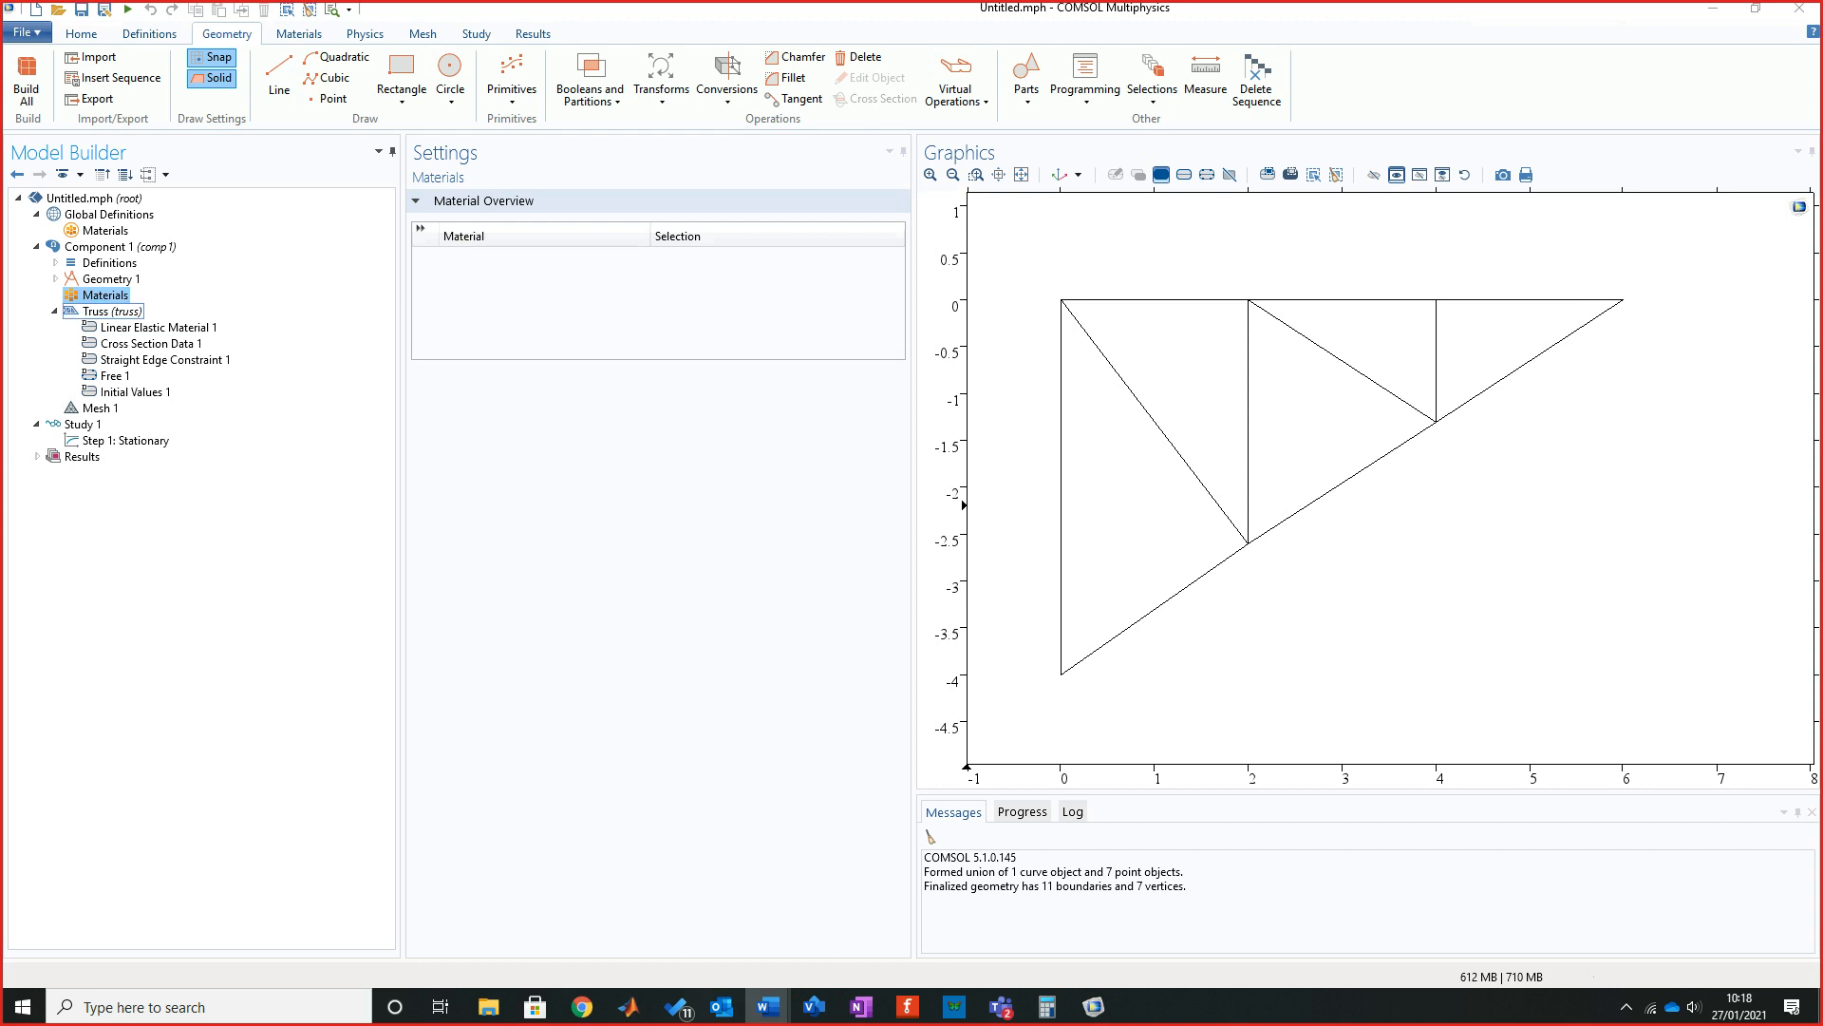
{"action": "right_click", "coordinate": [110, 295]}
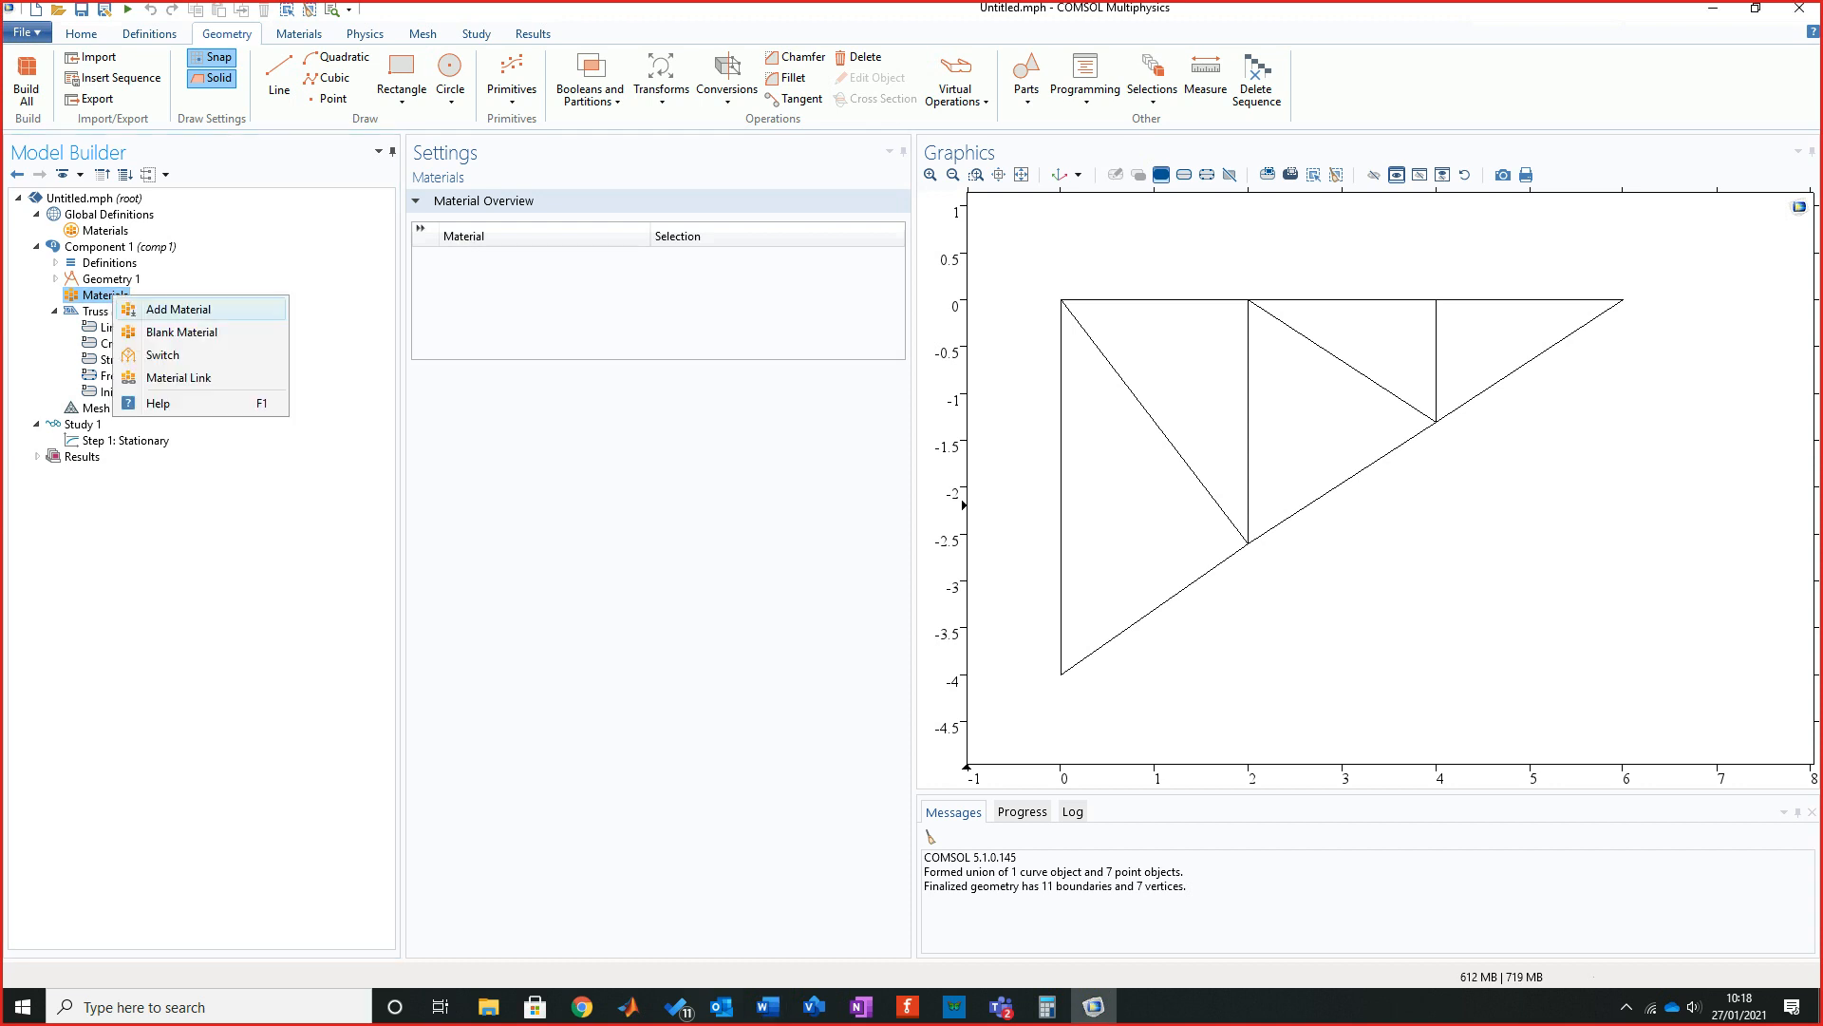
{"action": "left_click", "coordinate": [179, 308]}
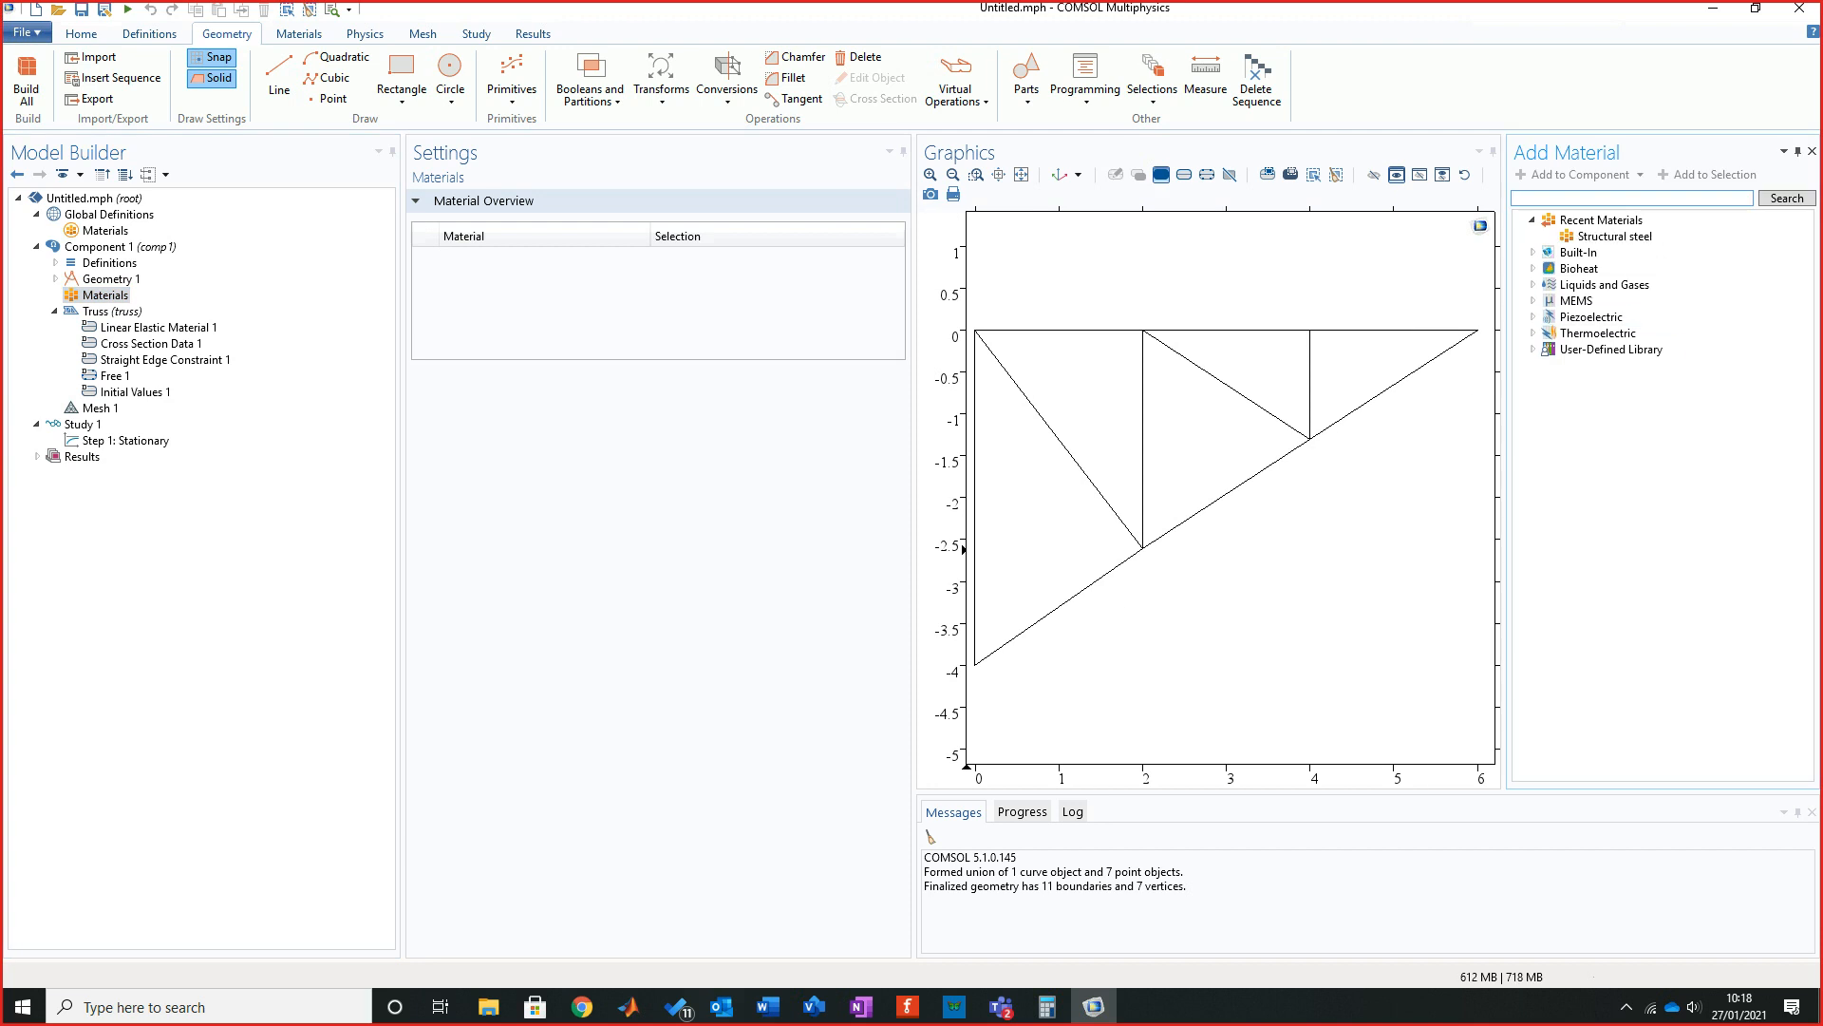
{"action": "left_click", "coordinate": [1532, 220]}
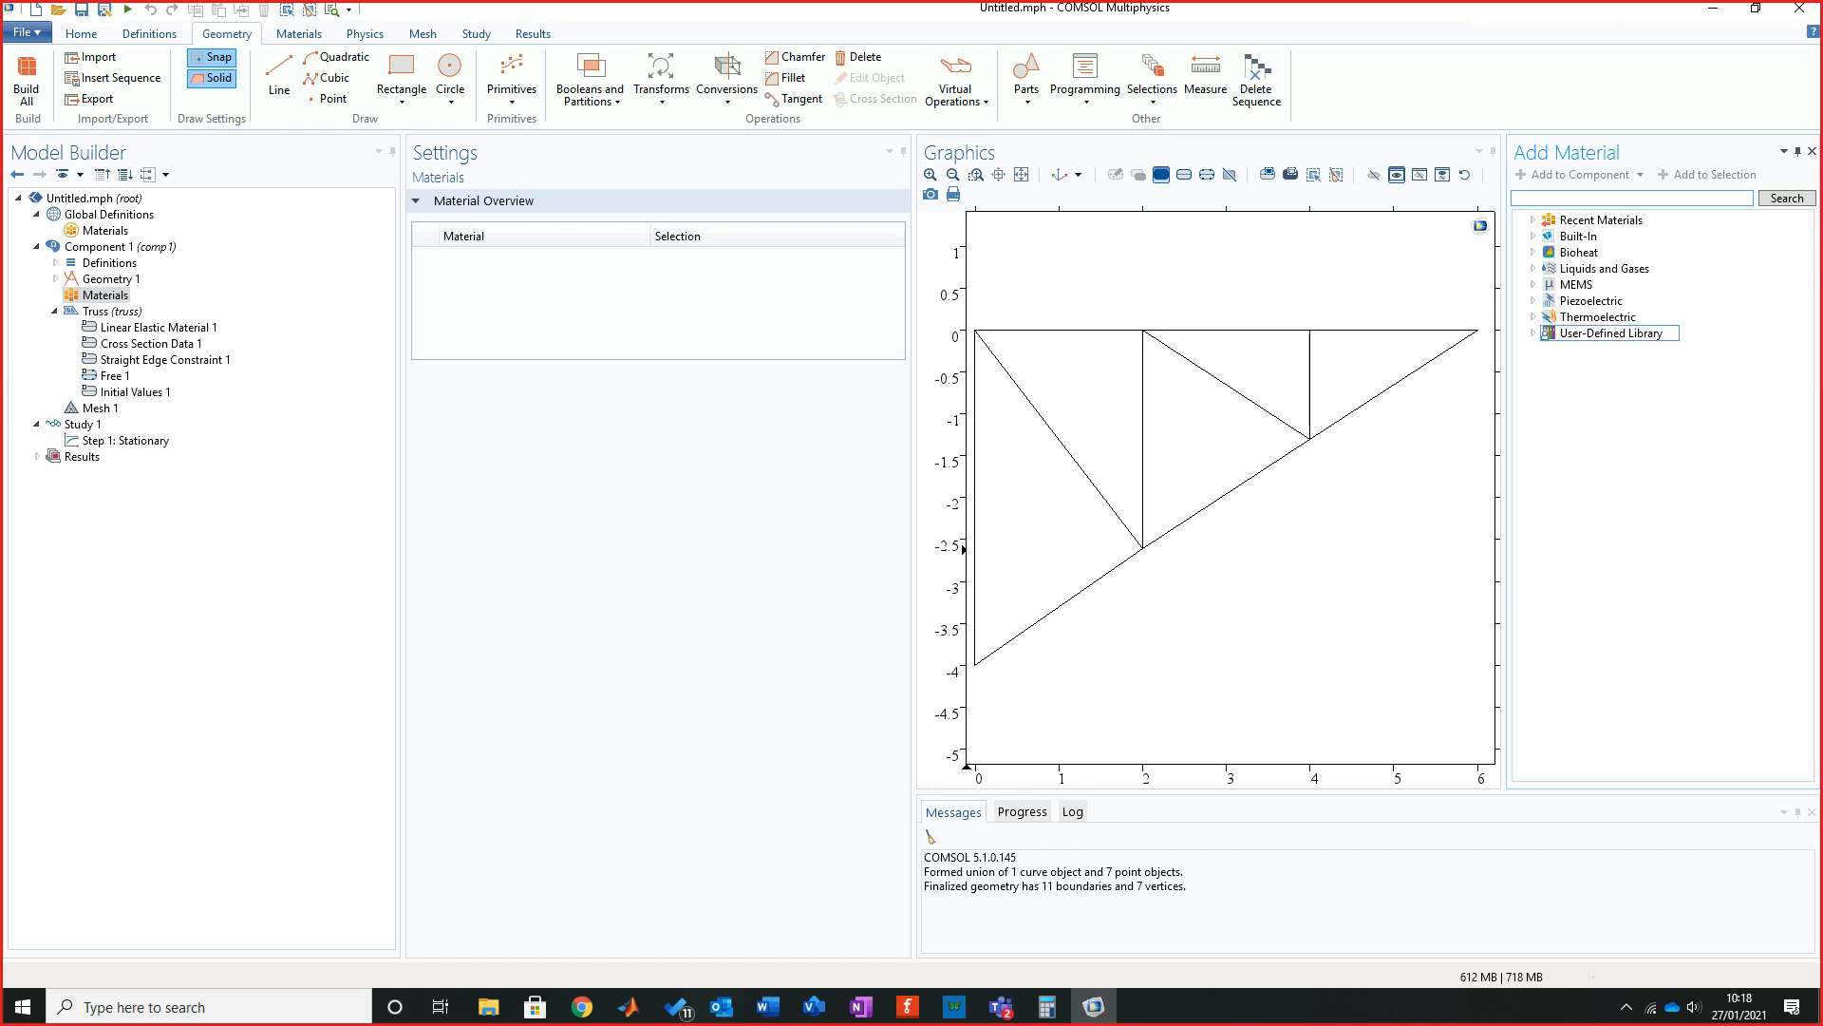
{"action": "left_click", "coordinate": [1532, 334]}
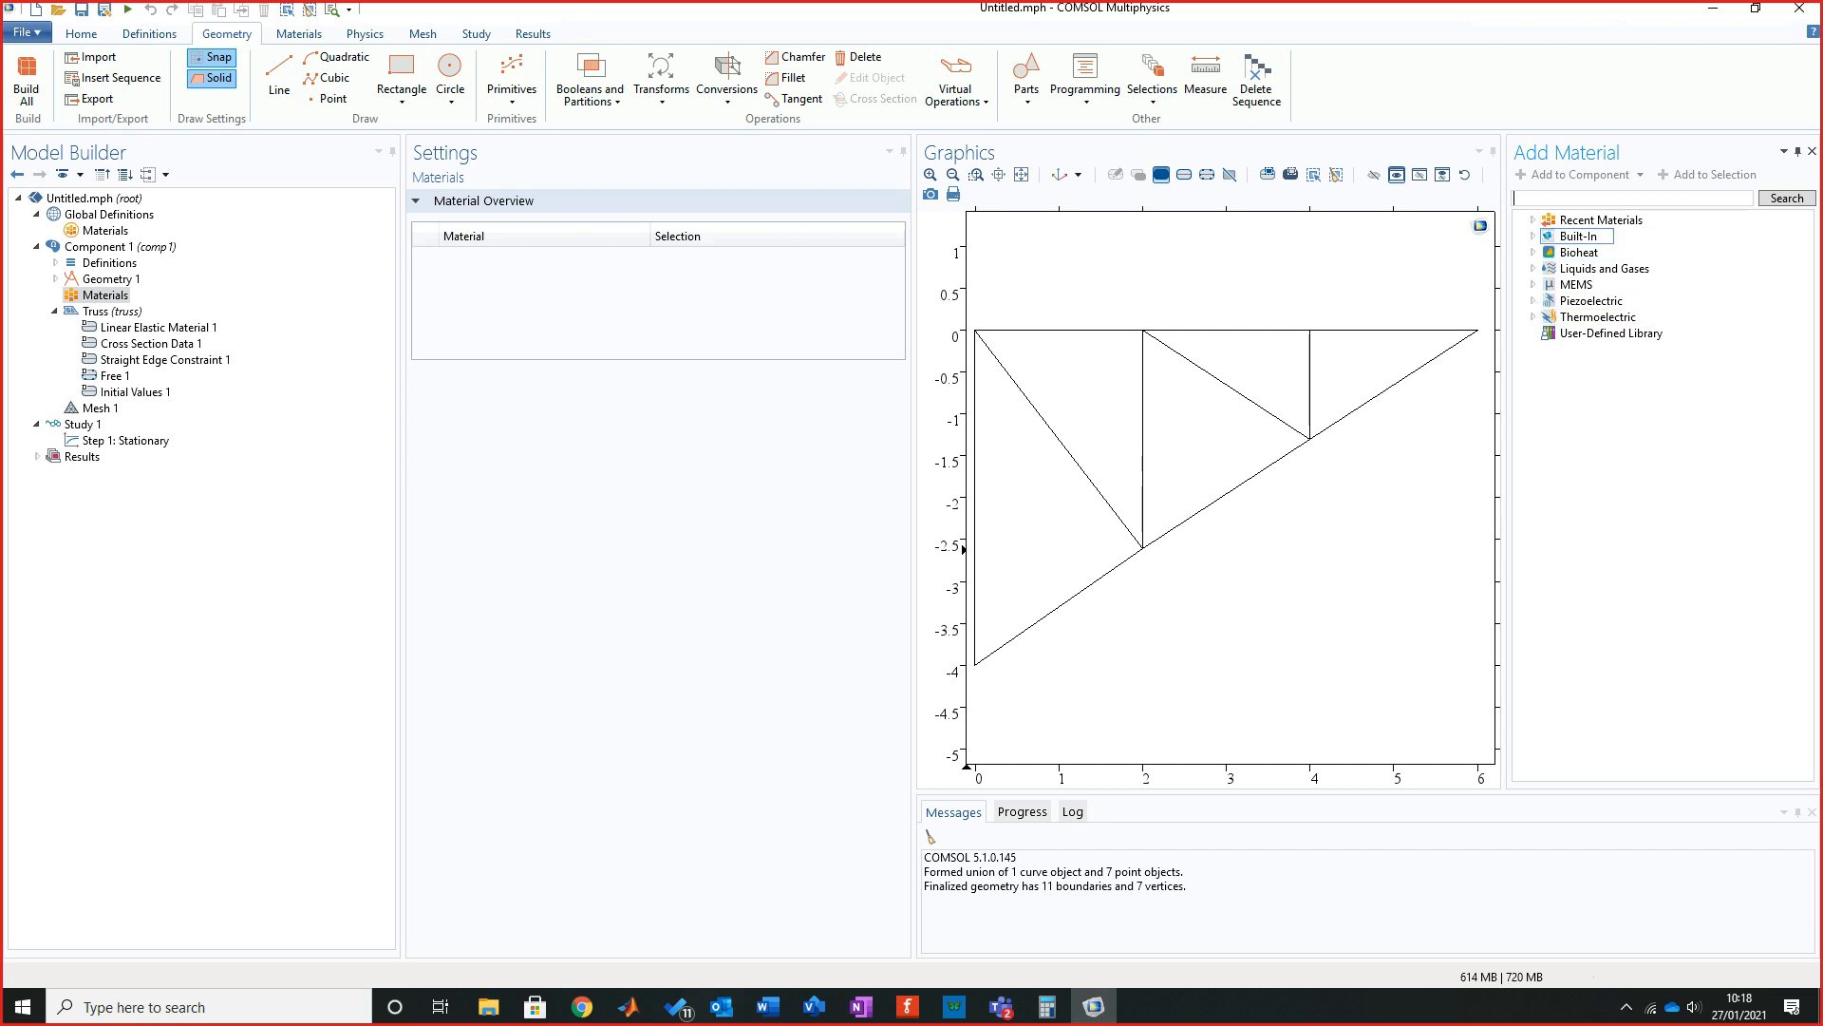
{"action": "double_click", "coordinate": [1578, 236]}
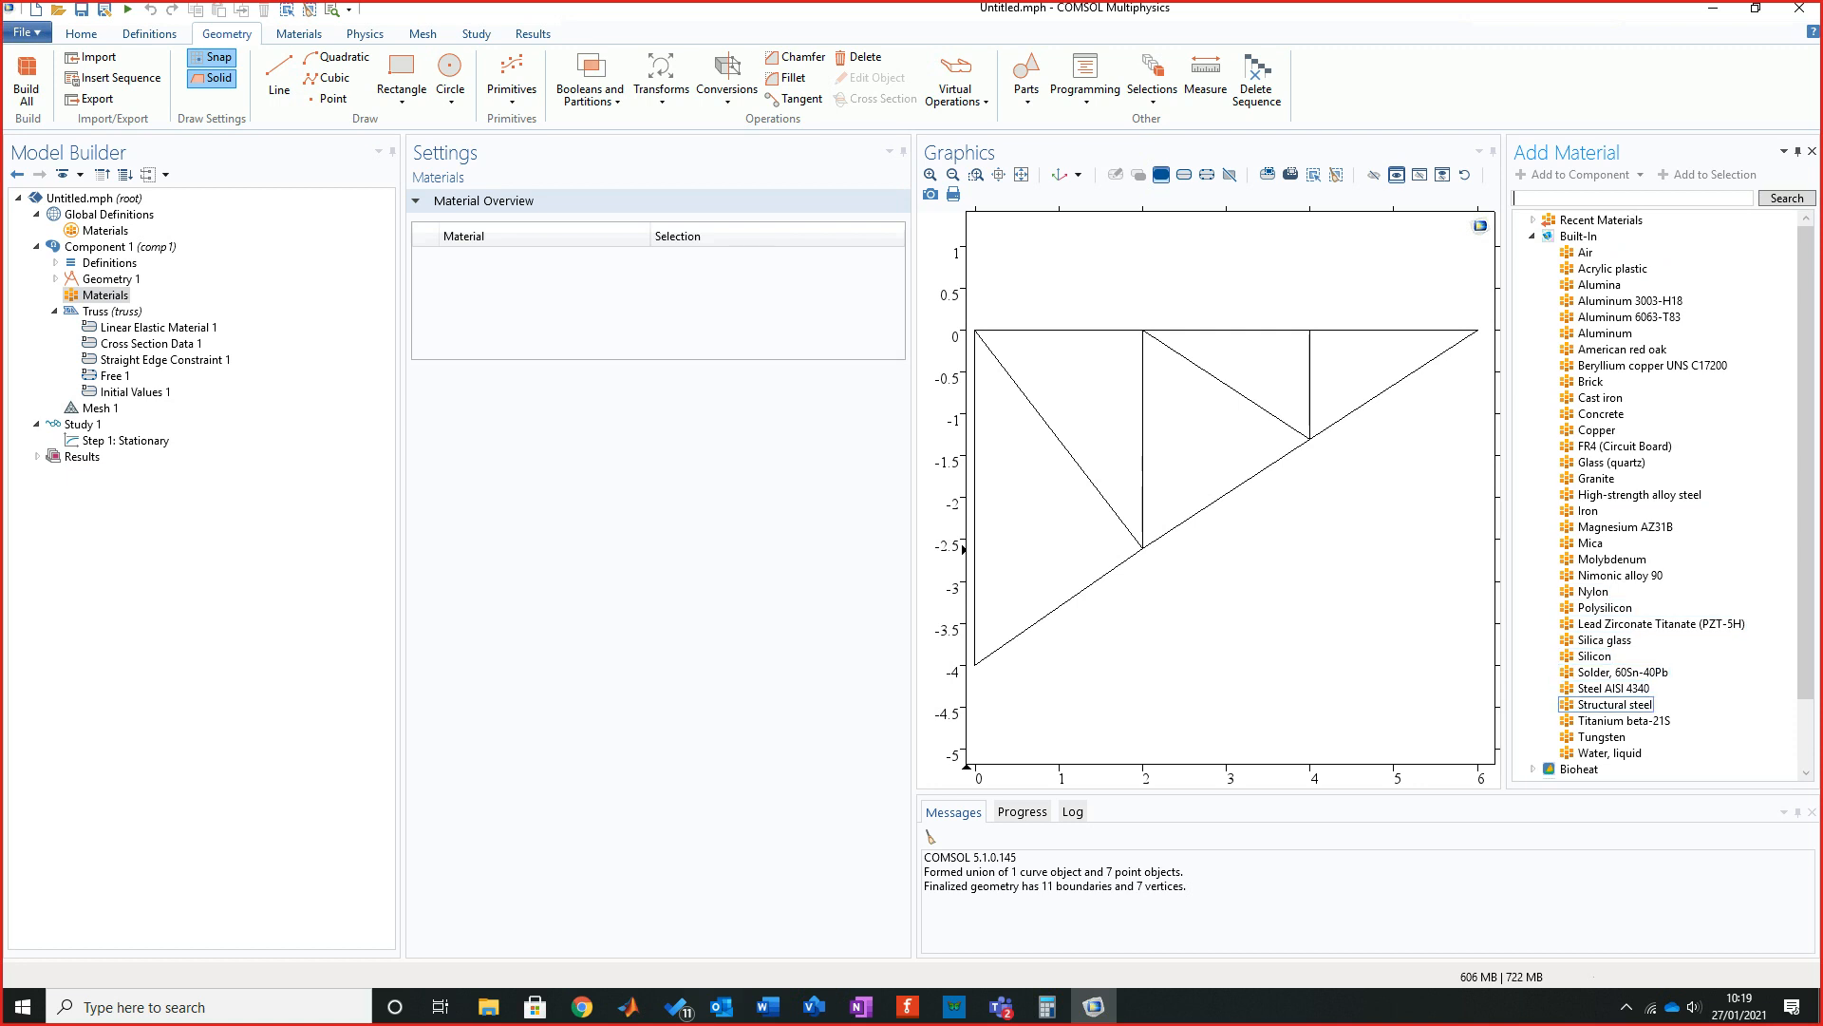
{"action": "left_click", "coordinate": [1614, 703]}
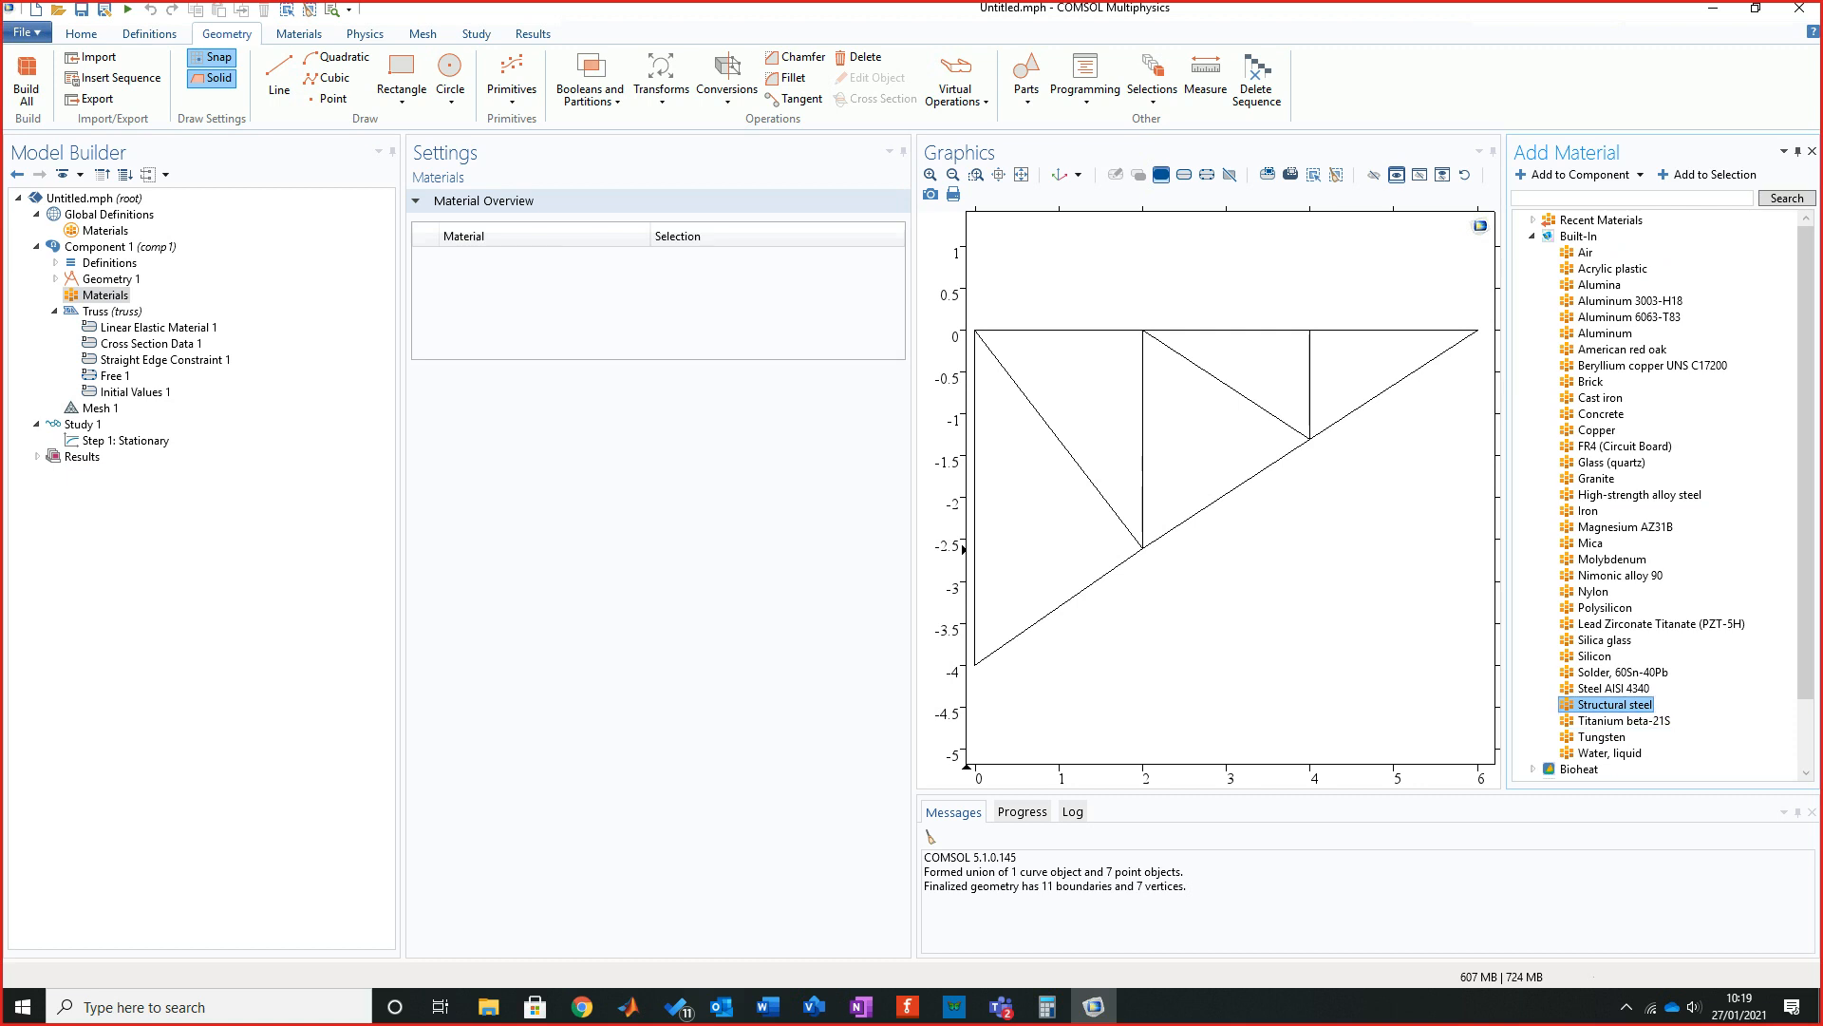
{"action": "right_click", "coordinate": [1614, 707]}
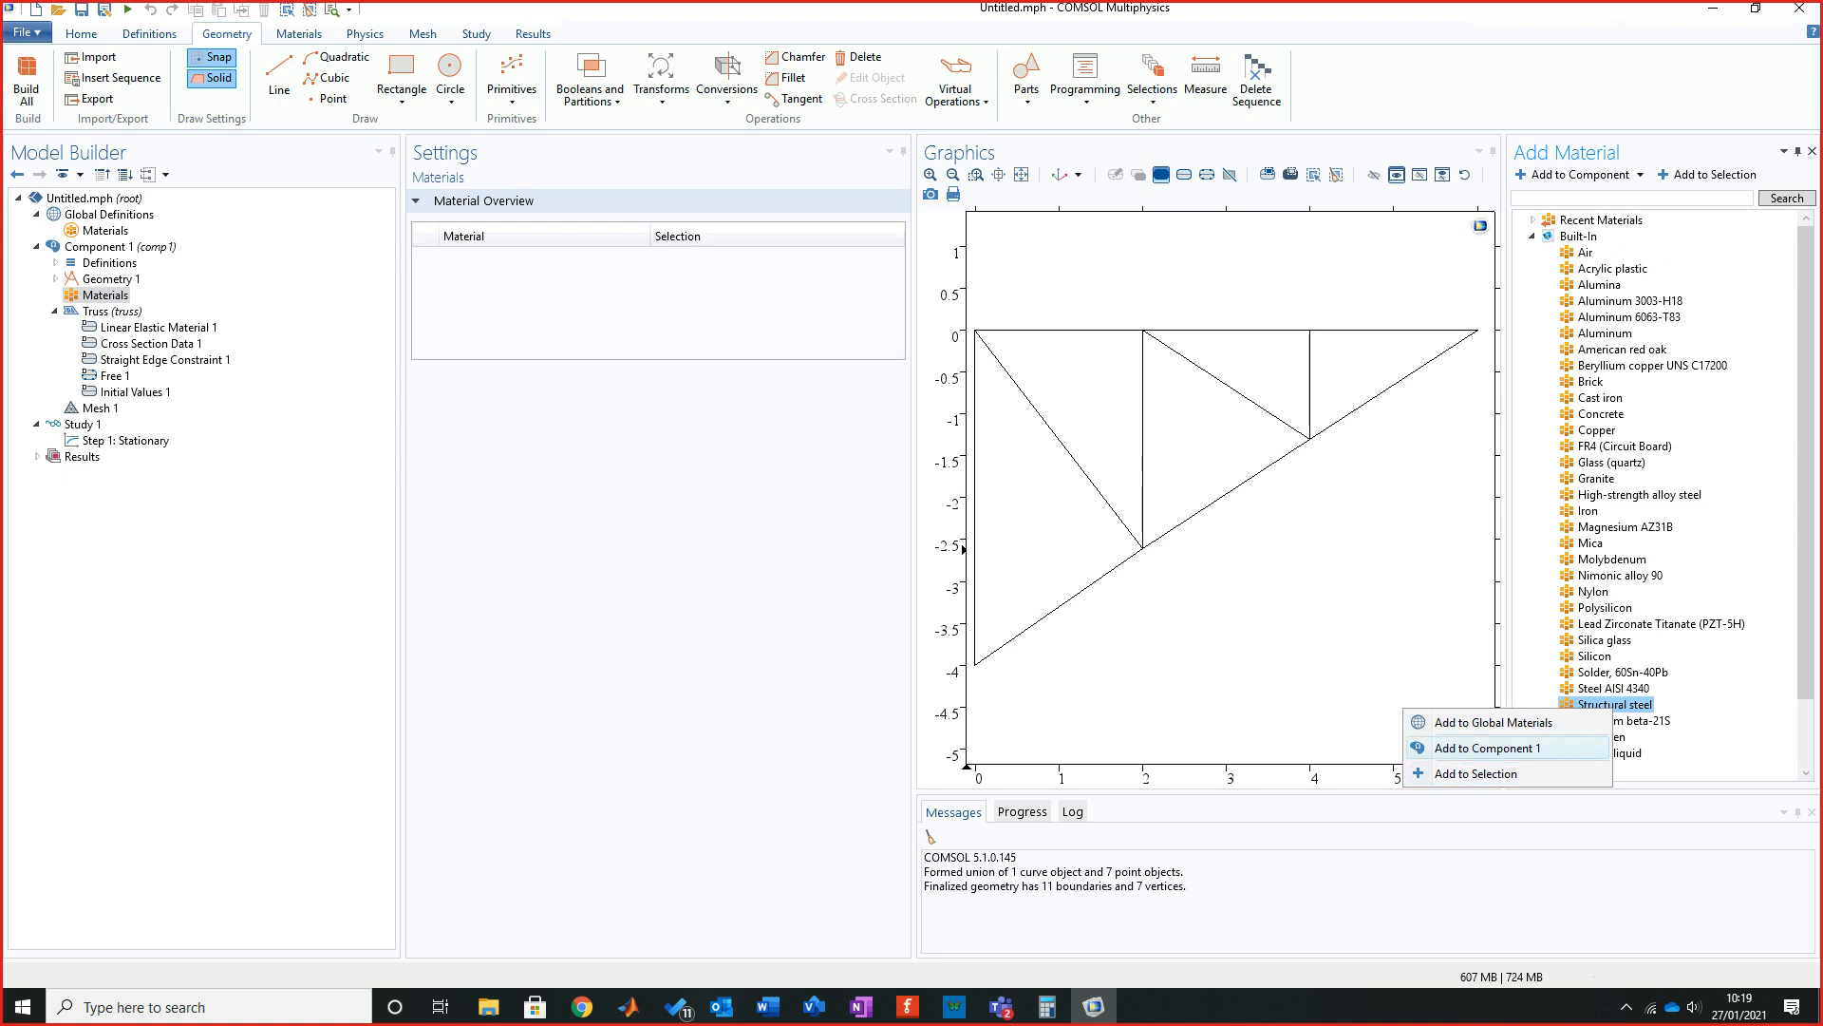
{"action": "left_click", "coordinate": [1487, 748]}
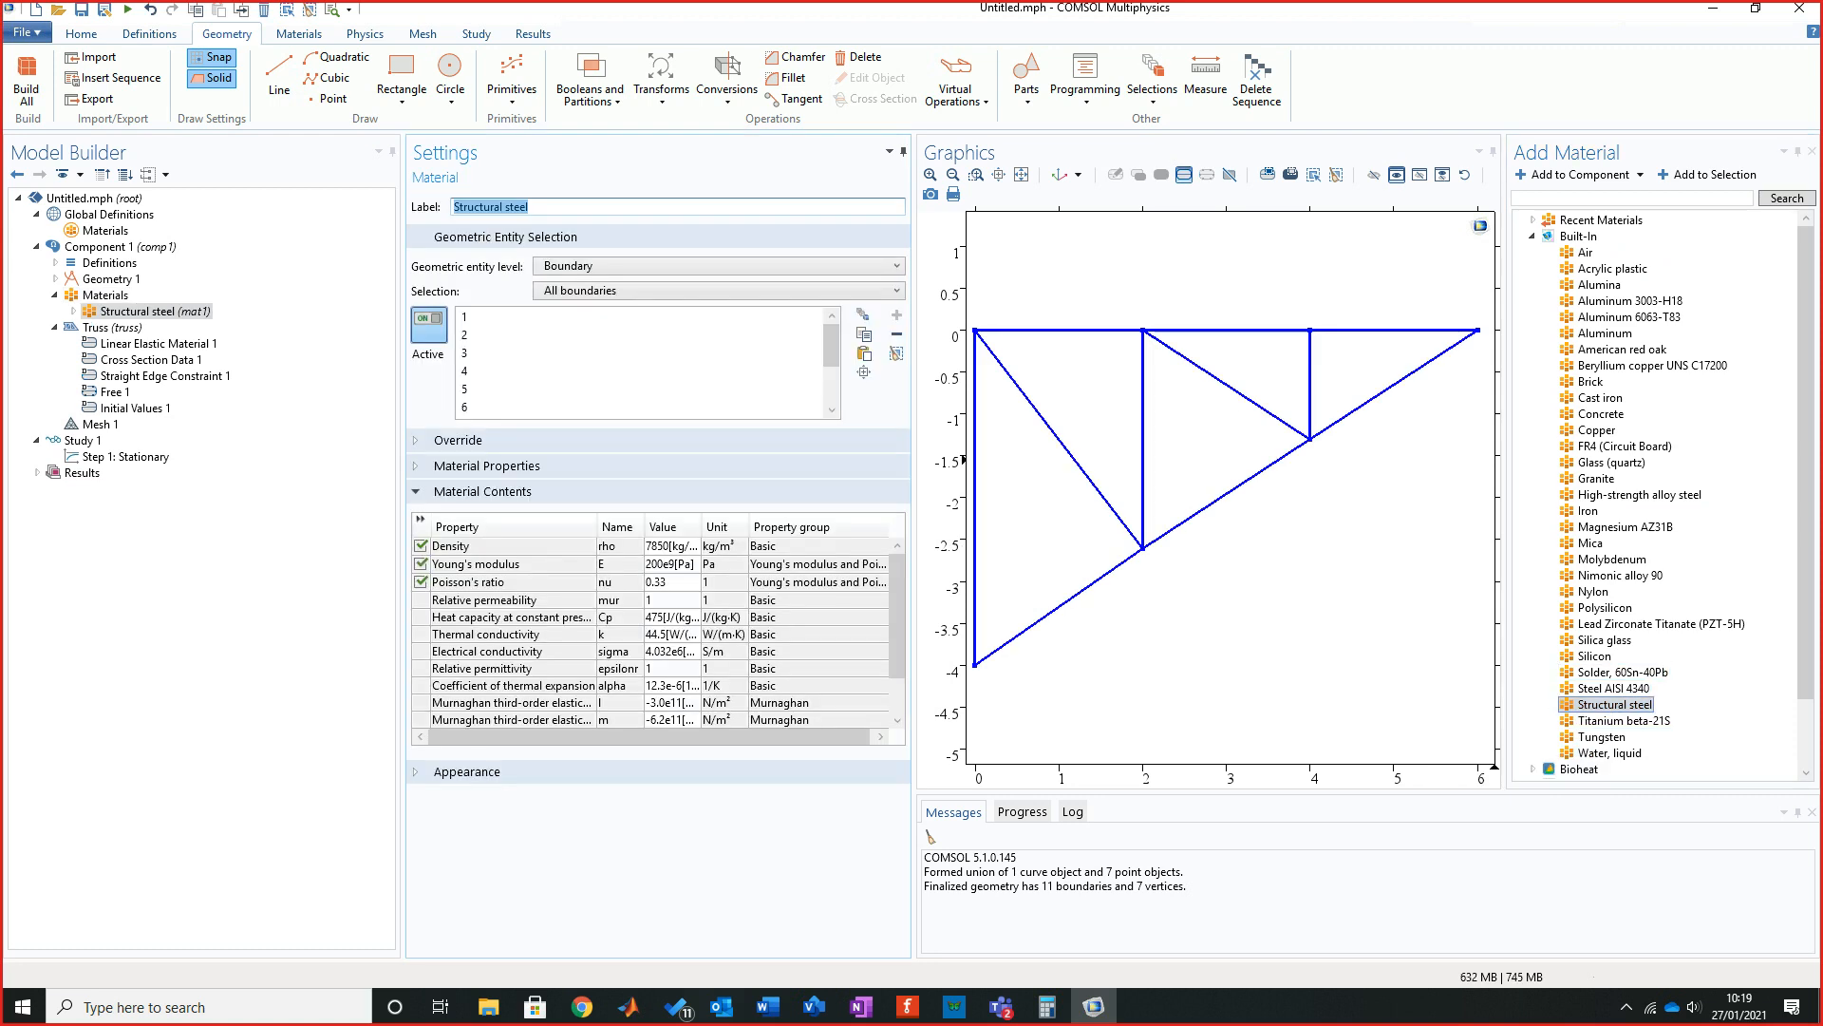
{"action": "right_click", "coordinate": [1614, 706]}
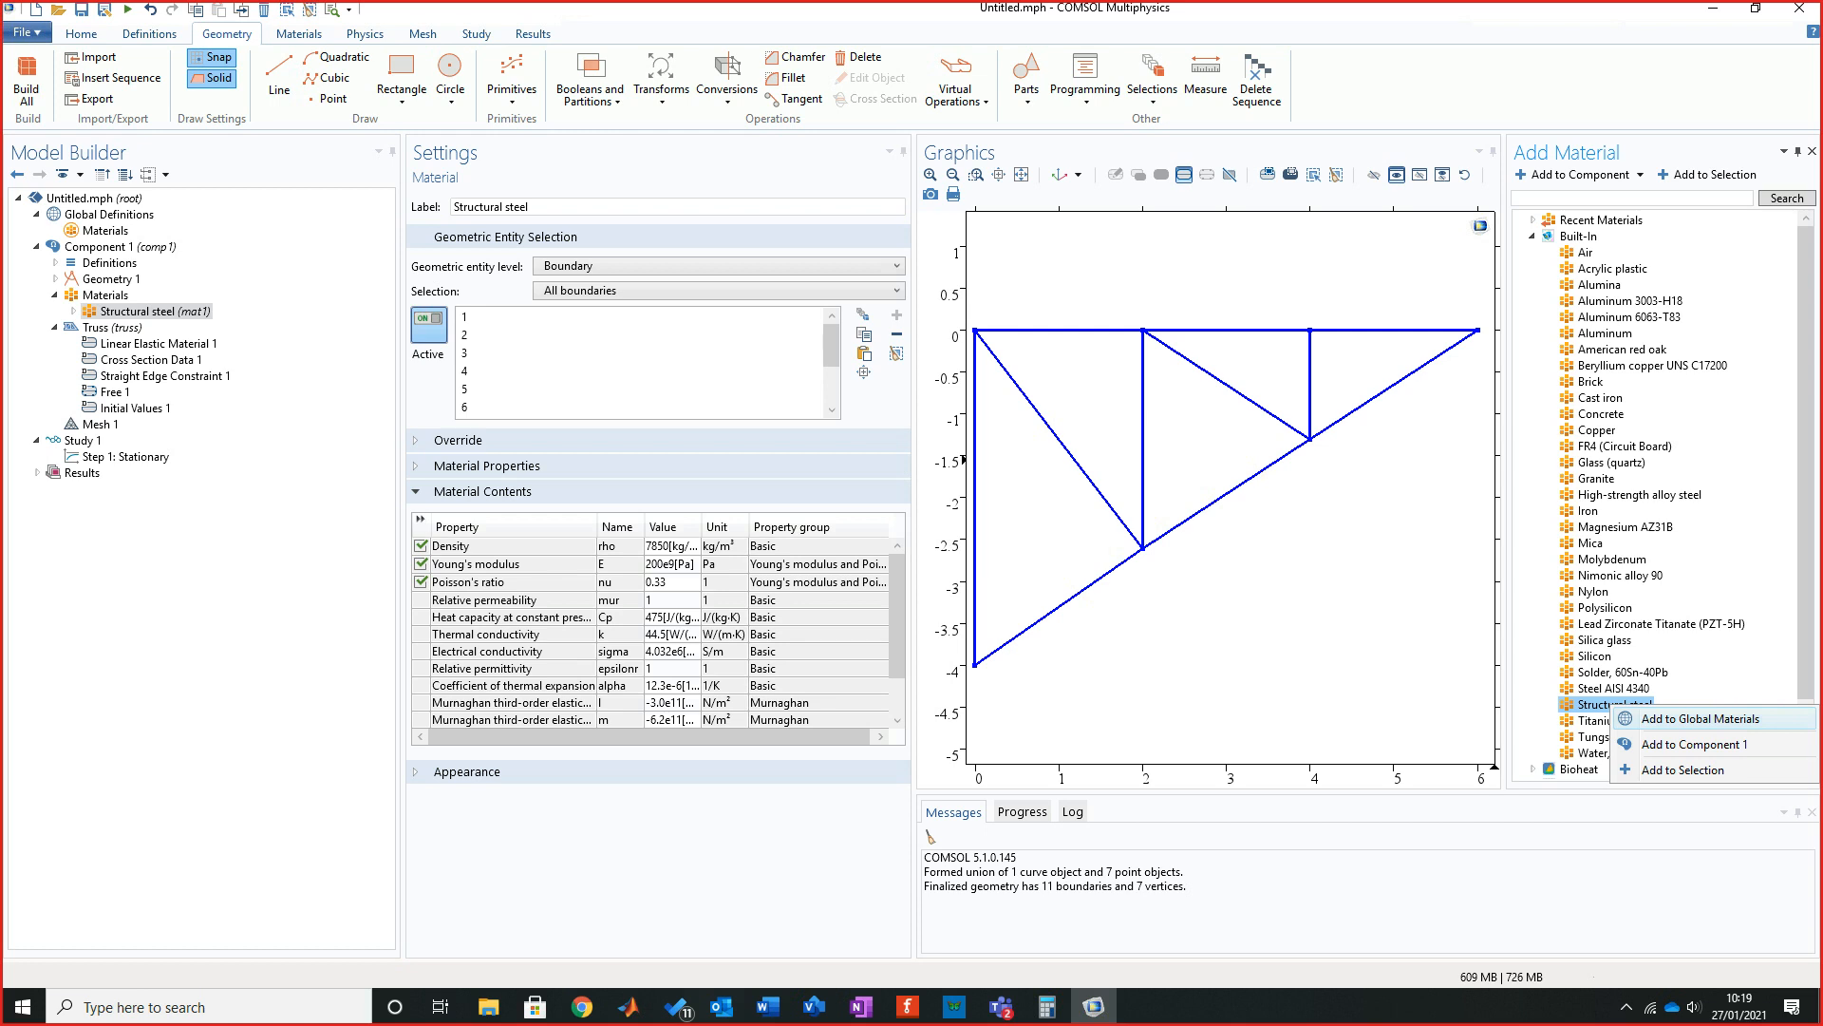
{"action": "left_click", "coordinate": [1812, 152]}
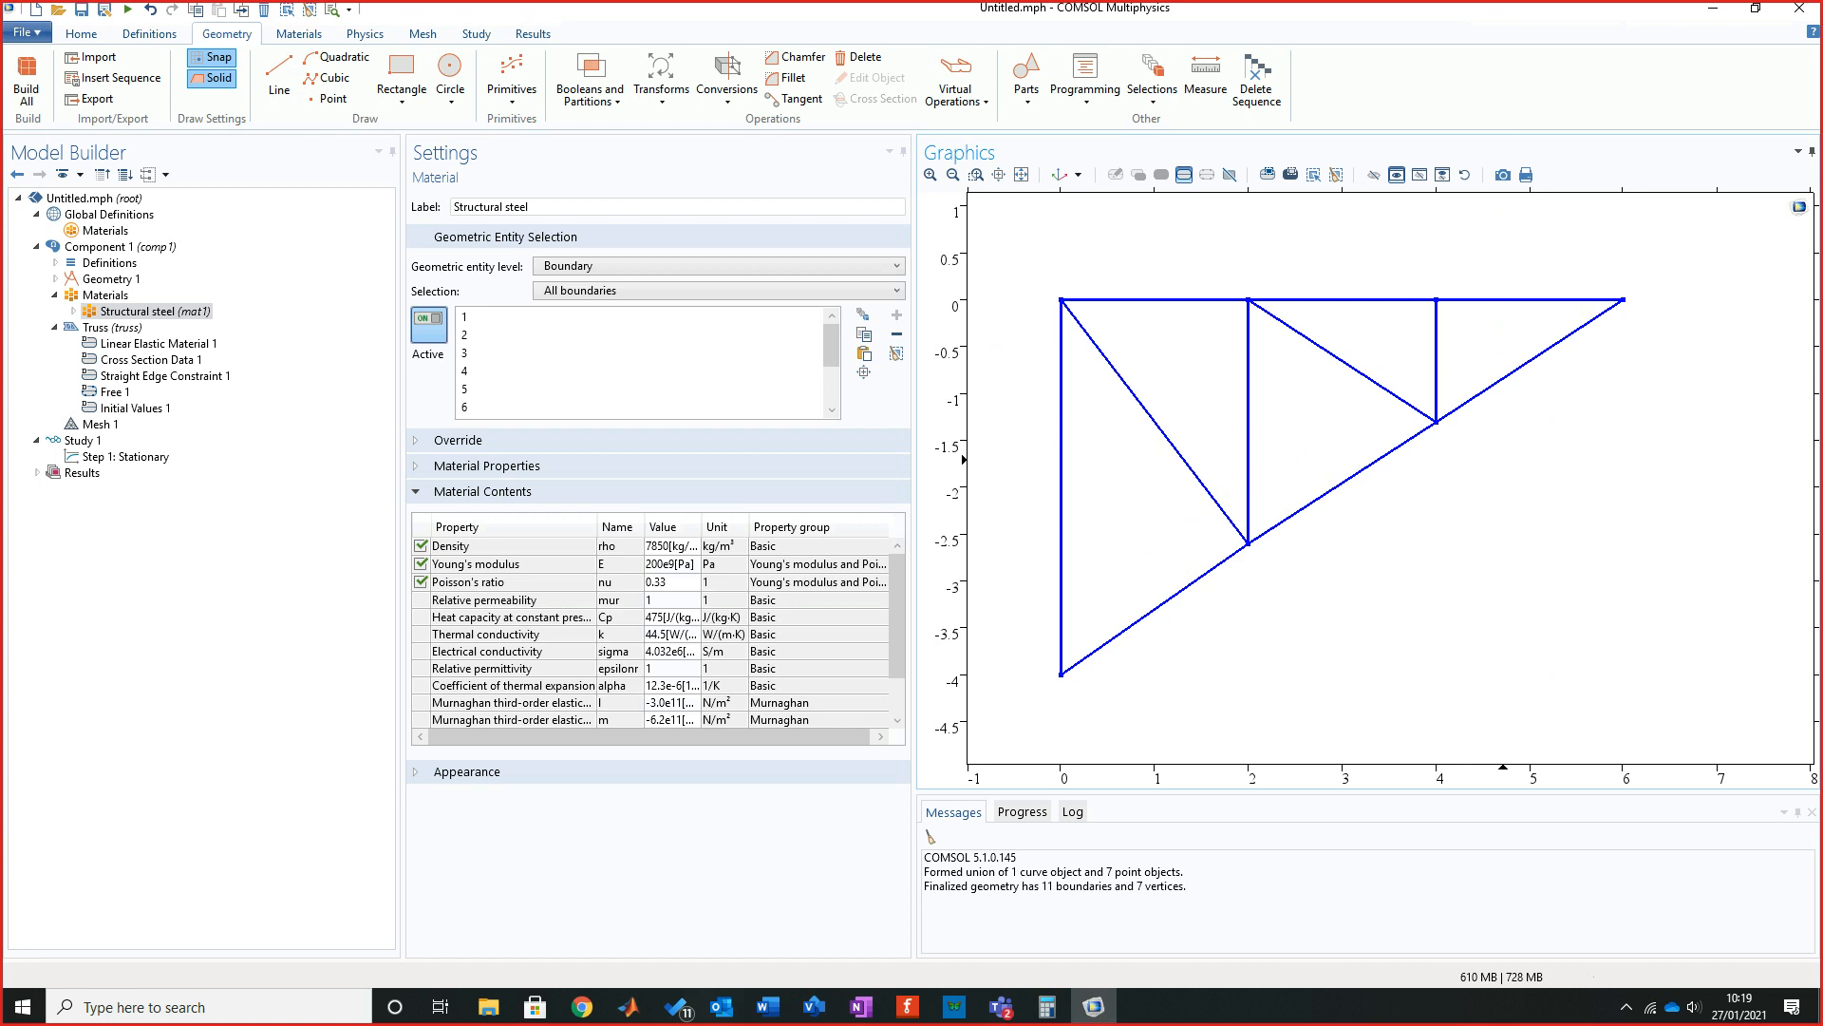
Review the Truss interface's structural transient behavior and equation form options, keeping Include inertial terms and Study controlled.
{"action": "left_click", "coordinate": [155, 312]}
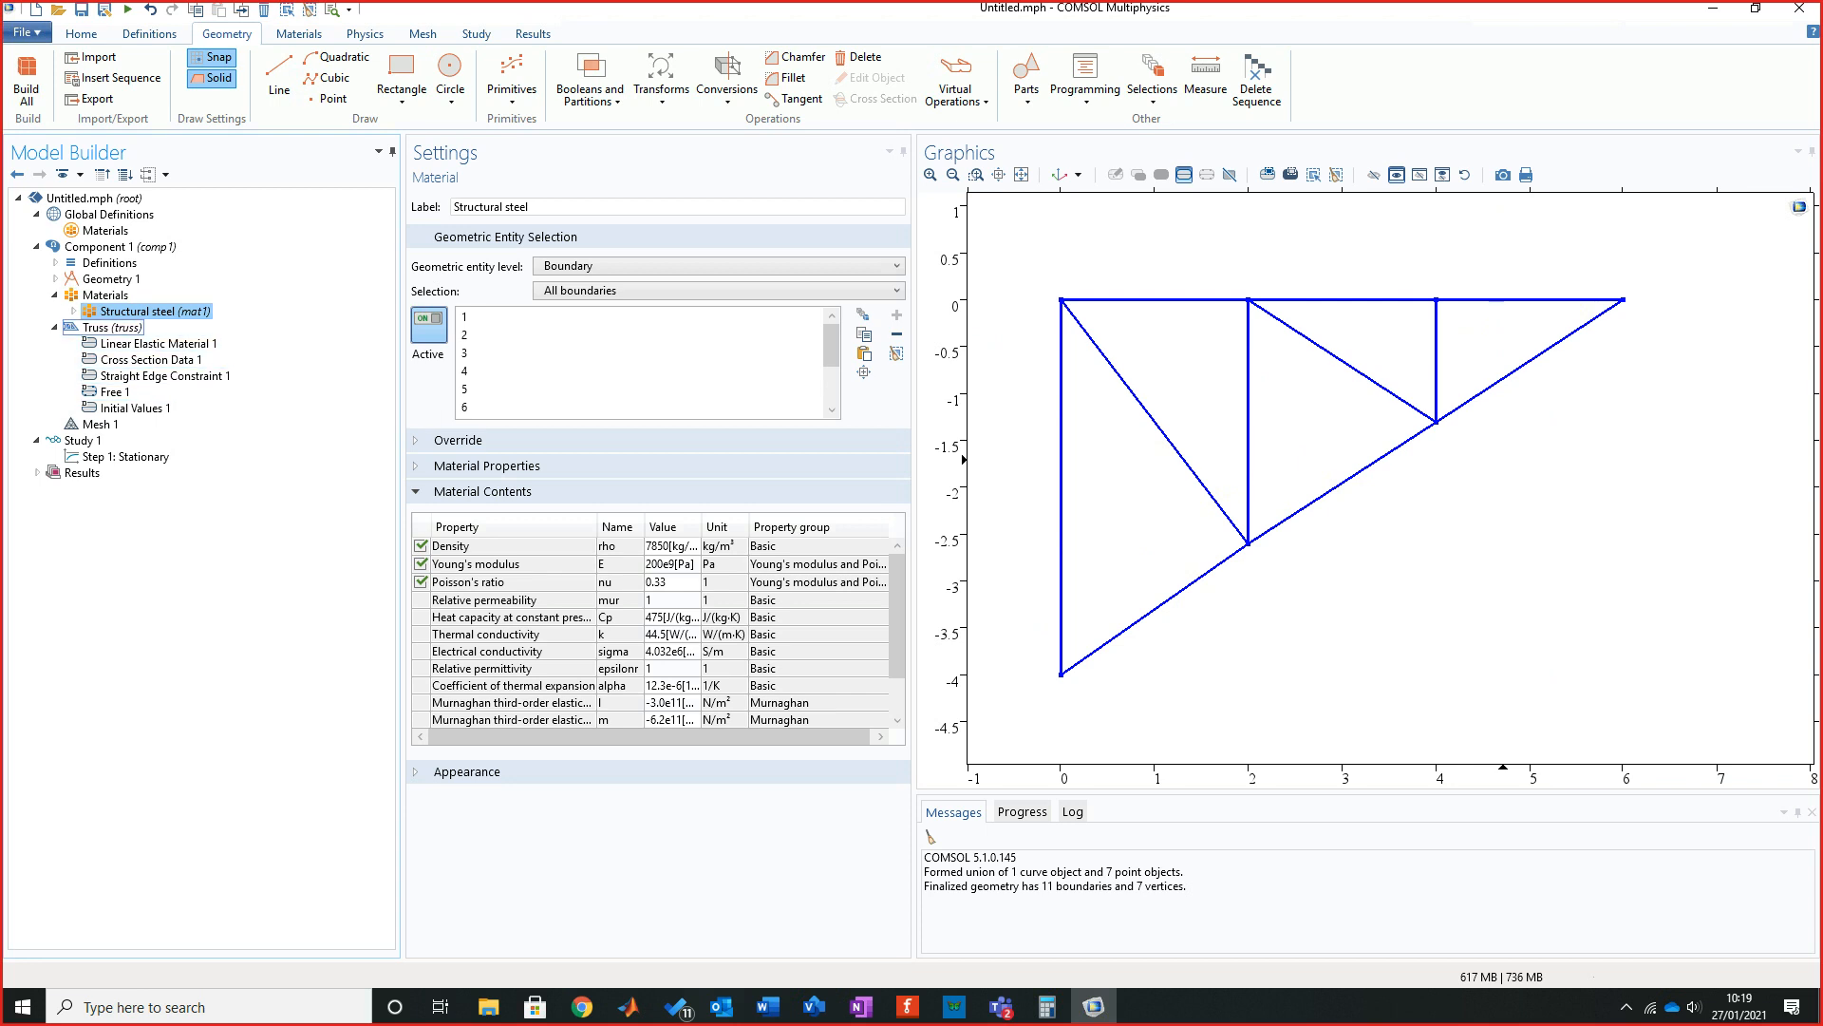
{"action": "left_click", "coordinate": [104, 327]}
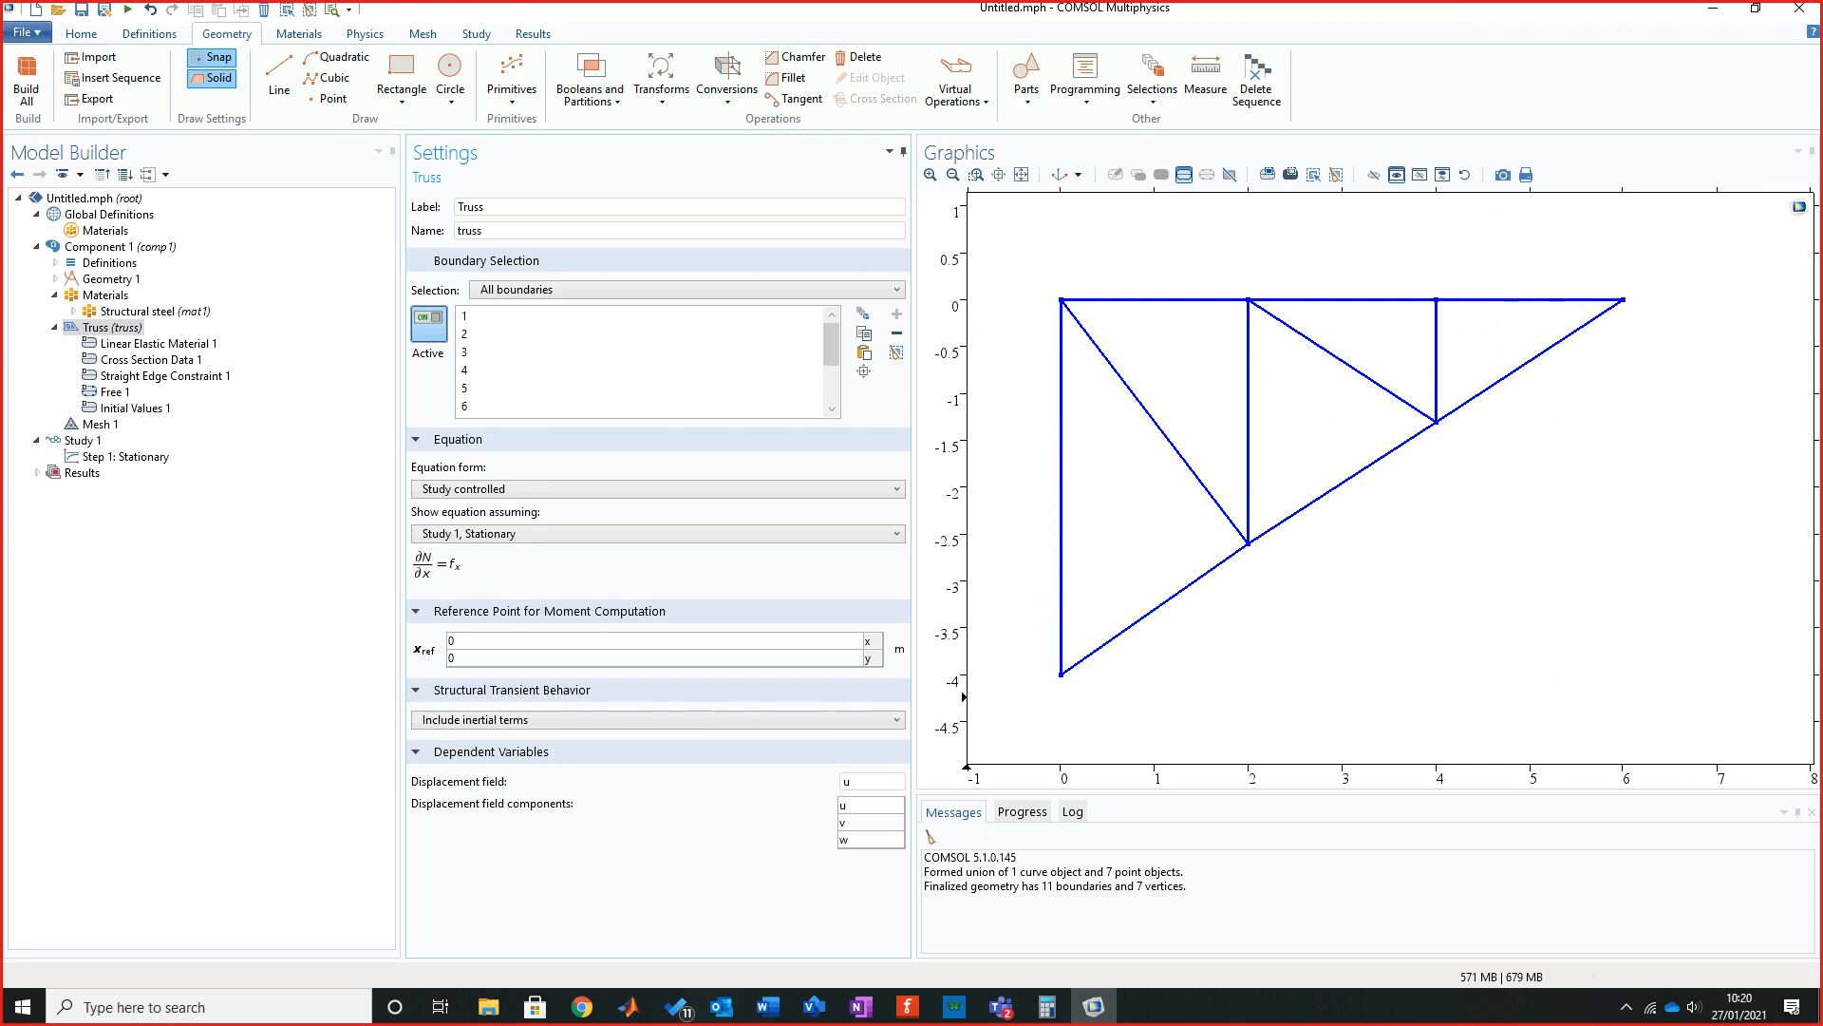
{"action": "left_click", "coordinate": [658, 720]}
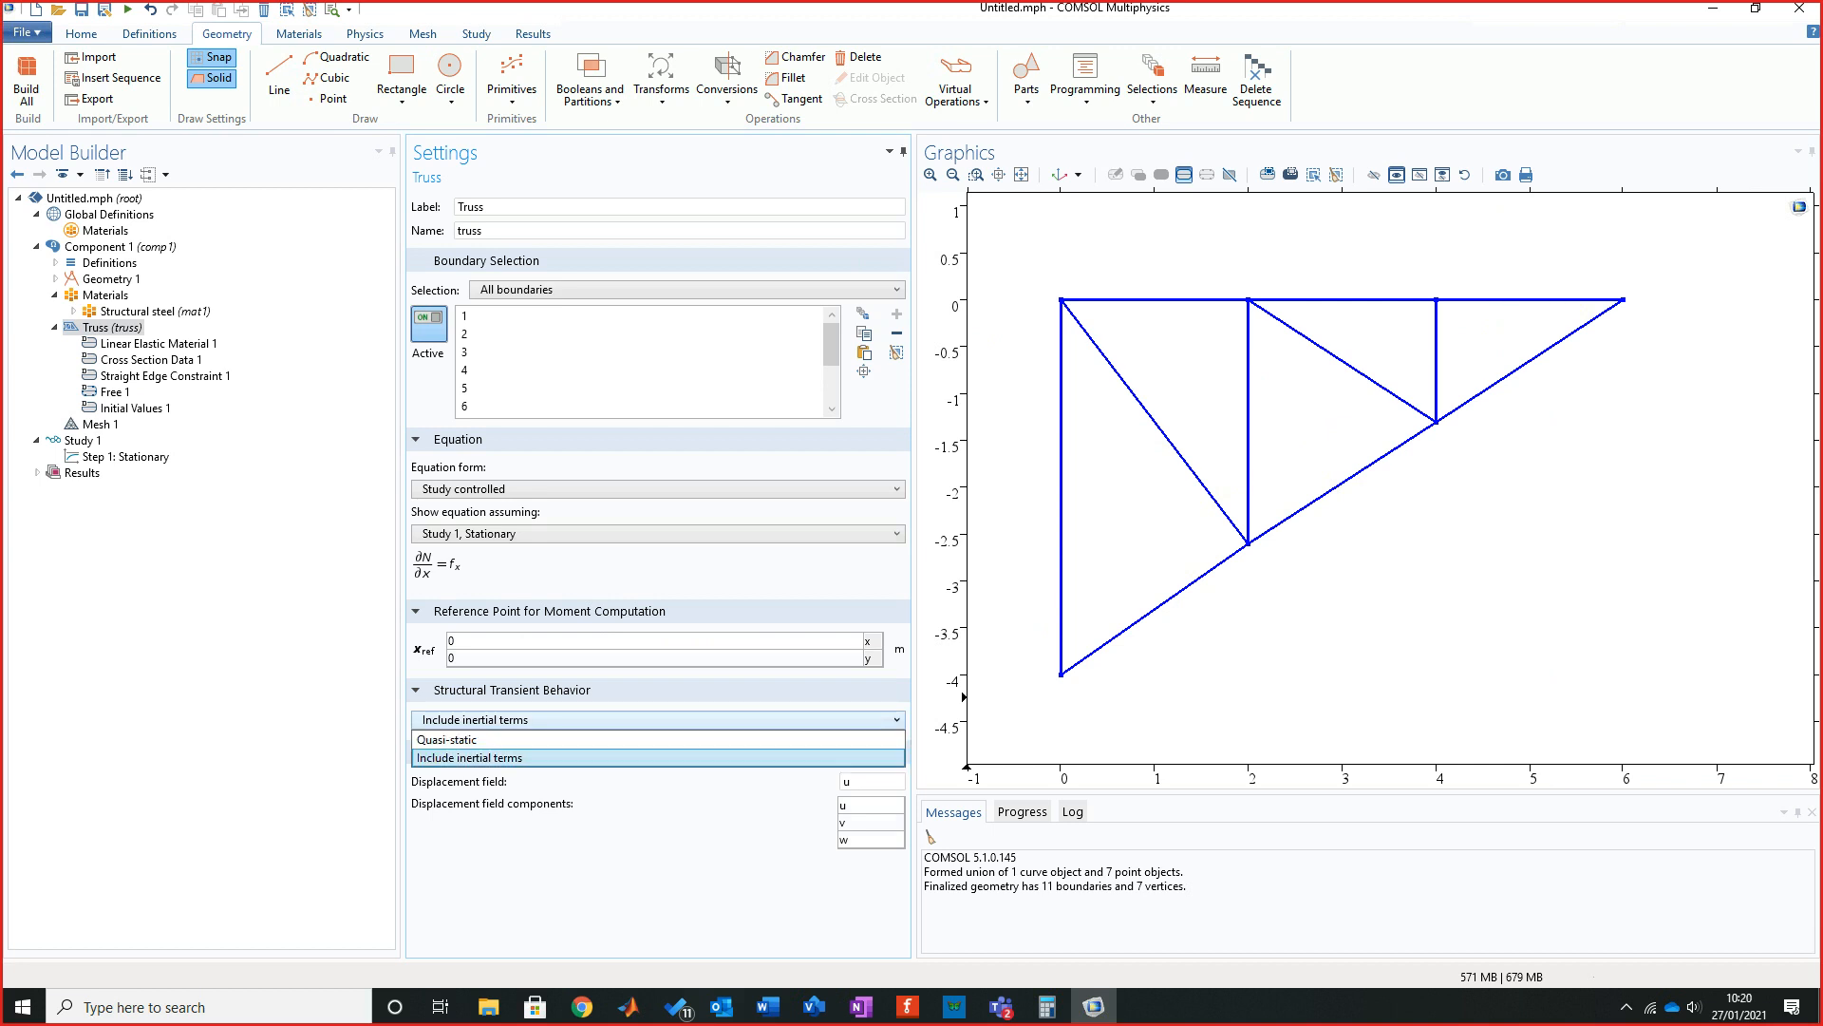
{"action": "left_click", "coordinate": [658, 758]}
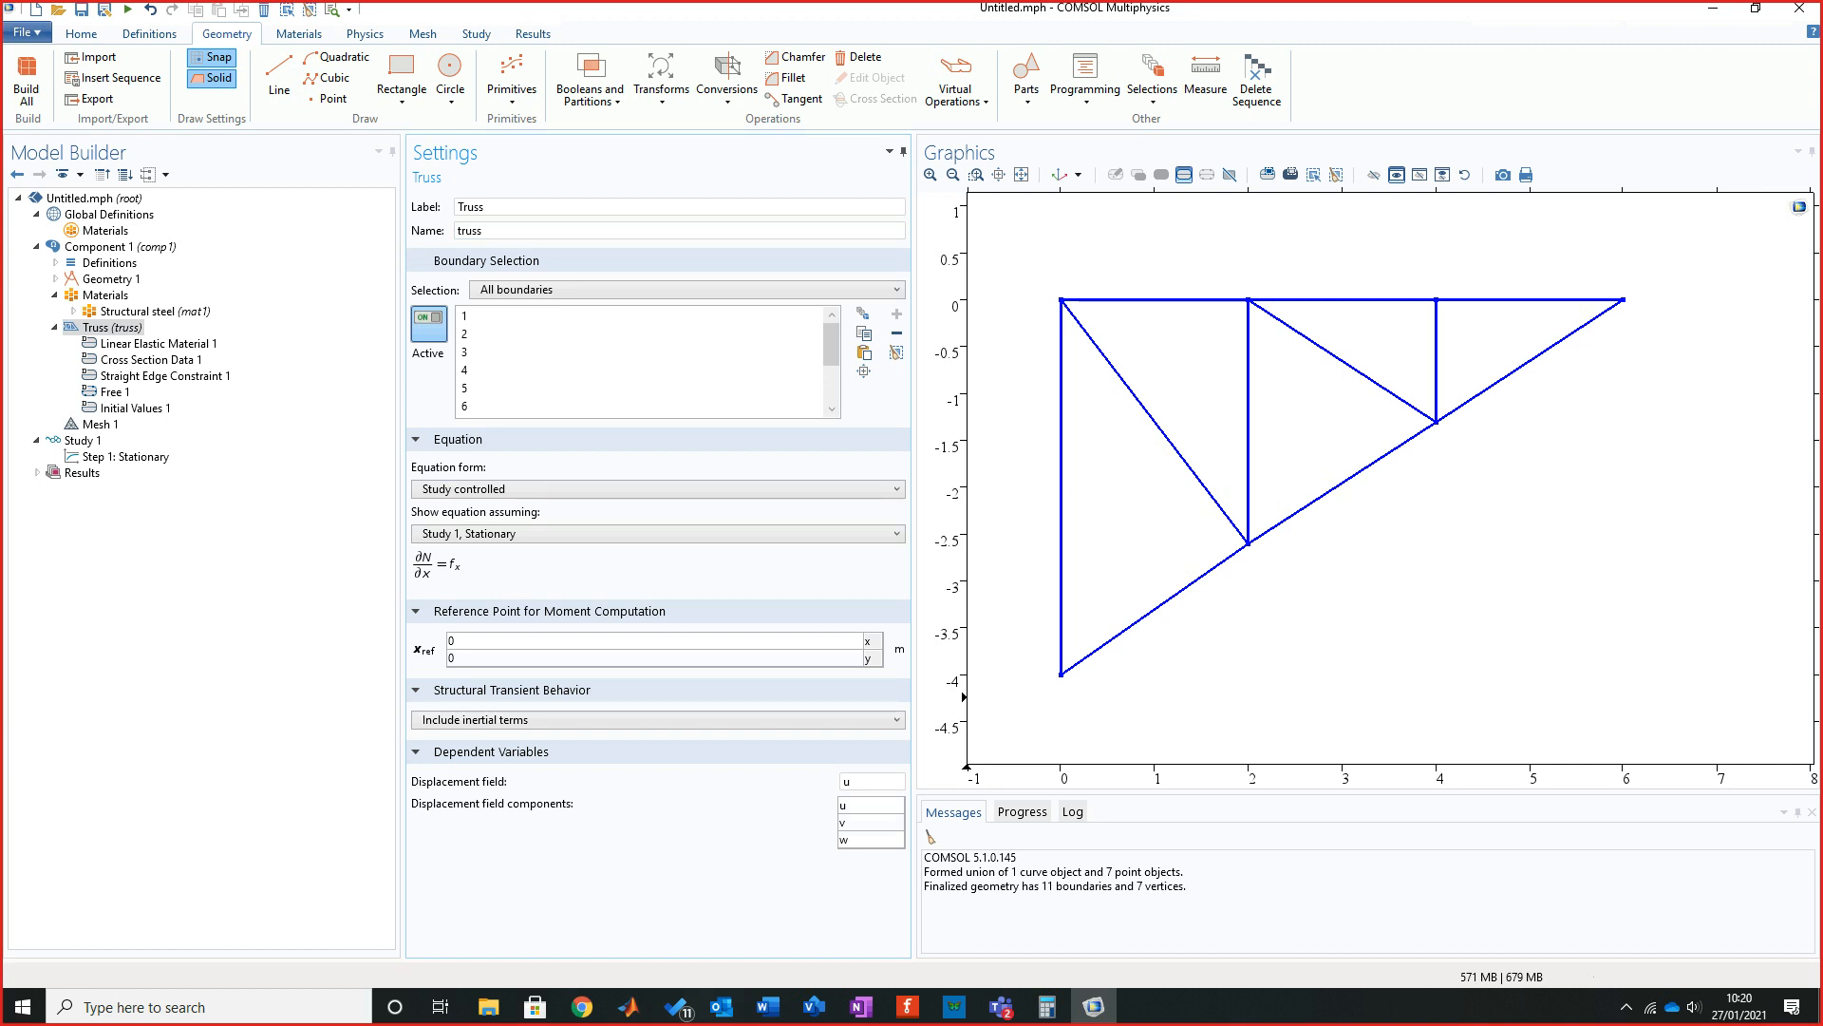
{"action": "left_click", "coordinate": [658, 489]}
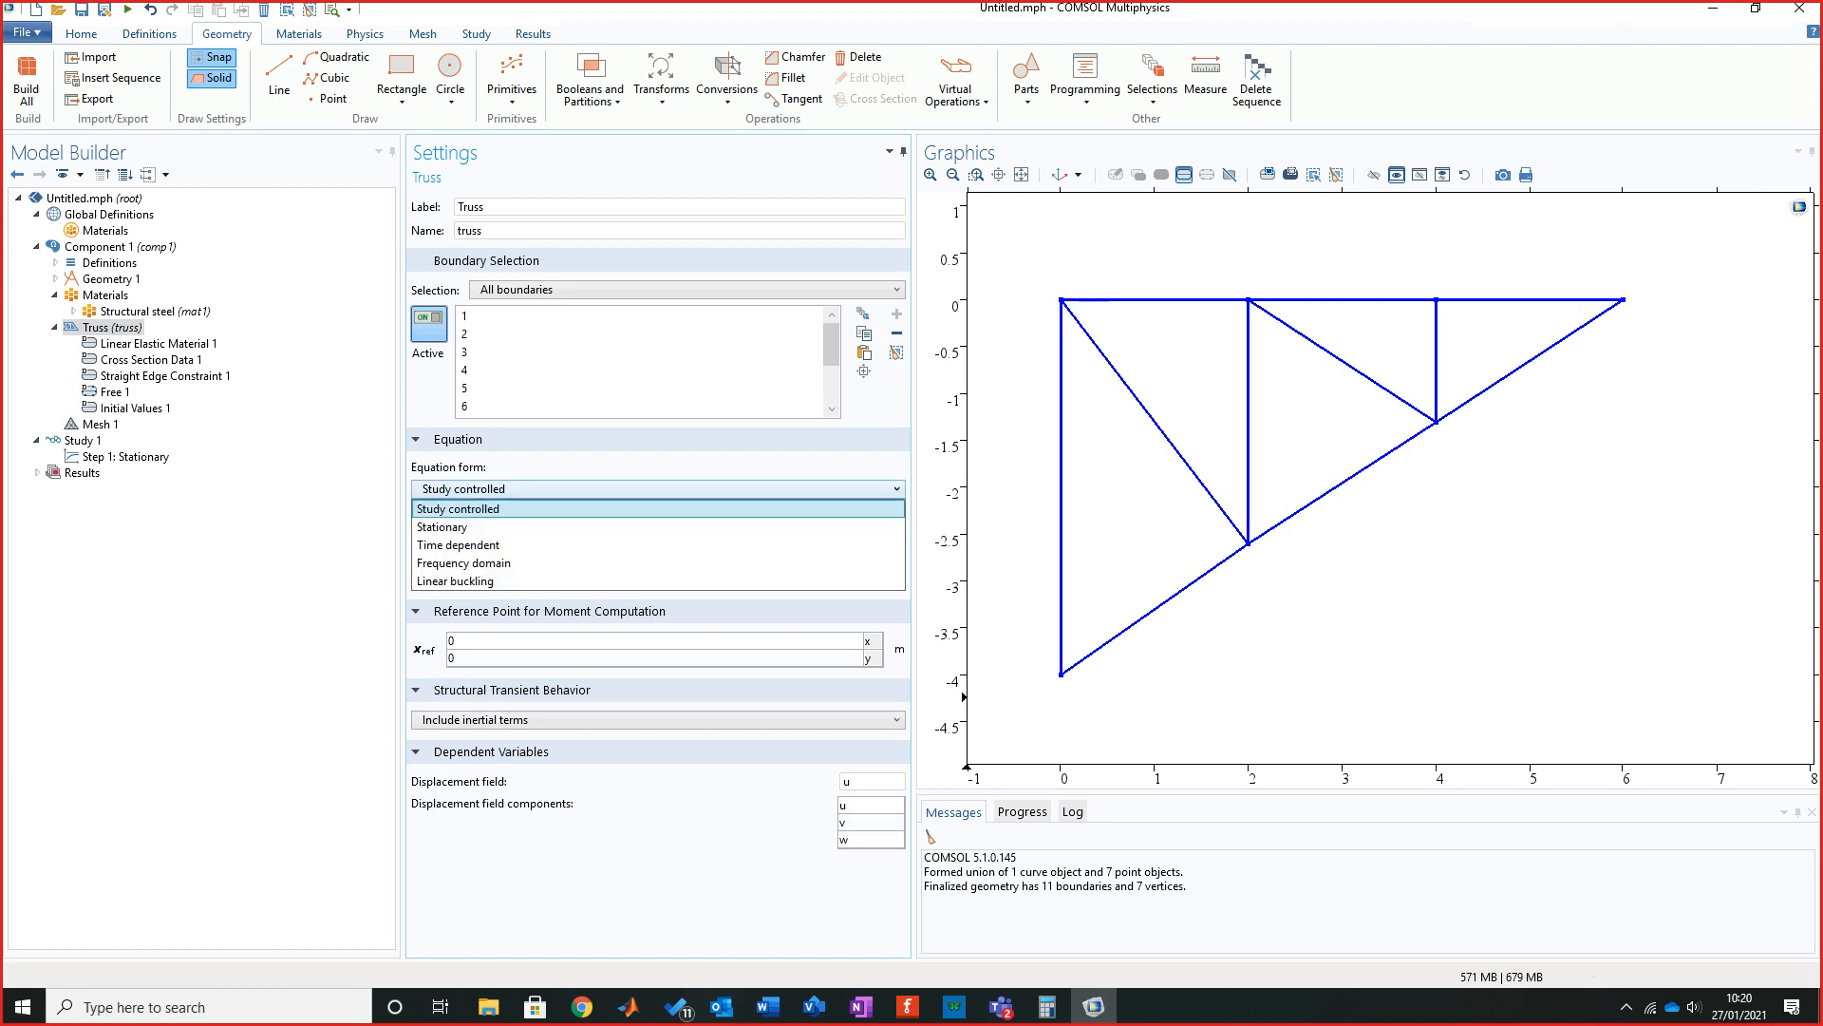
{"action": "left_click", "coordinate": [658, 509]}
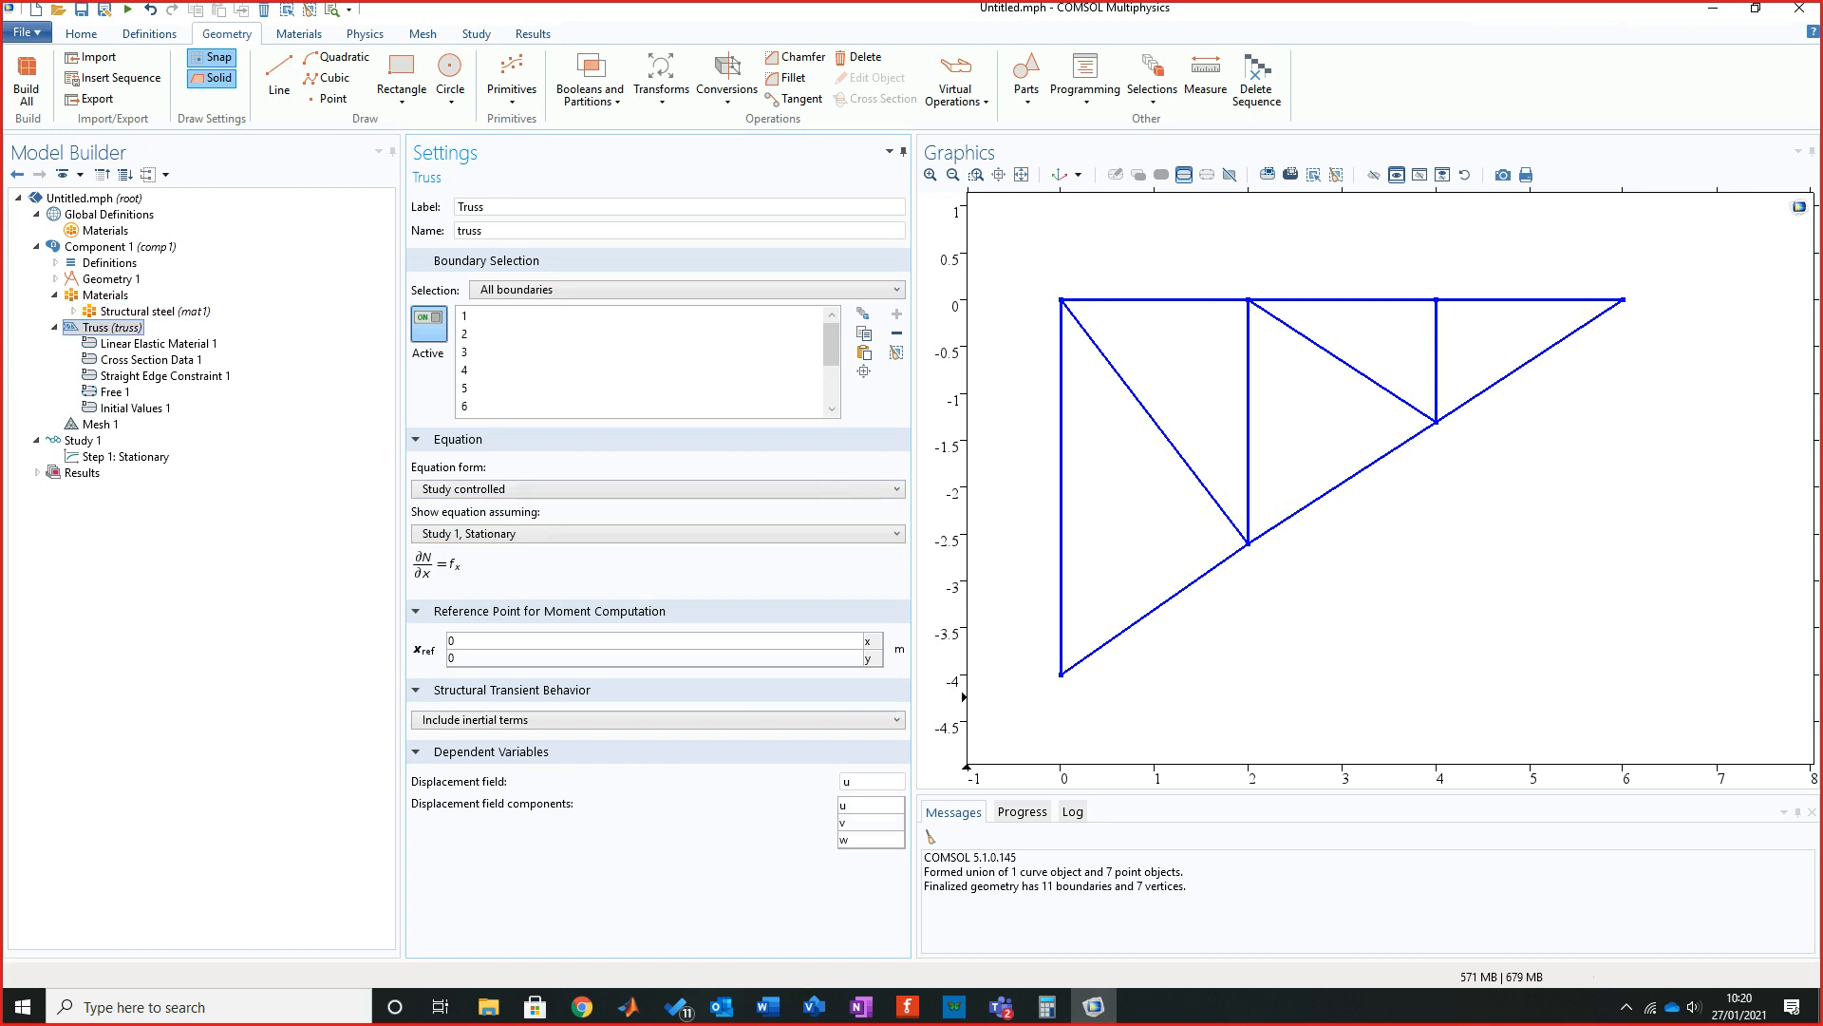
Look over the features available for the Truss interface, its boundary selection options and its displacement field components.
{"action": "right_click", "coordinate": [106, 327]}
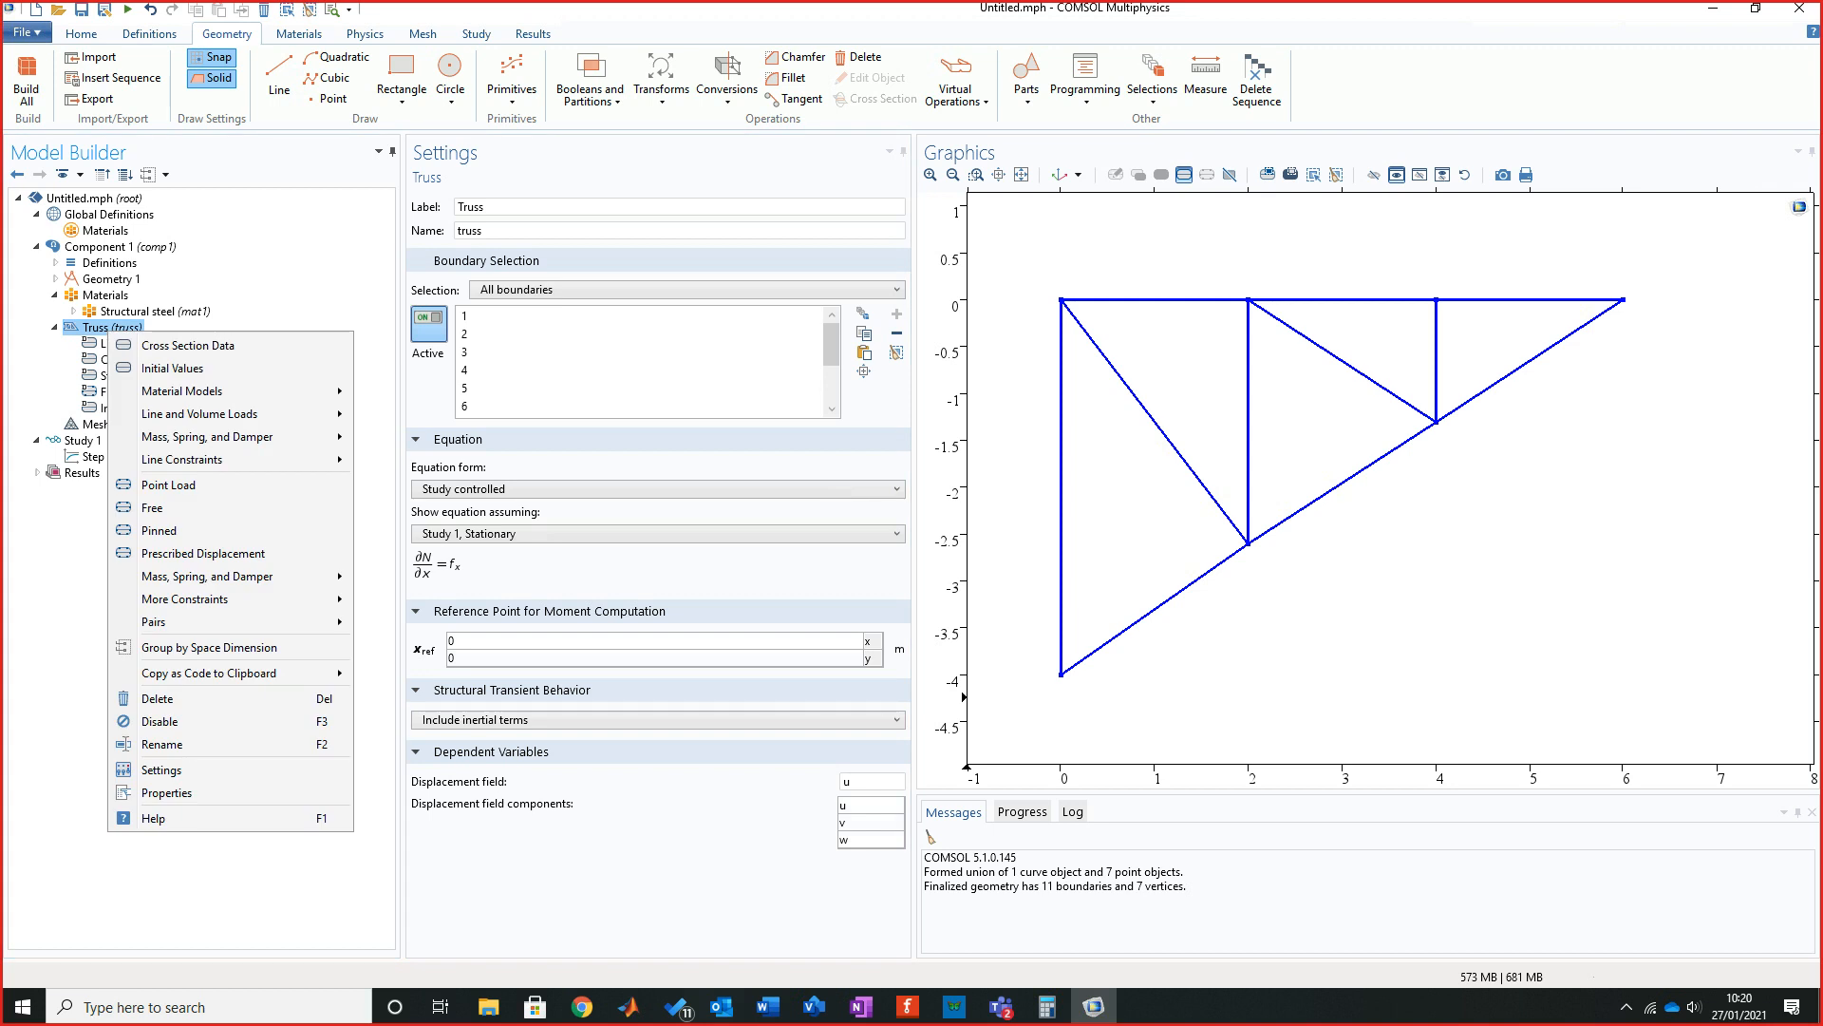
{"action": "left_click", "coordinate": [223, 869]}
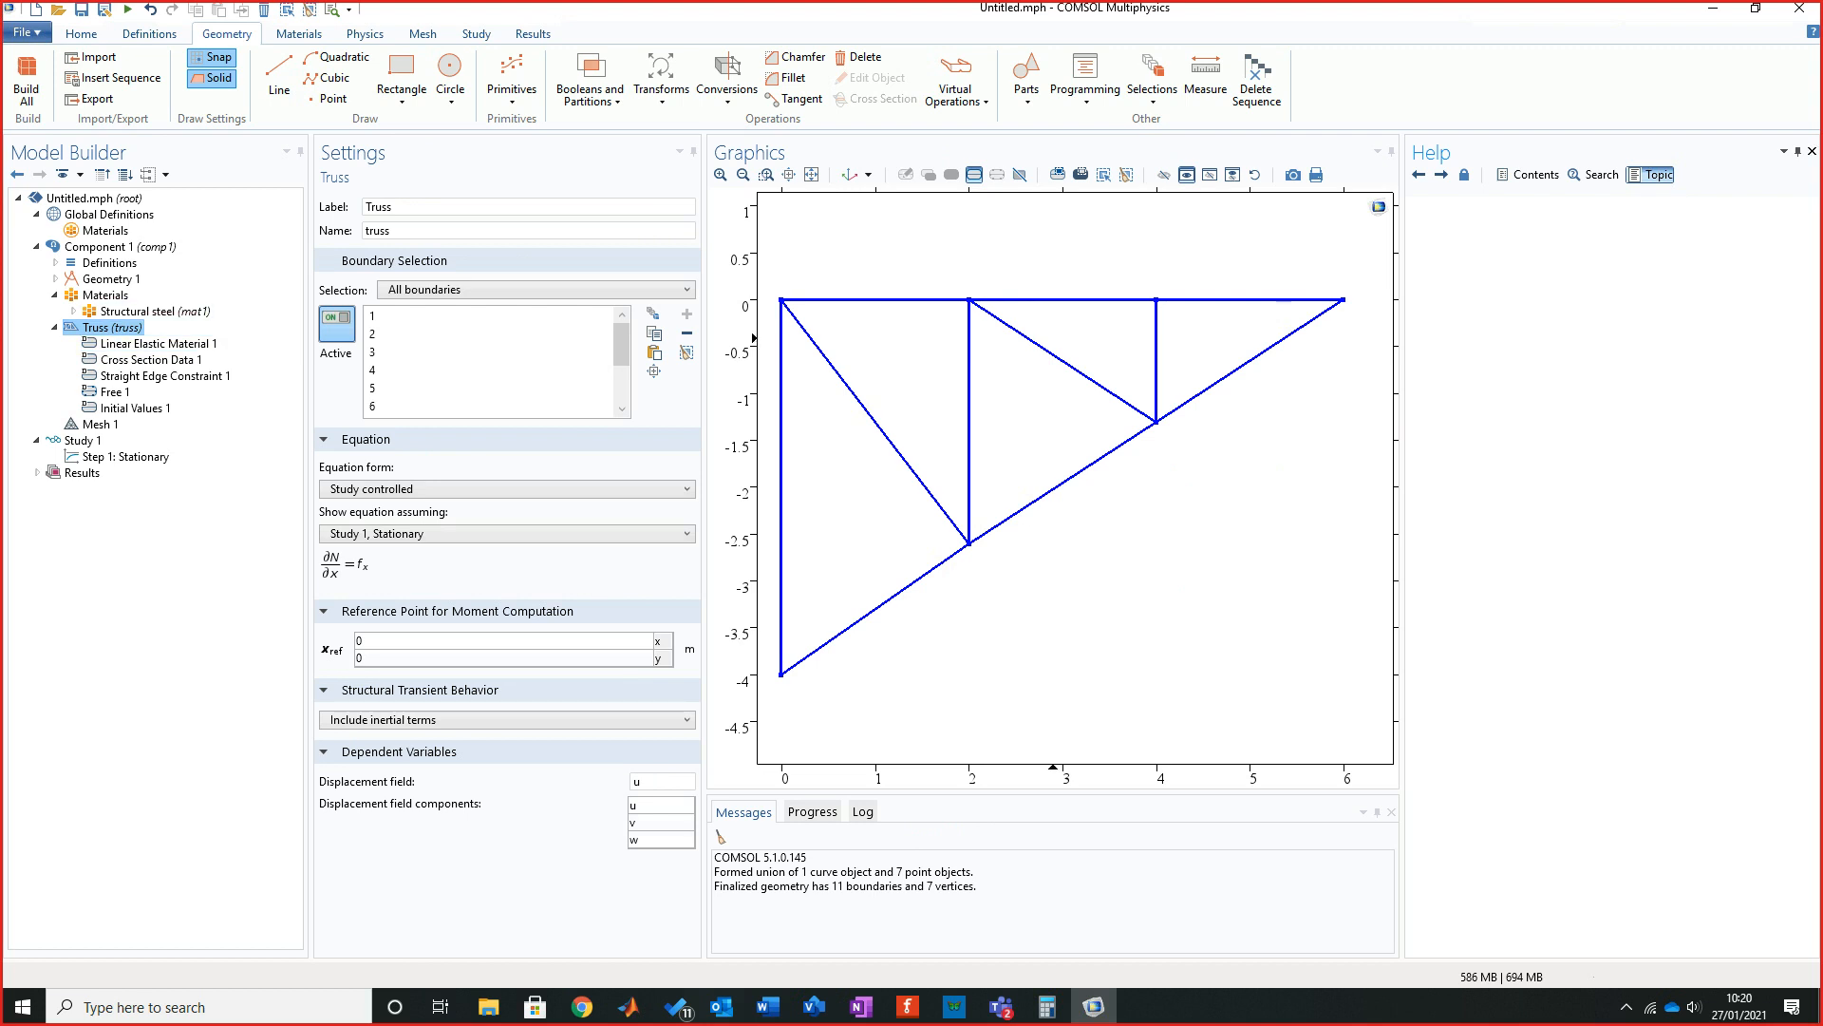
{"action": "left_click", "coordinate": [1812, 152]}
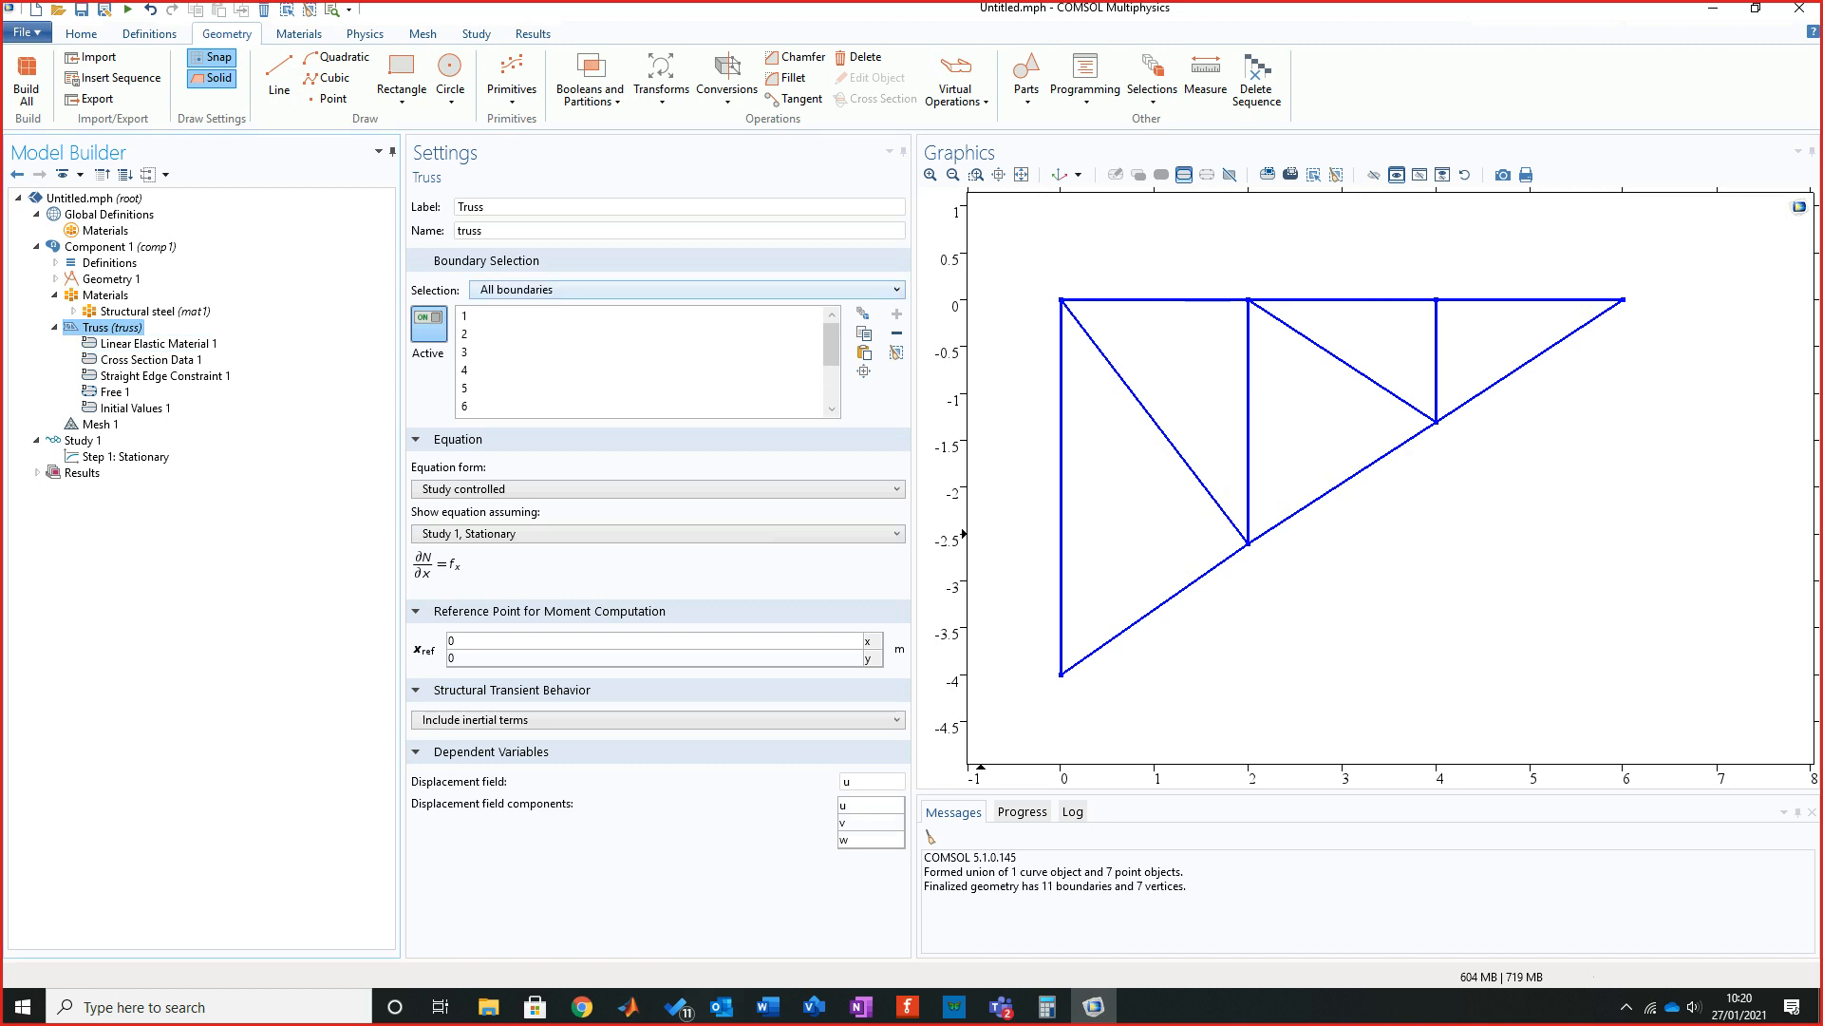
{"action": "left_click", "coordinate": [687, 289]}
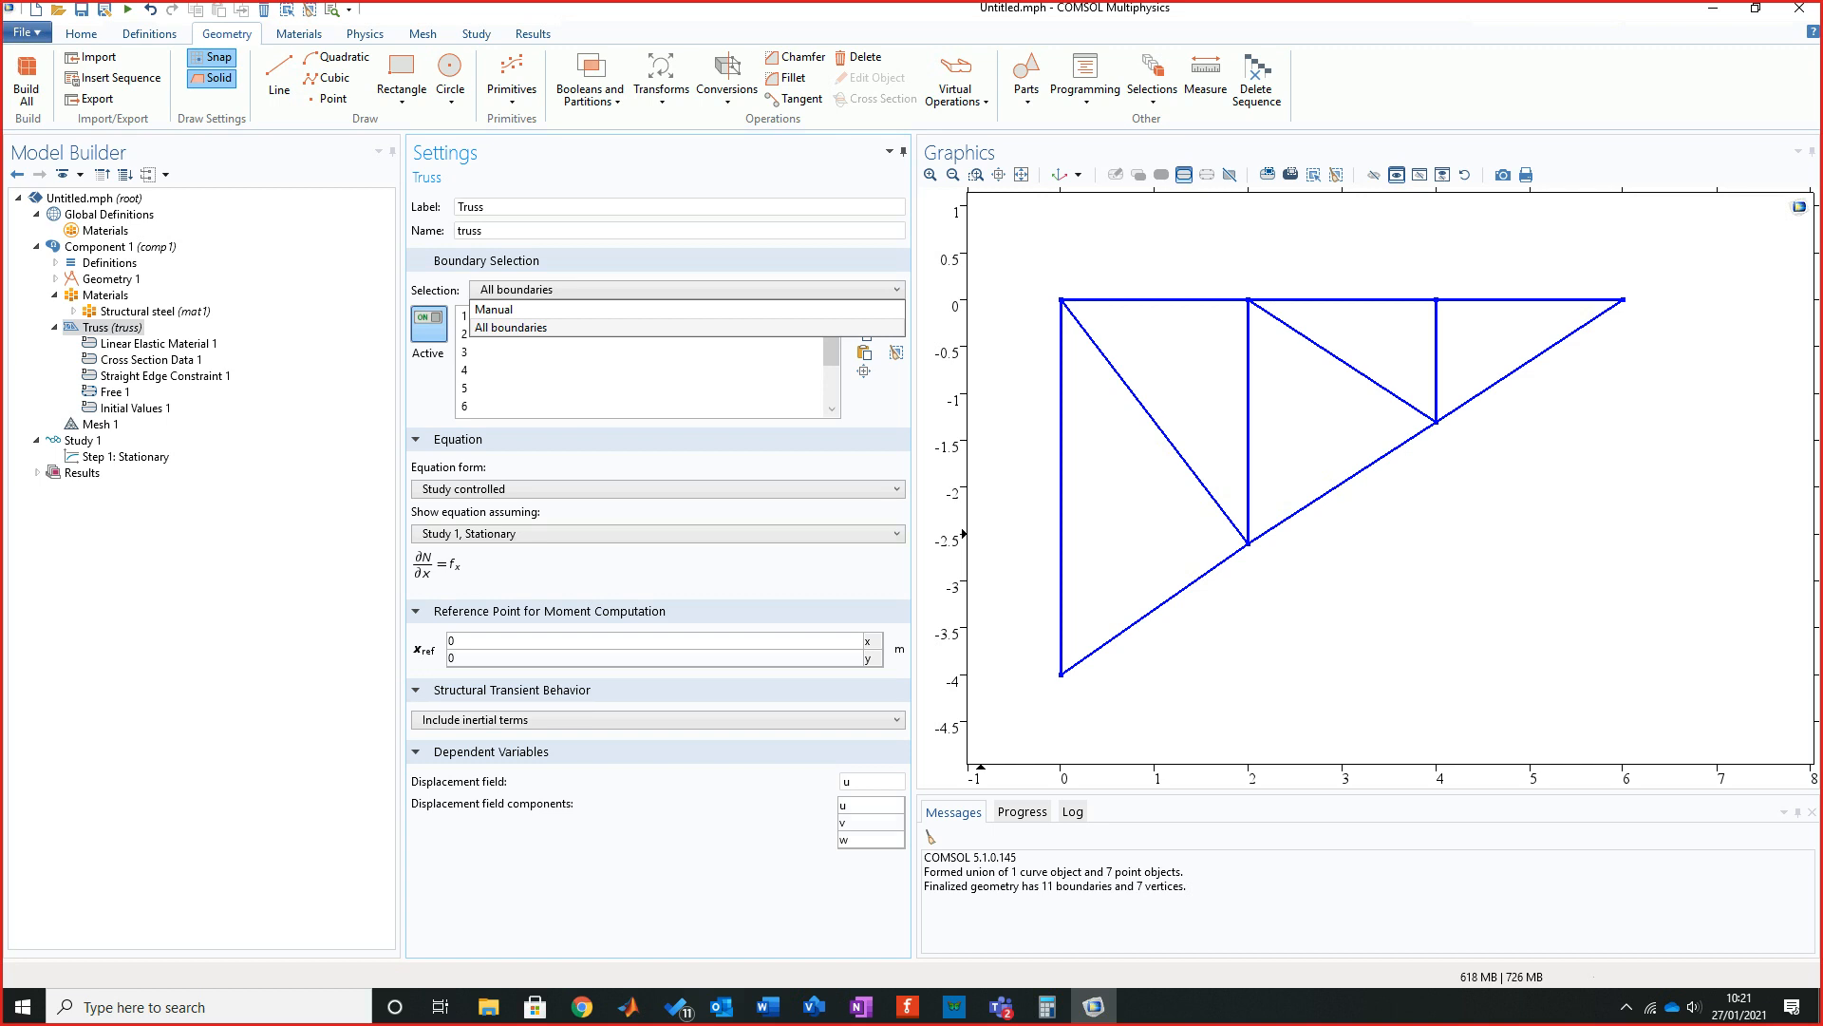
{"action": "key", "text": "Escape"}
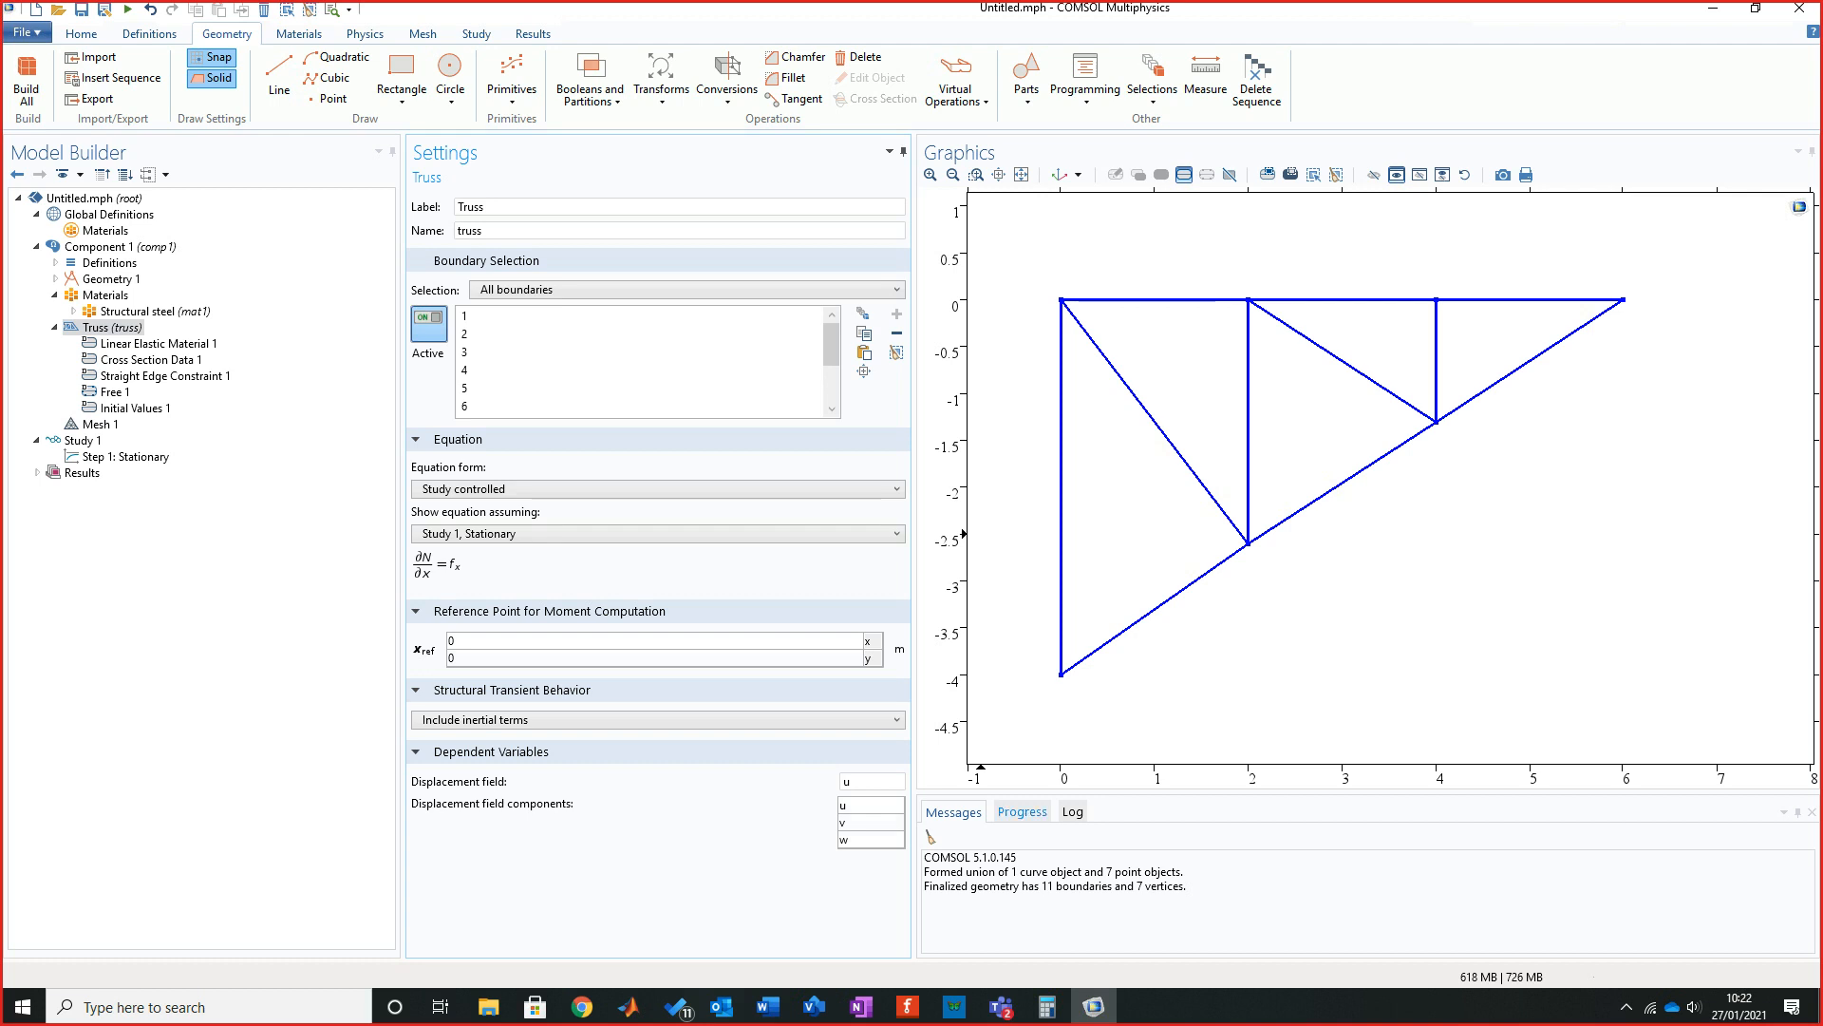
{"action": "left_click", "coordinate": [871, 804]}
{"action": "left_click", "coordinate": [871, 823]}
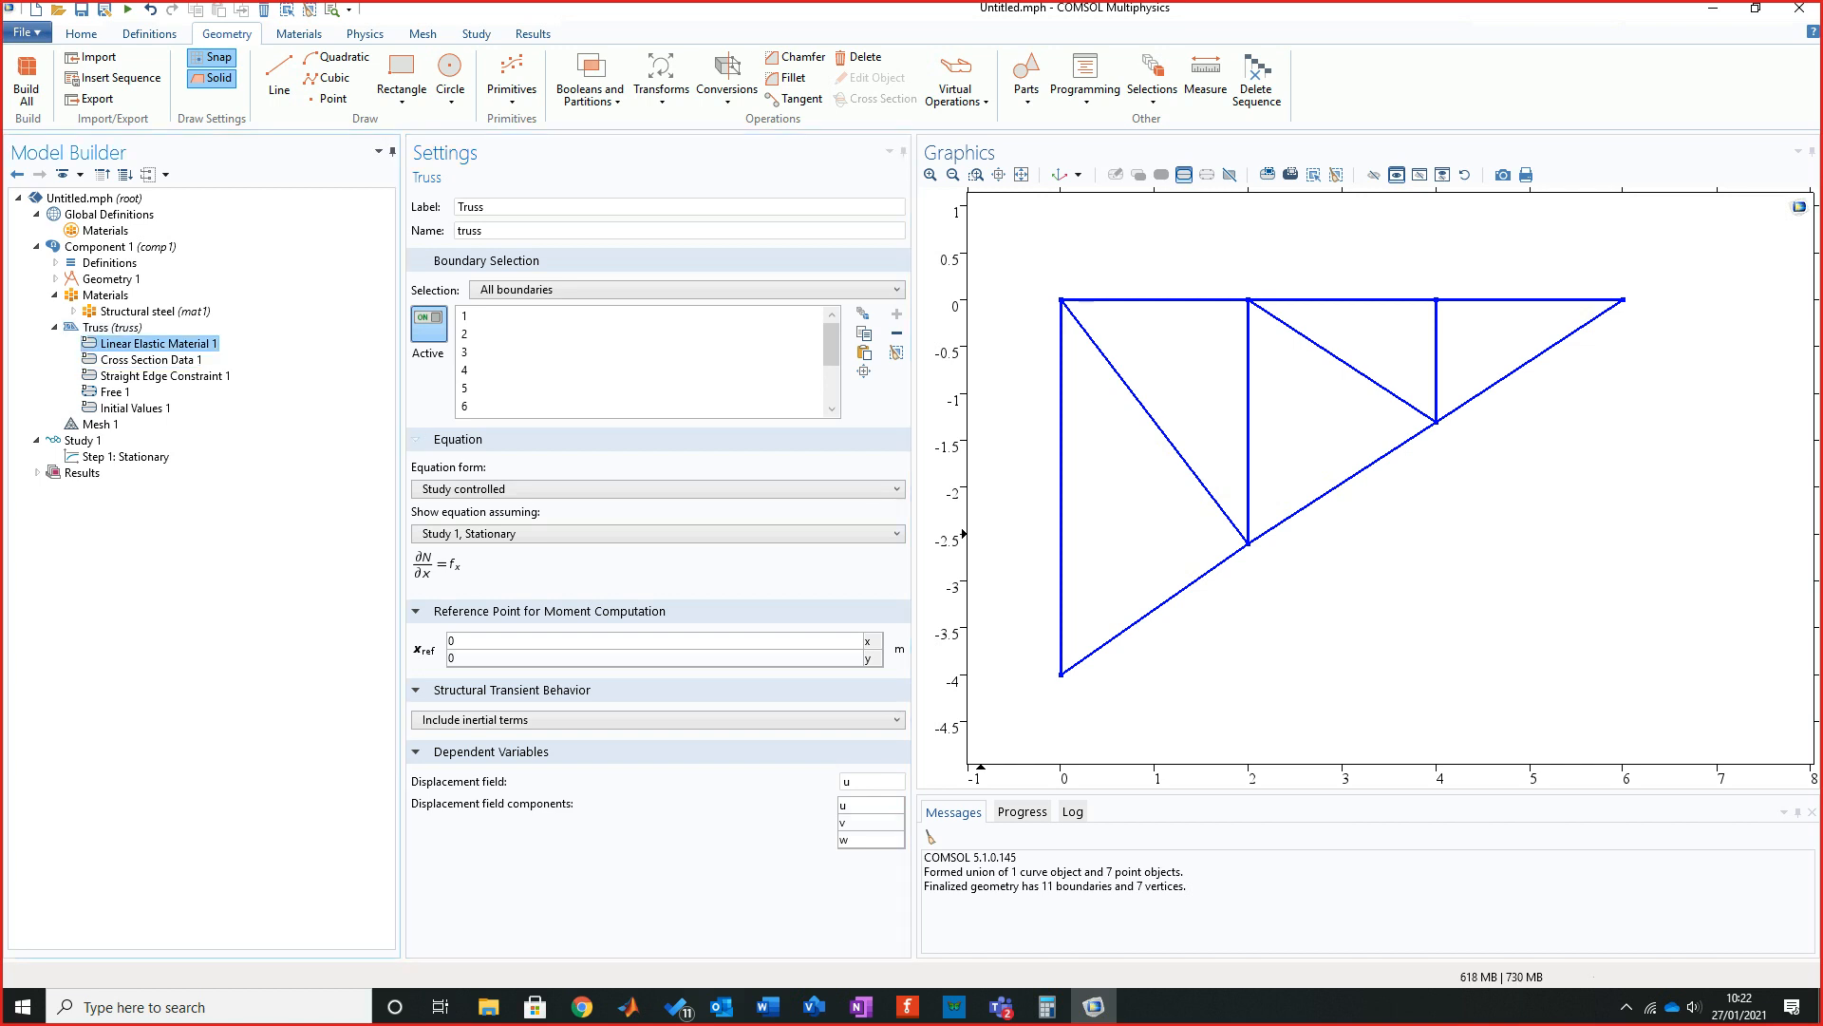
Inspect the property sources of Linear Elastic Material 1, trying User defined for Young's modulus and returning it to From material.
{"action": "left_click", "coordinate": [157, 343]}
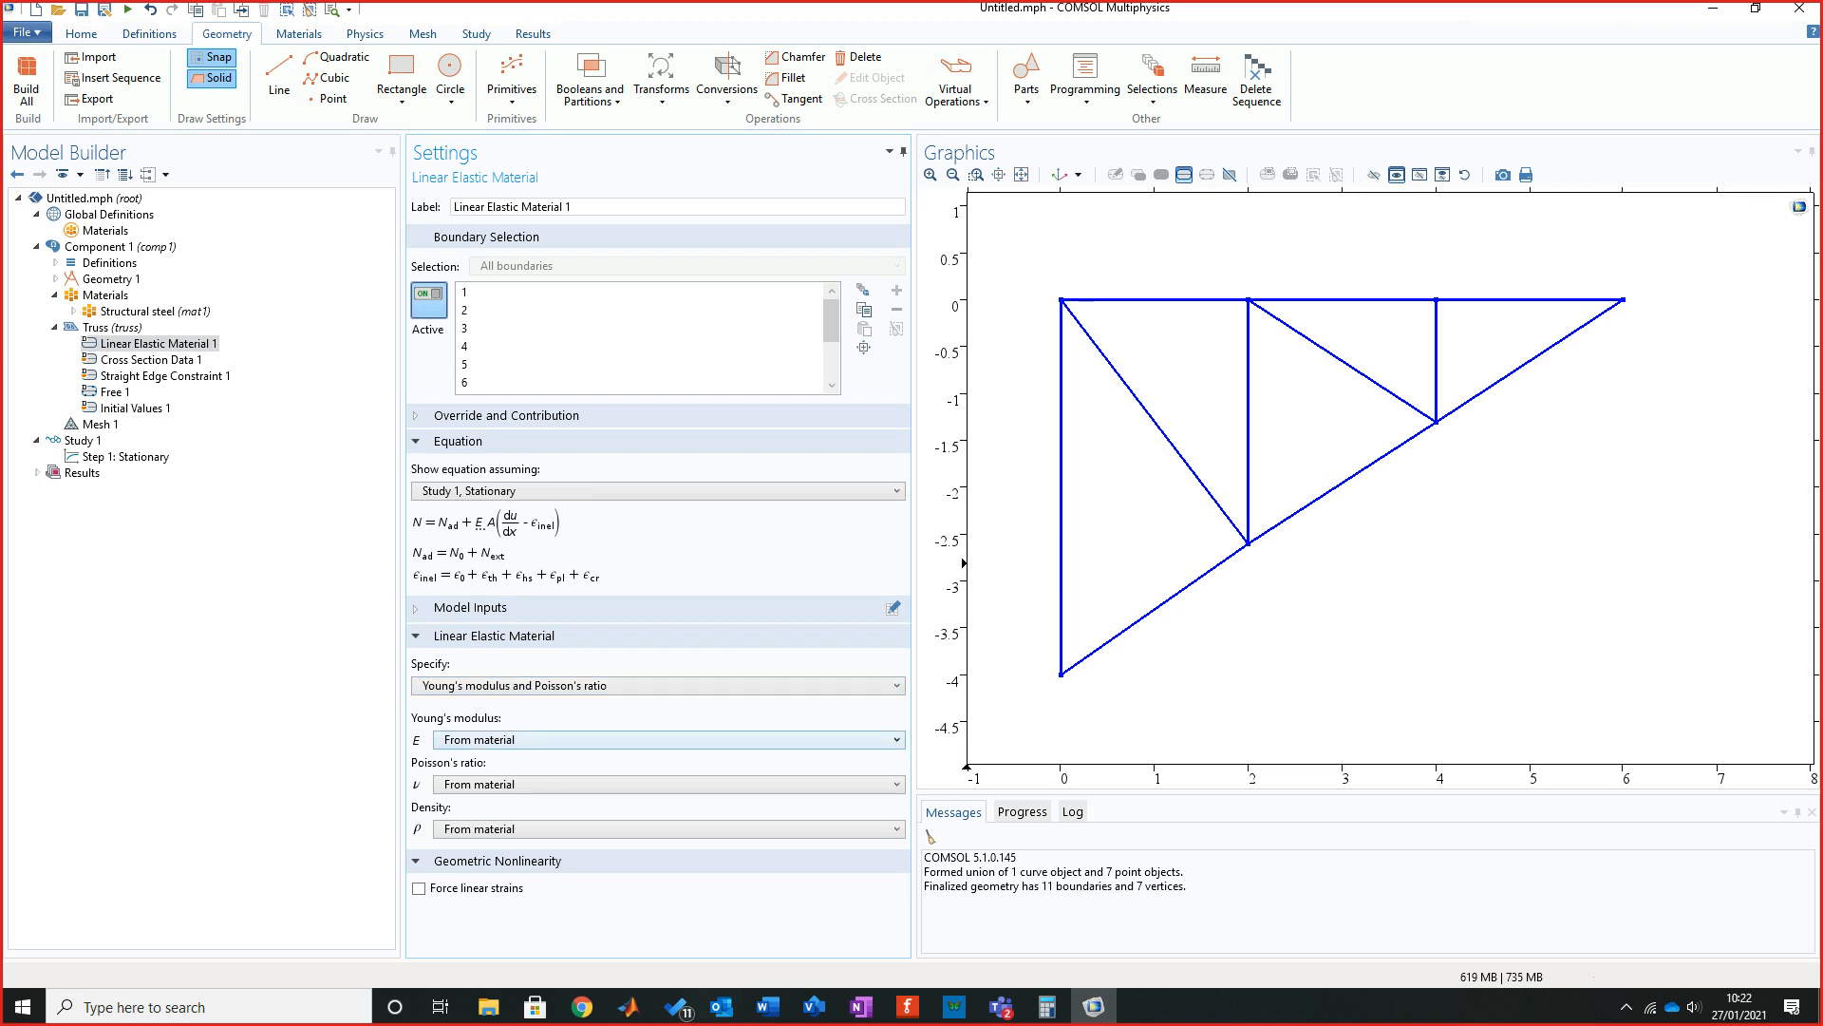
{"action": "left_click", "coordinate": [670, 740]}
{"action": "left_click", "coordinate": [669, 759]}
{"action": "left_click", "coordinate": [670, 829]}
{"action": "left_click", "coordinate": [670, 848]}
{"action": "left_click", "coordinate": [669, 740]}
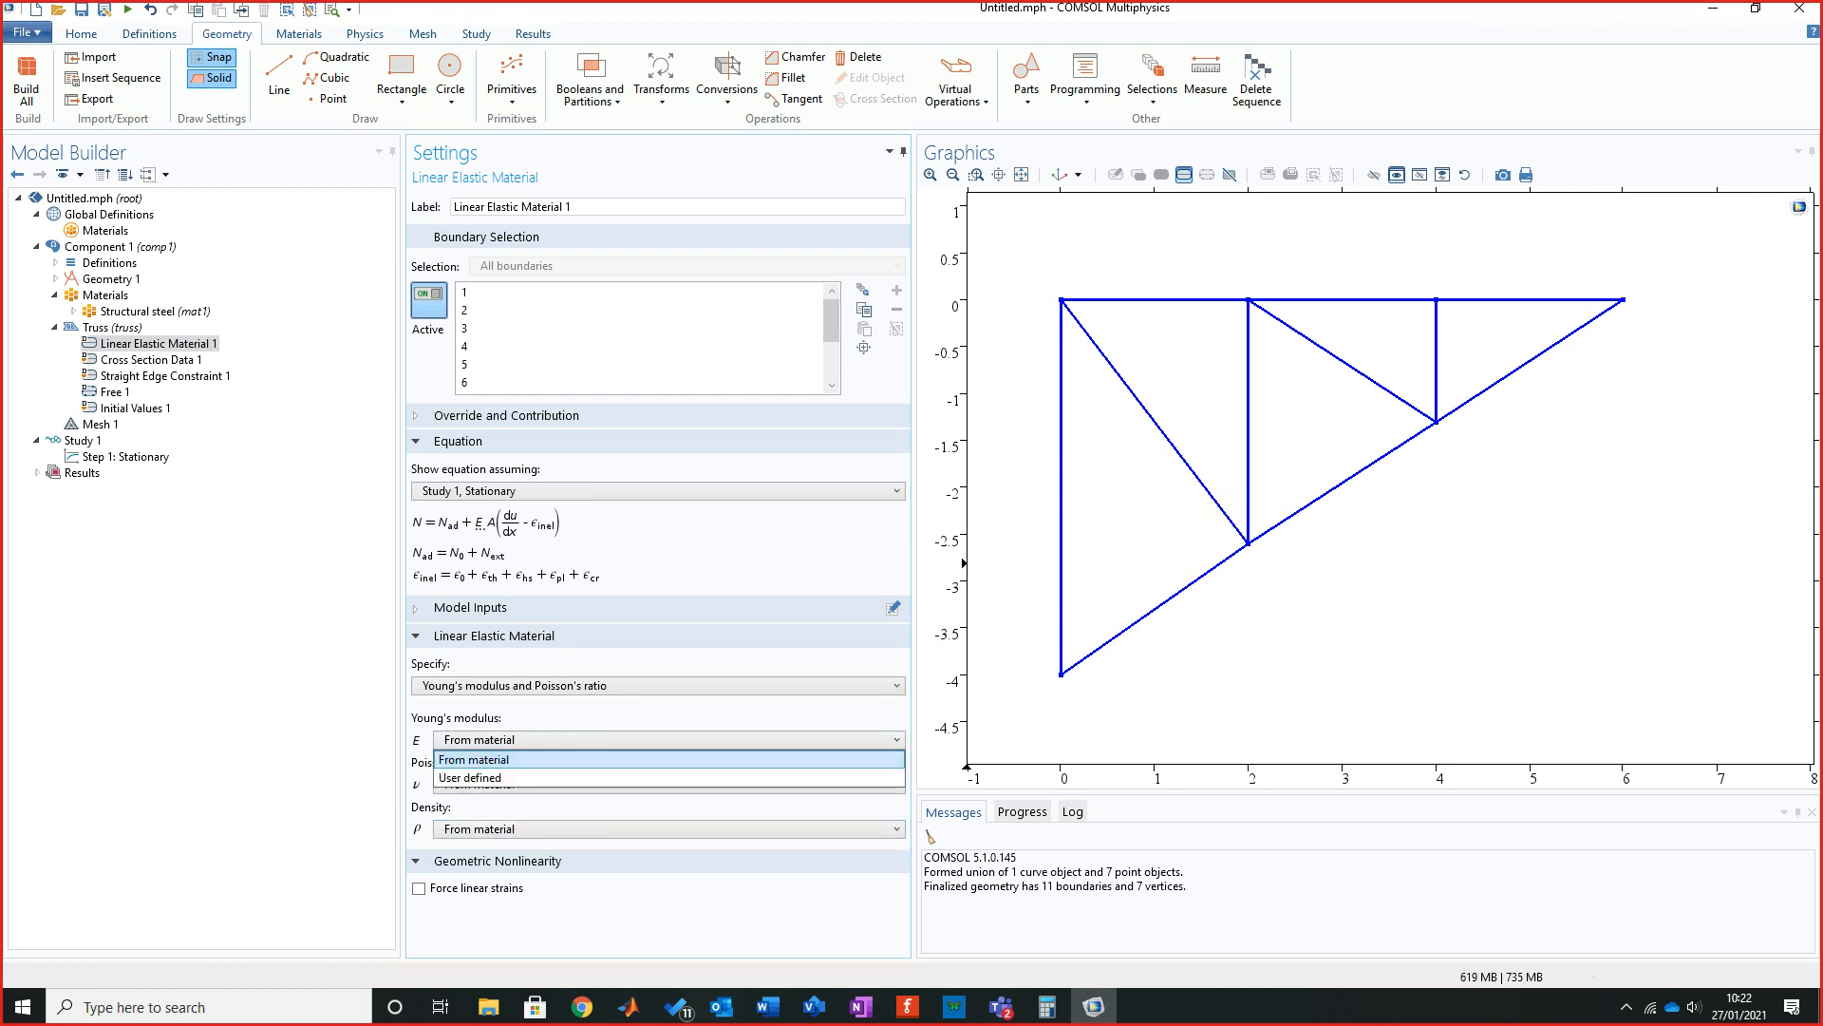
{"action": "left_click", "coordinate": [670, 777]}
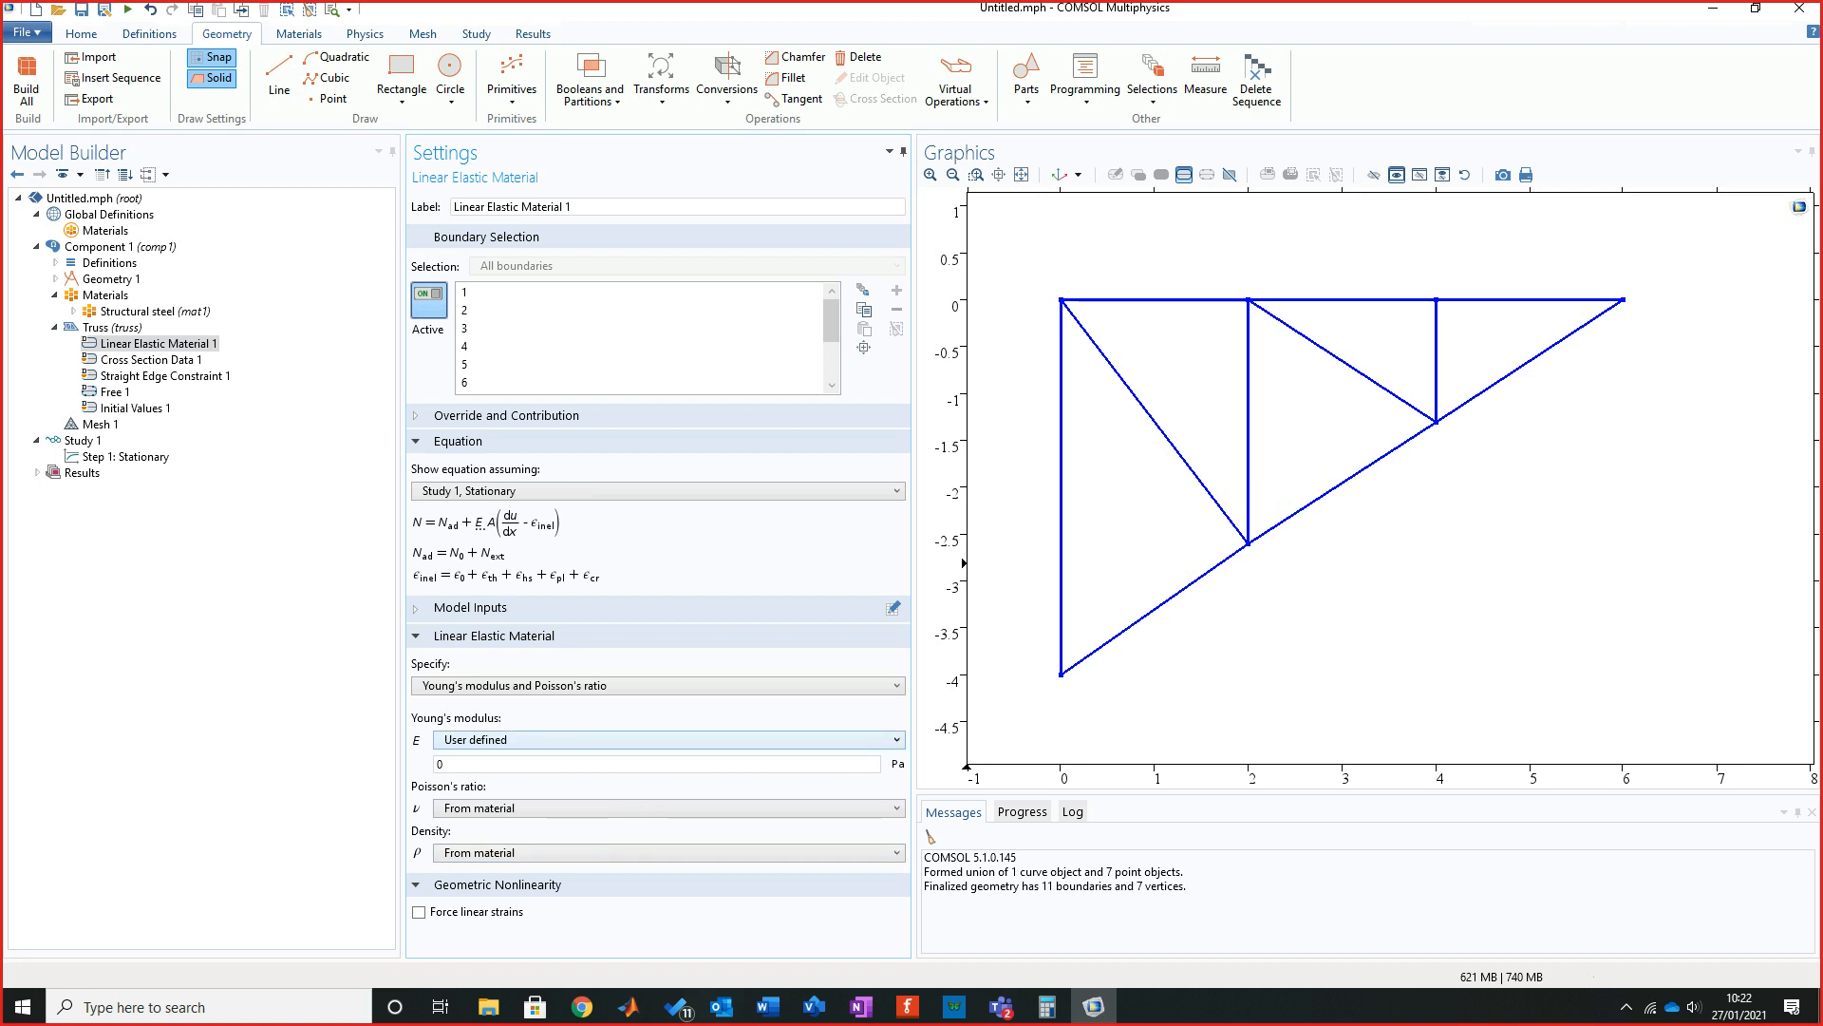
{"action": "left_click", "coordinate": [670, 740]}
{"action": "left_click", "coordinate": [669, 777]}
{"action": "left_click", "coordinate": [440, 764]}
{"action": "left_click", "coordinate": [670, 739]}
{"action": "left_click", "coordinate": [670, 757]}
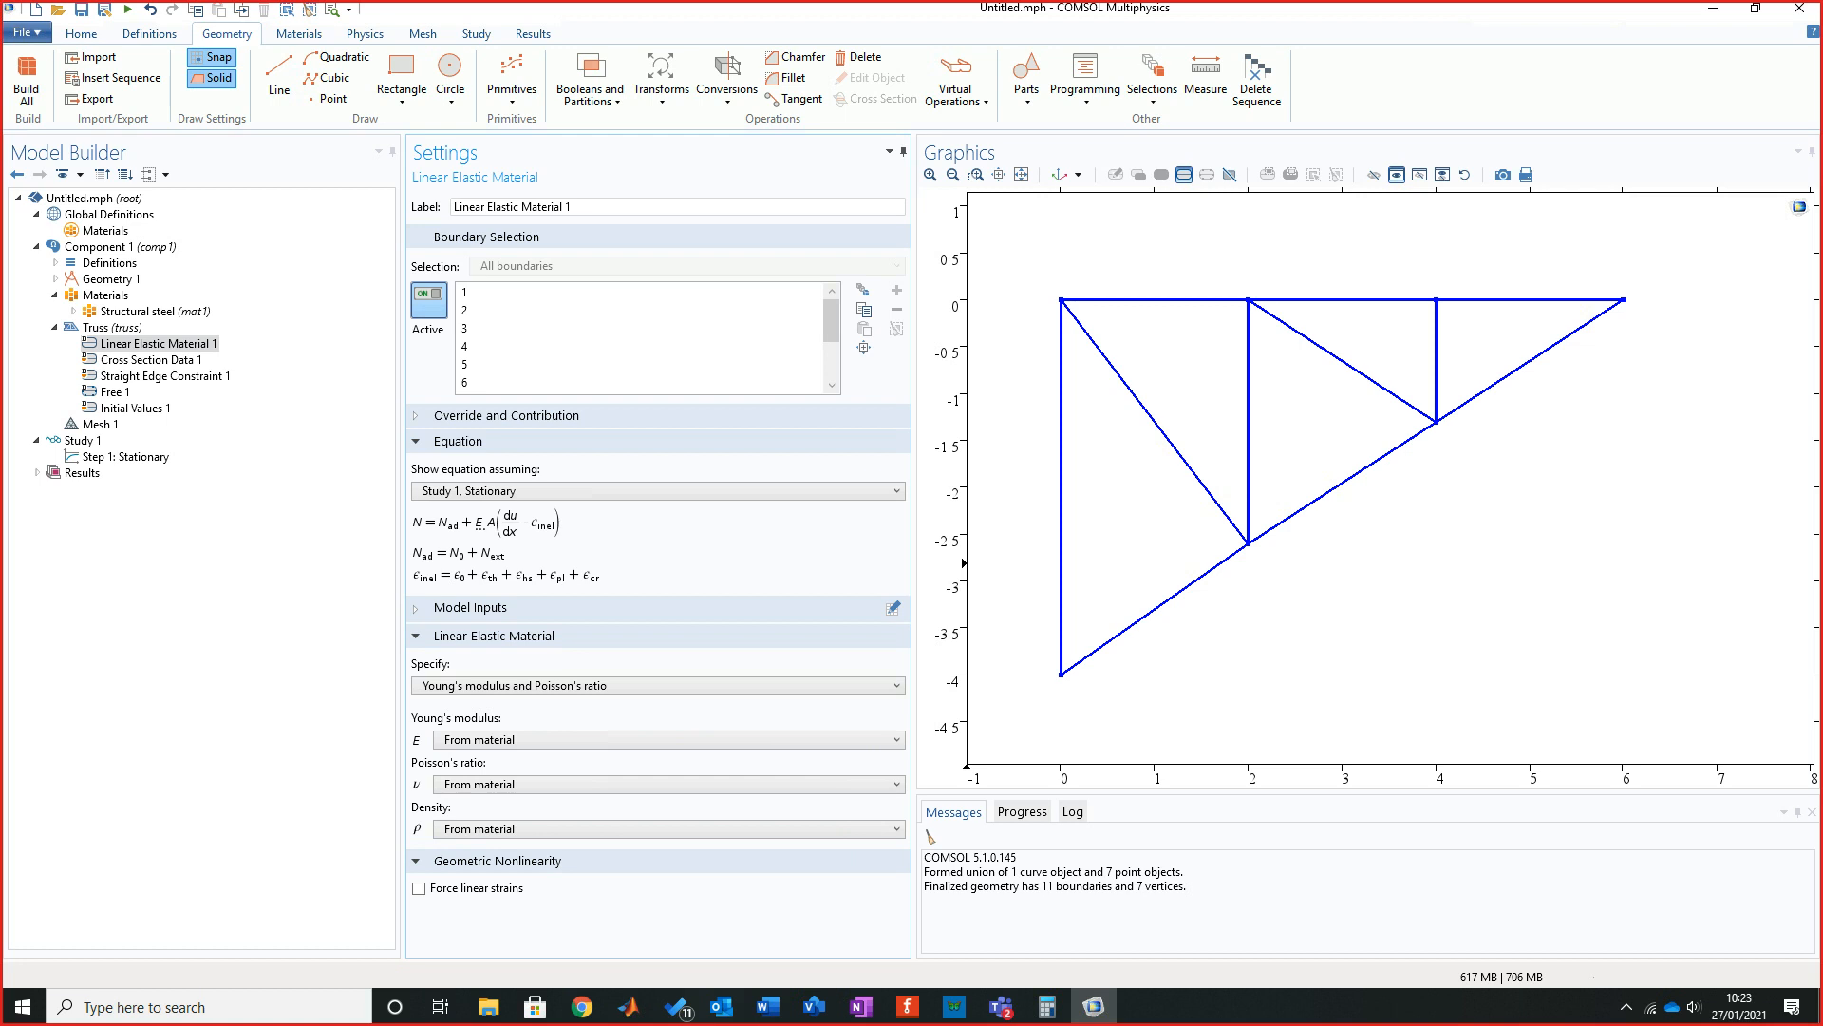
Expand the Structural steel material and examine its property values, then return to the Truss interface settings.
{"action": "left_click", "coordinate": [73, 312]}
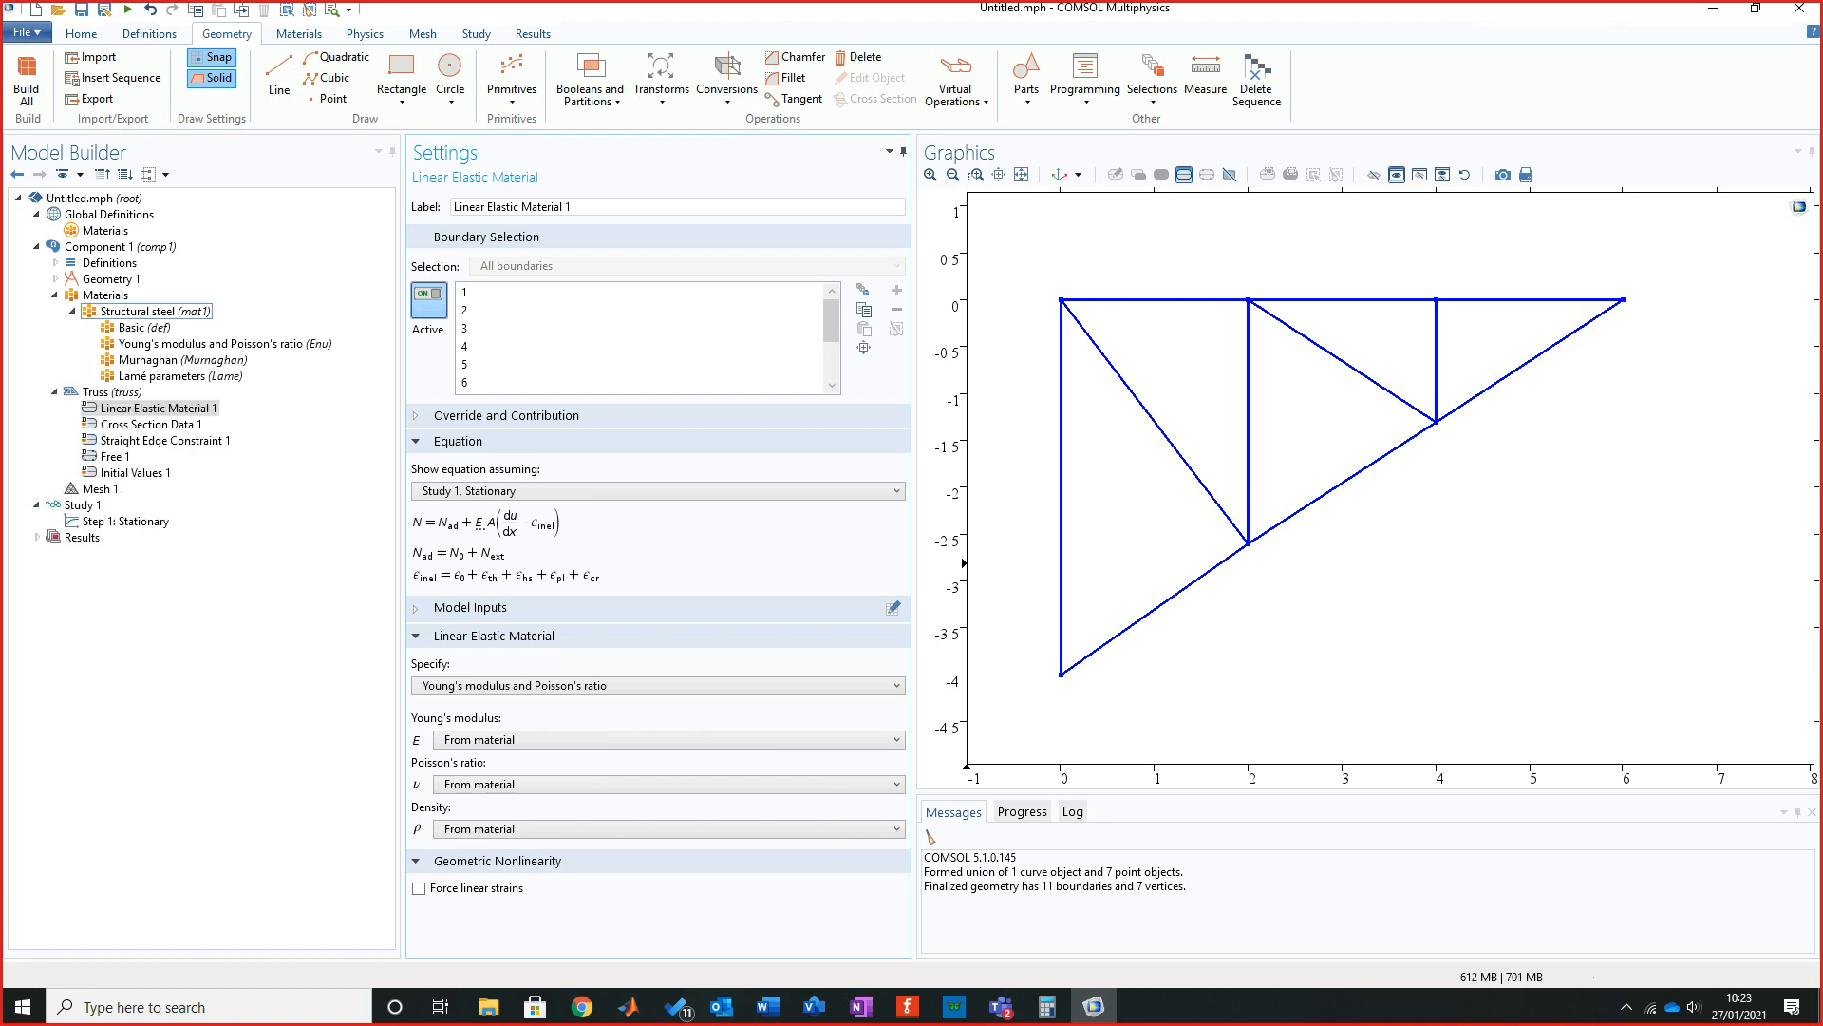
{"action": "left_click", "coordinate": [154, 312]}
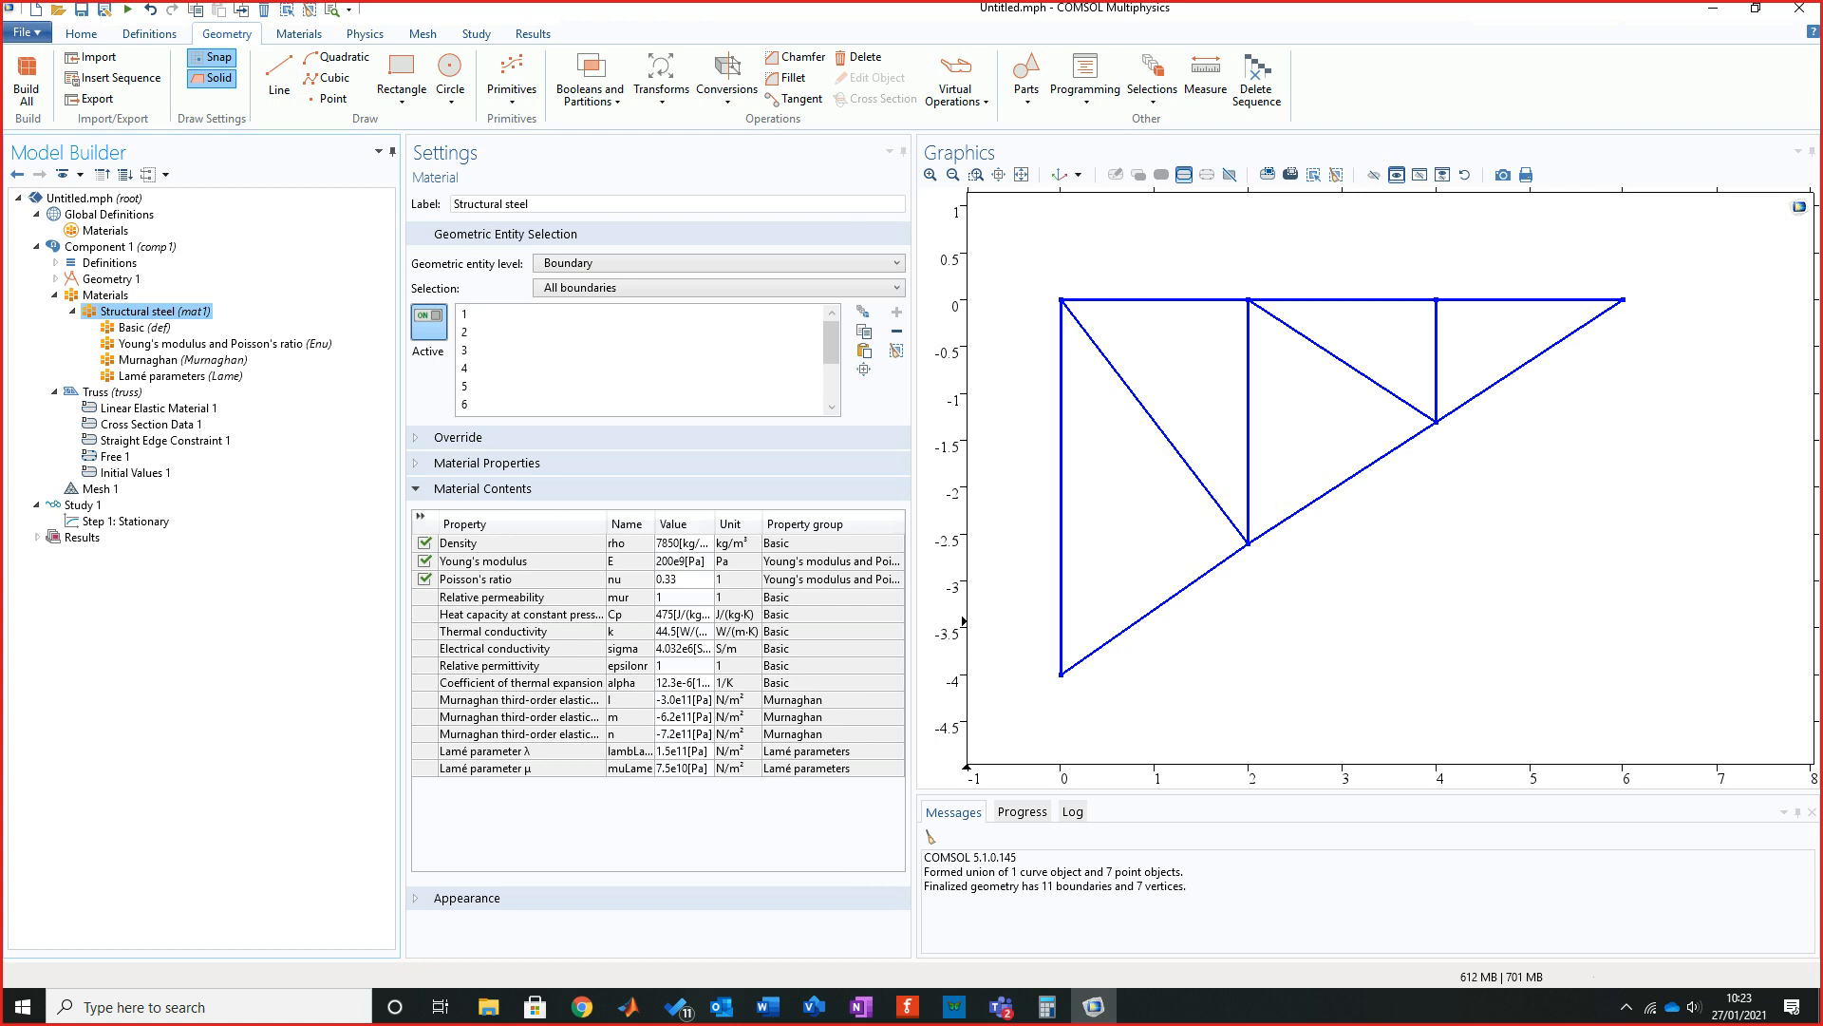
{"action": "left_click", "coordinate": [111, 392]}
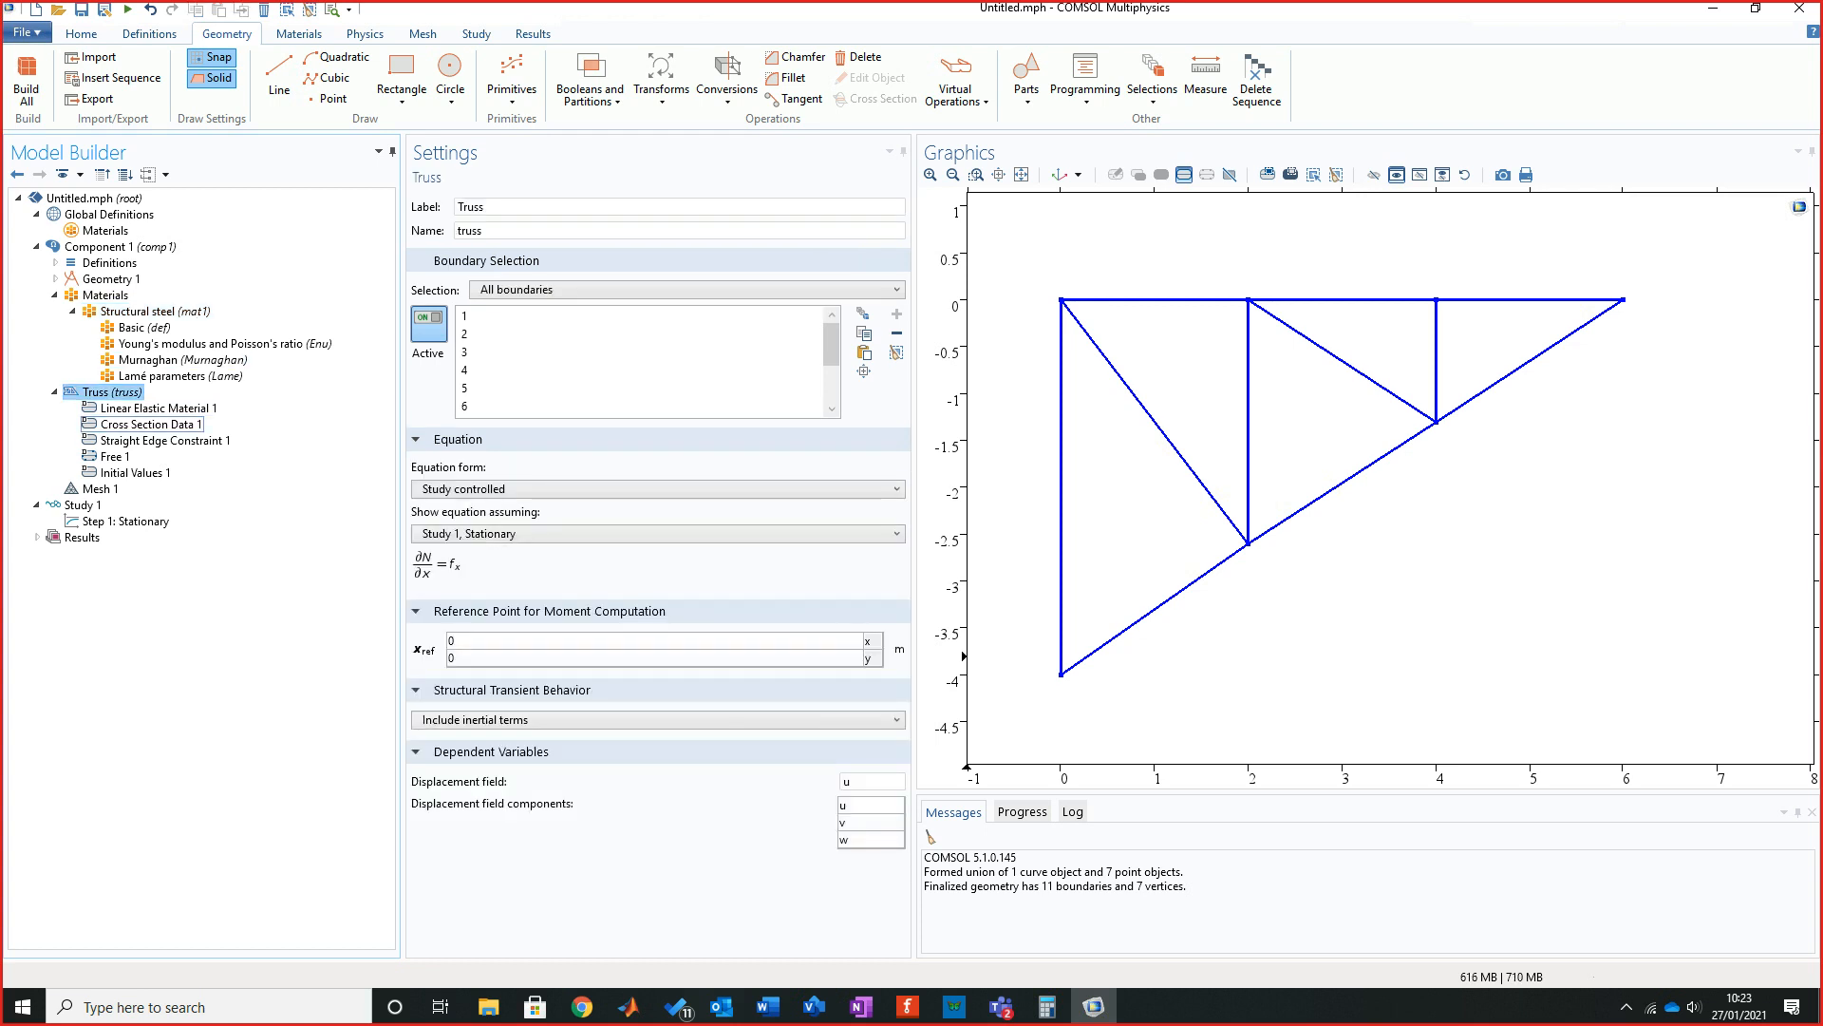
Examine the area setting of Cross Section Data 1 and the override and contribution details of Straight Edge Constraint 1.
{"action": "left_click", "coordinate": [147, 424]}
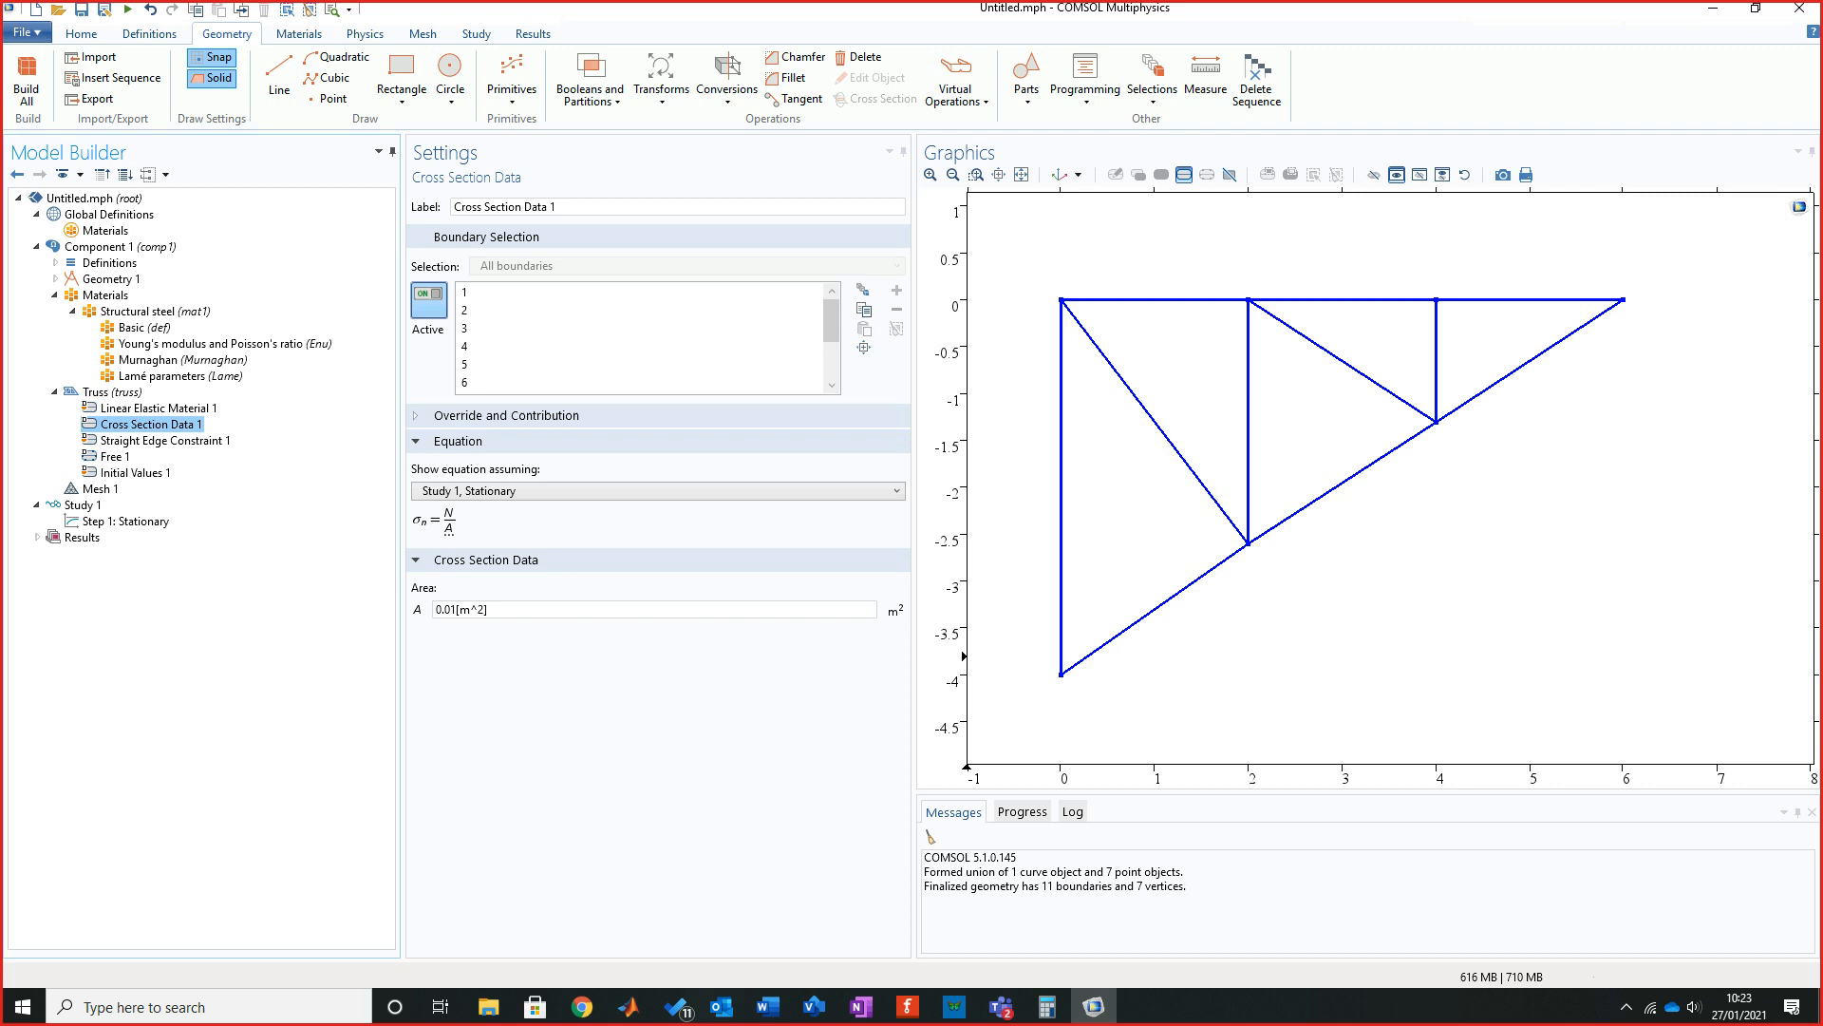
{"action": "left_click", "coordinate": [490, 609]}
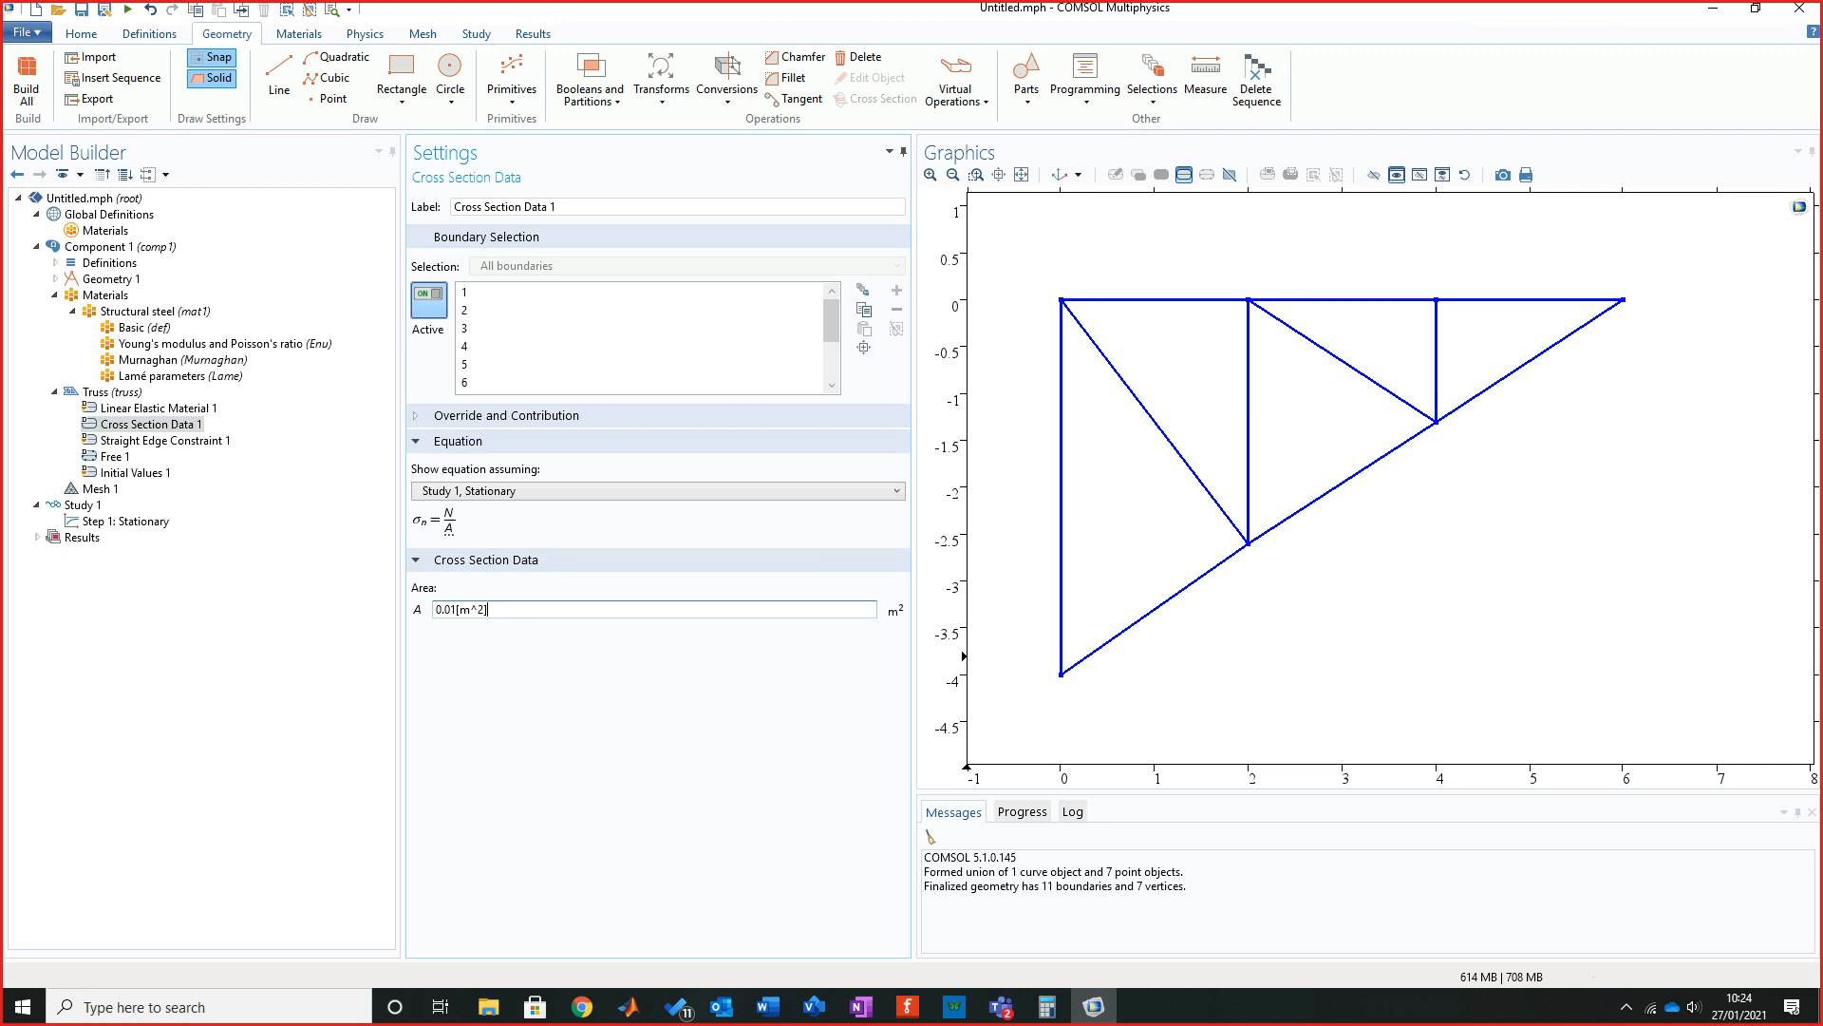
{"action": "left_click", "coordinate": [162, 440]}
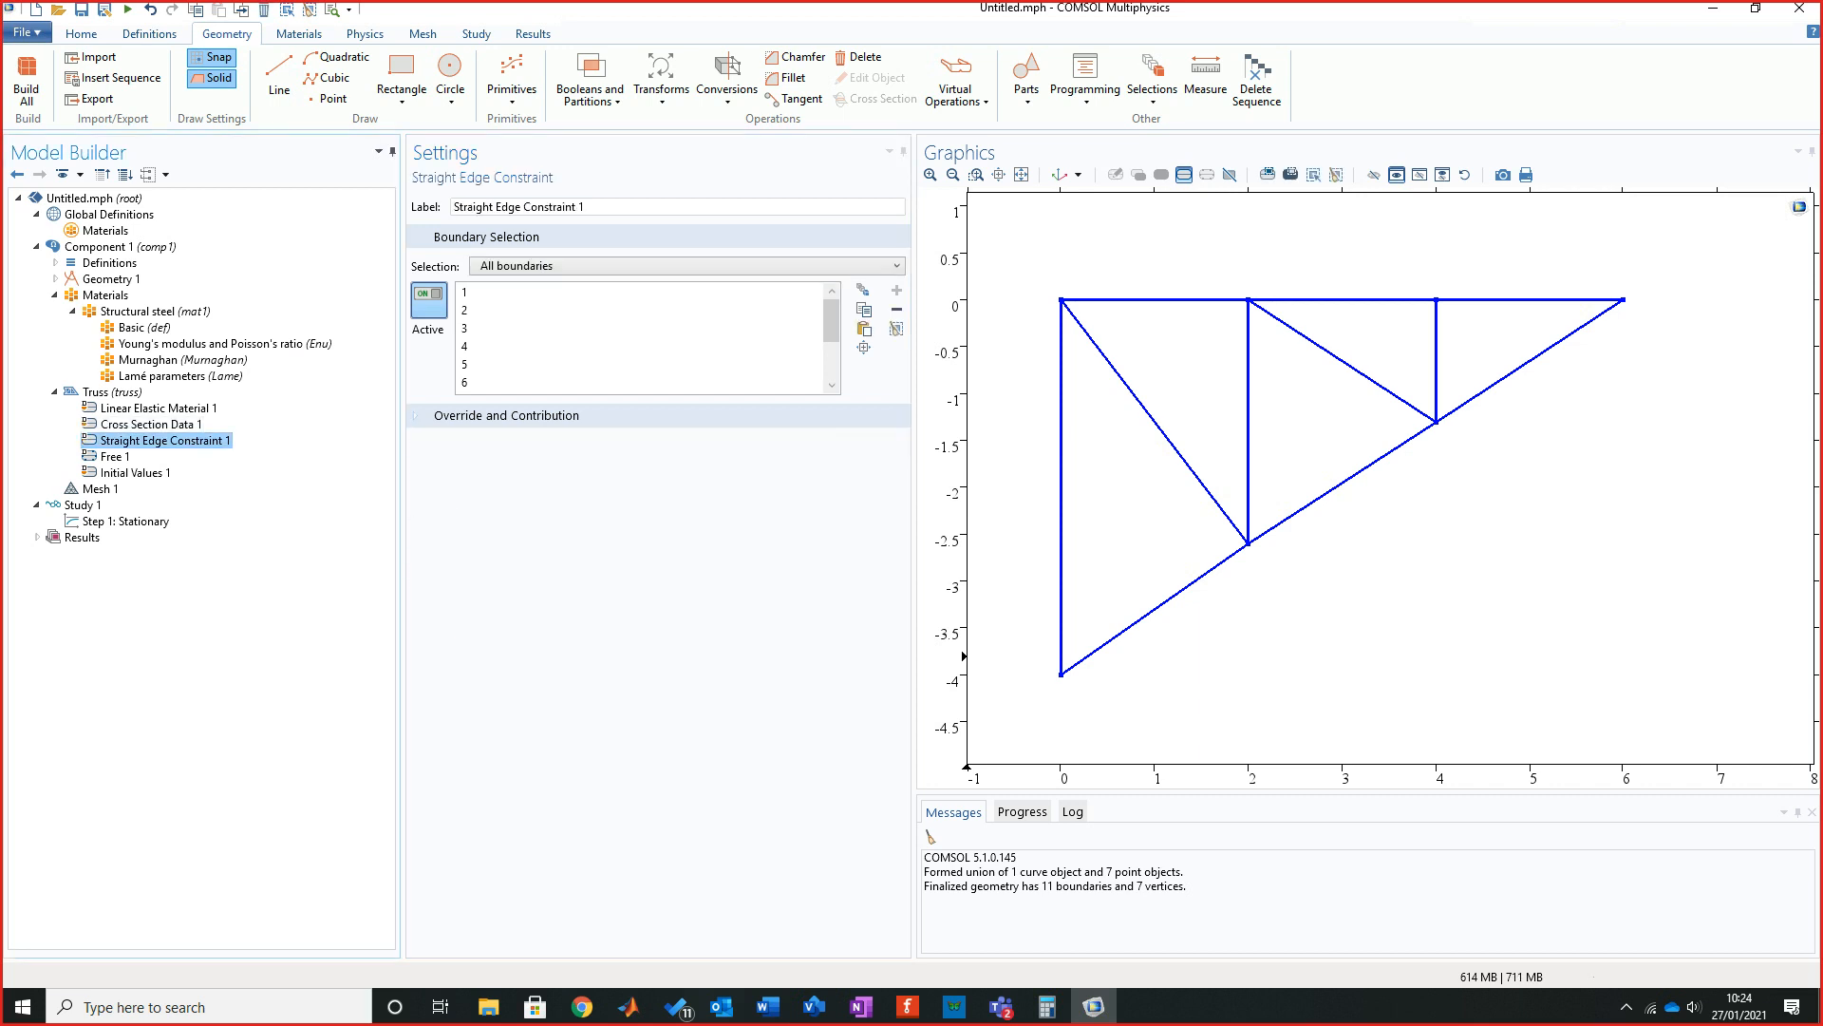
{"action": "left_click", "coordinate": [416, 415]}
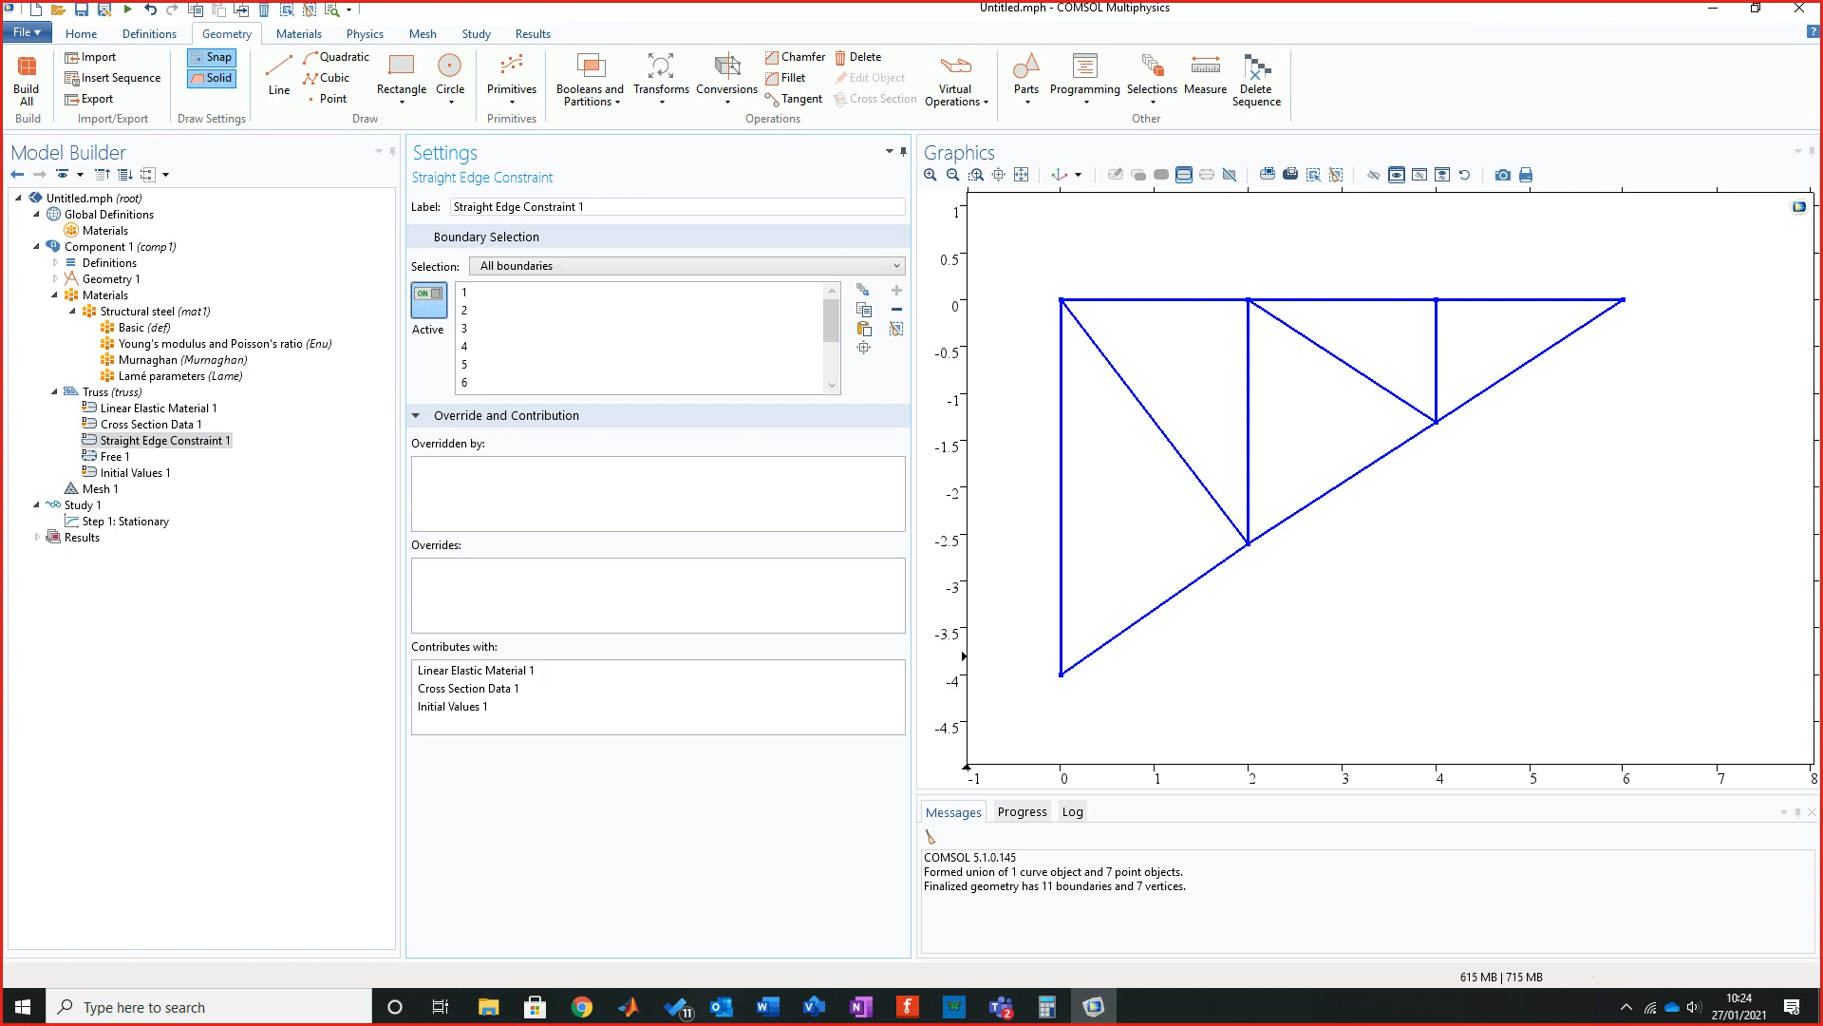
Examine which features Straight Edge Constraint 1 contributes with, going through Linear Elastic Material 1, Cross Section Data 1 and Initial Values 1.
{"action": "left_click", "coordinate": [476, 670]}
{"action": "left_click", "coordinate": [468, 689]}
{"action": "left_click", "coordinate": [453, 707]}
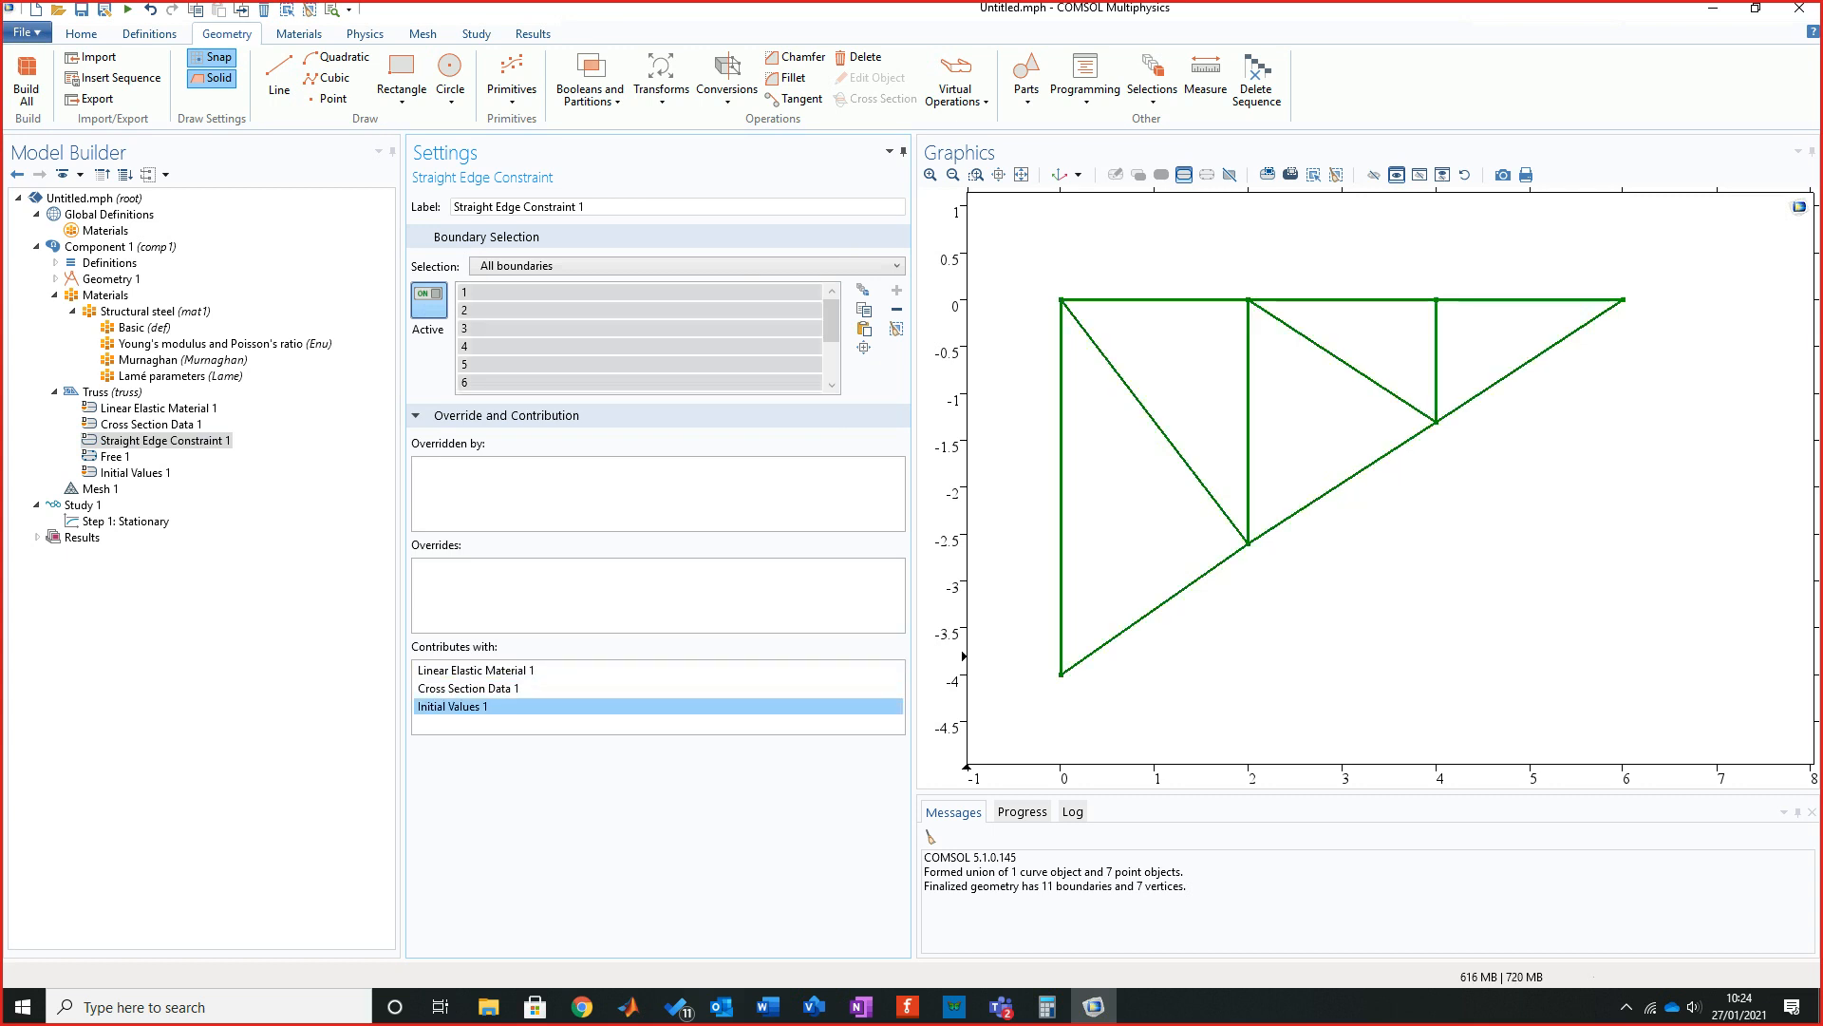
{"action": "left_click", "coordinate": [468, 688]}
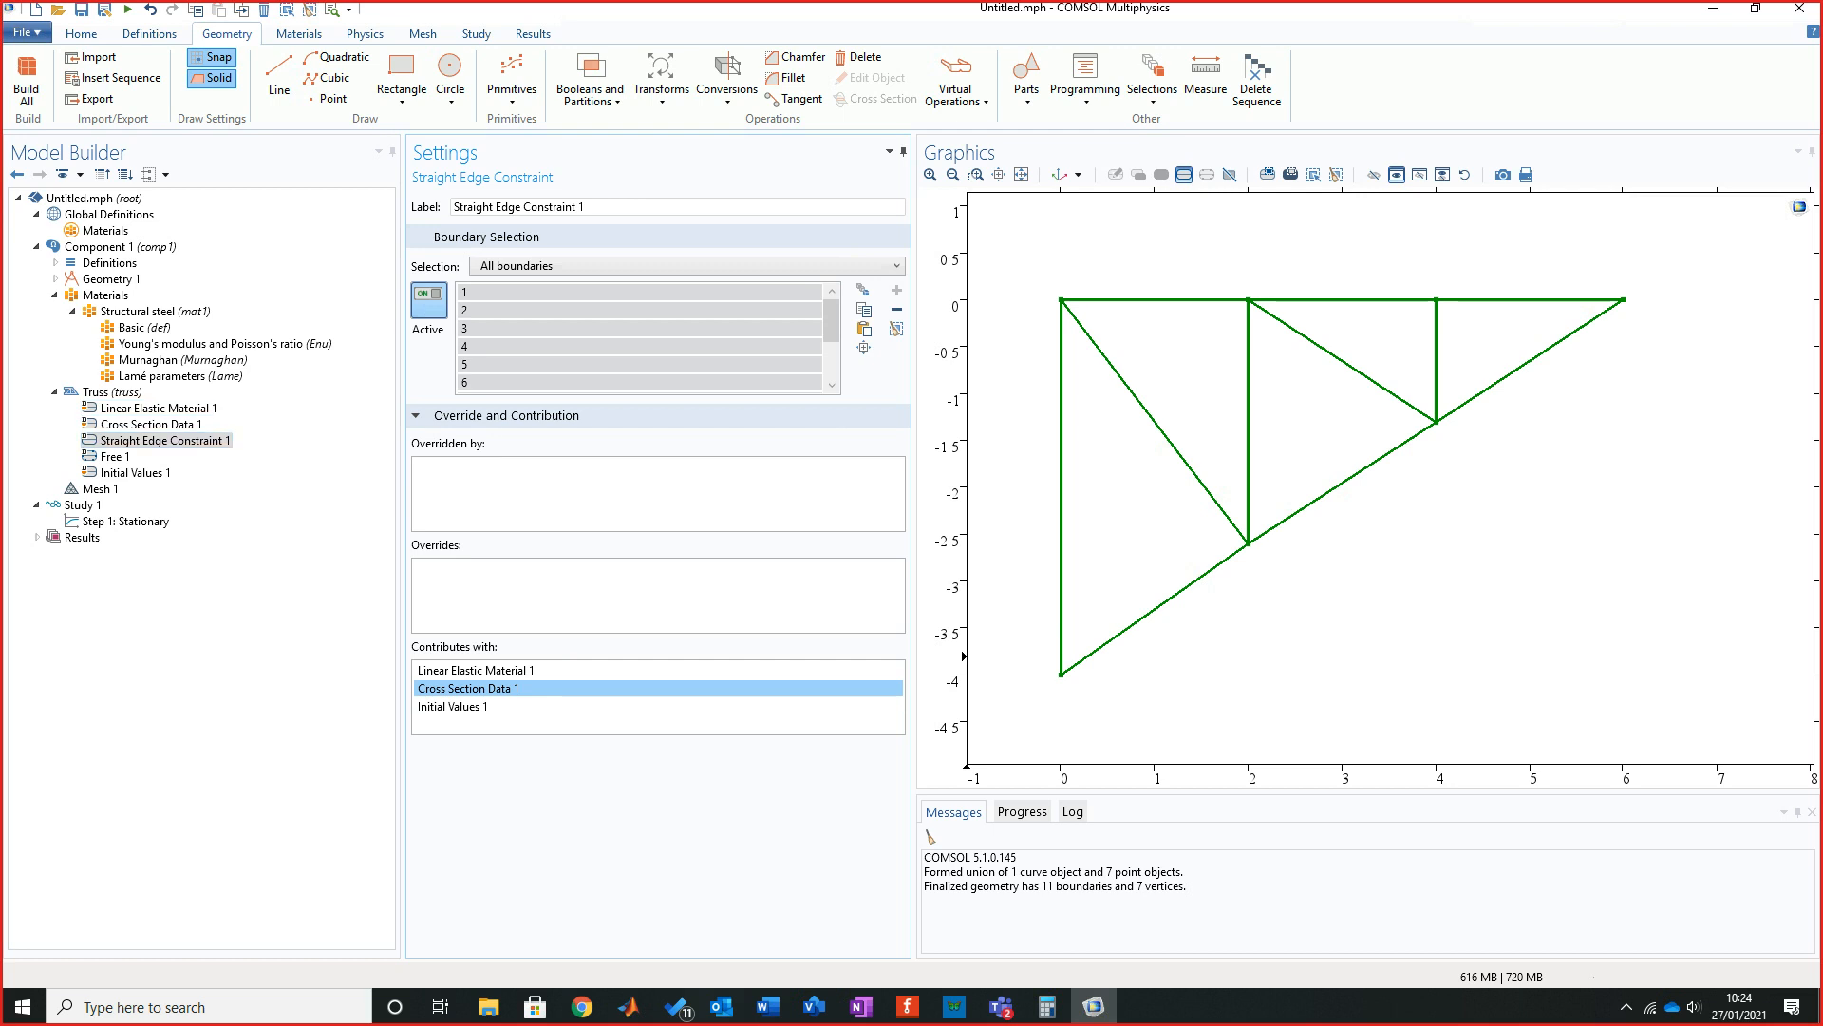
{"action": "left_click", "coordinate": [474, 707]}
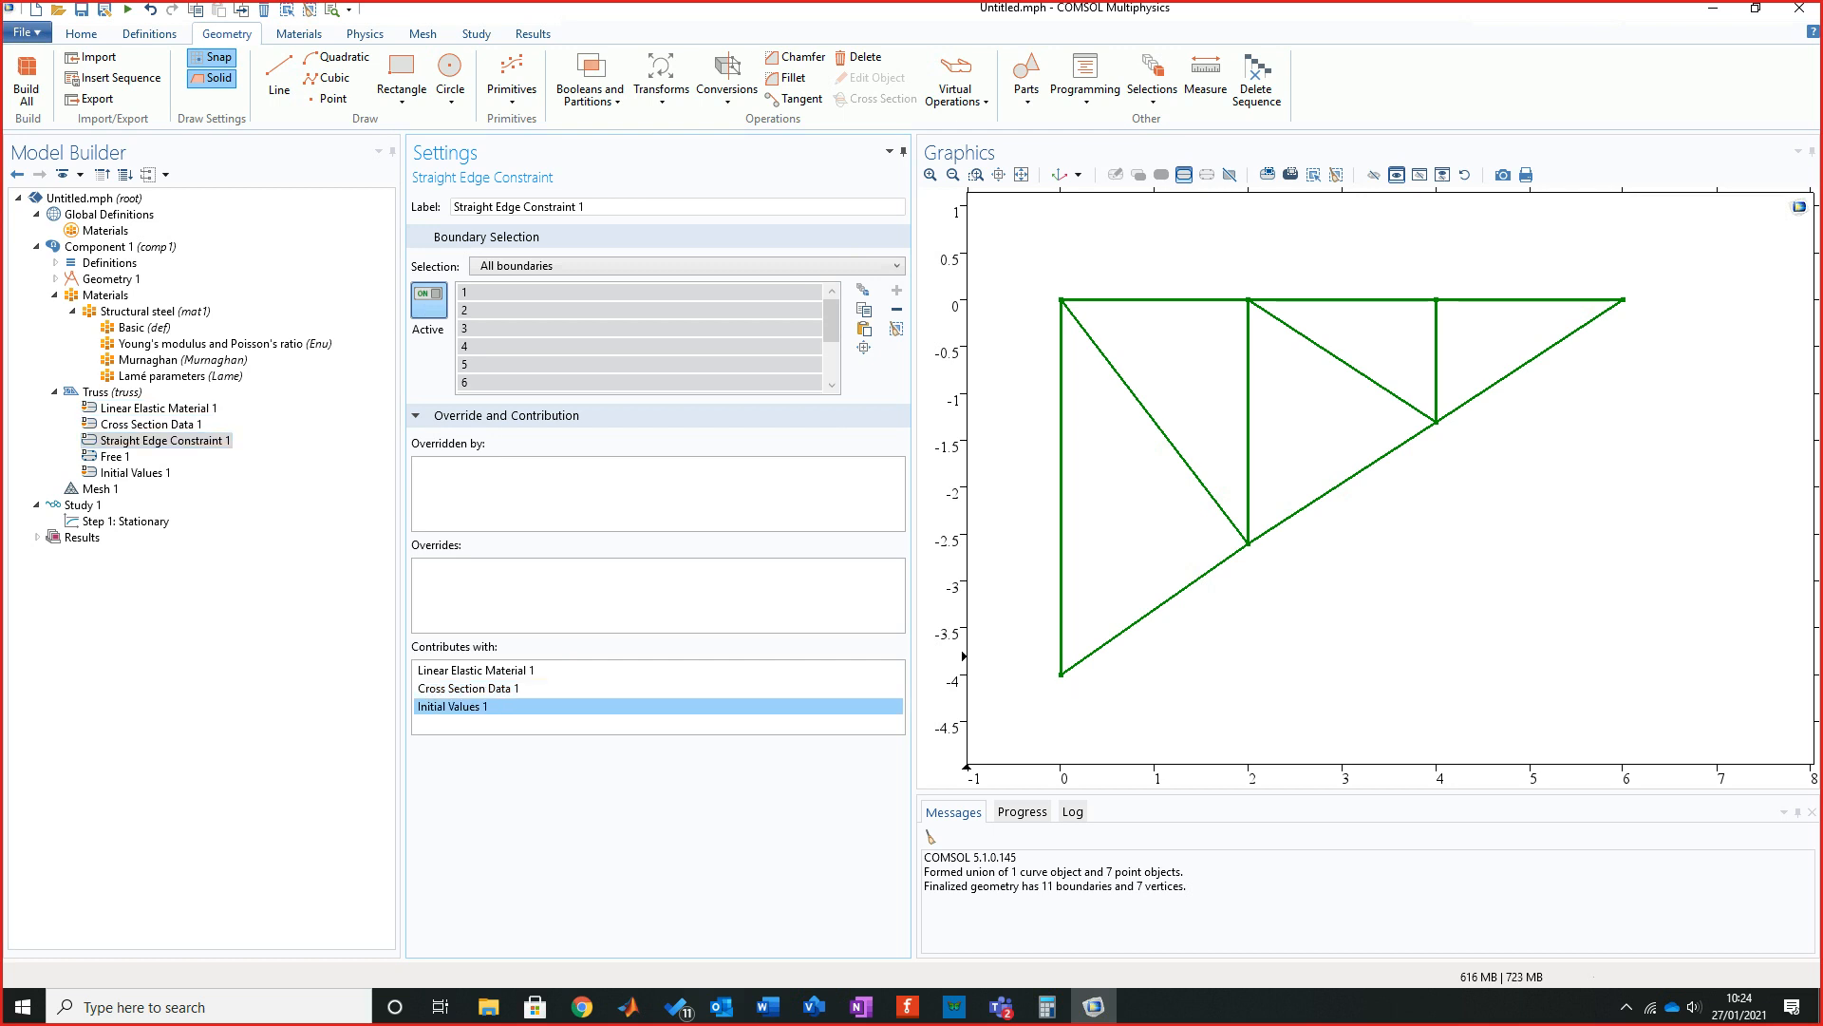
{"action": "left_click", "coordinate": [468, 689]}
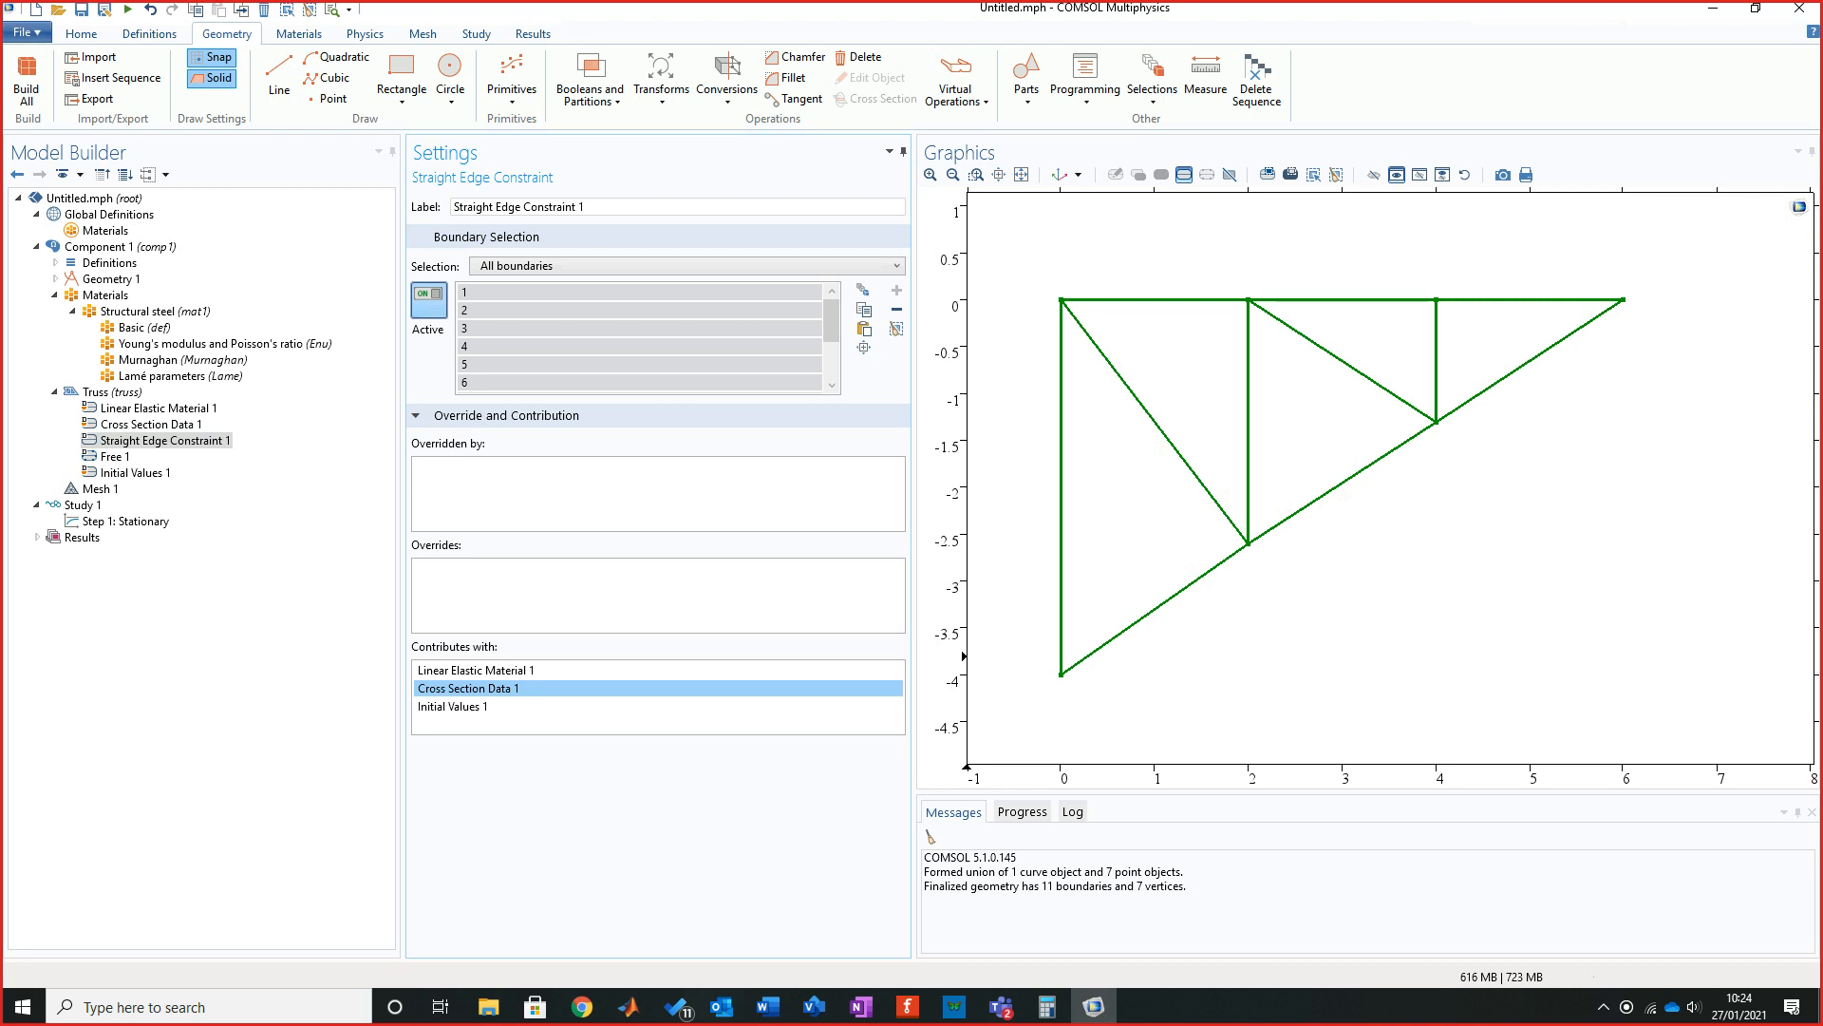
Review the settings of Cross Section Data 1, Free 1 and Initial Values 1 in the Truss interface.
{"action": "left_click", "coordinate": [159, 409]}
{"action": "left_click", "coordinate": [151, 424]}
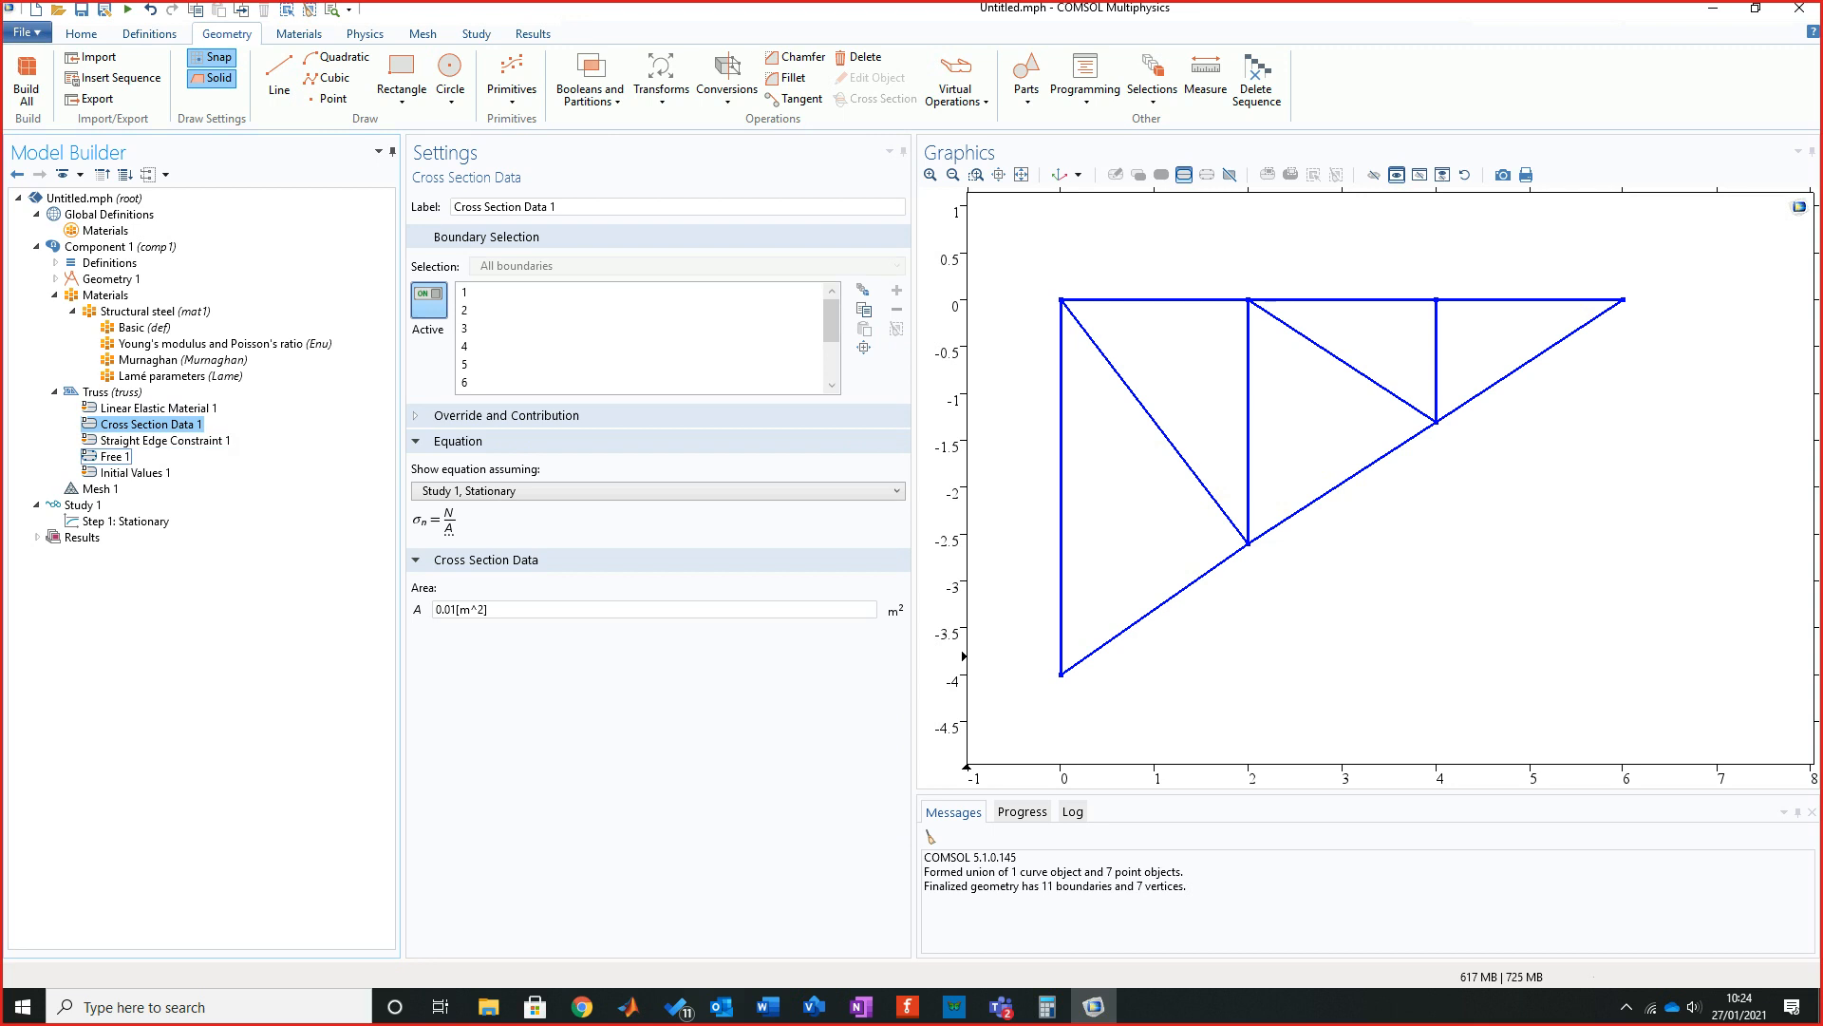
{"action": "left_click", "coordinate": [115, 456]}
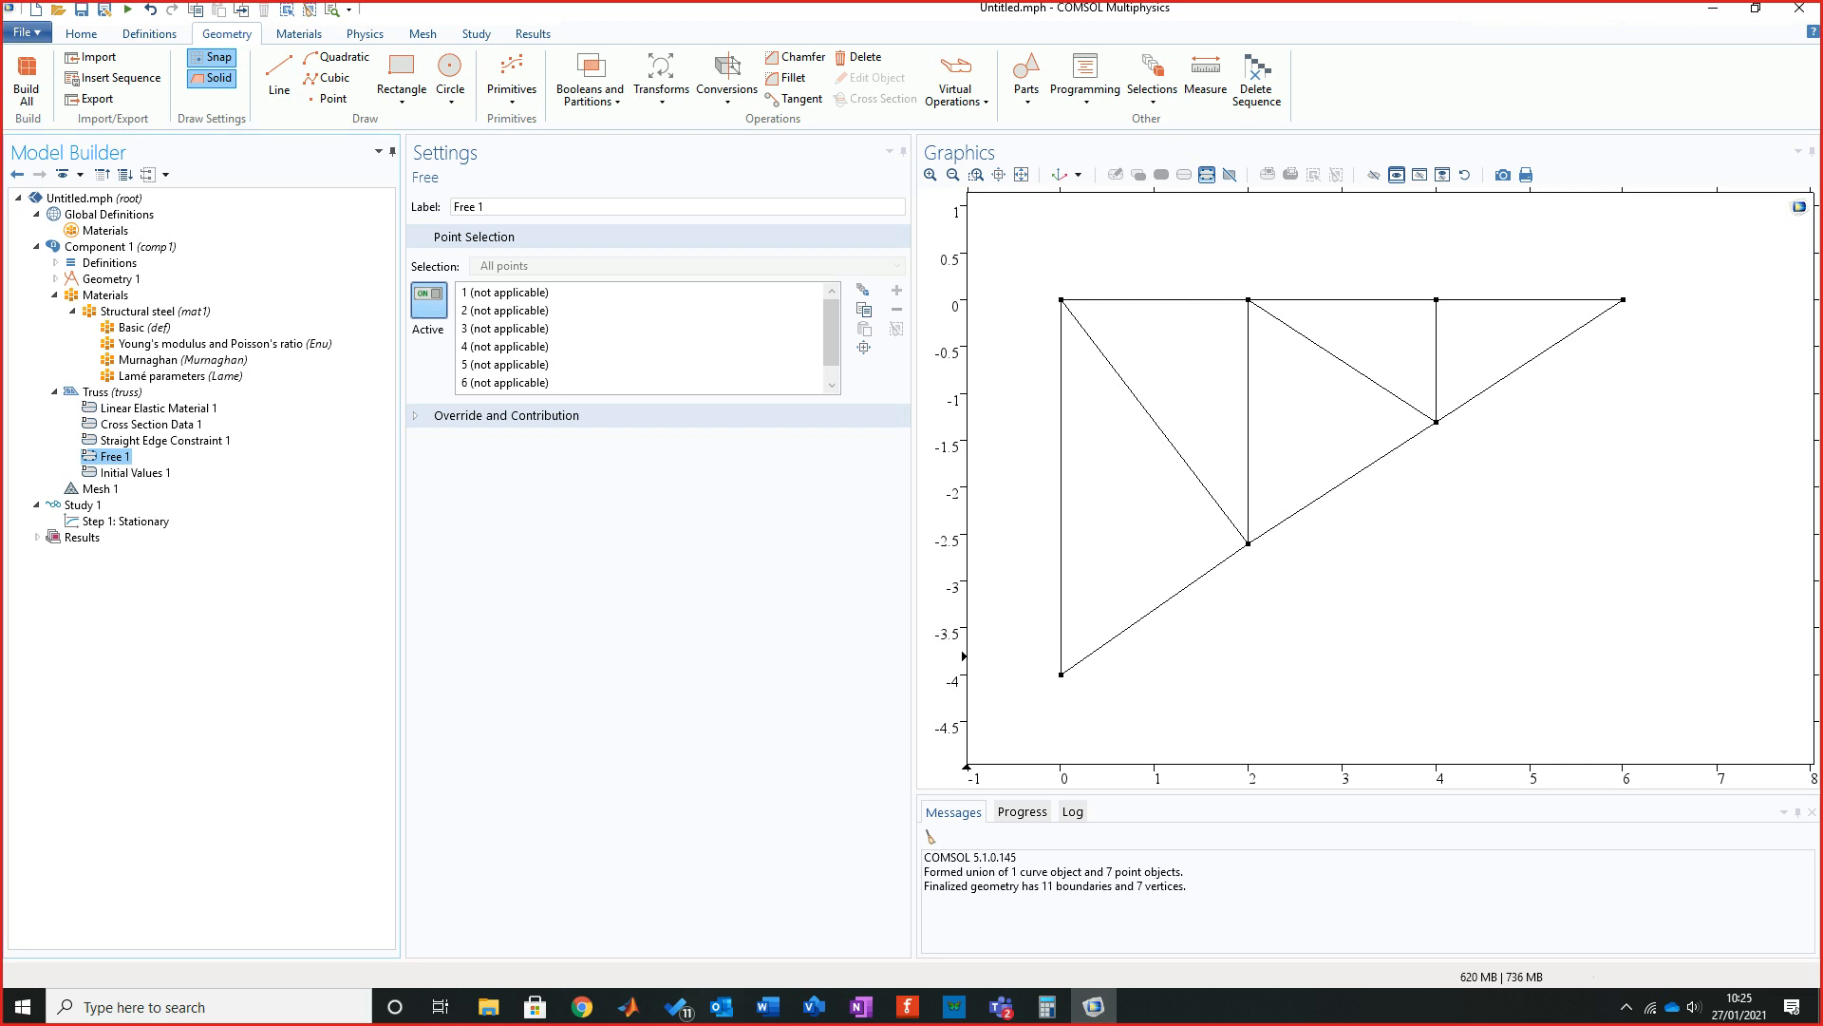
{"action": "left_click", "coordinate": [135, 473]}
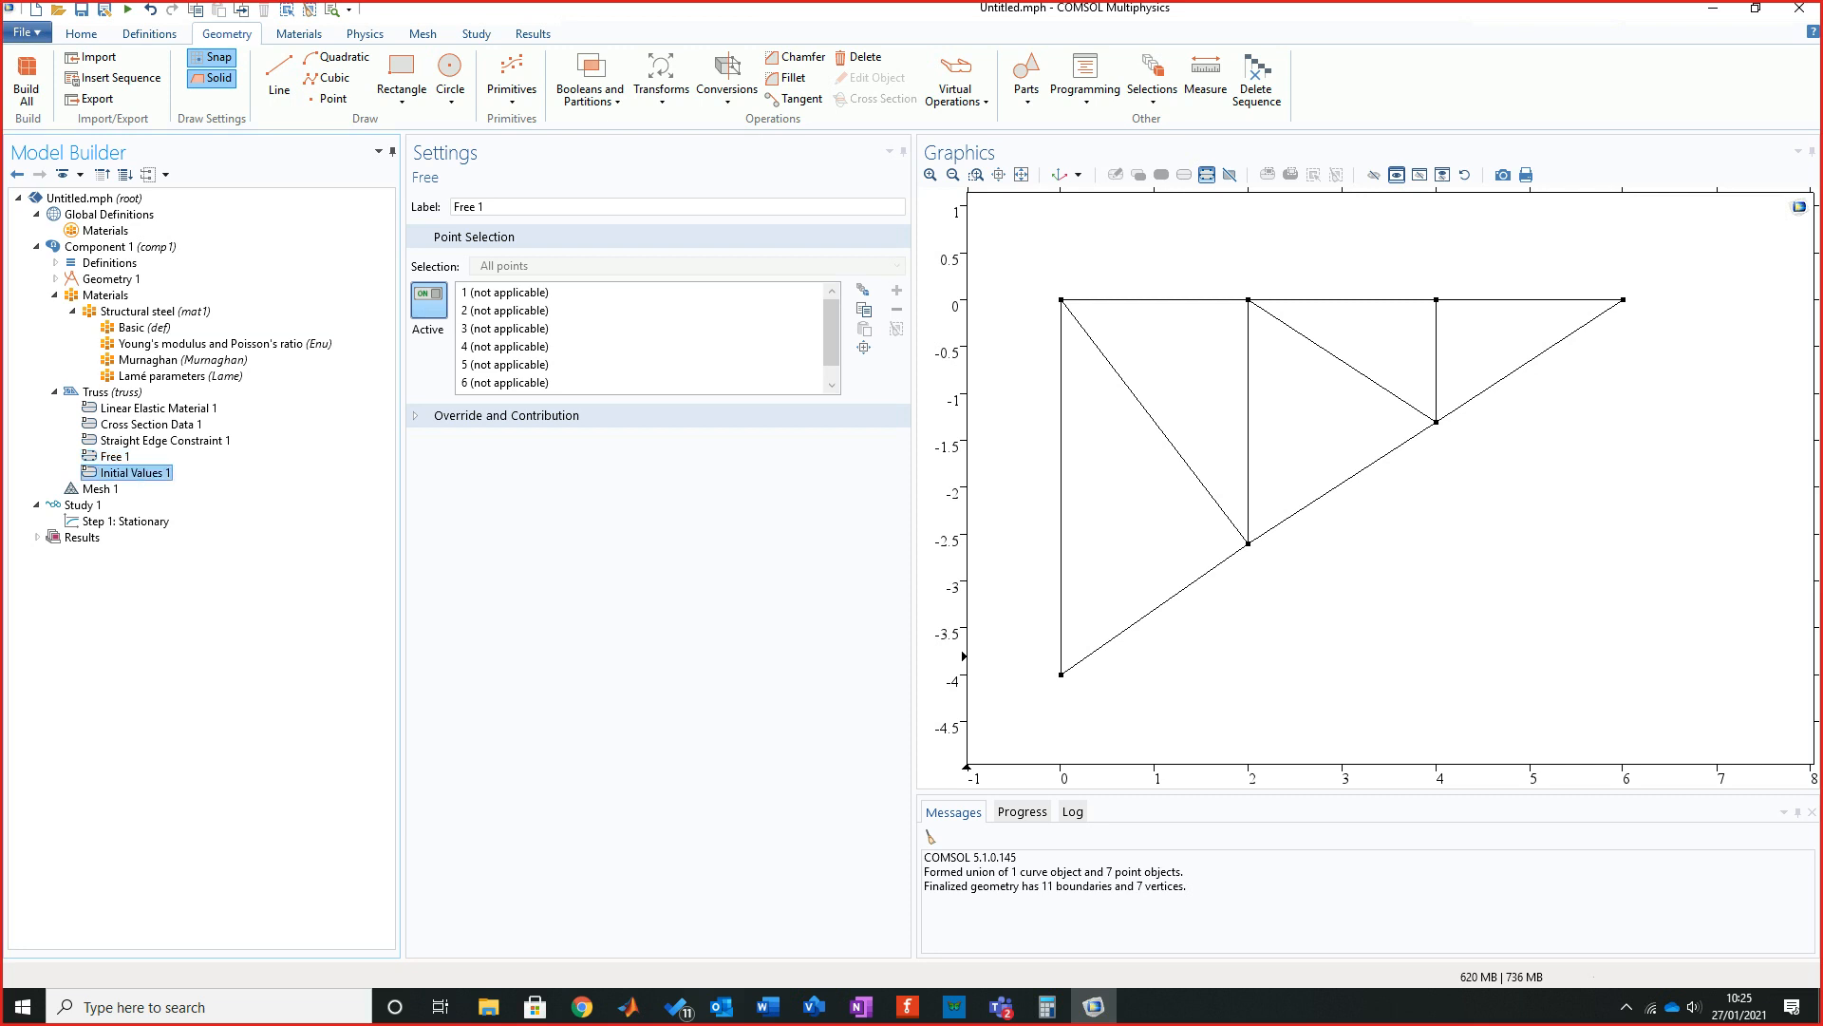
{"action": "left_click", "coordinate": [608, 731]}
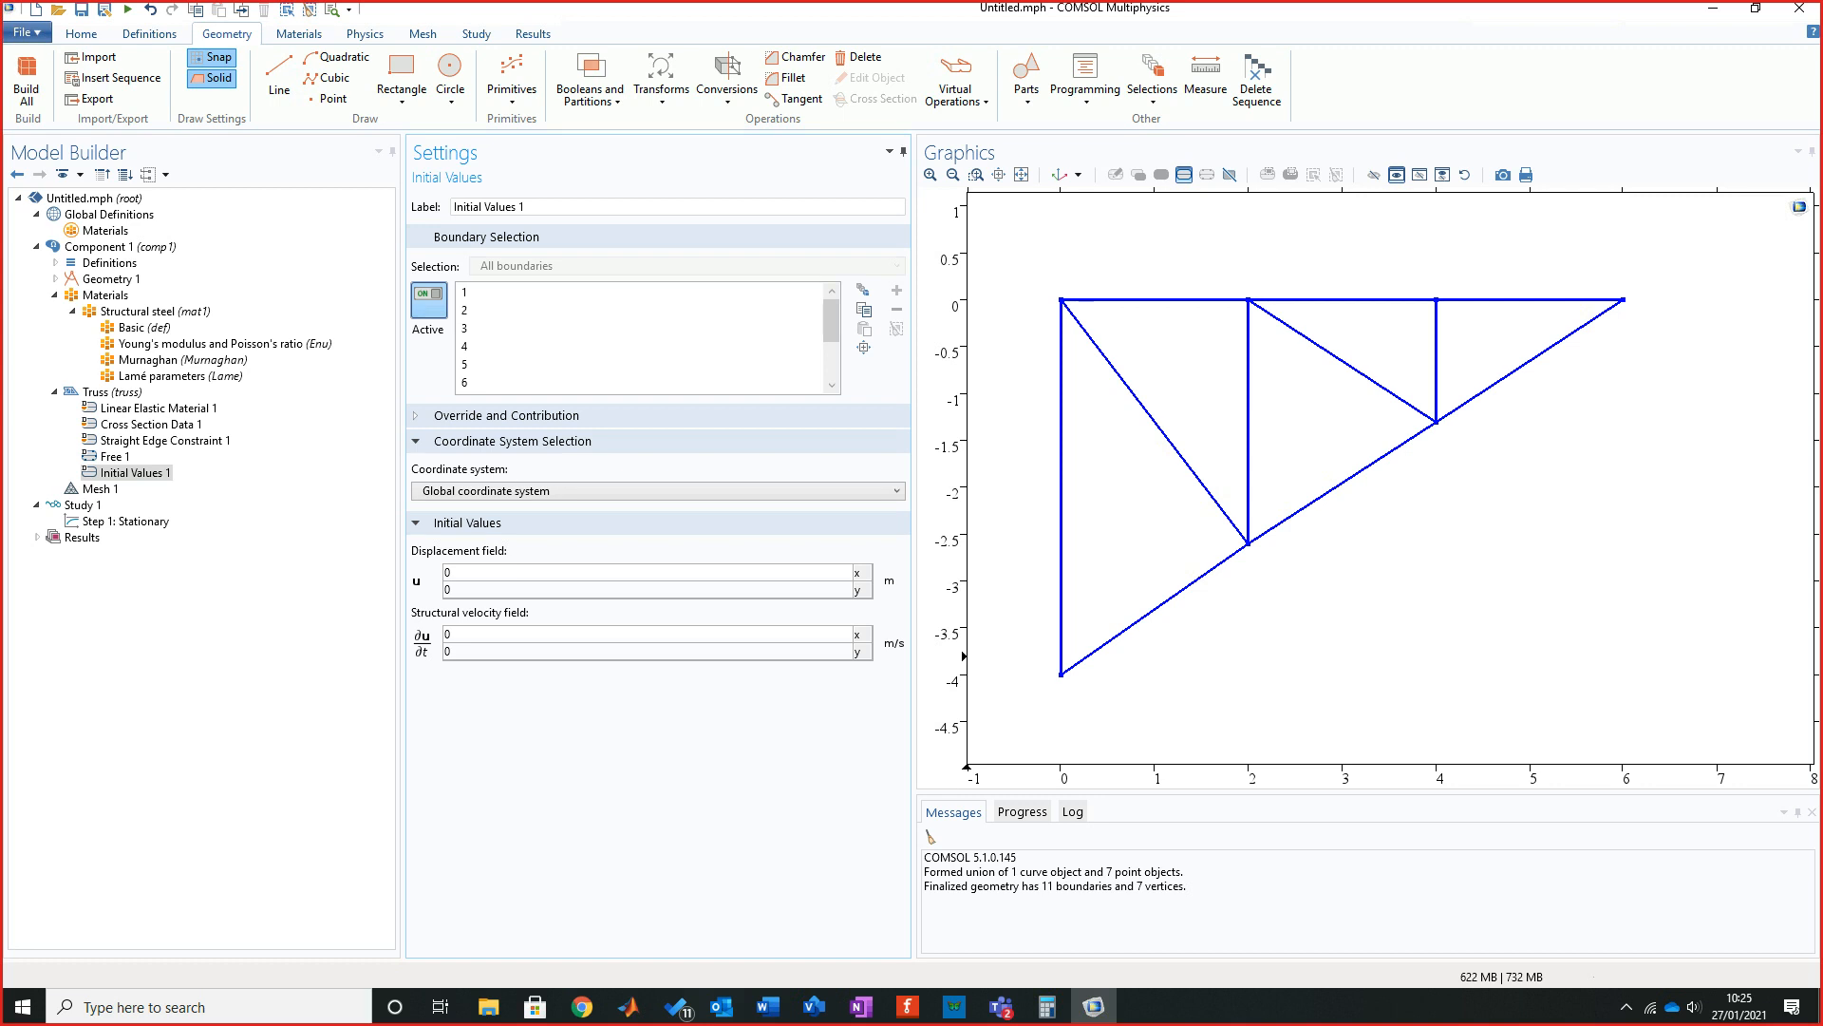
{"action": "left_click", "coordinate": [136, 472]}
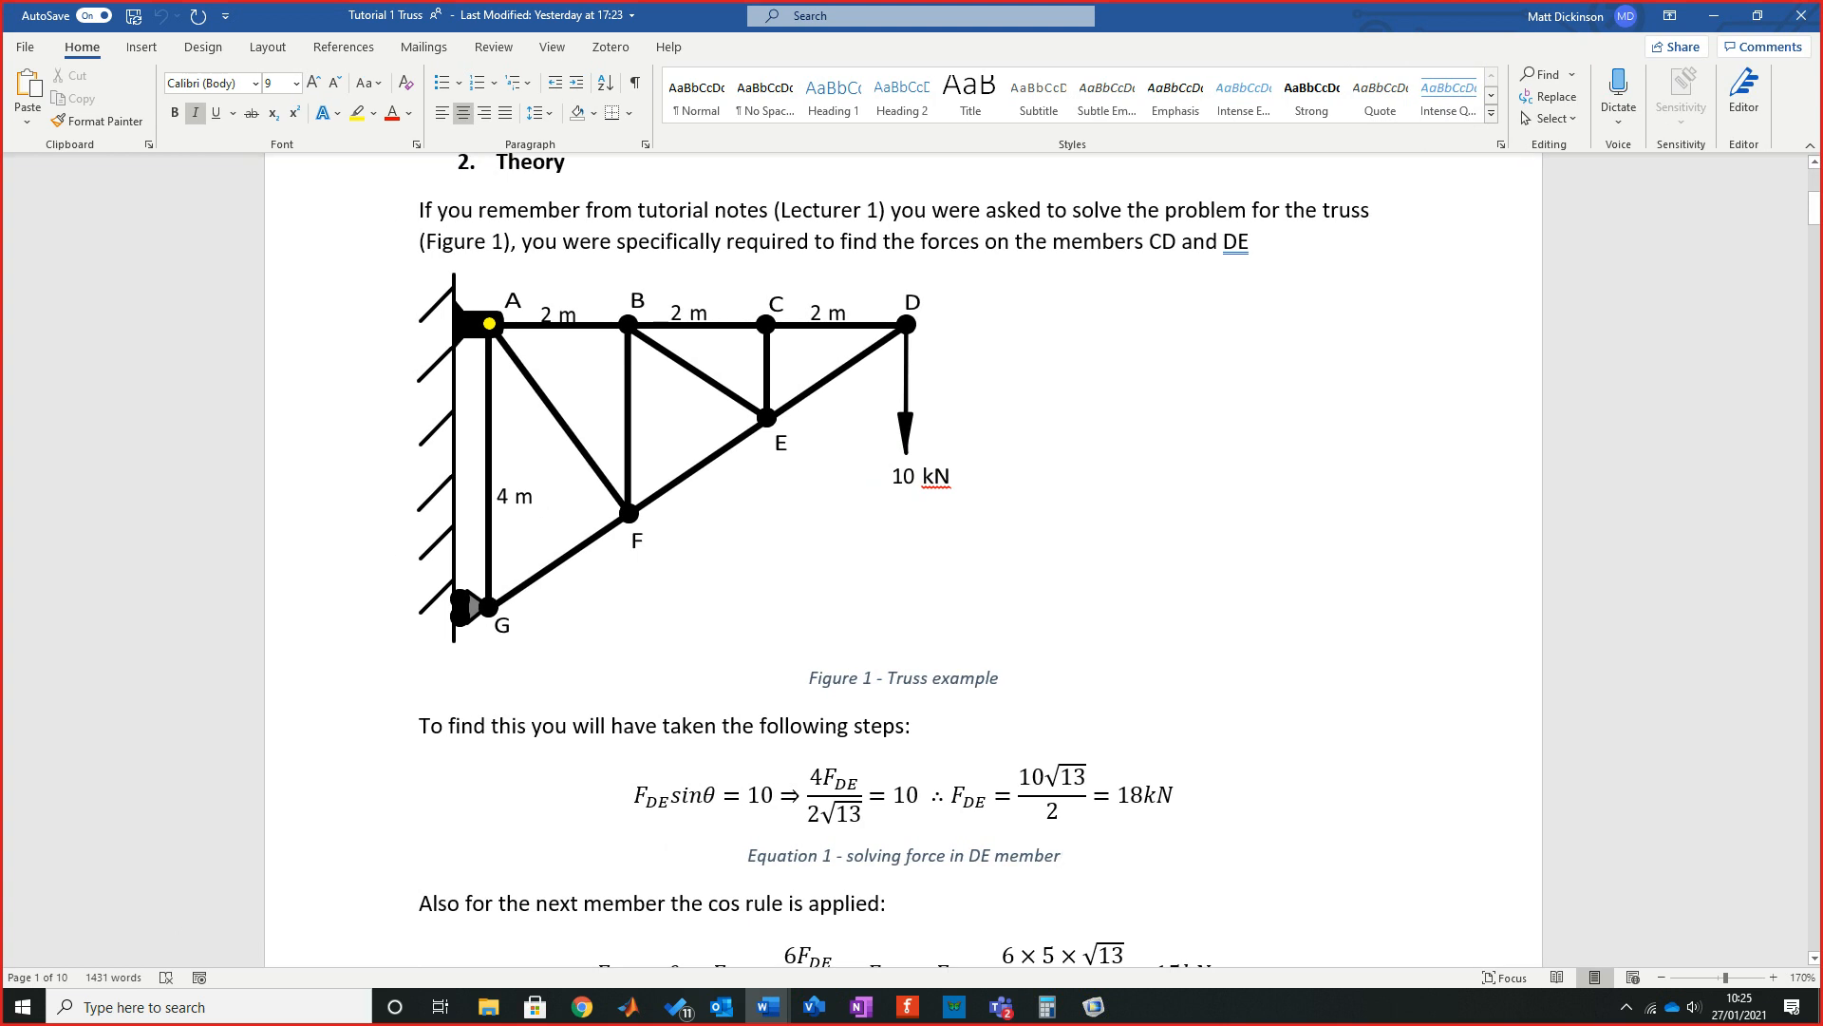
Check the load at joint D in the Word truss figure and return to COMSOL to look over the features available for Truss.
{"action": "double_click", "coordinate": [904, 476]}
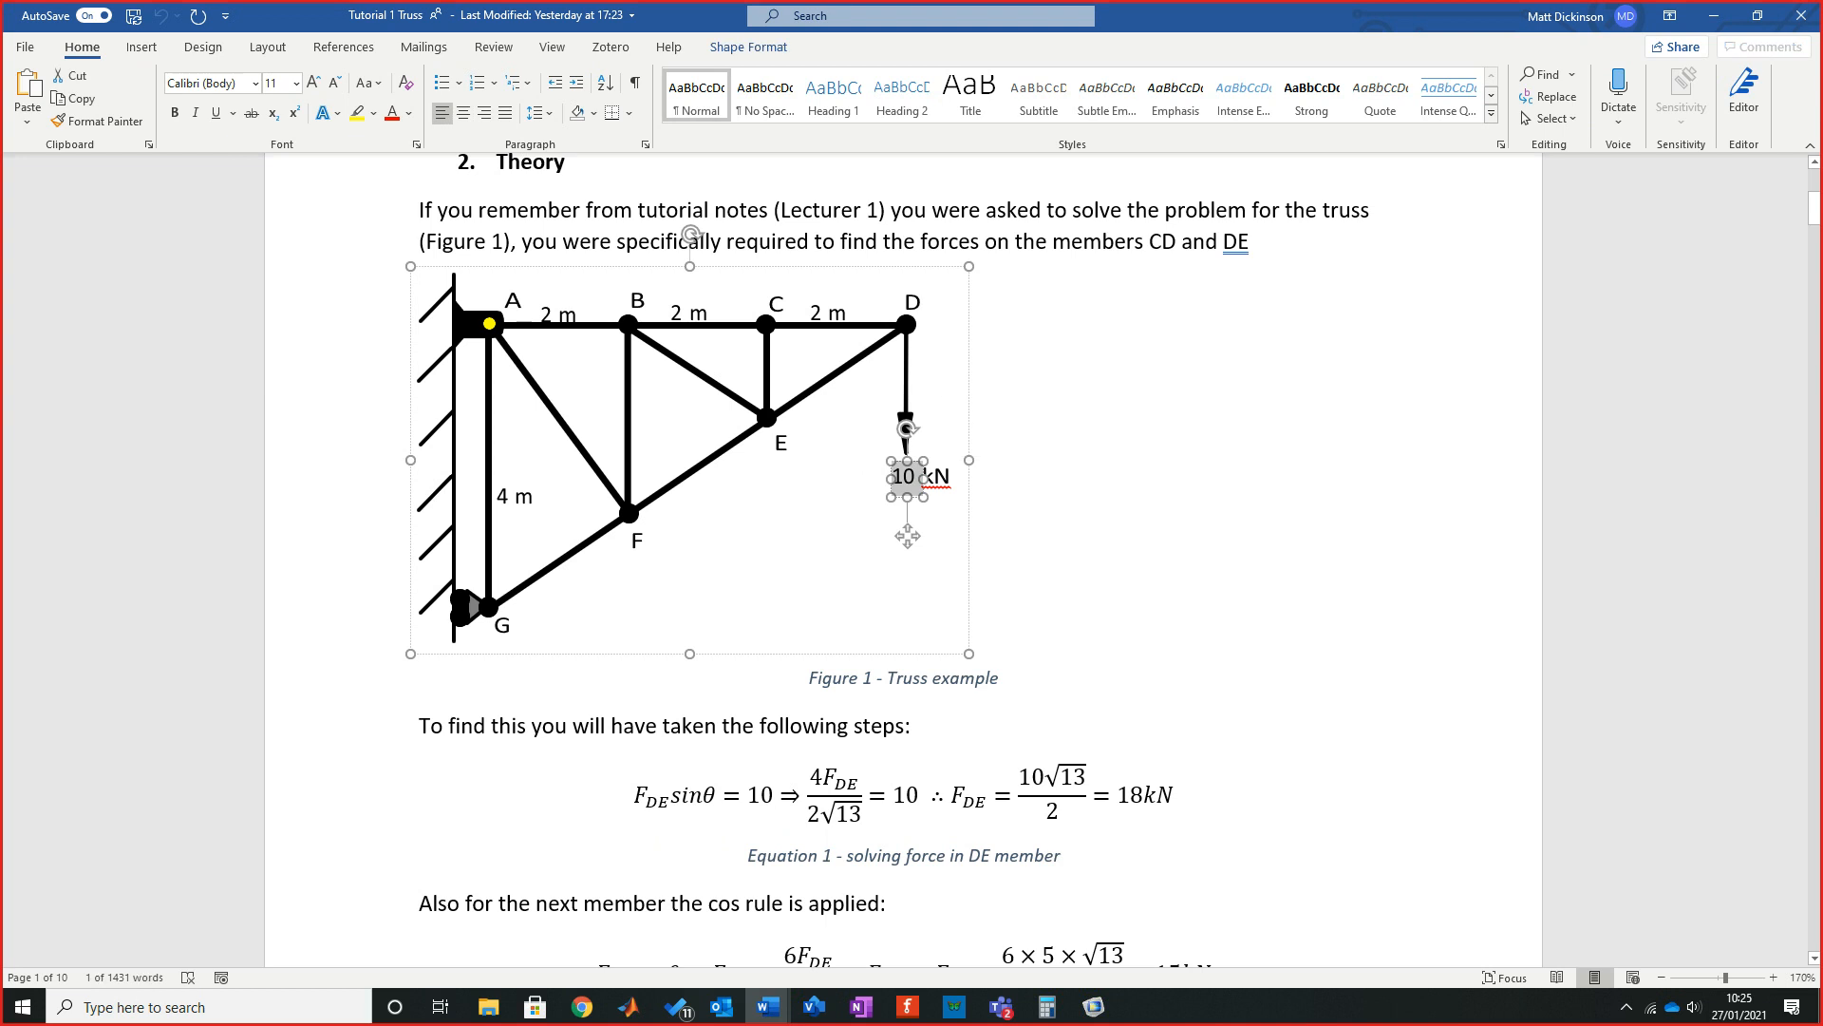
{"action": "left_click", "coordinate": [960, 631]}
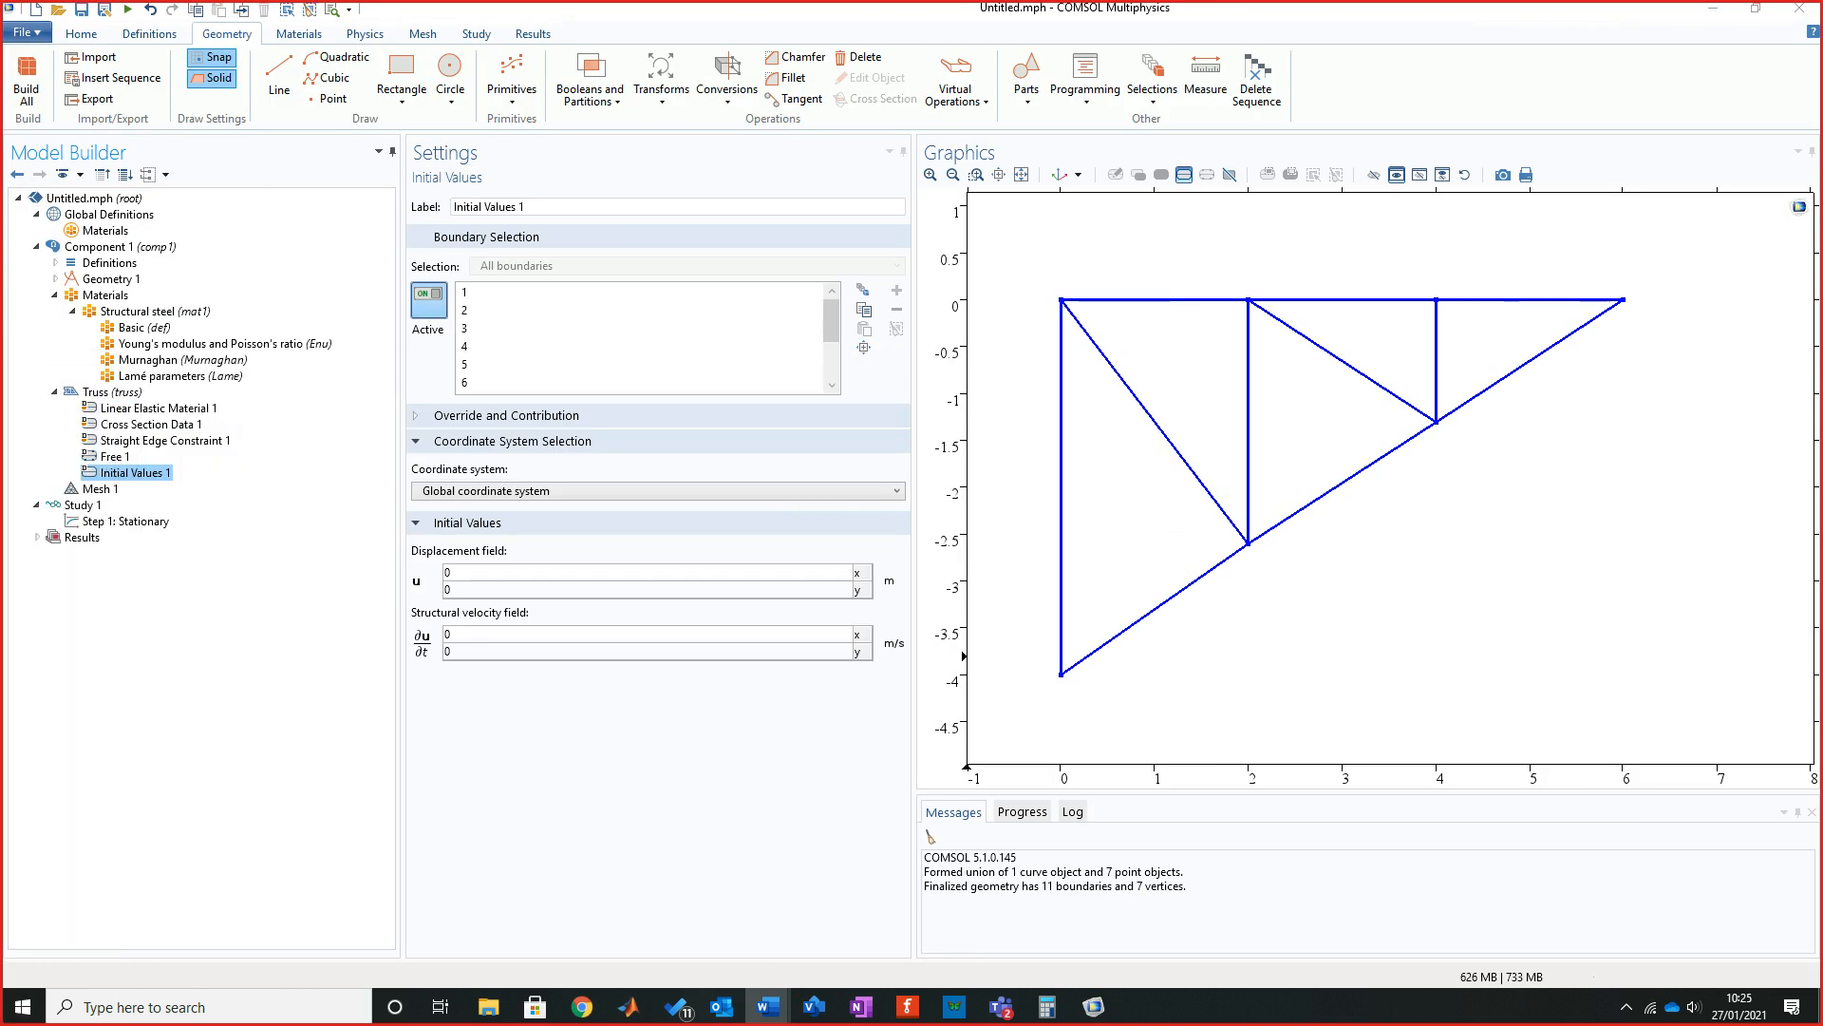
{"action": "left_click", "coordinate": [1094, 1007]}
{"action": "right_click", "coordinate": [111, 392]}
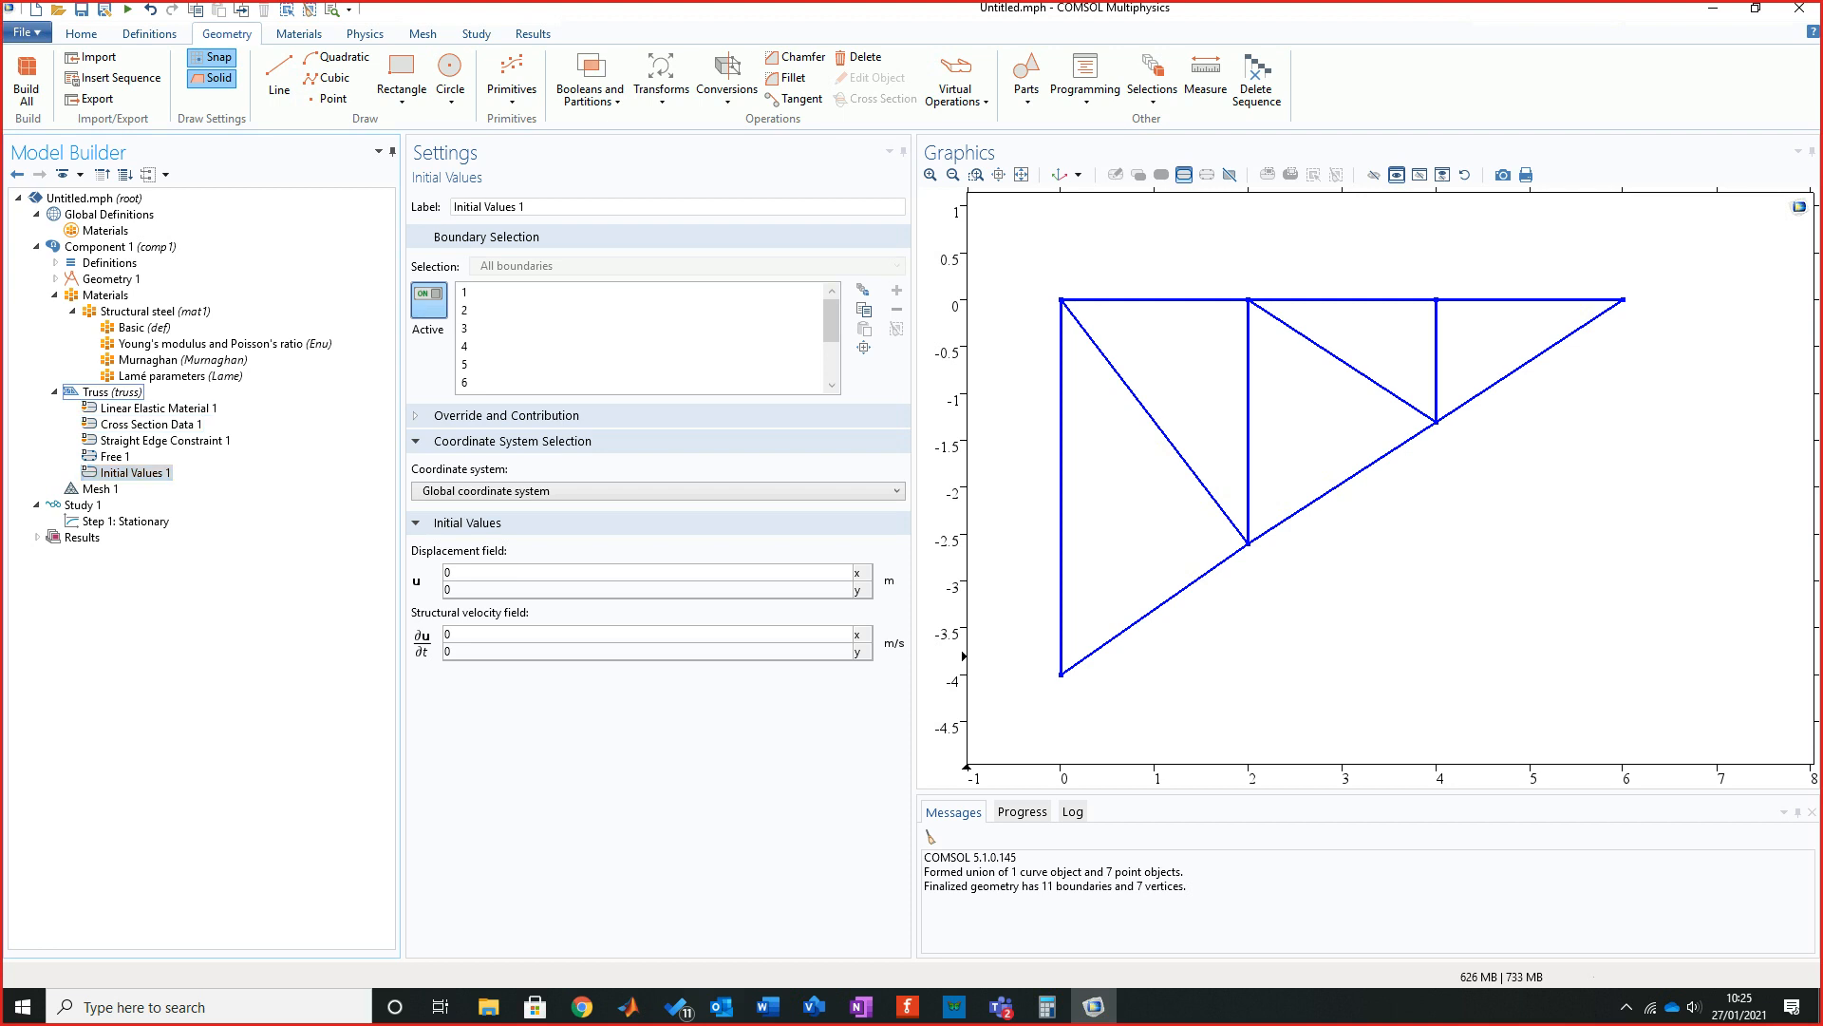
{"action": "right_click", "coordinate": [122, 392]}
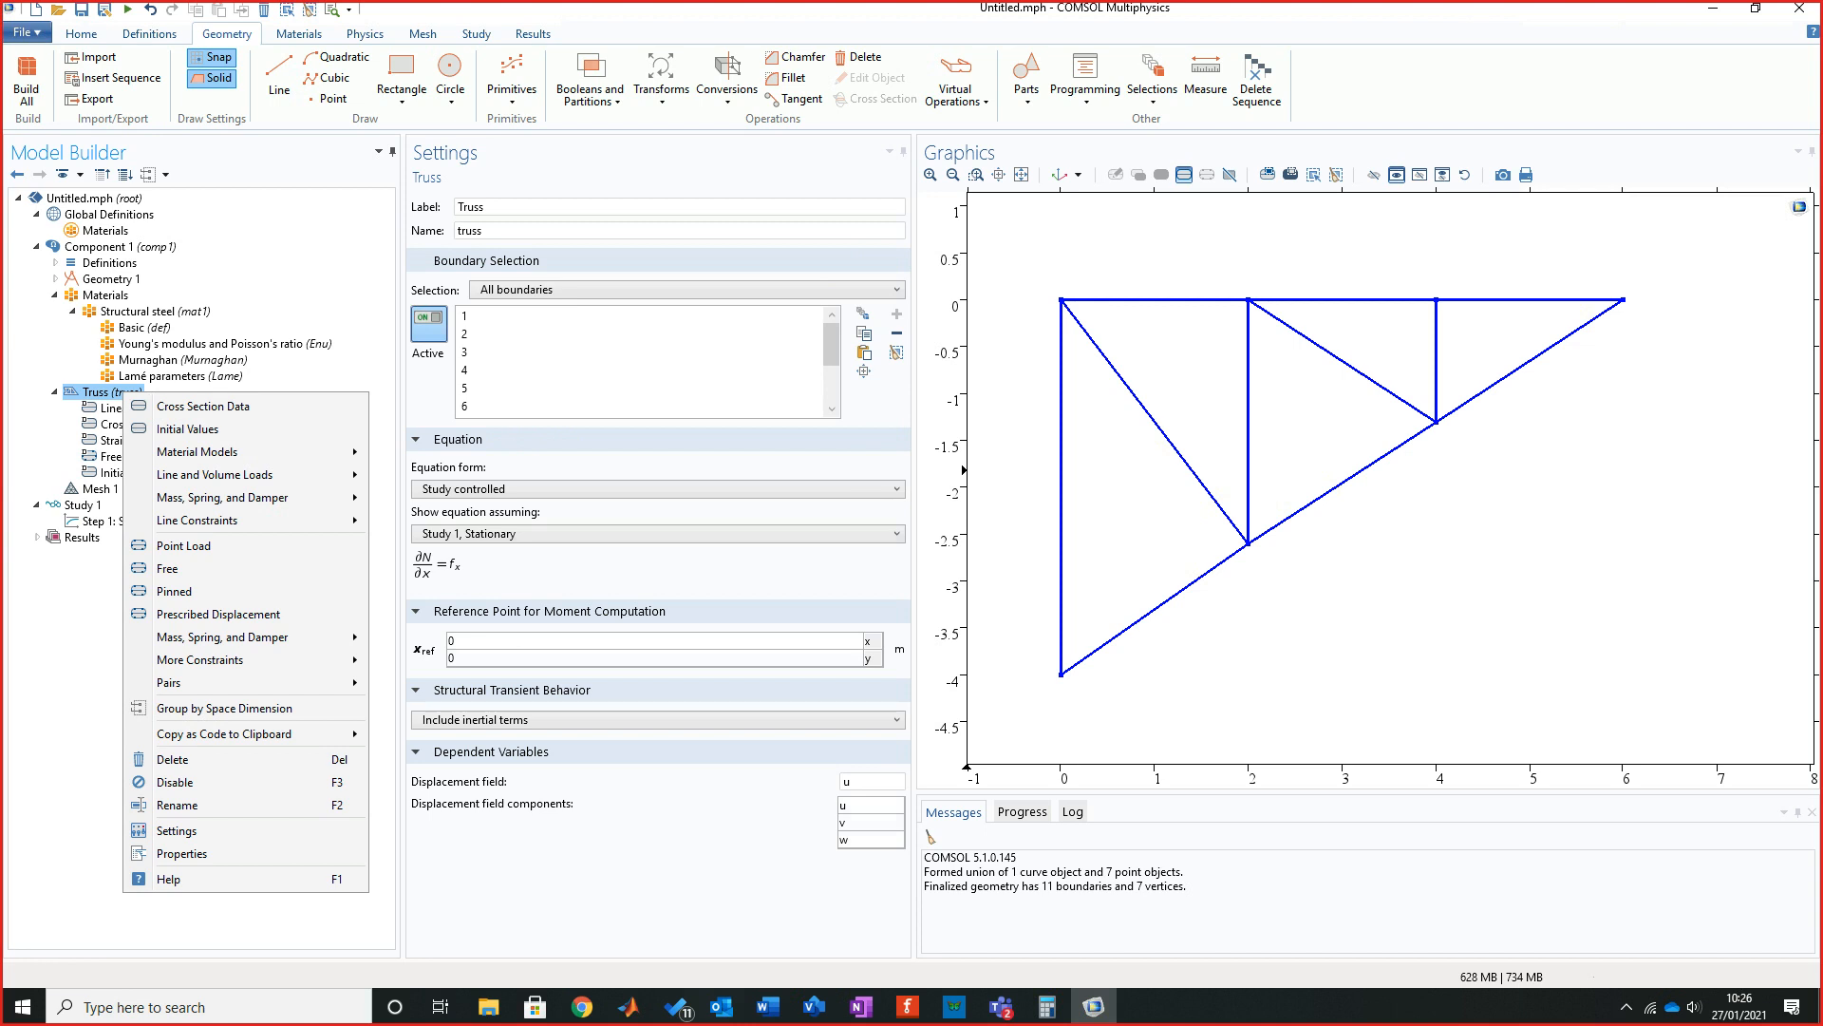
{"action": "mouse_move", "coordinate": [237, 682]}
Consult the supports and load in the Word truss figure again and return to COMSOL to browse the Truss material models and other features.
{"action": "key", "text": "alt+Tab"}
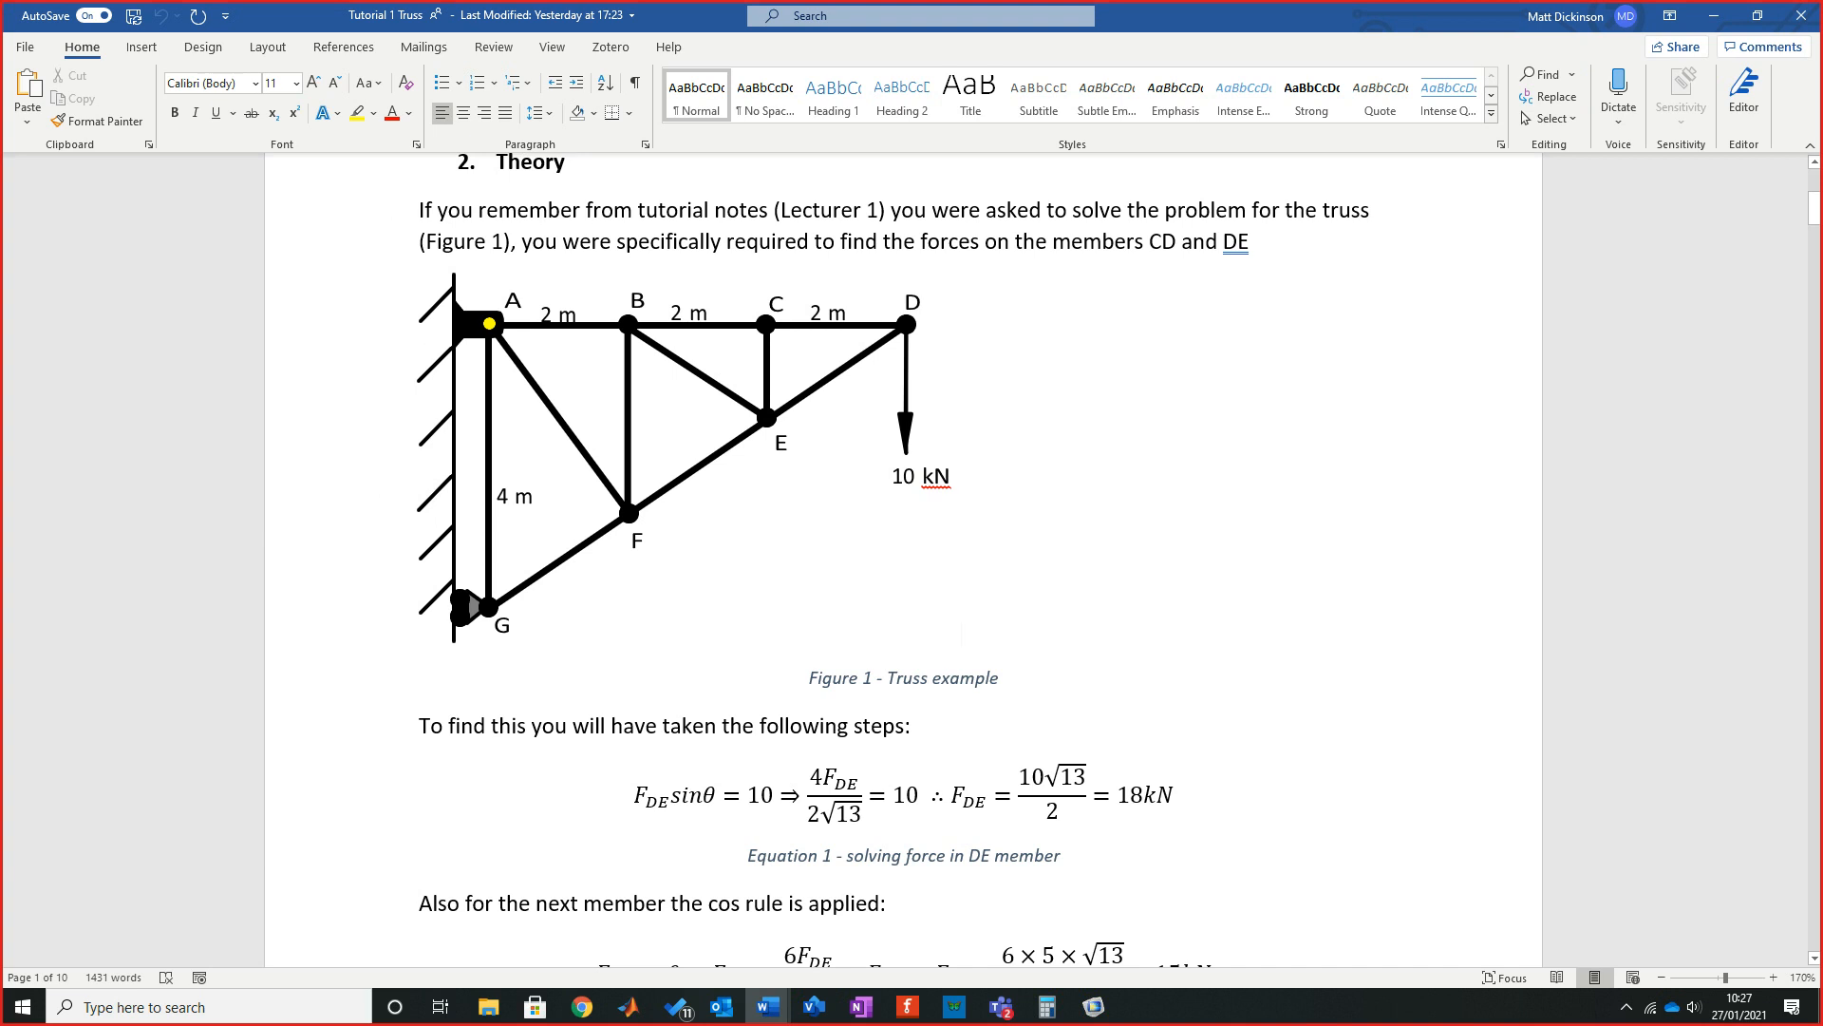
{"action": "key", "text": "super+Down"}
{"action": "key", "text": "super+Down"}
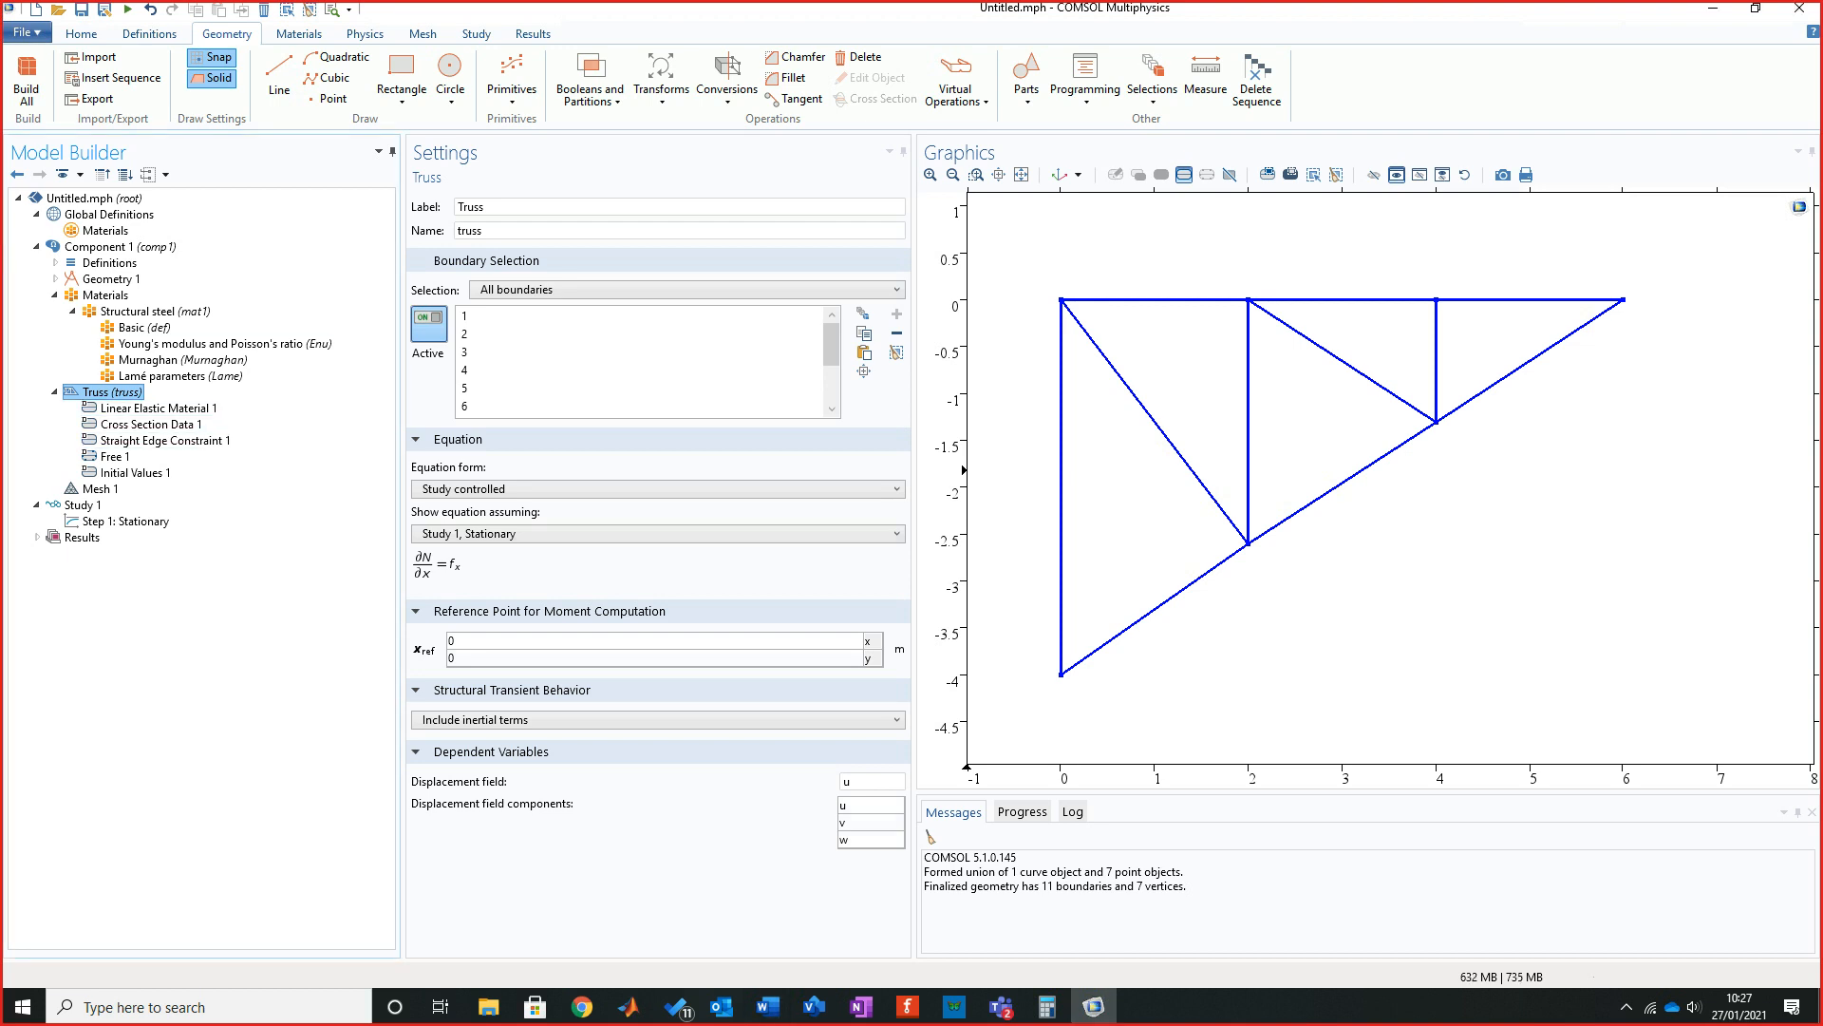
{"action": "right_click", "coordinate": [123, 392]}
{"action": "mouse_move", "coordinate": [238, 454]}
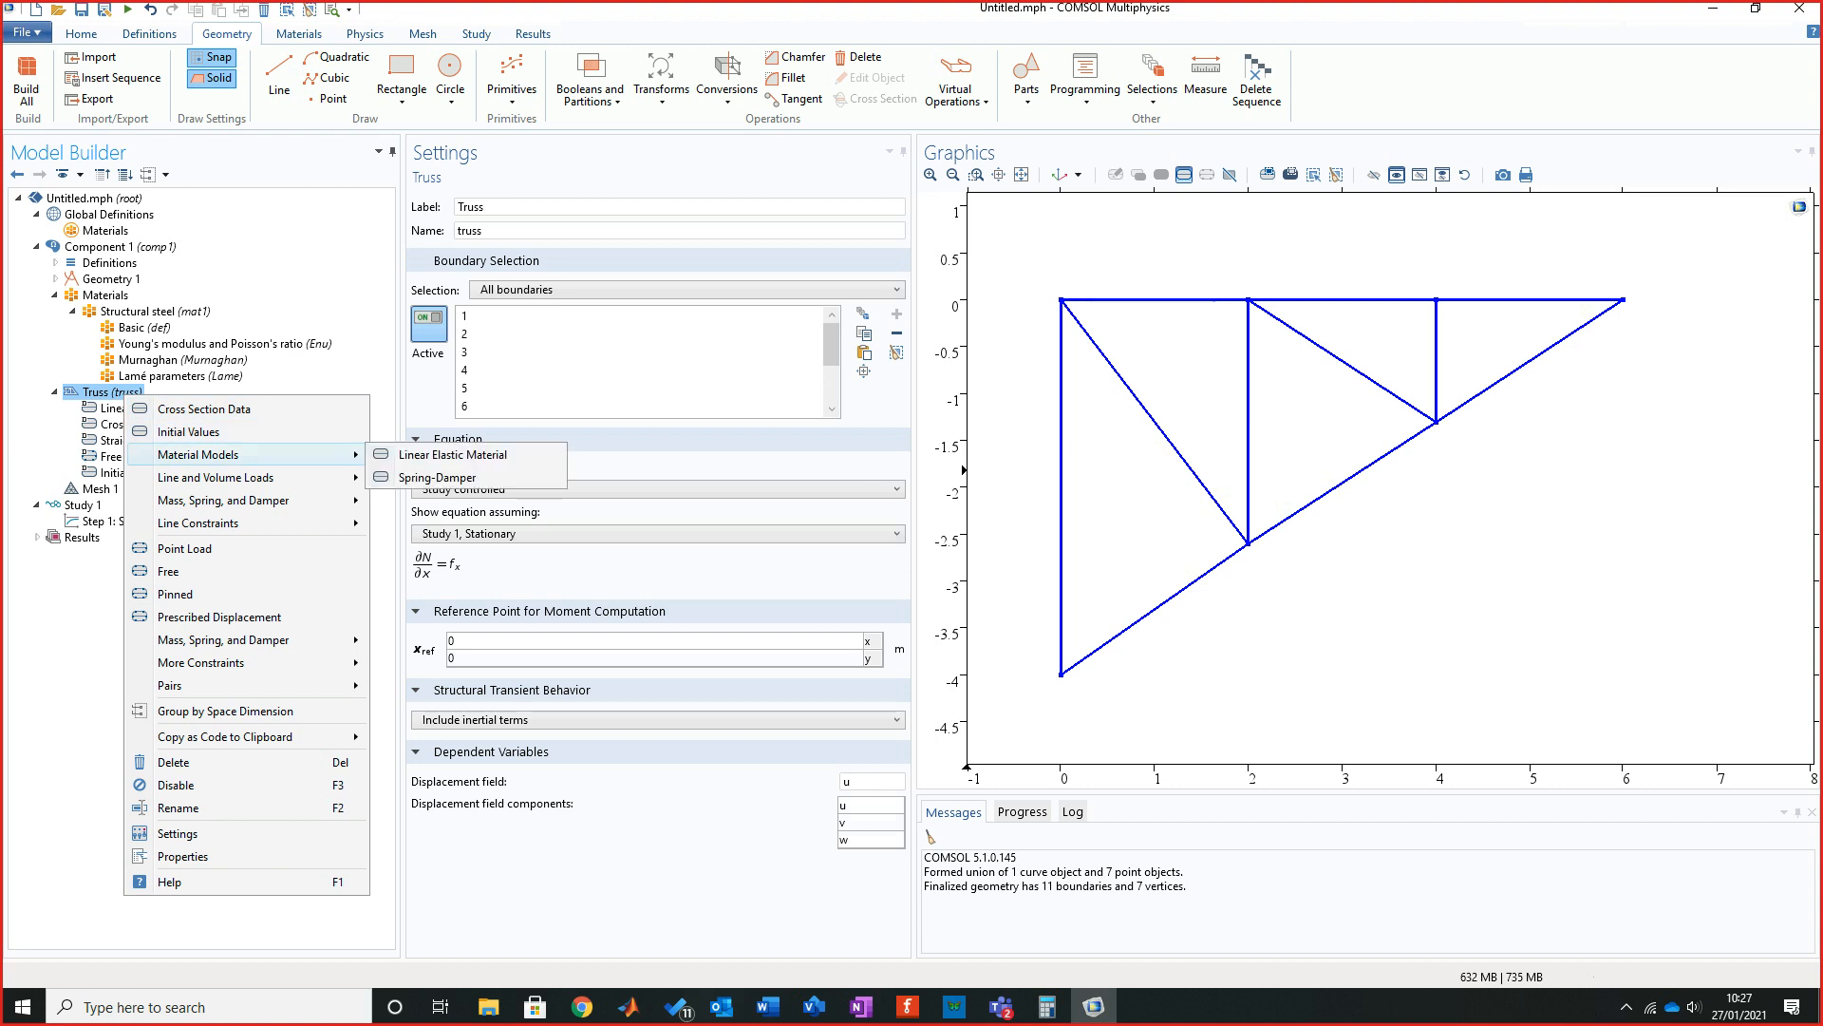
{"action": "mouse_move", "coordinate": [237, 500]}
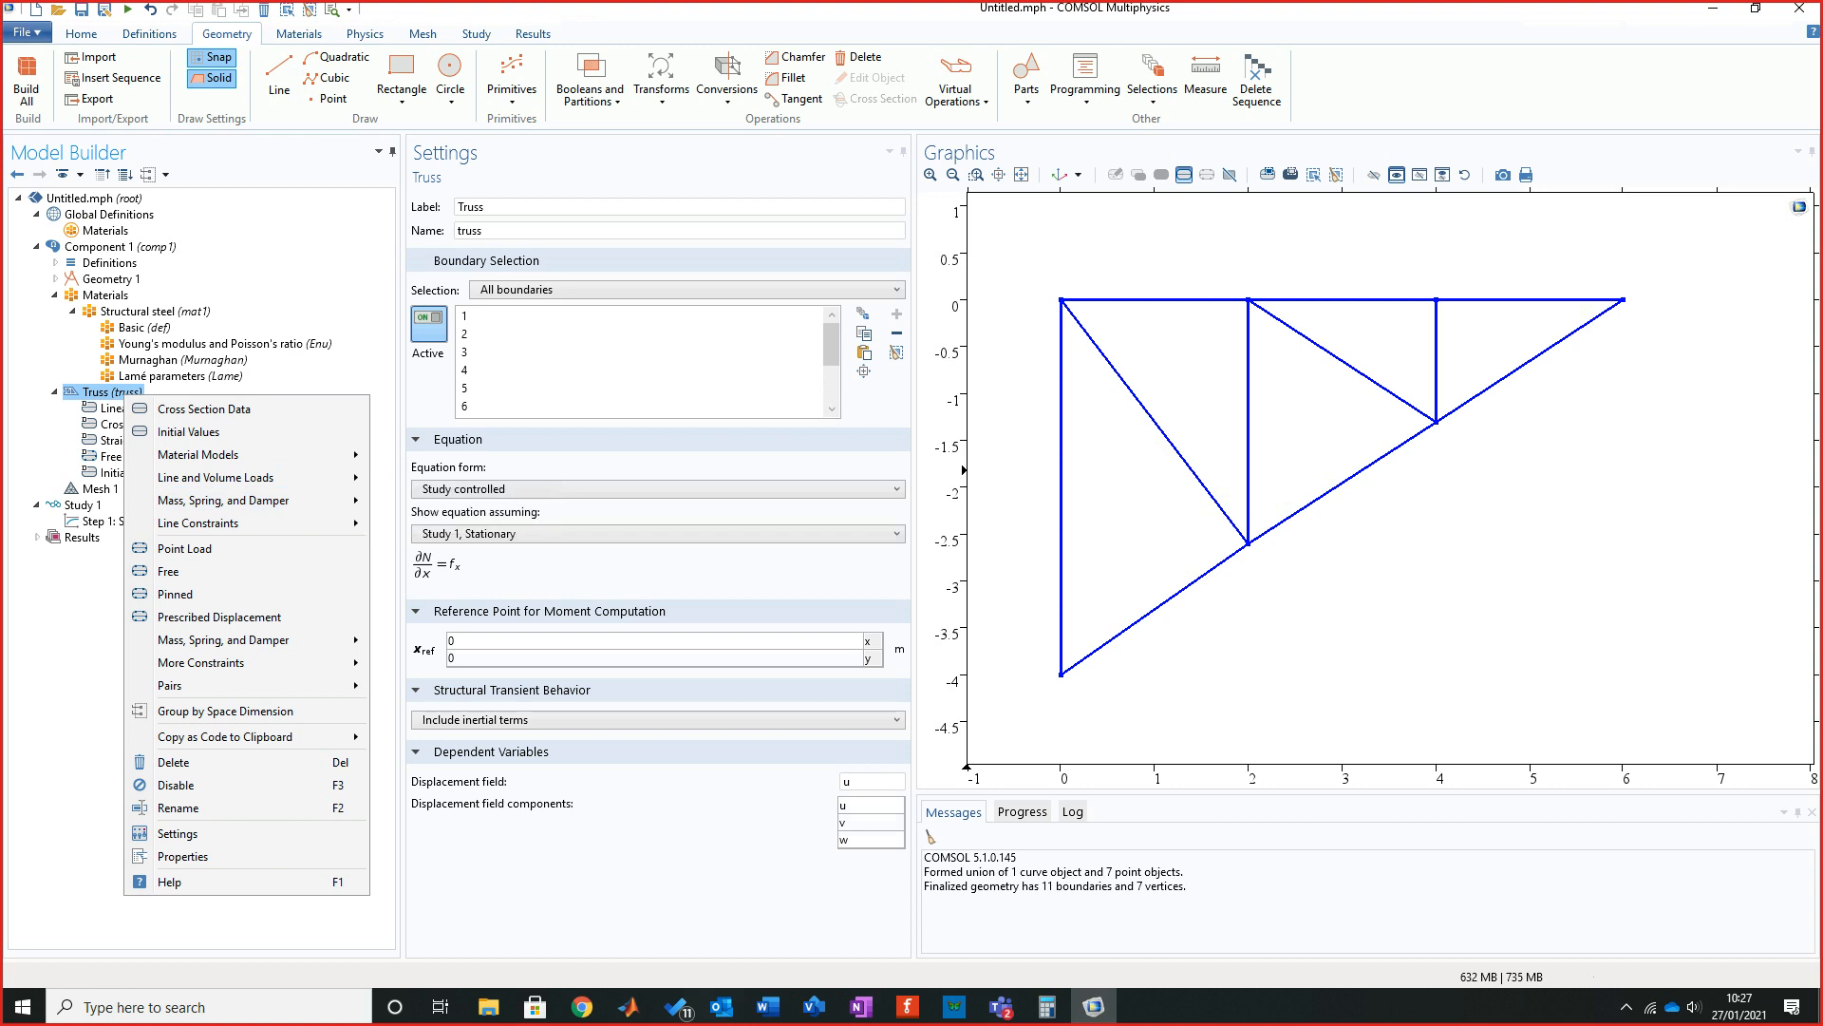
{"action": "left_click", "coordinate": [1187, 175]}
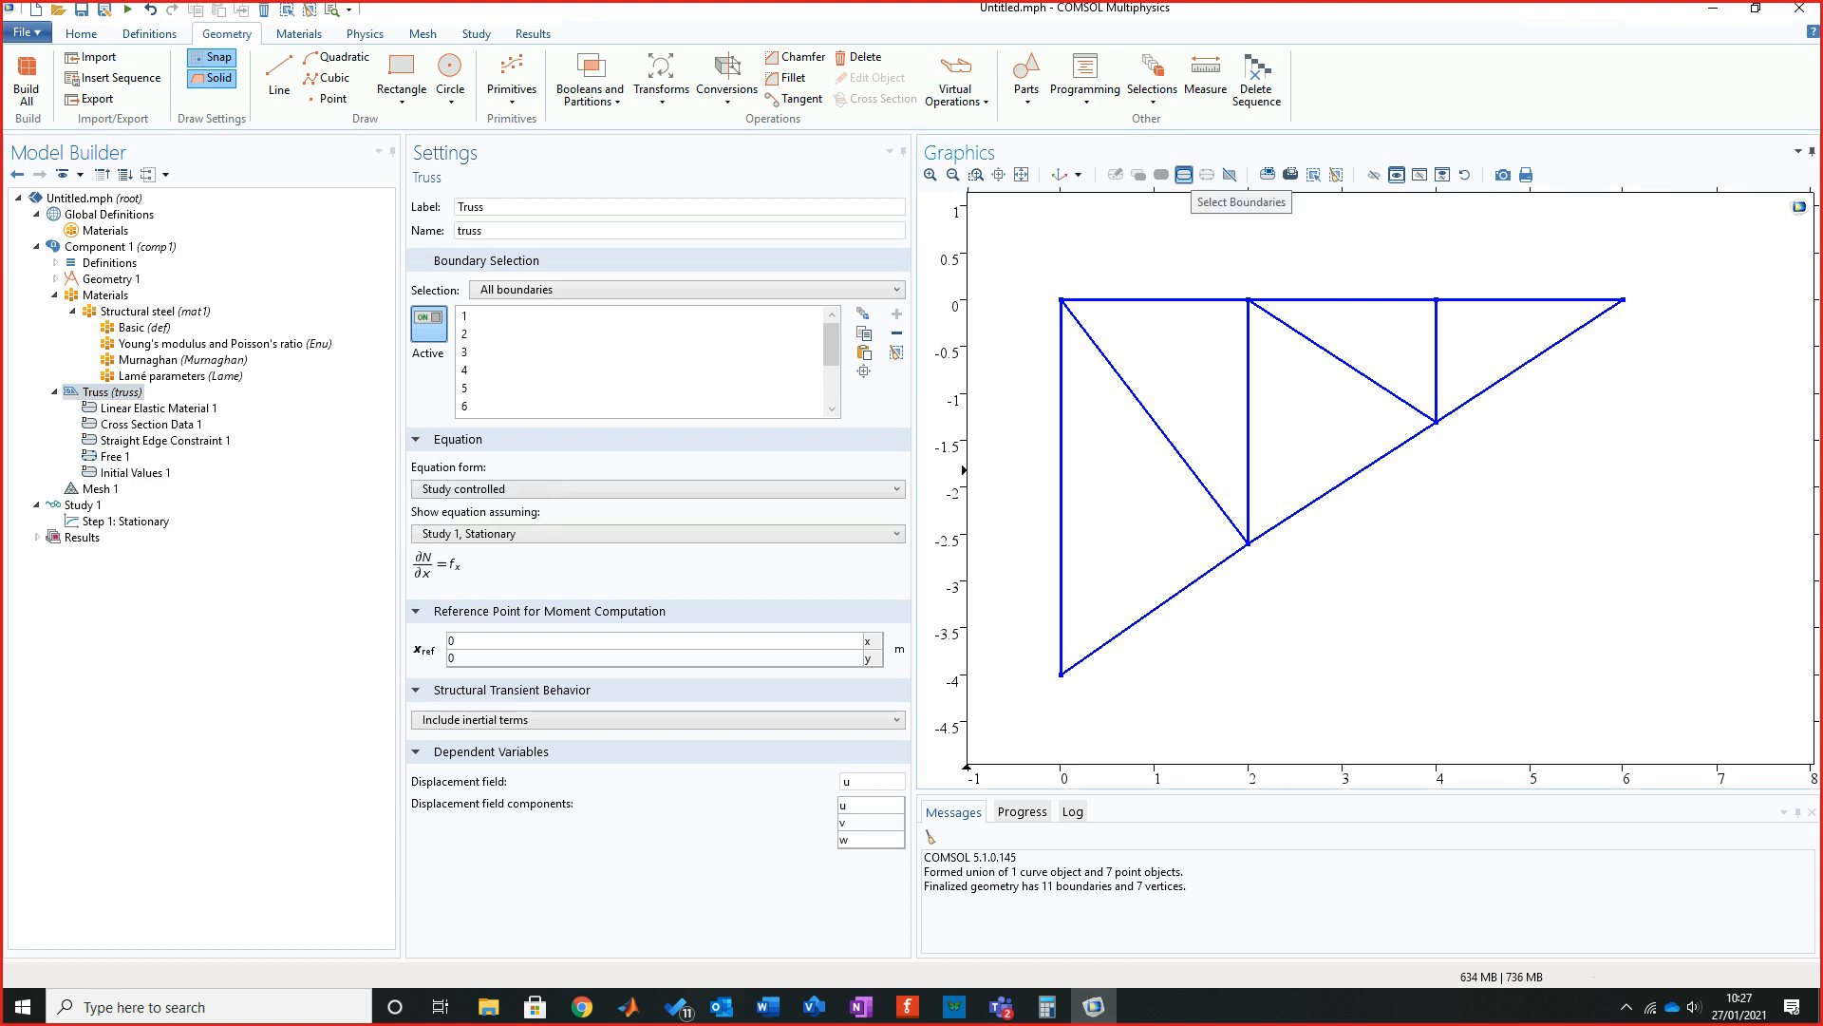
Add a Pinned constraint to the Truss interface and assign it to points 1 and 2 at the ends of the vertical wall member.
{"action": "right_click", "coordinate": [104, 391]}
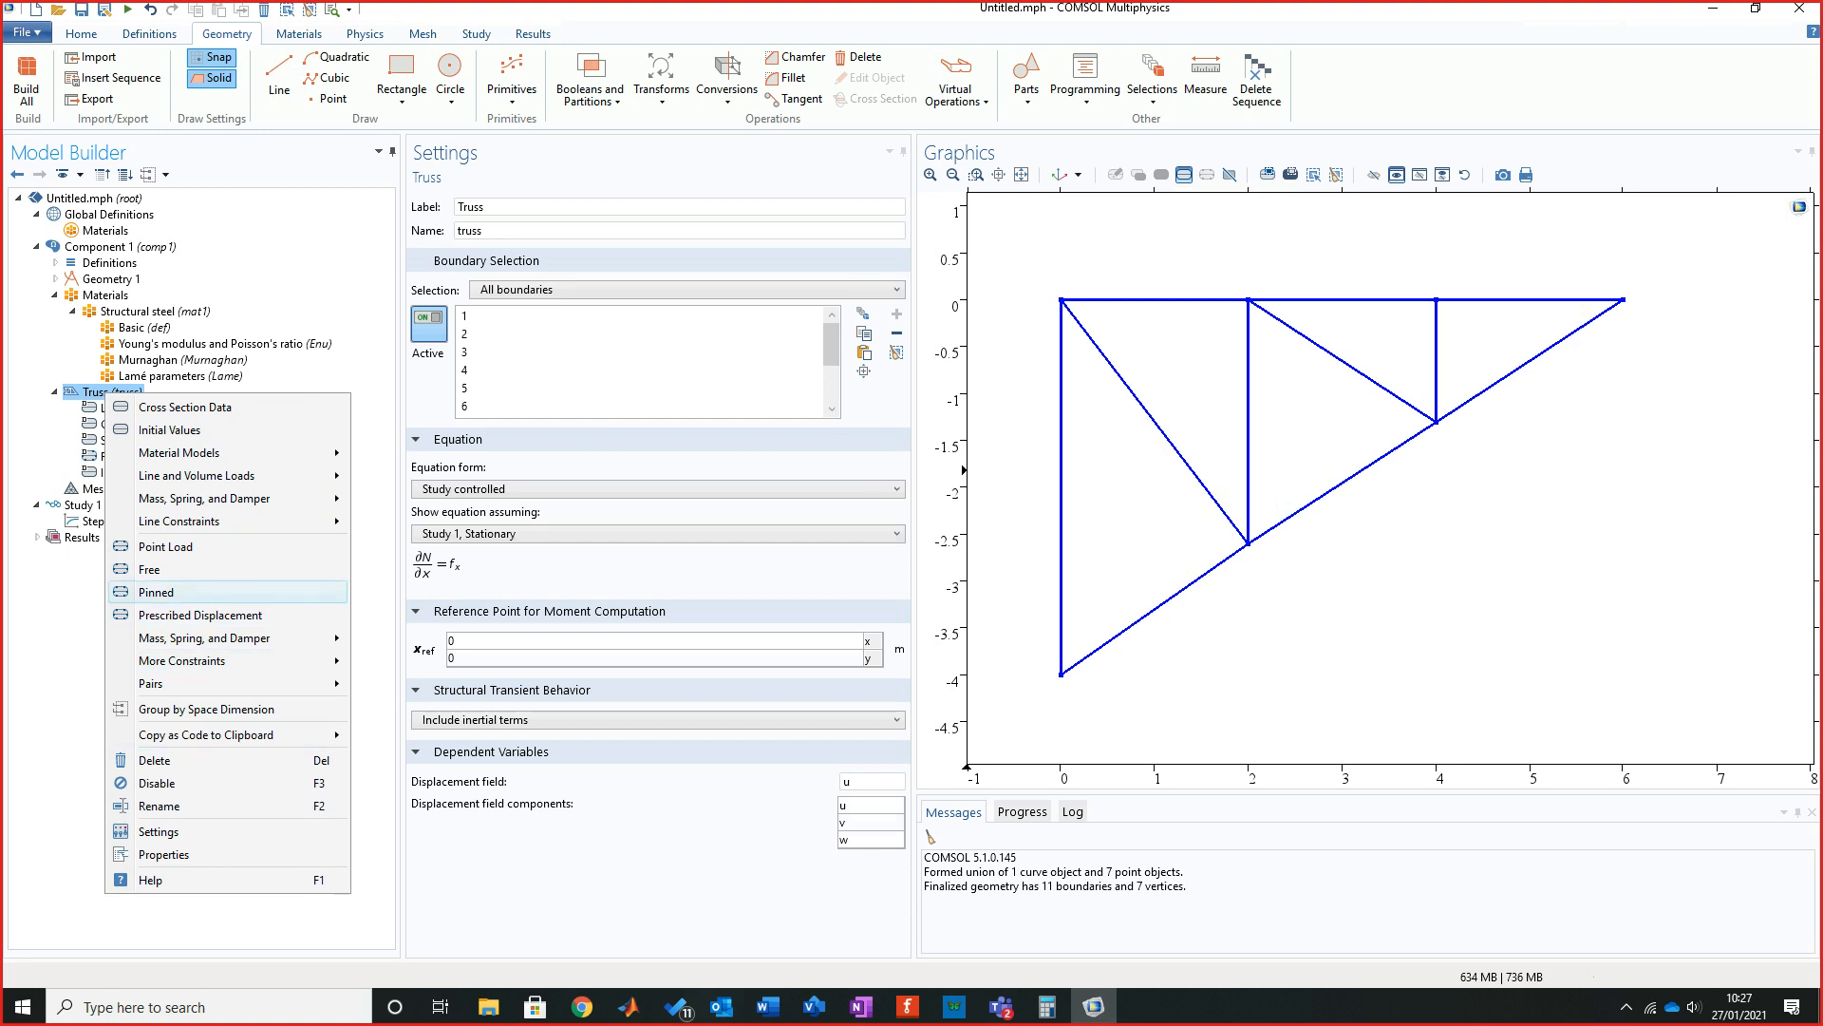
{"action": "left_click", "coordinate": [156, 592]}
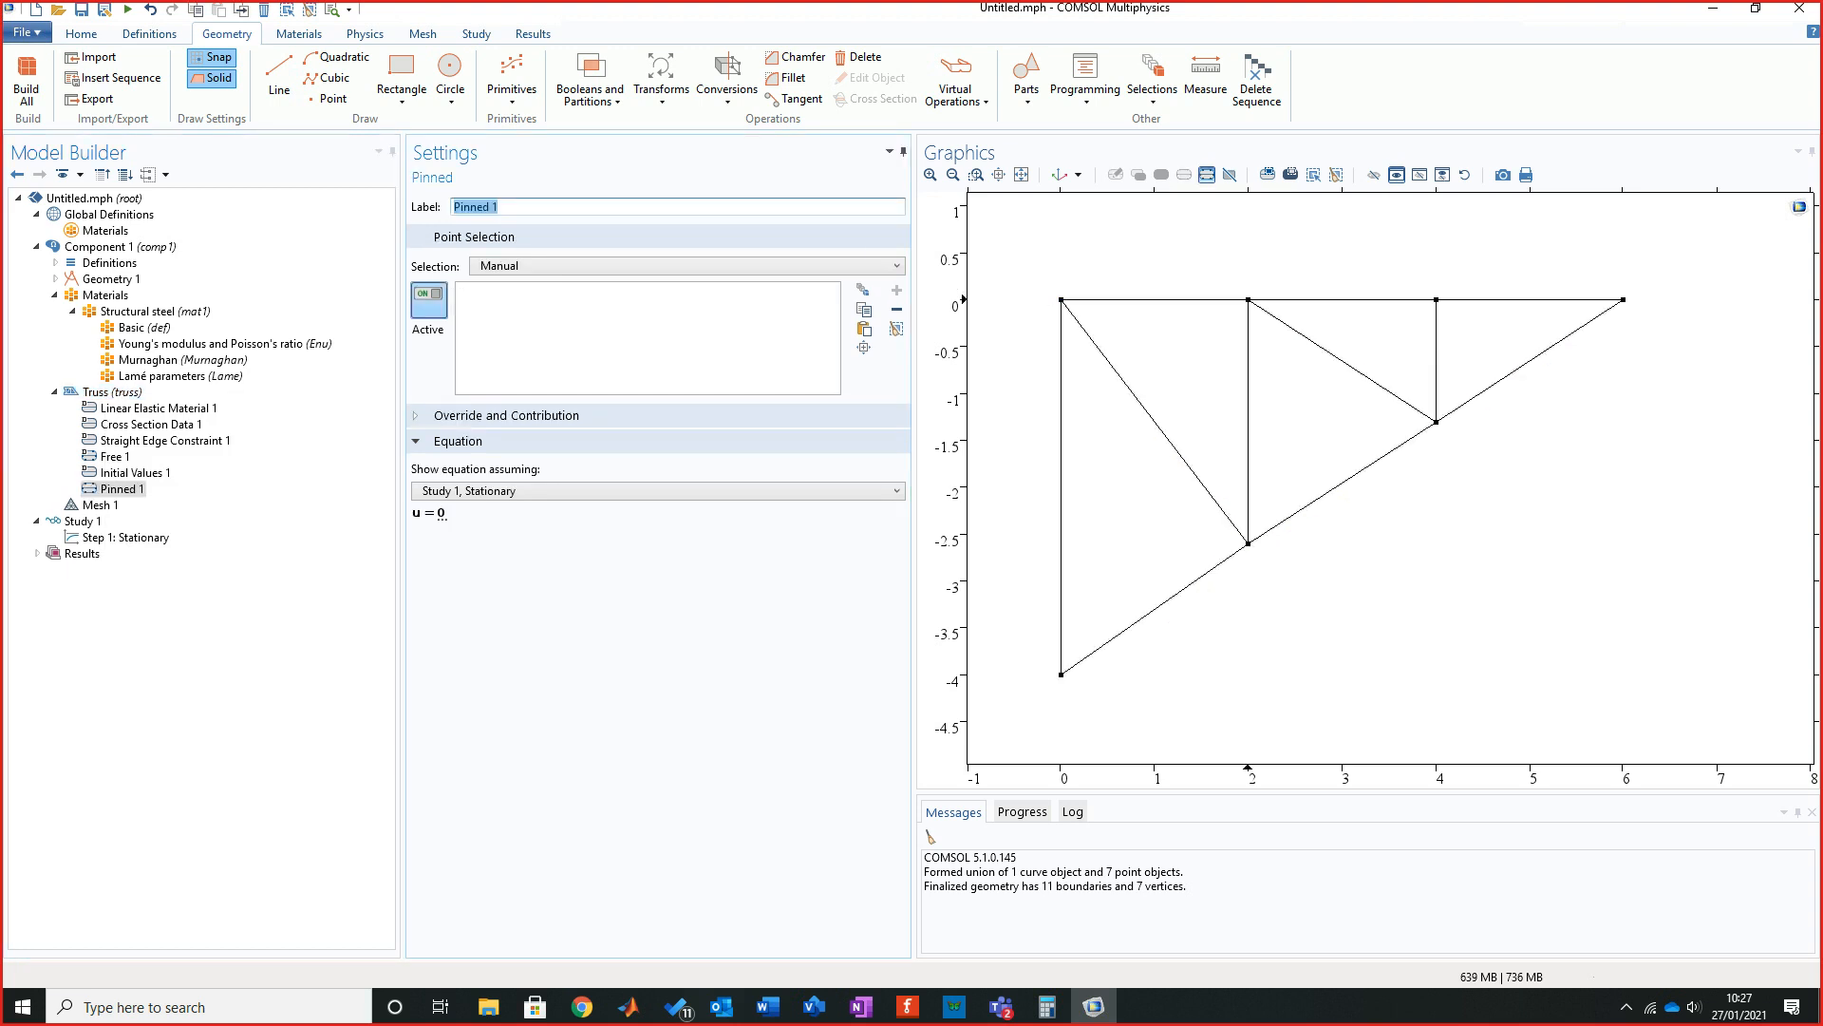
{"action": "left_click", "coordinate": [1060, 300]}
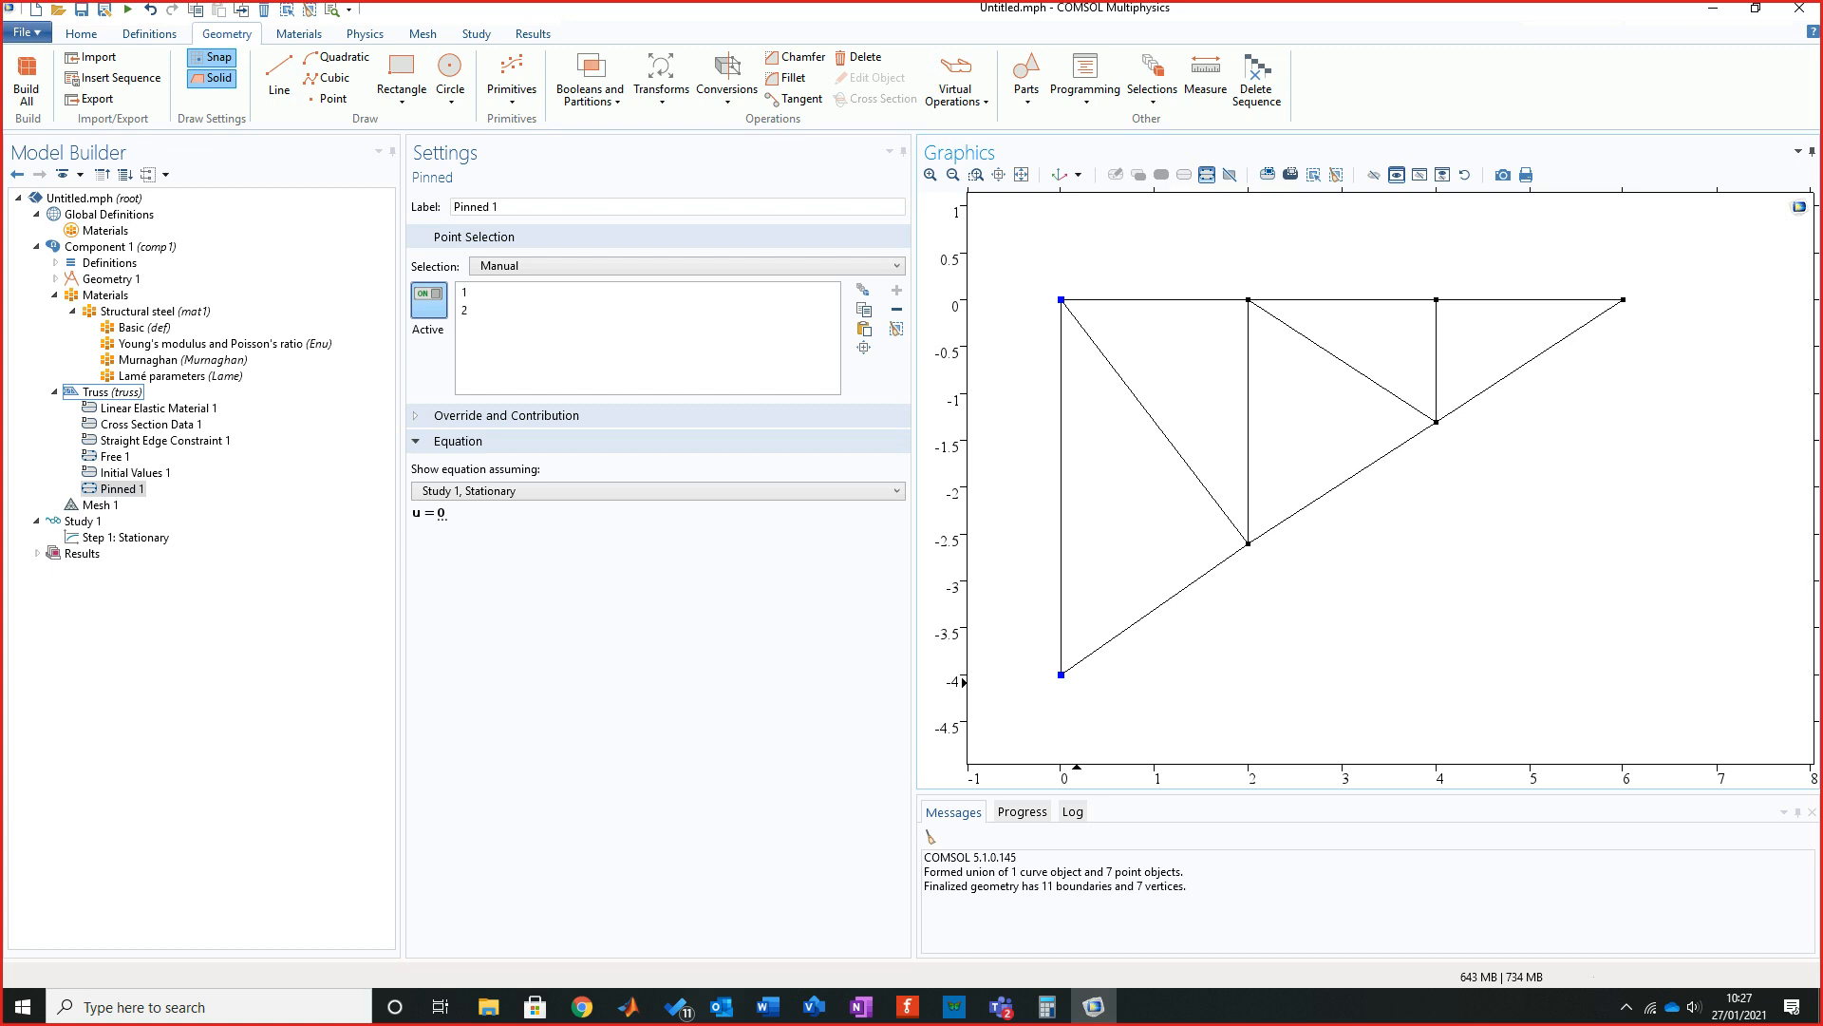
Add a Point Load to the Truss interface and assign it to point 7 at the truss's free end.
{"action": "right_click", "coordinate": [104, 393]}
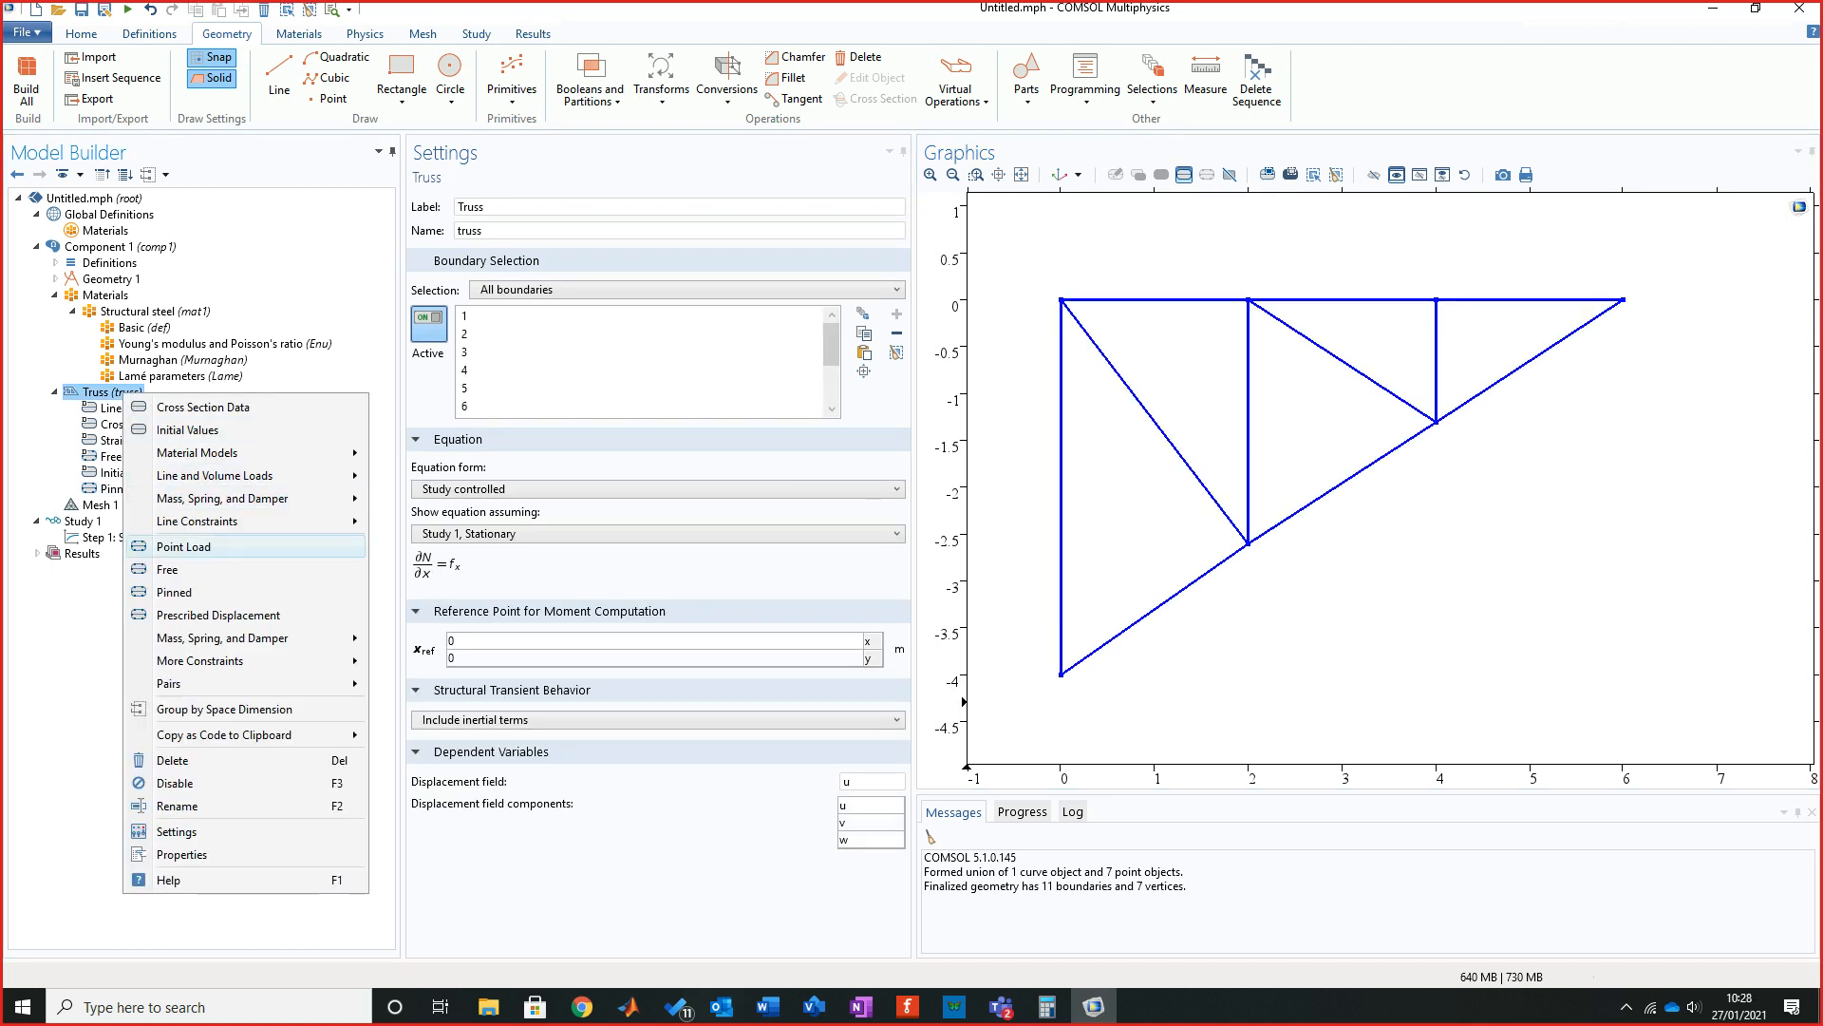
{"action": "left_click", "coordinate": [183, 546]}
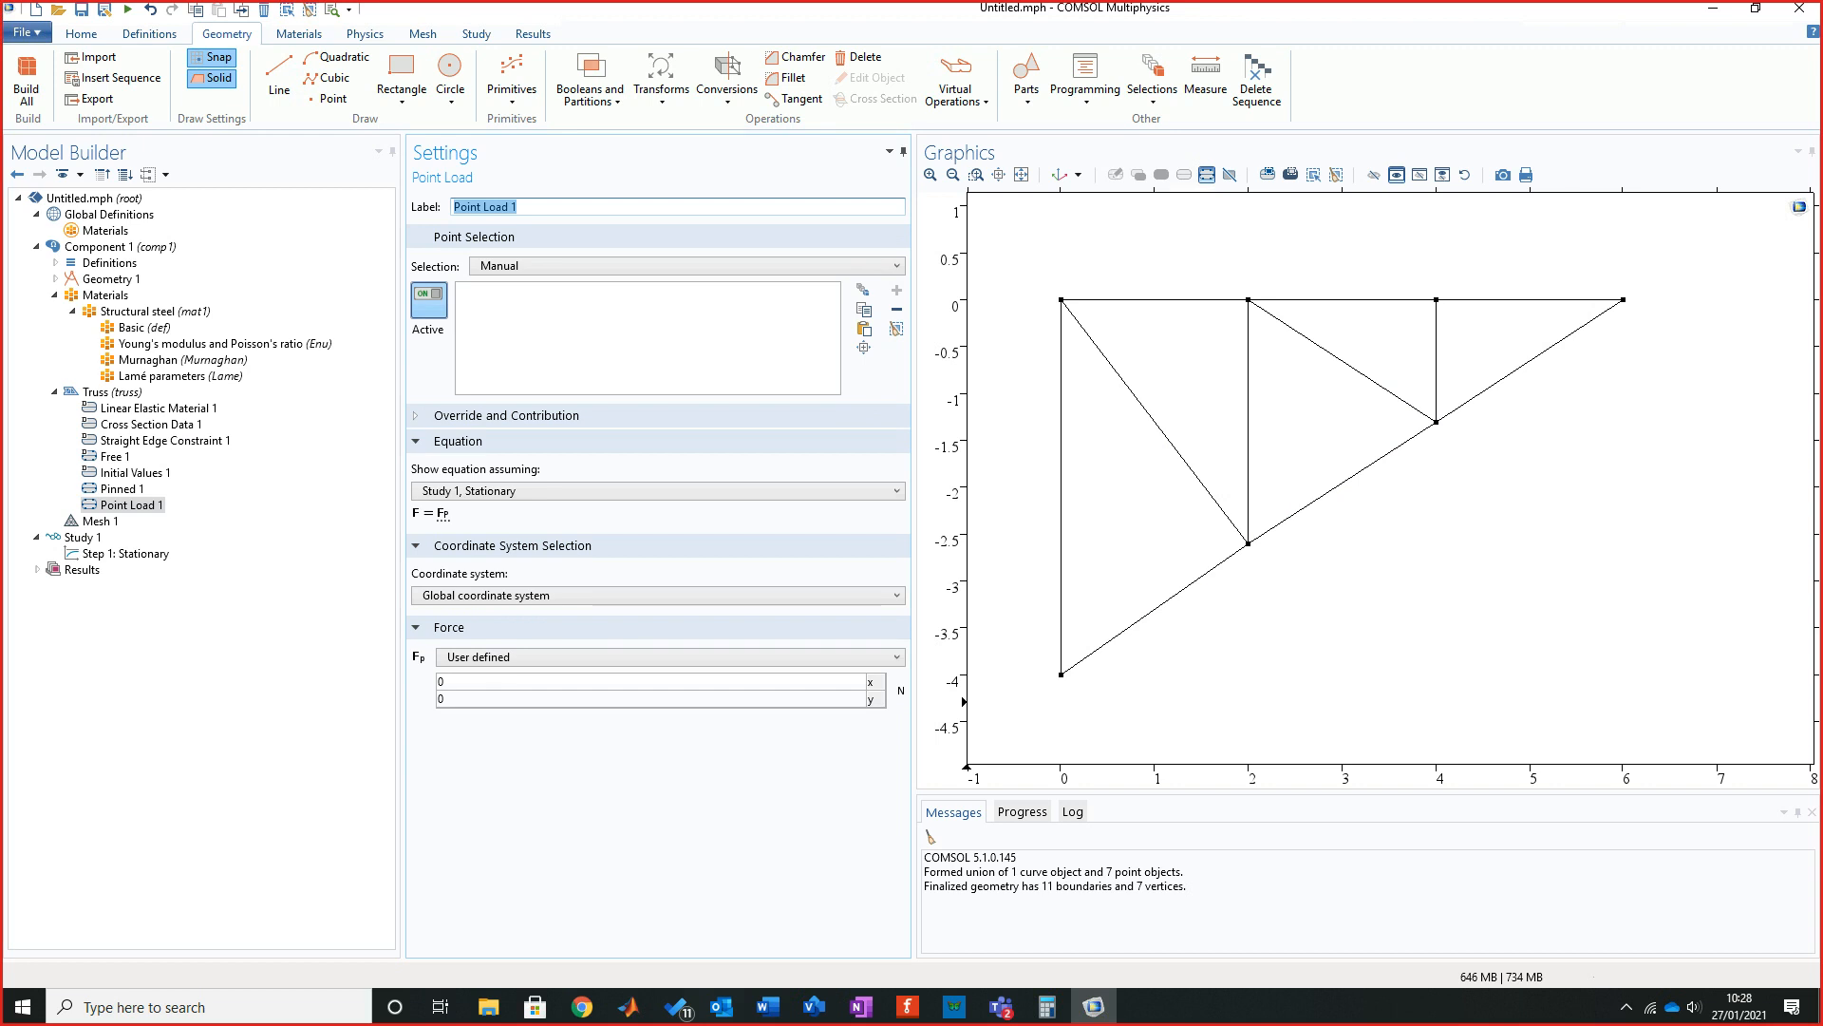
{"action": "left_click", "coordinate": [1622, 300]}
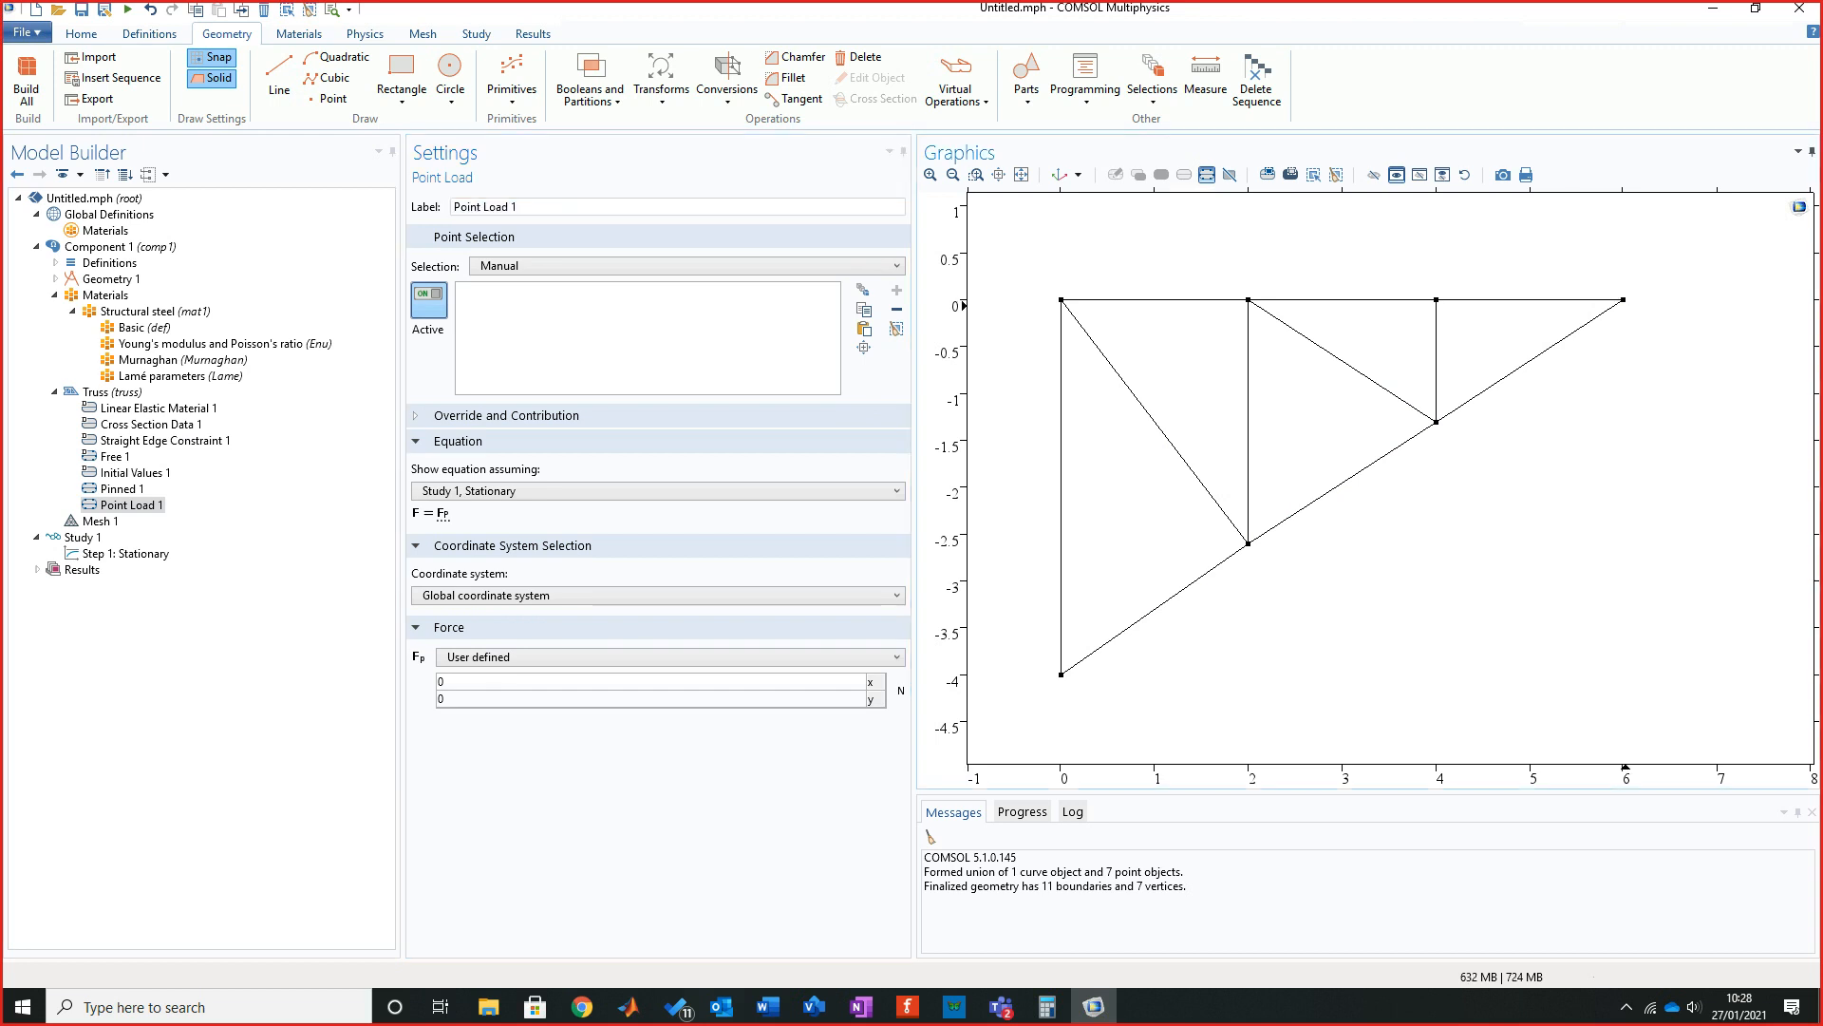
{"action": "left_click", "coordinate": [1623, 300]}
Keep the point load's force as User defined and set its y component to 10 [KN].
{"action": "left_click", "coordinate": [670, 657]}
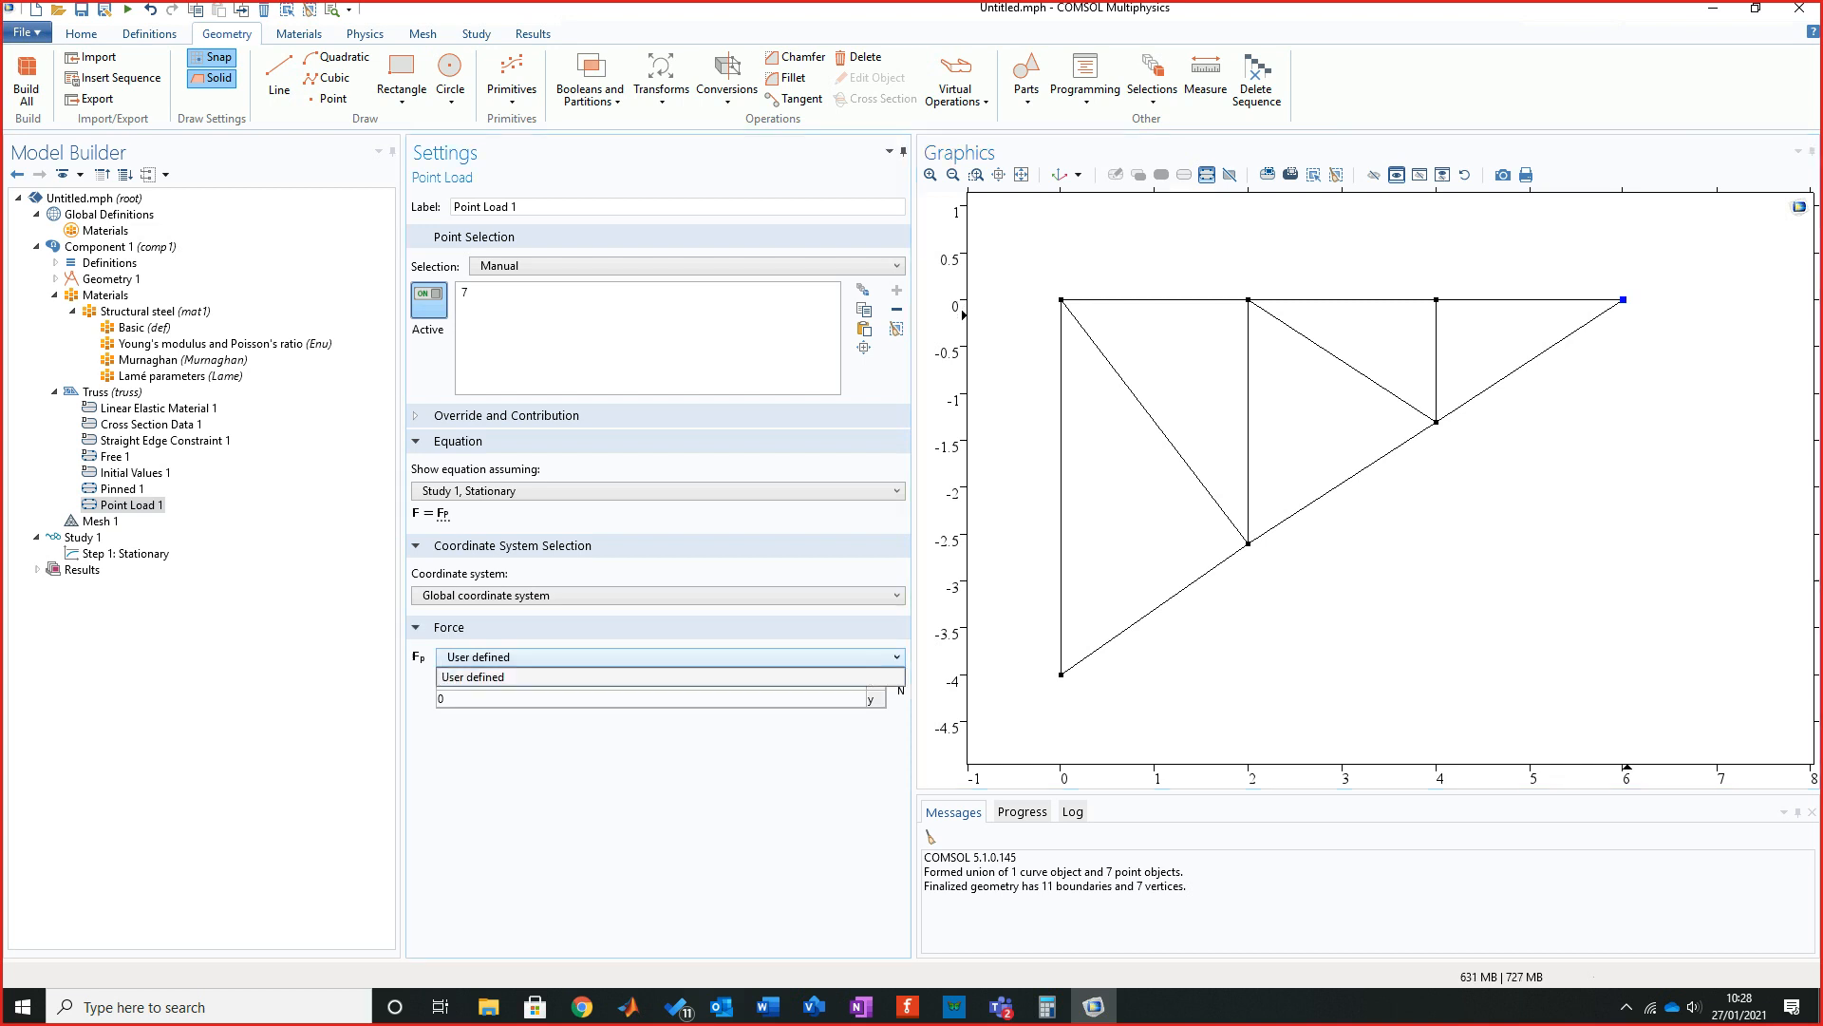
{"action": "left_click", "coordinate": [670, 677]}
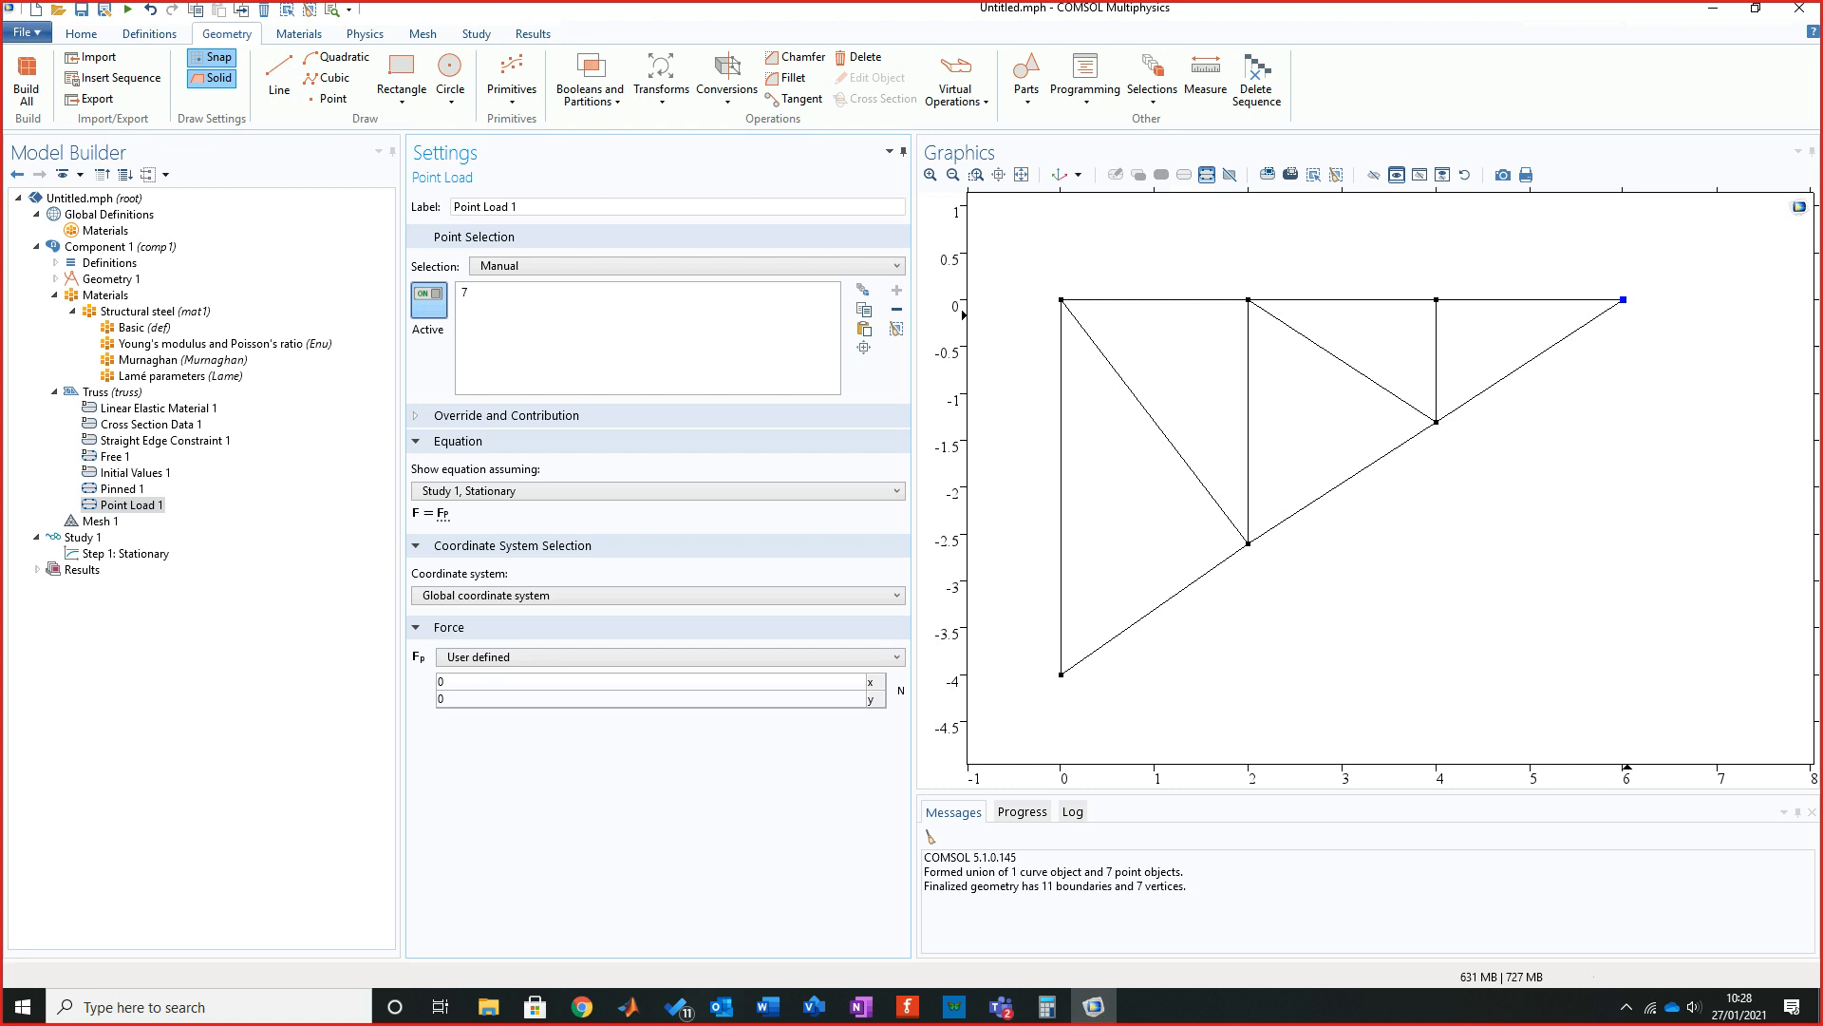
{"action": "left_click", "coordinate": [651, 681]}
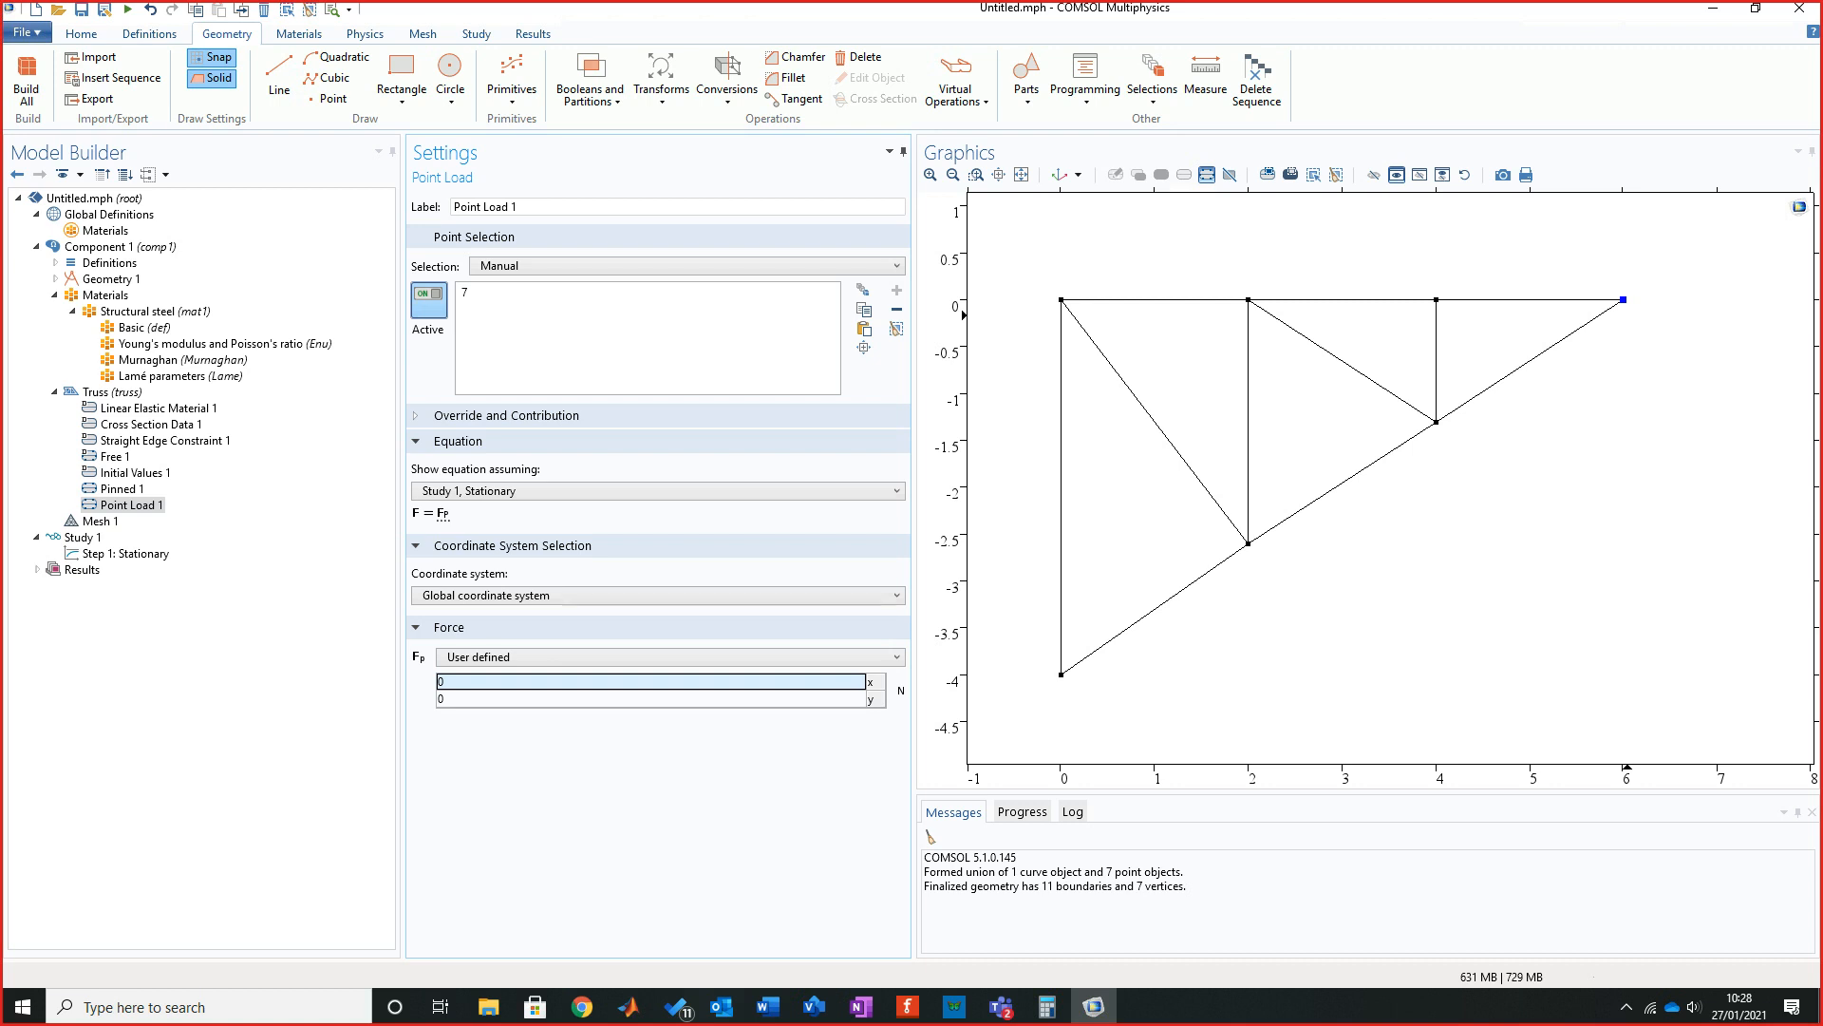
{"action": "left_click", "coordinate": [650, 699]}
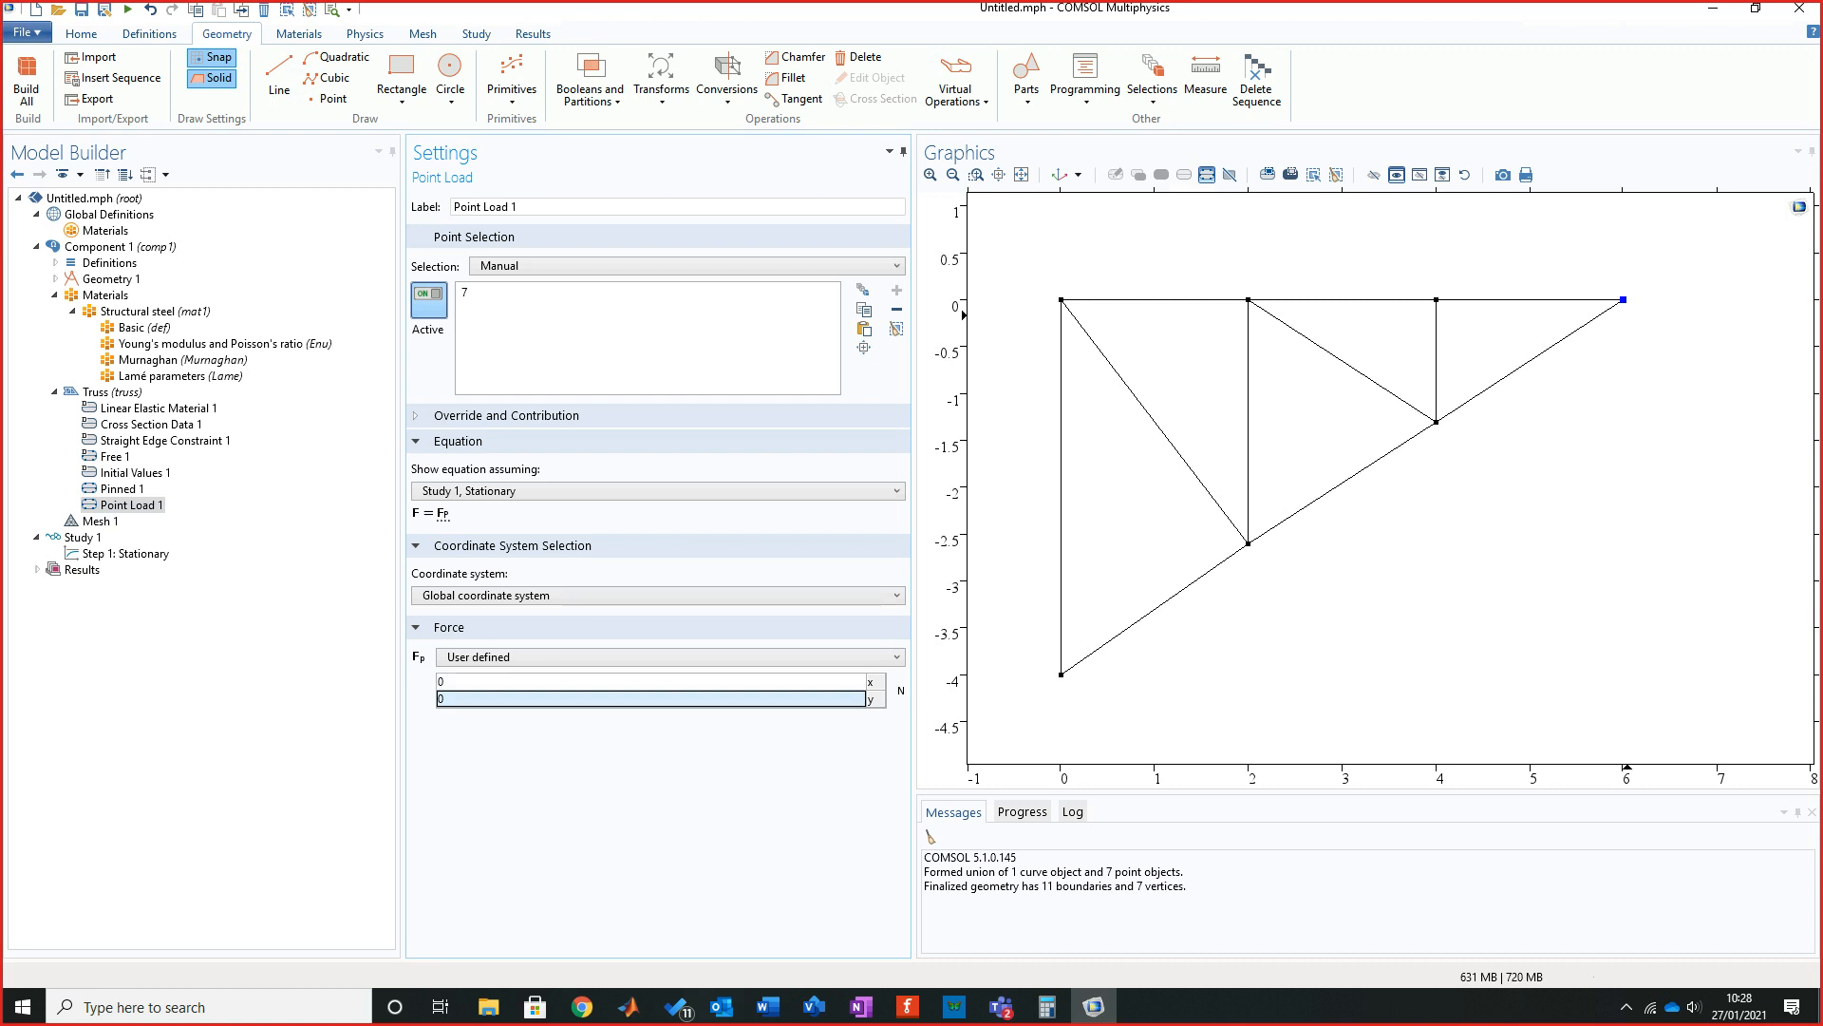
{"action": "left_click", "coordinate": [651, 699]}
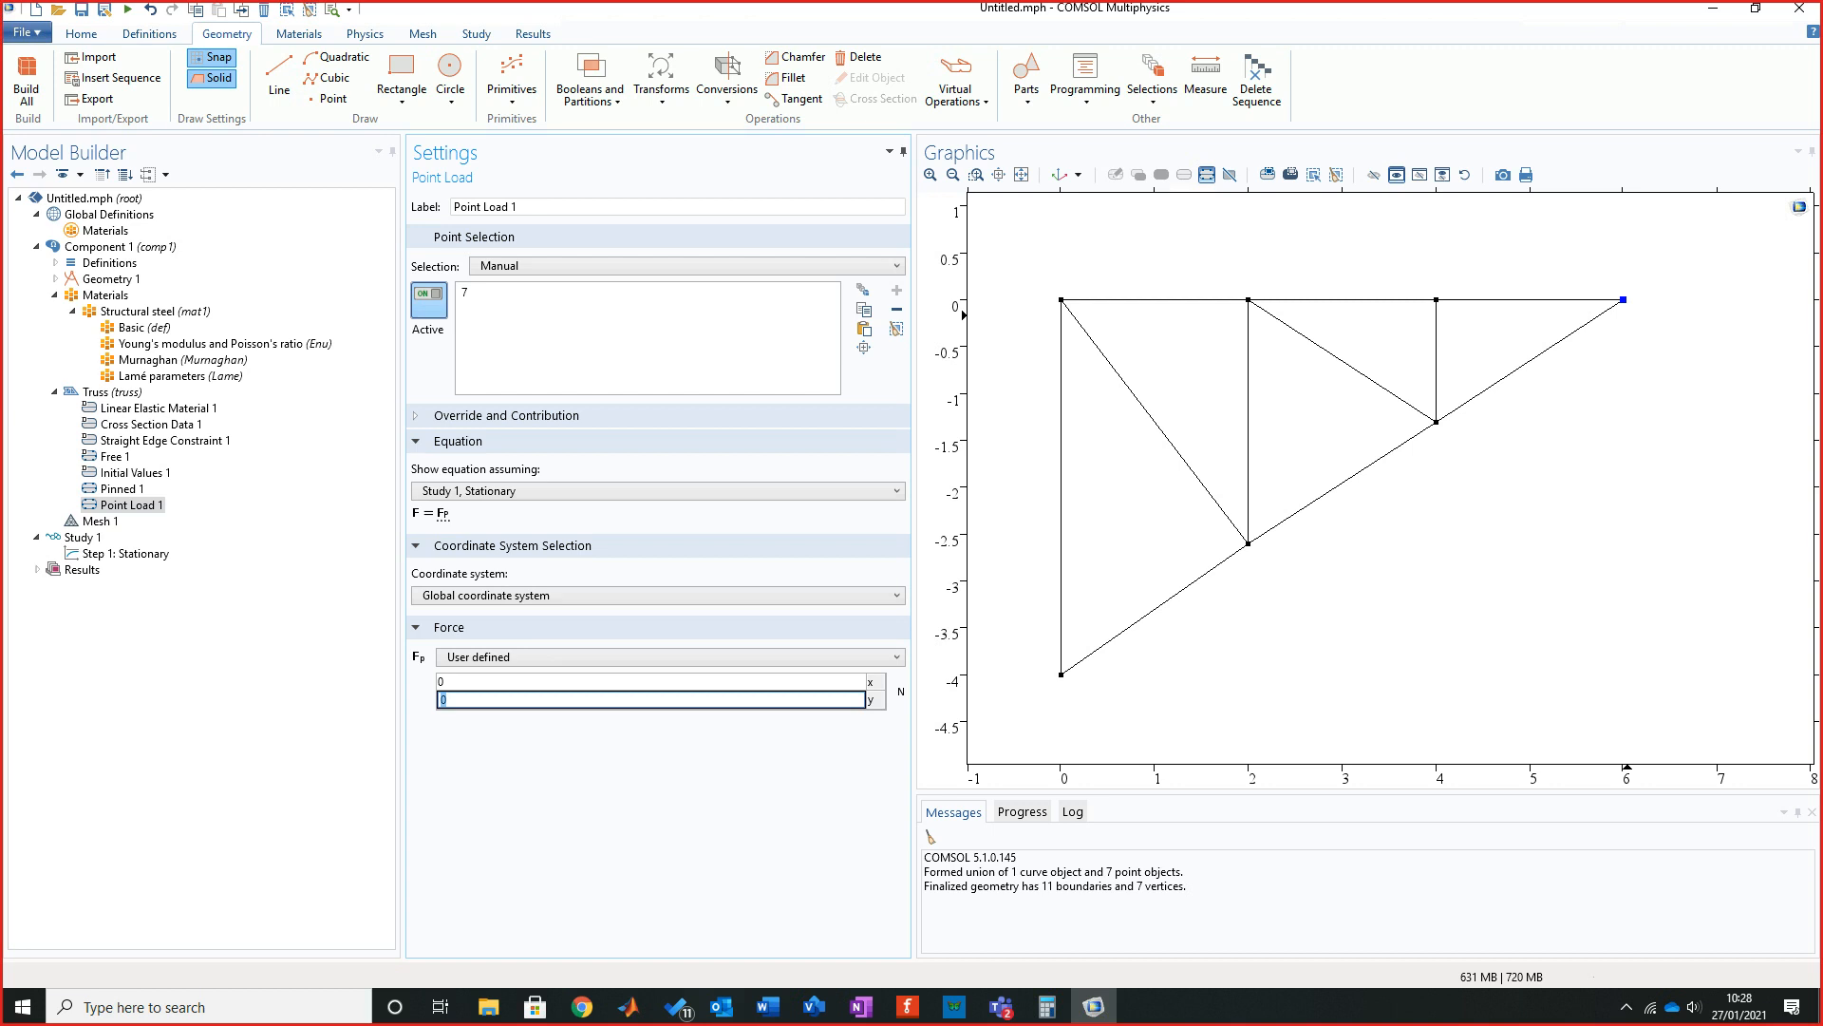
{"action": "type", "text": "0 [KN"}
{"action": "key", "text": "Return"}
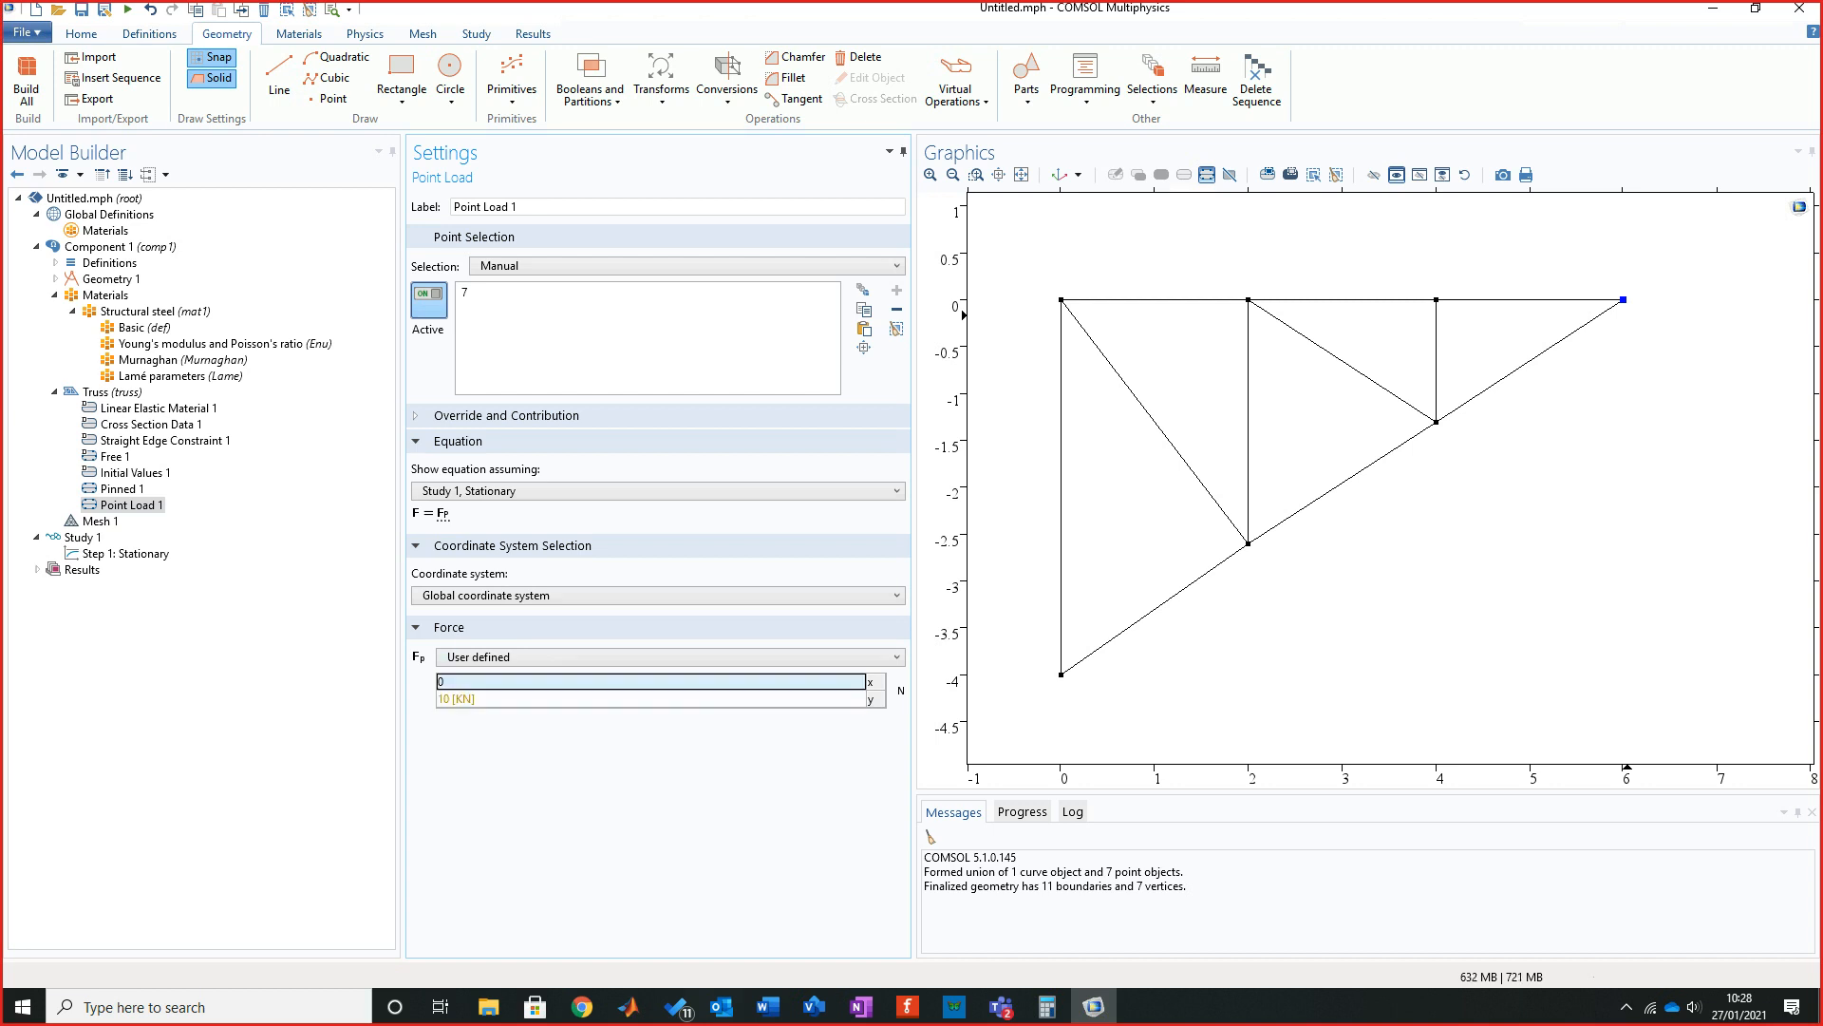
Correct the unit of the point load's y force component so it reads 10 [kN].
{"action": "left_click", "coordinate": [457, 699]}
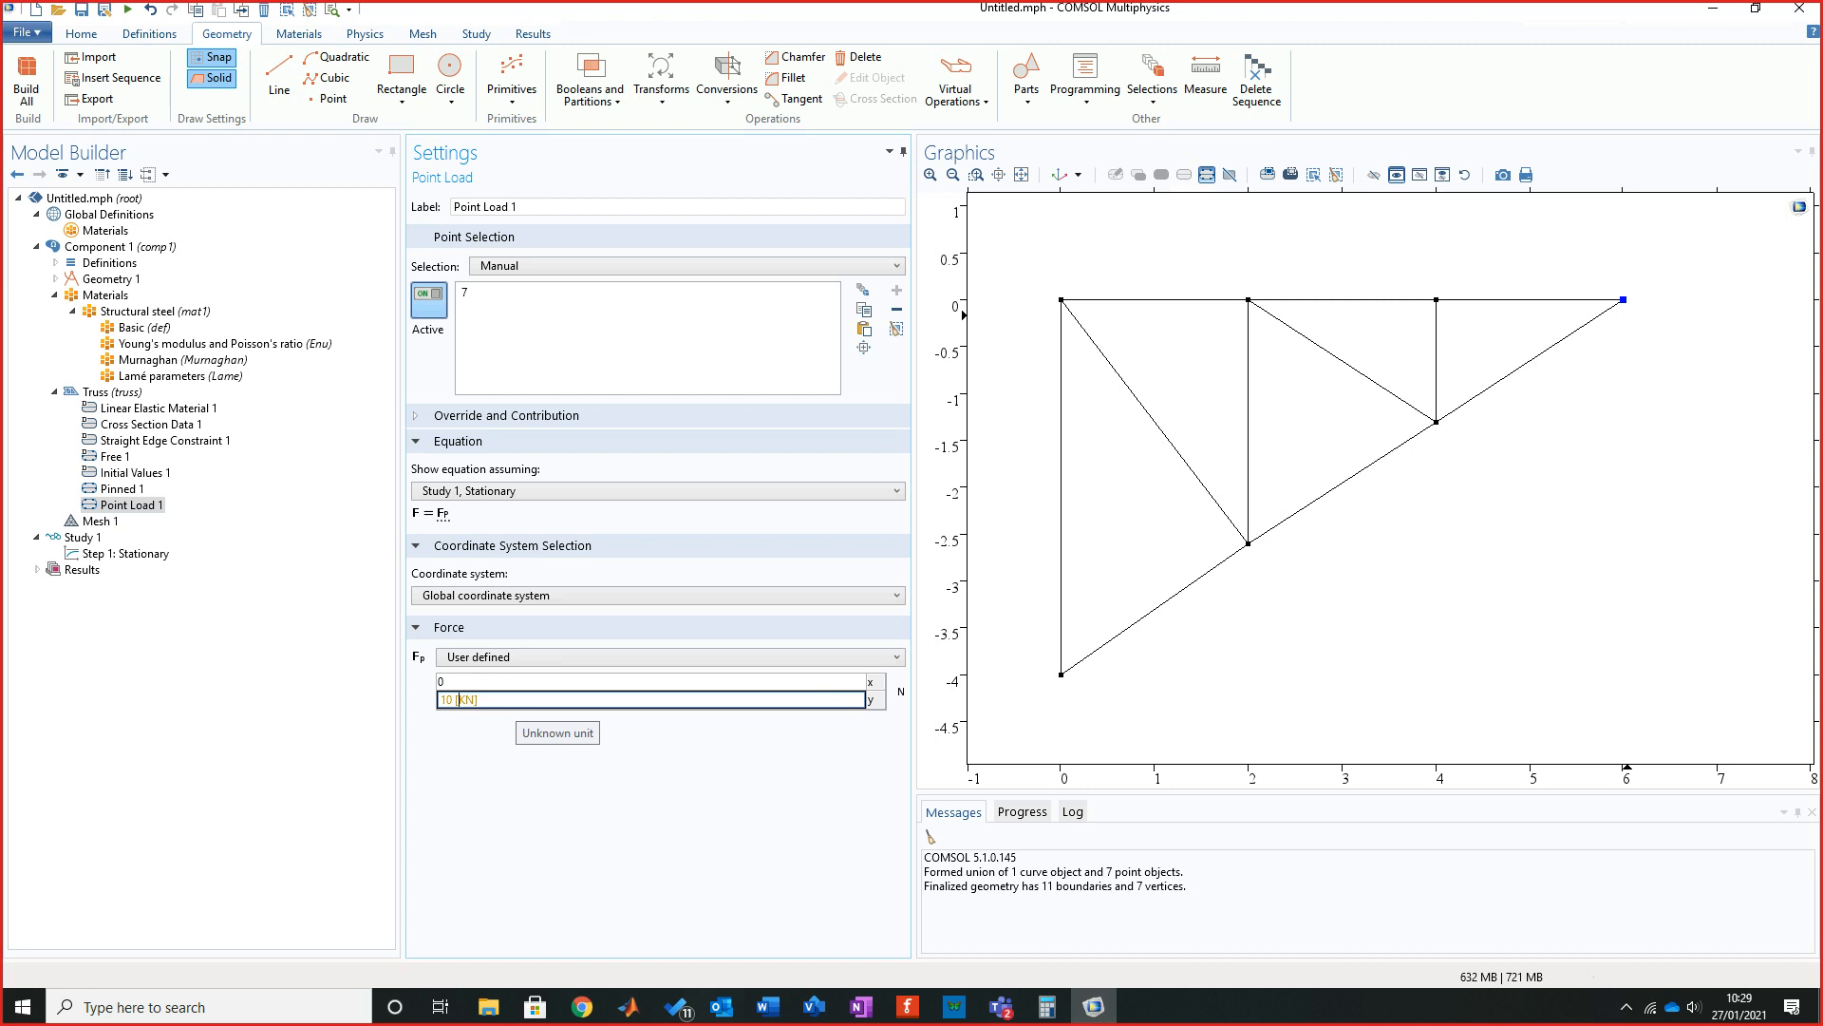
{"action": "left_click", "coordinate": [480, 700]}
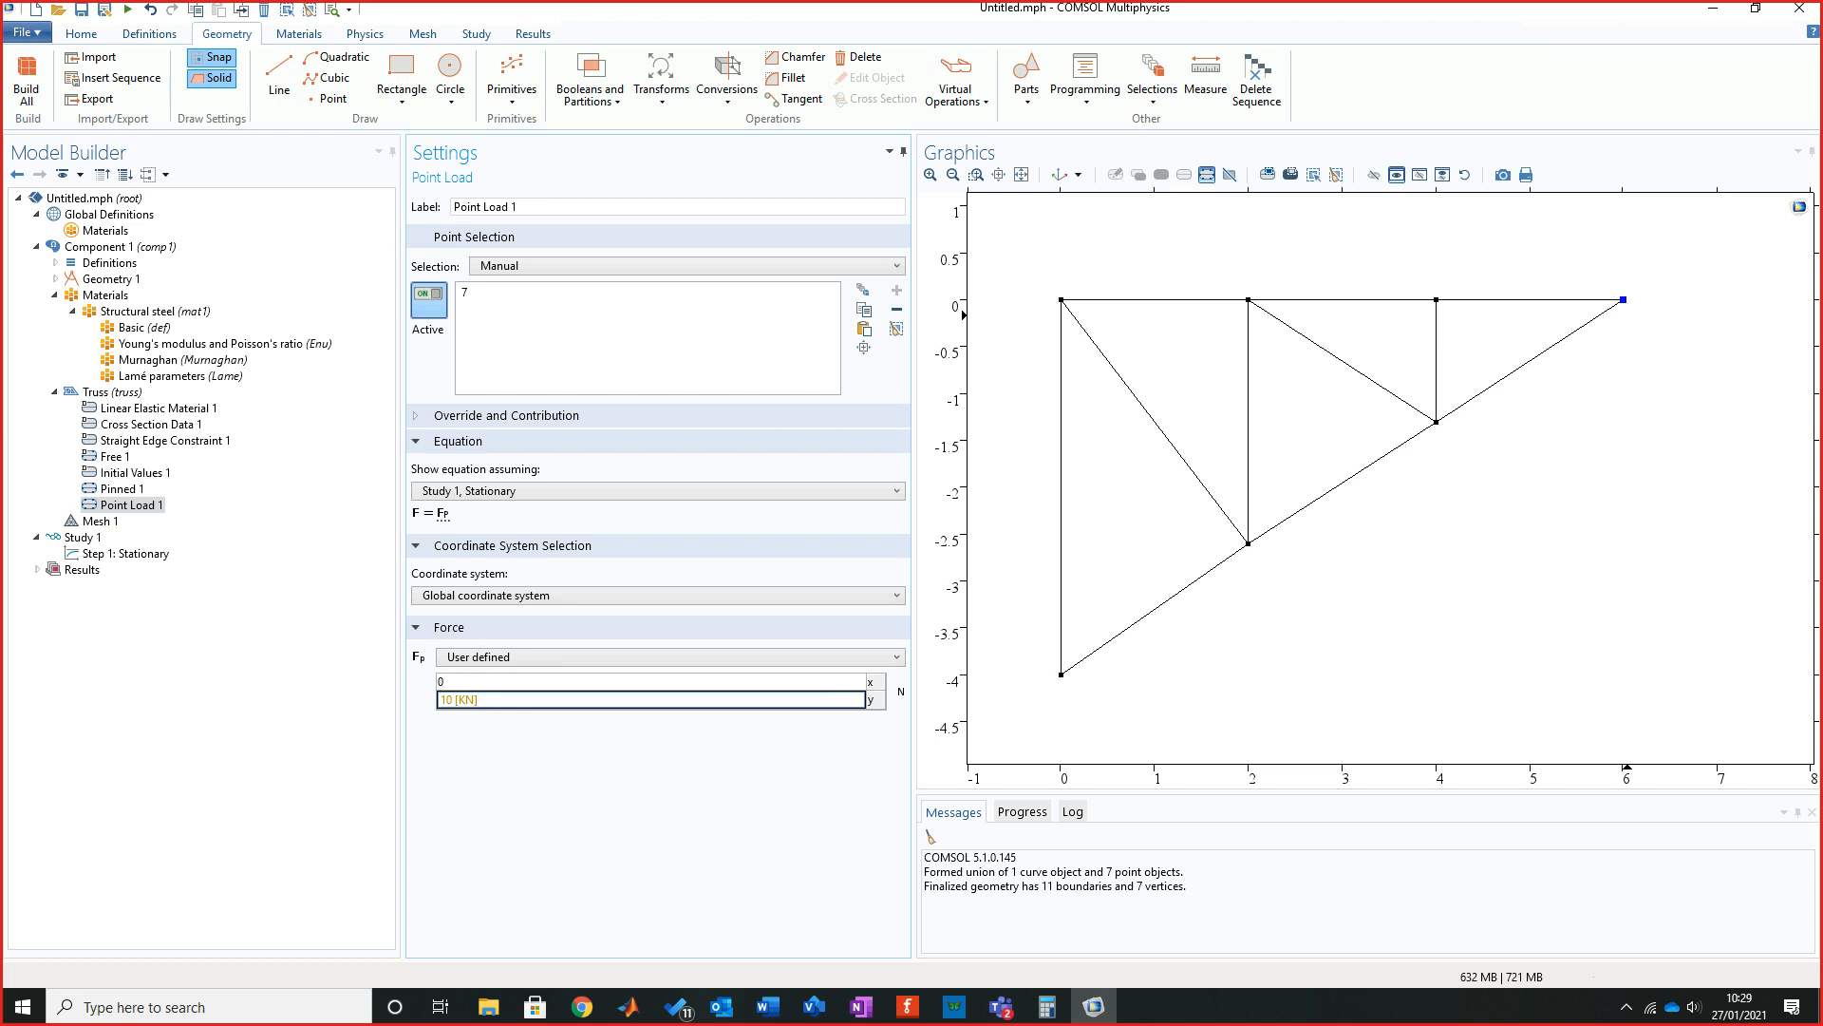
{"action": "left_click", "coordinate": [465, 700]}
{"action": "key", "text": "BackSpace"}
{"action": "type", "text": "k"}
{"action": "left_click", "coordinate": [439, 681]}
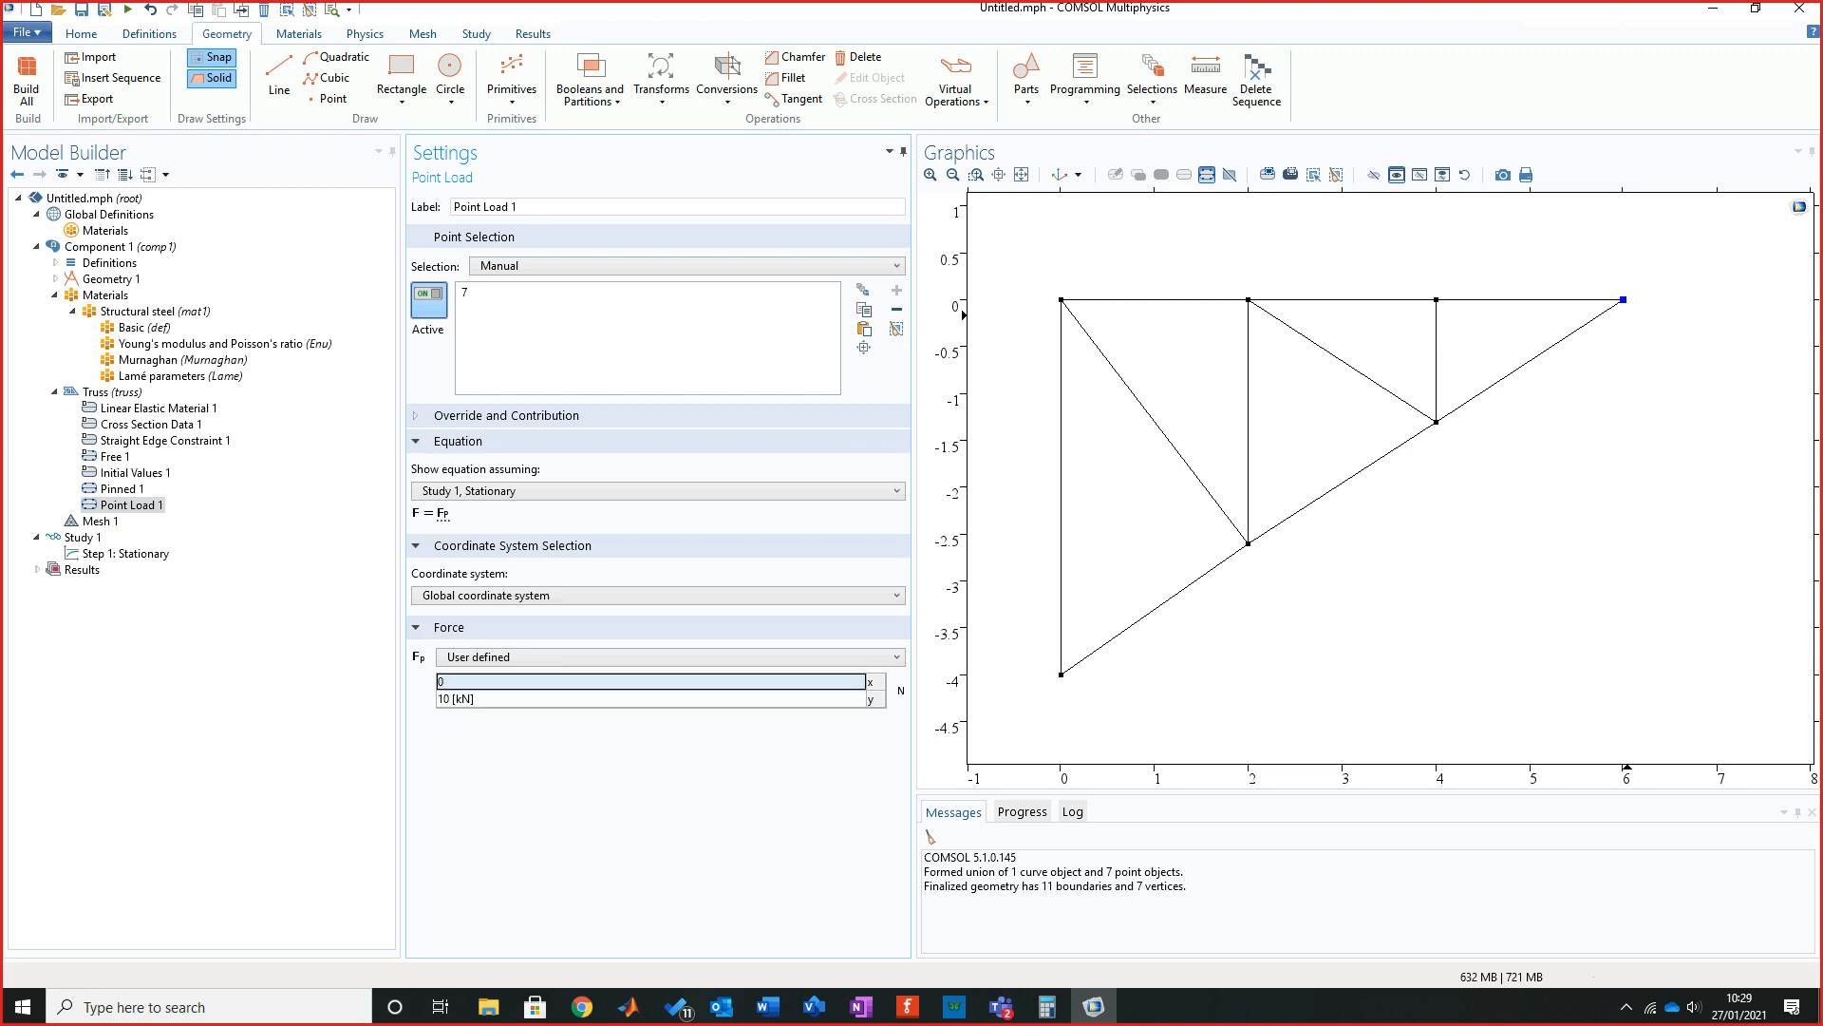
Reverse the point load's direction by changing its y force component to -10 [kn].
{"action": "left_click", "coordinate": [461, 699]}
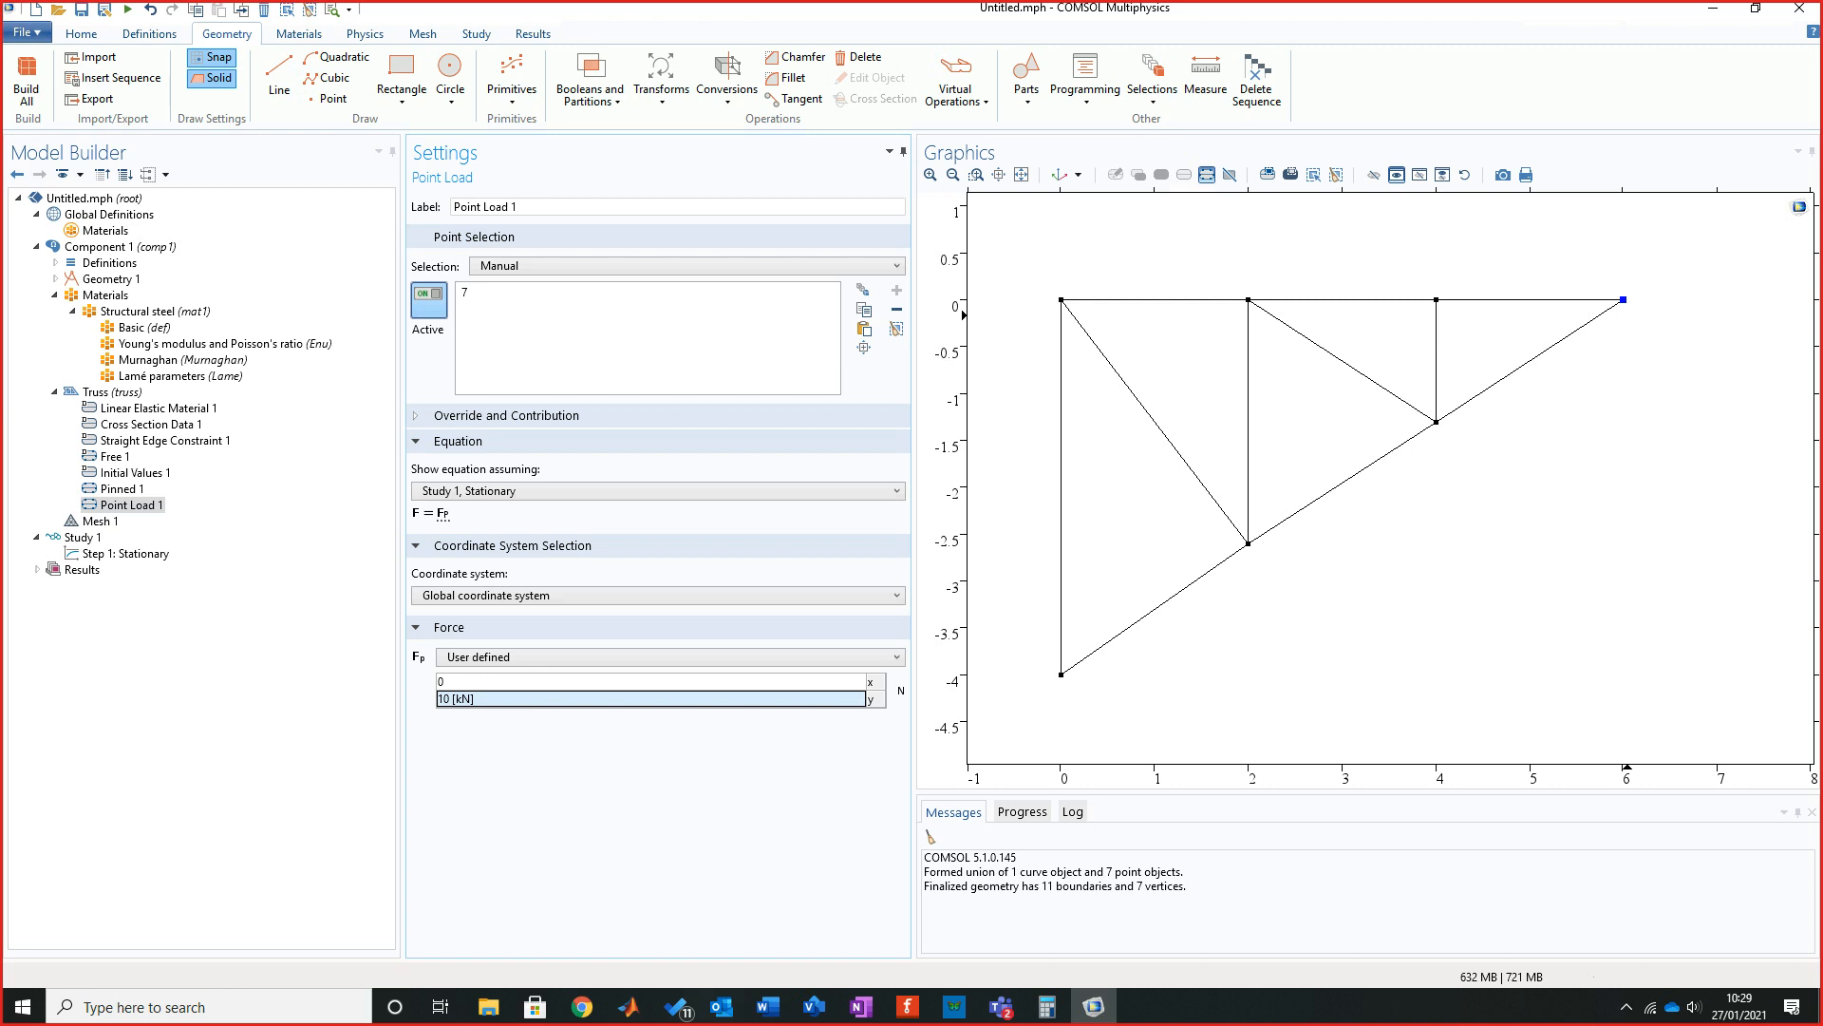
{"action": "left_click", "coordinate": [477, 700]}
{"action": "left_click", "coordinate": [477, 700]}
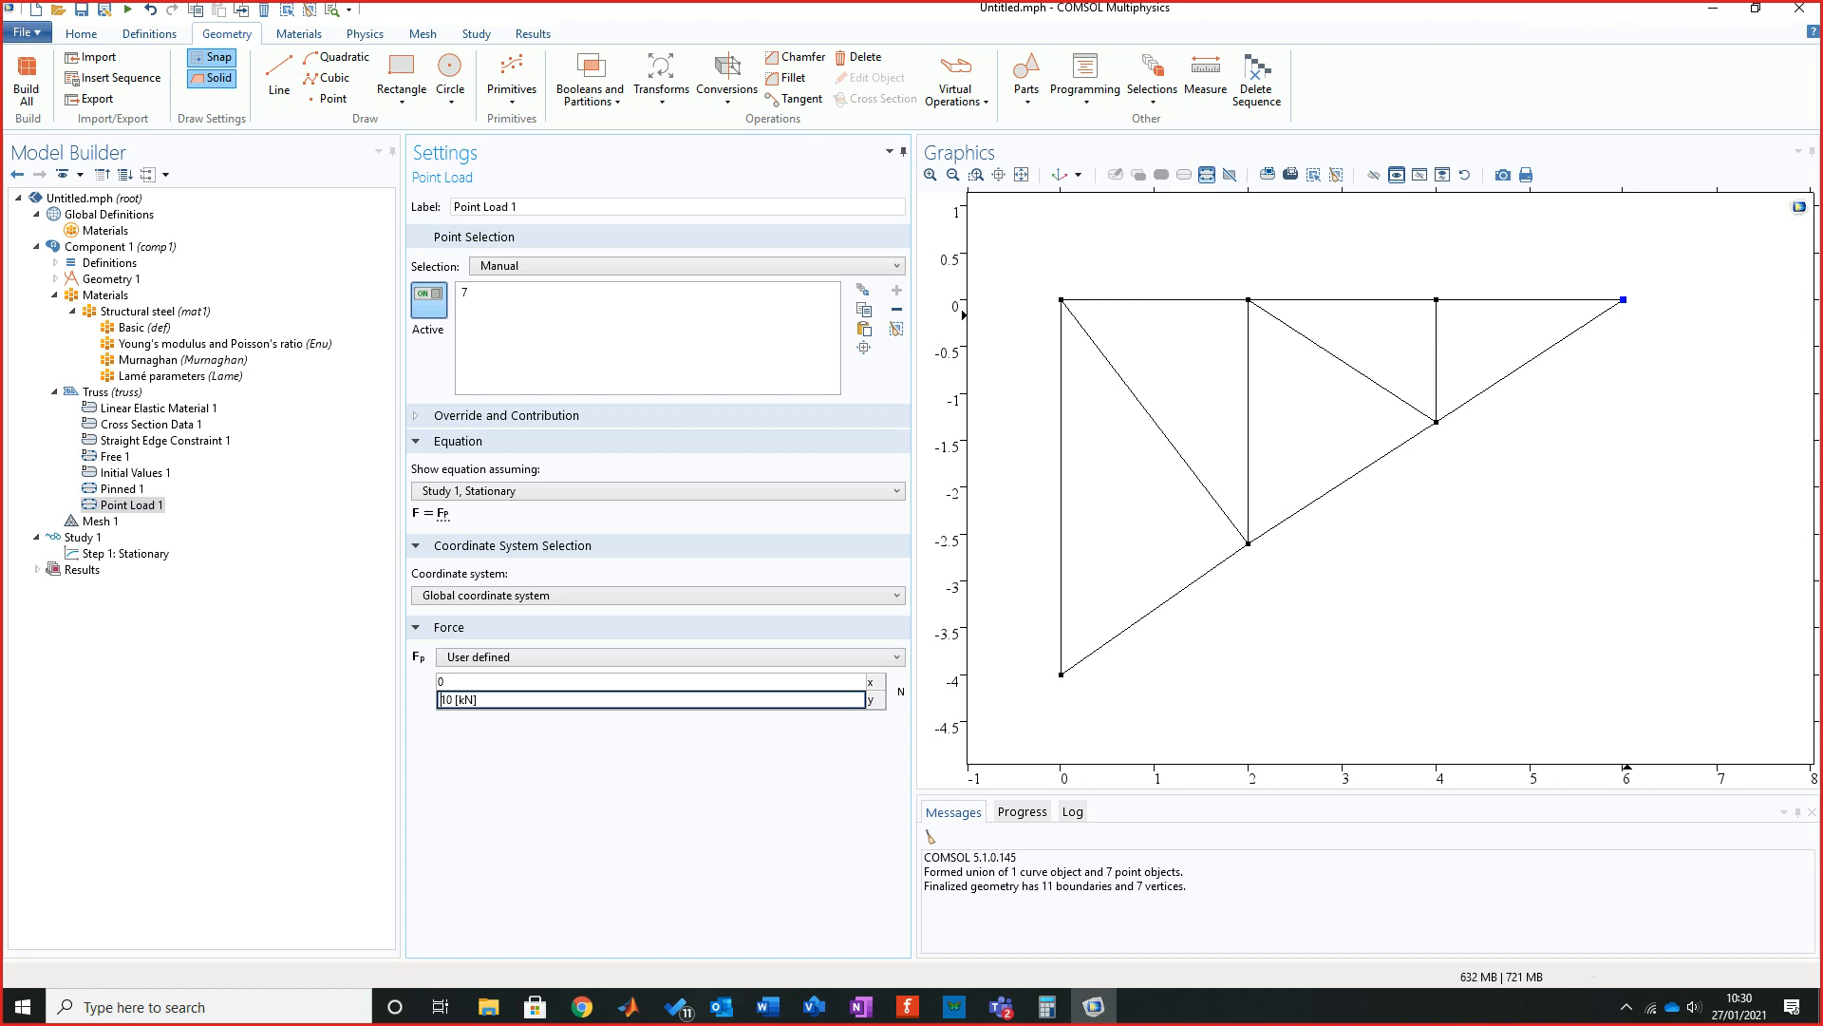
{"action": "type", "text": "-"}
{"action": "key", "text": "BackSpace"}
{"action": "key", "text": "BackSpace"}
{"action": "type", "text": "n"}
{"action": "key", "text": "Return"}
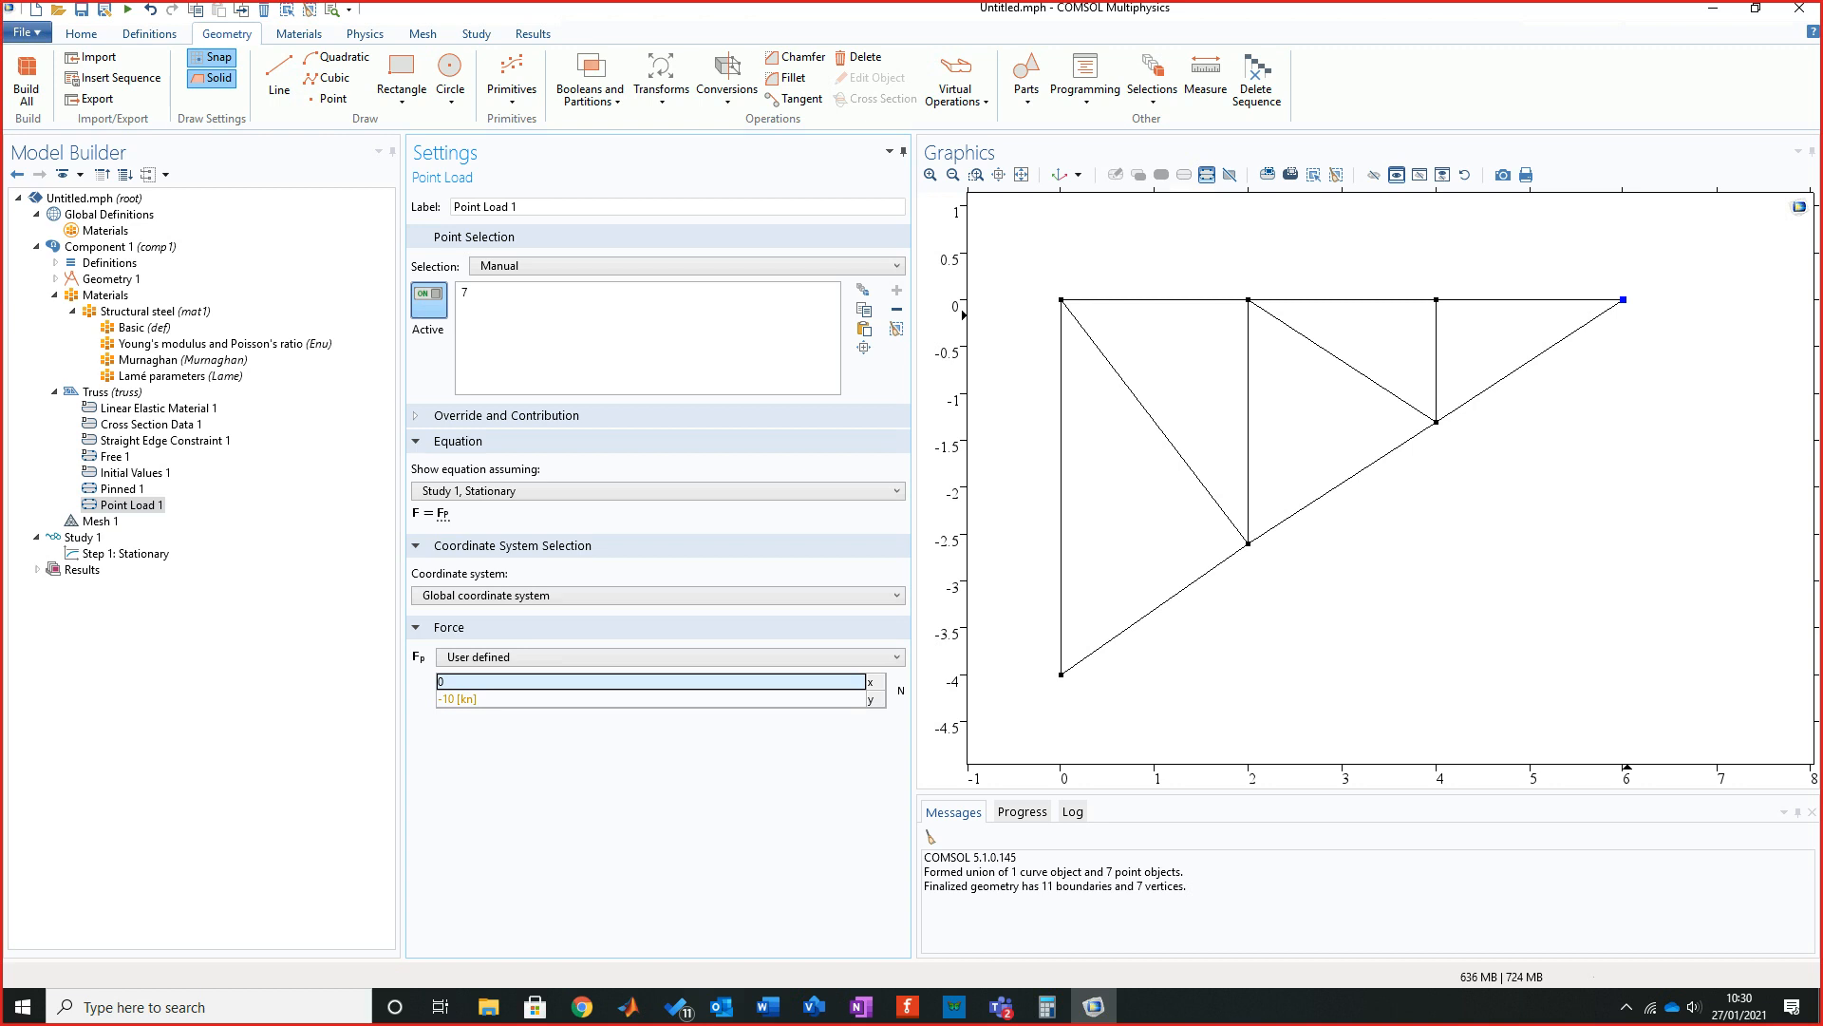
Correct the y force component's unit so it reads -10 [kN], and check the load against the truss figure in Word.
{"action": "left_click", "coordinate": [485, 699]}
{"action": "left_click", "coordinate": [468, 698]}
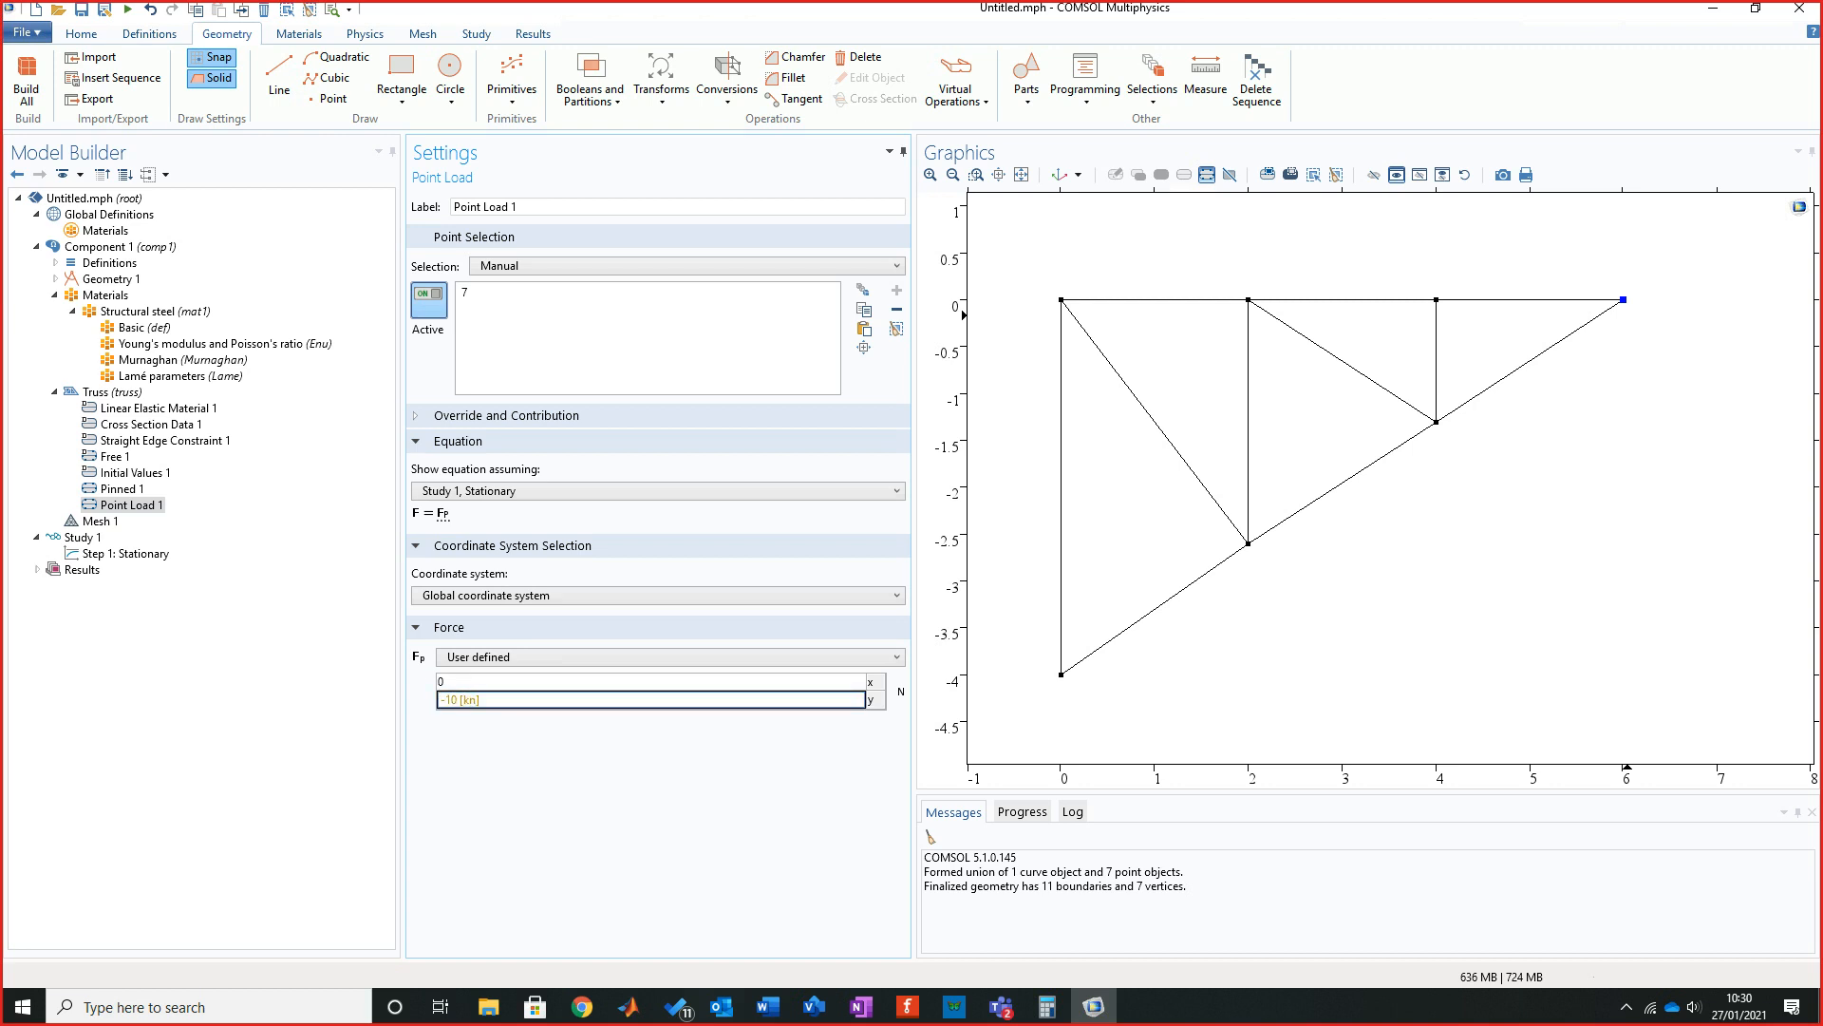
{"action": "key", "text": "Delete"}
{"action": "type", "text": "N"}
{"action": "key", "text": "Return"}
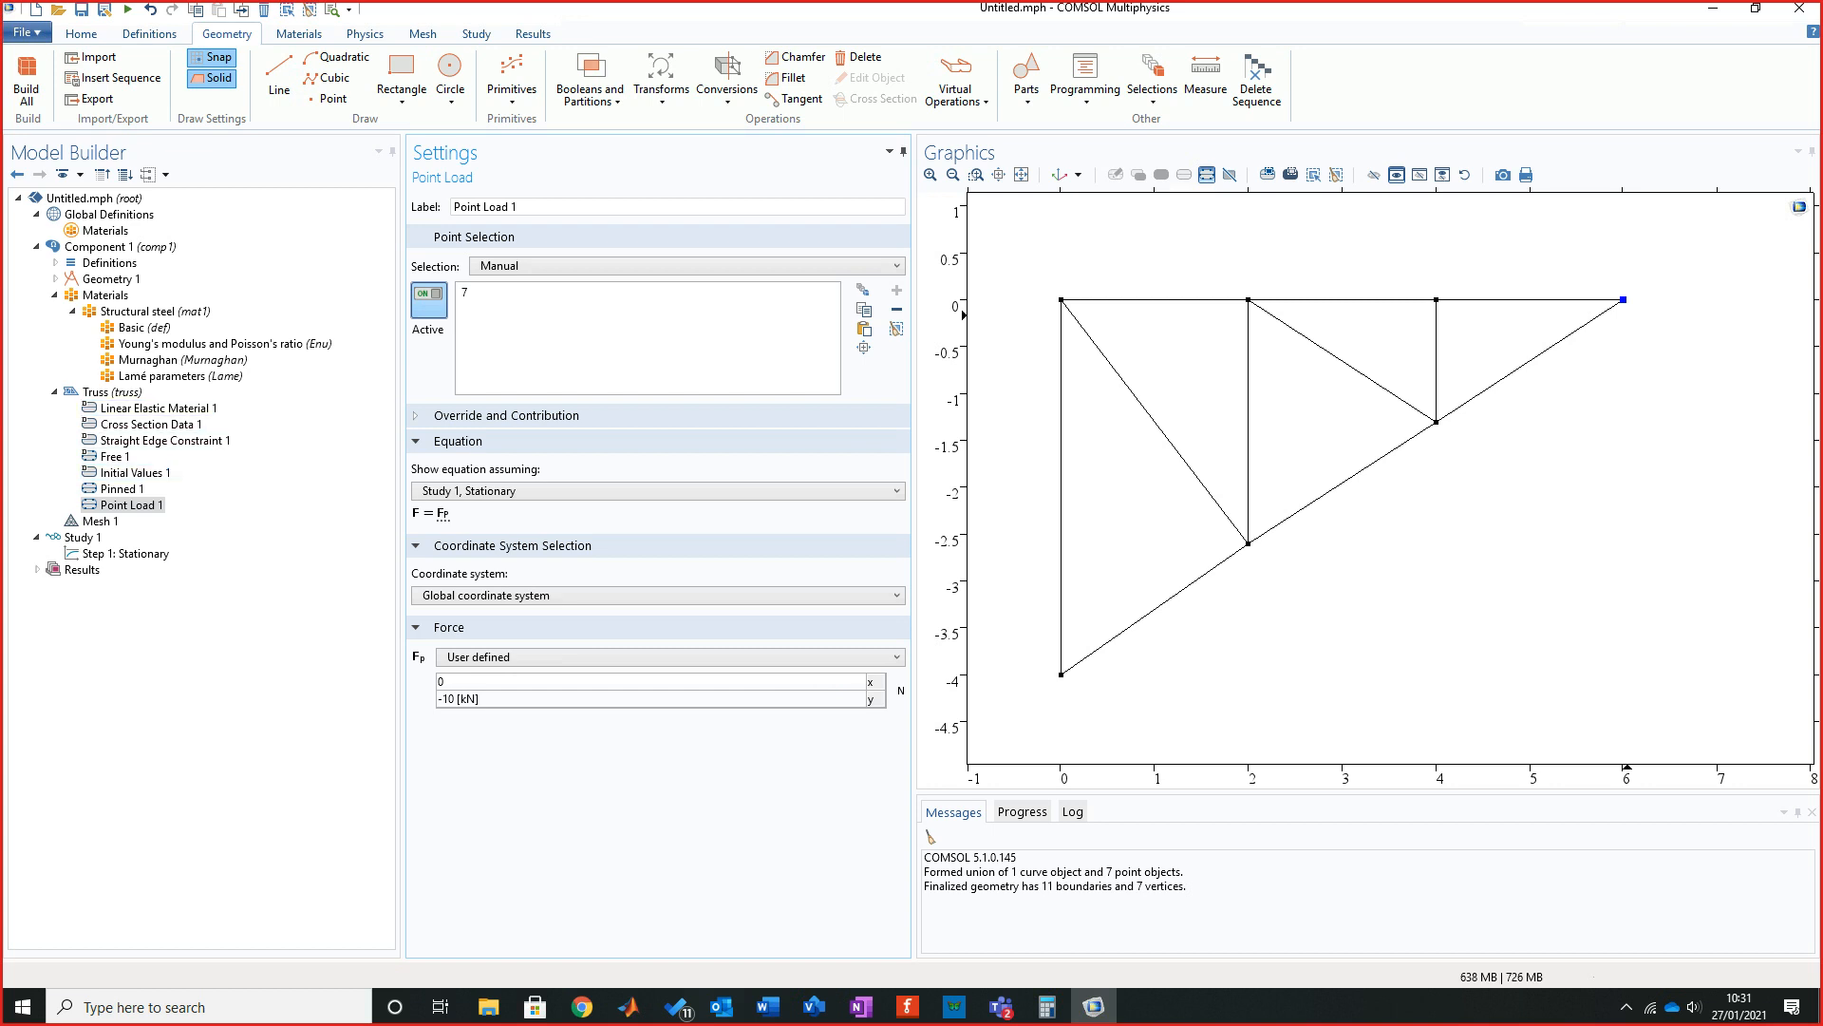
{"action": "left_click", "coordinate": [767, 1006]}
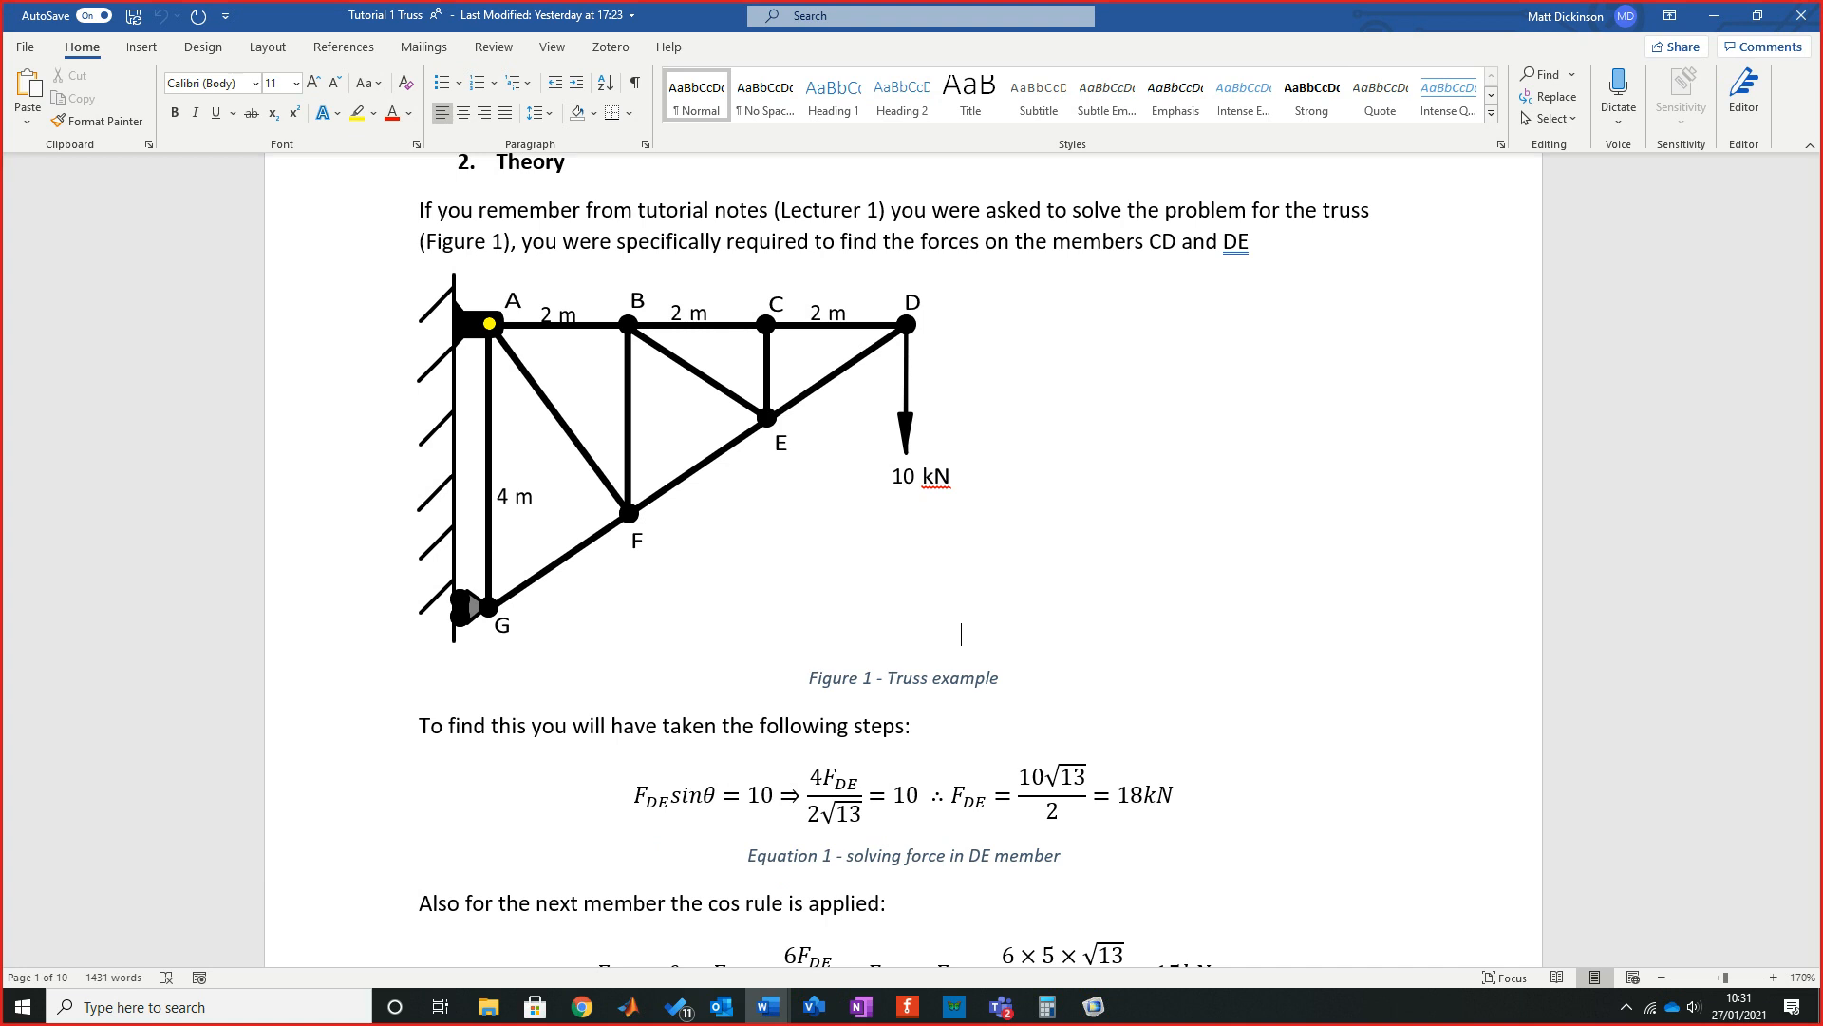
{"action": "key", "text": "super+shift+Left"}
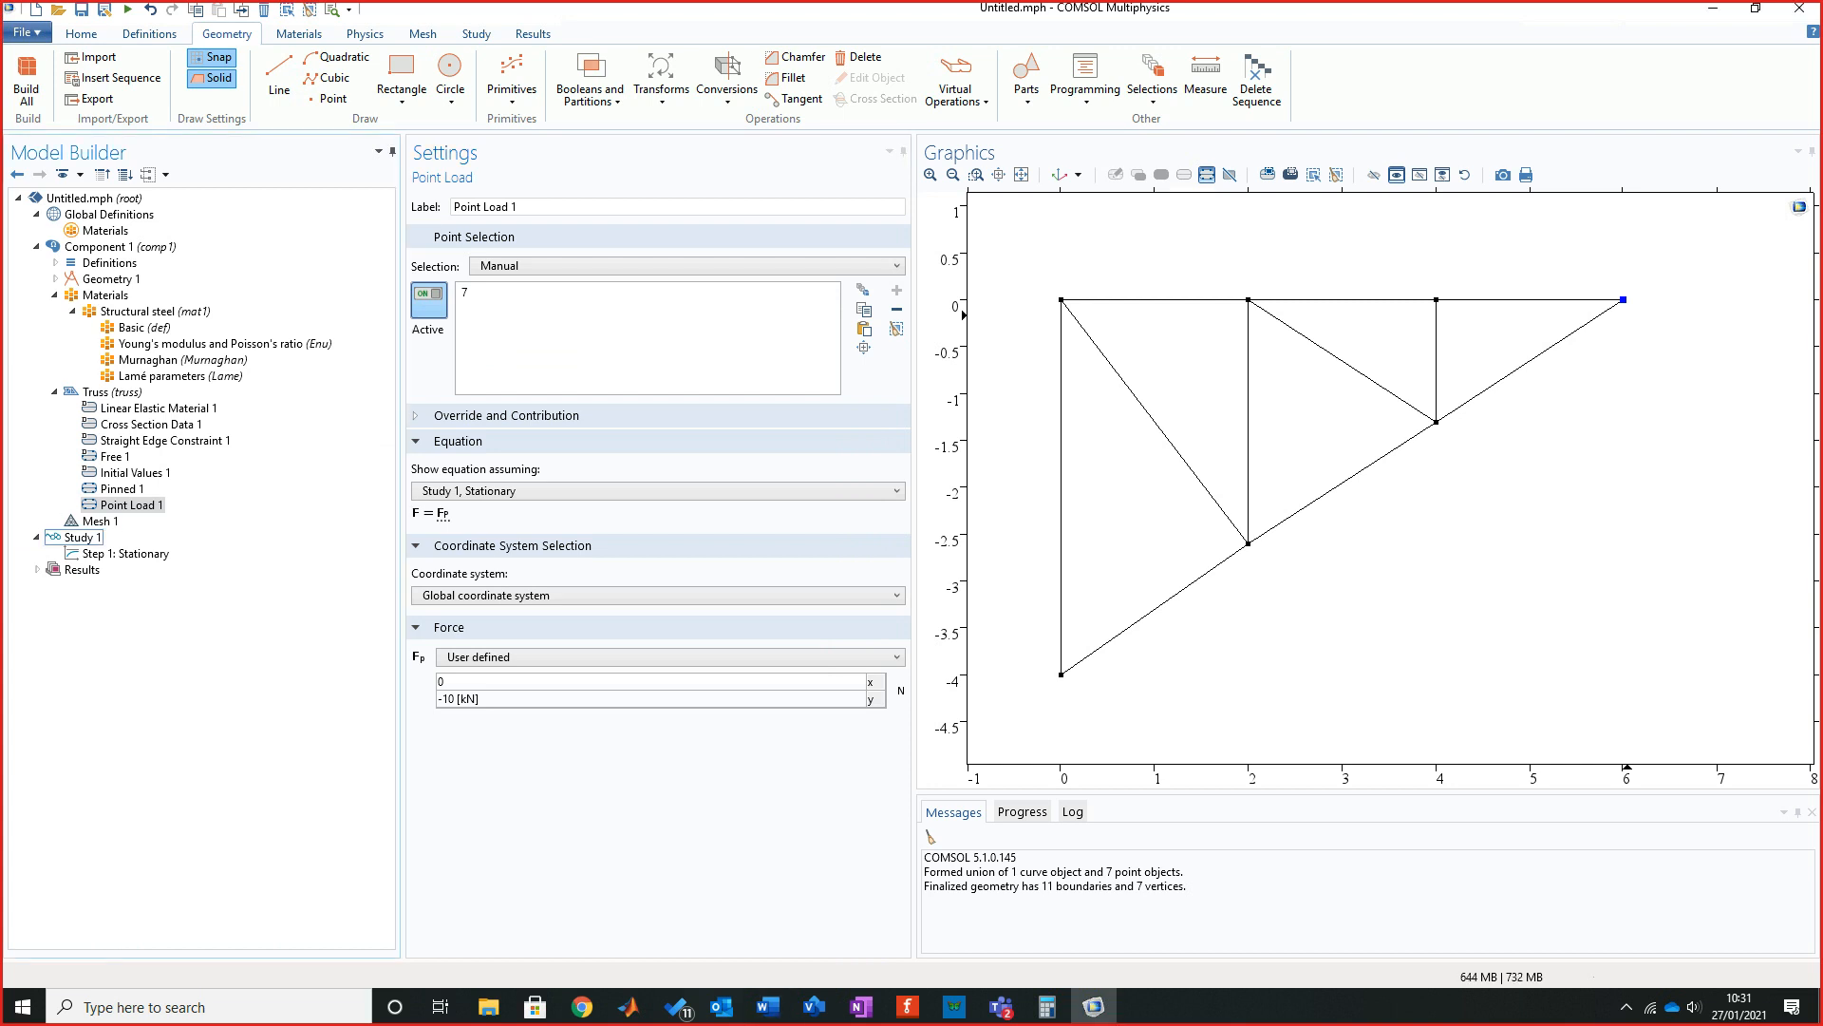
Build the complete physics-controlled mesh of Mesh 1 for the truss.
{"action": "left_click", "coordinate": [100, 522]}
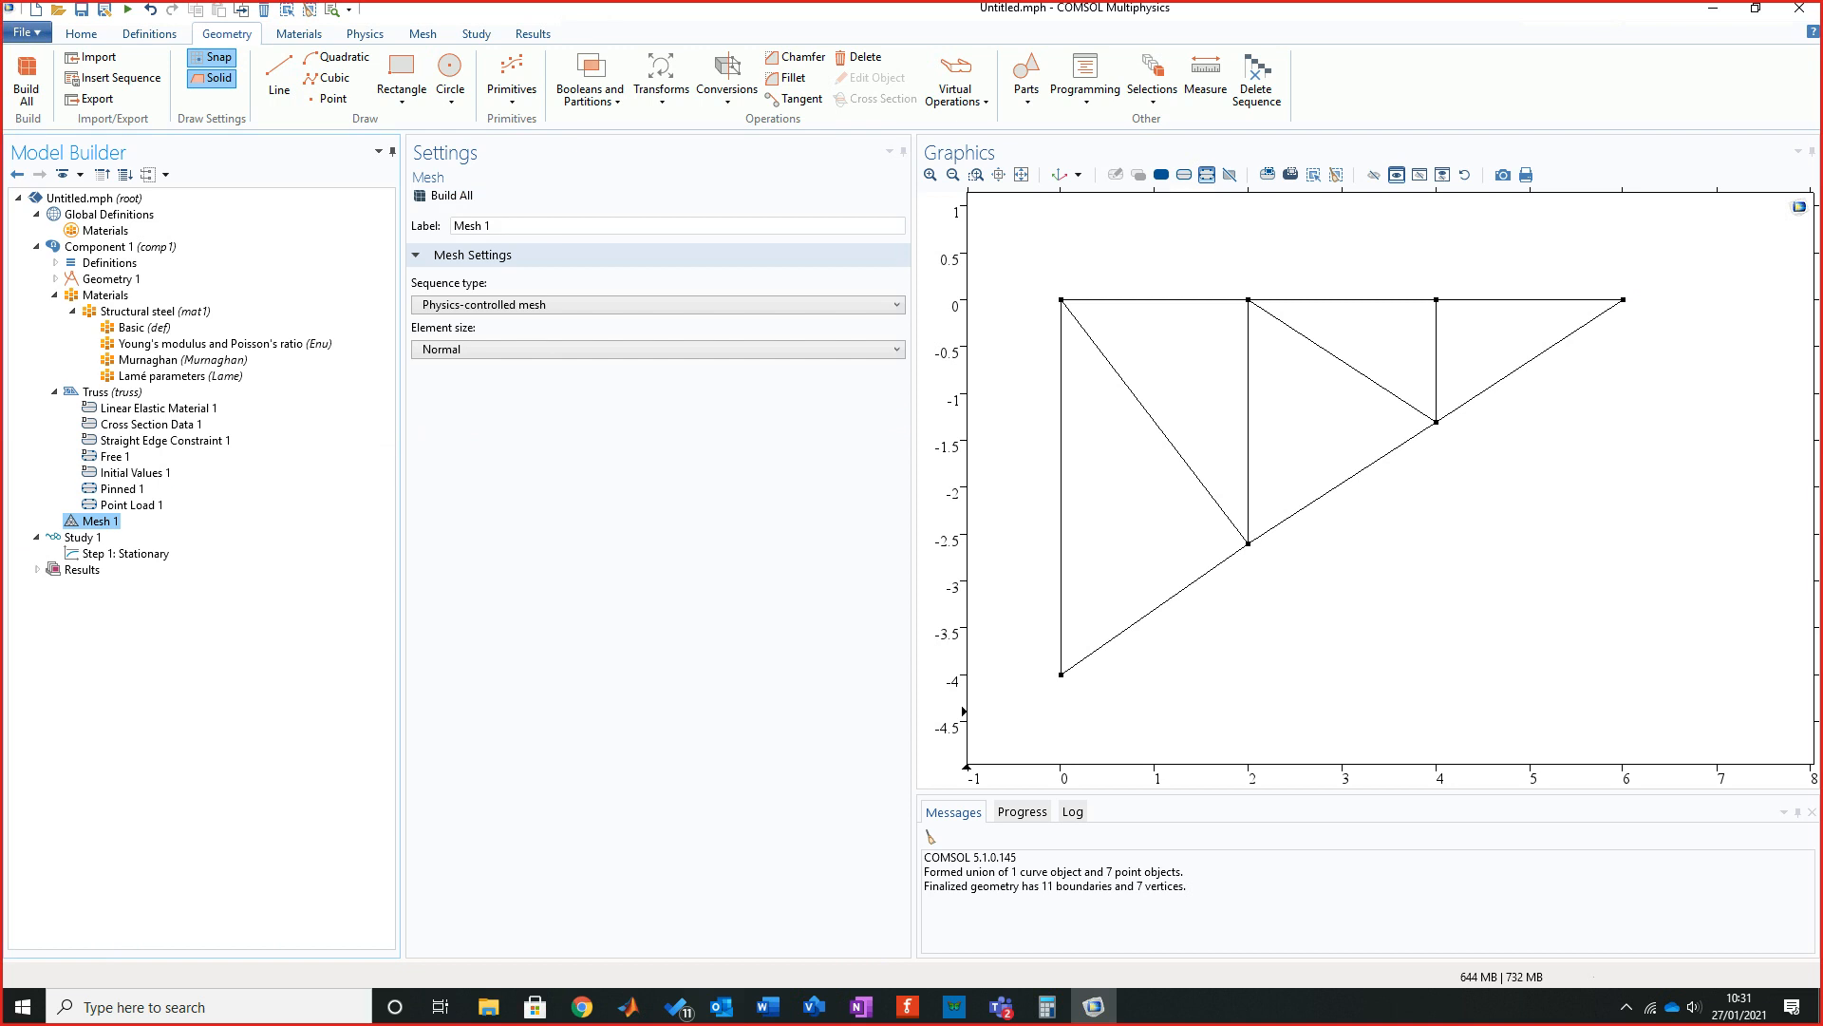
{"action": "right_click", "coordinate": [95, 523]}
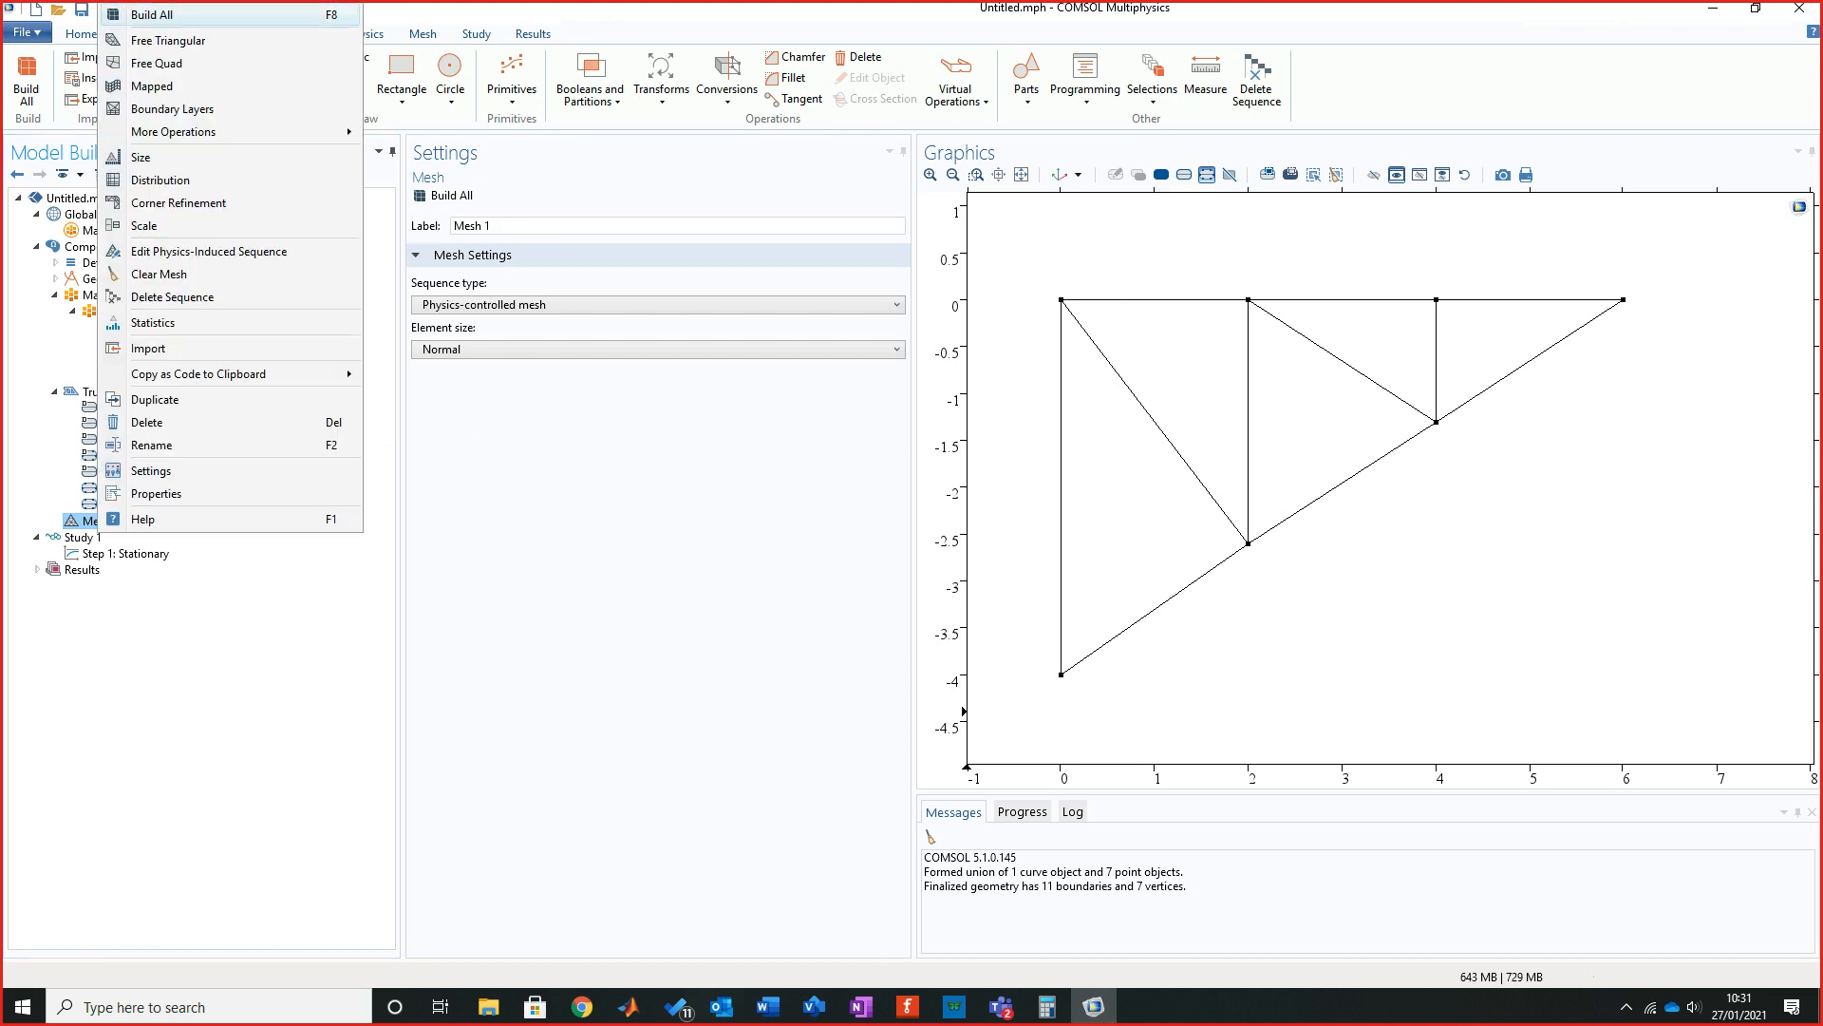
{"action": "left_click", "coordinate": [152, 15]}
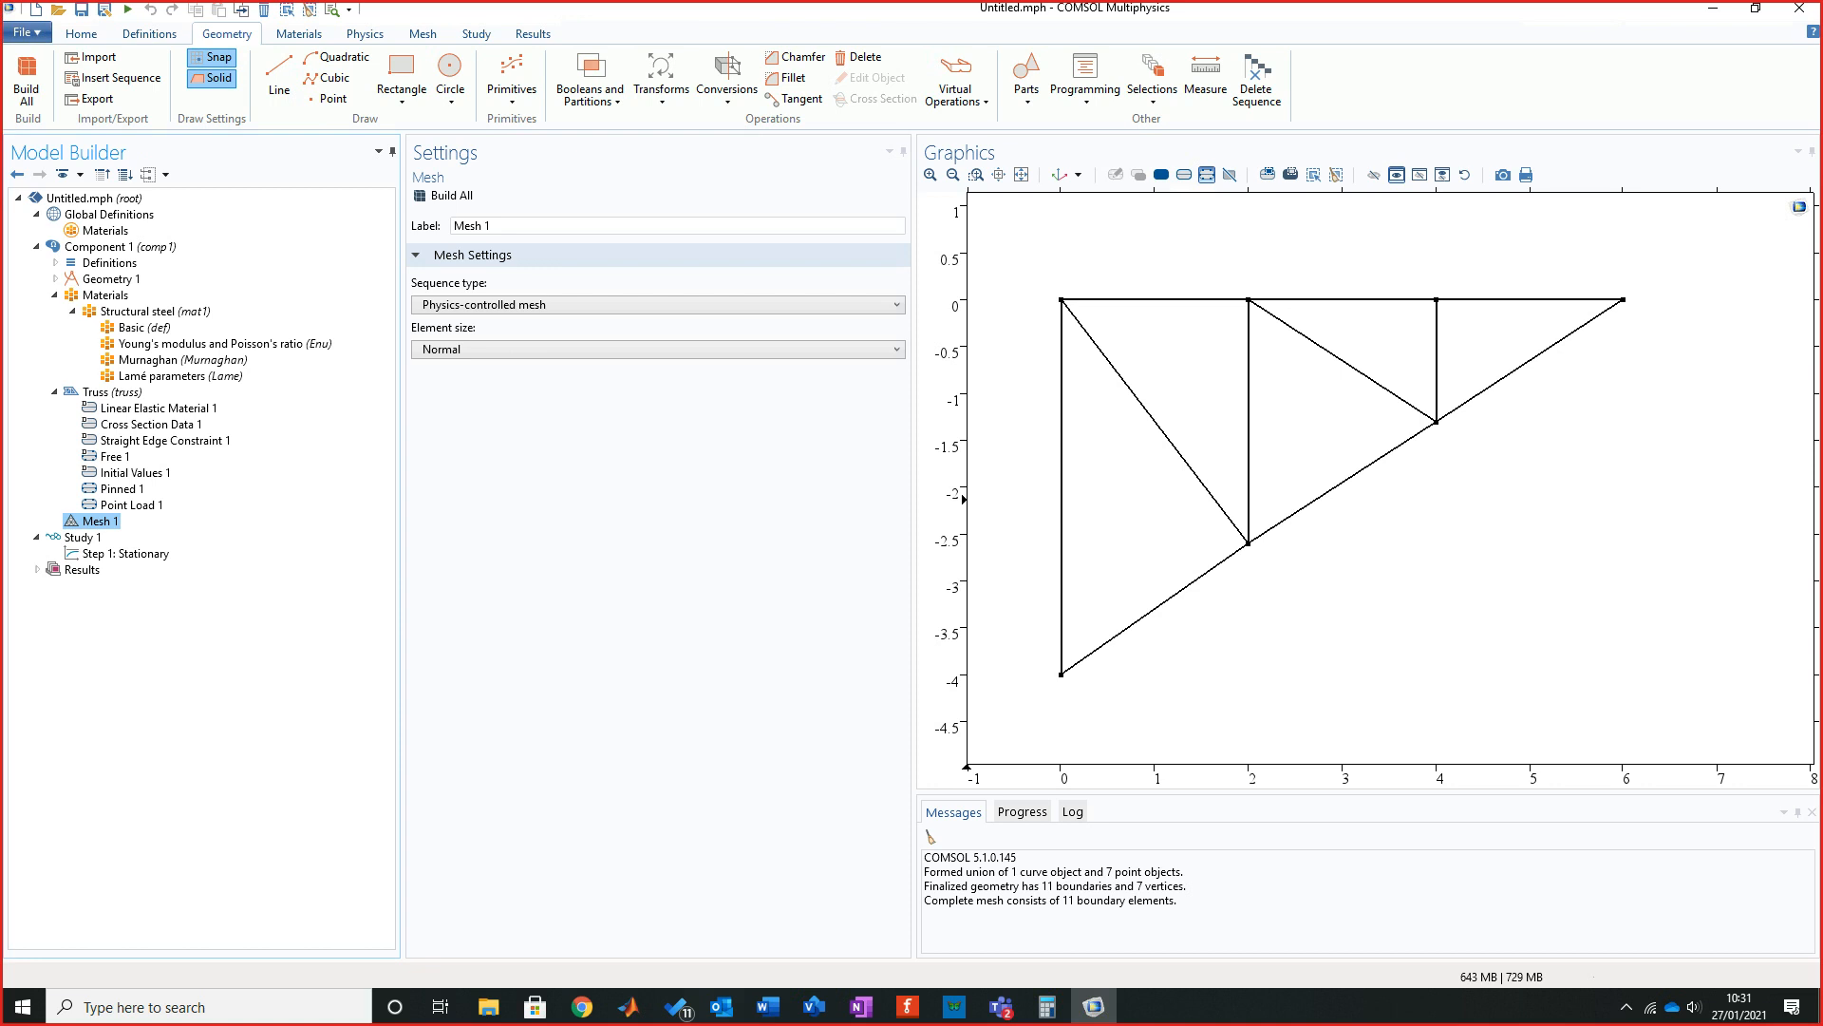
Examine the mesh along the truss's lower diagonal member up close, and return to the full truss view.
{"action": "scroll", "coordinate": [1301, 466], "scroll_direction": "up", "scroll_amount": 3}
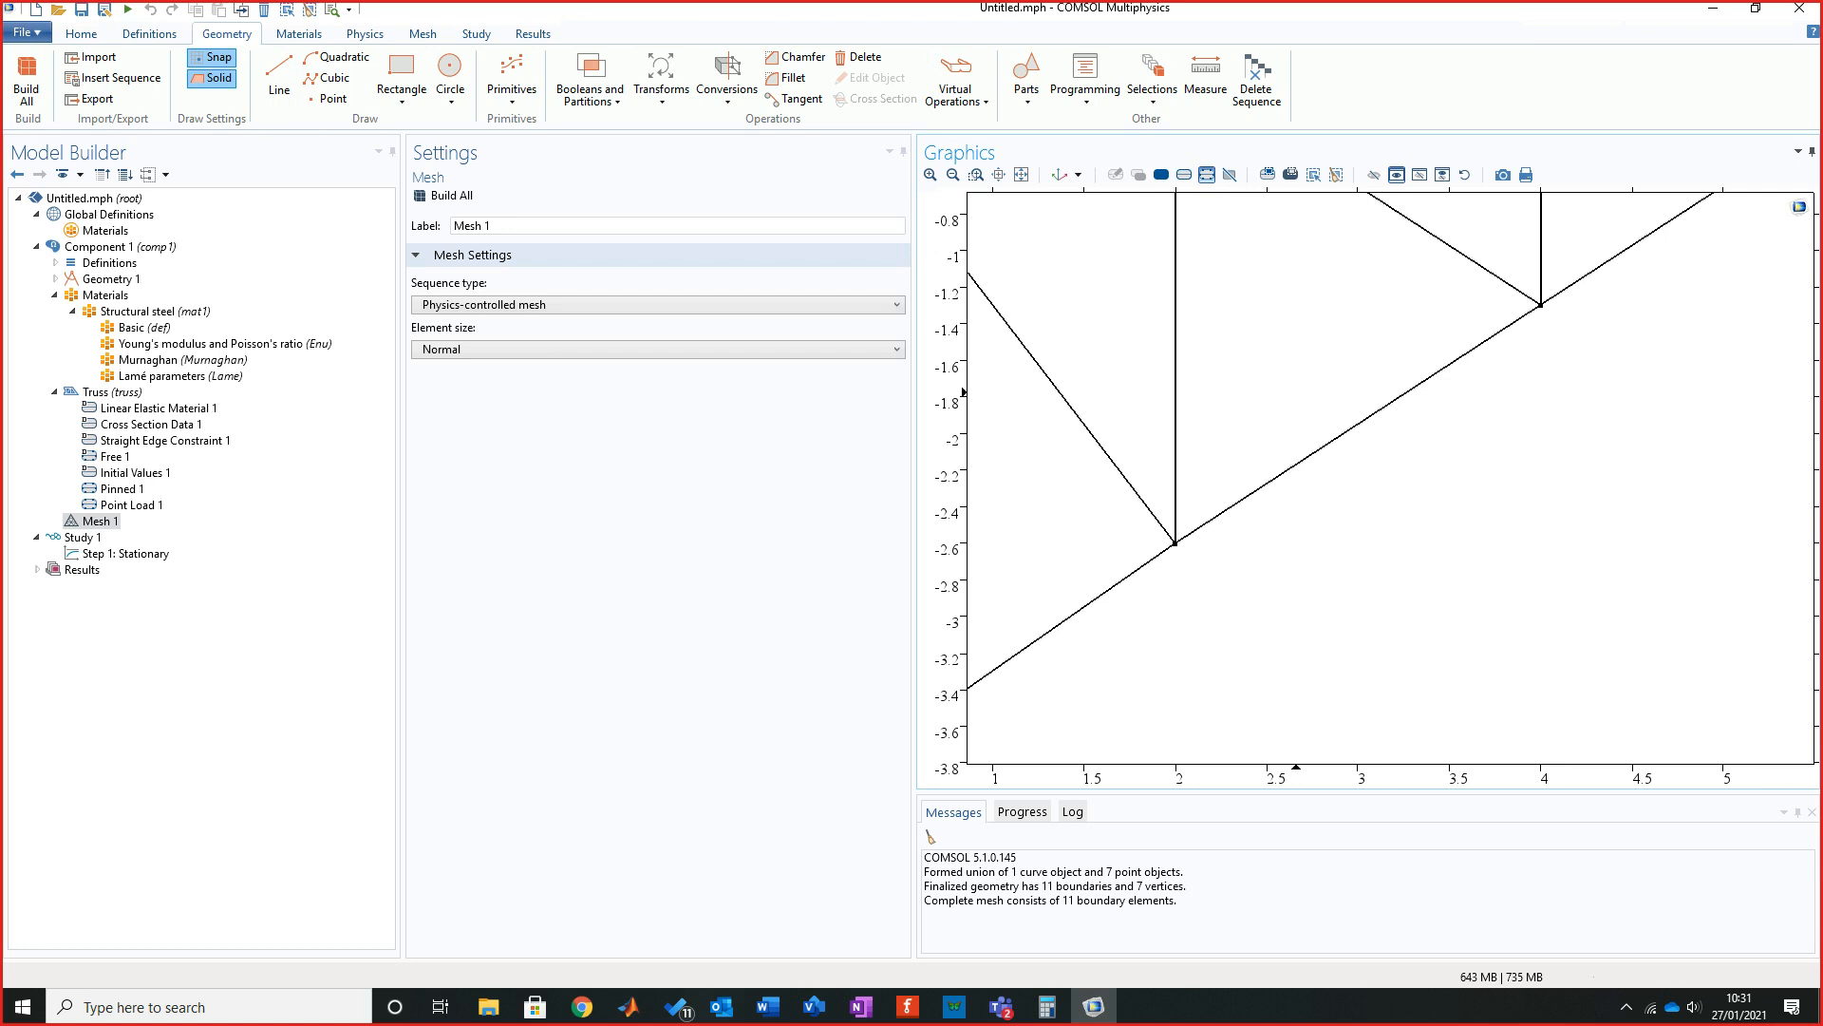
{"action": "scroll", "coordinate": [1301, 428], "scroll_direction": "up", "scroll_amount": 4}
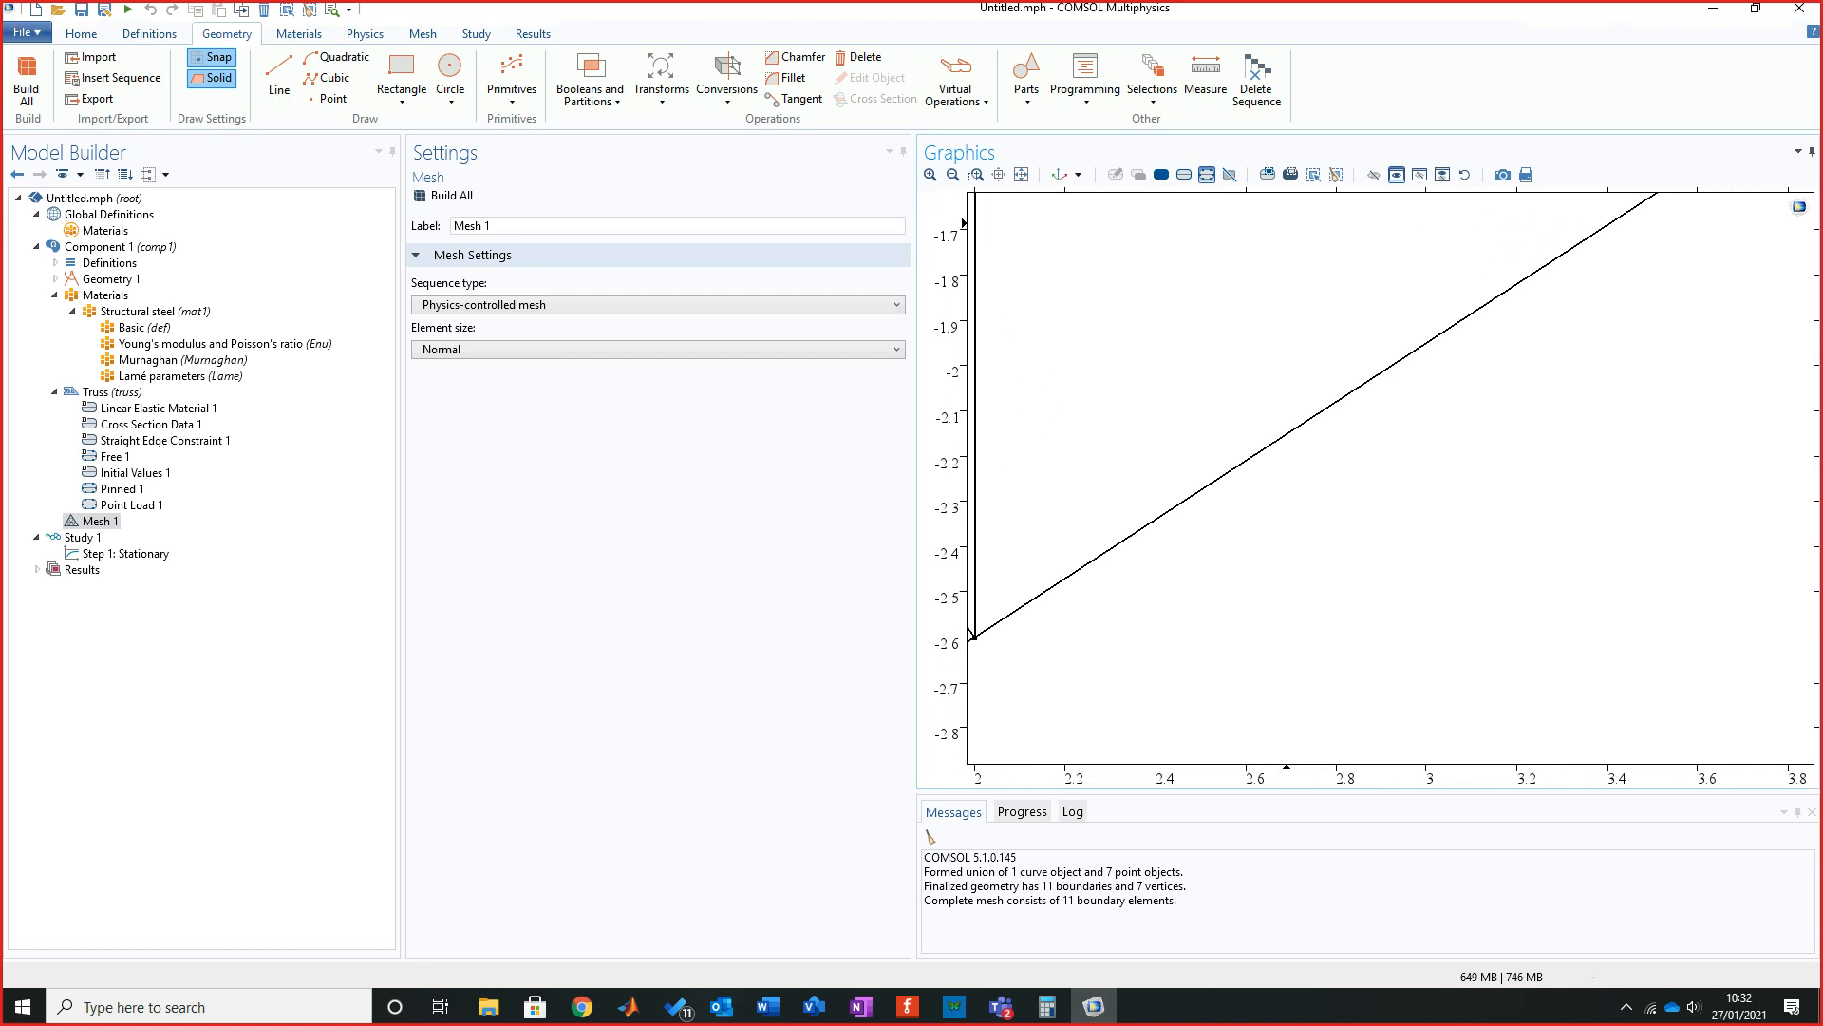
{"action": "scroll", "coordinate": [1254, 492], "scroll_direction": "up", "scroll_amount": 10}
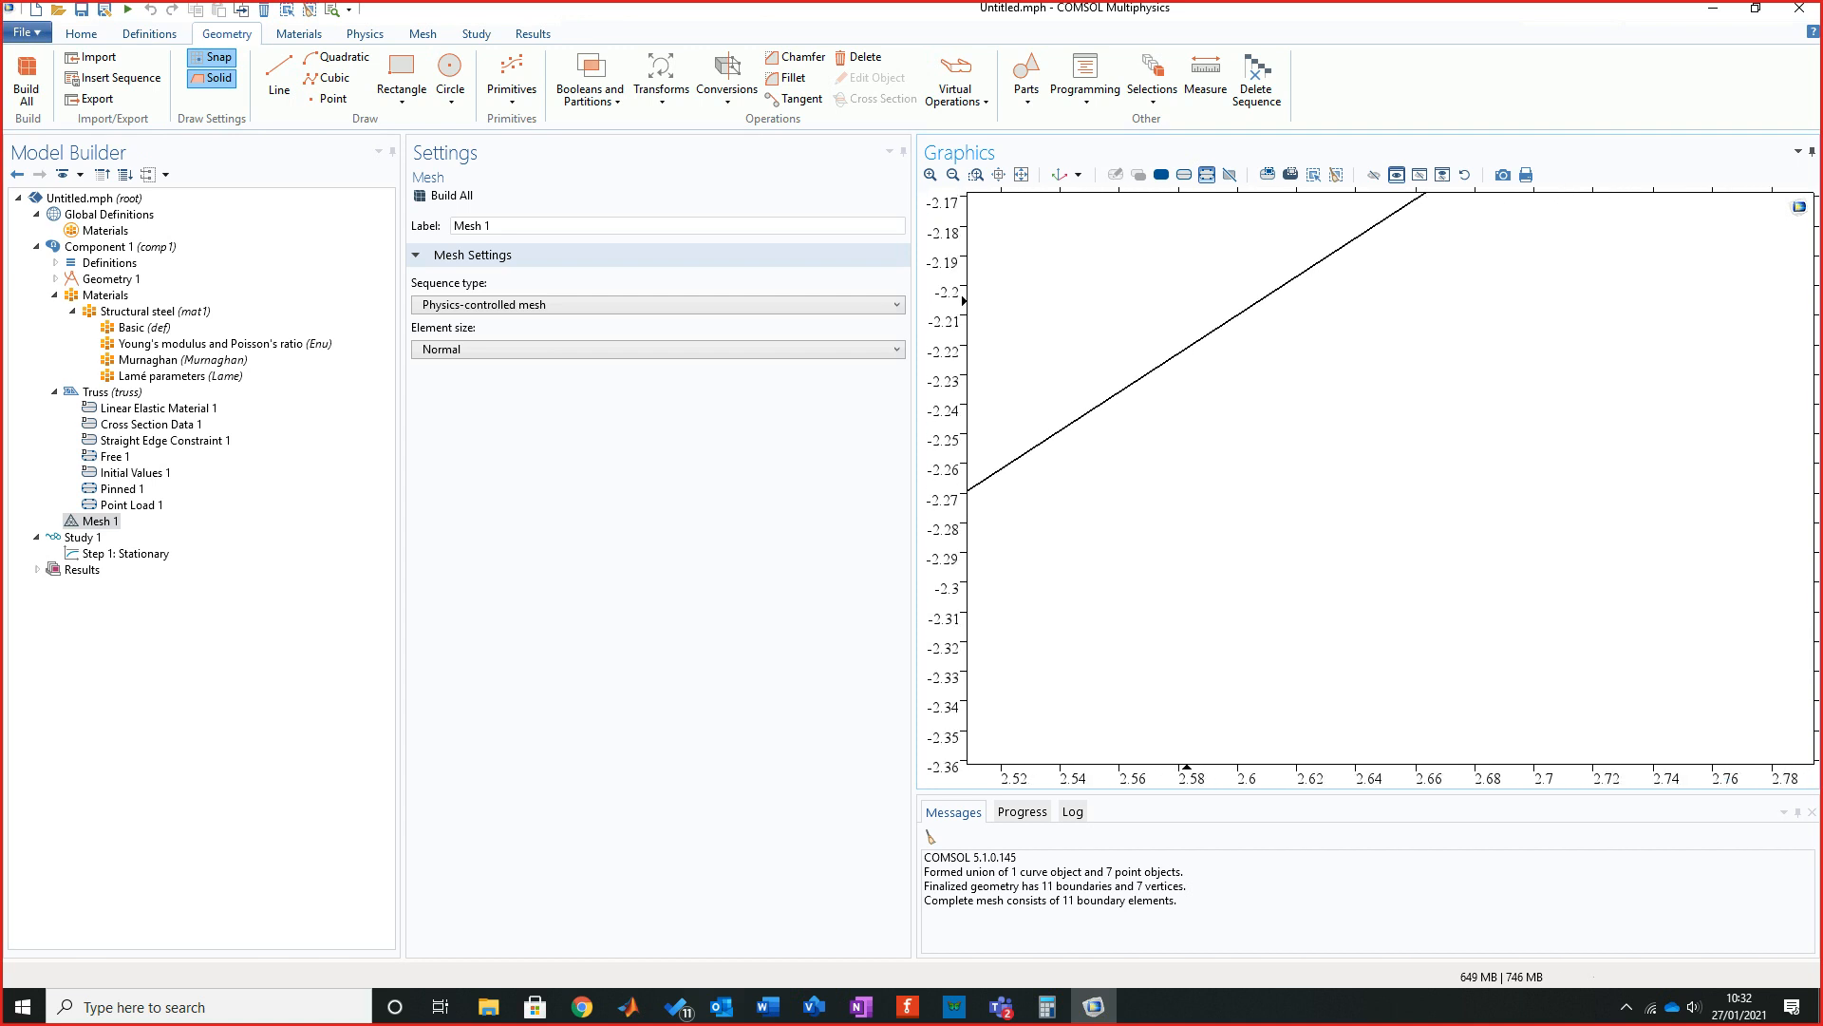
{"action": "right_click_drag", "start_coordinate": [1153, 292], "coordinate": [1033, 658]}
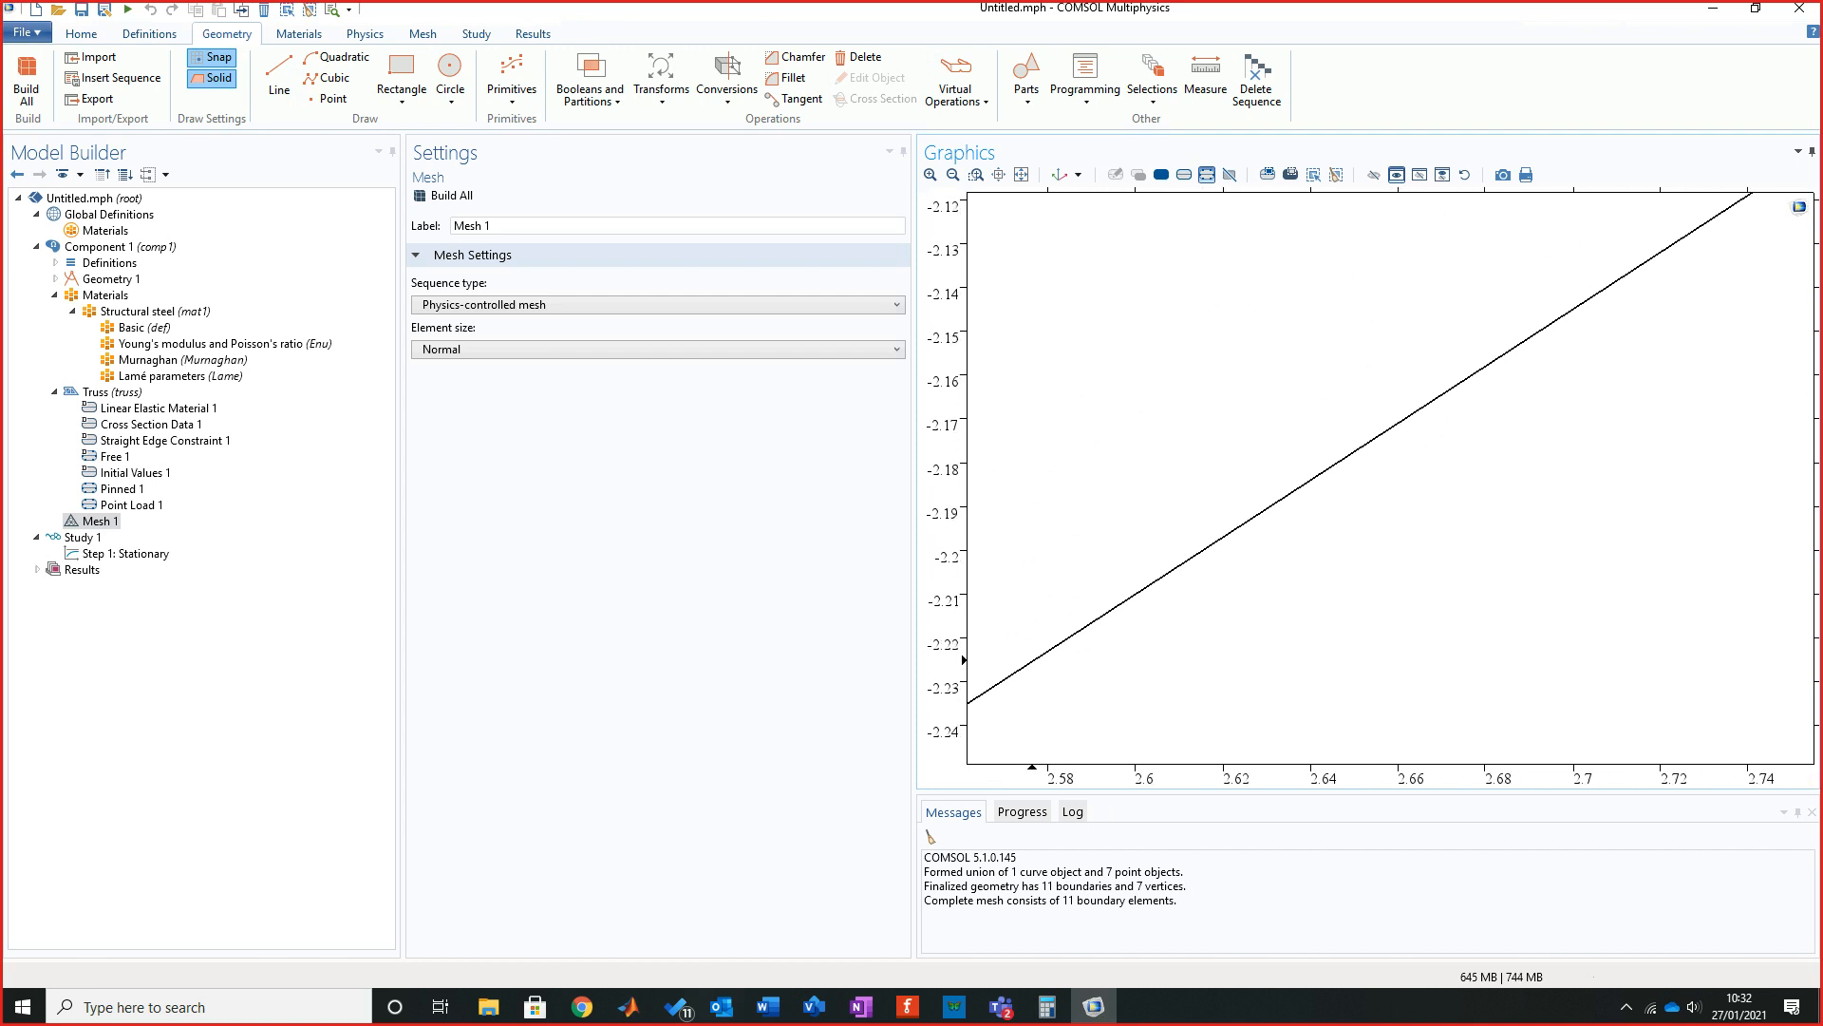
{"action": "right_click_drag", "start_coordinate": [1421, 455], "coordinate": [1148, 638]}
{"action": "right_click_drag", "start_coordinate": [1539, 383], "coordinate": [1157, 682]}
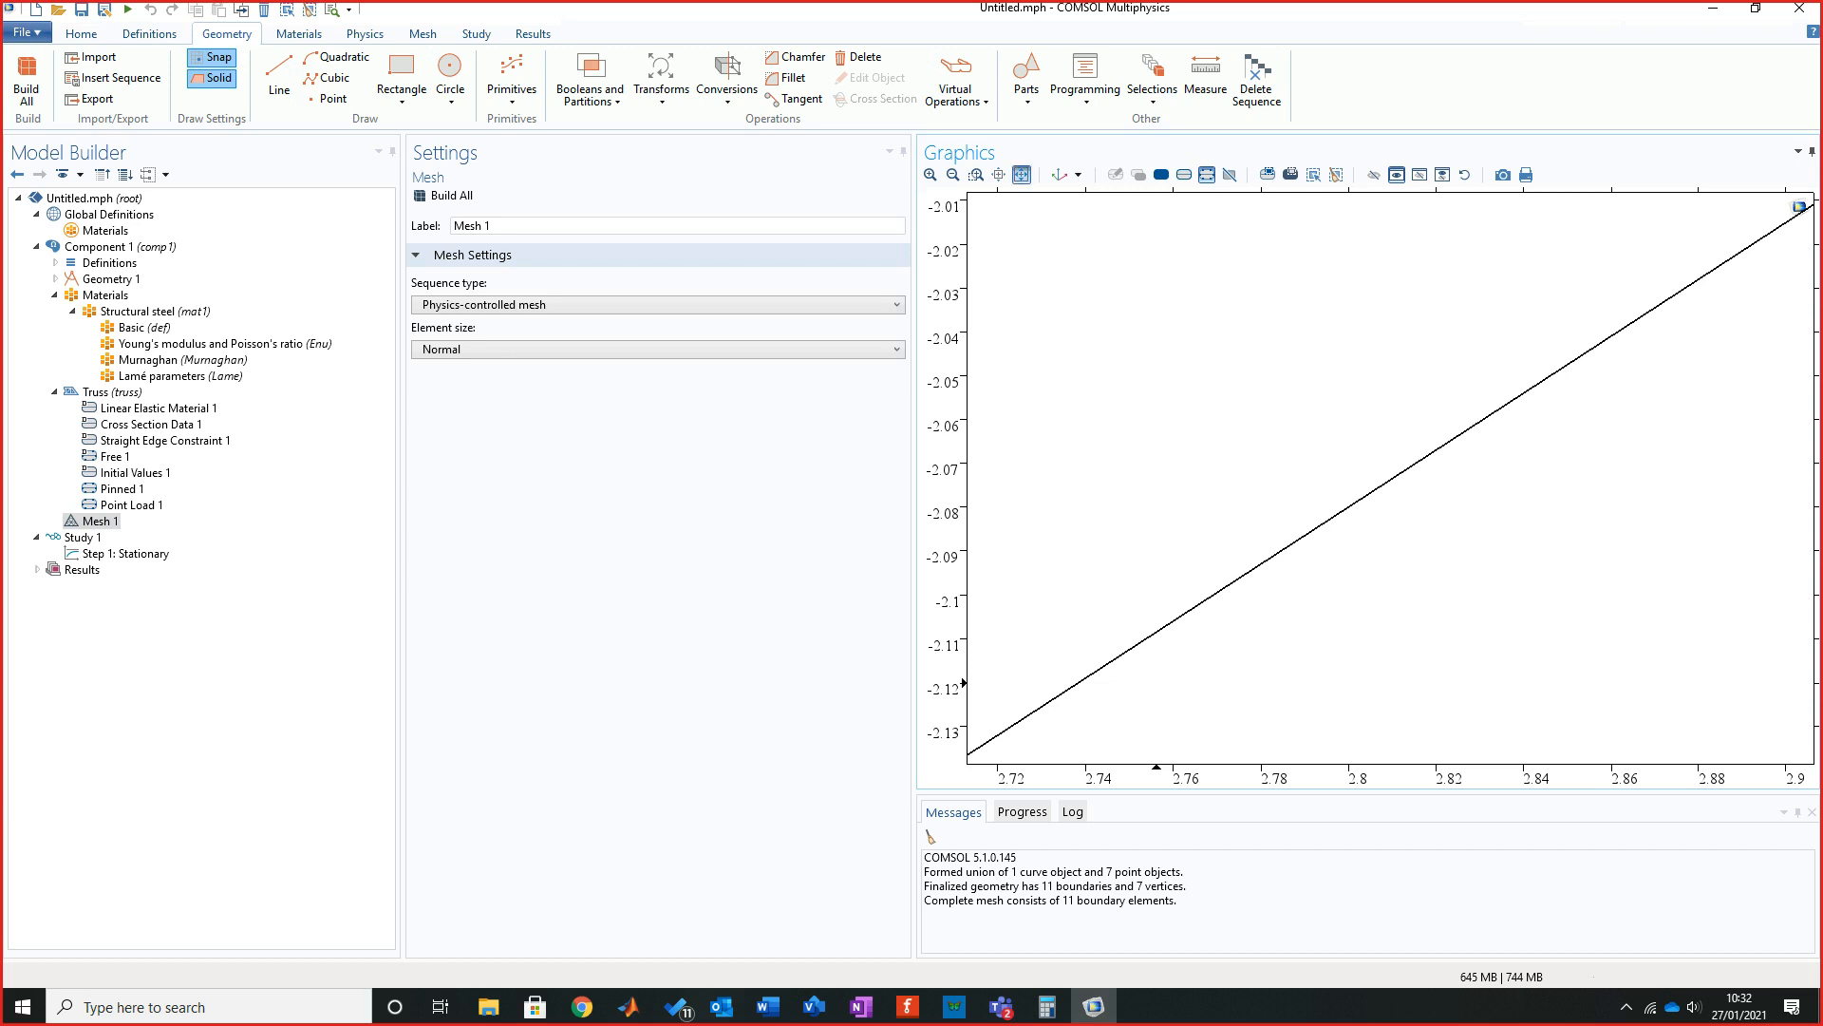
{"action": "left_click", "coordinate": [1021, 174]}
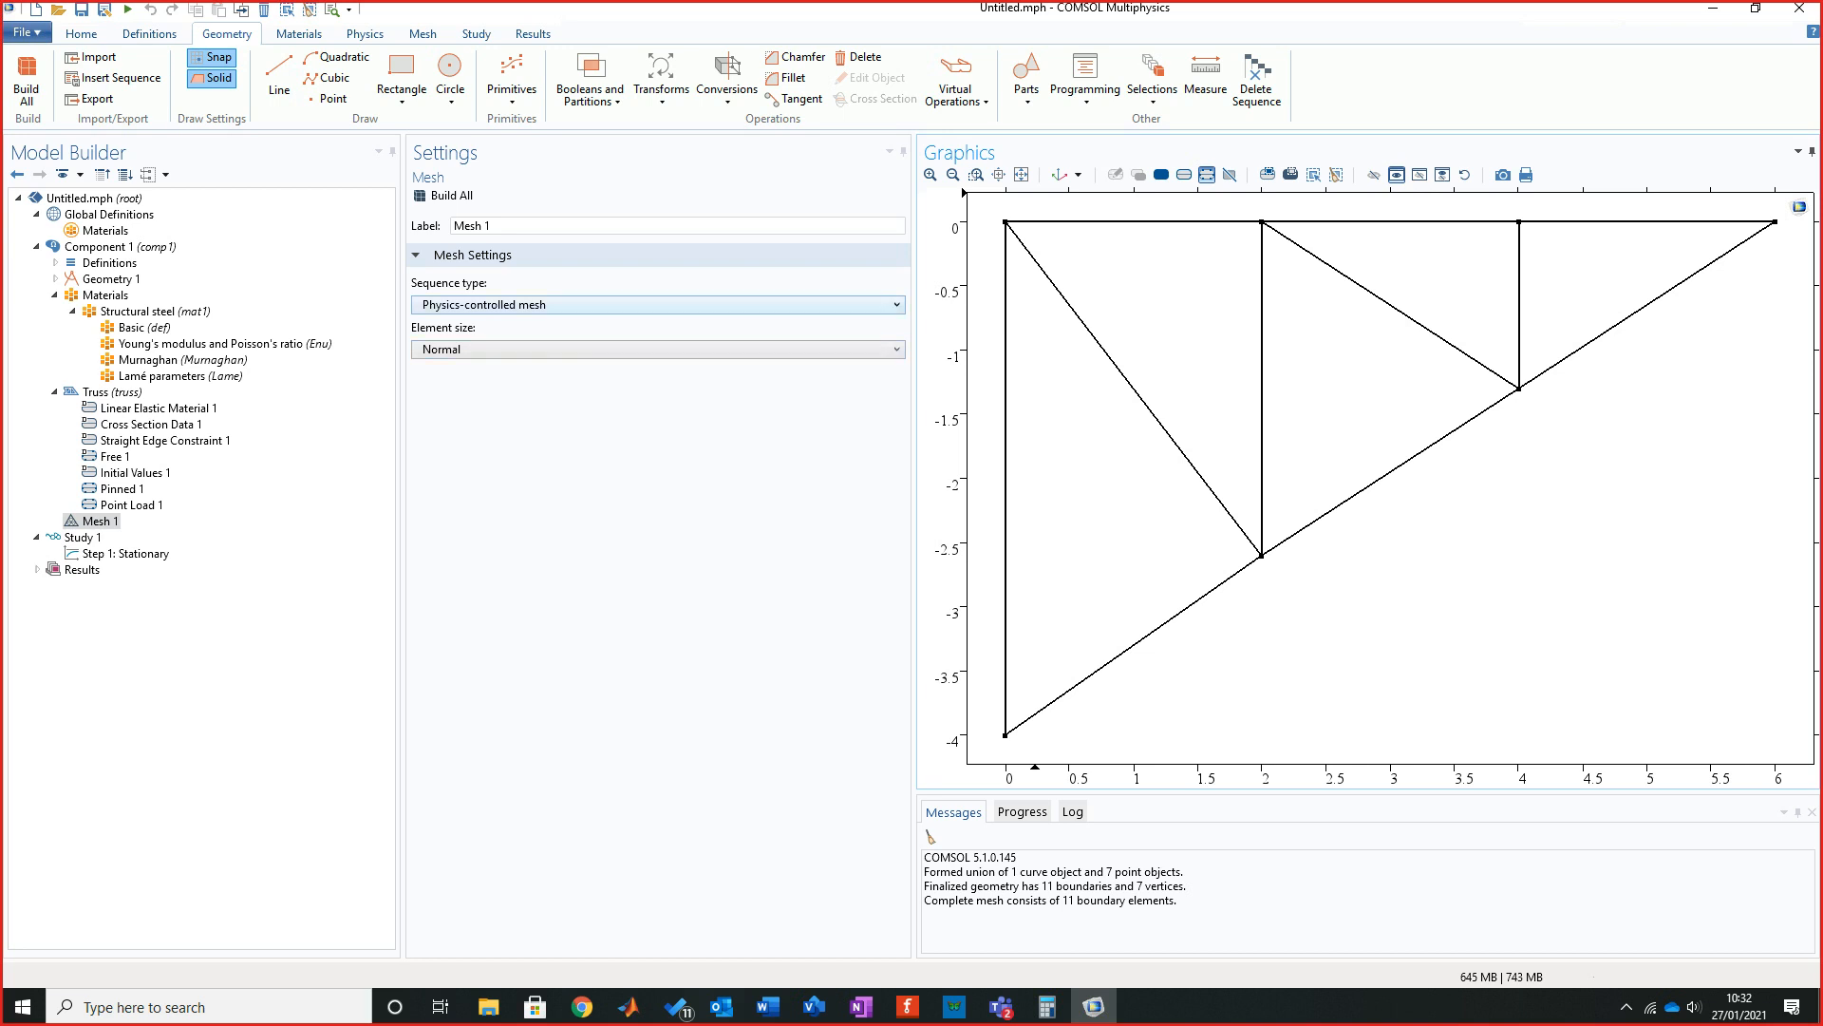
Change Mesh 1 to a user-controlled mesh and show the element size parameters of its Size node.
{"action": "left_click", "coordinate": [658, 305]}
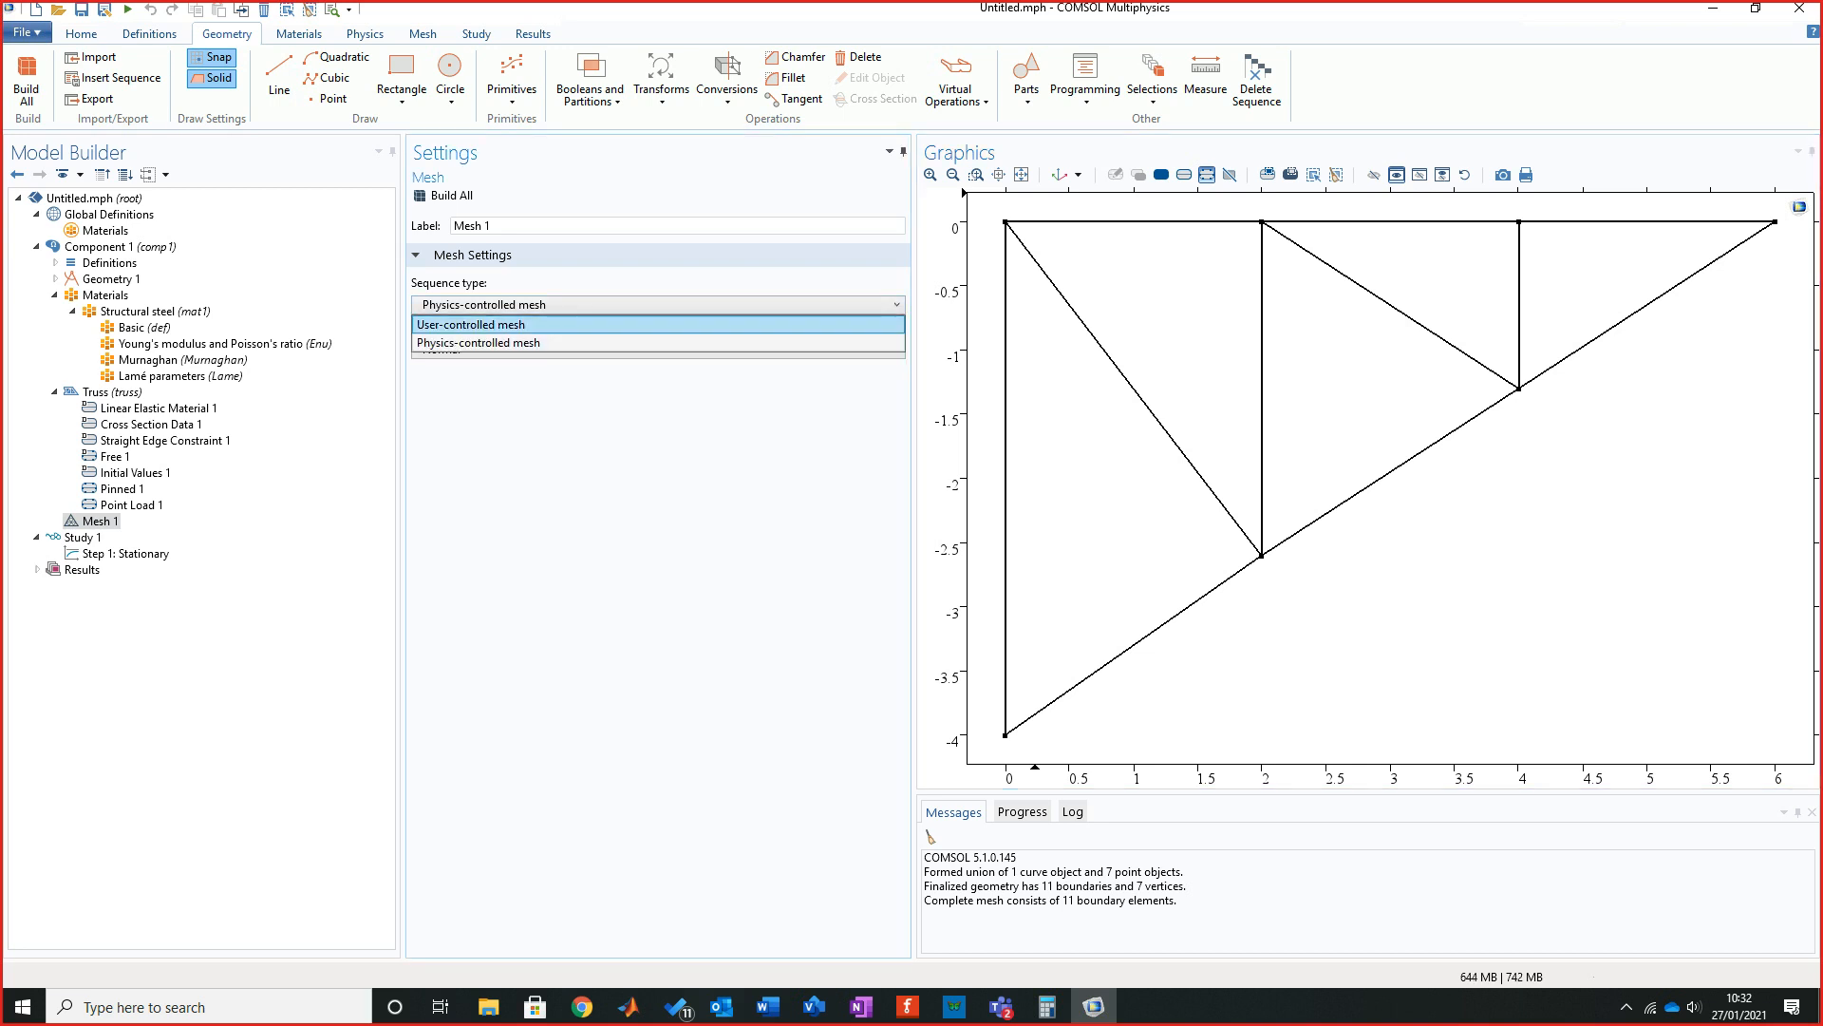
{"action": "key", "text": "Return"}
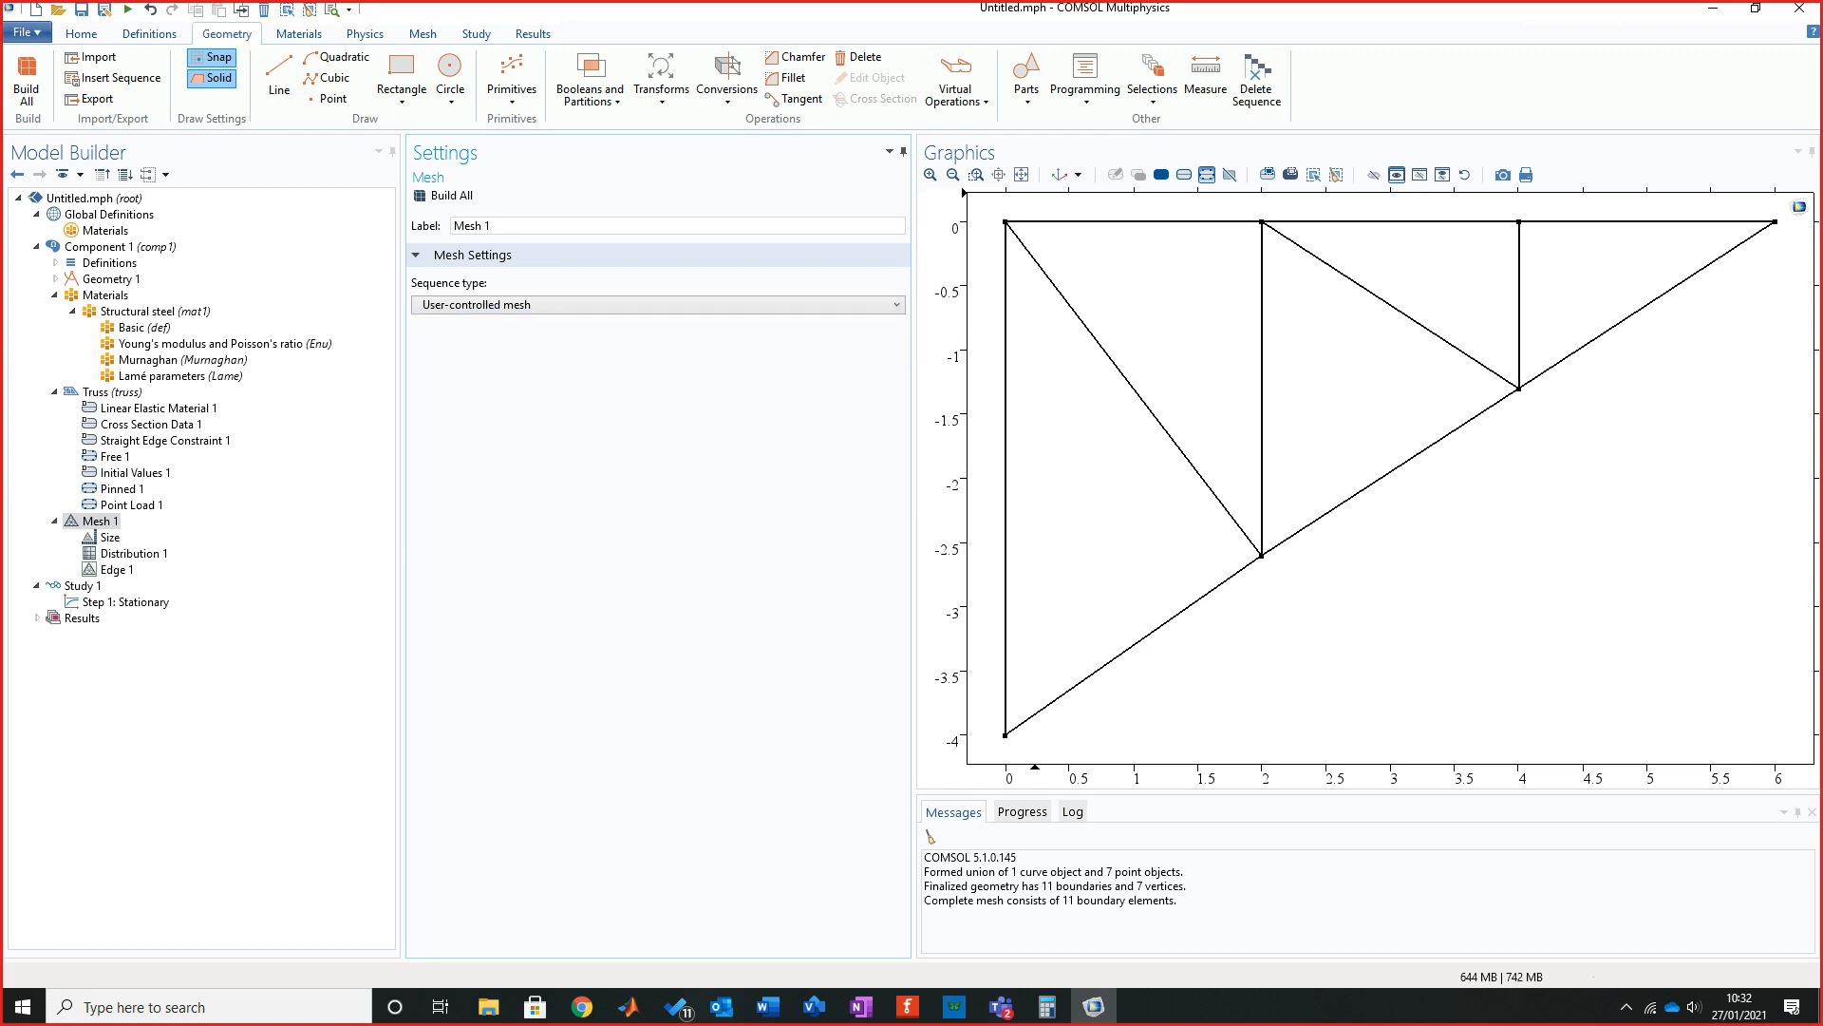
{"action": "left_click", "coordinate": [109, 536]}
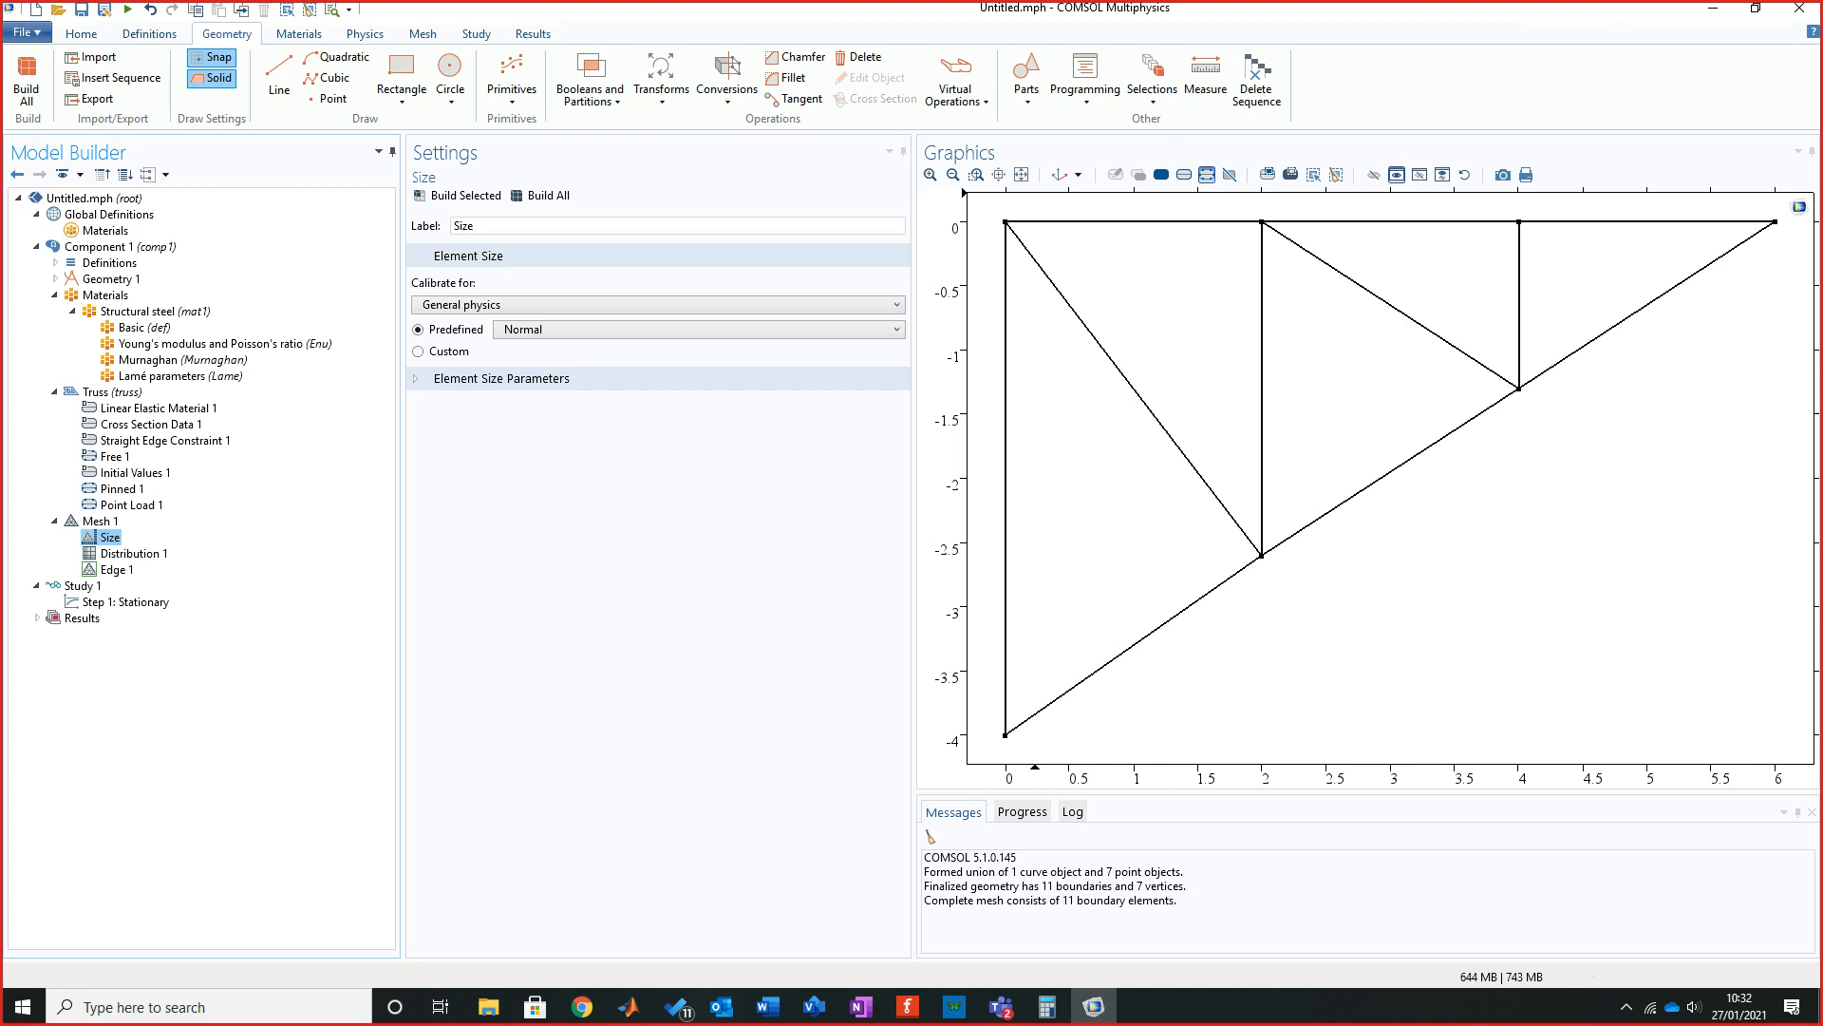
{"action": "left_click", "coordinate": [416, 379]}
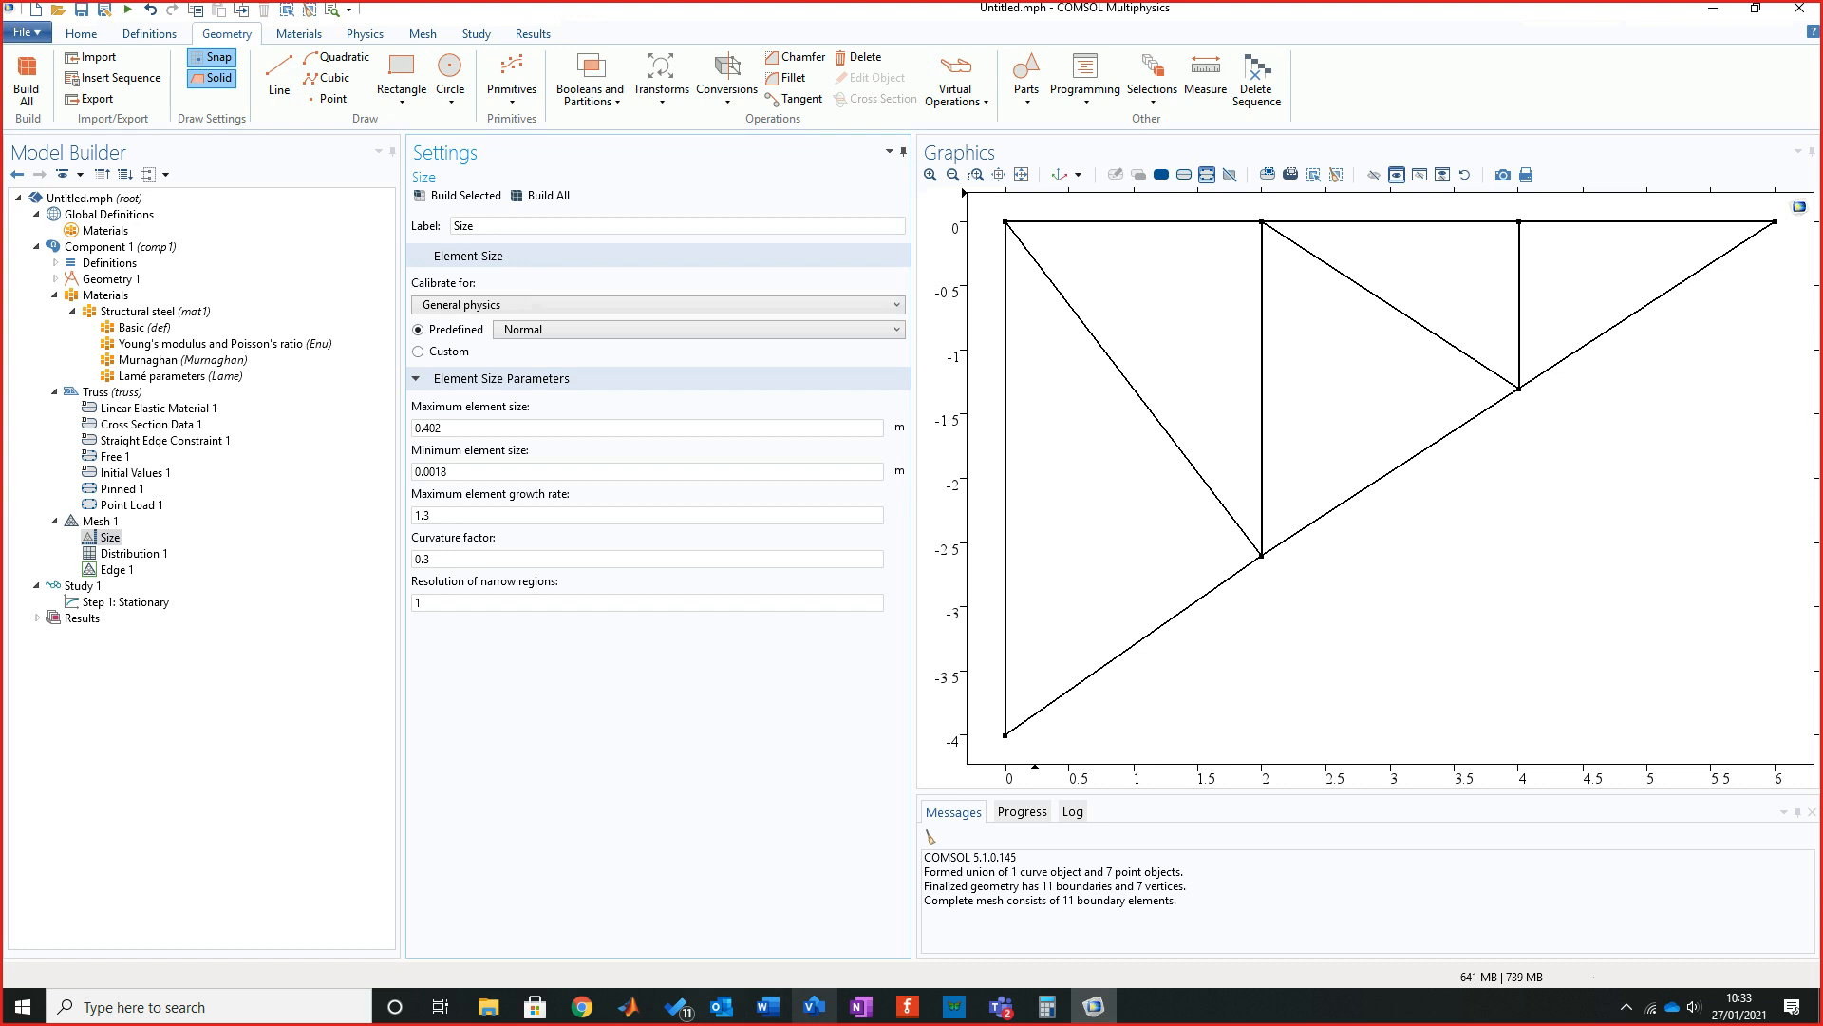
Switch to Visio to review the node and stiffness diagram, and return to COMSOL.
{"action": "left_click", "coordinate": [814, 1006]}
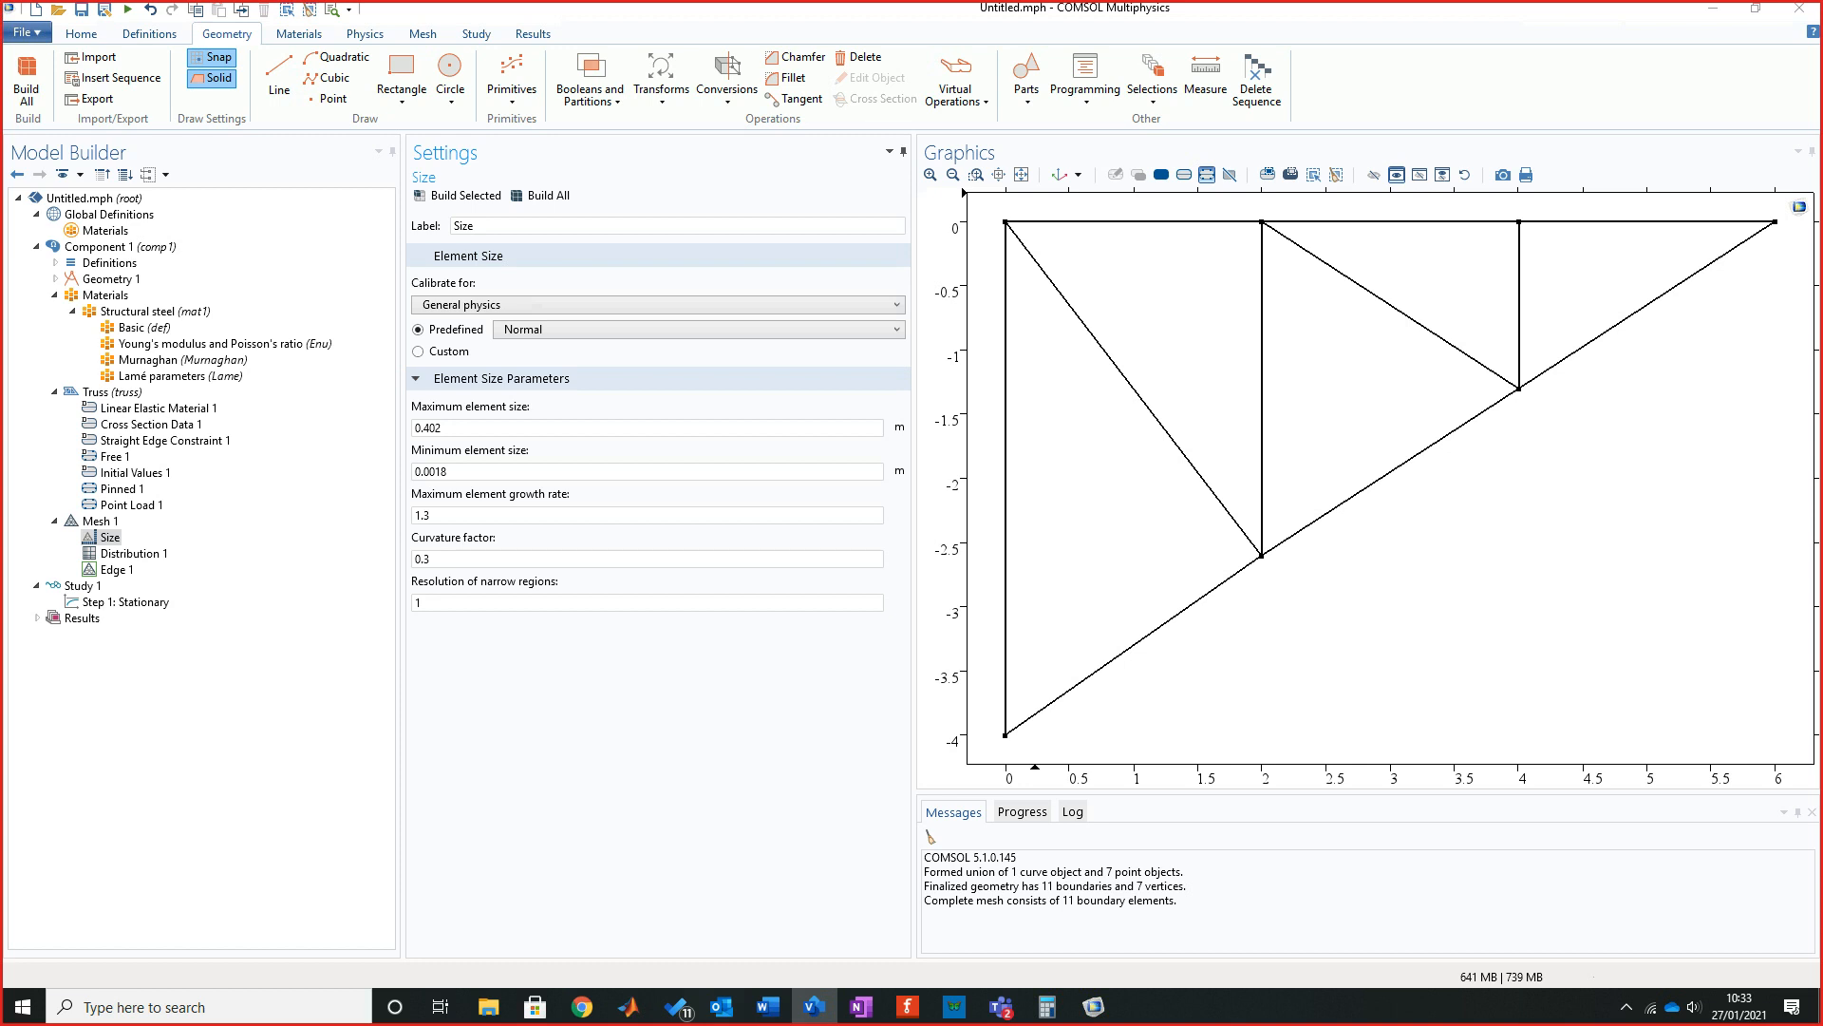
{"action": "scroll", "coordinate": [1036, 546], "scroll_direction": "down", "scroll_amount": 3}
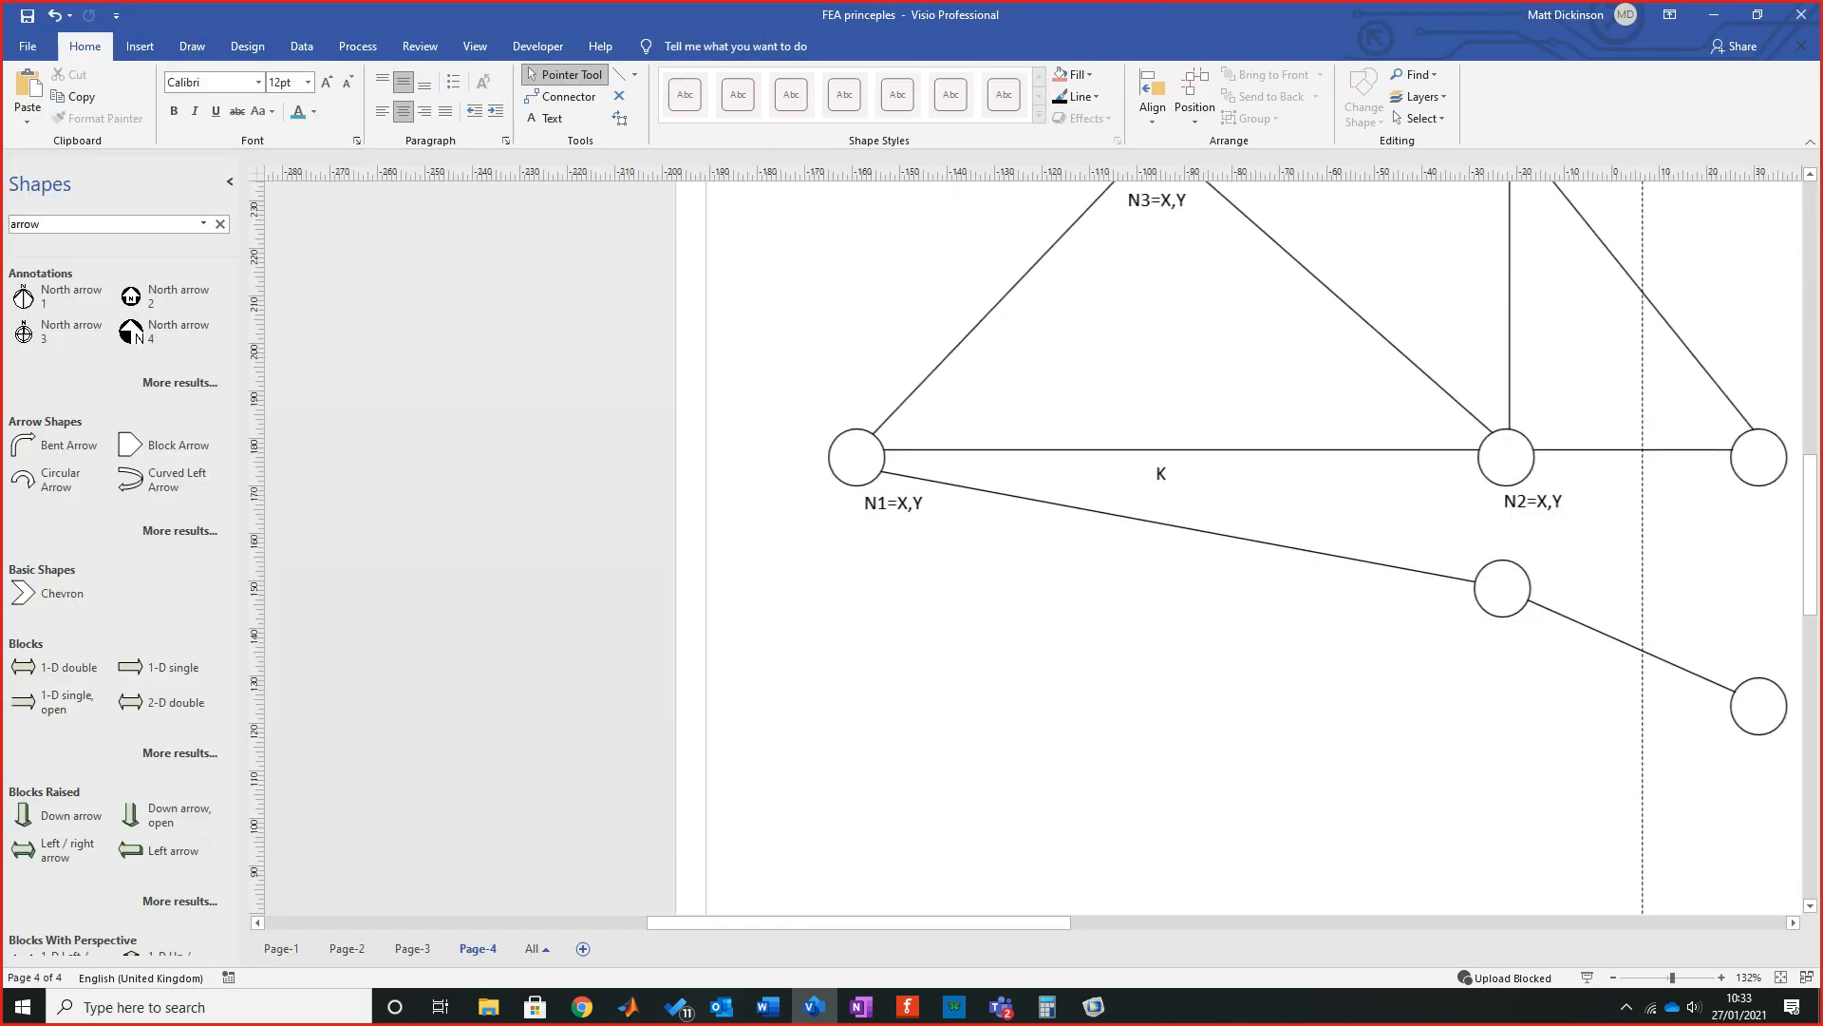
{"action": "scroll", "coordinate": [1035, 547], "scroll_direction": "up", "scroll_amount": 4}
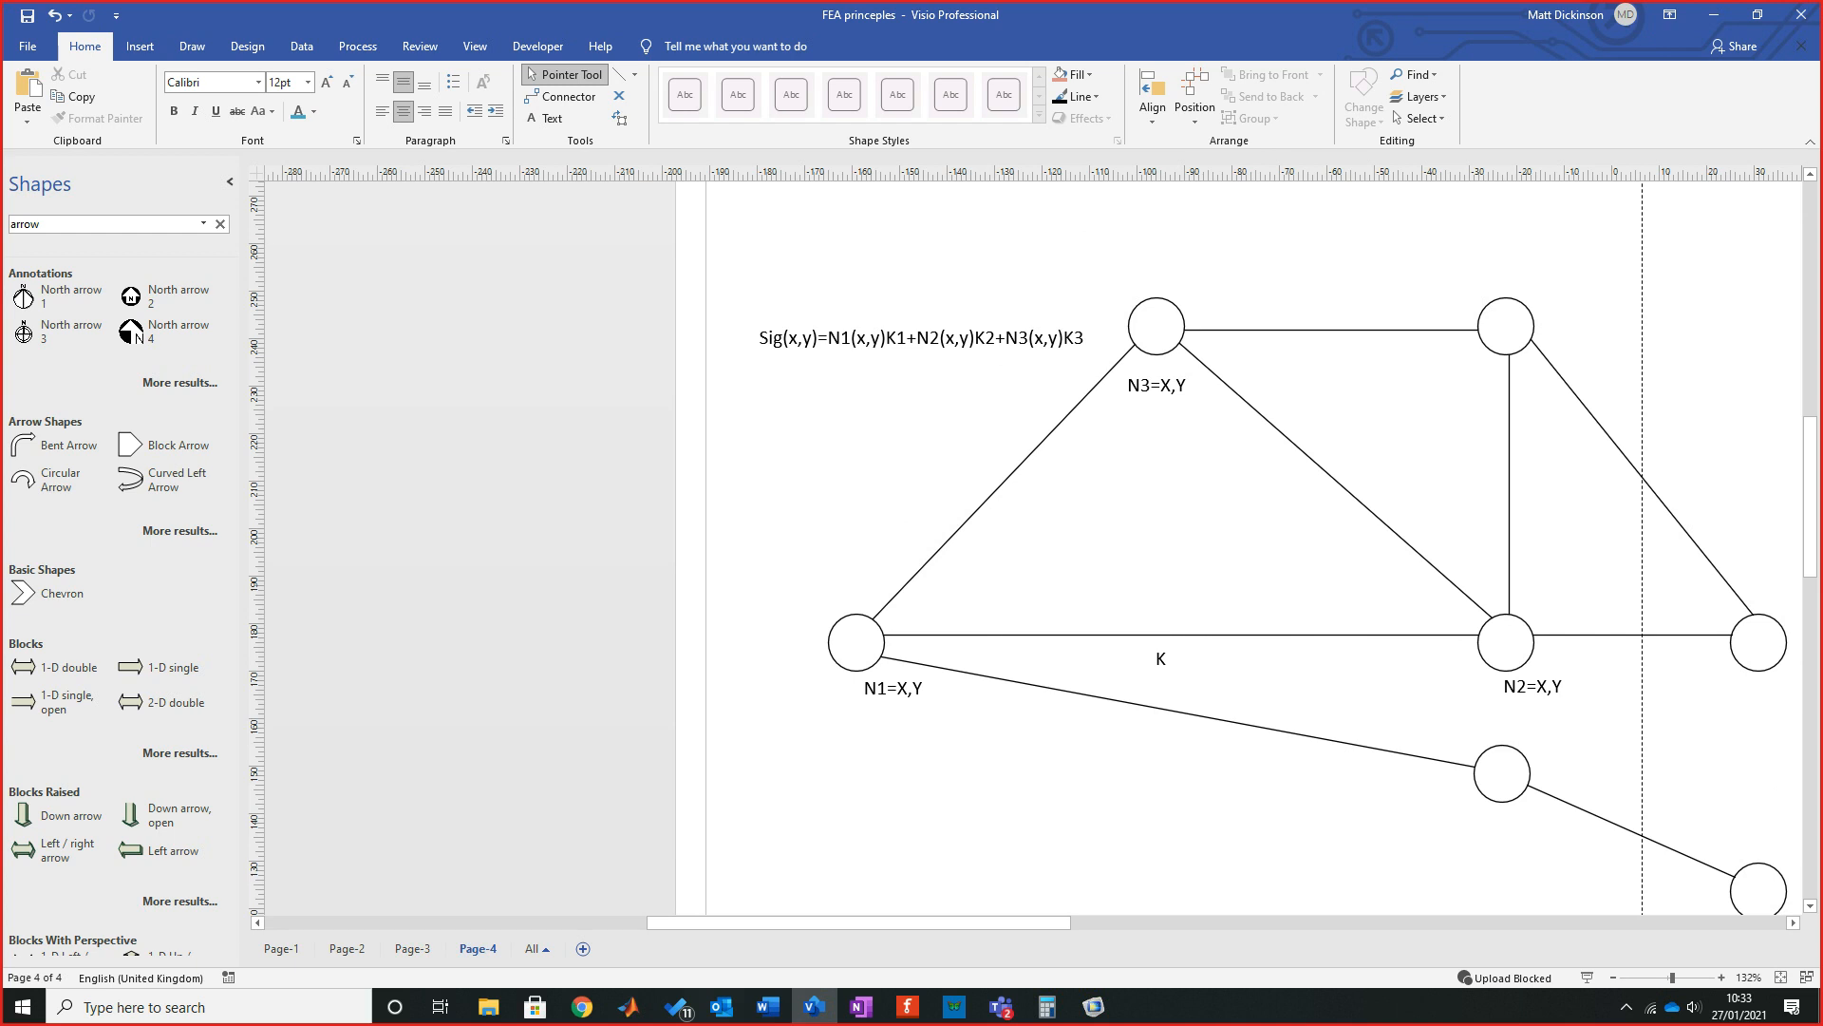
{"action": "left_click", "coordinate": [1714, 15]}
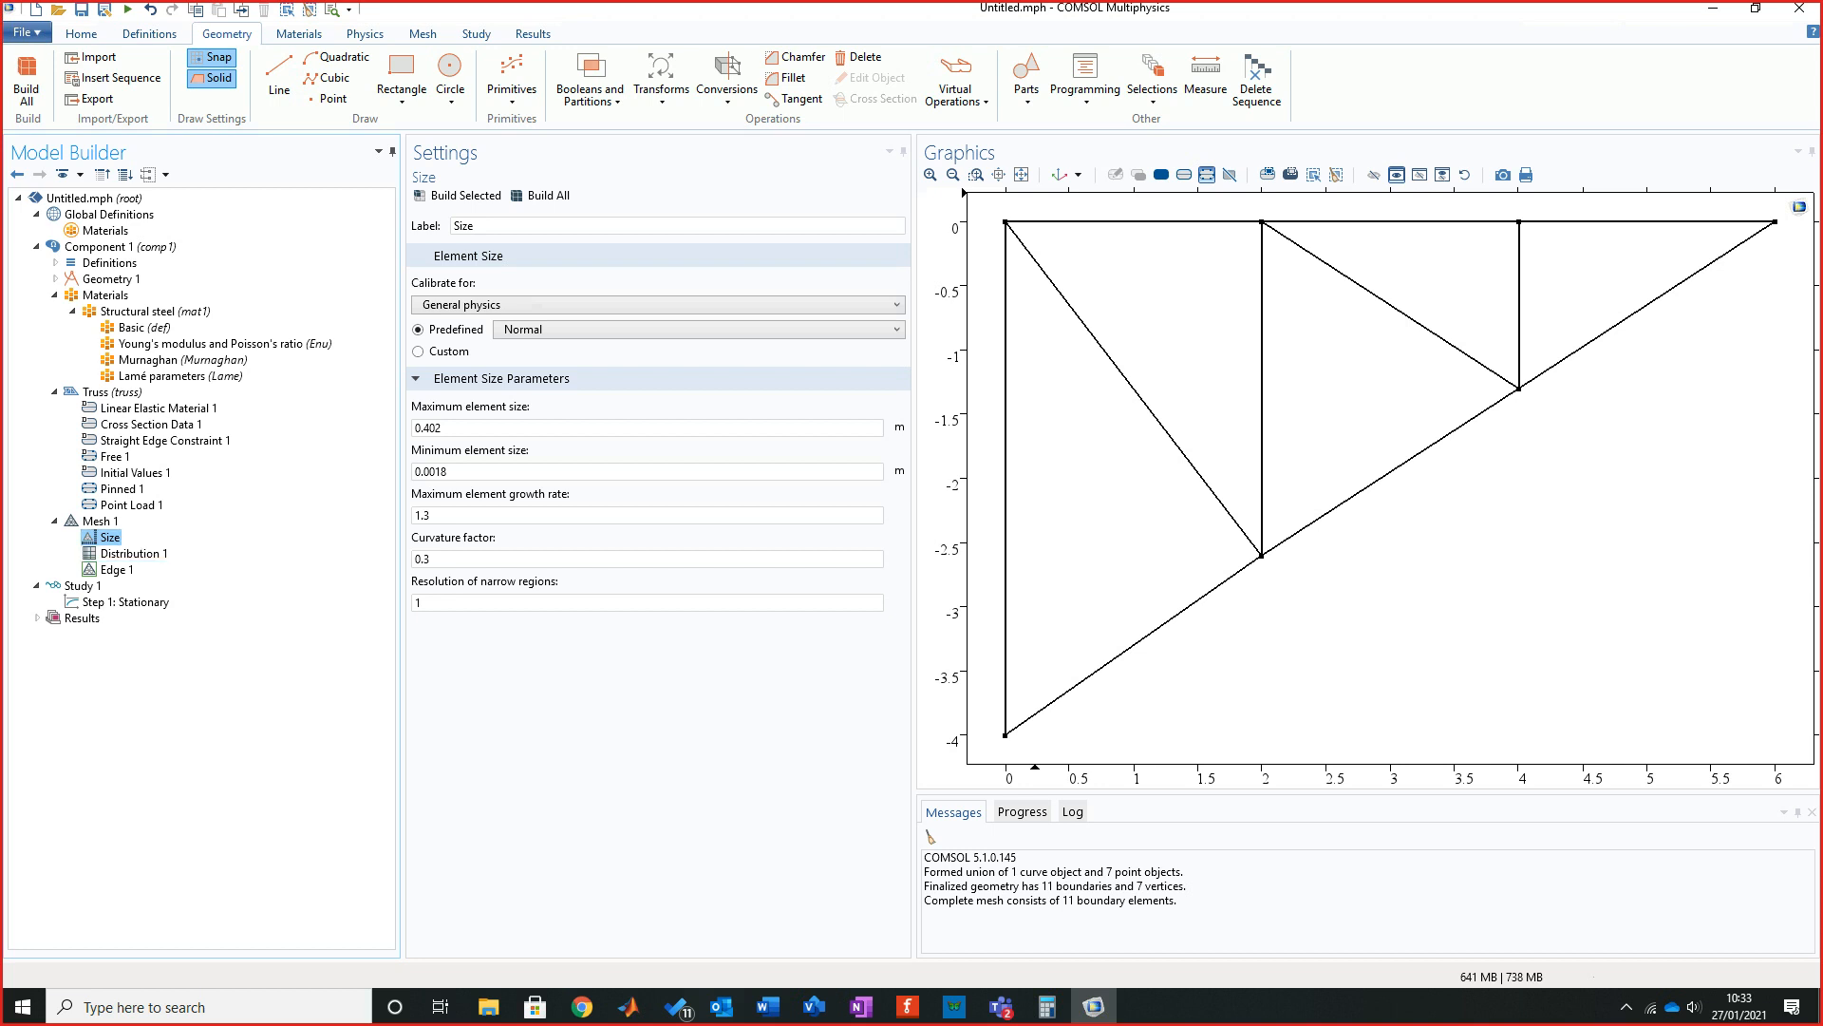
Set the number of elements in Distribution 1 to 6 and rebuild the whole mesh.
{"action": "left_click", "coordinate": [133, 553]}
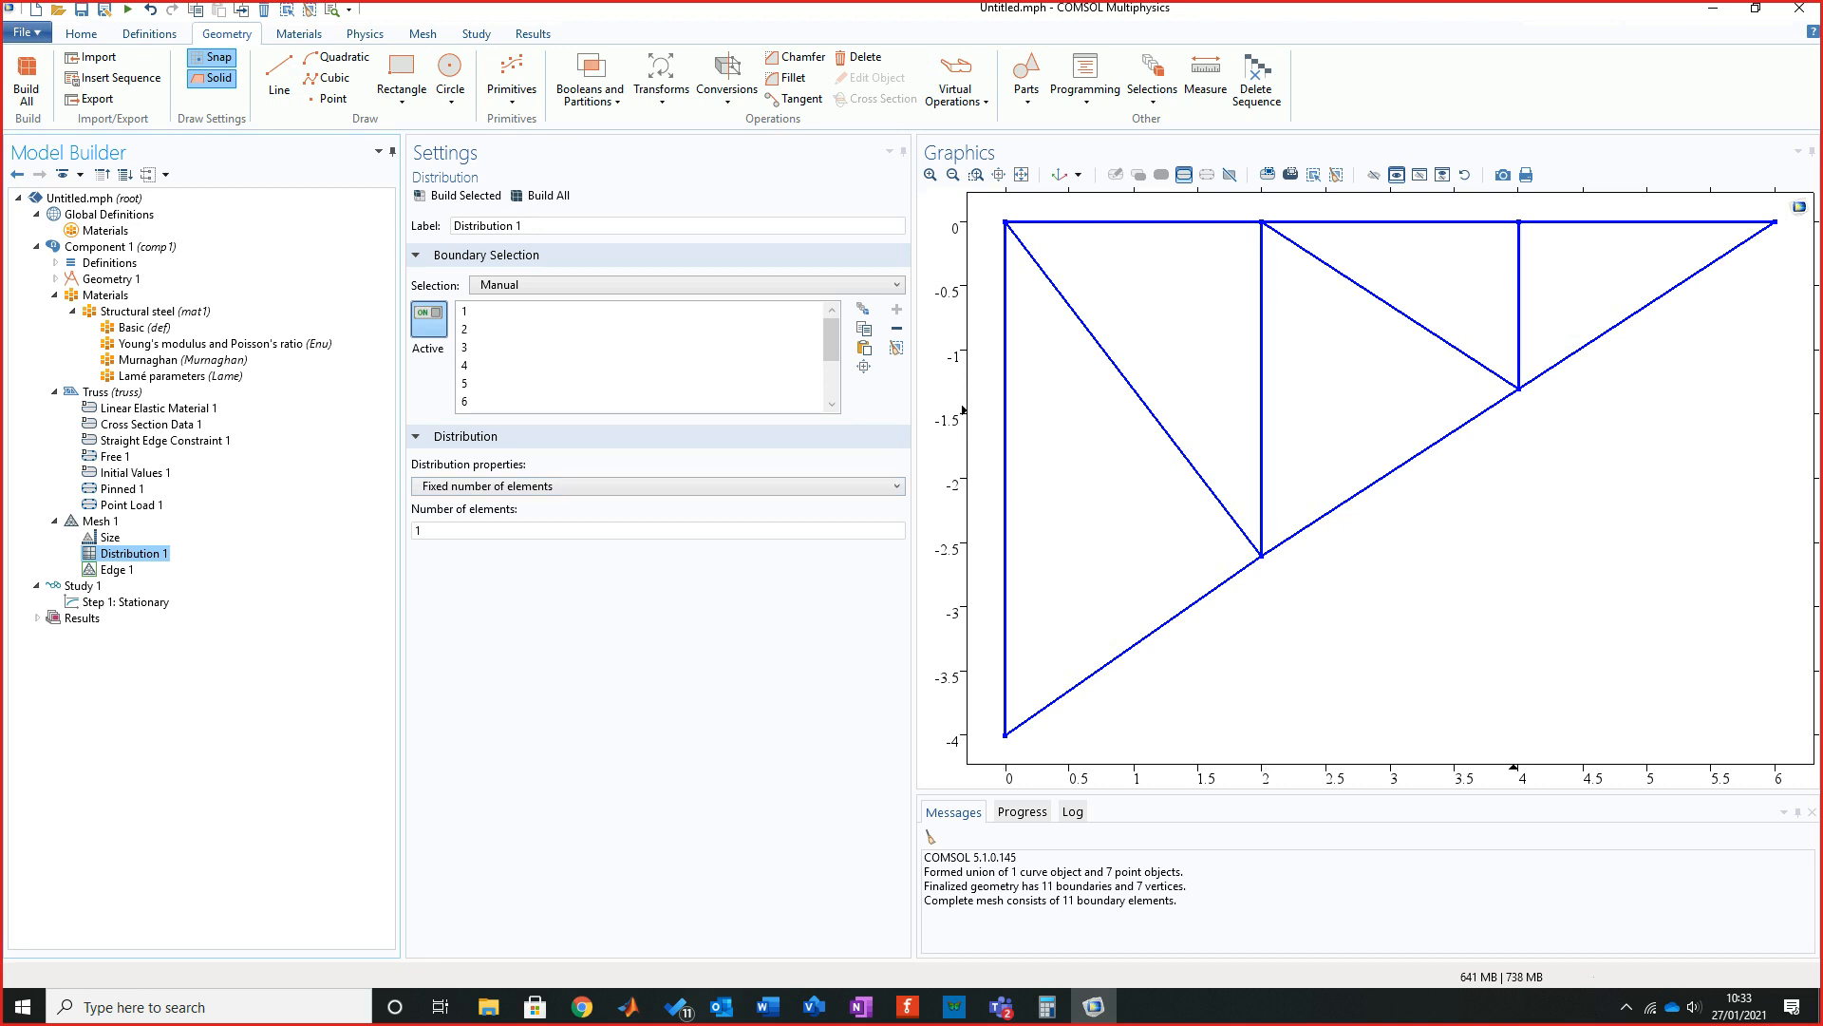
{"action": "left_click_drag", "start_coordinate": [427, 531], "coordinate": [413, 531]}
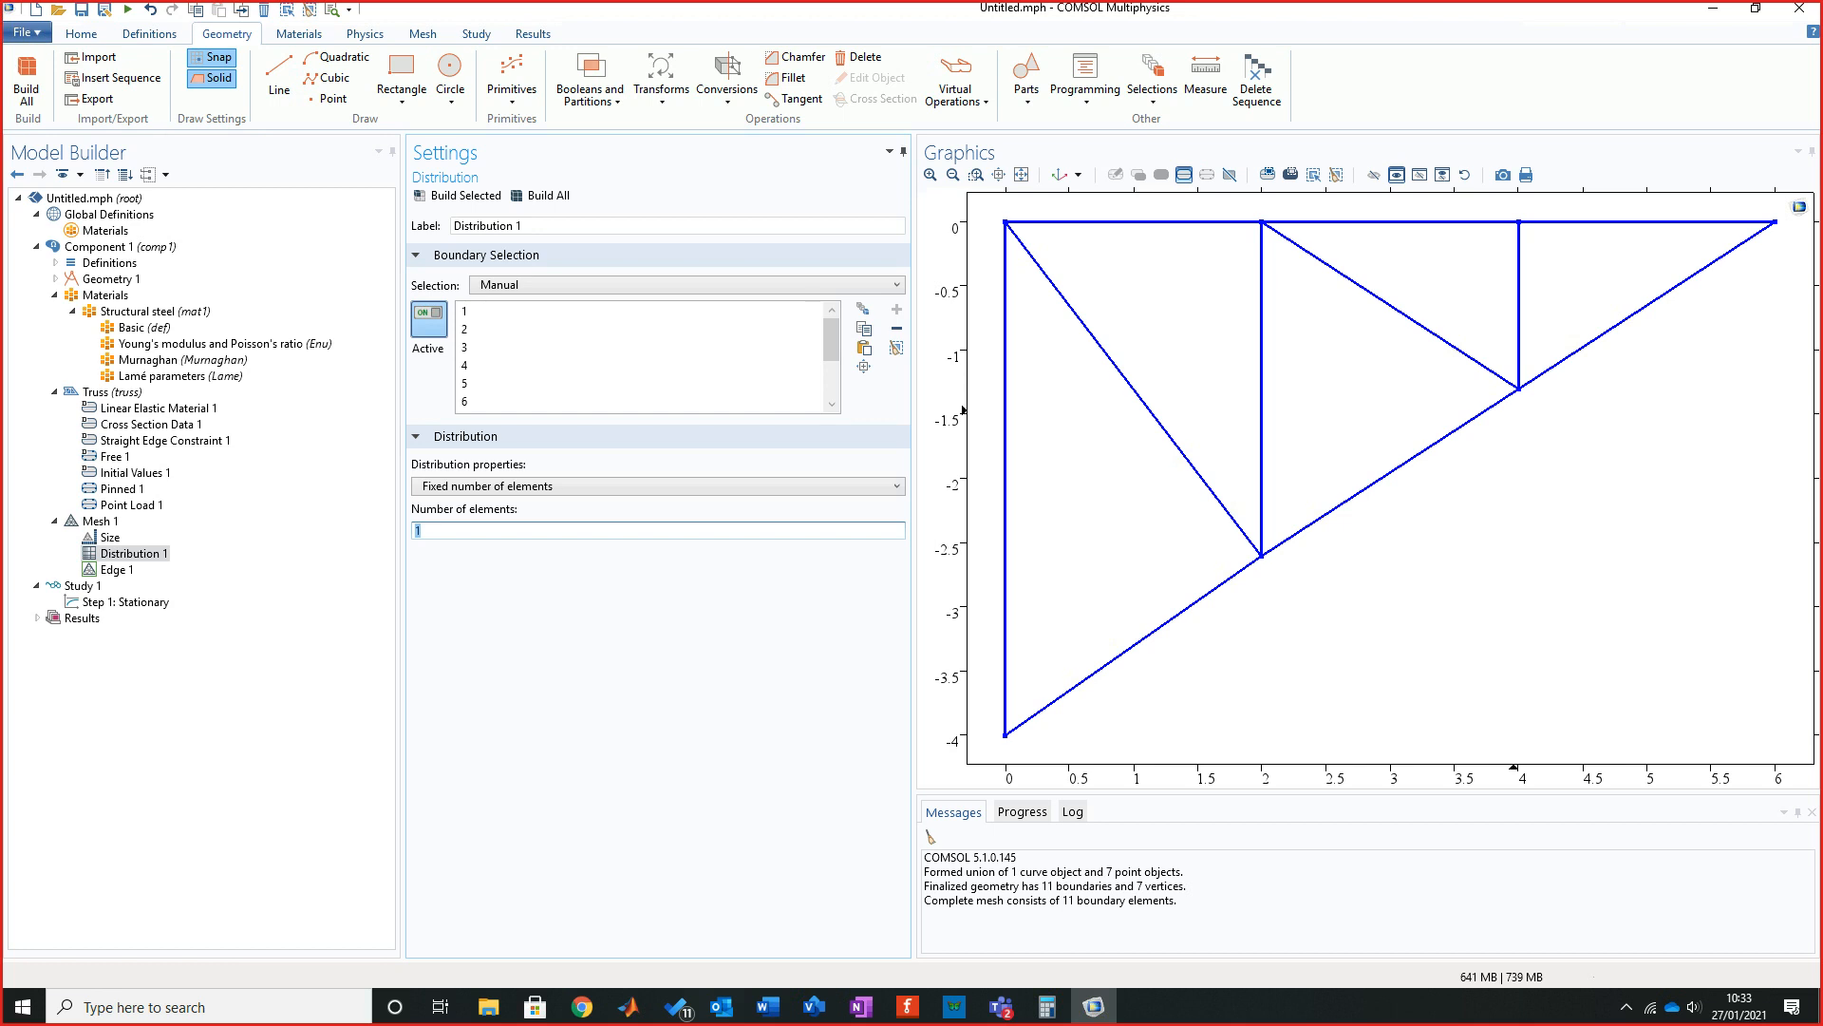
{"action": "type", "text": "6"}
{"action": "key", "text": "F8"}
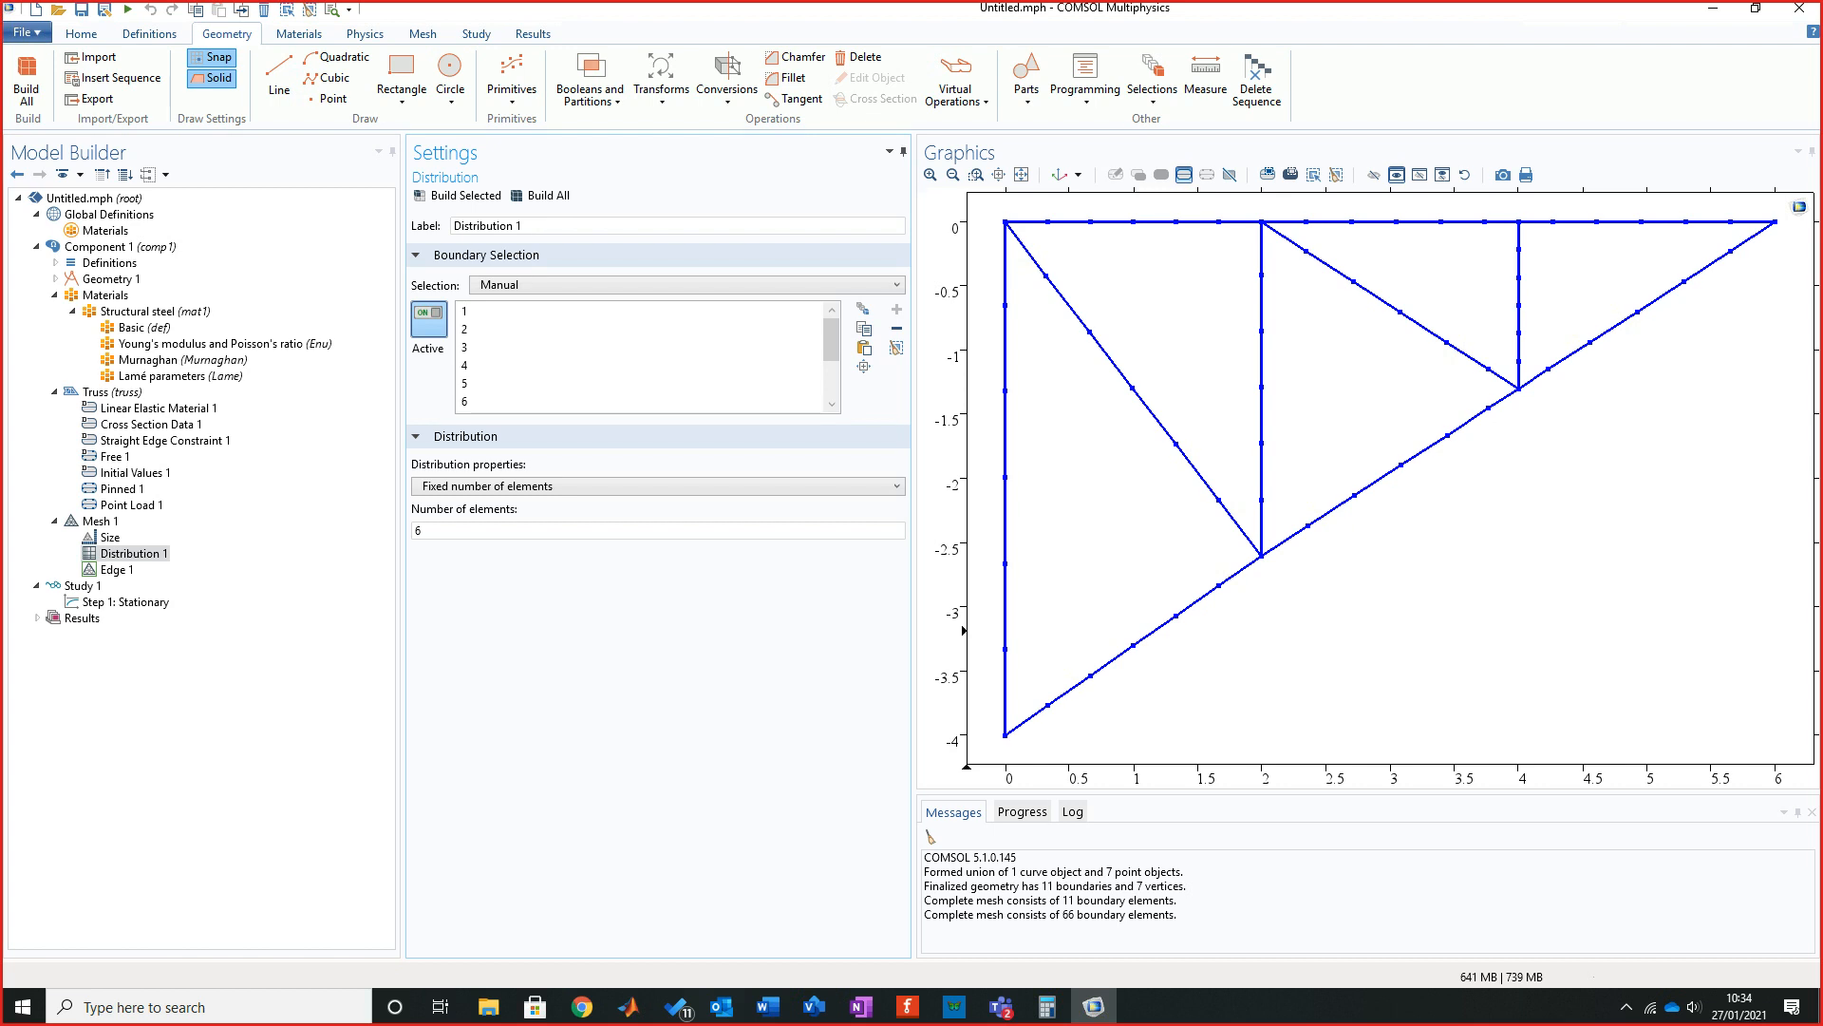
Switch to Visio, review the node diagram on Page-4 and the truss drawing on Page-3, and return to COMSOL.
{"action": "key", "text": "alt+Tab"}
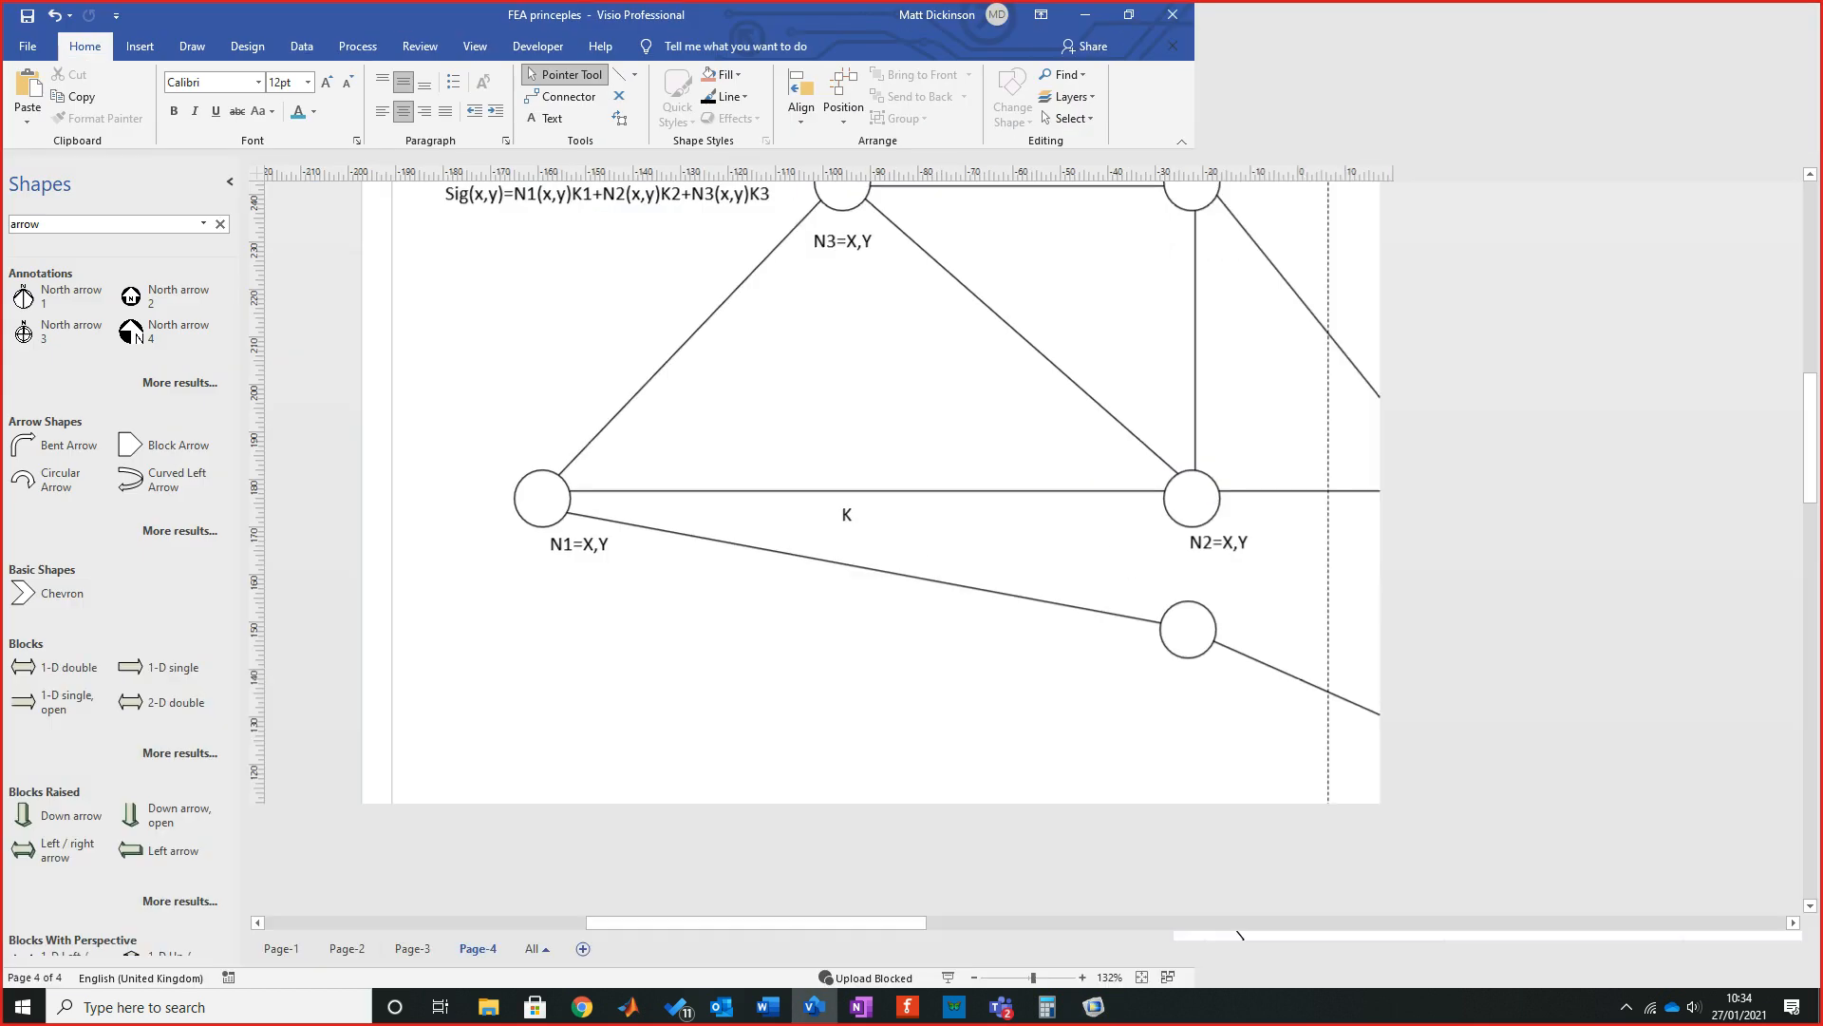
{"action": "scroll", "coordinate": [1240, 547], "scroll_direction": "down", "scroll_amount": 3}
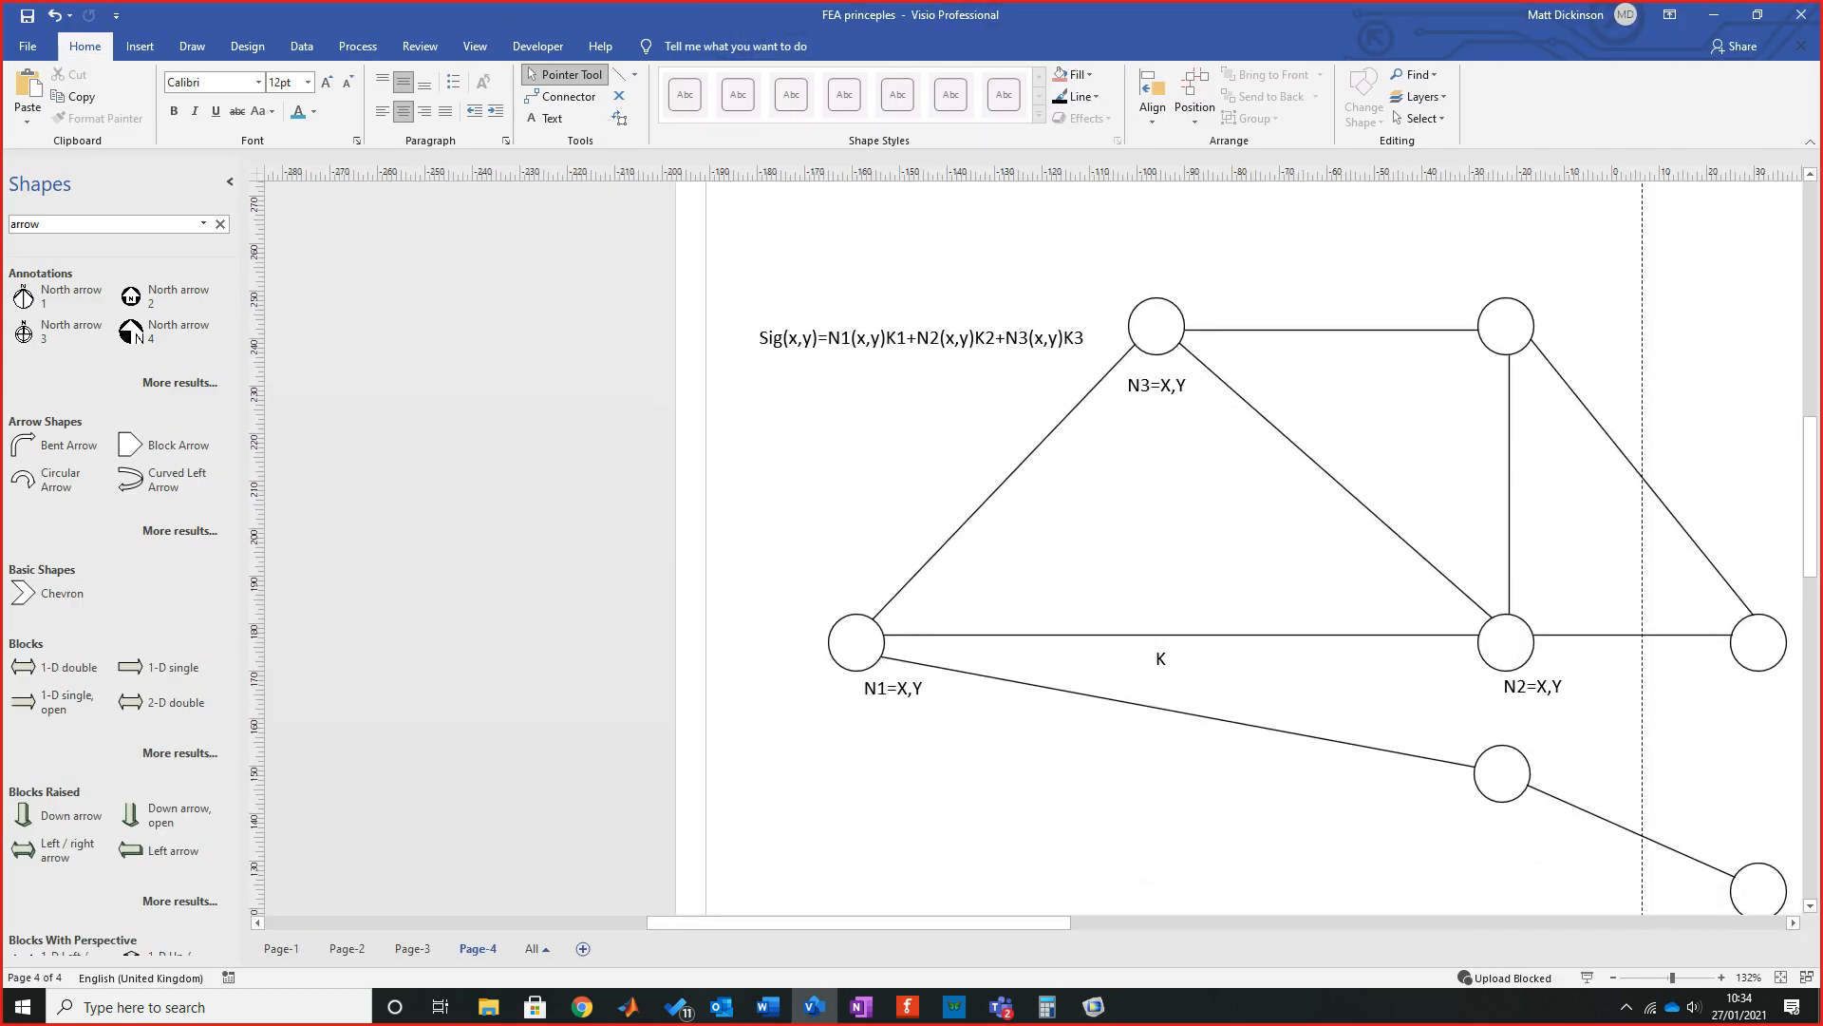
{"action": "scroll", "coordinate": [1239, 547], "scroll_direction": "down", "scroll_amount": 3}
{"action": "left_click", "coordinate": [856, 461]}
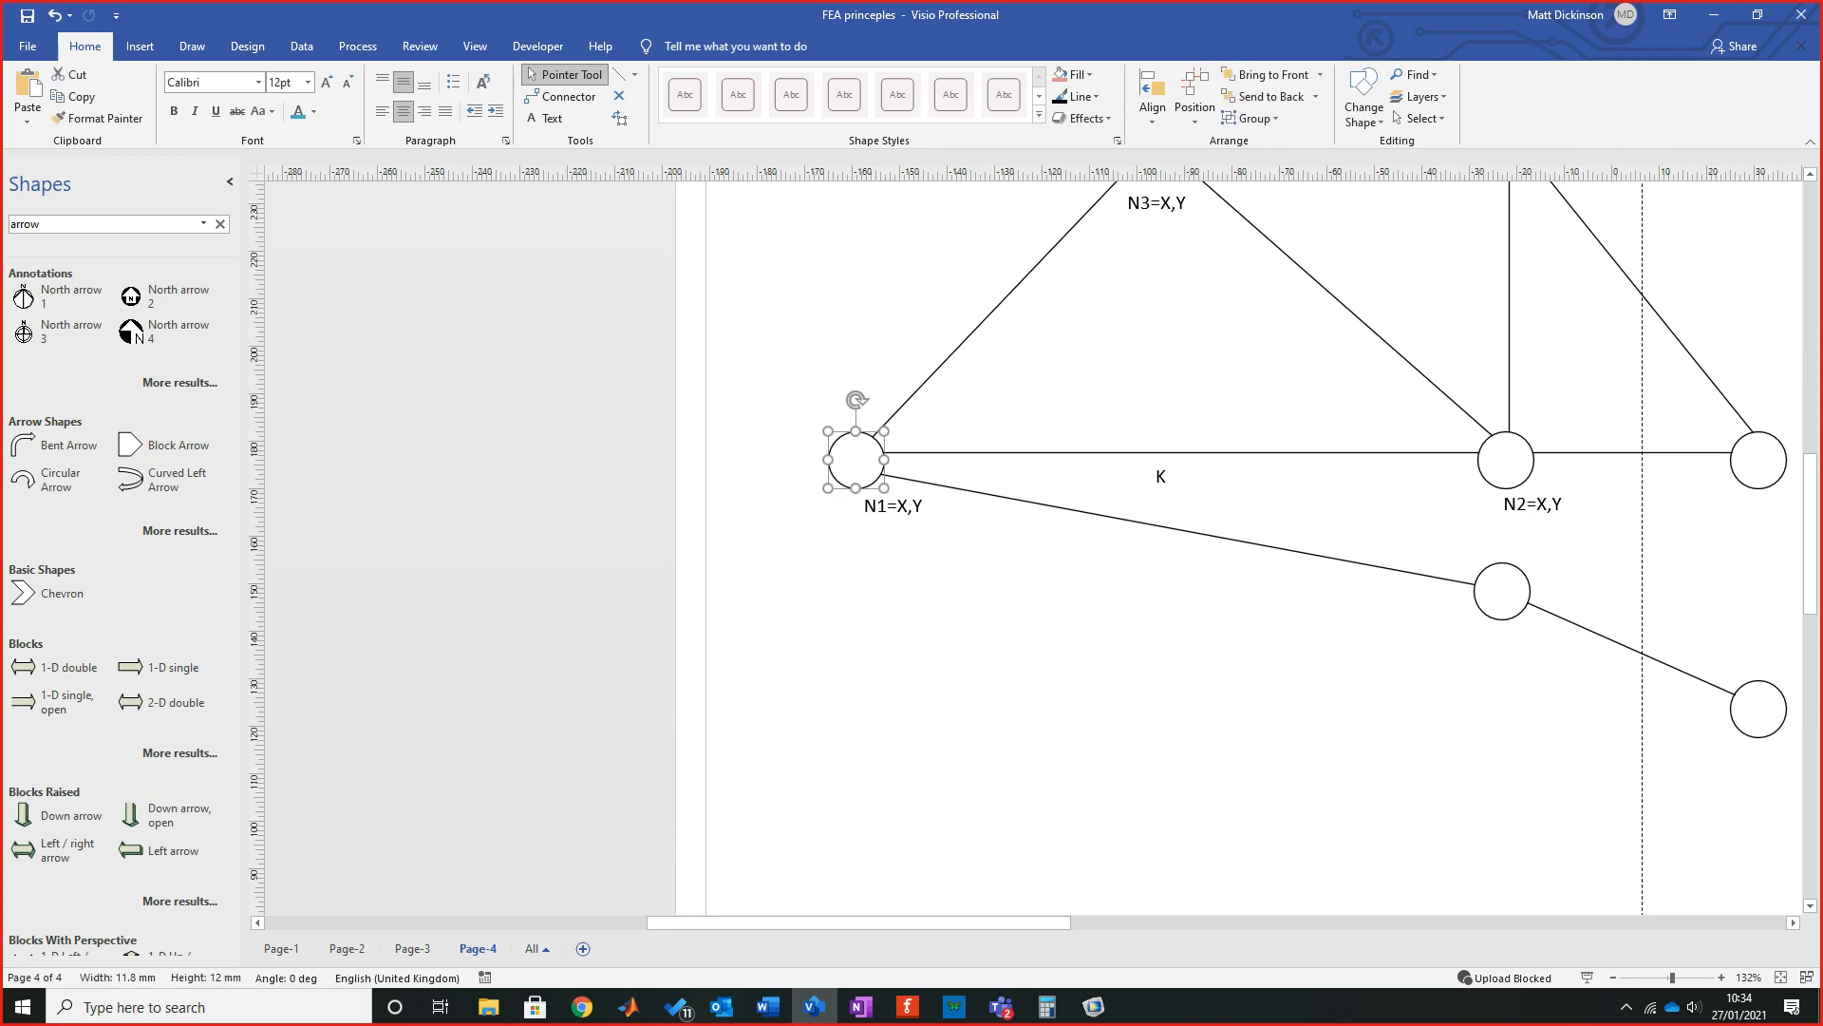
{"action": "left_click", "coordinate": [1501, 591]}
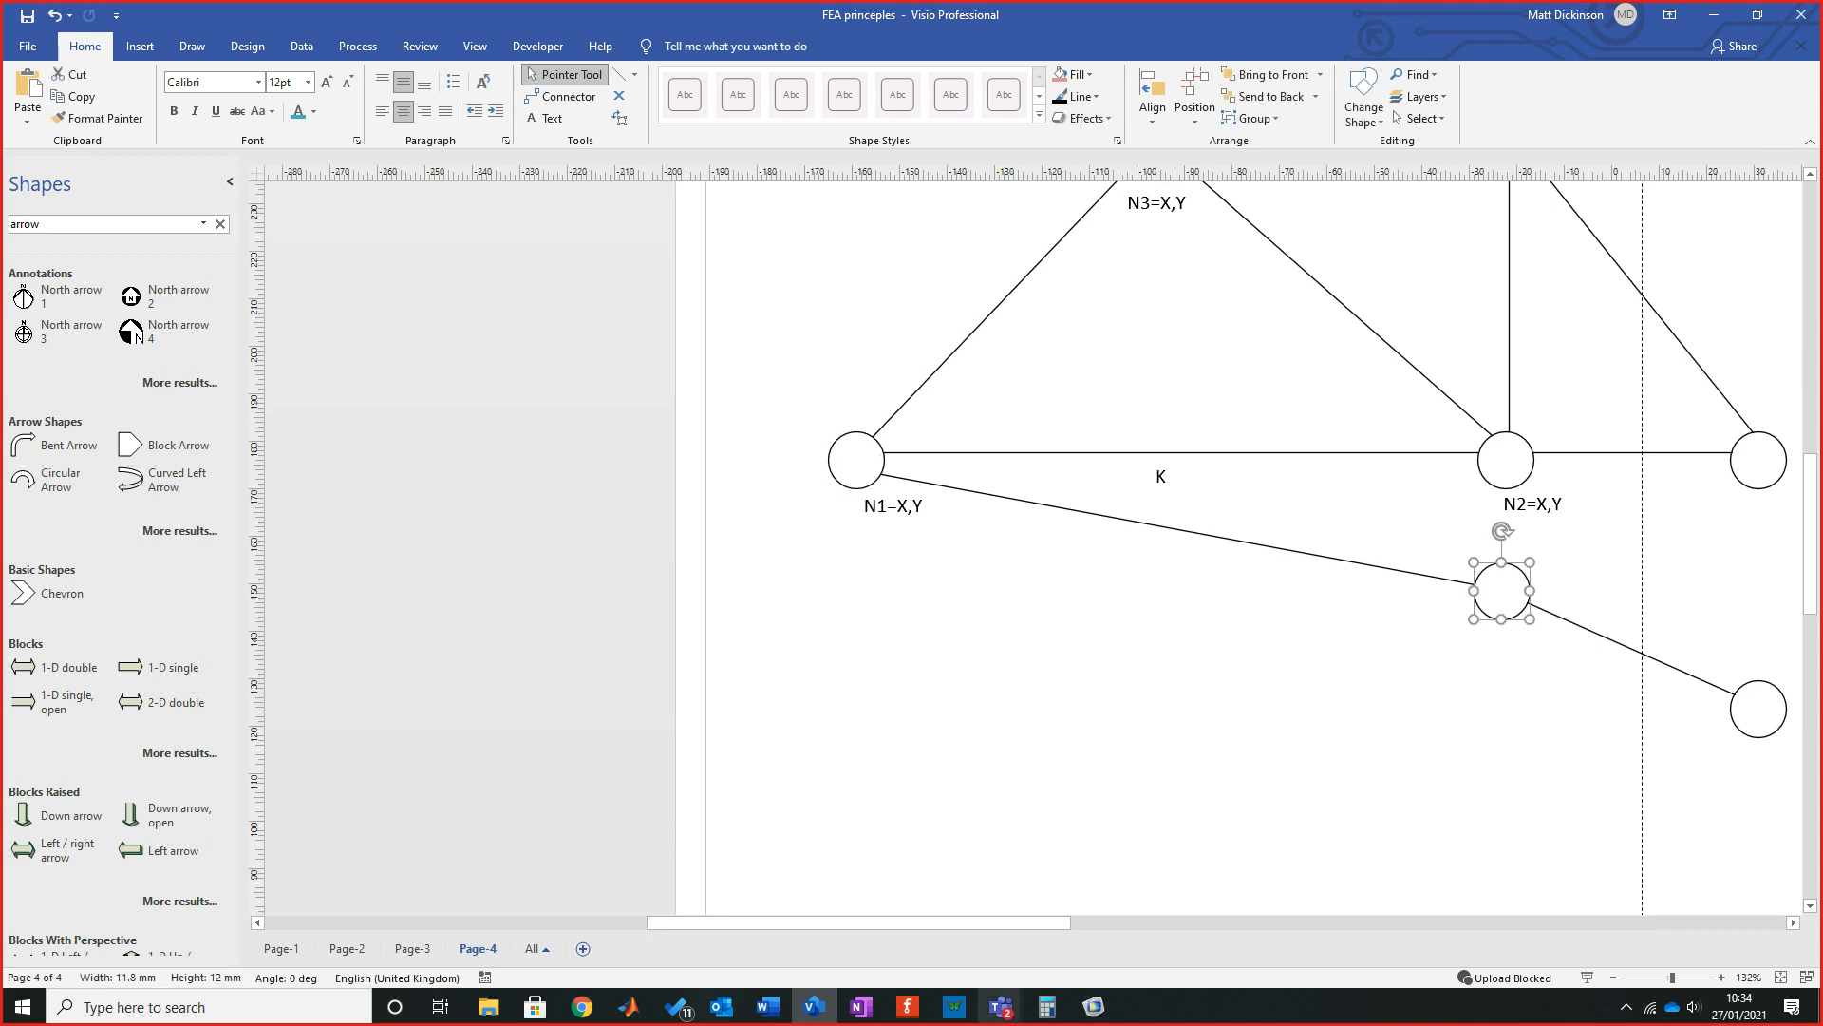
{"action": "left_click", "coordinate": [413, 949]}
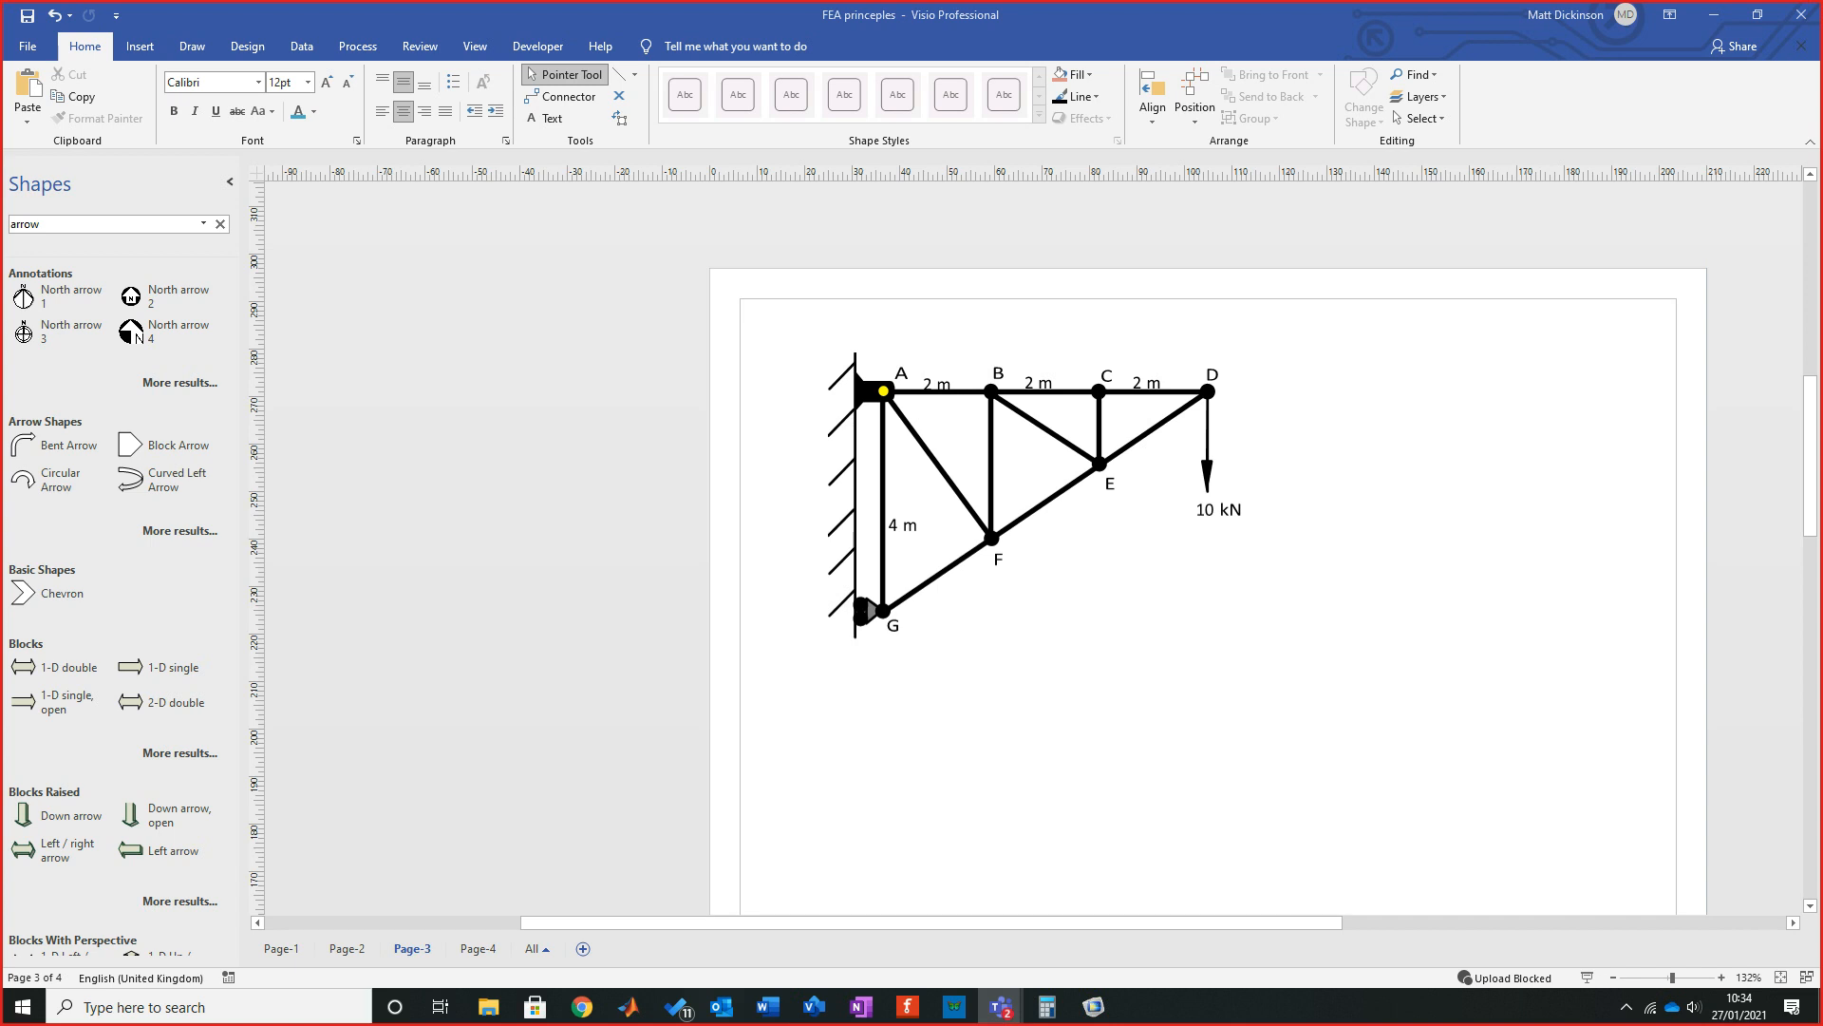
{"action": "left_click_drag", "start_coordinate": [1092, 14], "coordinate": [1, 314]}
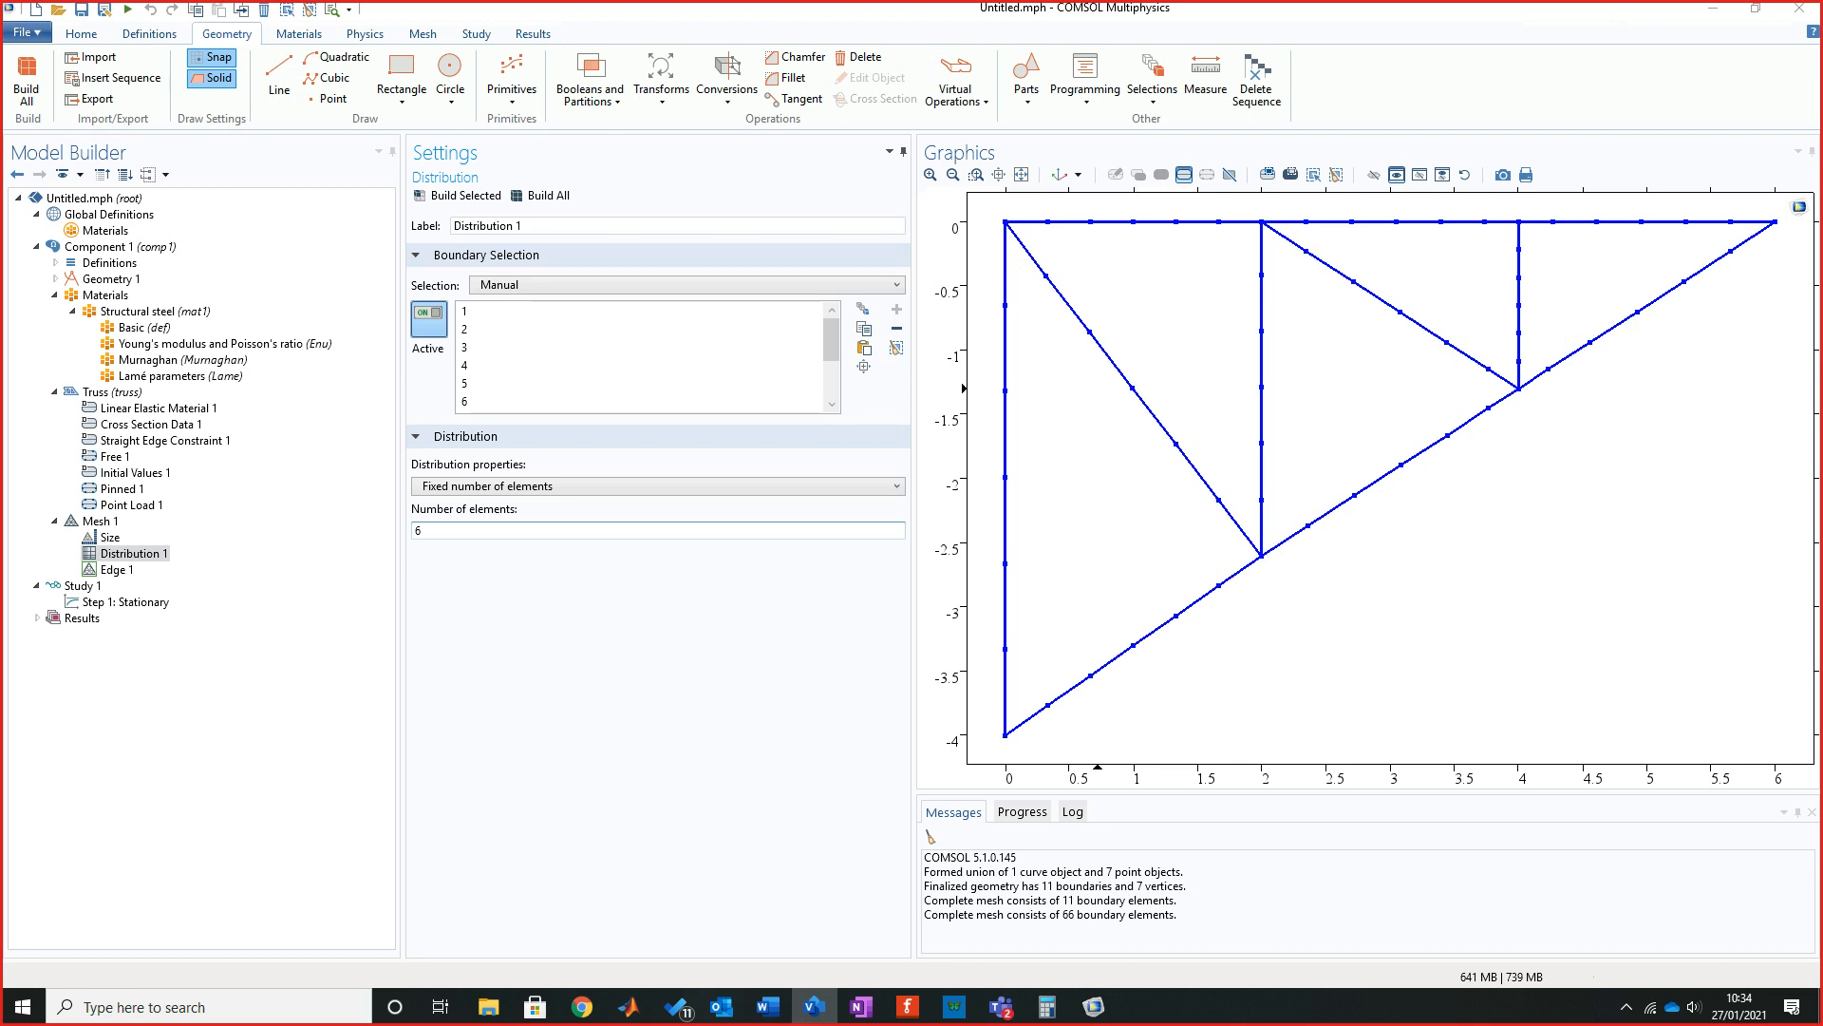
Set the number of elements in Distribution 1 to 3 and build that selected mesh node.
{"action": "double_click", "coordinate": [418, 531]}
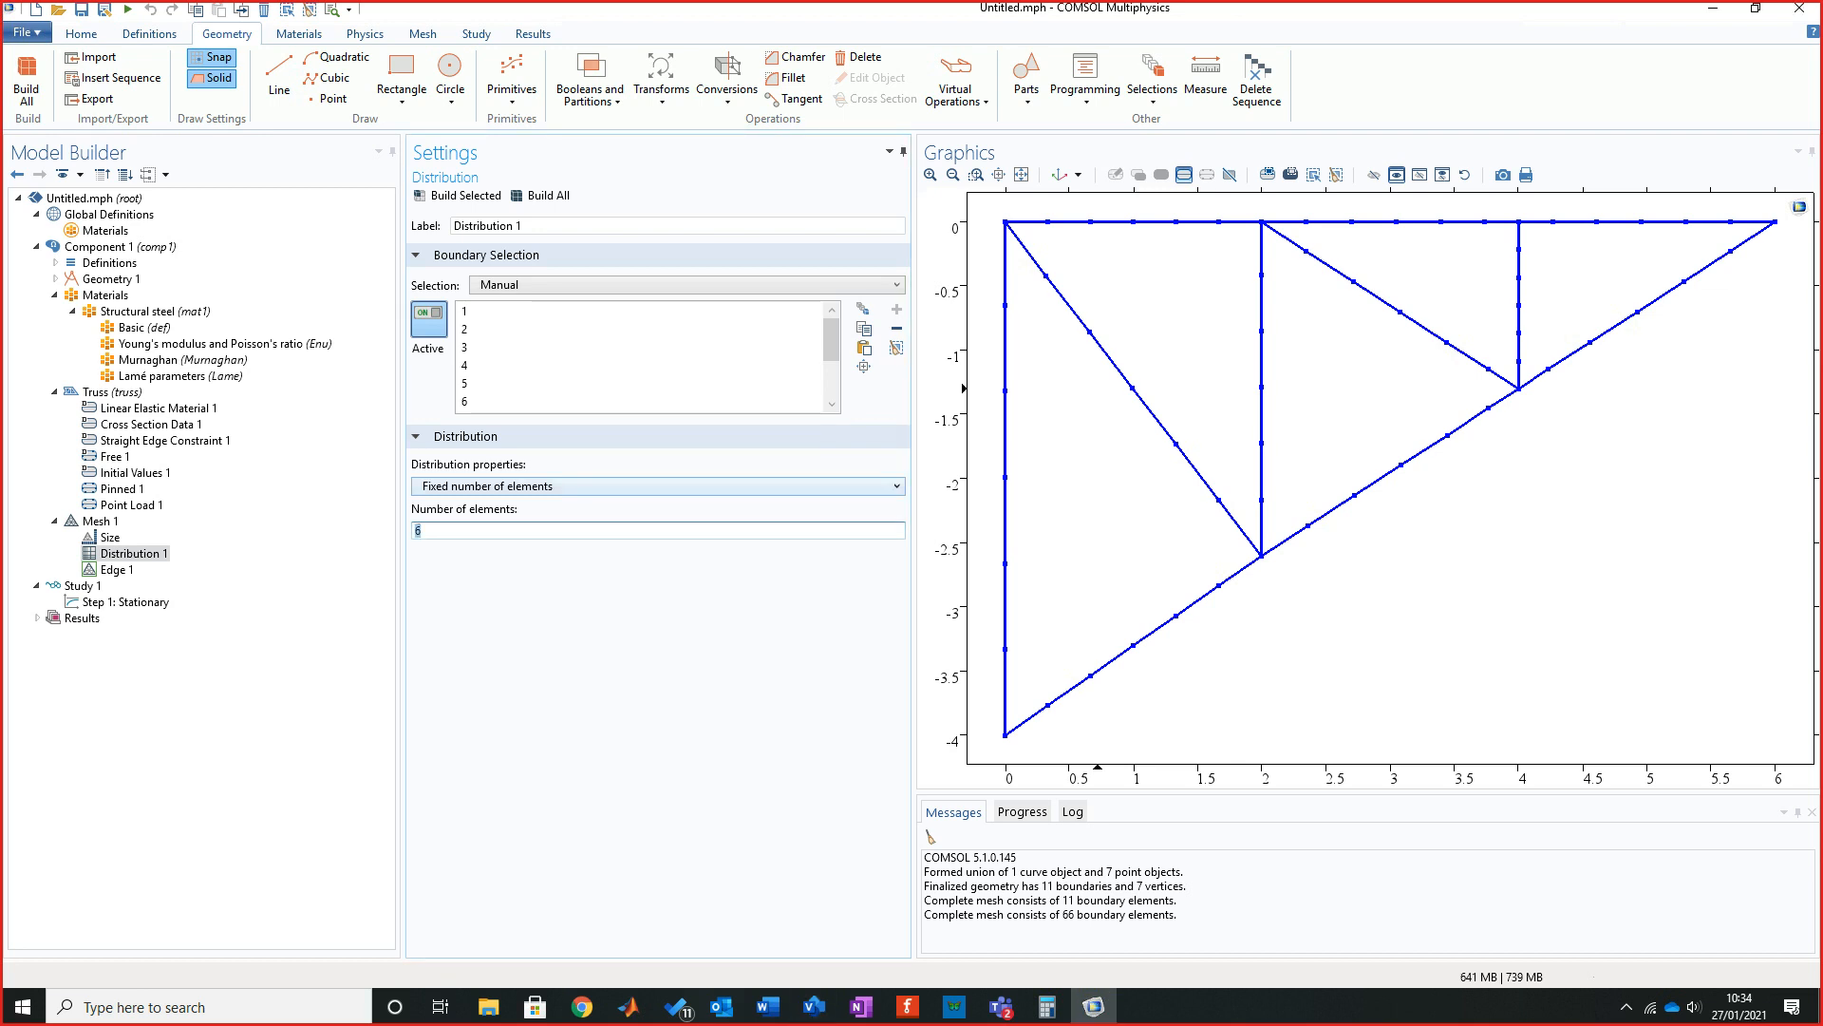
{"action": "type", "text": "3"}
{"action": "left_click", "coordinate": [458, 195]}
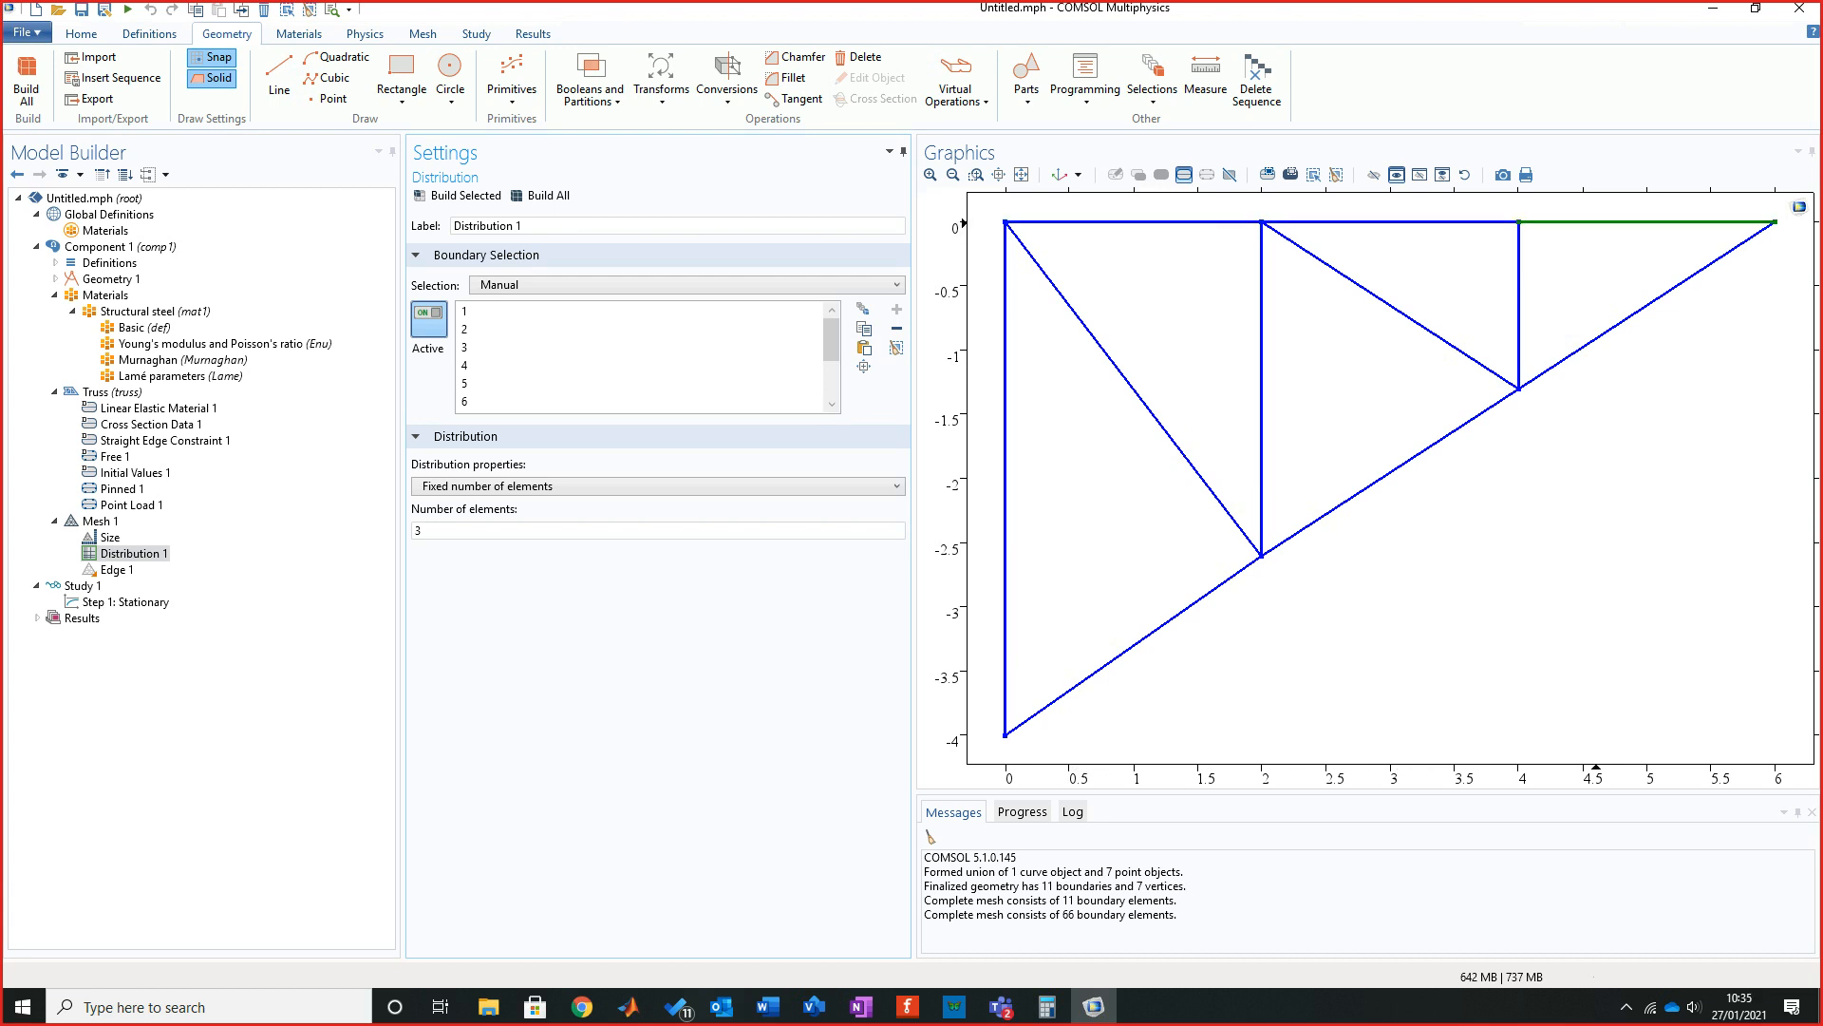
Set the number of elements in Distribution 1 to 6 and build the complete mesh through Edge 1.
{"action": "double_click", "coordinate": [419, 531]}
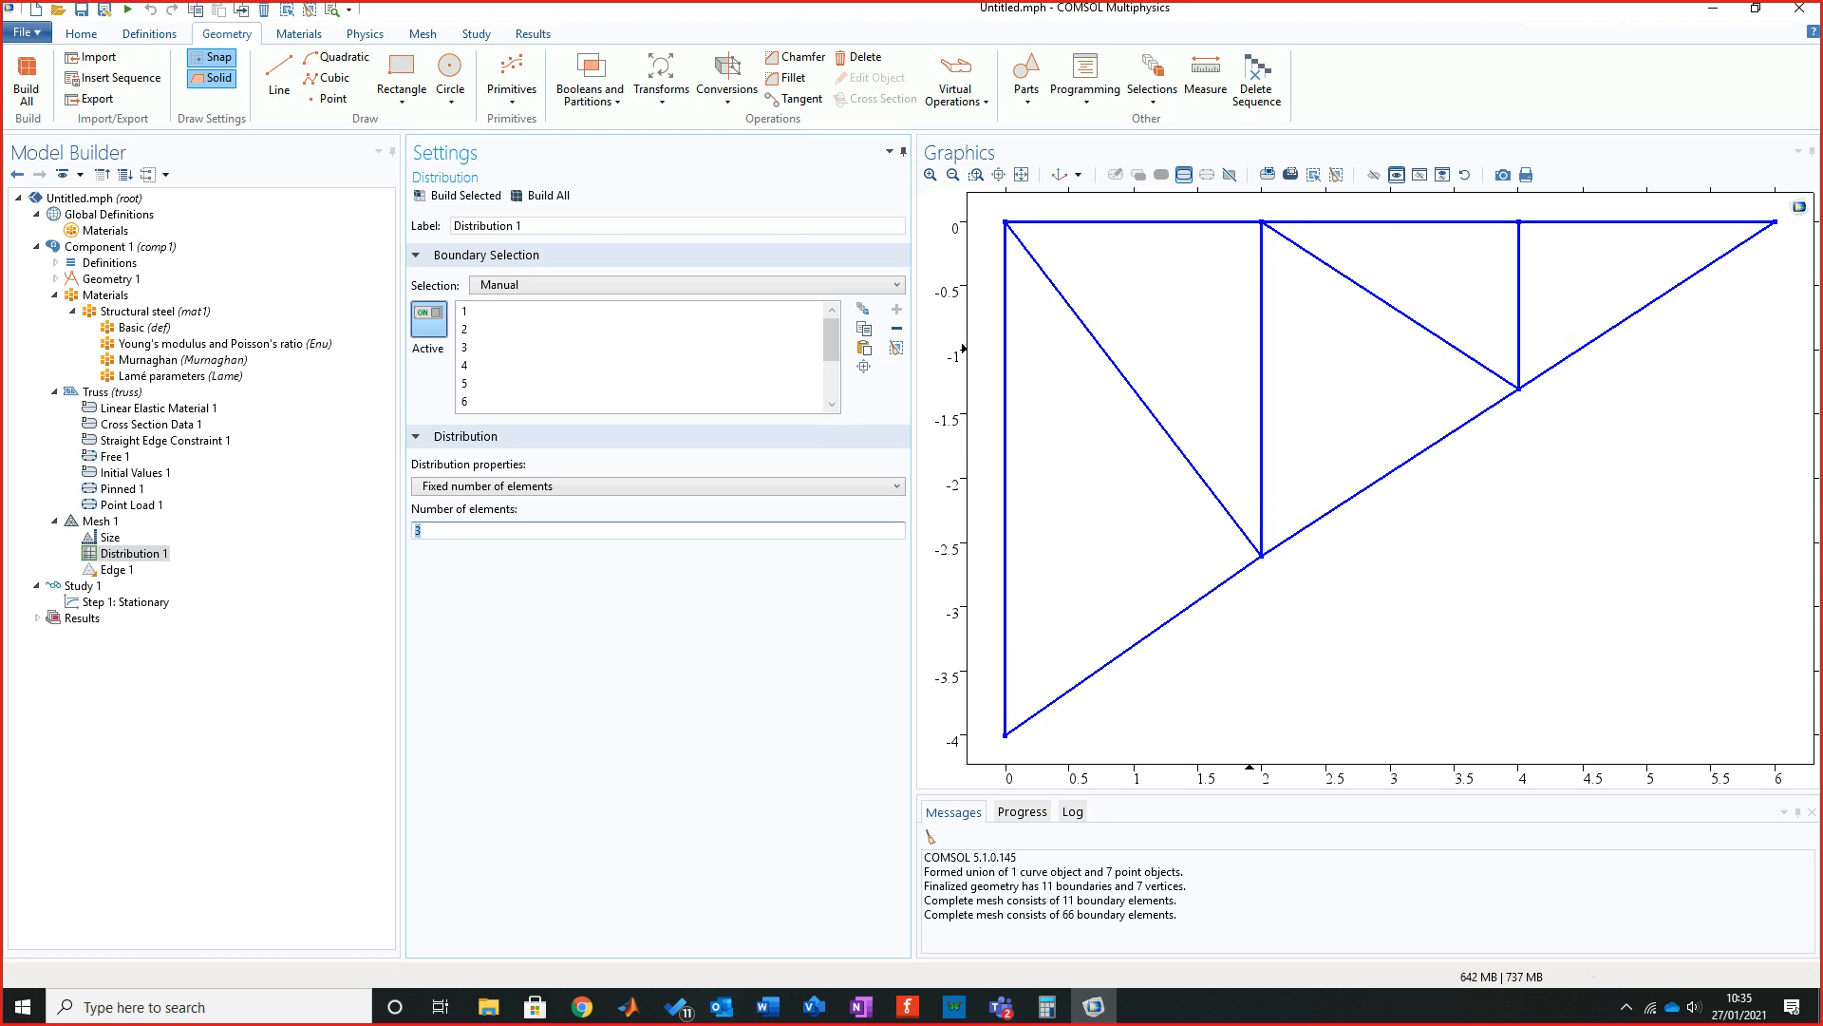
{"action": "type", "text": "6"}
{"action": "key", "text": "F7"}
{"action": "key", "text": "Down"}
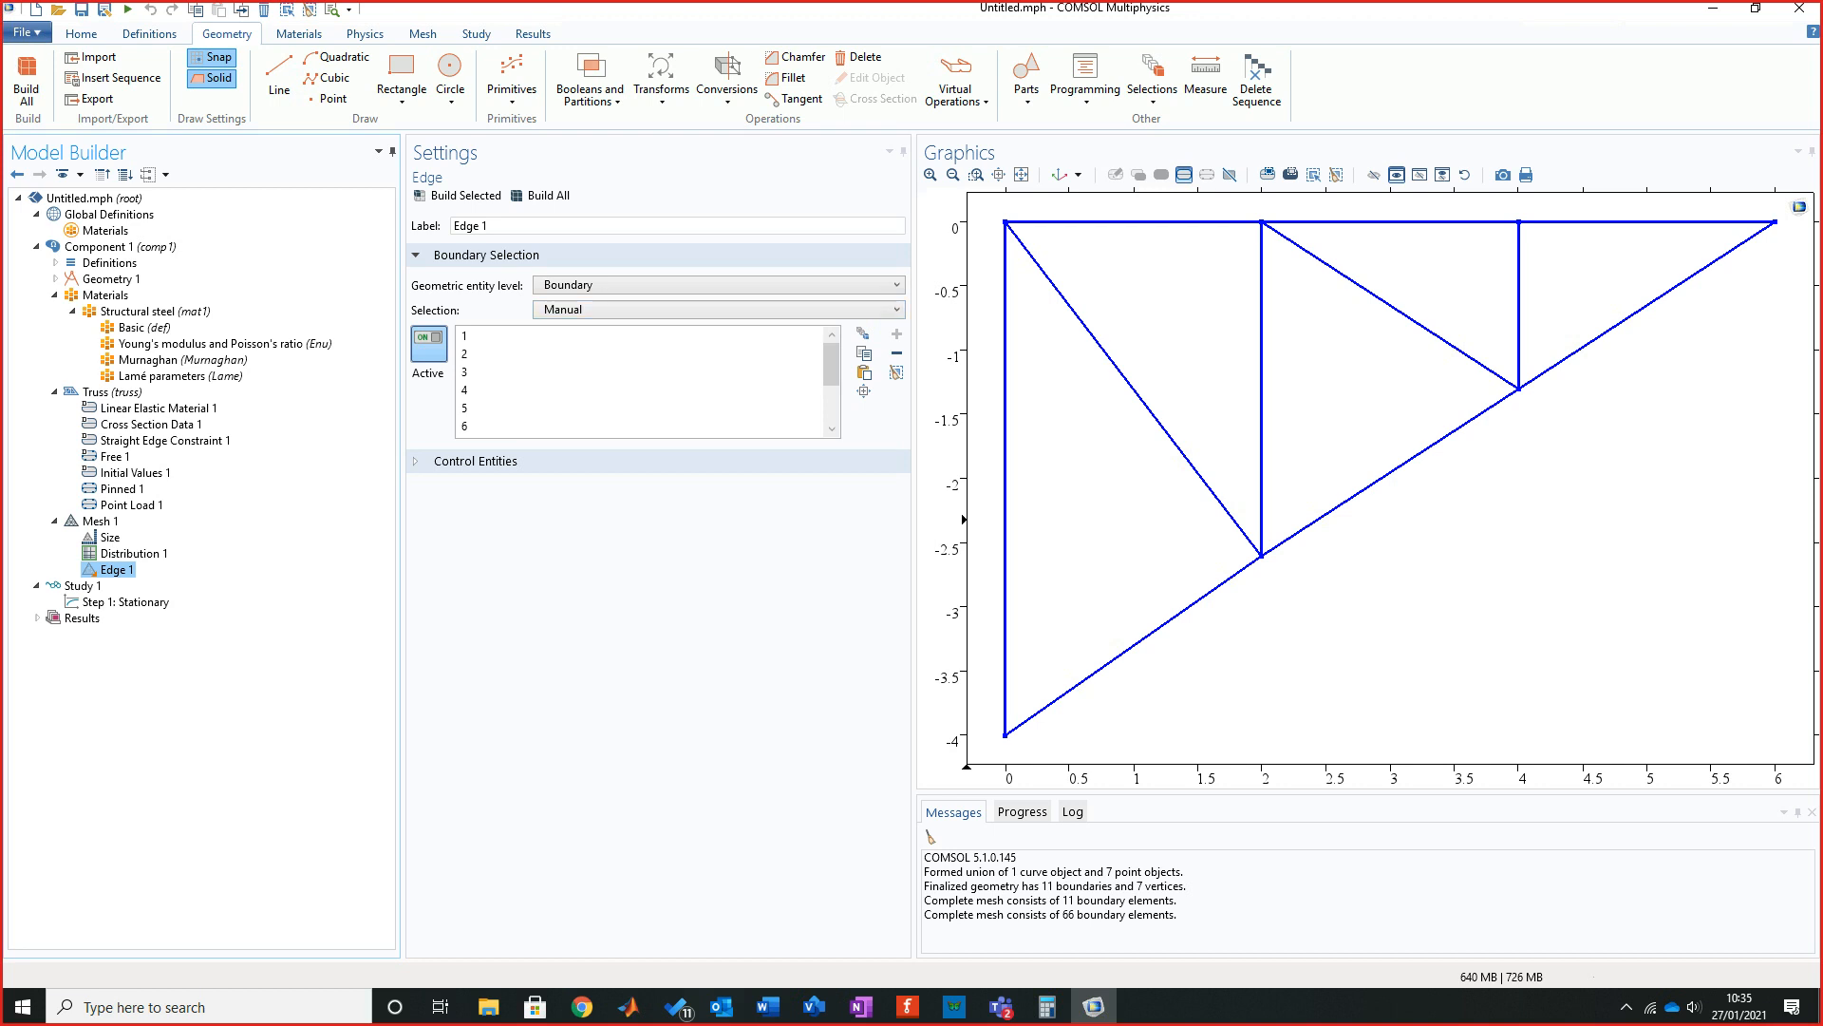
{"action": "key", "text": "F8"}
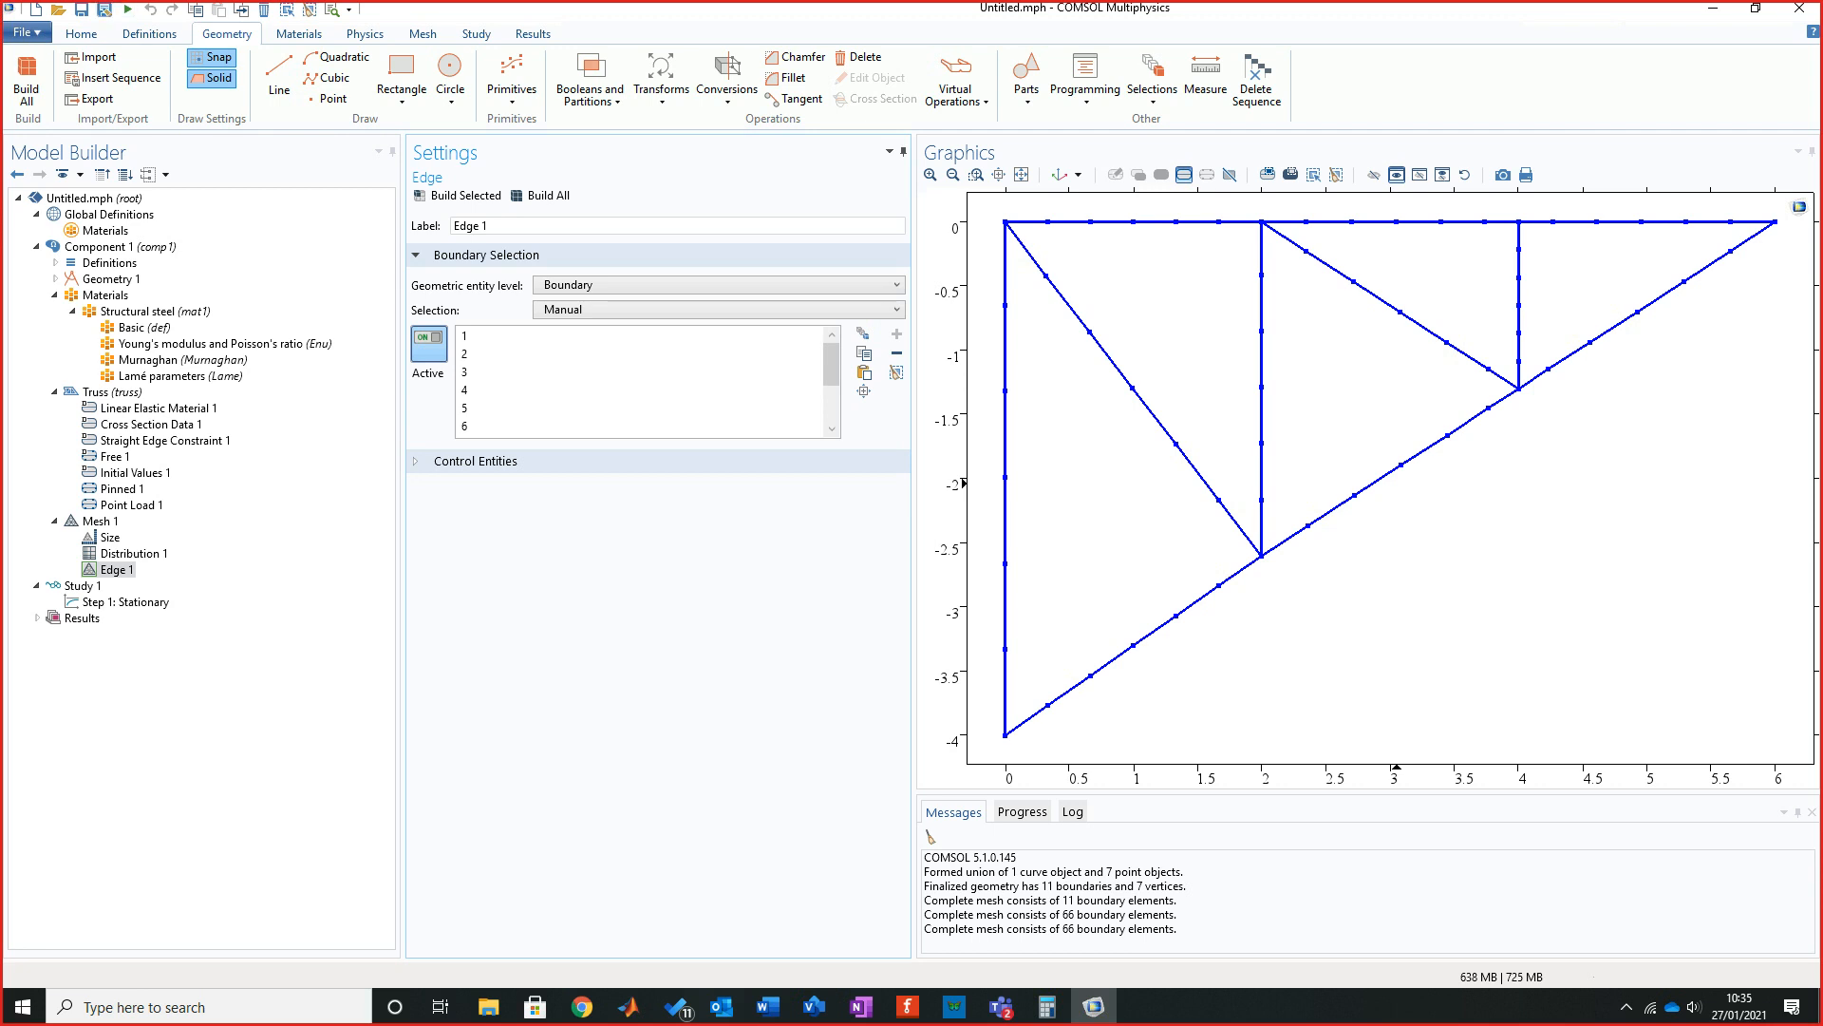
Save the model as Truss in the Work in progress folder on the N: drive.
{"action": "left_click", "coordinate": [105, 9]}
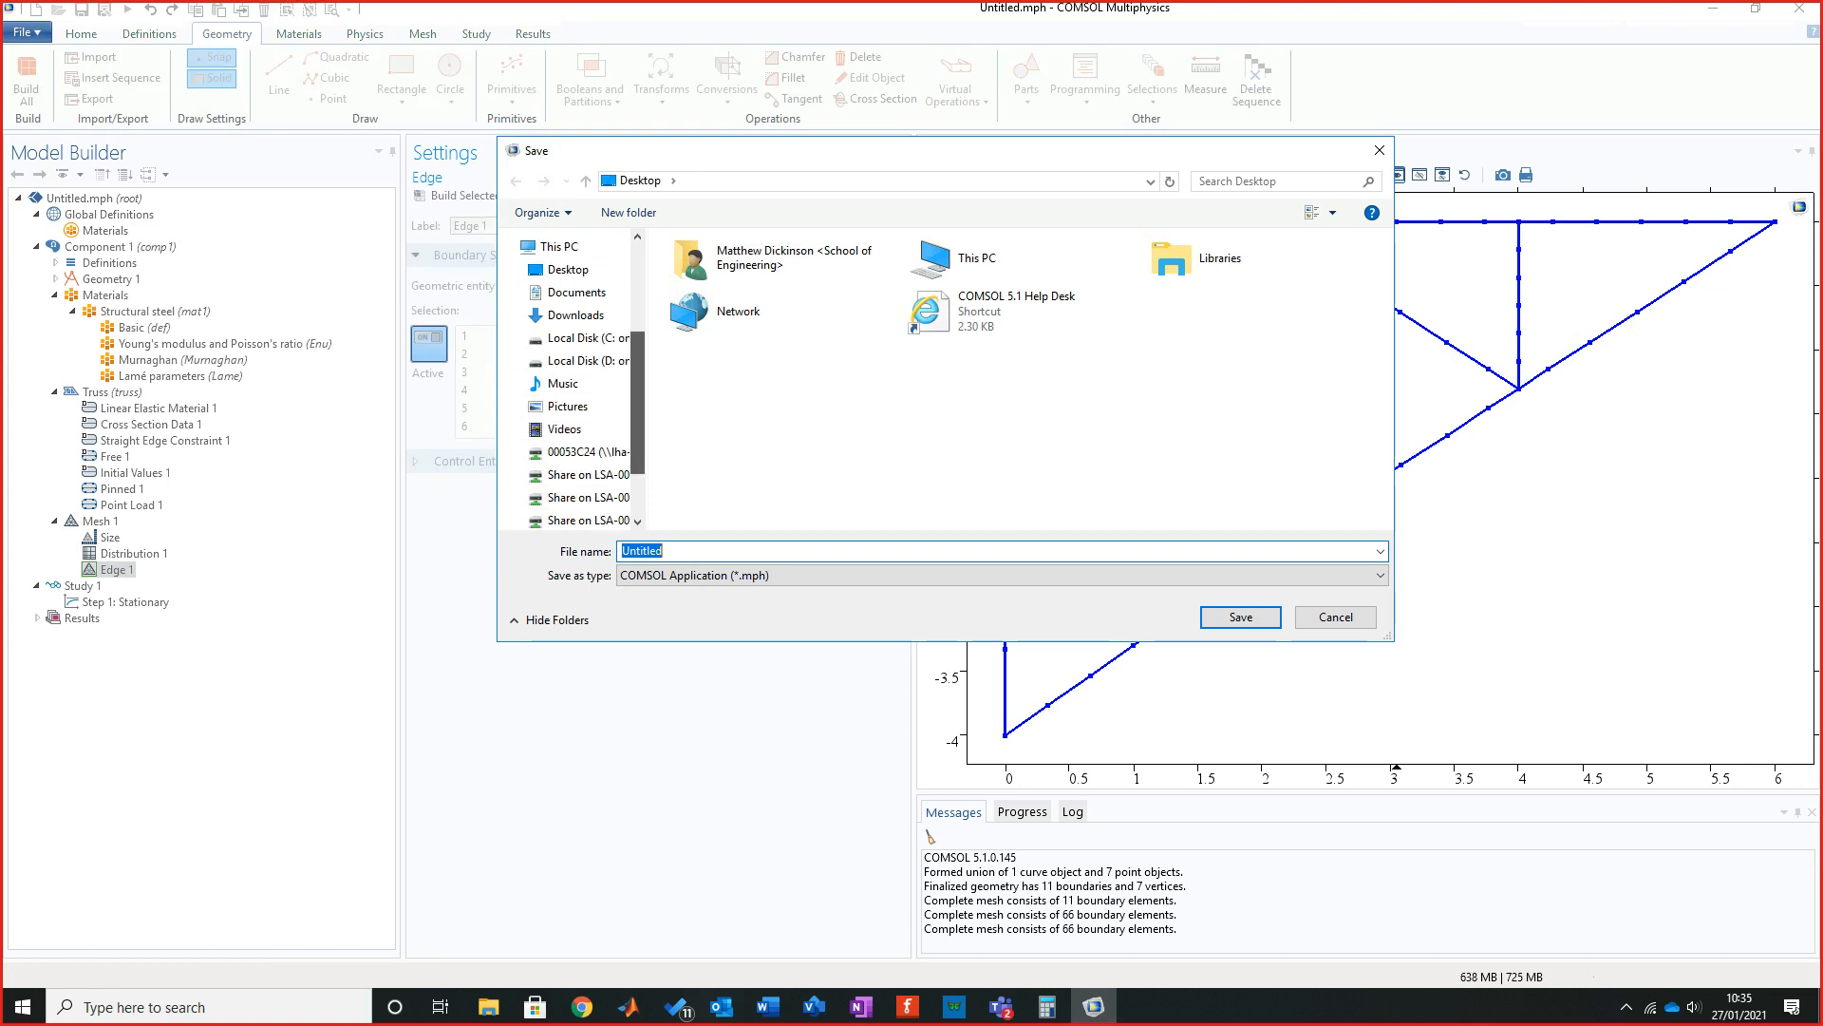
{"action": "scroll", "coordinate": [570, 380], "scroll_direction": "up", "scroll_amount": 3}
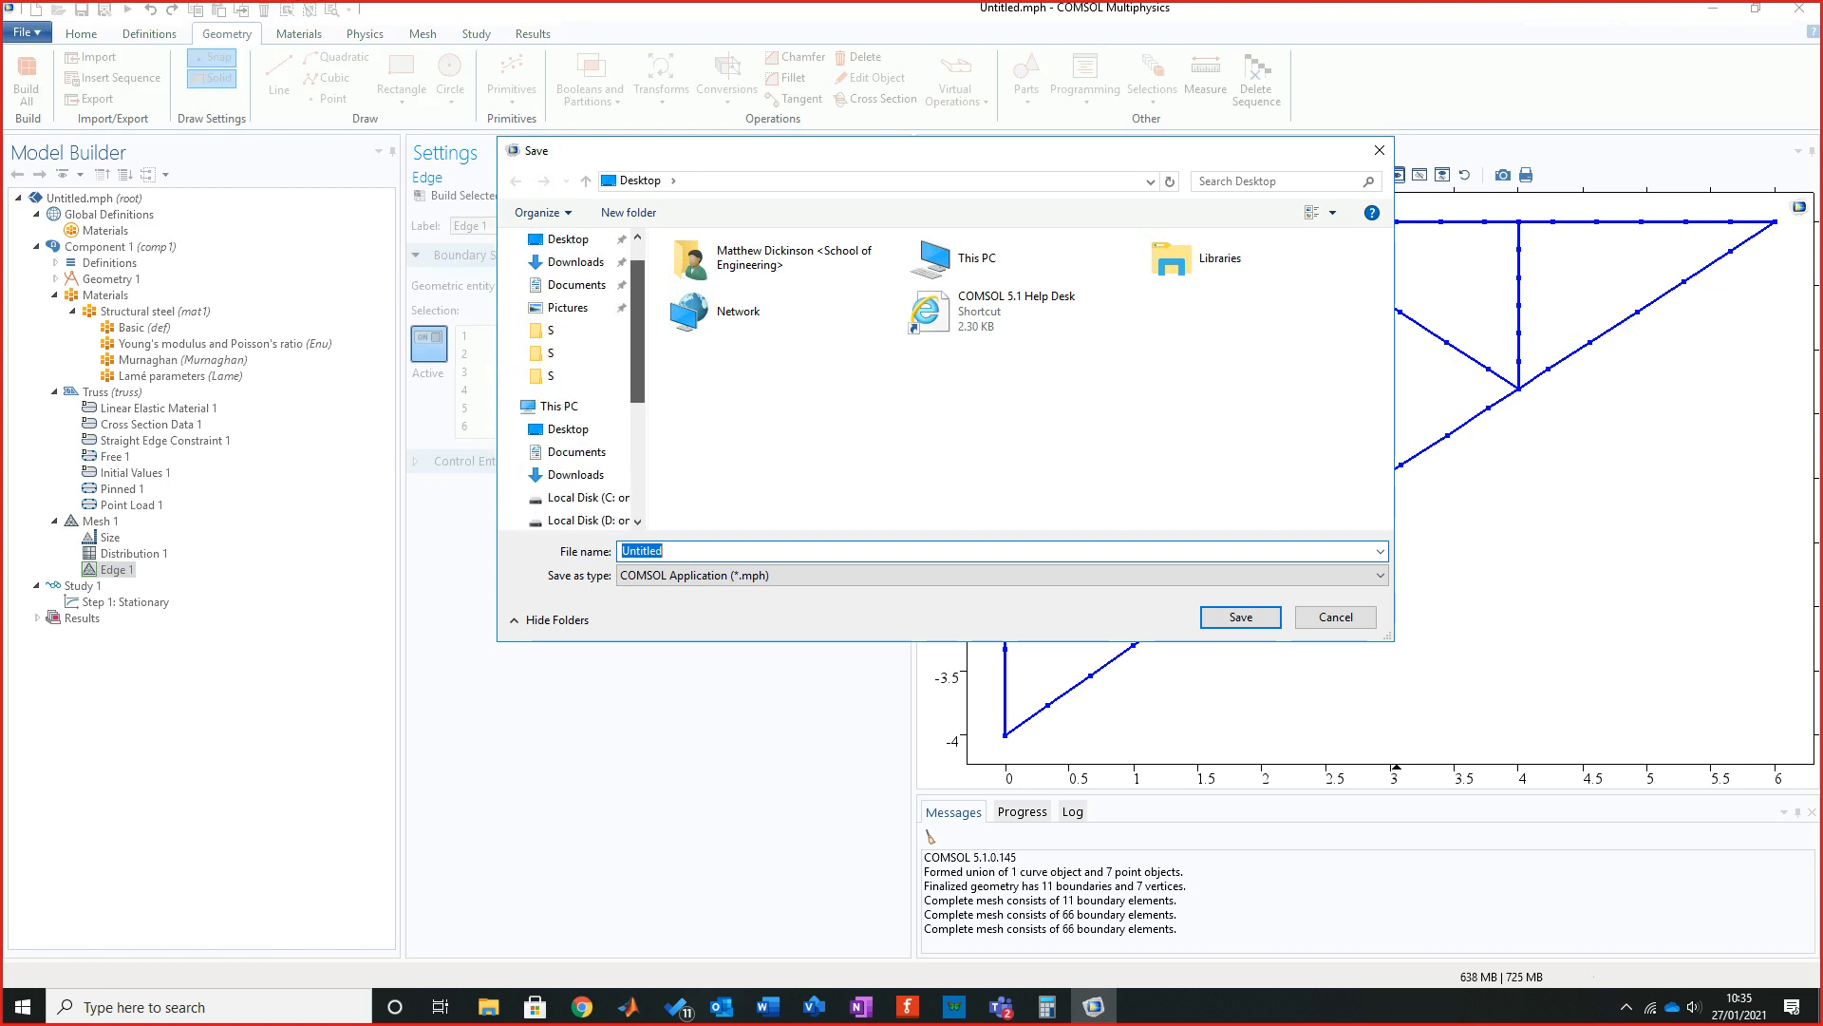
{"action": "scroll", "coordinate": [570, 380], "scroll_direction": "down", "scroll_amount": 5}
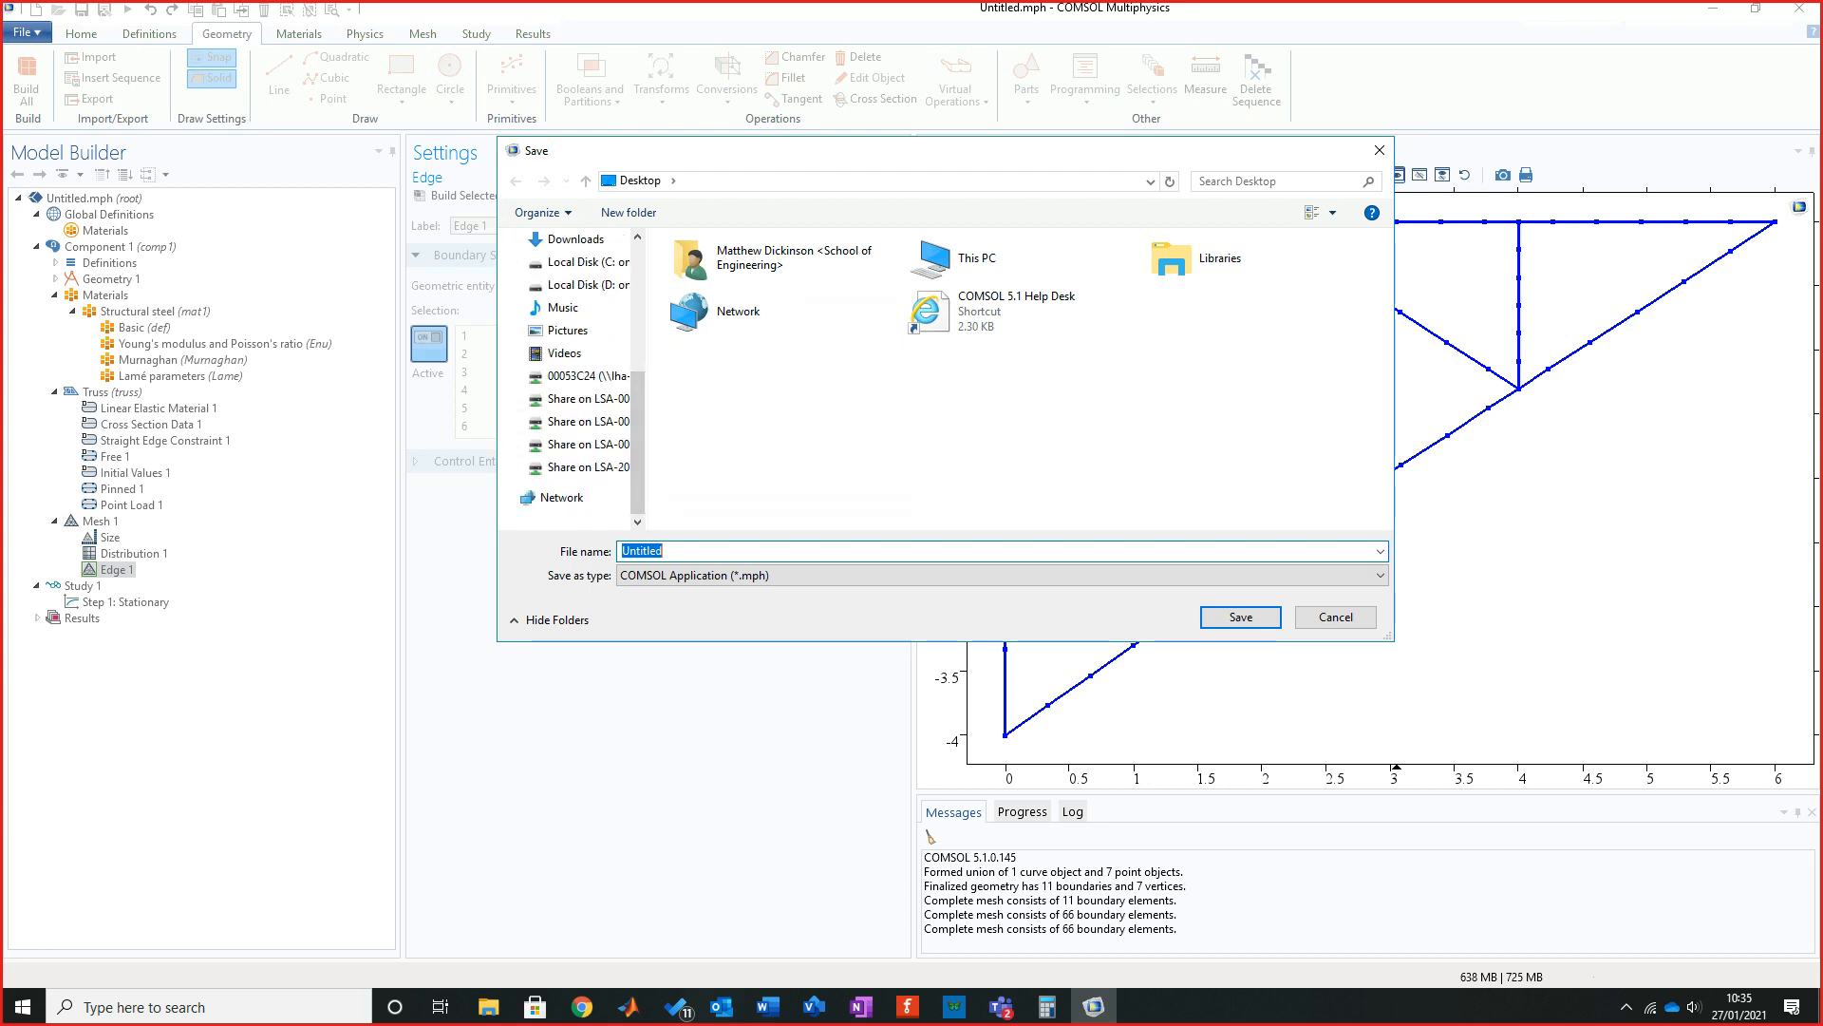
{"action": "left_click_drag", "start_coordinate": [648, 390], "coordinate": [822, 389]}
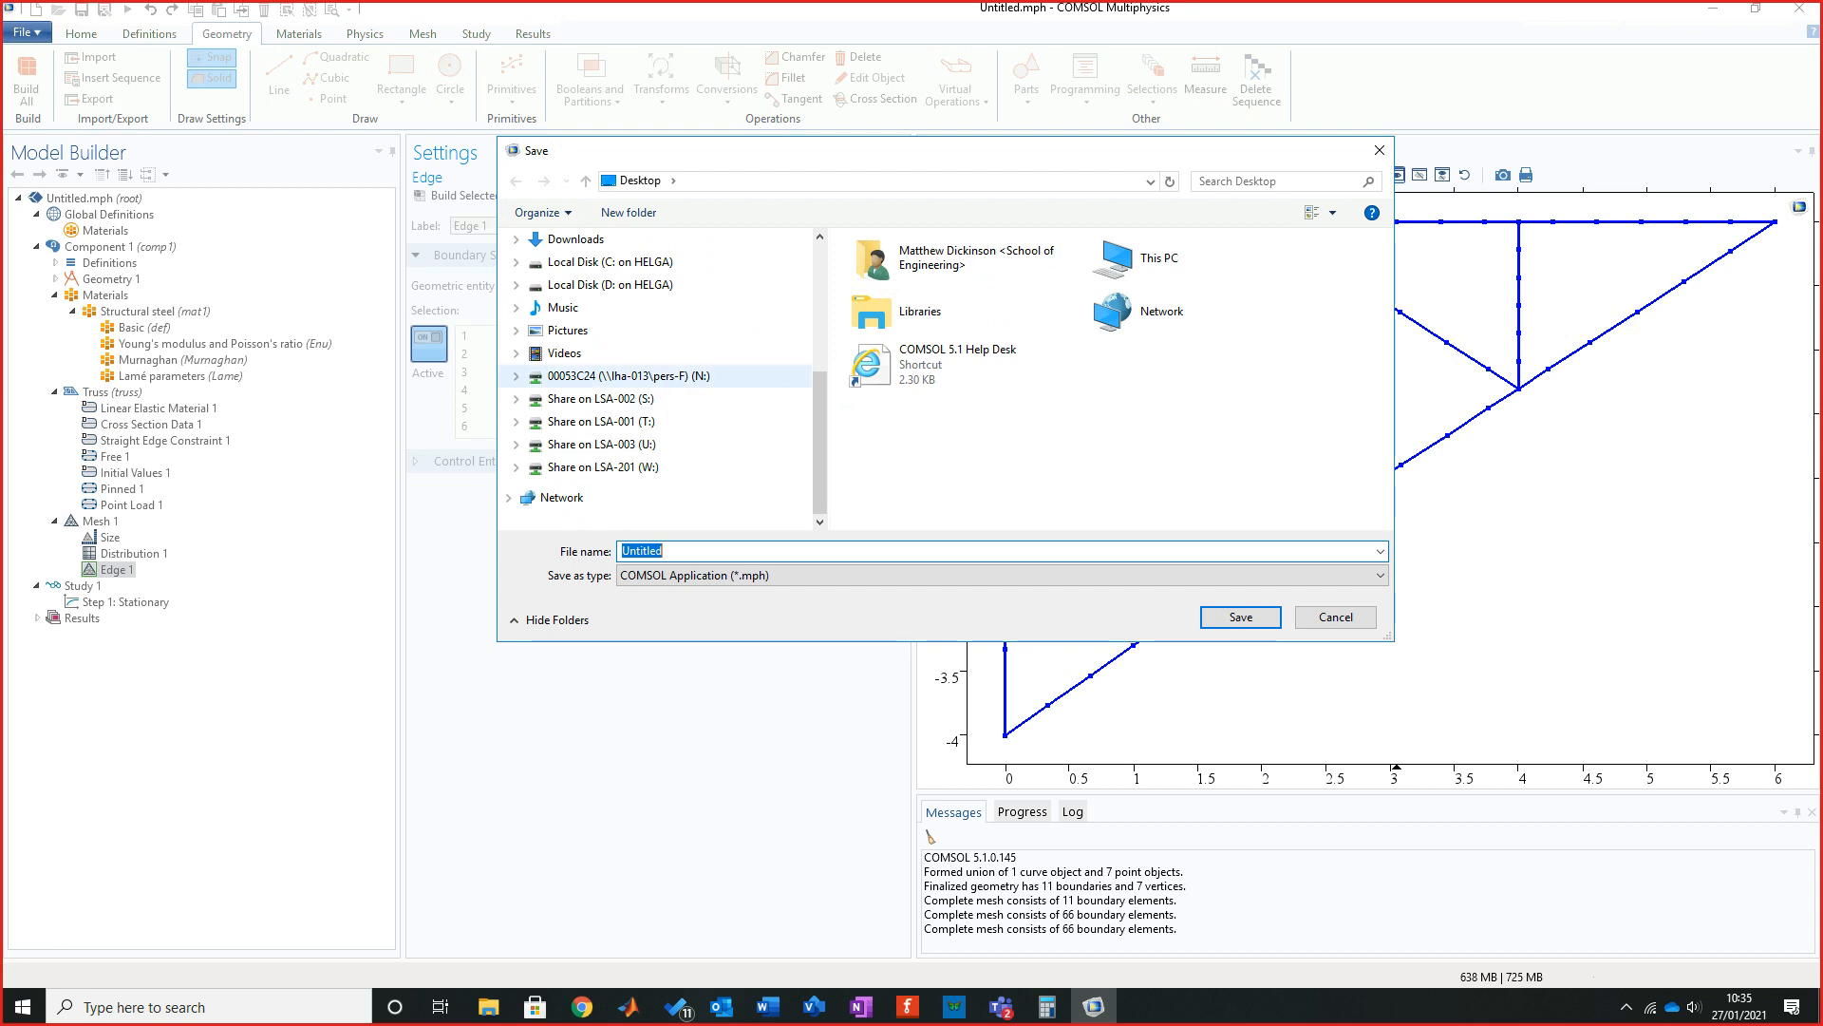
{"action": "scroll", "coordinate": [655, 376], "scroll_direction": "up", "scroll_amount": 10}
{"action": "scroll", "coordinate": [655, 375], "scroll_direction": "down", "scroll_amount": 5}
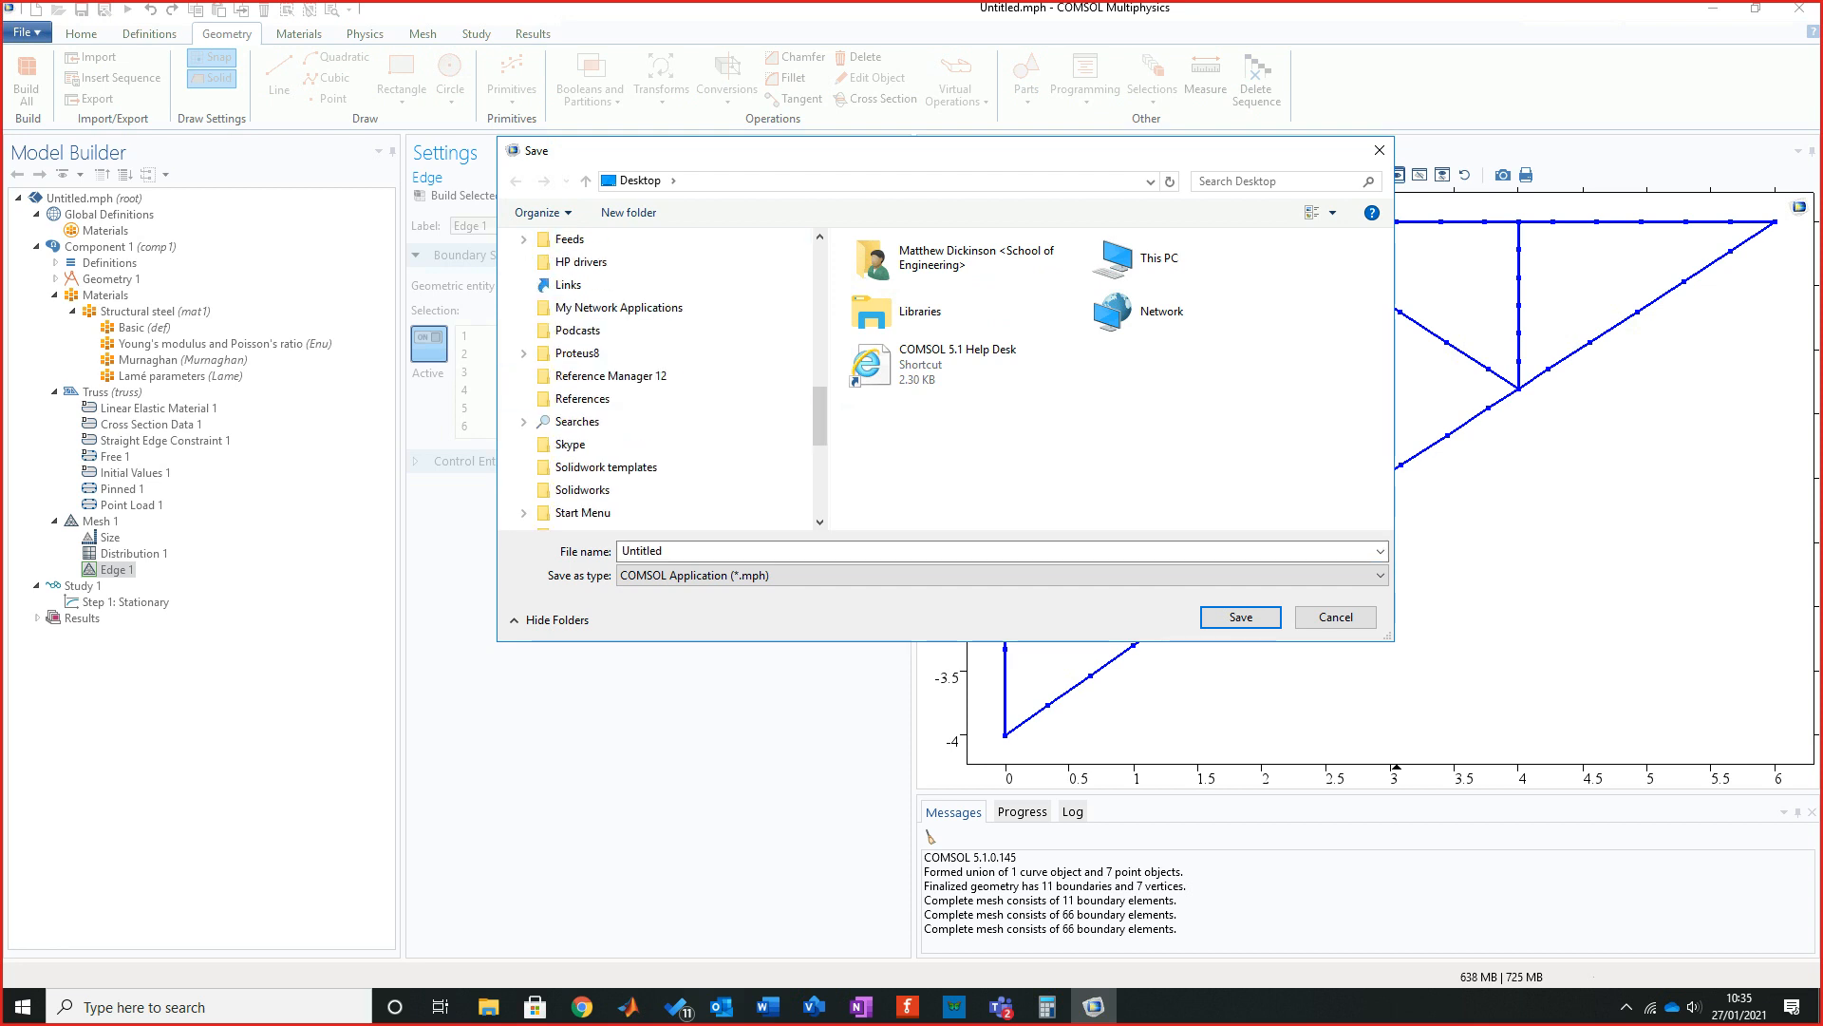
{"action": "scroll", "coordinate": [655, 380], "scroll_direction": "down", "scroll_amount": 3}
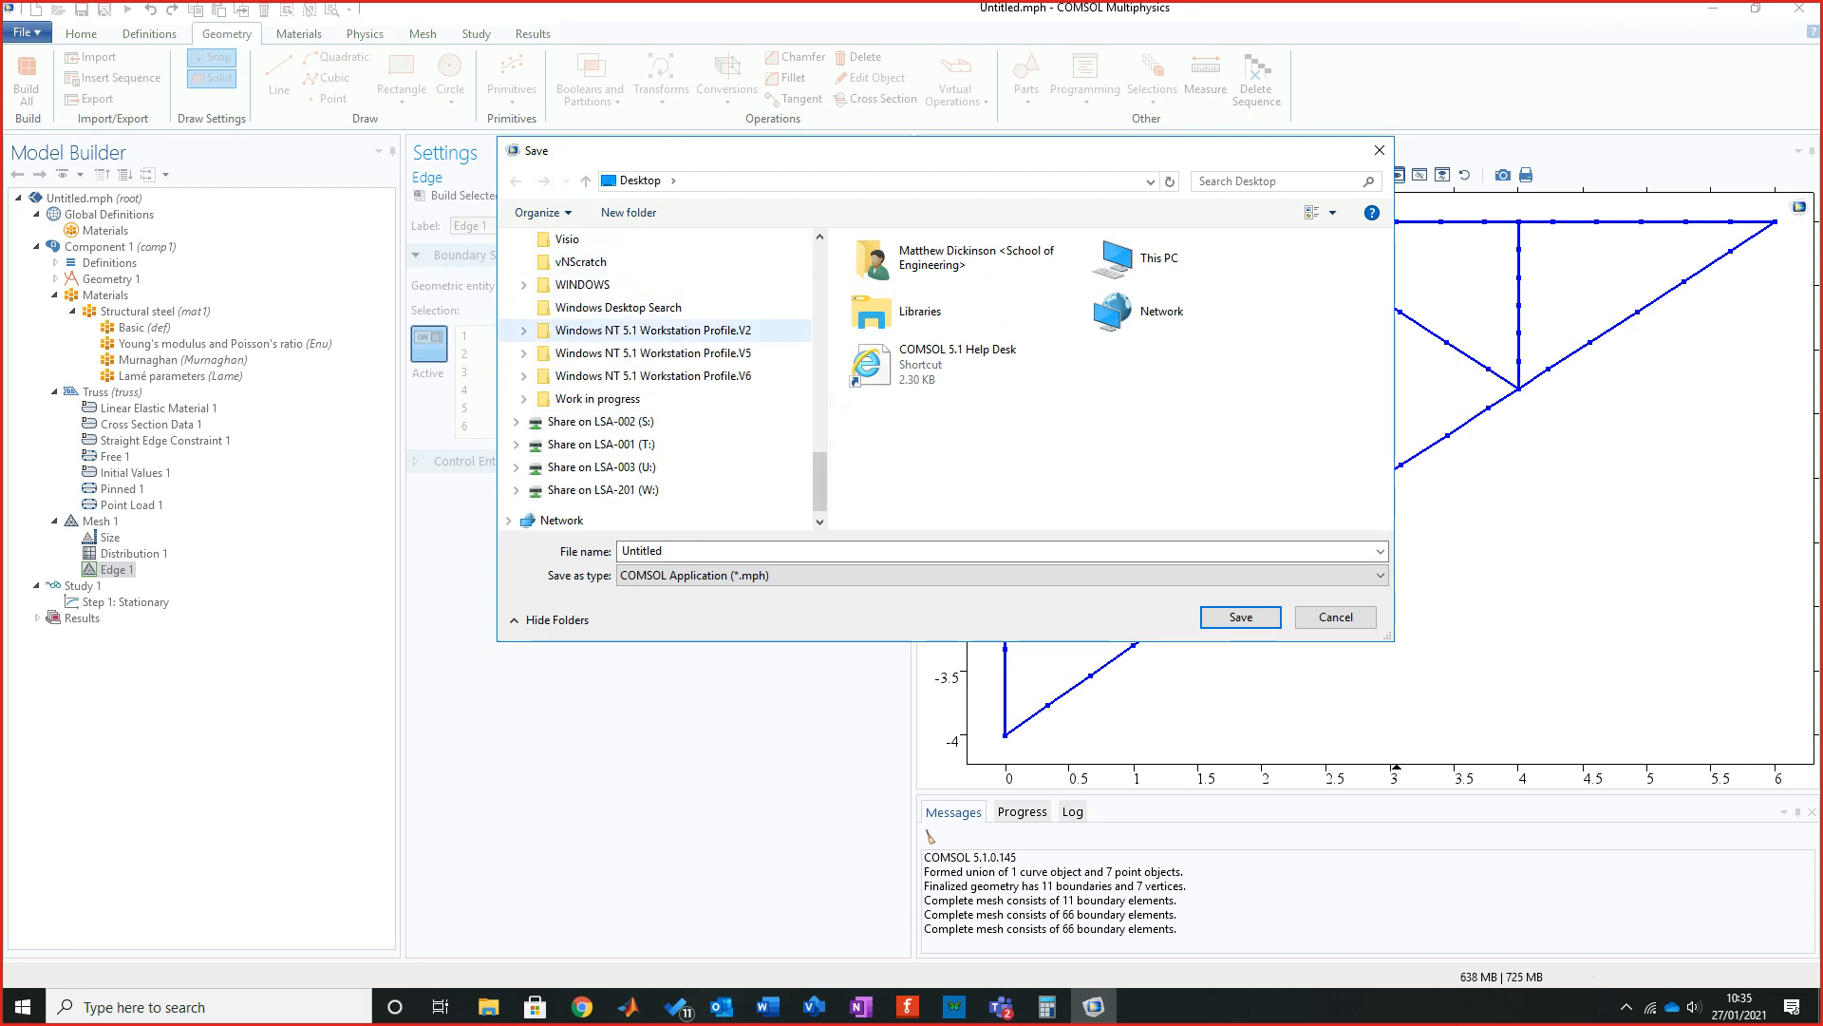
{"action": "left_click", "coordinate": [523, 399]}
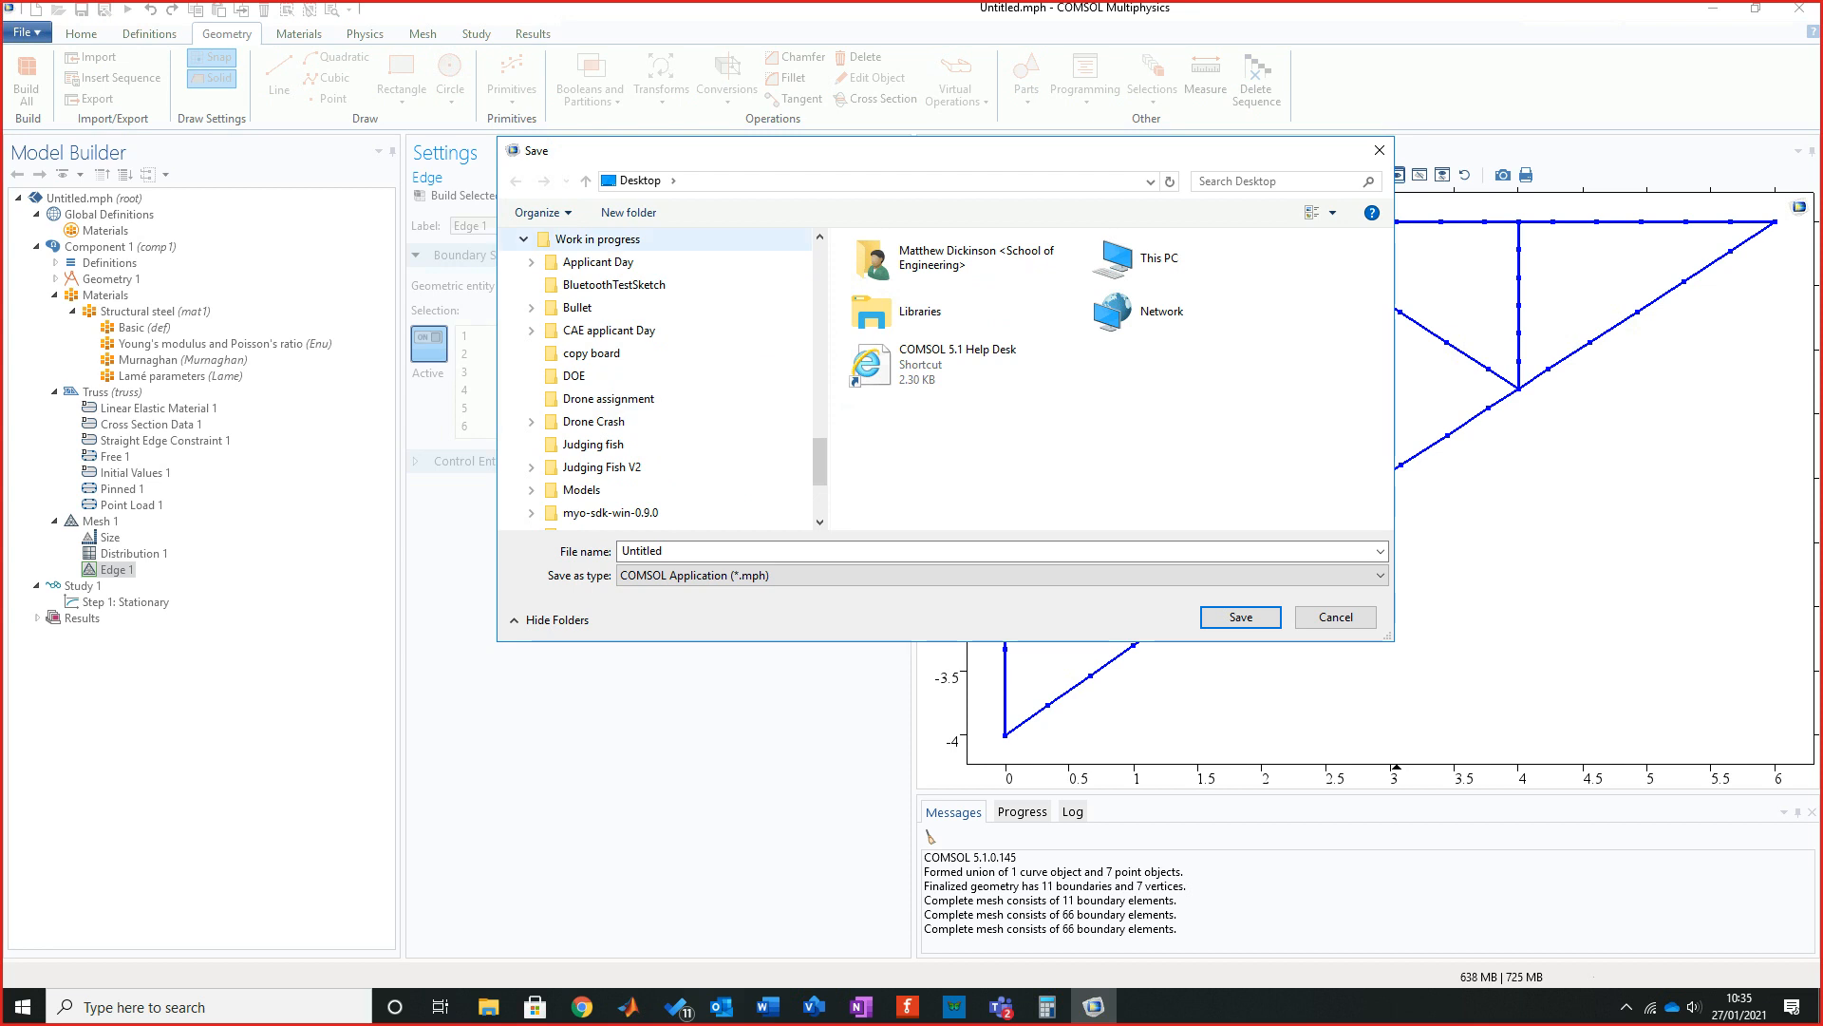
{"action": "left_click", "coordinate": [599, 239]}
{"action": "left_click", "coordinate": [686, 551]}
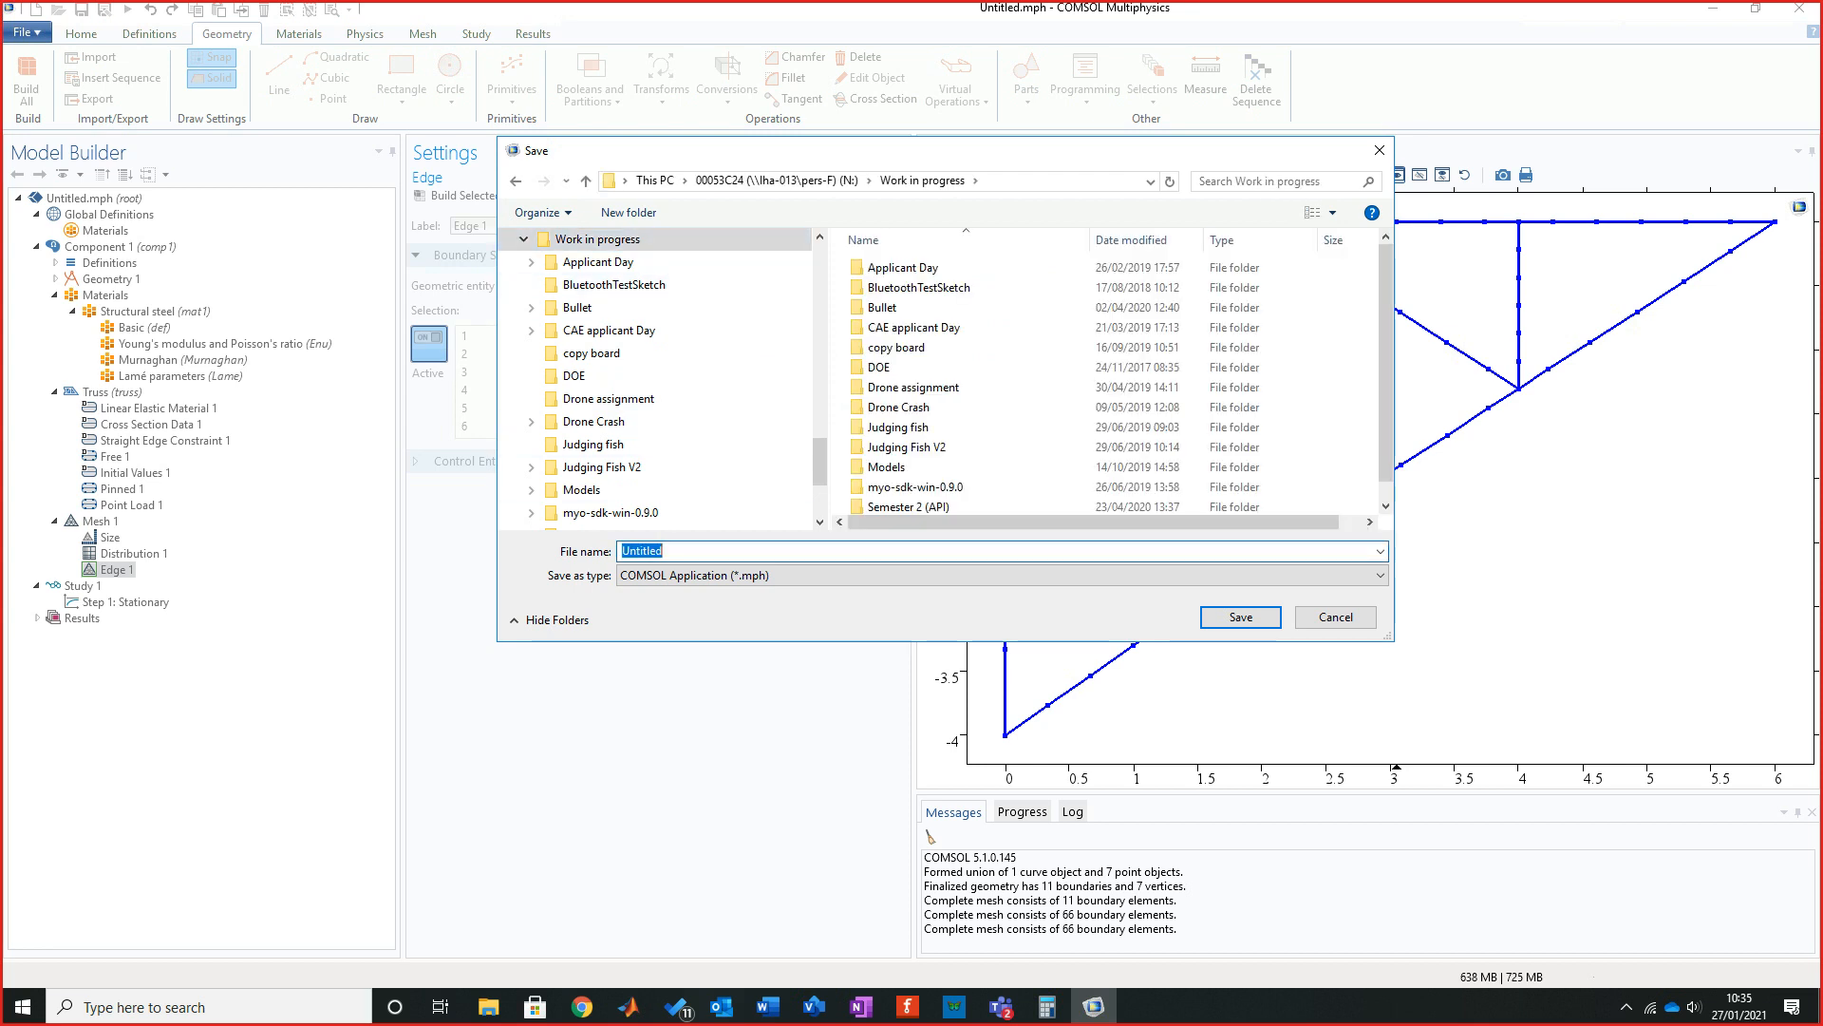
{"action": "type", "text": "Truss"}
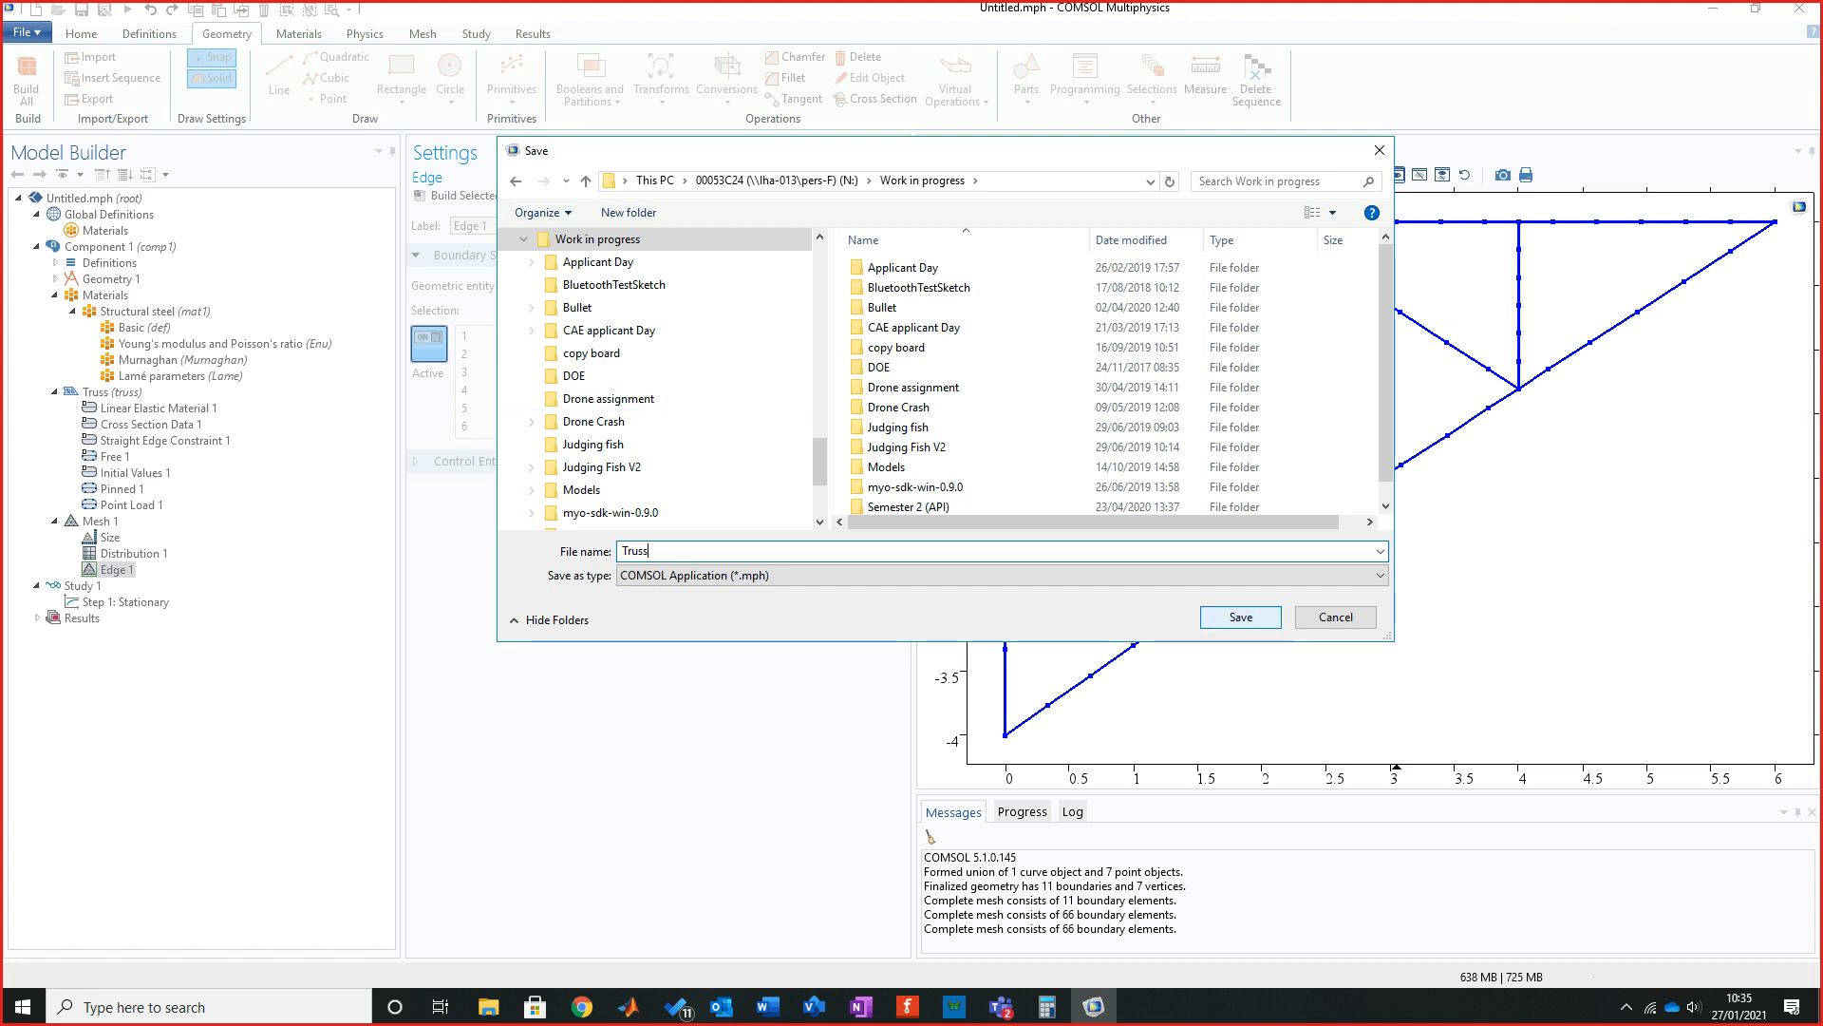
{"action": "key", "text": "Return"}
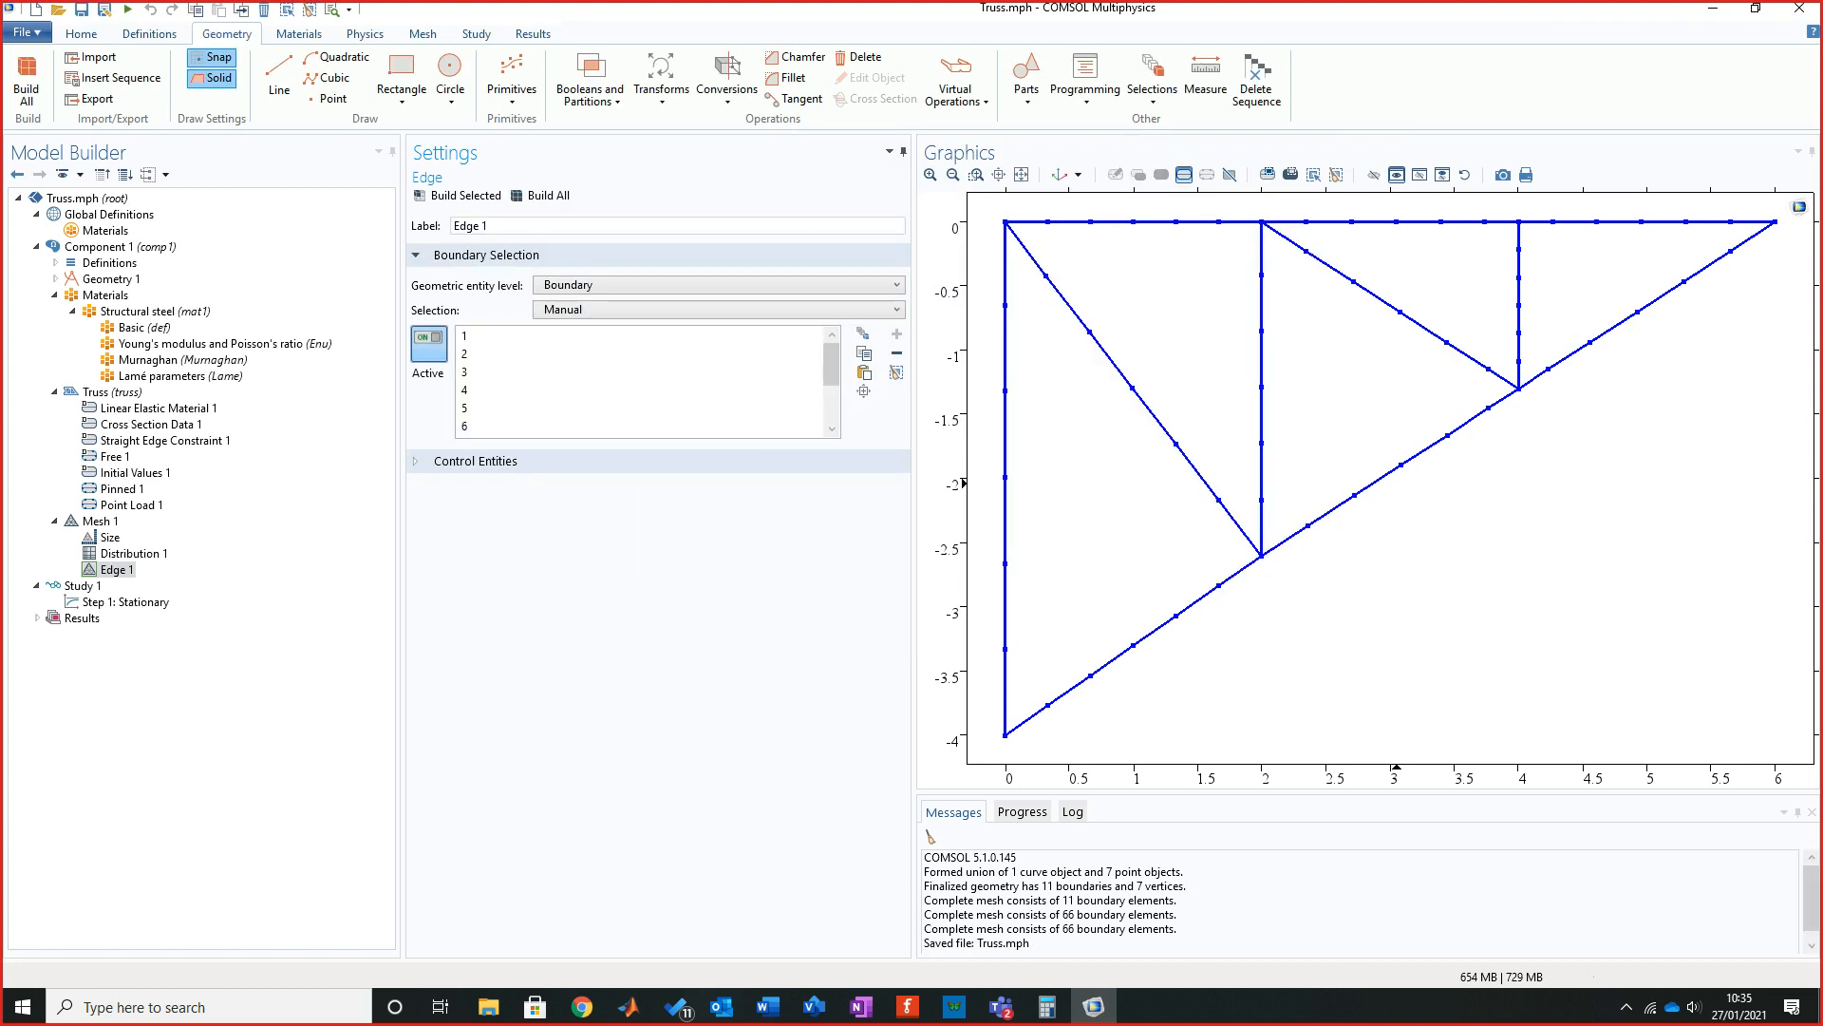
Compute the stationary Study 1 for the meshed truss.
{"action": "left_click", "coordinate": [95, 521]}
{"action": "left_click", "coordinate": [81, 586]}
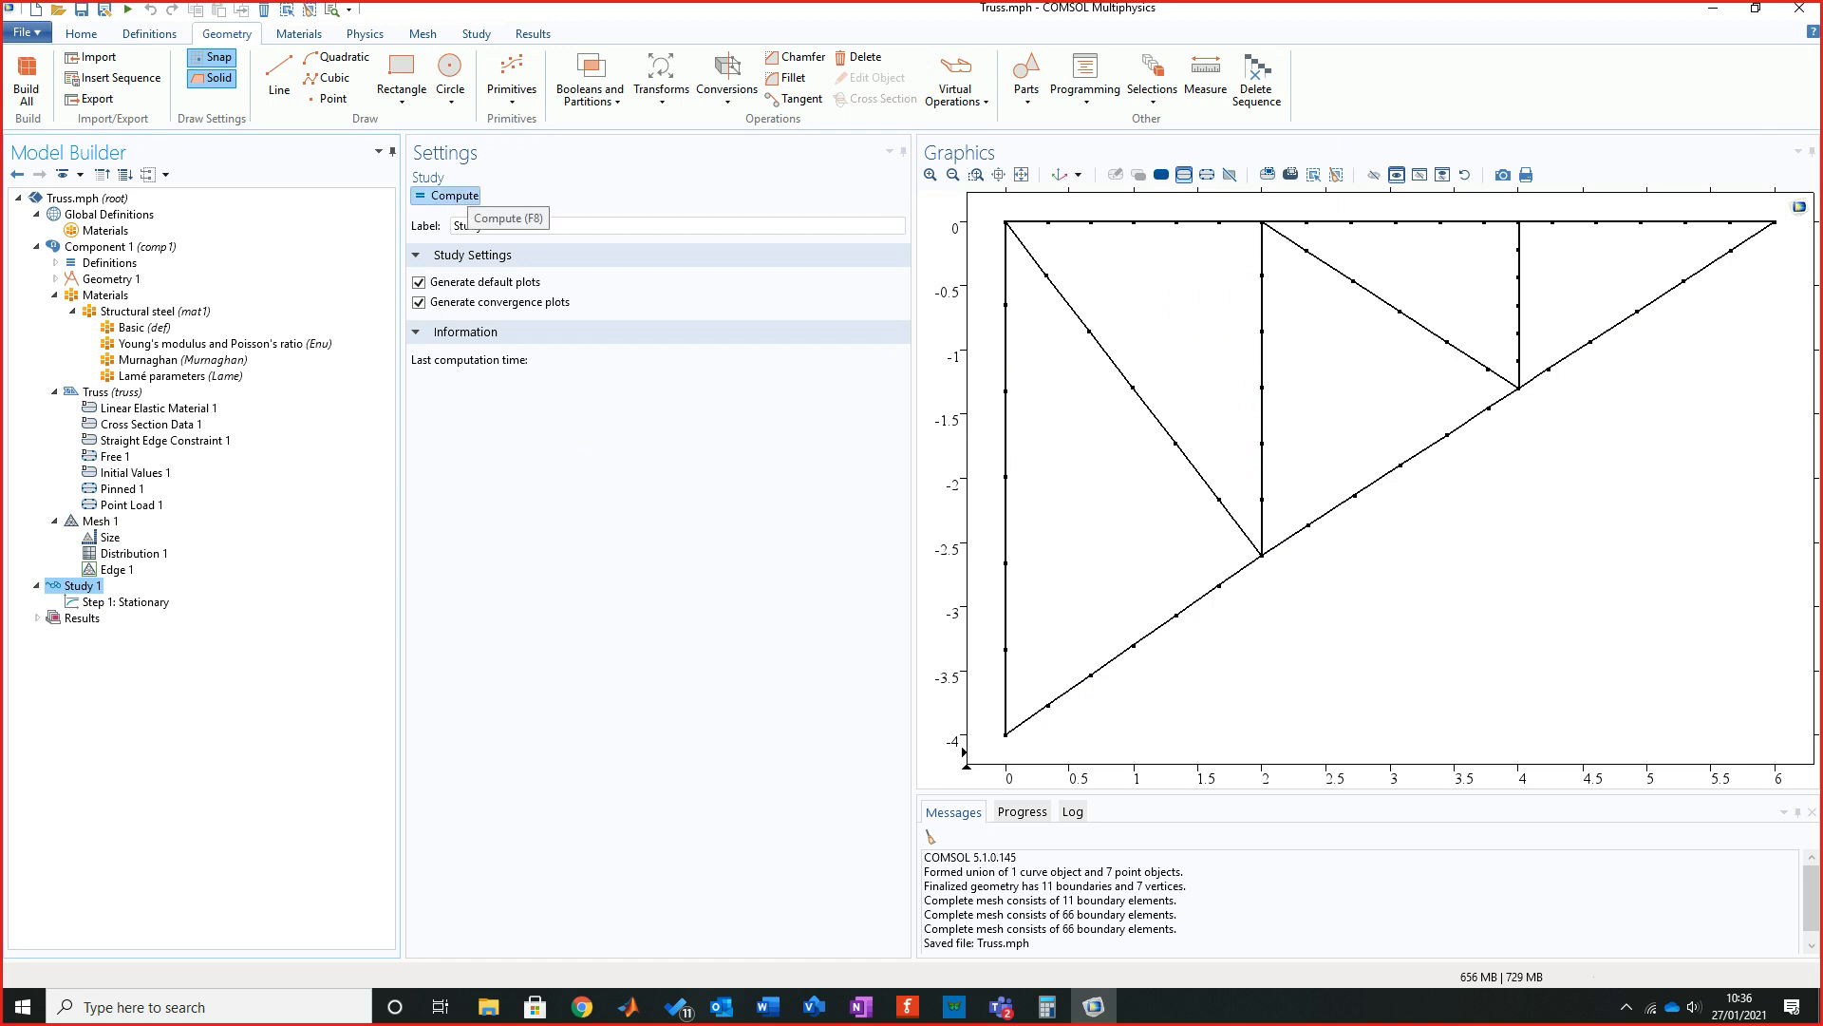
{"action": "left_click", "coordinate": [457, 196]}
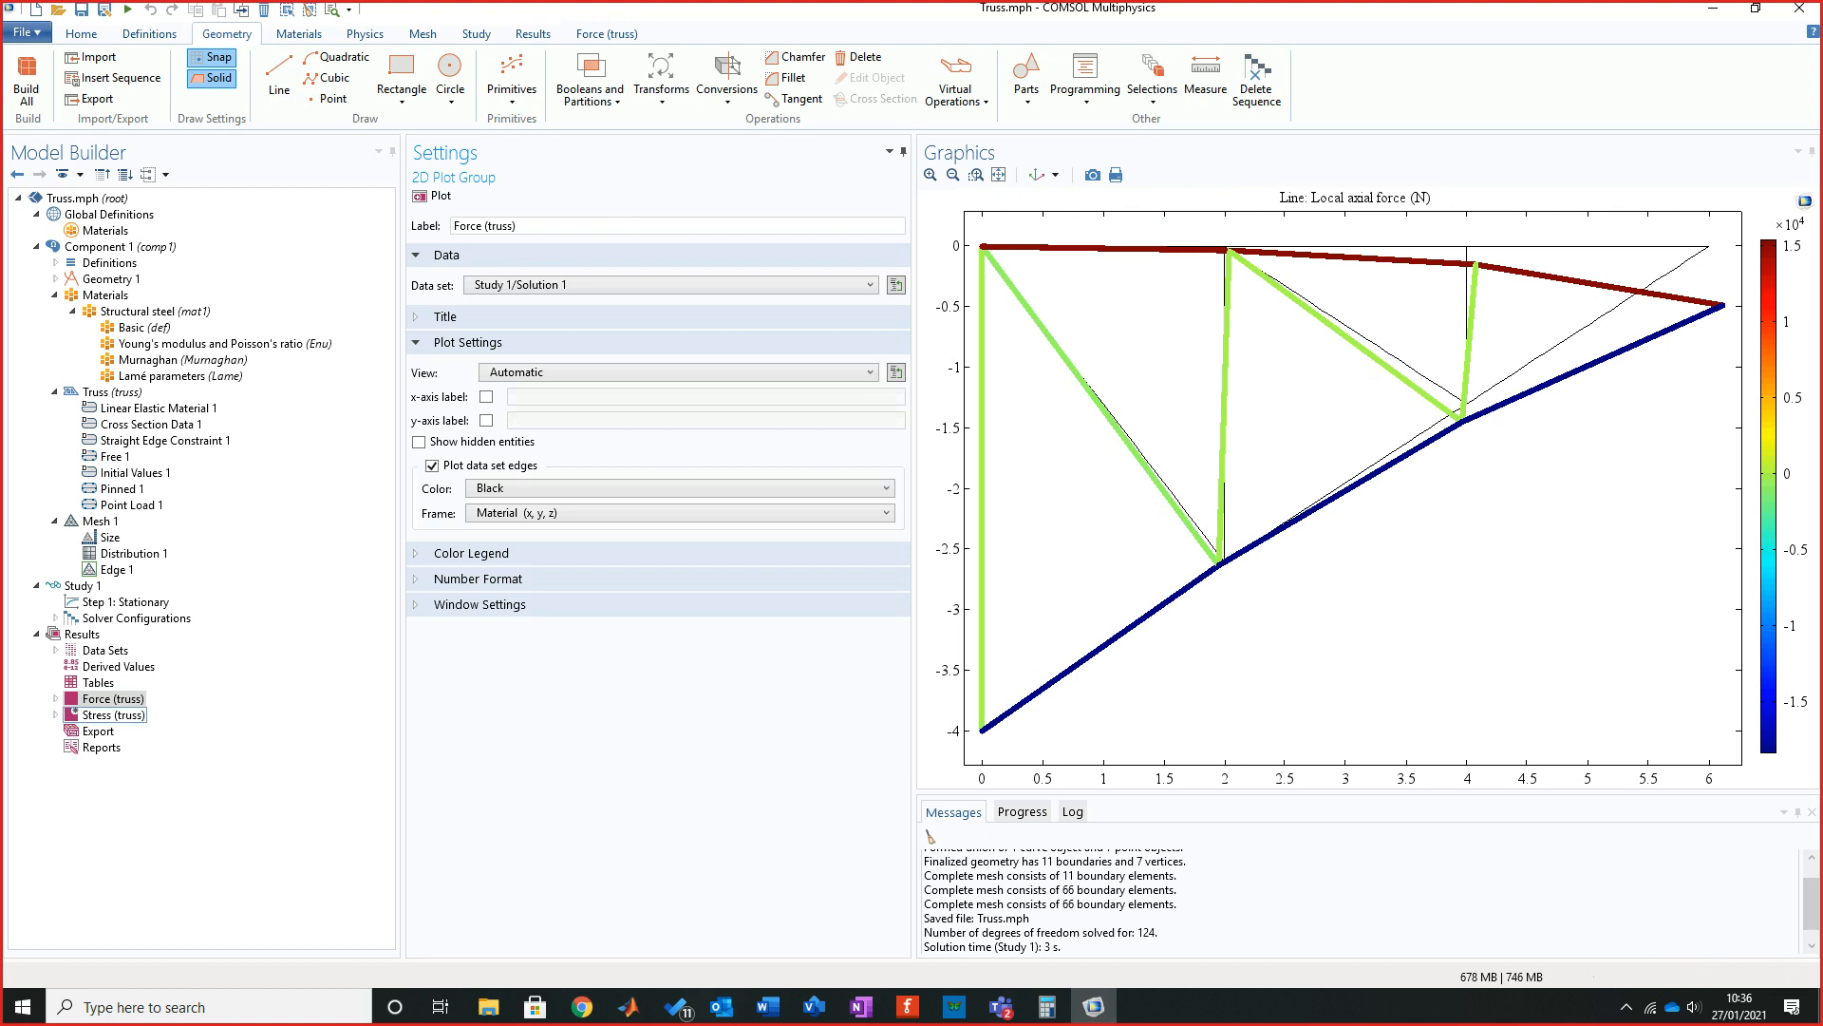
Display the Stress (truss) plot and open the settings of its Line 1 plot.
{"action": "left_click", "coordinate": [113, 715]}
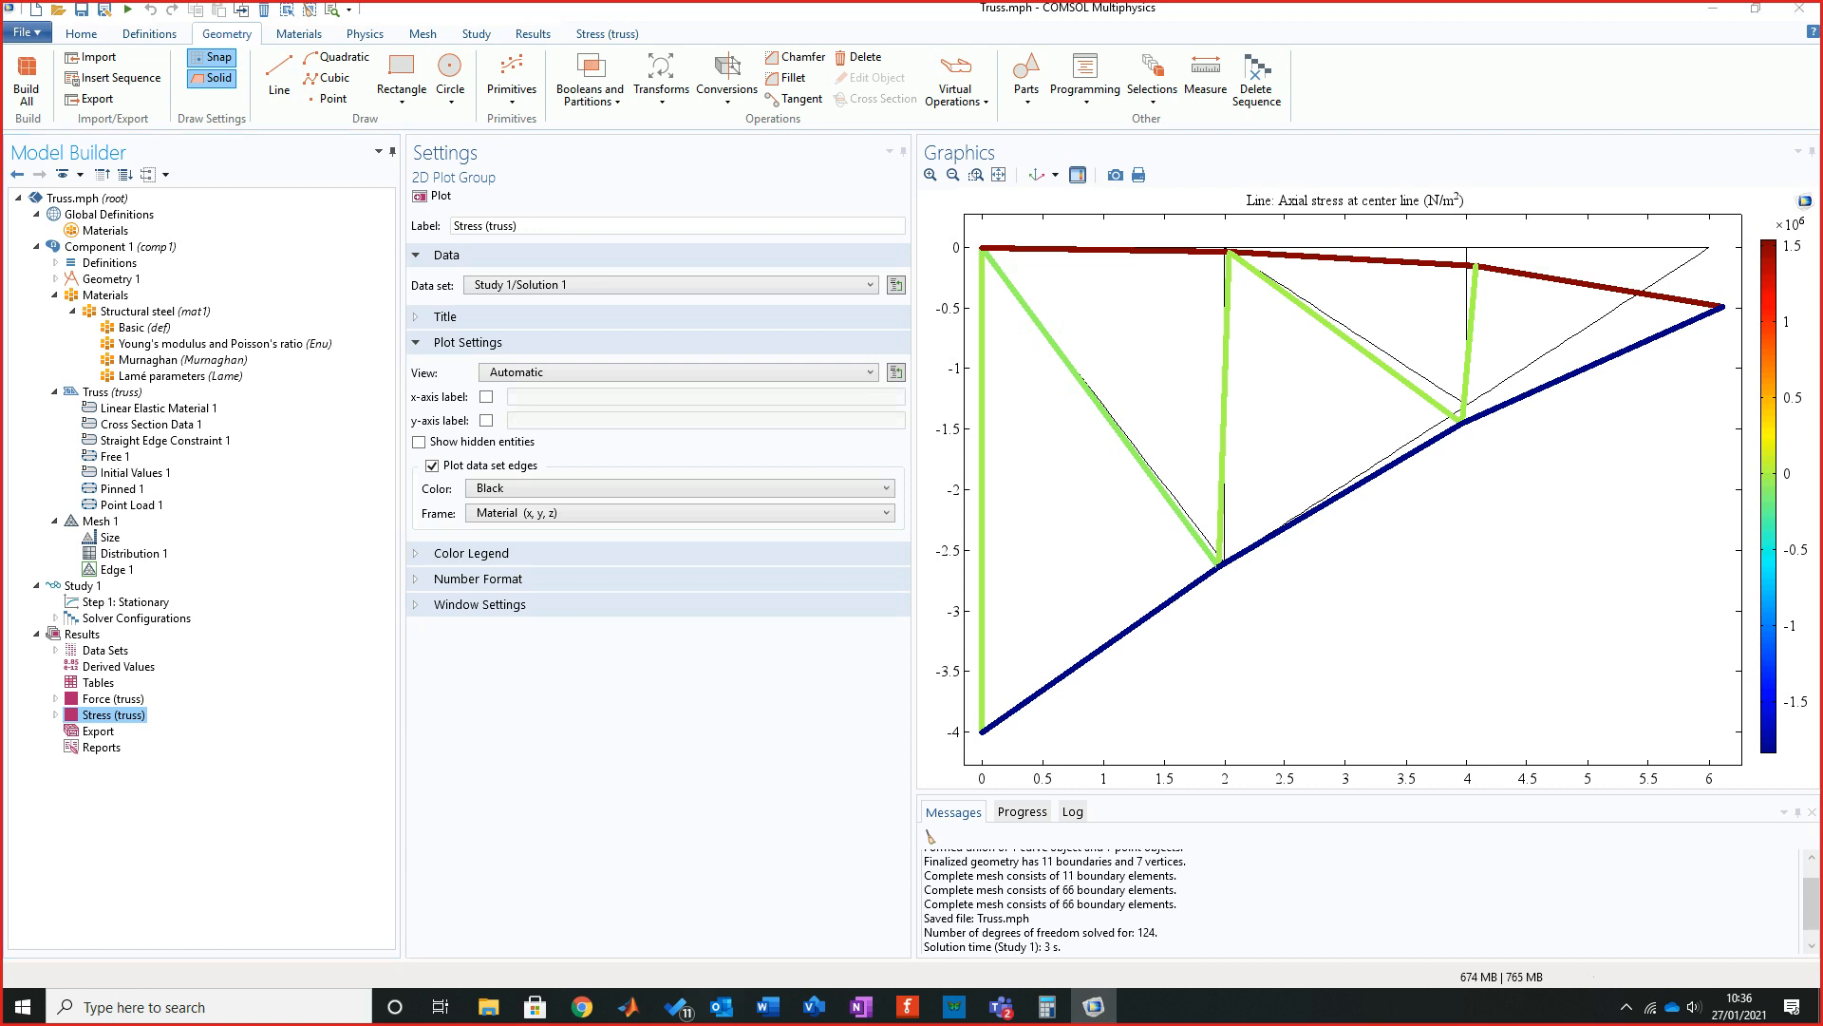
{"action": "key", "text": "alt+Tab"}
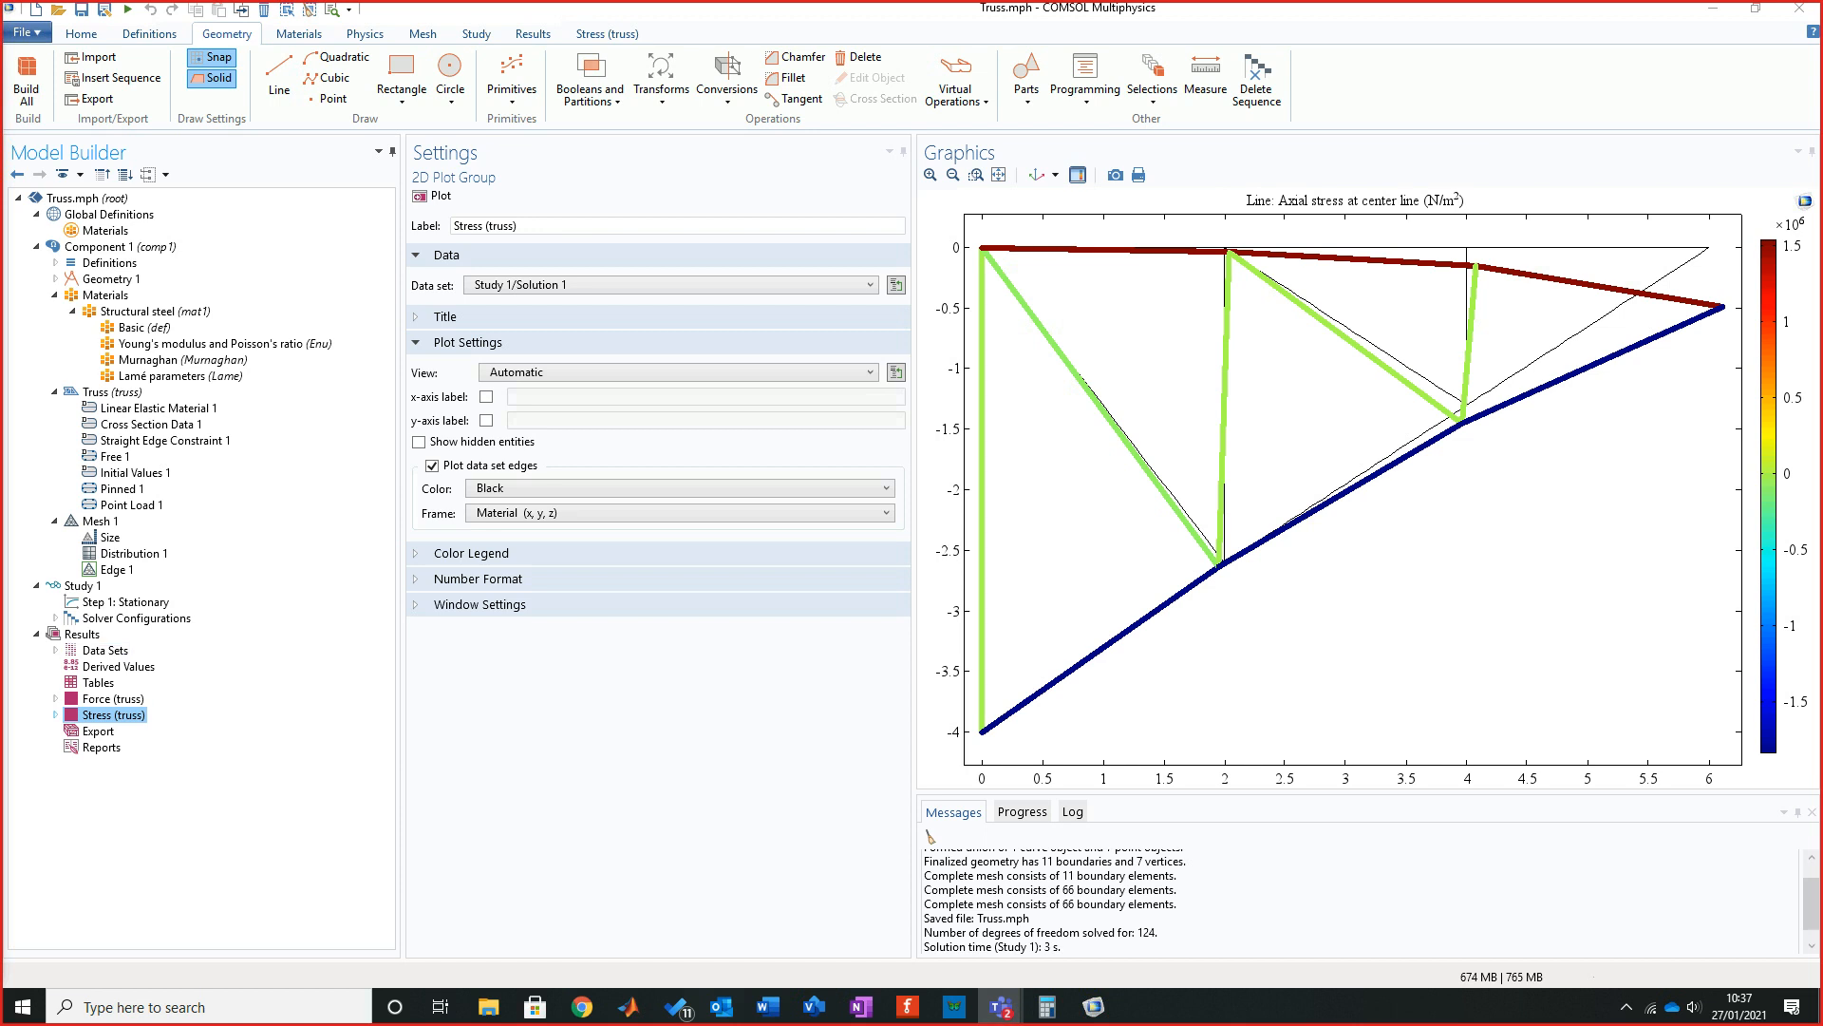
{"action": "left_click", "coordinate": [55, 715]}
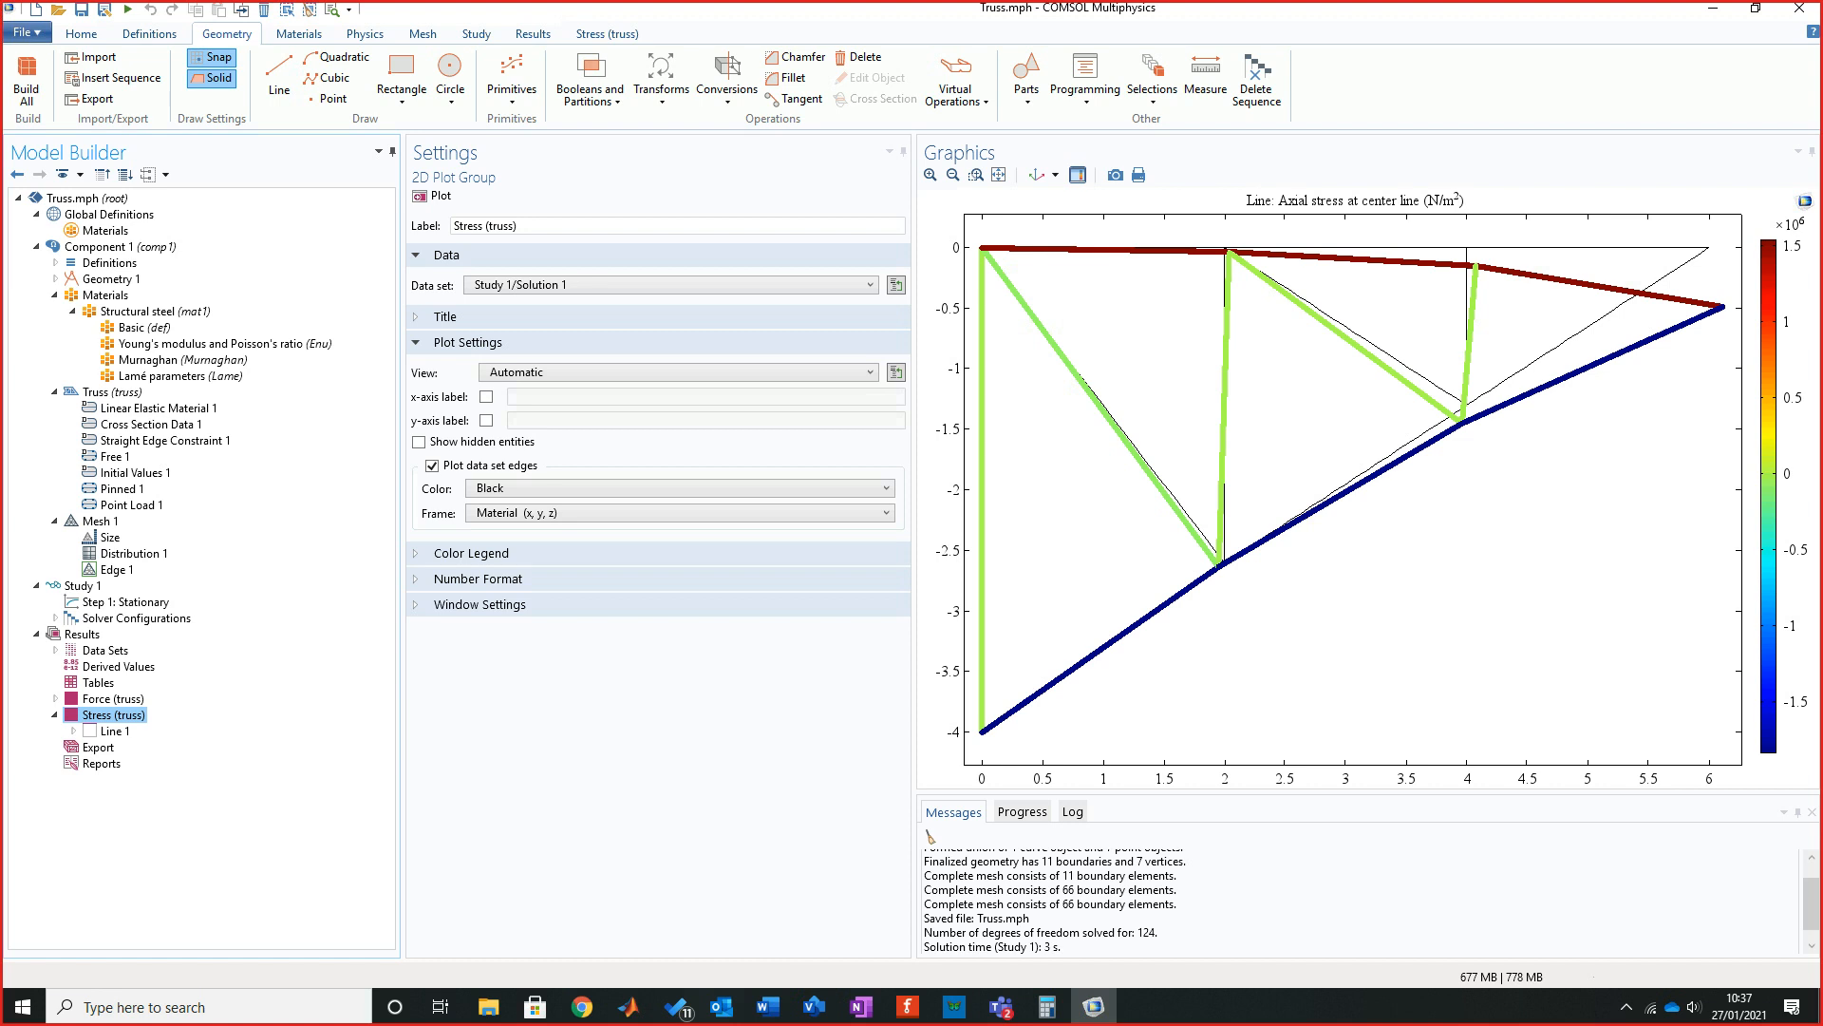
{"action": "left_click", "coordinate": [73, 731]}
{"action": "left_click", "coordinate": [114, 731]}
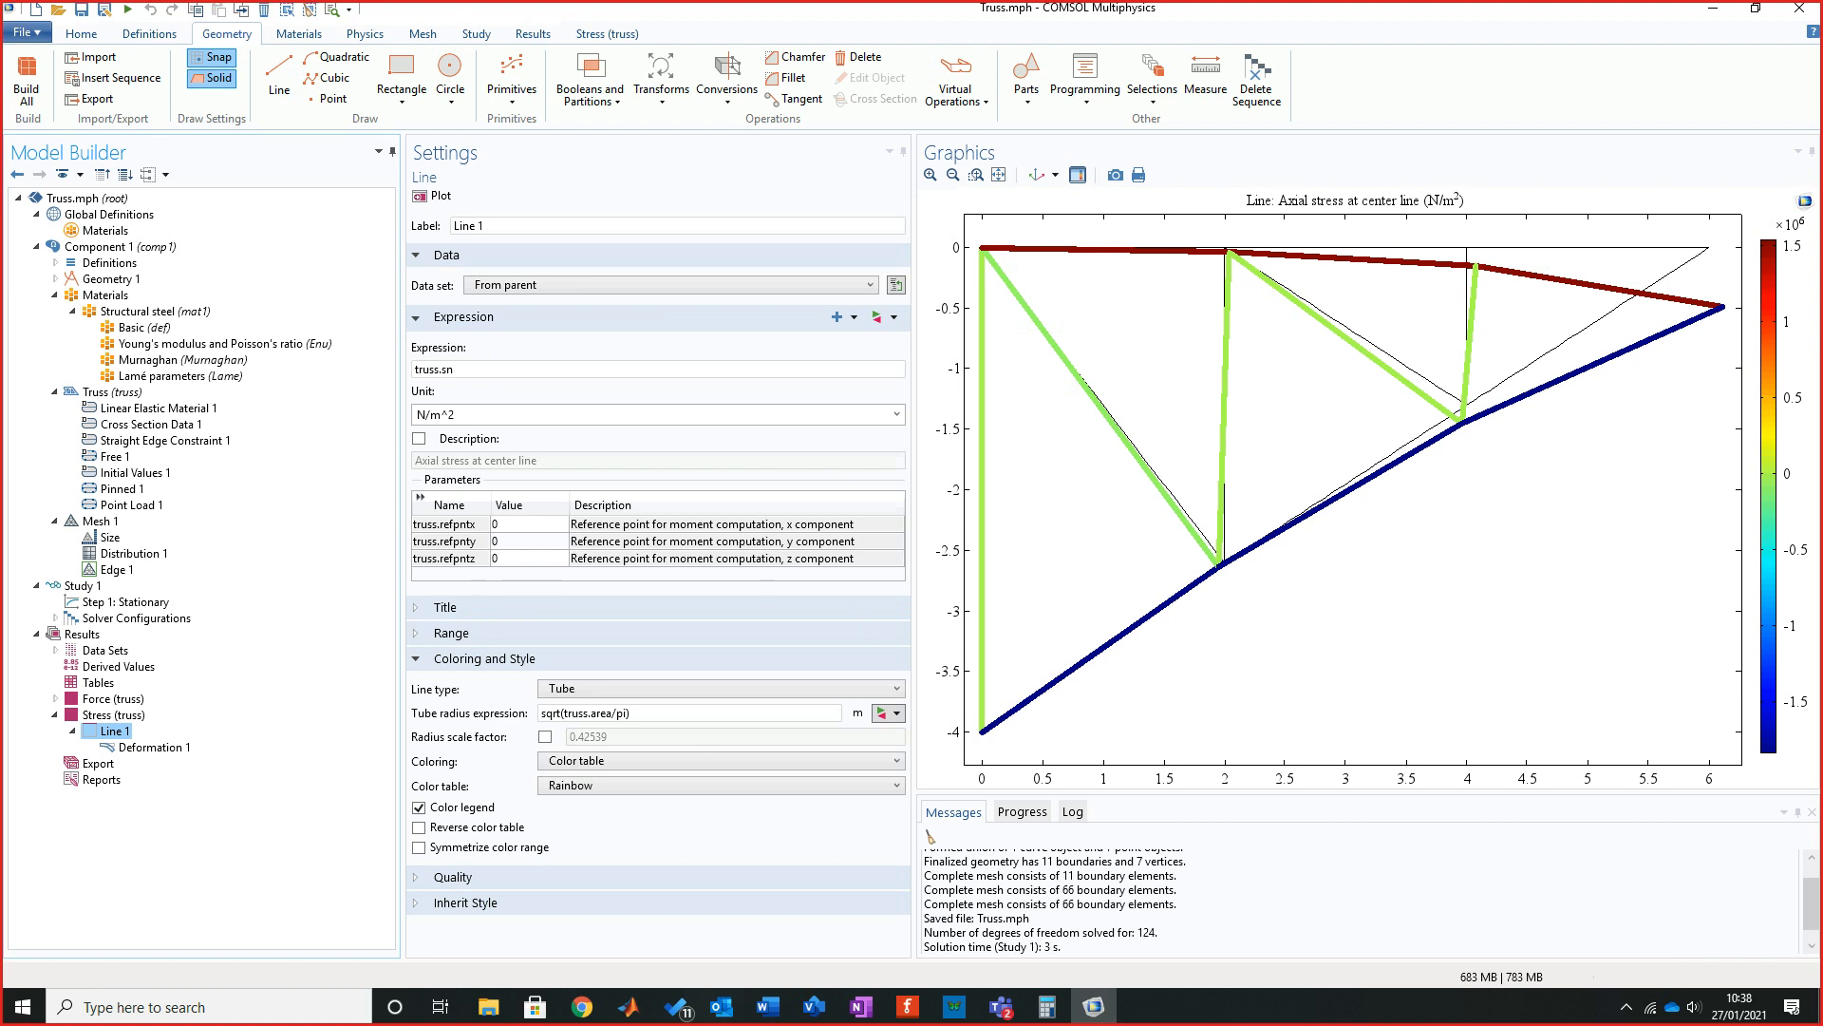
Switch to Word, review the truss figure and the DE and CD member force equations, and return to COMSOL.
{"action": "key", "text": "alt+Tab"}
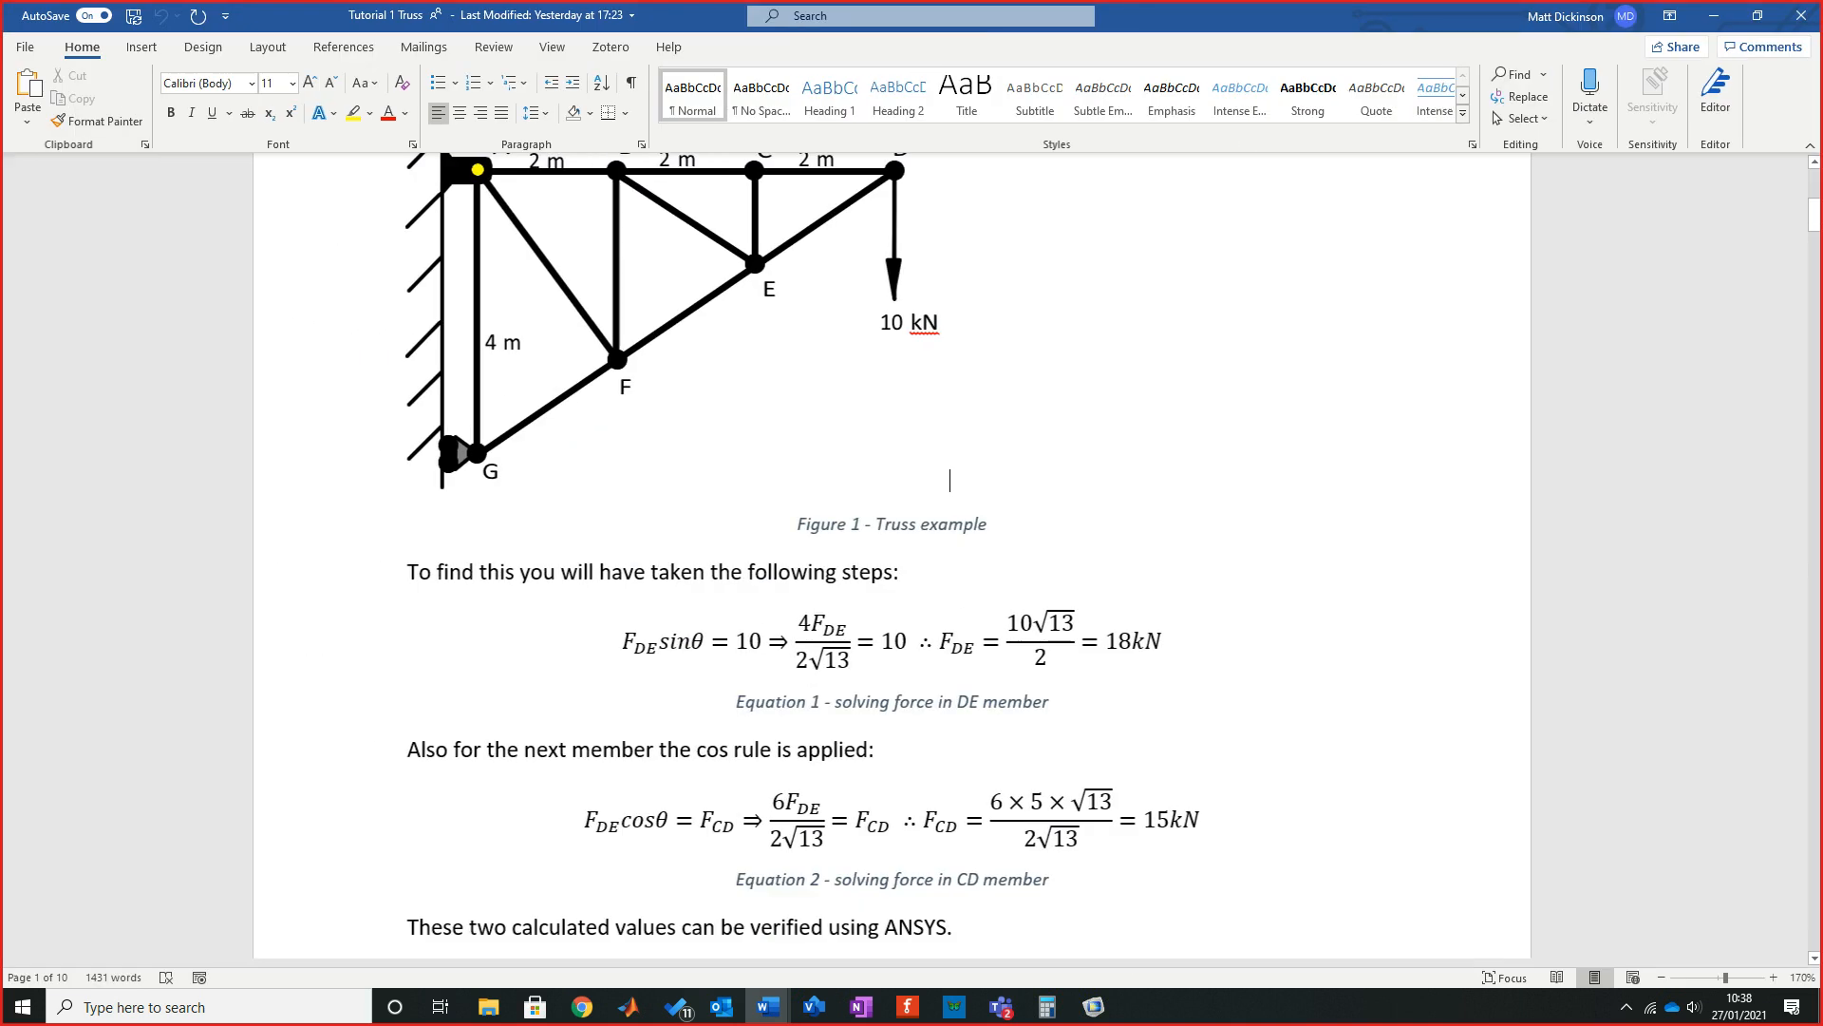
{"action": "scroll", "coordinate": [961, 326], "scroll_direction": "down", "scroll_amount": 5}
{"action": "scroll", "coordinate": [903, 561], "scroll_direction": "up", "scroll_amount": 5}
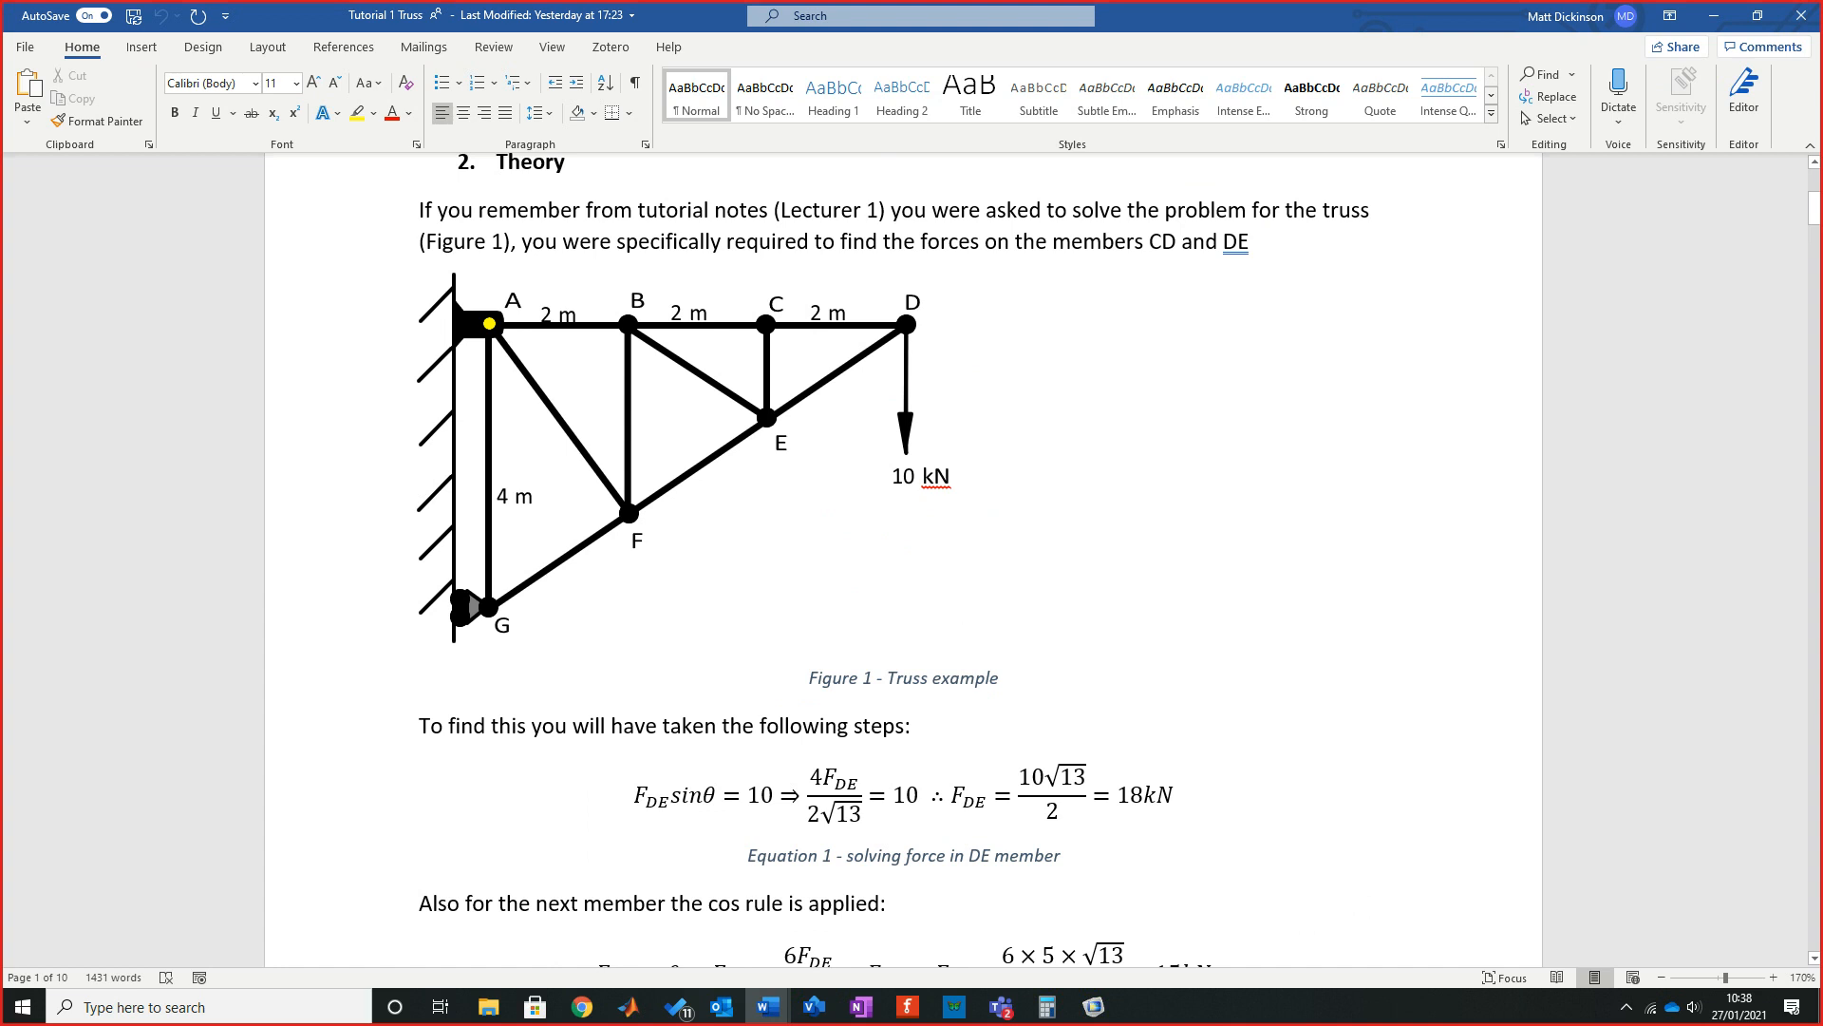
{"action": "scroll", "coordinate": [902, 817], "scroll_direction": "down", "scroll_amount": 3}
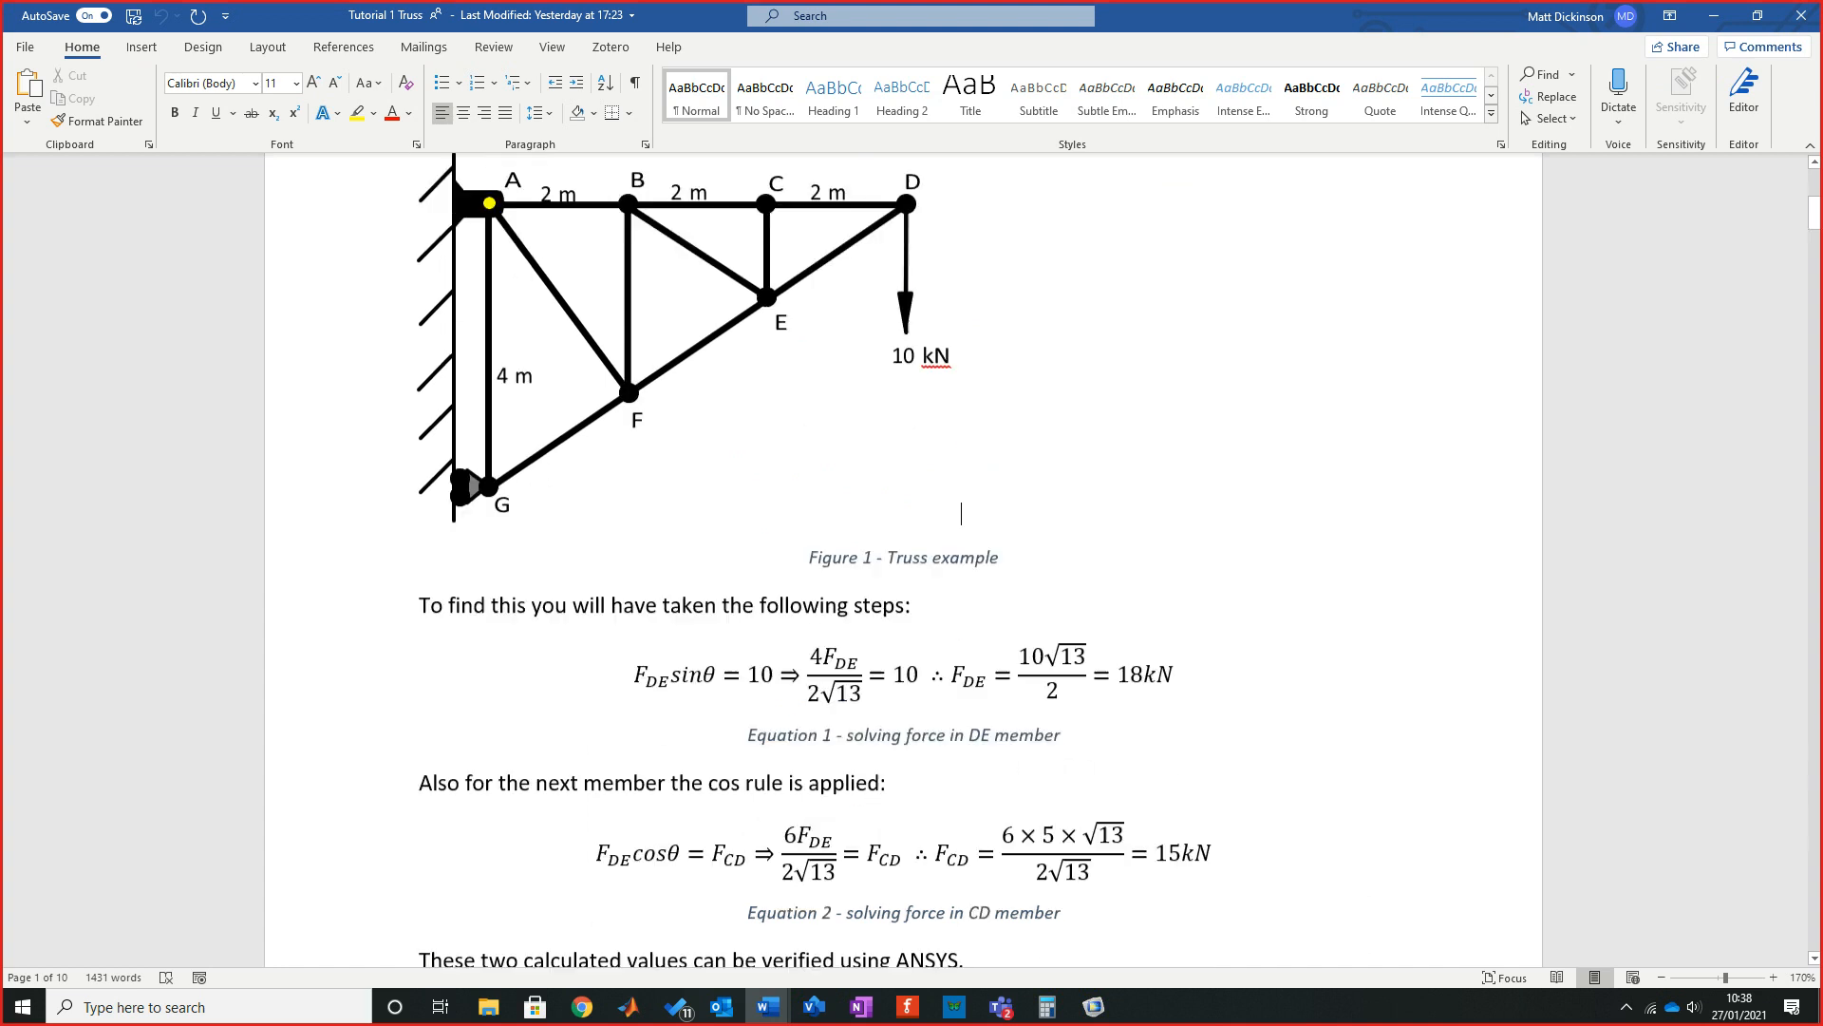
{"action": "scroll", "coordinate": [902, 816], "scroll_direction": "down", "scroll_amount": 3}
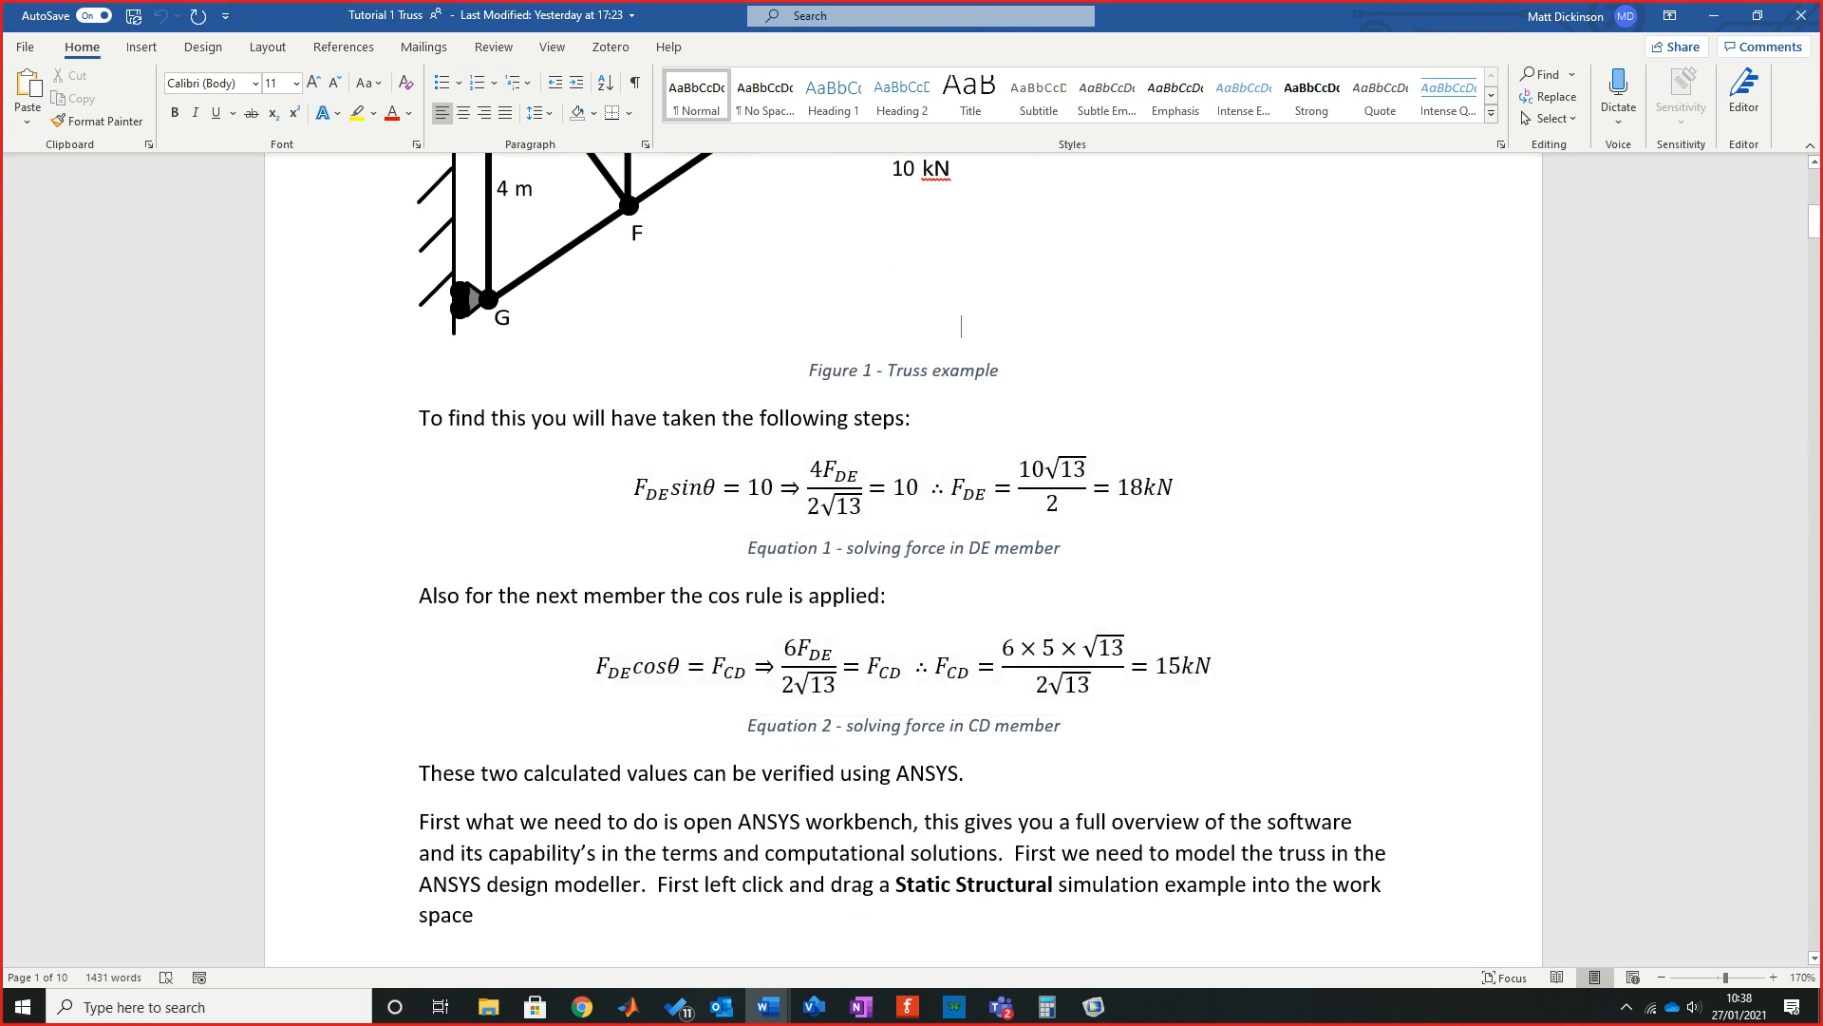
{"action": "scroll", "coordinate": [961, 358], "scroll_direction": "up", "scroll_amount": 1}
{"action": "scroll", "coordinate": [892, 560], "scroll_direction": "up", "scroll_amount": 3}
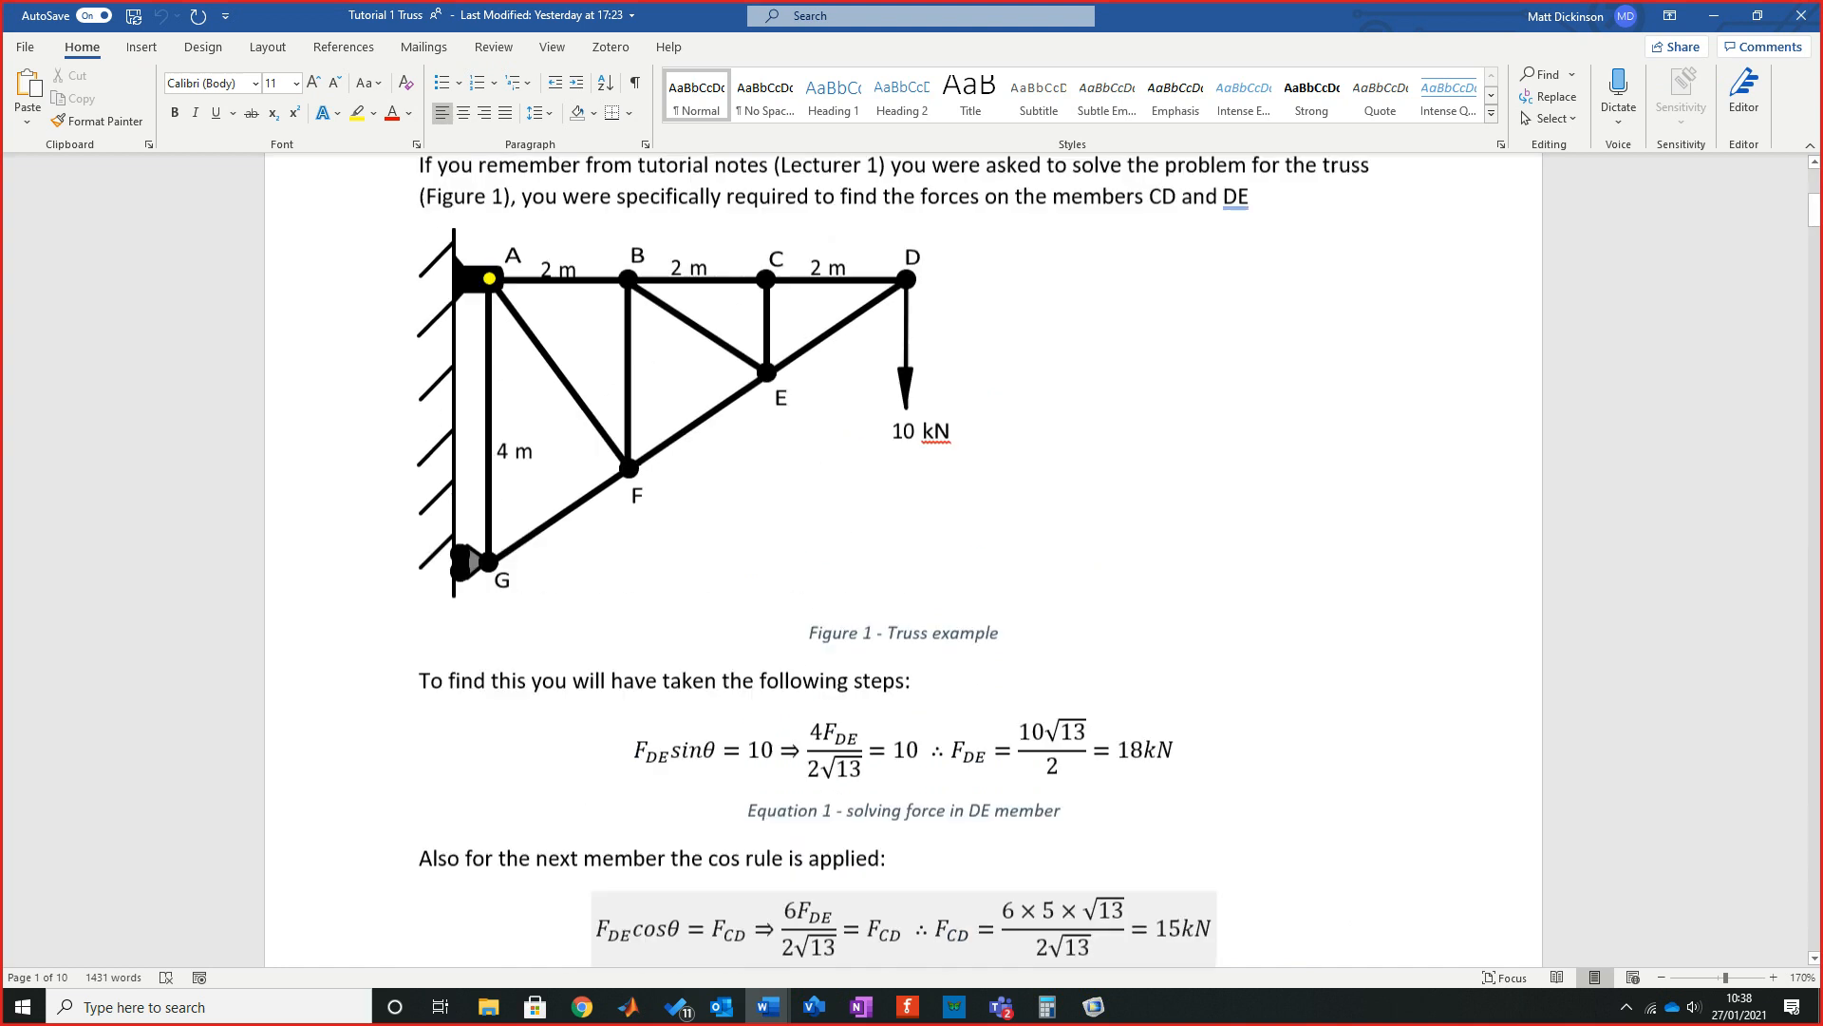
{"action": "scroll", "coordinate": [961, 249], "scroll_direction": "down", "scroll_amount": 6}
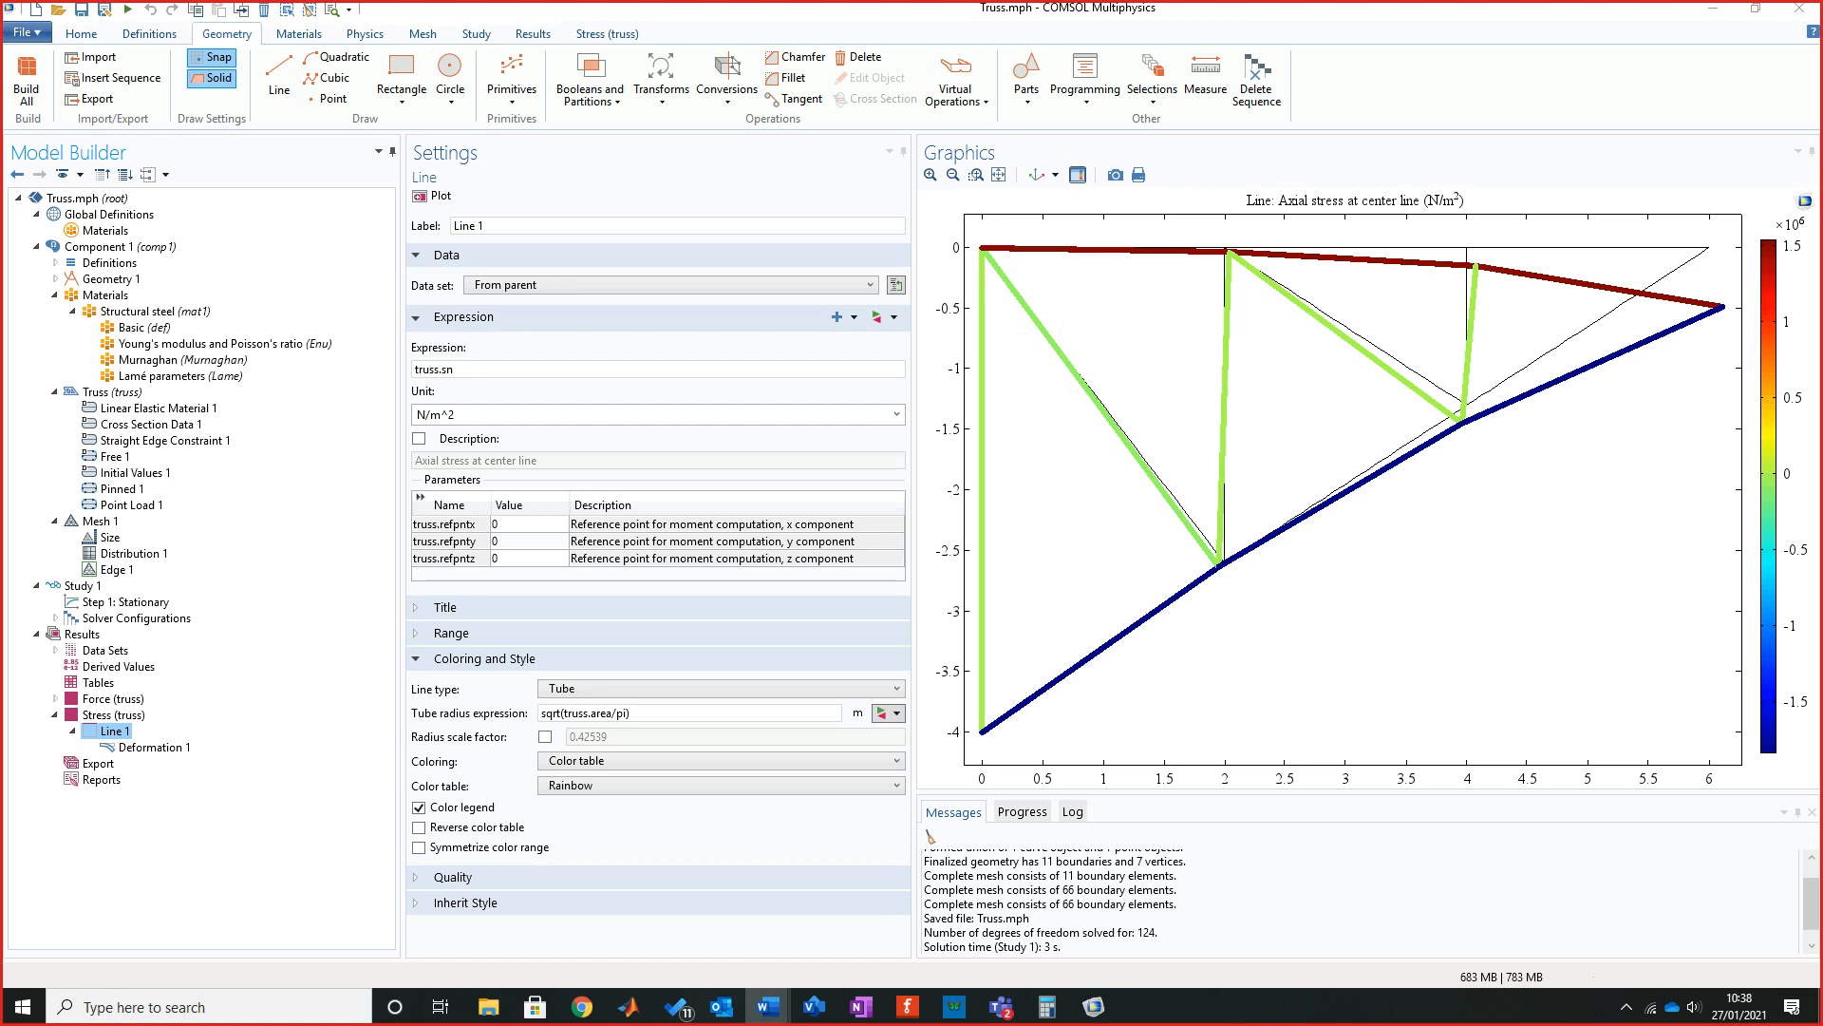
{"action": "left_click", "coordinate": [1405, 589]}
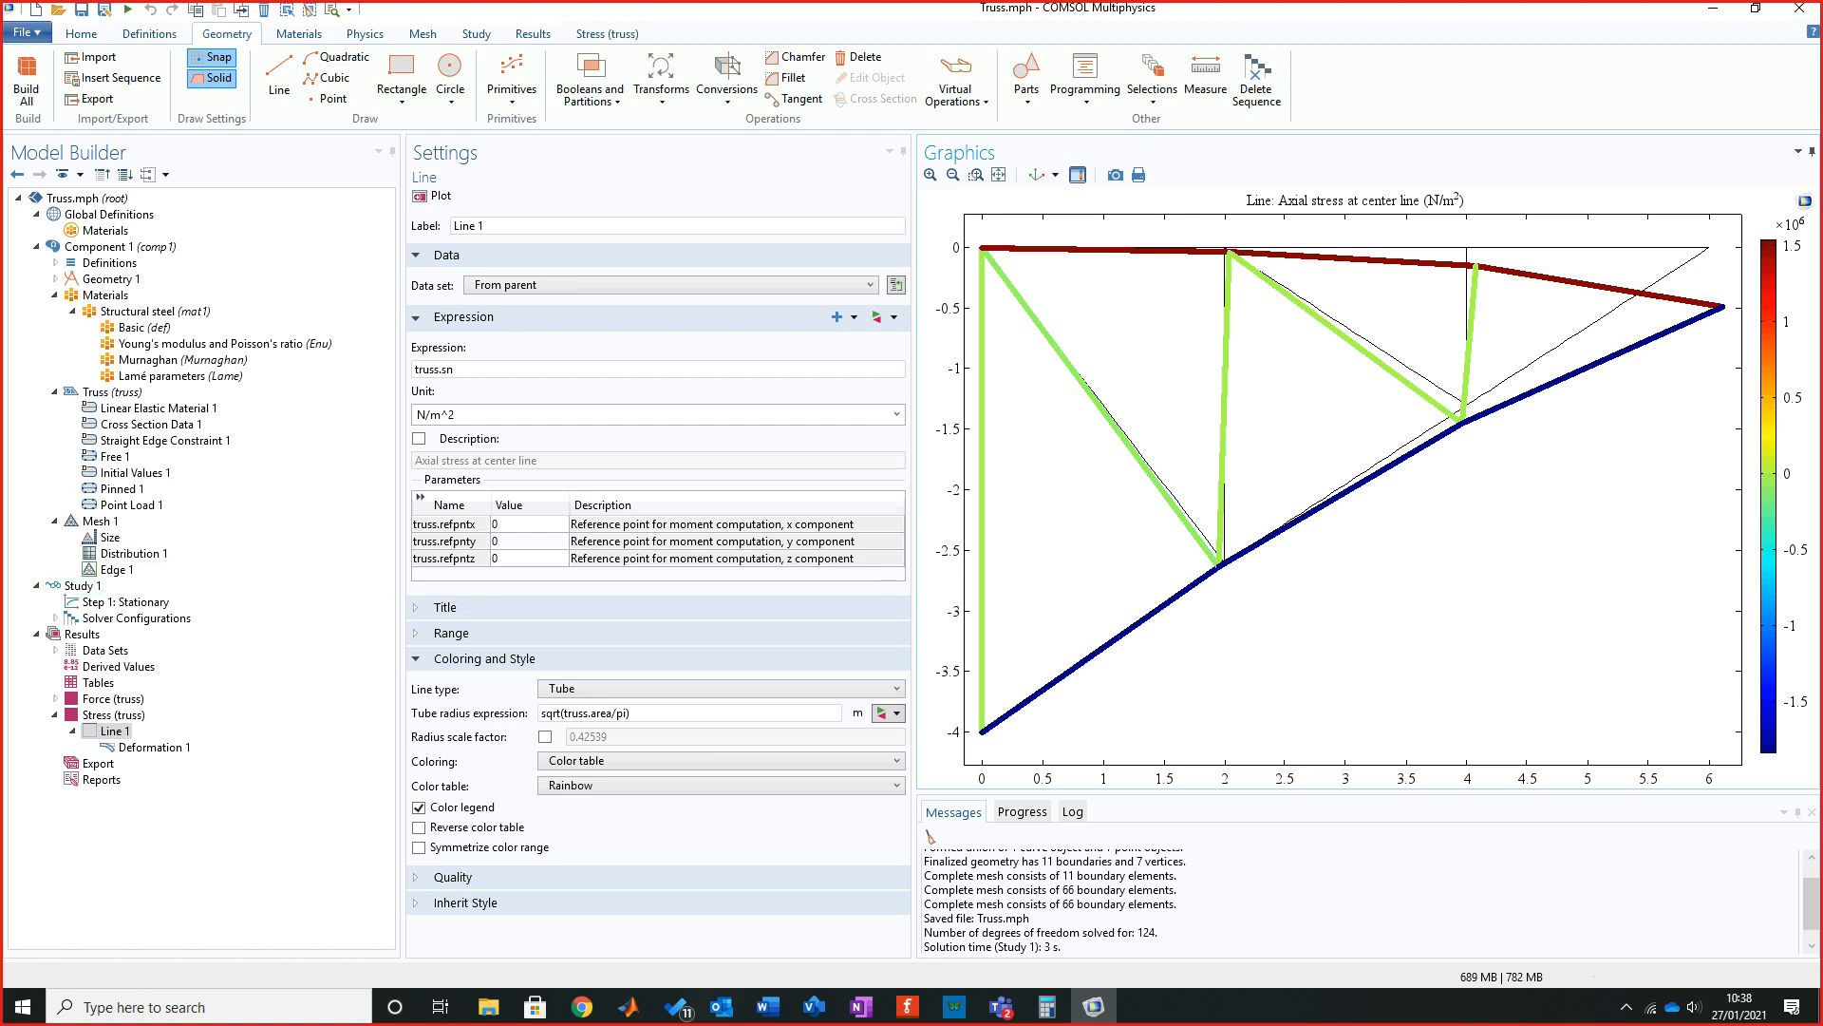
Set the axial stress unit of Line 1 to kPa and replot it.
{"action": "left_click", "coordinate": [897, 414]}
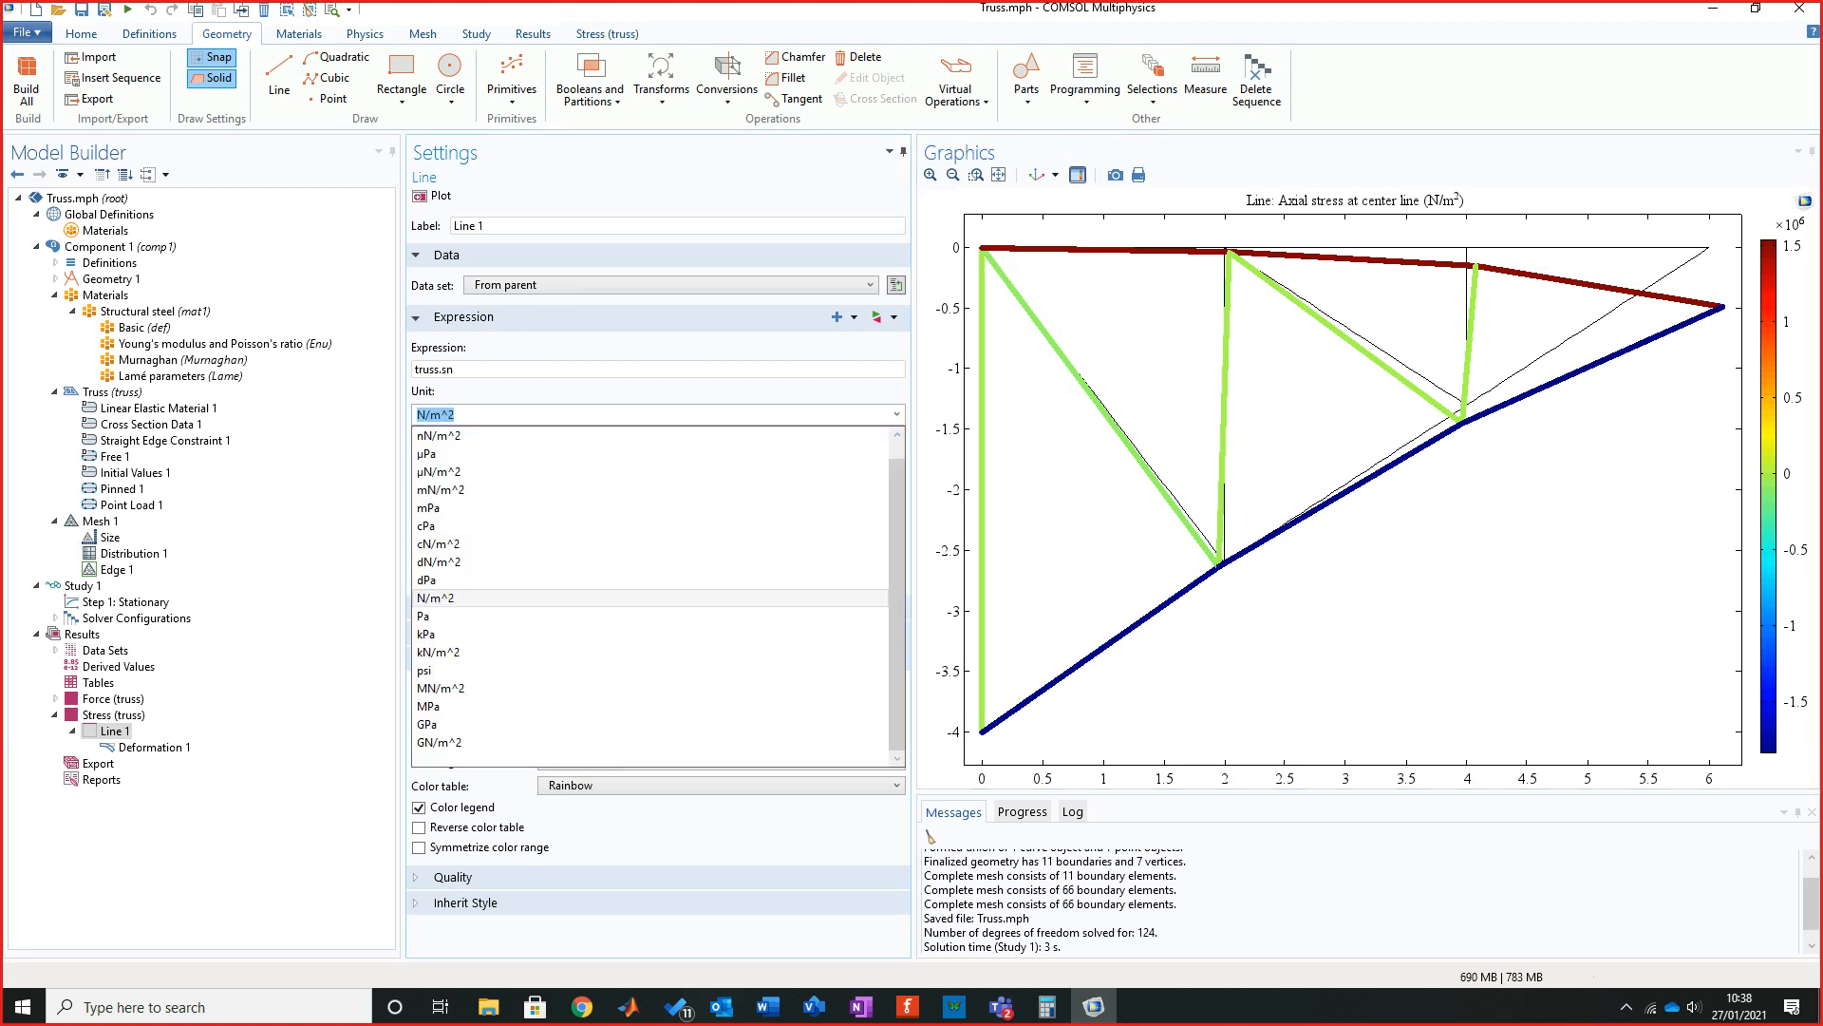
{"action": "left_click", "coordinate": [425, 634]}
{"action": "left_click", "coordinate": [433, 194]}
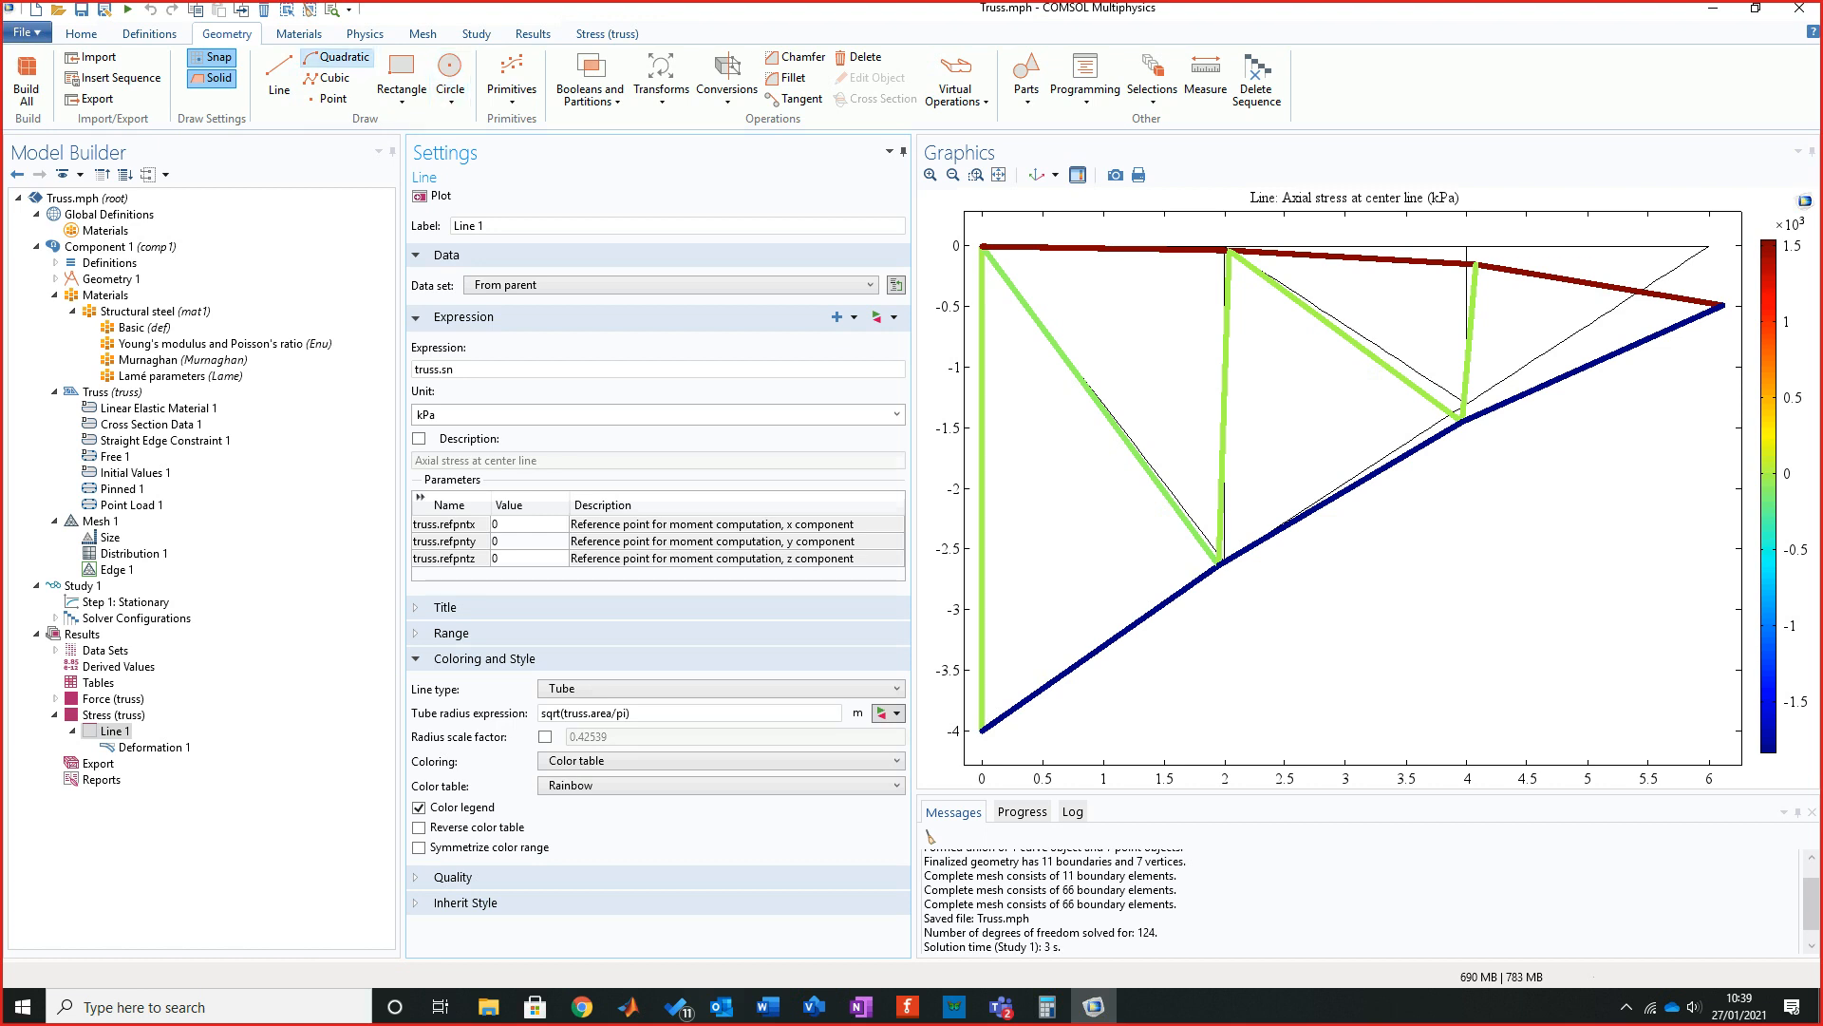
Add a Max/Min Surface plot to the Stress (truss) plot group and reopen the Line 1 settings.
{"action": "left_click", "coordinate": [532, 33]}
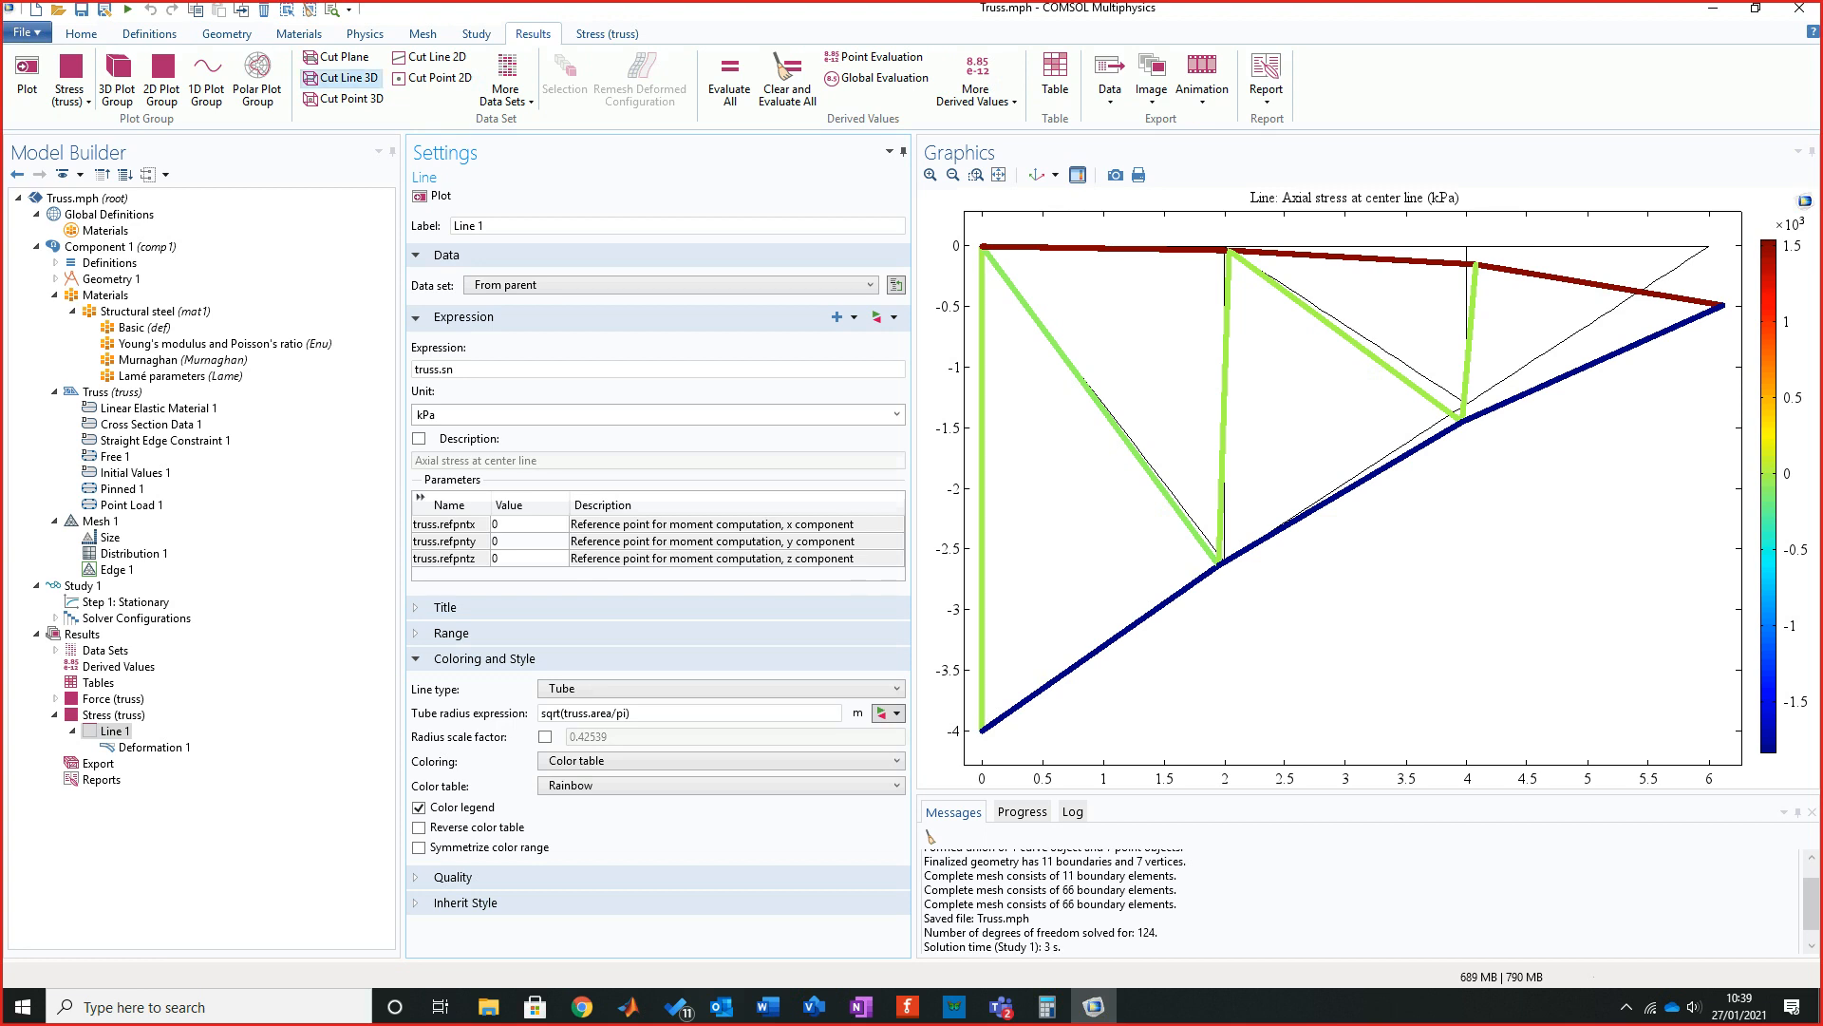
{"action": "left_click", "coordinate": [364, 33]}
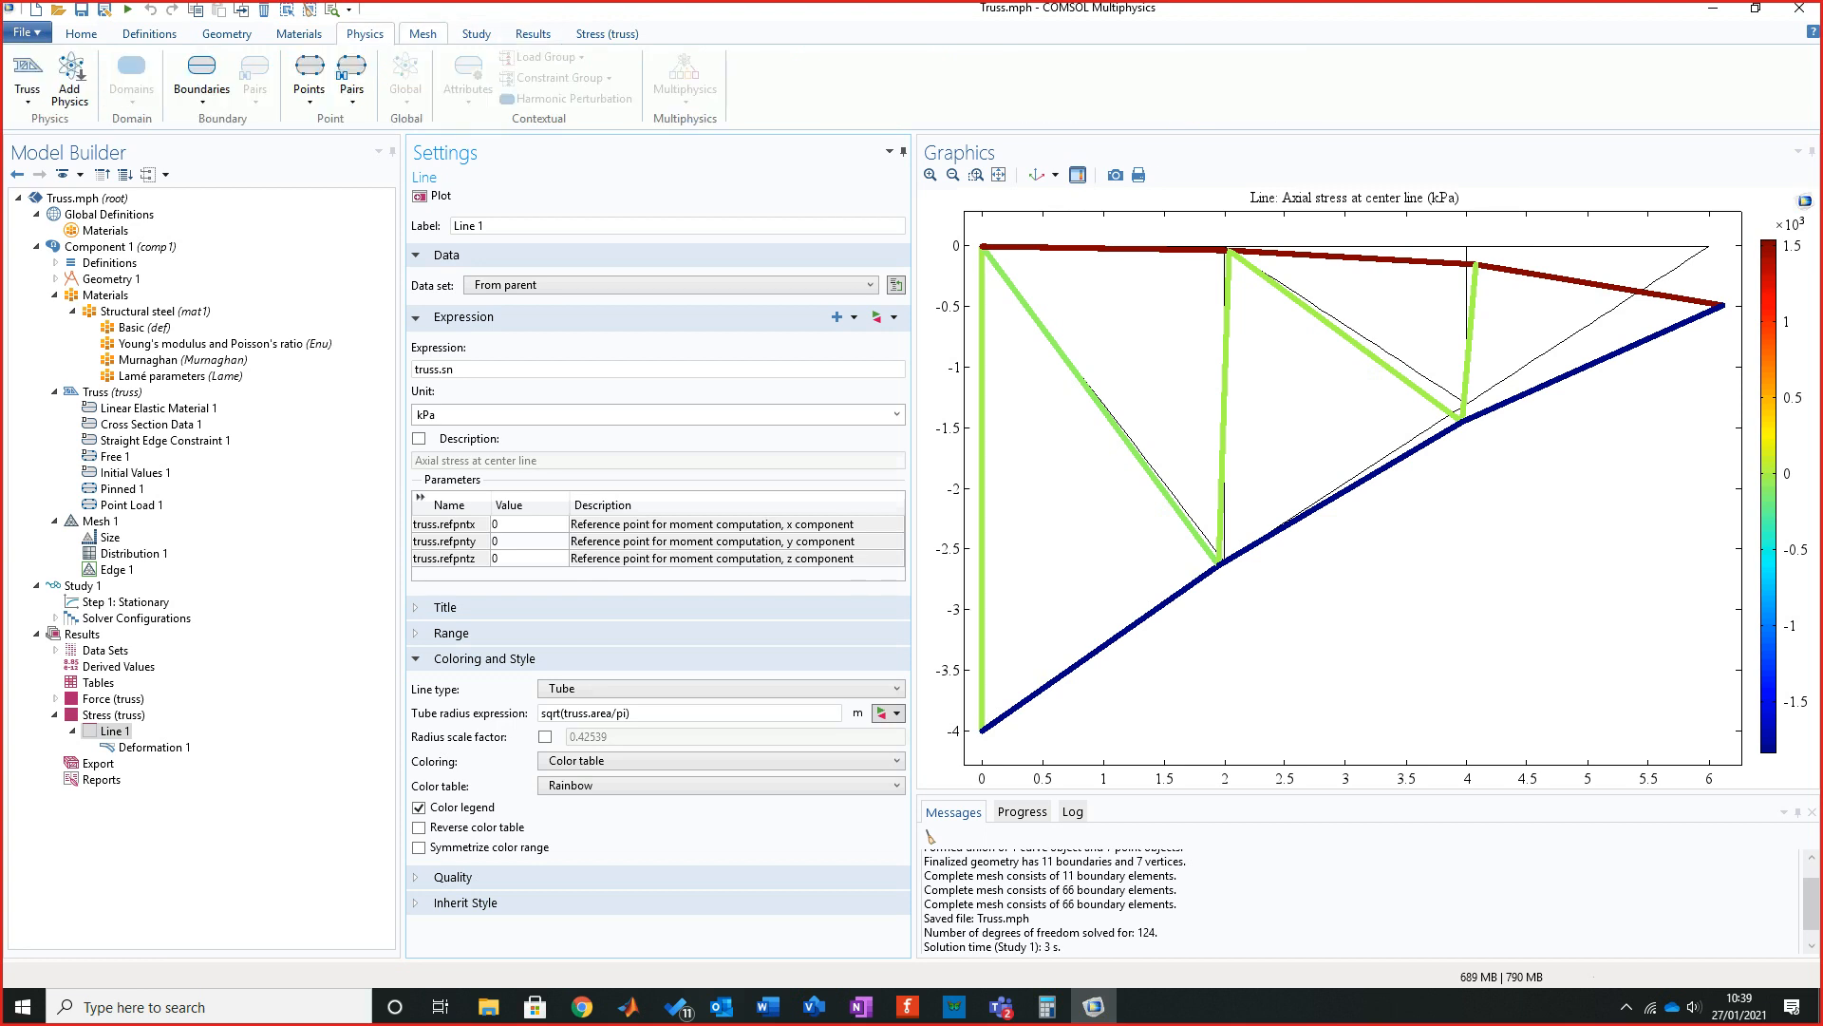
{"action": "left_click", "coordinate": [422, 33]}
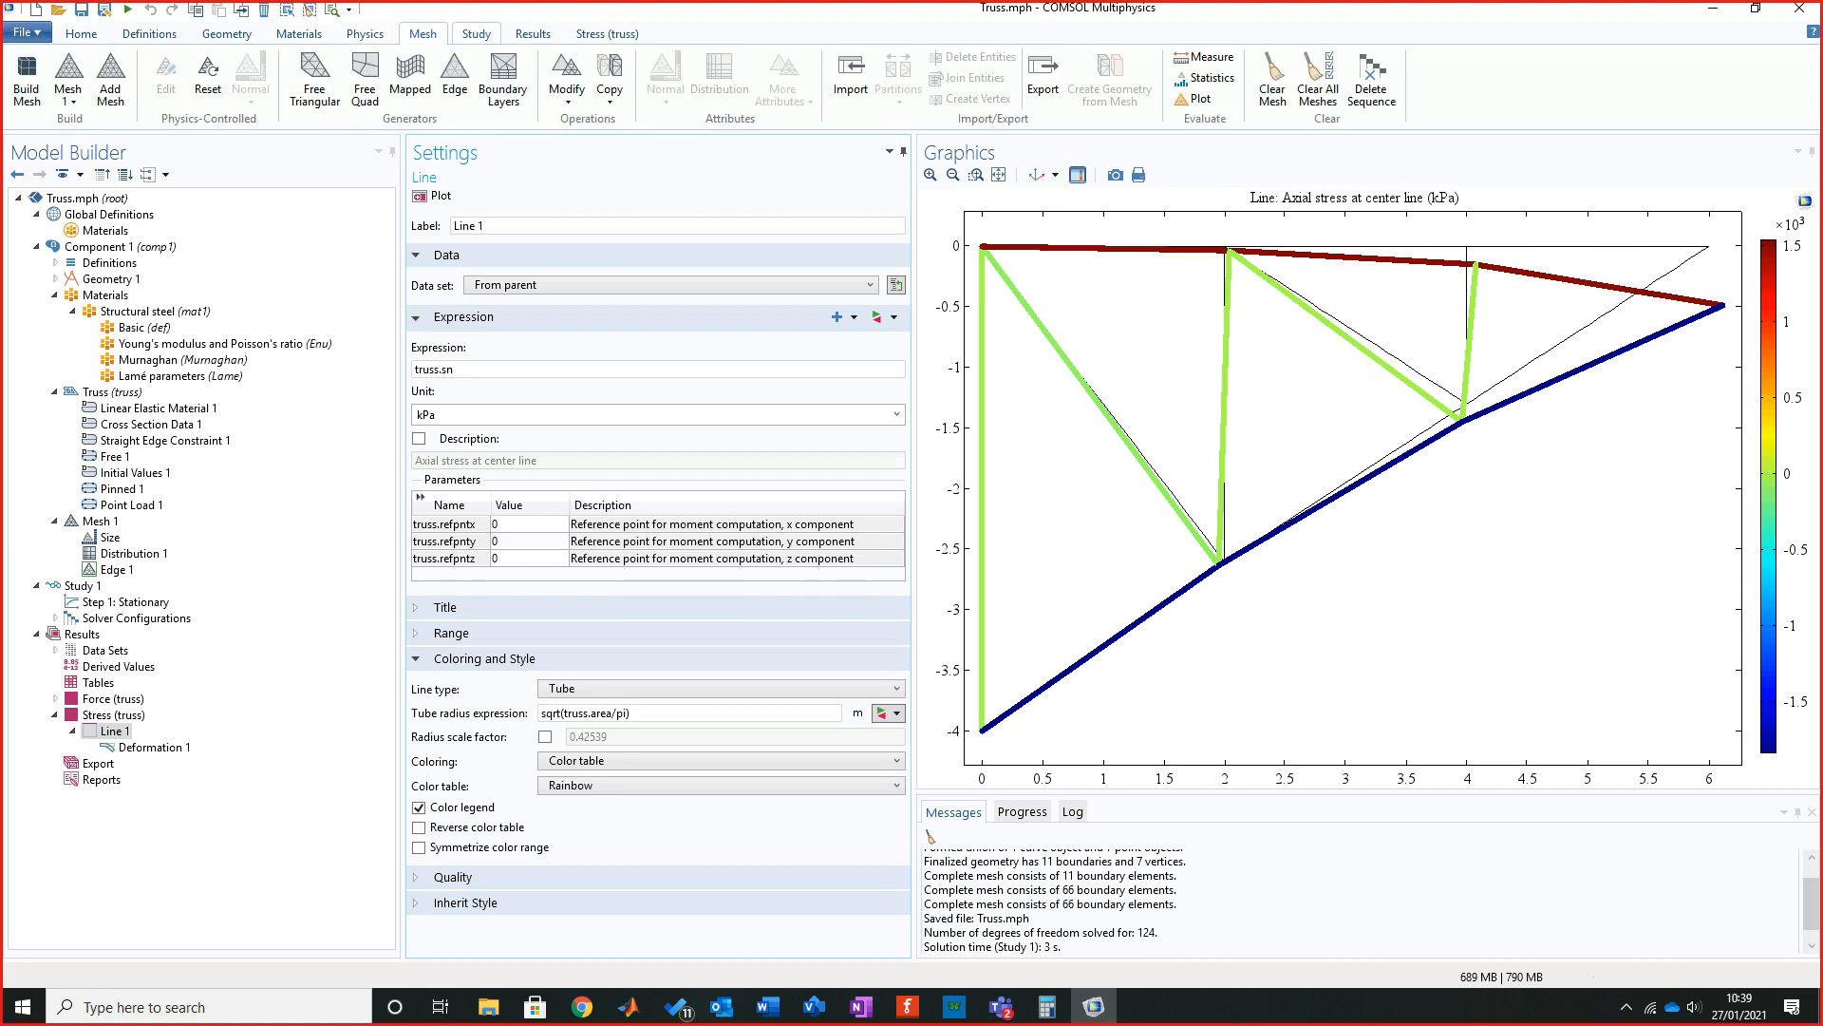
{"action": "left_click", "coordinate": [477, 33]}
{"action": "left_click", "coordinate": [607, 33]}
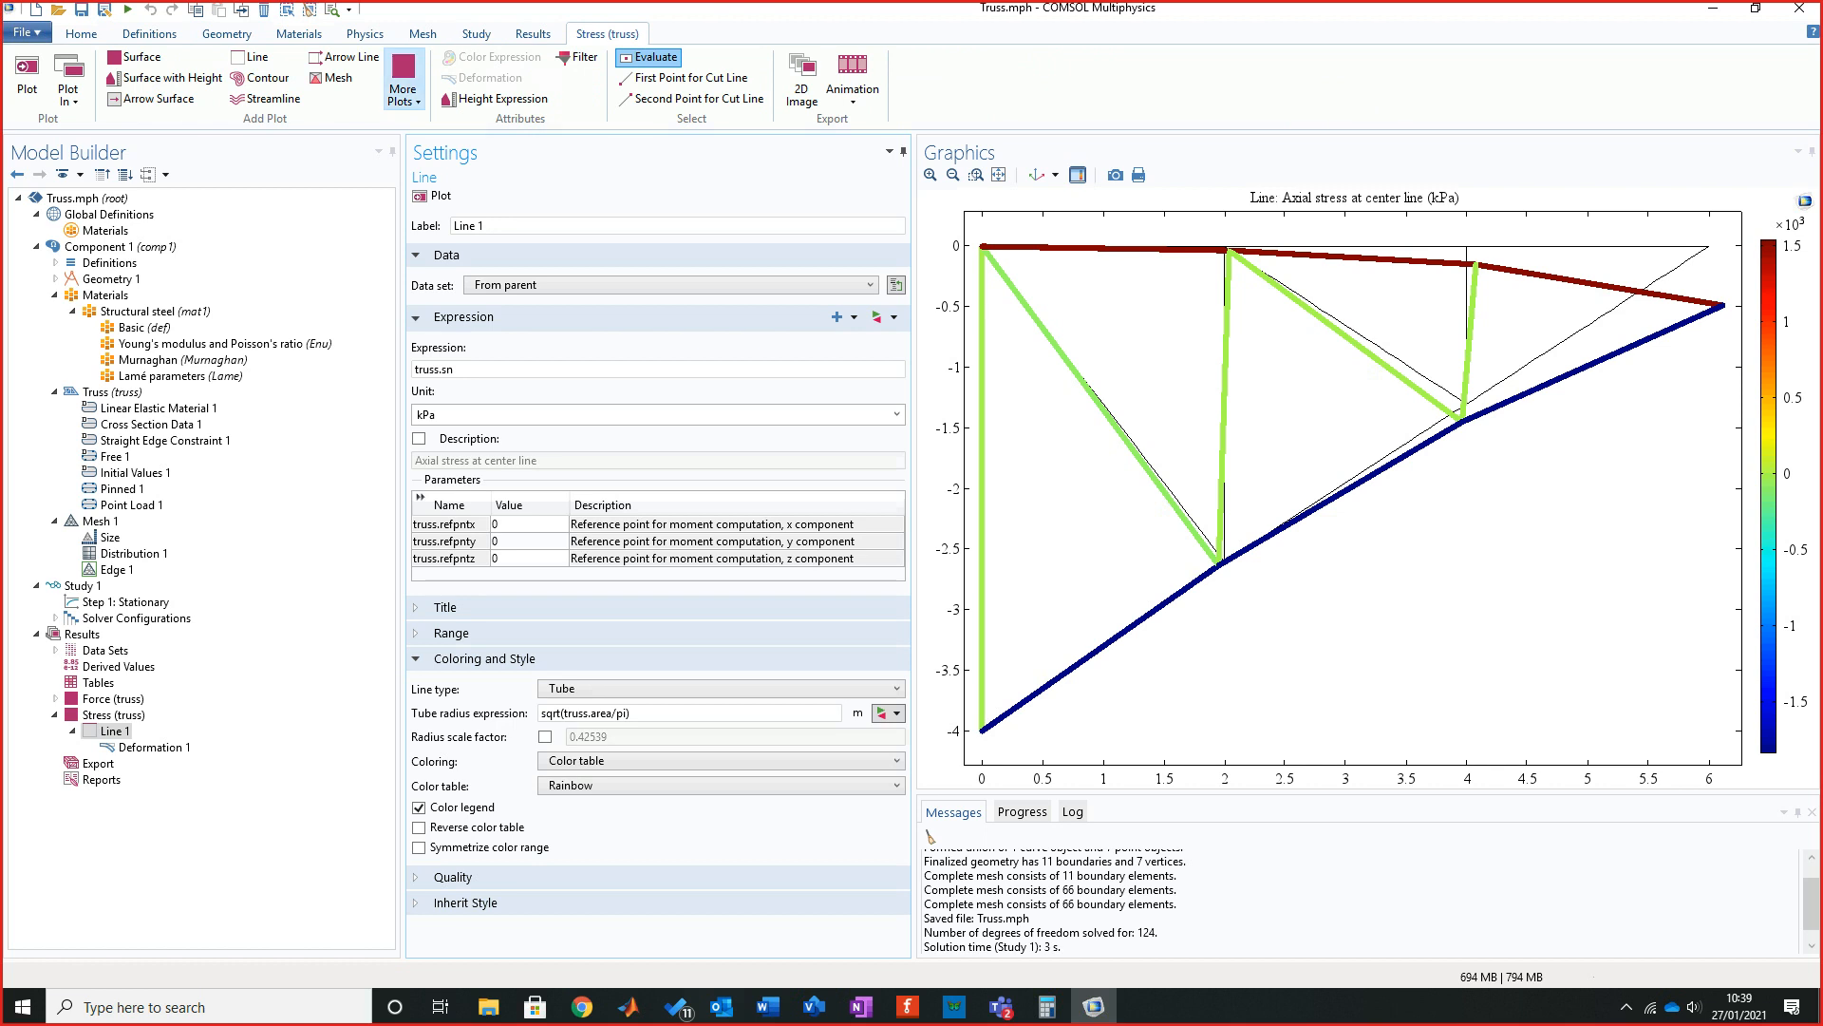
{"action": "left_click", "coordinate": [403, 90]}
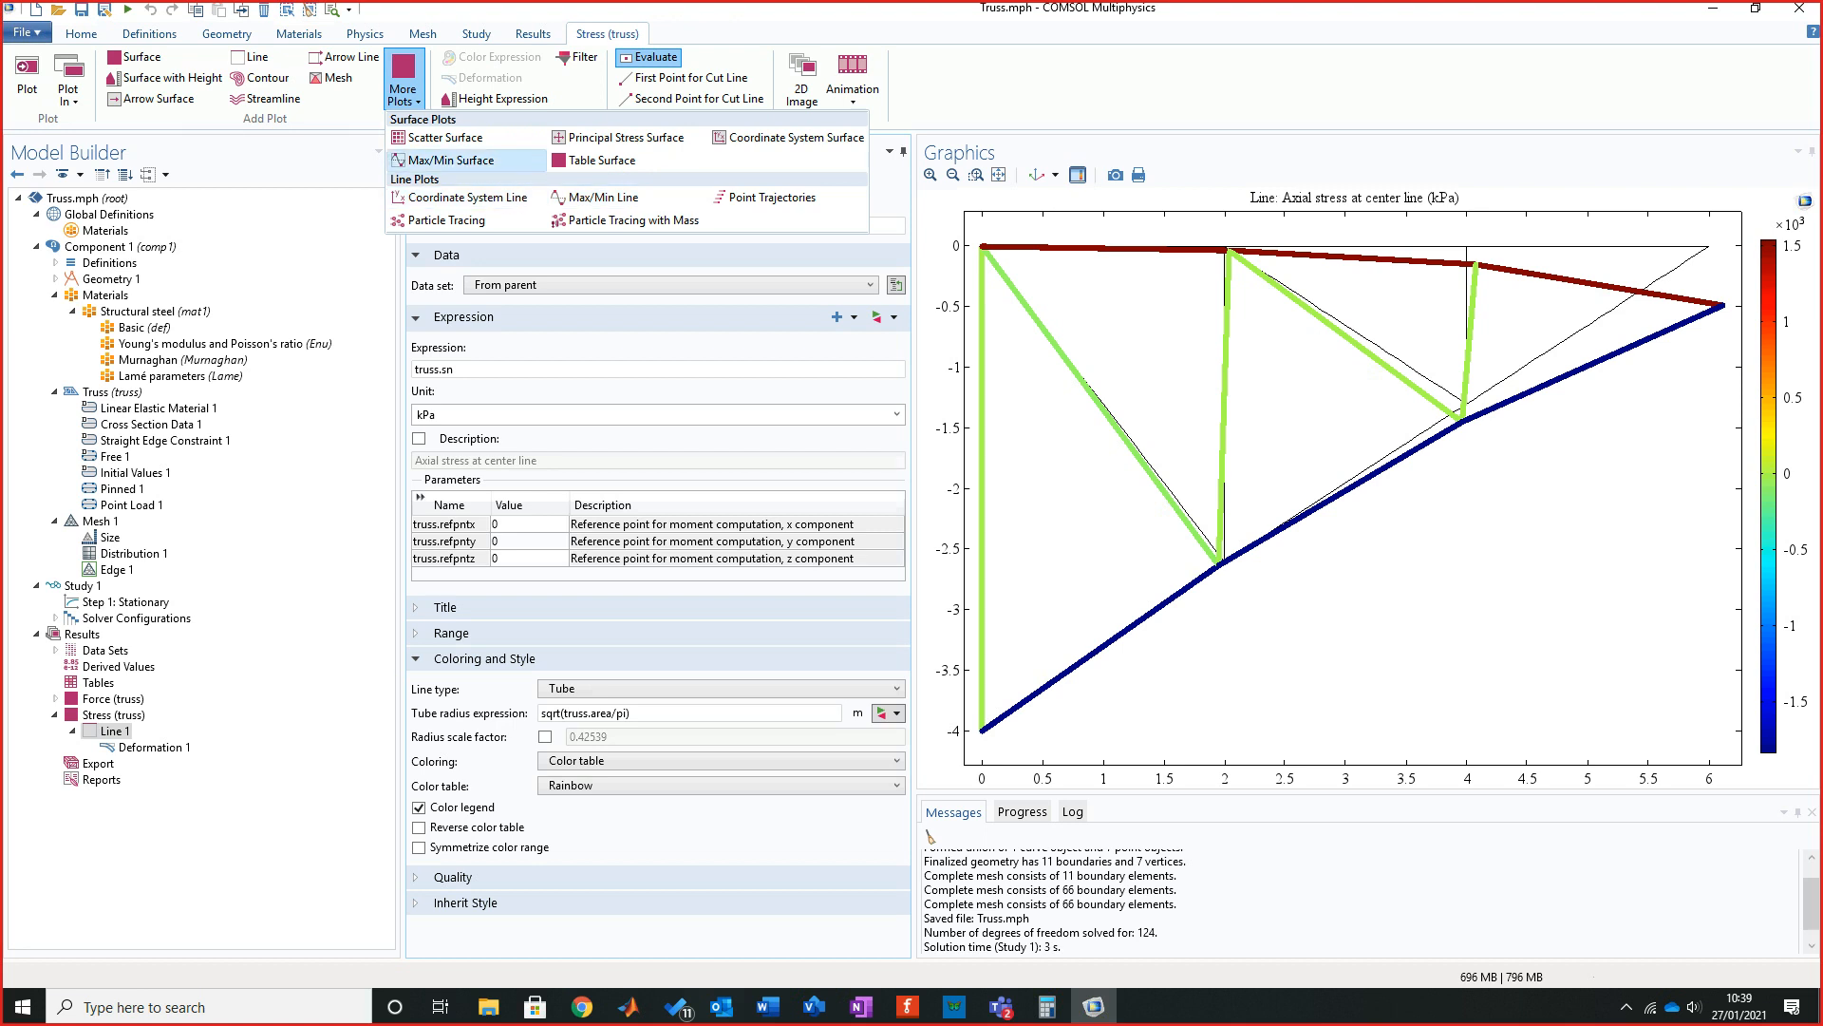
{"action": "left_click", "coordinate": [446, 159]}
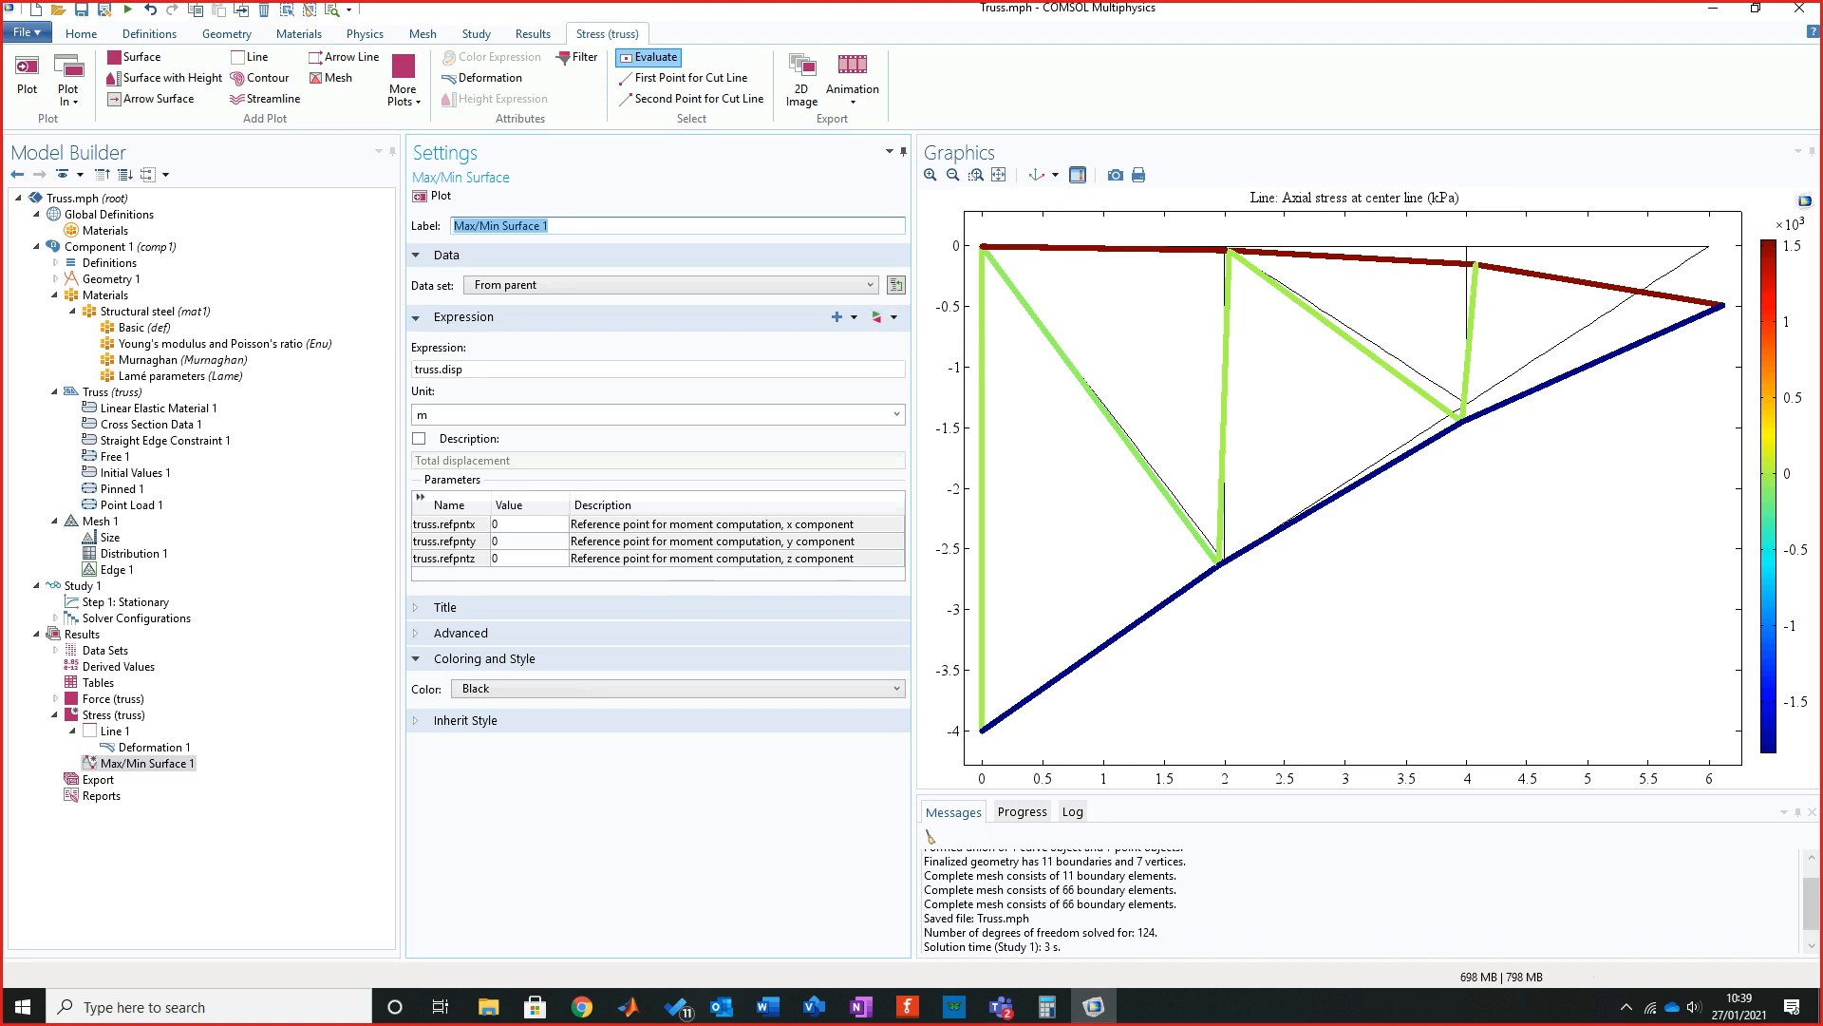
{"action": "left_click", "coordinate": [112, 731]}
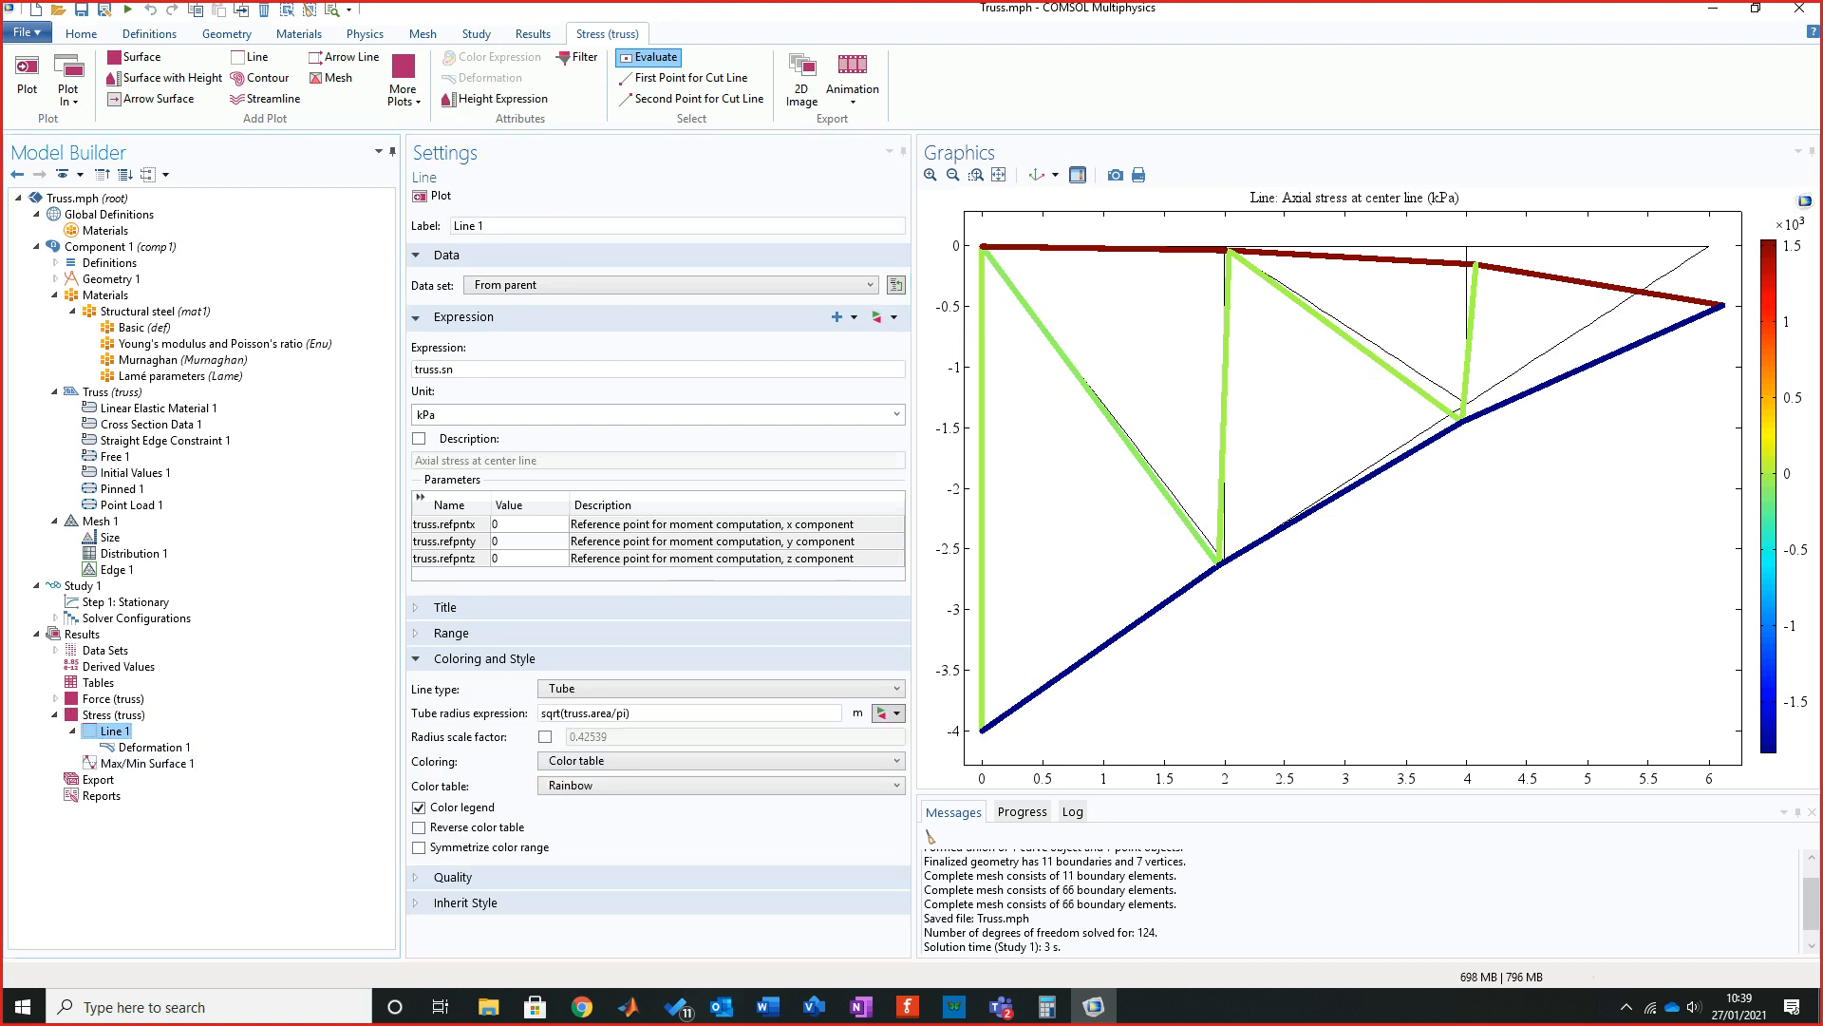
Copy the truss.sn expression from Line 1 into Max/Min Surface 1 and set its unit to kPa.
{"action": "double_click", "coordinate": [434, 369]}
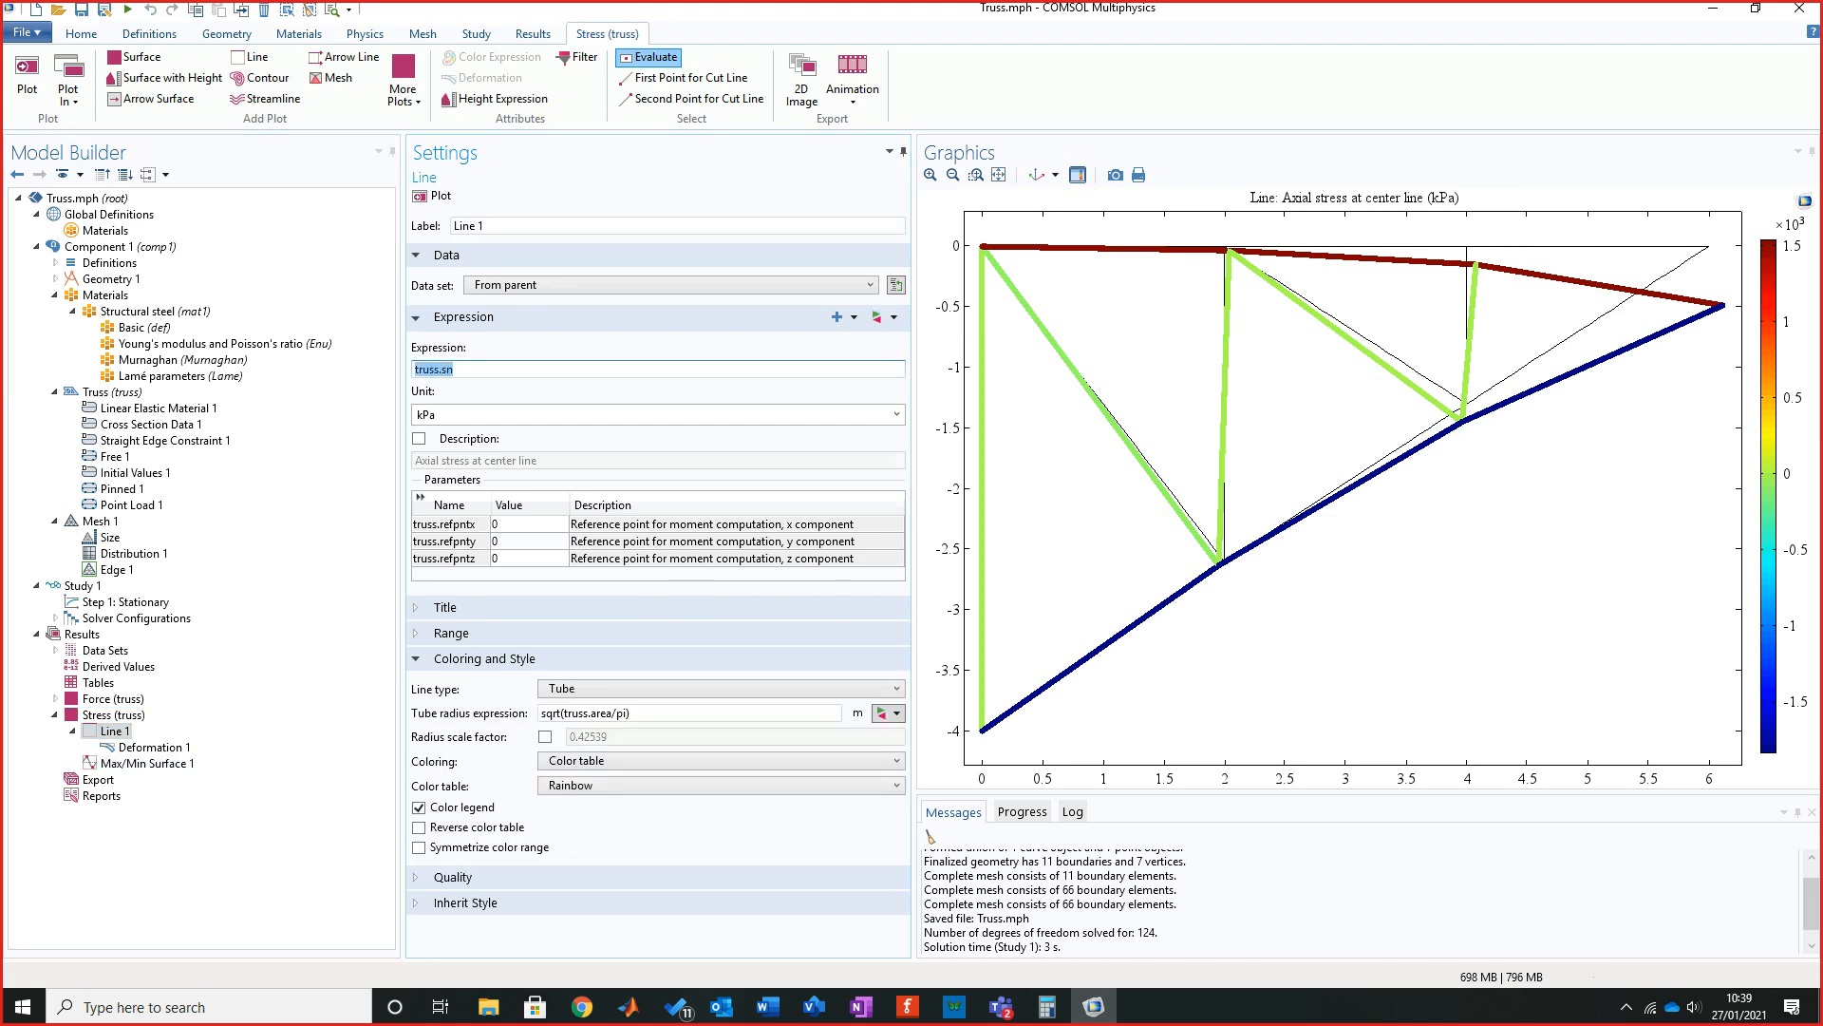
{"action": "right_click", "coordinate": [443, 369]}
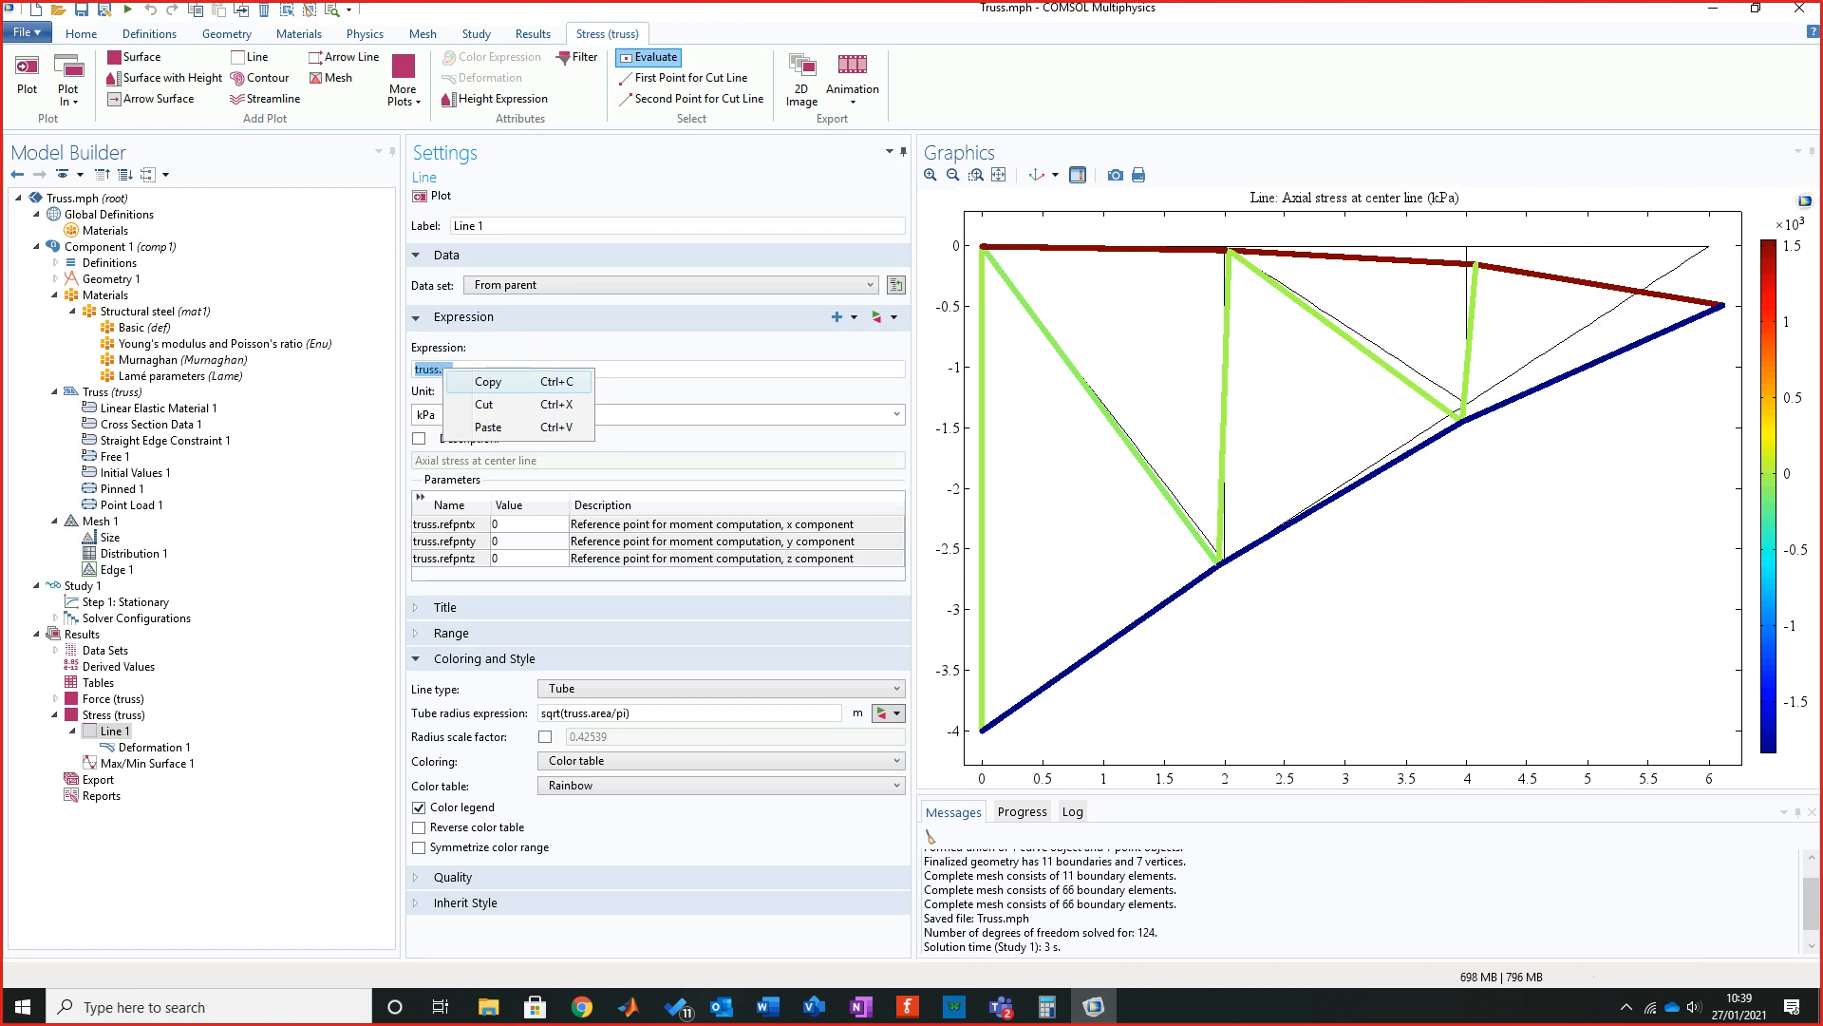
{"action": "left_click", "coordinate": [489, 381]}
{"action": "left_click", "coordinate": [143, 763]}
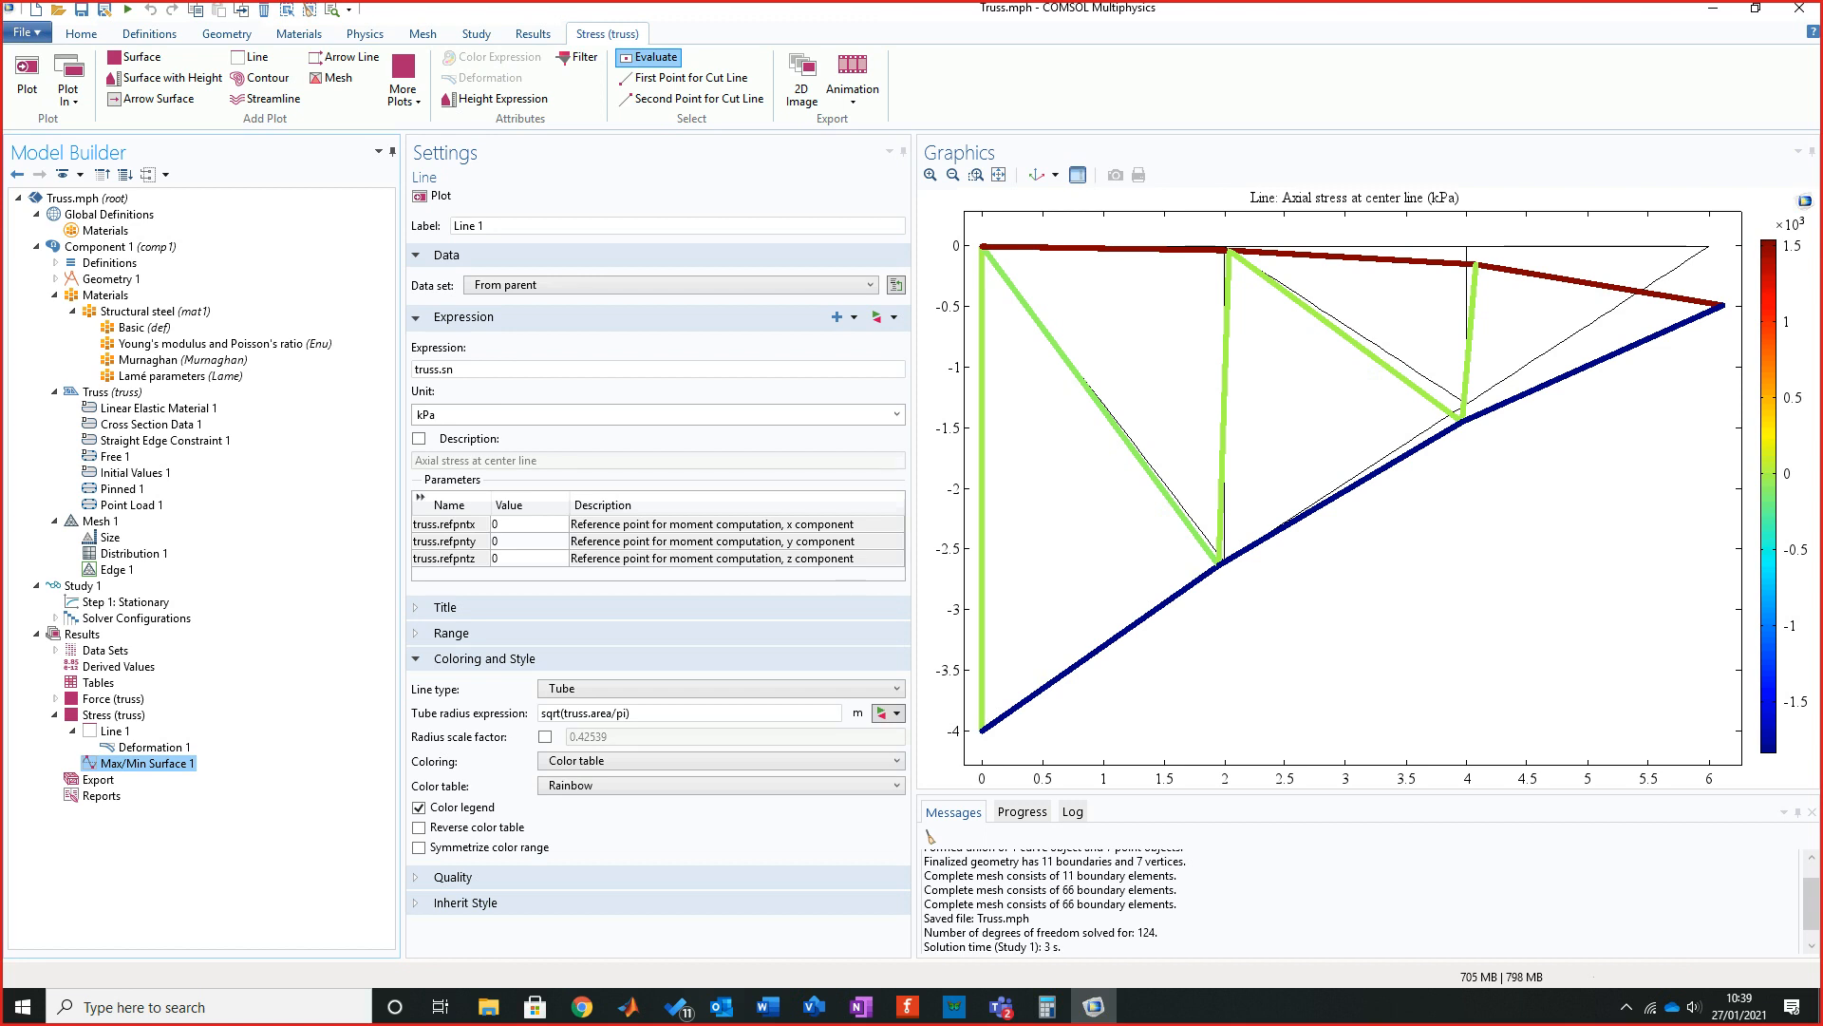
{"action": "left_click", "coordinate": [475, 369]}
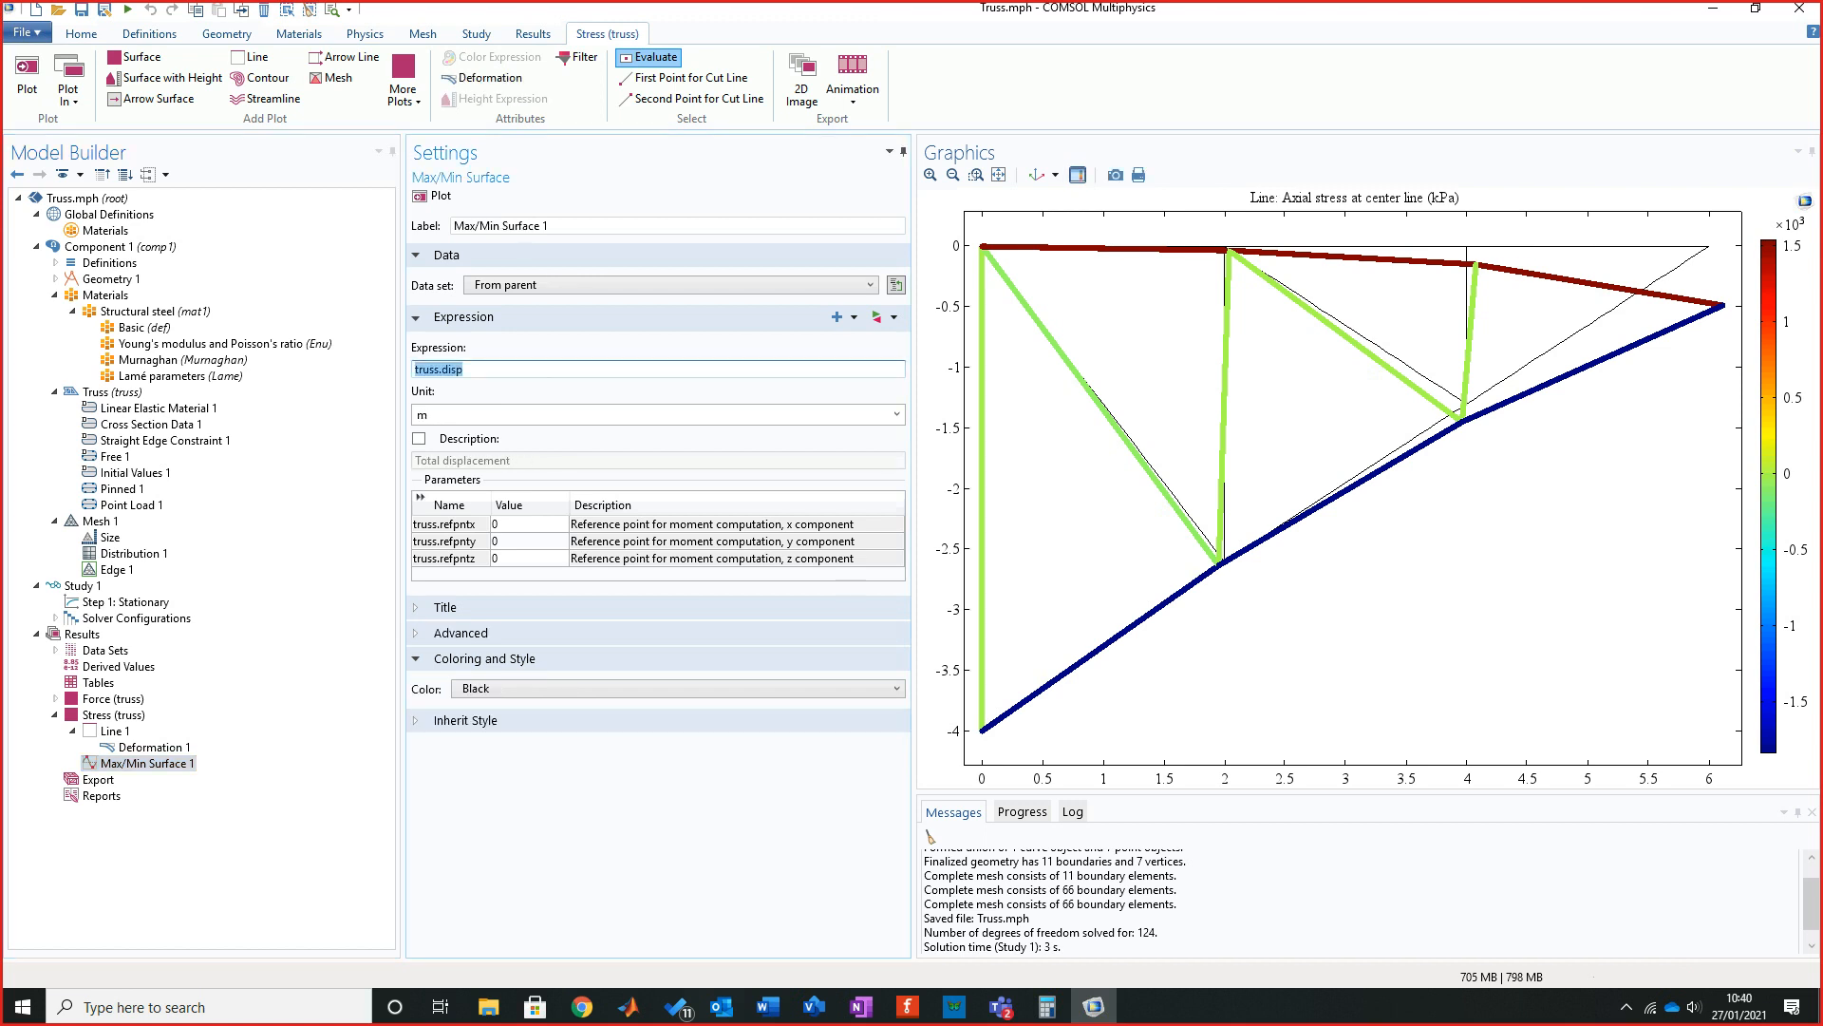
{"action": "right_click", "coordinate": [435, 369]}
{"action": "left_click", "coordinate": [465, 428]}
{"action": "key", "text": "Return"}
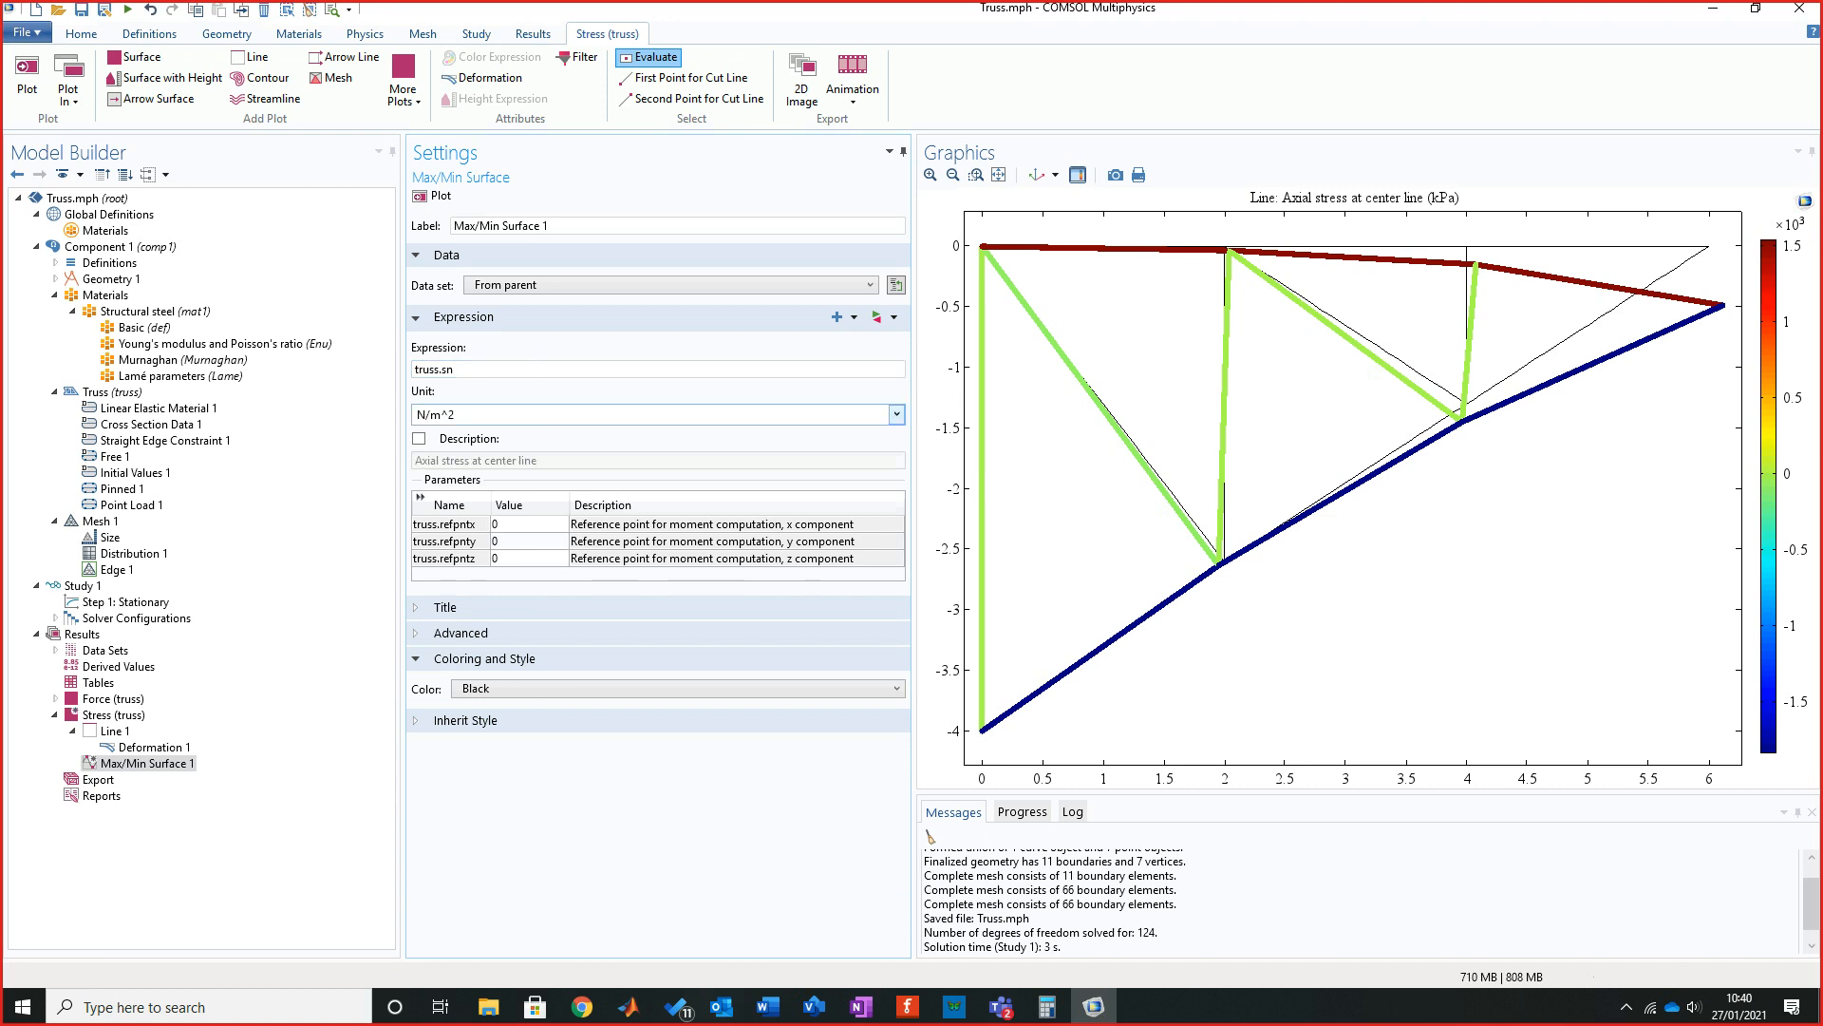
{"action": "left_click", "coordinate": [896, 414]}
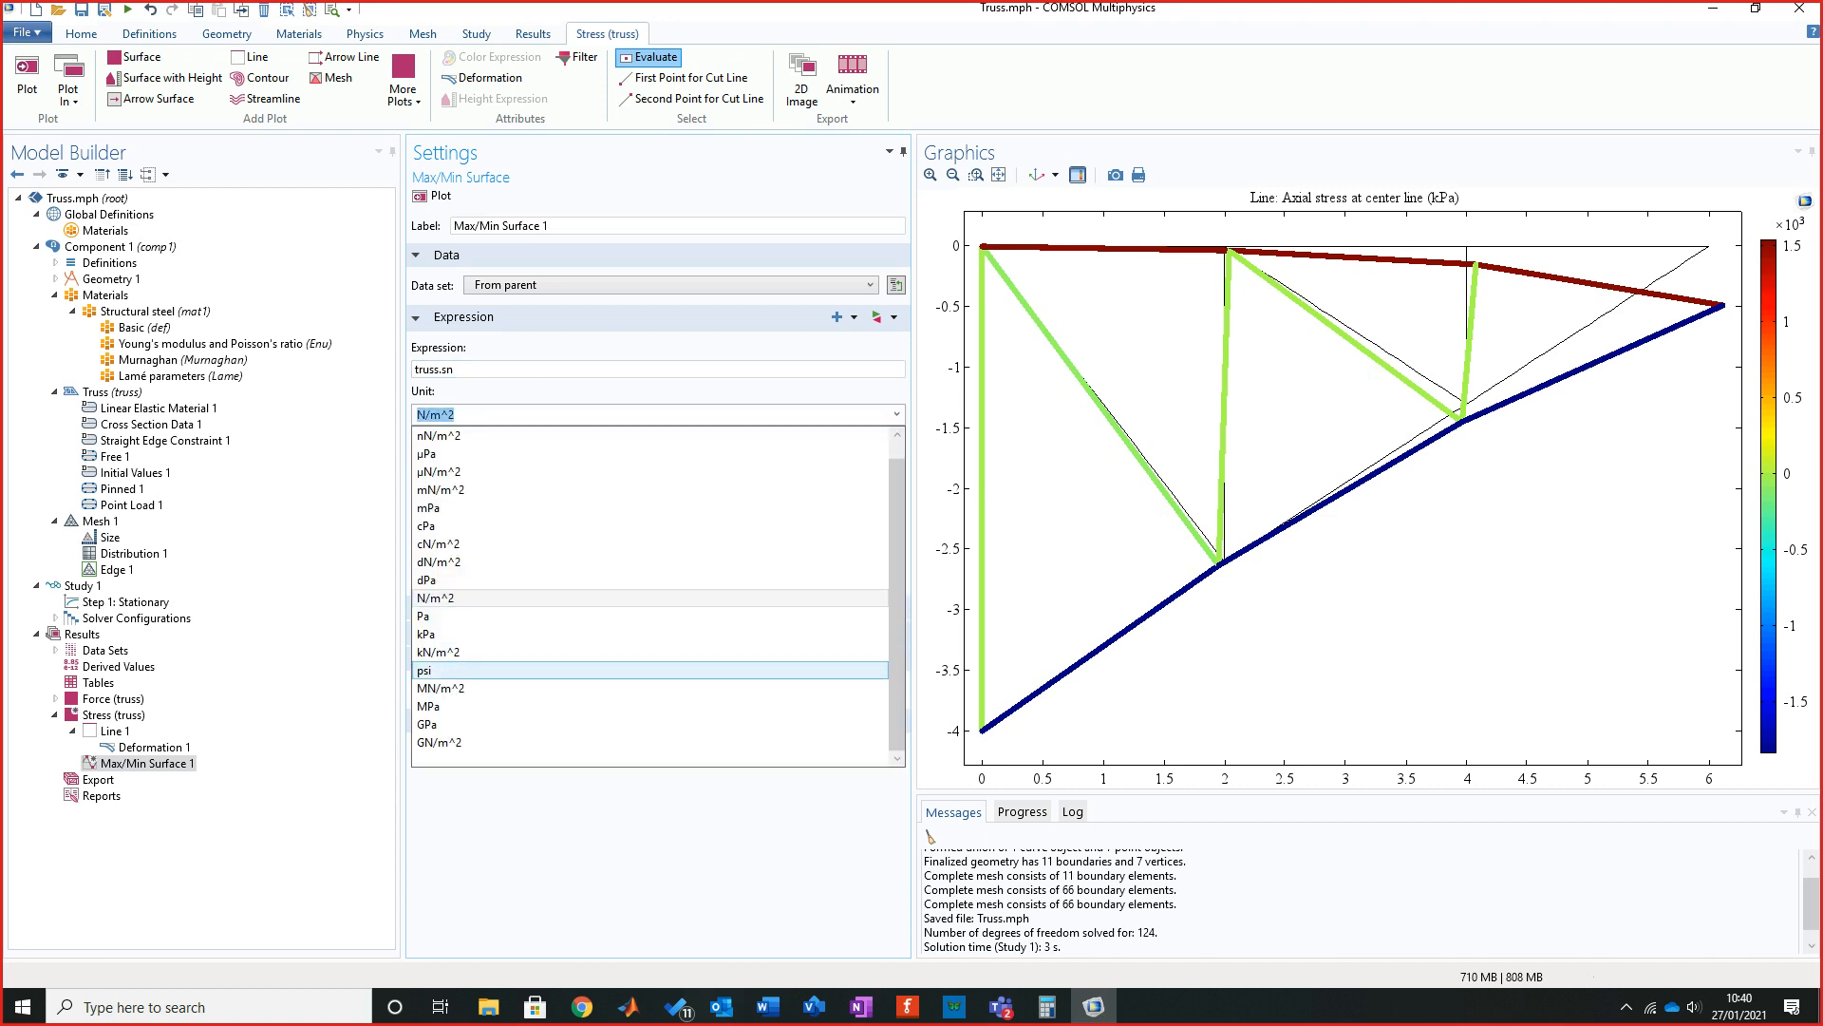
{"action": "left_click", "coordinate": [437, 634]}
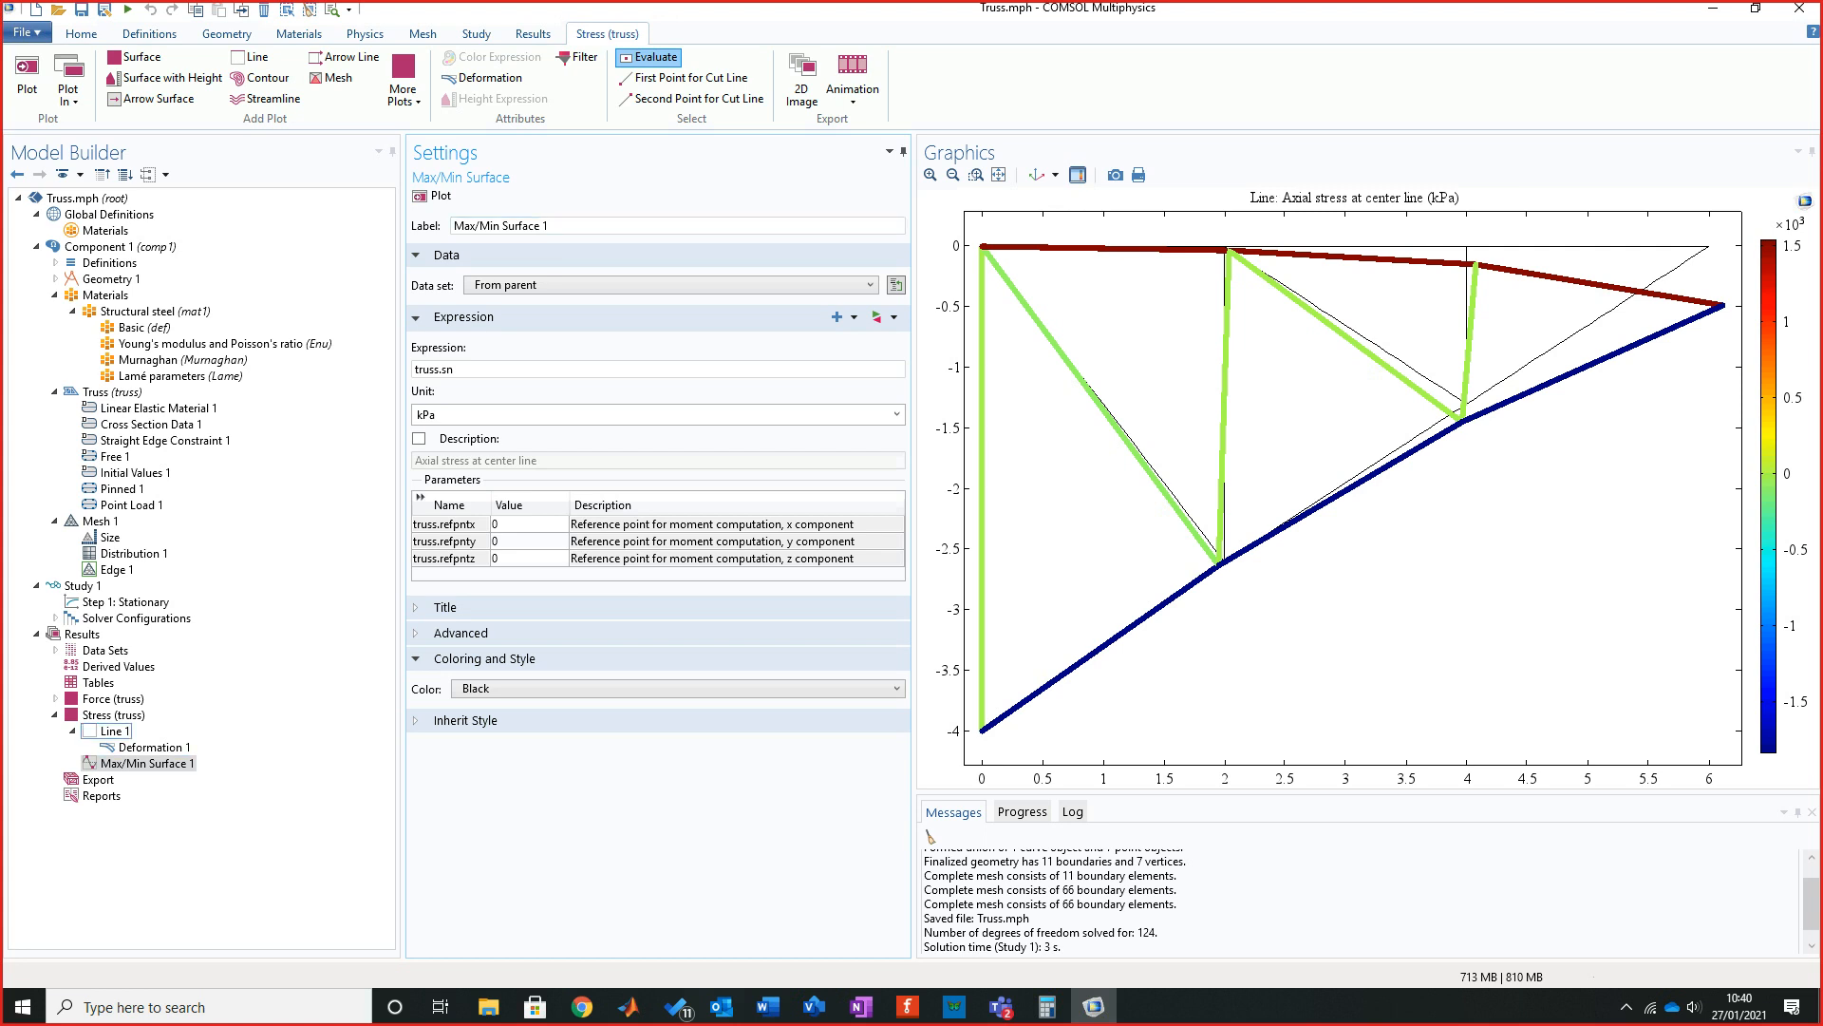
Replot the Stress (truss) group and Max/Min Surface 1, and check the log, progress and messages for output.
{"action": "left_click", "coordinate": [113, 715]}
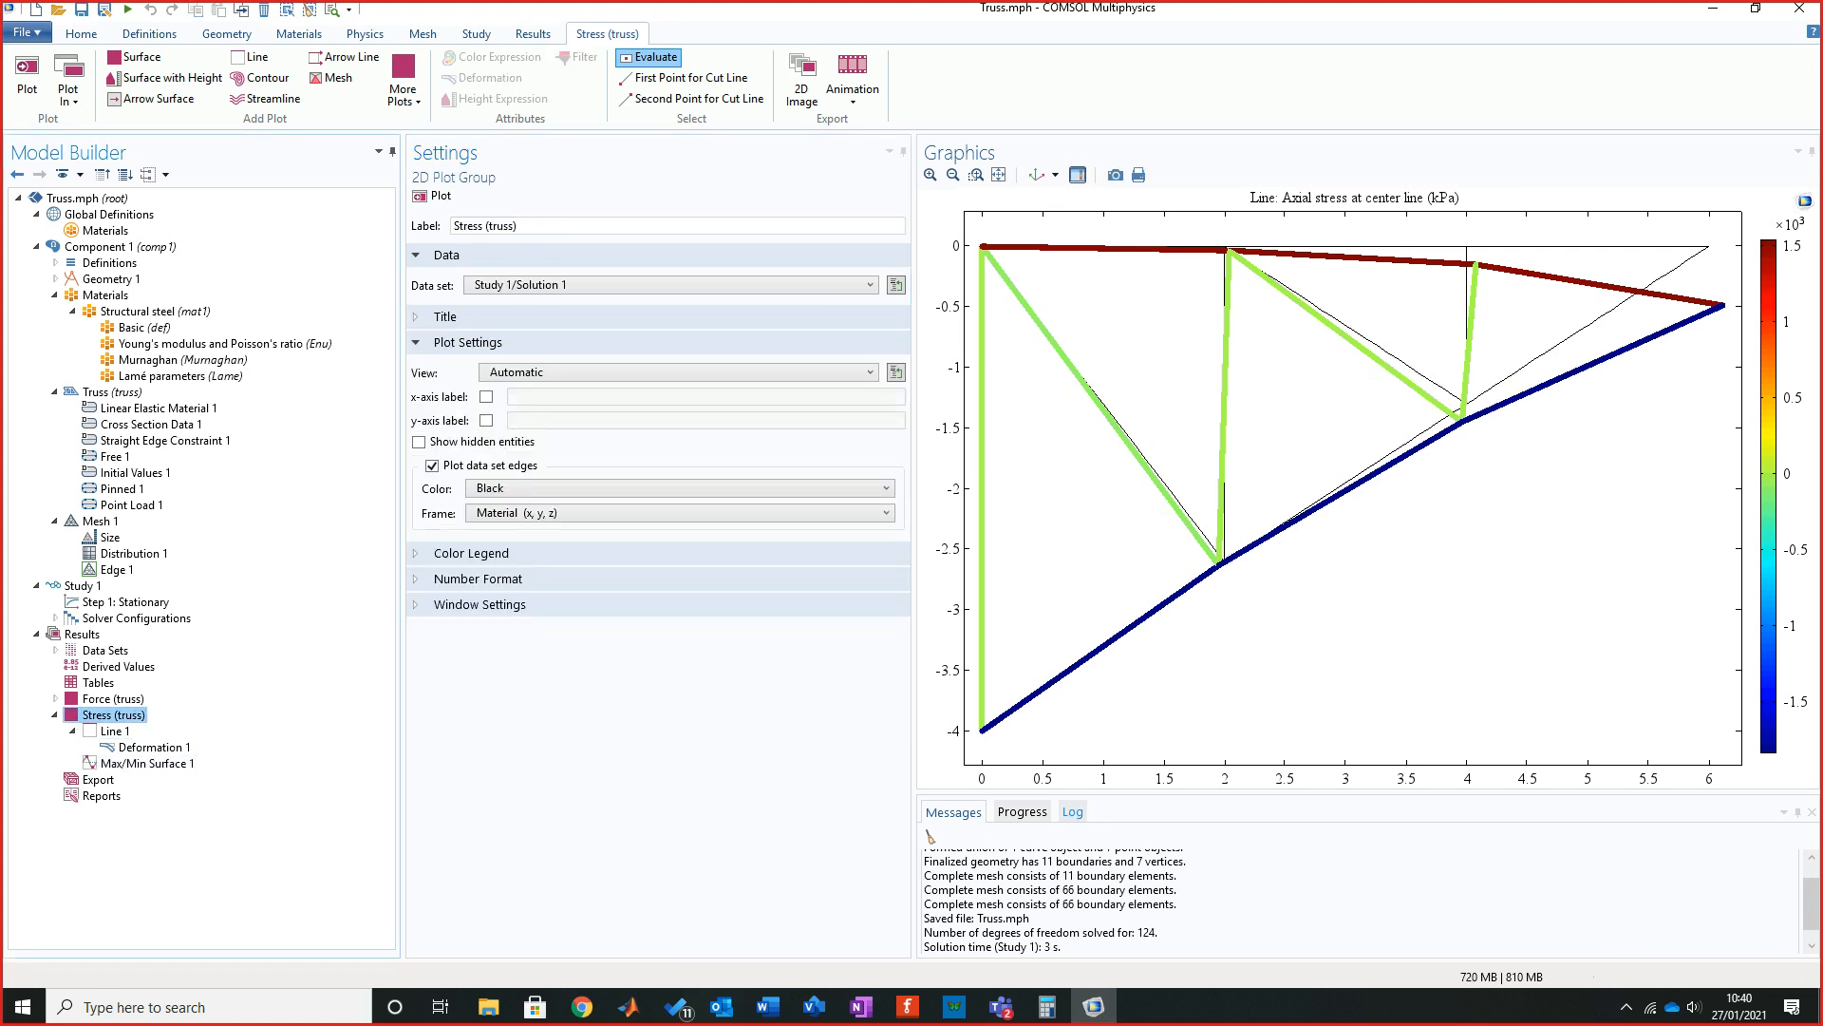
{"action": "left_click", "coordinate": [1073, 811]}
{"action": "left_click", "coordinate": [1021, 812]}
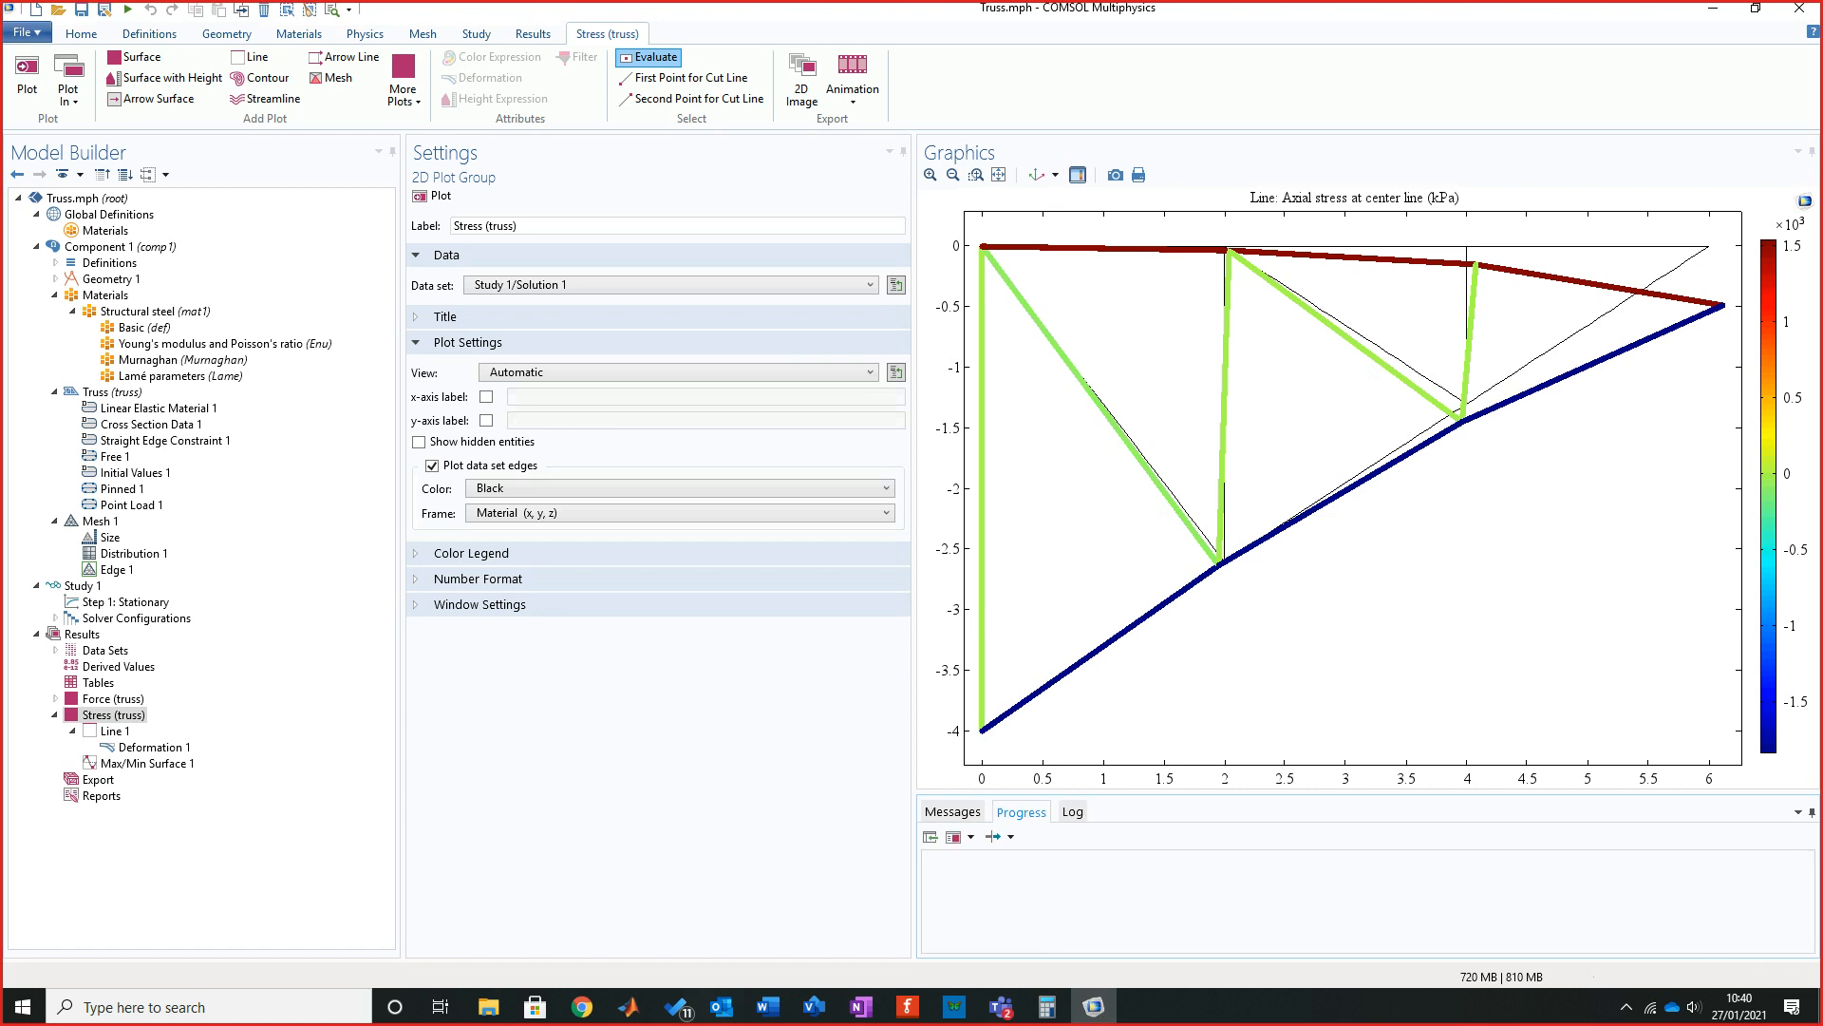
{"action": "left_click", "coordinate": [433, 195]}
{"action": "left_click", "coordinate": [146, 763]}
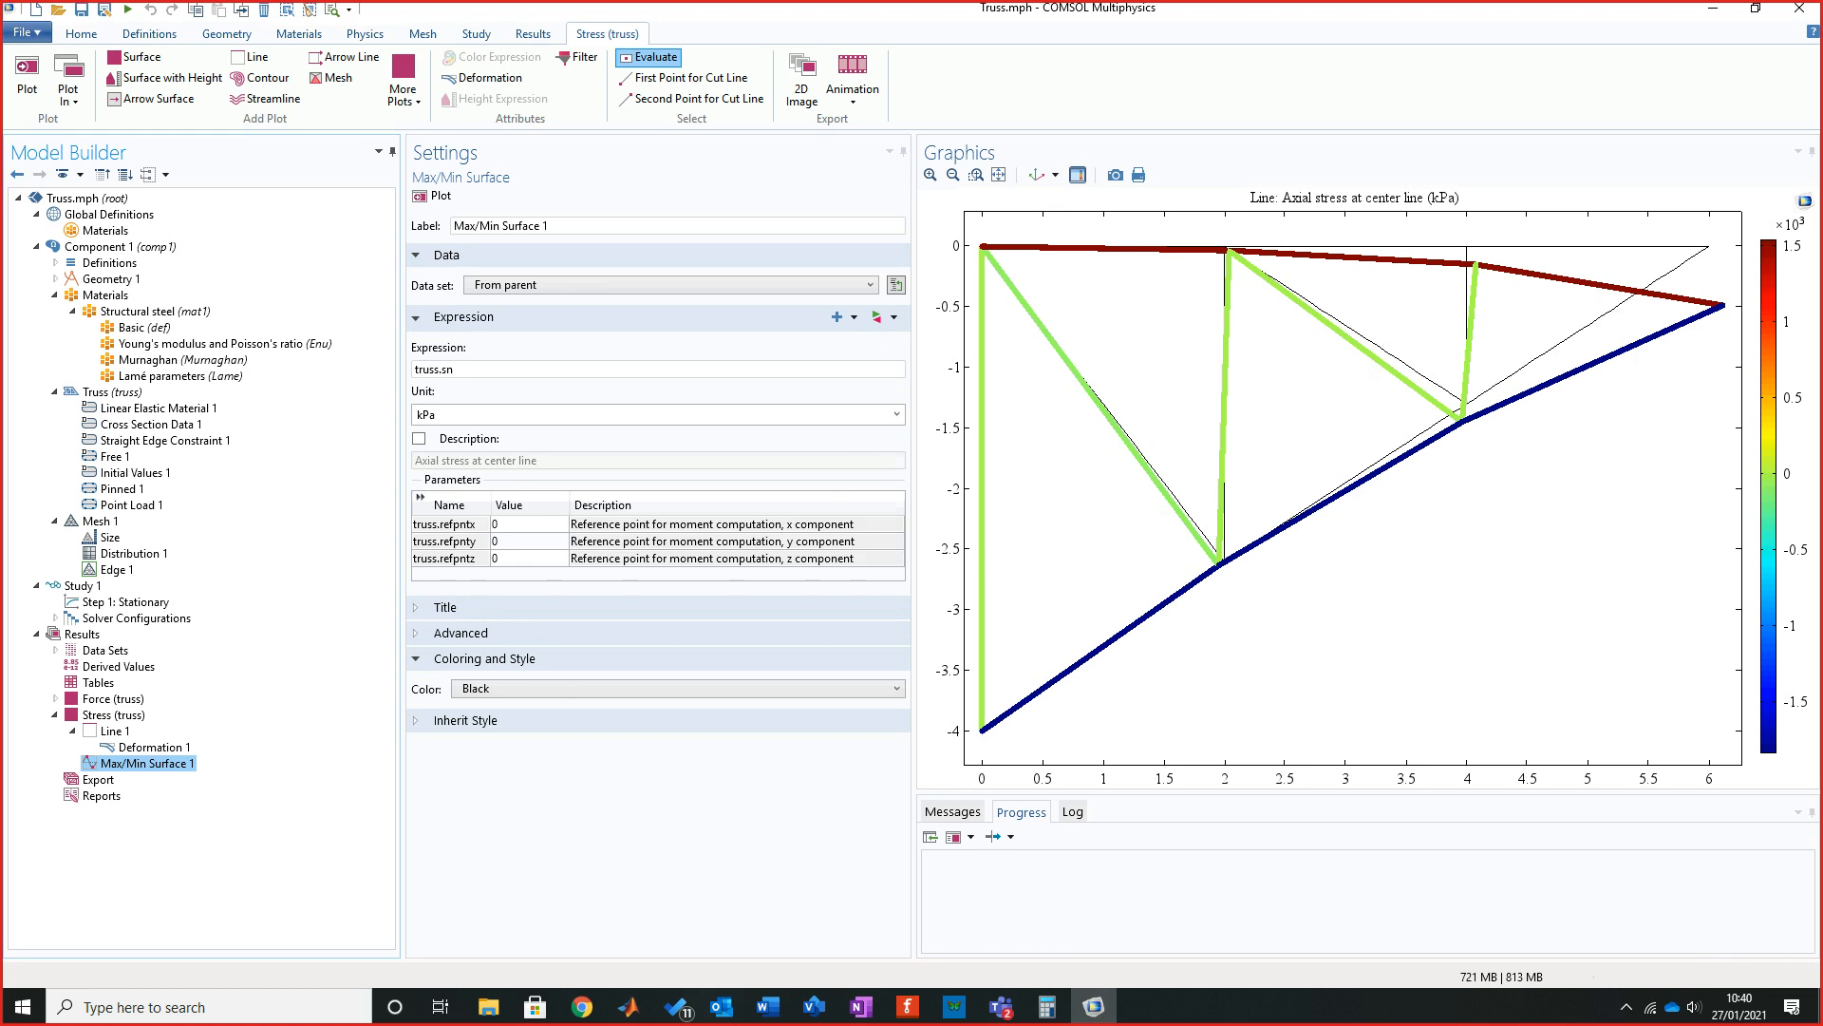
{"action": "scroll", "coordinate": [1467, 476], "scroll_direction": "down", "scroll_amount": 3}
{"action": "left_click", "coordinate": [146, 764]}
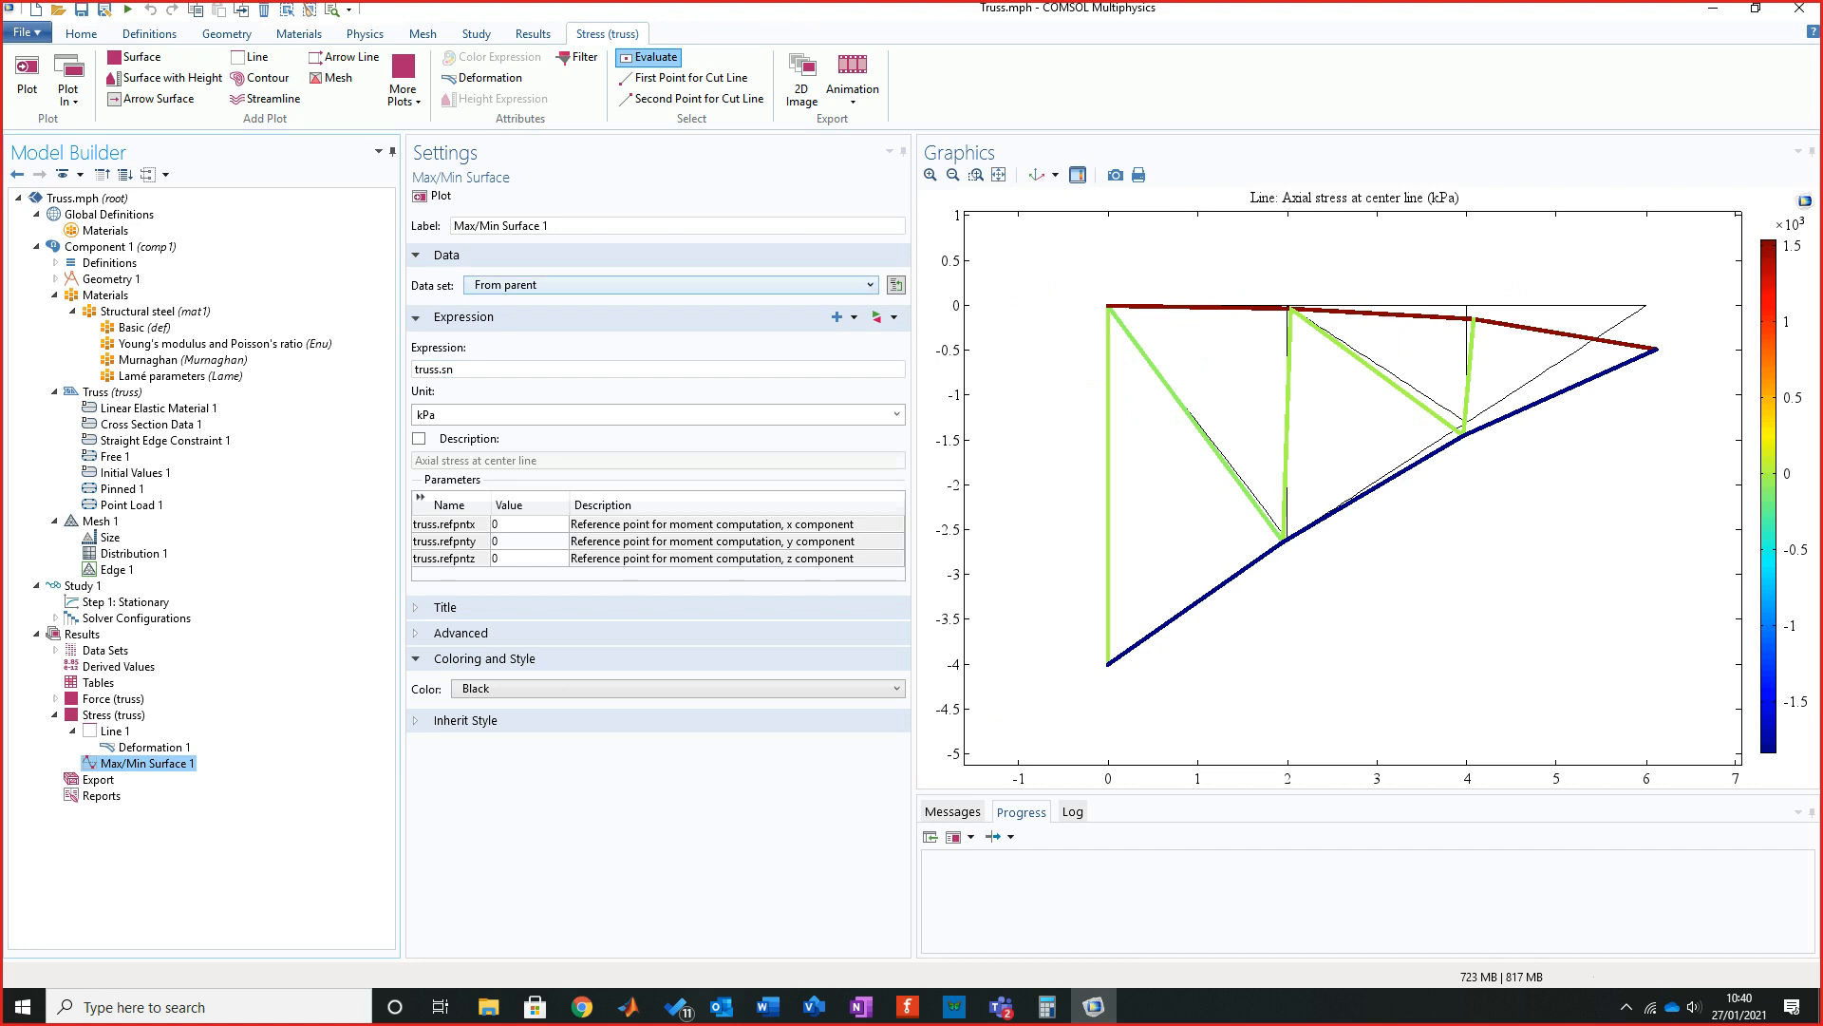
{"action": "left_click", "coordinate": [432, 196]}
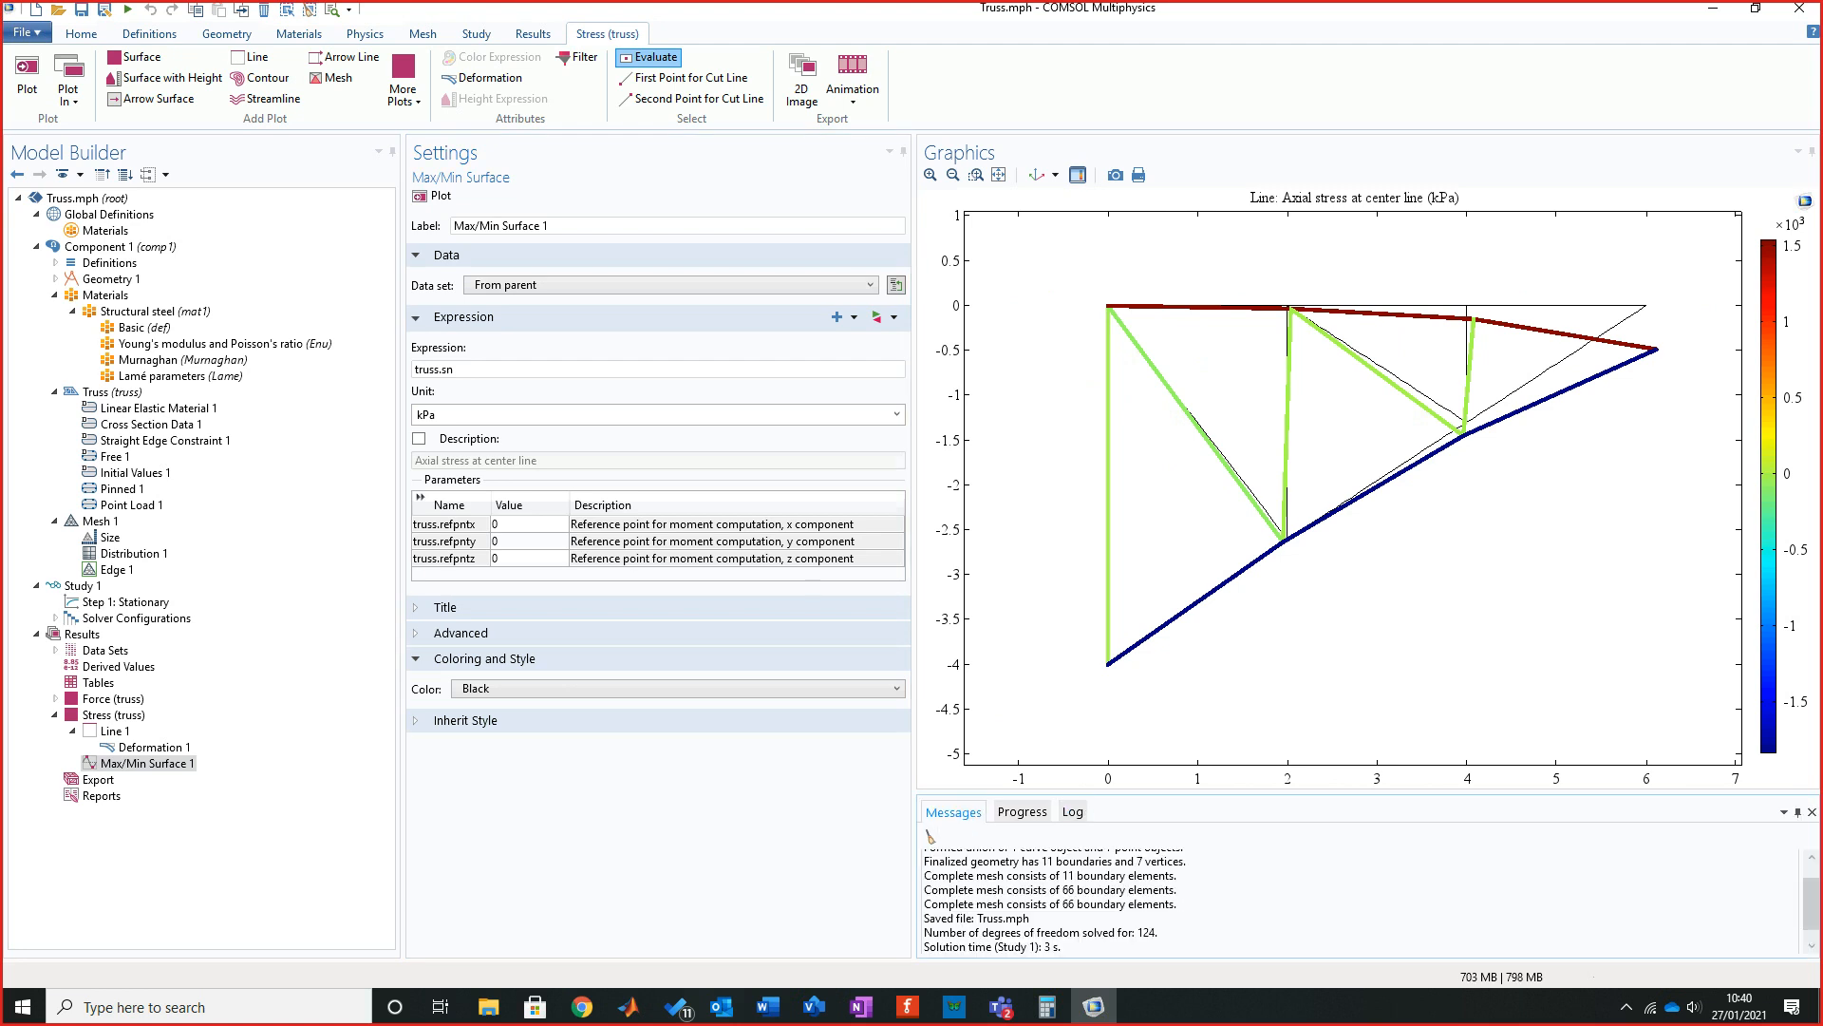
{"action": "left_click_drag", "start_coordinate": [1368, 792], "coordinate": [1368, 740]}
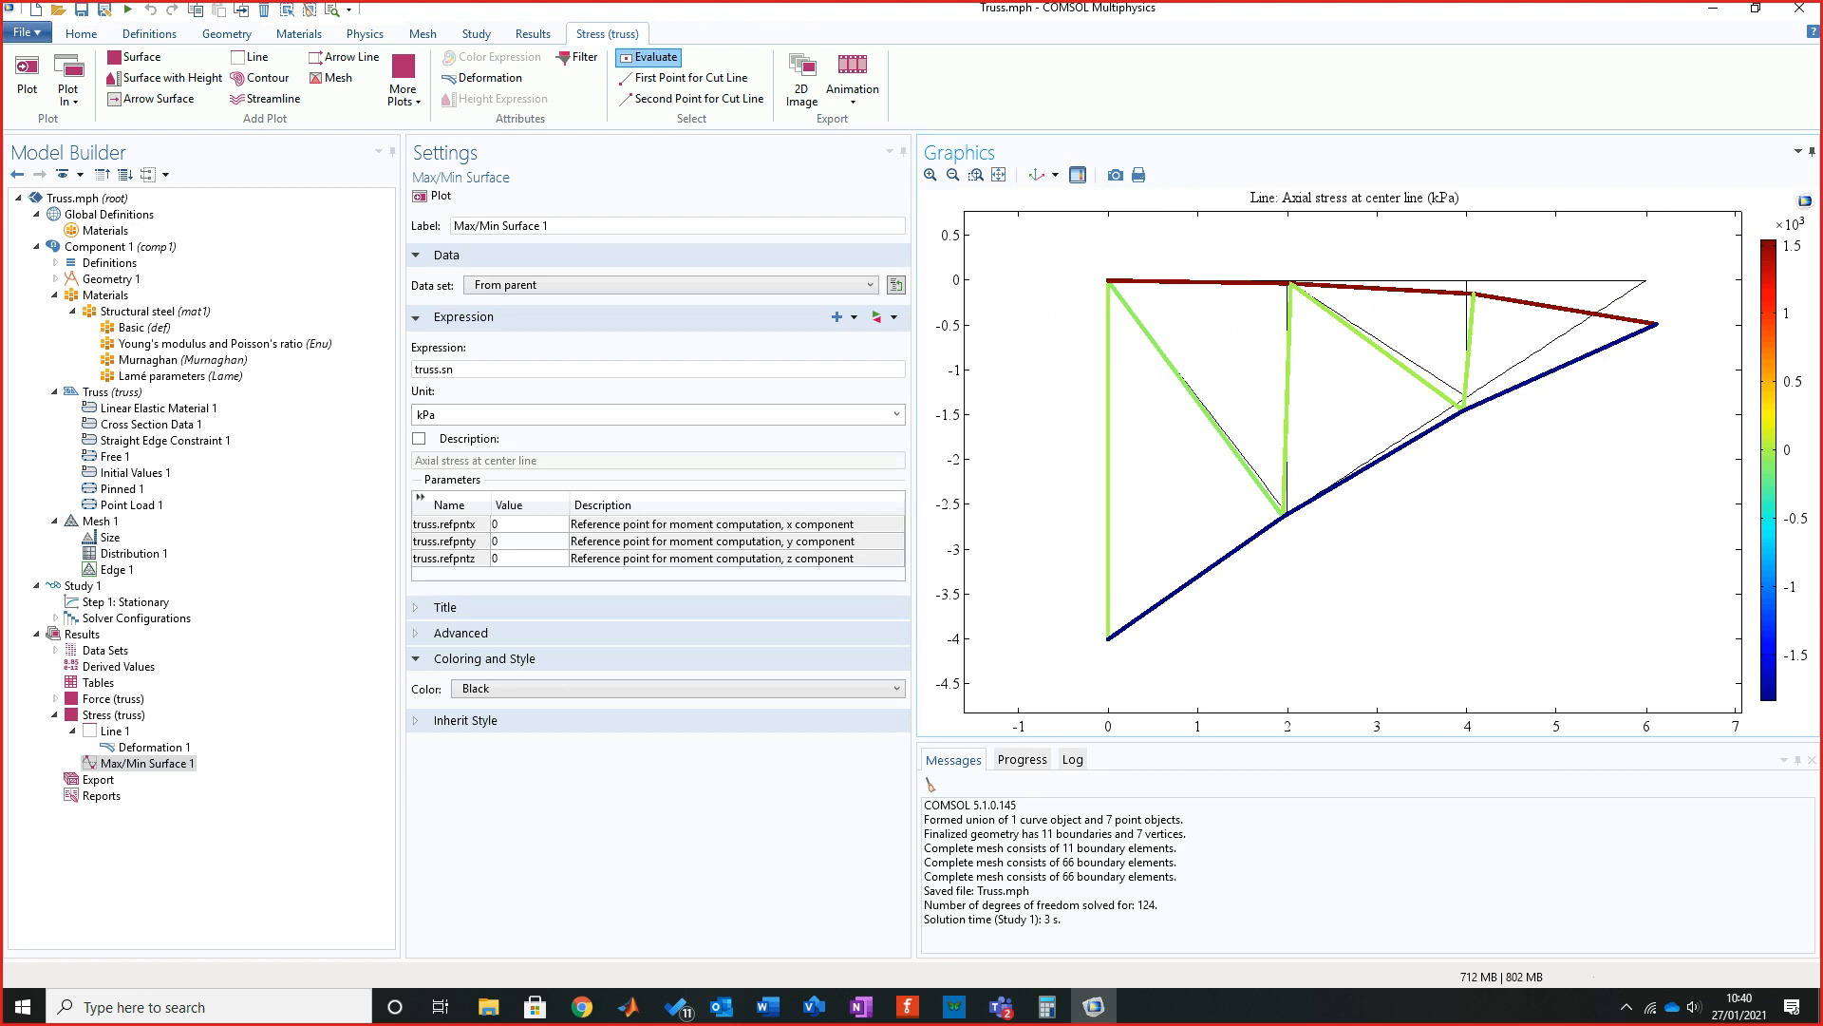
Delete Max/Min Surface 1 from the Stress (truss) plot group.
{"action": "right_click", "coordinate": [150, 762]}
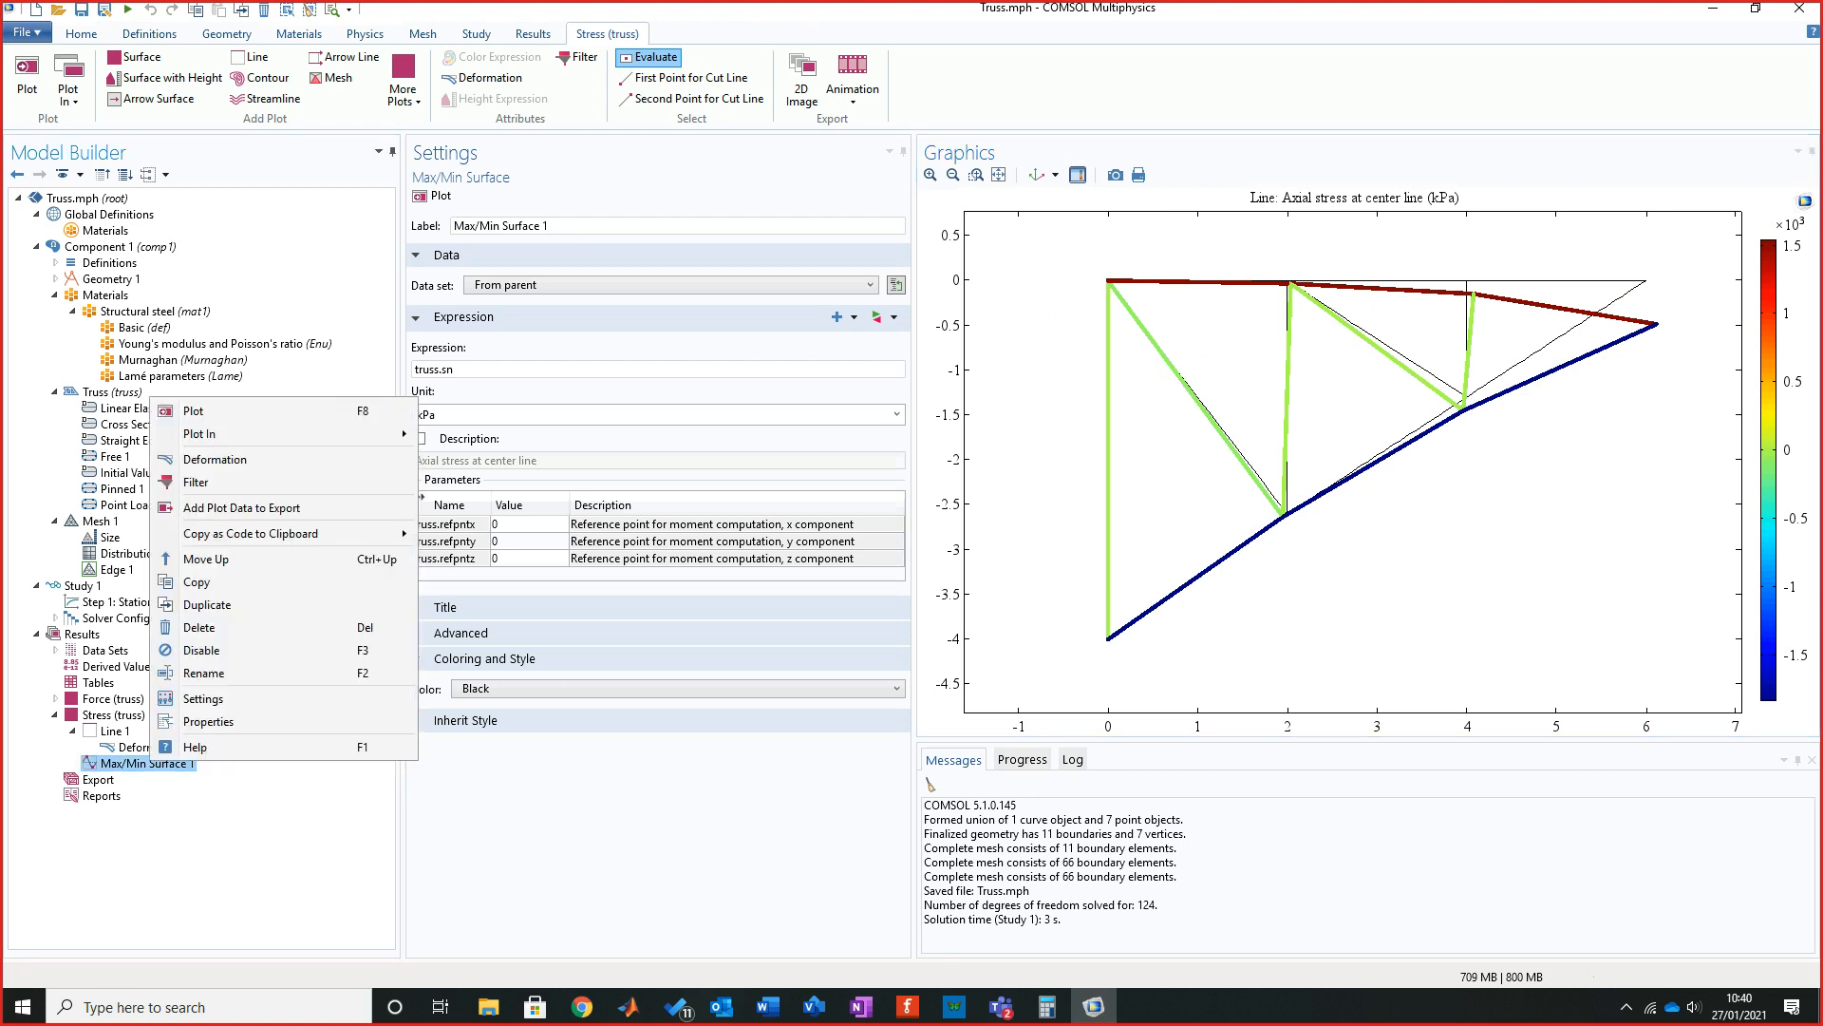
{"action": "left_click", "coordinate": [199, 626]}
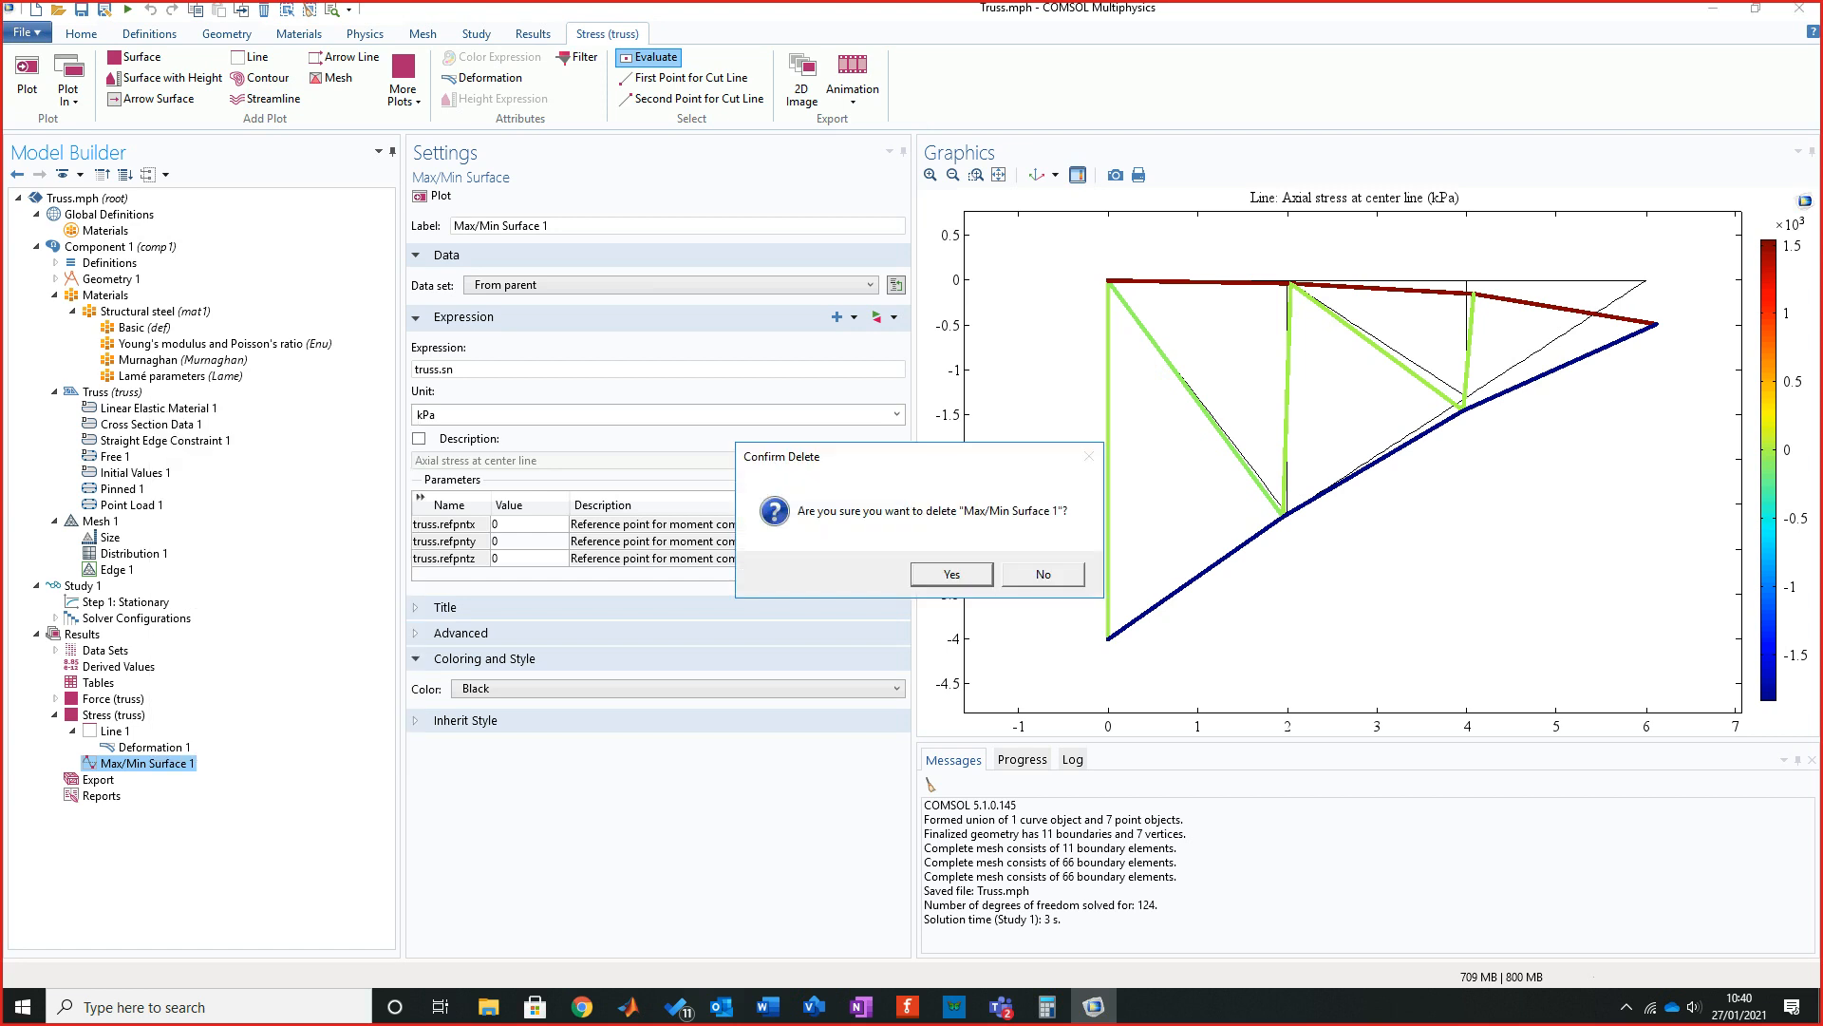
{"action": "left_click", "coordinate": [952, 573]}
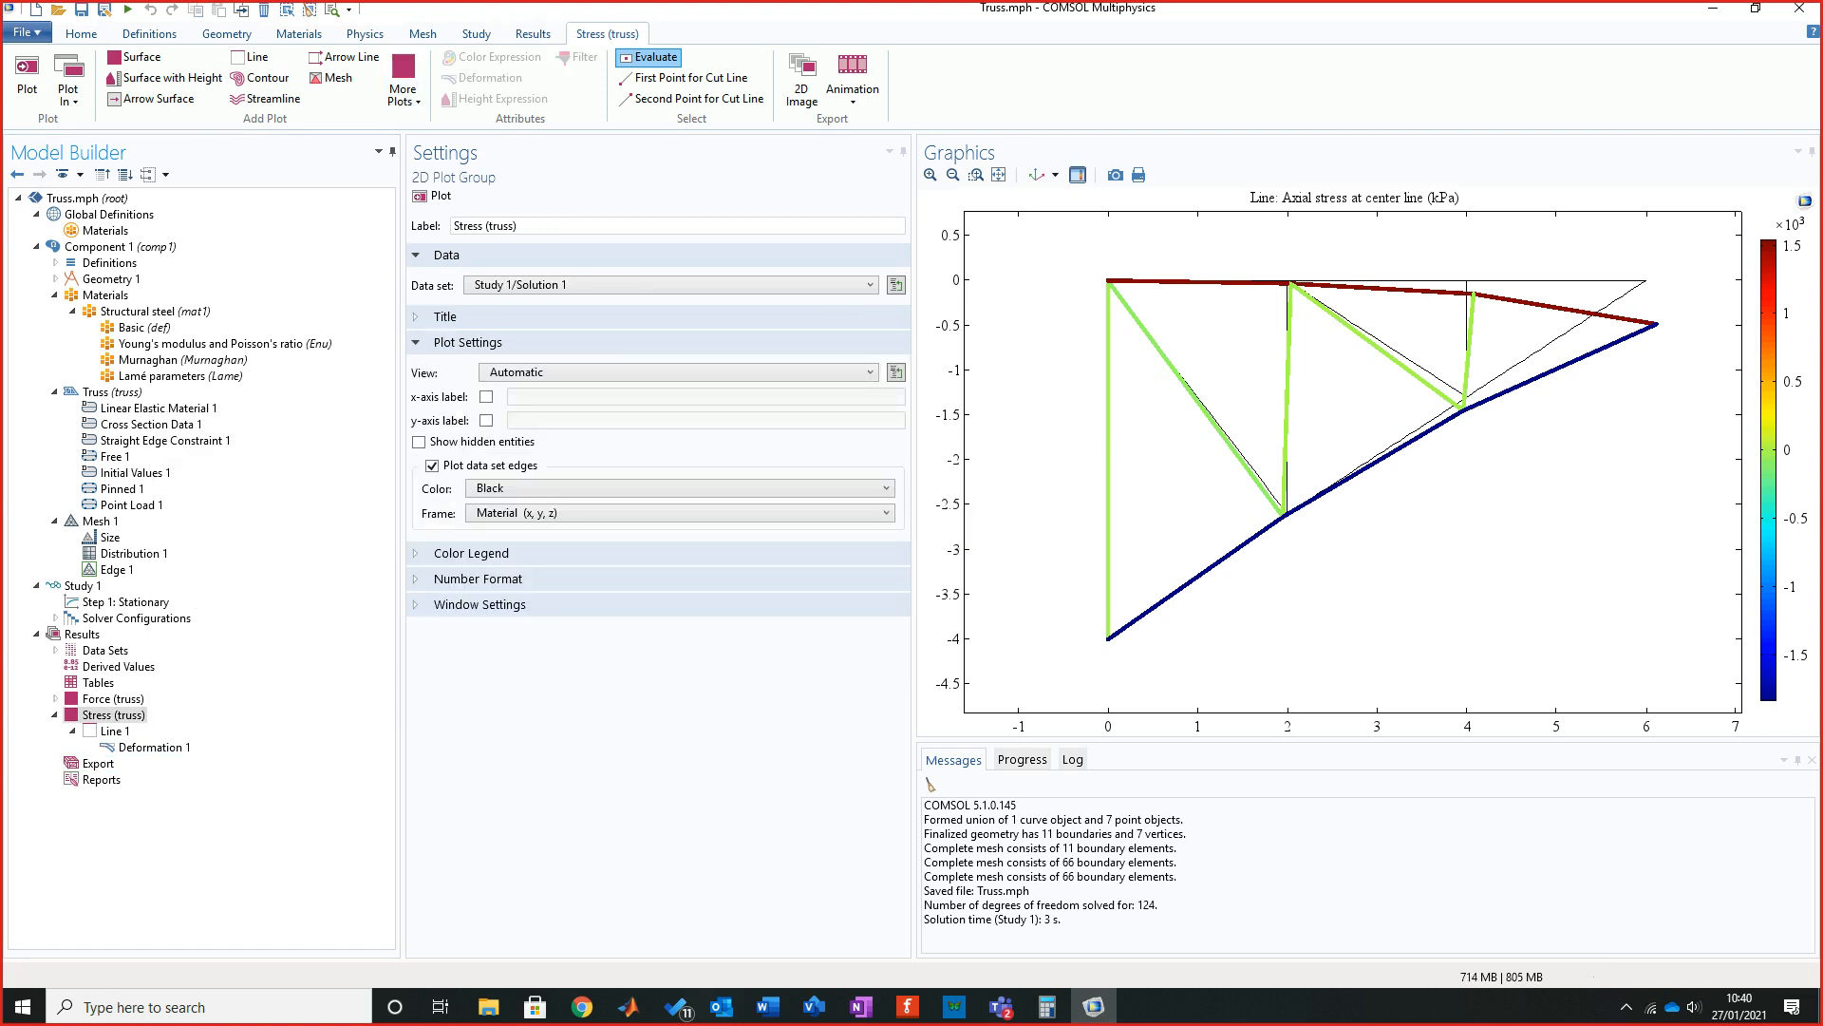
Add a Max/Min Line plot to Stress (truss), set its expression to truss.sn and plot it.
{"action": "left_click", "coordinate": [402, 93]}
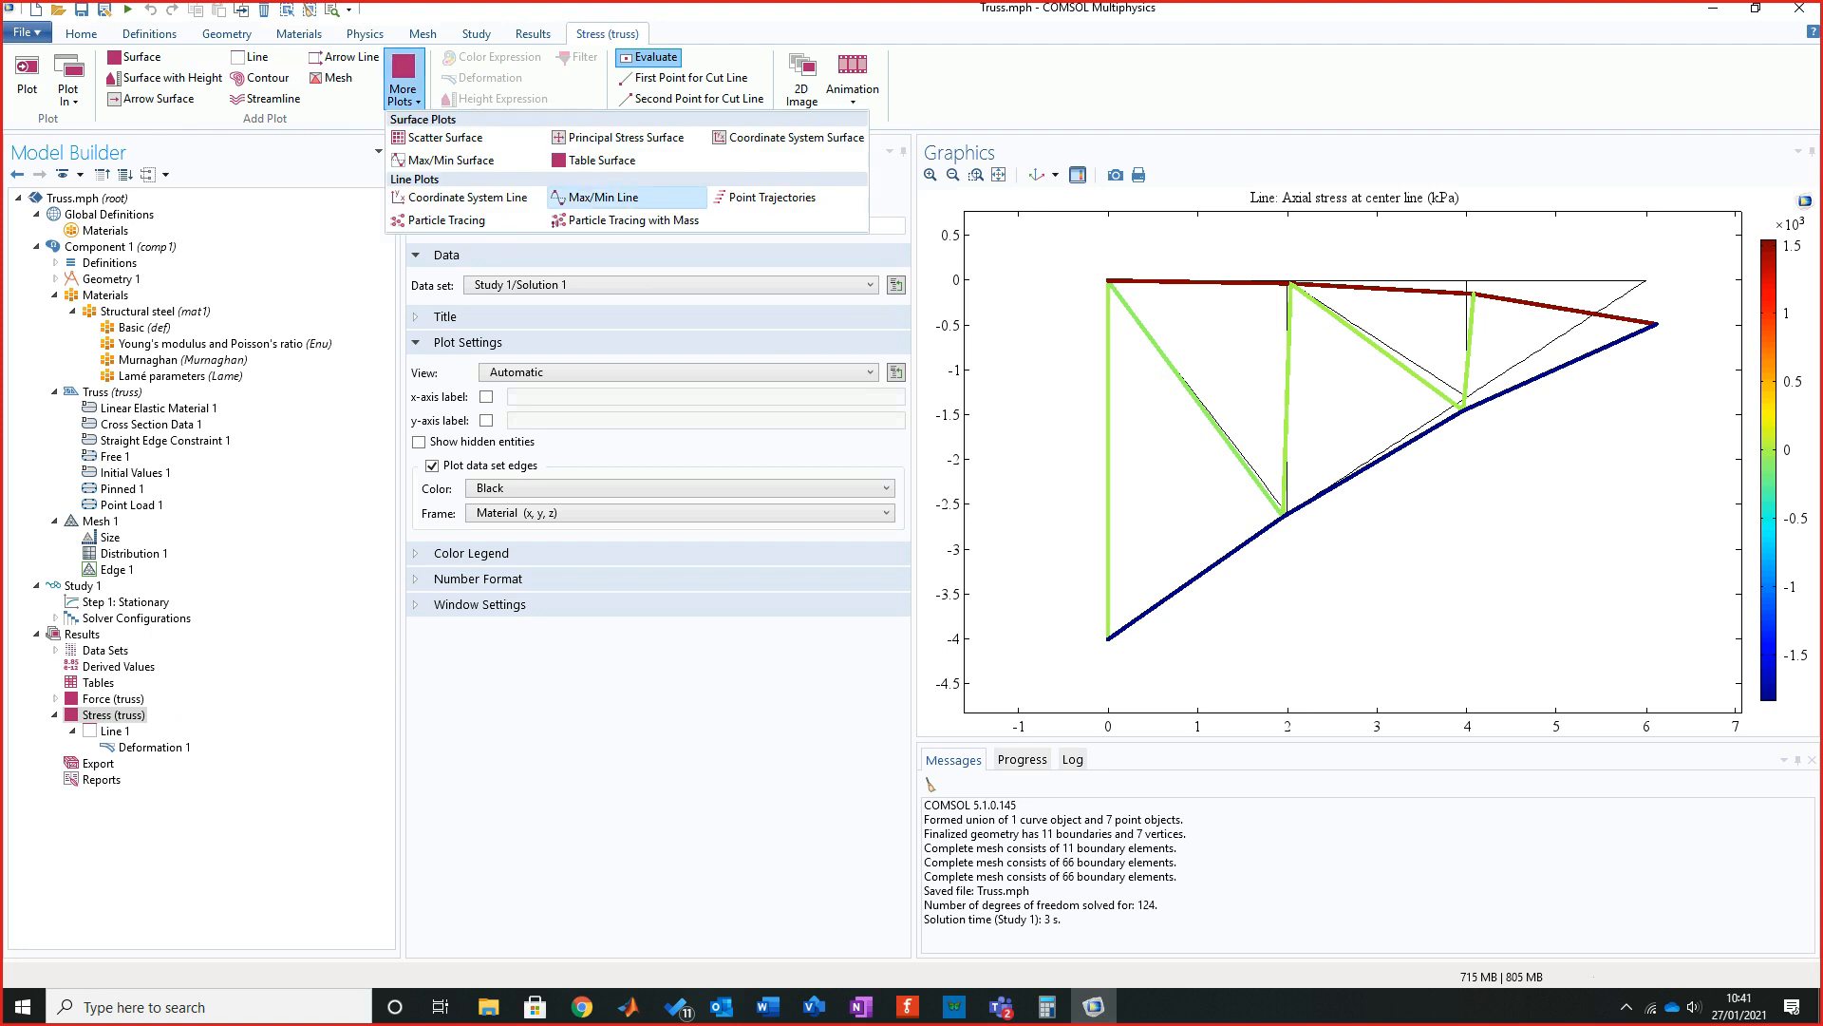
{"action": "left_click", "coordinate": [603, 197]}
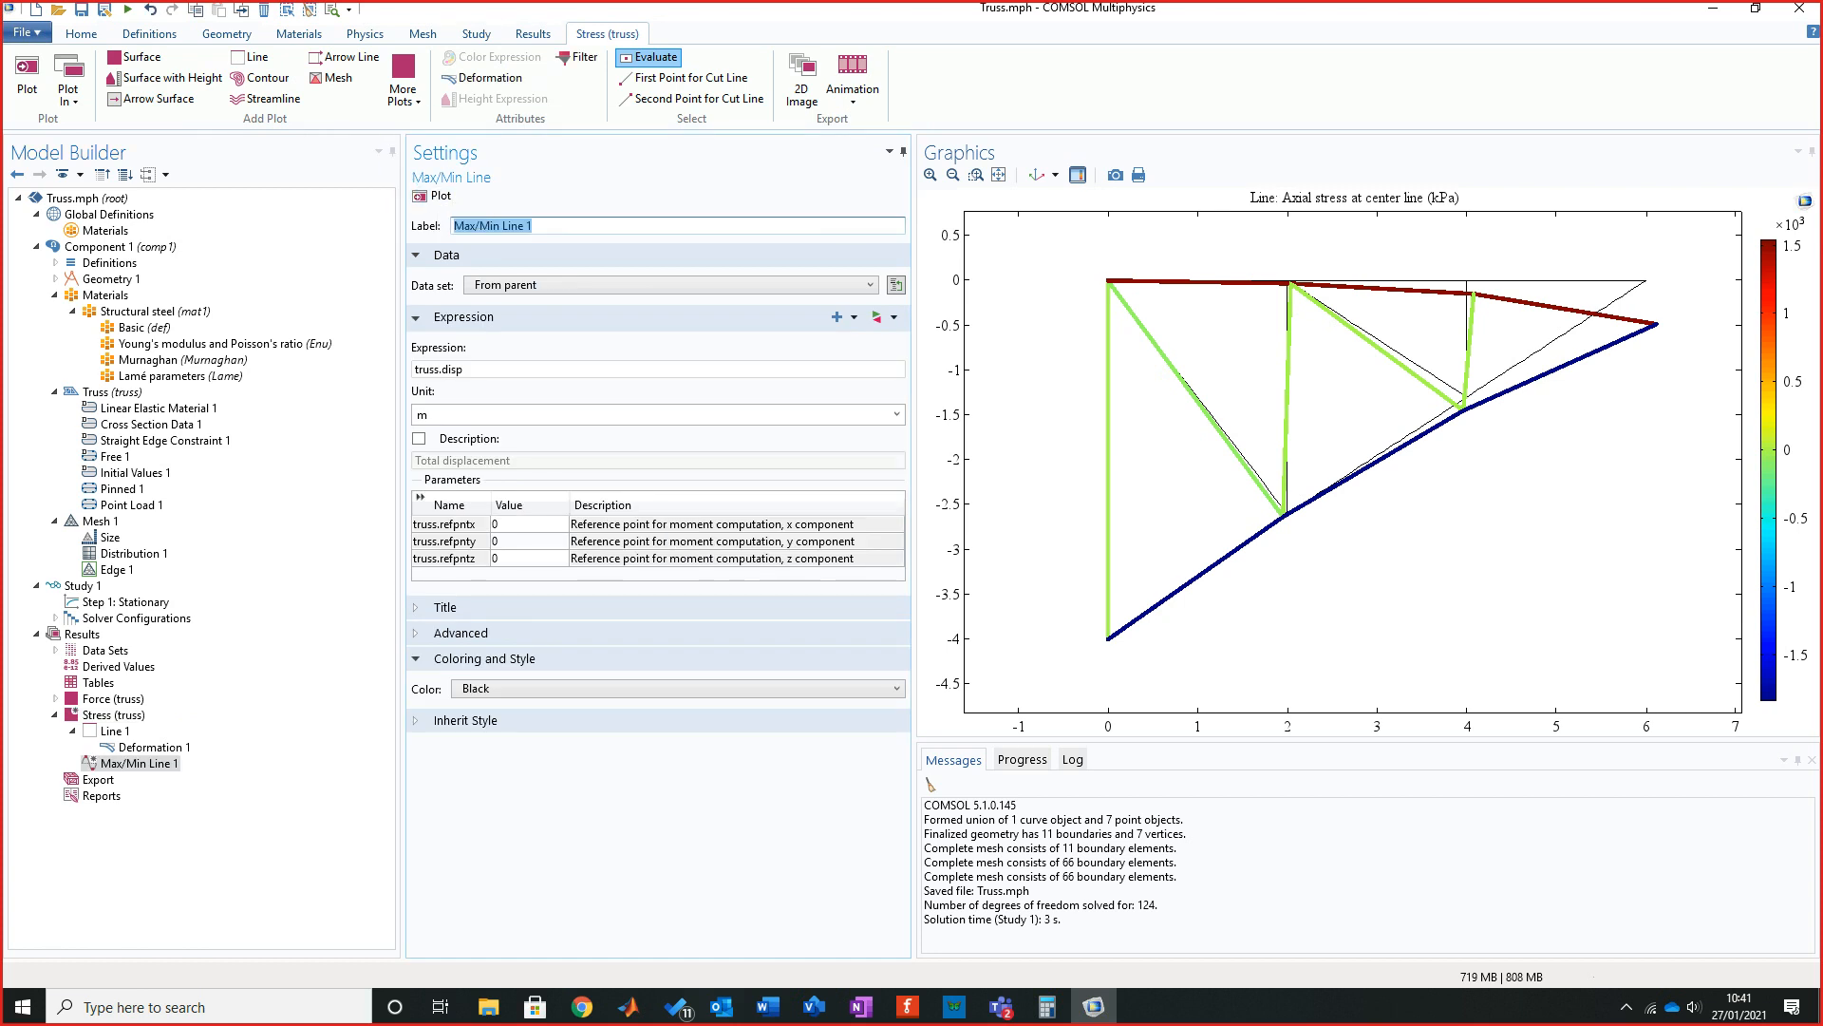
{"action": "left_click", "coordinate": [465, 370]}
{"action": "key", "text": "ctrl+a"}
{"action": "type", "text": "truss.sn"}
{"action": "left_click", "coordinate": [432, 195]}
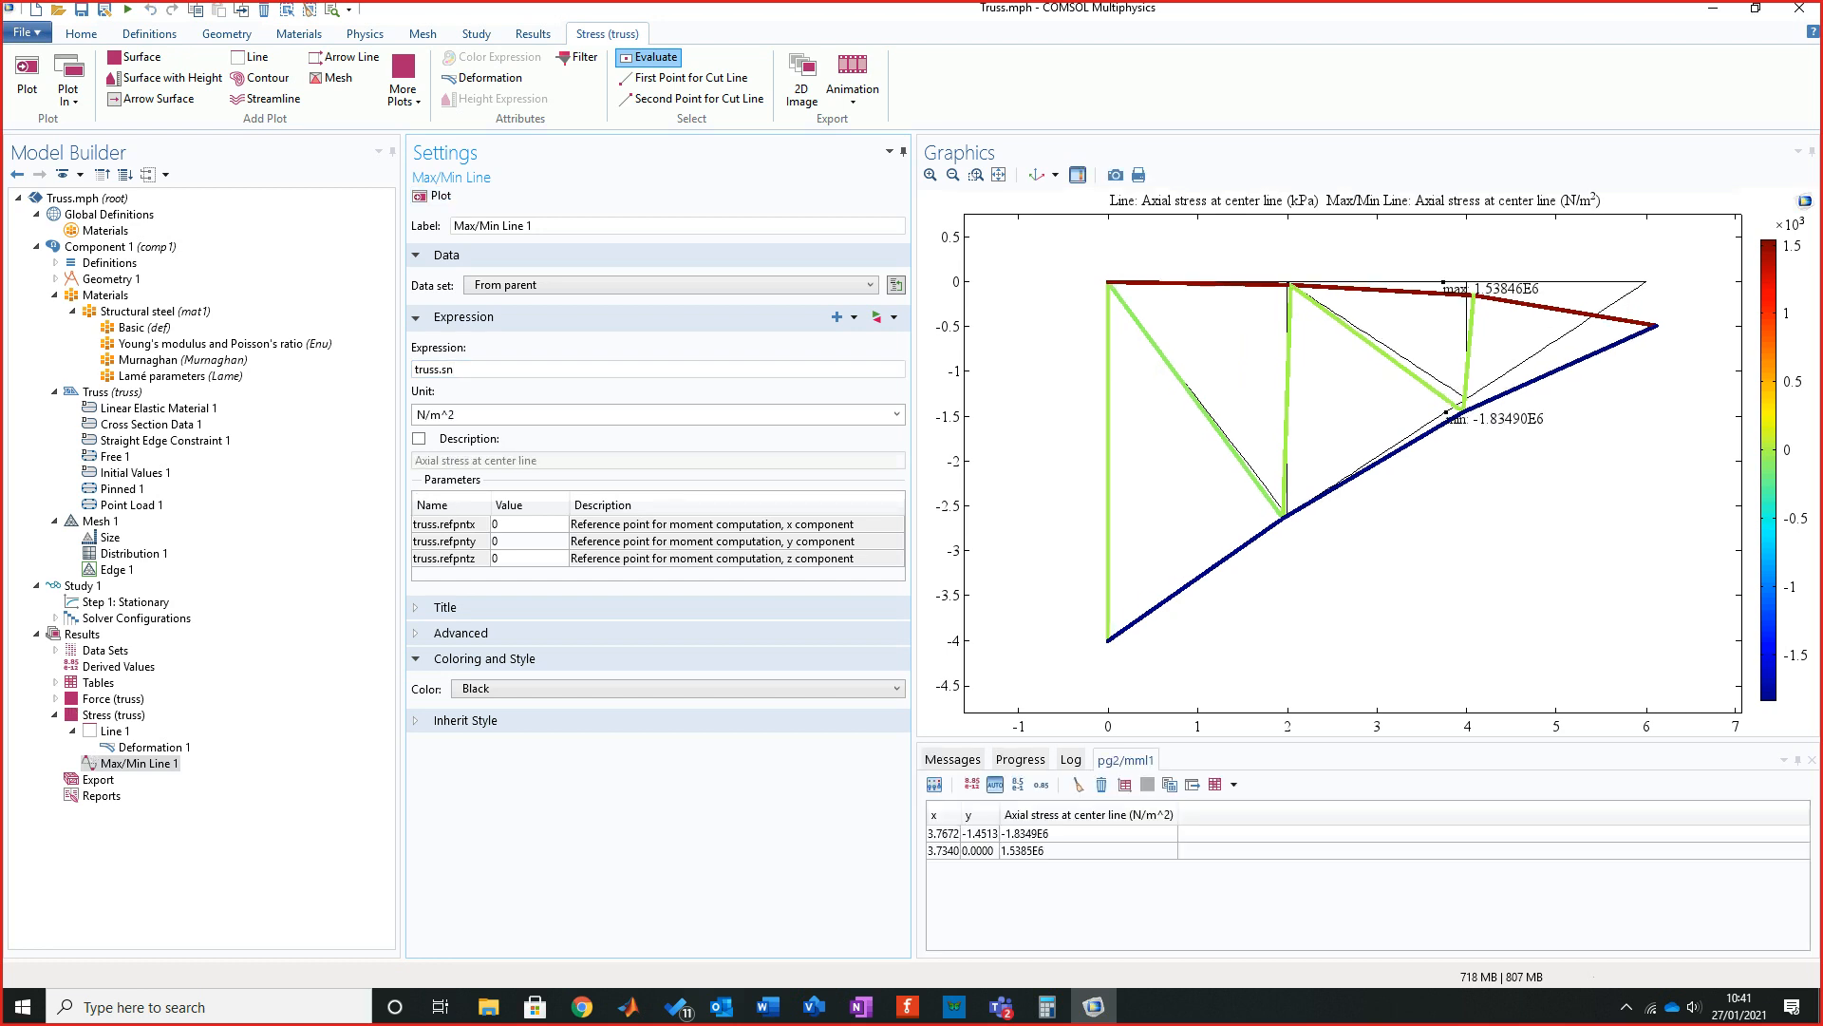
Set the unit of Max/Min Line 1 to kPa and replot it.
{"action": "left_click", "coordinate": [896, 414]}
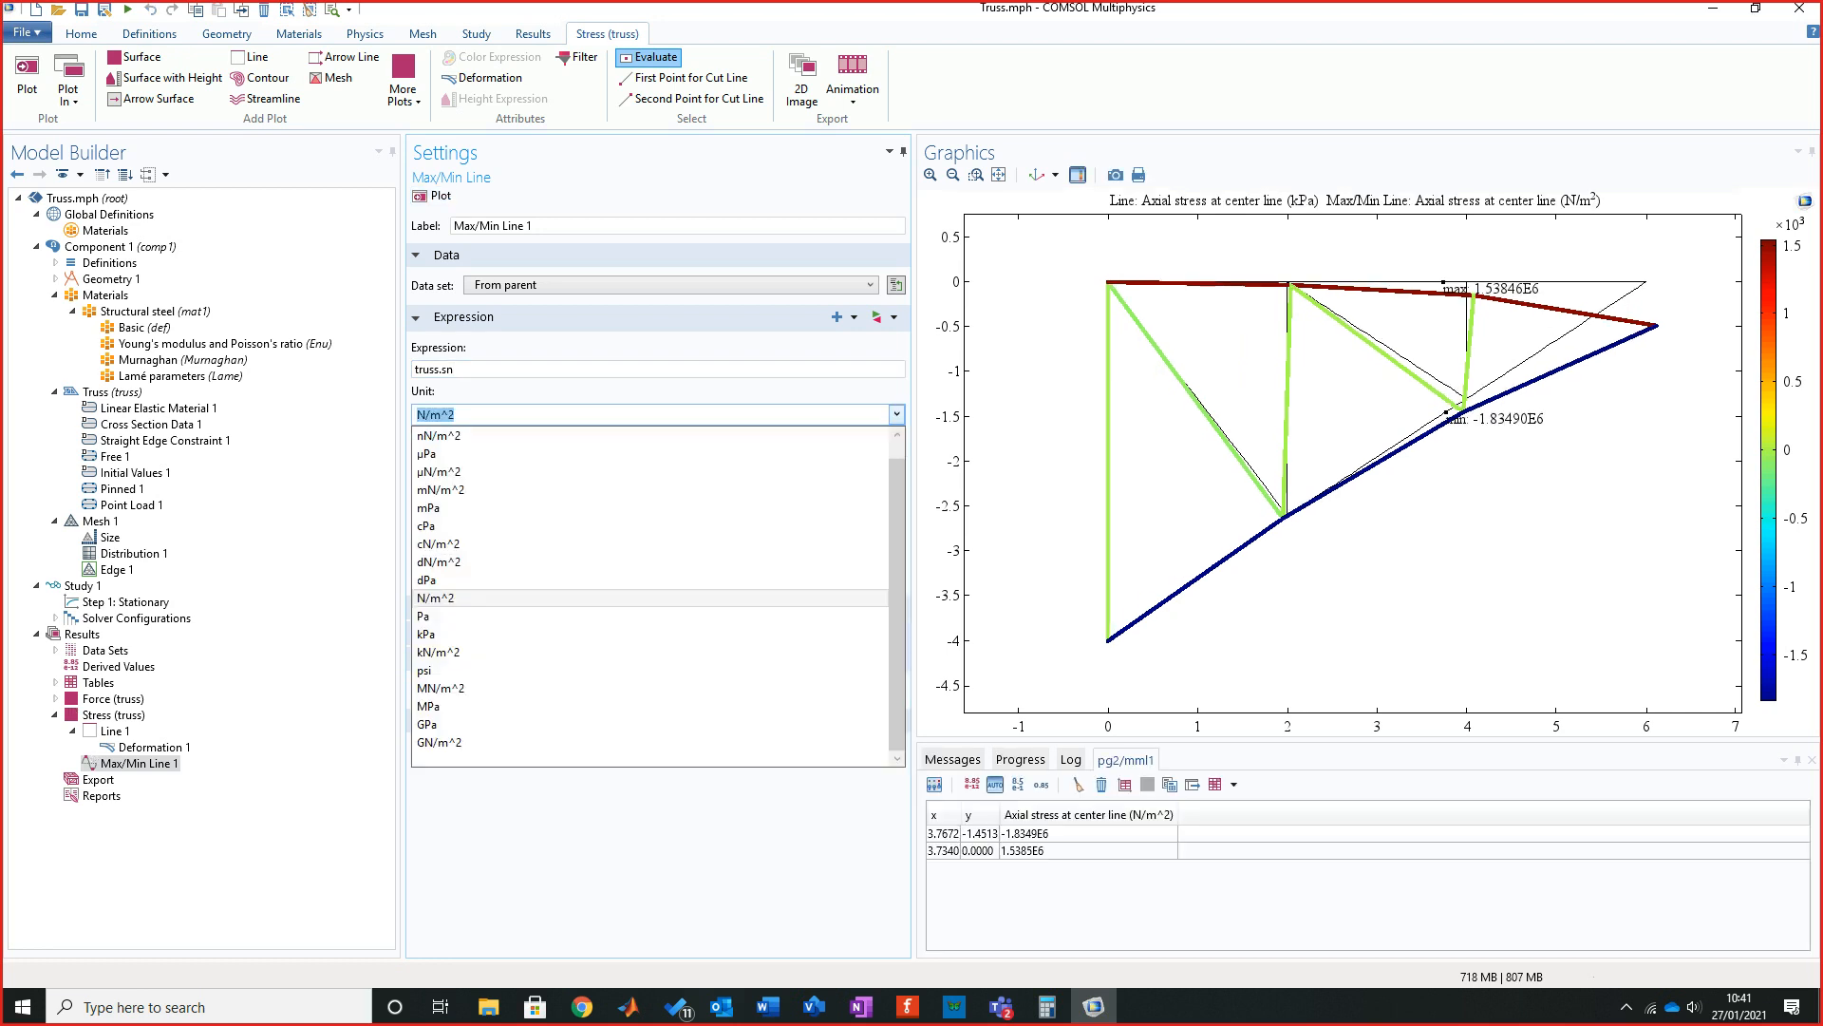
{"action": "key", "text": "Return"}
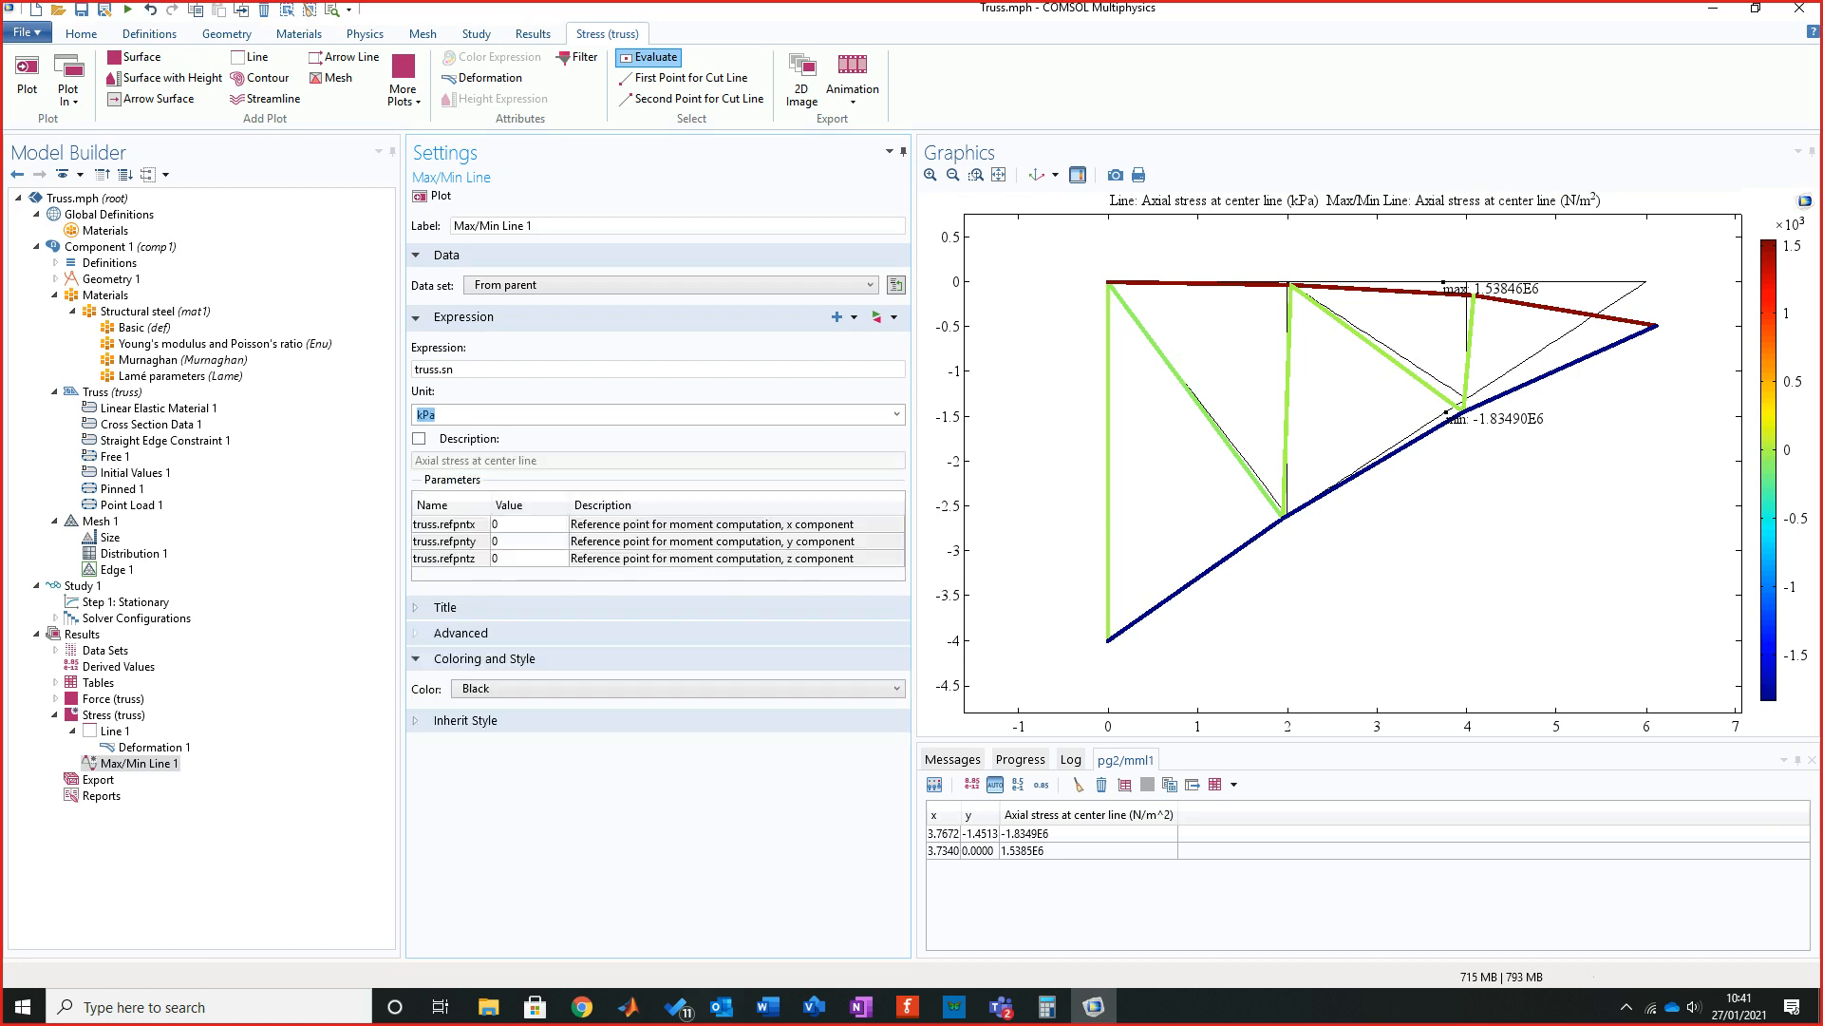
{"action": "left_click", "coordinate": [432, 194]}
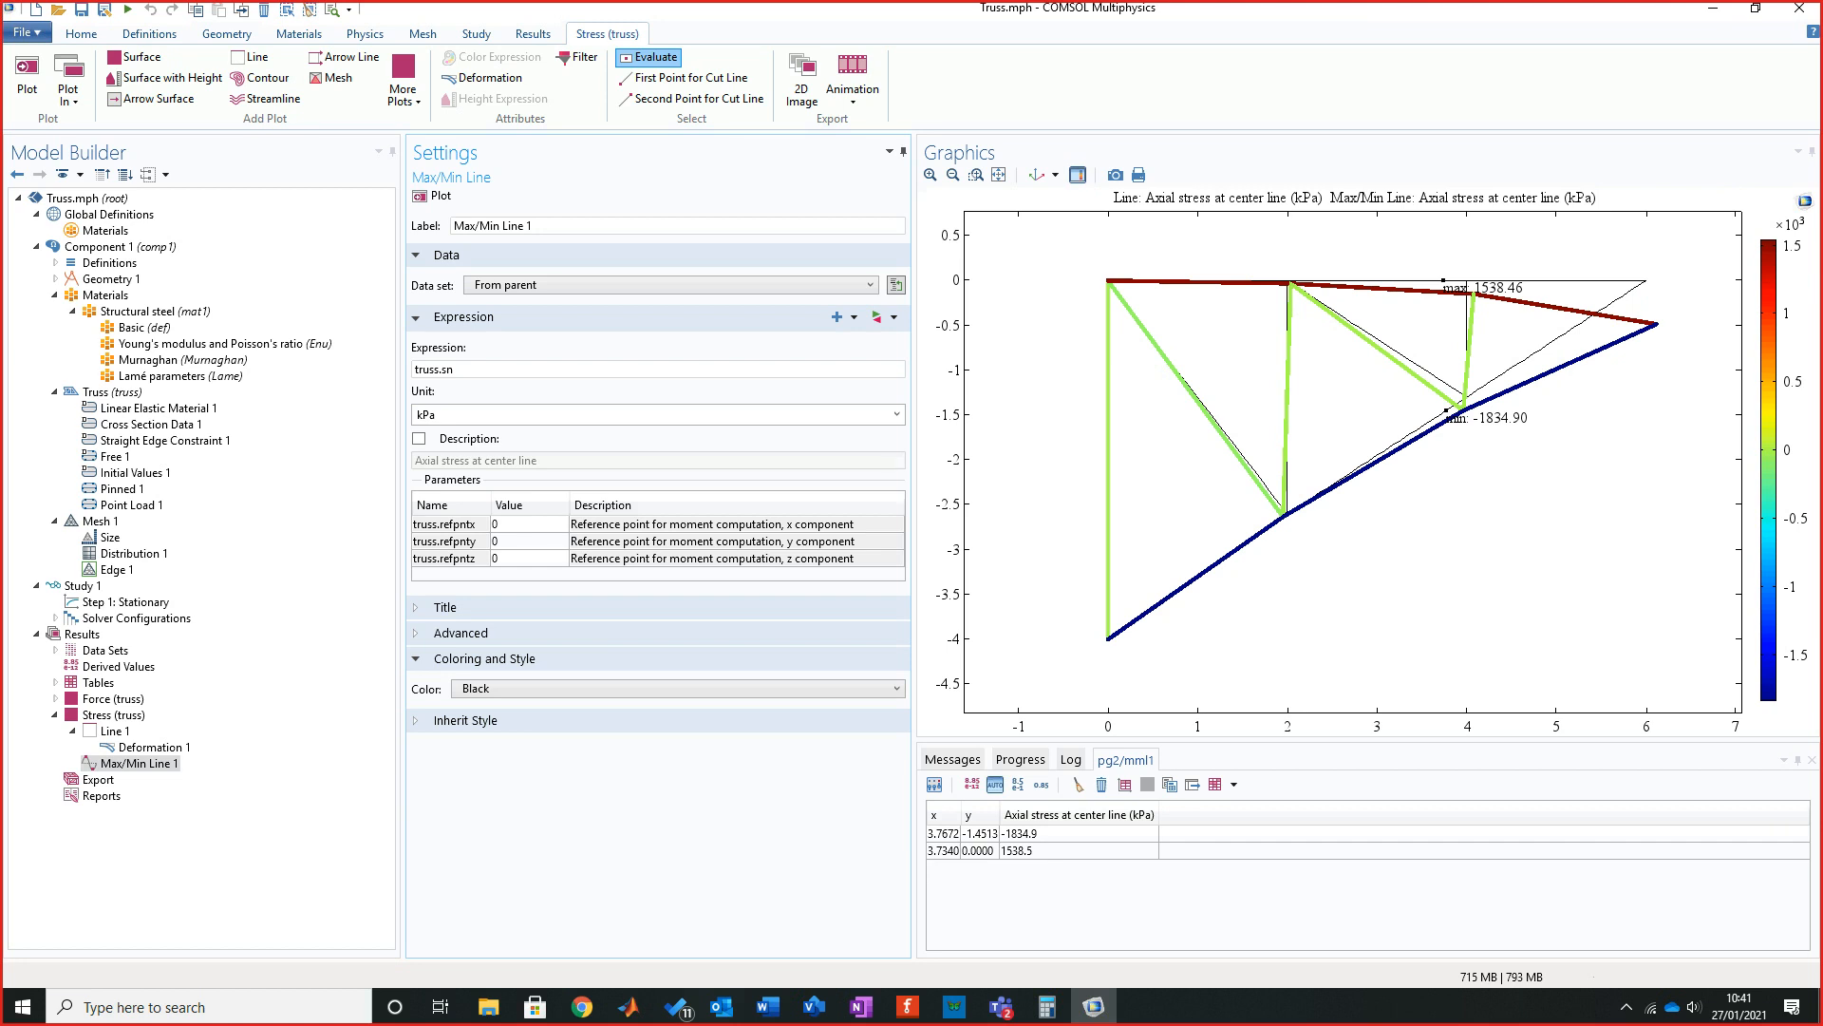
Try kN/m^2 as the unit of Max/Min Line 1, replot, and return the unit to kPa.
{"action": "left_click", "coordinate": [897, 414]}
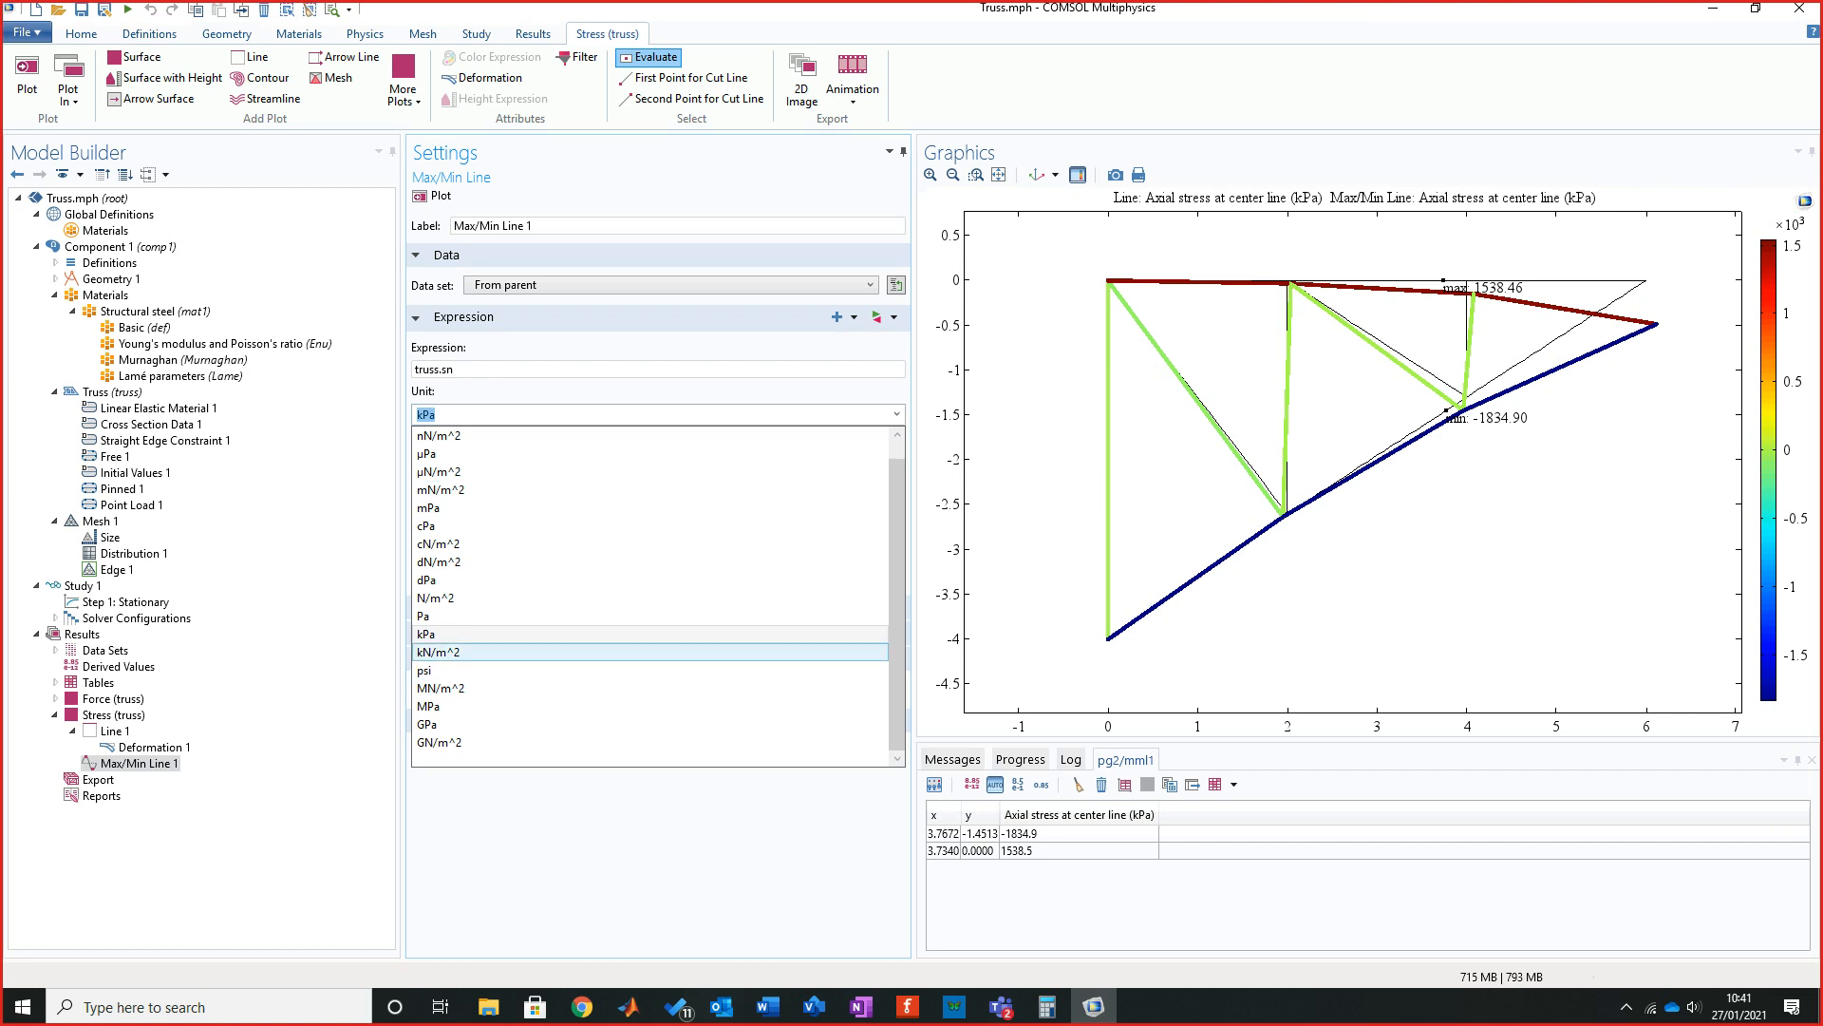
{"action": "left_click", "coordinate": [438, 651]}
{"action": "left_click", "coordinate": [435, 195]}
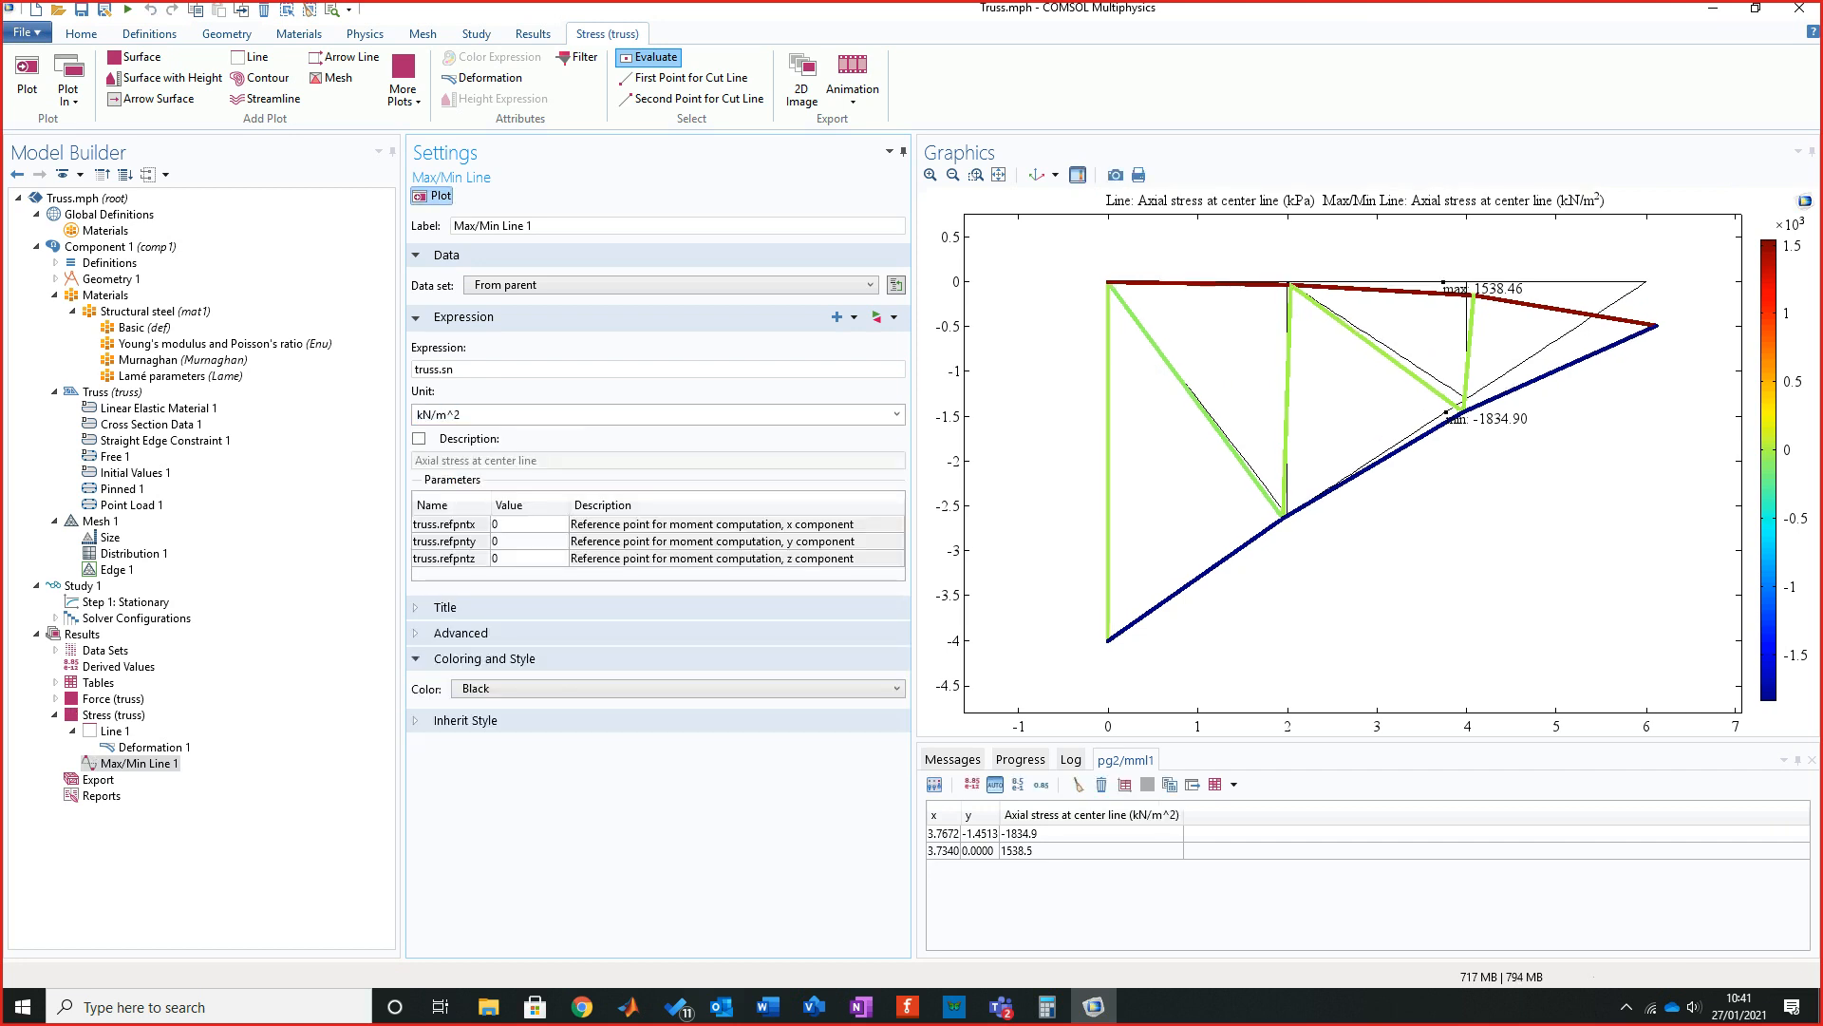
{"action": "left_click", "coordinate": [656, 414]}
{"action": "left_click", "coordinate": [896, 414]}
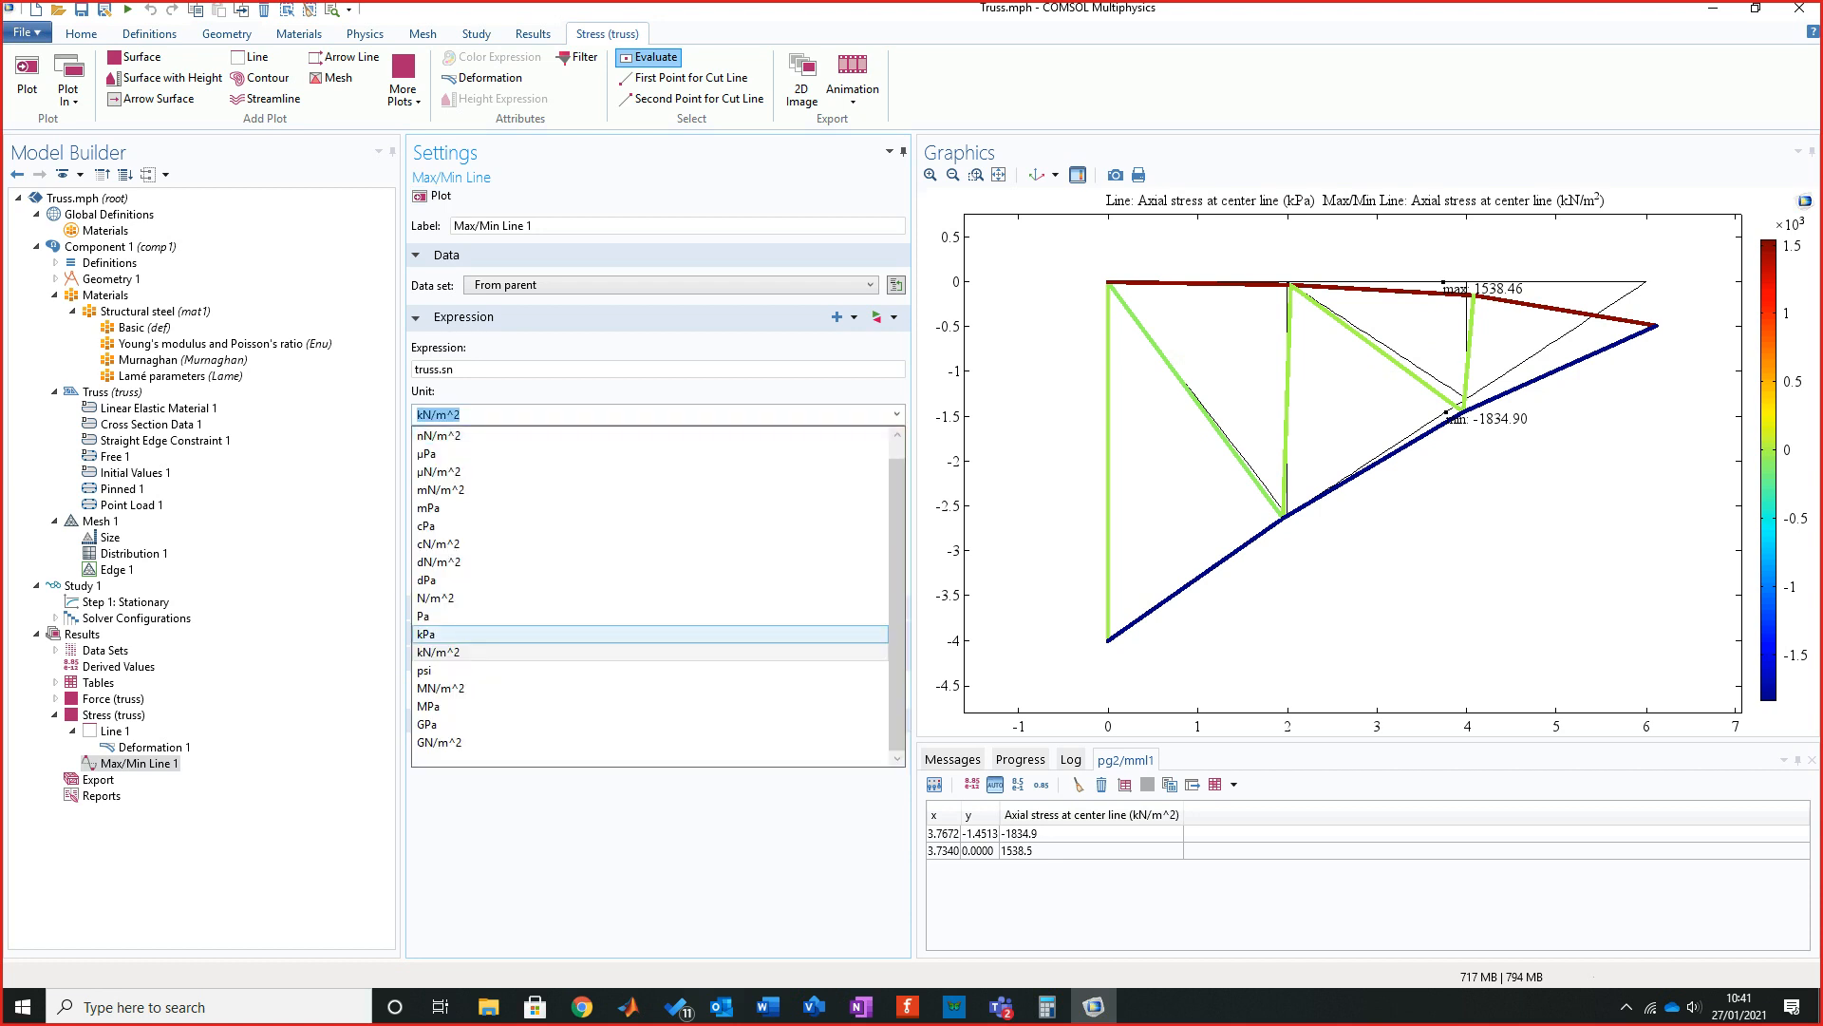
{"action": "left_click", "coordinate": [425, 634]}
{"action": "left_click", "coordinate": [435, 195]}
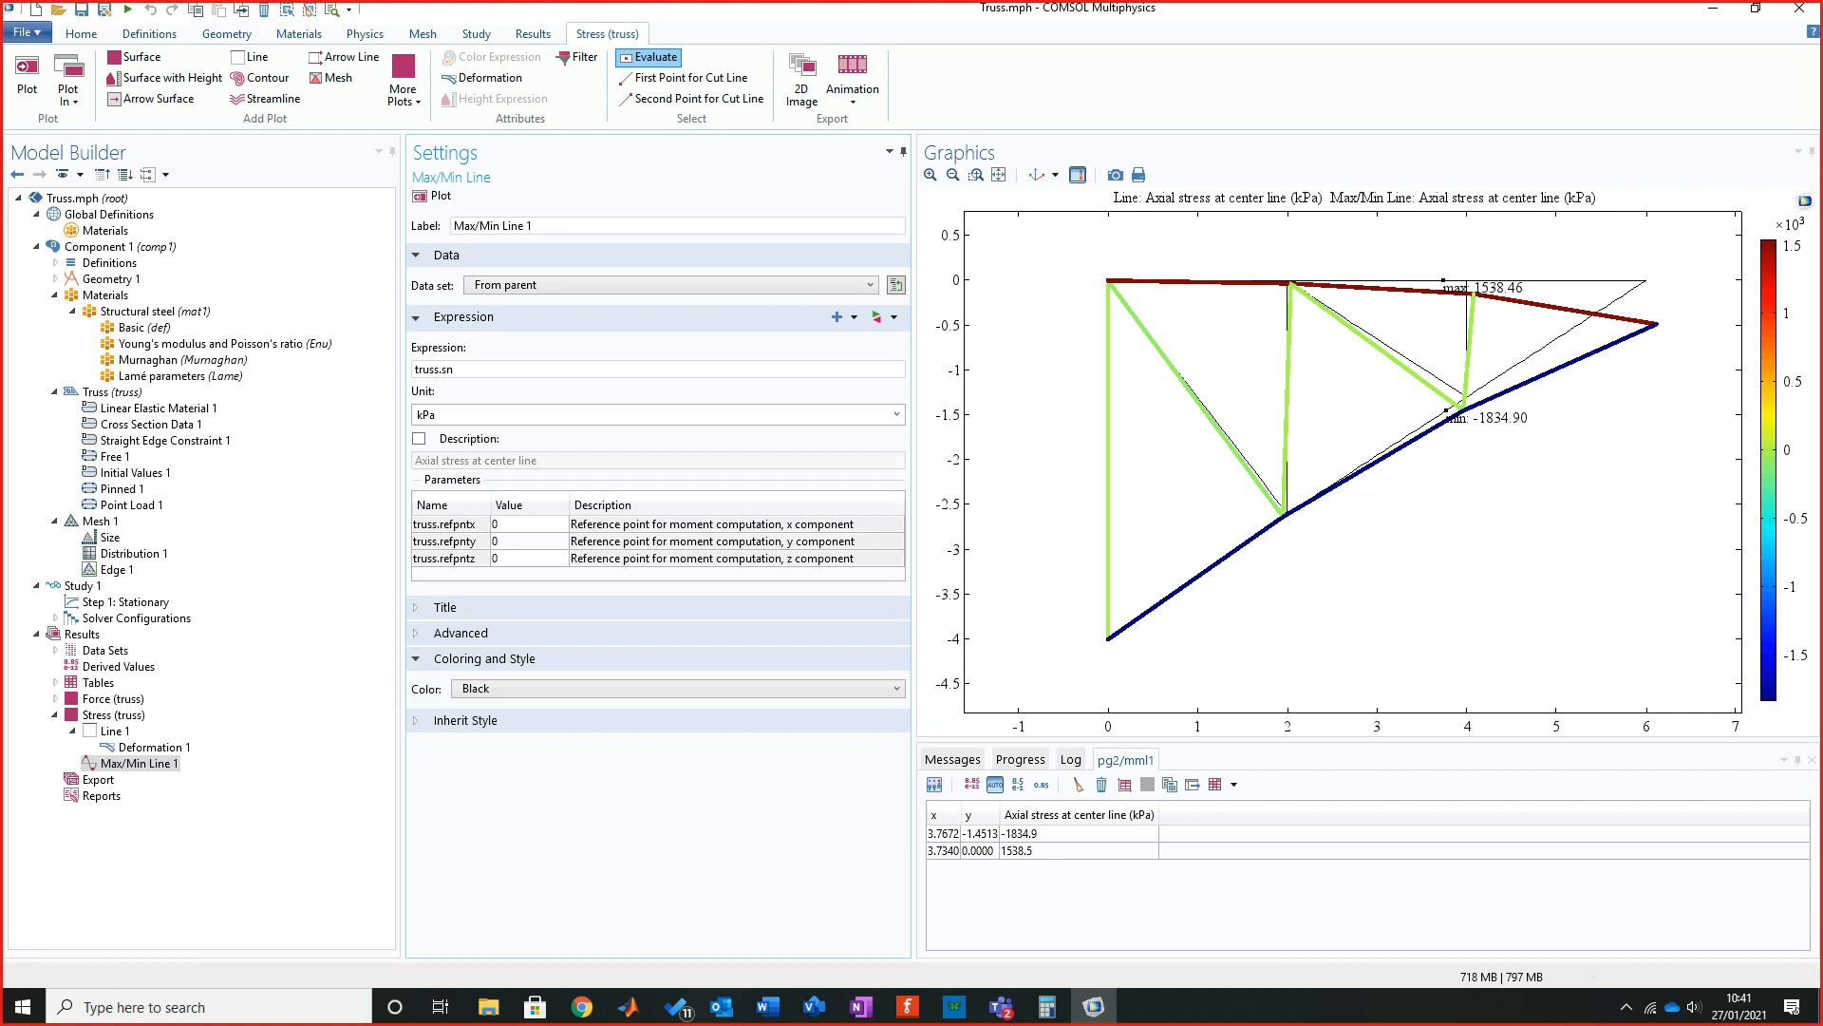
Examine the maximum and minimum stress labels, compare with the DE and CD force equations in Word, and return to COMSOL.
{"action": "scroll", "coordinate": [1533, 413], "scroll_direction": "up", "scroll_amount": 5}
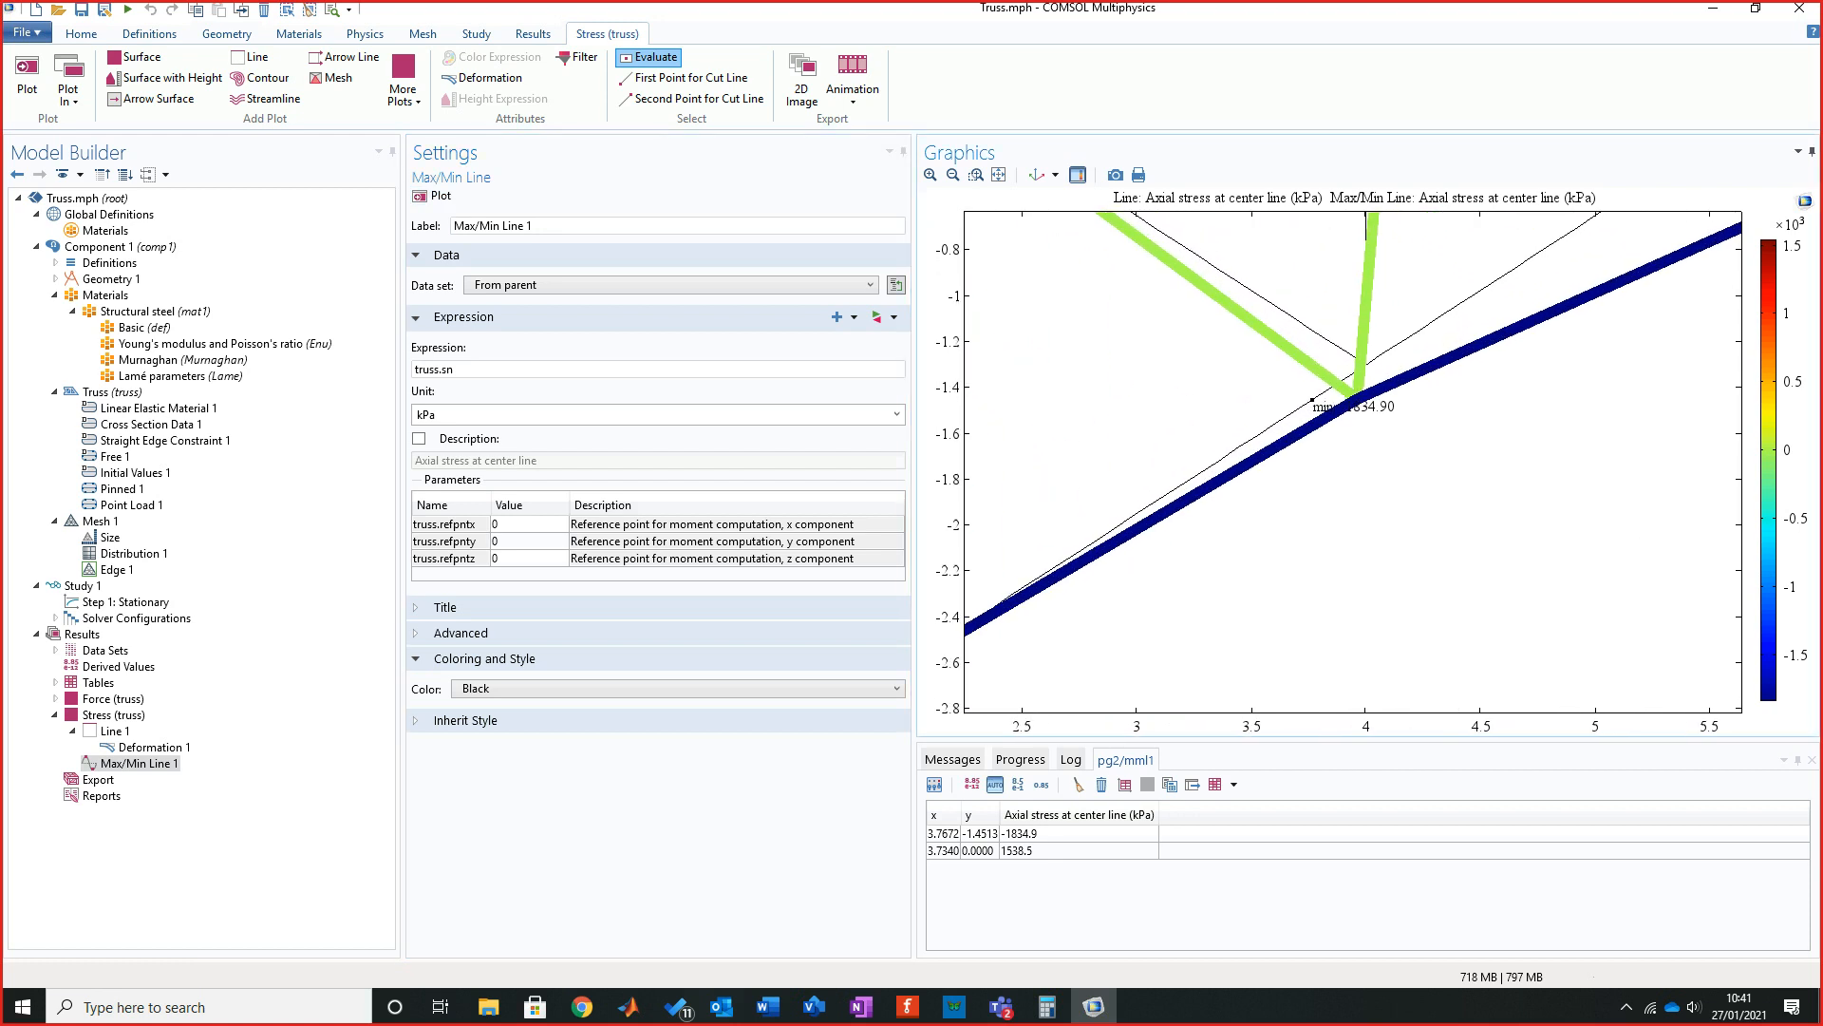
{"action": "right_click_drag", "start_coordinate": [1352, 380], "coordinate": [1423, 665]}
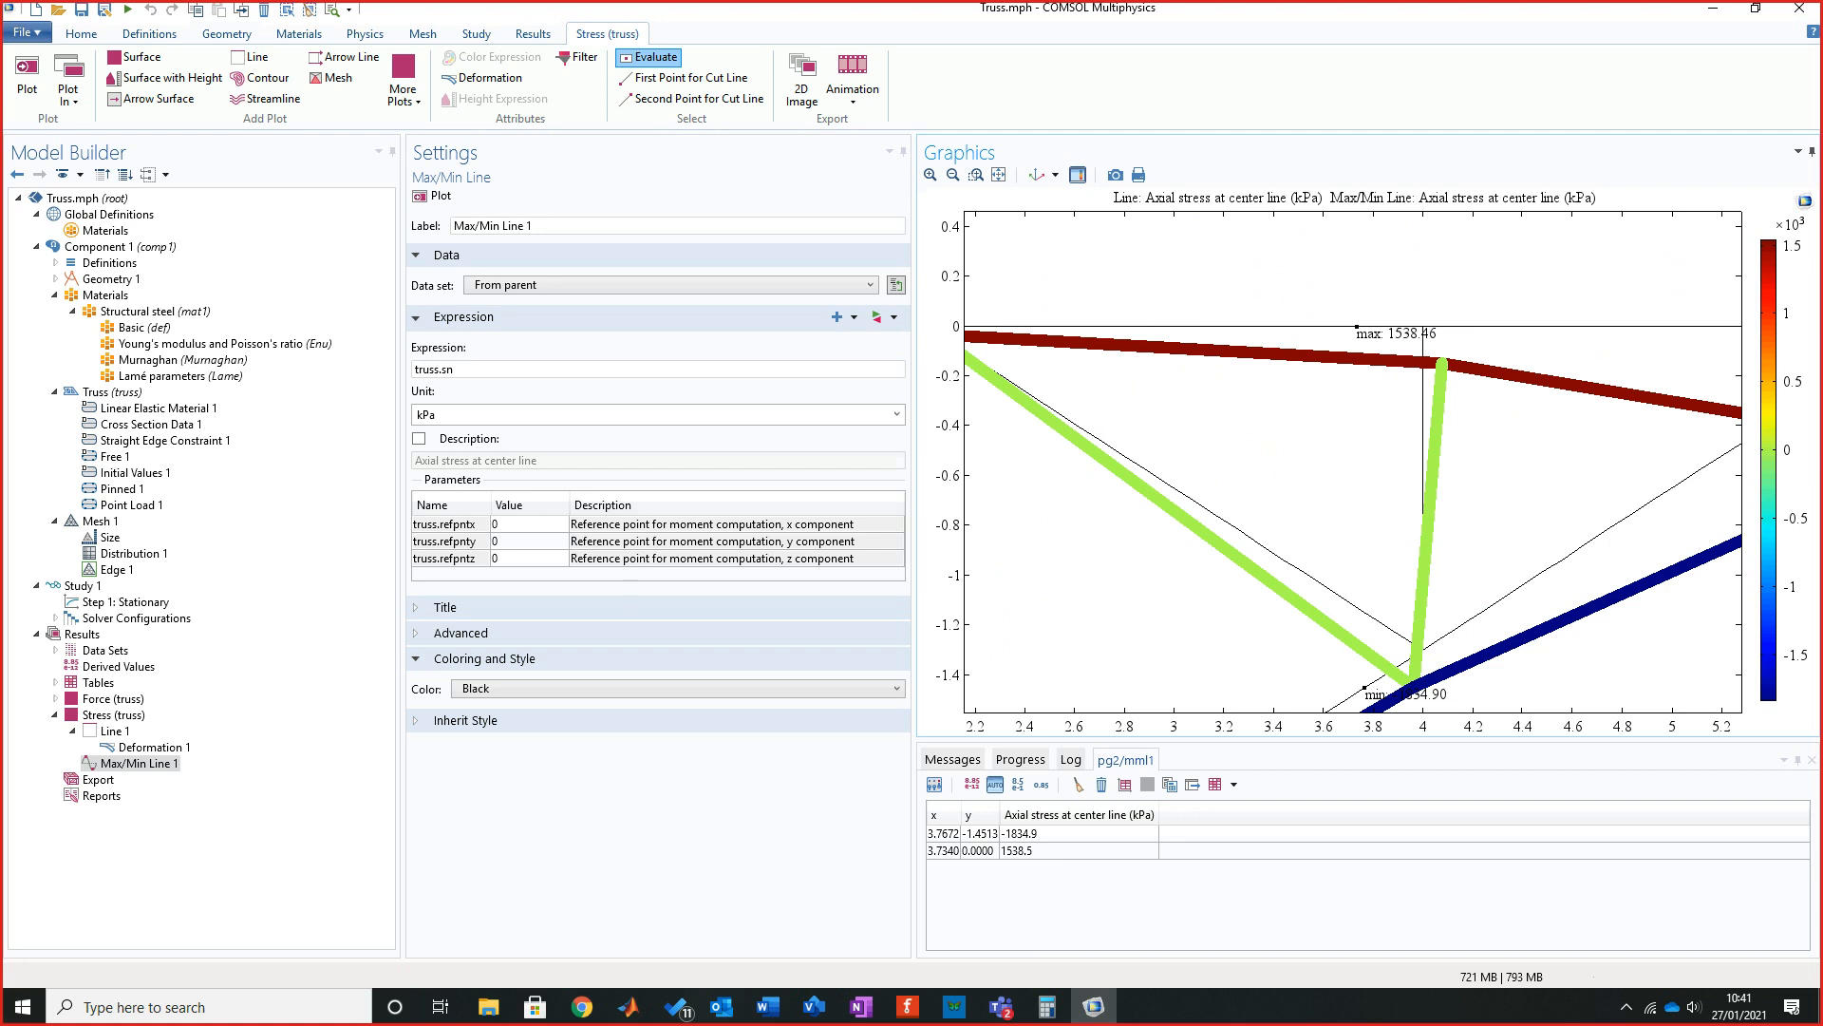
{"action": "key", "text": "alt+Tab"}
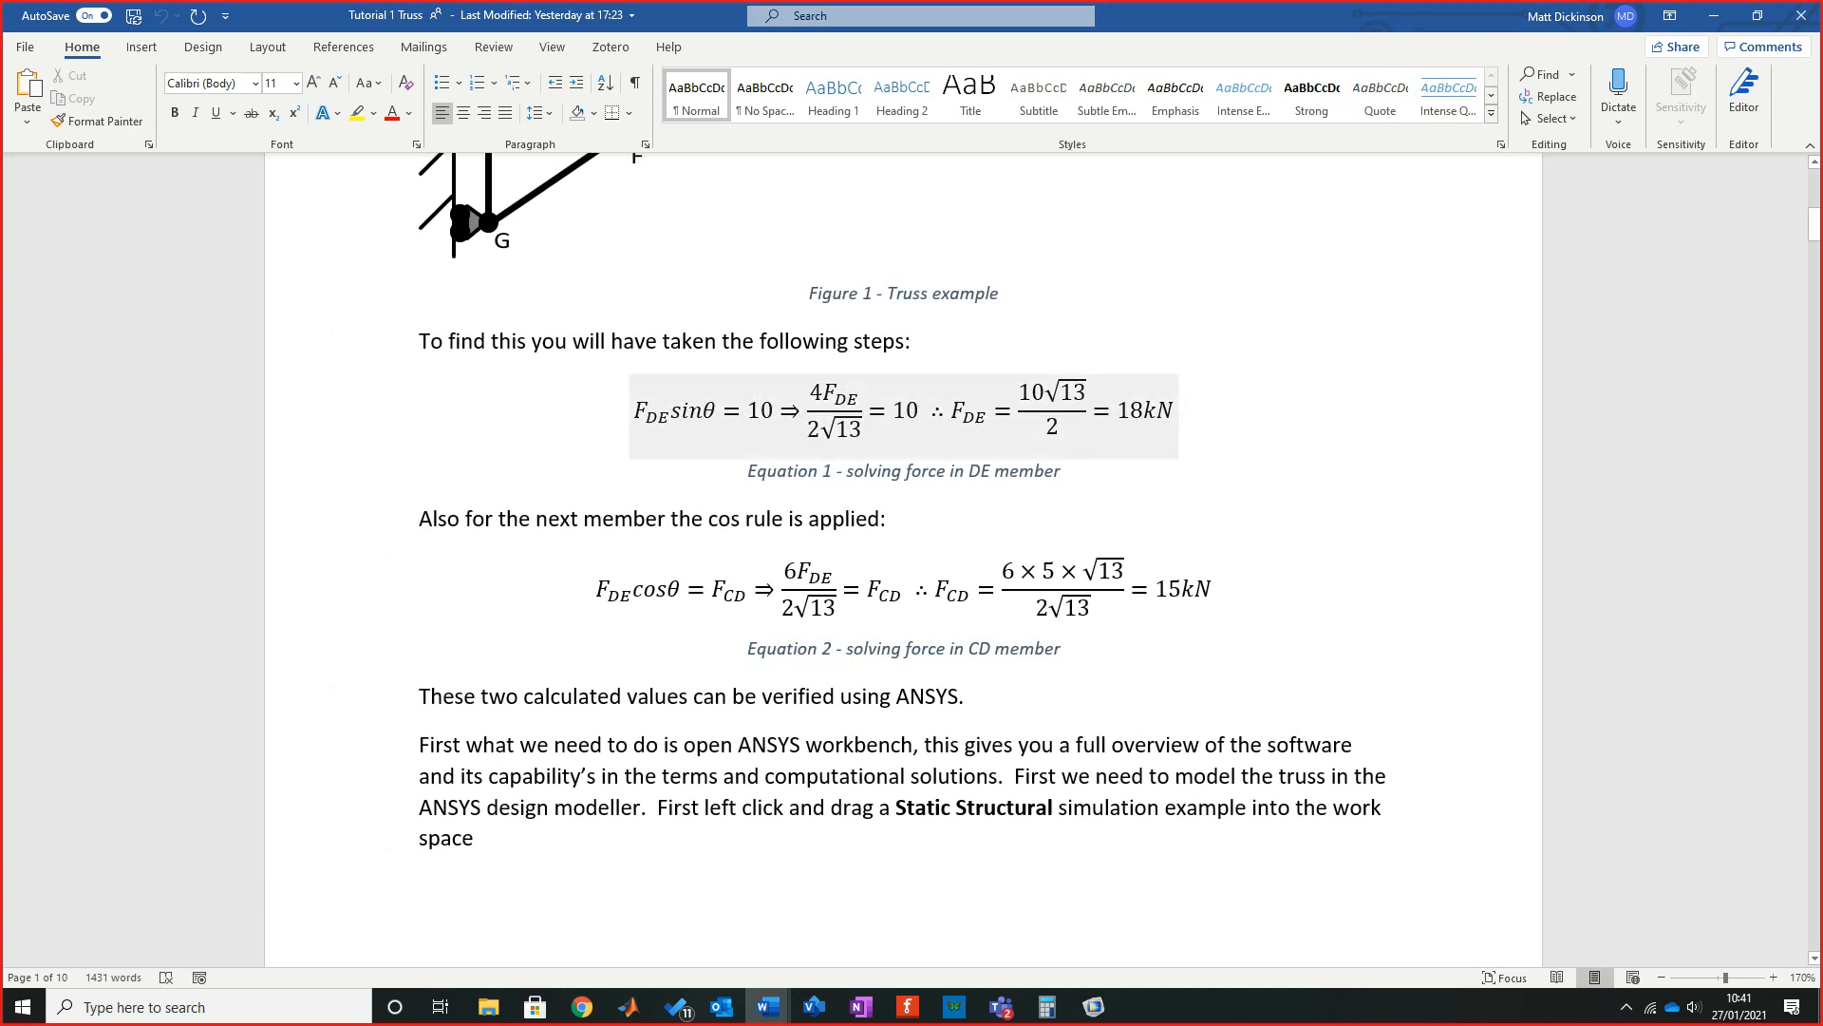
{"action": "double_click", "coordinate": [1145, 410]}
{"action": "left_click", "coordinate": [1181, 590]}
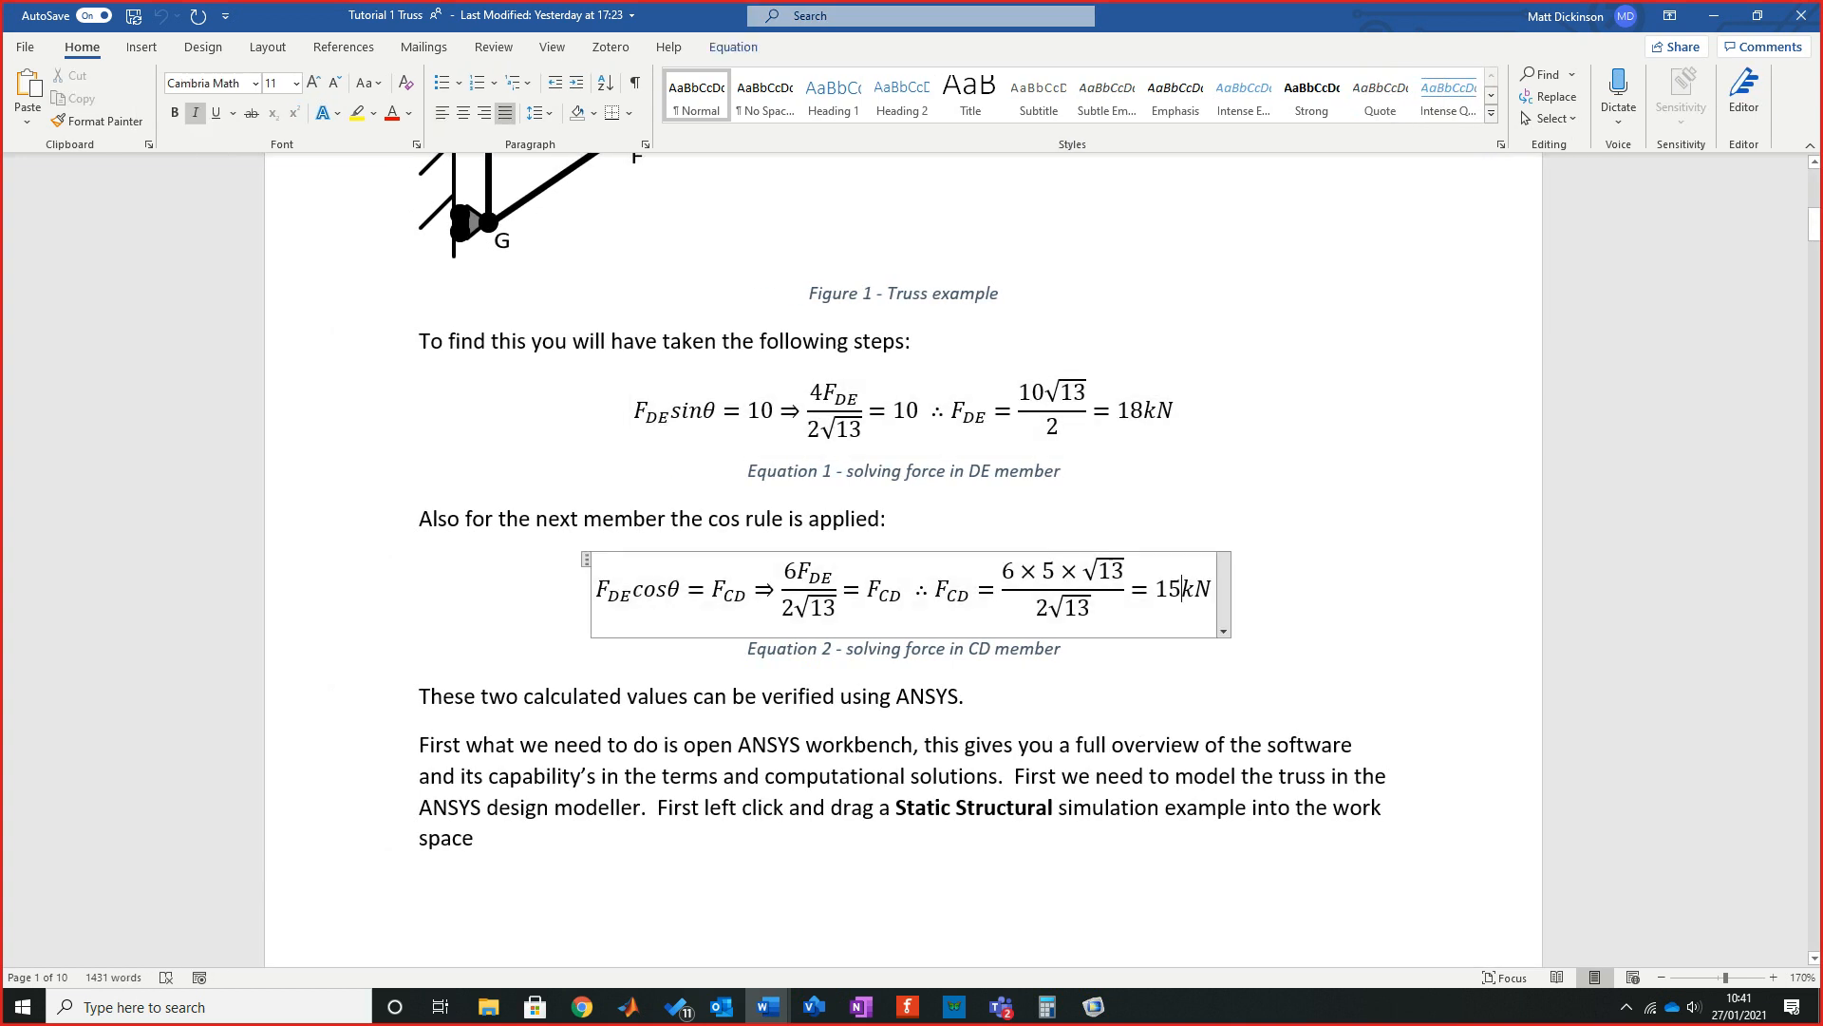
{"action": "key", "text": "alt+Tab"}
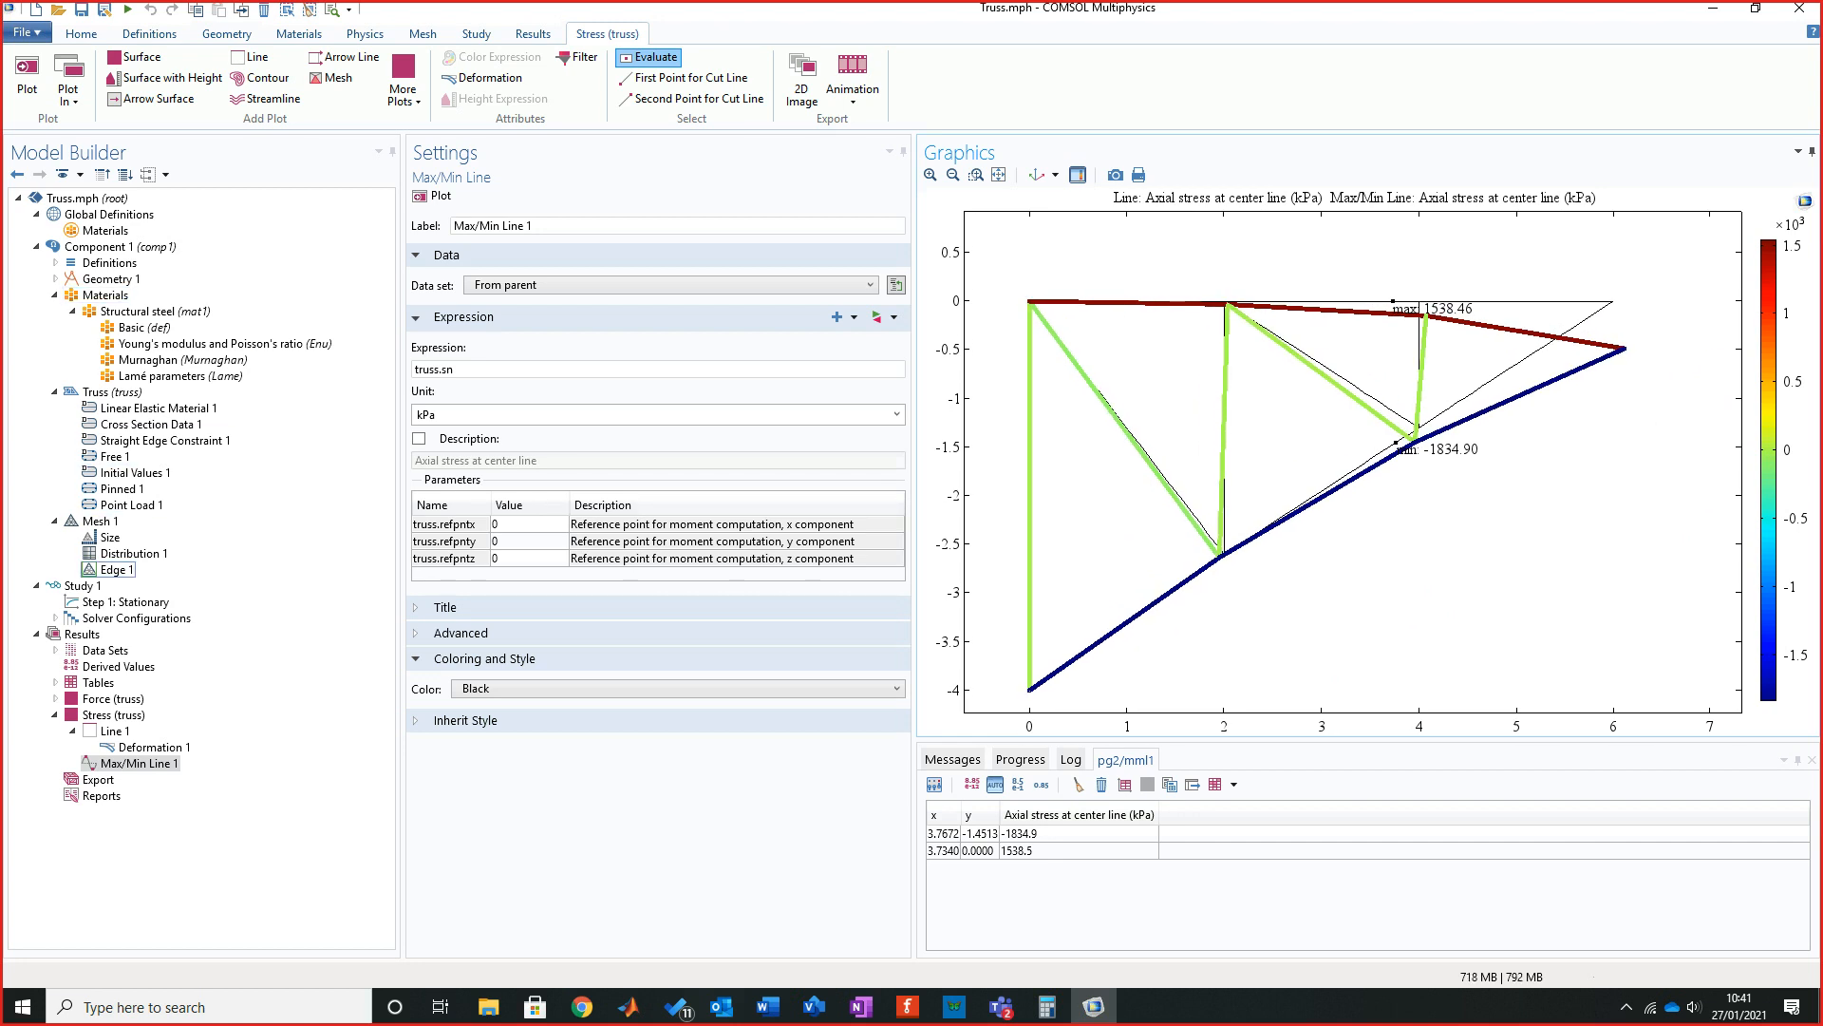
Expand Geometry 1 and inspect the coordinates of Point 3 and Point 6.
{"action": "left_click", "coordinate": [55, 278]}
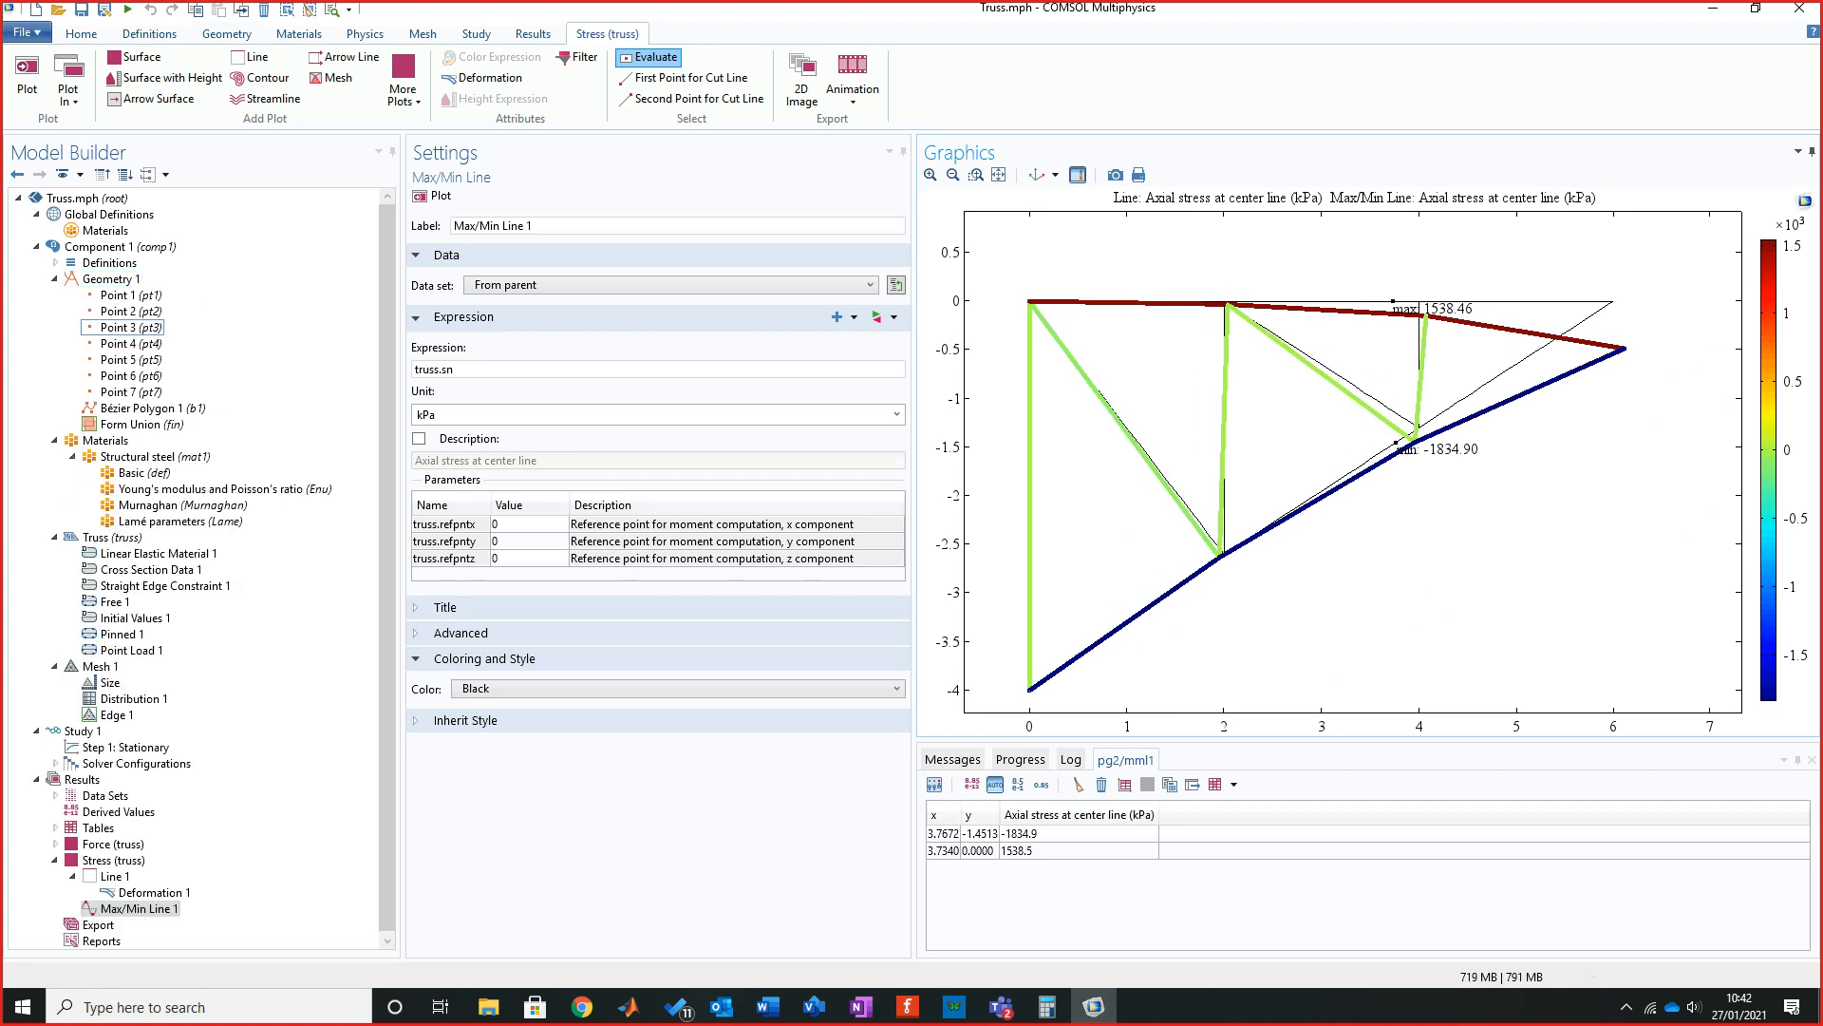
{"action": "left_click", "coordinate": [124, 326]}
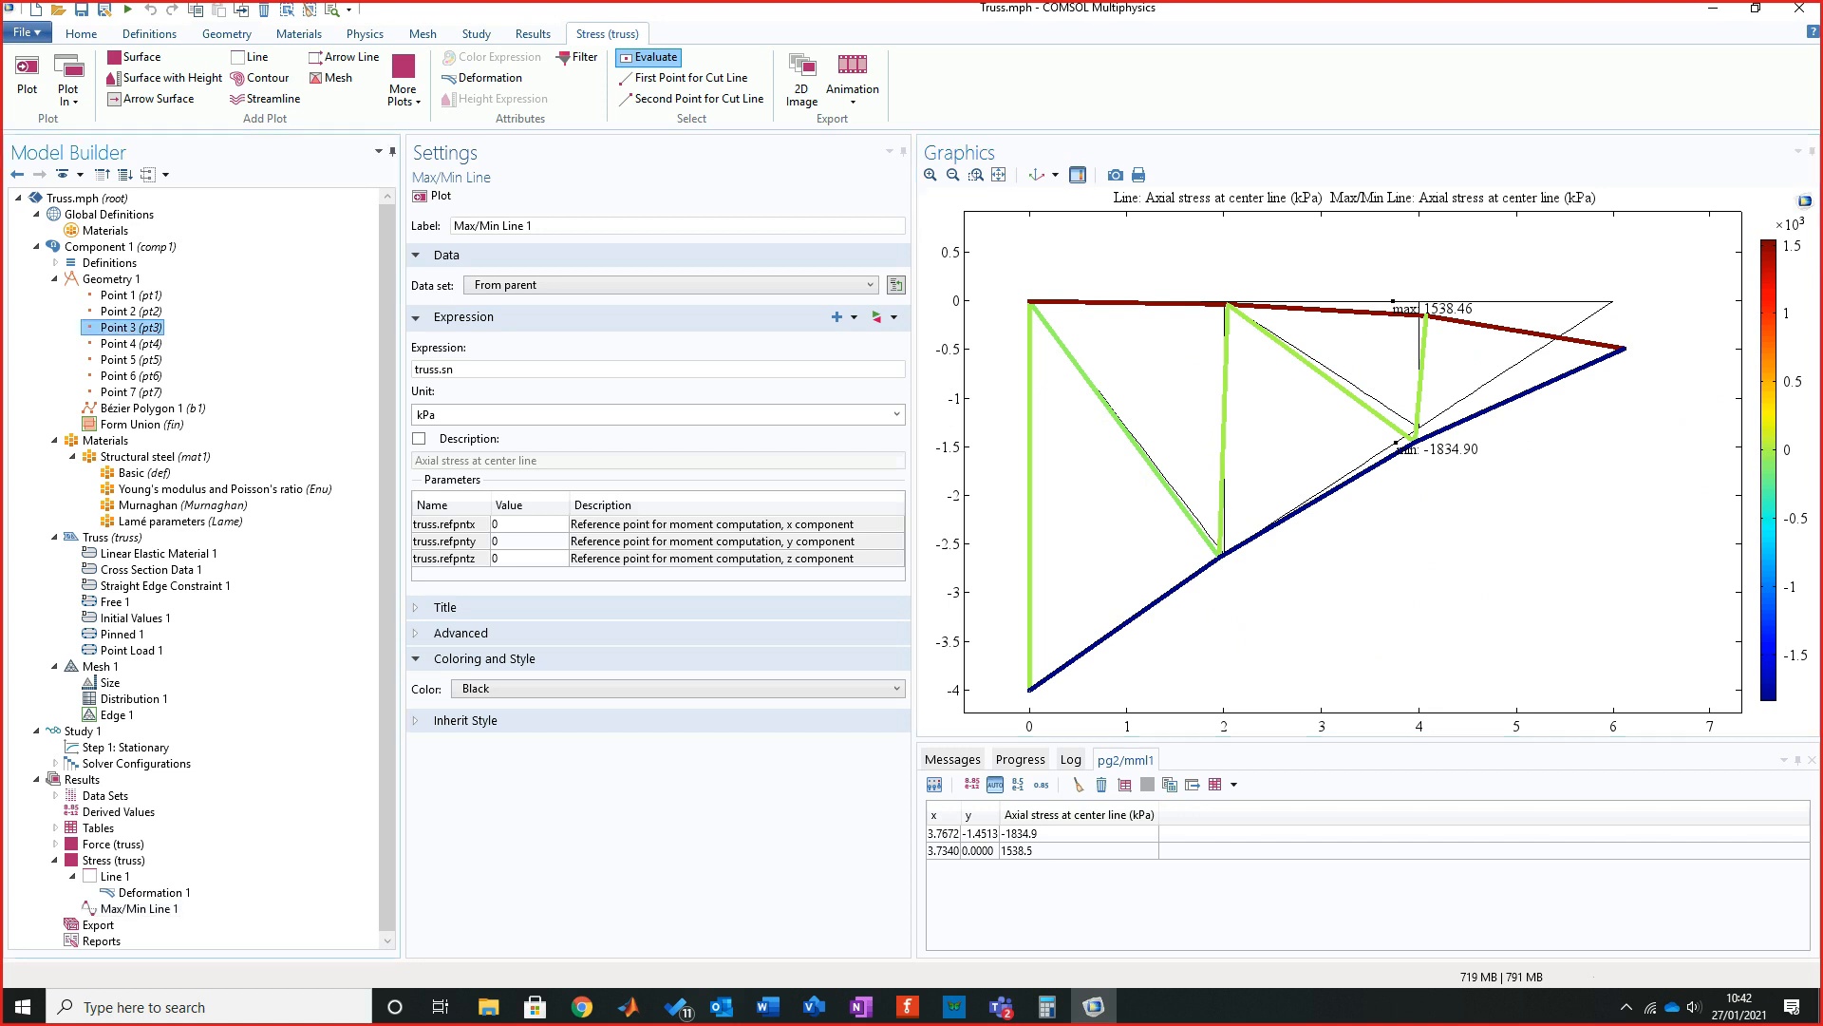
{"action": "left_click", "coordinate": [124, 375]}
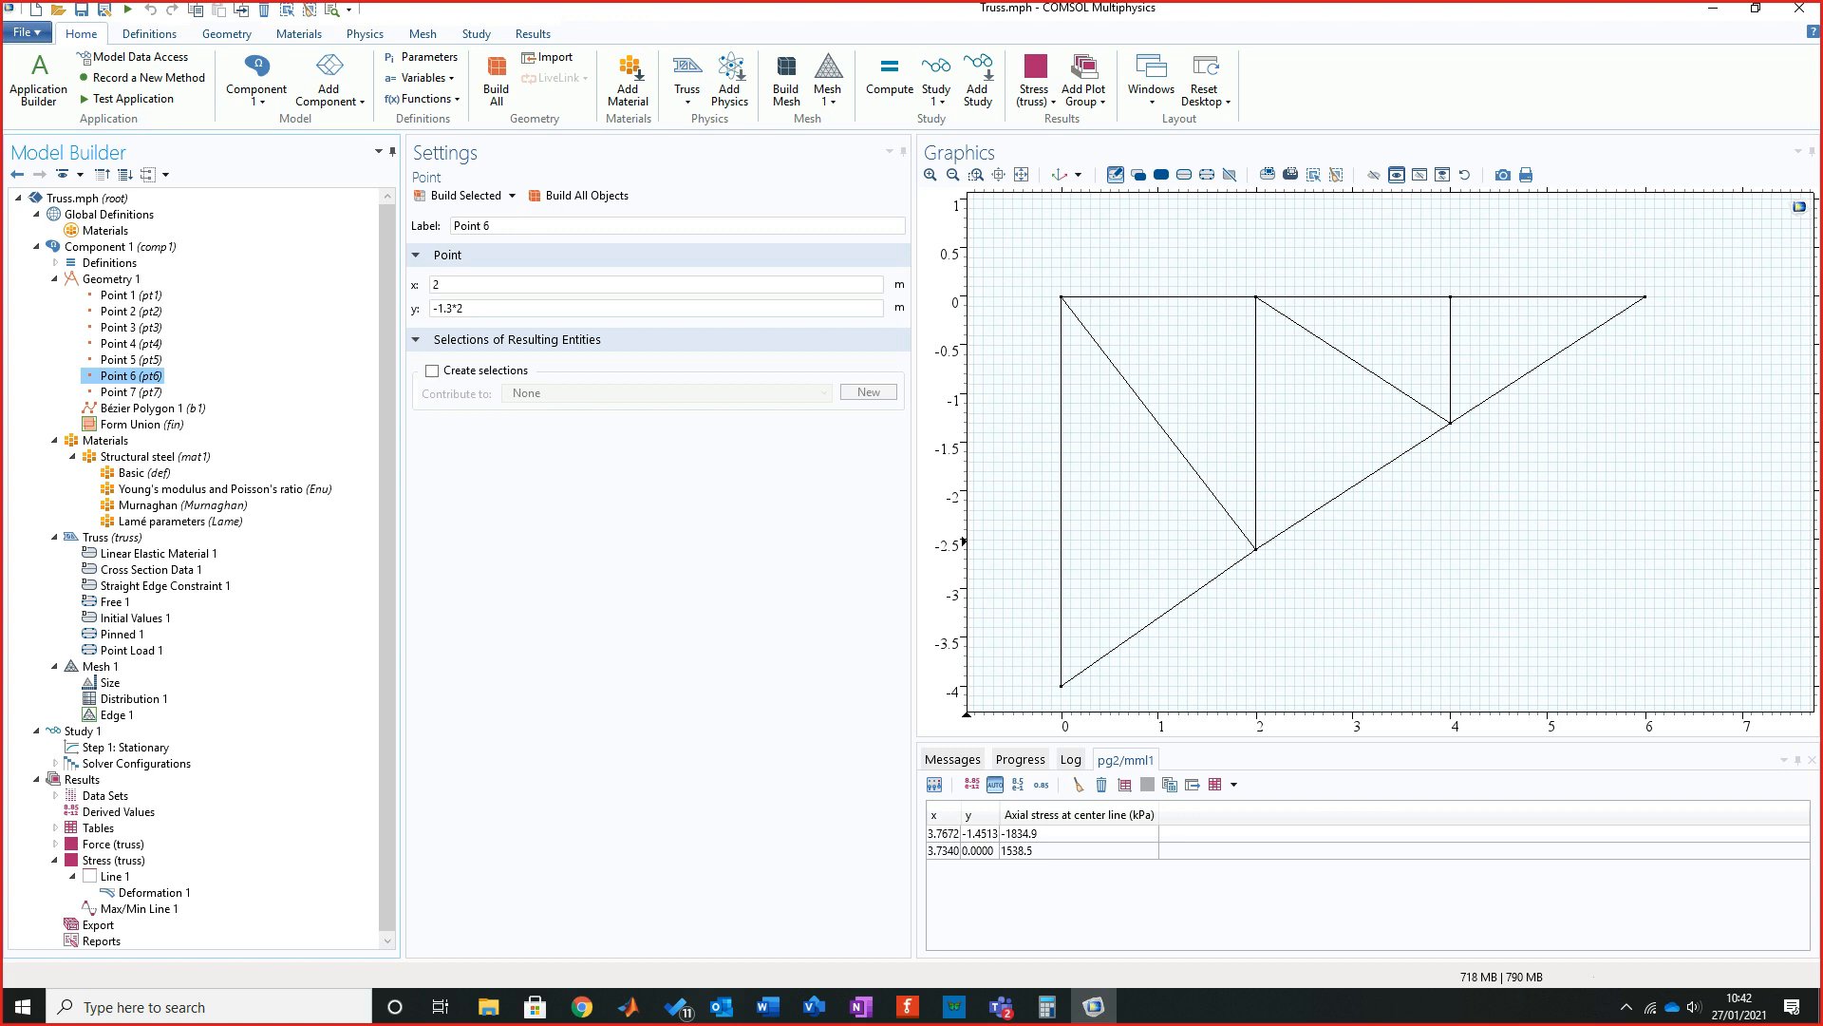
{"action": "scroll", "coordinate": [195, 570], "scroll_direction": "down", "scroll_amount": 3}
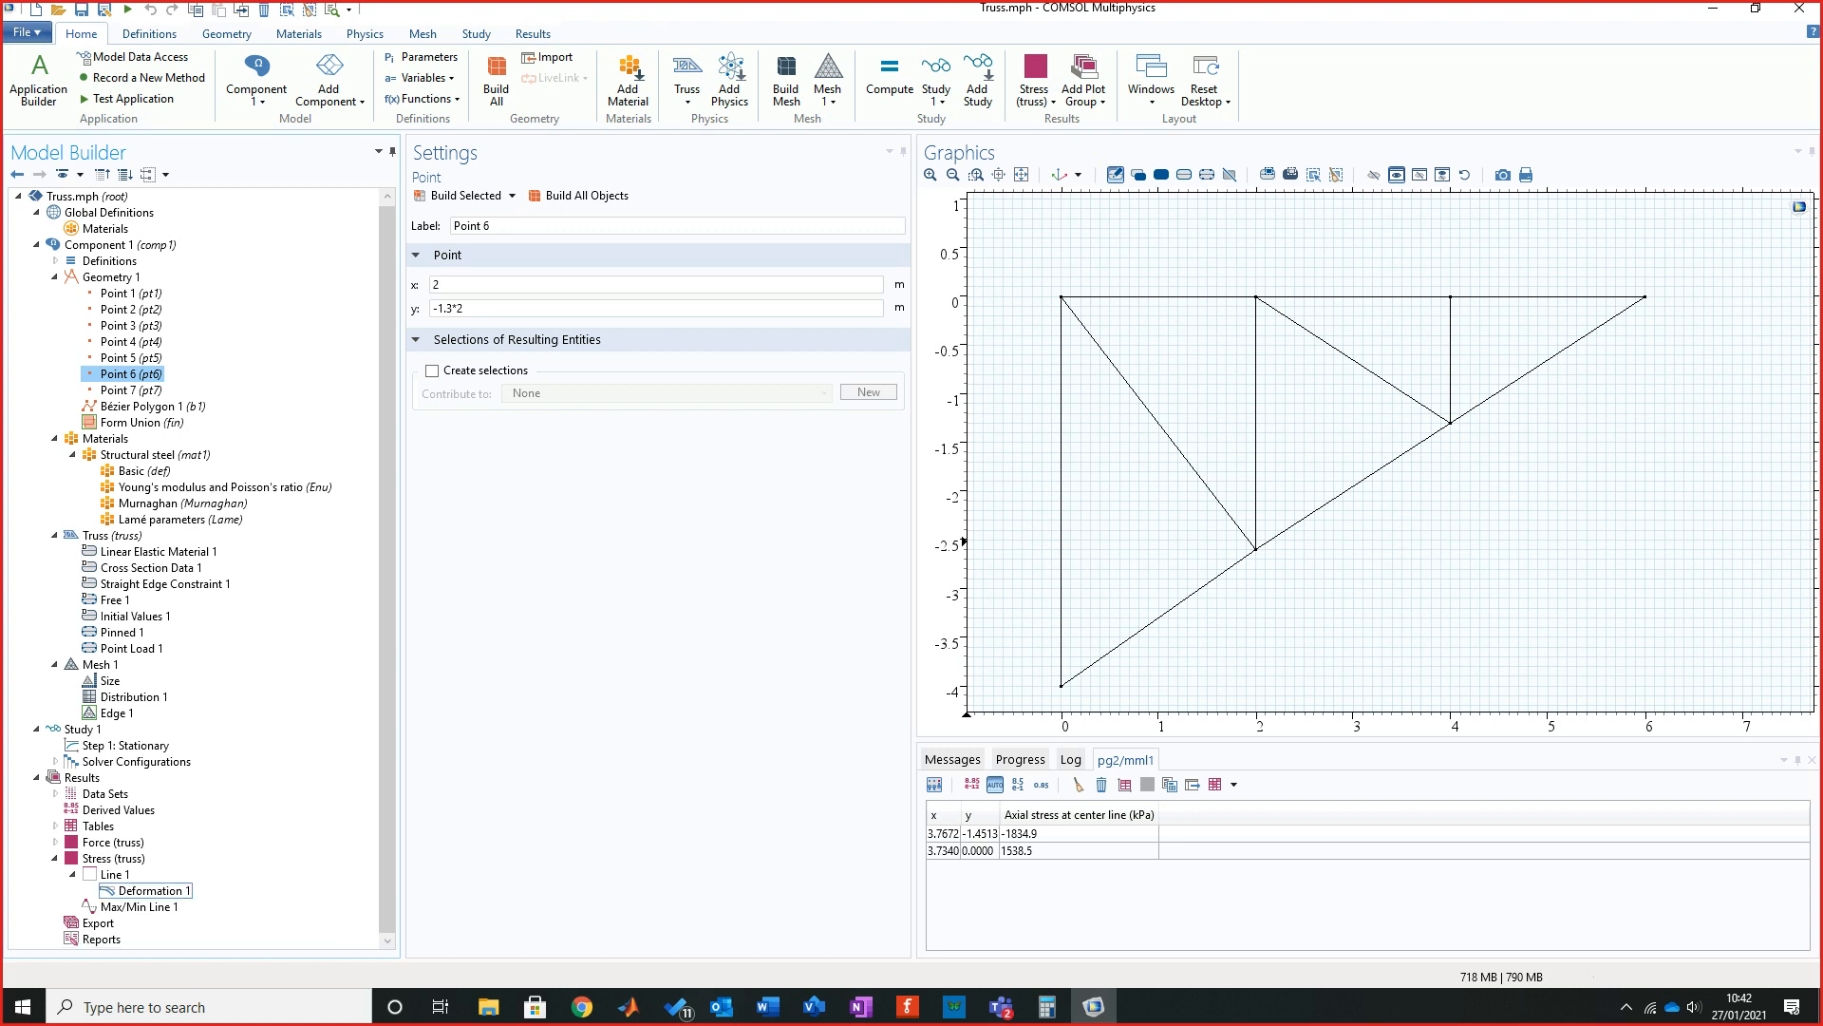
Add a Max/Min Line plot to the Force (truss) plot group and plot it.
{"action": "left_click", "coordinate": [140, 907]}
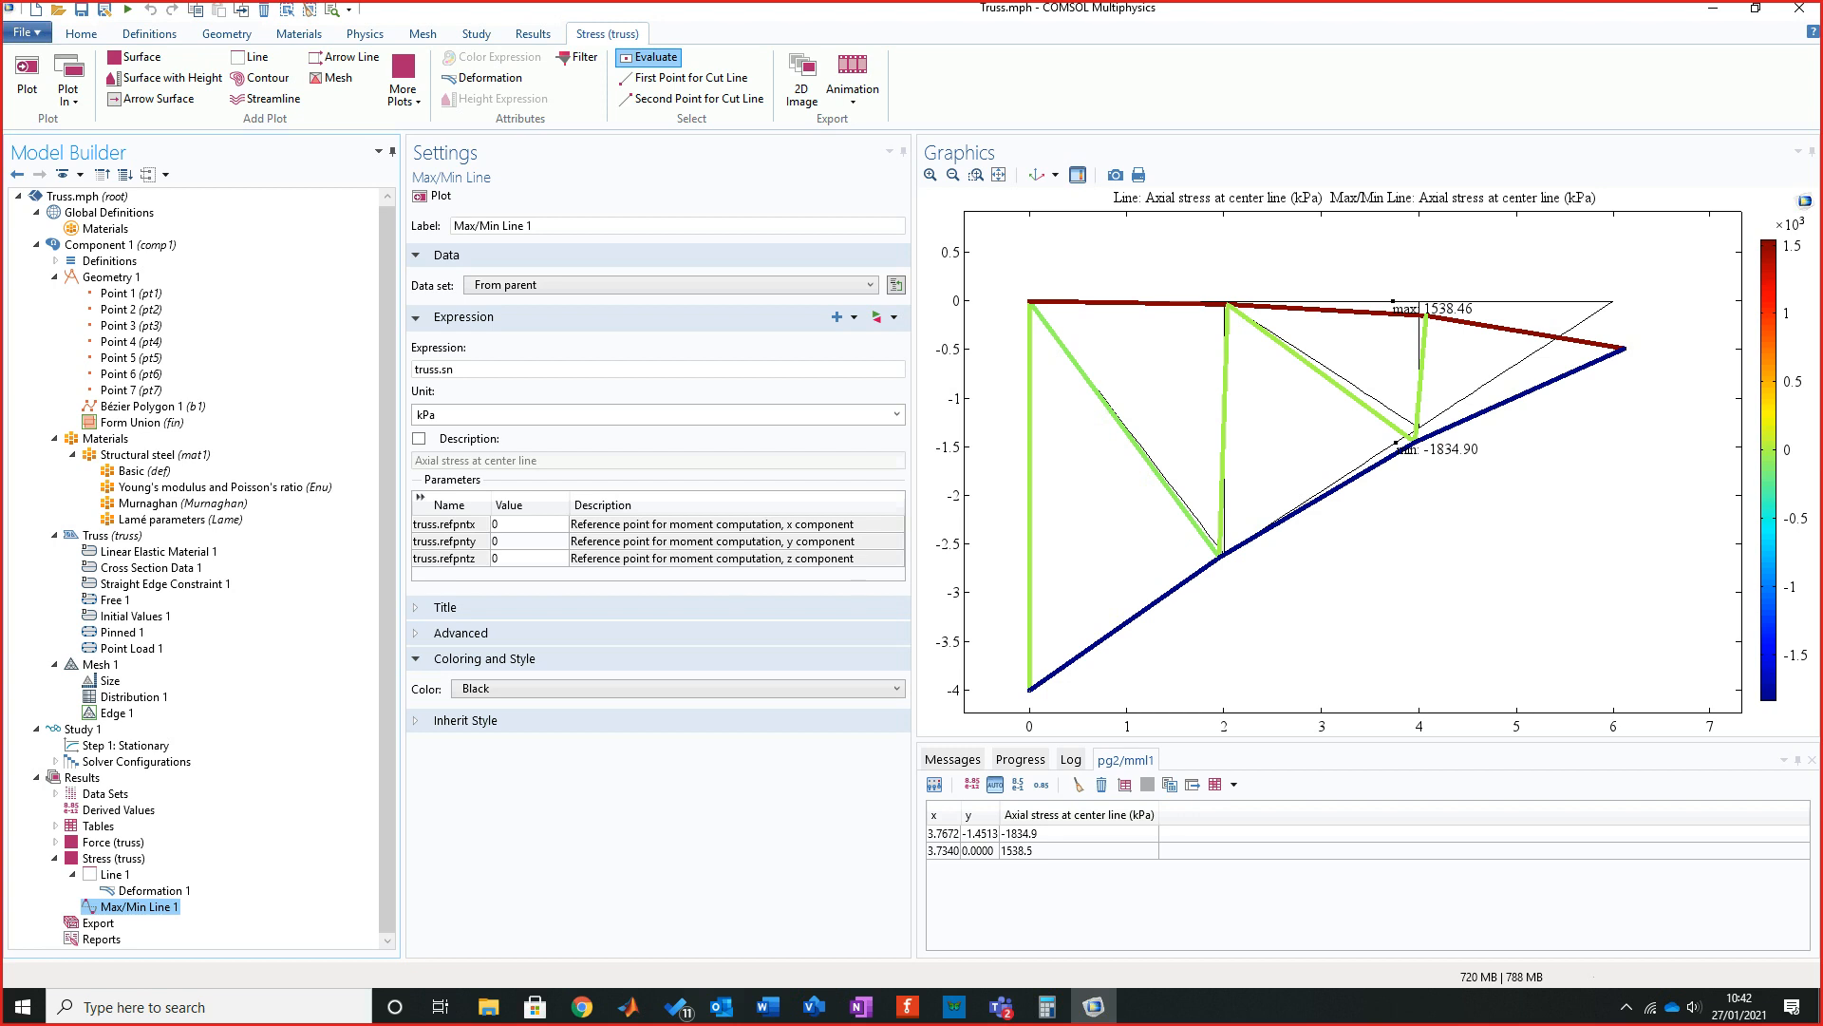
{"action": "left_click", "coordinate": [55, 843]}
{"action": "left_click", "coordinate": [112, 842]}
{"action": "left_click", "coordinate": [1330, 455]}
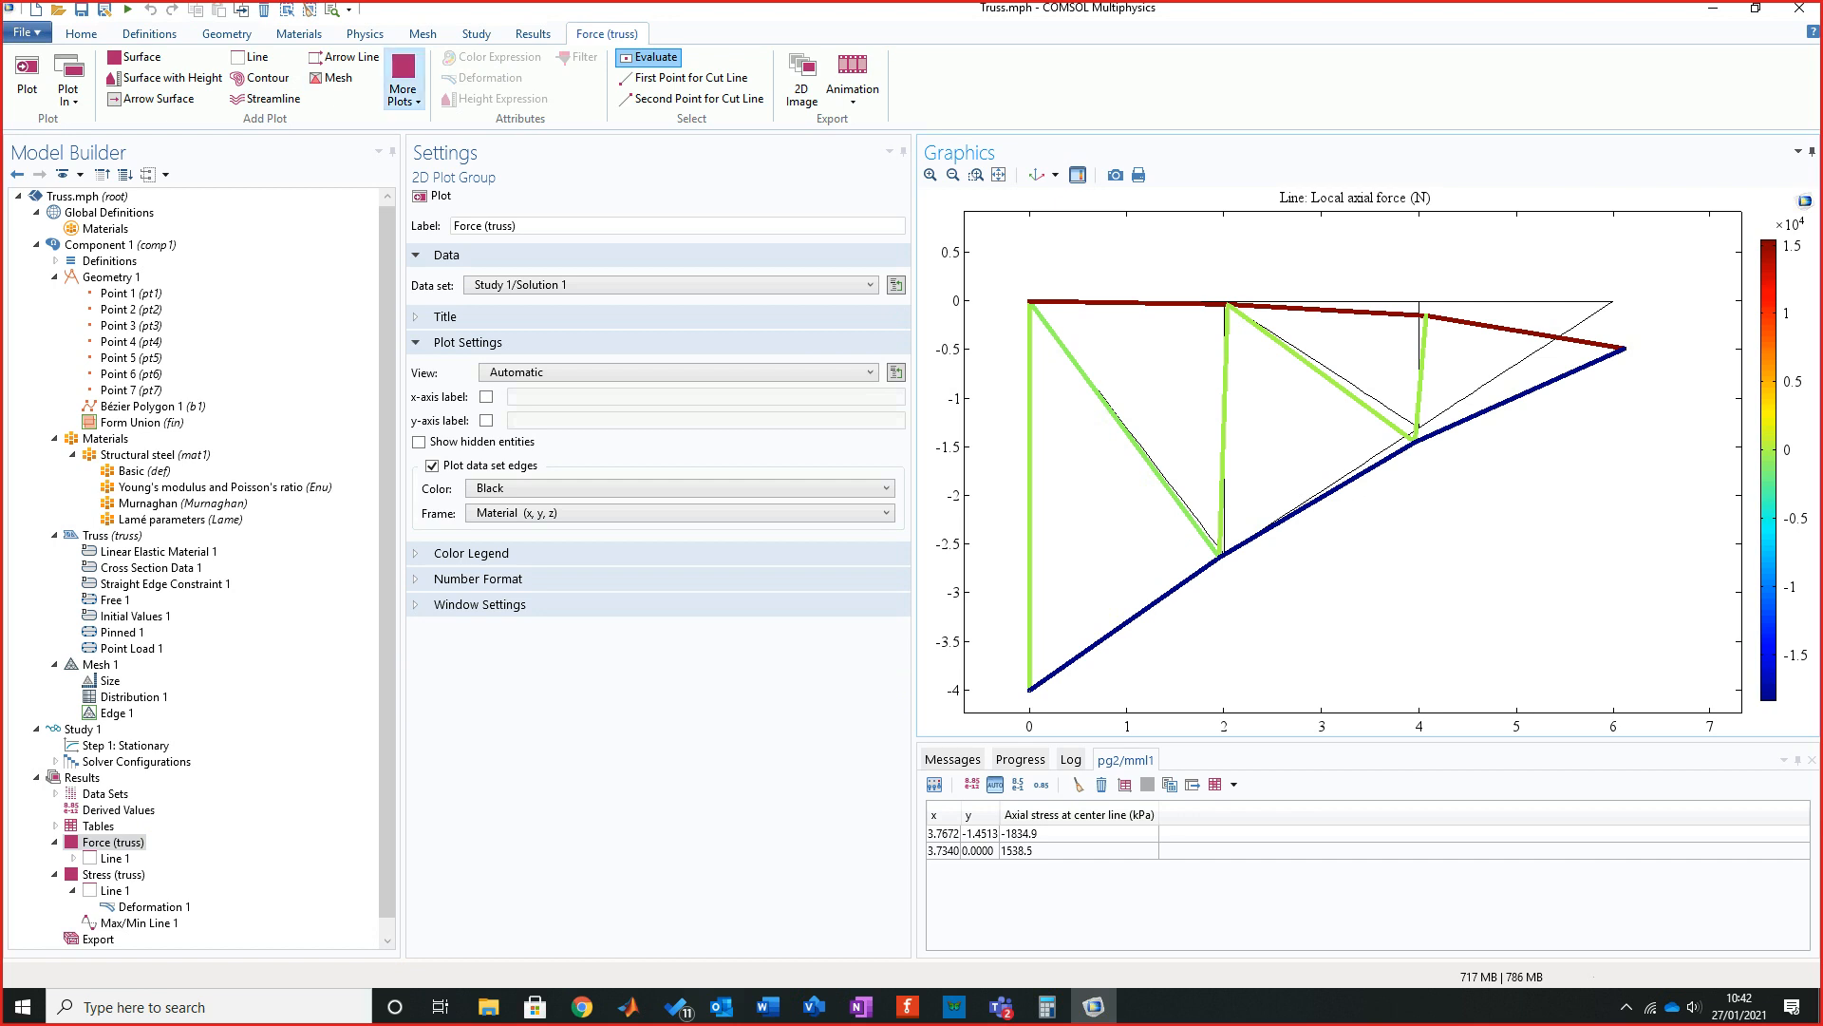
{"action": "left_click", "coordinate": [402, 81]}
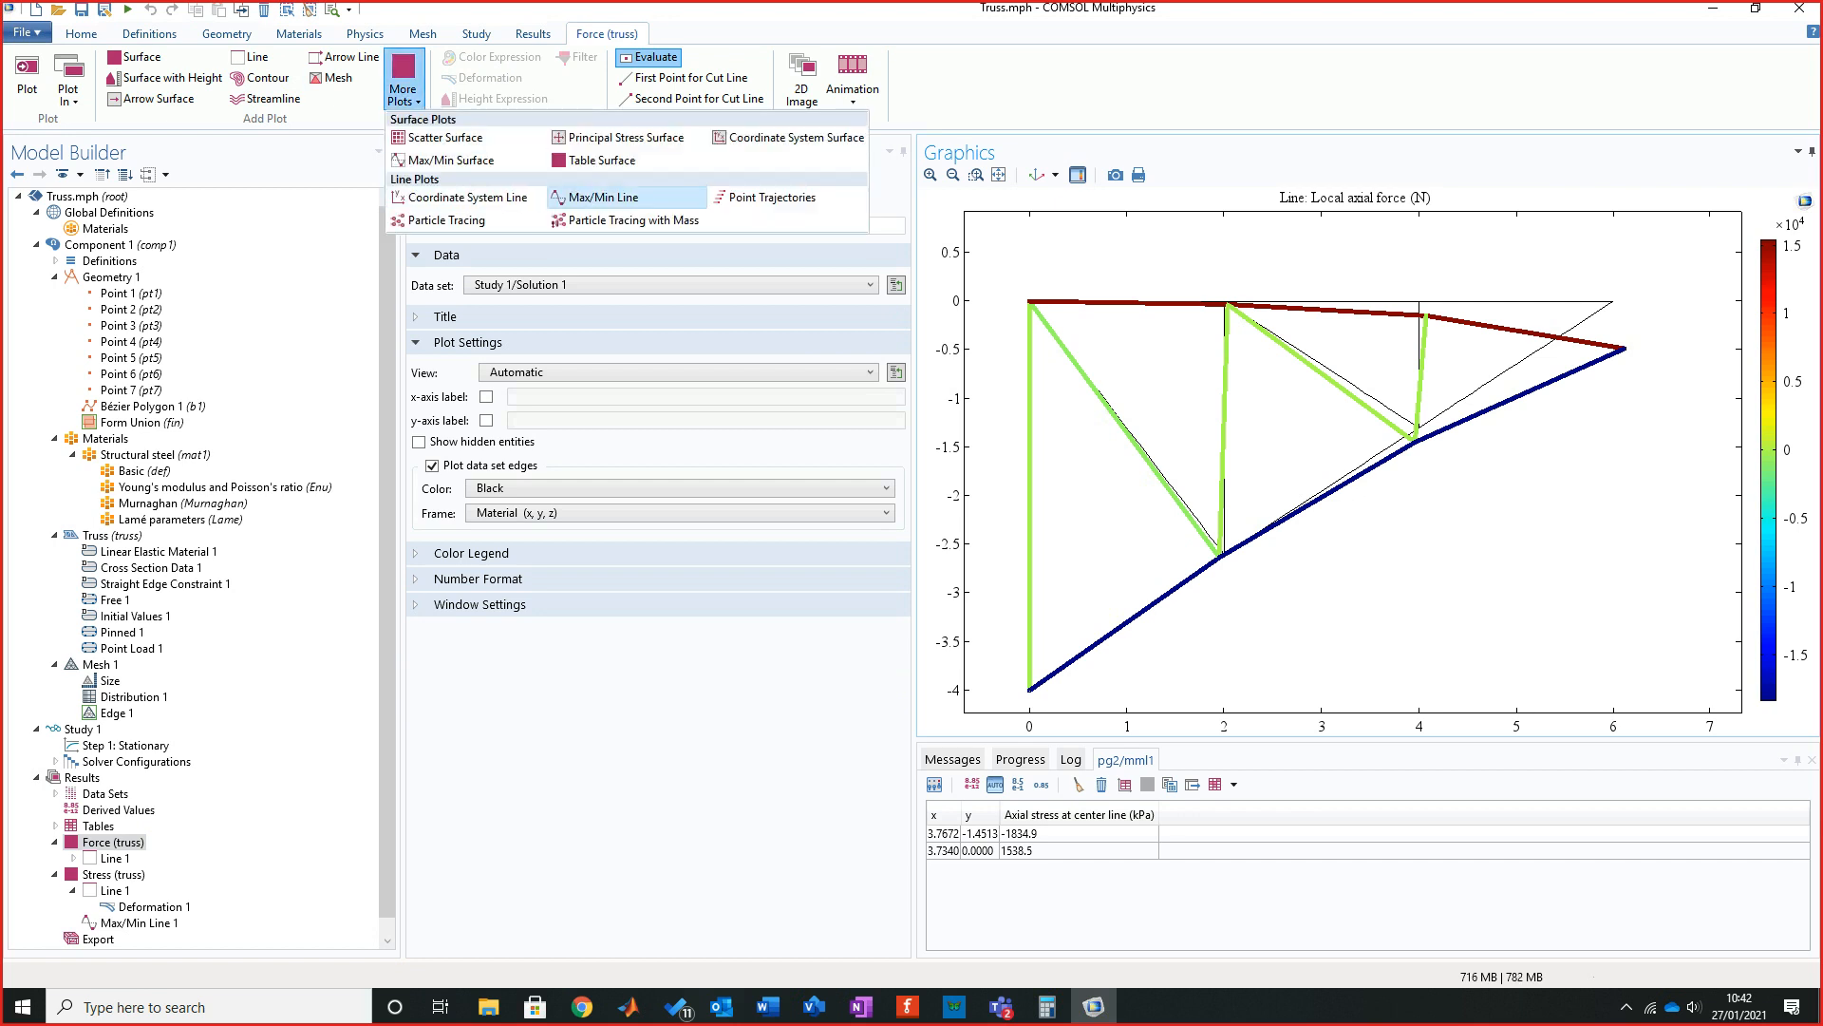
{"action": "left_click", "coordinate": [604, 197]}
{"action": "left_click", "coordinate": [429, 195]}
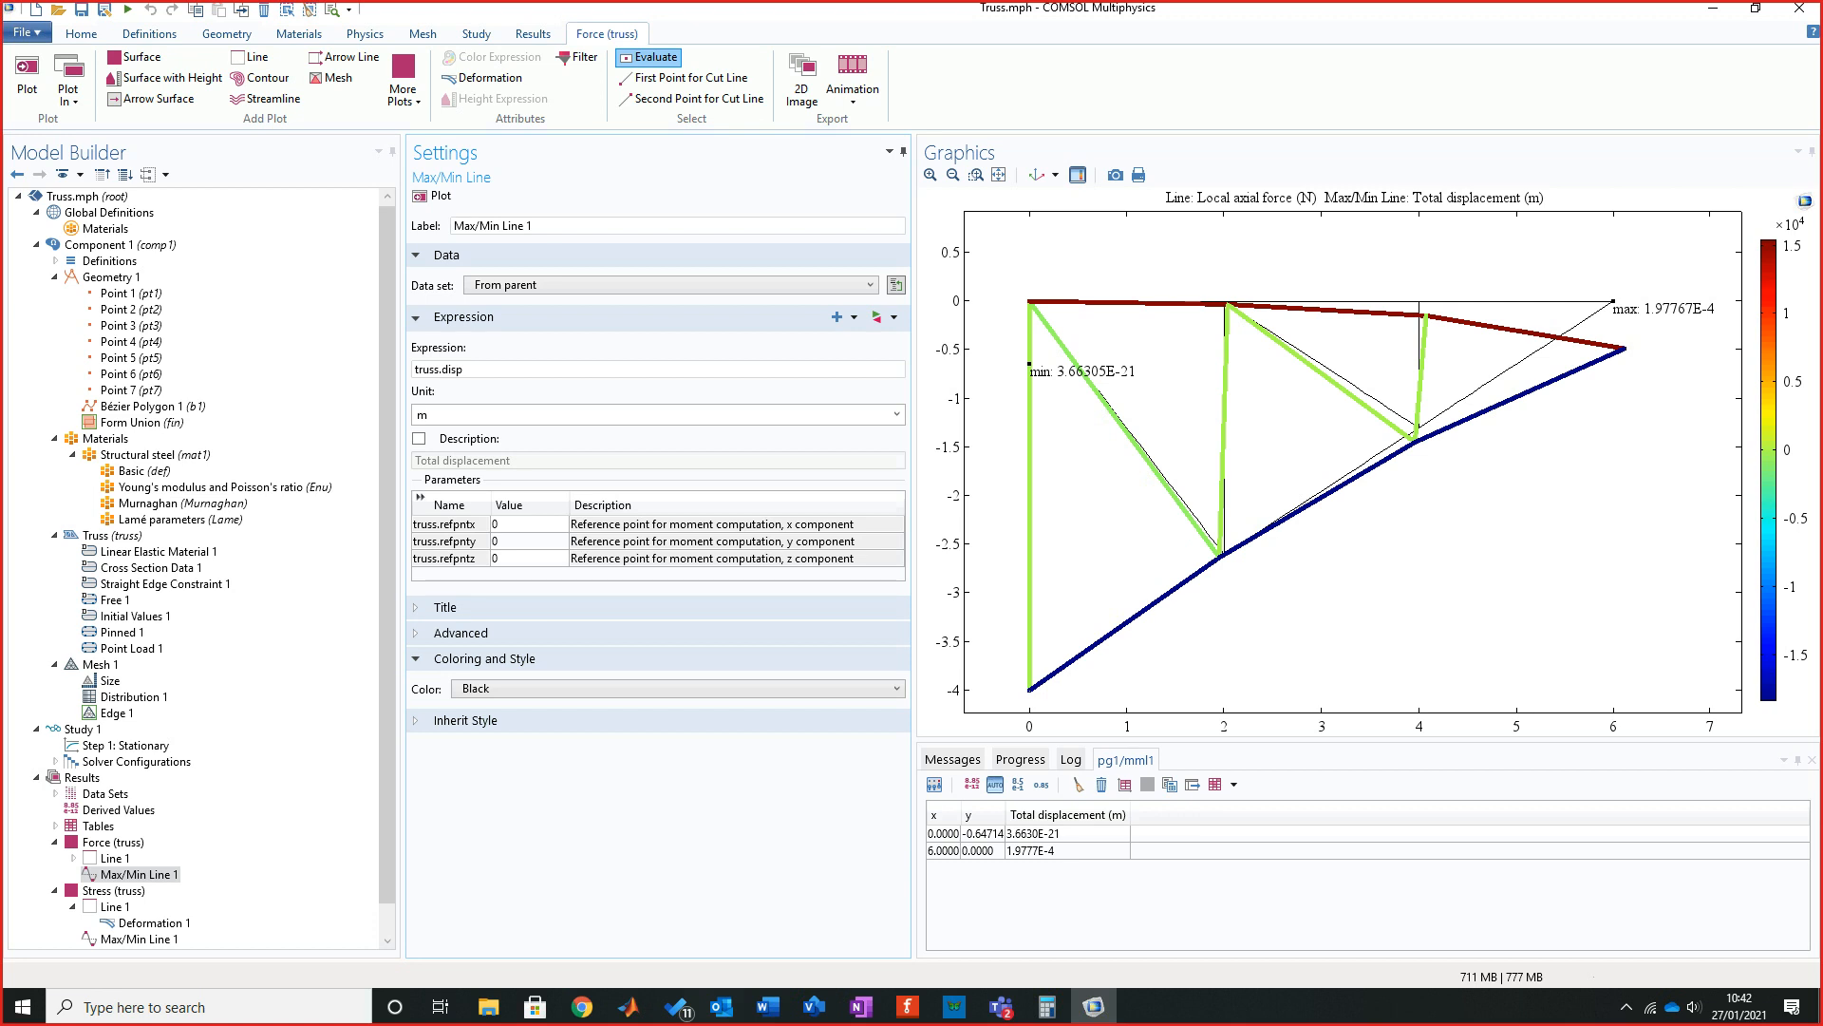
Copy the expression truss.Nxl from Line 1 under Force (truss) into the same group's Max/Min Line 1 and replot.
{"action": "left_click", "coordinate": [112, 857]}
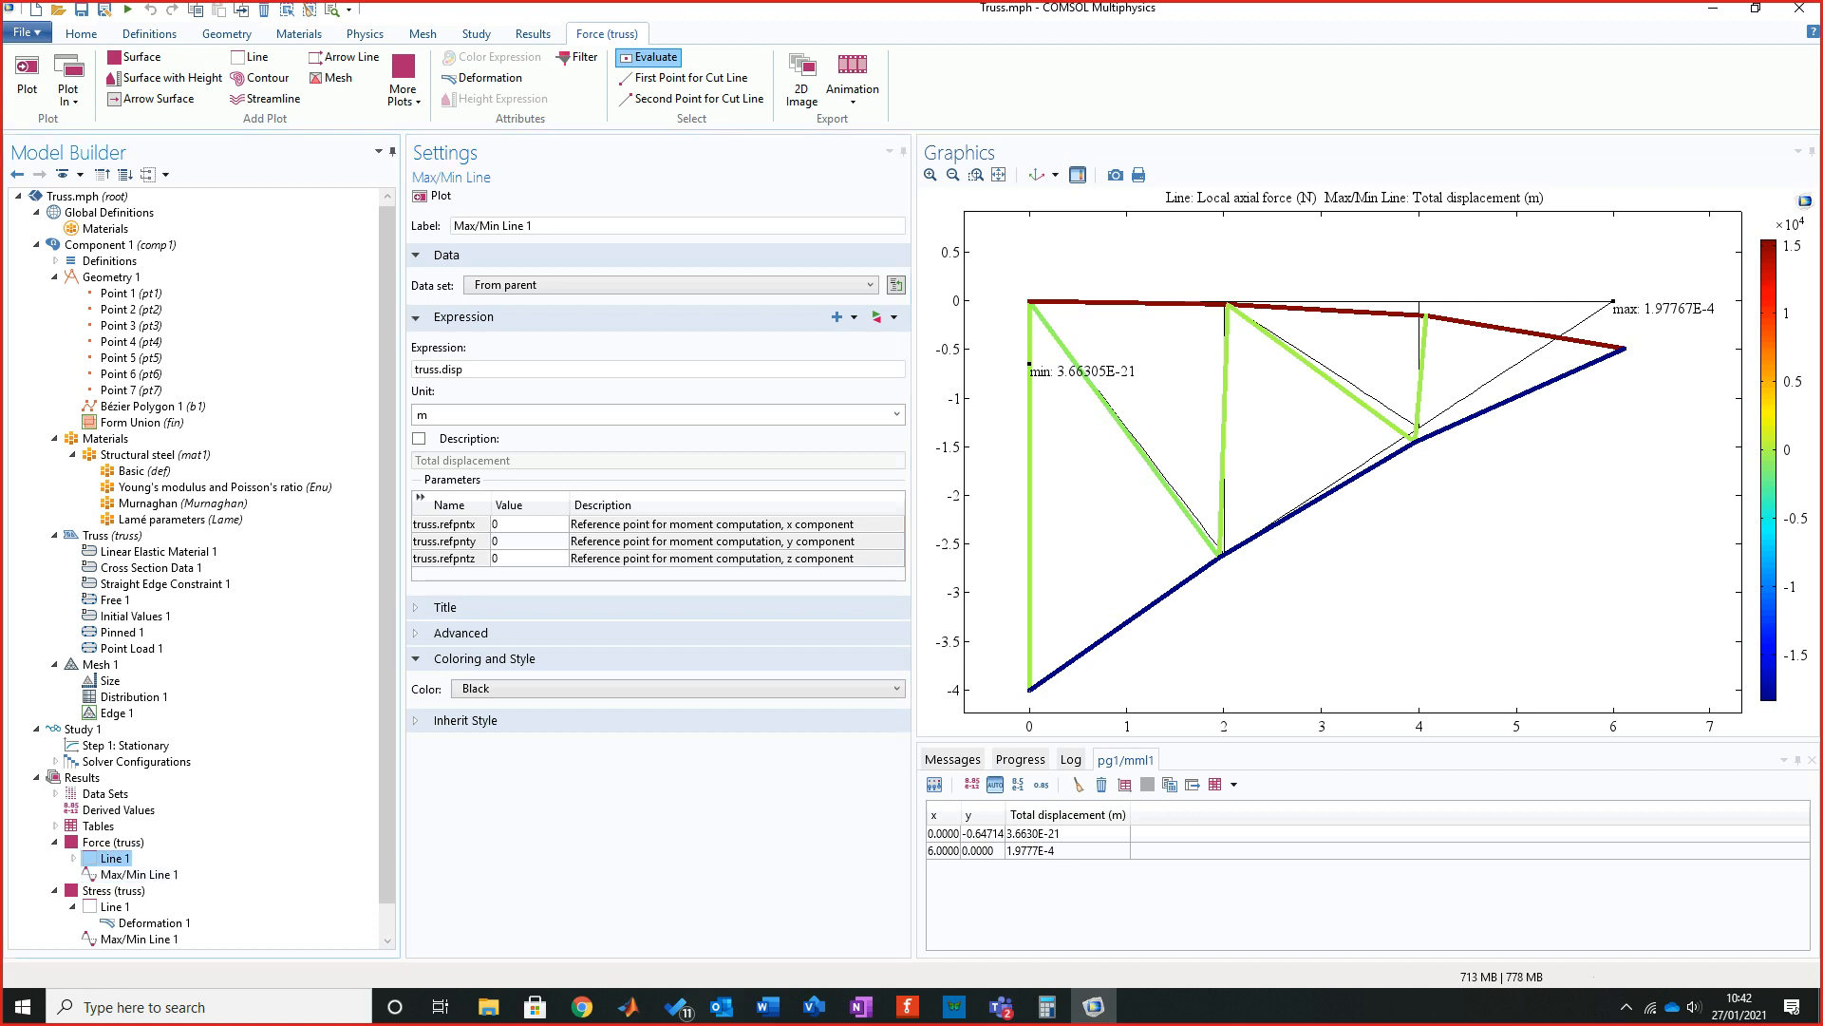
{"action": "double_click", "coordinate": [431, 368]}
{"action": "right_click", "coordinate": [430, 366]}
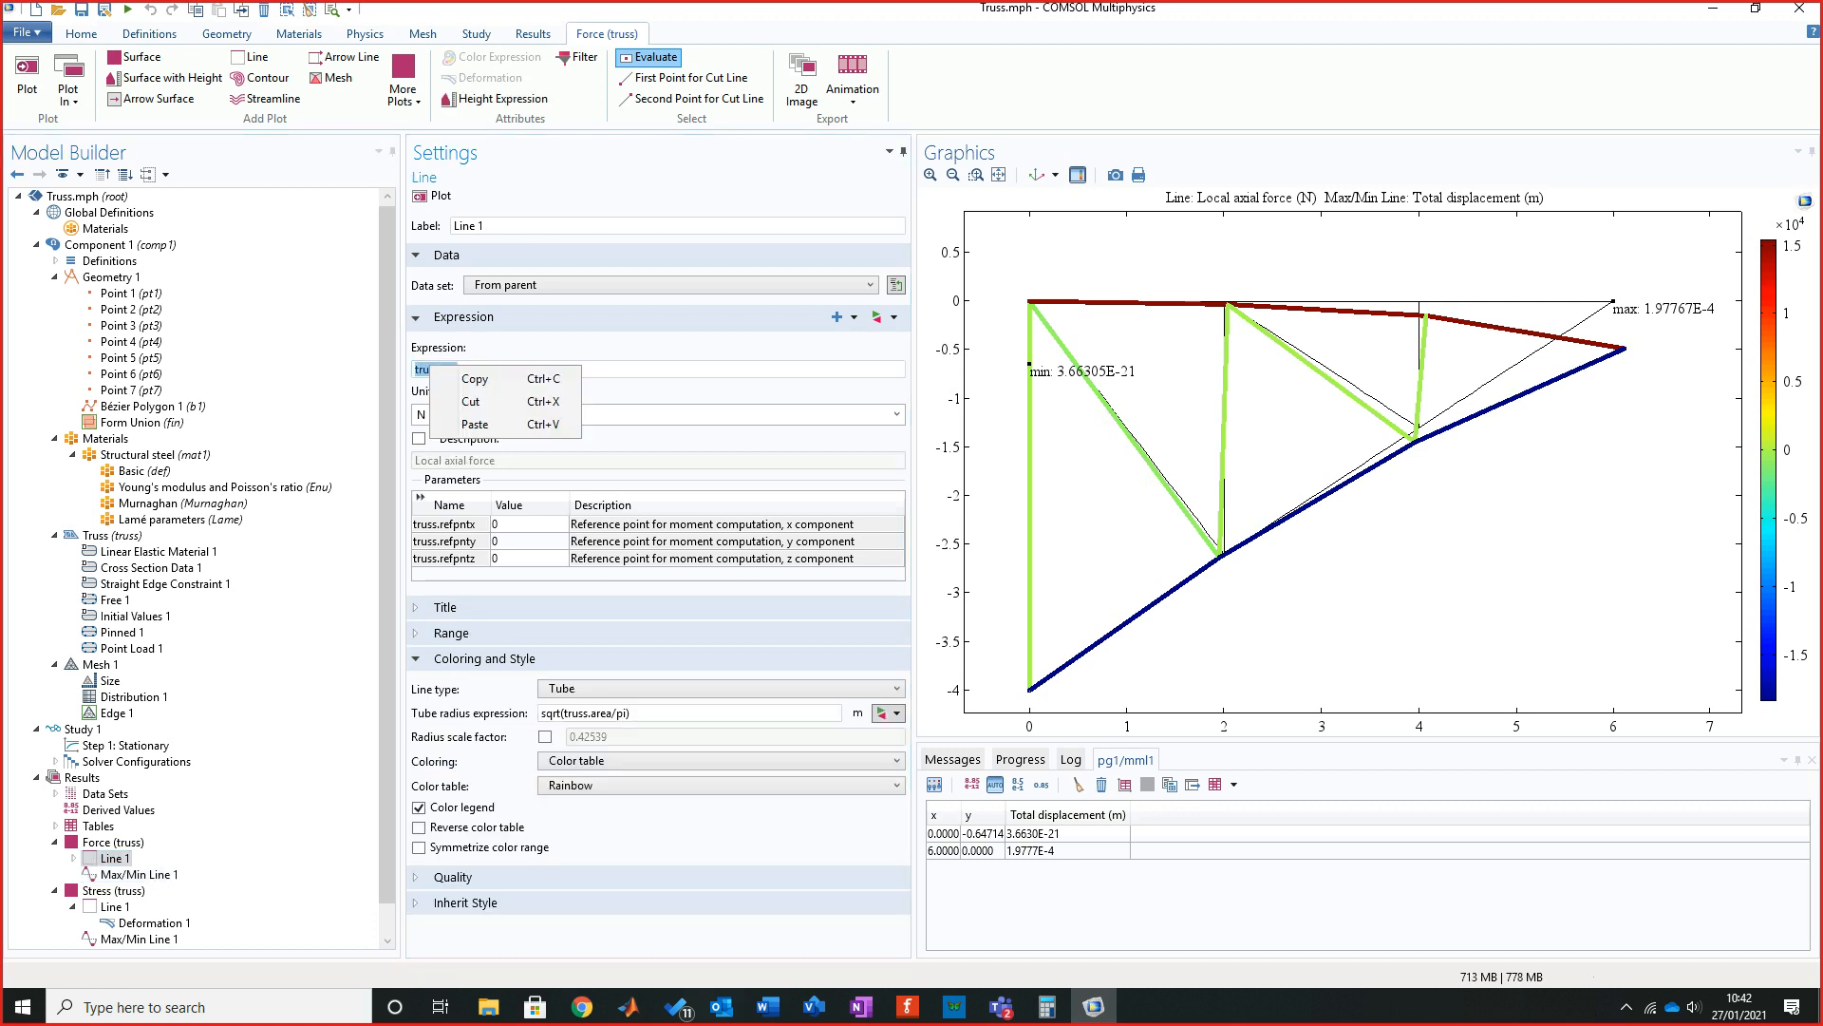
{"action": "left_click", "coordinate": [475, 378]}
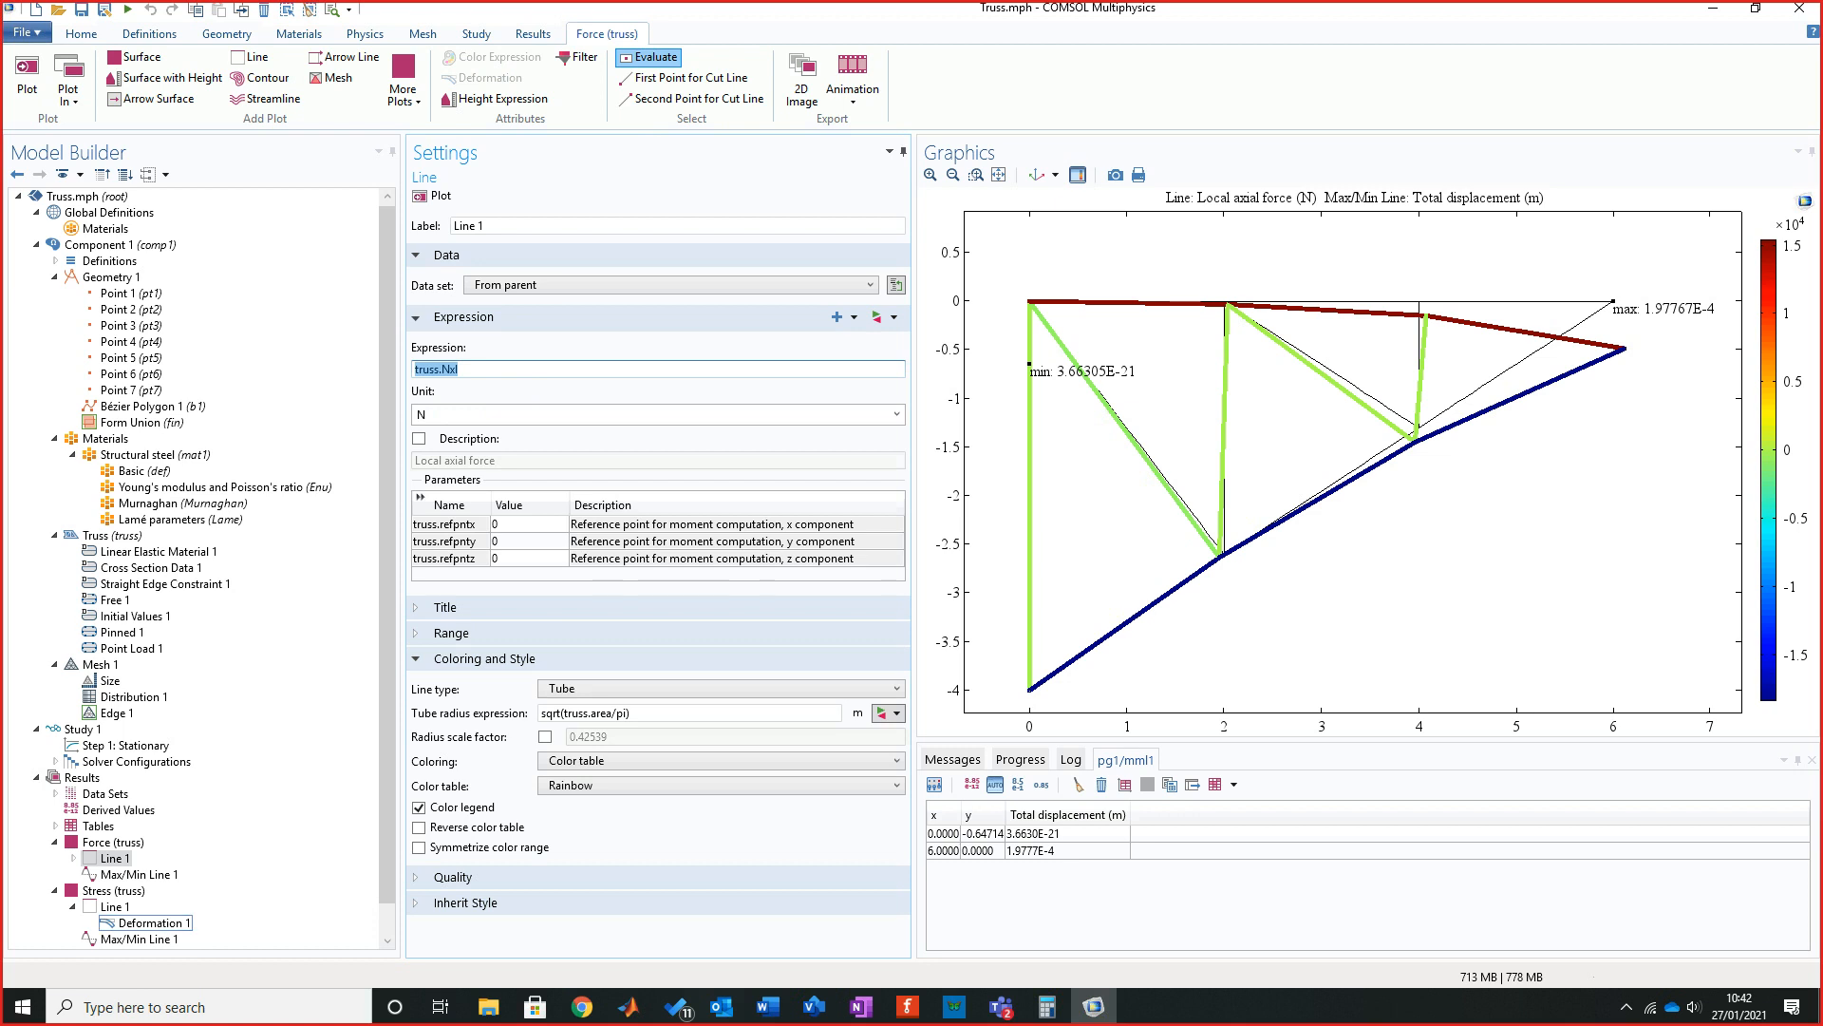
{"action": "left_click", "coordinate": [133, 874]}
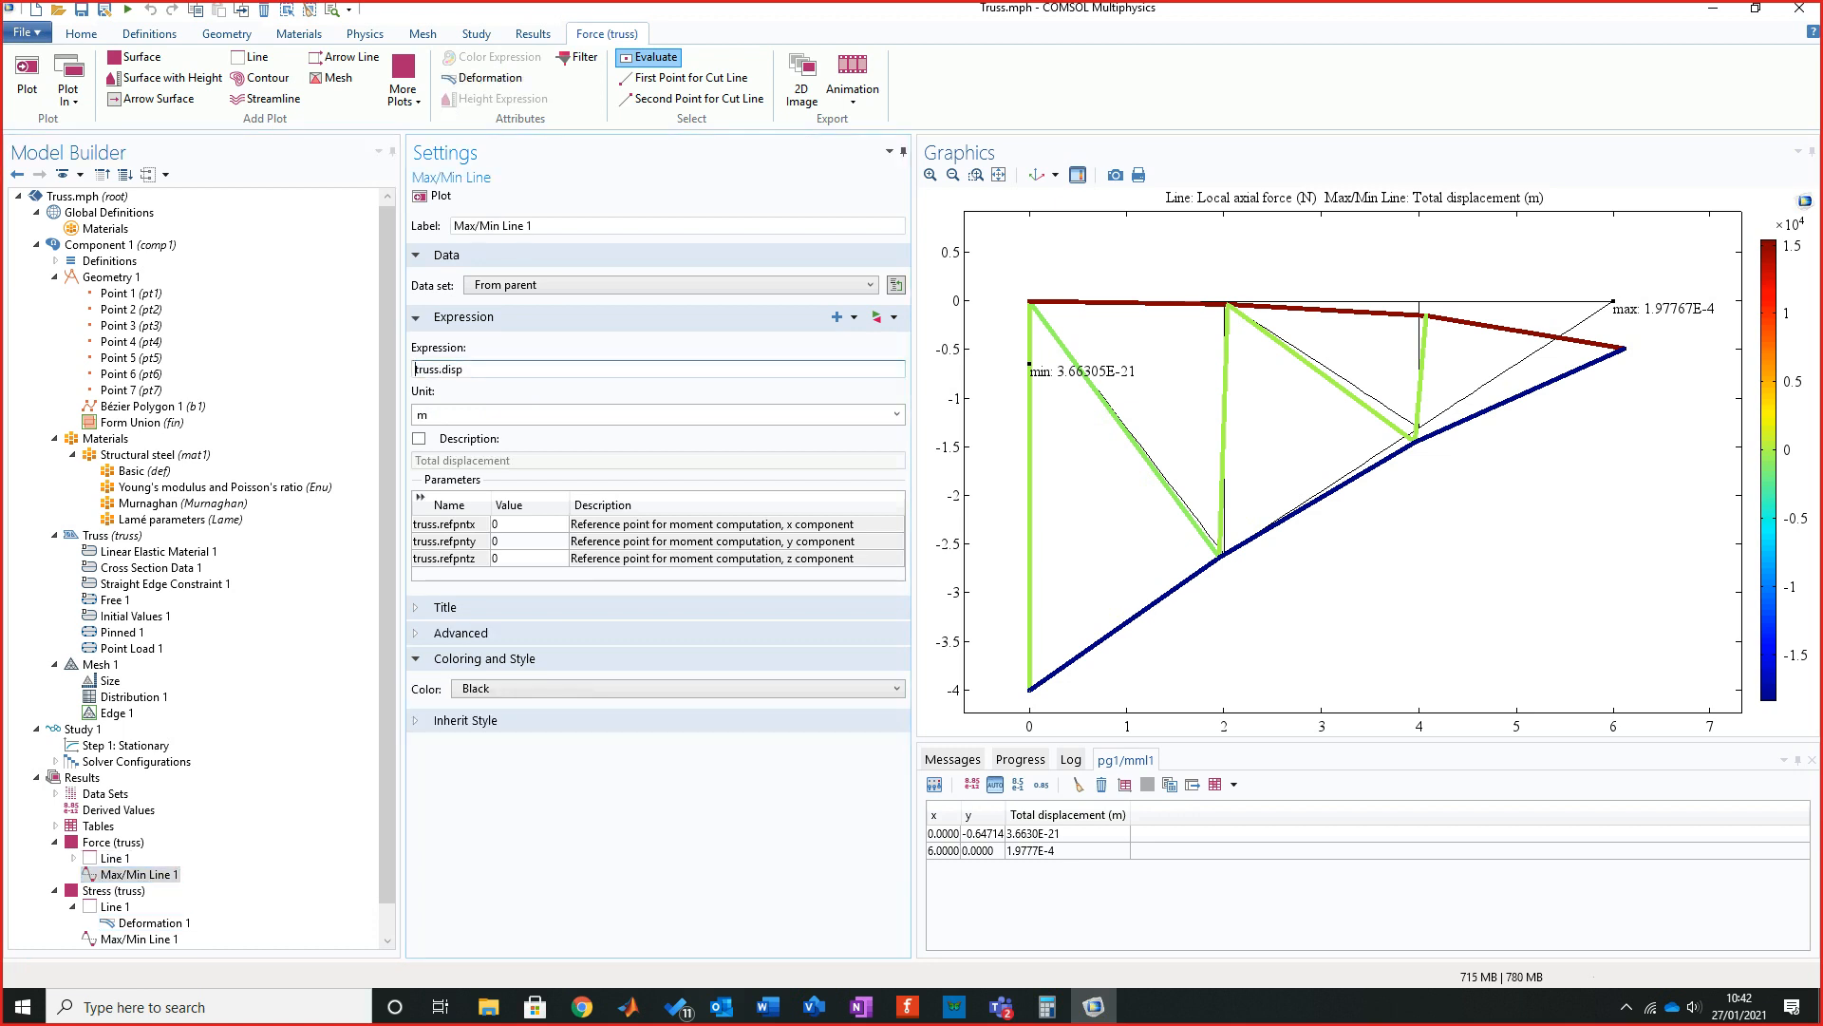
{"action": "double_click", "coordinate": [431, 369]}
{"action": "right_click", "coordinate": [432, 369]}
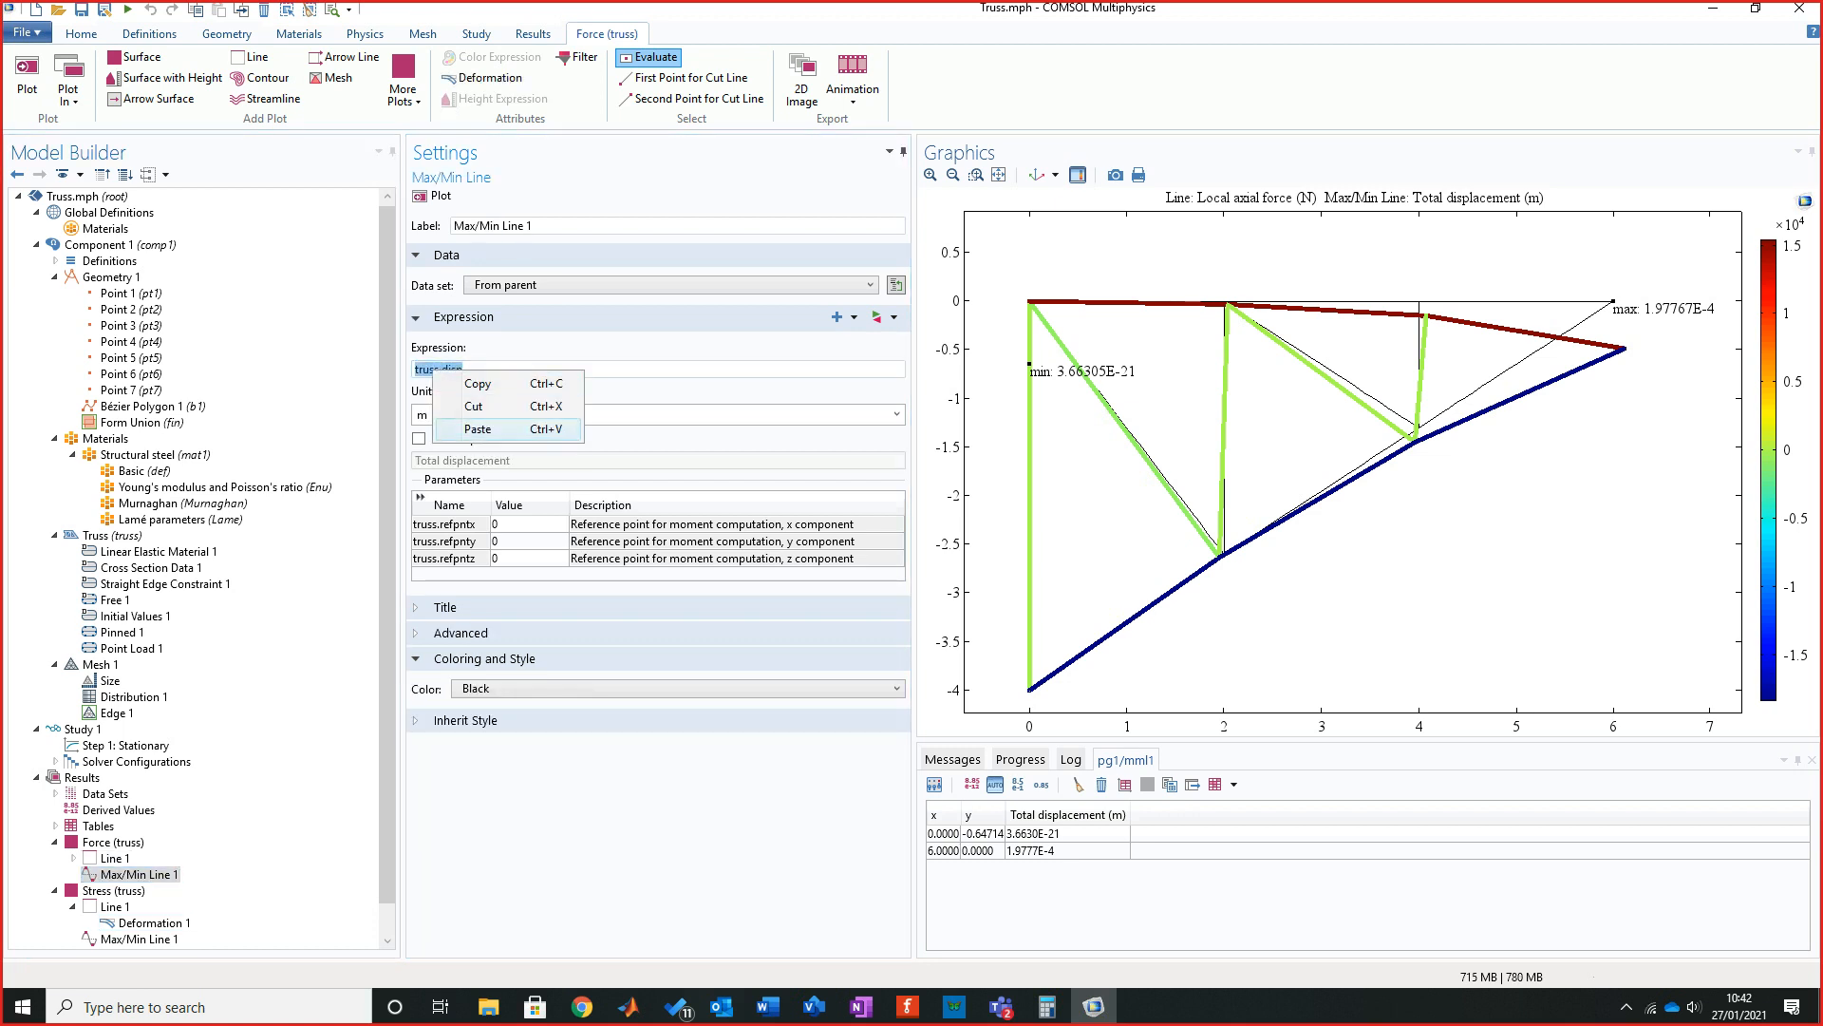
{"action": "left_click", "coordinate": [474, 429]}
{"action": "left_click", "coordinate": [433, 195]}
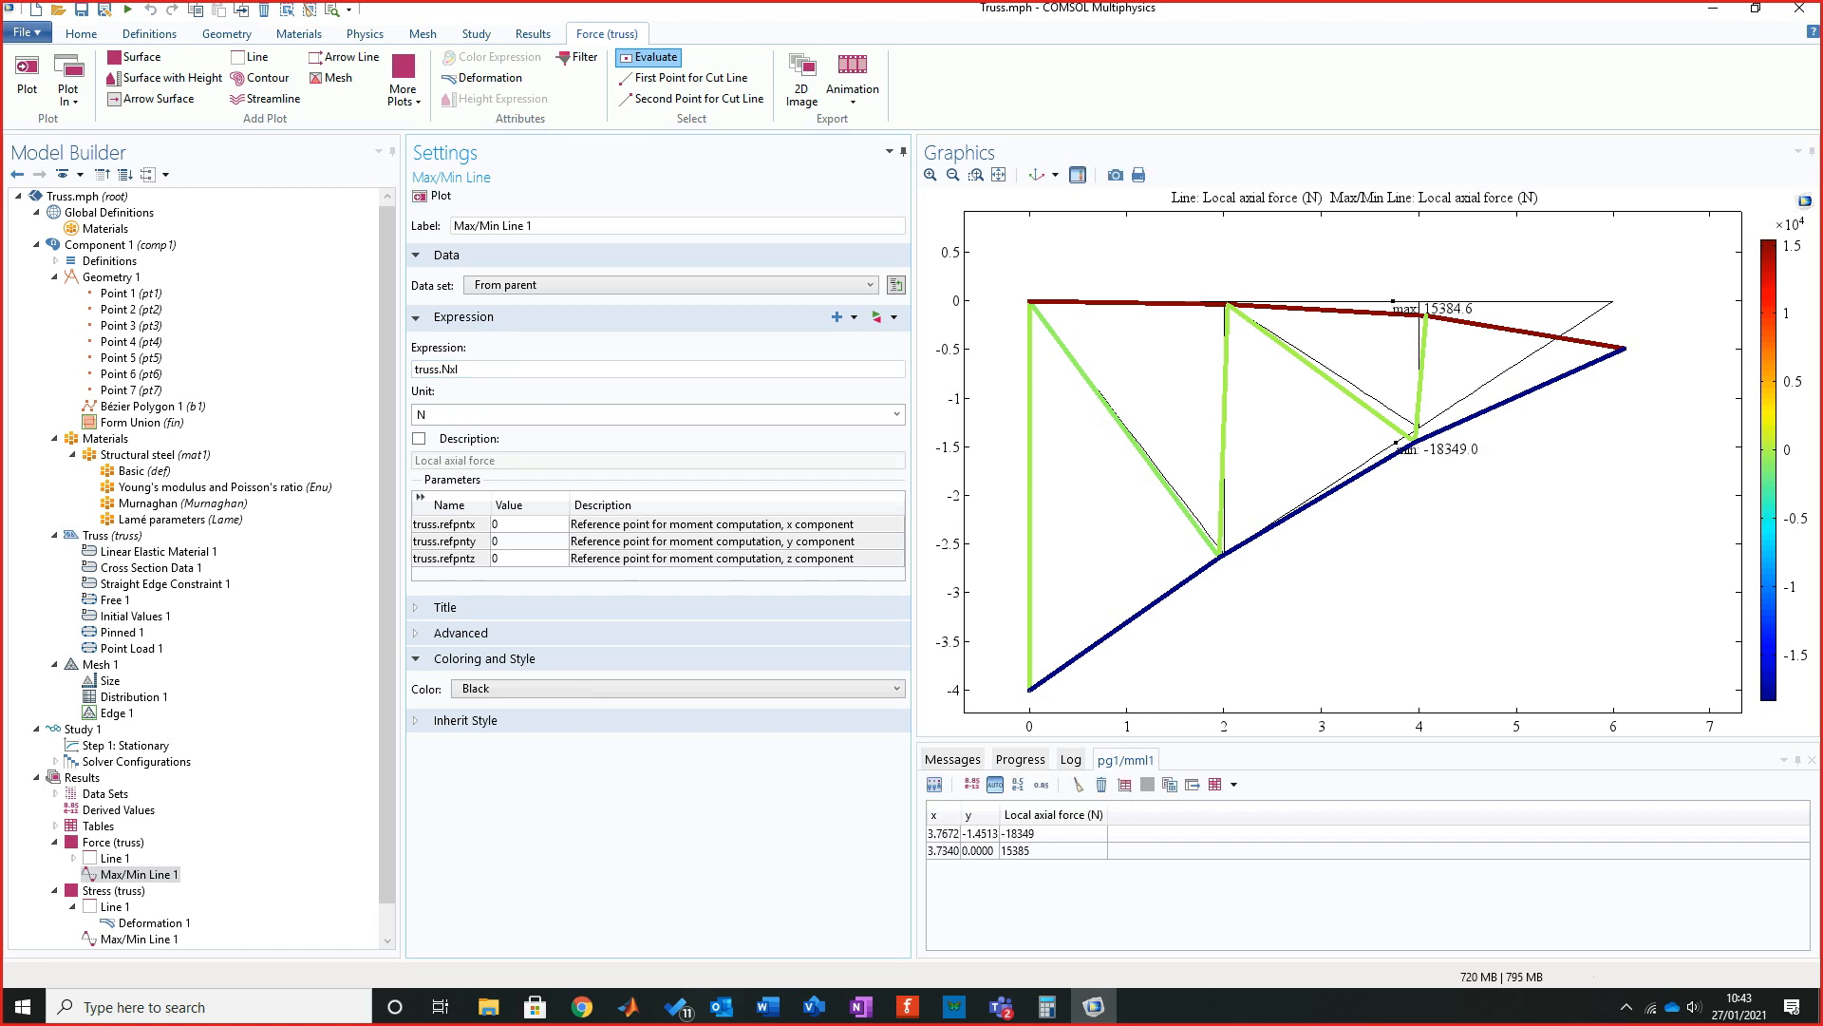
Set the unit of the Force (truss) group's Max/Min Line 1 to kN and replot it.
{"action": "left_click", "coordinate": [896, 414]}
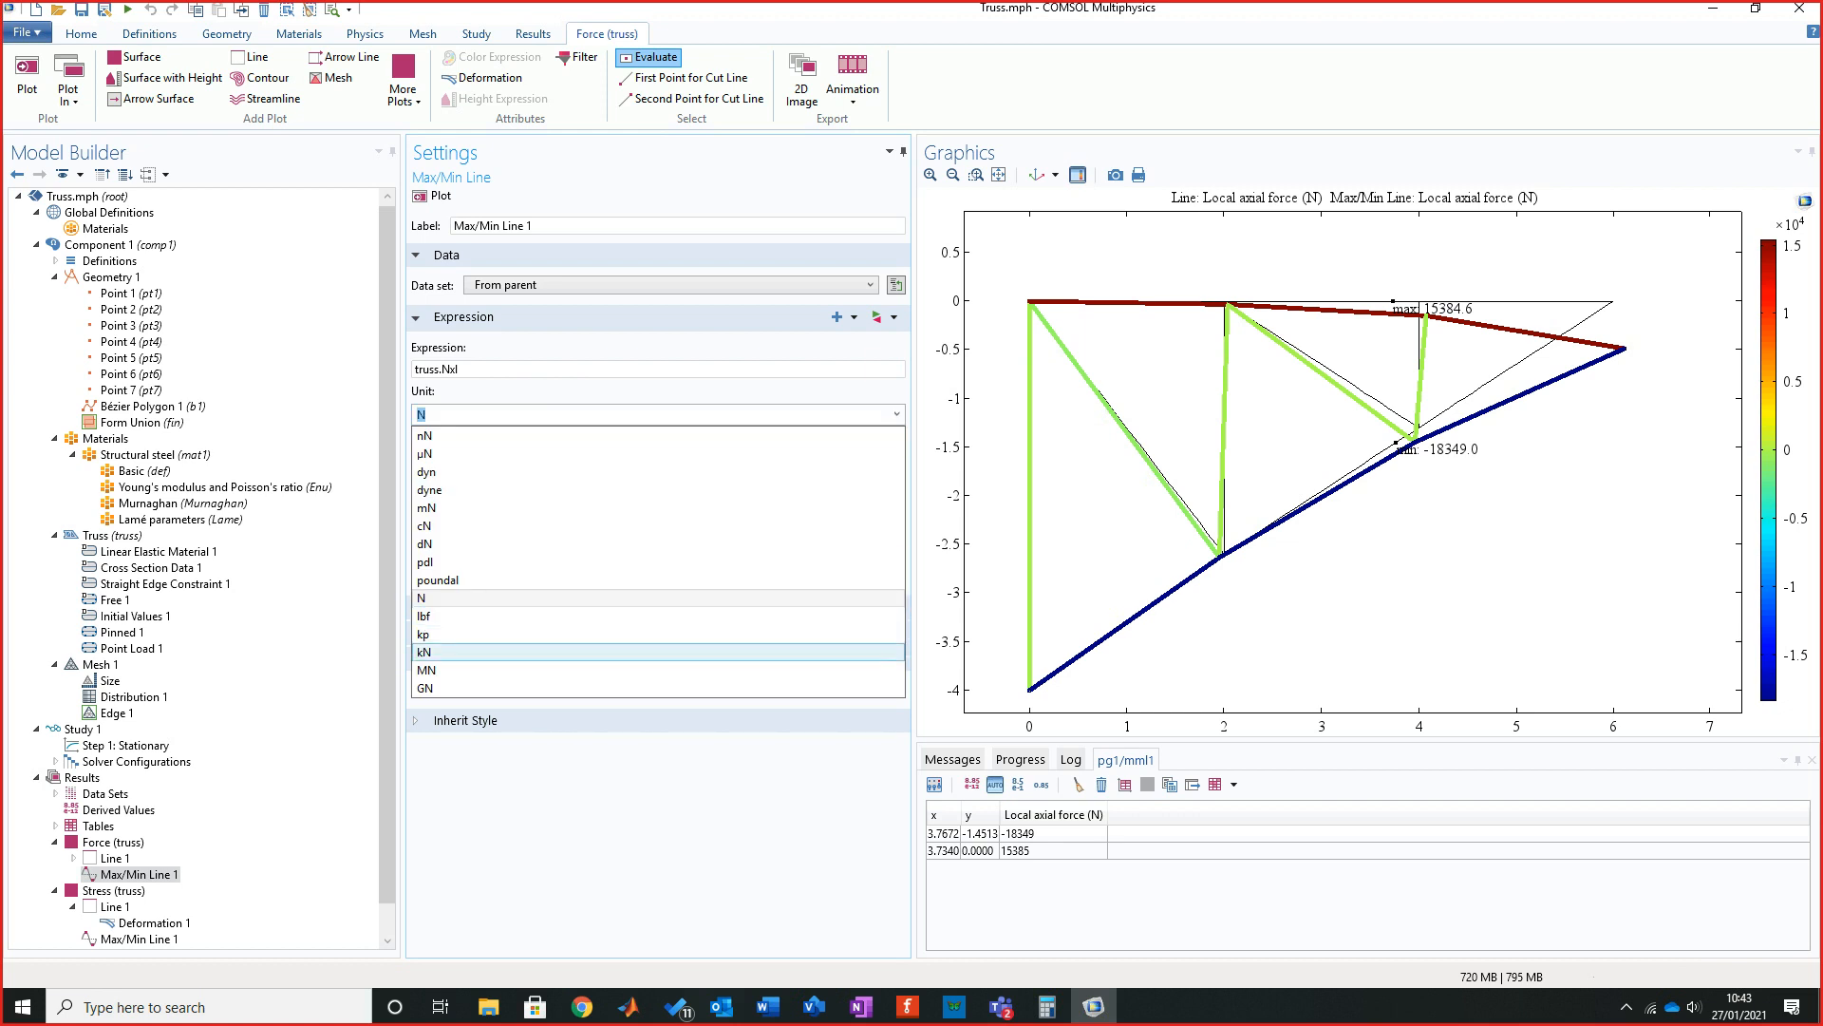
{"action": "left_click", "coordinate": [425, 651]}
{"action": "left_click", "coordinate": [433, 196]}
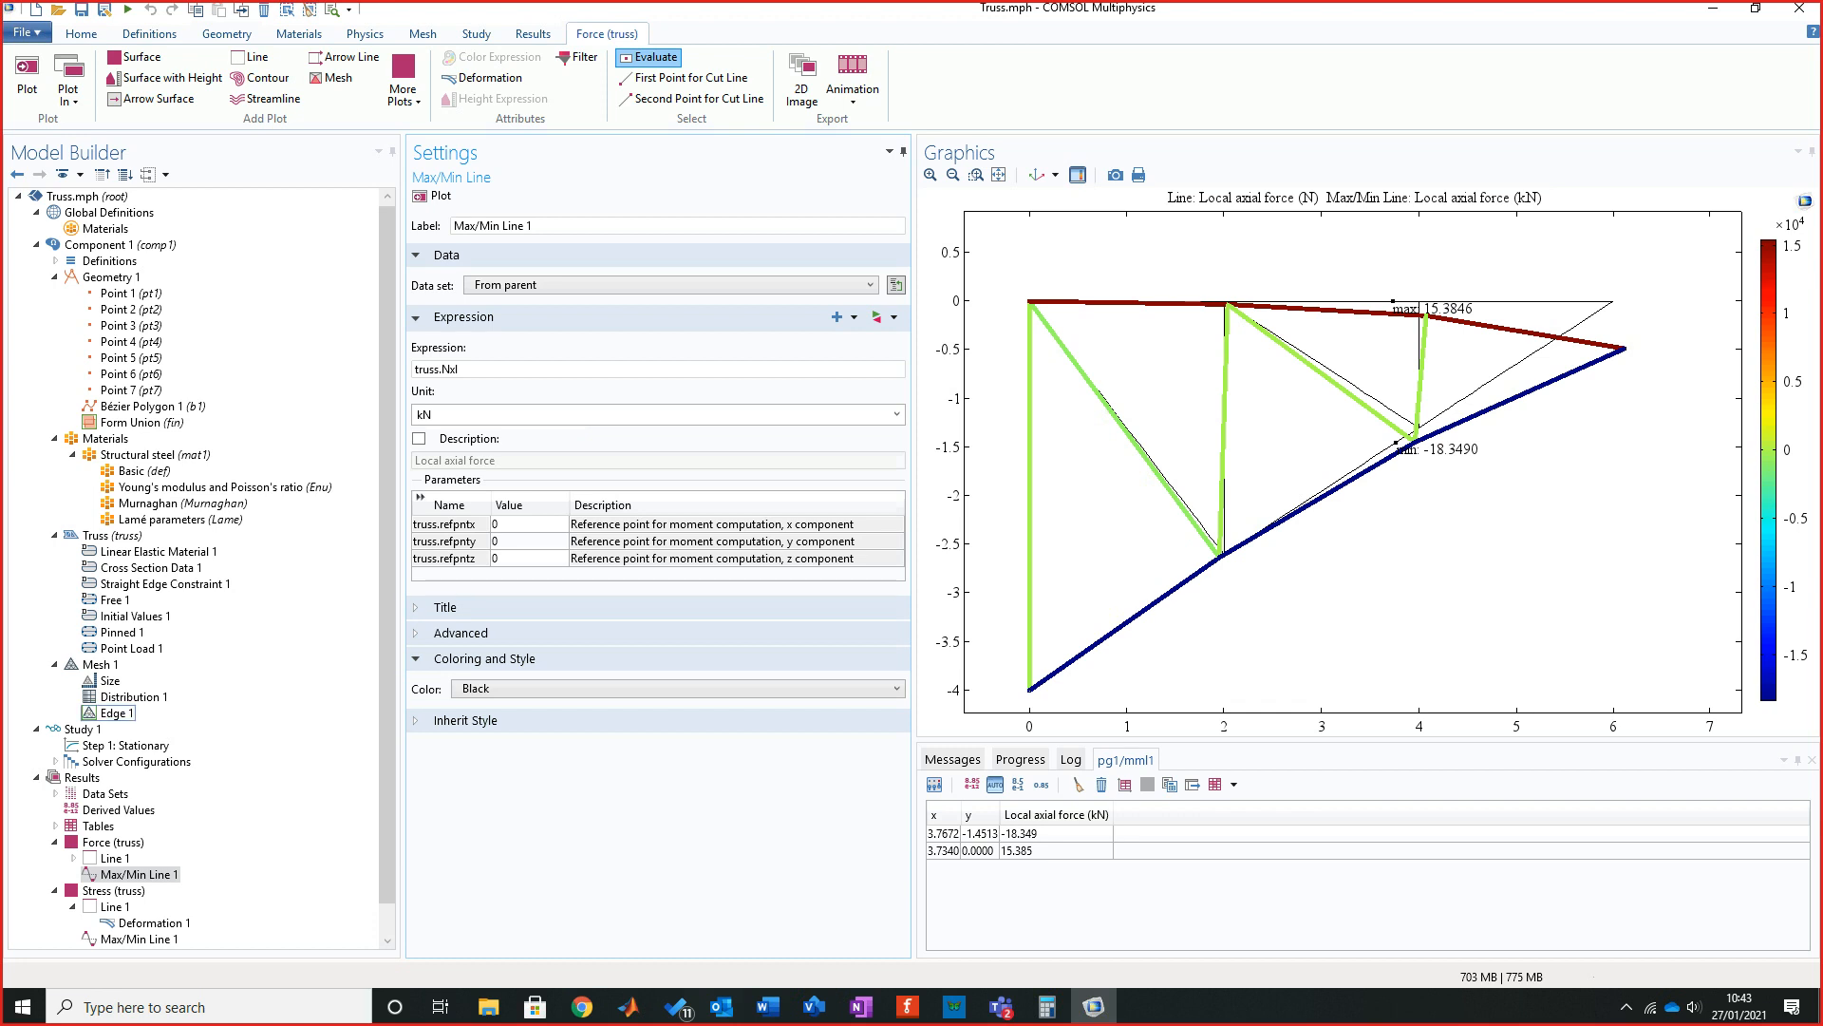
Switch to Word, compare the DE and CD force equations and truss figure with the force plot, and return to COMSOL.
{"action": "left_click", "coordinate": [767, 1007]}
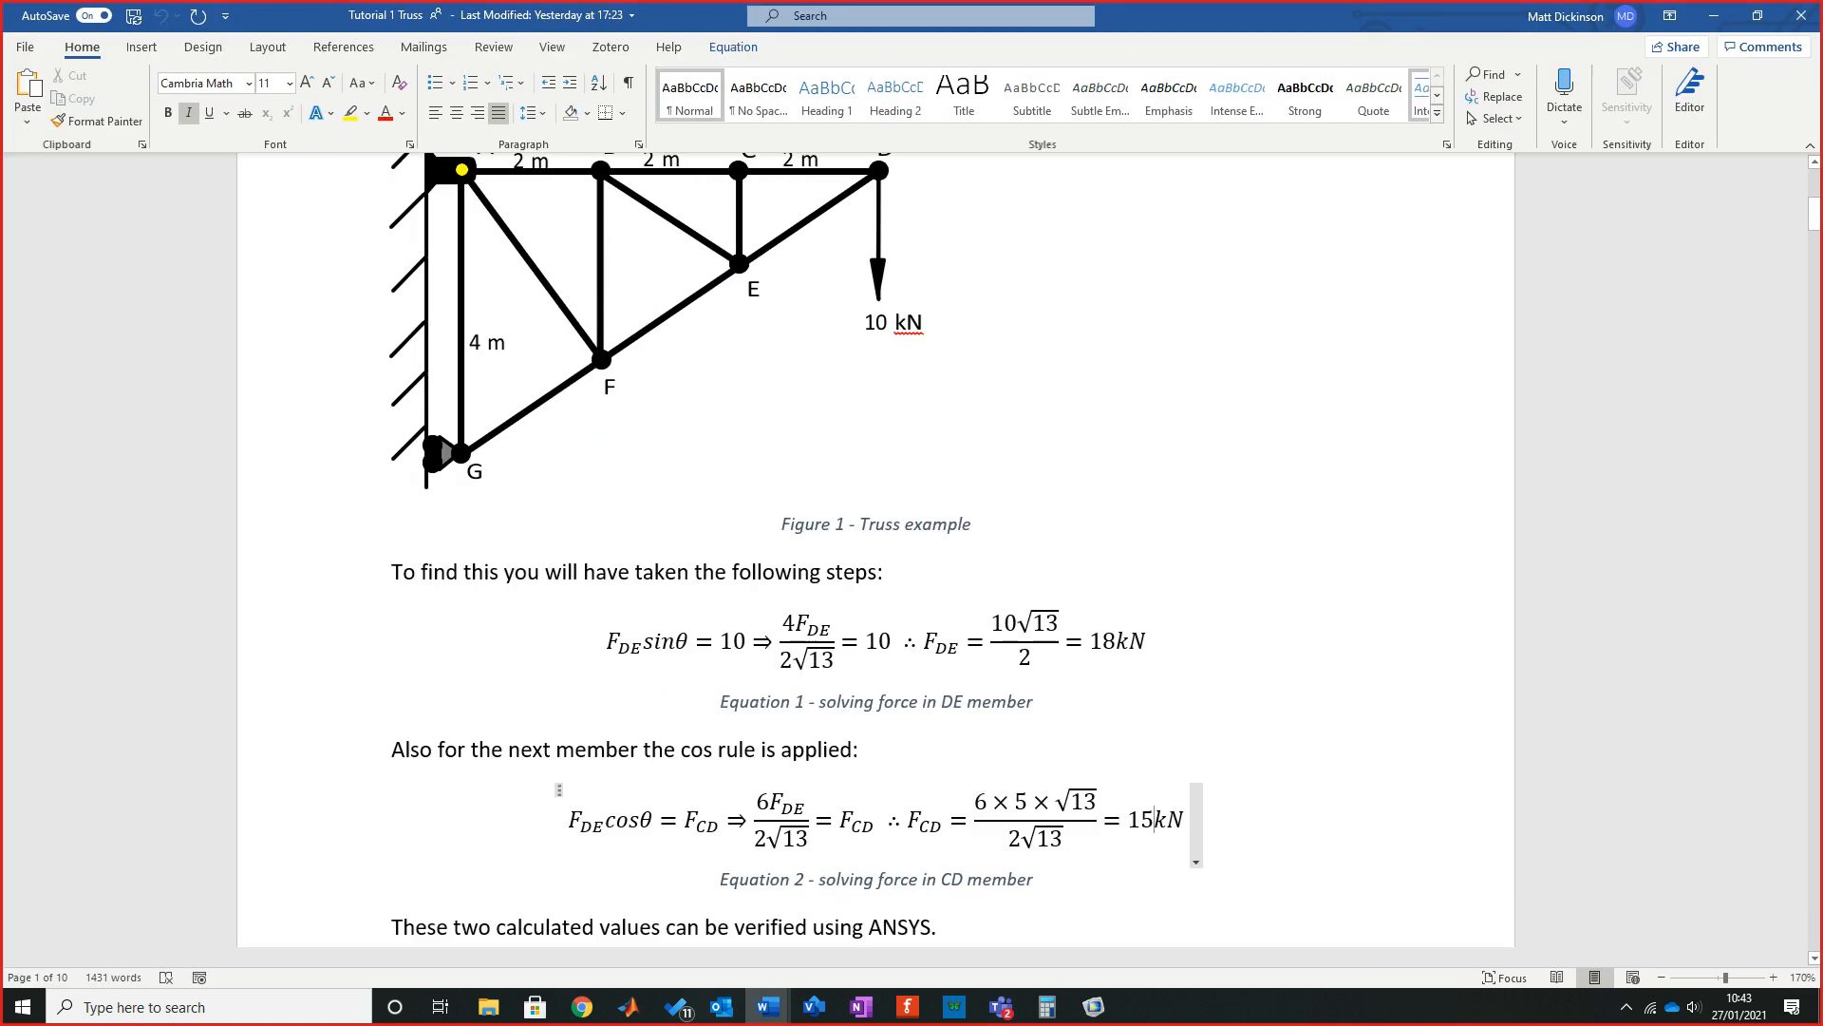
{"action": "left_click", "coordinate": [1235, 820]}
{"action": "left_click", "coordinate": [1131, 641]}
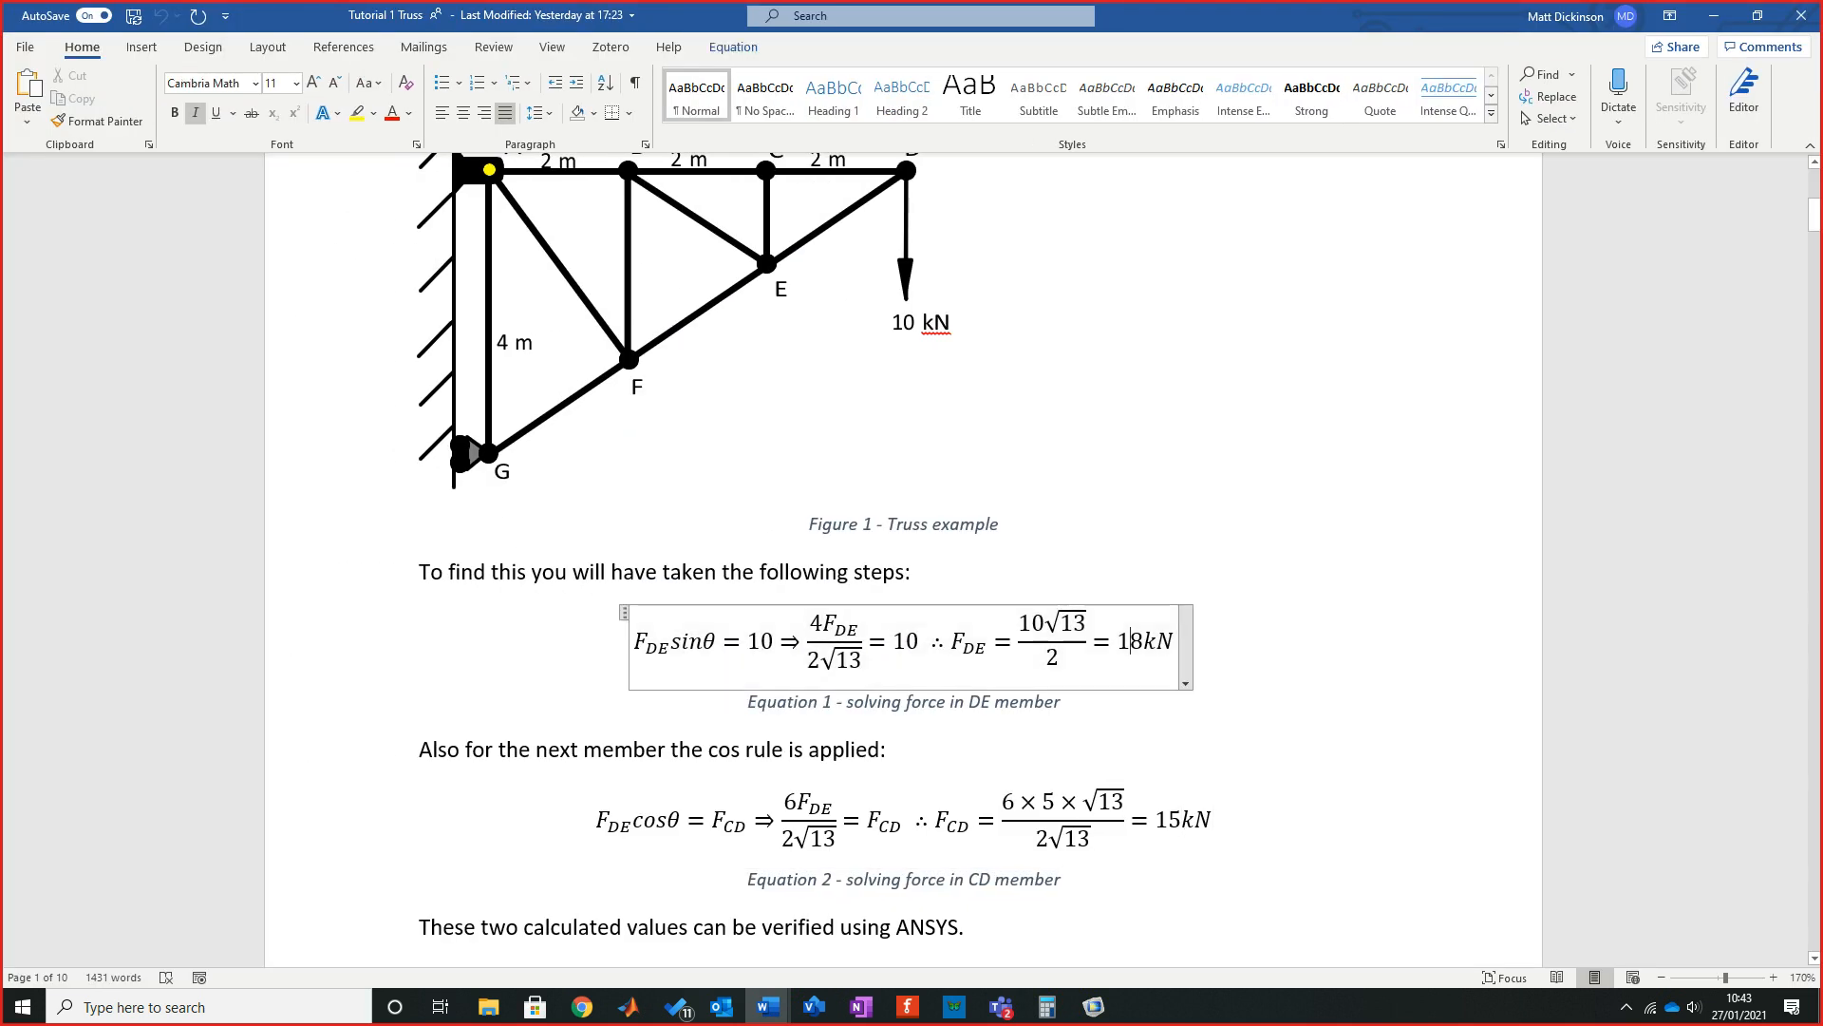
{"action": "left_click", "coordinate": [1169, 820]}
{"action": "scroll", "coordinate": [902, 560], "scroll_direction": "up", "scroll_amount": 4}
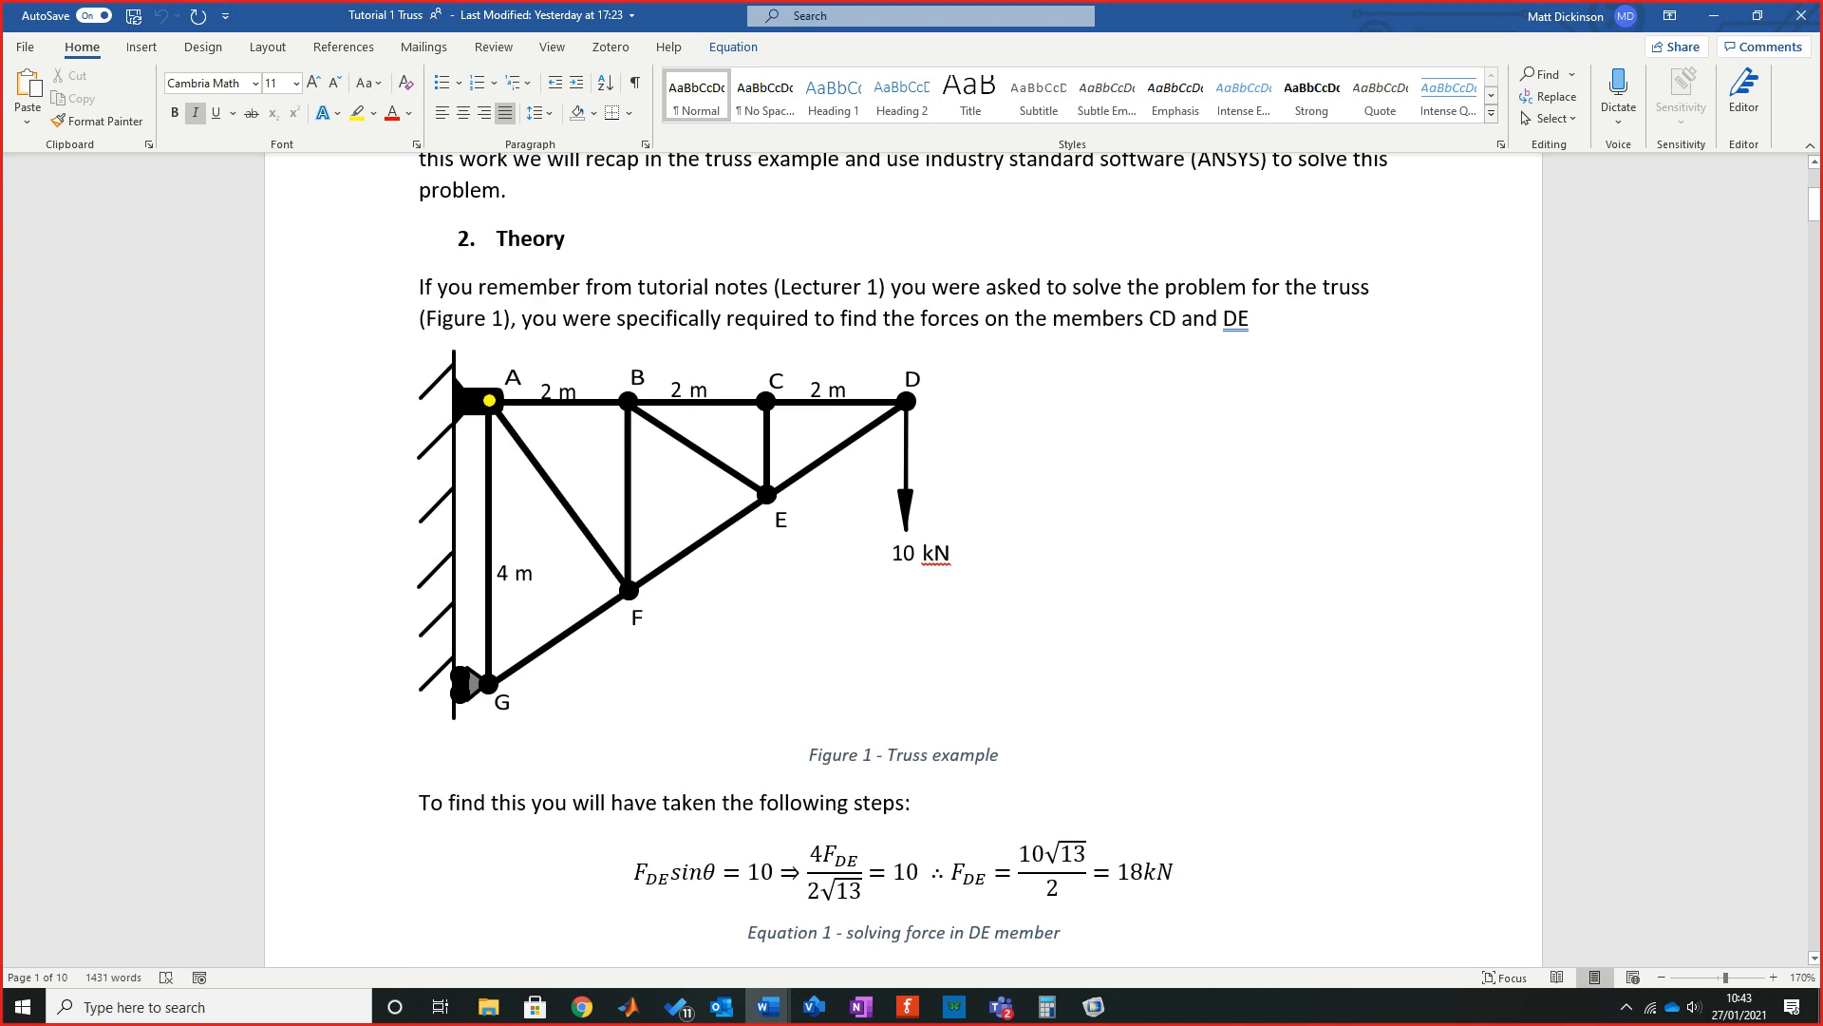
{"action": "scroll", "coordinate": [902, 560], "scroll_direction": "down", "scroll_amount": 10}
{"action": "scroll", "coordinate": [902, 560], "scroll_direction": "up", "scroll_amount": 6}
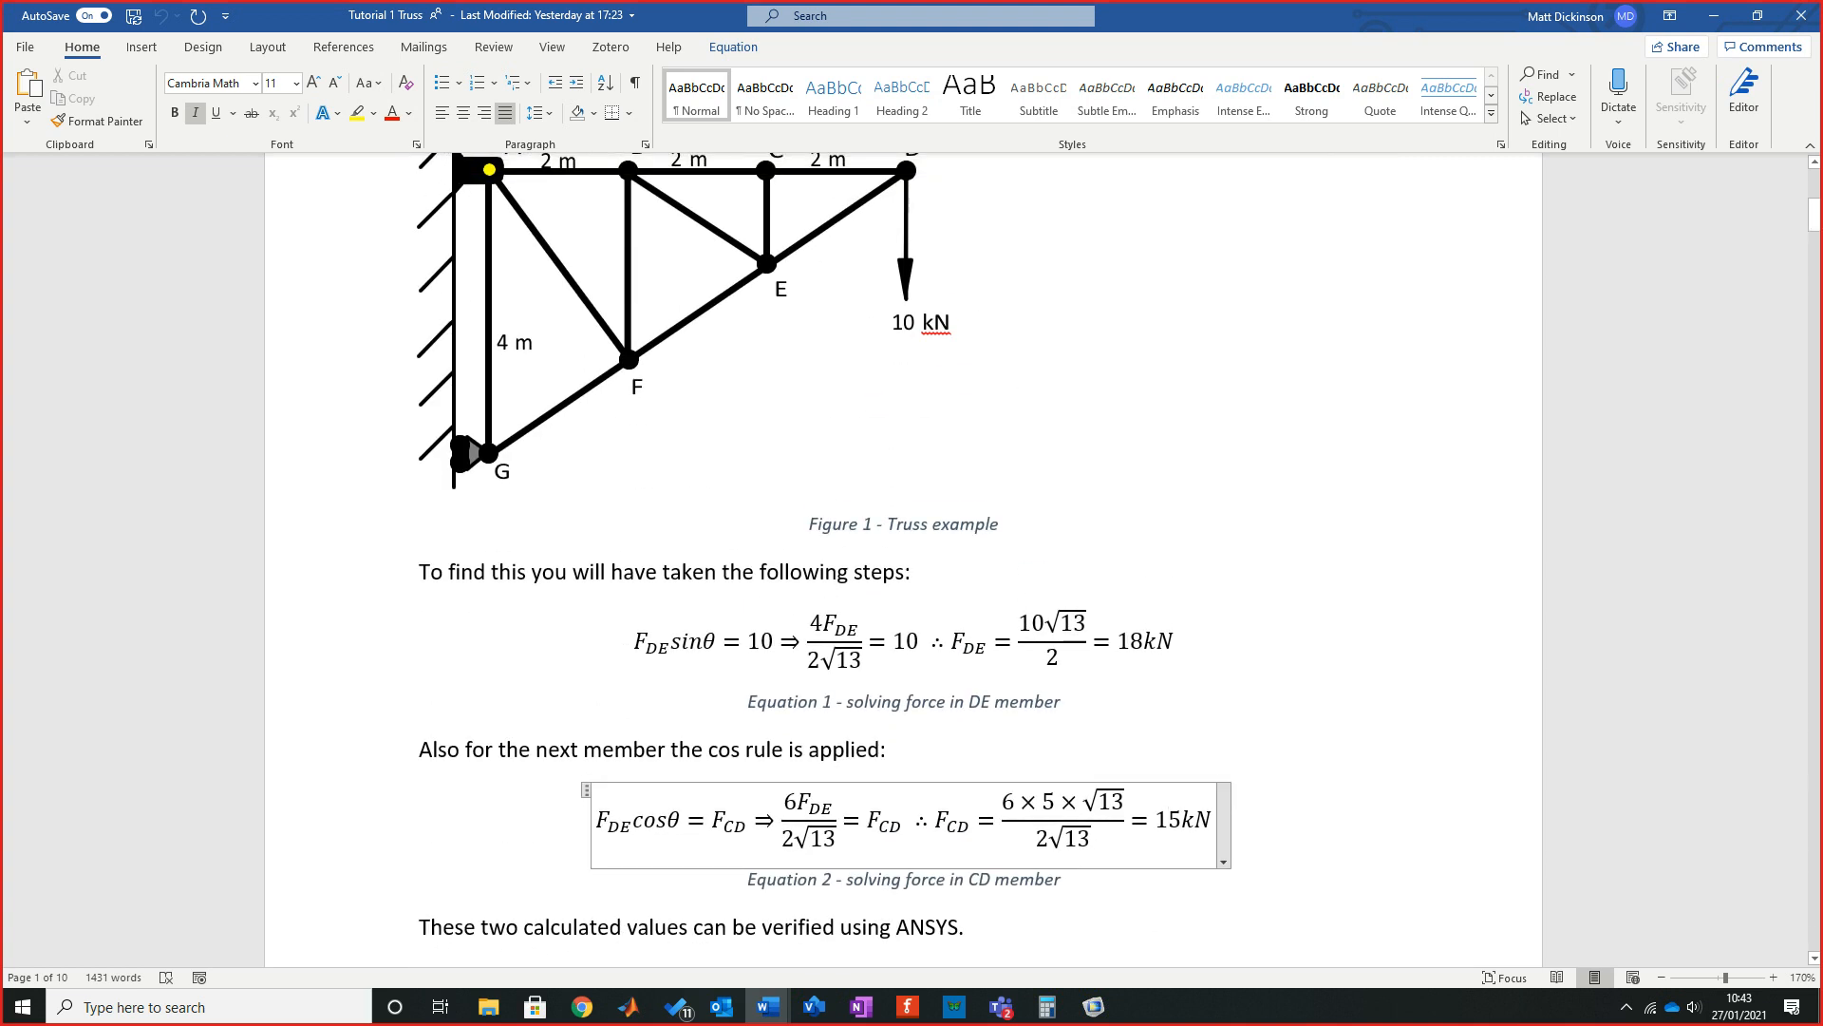
{"action": "left_click", "coordinate": [489, 169]}
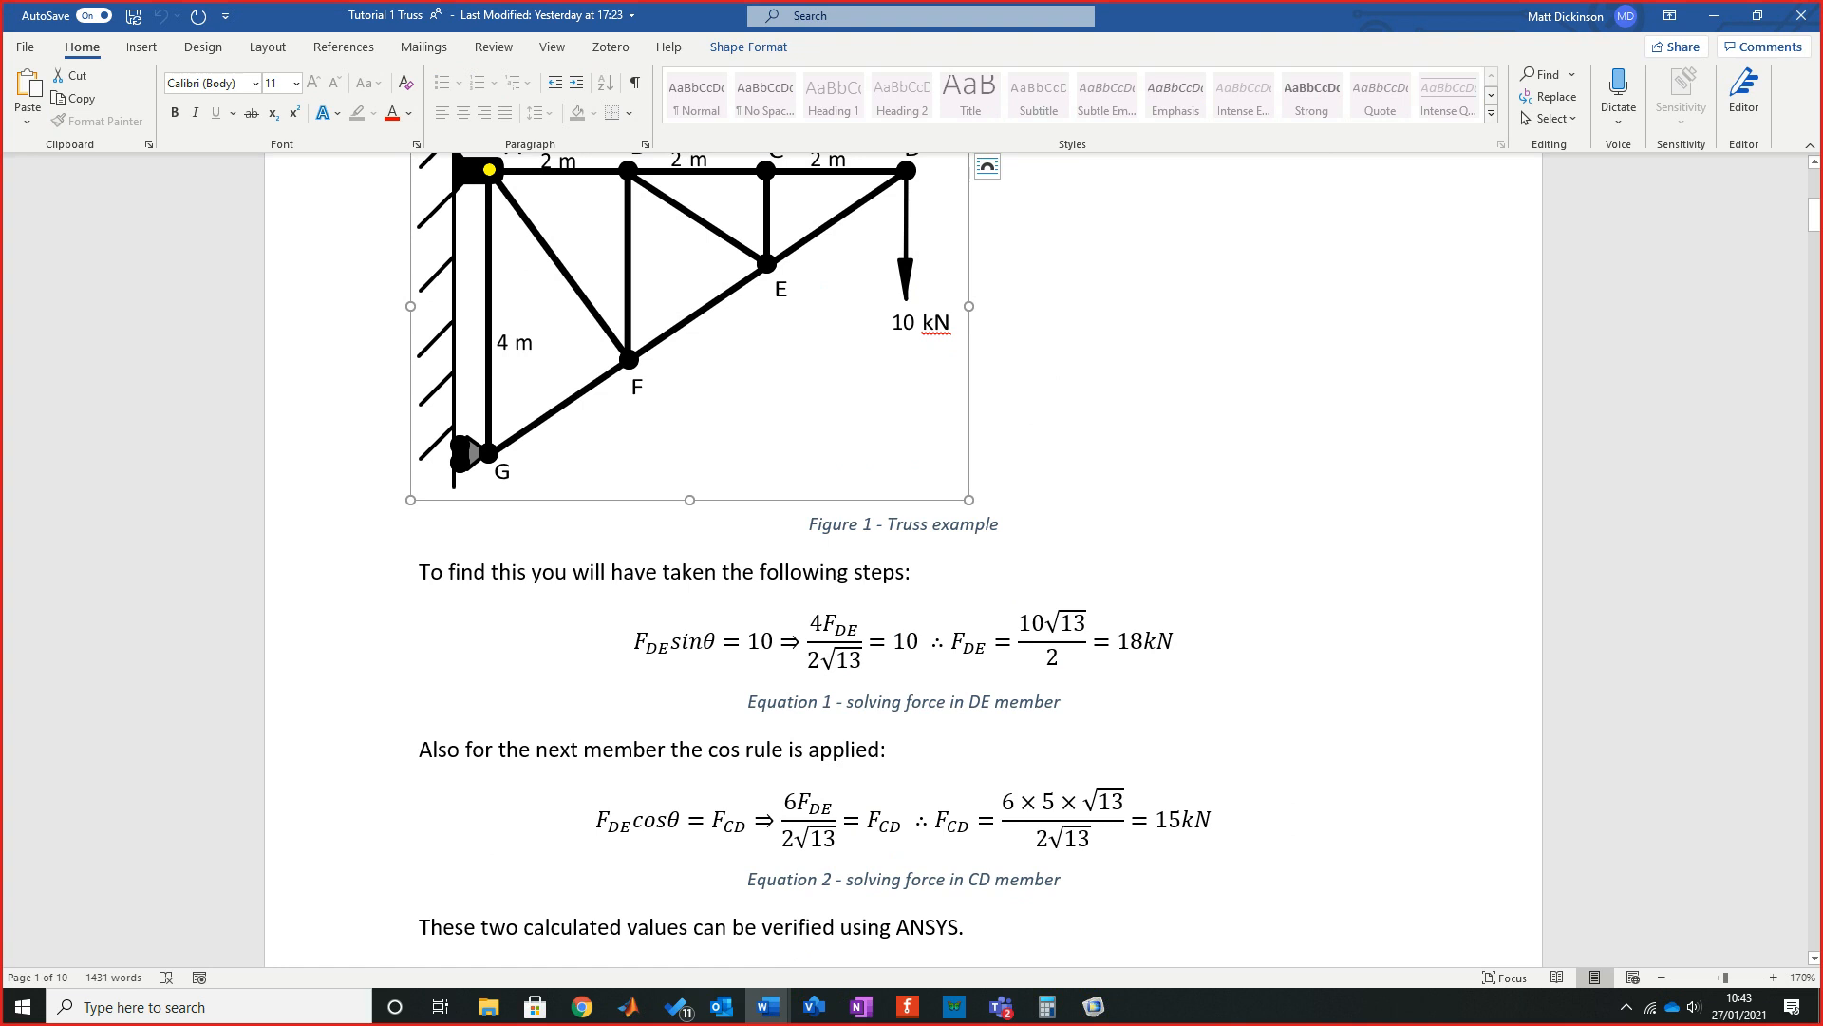
{"action": "left_click_drag", "start_coordinate": [1234, 15], "coordinate": [0, 361]}
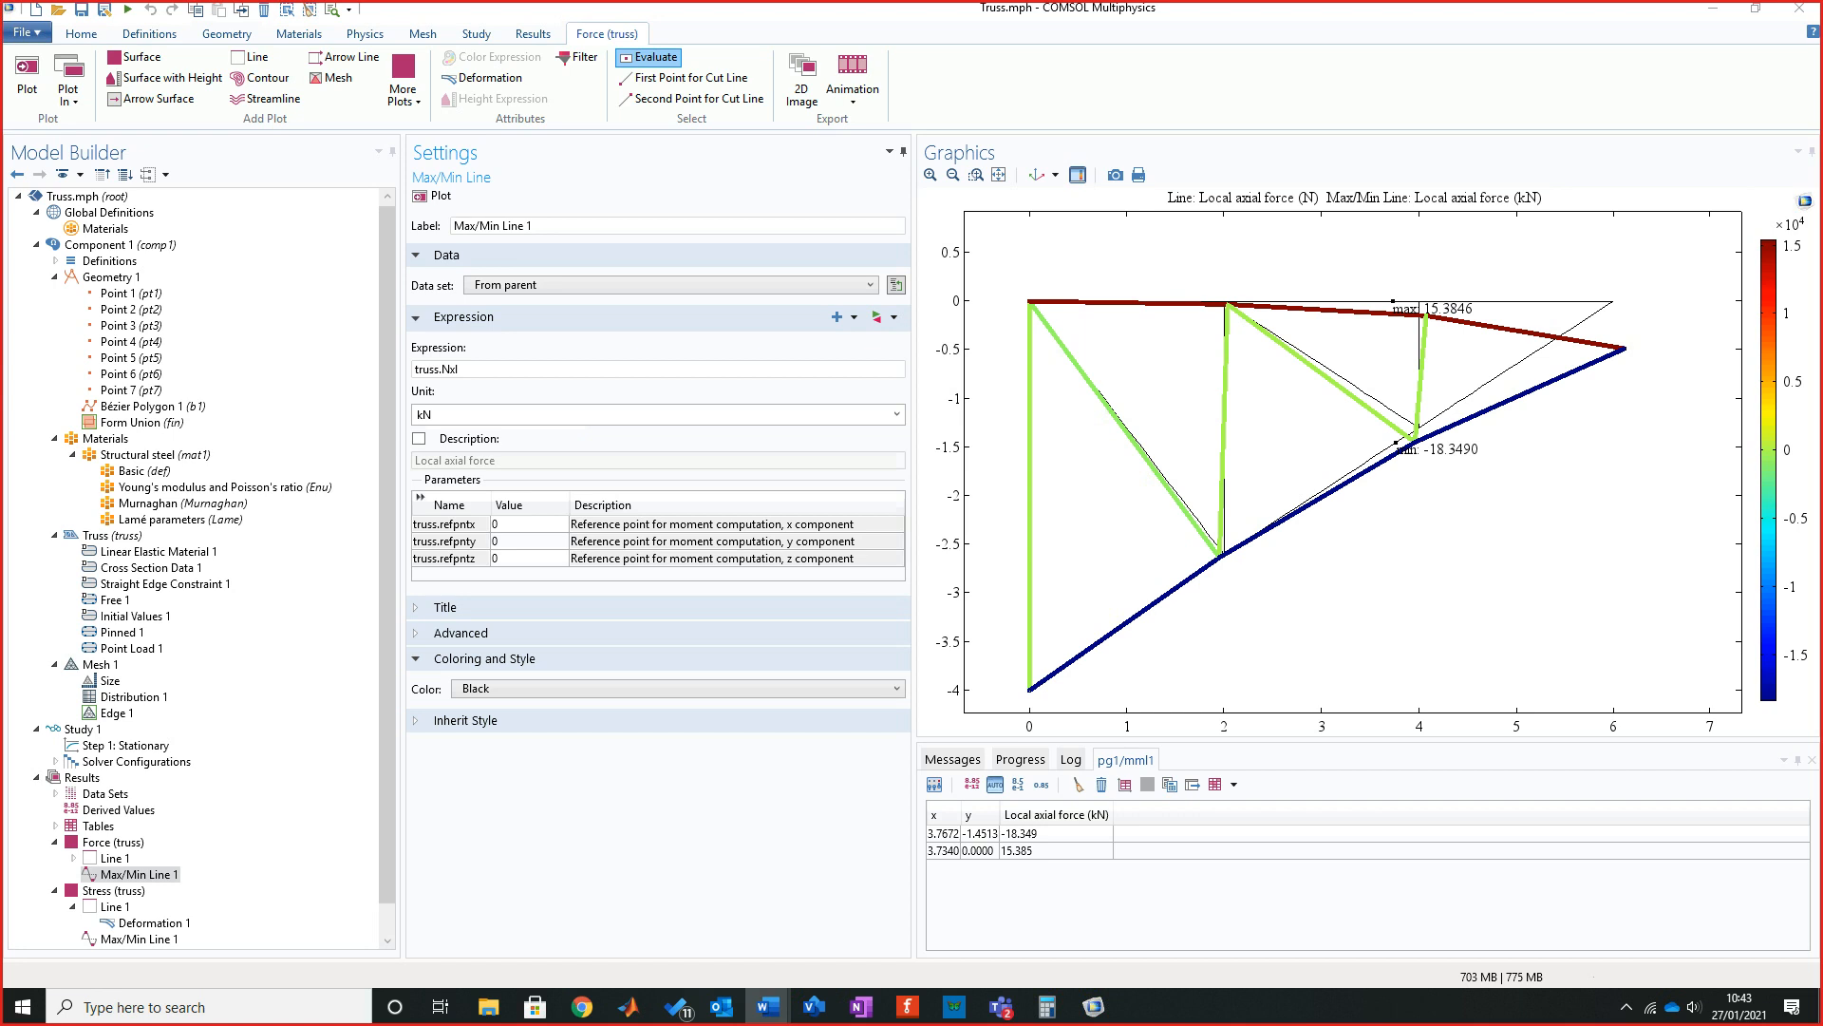
Save the model as Truss in the Work in progress folder.
{"action": "left_click", "coordinate": [104, 9]}
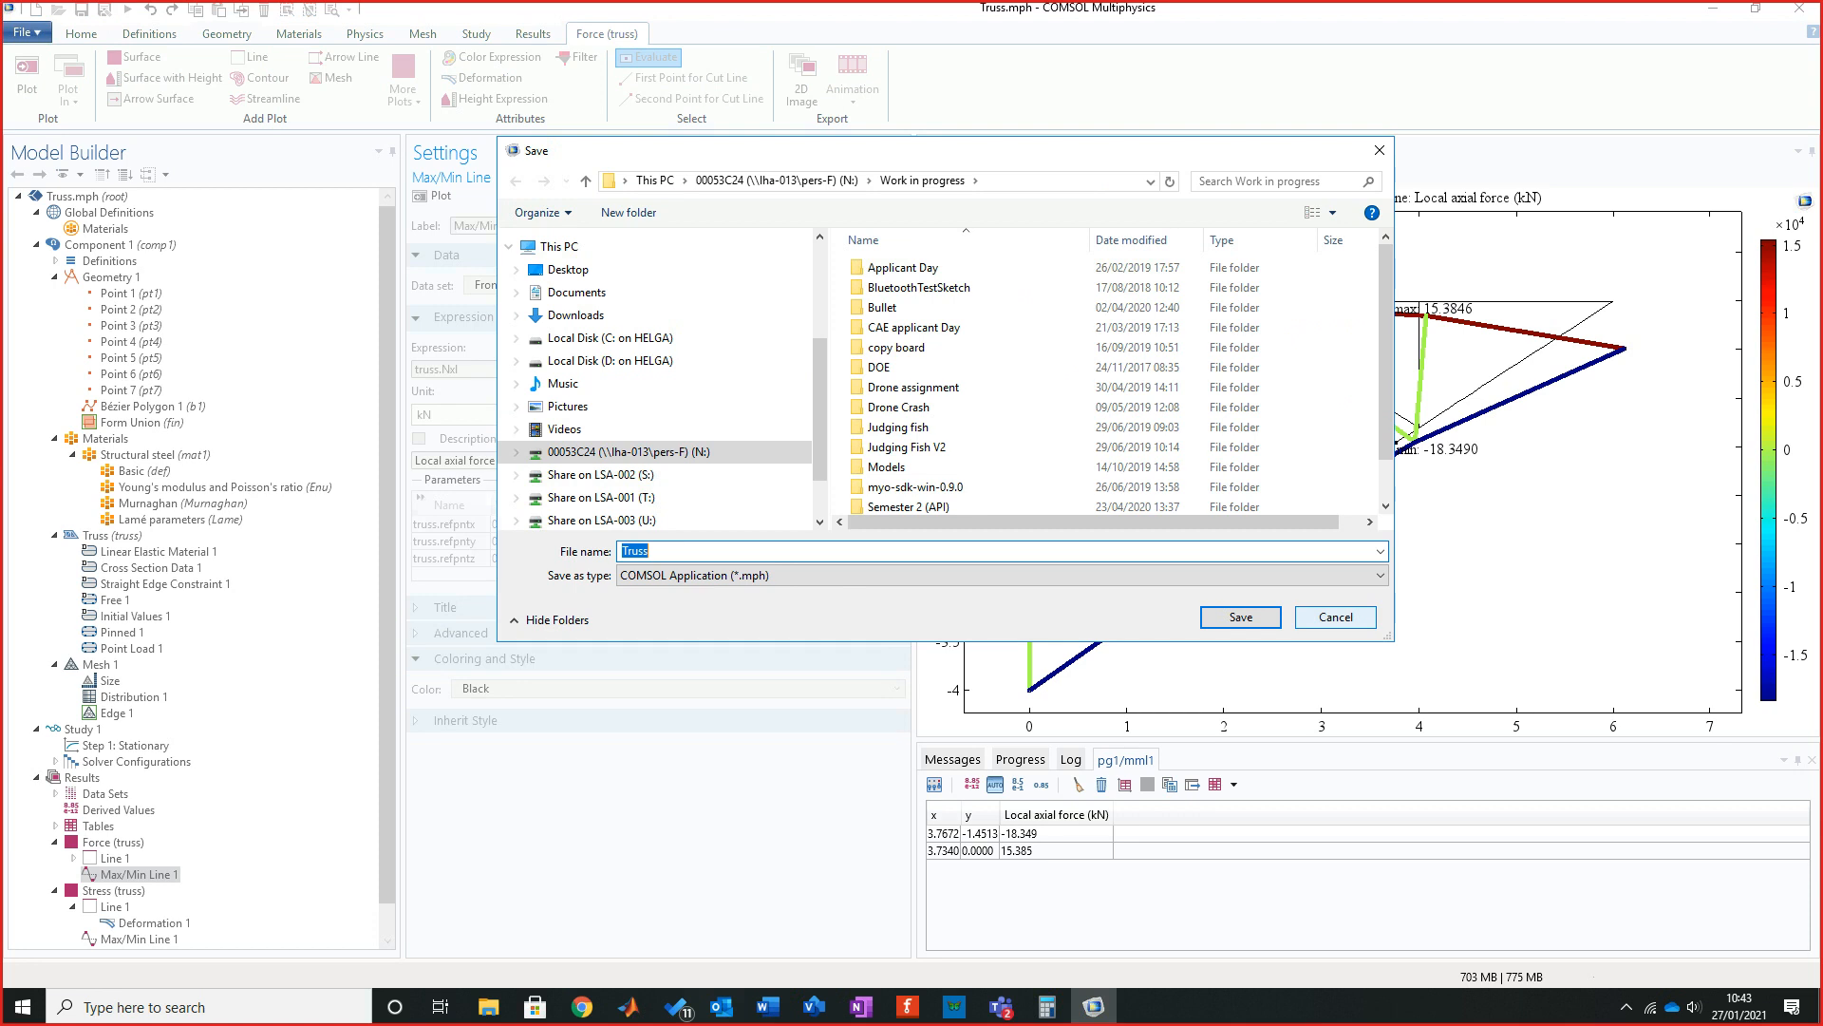
{"action": "left_click", "coordinate": [1241, 616]}
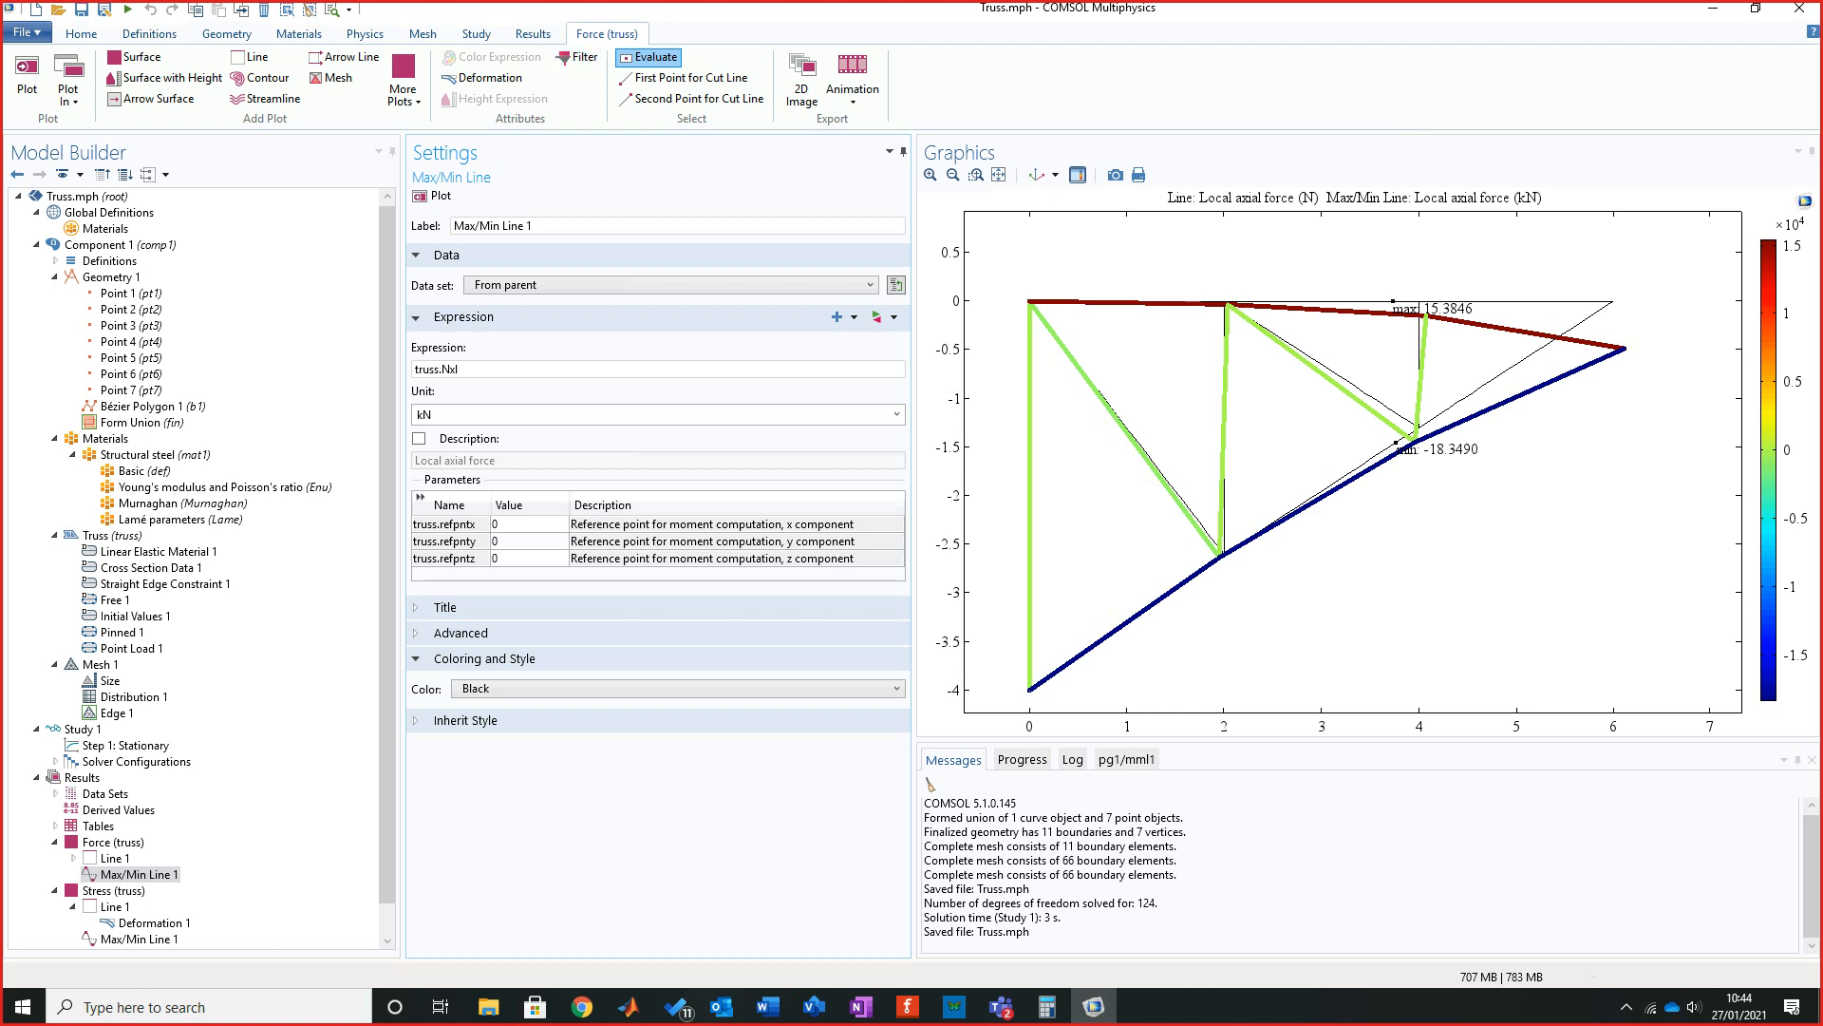
Add a Variables node under the component's Definitions and define FDE with the expression (10*SQRT(13))/2.
{"action": "left_click", "coordinate": [55, 261]}
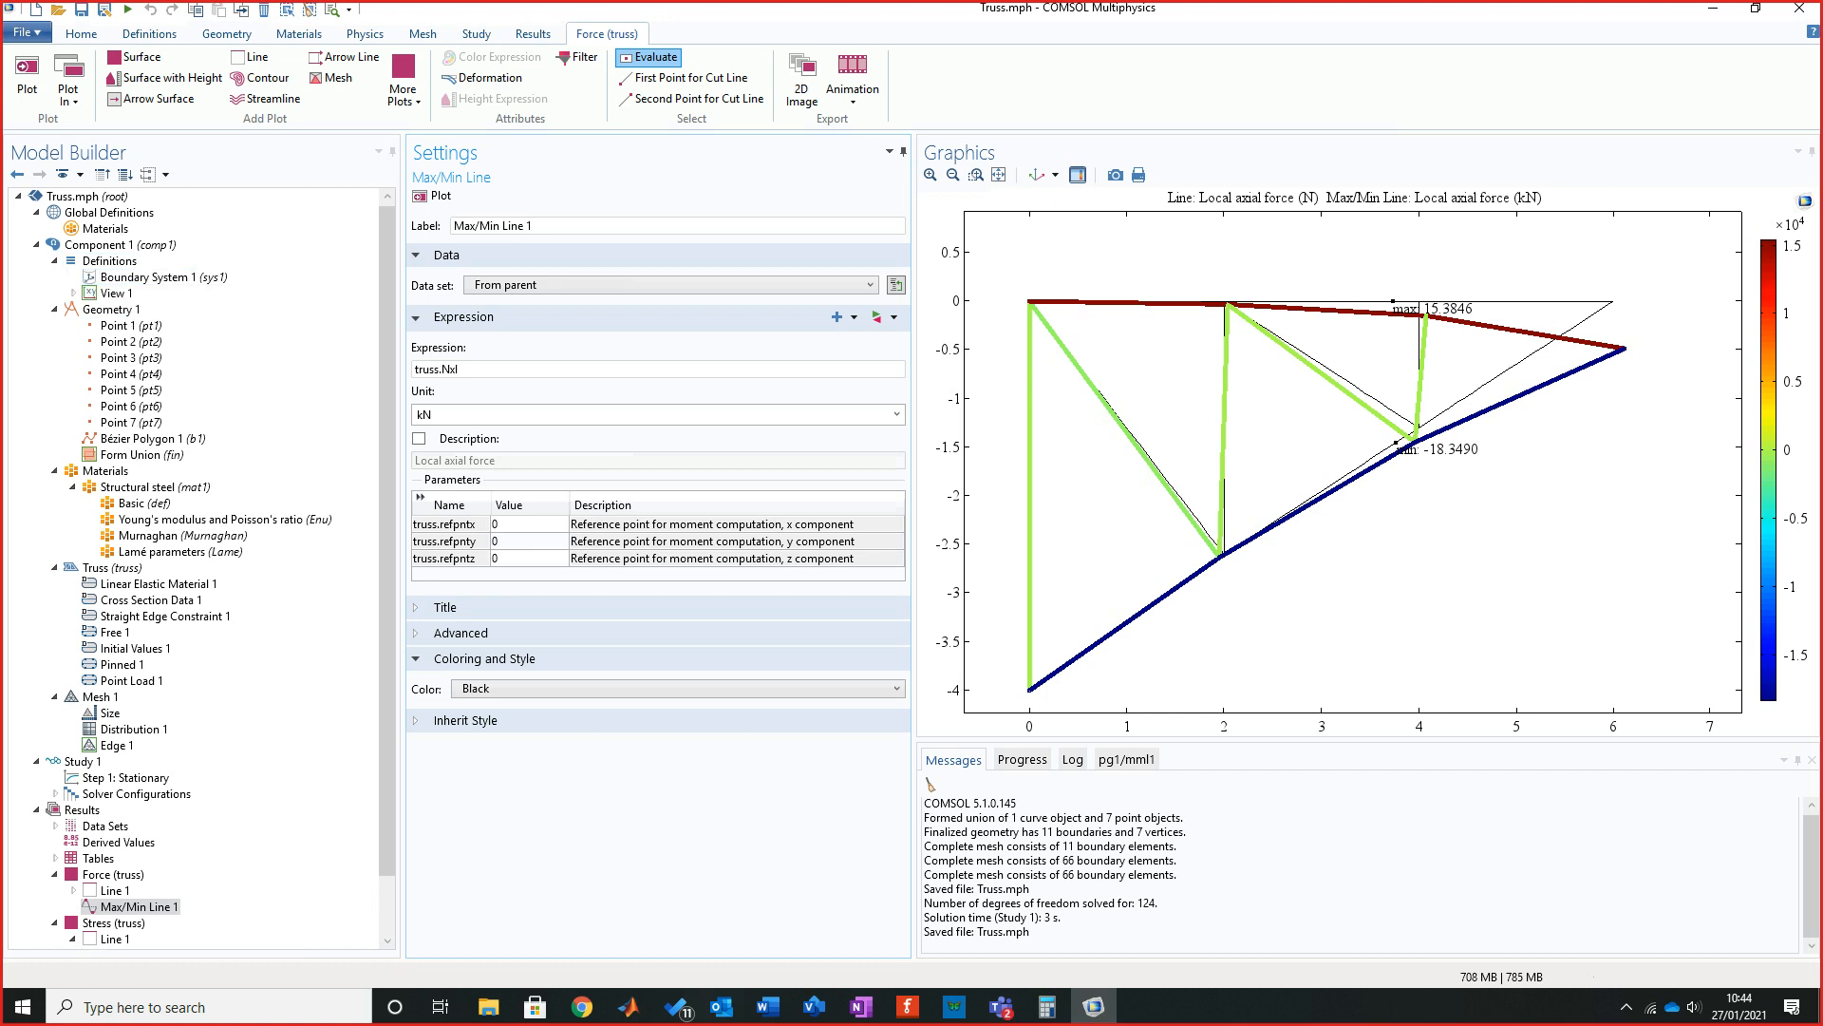
{"action": "right_click", "coordinate": [114, 262]}
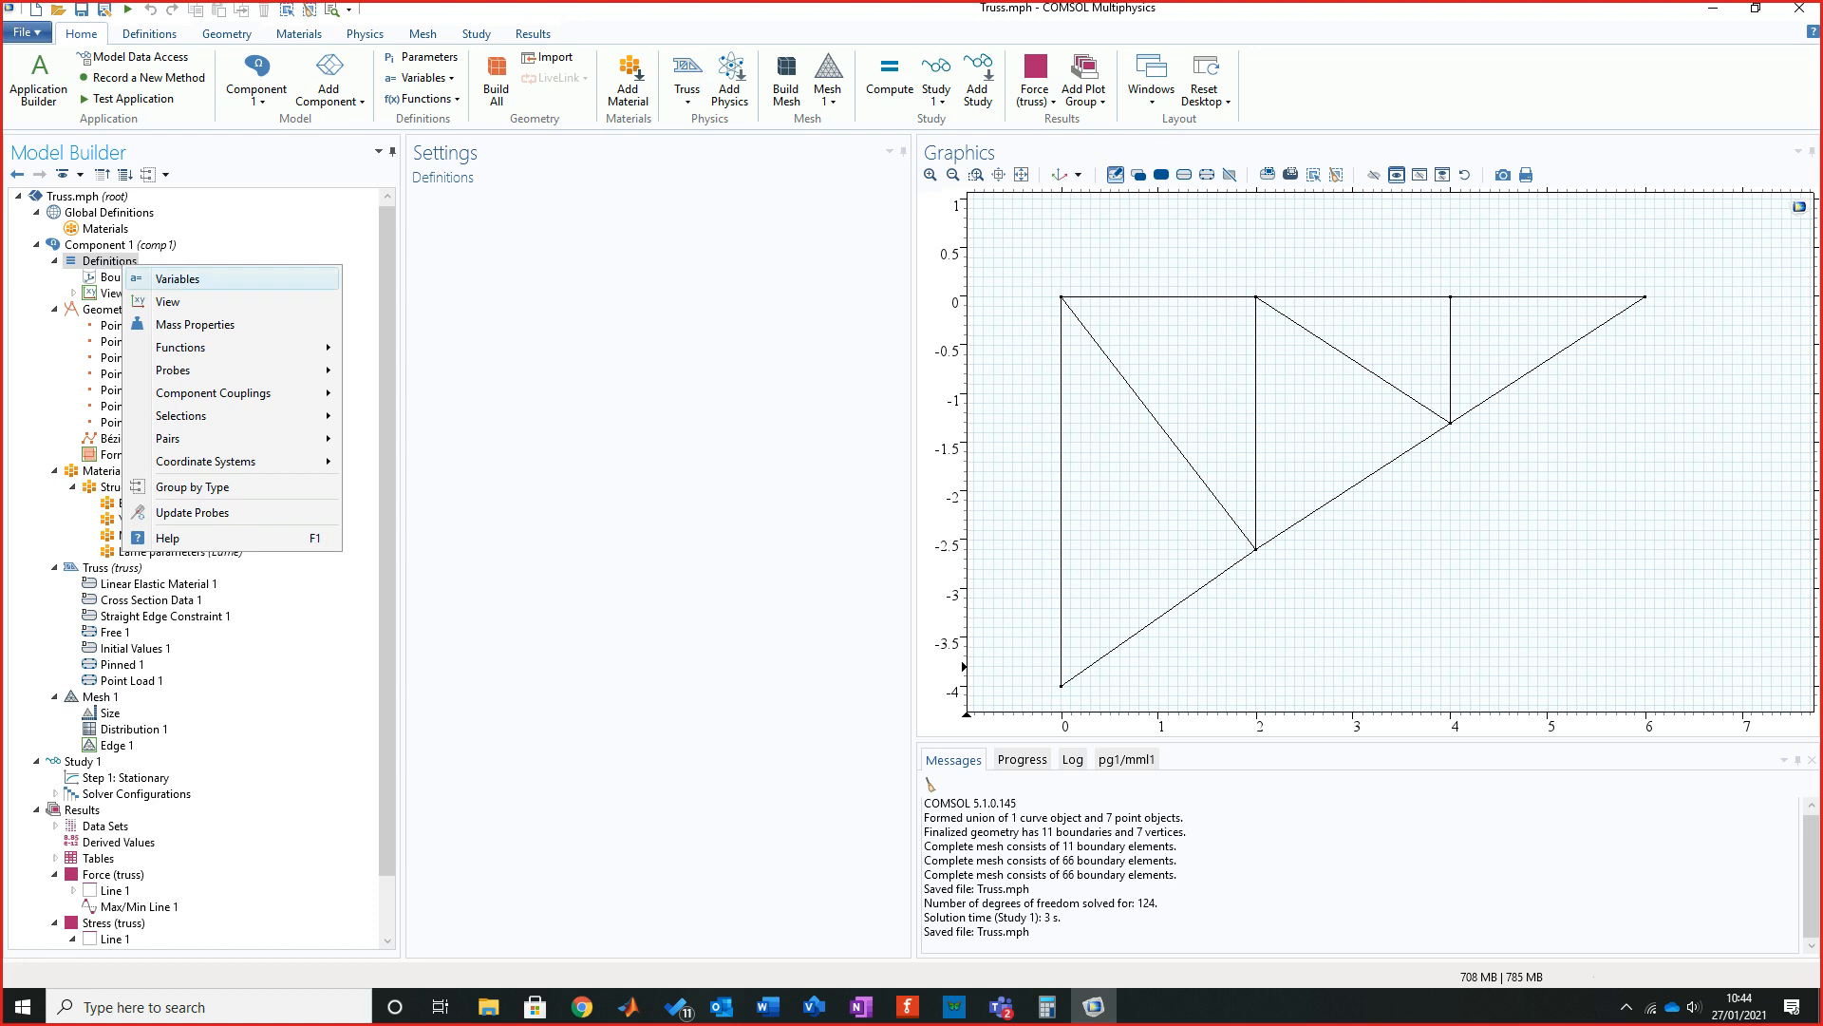
{"action": "left_click", "coordinate": [181, 279]}
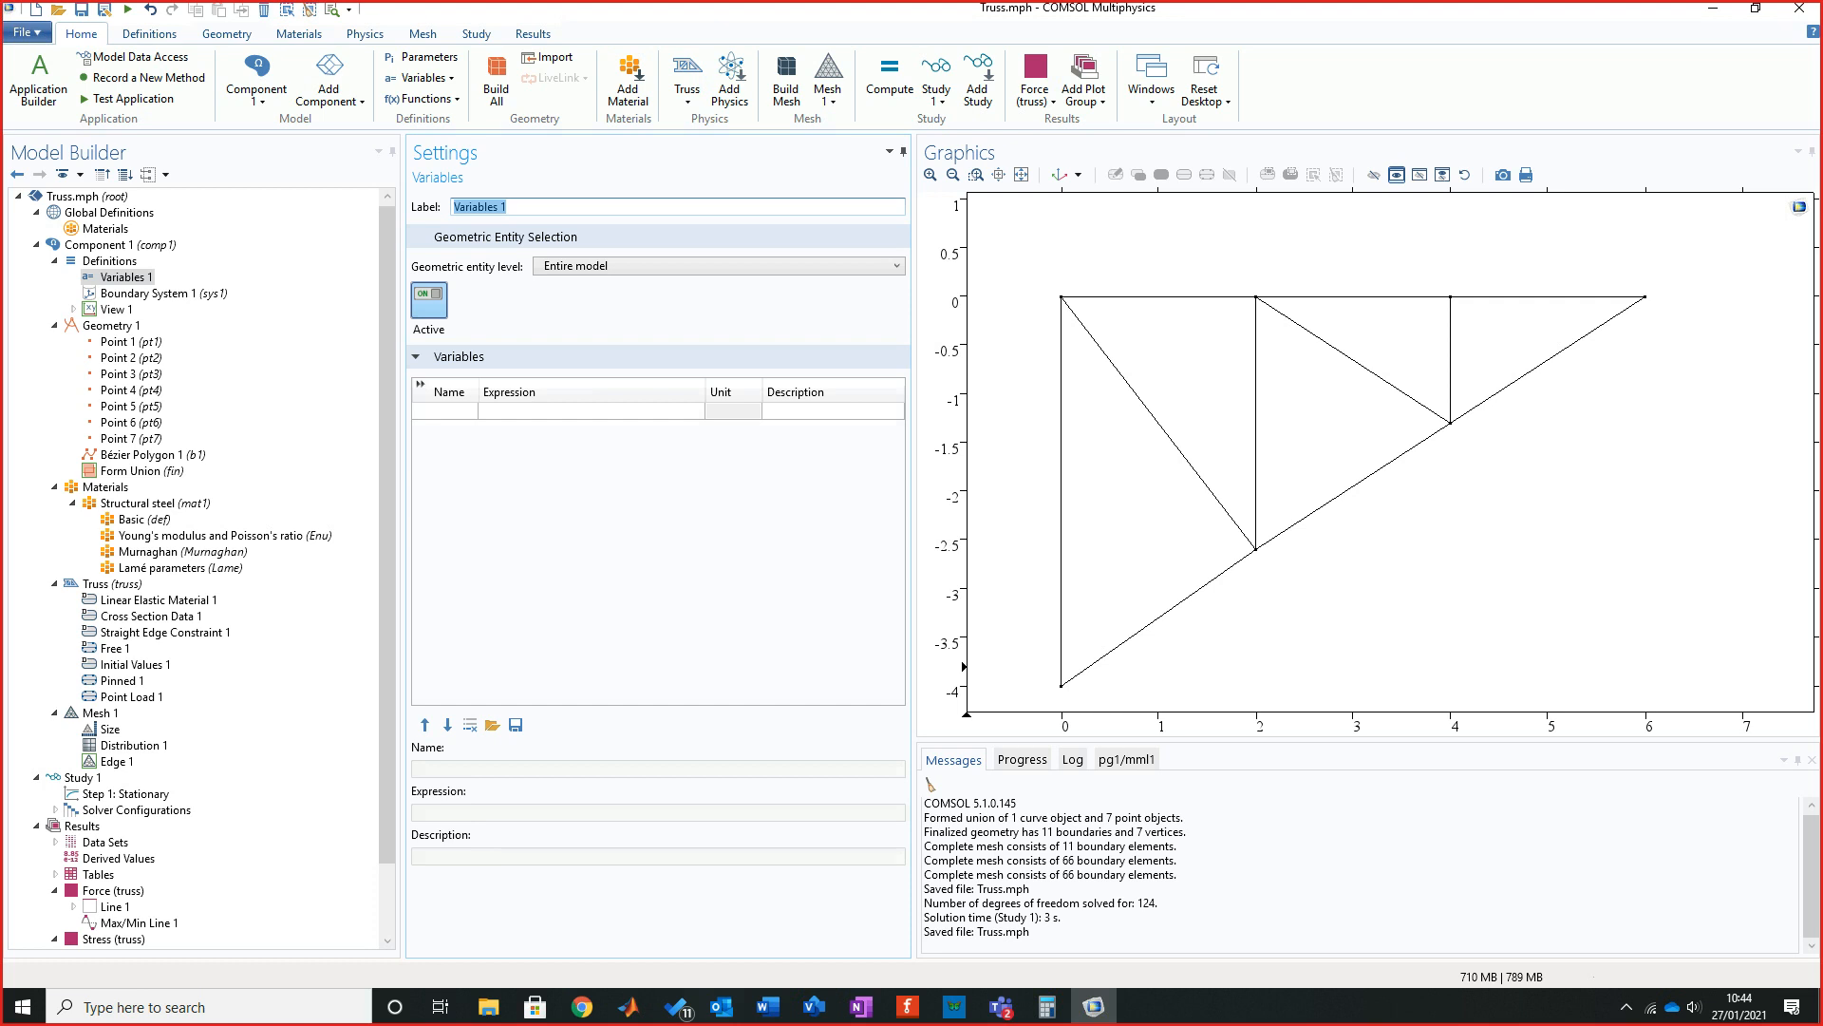
{"action": "left_click", "coordinate": [445, 411]}
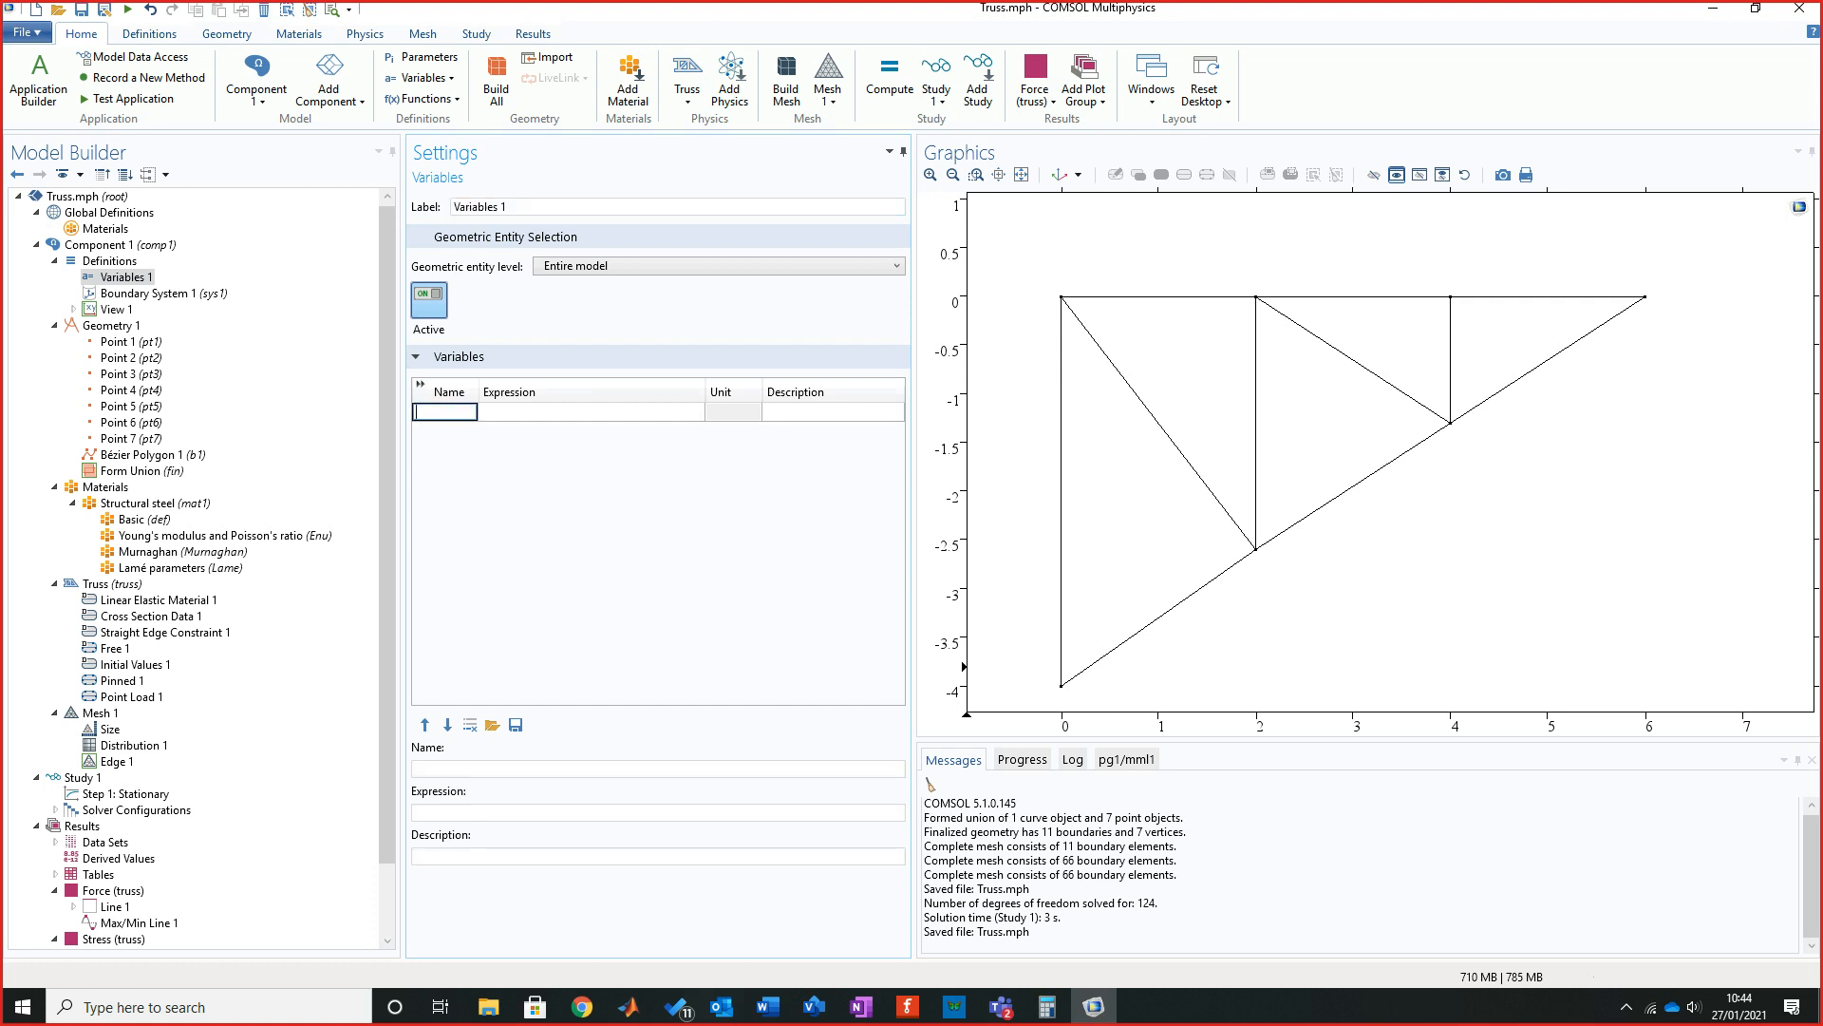
{"action": "type", "text": "FED"}
{"action": "type", "text": "E"}
{"action": "key", "text": "Tab"}
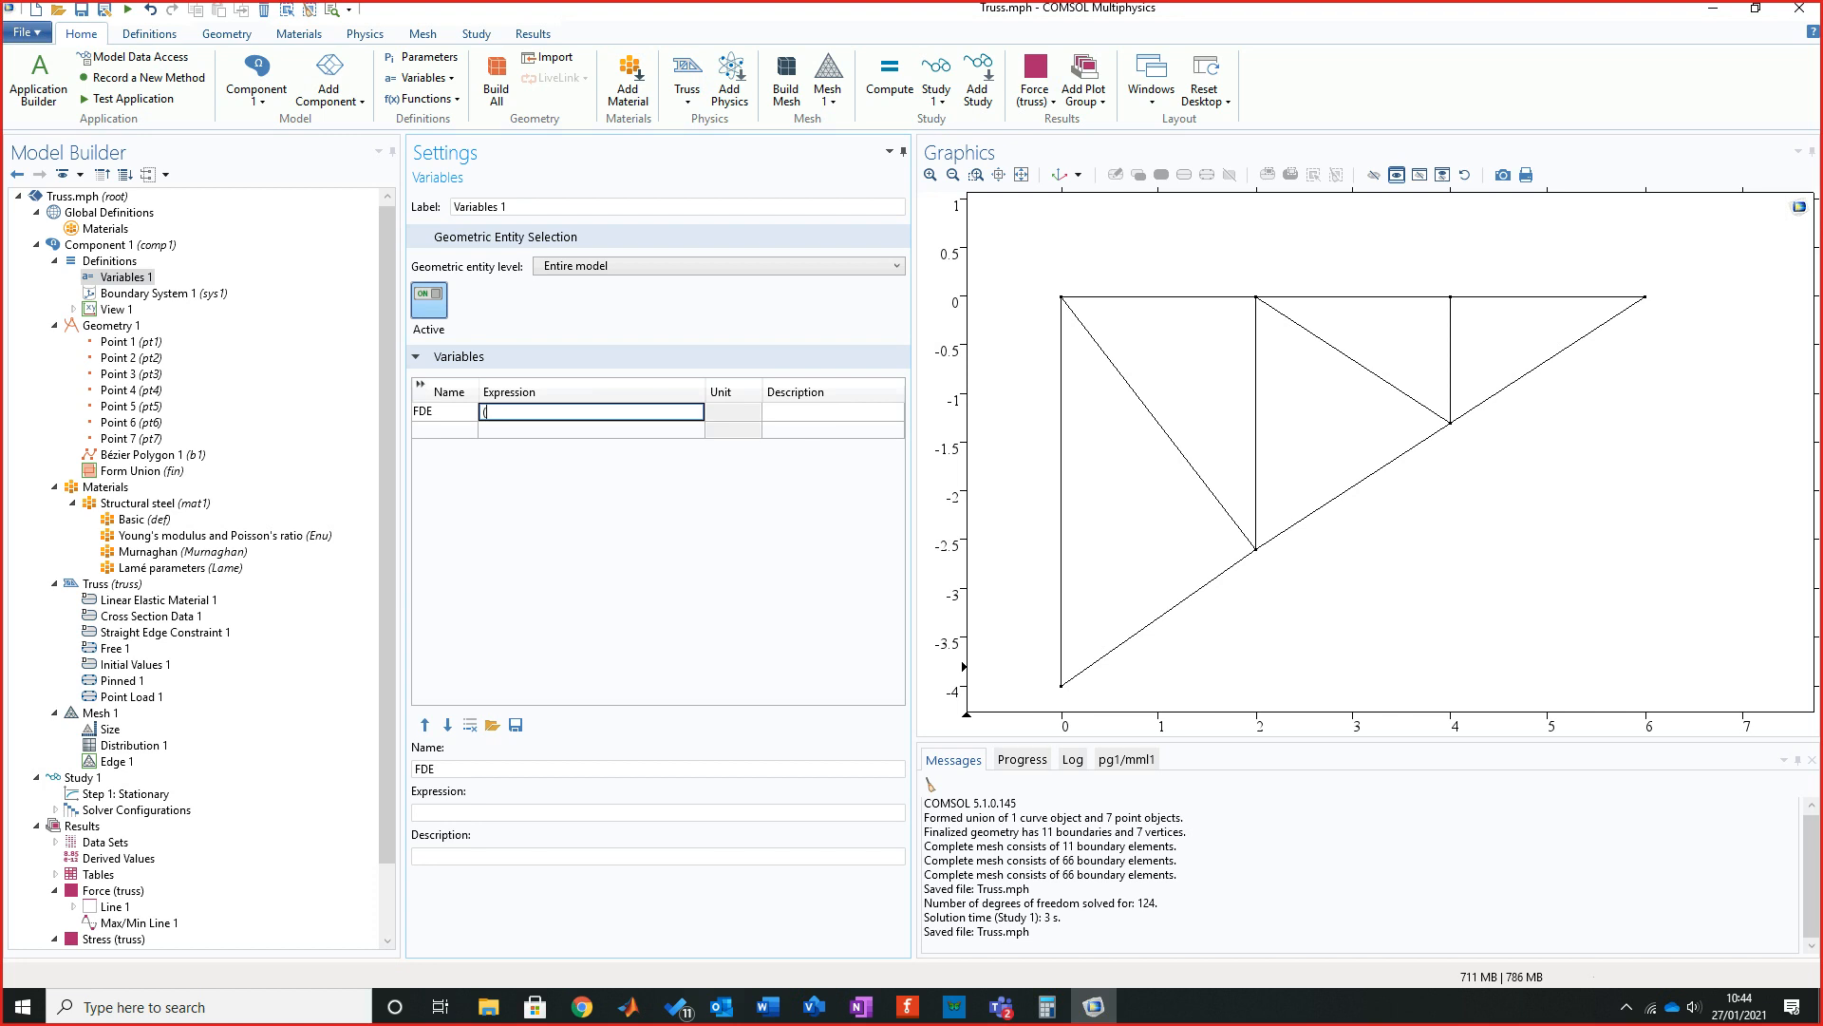
{"action": "type", "text": "(10*SQRT"}
{"action": "type", "text": "(13))/2"}
{"action": "key", "text": "Return"}
Inspect the expression and unit cells of the FDE variable.
{"action": "left_click", "coordinate": [590, 411]}
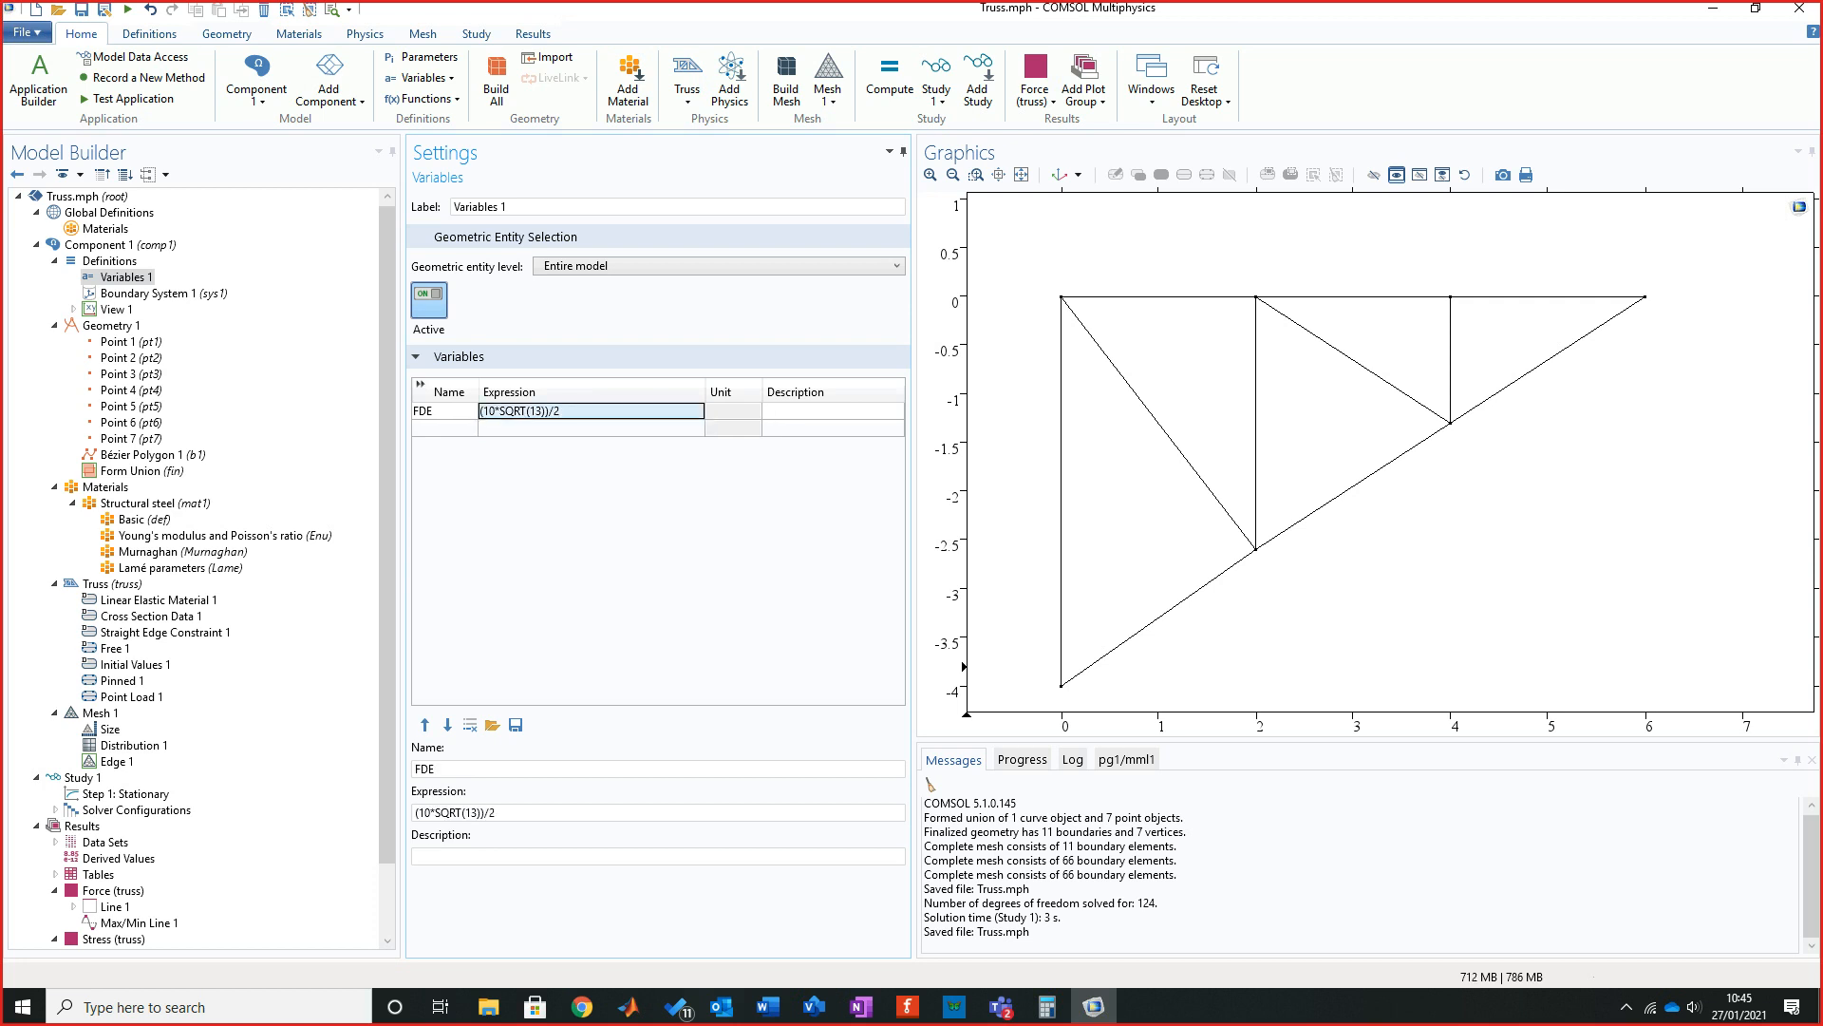
{"action": "left_click", "coordinate": [733, 411]}
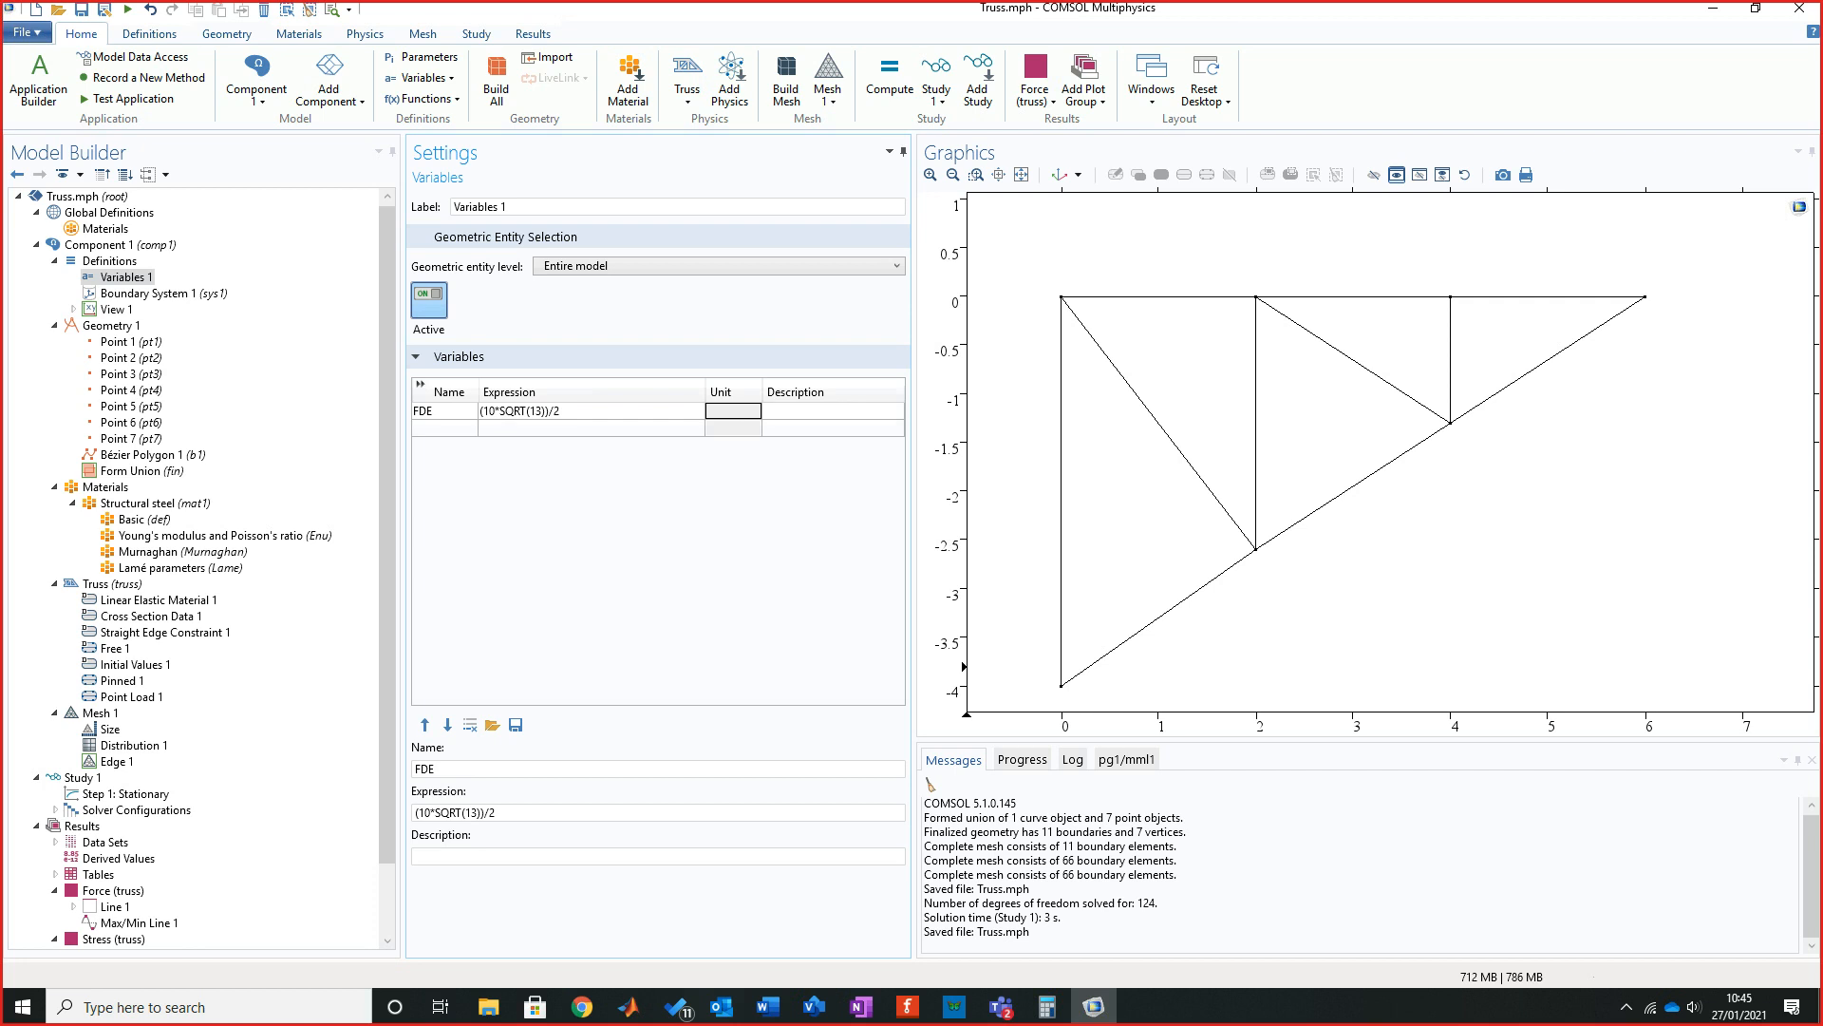
{"action": "left_click", "coordinate": [591, 411]}
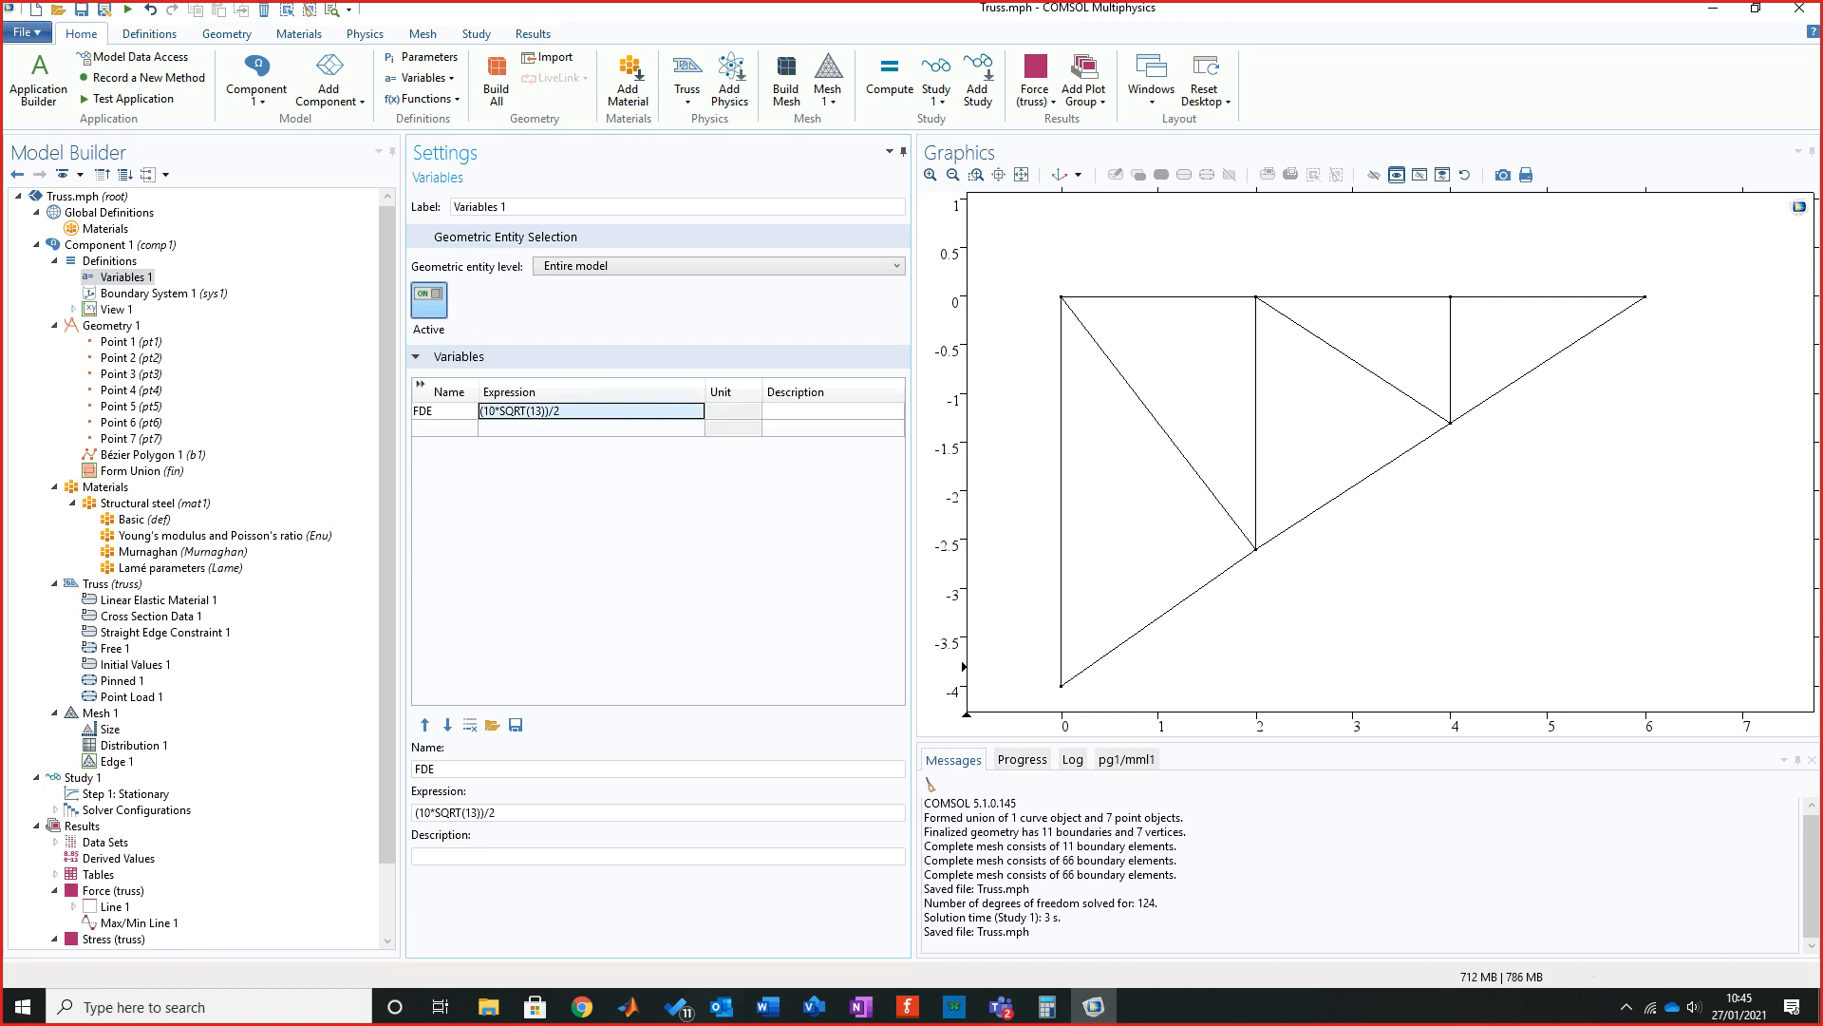
{"action": "left_click", "coordinate": [733, 411]}
{"action": "double_click", "coordinate": [591, 411]}
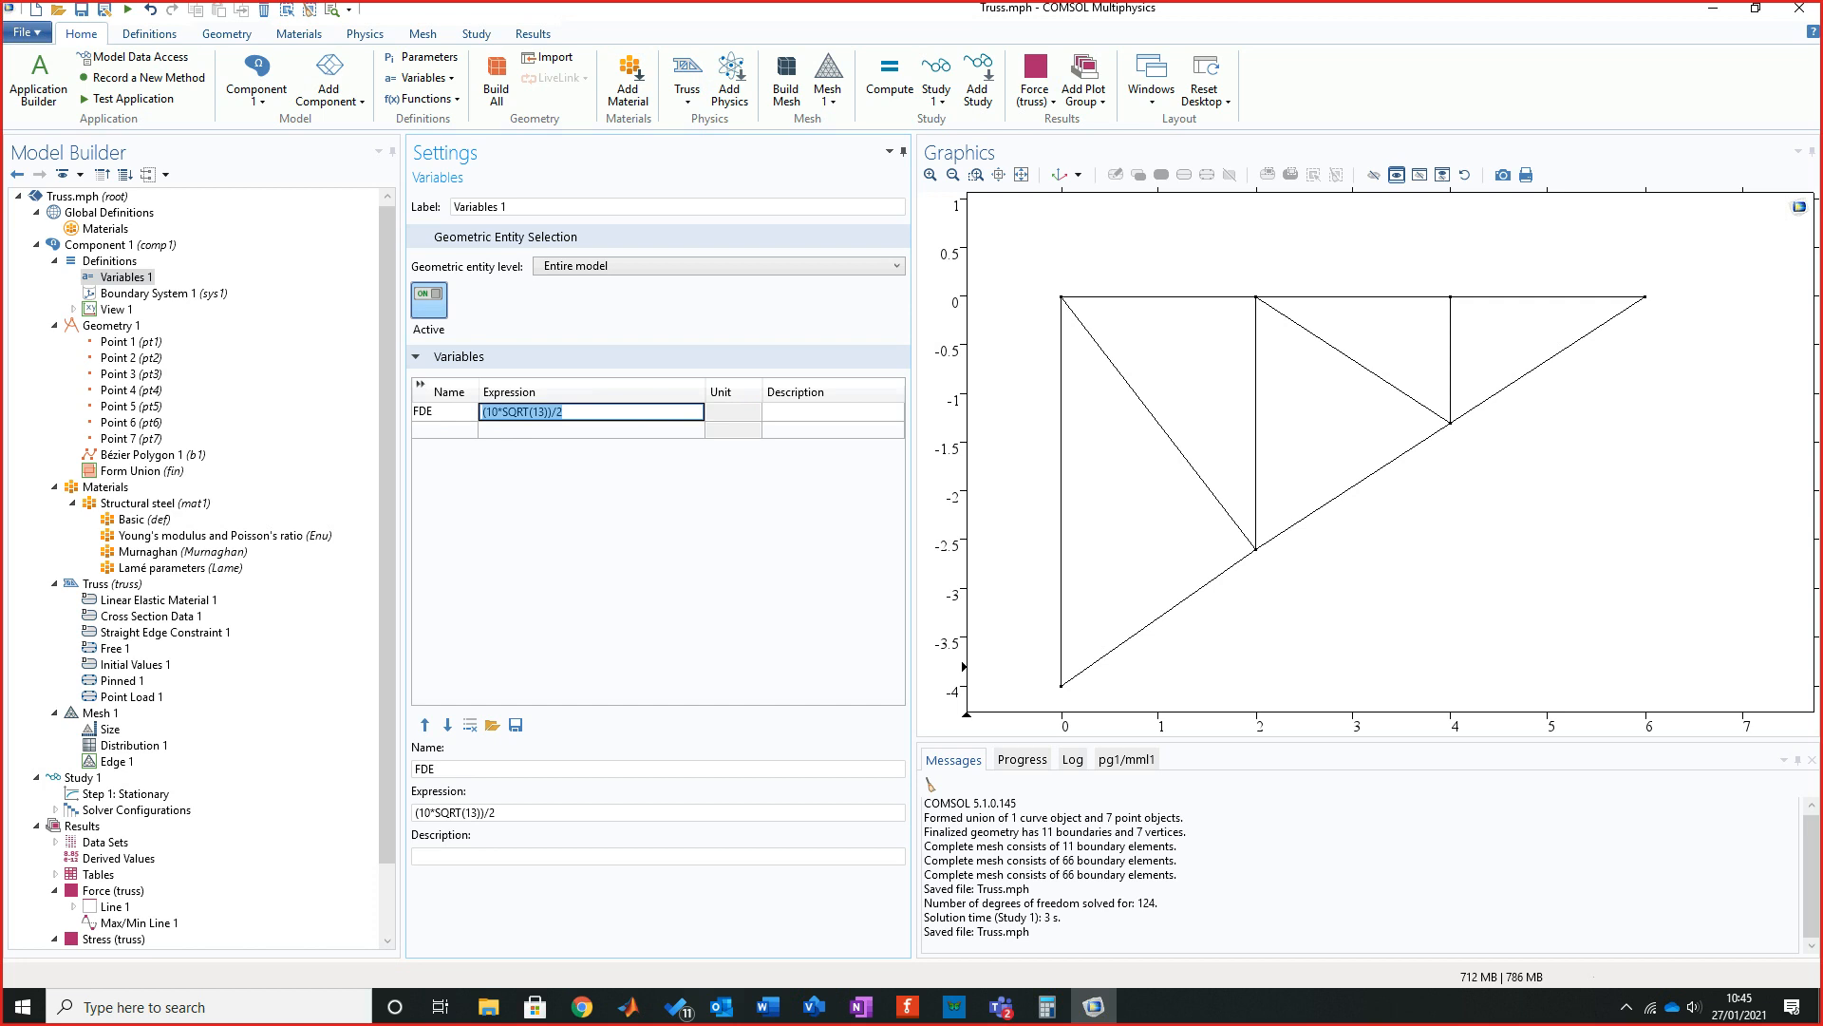
{"action": "left_click", "coordinate": [570, 429]}
{"action": "left_click", "coordinate": [580, 411]}
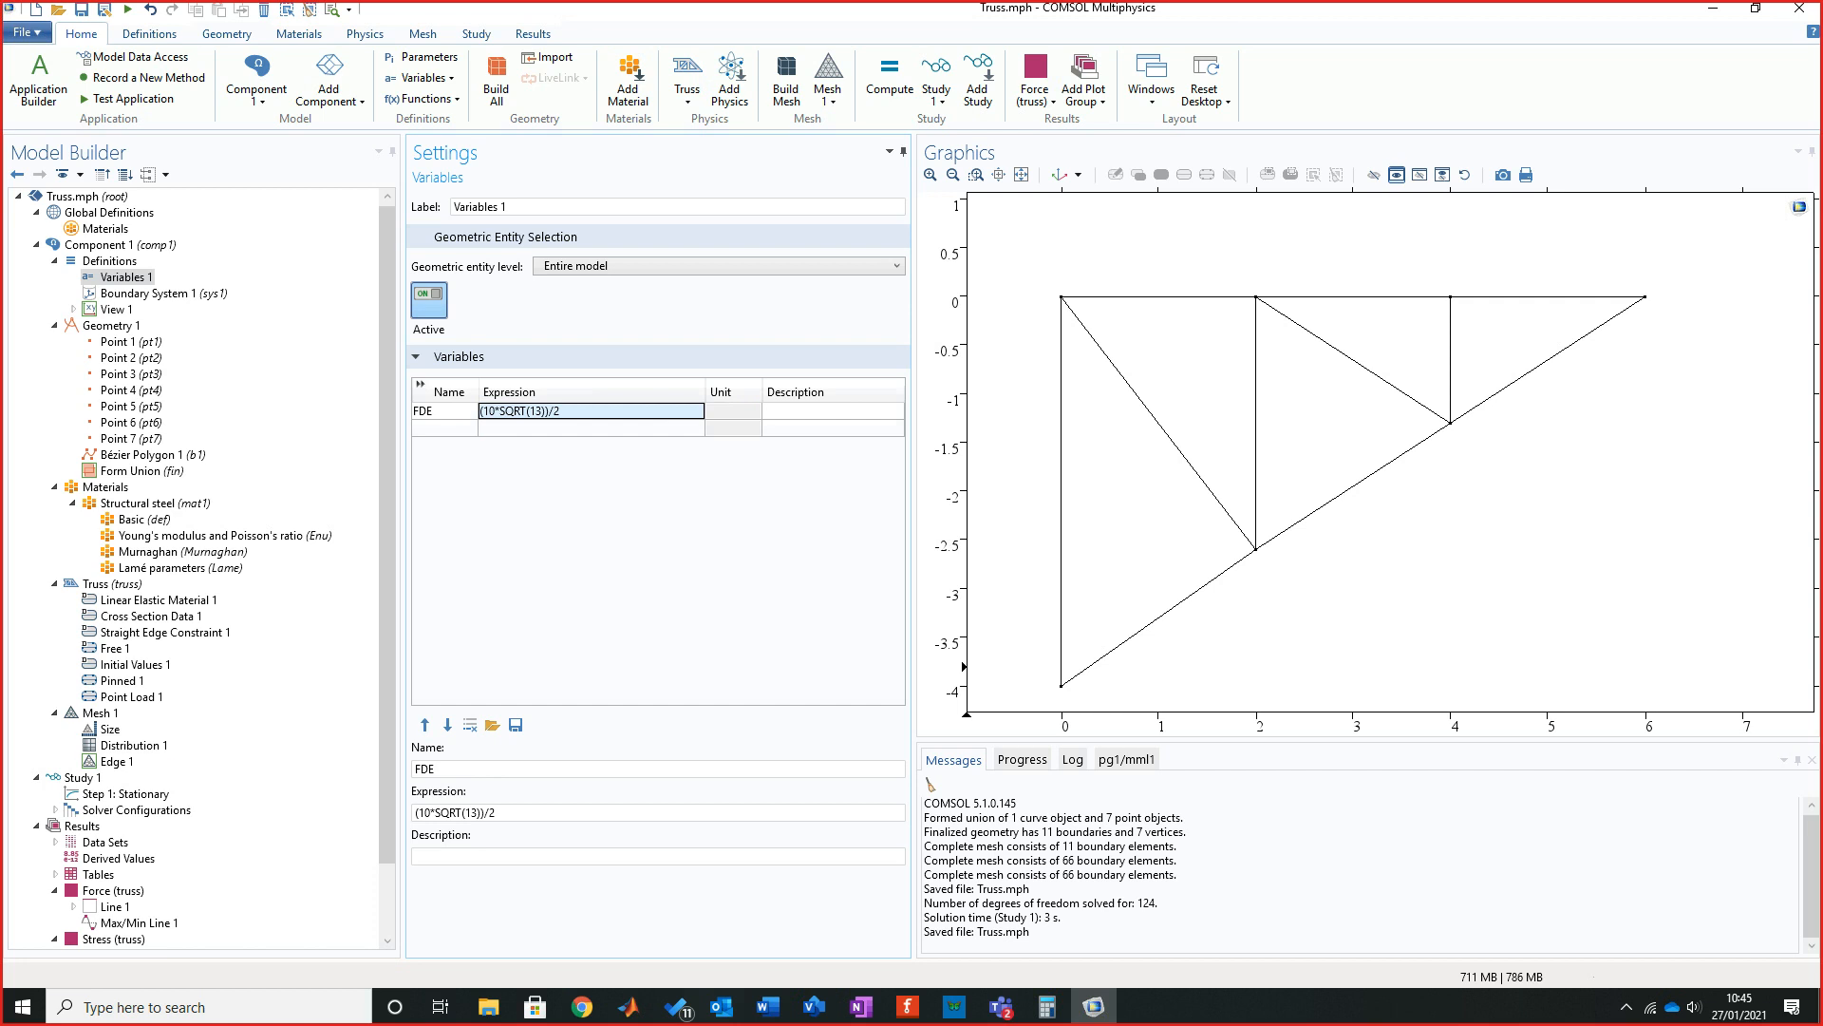
Examine the Max/Min Line 1 results under Stress (truss) and under Force (truss).
{"action": "scroll", "coordinate": [123, 793], "scroll_direction": "down", "scroll_amount": 2}
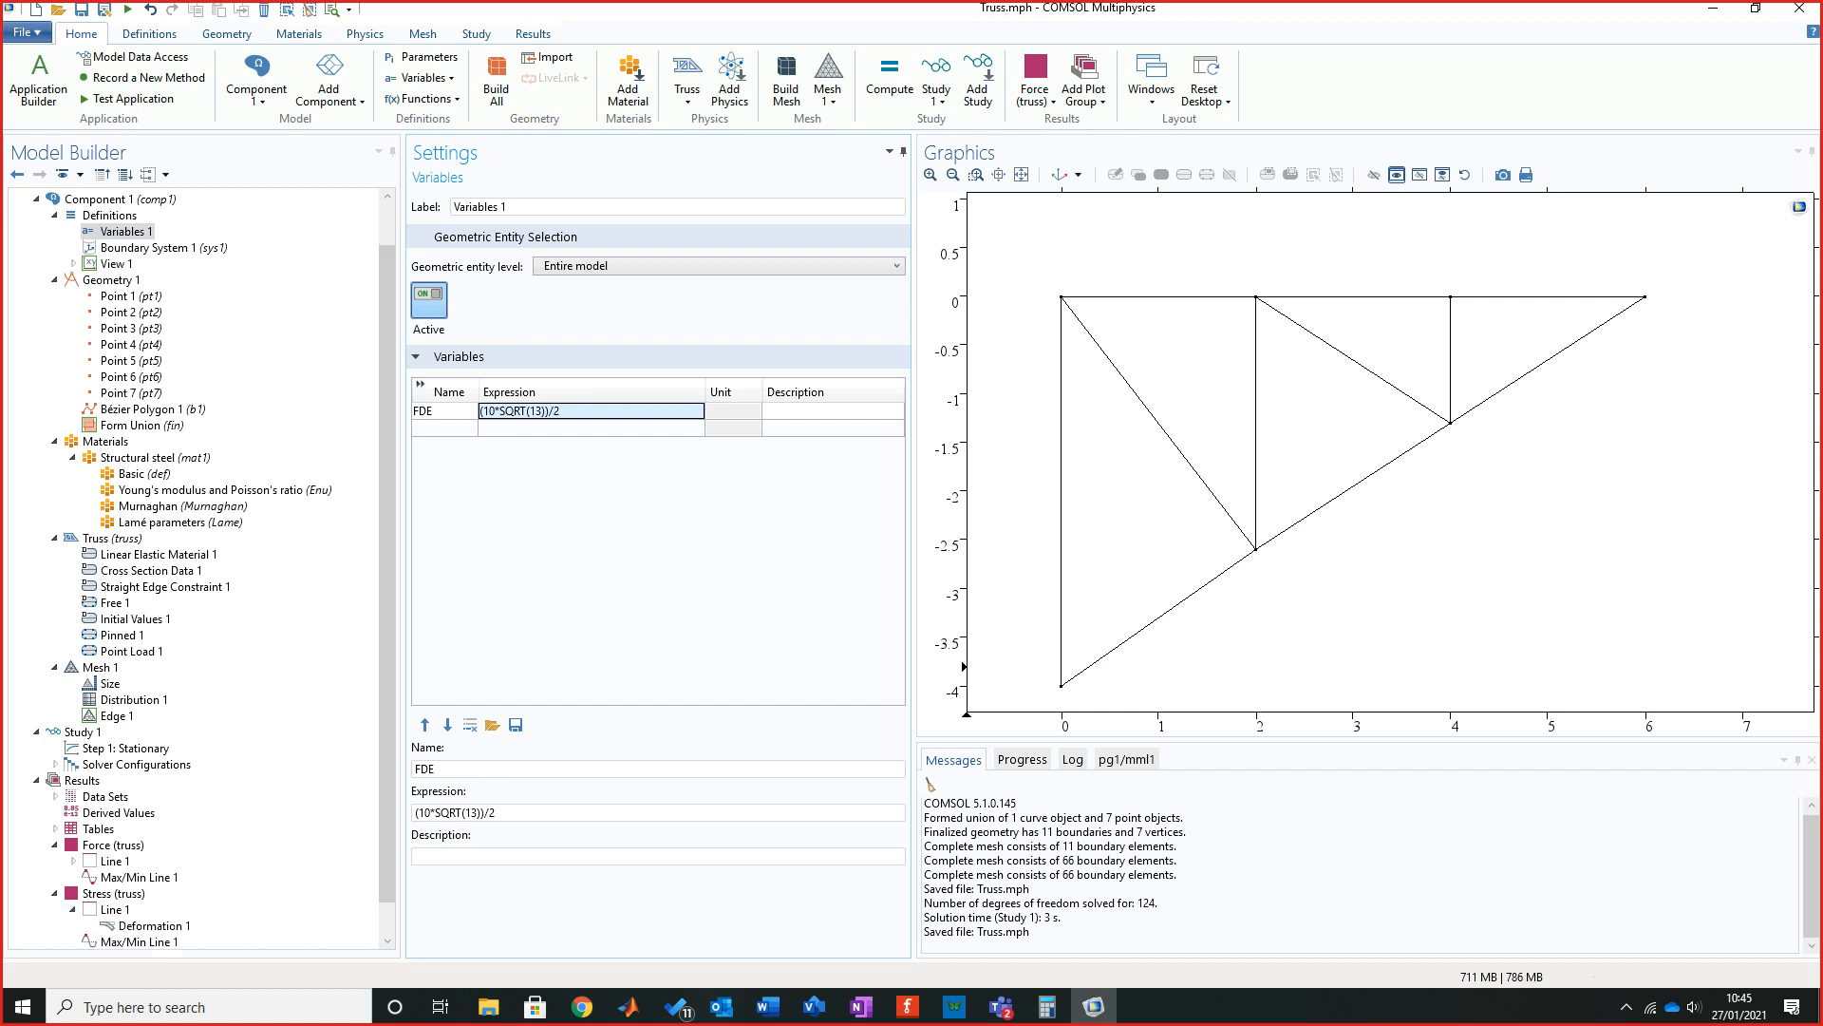
{"action": "left_click", "coordinate": [138, 906]}
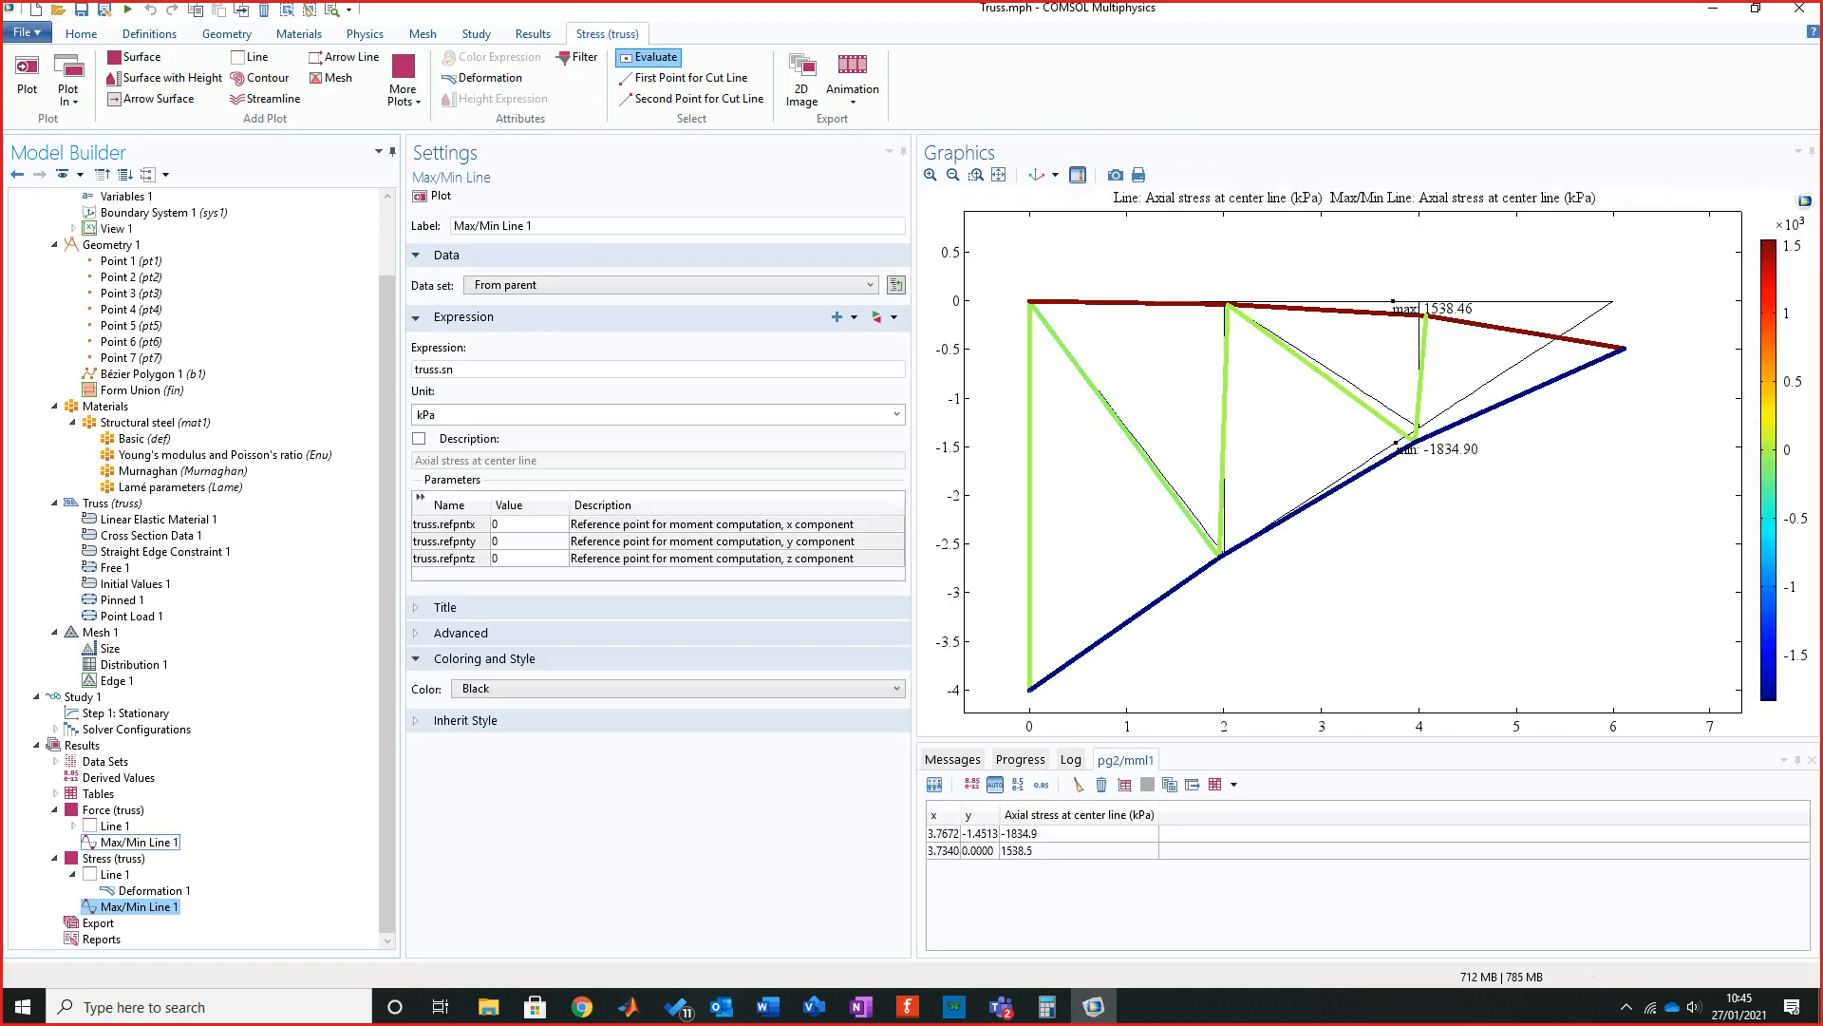
{"action": "left_click", "coordinate": [138, 842]}
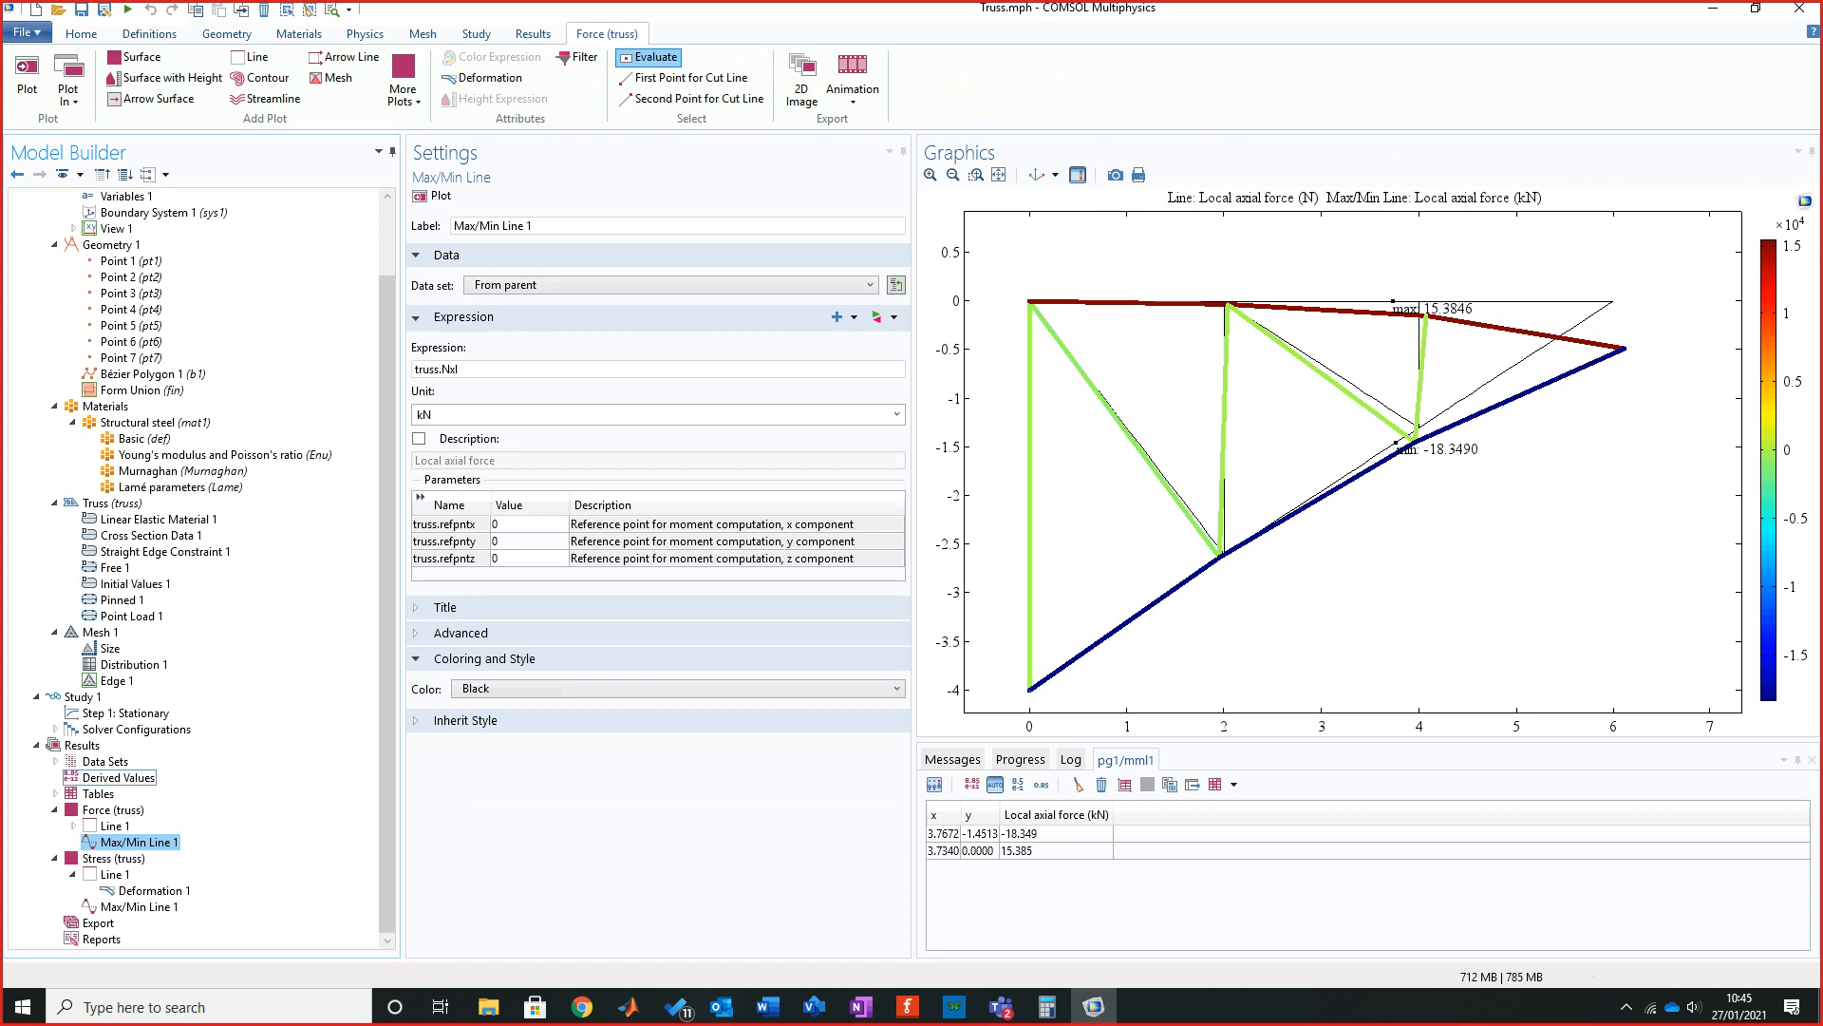
Add a new 2D plot group to the Results.
{"action": "right_click", "coordinate": [82, 745]}
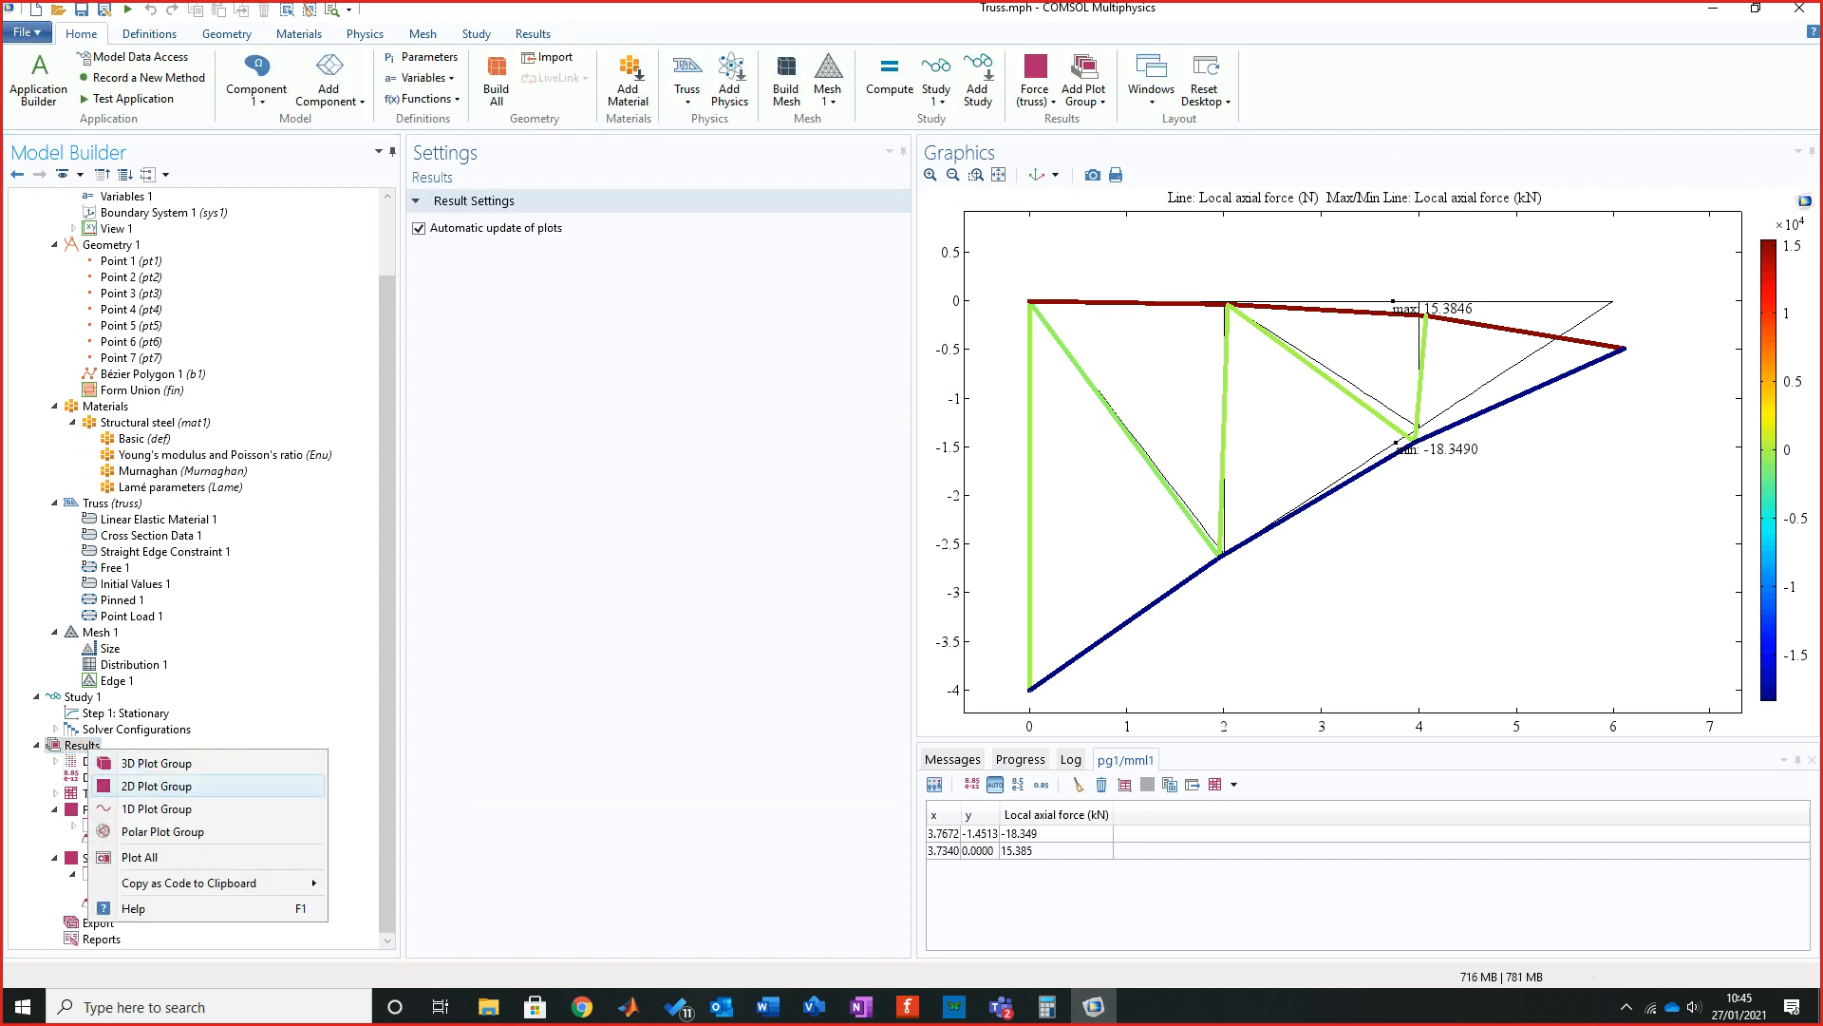
{"action": "left_click", "coordinate": [157, 787]}
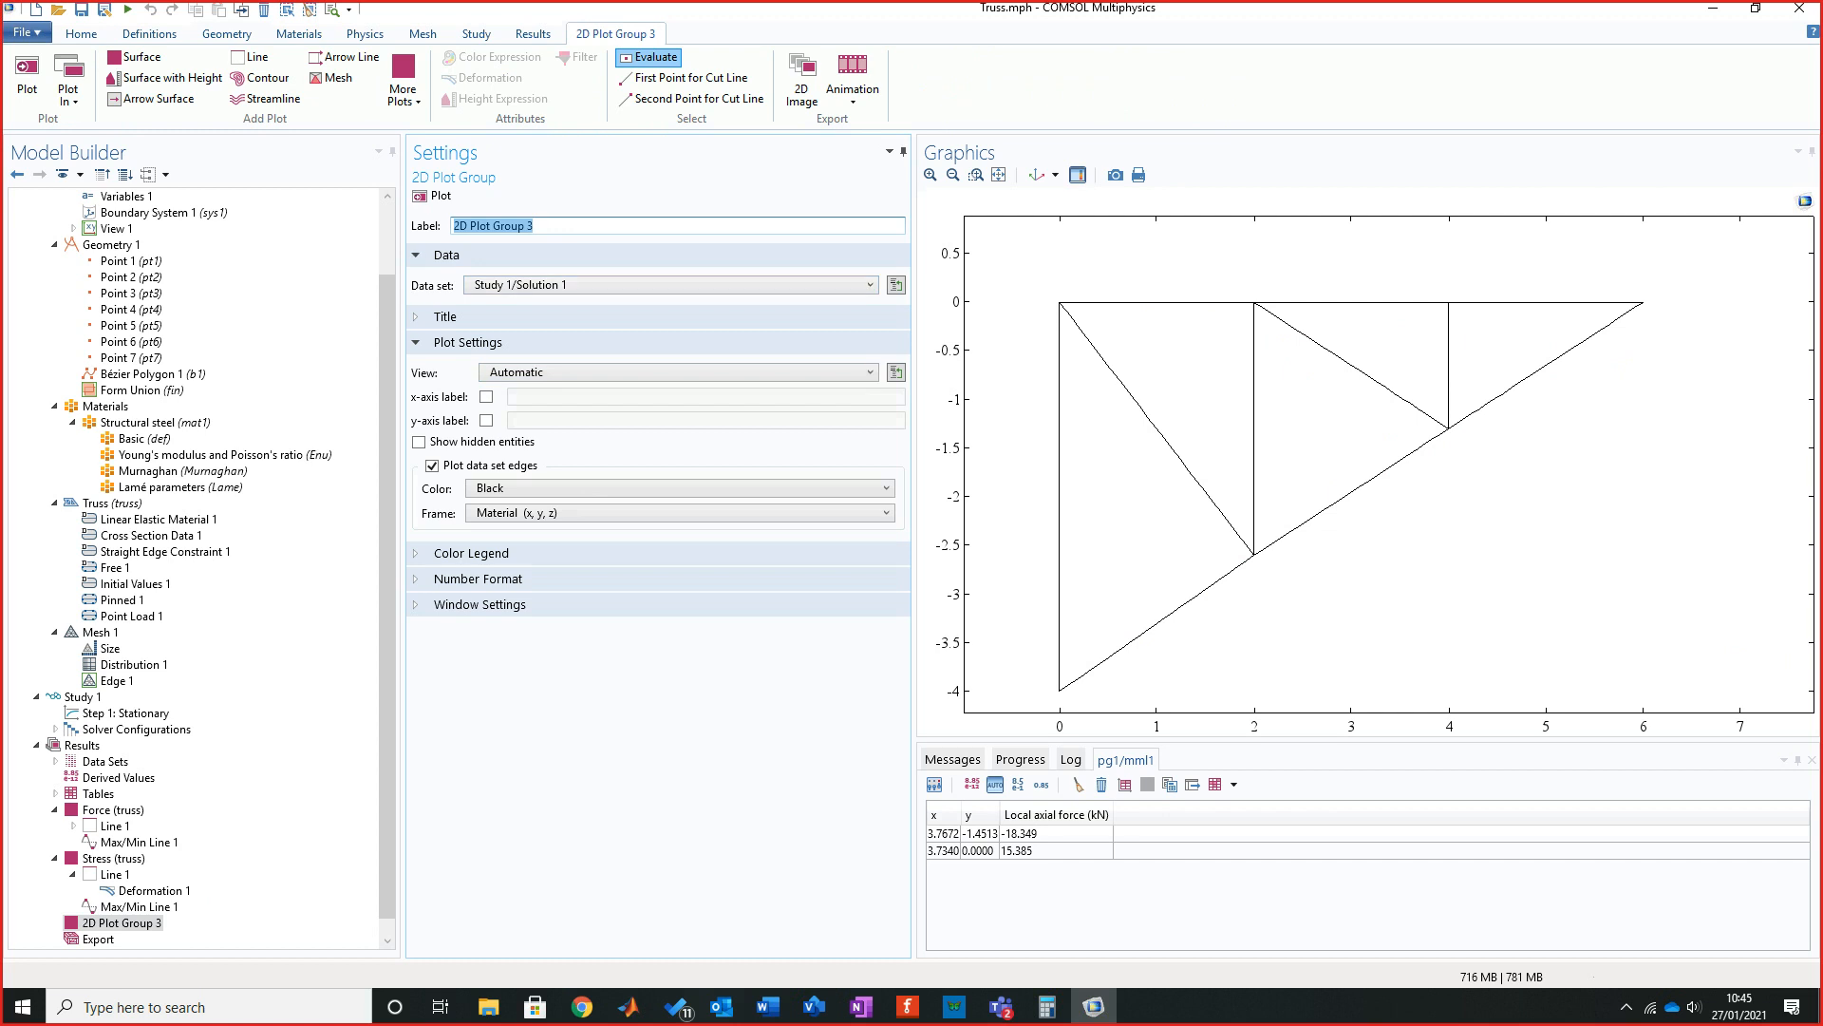
Add a Line plot of total displacement to 2D Plot Group 3 and plot it.
{"action": "left_click", "coordinate": [433, 195]}
{"action": "scroll", "coordinate": [133, 890], "scroll_direction": "down", "scroll_amount": 1}
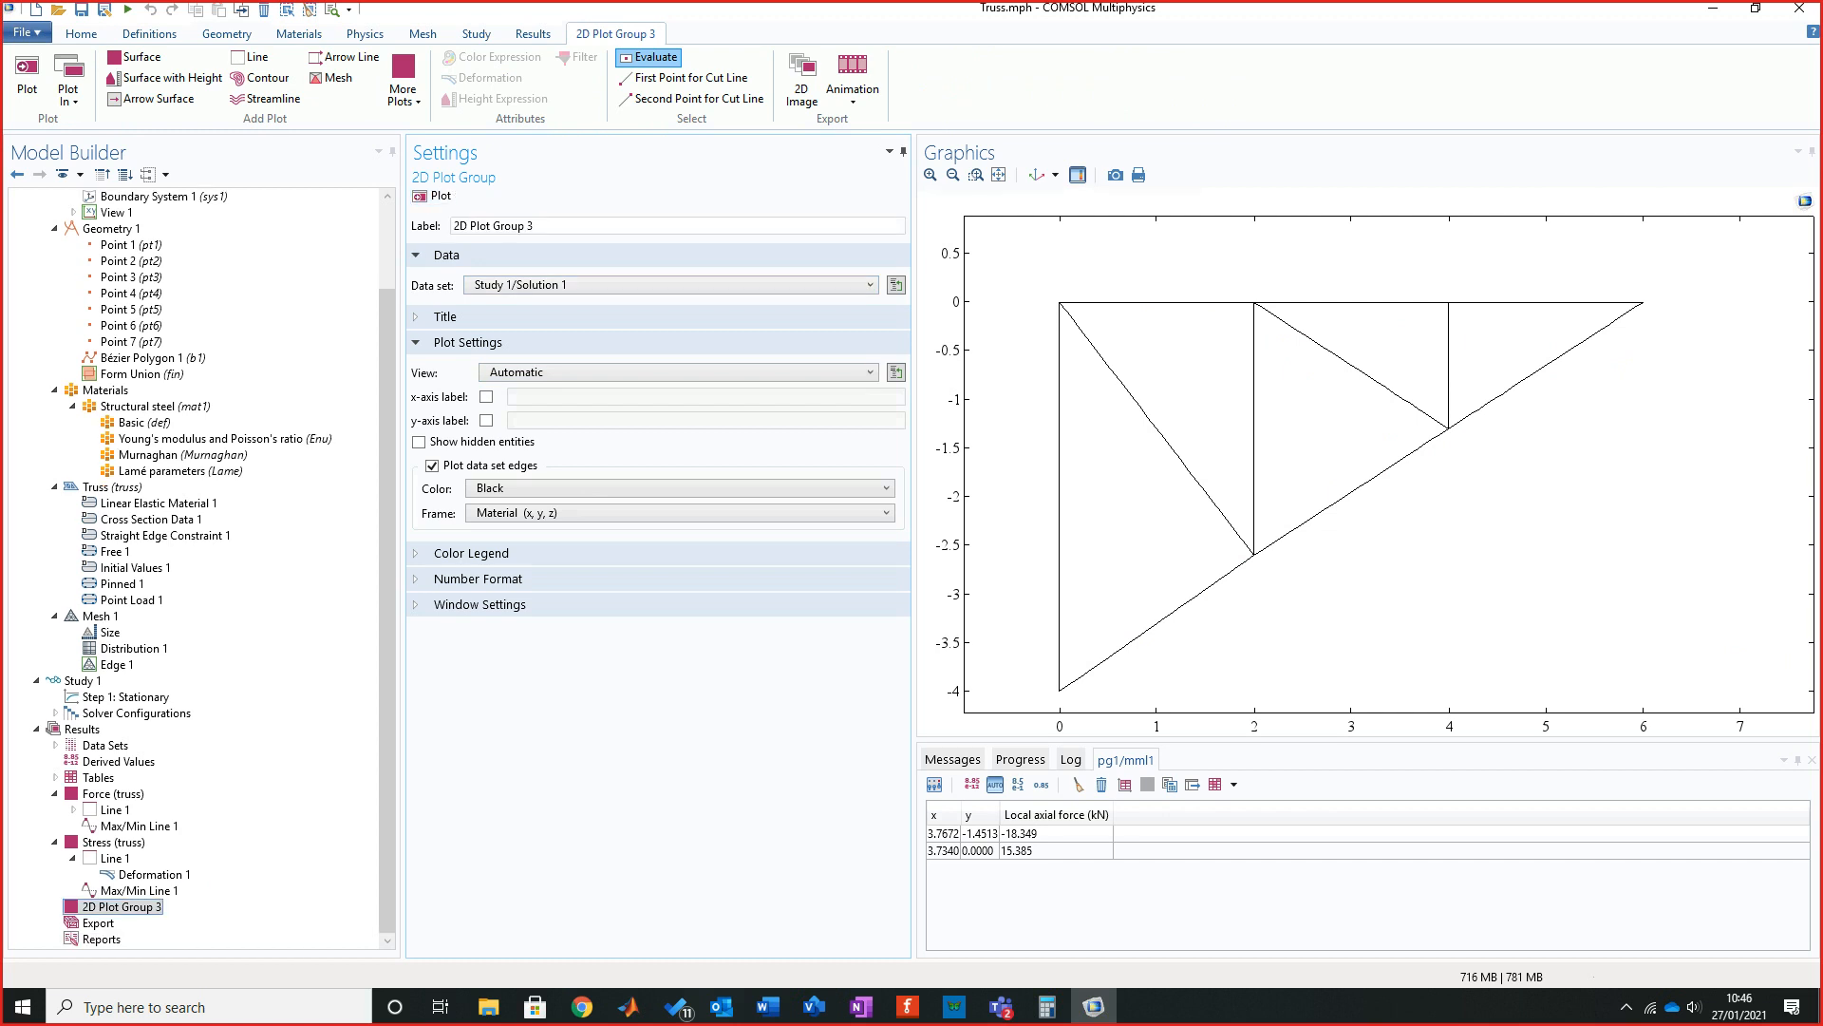
{"action": "right_click", "coordinate": [139, 907]}
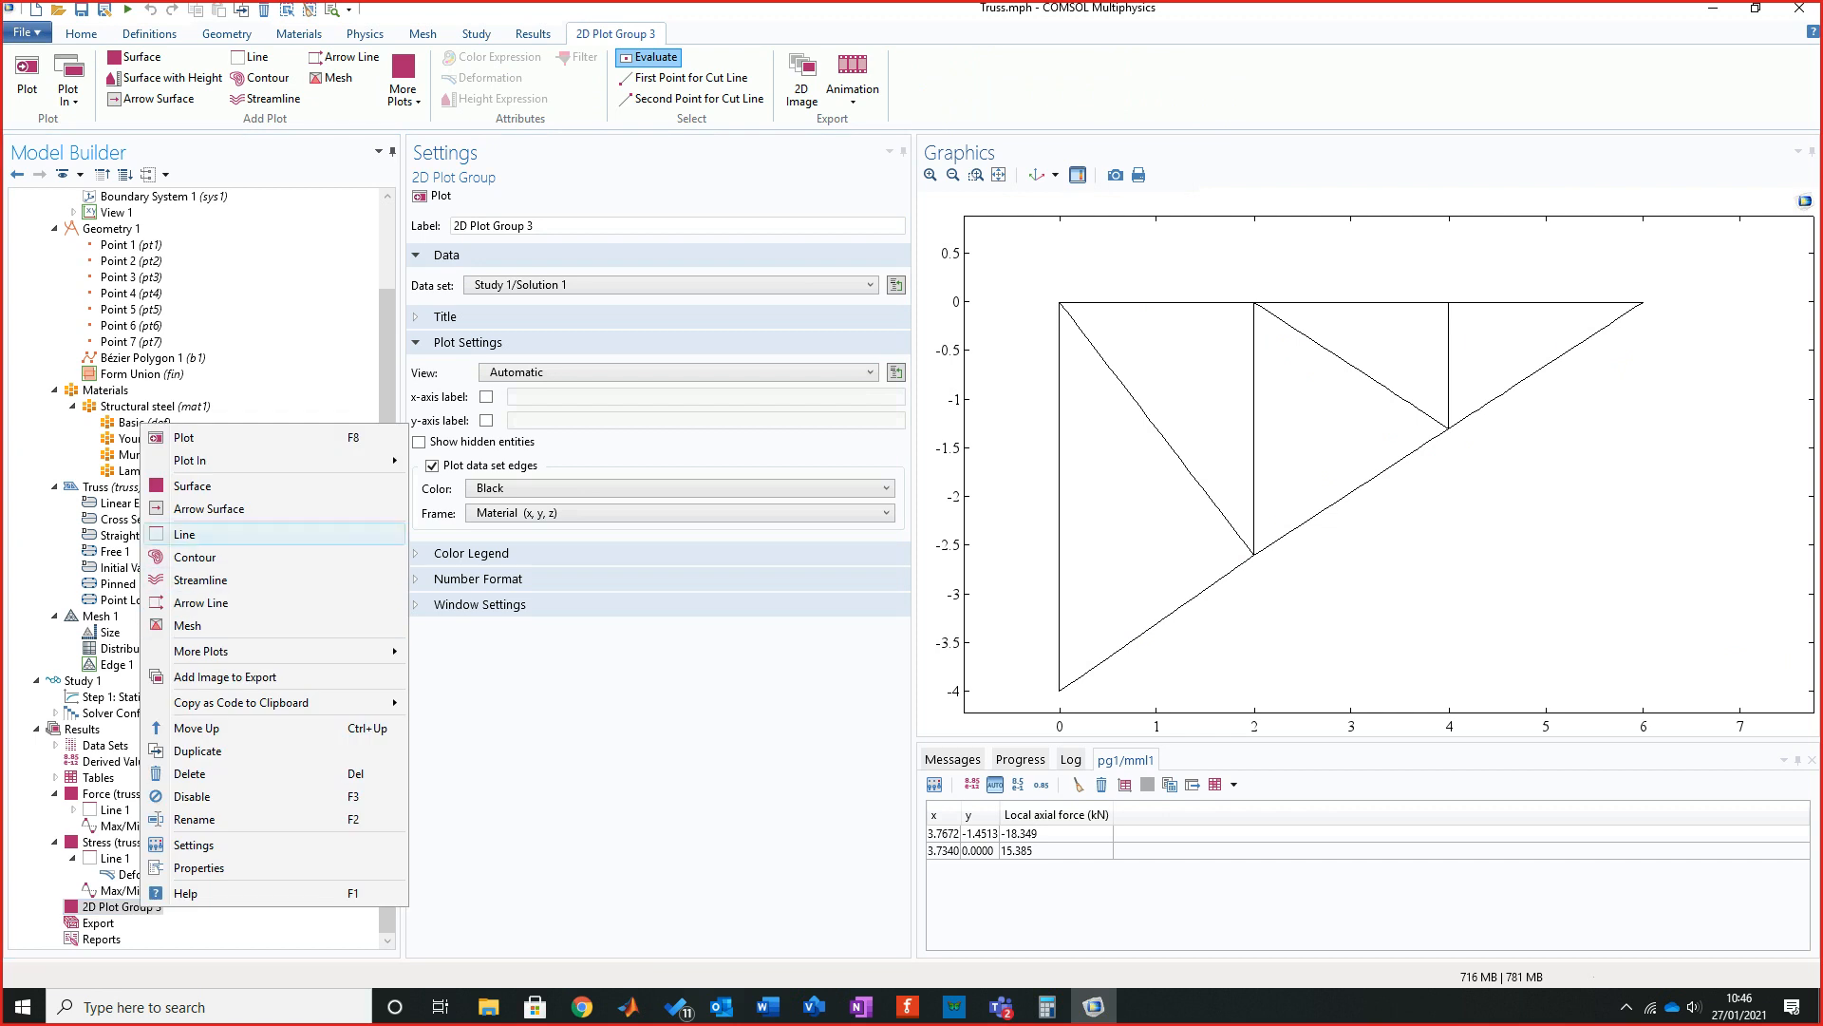
{"action": "left_click", "coordinate": [190, 533]}
{"action": "left_click", "coordinate": [433, 196]}
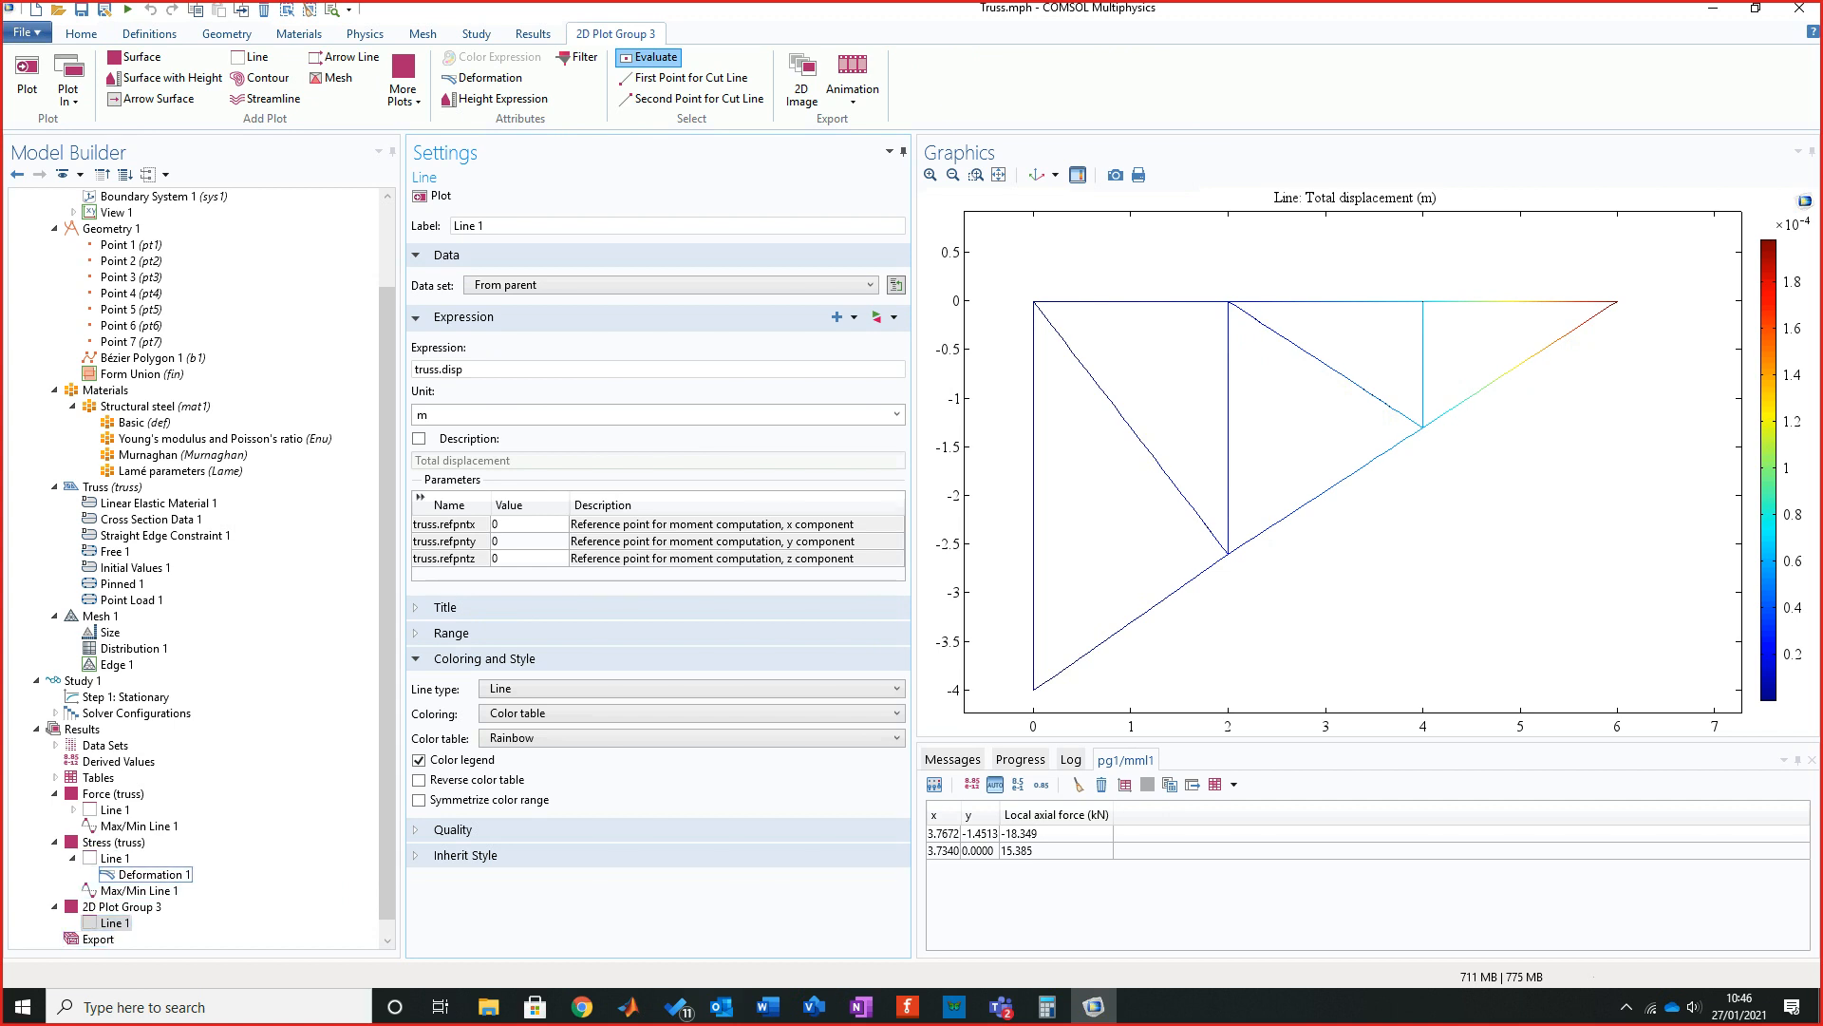
Add a Deformation to the total displacement line plot in 2D Plot Group 3 and save the model file.
{"action": "right_click", "coordinate": [116, 919]}
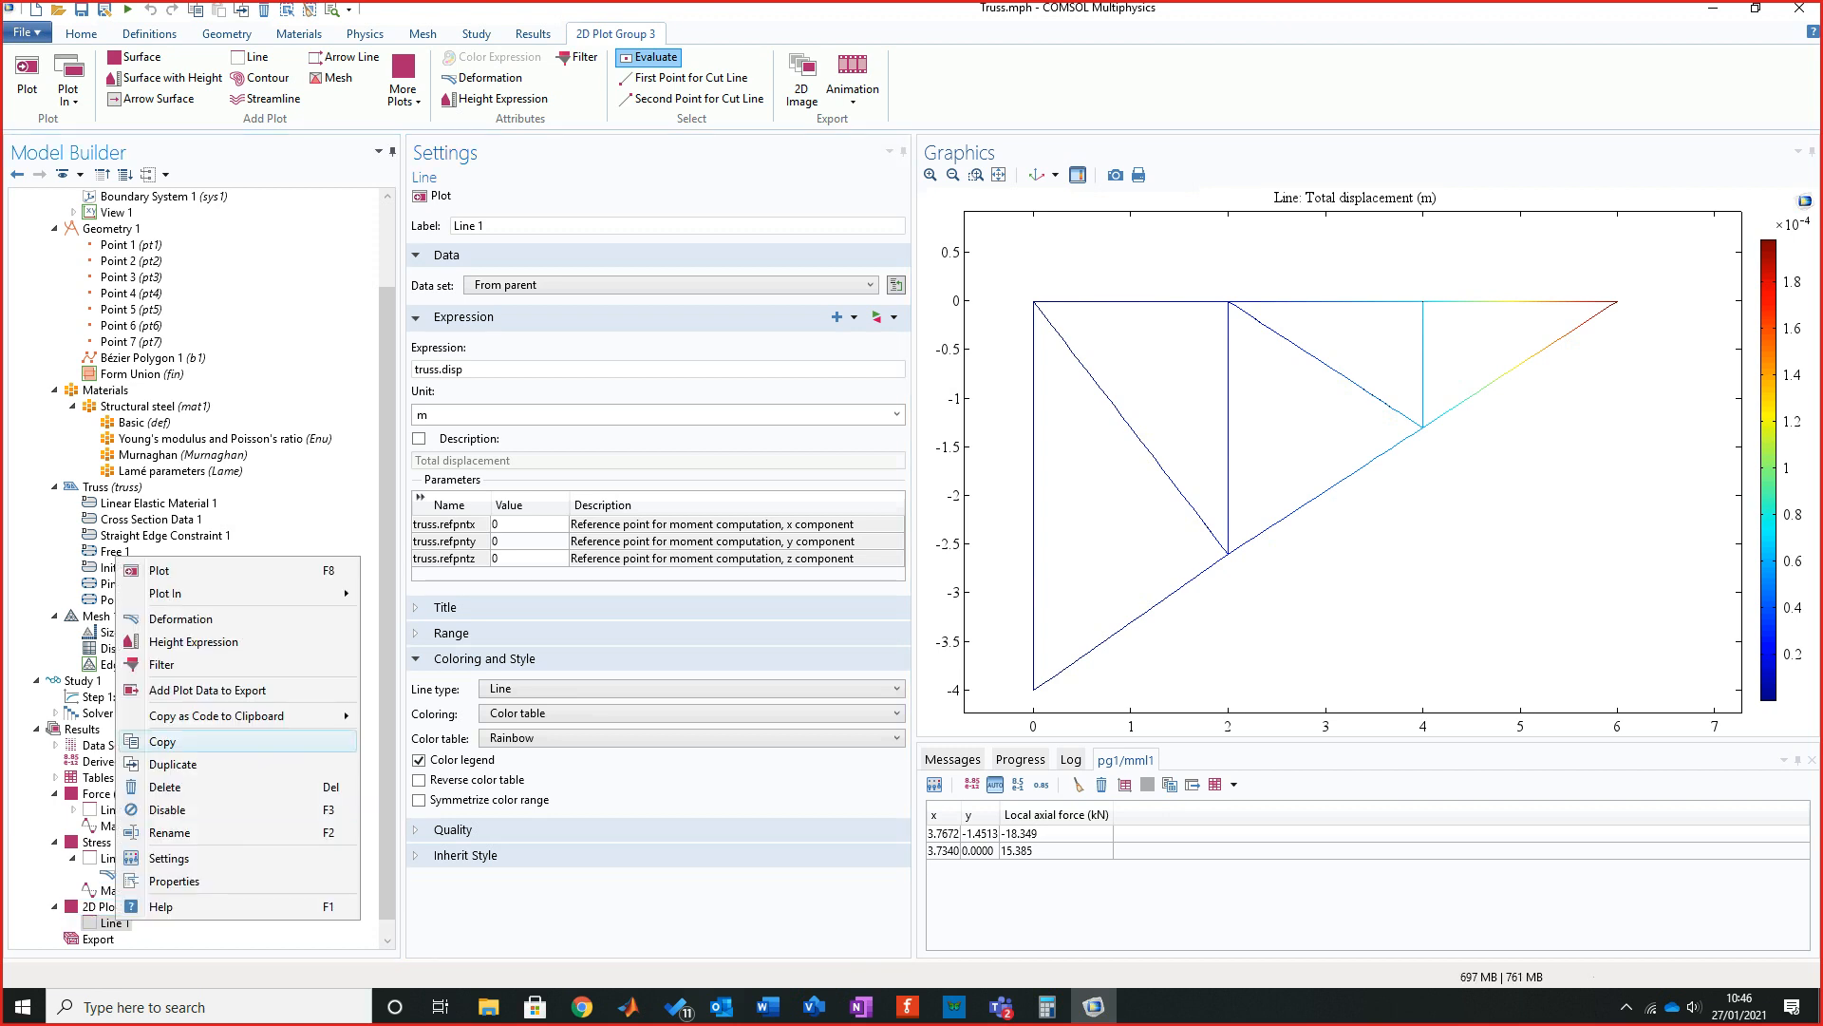
{"action": "left_click", "coordinate": [181, 618]}
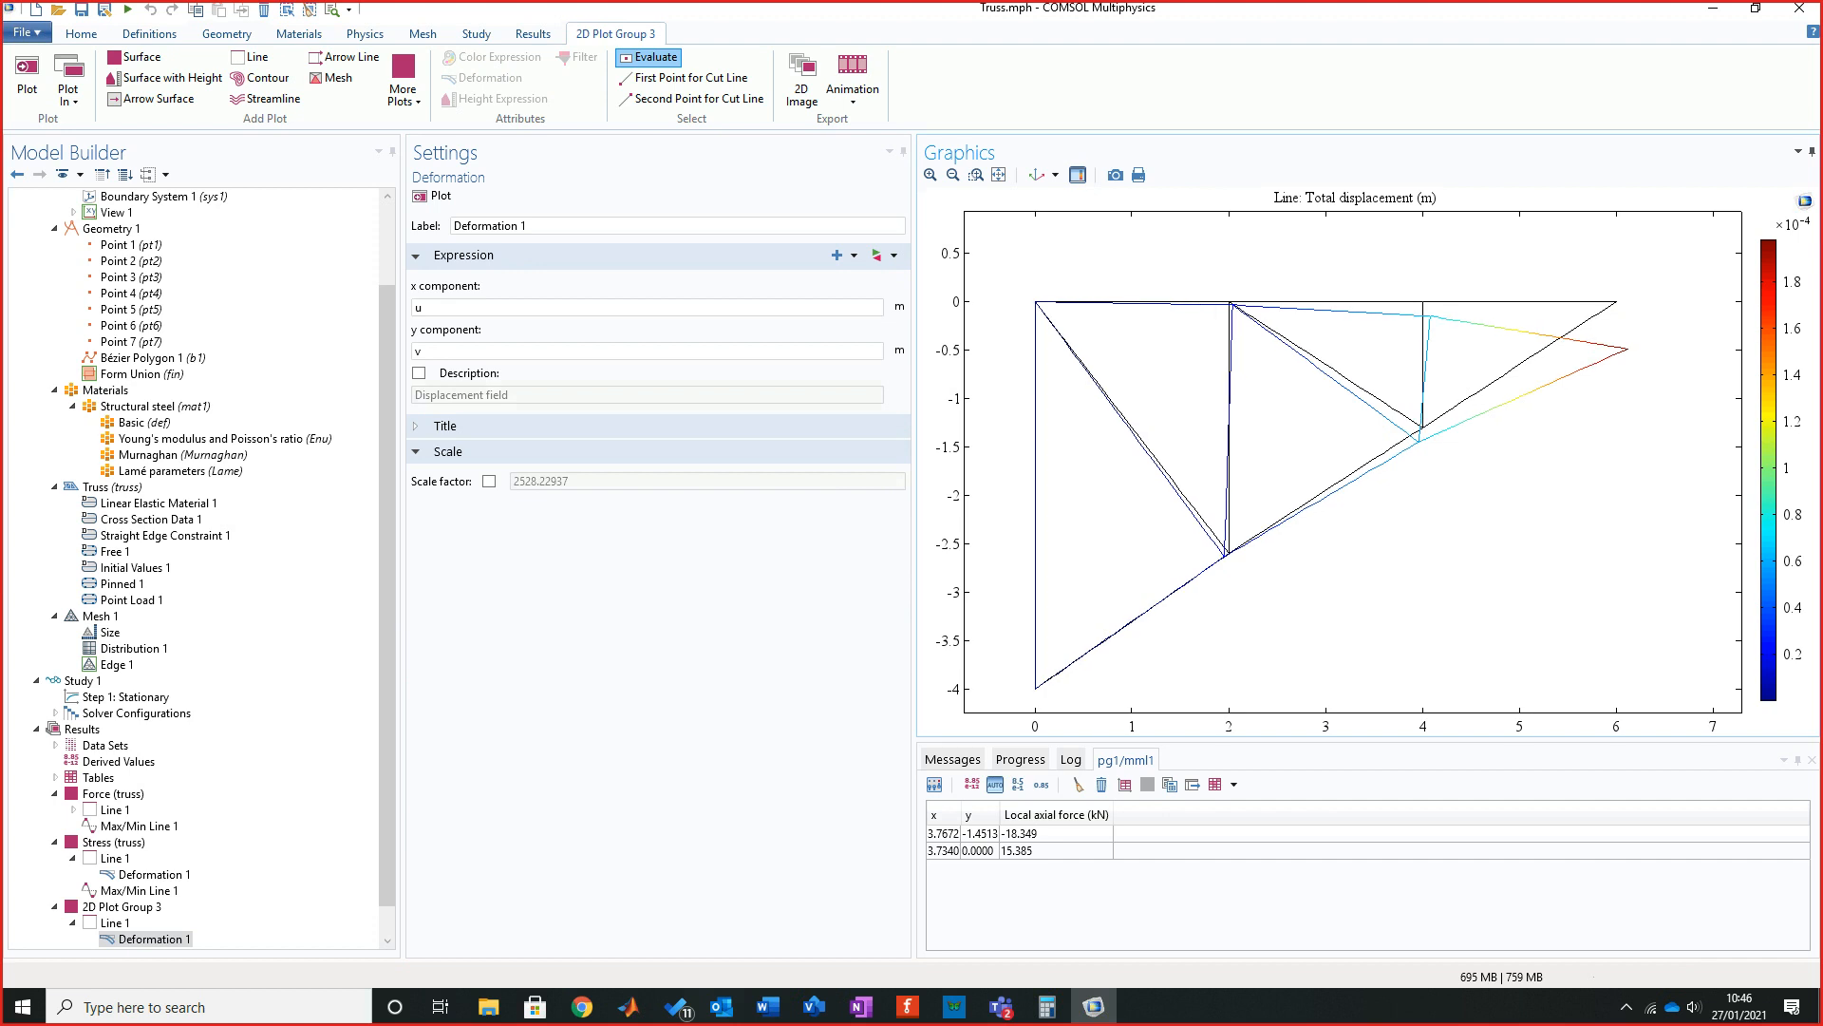
{"action": "scroll", "coordinate": [1392, 416], "scroll_direction": "down", "scroll_amount": 2}
{"action": "scroll", "coordinate": [1393, 416], "scroll_direction": "up", "scroll_amount": 5}
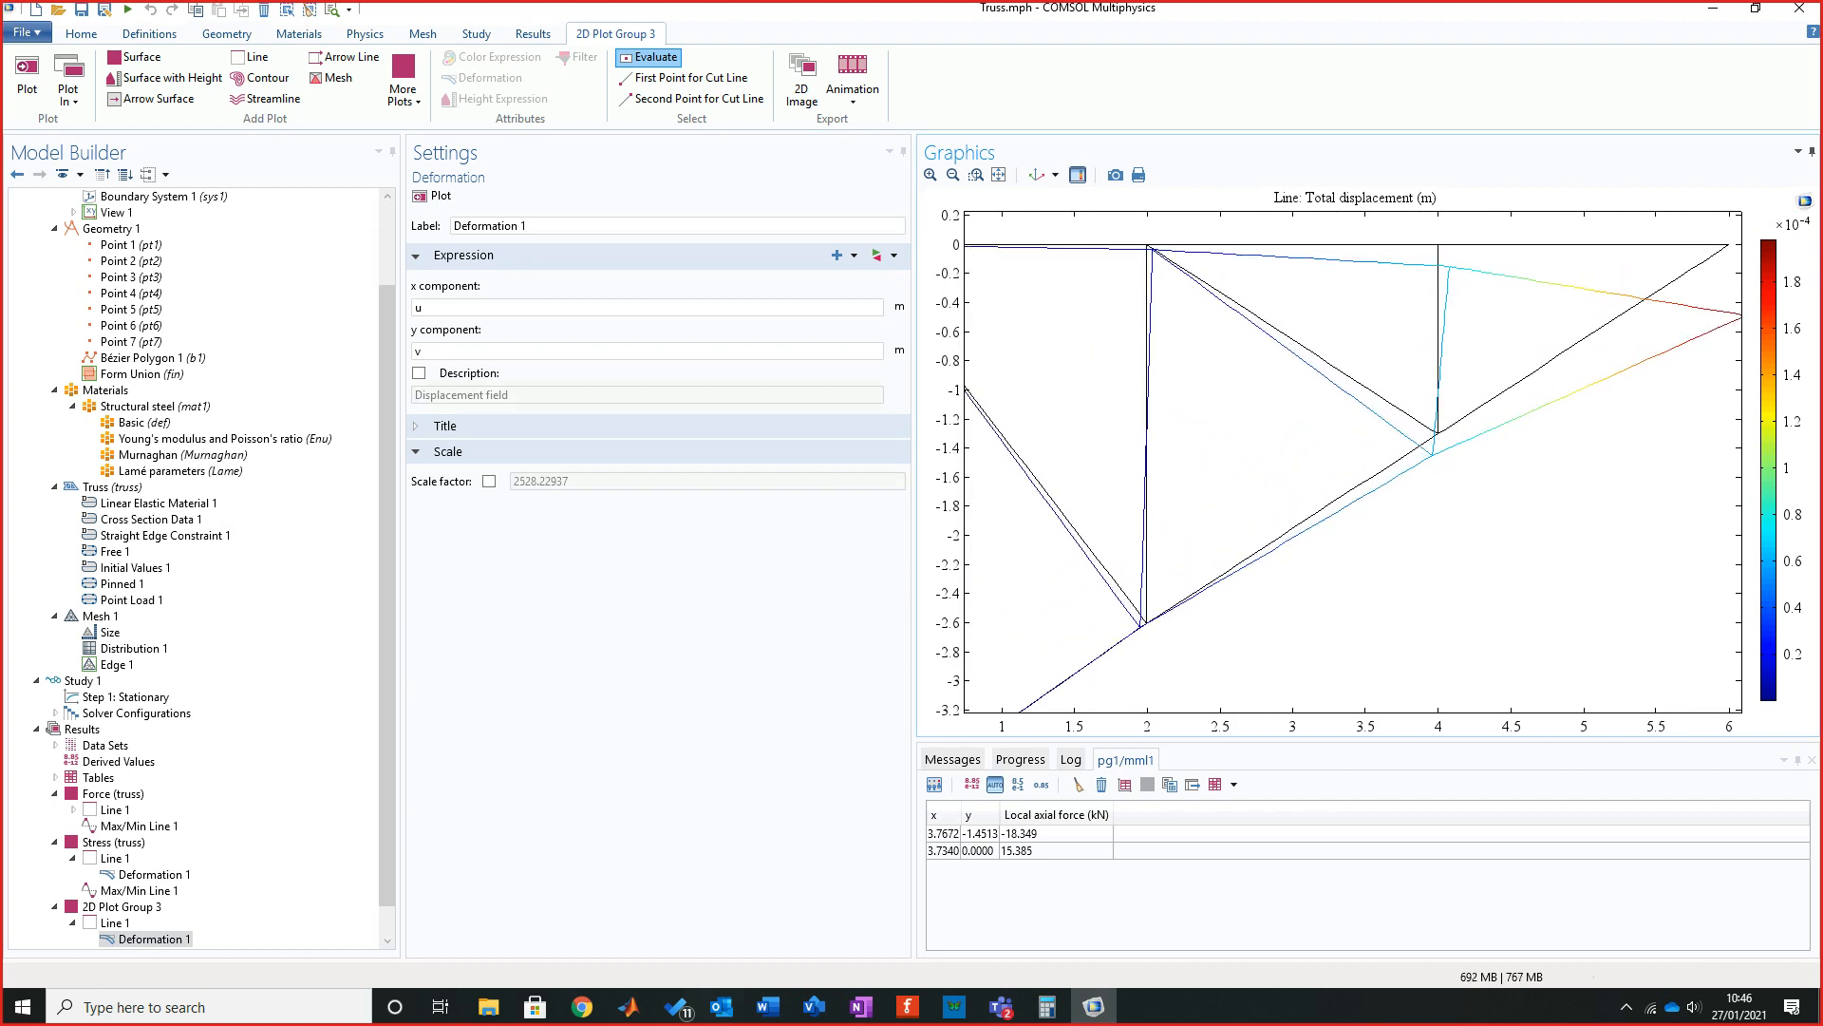
{"action": "scroll", "coordinate": [1313, 388], "scroll_direction": "down", "scroll_amount": 2}
{"action": "right_click_drag", "start_coordinate": [1312, 387], "coordinate": [1355, 340]}
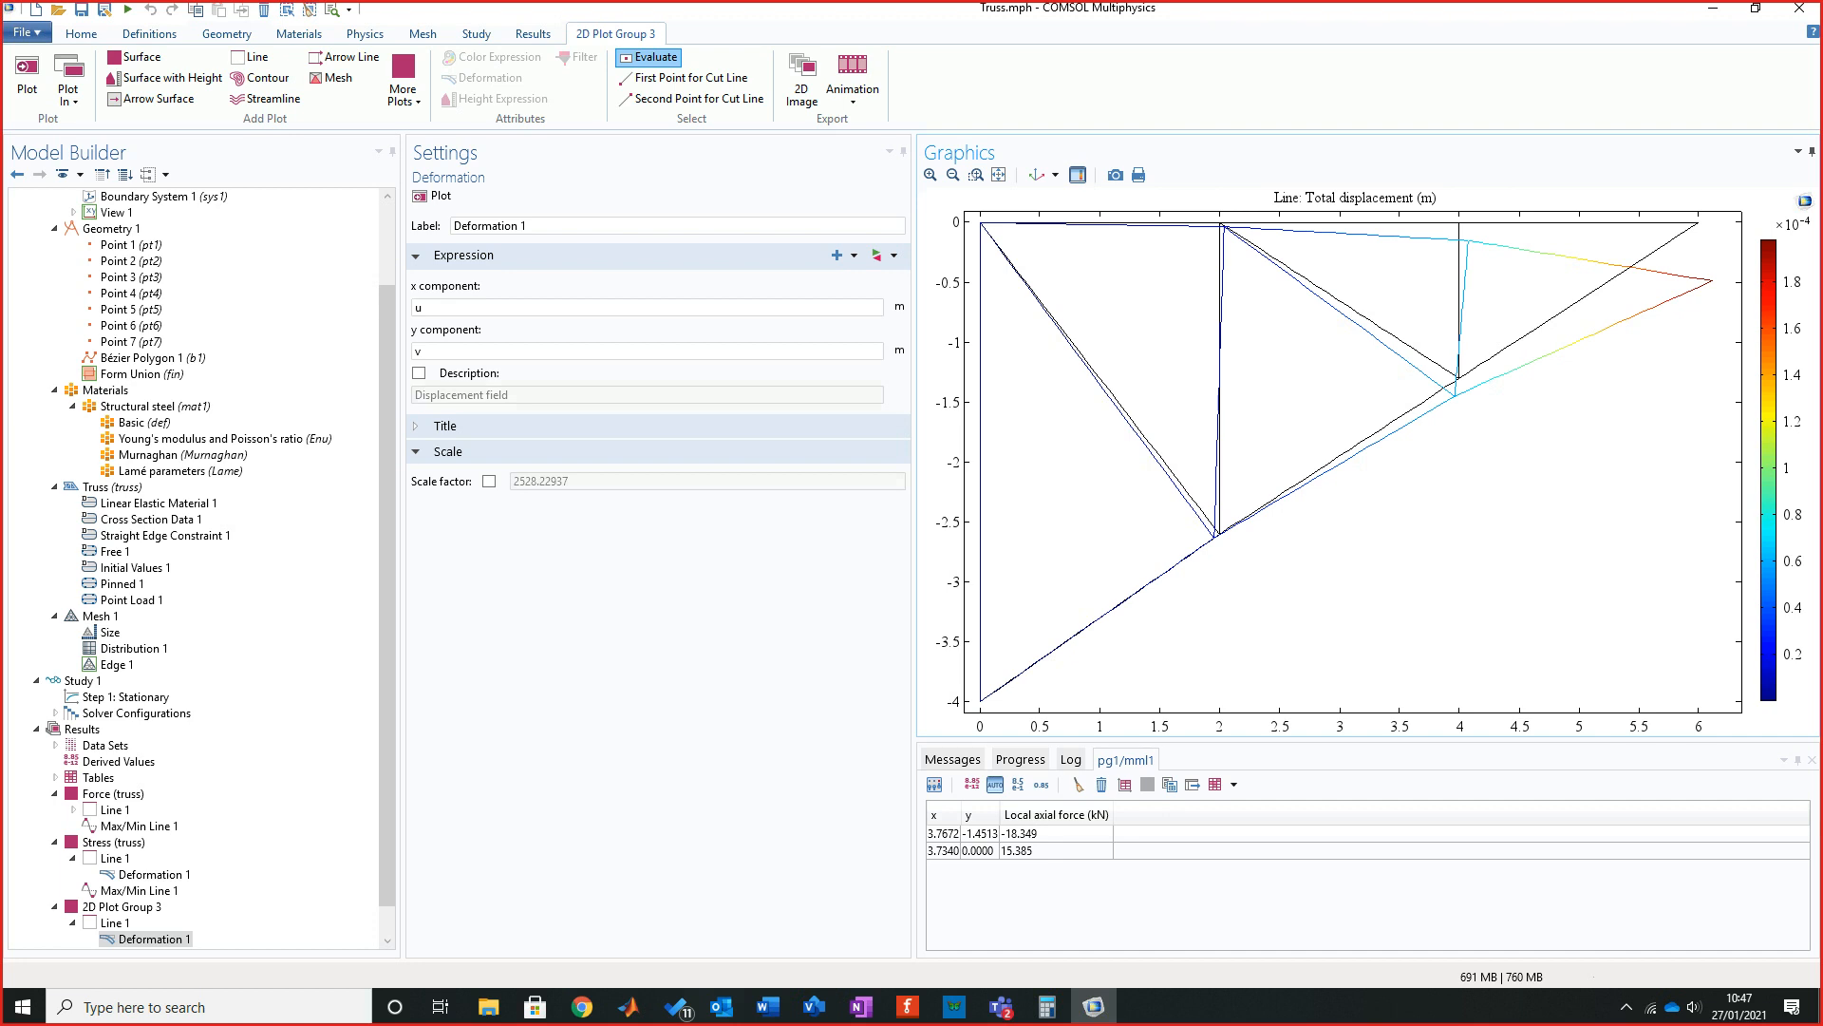
{"action": "left_click", "coordinate": [82, 11]}
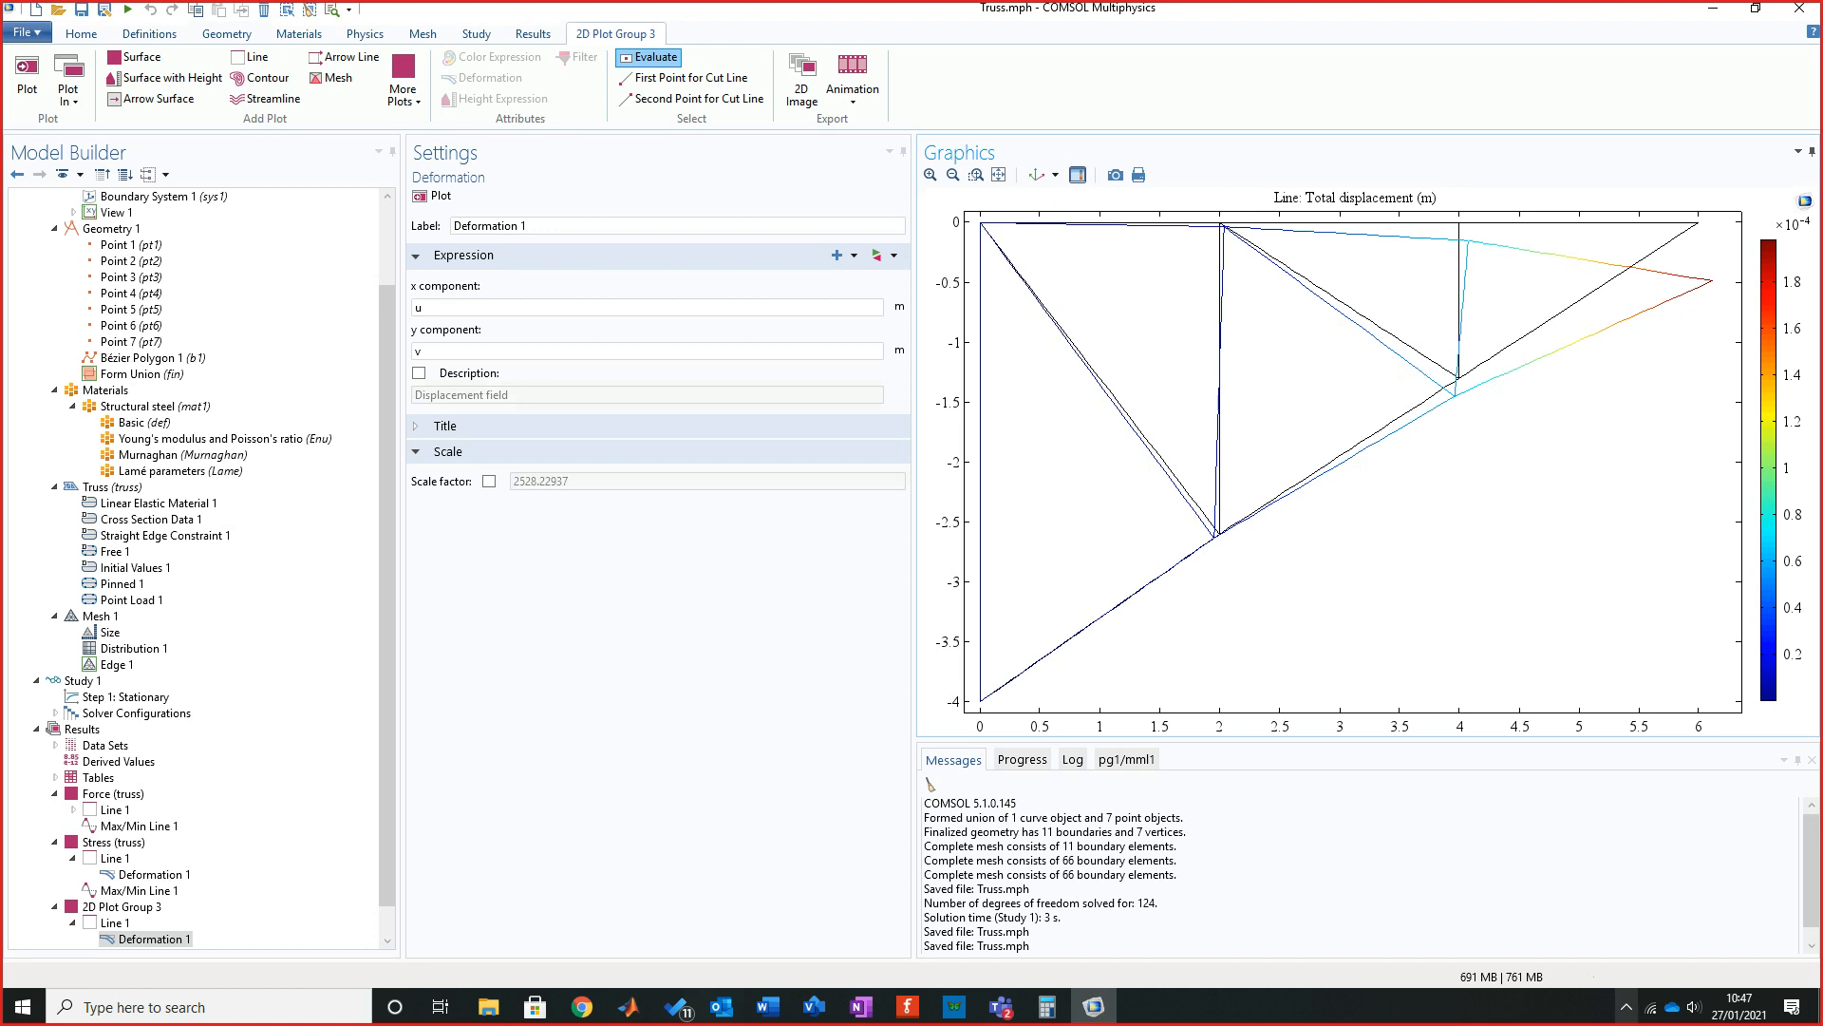
{"action": "left_click", "coordinate": [1626, 1007]}
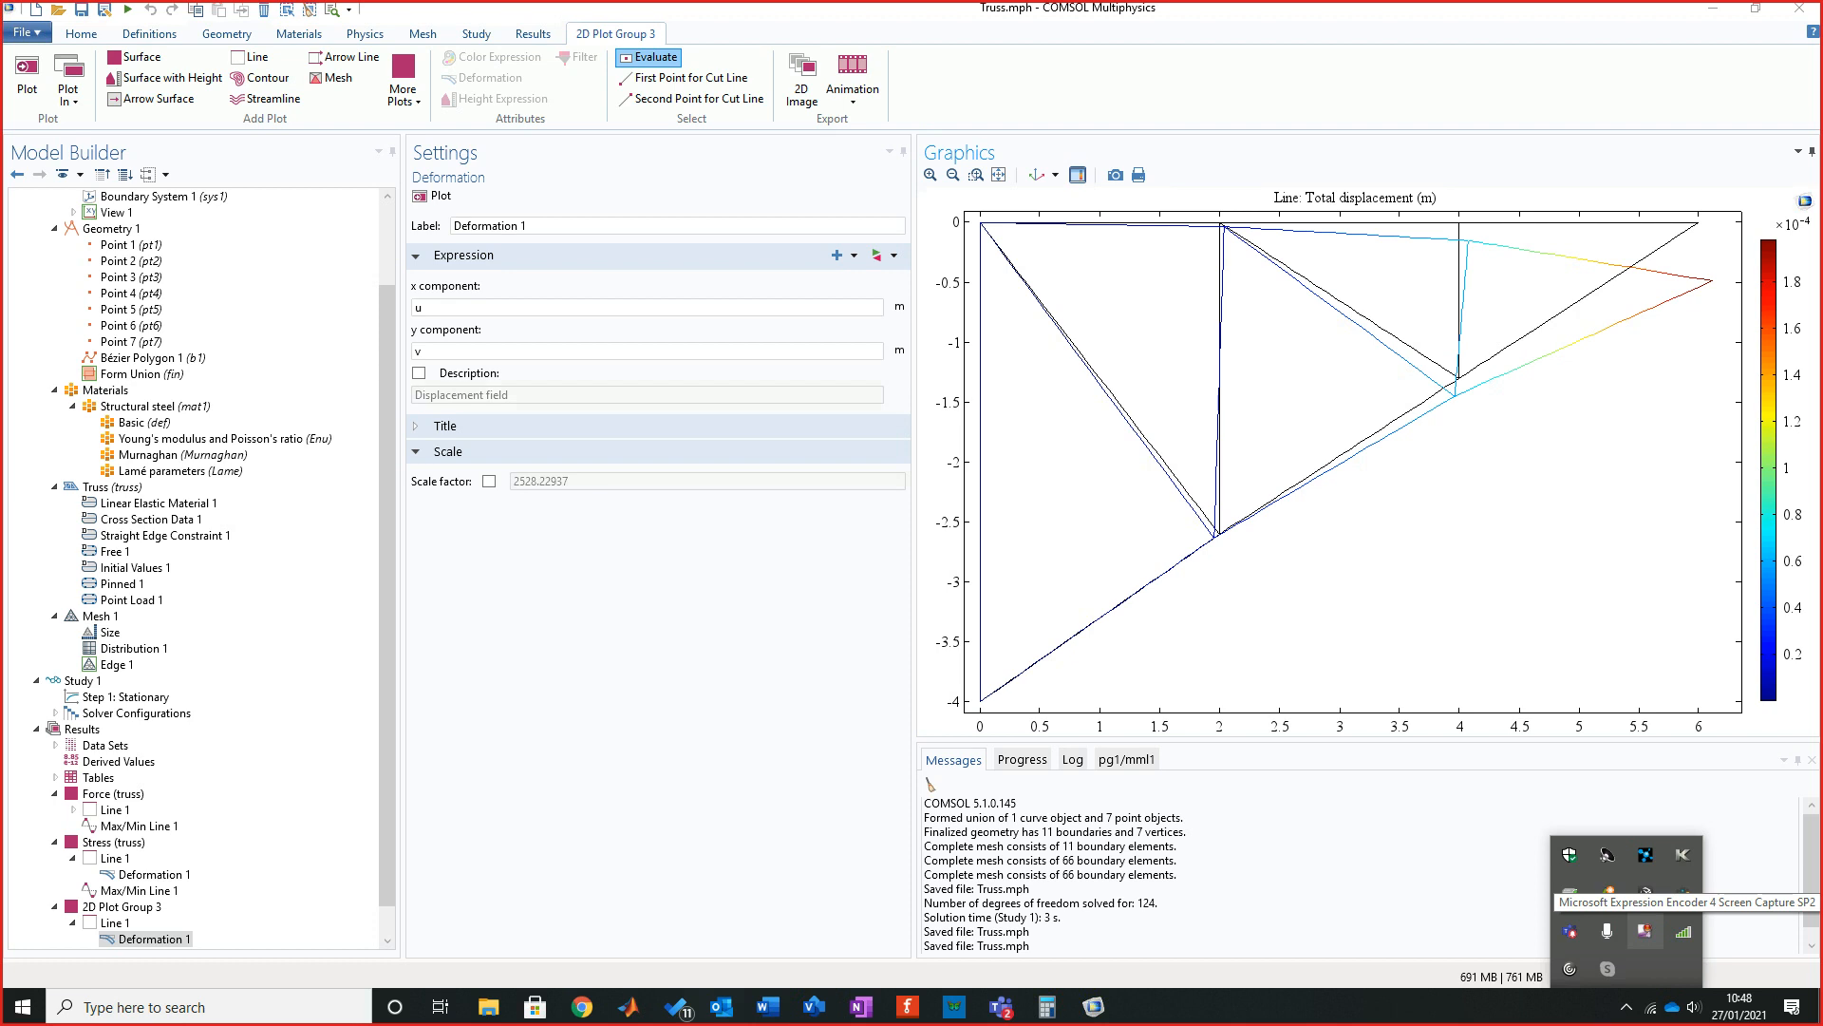
{"action": "right_click", "coordinate": [1645, 931]}
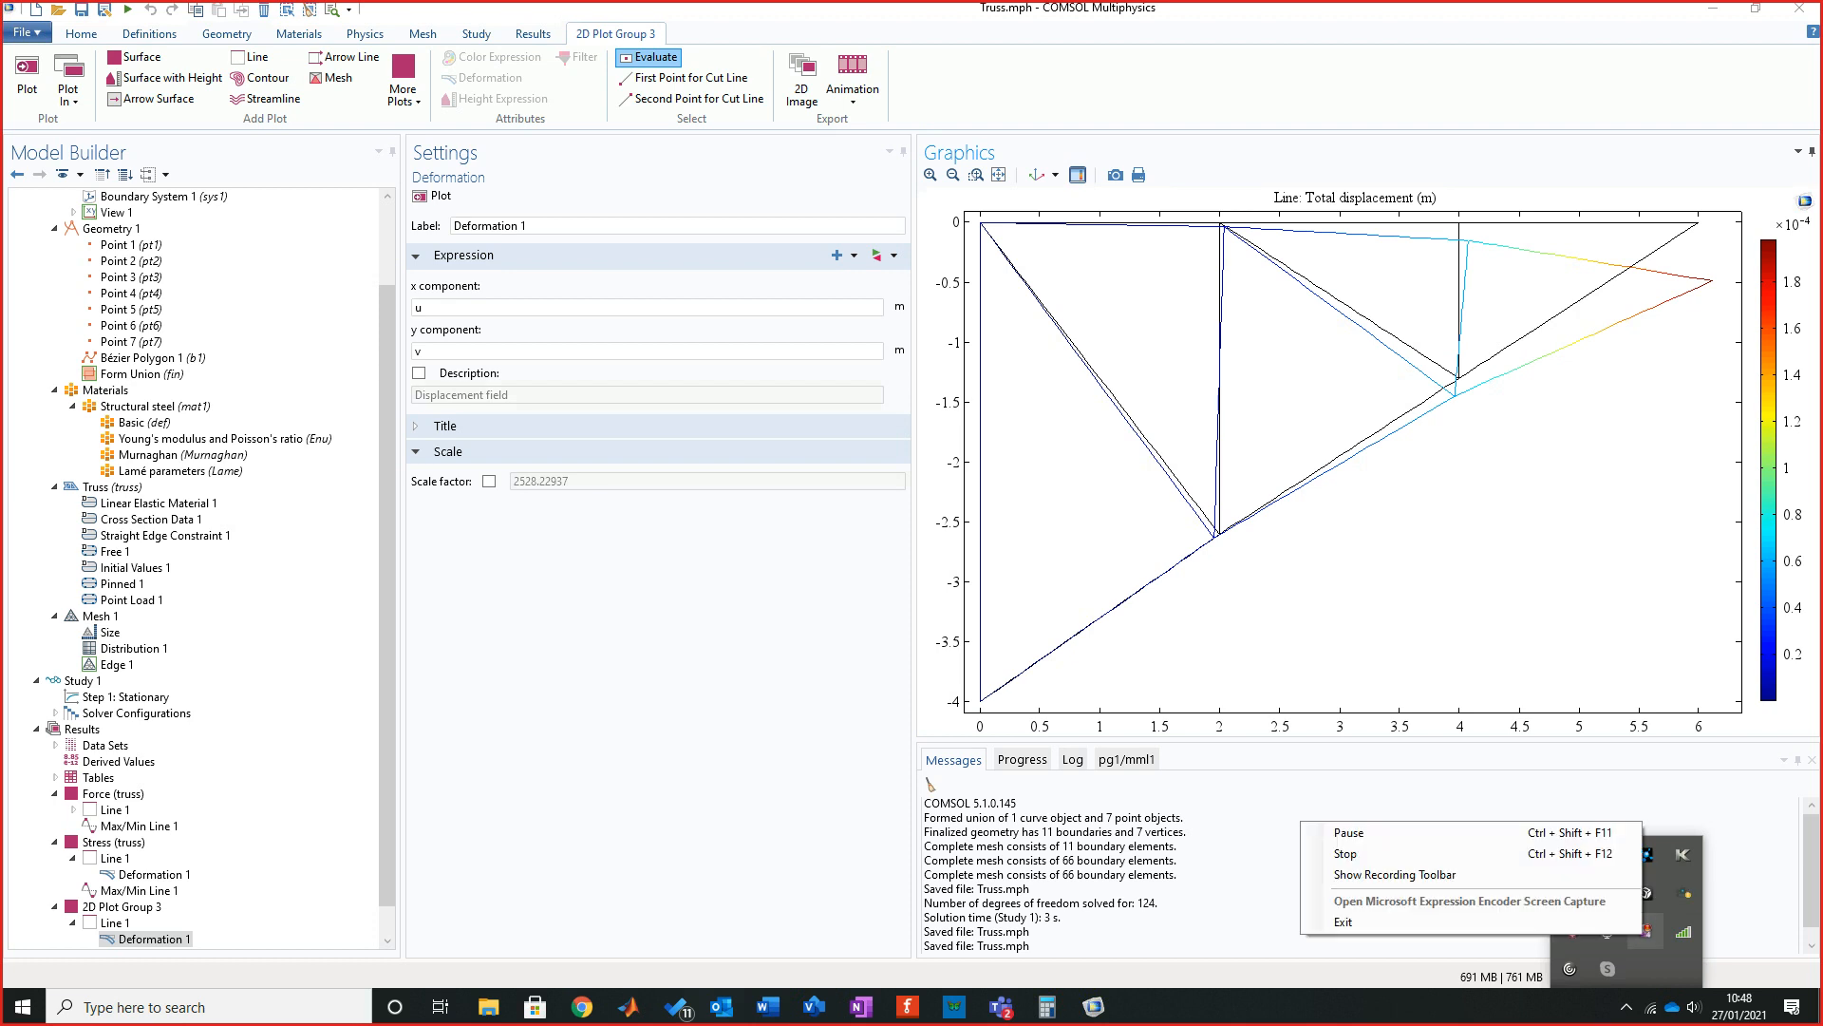